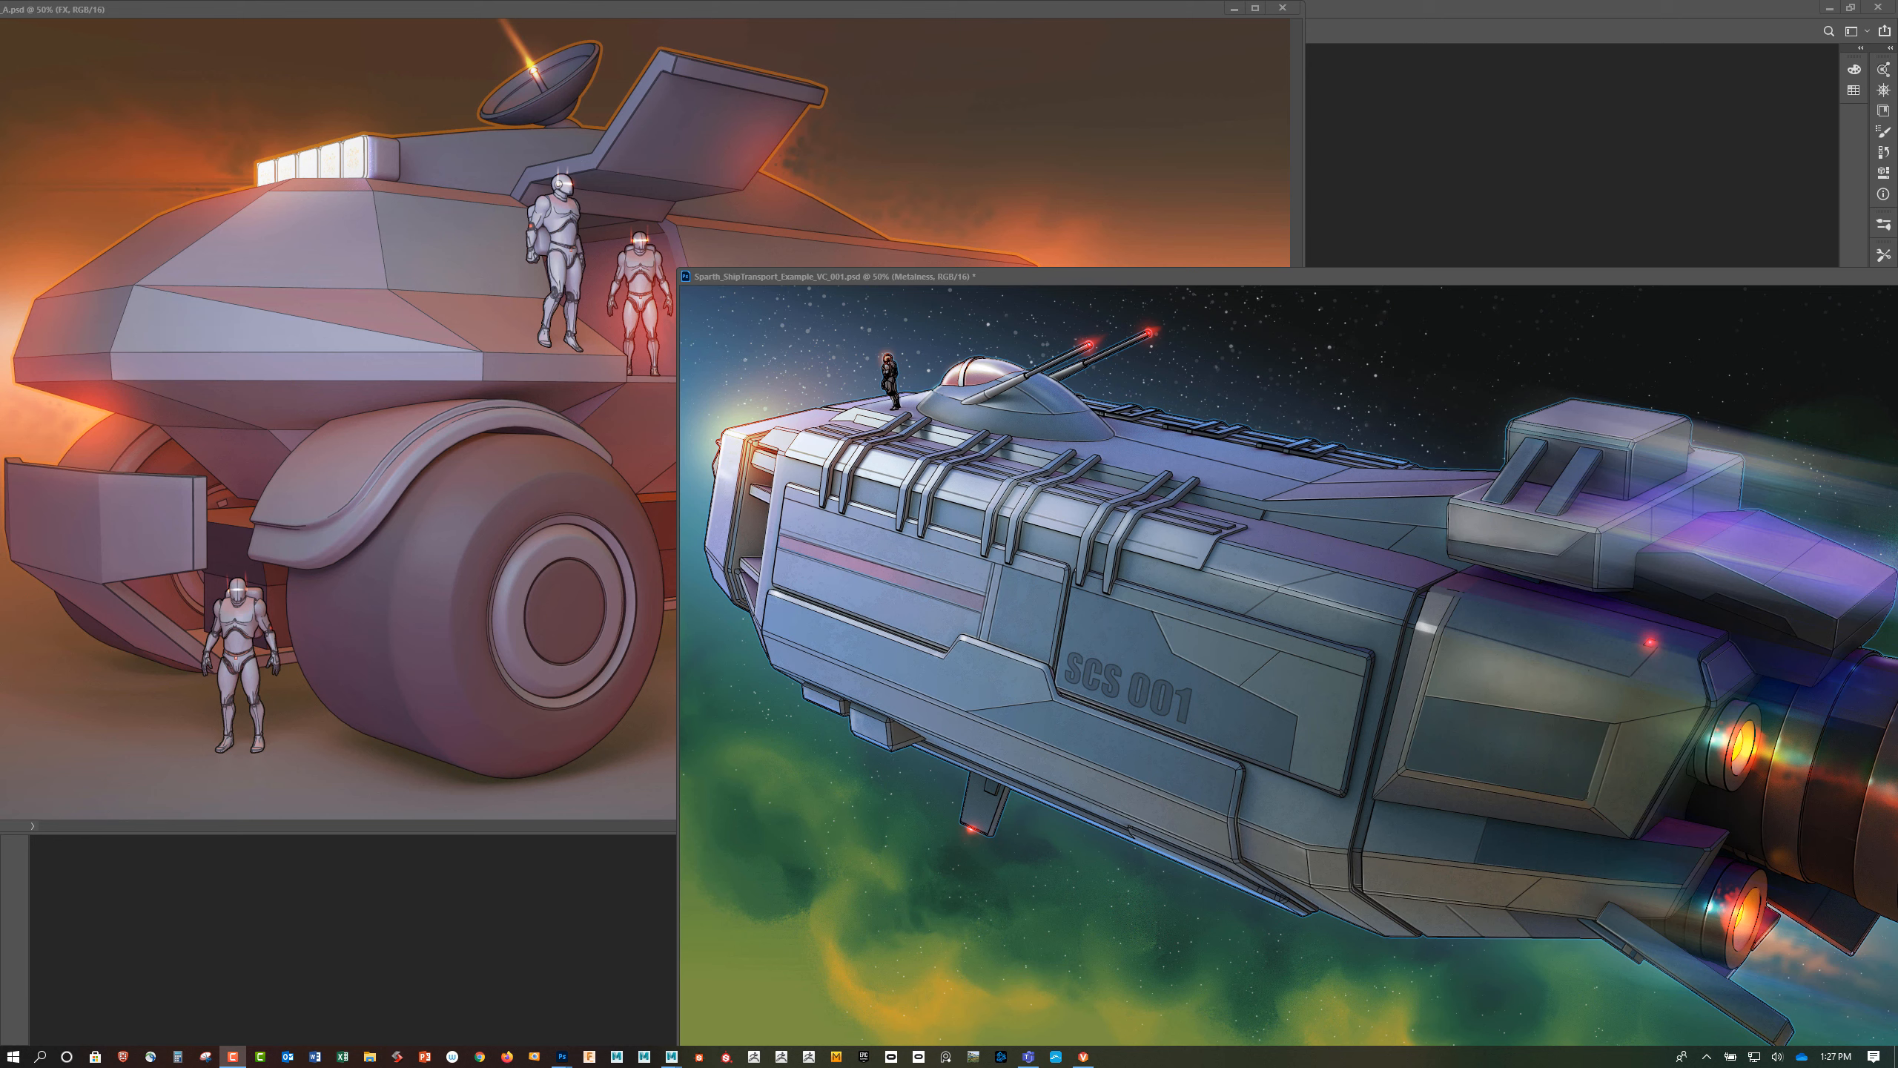
Switch to Maya and set the viewport to the persp camera
mouse_move(671, 1056)
click(751, 981)
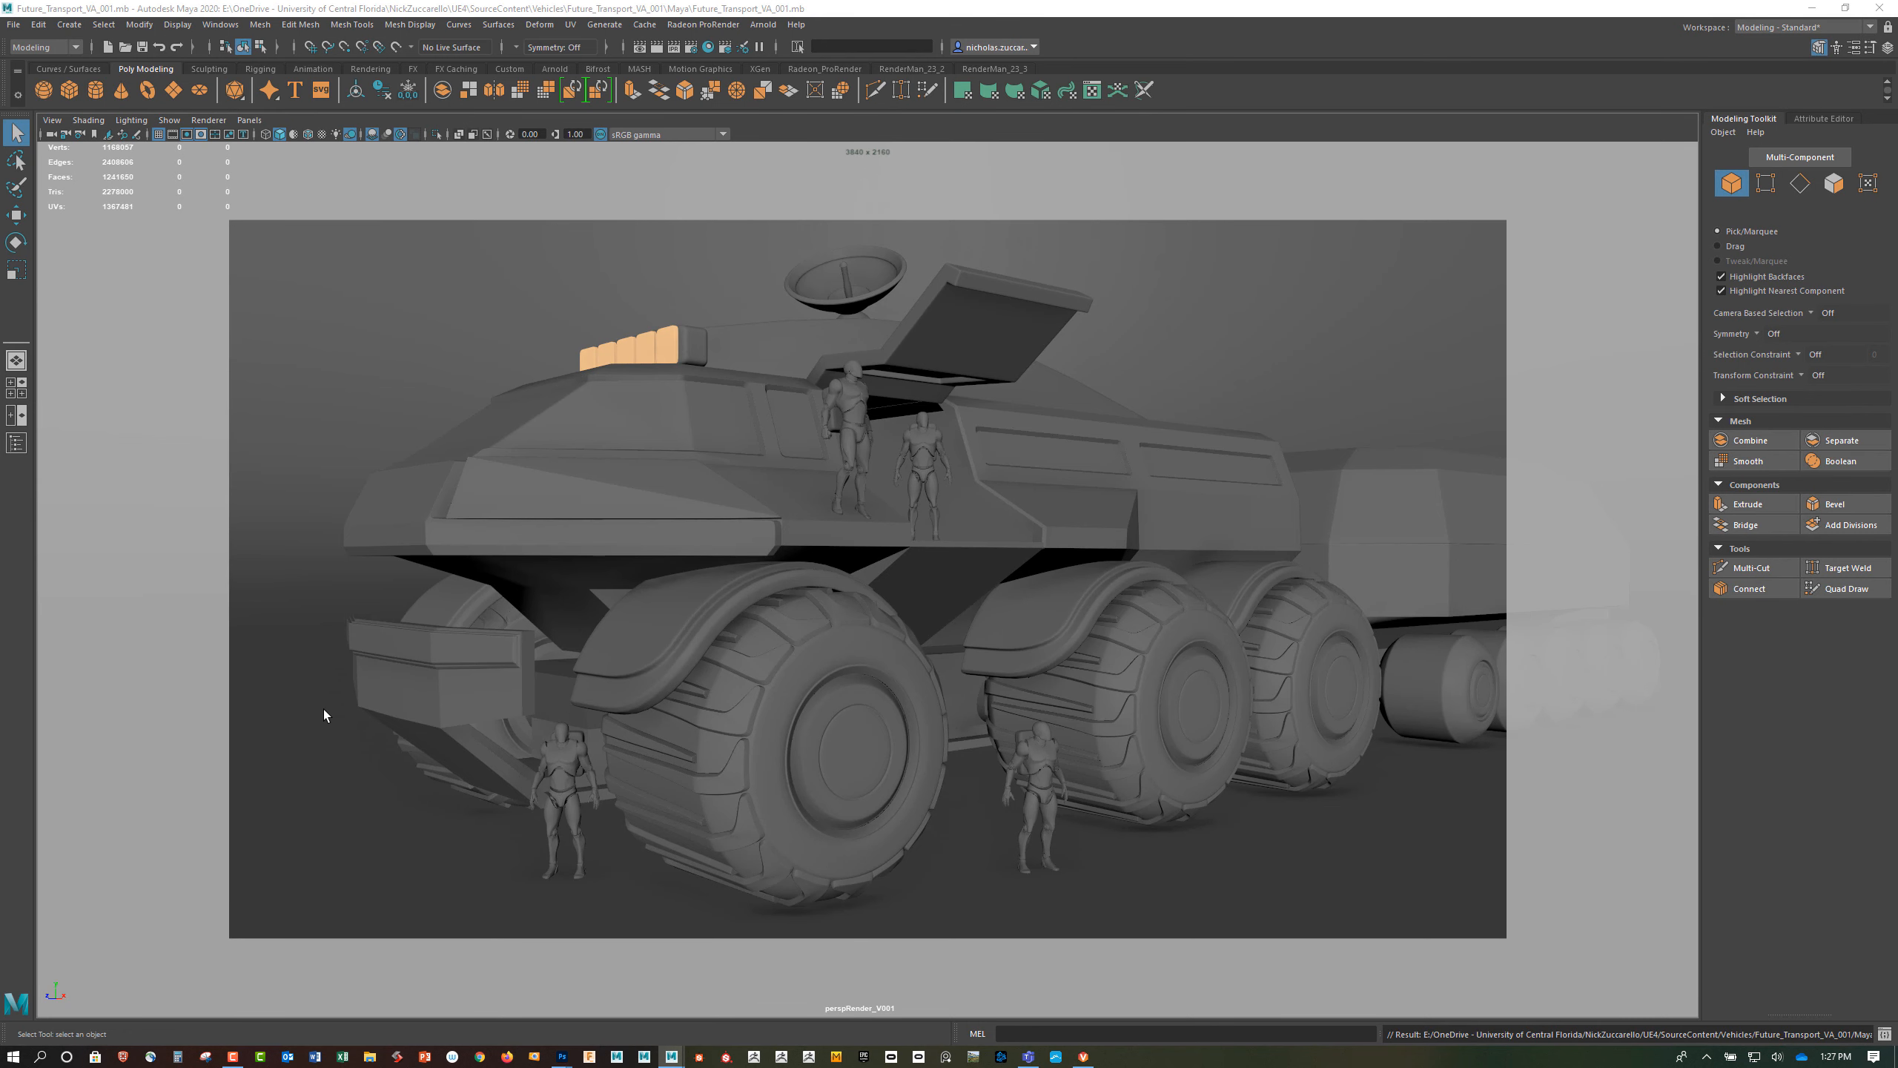
click(250, 119)
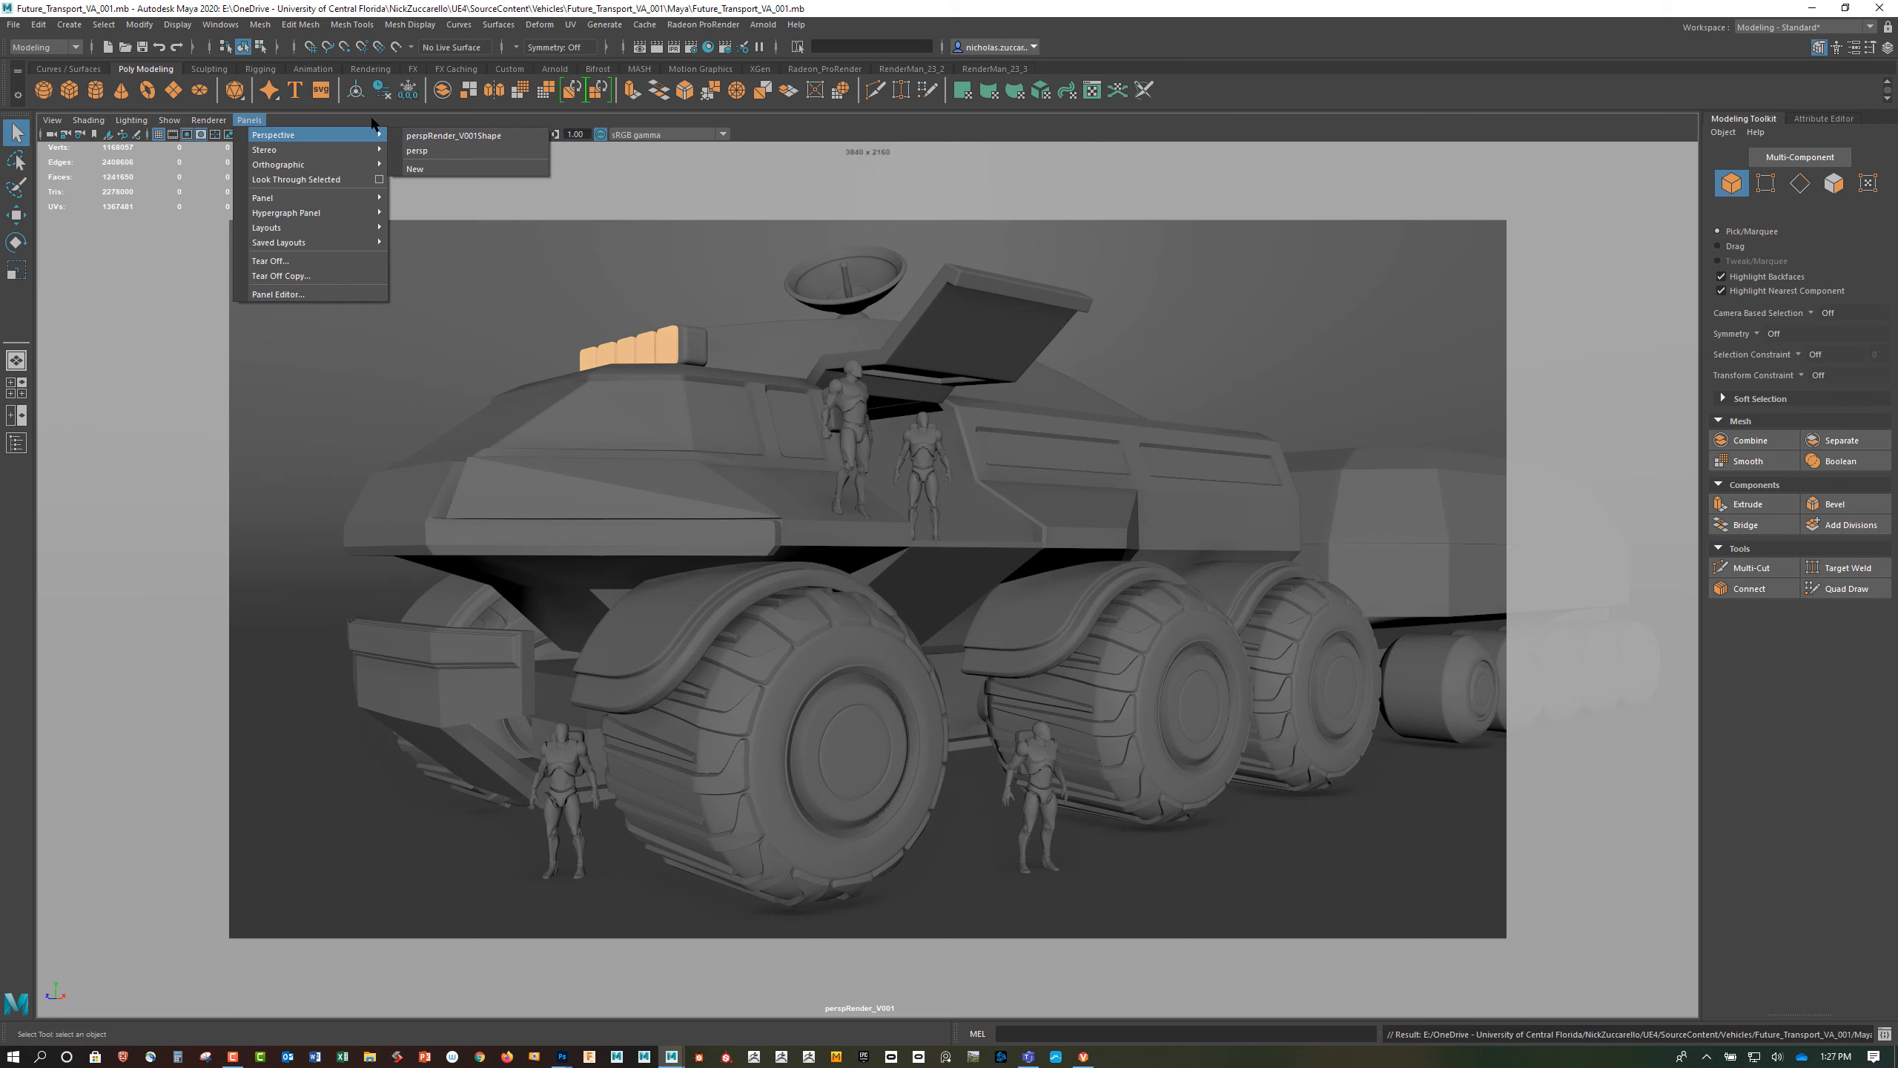
click(416, 151)
Examine the whole transport vehicle, its trailer and the mannequins from several angles
alt+drag(783, 525, 864, 589)
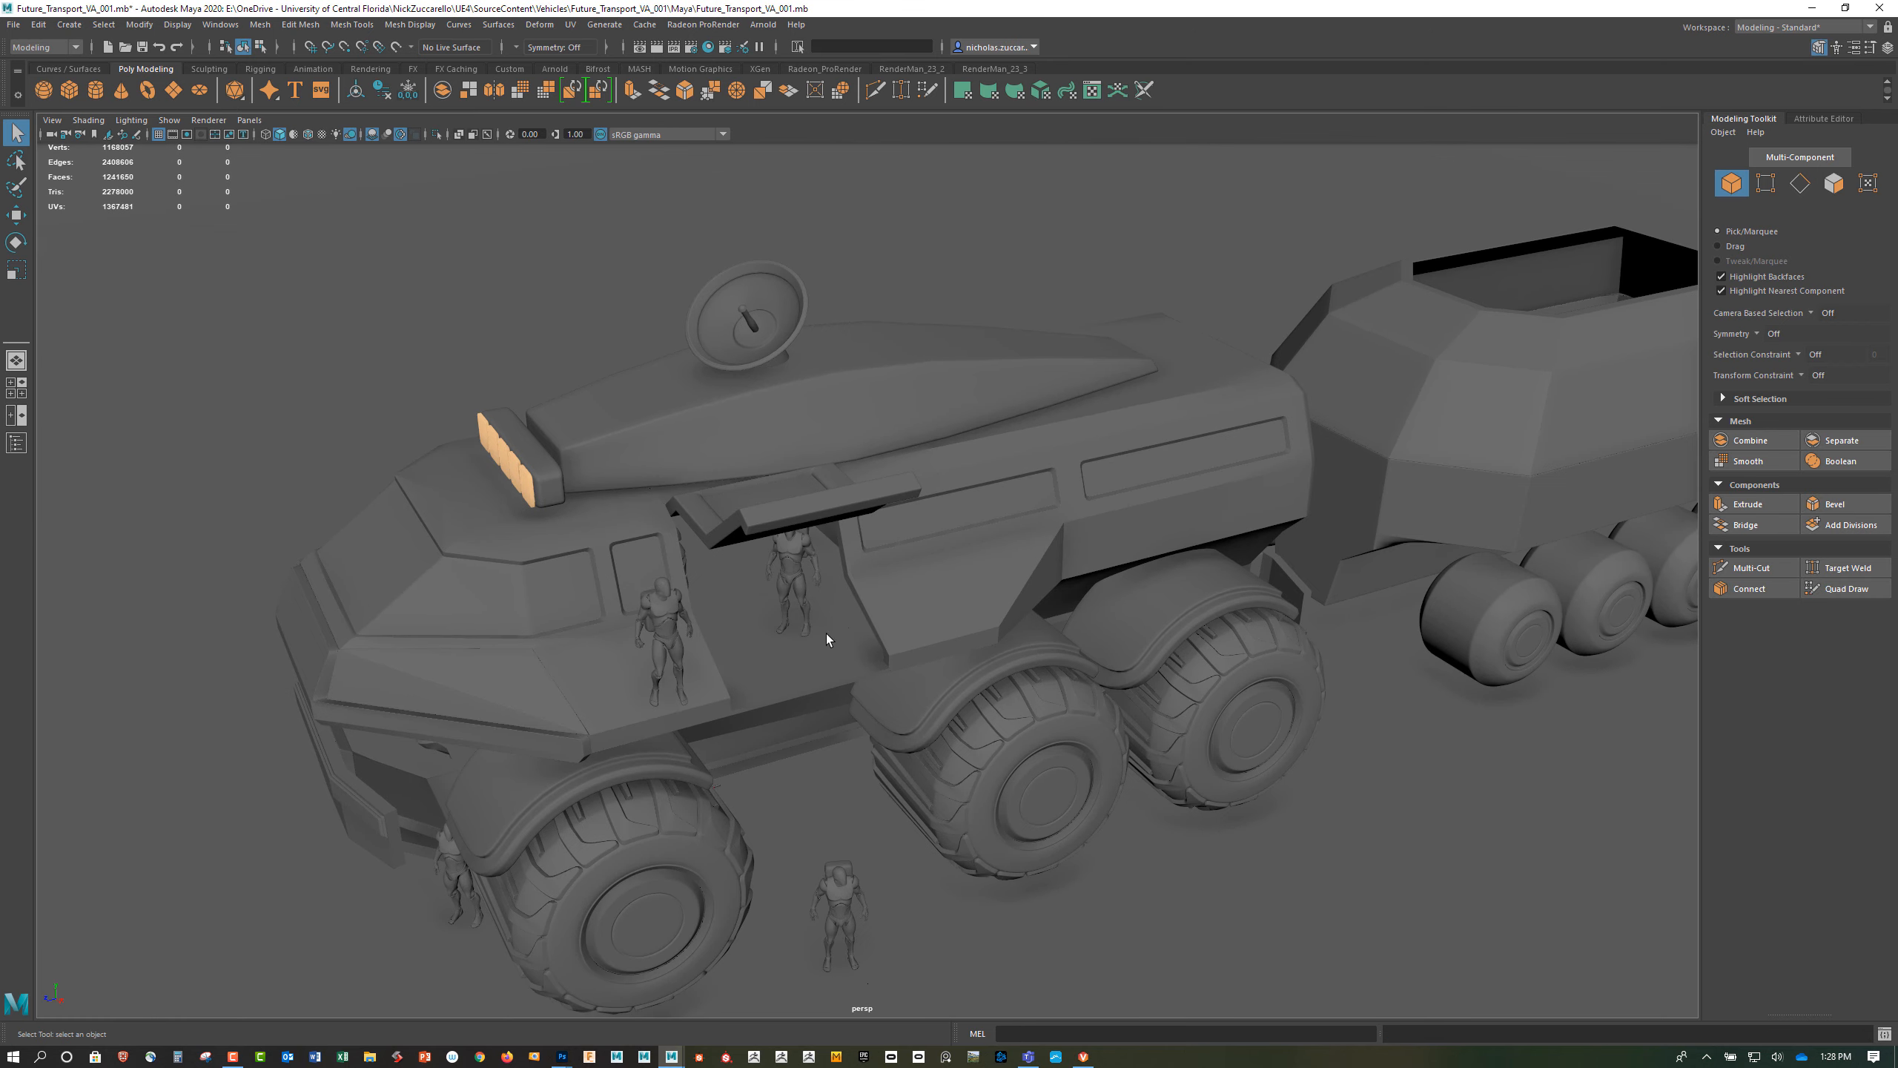
scroll(826, 633, down, 3)
alt+drag(796, 662, 839, 660)
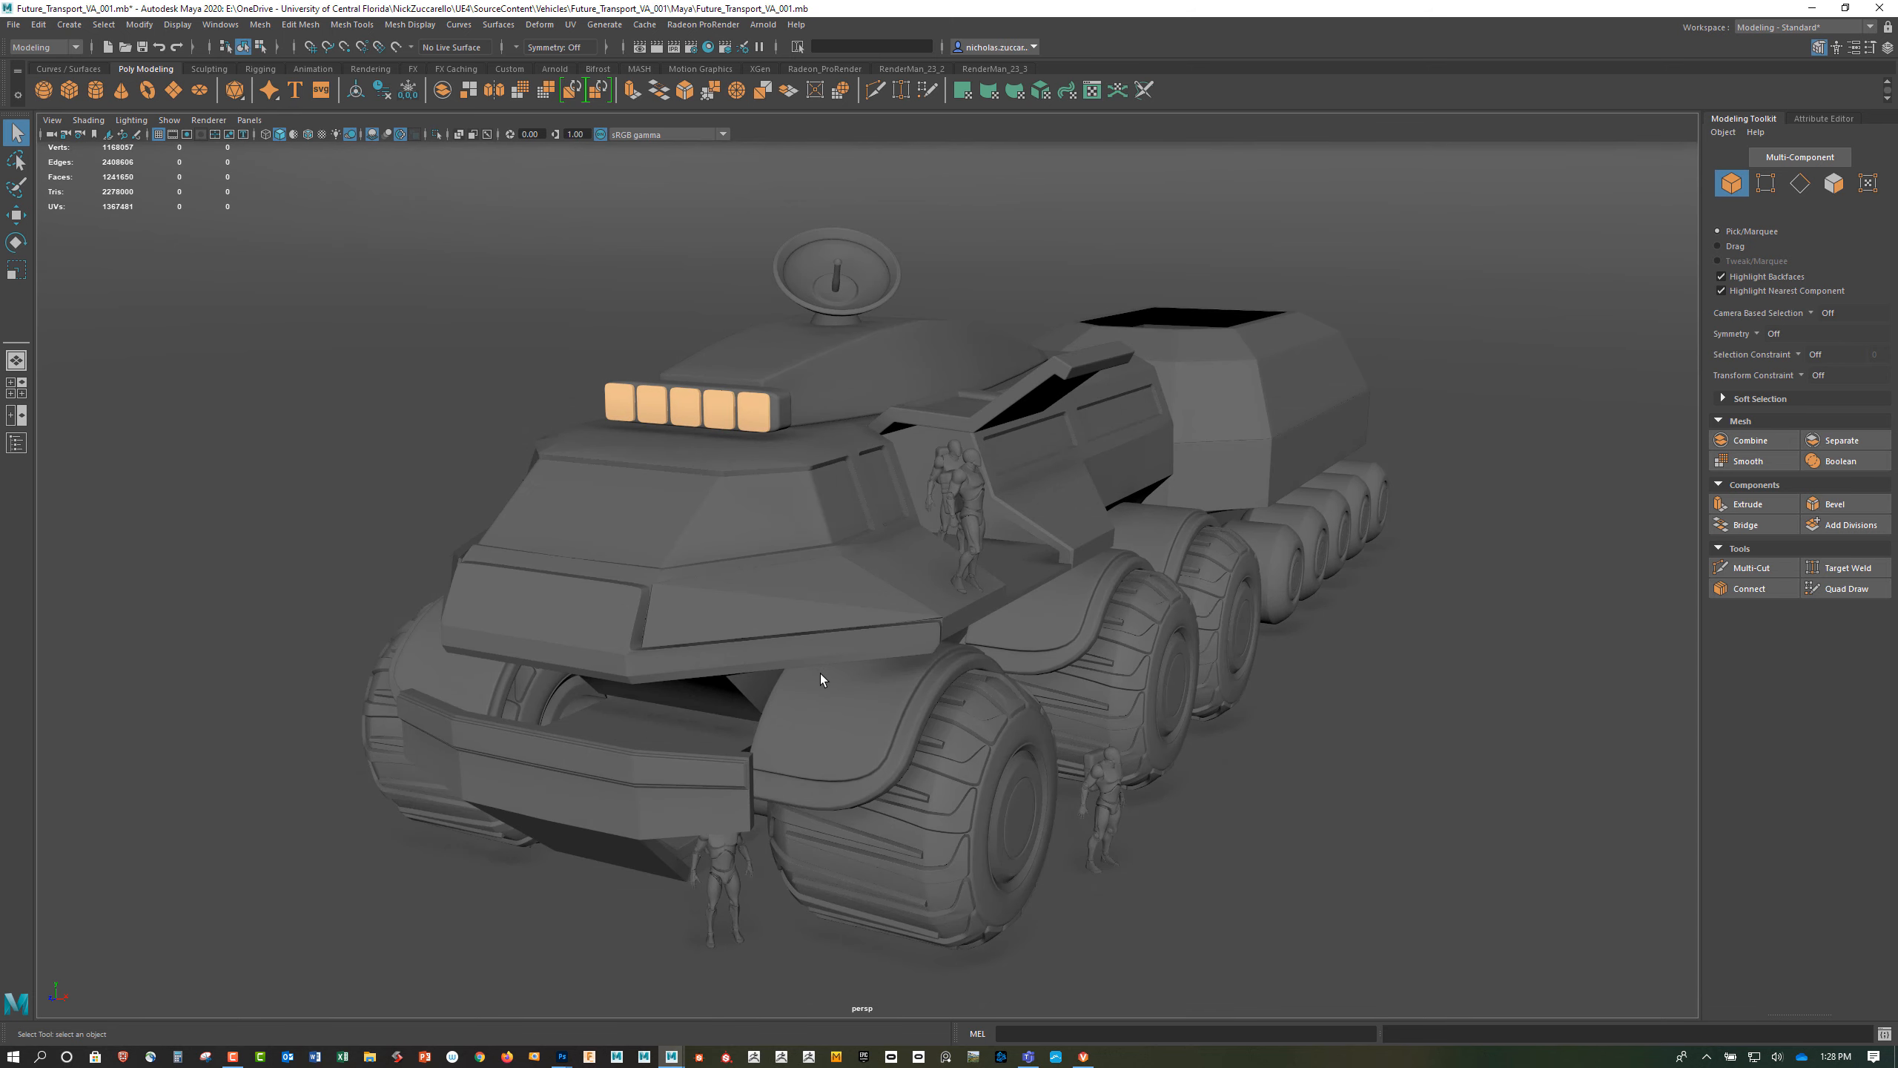
mouse_move(901, 708)
alt+mouse_down()
mouse_move(924, 686)
mouse_move(895, 688)
alt+mouse_up()
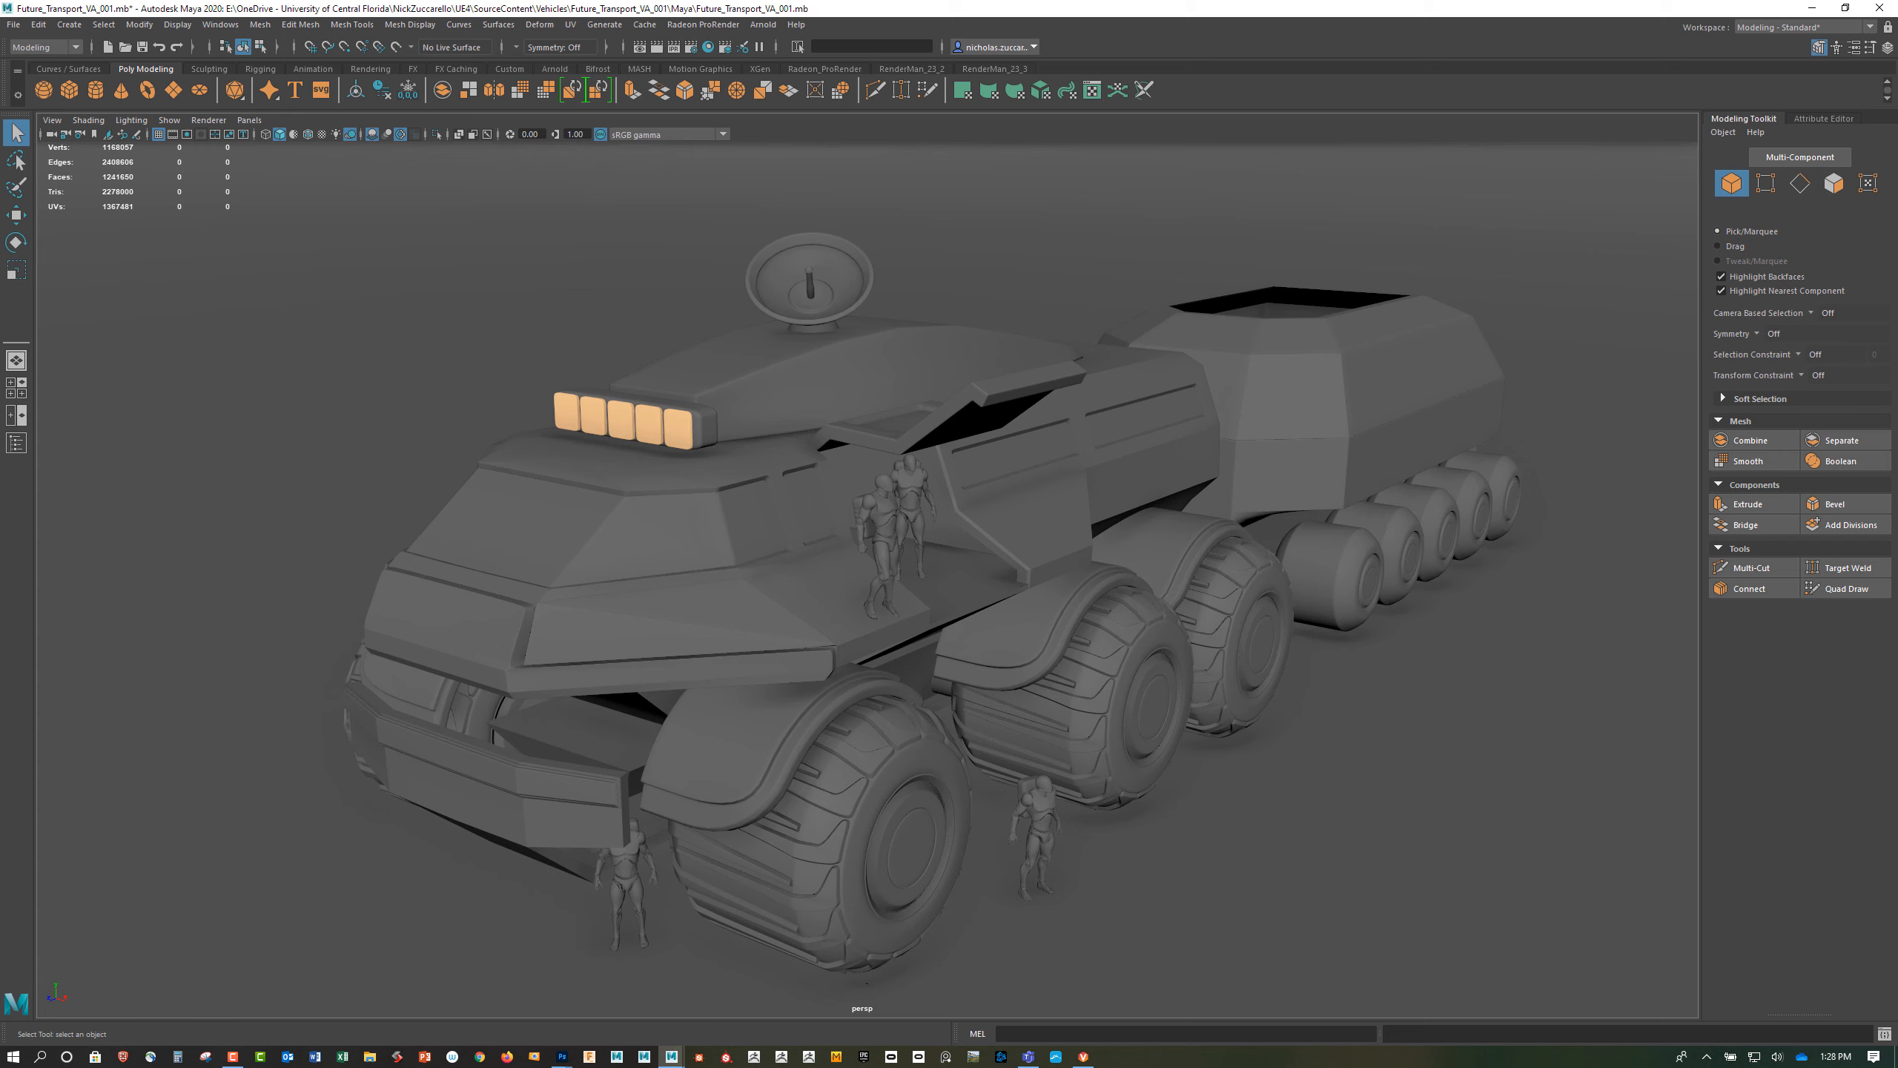
mouse_move(1098, 859)
alt+mouse_down()
mouse_move(1077, 855)
mouse_move(1114, 865)
mouse_move(1100, 856)
alt+mouse_up()
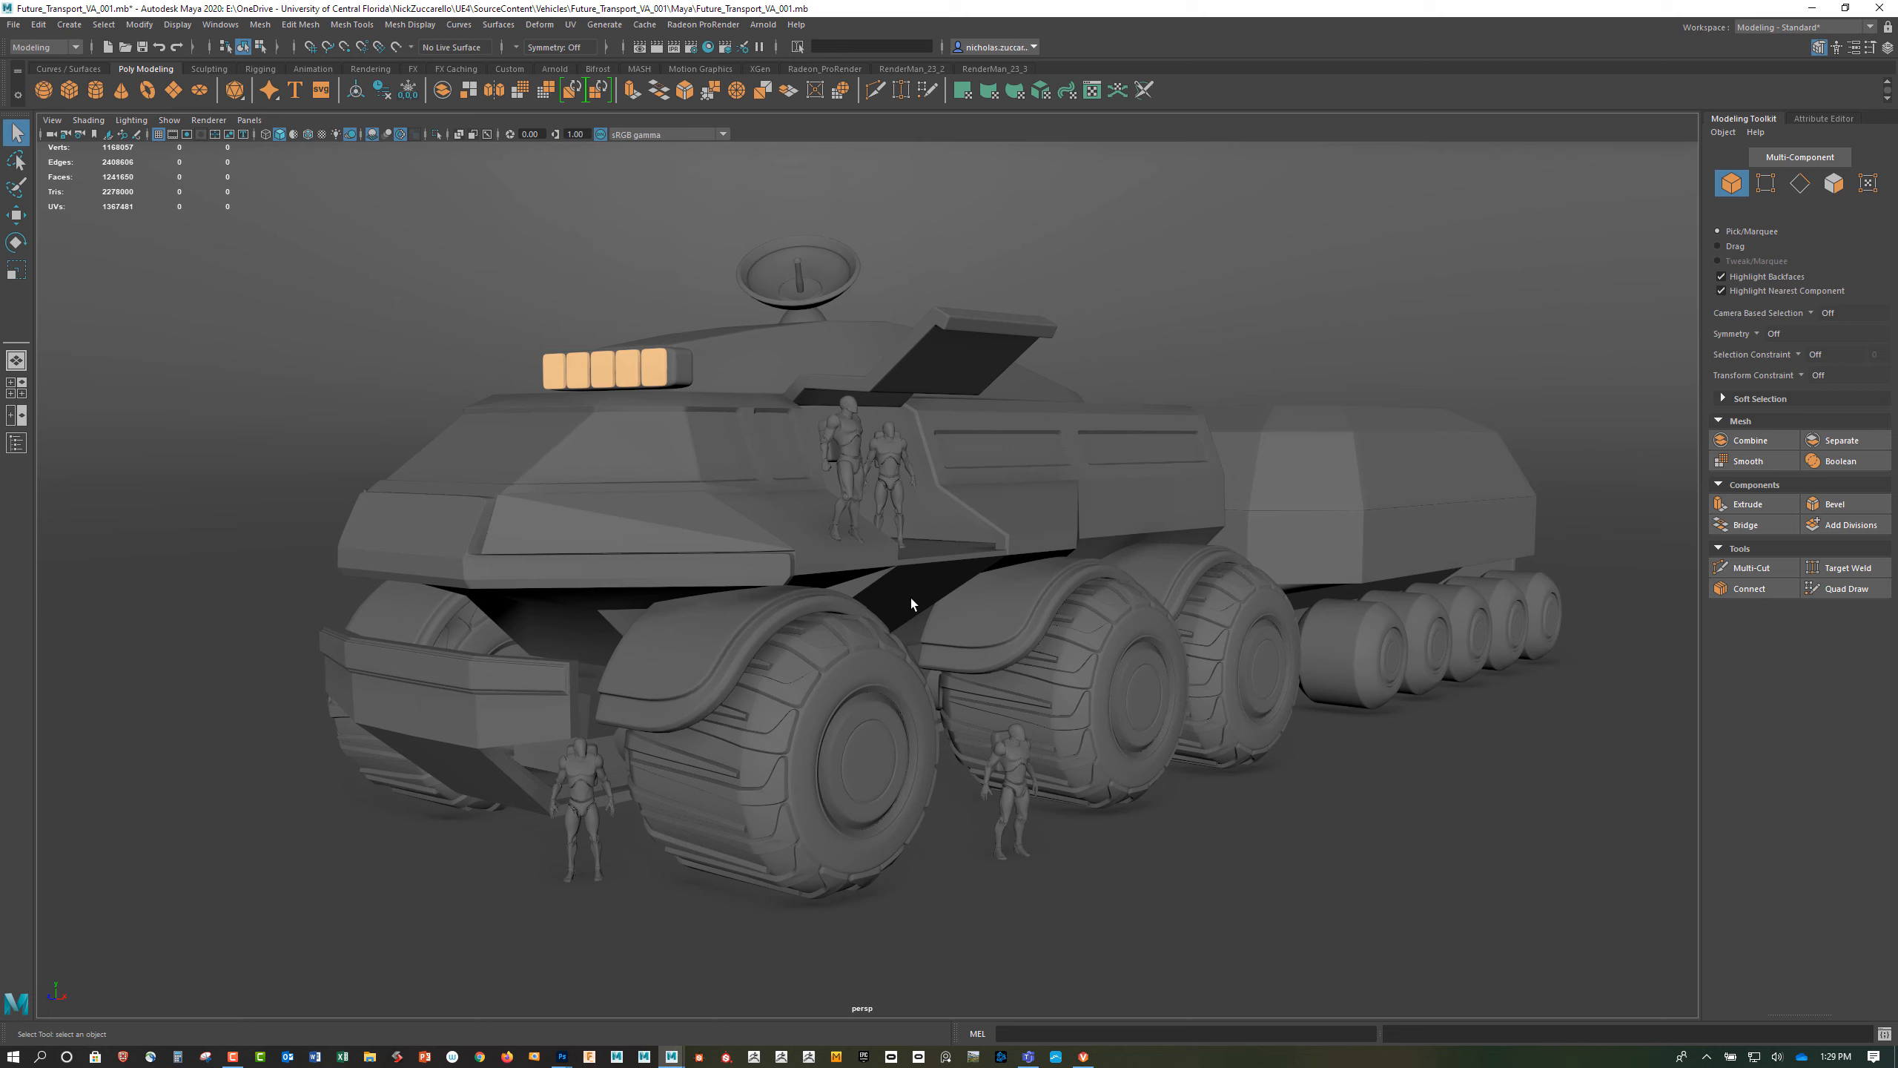
alt+drag(910, 603, 988, 661)
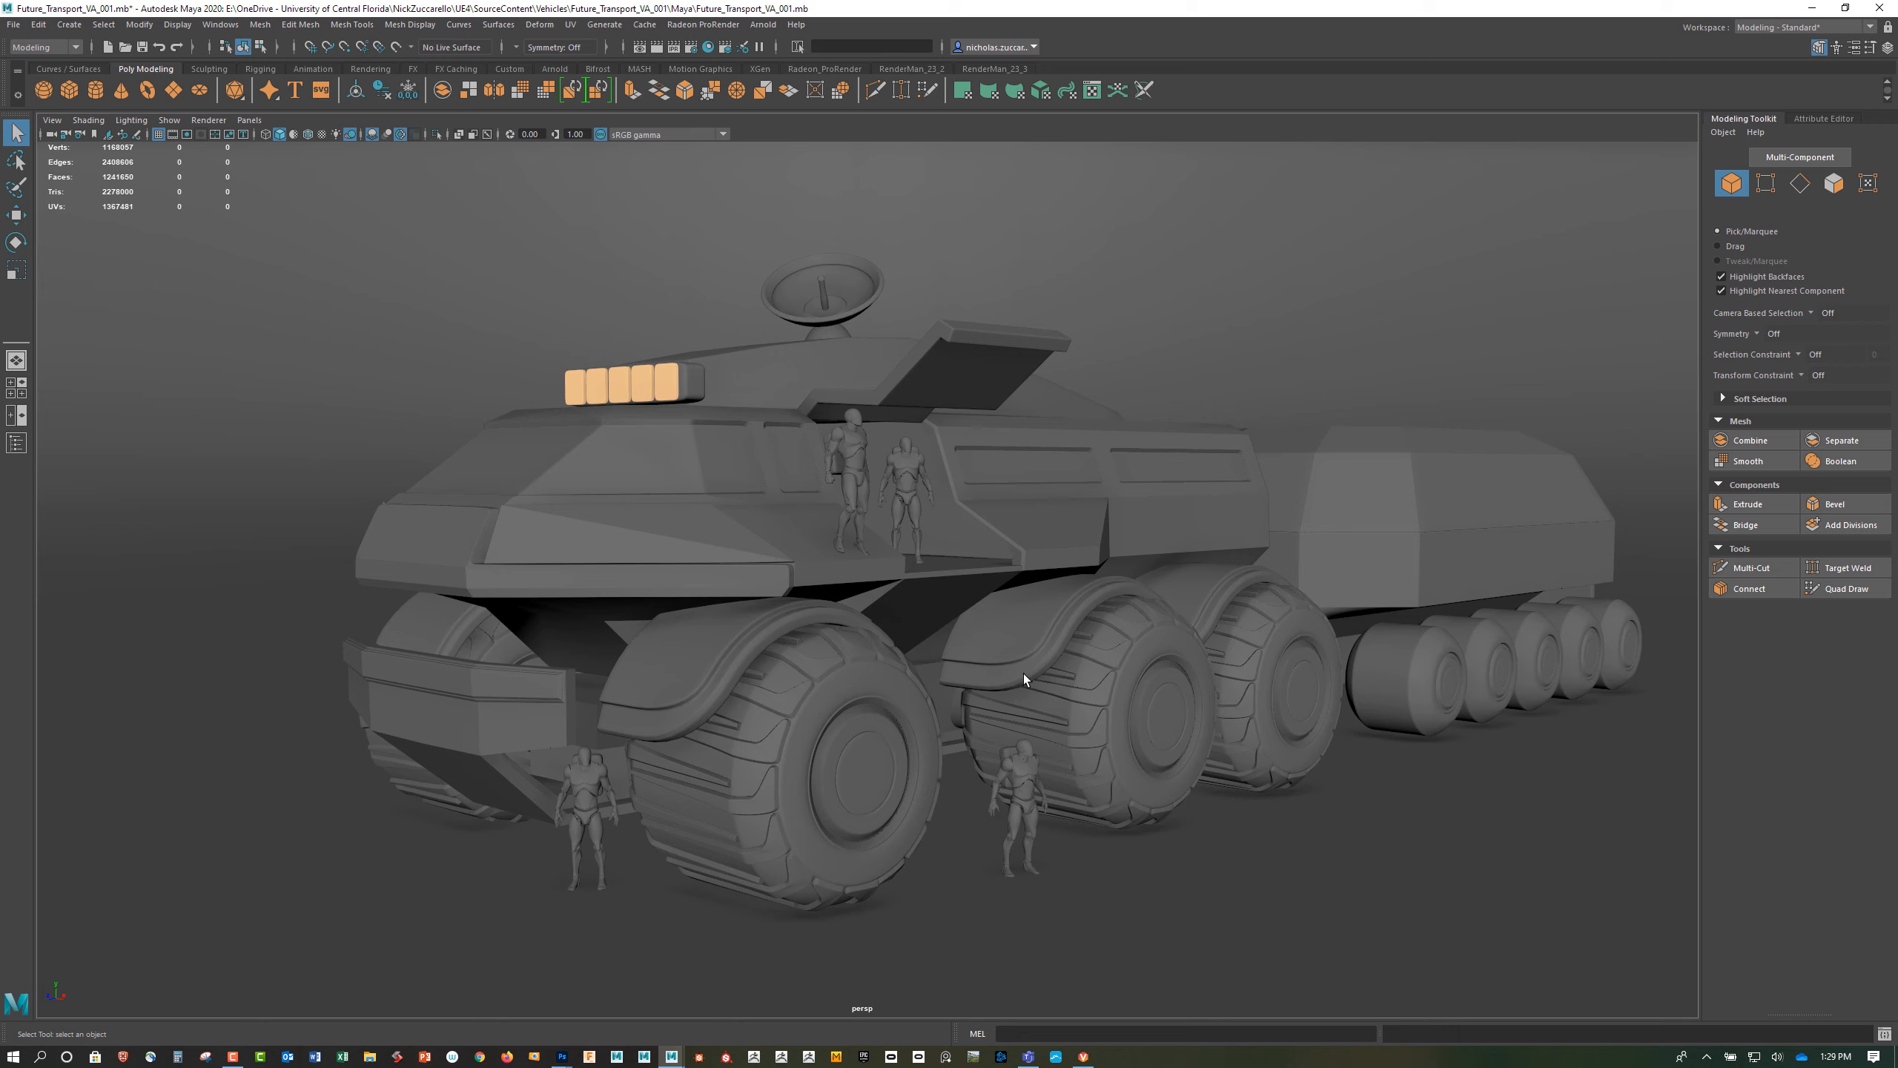
alt+drag(1023, 674, 1042, 627)
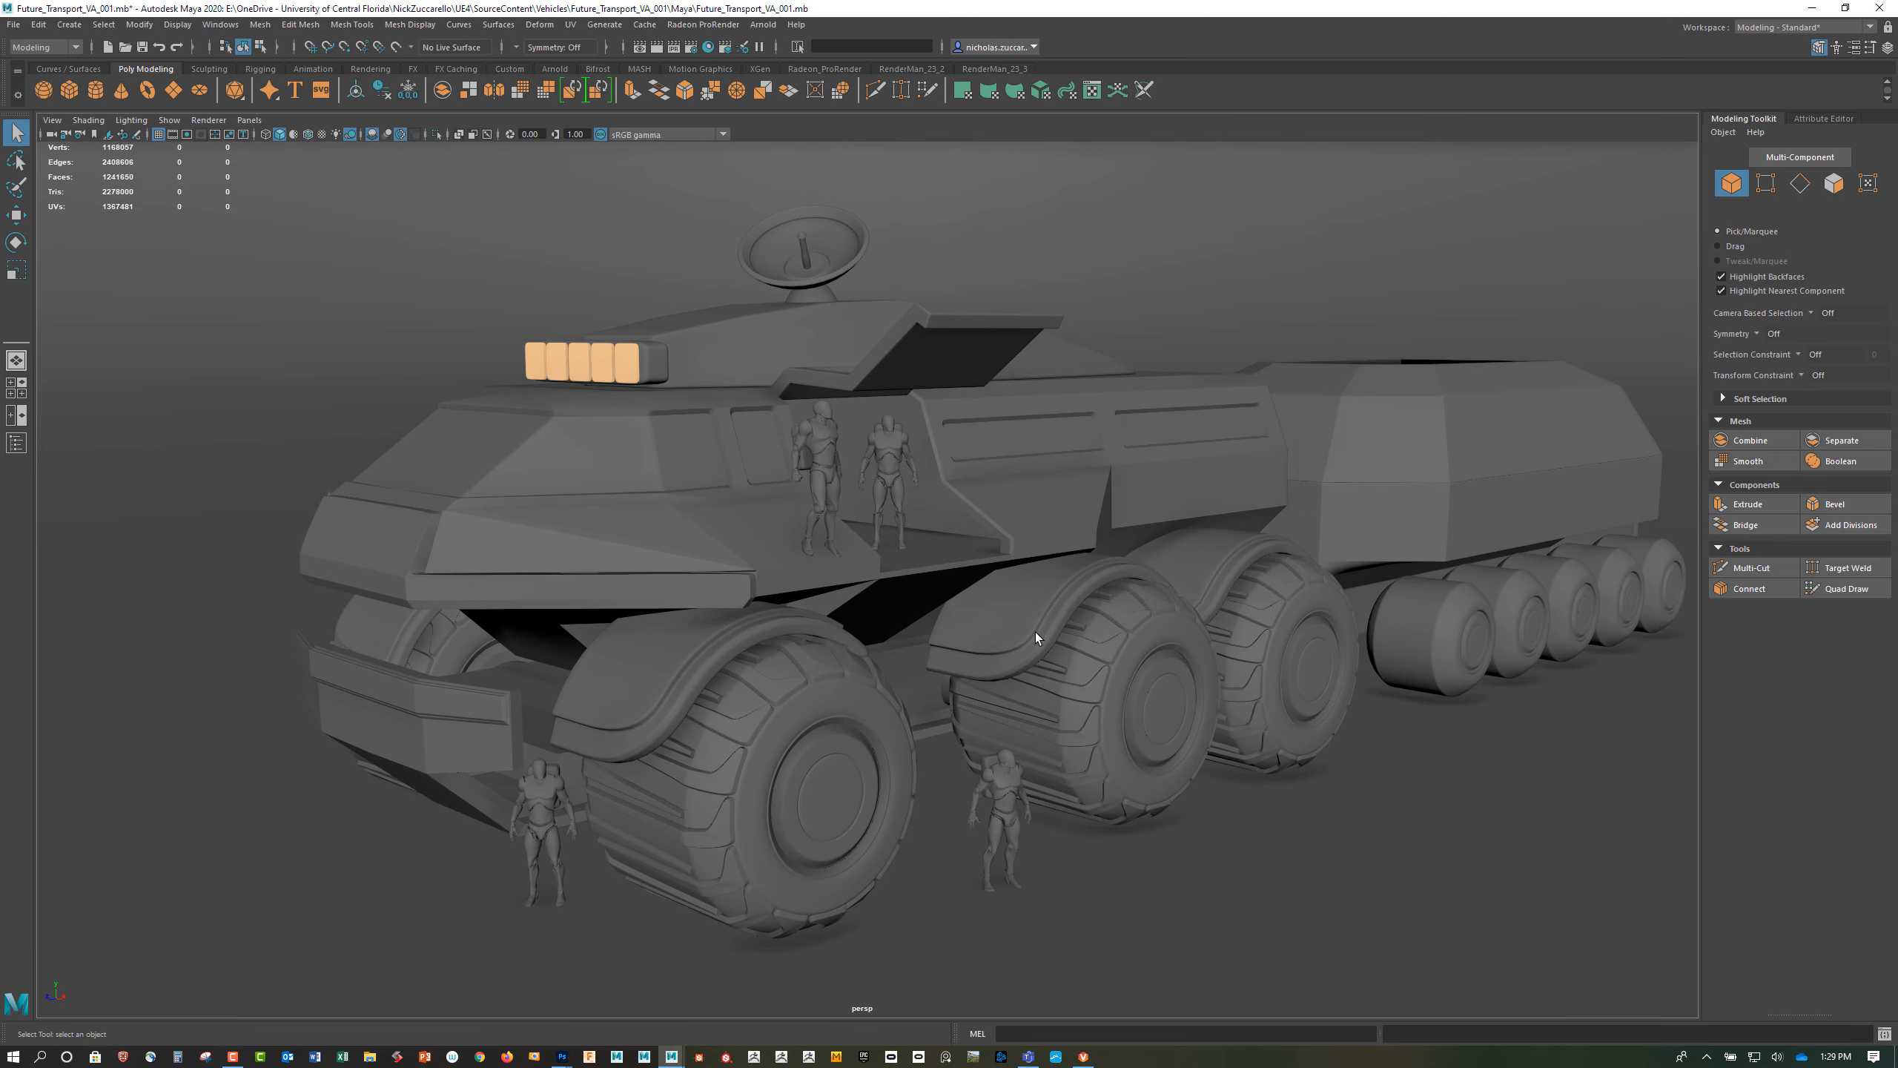
mouse_move(877, 677)
alt+mouse_down()
mouse_move(922, 672)
mouse_move(950, 621)
mouse_move(865, 695)
alt+mouse_up()
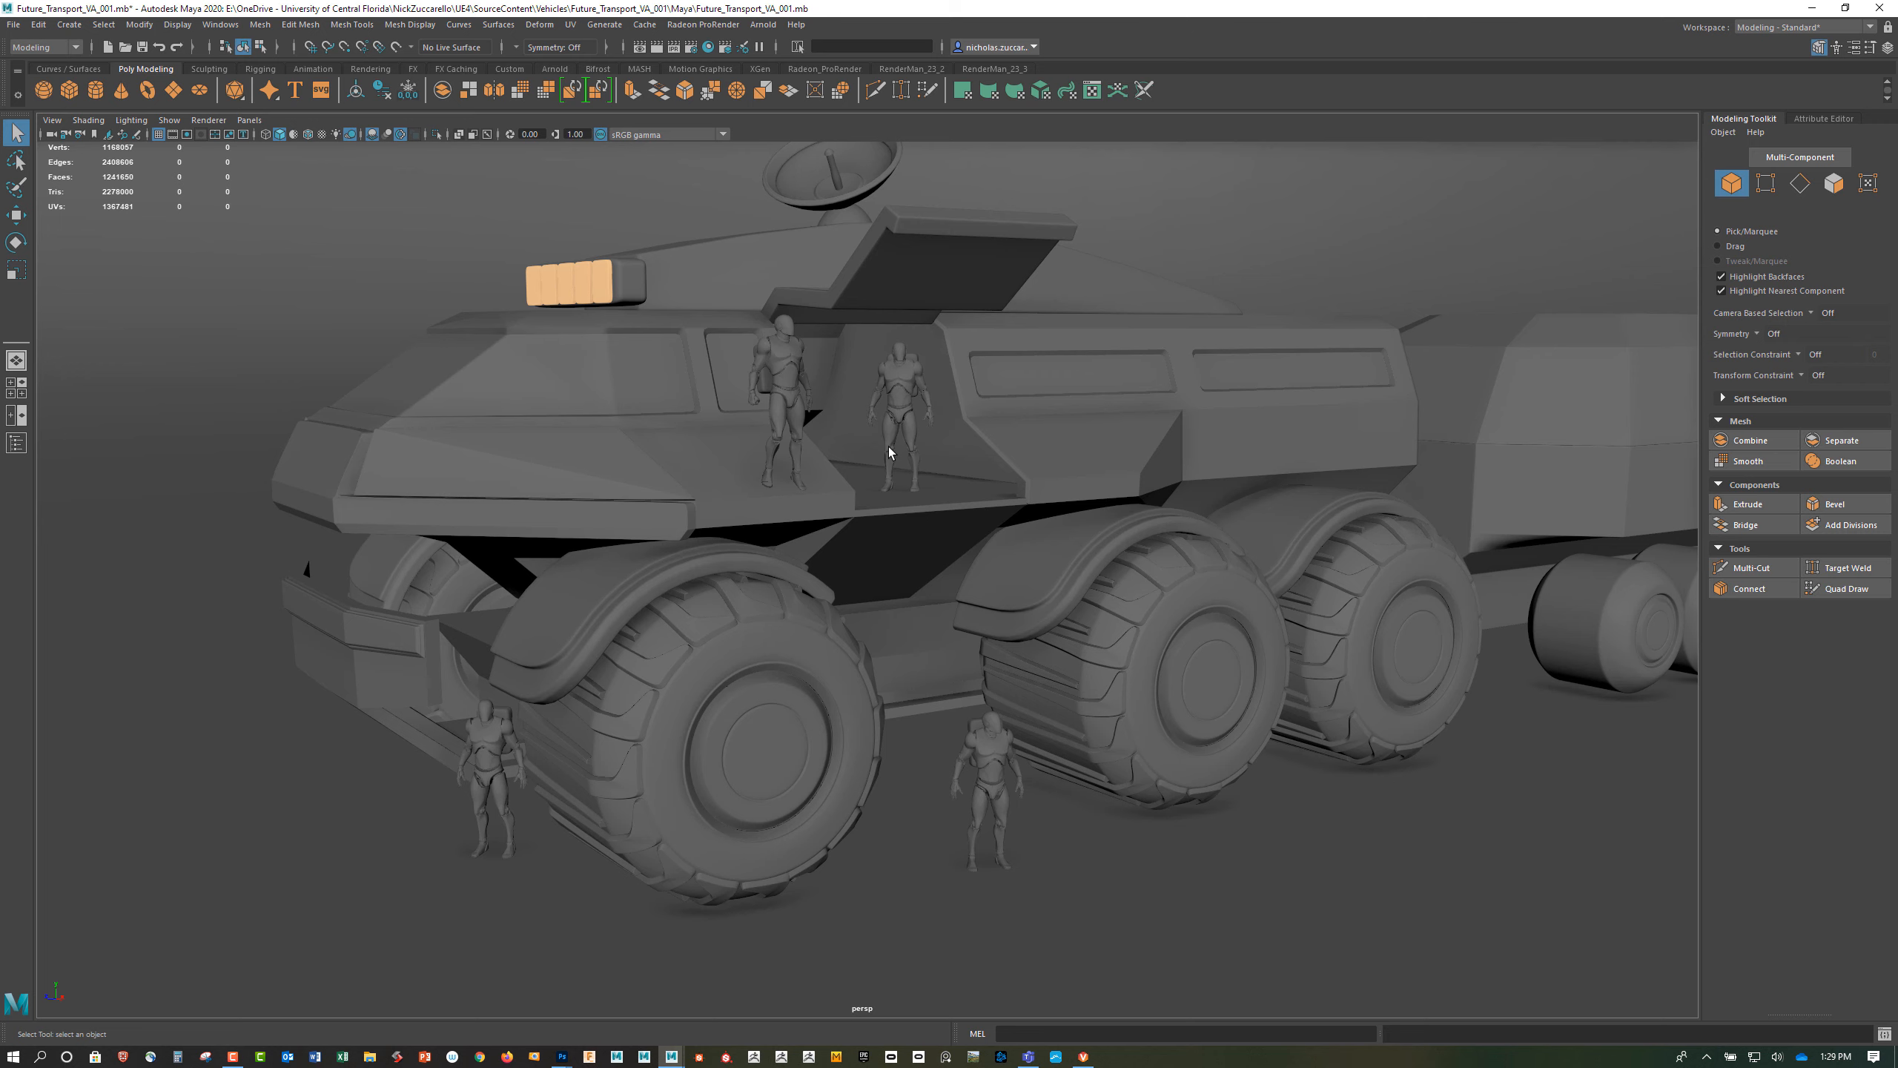
alt+drag(839, 639, 1333, 781)
Inspect the cab, side doorway and front wheels up close, selecting the cab mesh and then the InfinityWall
click(1106, 644)
click(1333, 780)
click(1425, 813)
alt+drag(1458, 802, 1084, 633)
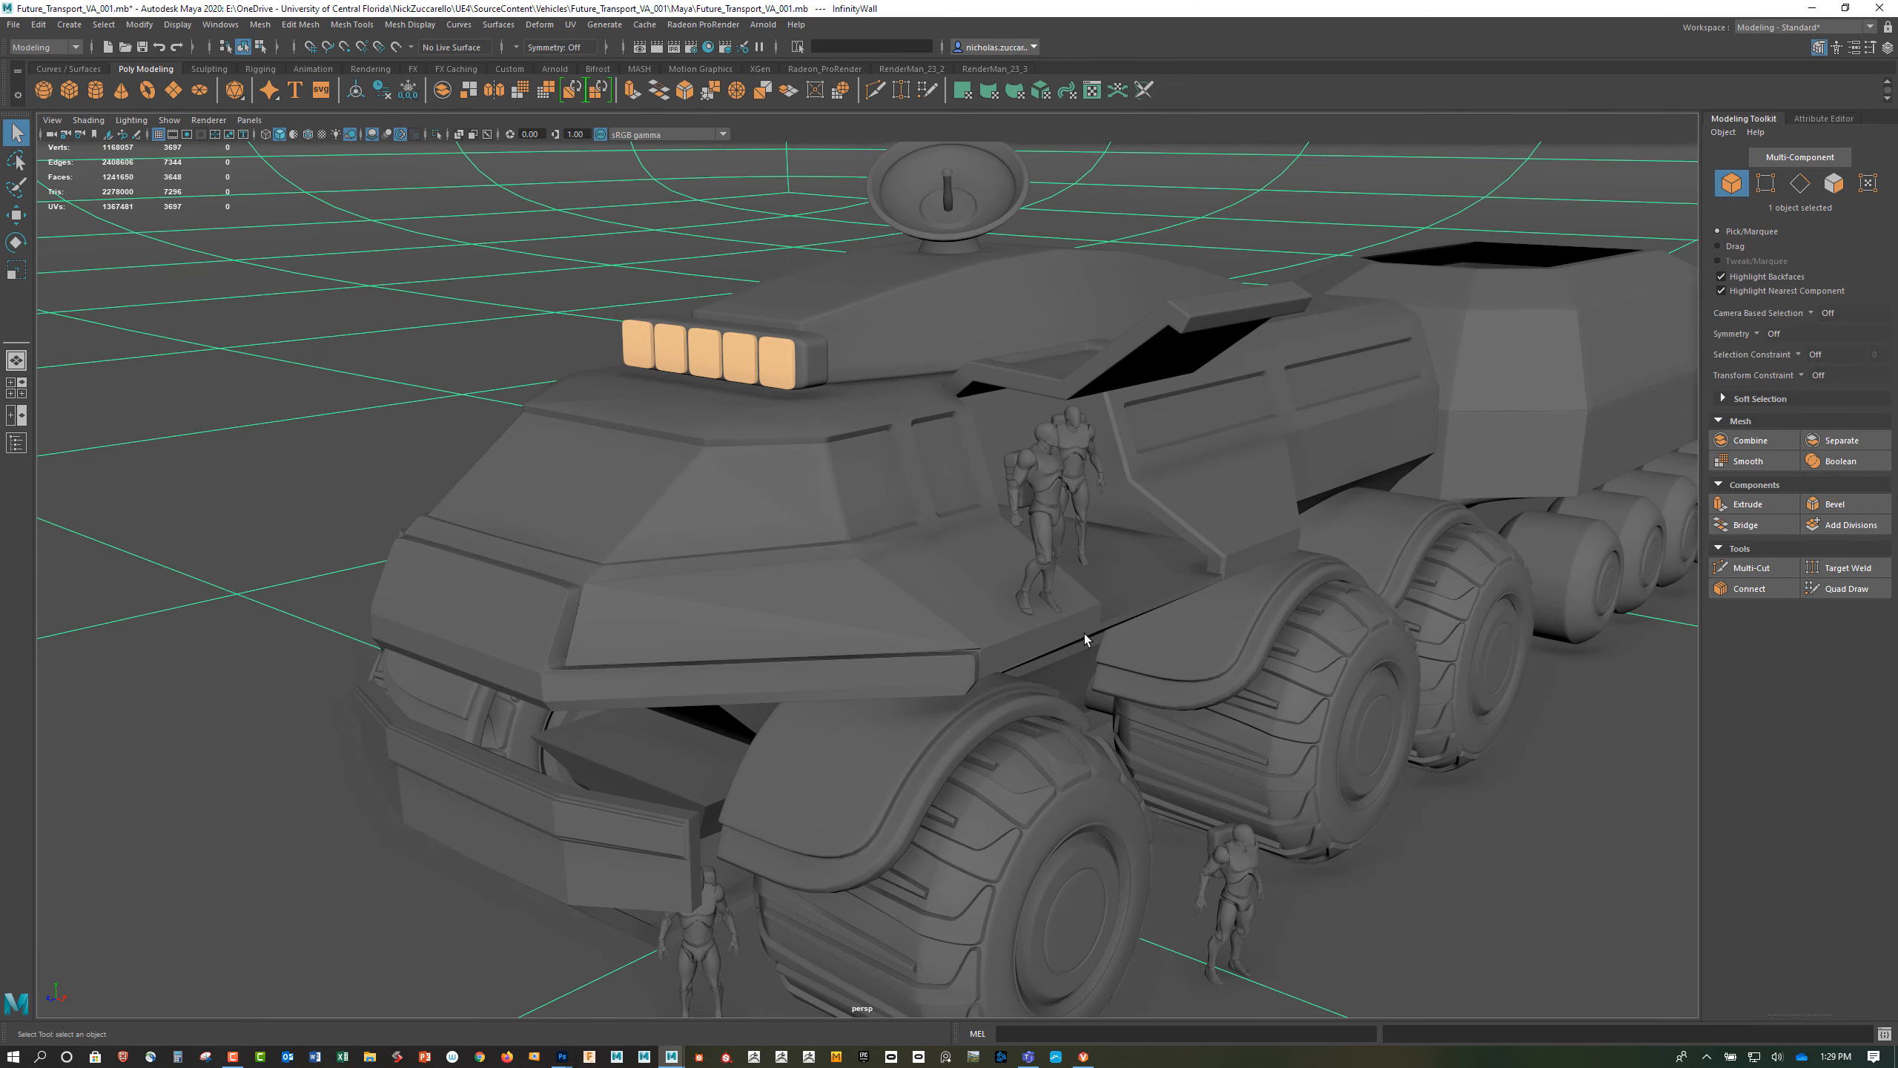
click(807, 528)
click(954, 478)
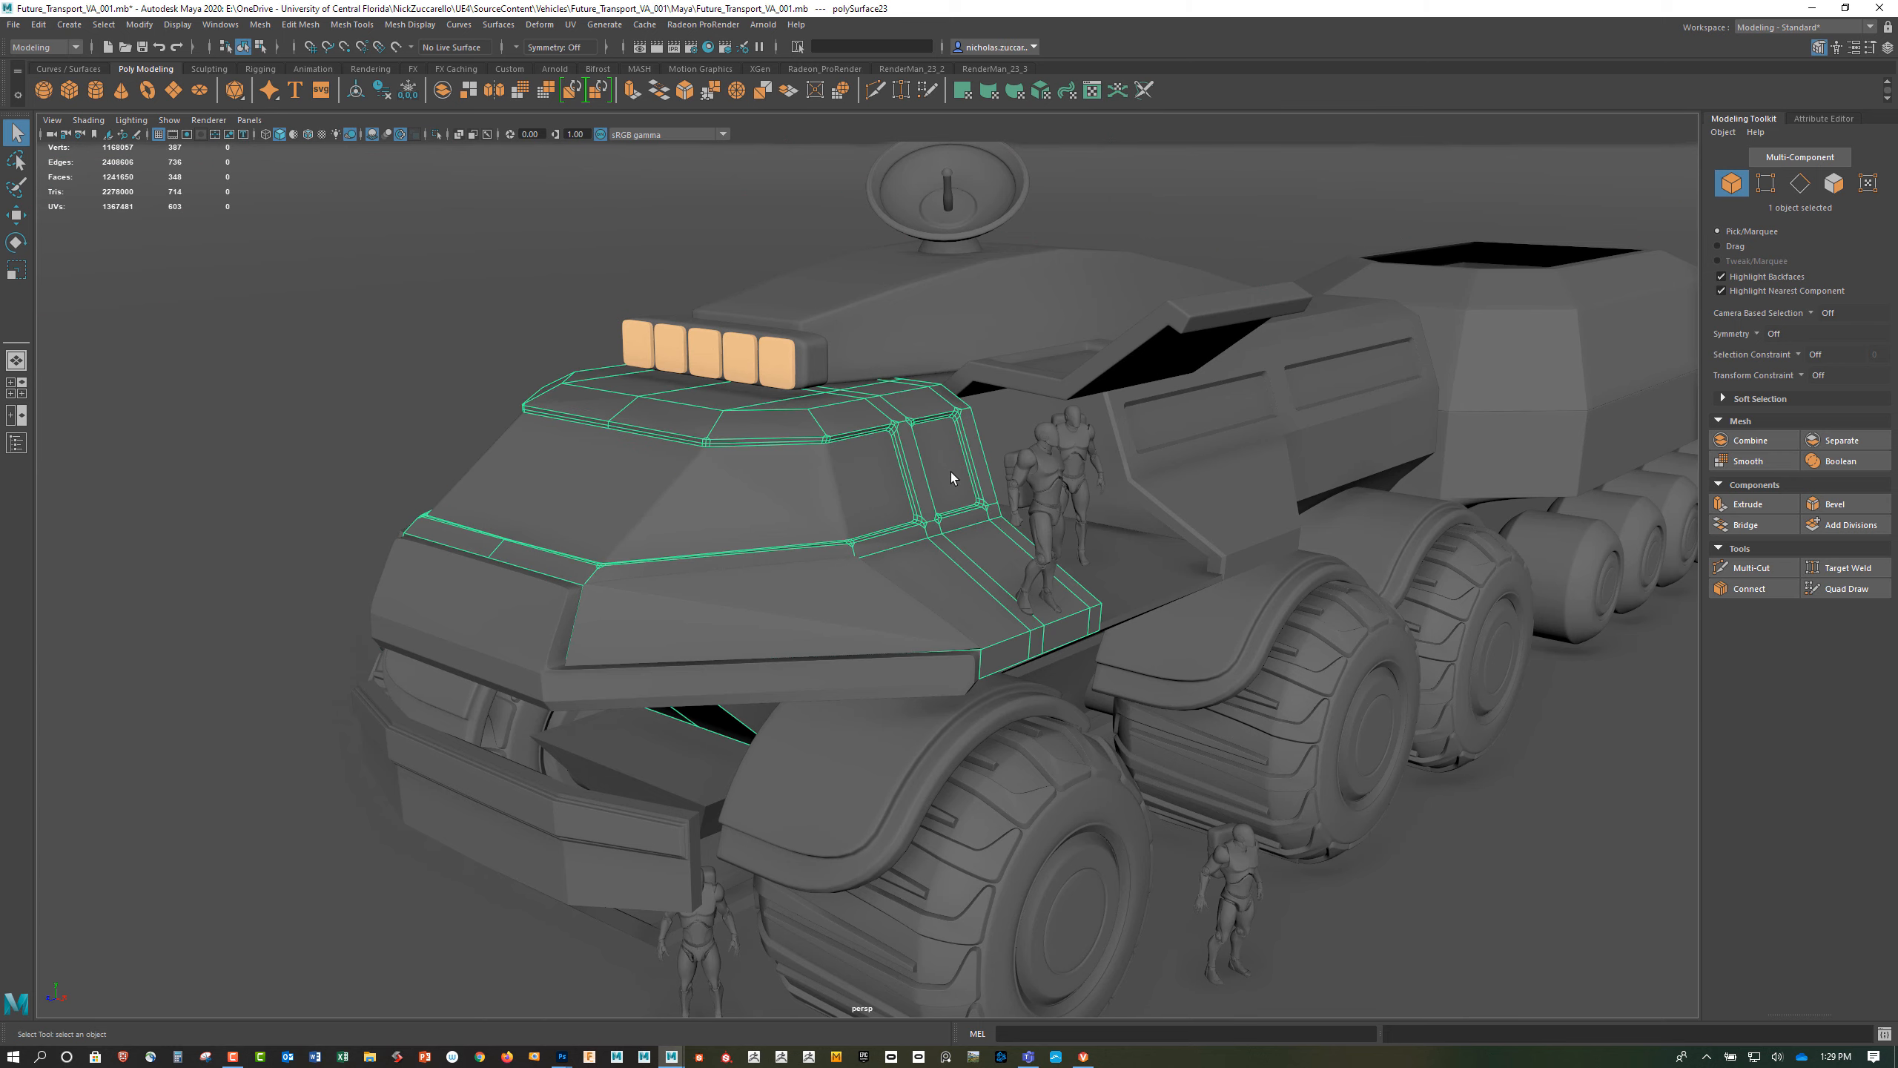
alt+drag(953, 478, 1035, 516)
click(452, 327)
alt+drag(907, 446, 1150, 548)
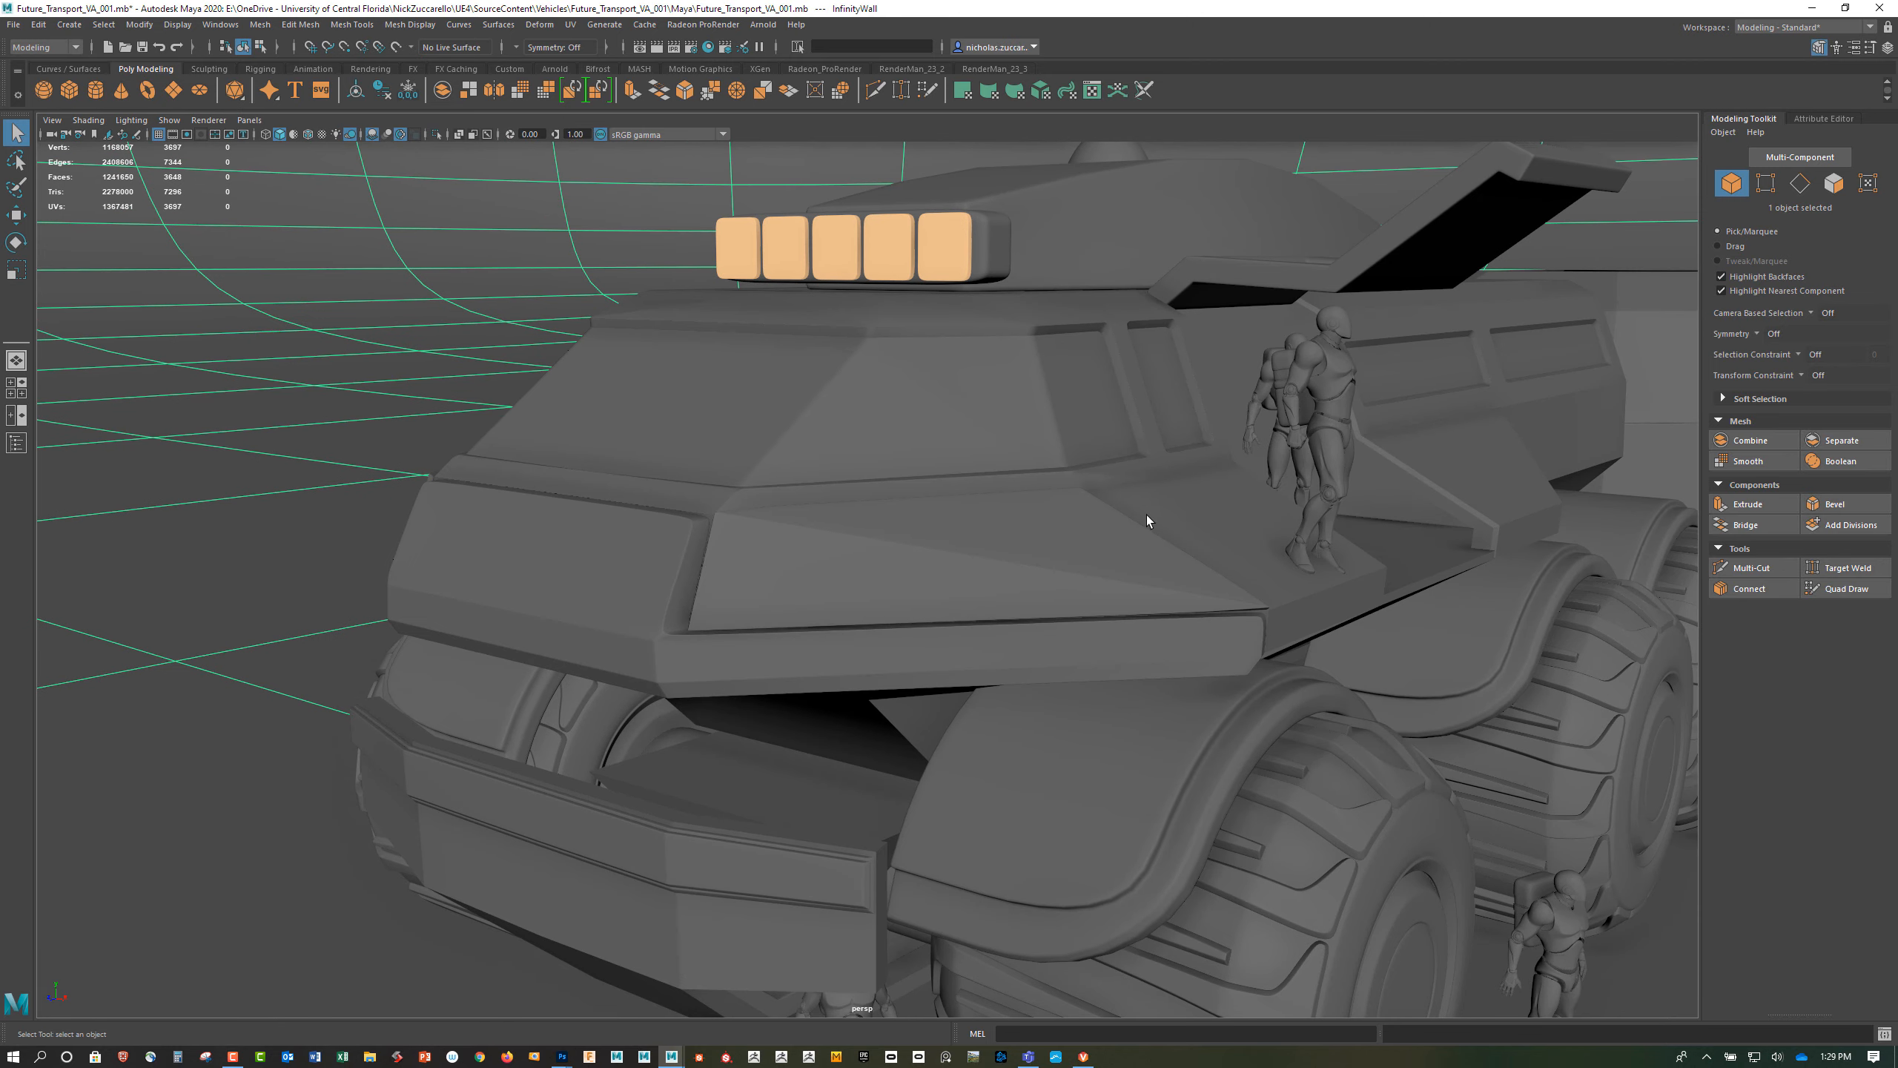
alt+drag(1176, 512, 1040, 529)
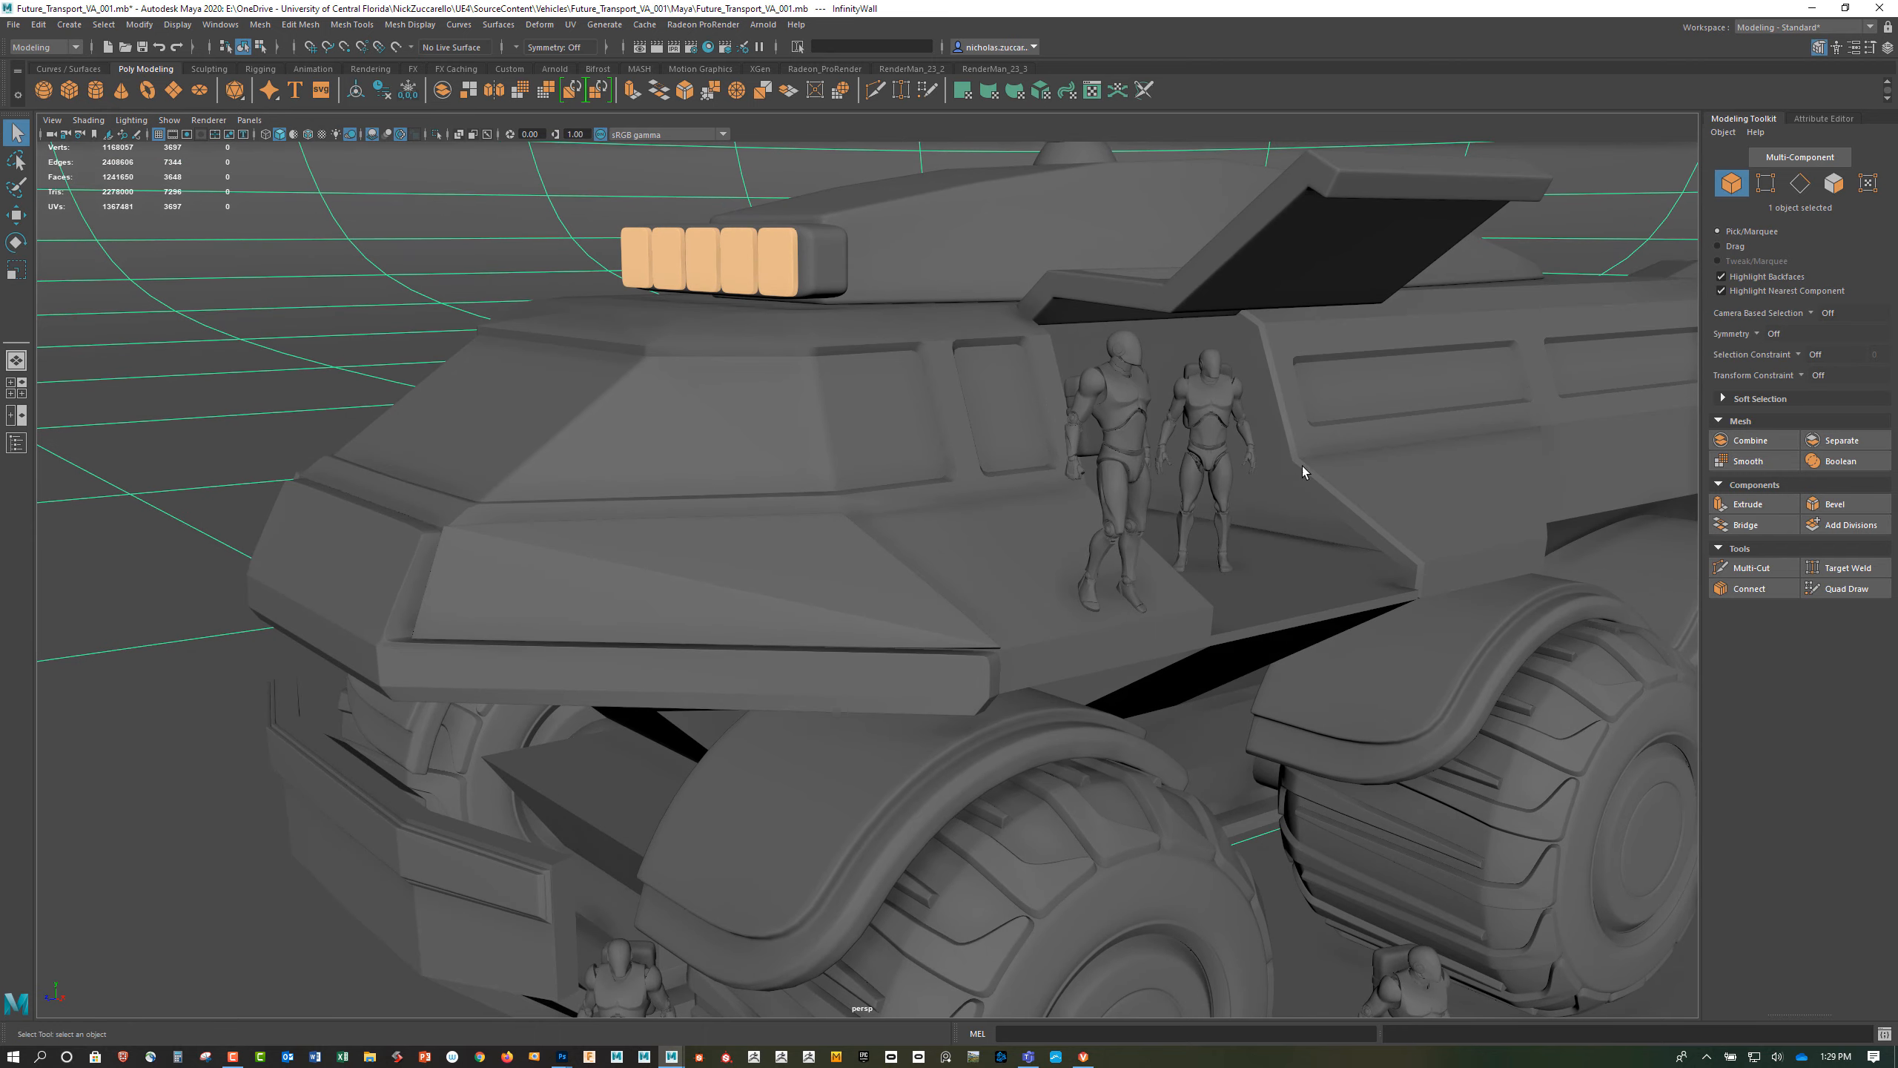
mouse_move(1305, 470)
alt+mouse_down()
mouse_move(1224, 466)
mouse_move(1110, 385)
mouse_move(1275, 461)
alt+mouse_up()
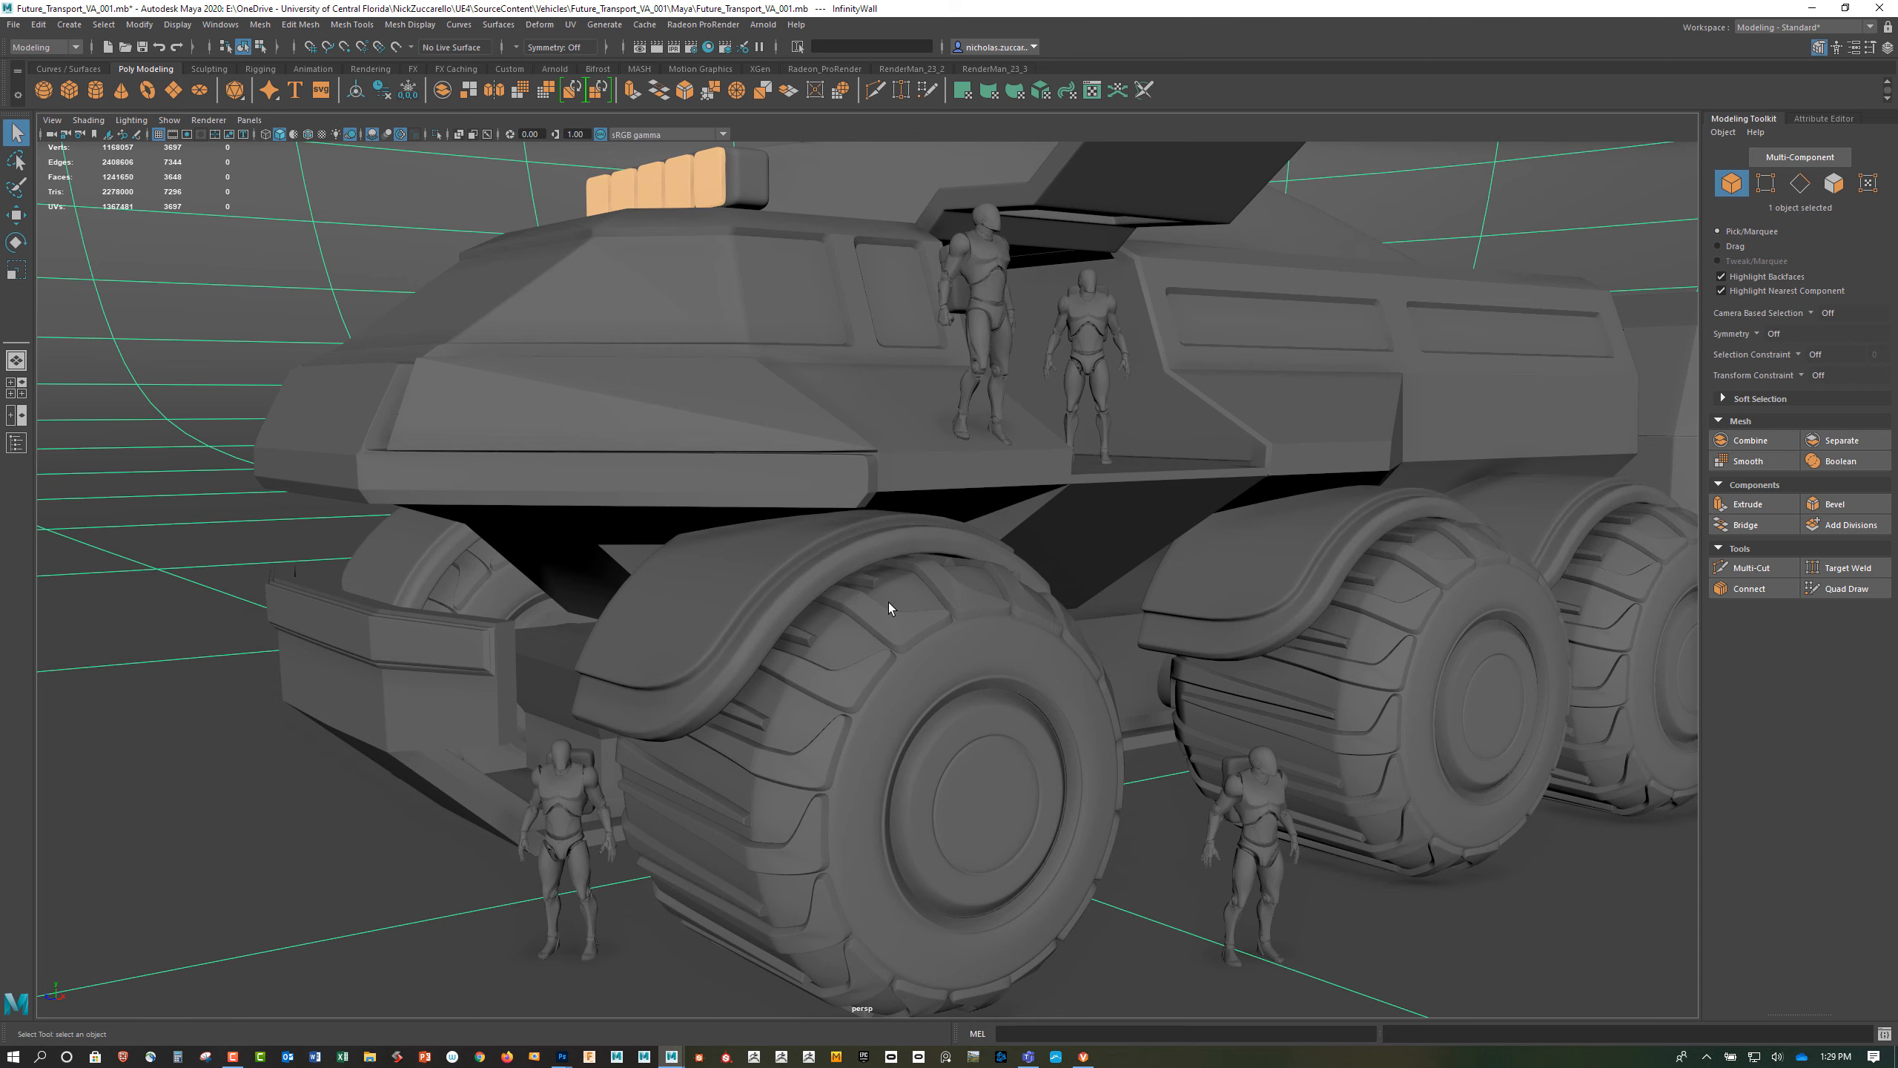
alt+drag(1032, 549, 1015, 622)
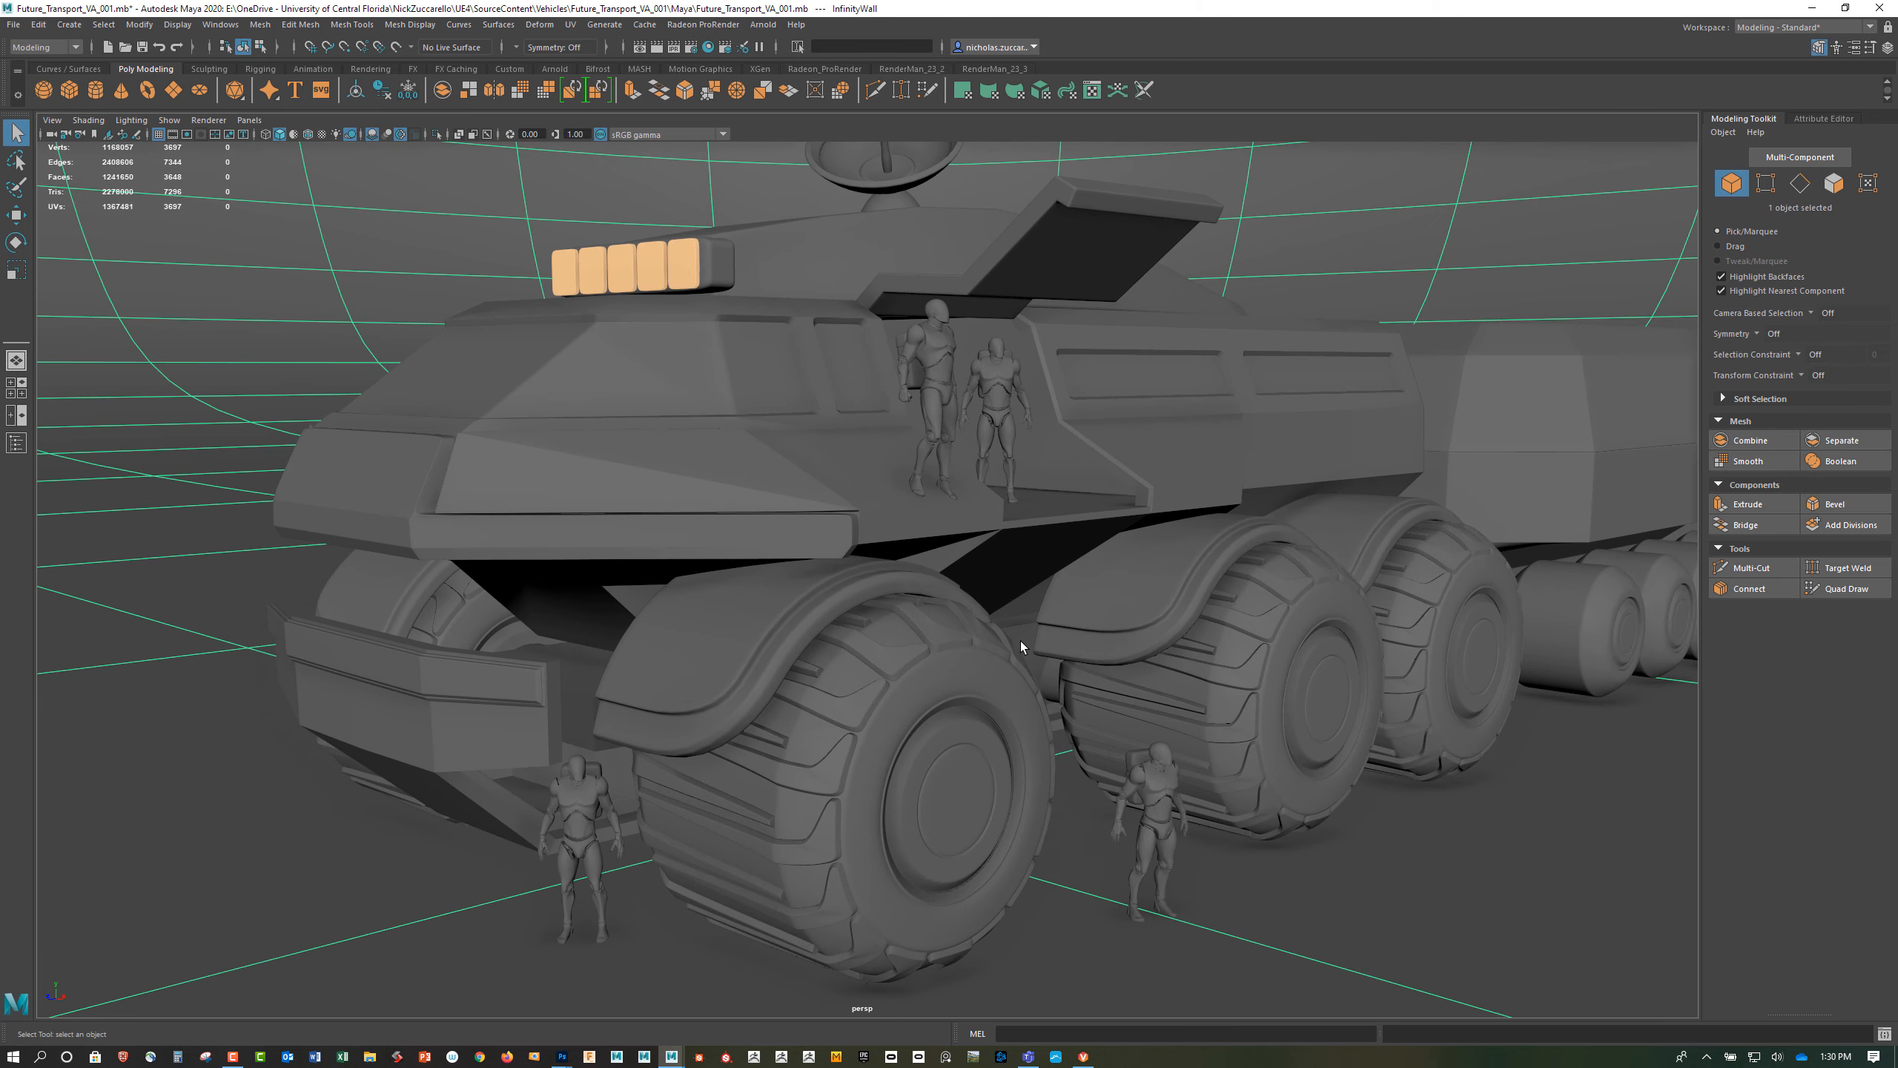
Turn on viewport display with all scene lights and check the lit vehicle from the front side
key(7)
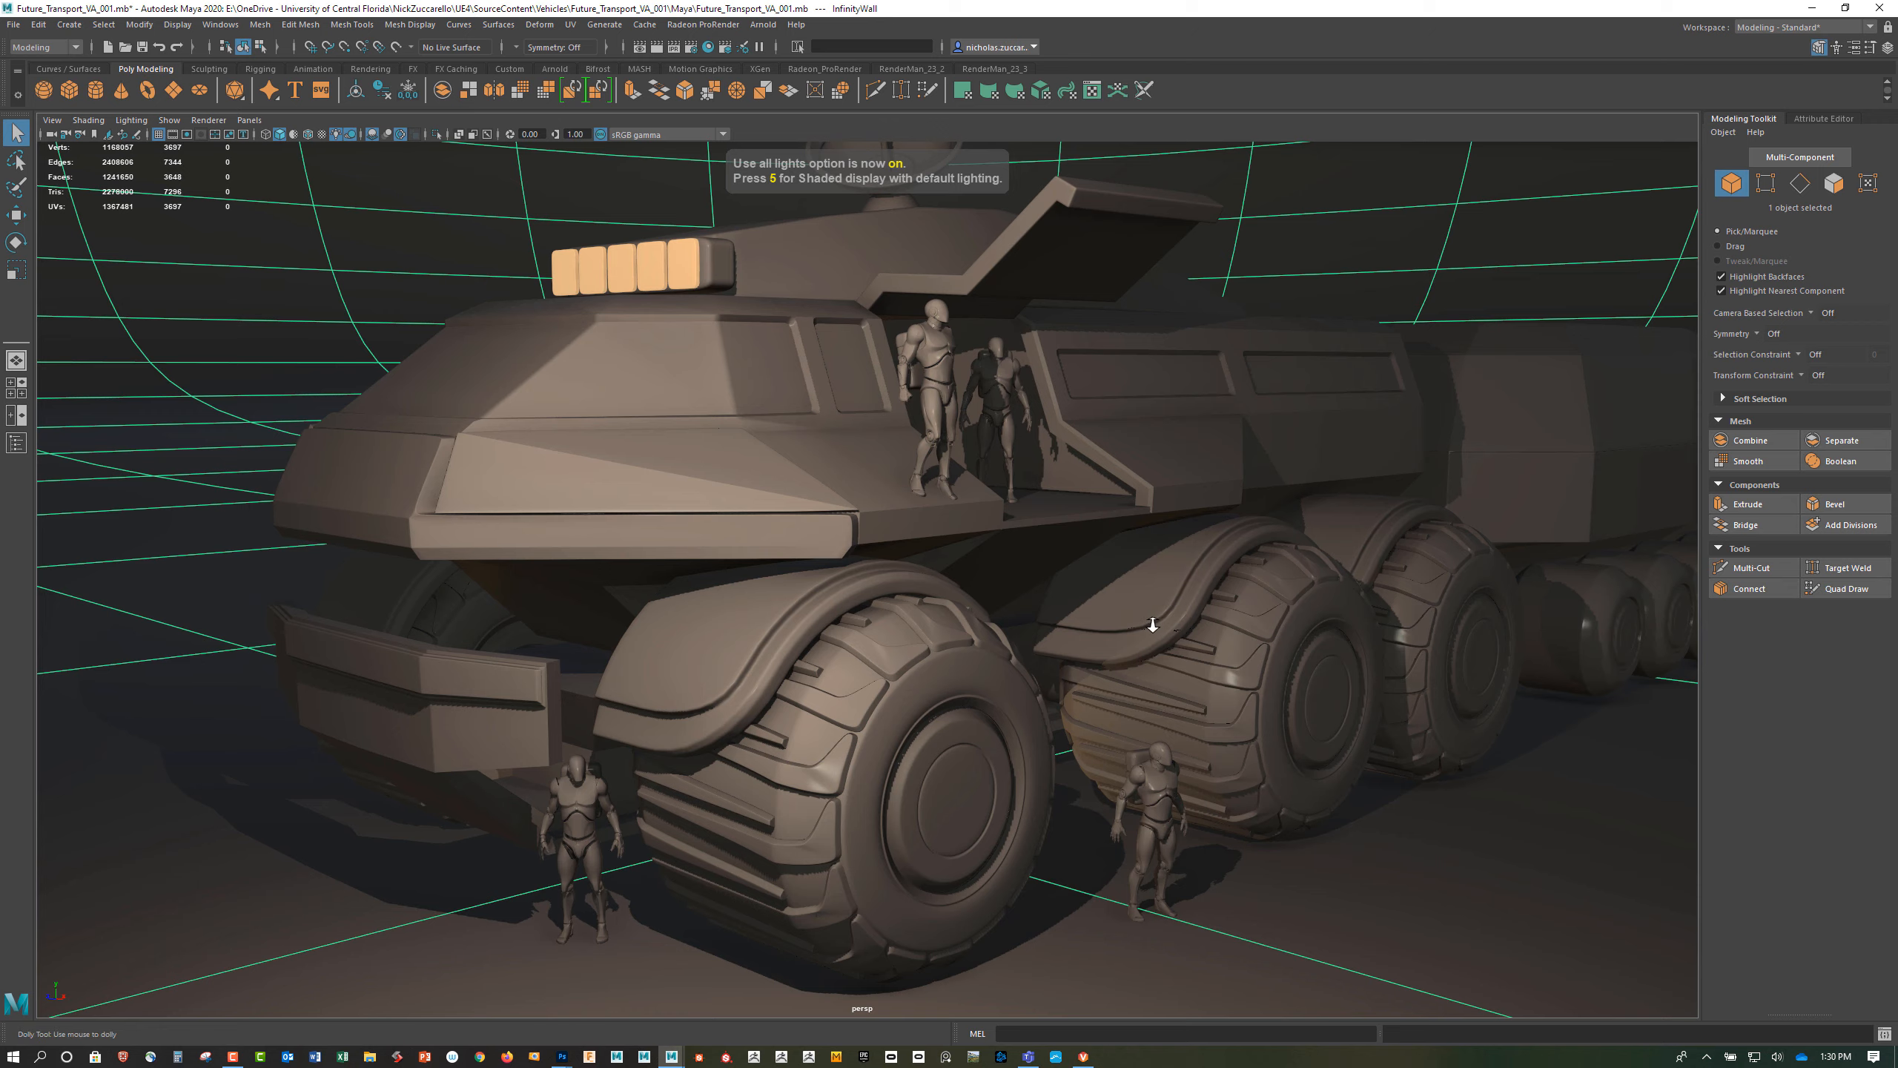
alt+drag(1152, 625, 1063, 637)
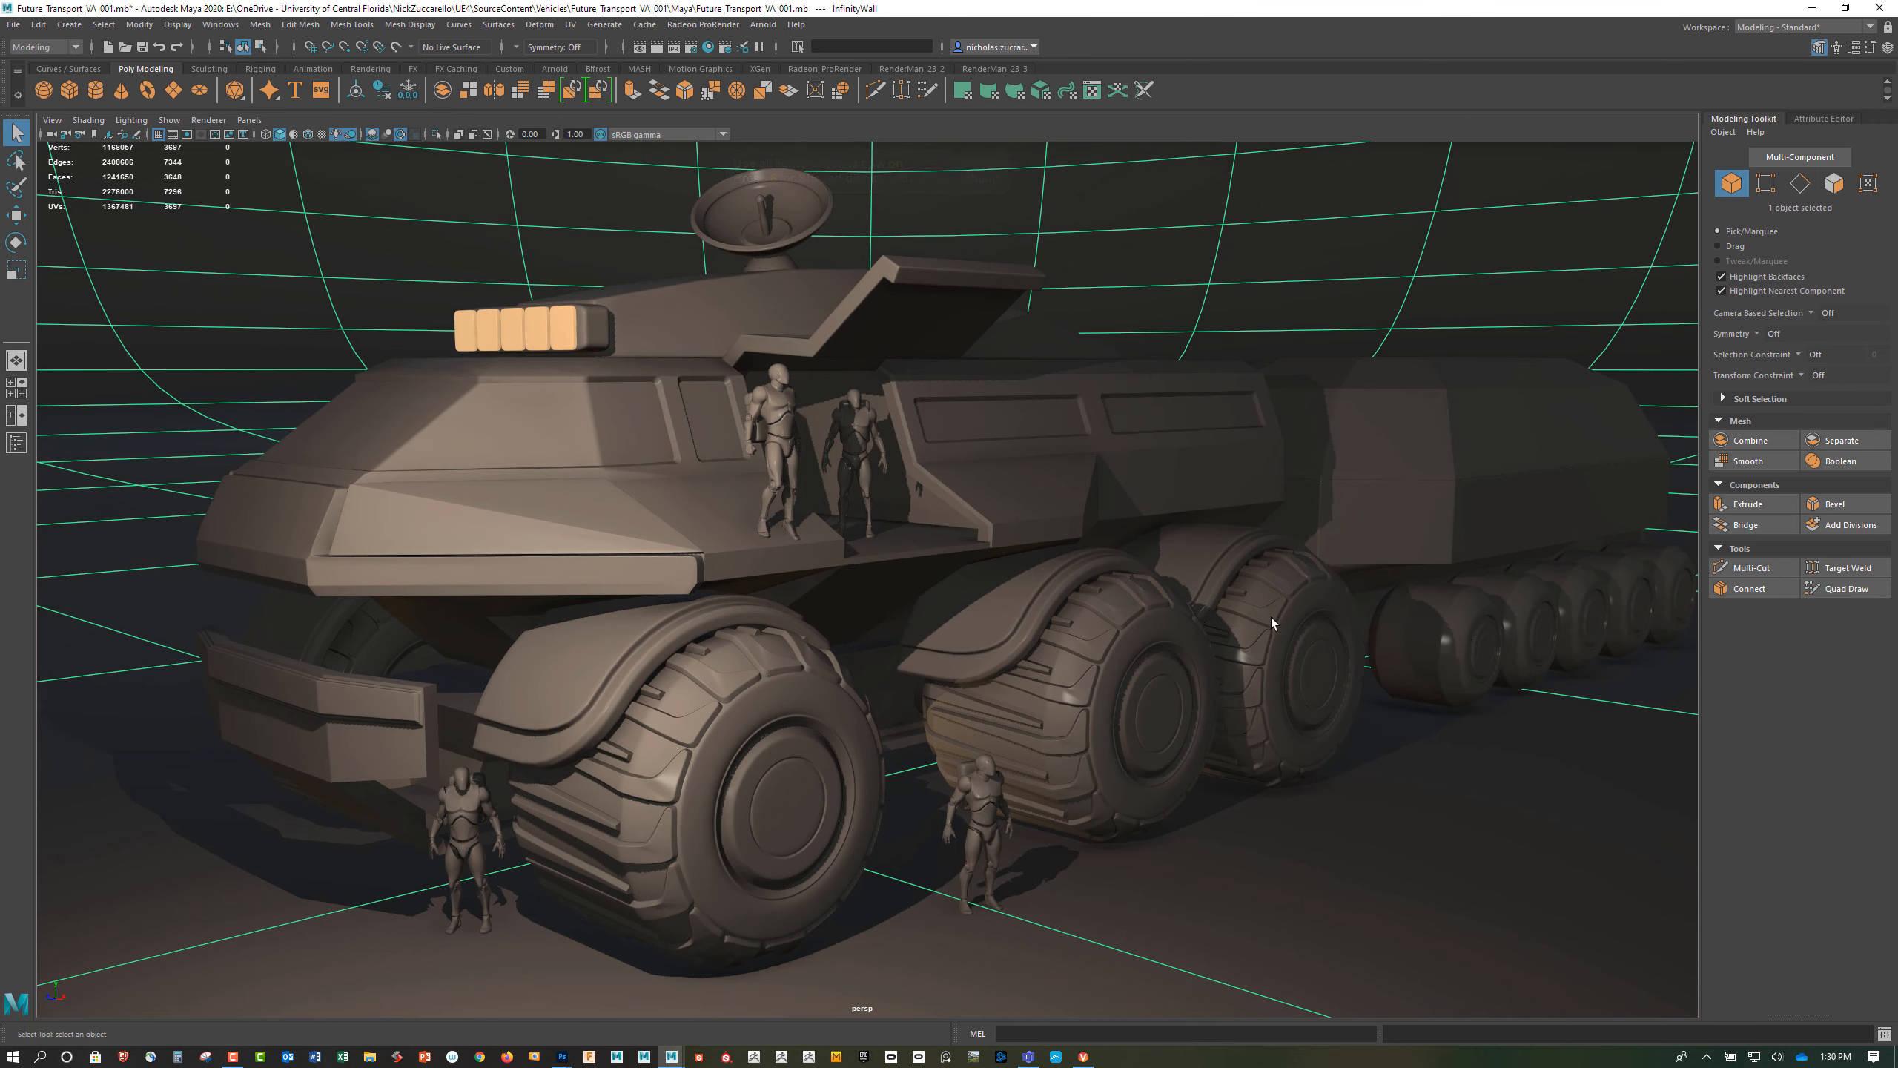
mouse_move(1271, 618)
alt+mouse_down()
mouse_move(1225, 627)
mouse_move(1273, 613)
mouse_move(1252, 604)
alt+mouse_up()
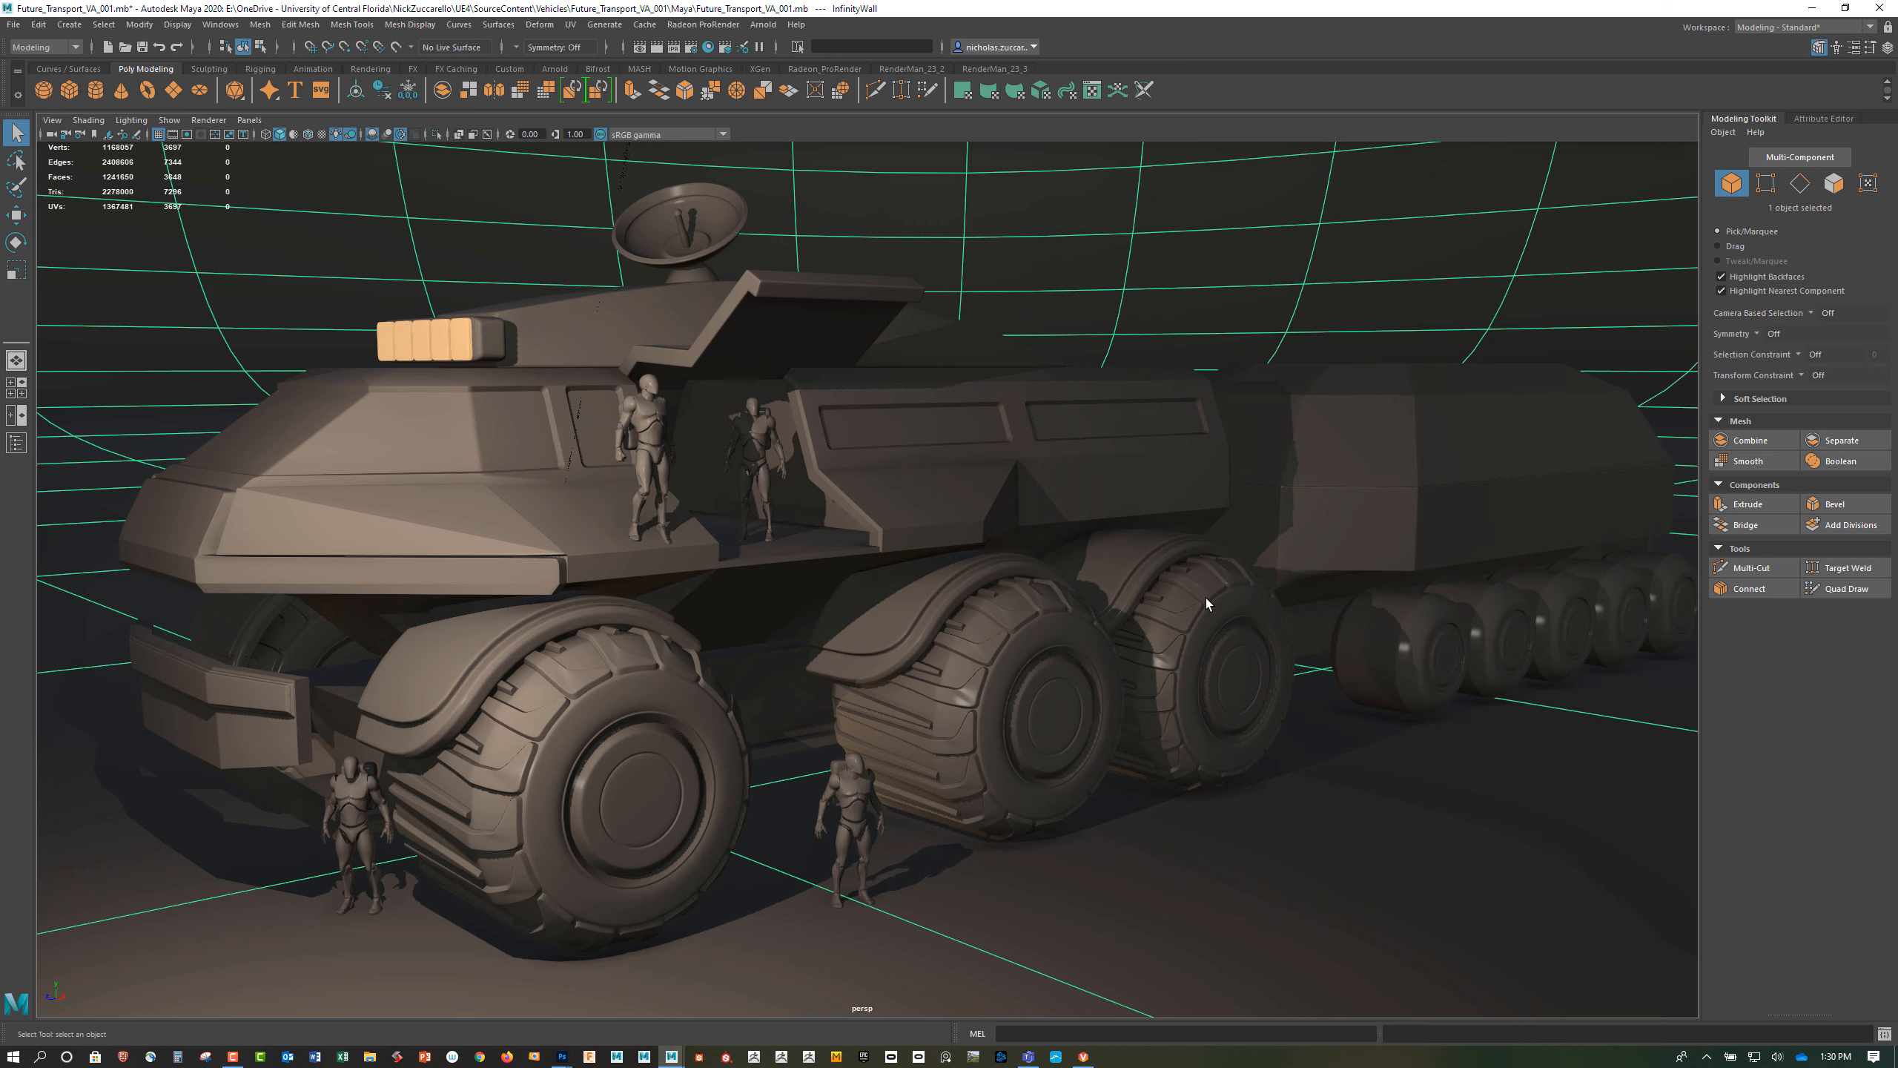
scroll(1230, 574, up, 5)
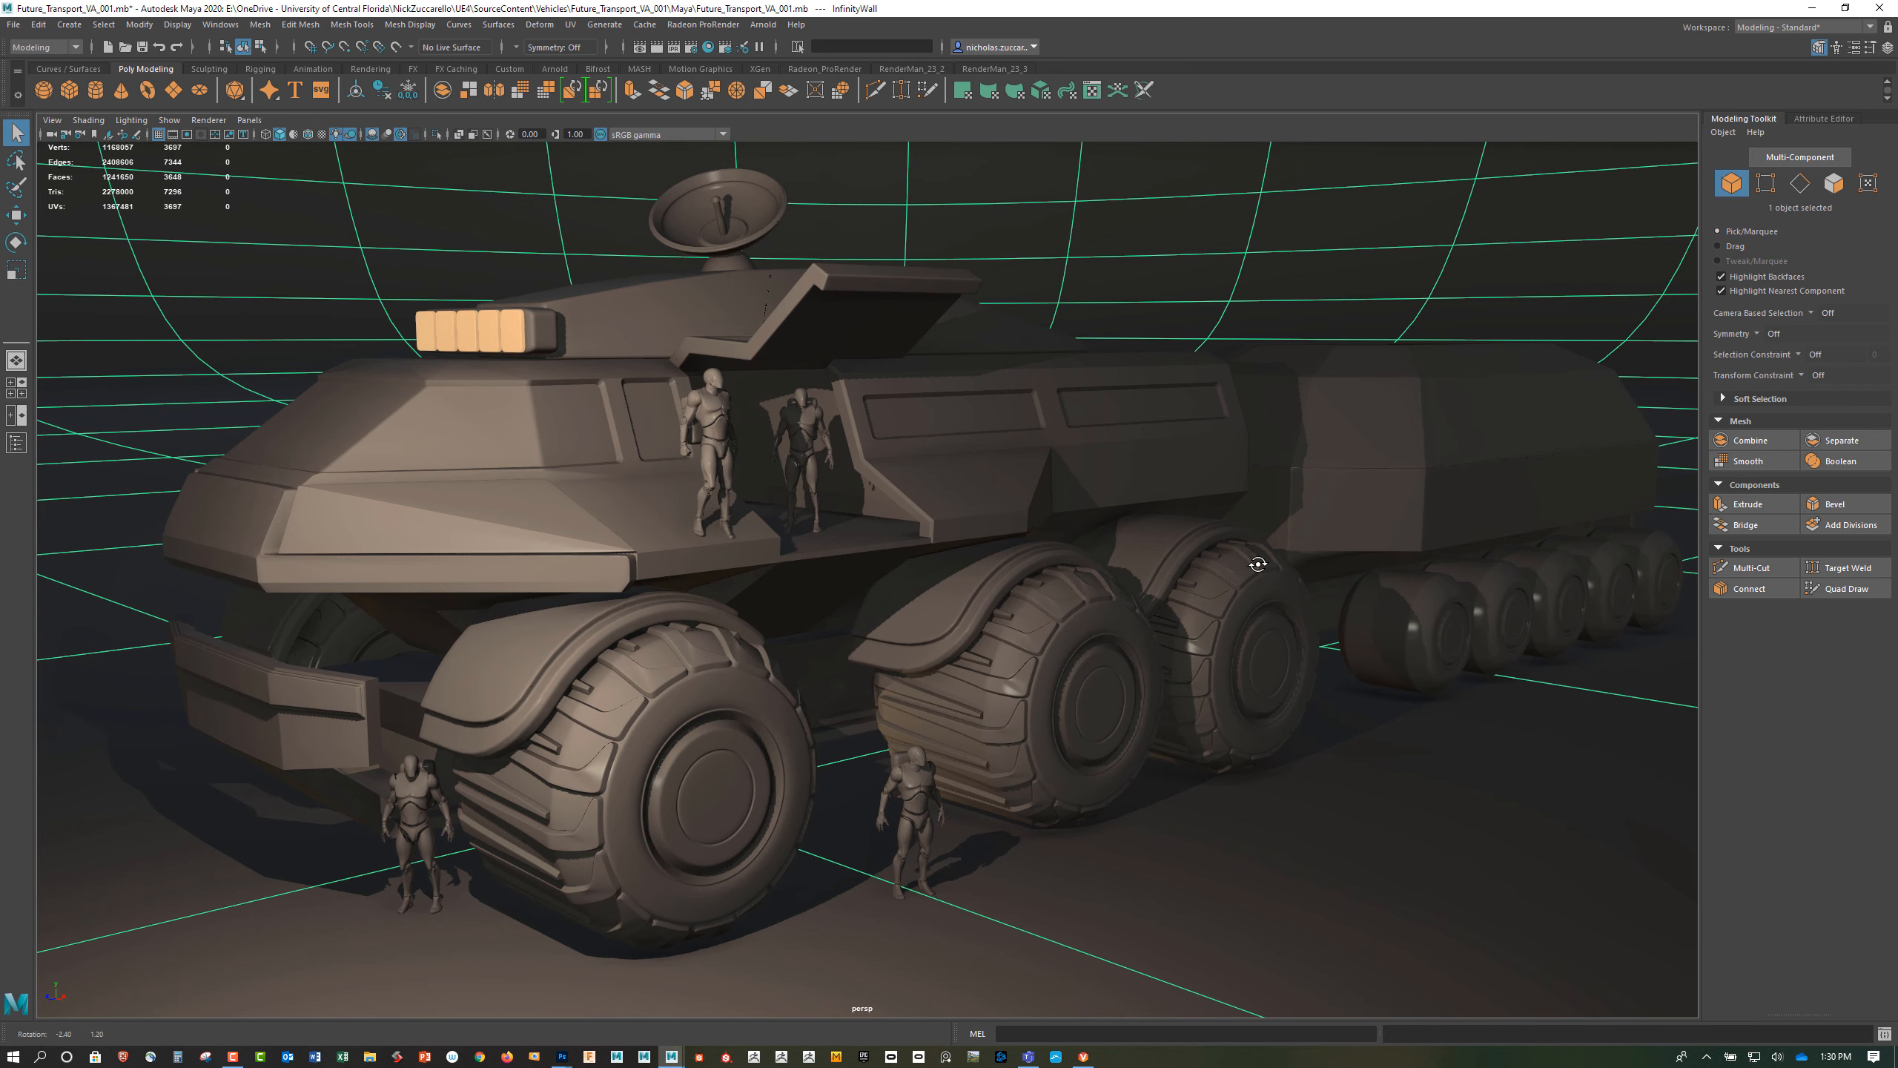
drag(1264, 565, 1283, 567)
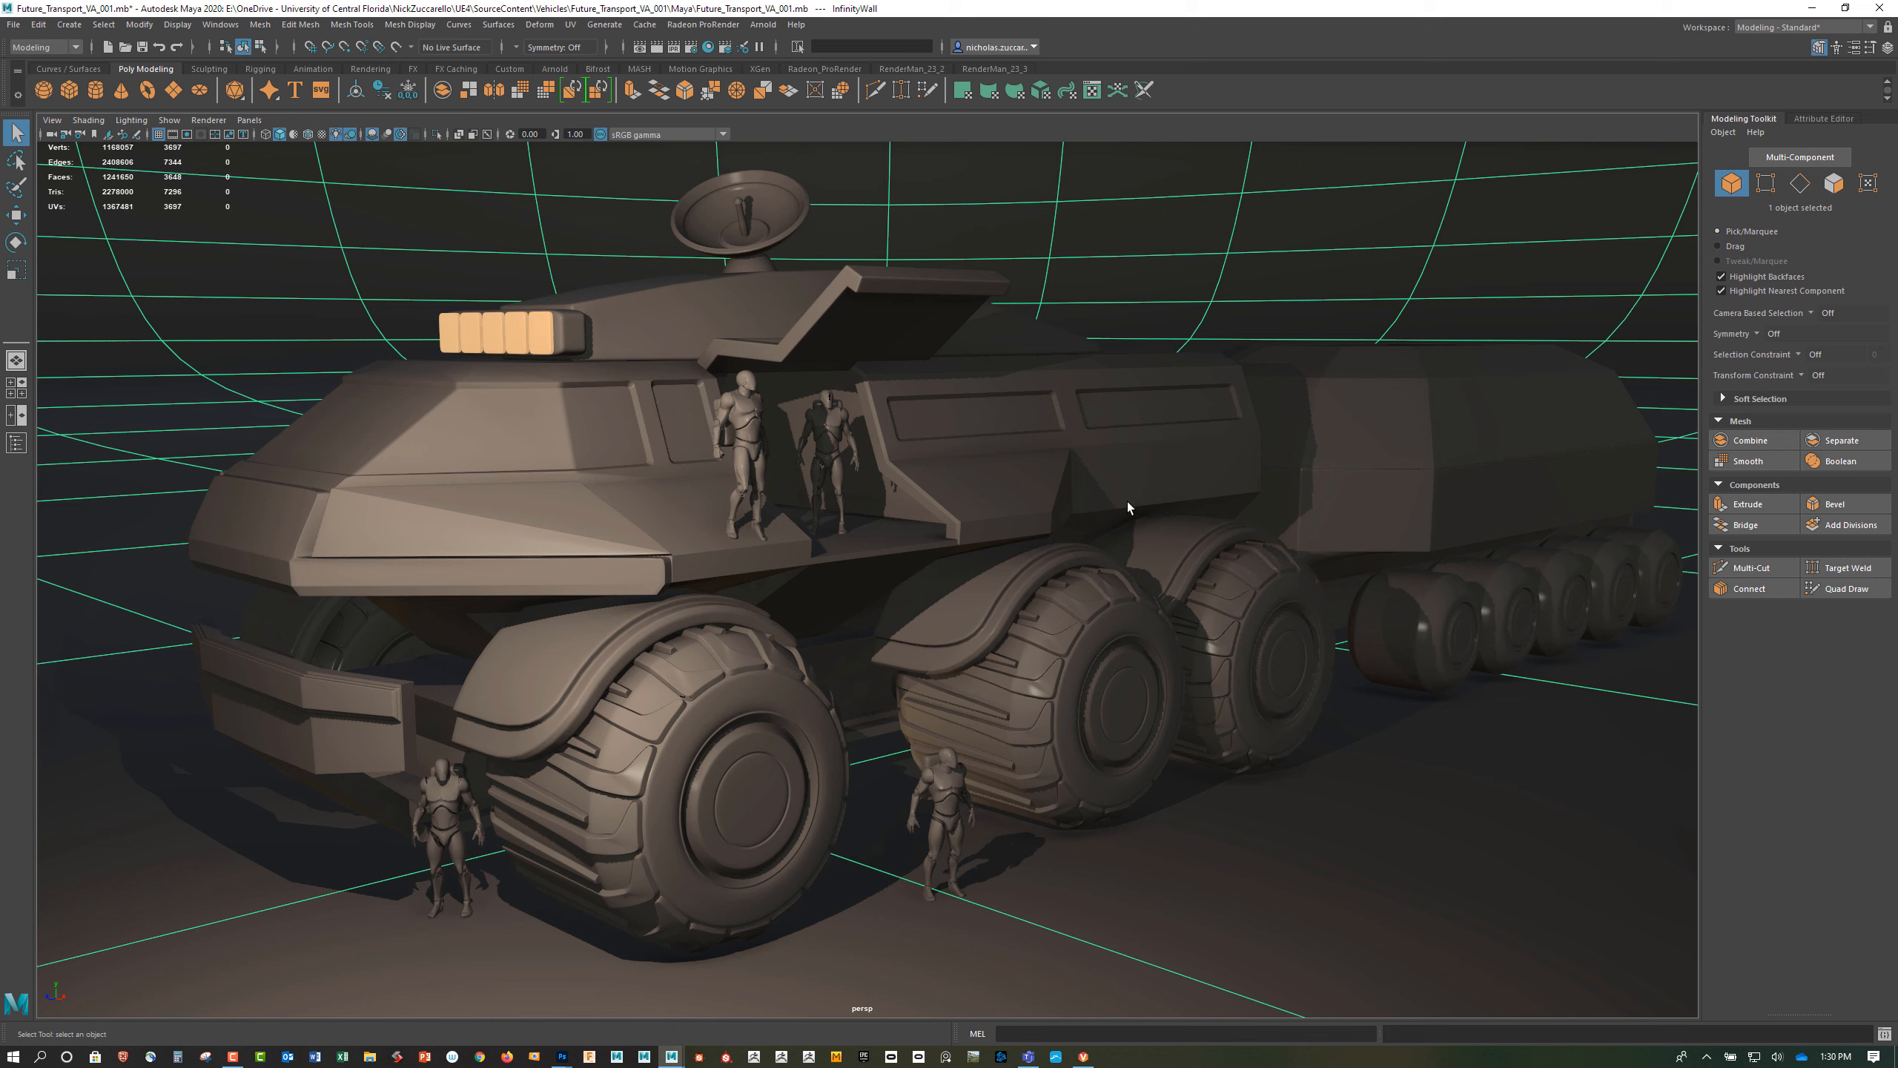
click(763, 25)
mouse_move(791, 99)
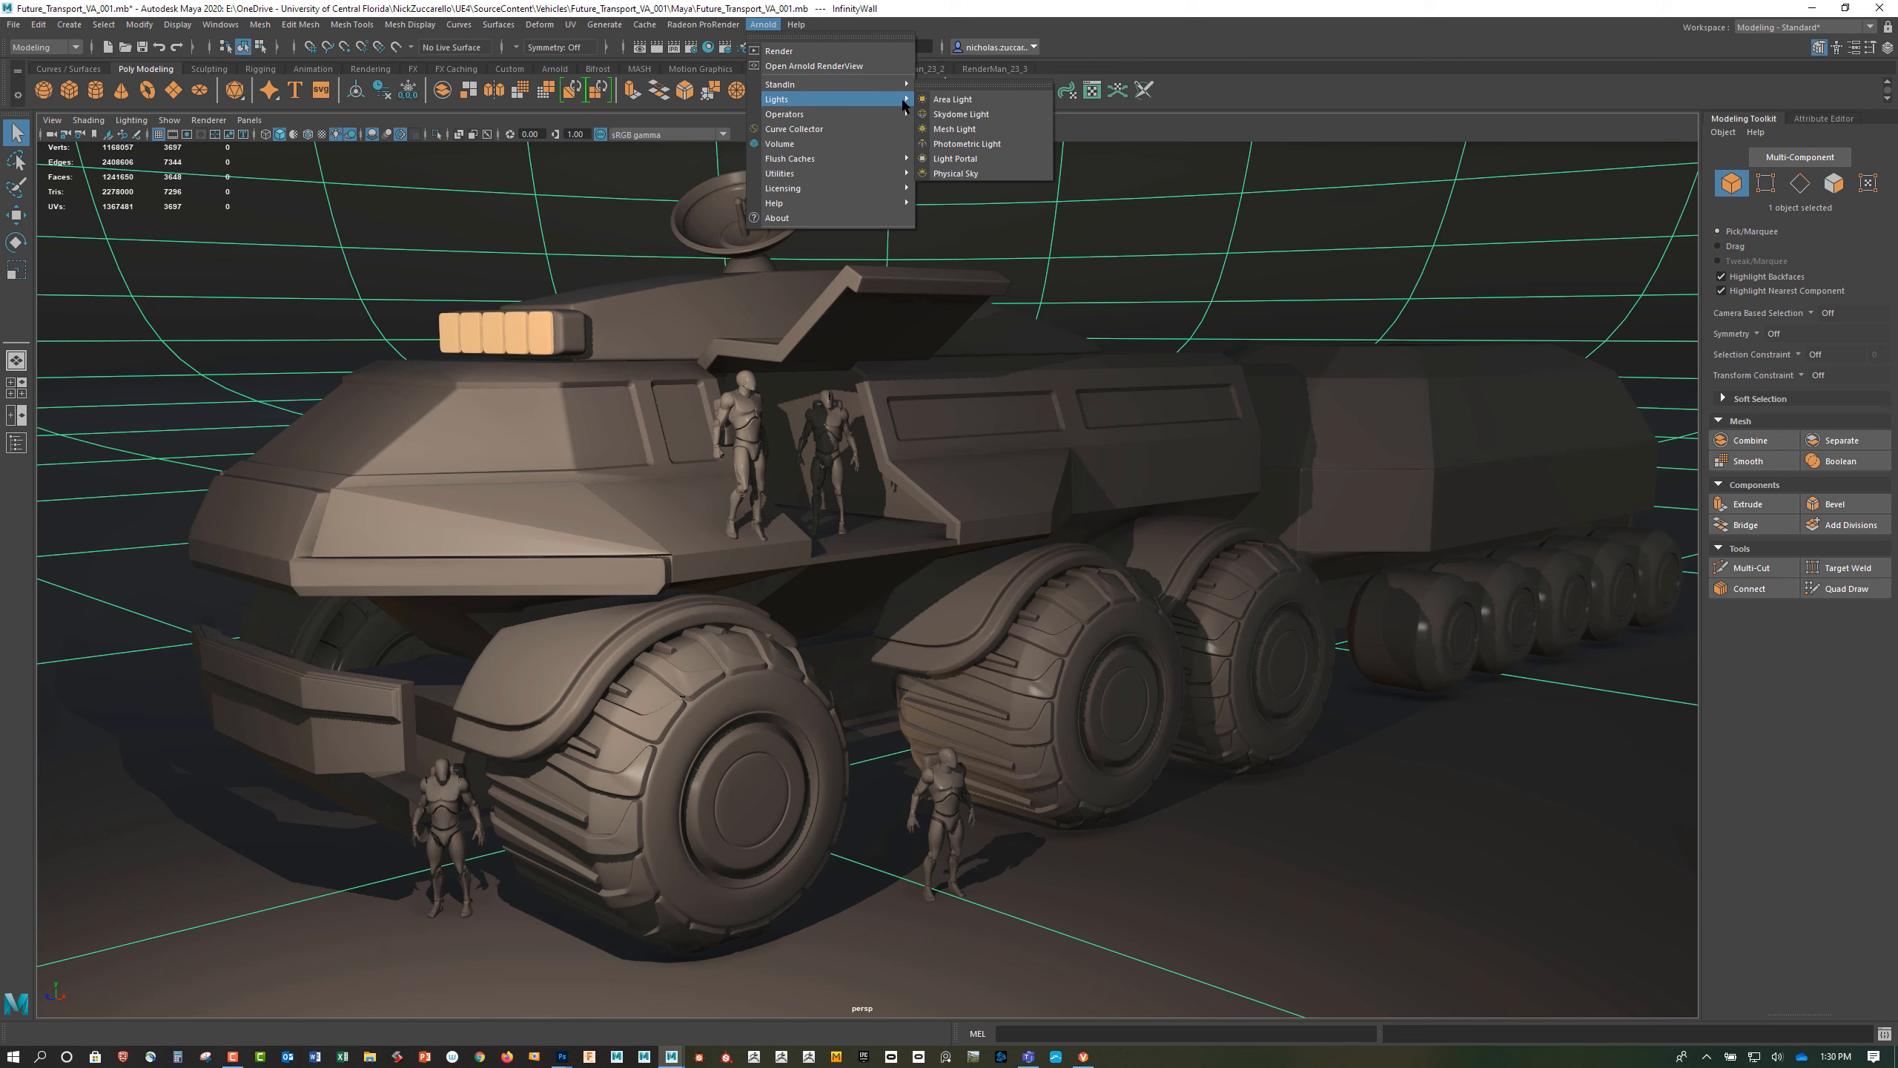
click(864, 8)
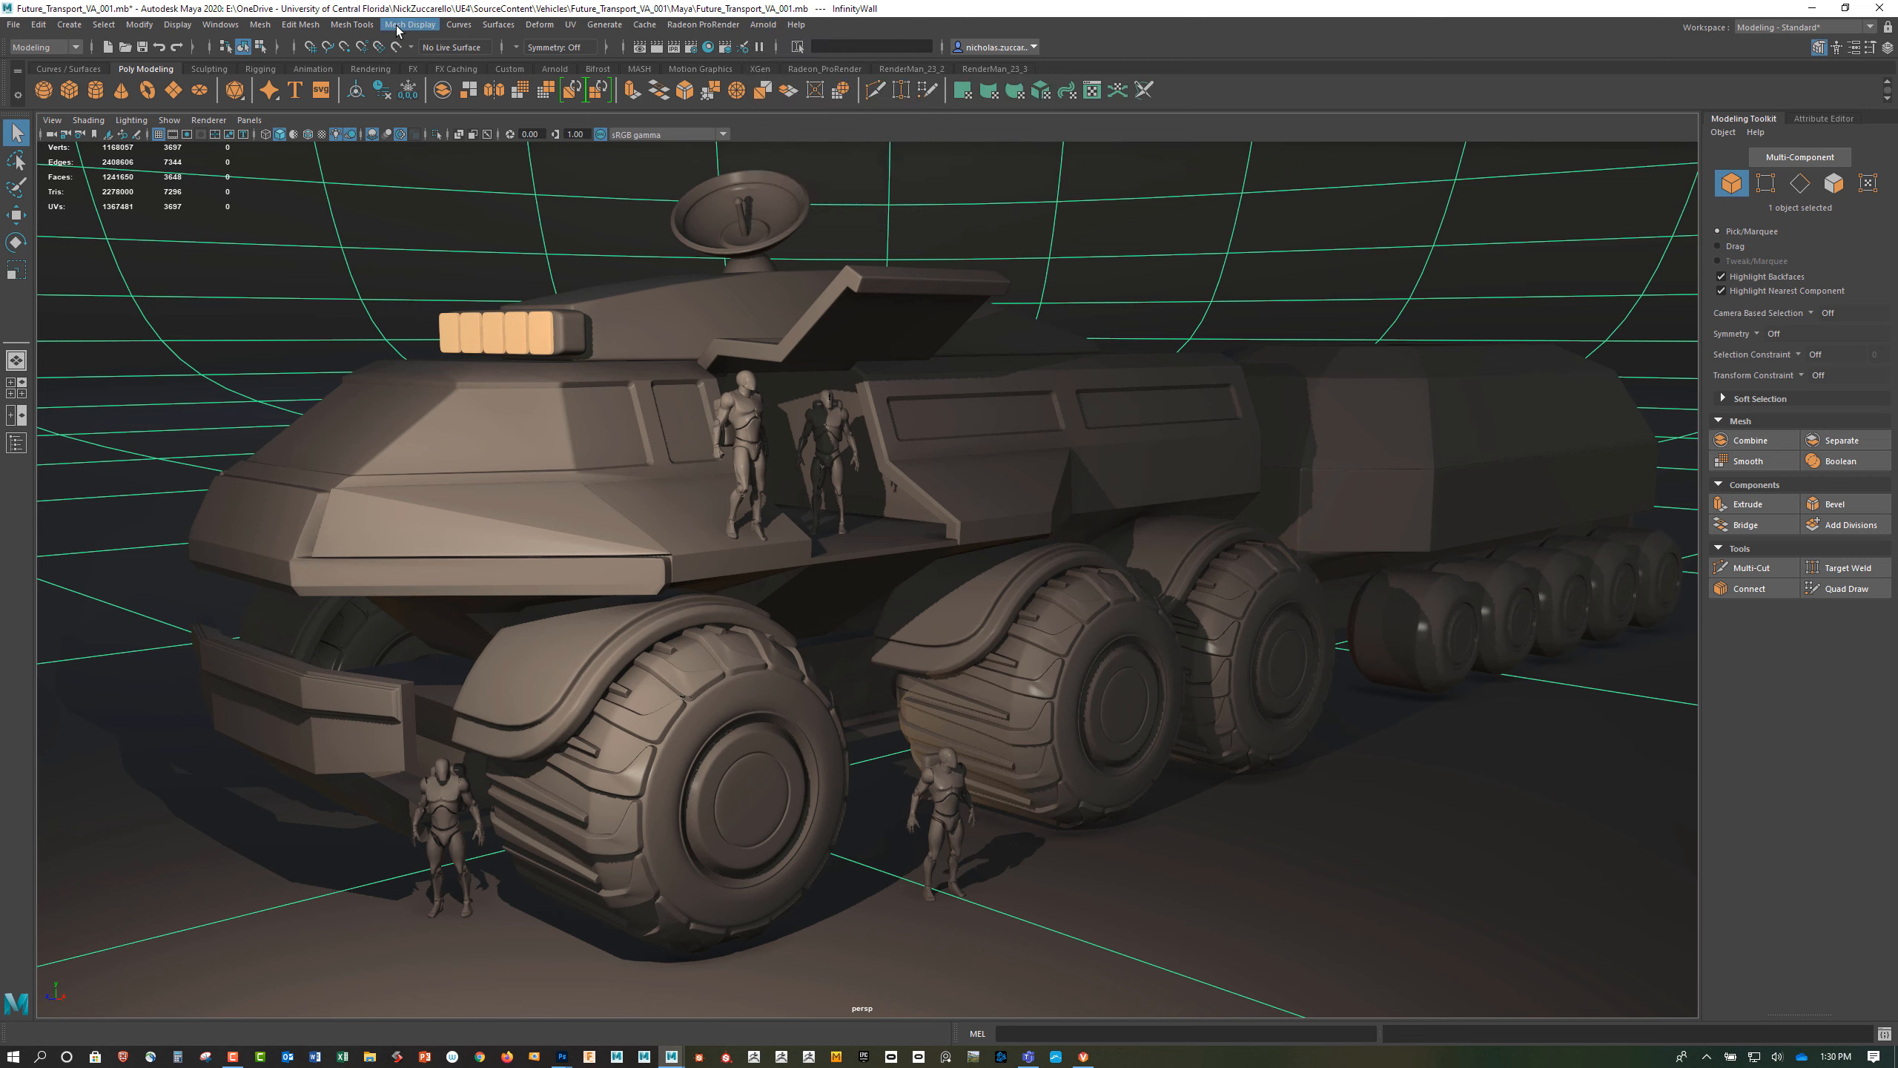
Open the Outliner and expand the Lights group
click(227, 24)
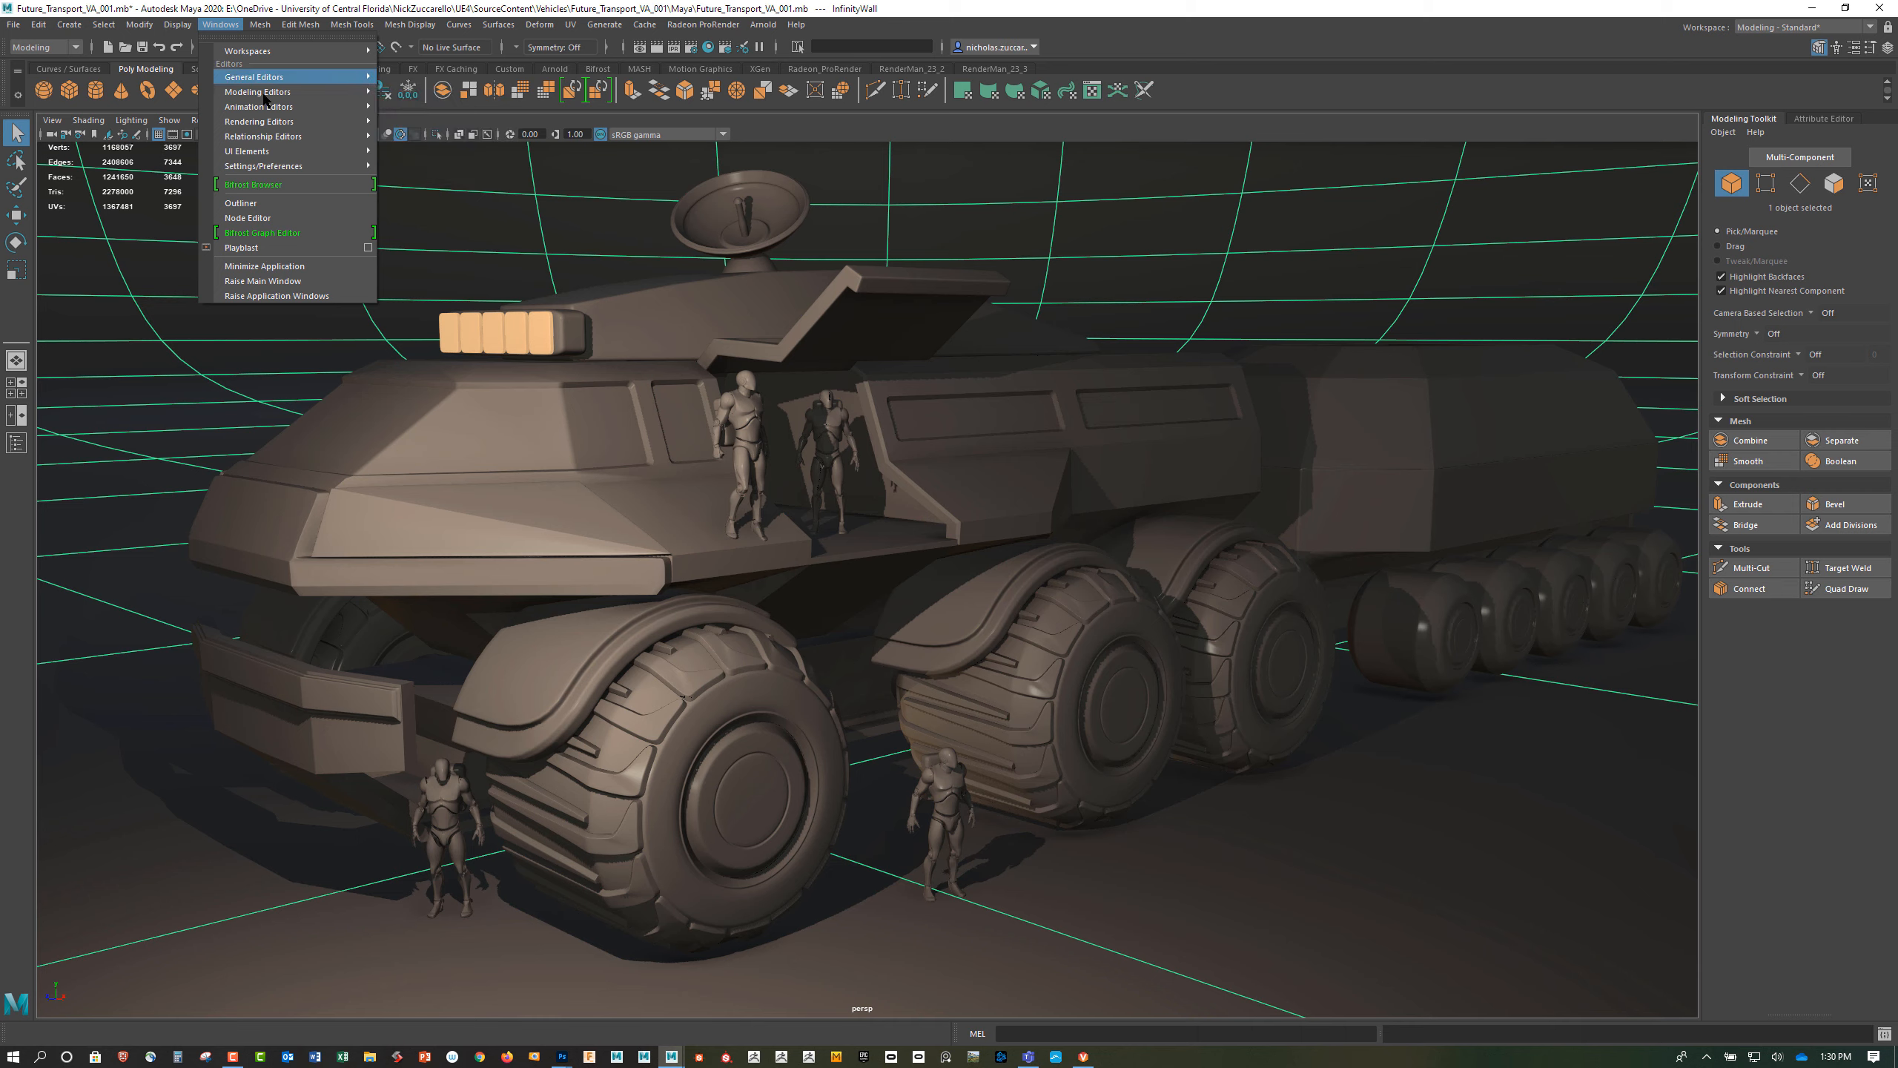
click(277, 201)
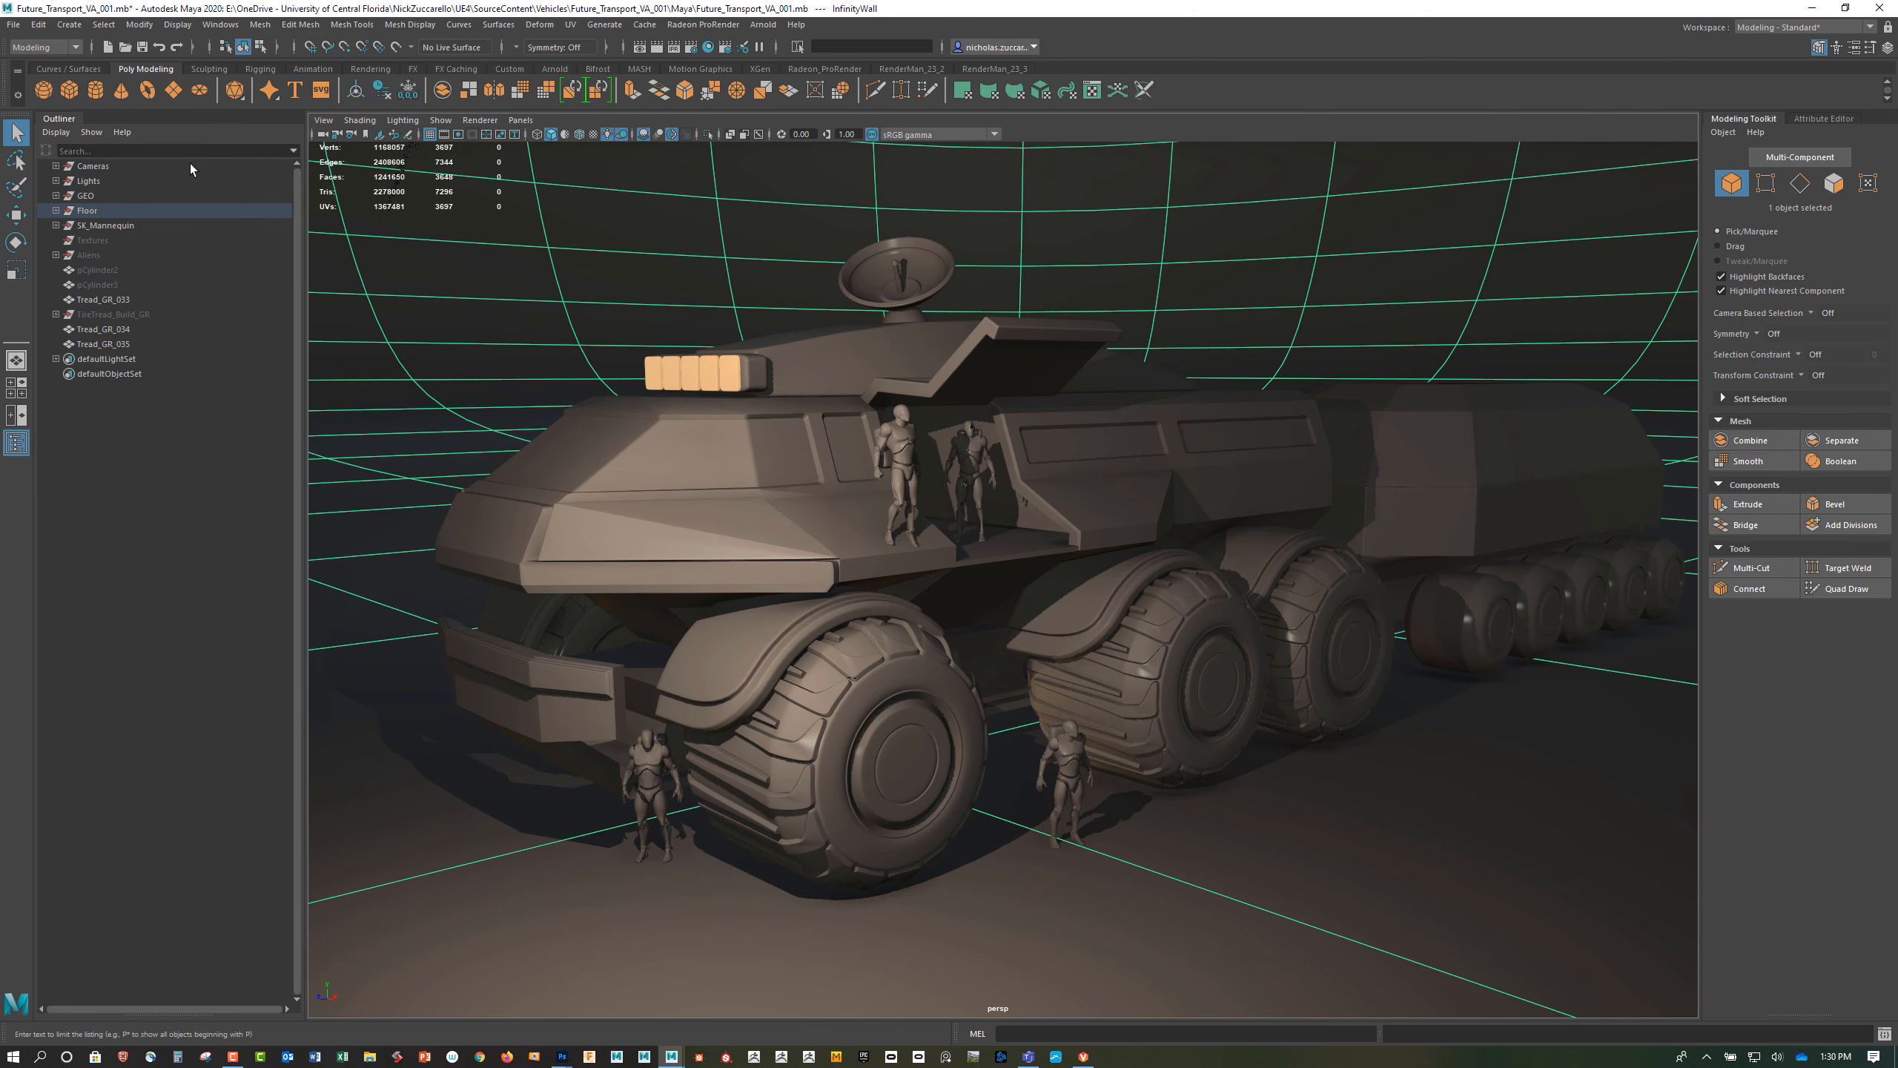
click(55, 181)
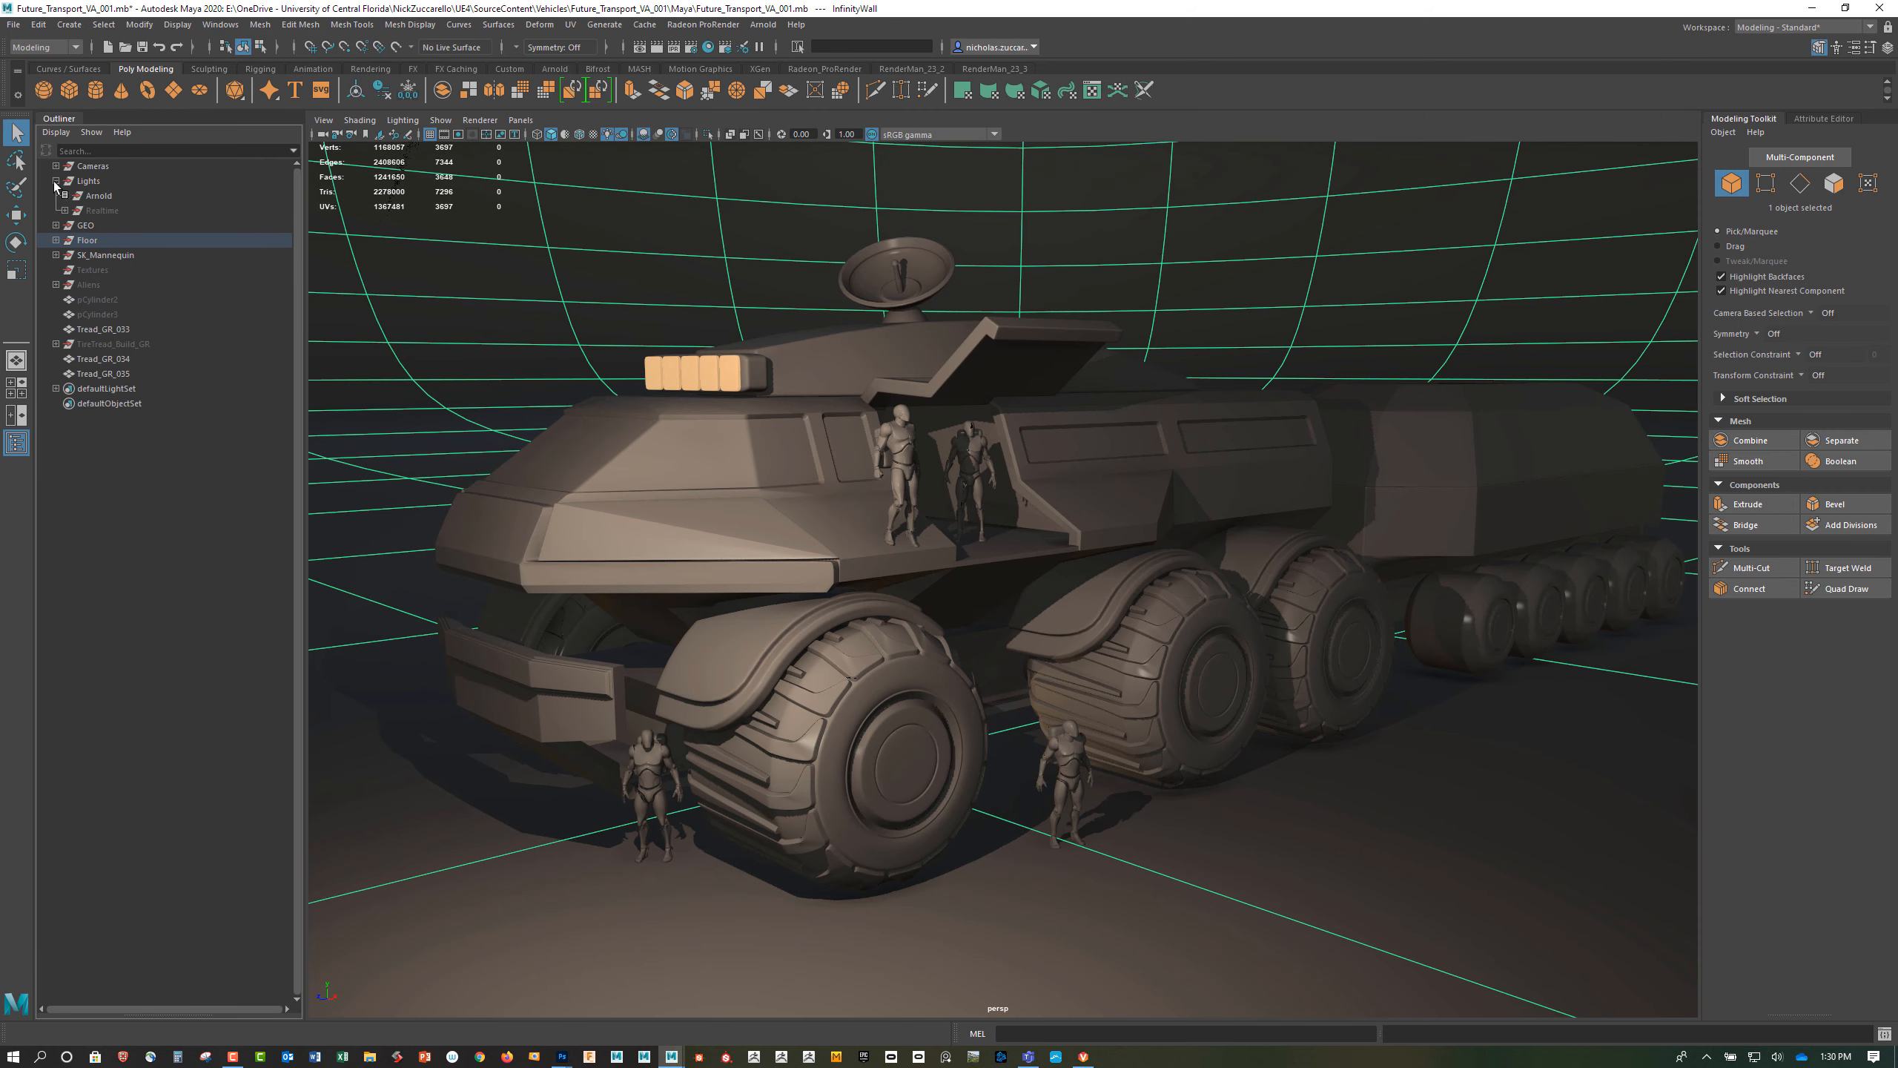
Hide the Arnold light group and show the Realtime light group to view the vehicle under it
click(95, 199)
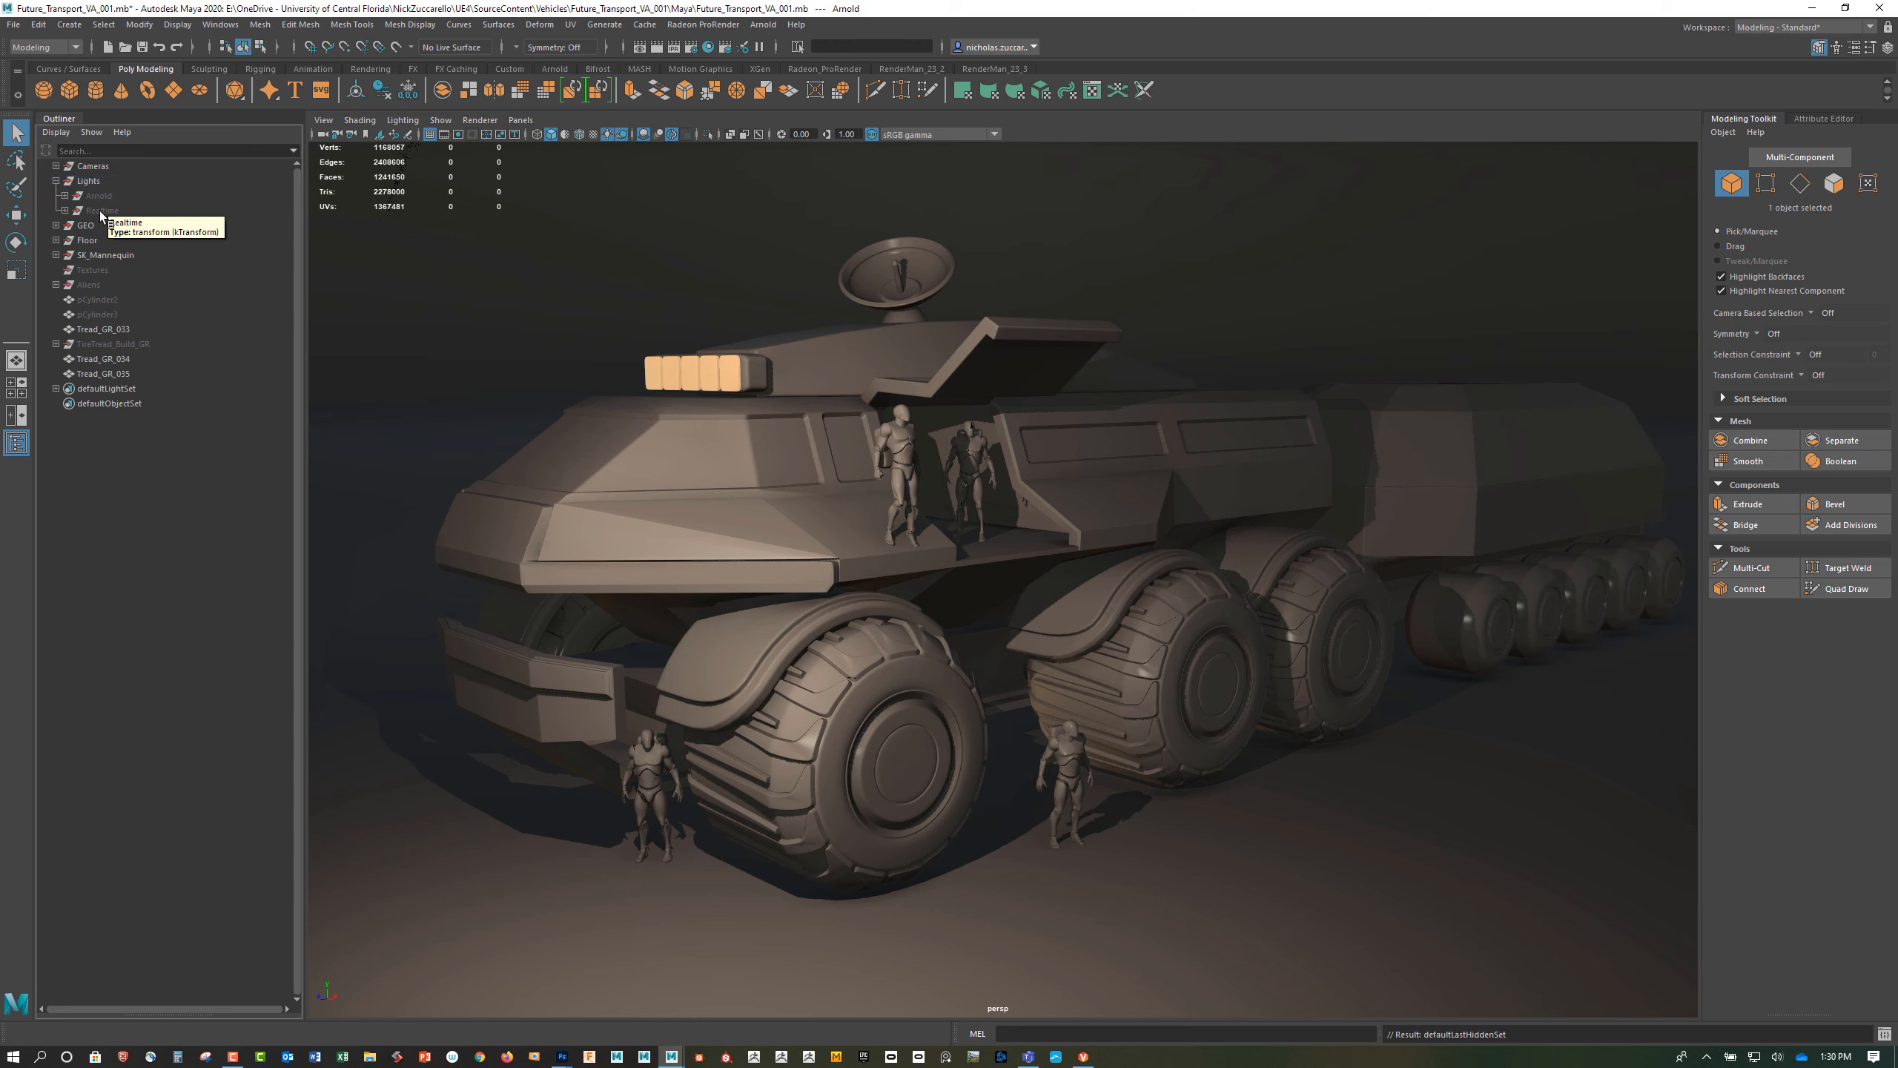
key(ctrl+h)
click(105, 213)
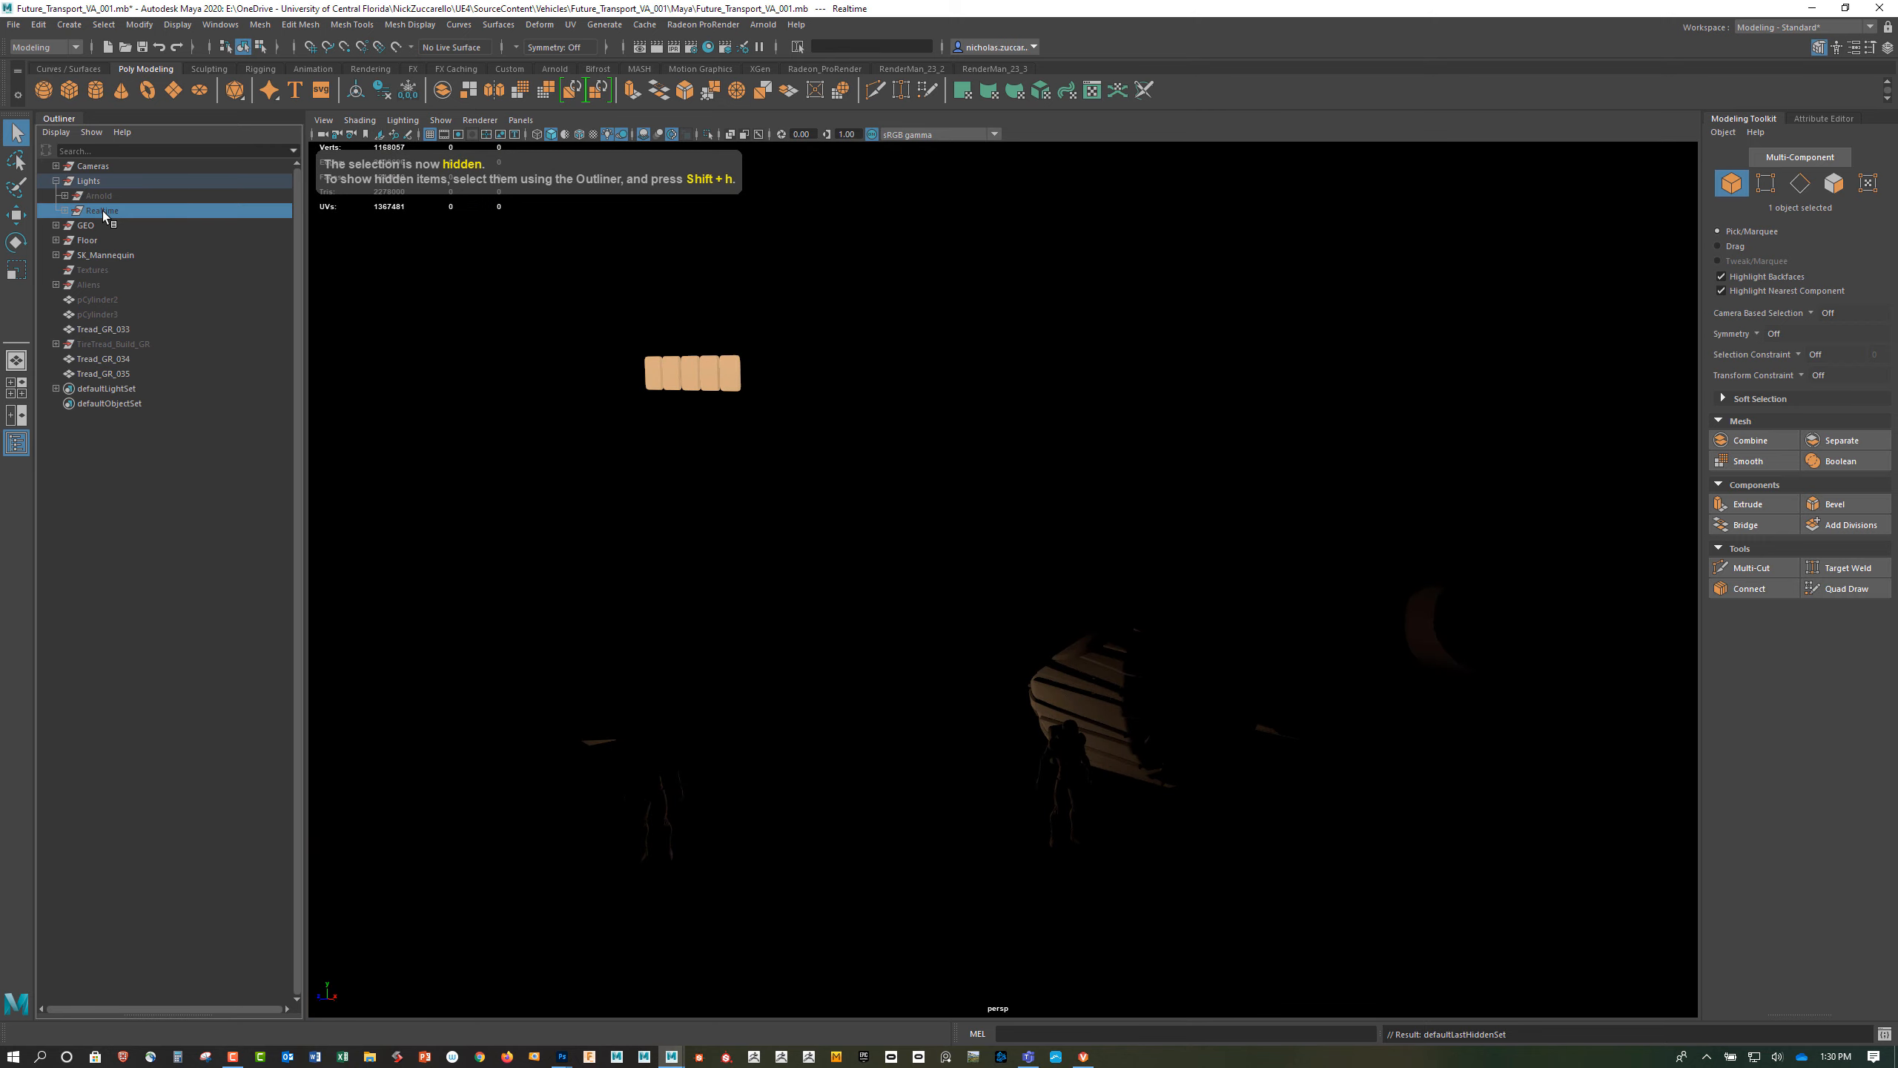
key(shift+h)
mouse_move(863, 605)
mouse_down()
mouse_move(949, 605)
mouse_move(882, 625)
mouse_move(911, 585)
mouse_move(893, 580)
mouse_move(840, 607)
mouse_move(878, 610)
mouse_up()
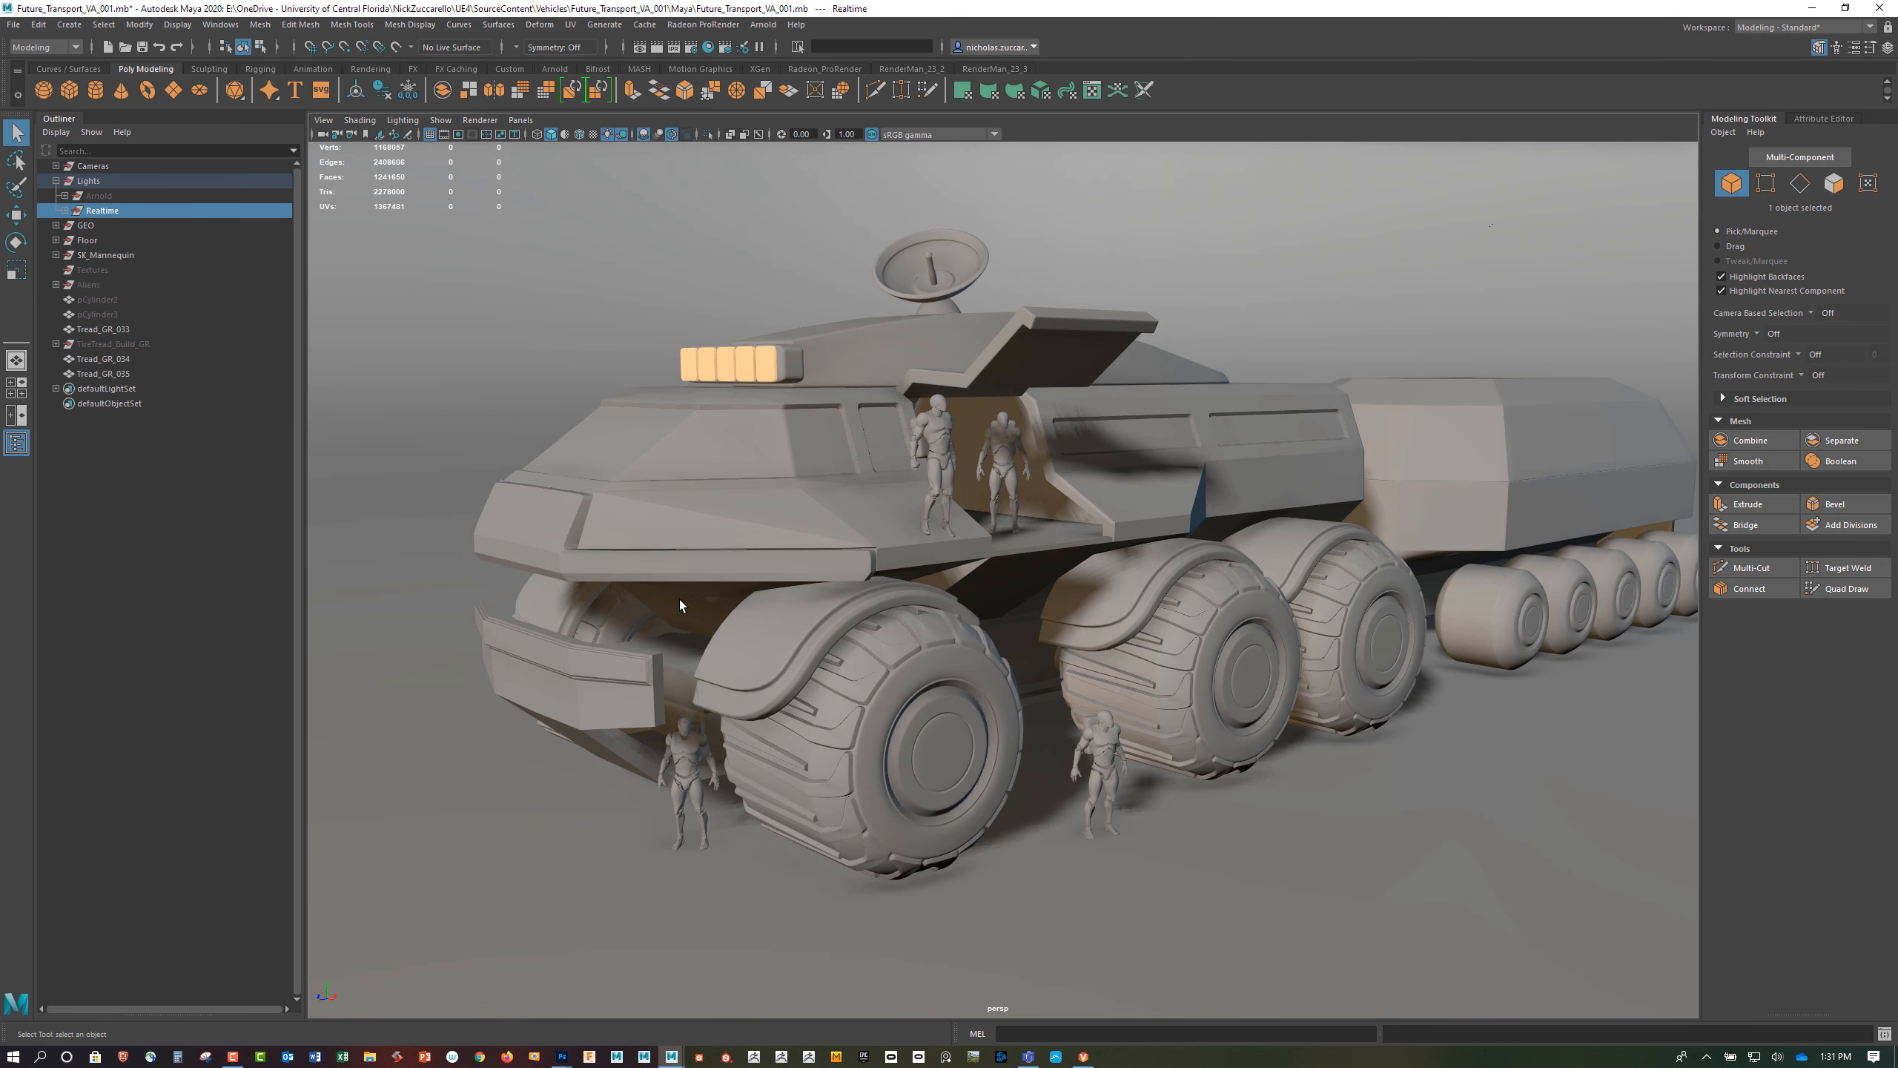
drag(711, 616, 809, 614)
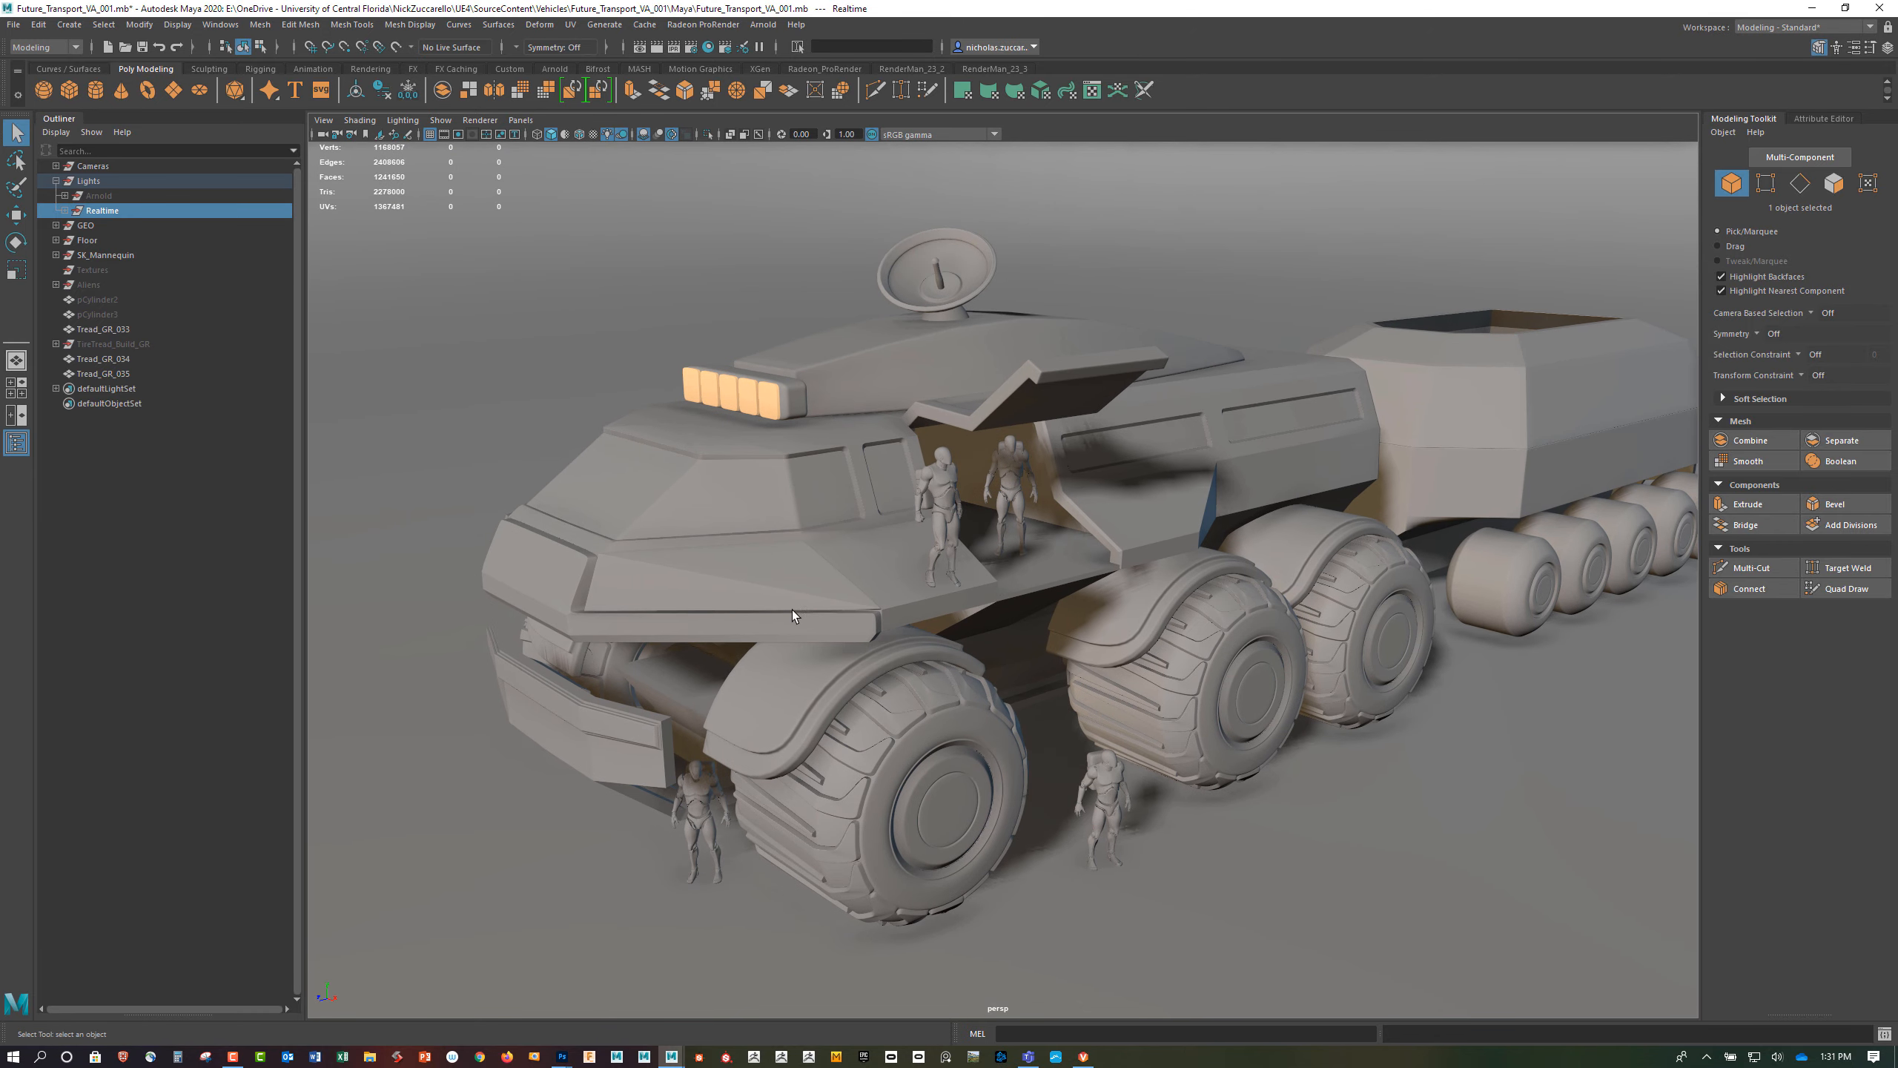
Hide the Realtime light group and show the Arnold light group again
key(ctrl+h)
click(99, 197)
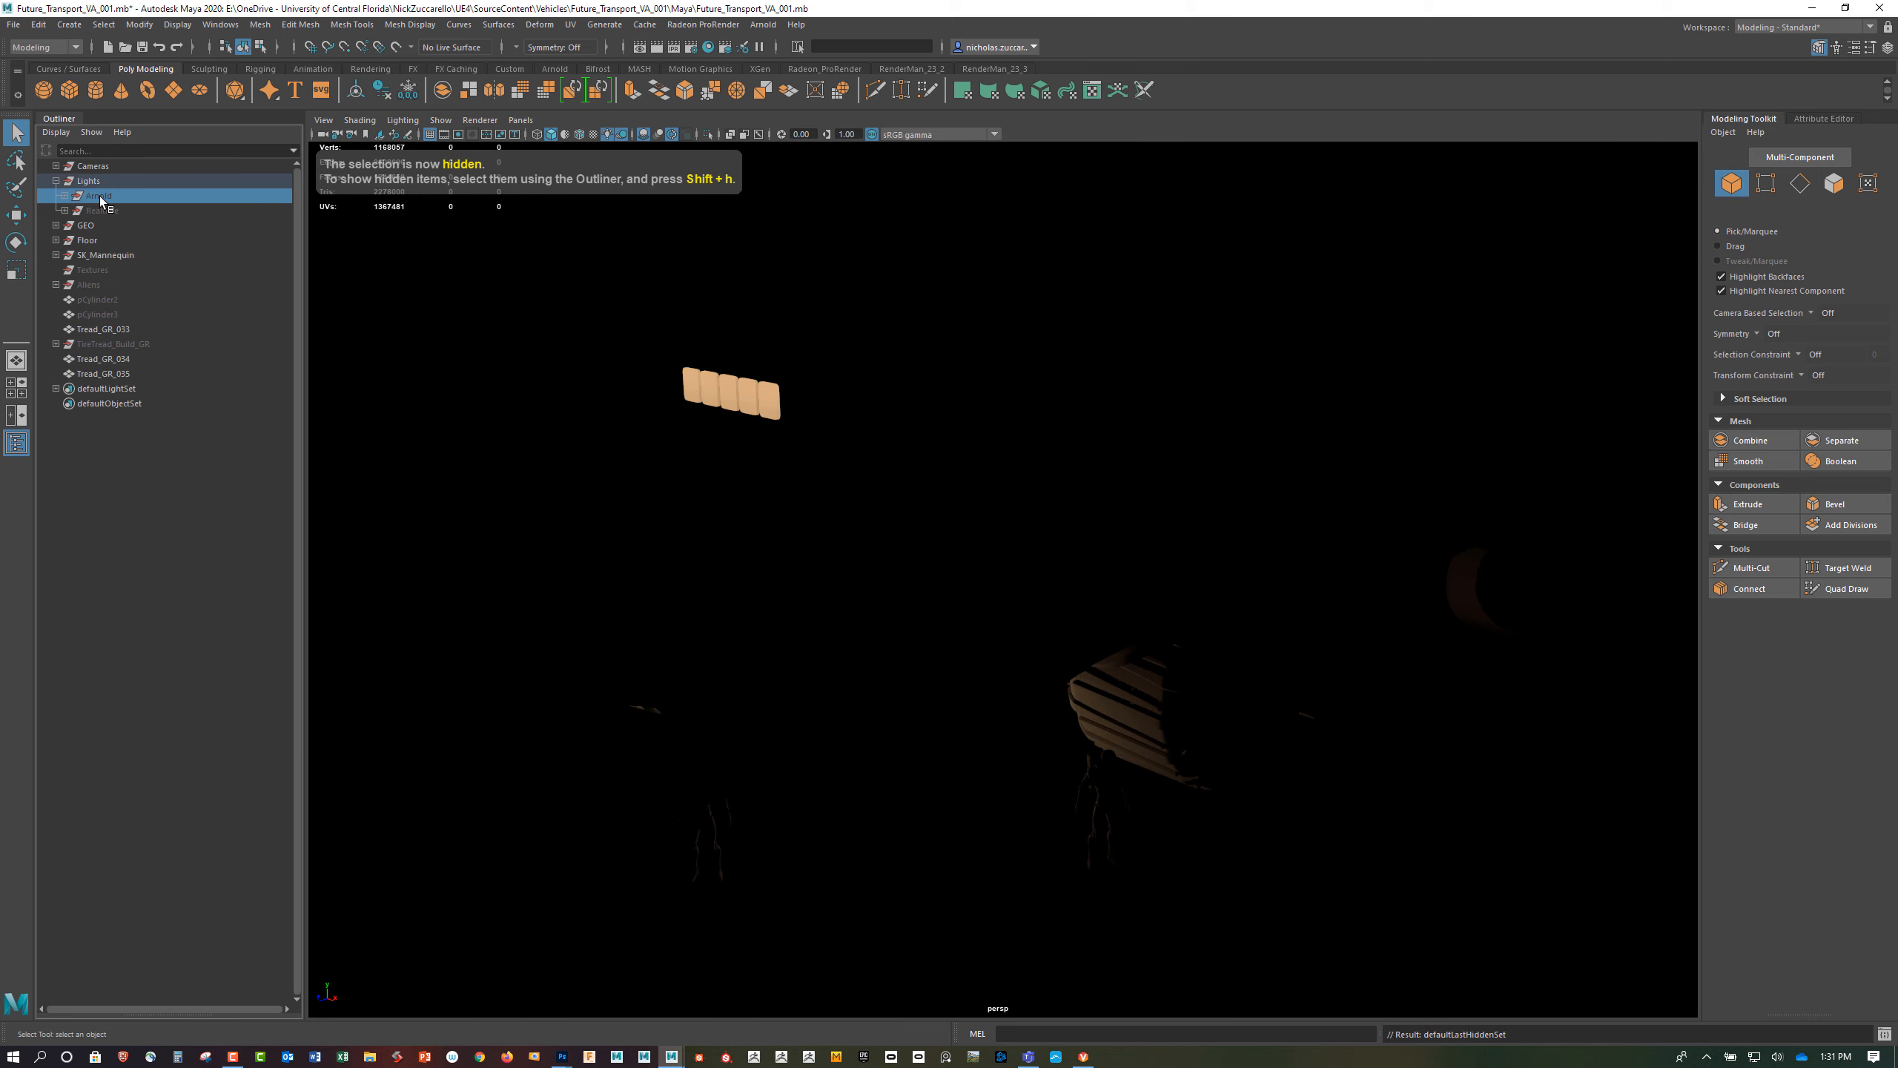
key(shift+h)
drag(678, 485, 693, 508)
Select aiAreaLight1 within the Arnold group and display all object types in the viewport to view the light's placement
click(65, 195)
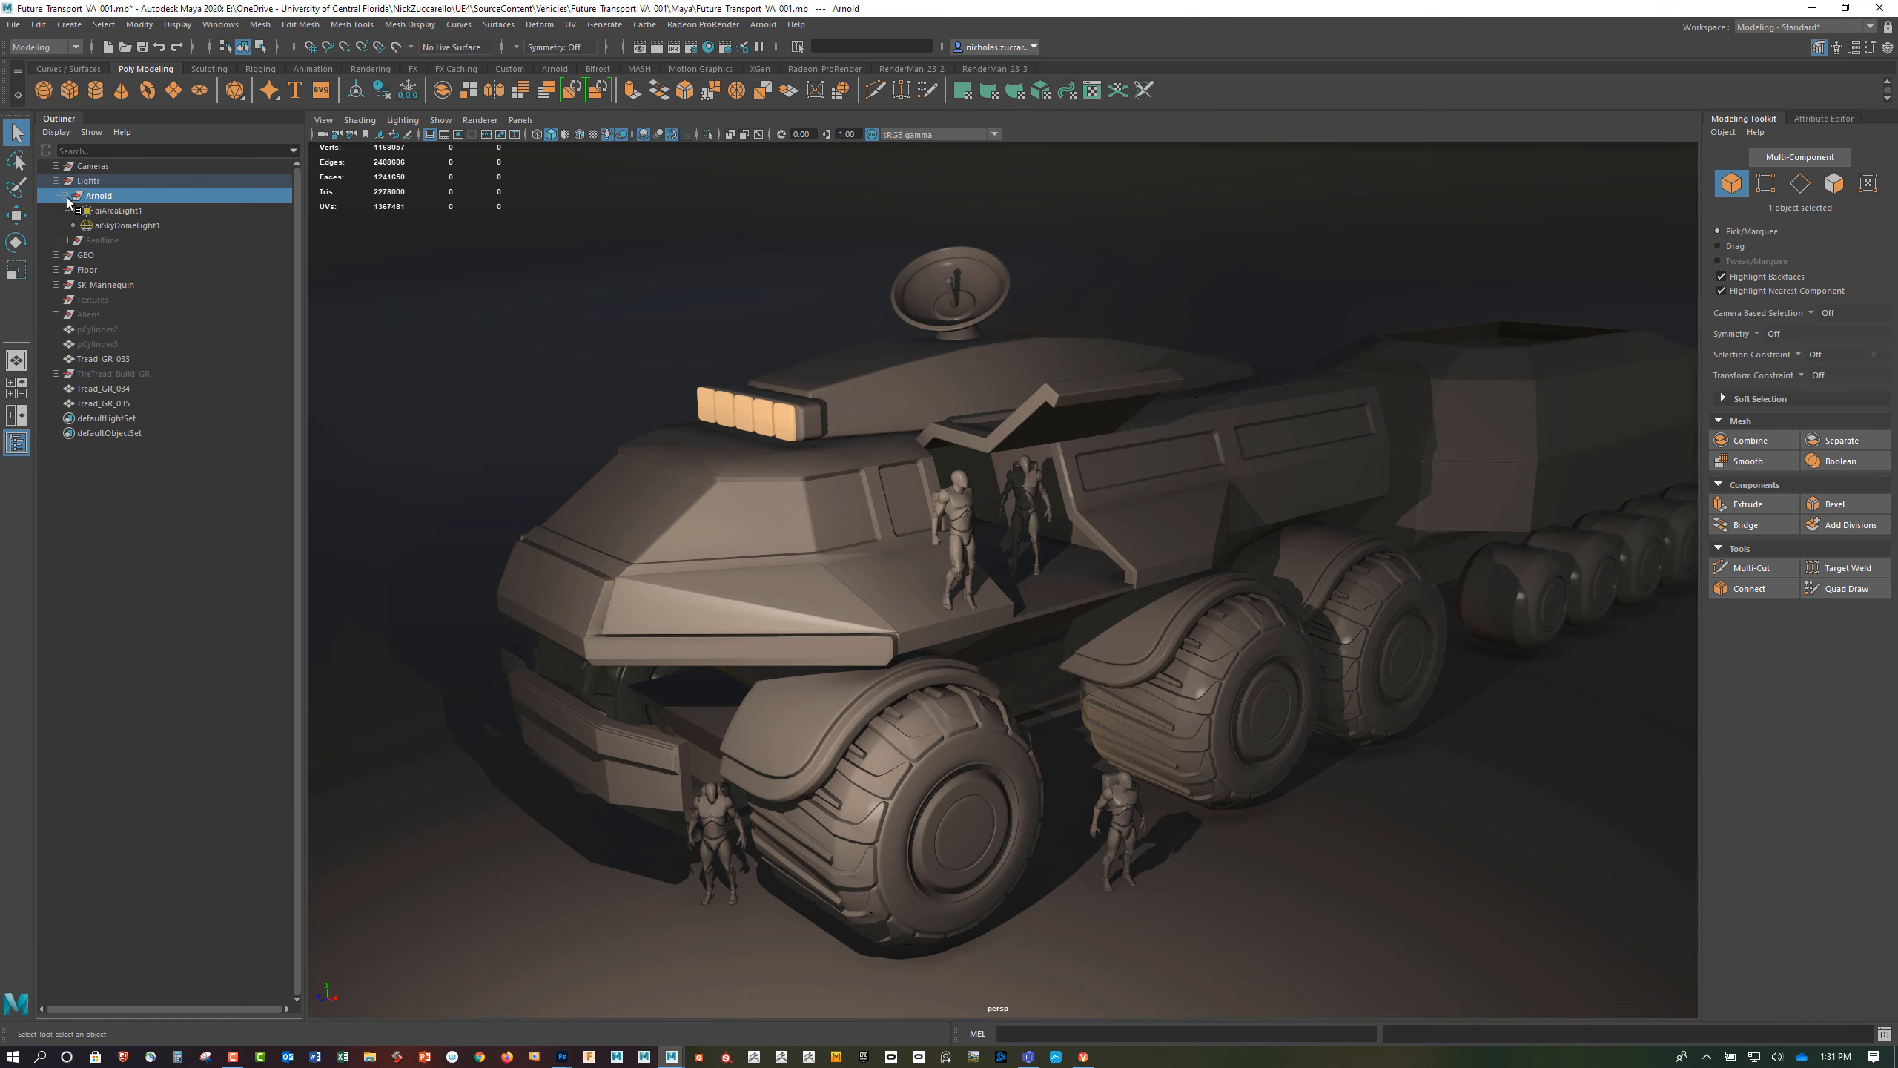
click(130, 215)
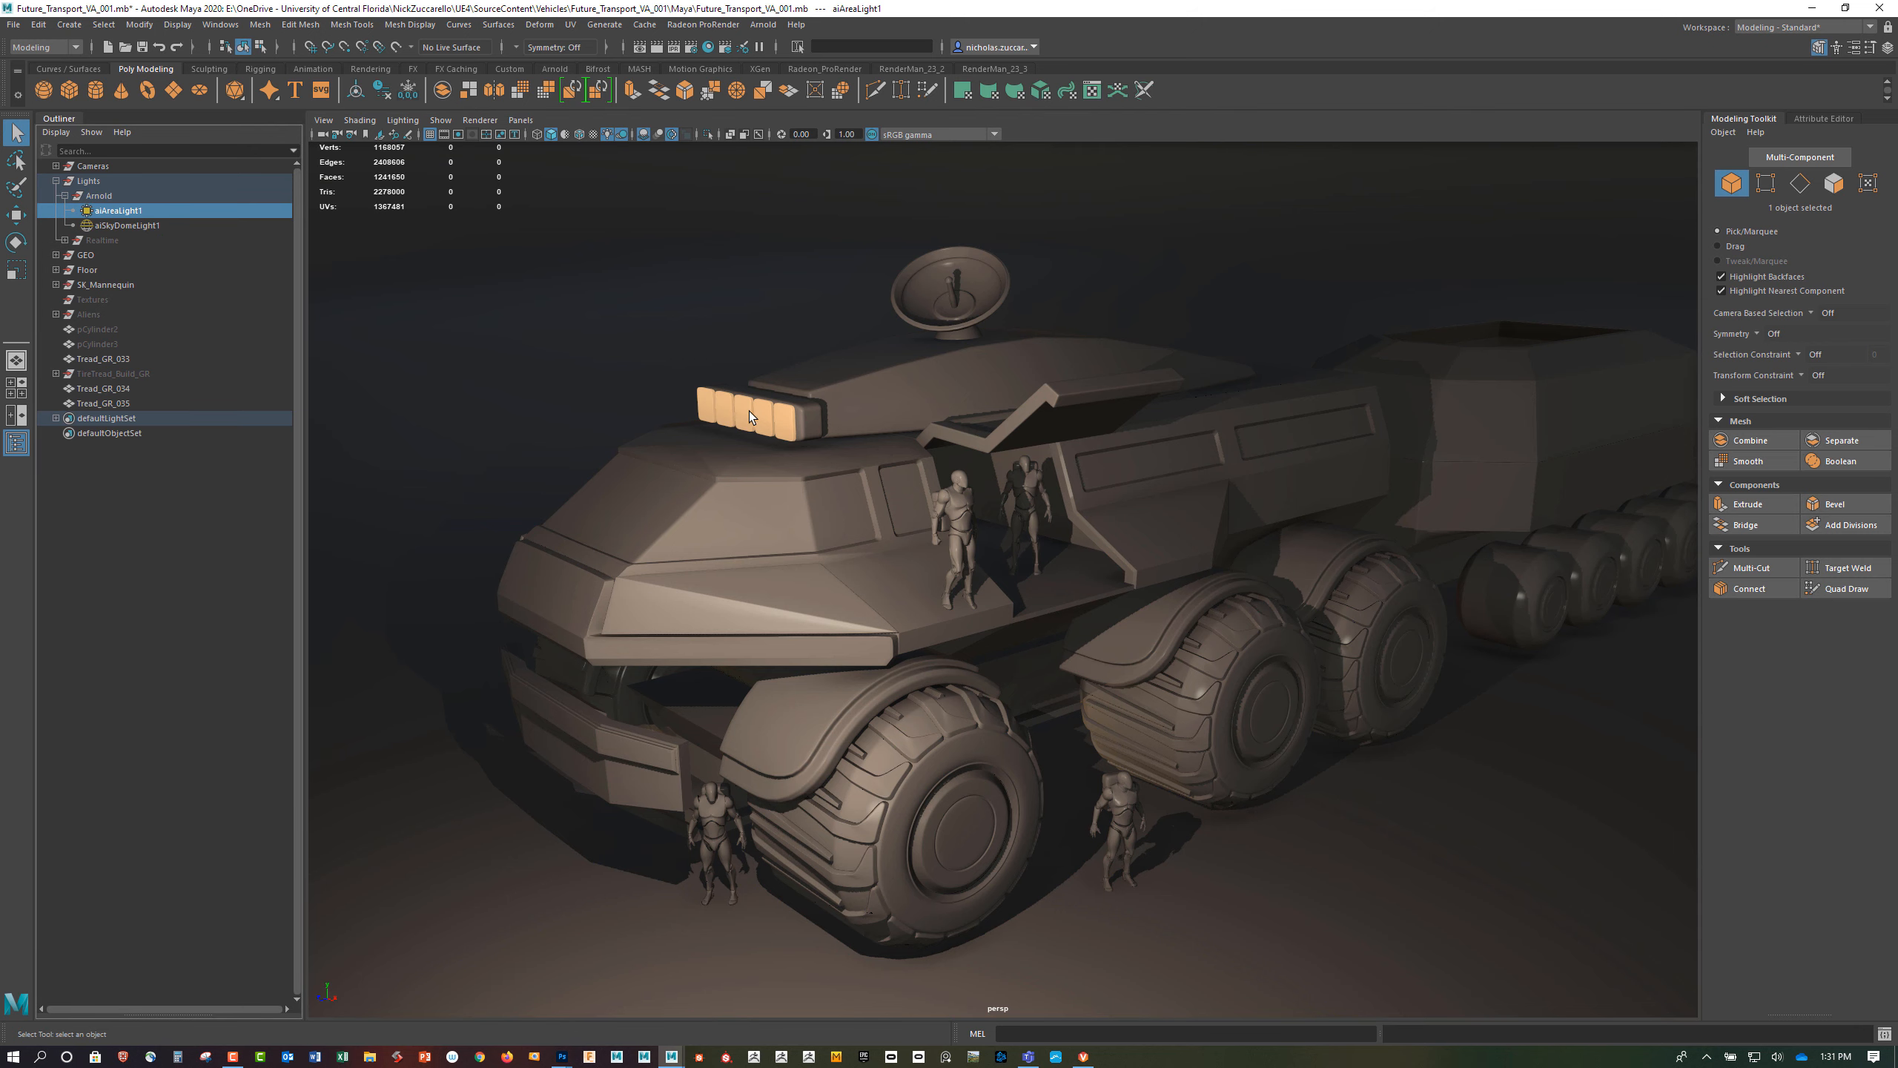
scroll(949, 399, down, 1)
click(440, 119)
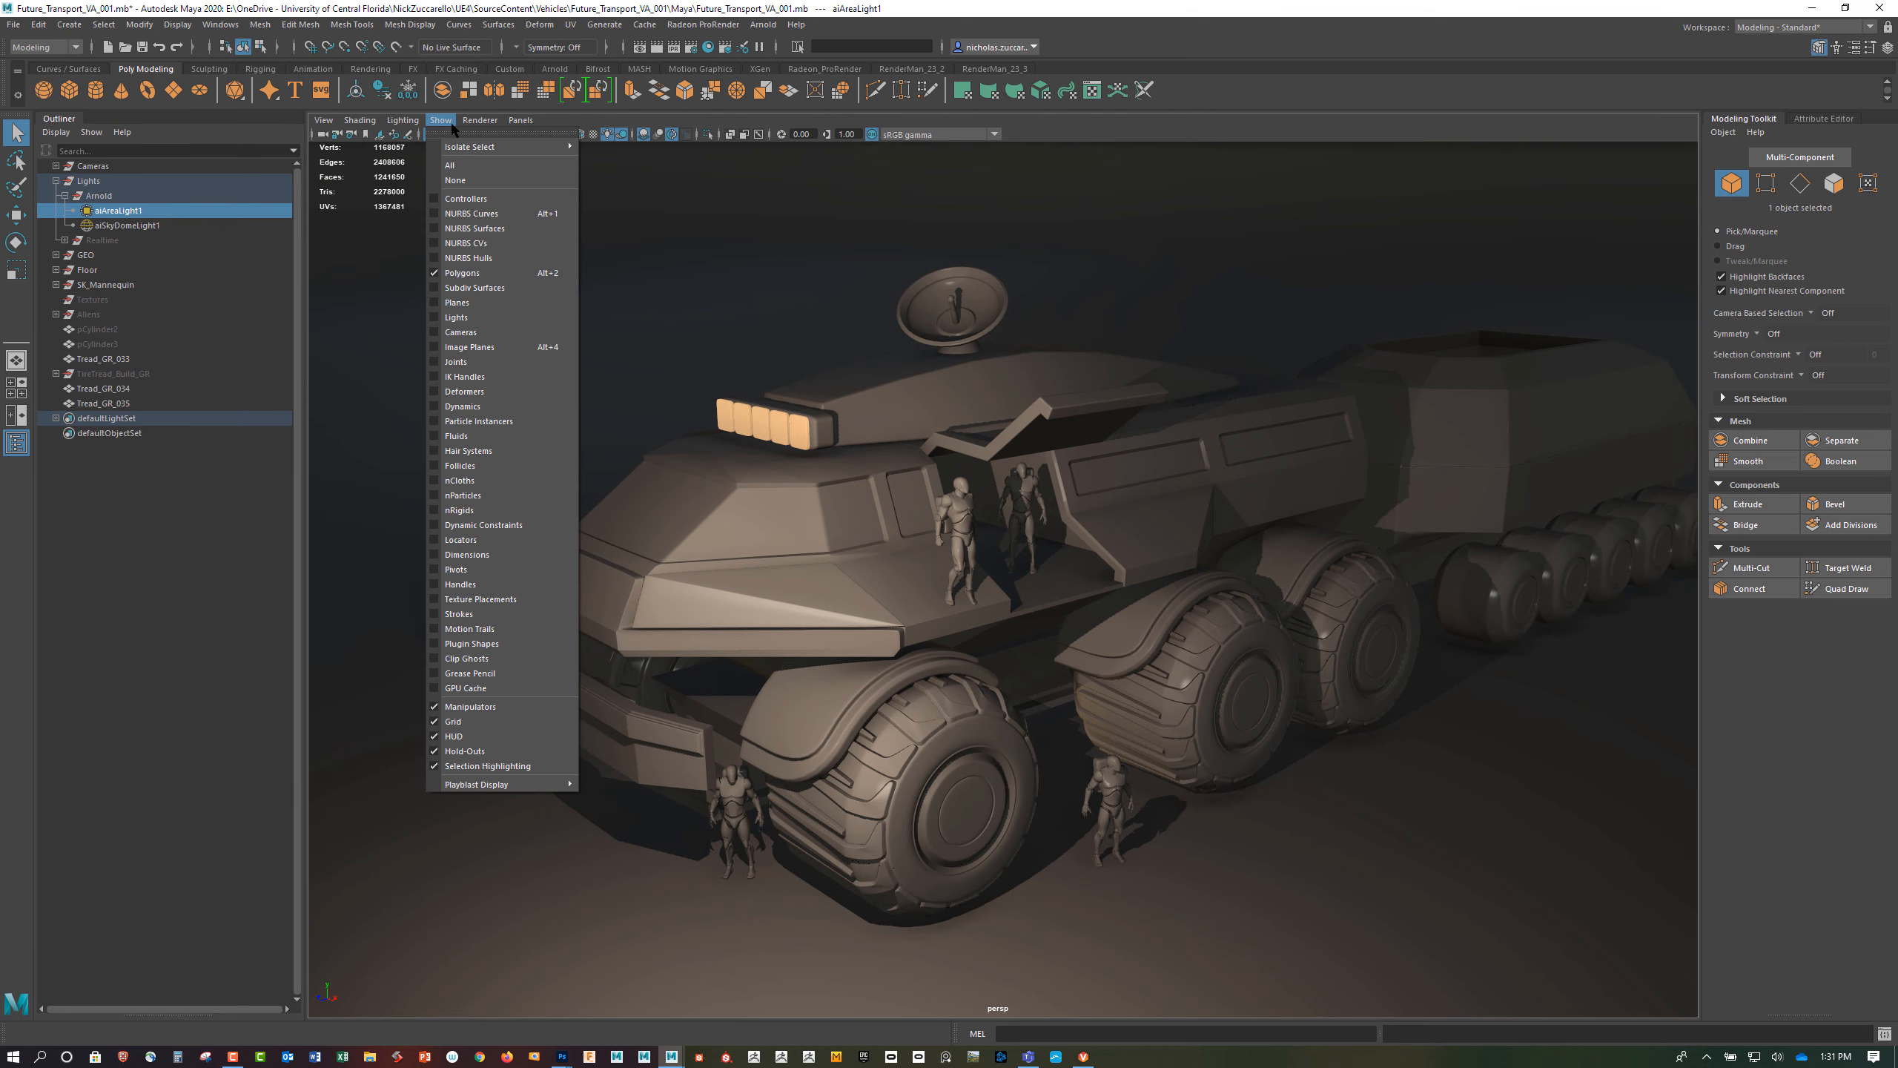
click(451, 165)
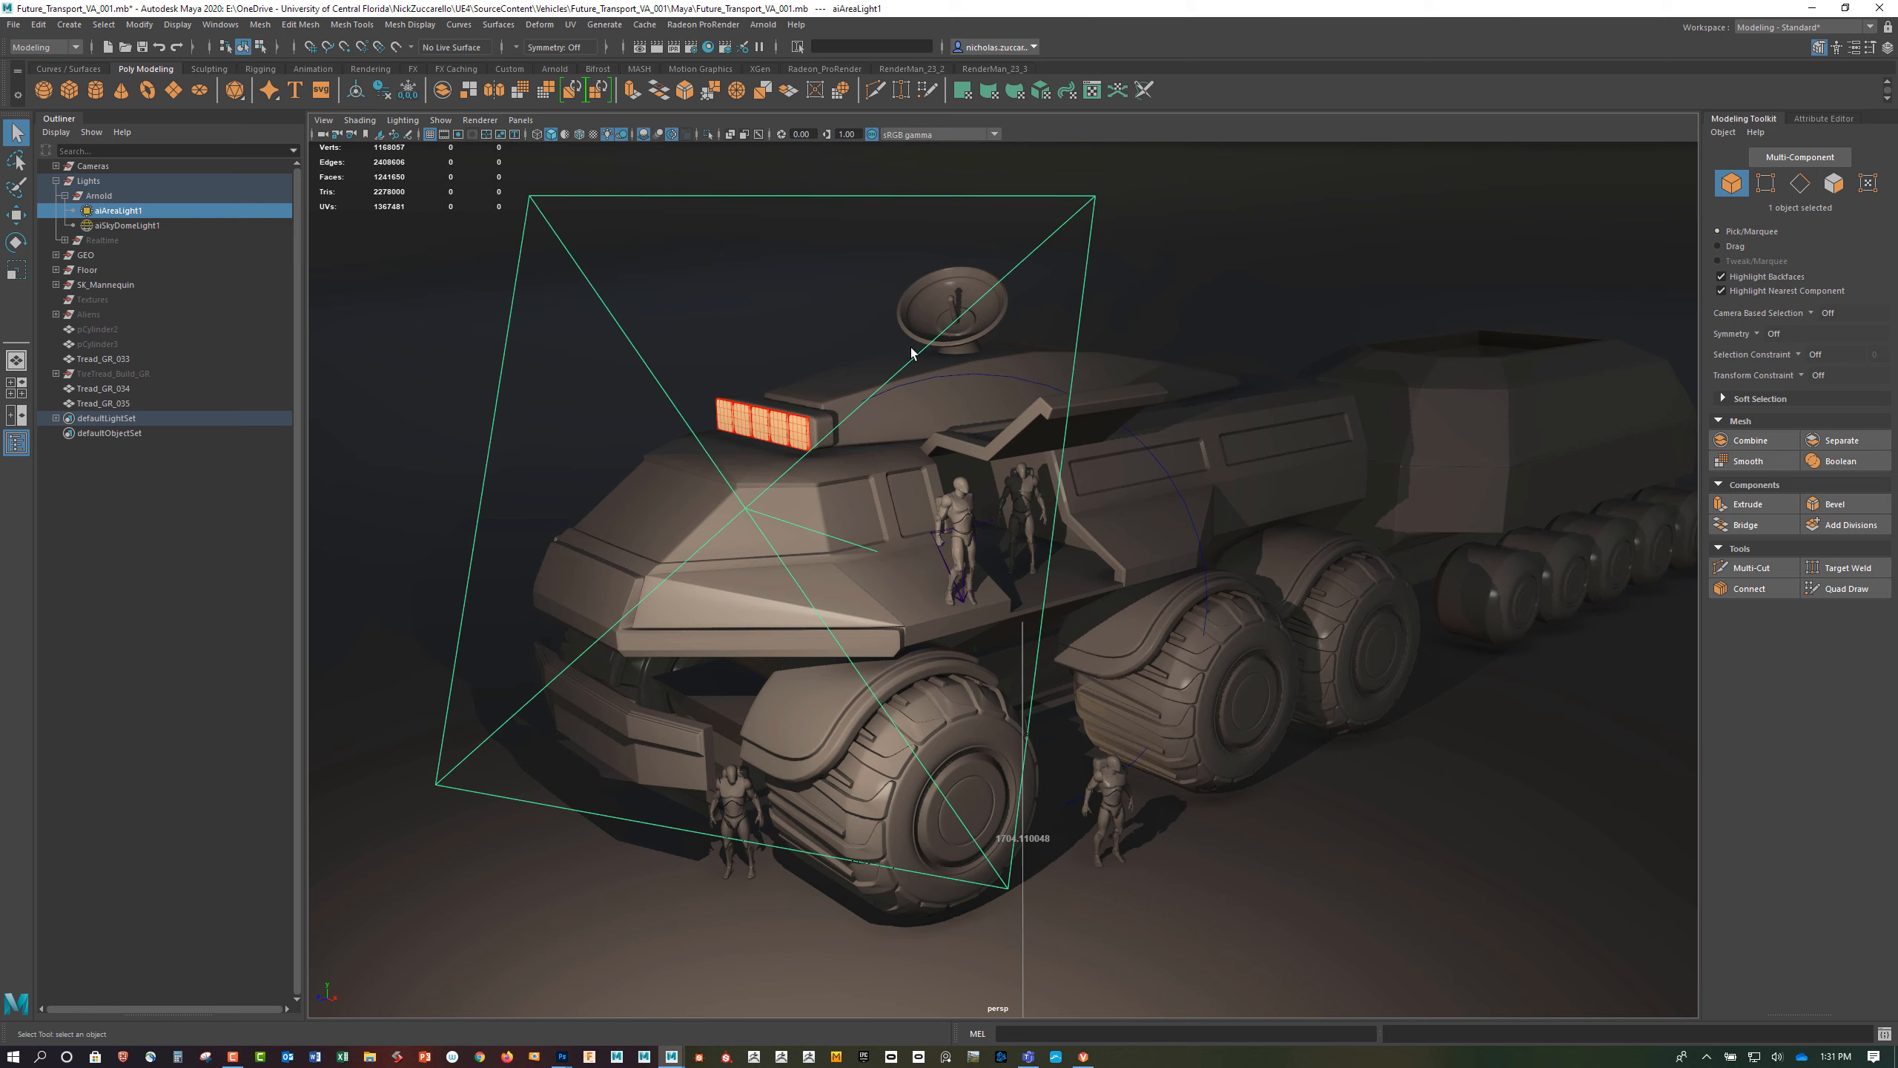
drag(907, 344, 811, 329)
drag(955, 343, 854, 368)
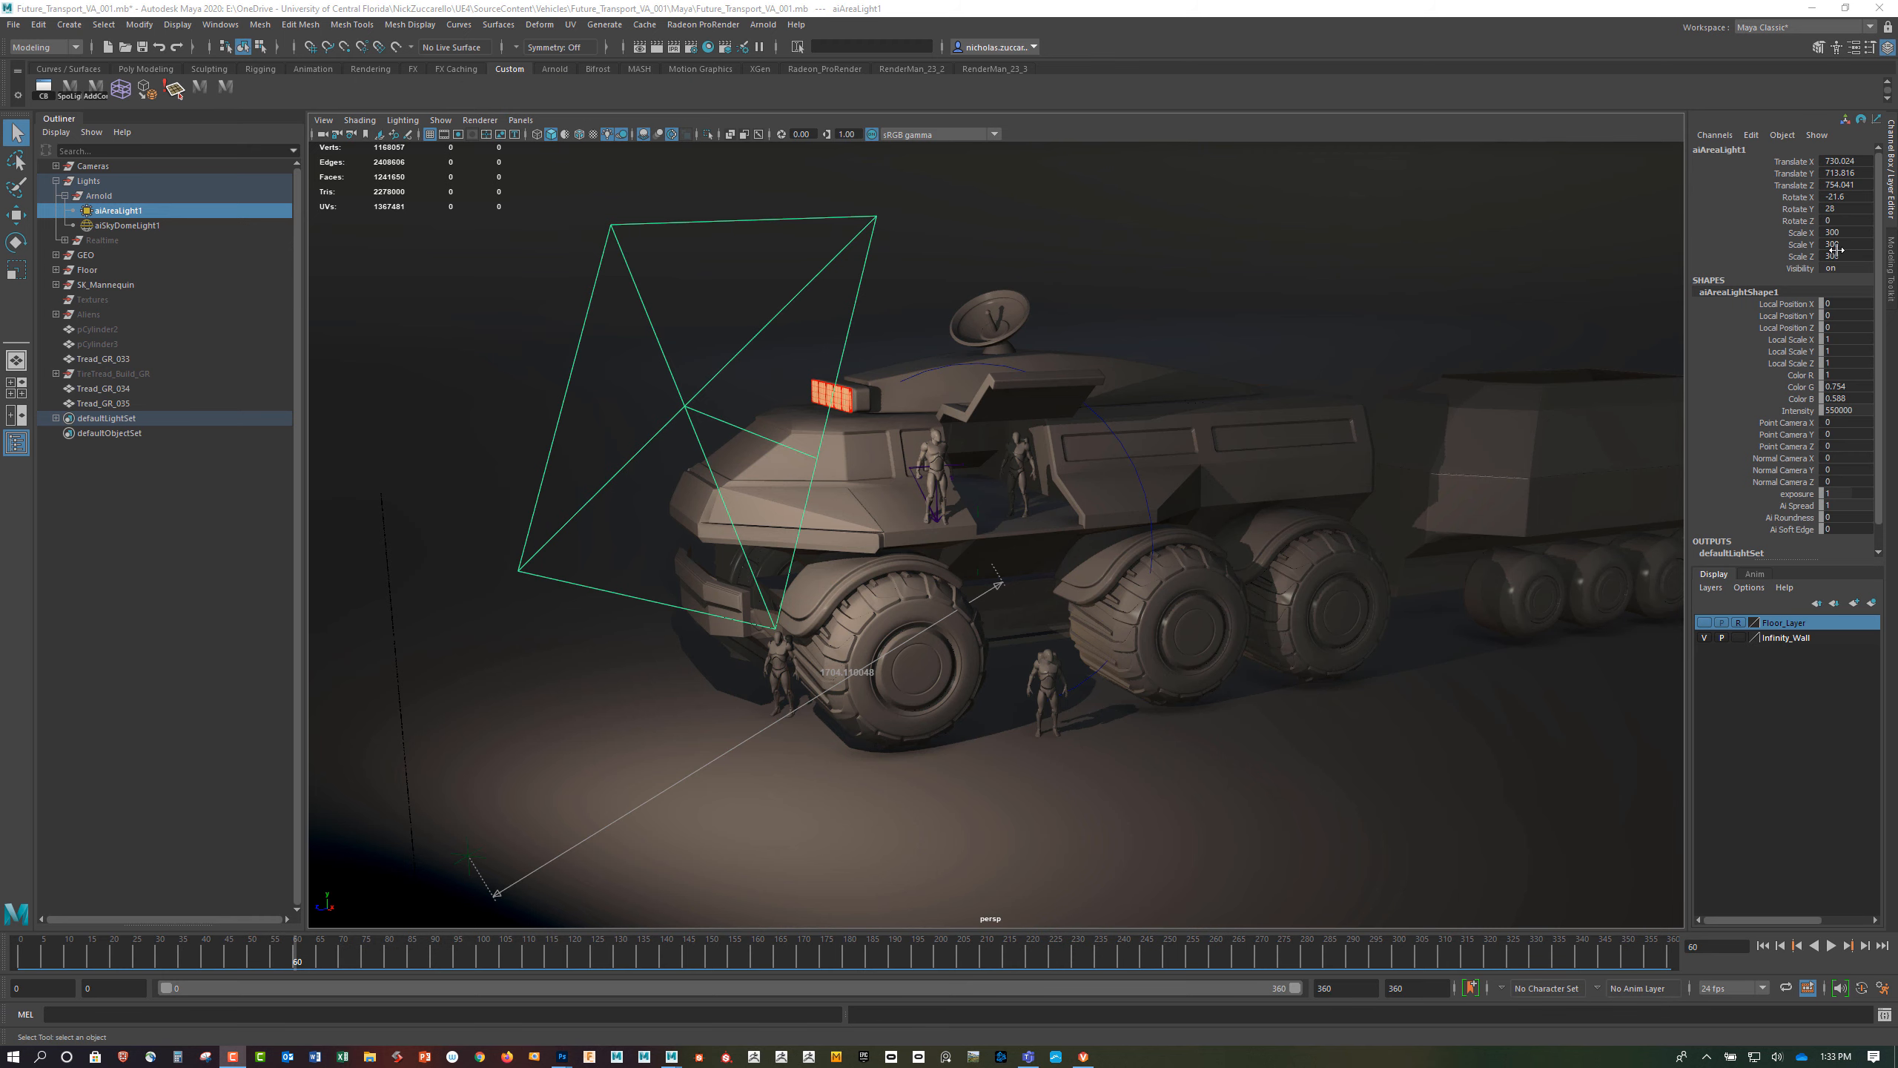
Open the attributes of aiAreaLight1 and examine the light's placement around the vehicle from several angles
mouse_move(1177, 516)
mouse_down()
mouse_move(1237, 478)
mouse_move(1207, 507)
mouse_up()
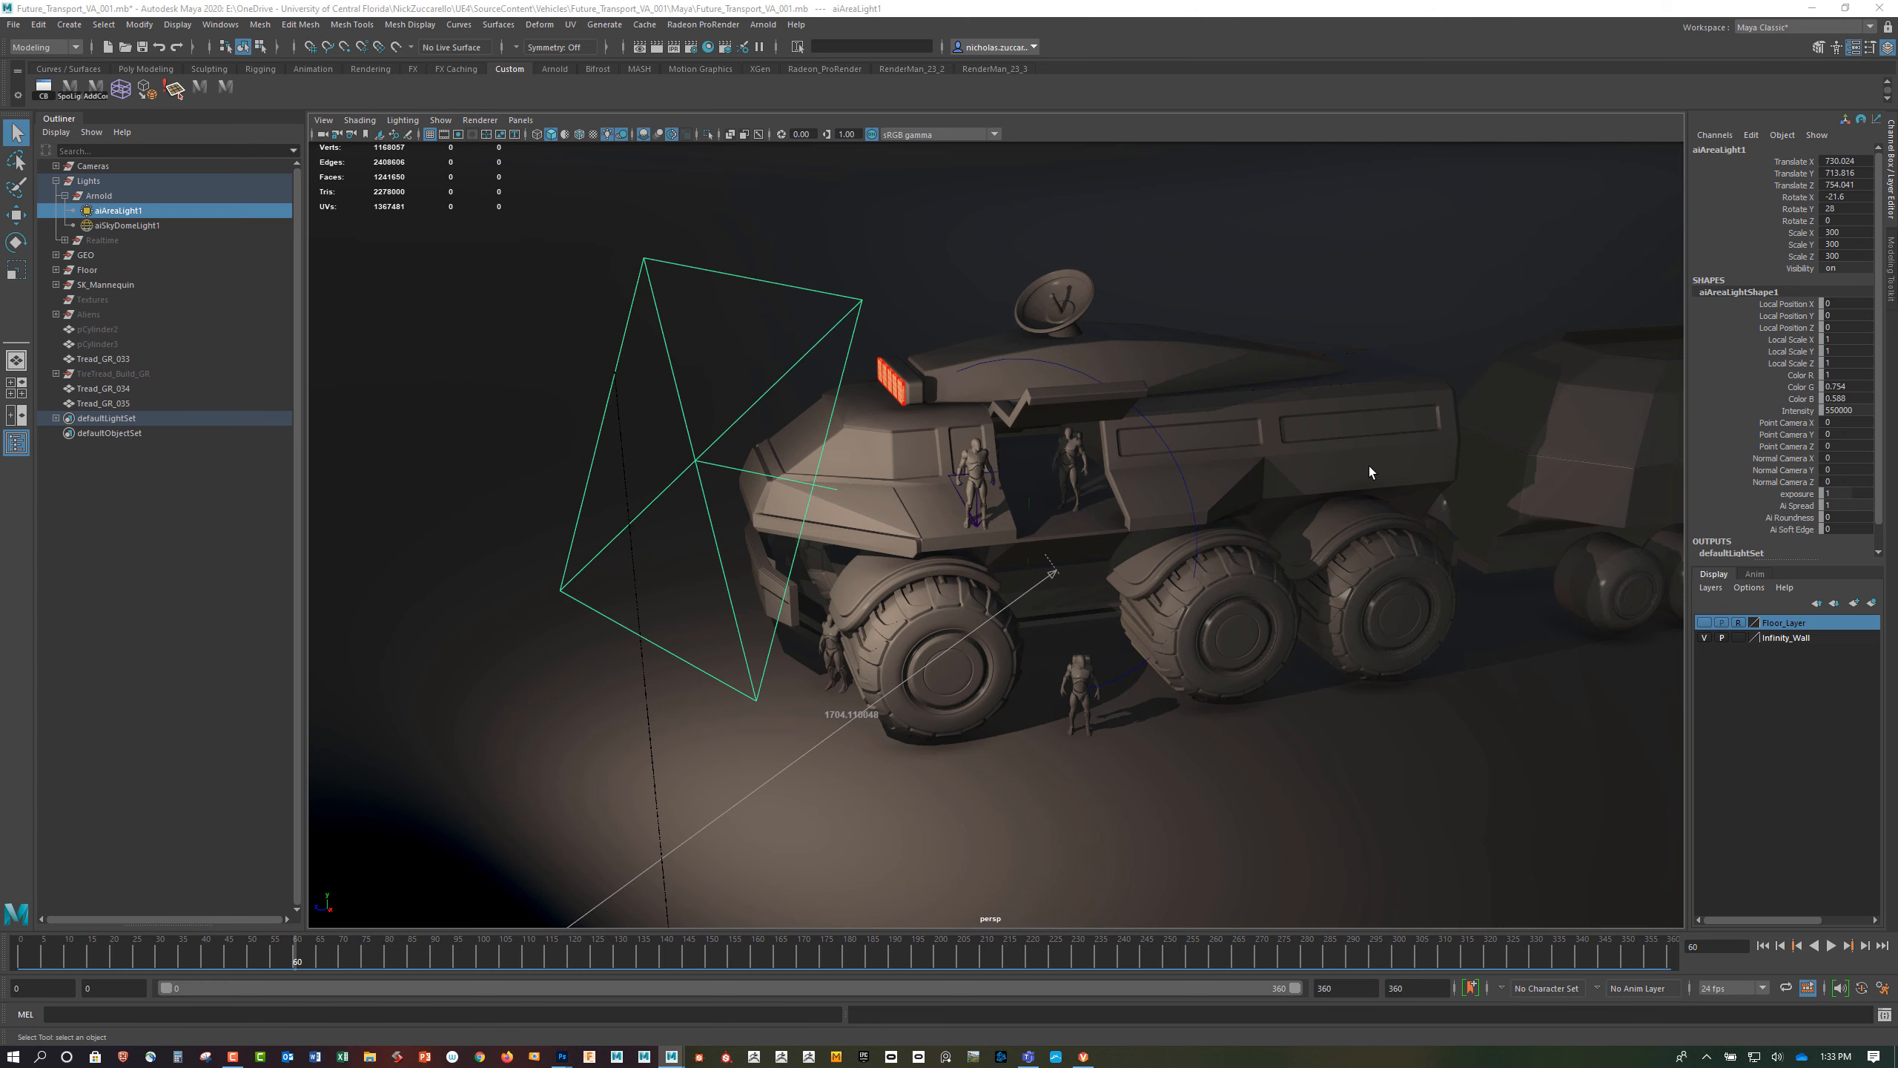
key(ctrl+a)
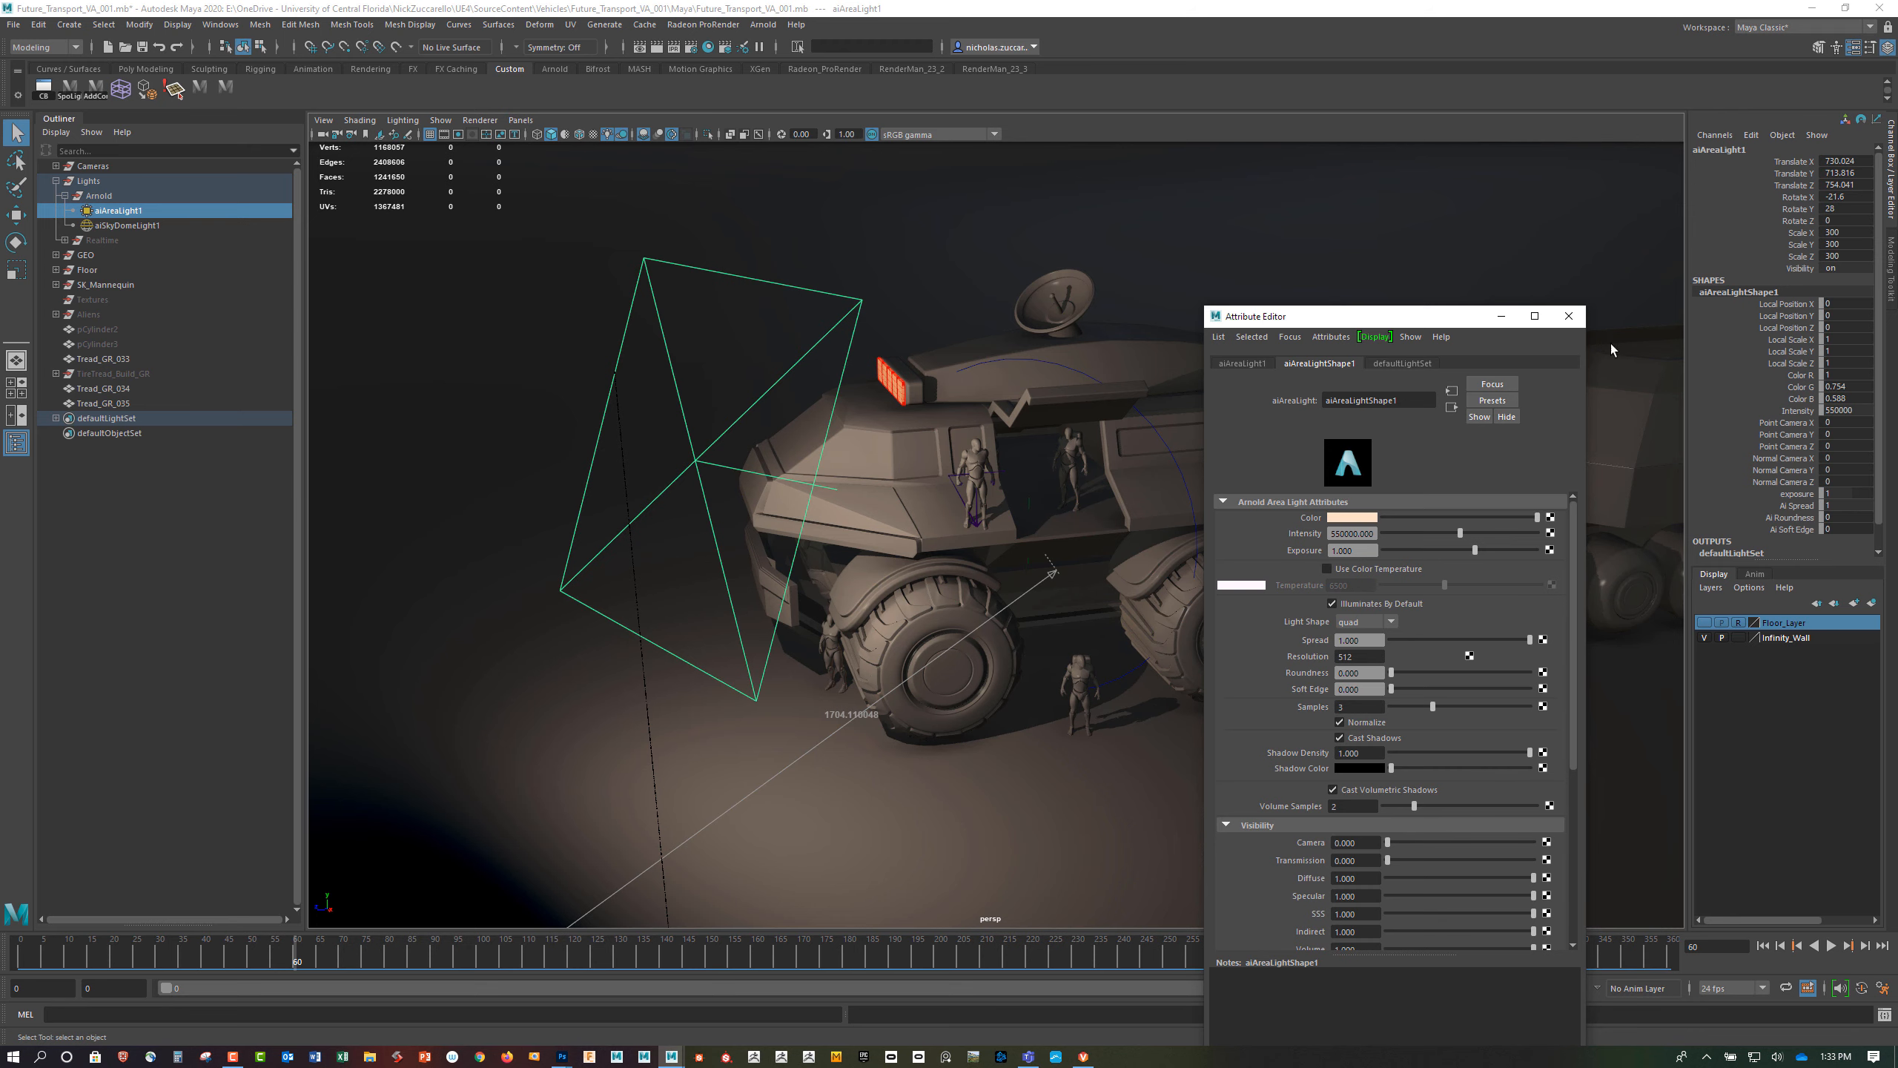
drag(978, 623, 1009, 663)
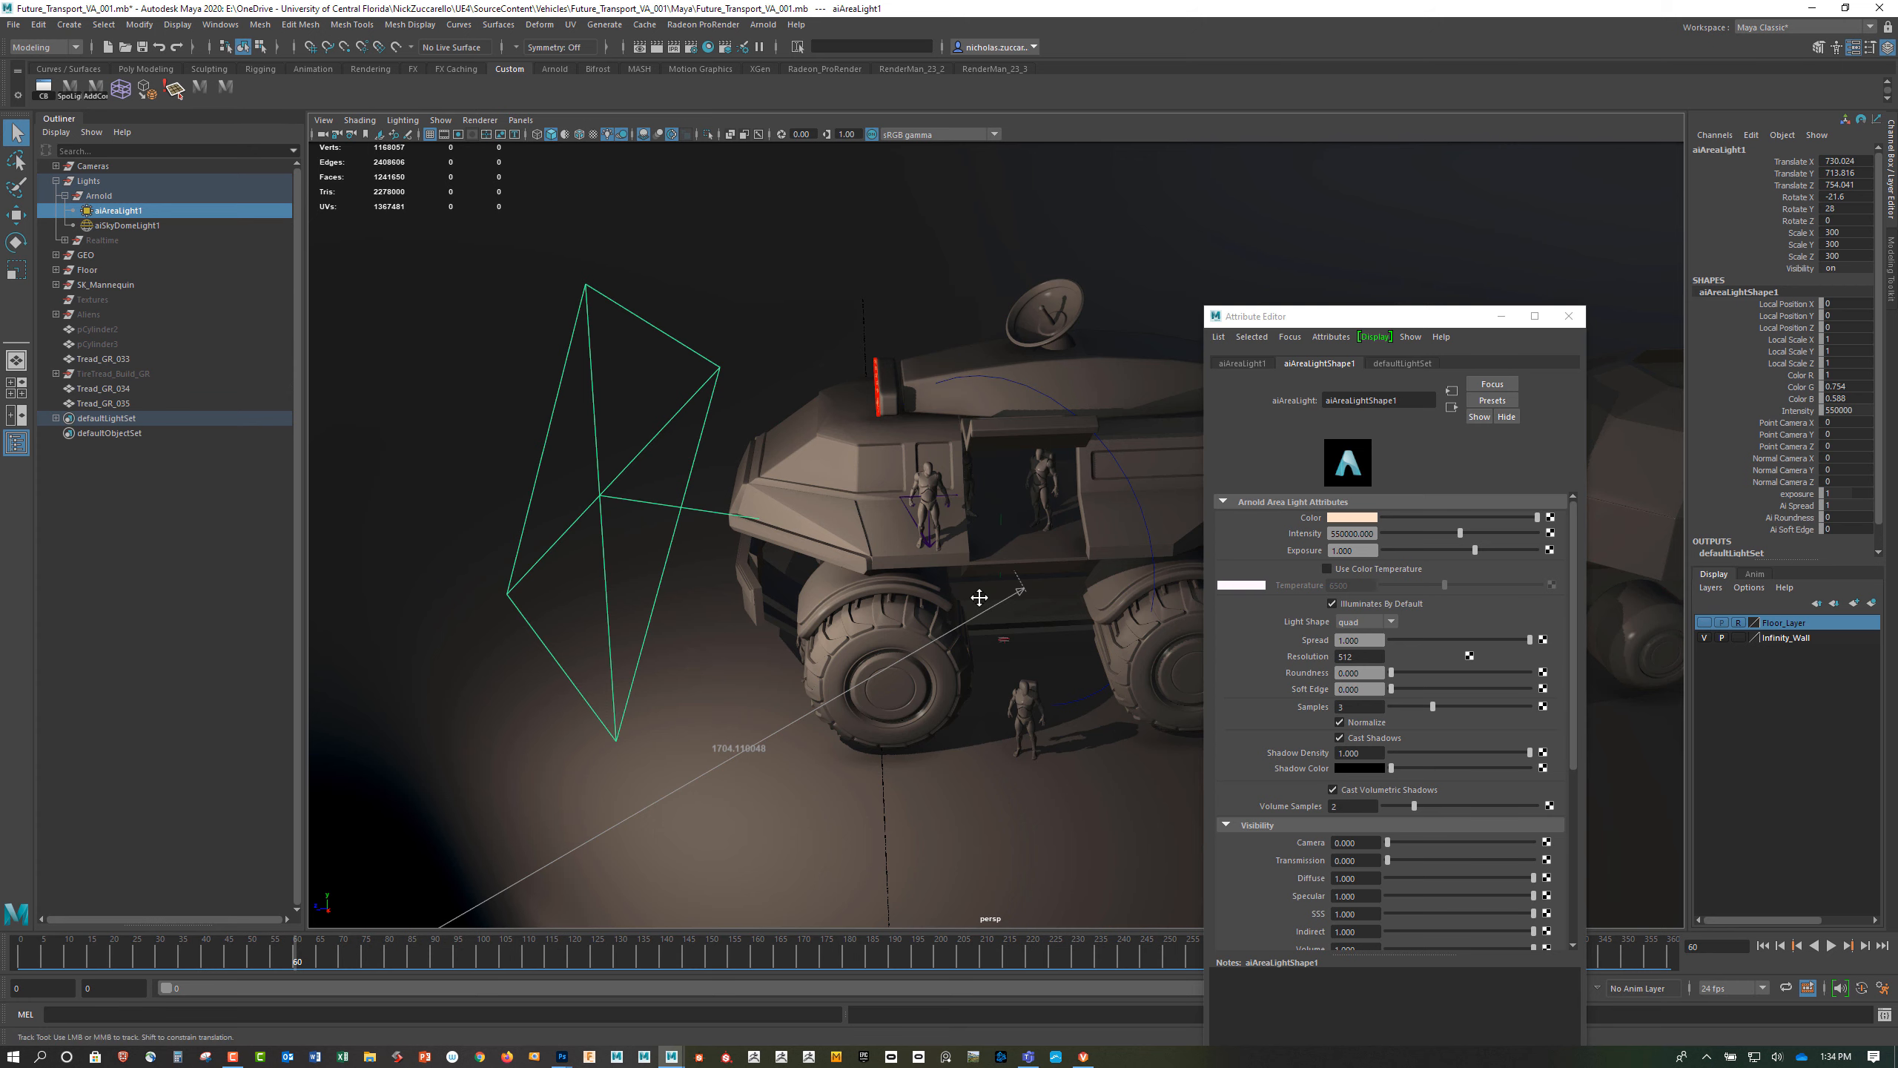
drag(949, 627, 961, 613)
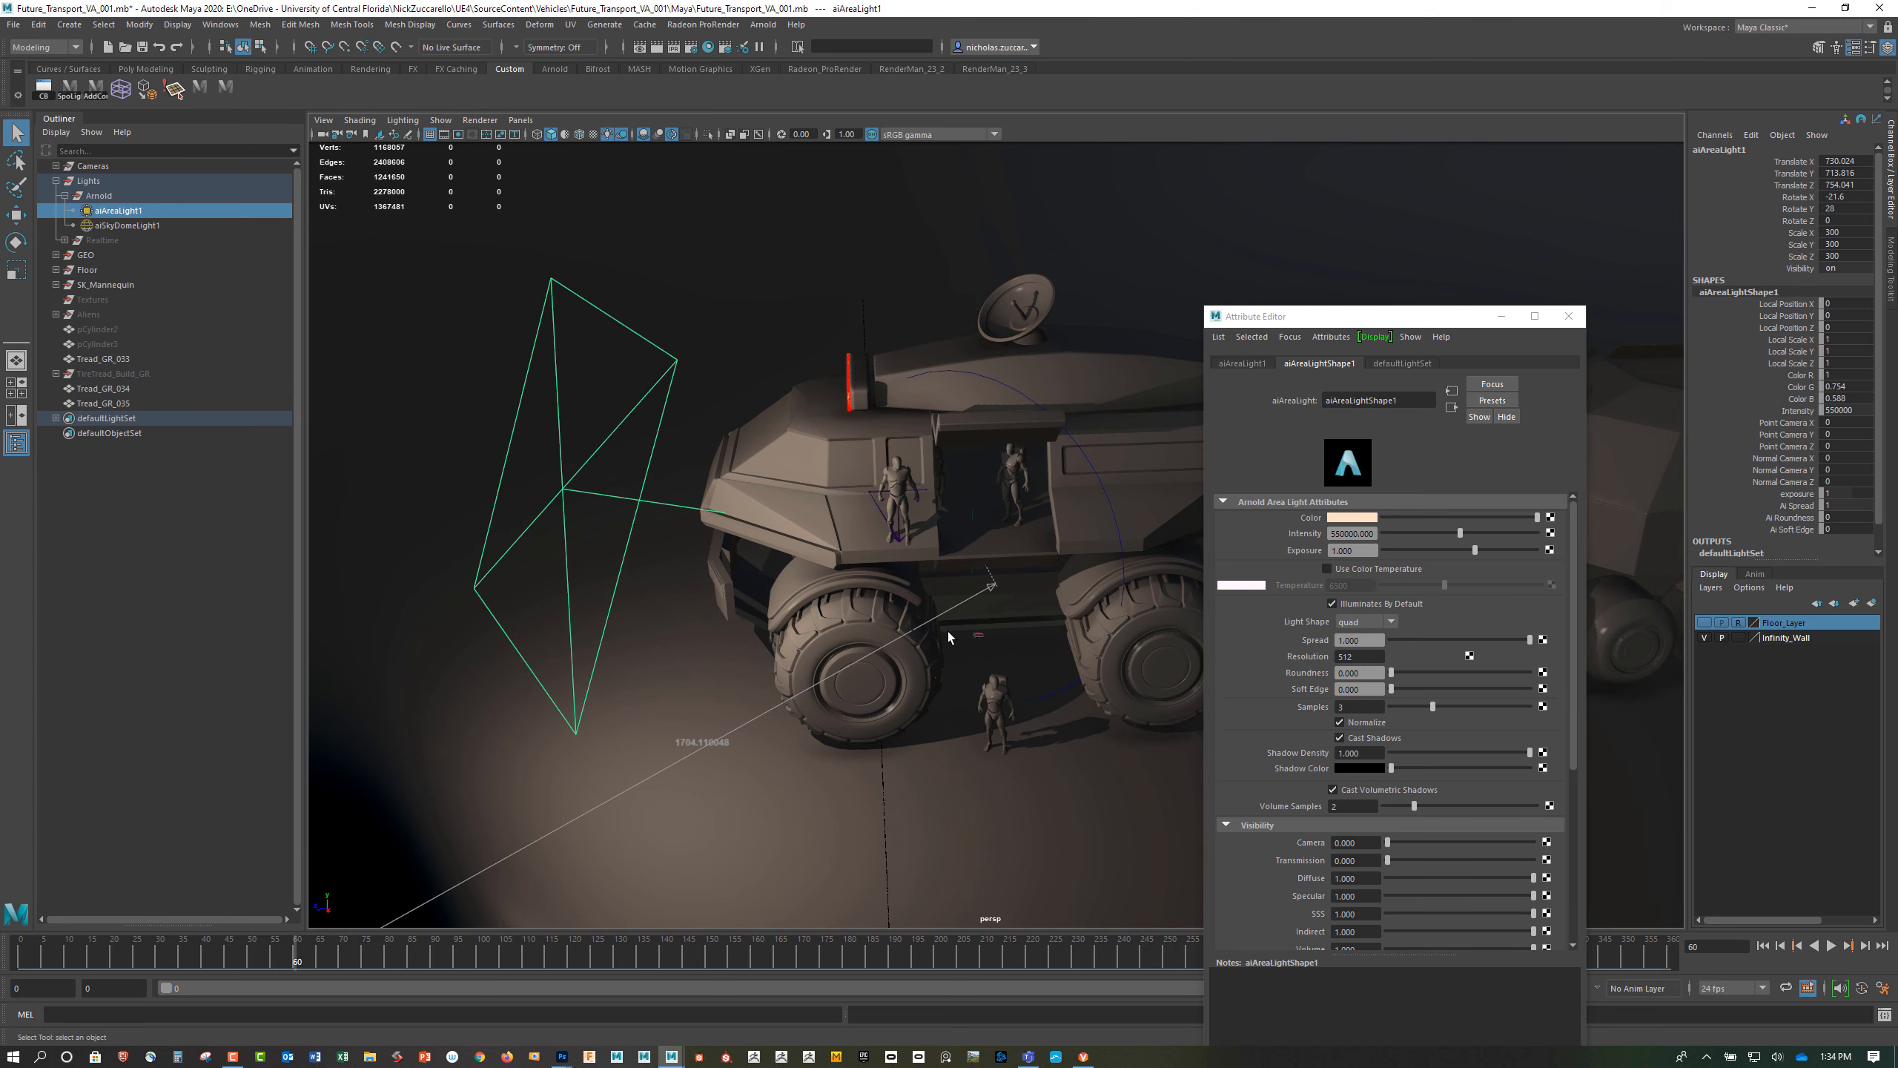
drag(830, 677, 733, 594)
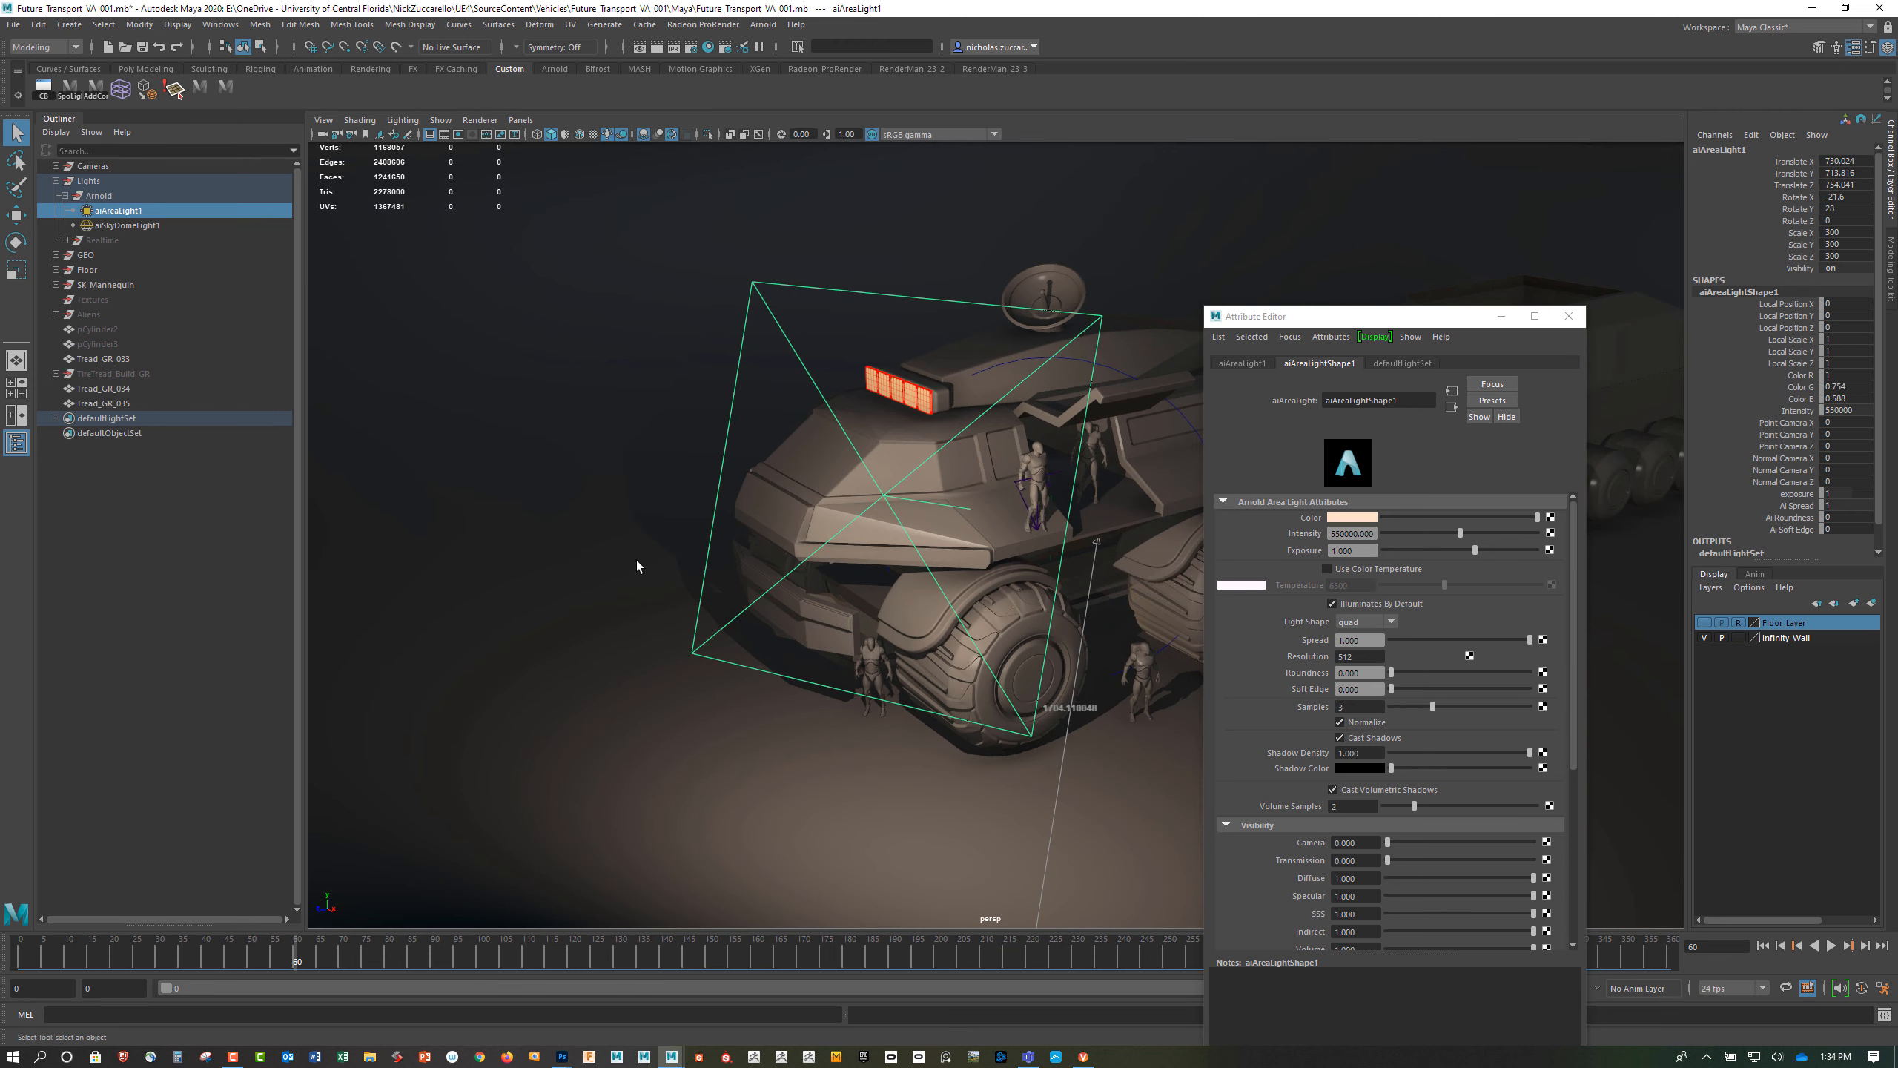
Select aiSkyDomeLight1 to show its attributes and look up the Skydome Light among Arnold's light types
click(126, 225)
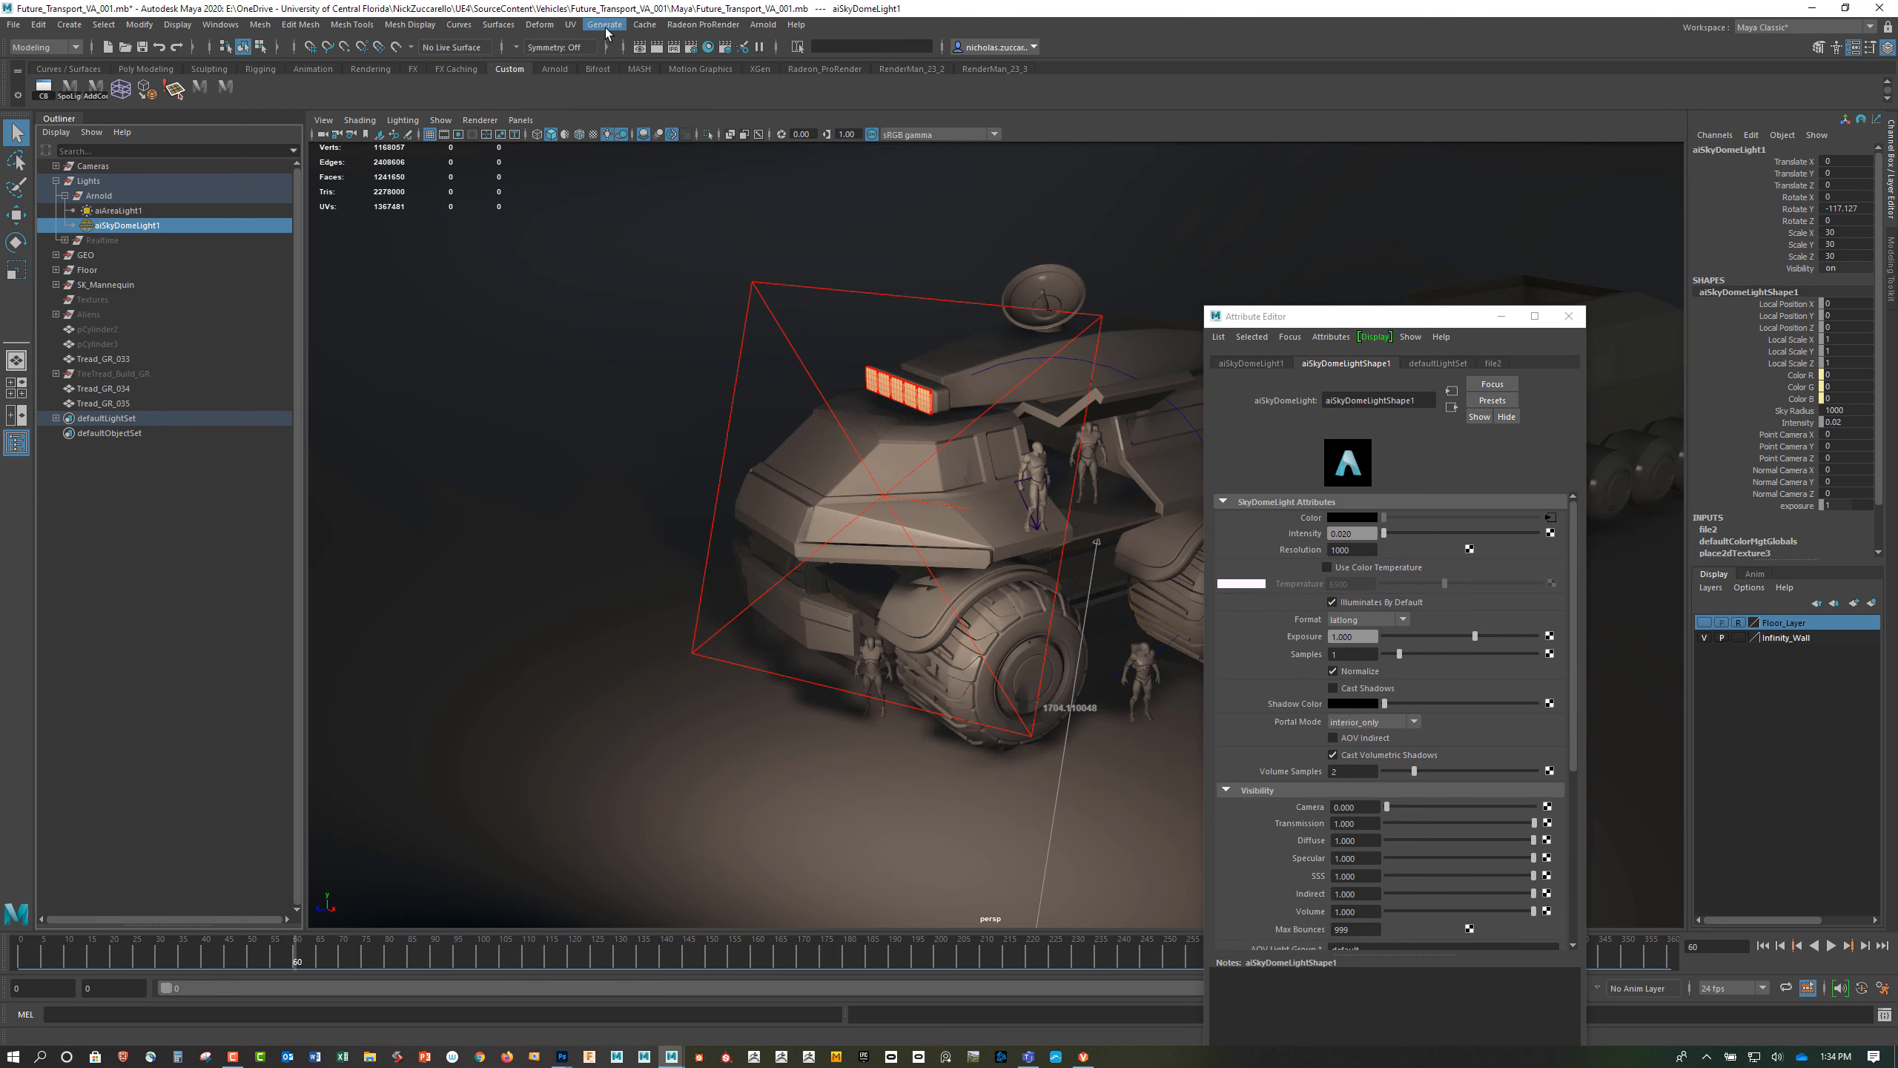
click(763, 24)
mouse_move(792, 100)
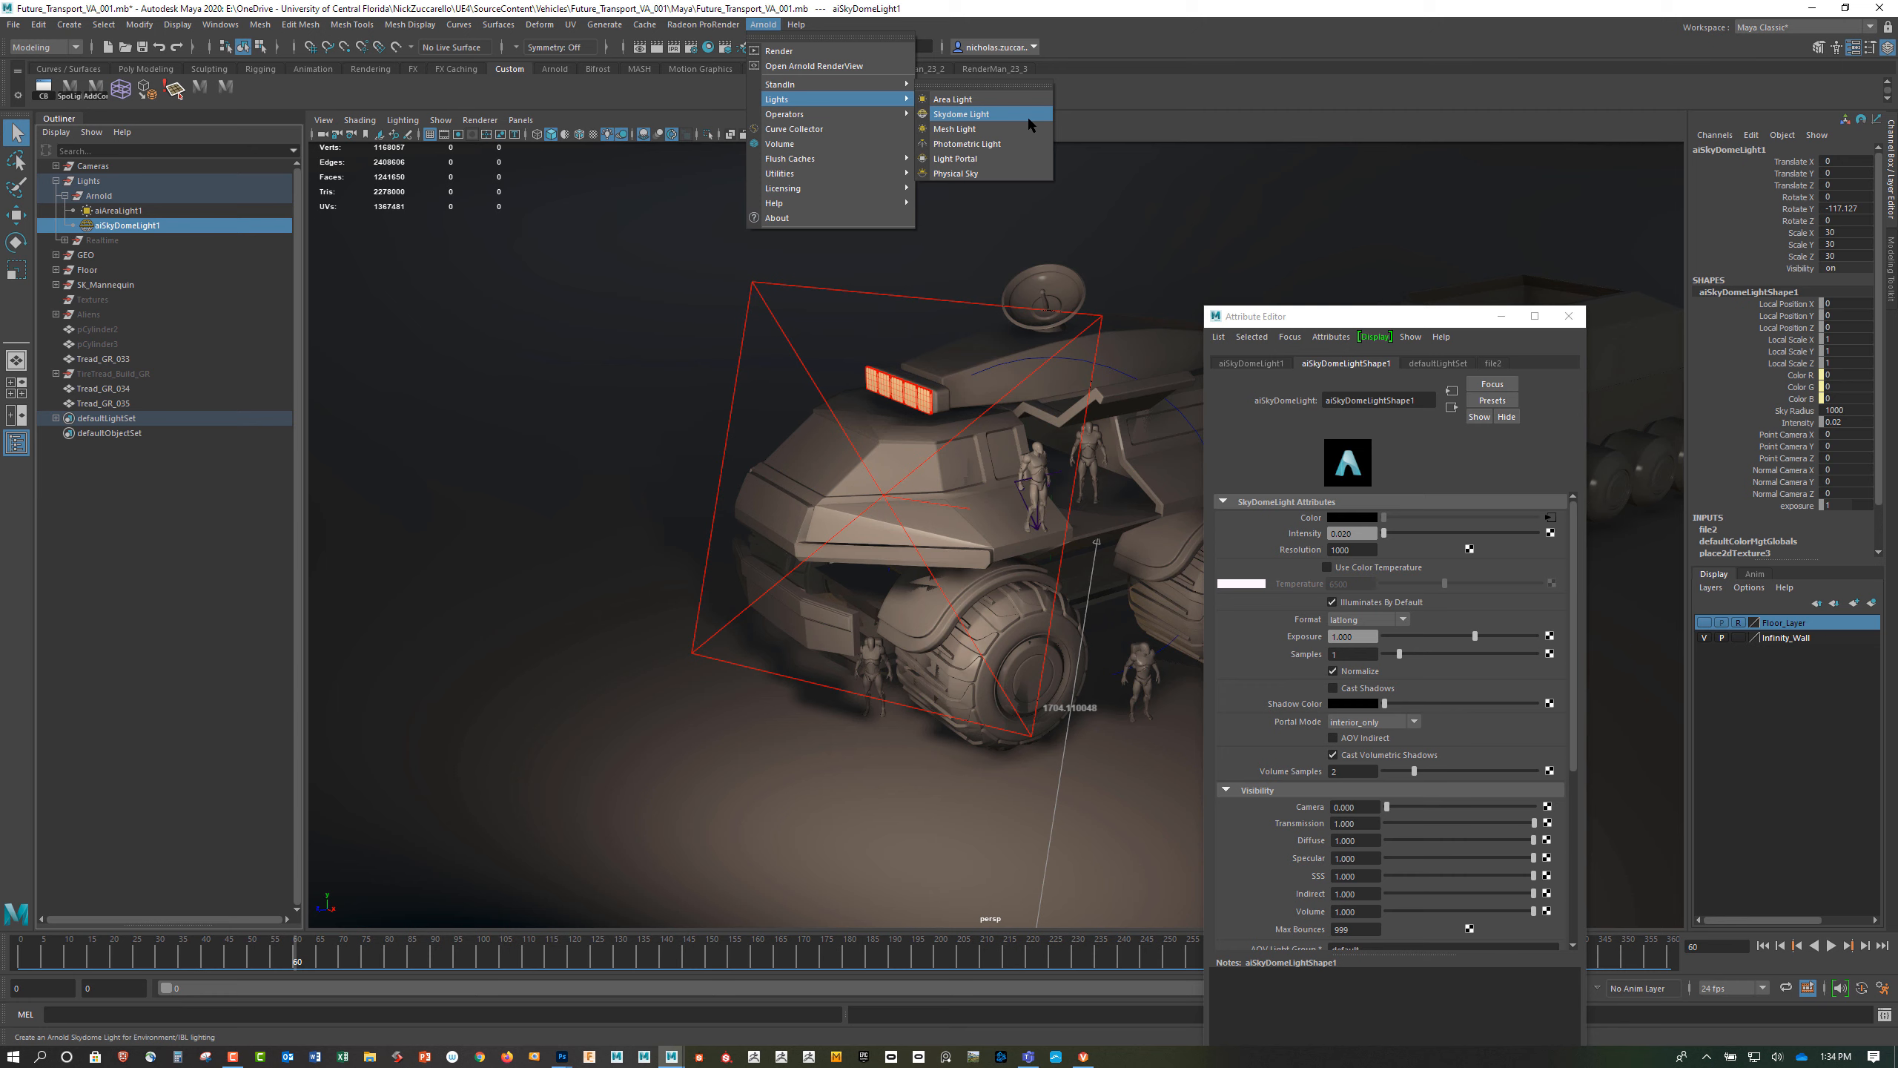
click(118, 480)
click(153, 225)
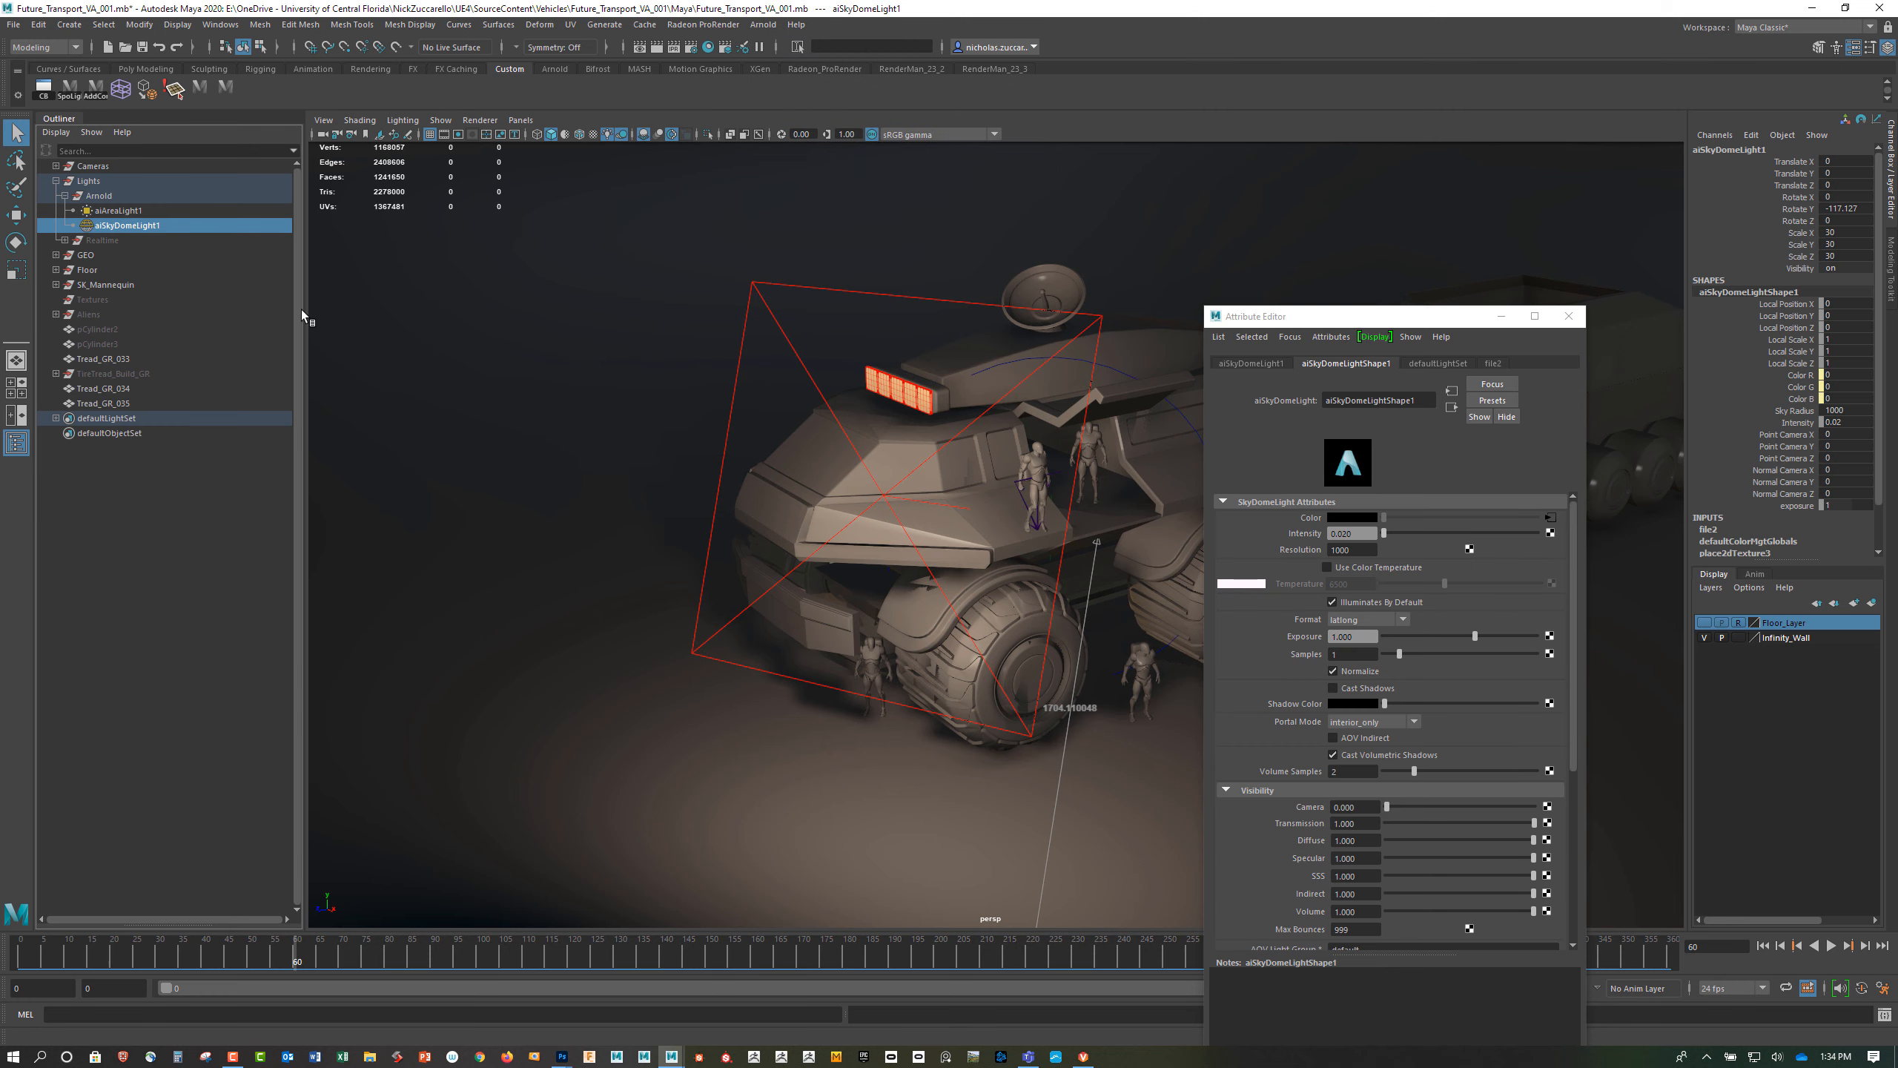
Hide the Infinity_Wall layer to view the sky dome surrounding the vehicle, and show the layer again
drag(1358, 321, 1370, 202)
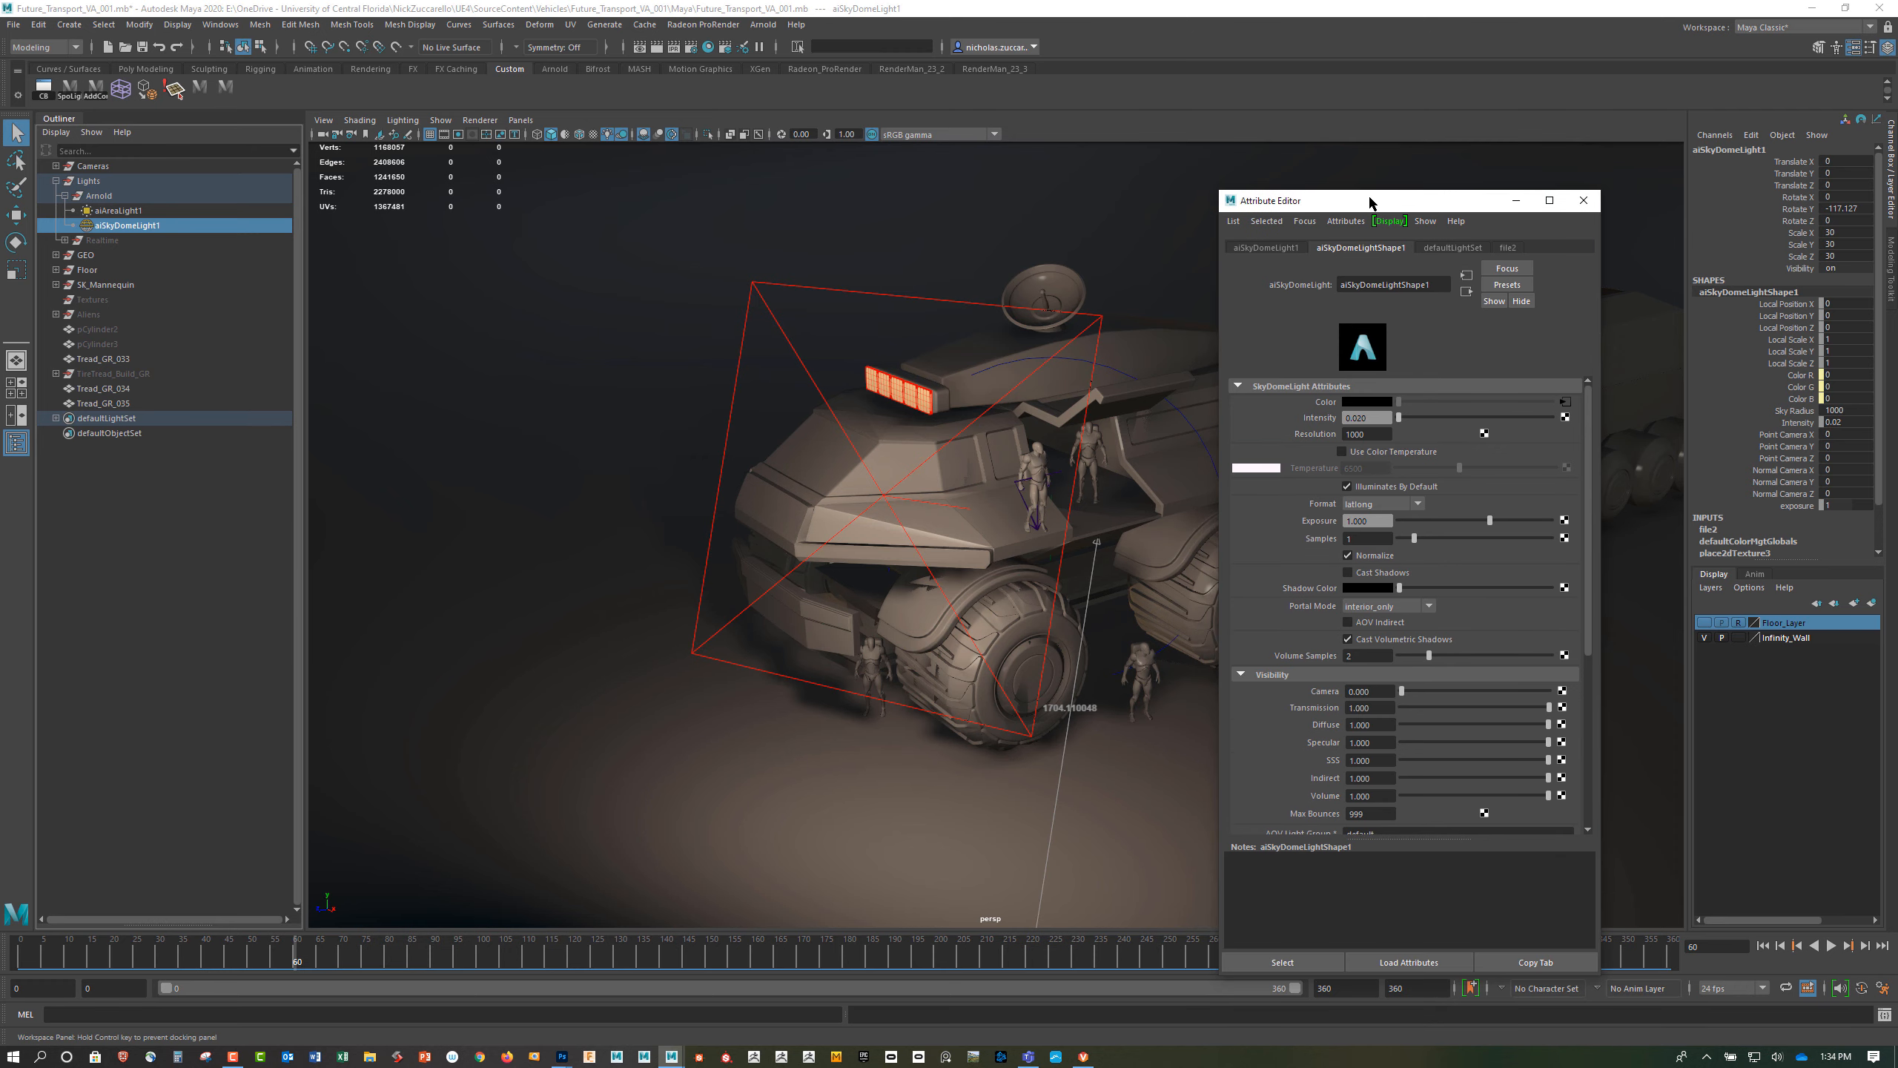
click(1705, 637)
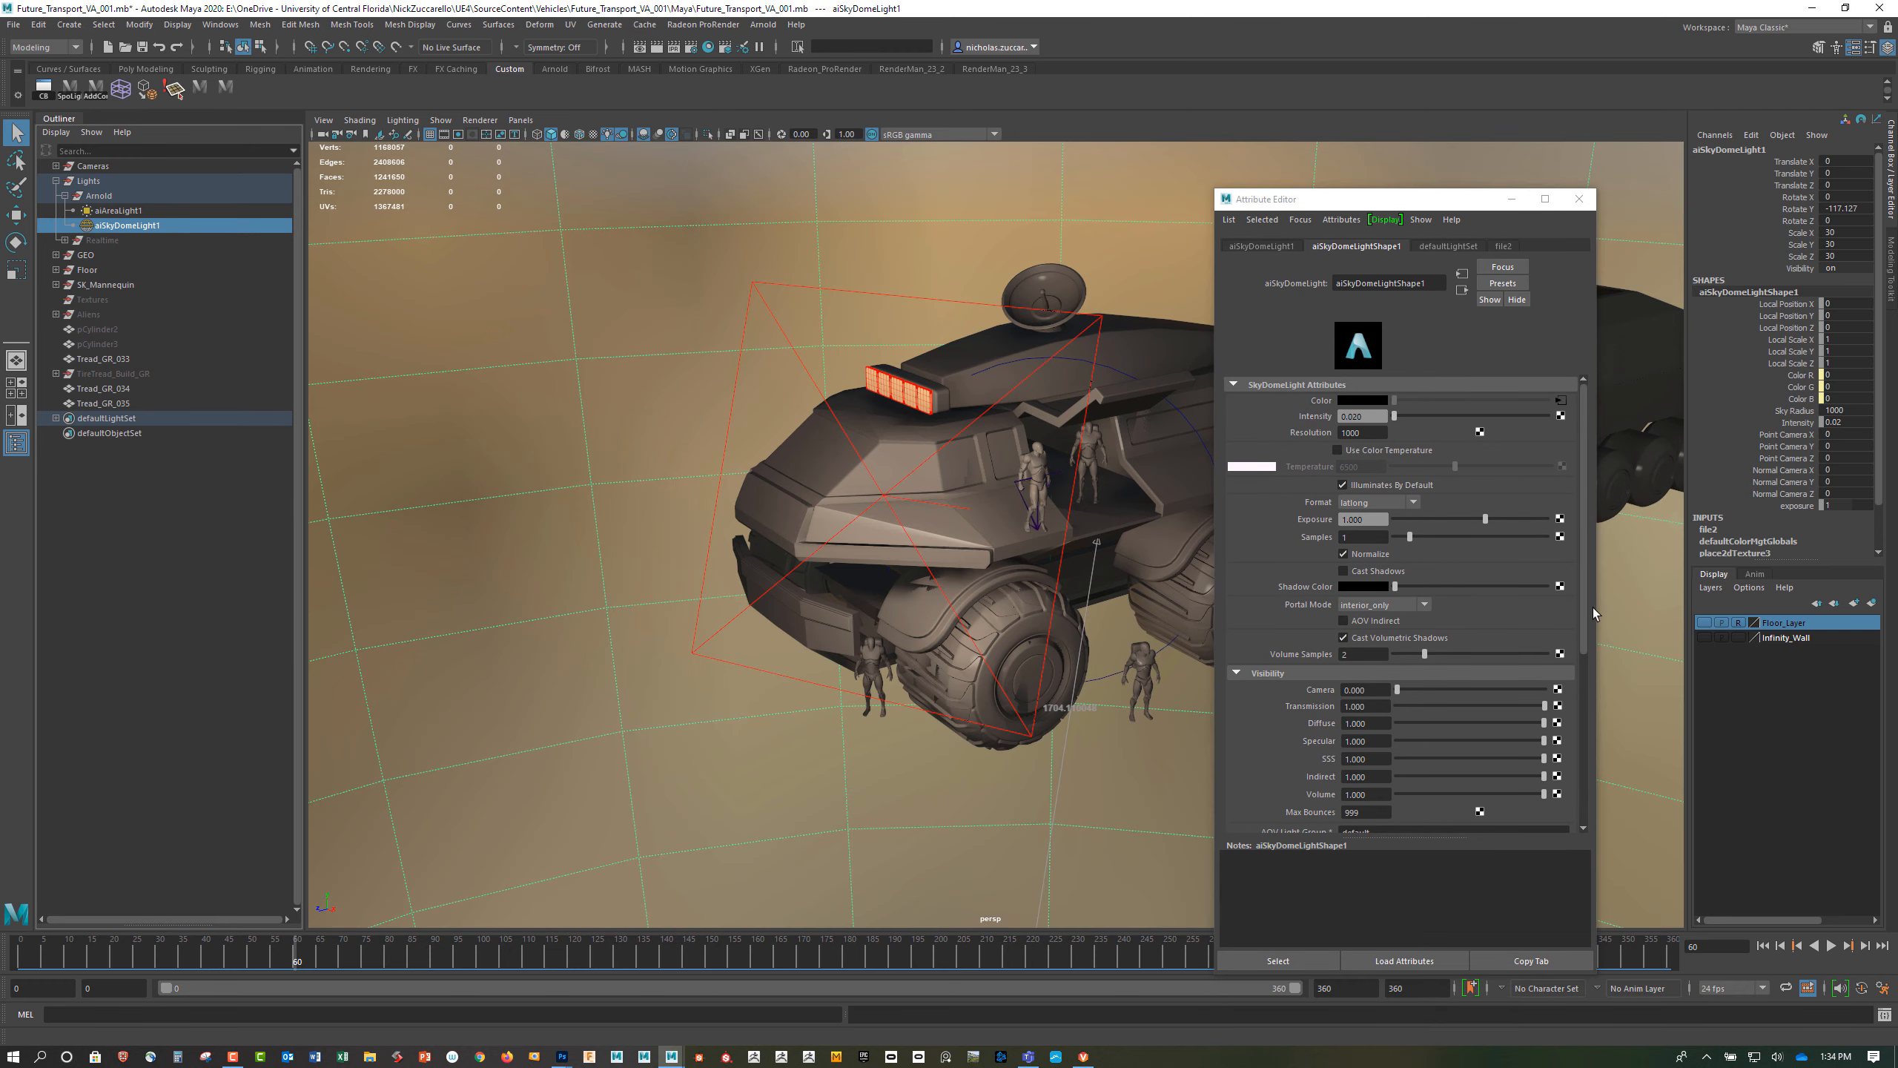
drag(901, 516, 760, 548)
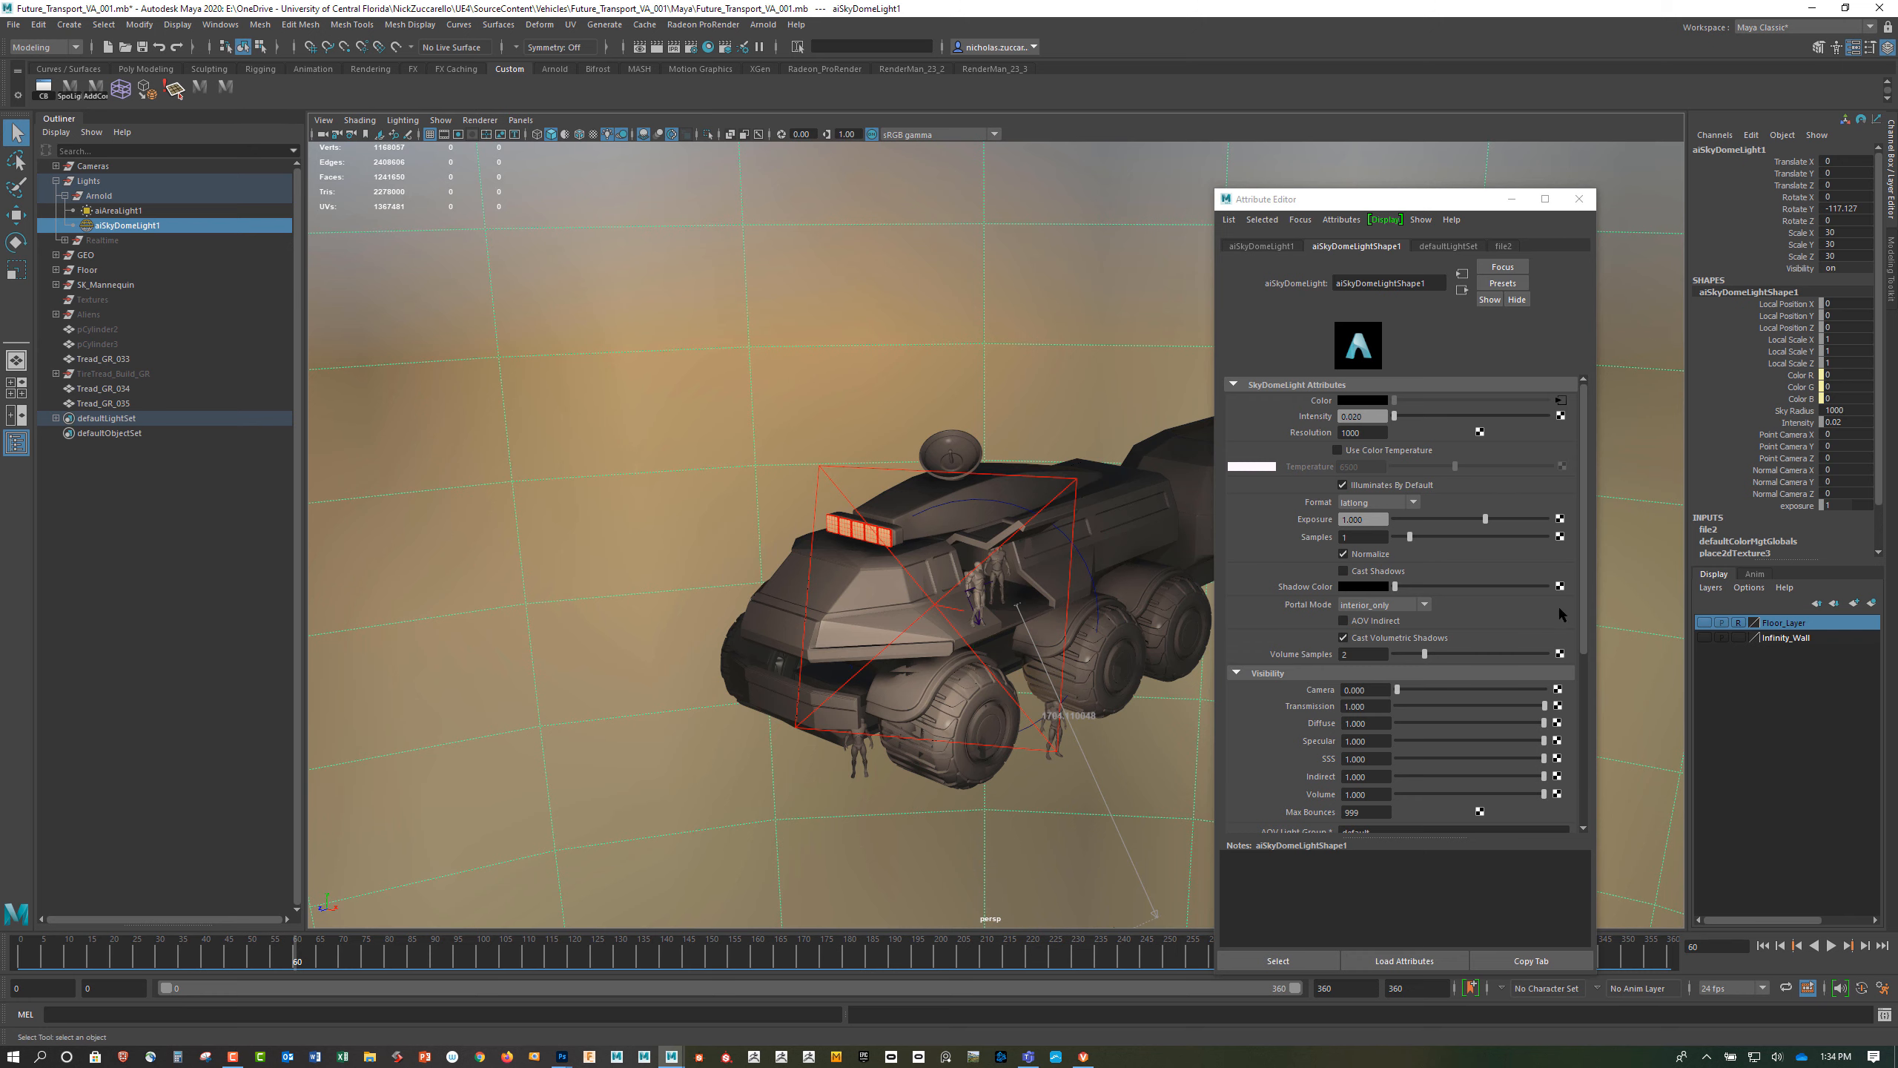
click(1705, 638)
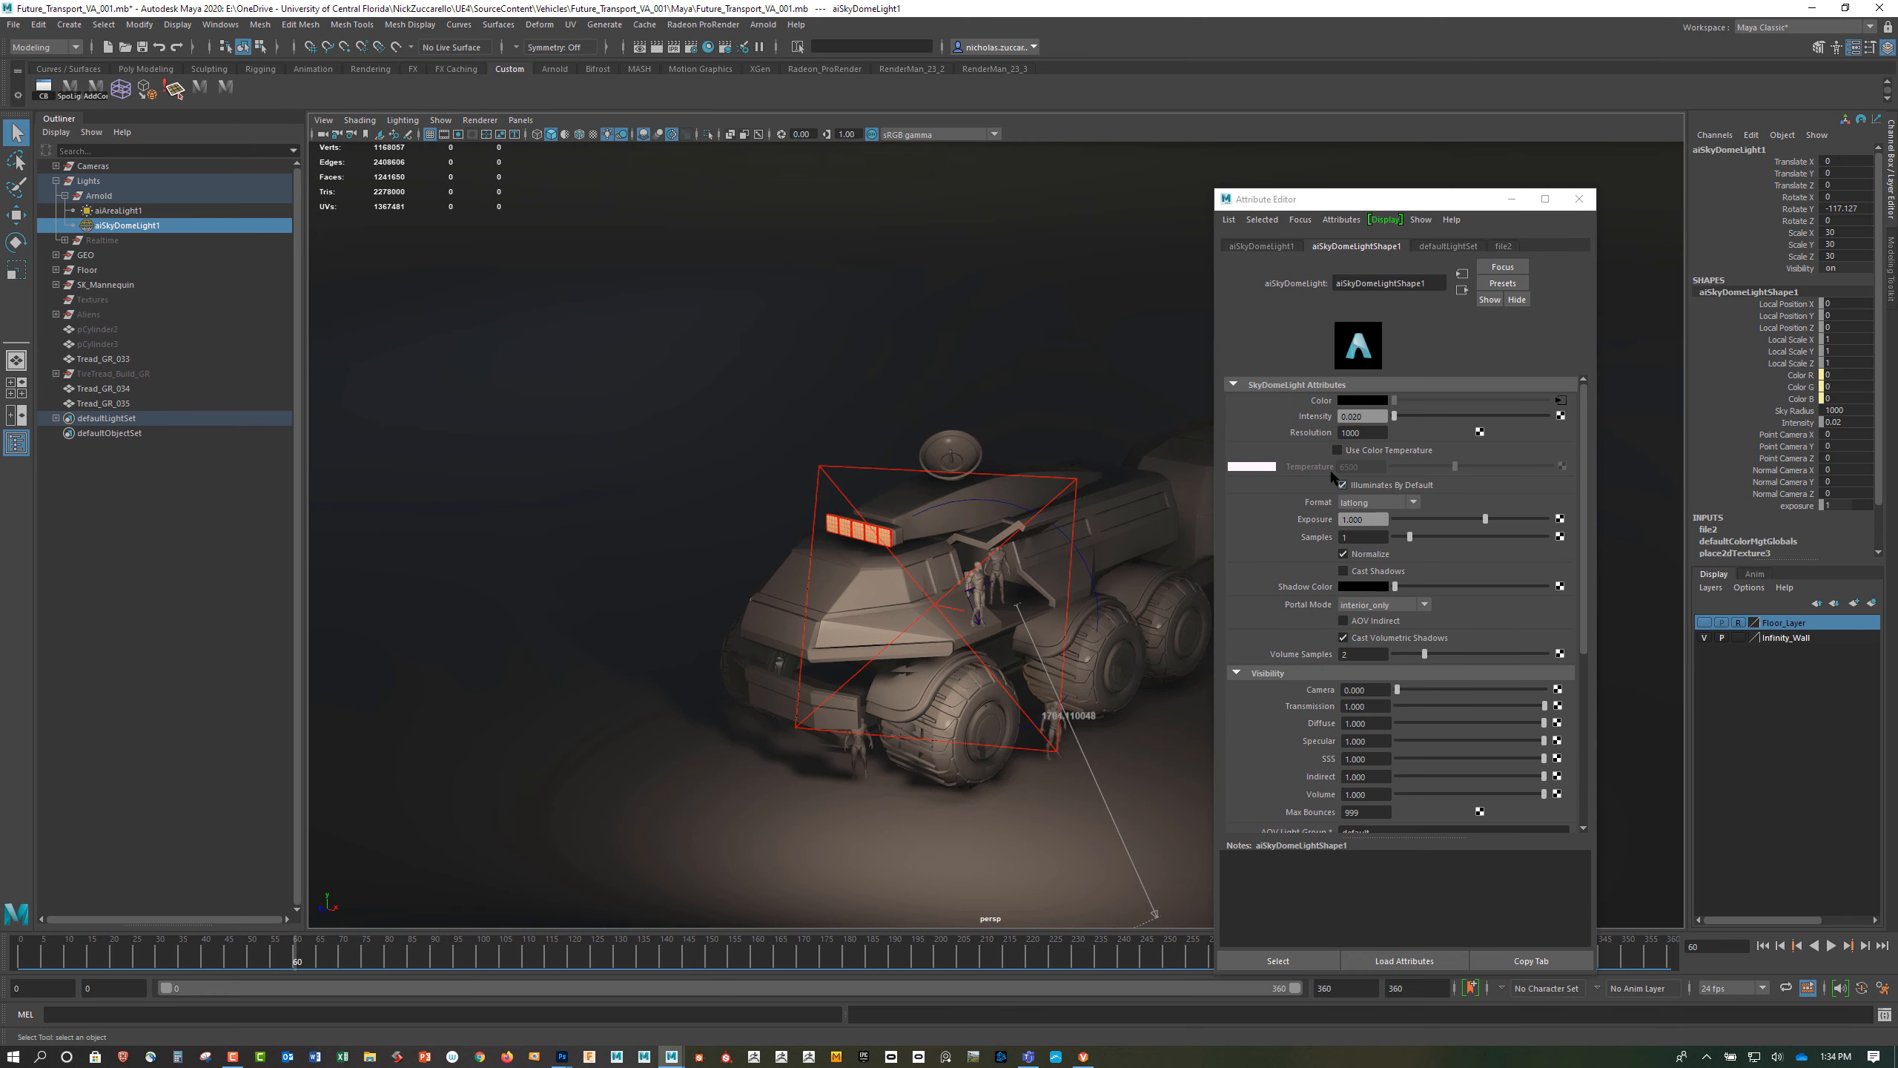
Open the file texture connected to the sky dome light's color and highlight the end of its image path
click(1559, 401)
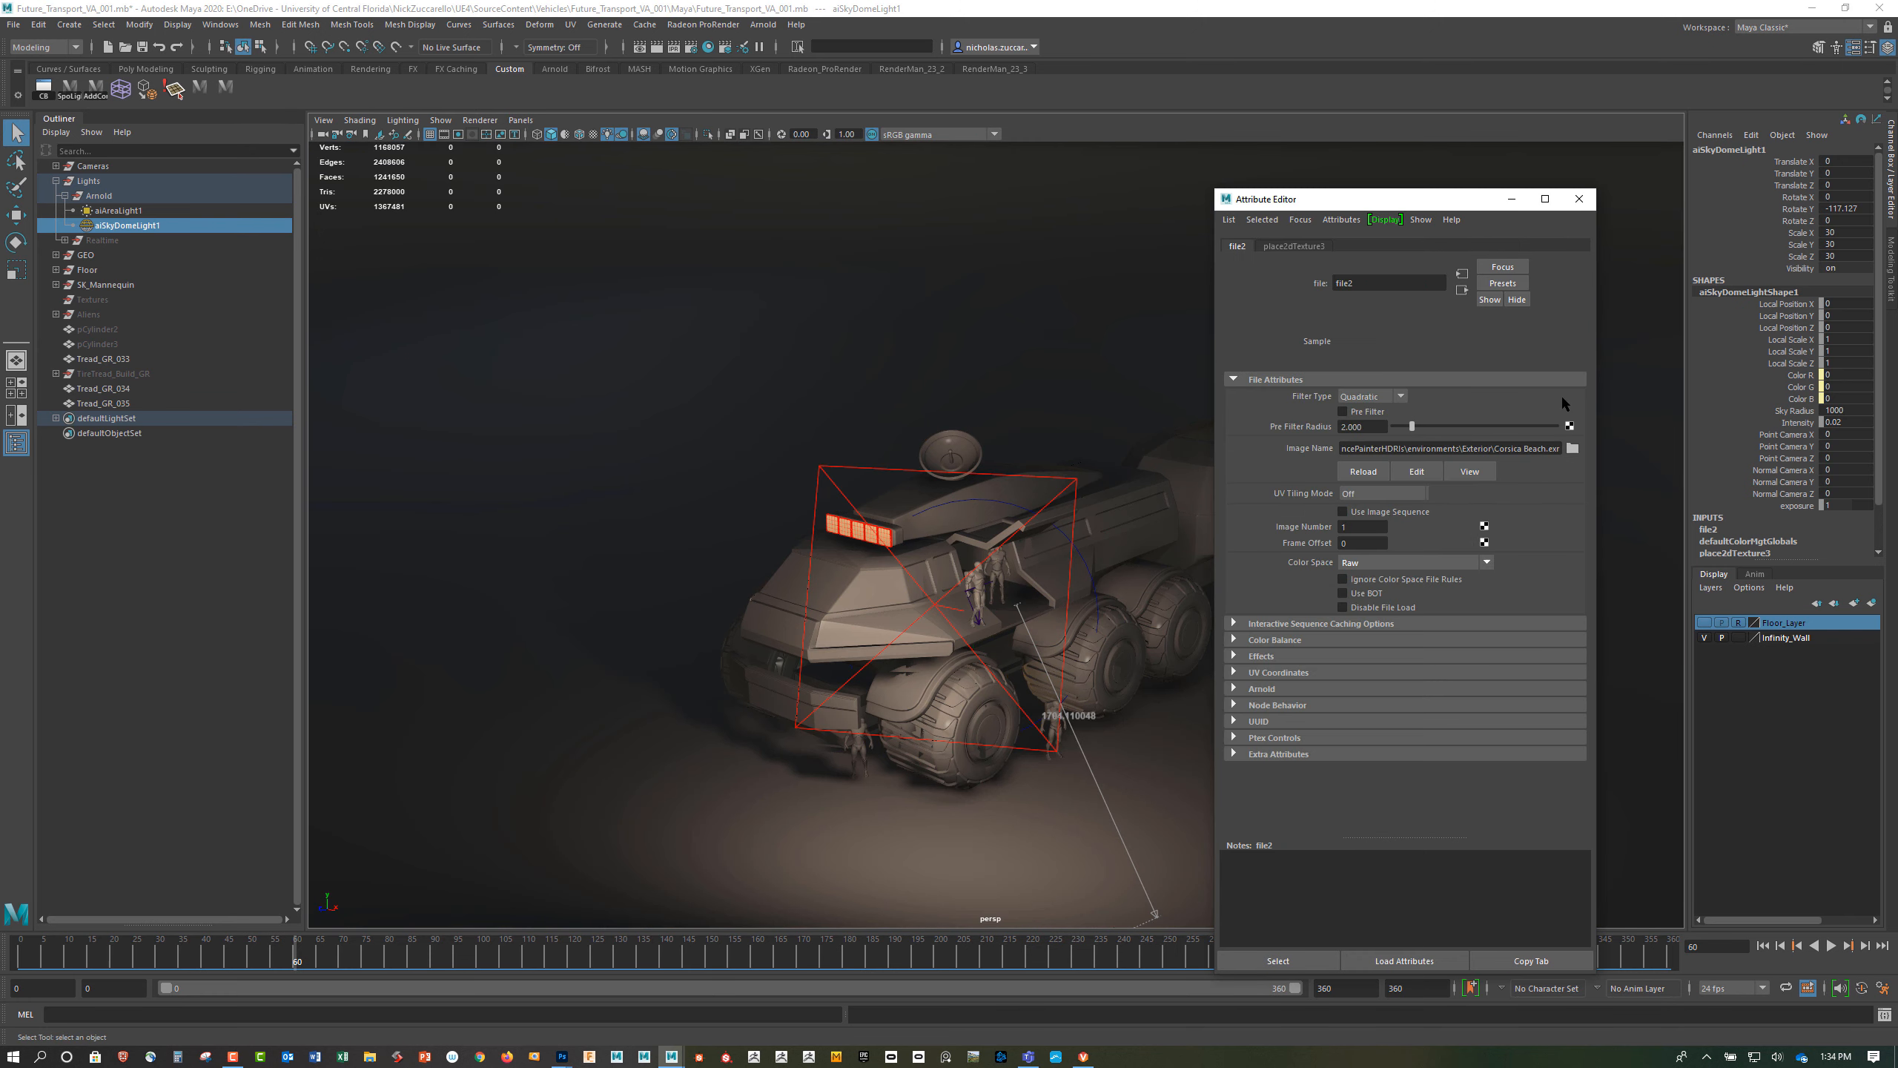
drag(1447, 446, 1564, 444)
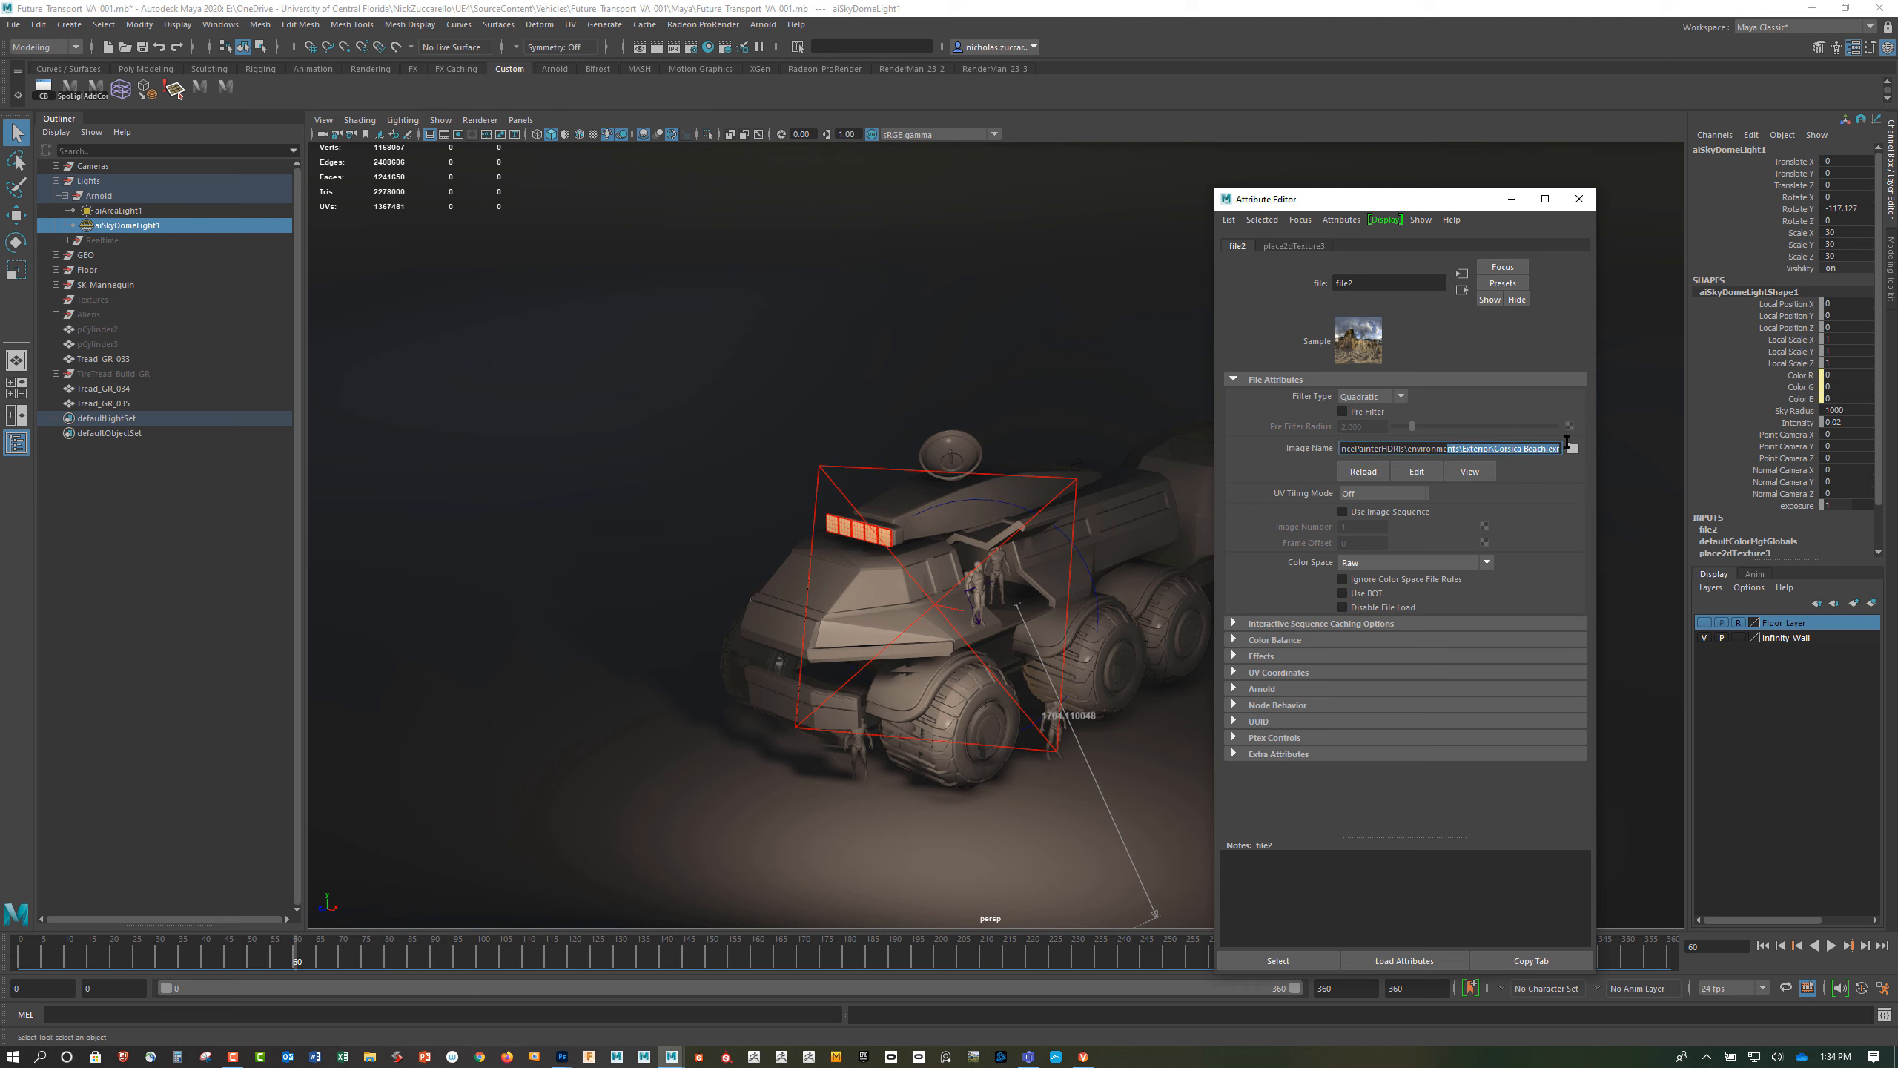
drag(1436, 446, 1603, 450)
Examine the lighting on the vehicle from several angles and close the Attribute Editor
drag(1124, 570, 980, 534)
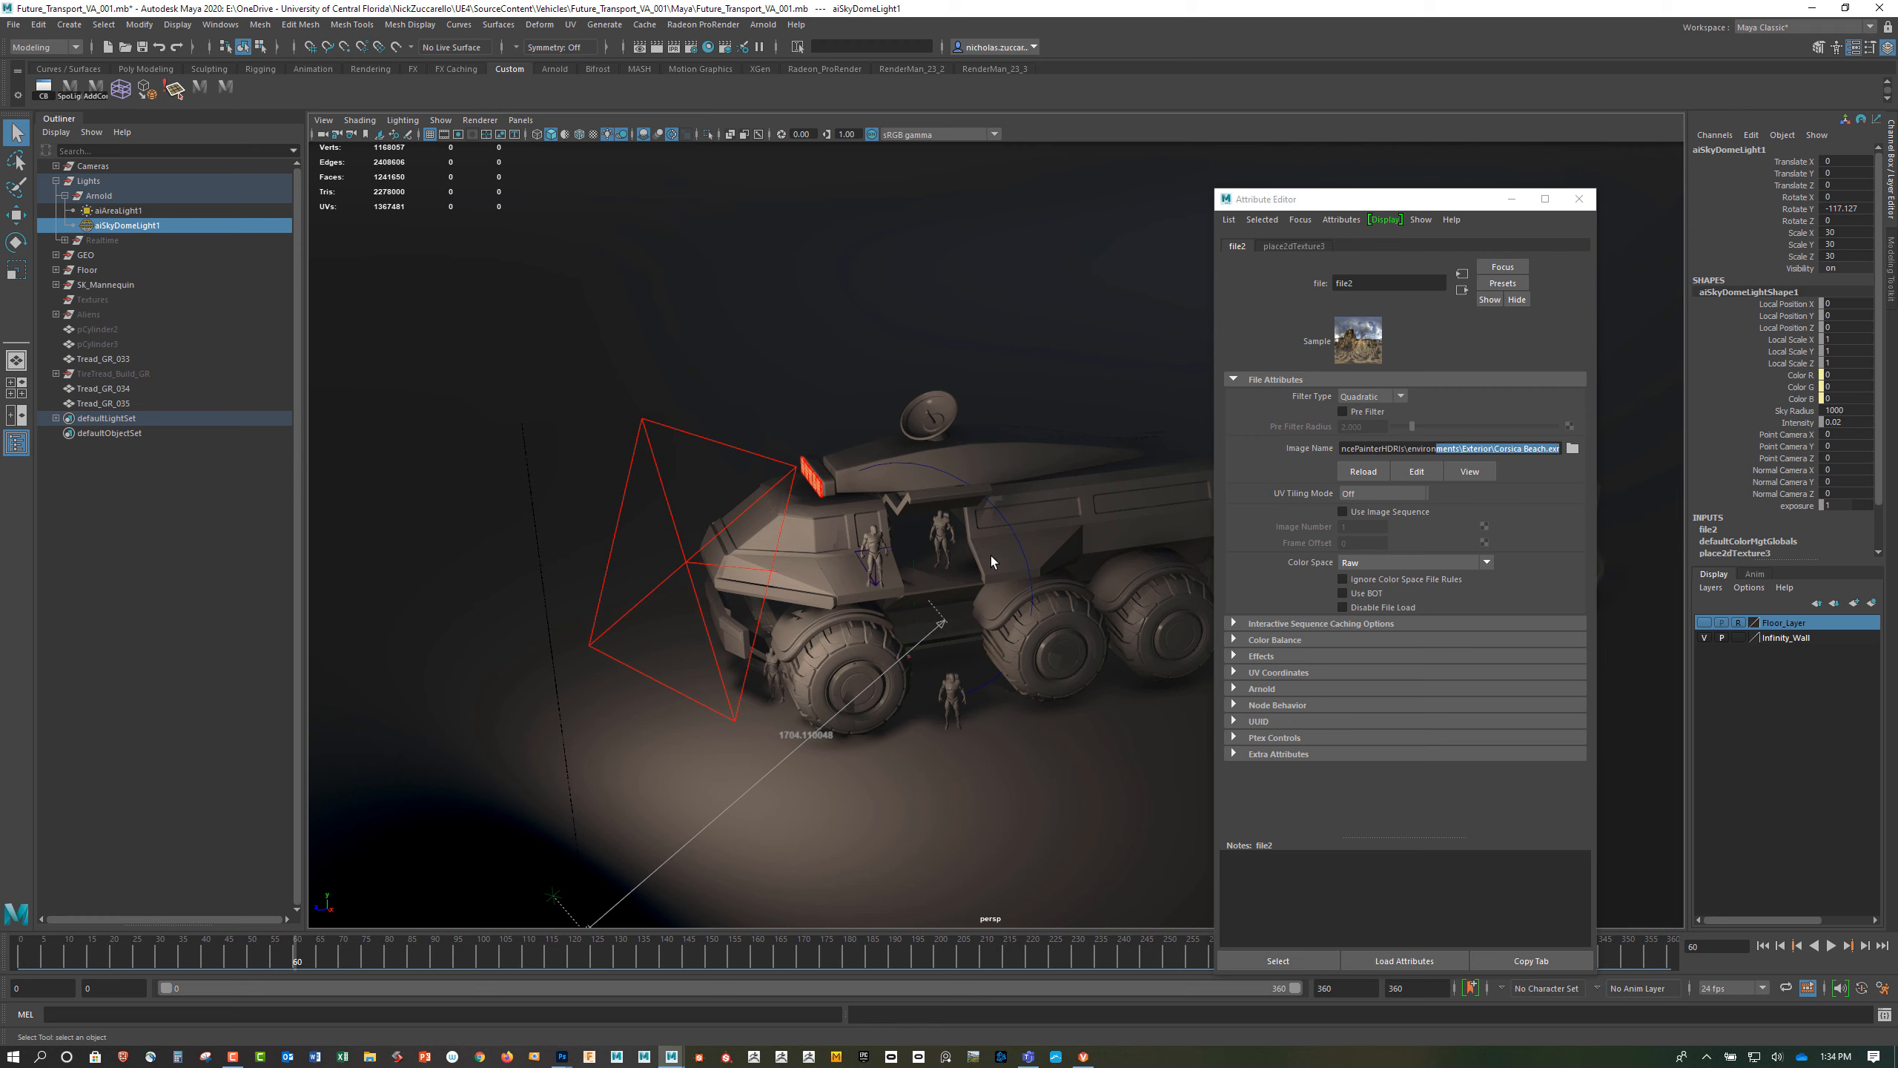
drag(992, 556, 1047, 575)
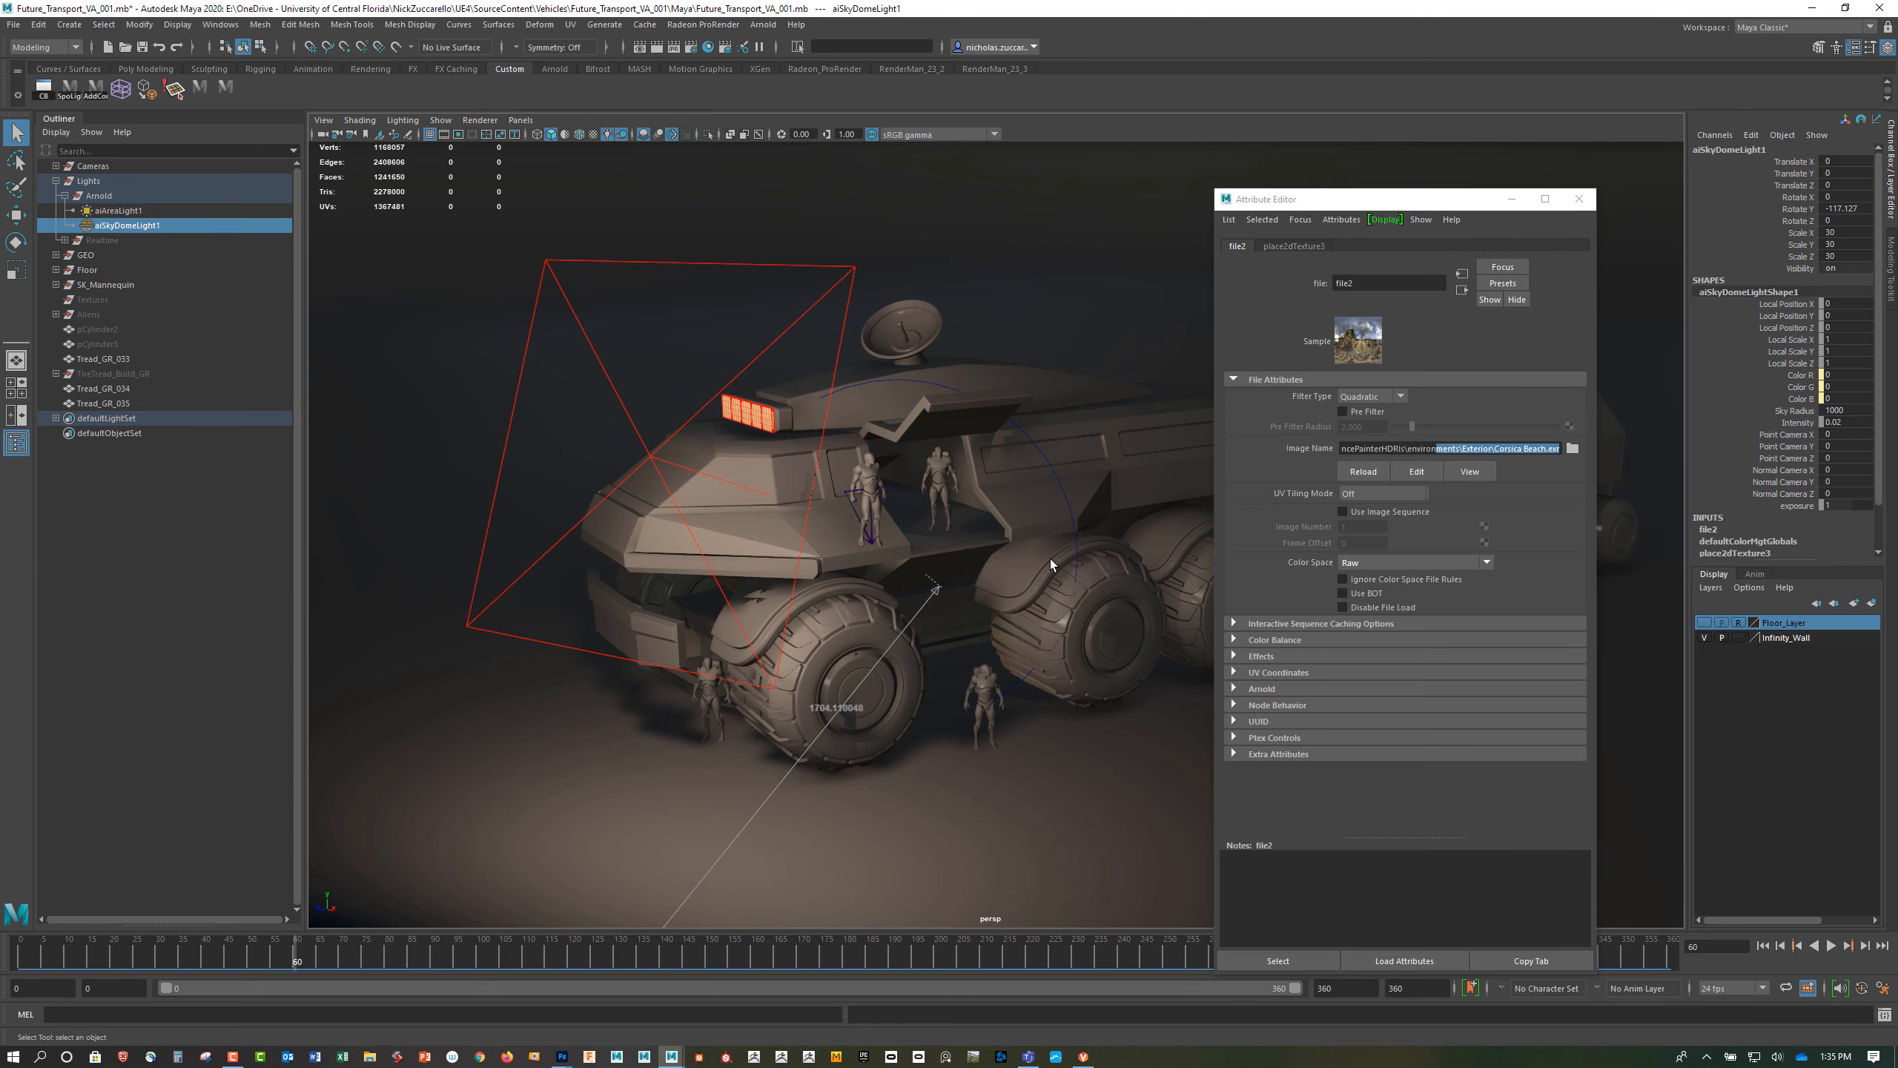
drag(1050, 557, 1143, 508)
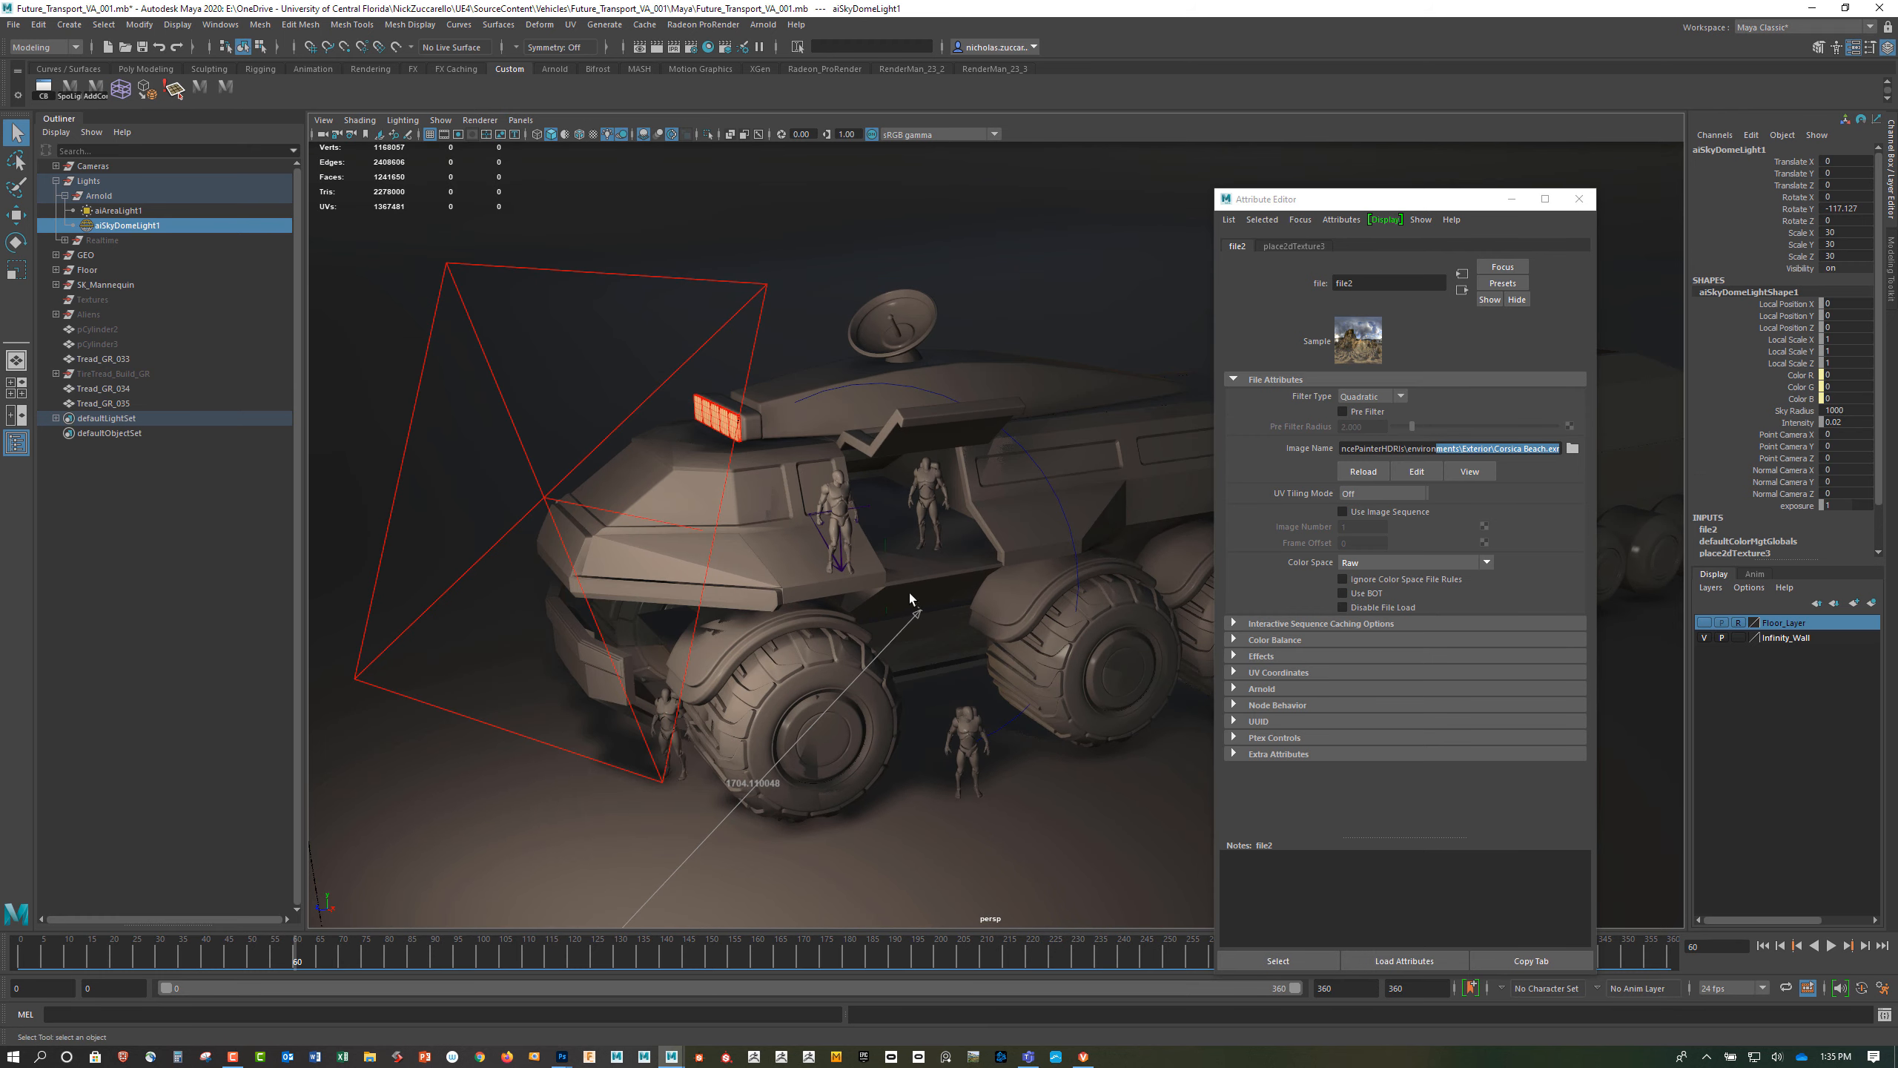
drag(909, 599, 934, 600)
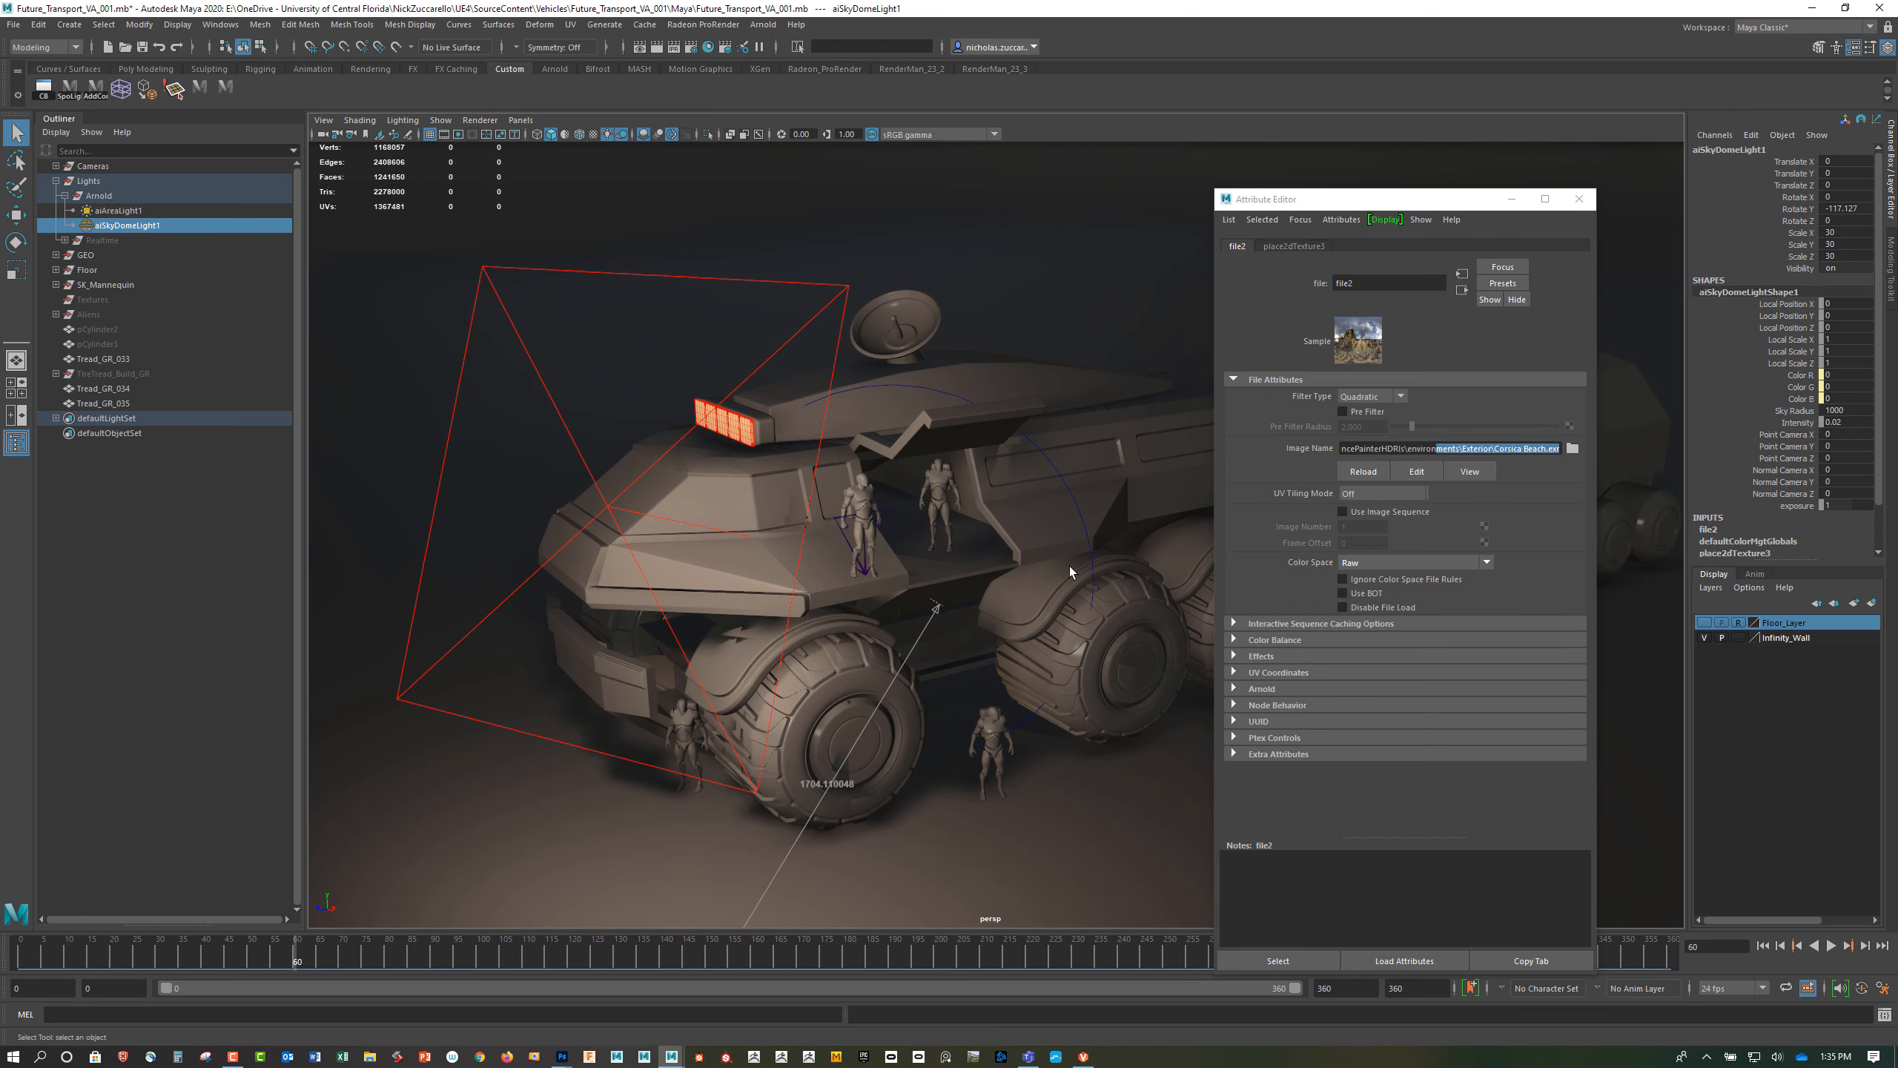
drag(1069, 566, 1030, 567)
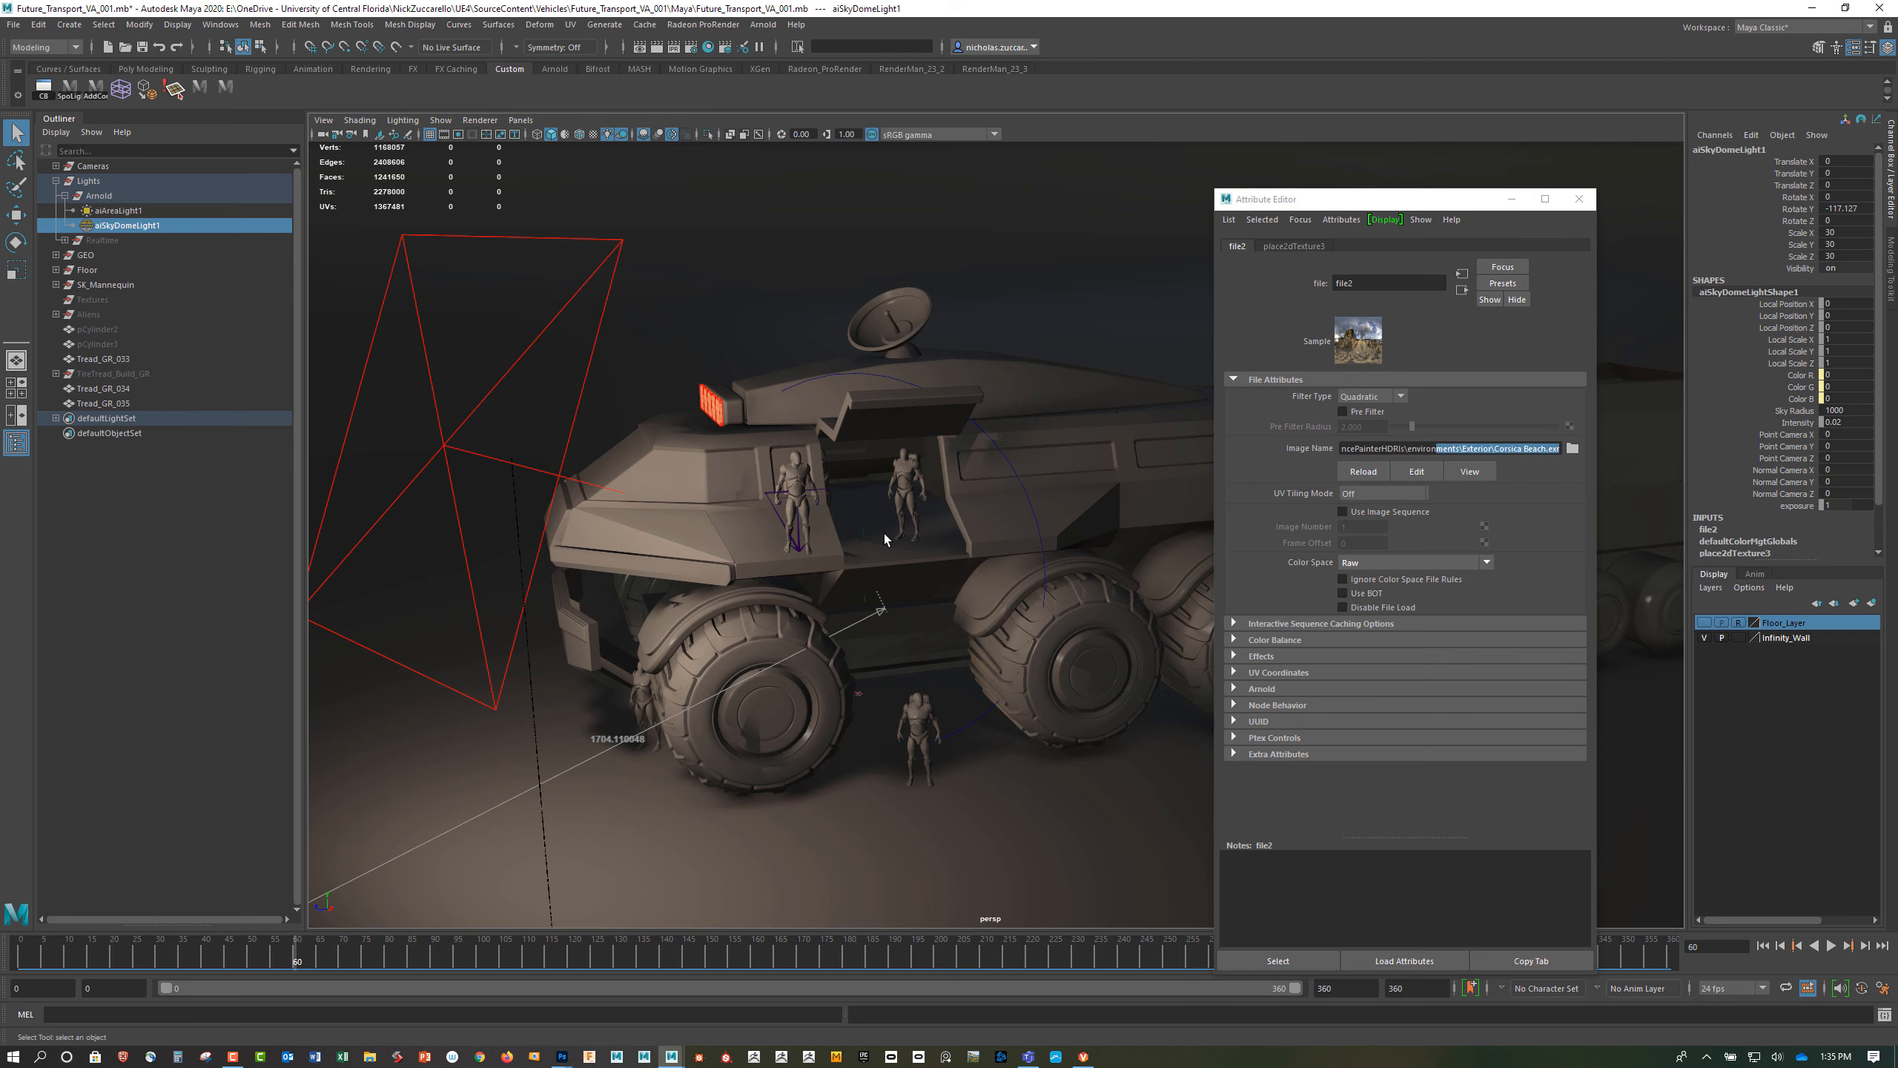
click(1579, 198)
drag(997, 445, 1172, 468)
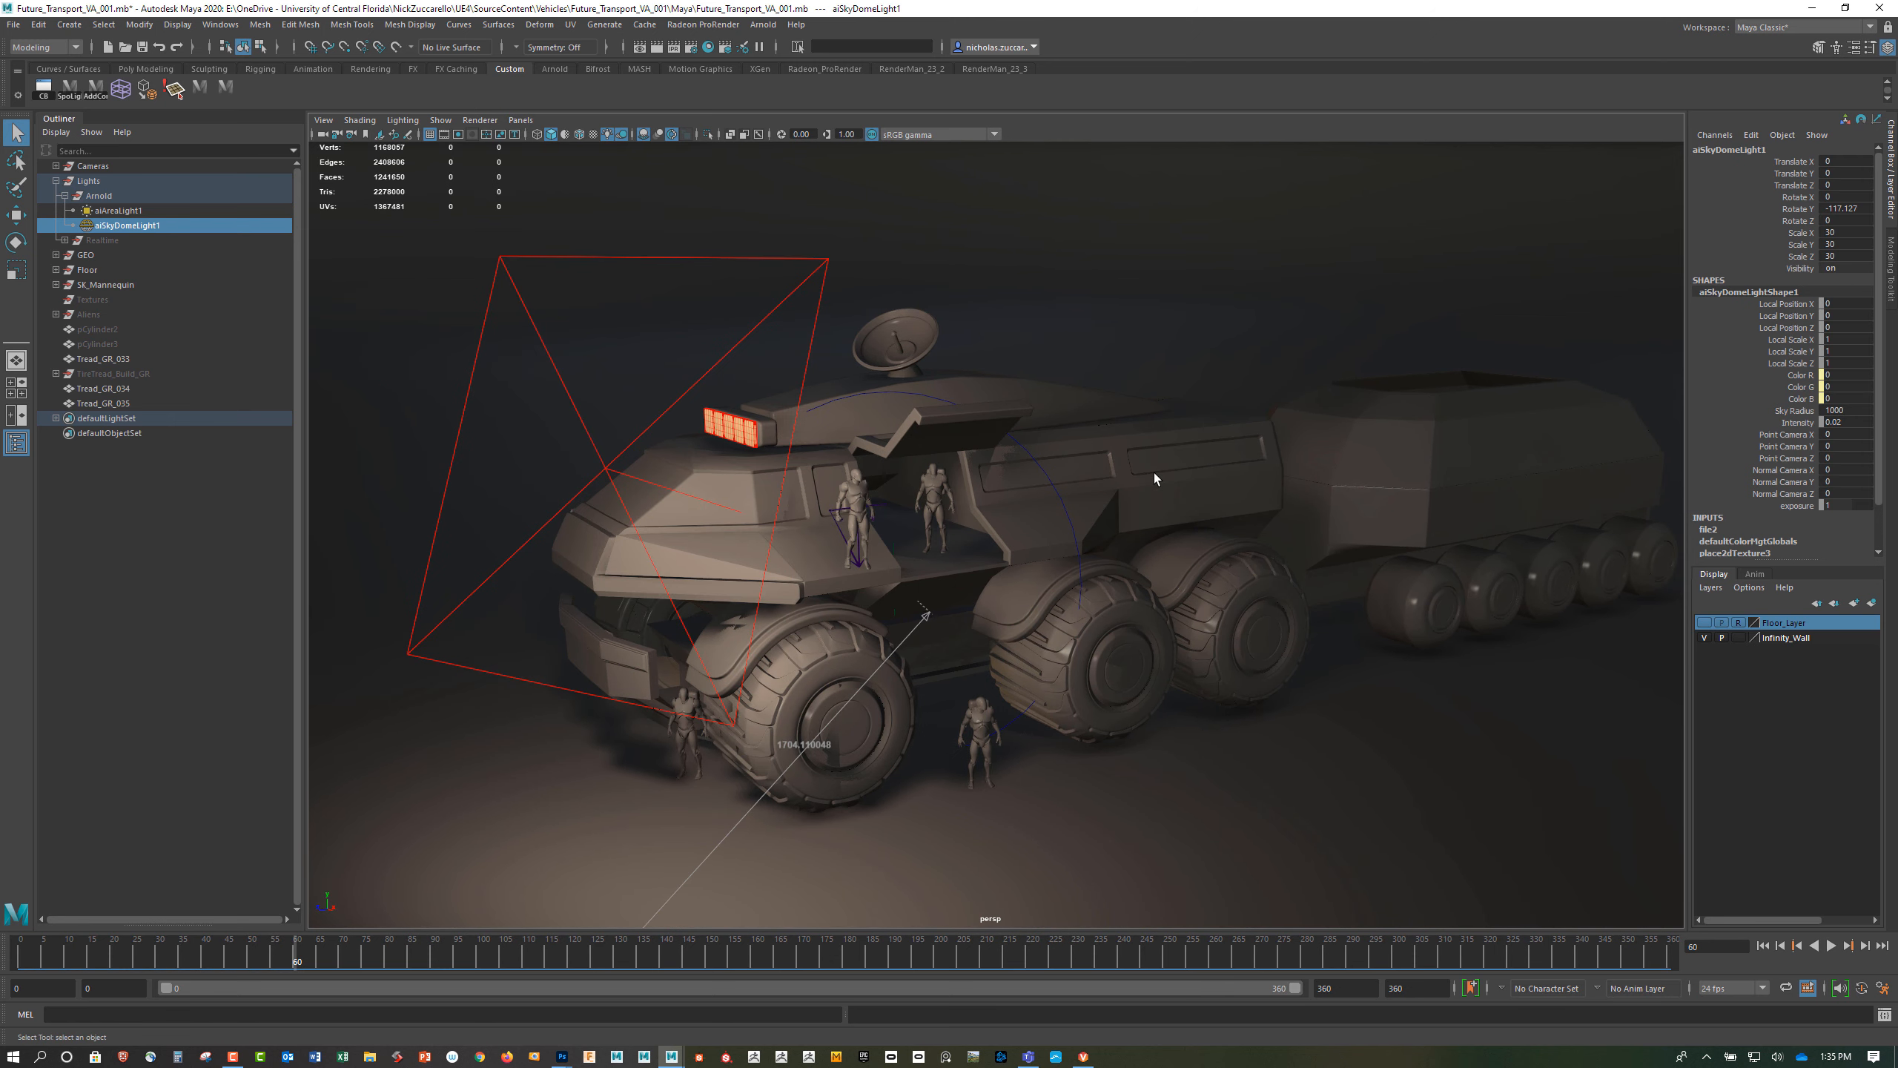
Compare the viewport's shaded and textured display modes, returning to the display that uses all lights
key(7)
key(5)
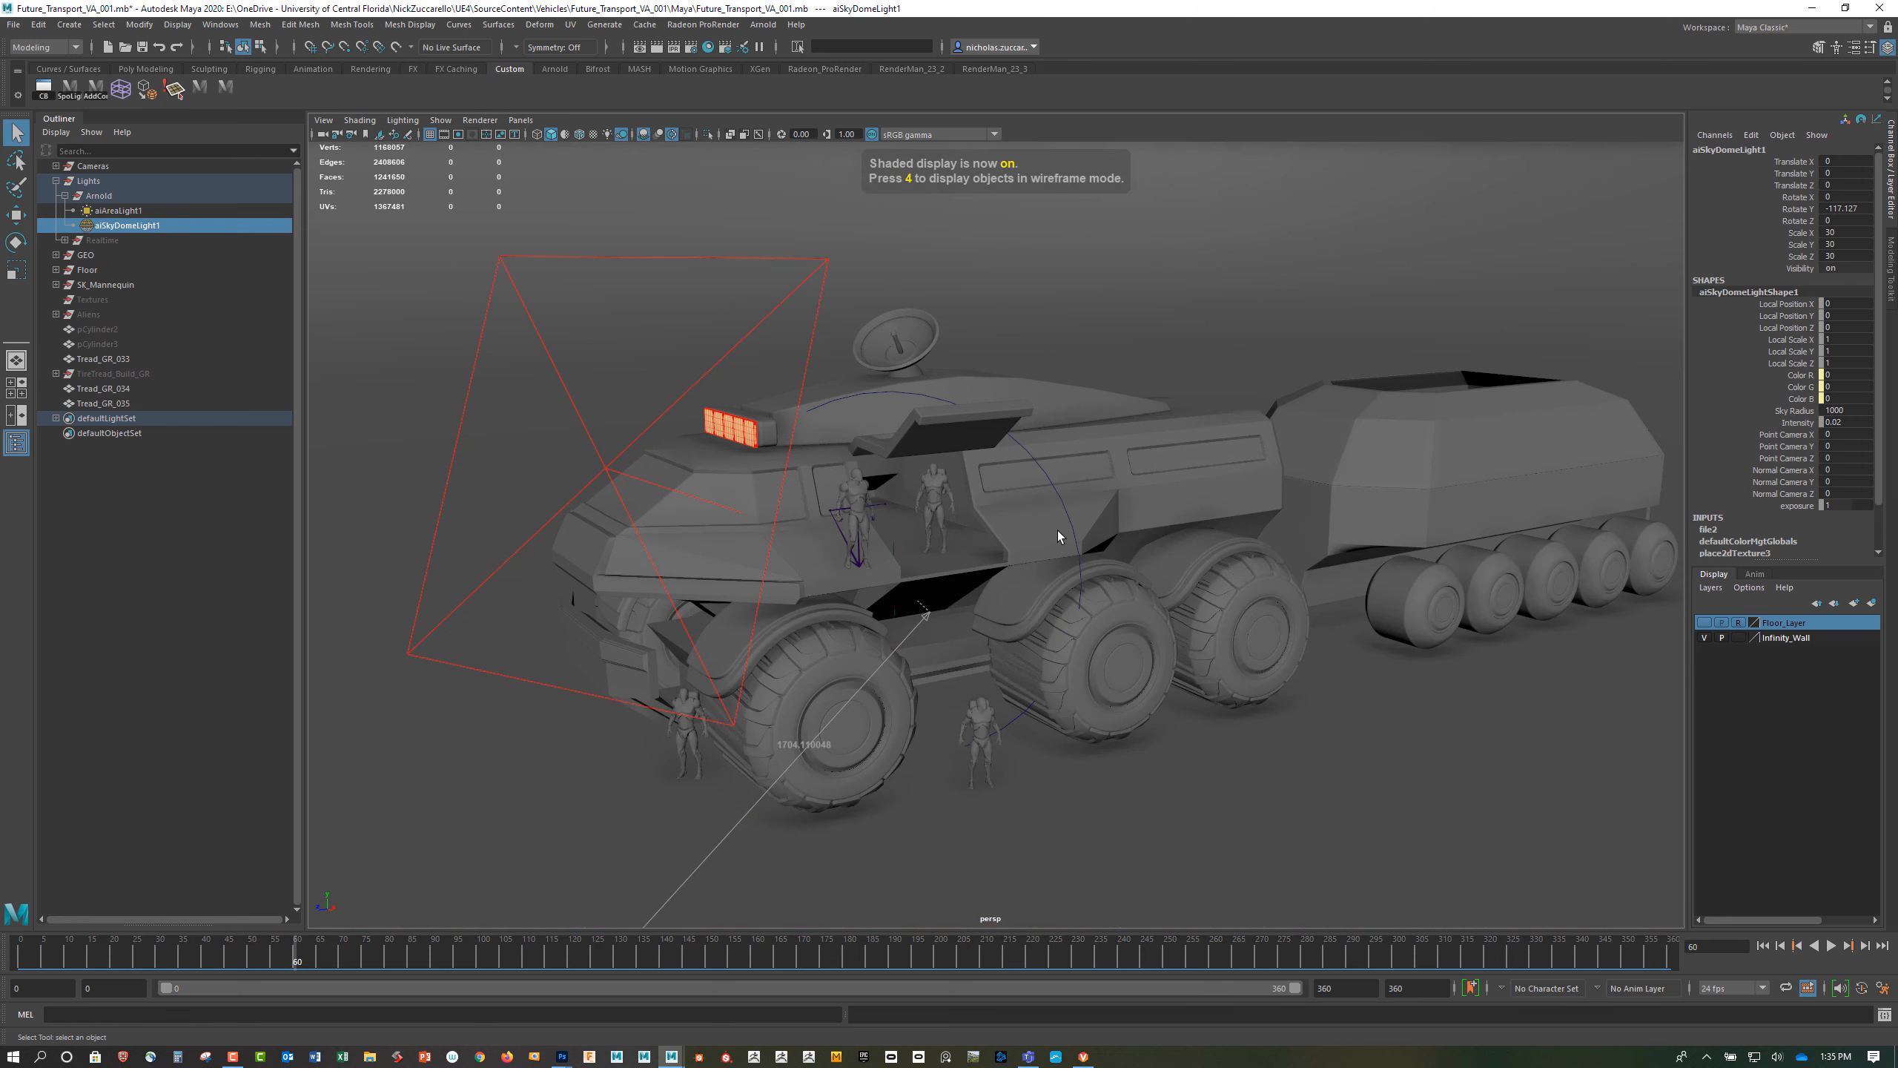
key(6)
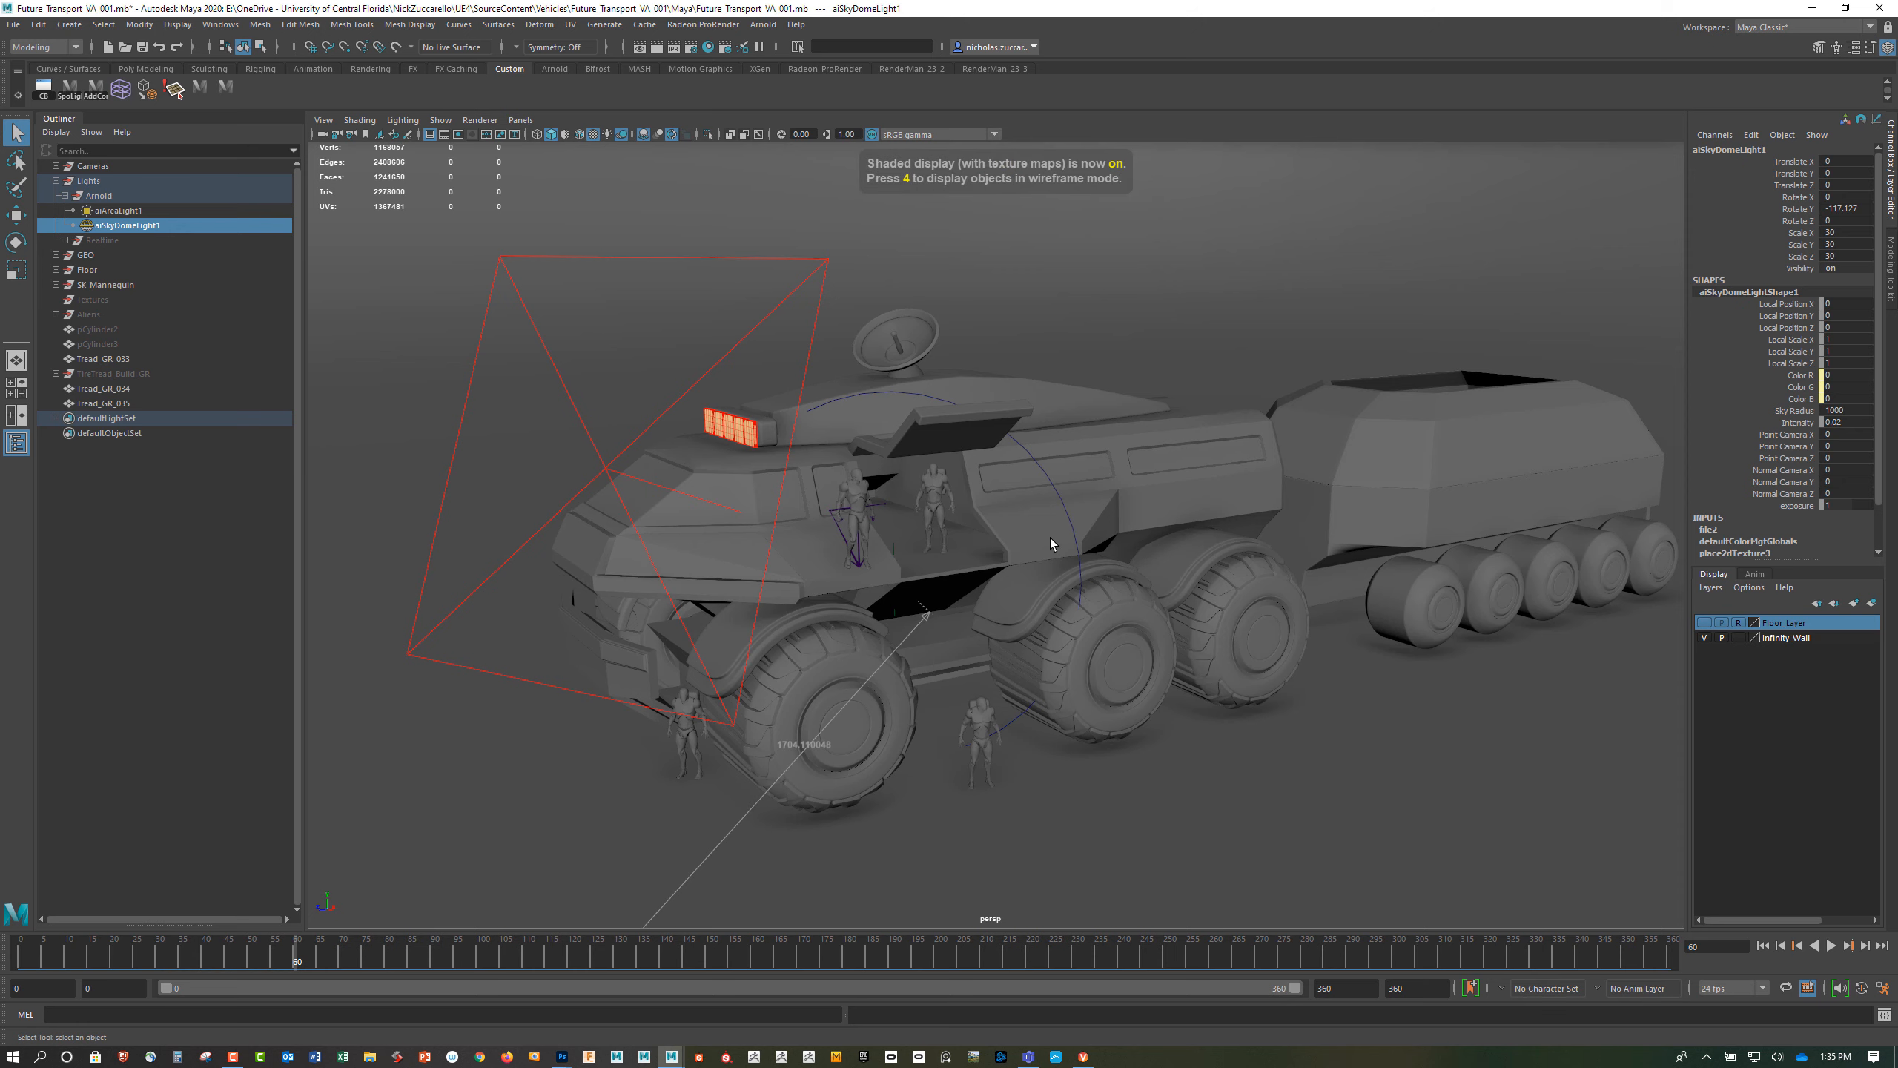
key(7)
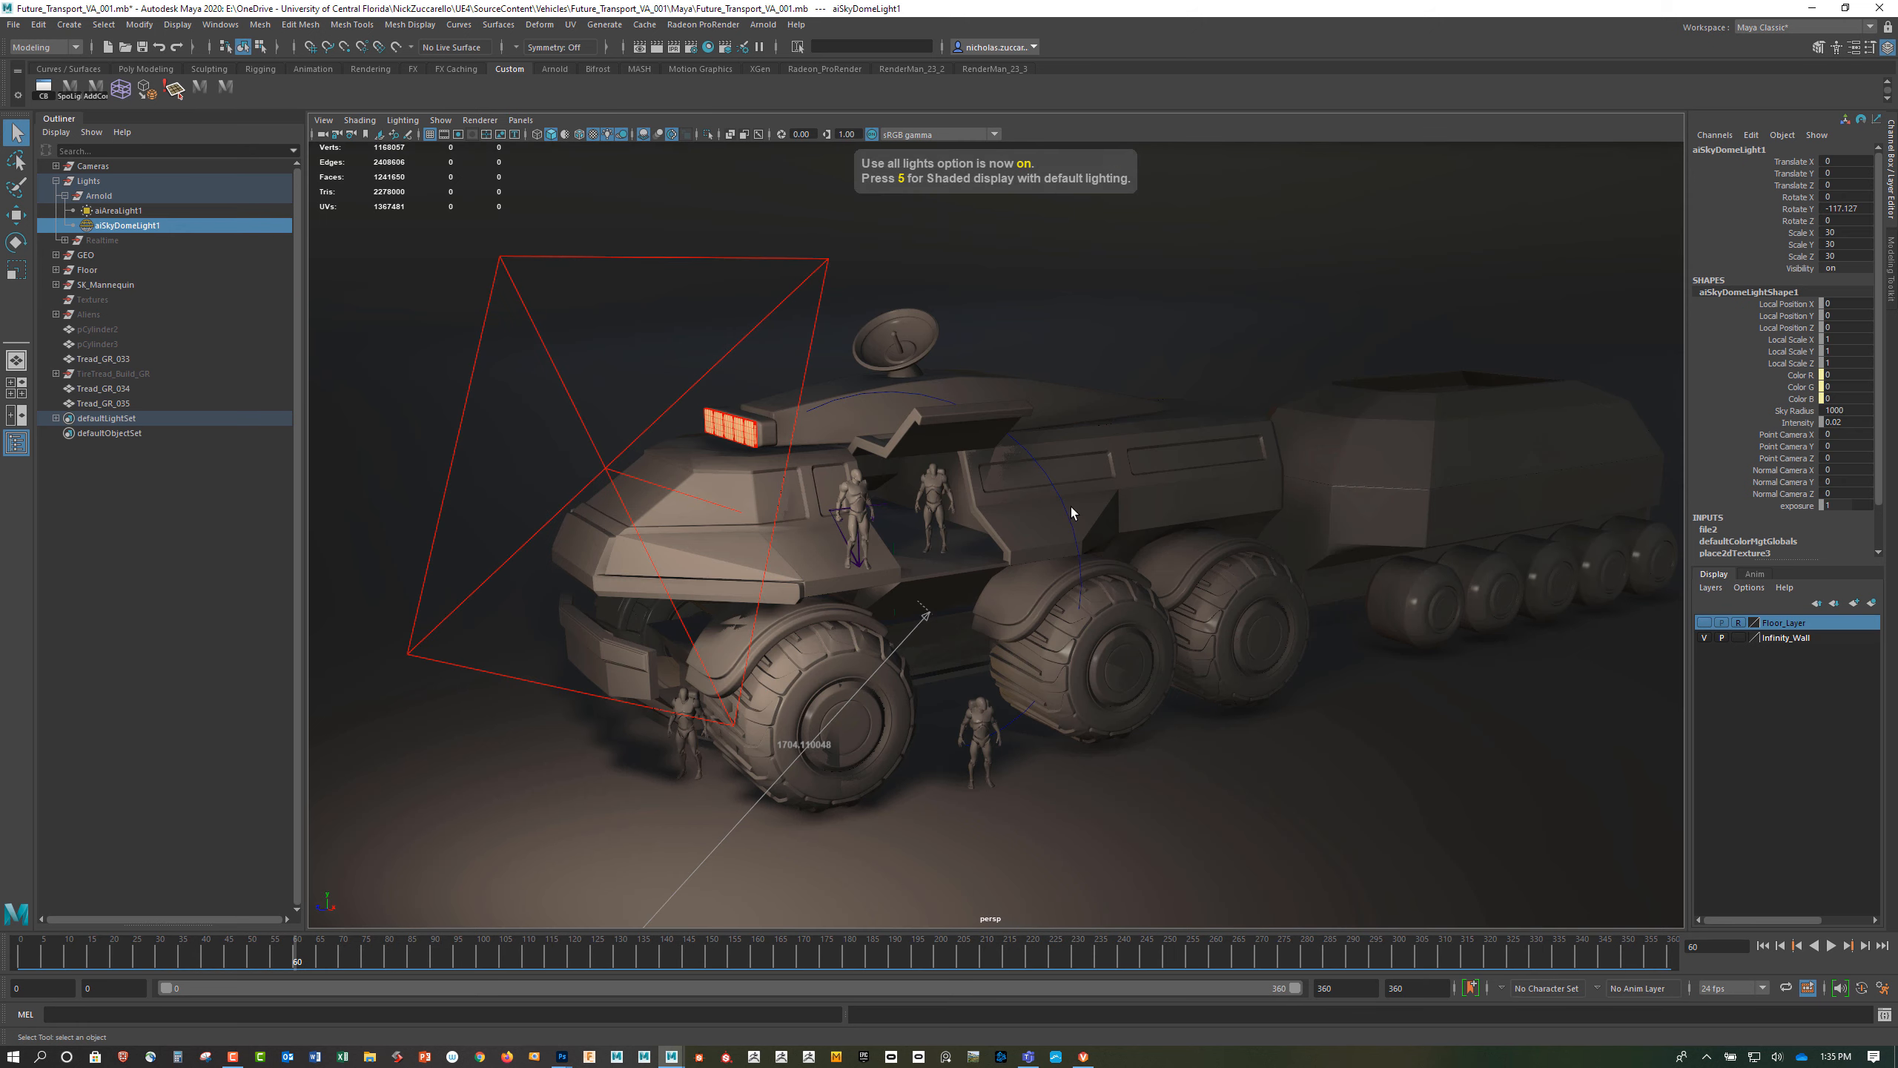
Switch the viewport to the perspRender_V001 camera
click(520, 119)
mouse_move(553, 135)
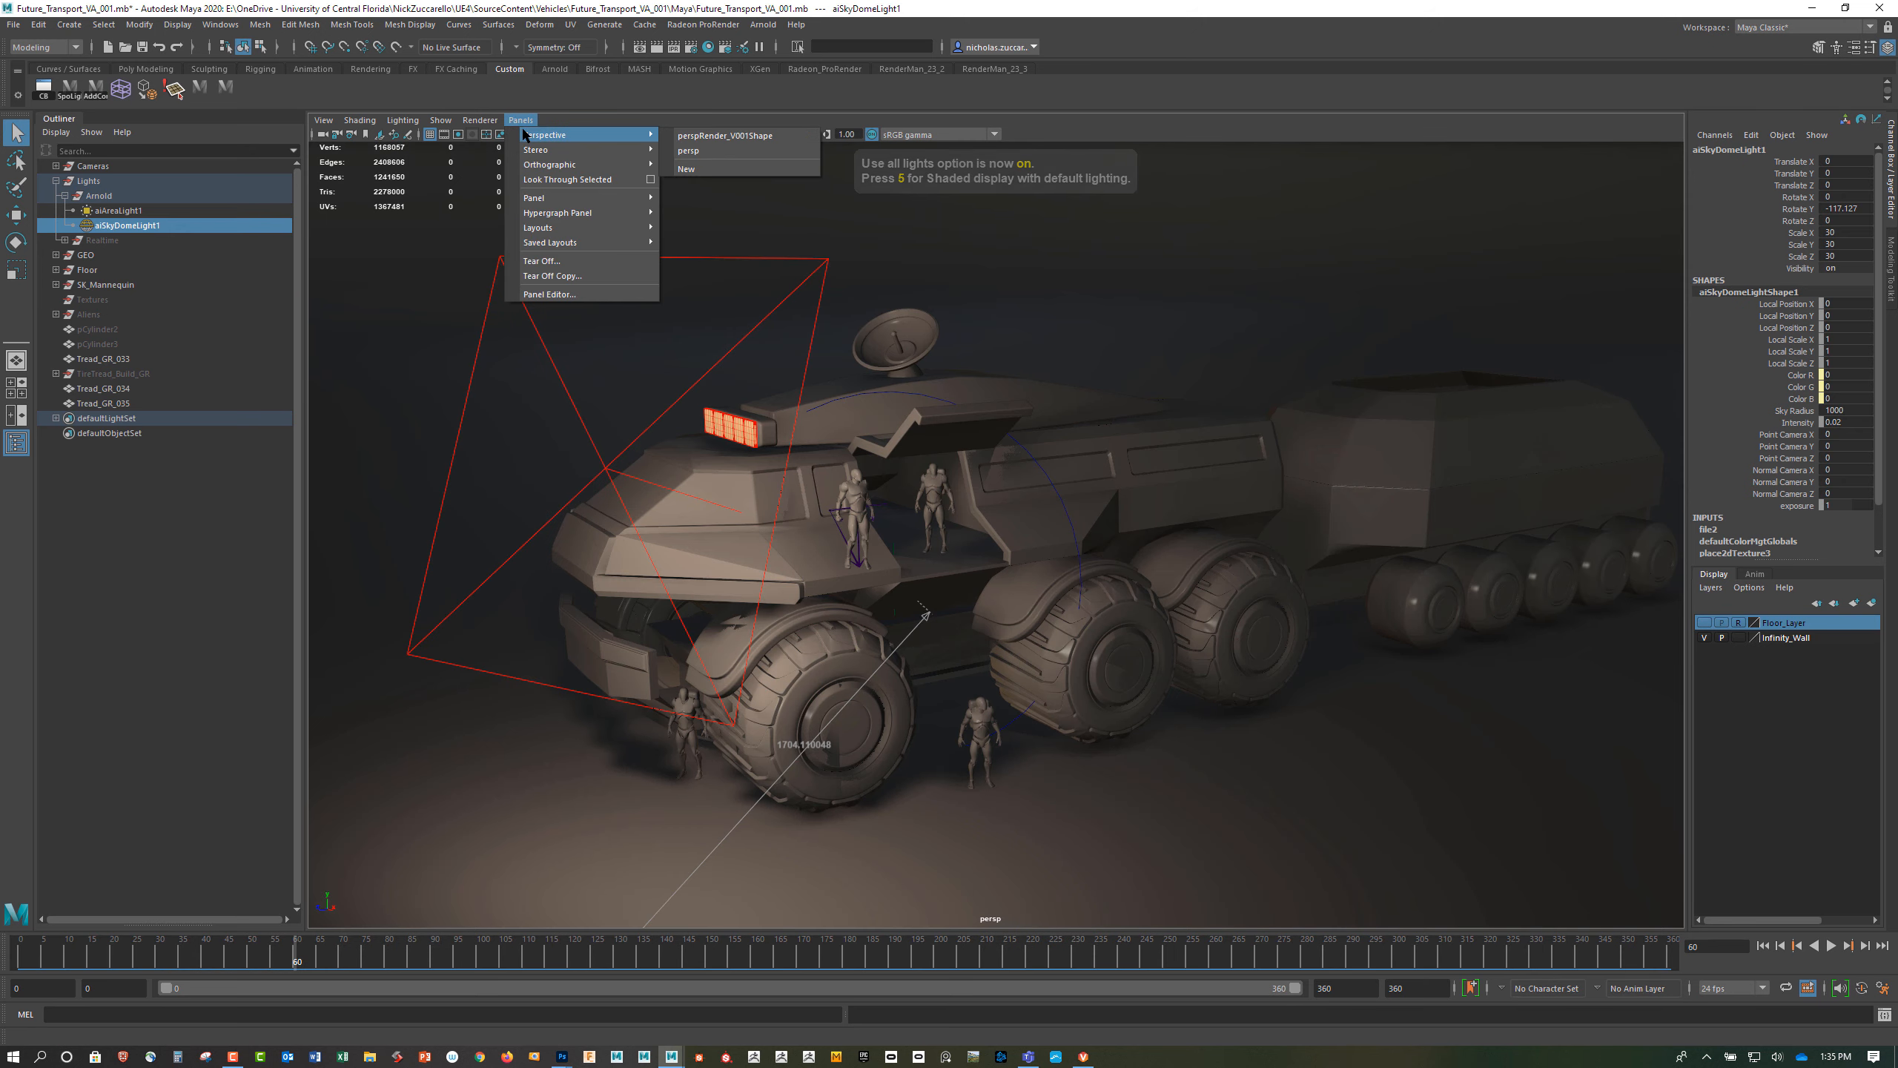
click(729, 137)
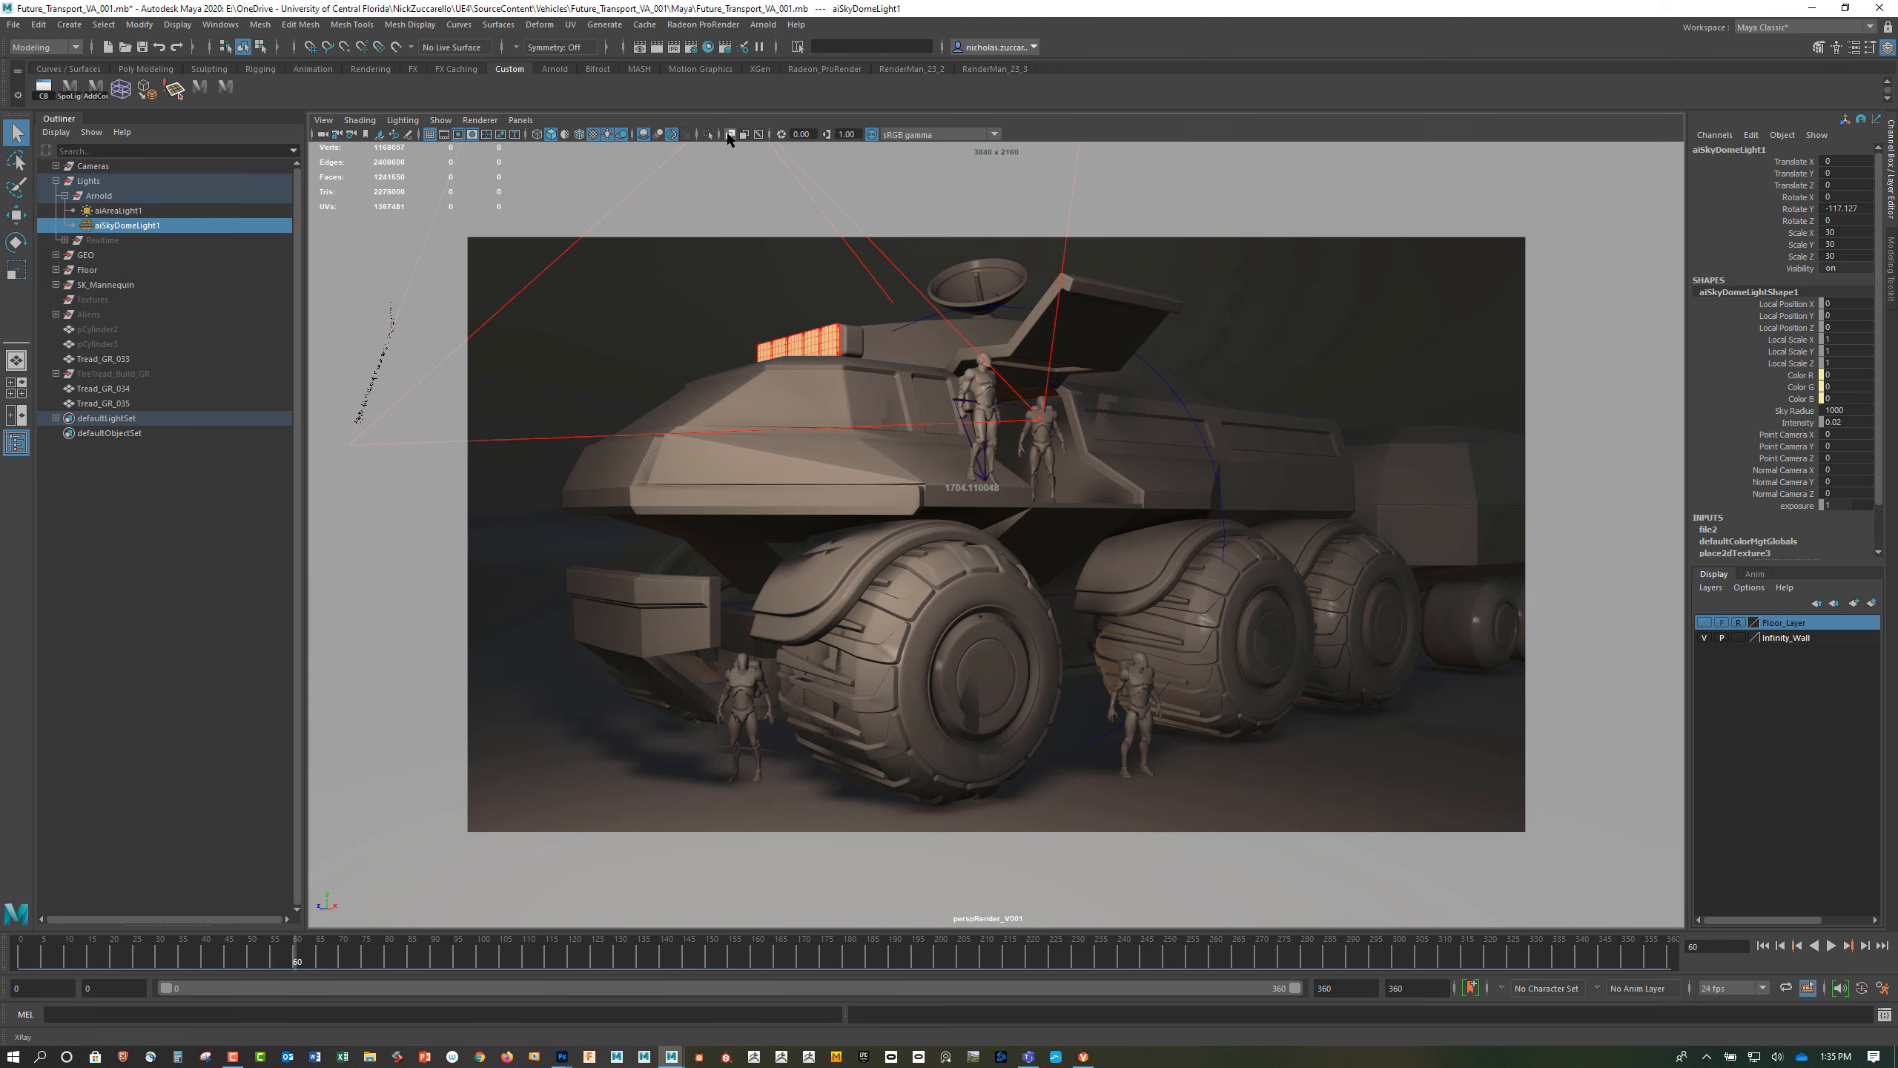
Expand the Cameras group in the Outliner and look through the persp camera to view the vehicle
click(56, 166)
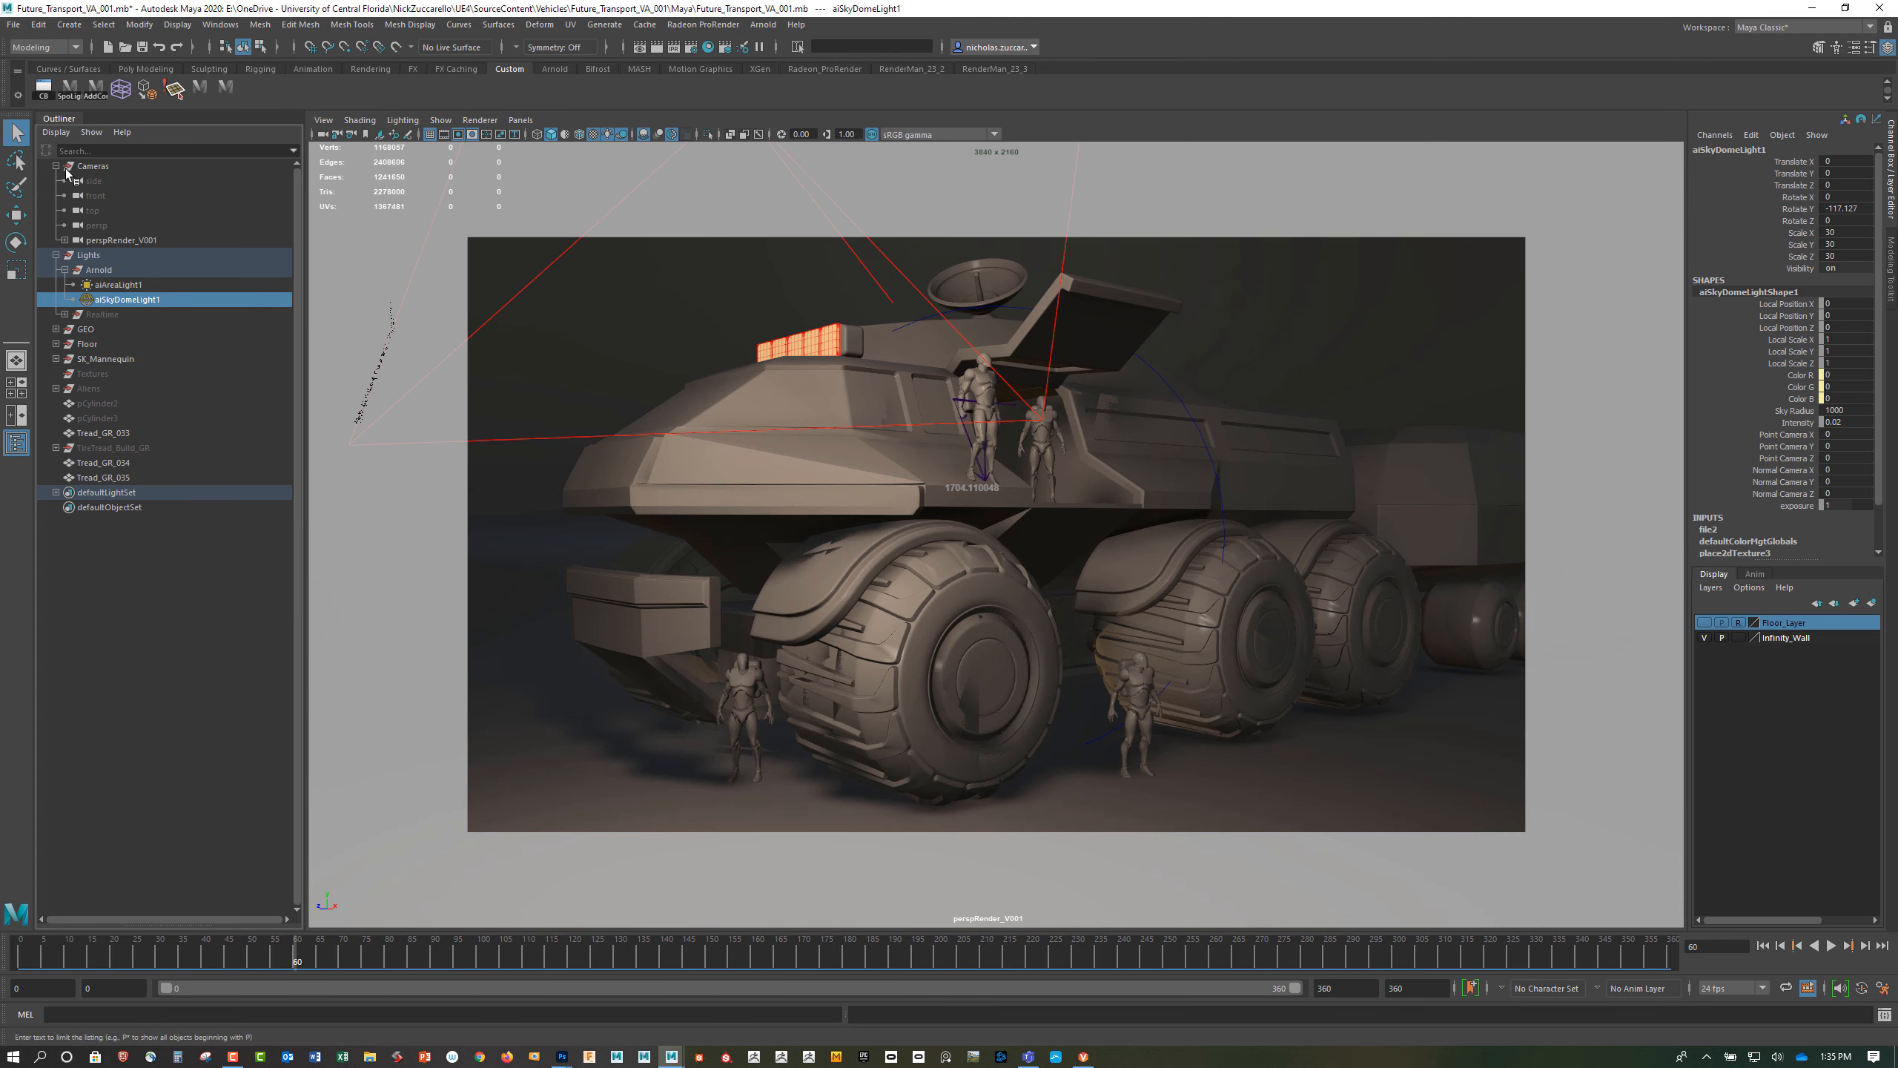
click(105, 223)
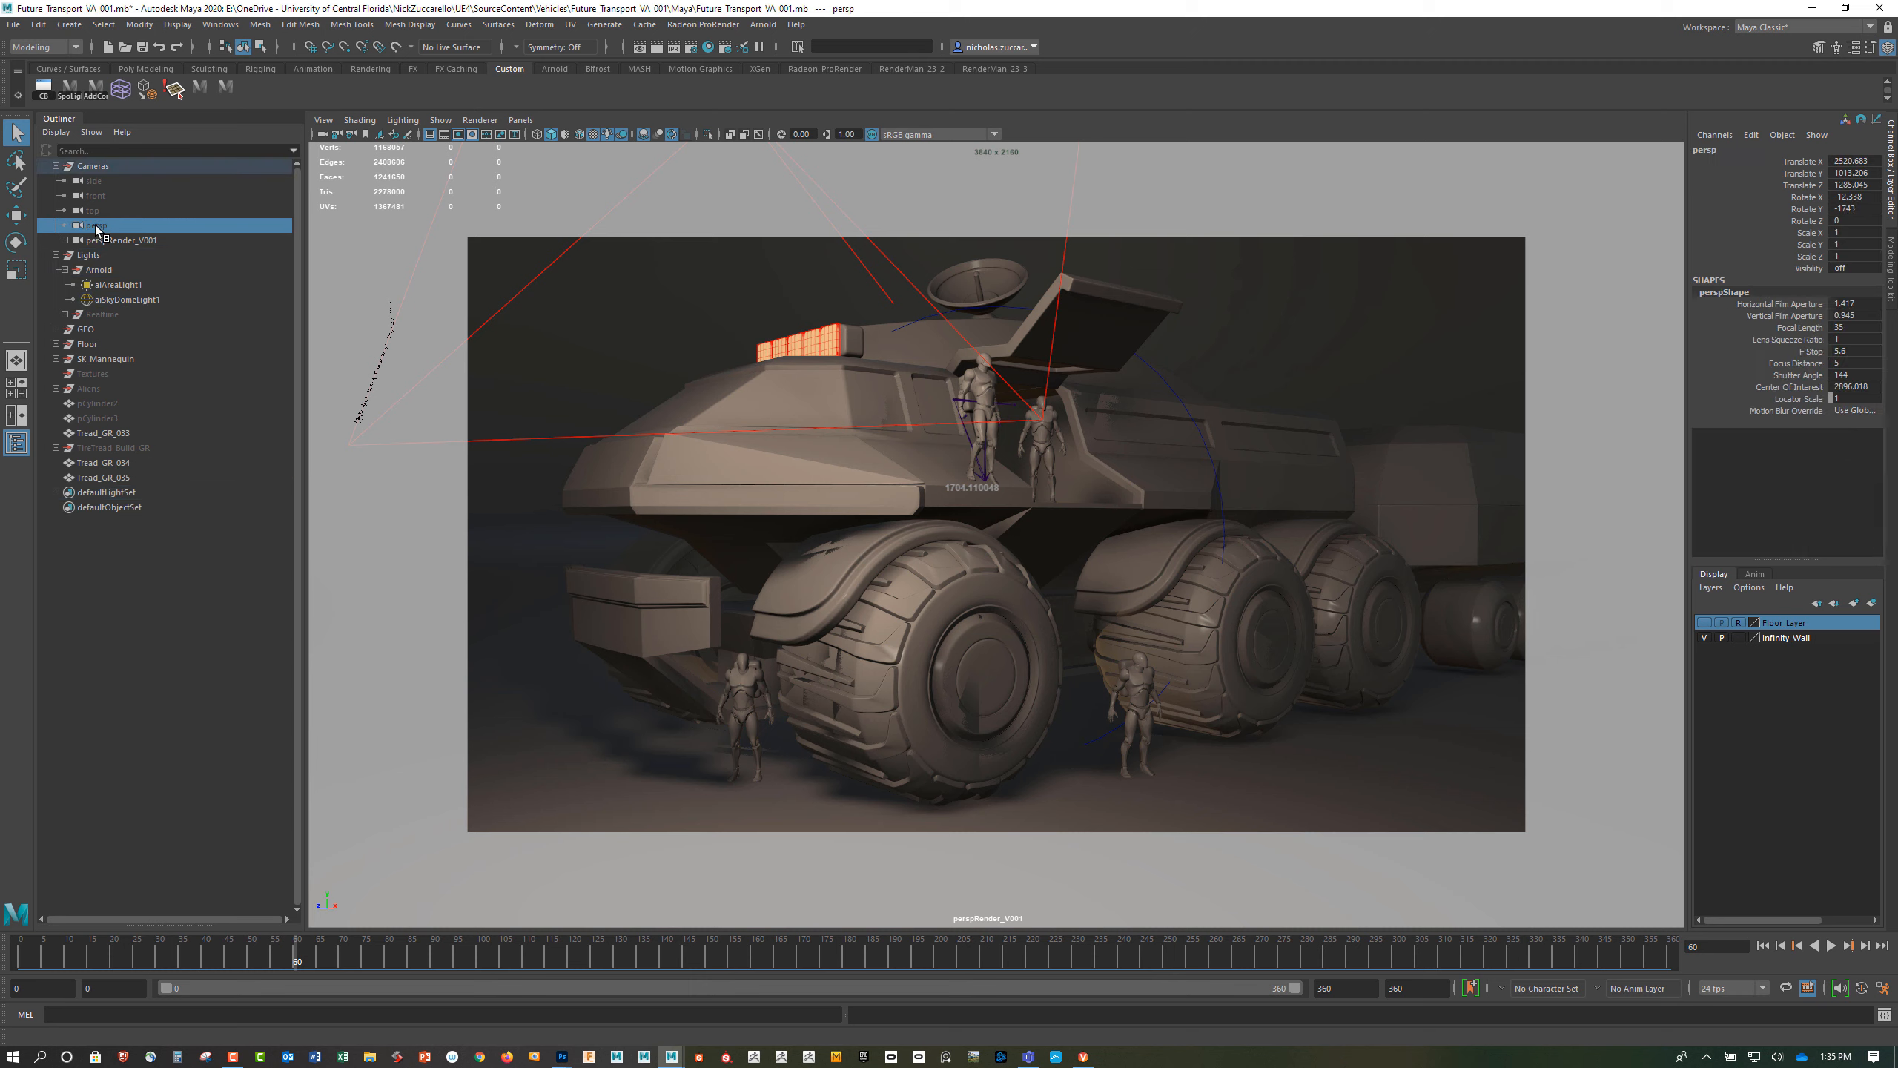
drag(109, 229, 563, 267)
drag(640, 369, 678, 371)
Select perspRender_V001 in the Cameras group and look through it in the viewport
click(138, 243)
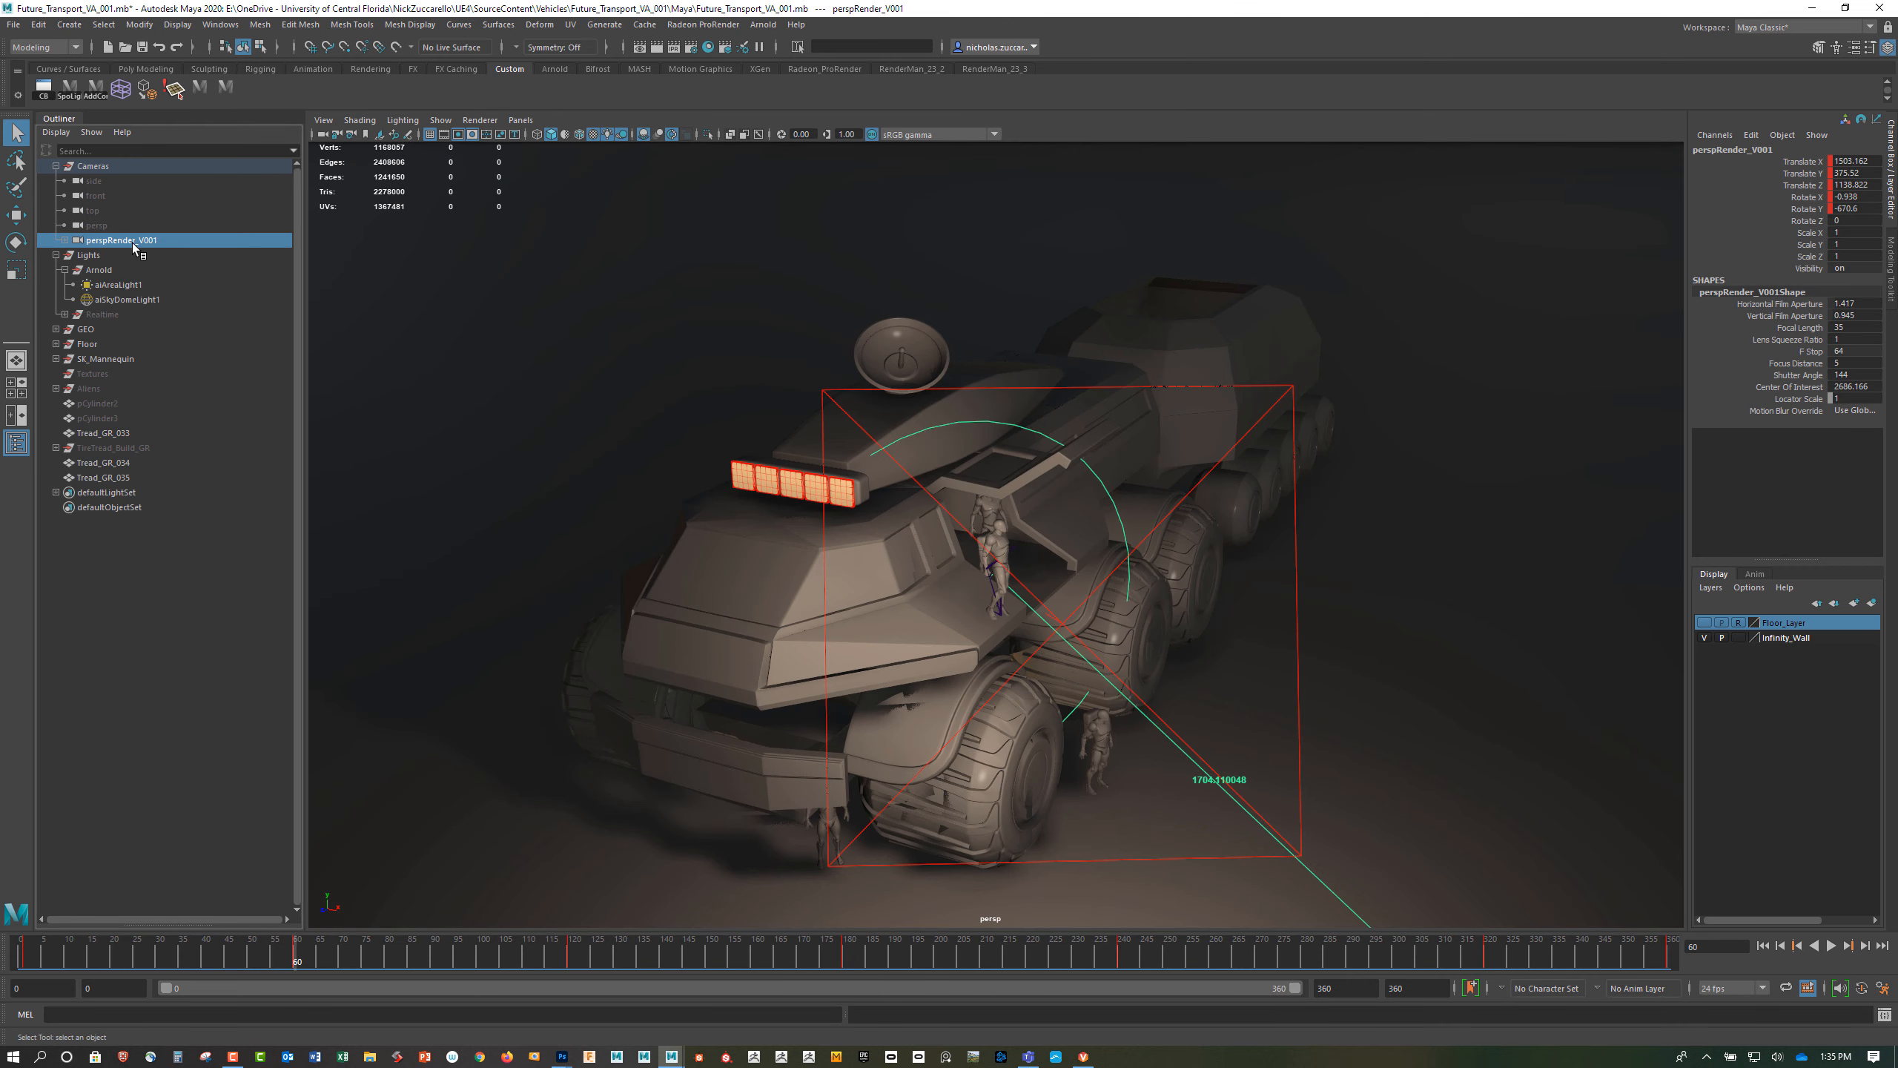
drag(125, 247, 516, 314)
click(65, 241)
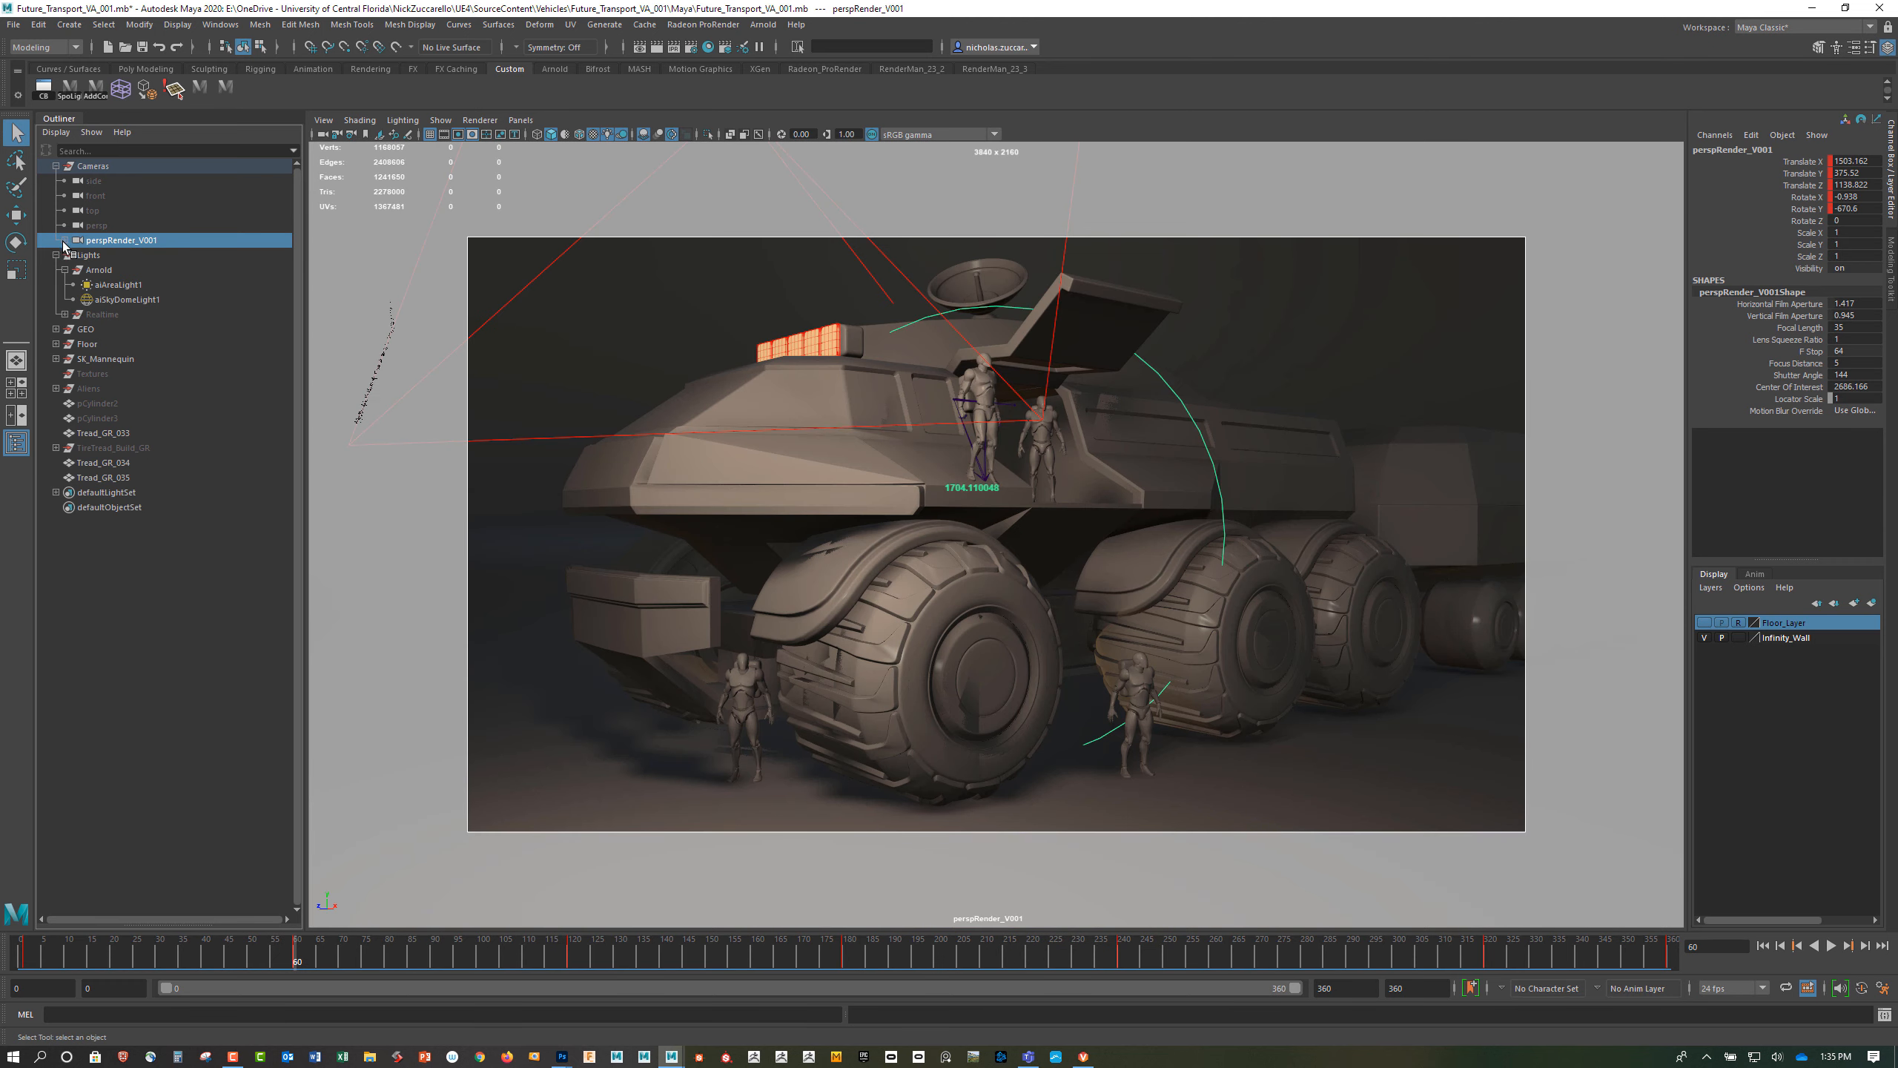
click(65, 241)
Scrub to frame 0, move the perspRender_V001 camera off its keyed position, and scrub again to reset it
drag(243, 953, 2, 928)
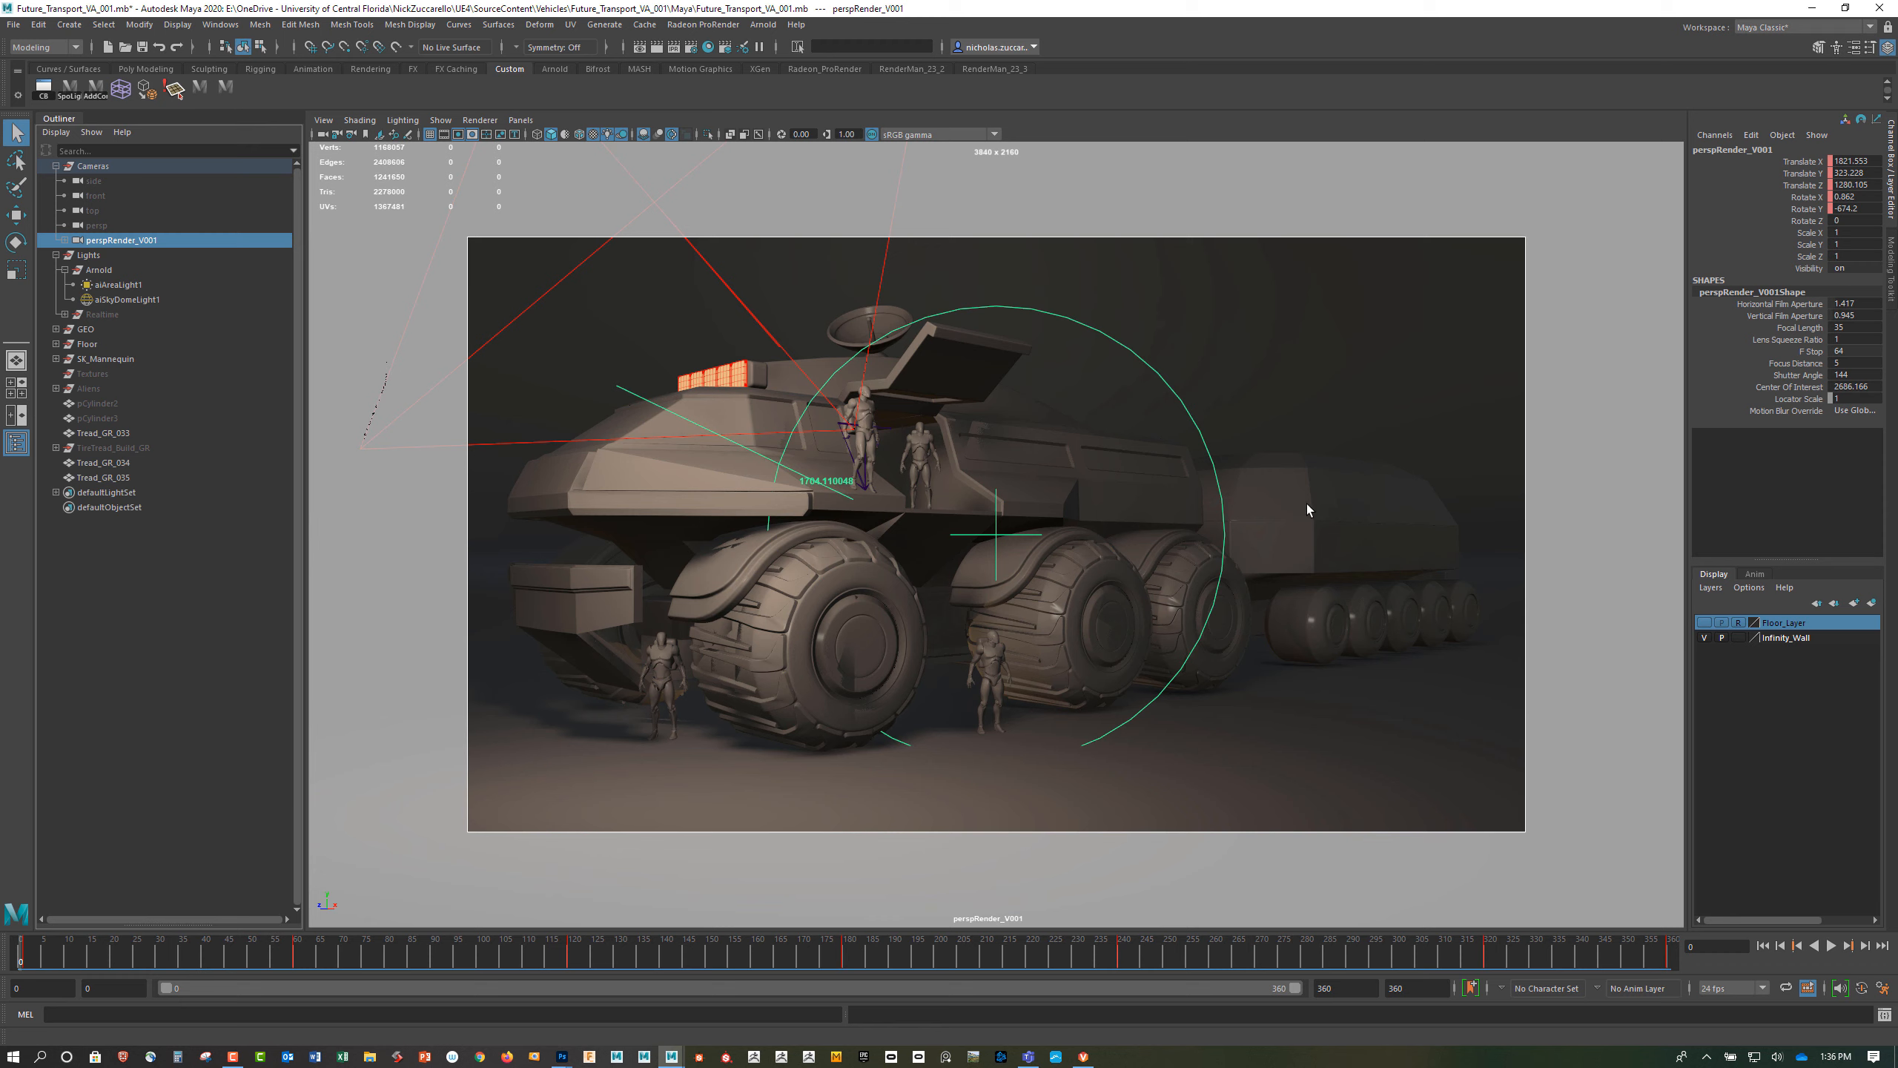
mouse_move(1096, 490)
alt+mouse_down()
mouse_move(1147, 523)
mouse_move(1110, 521)
alt+mouse_up()
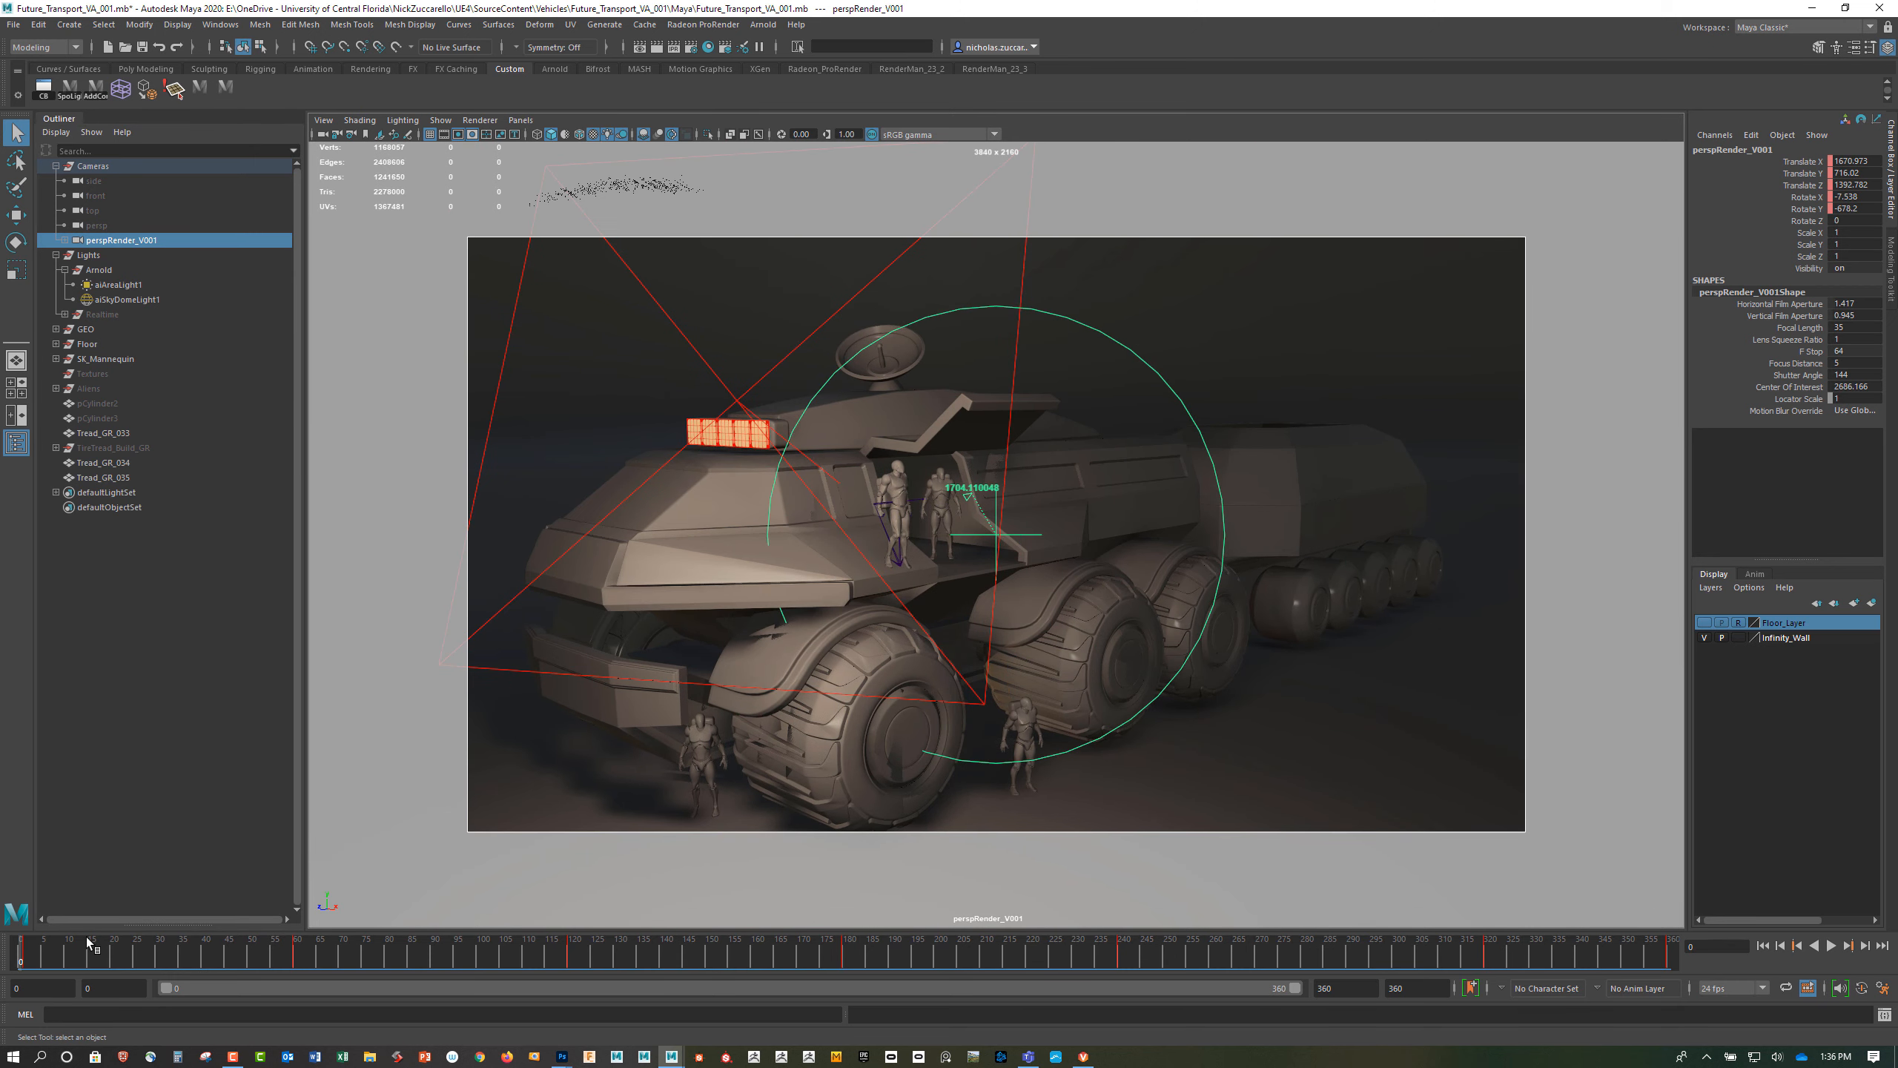
drag(86, 944, 21, 950)
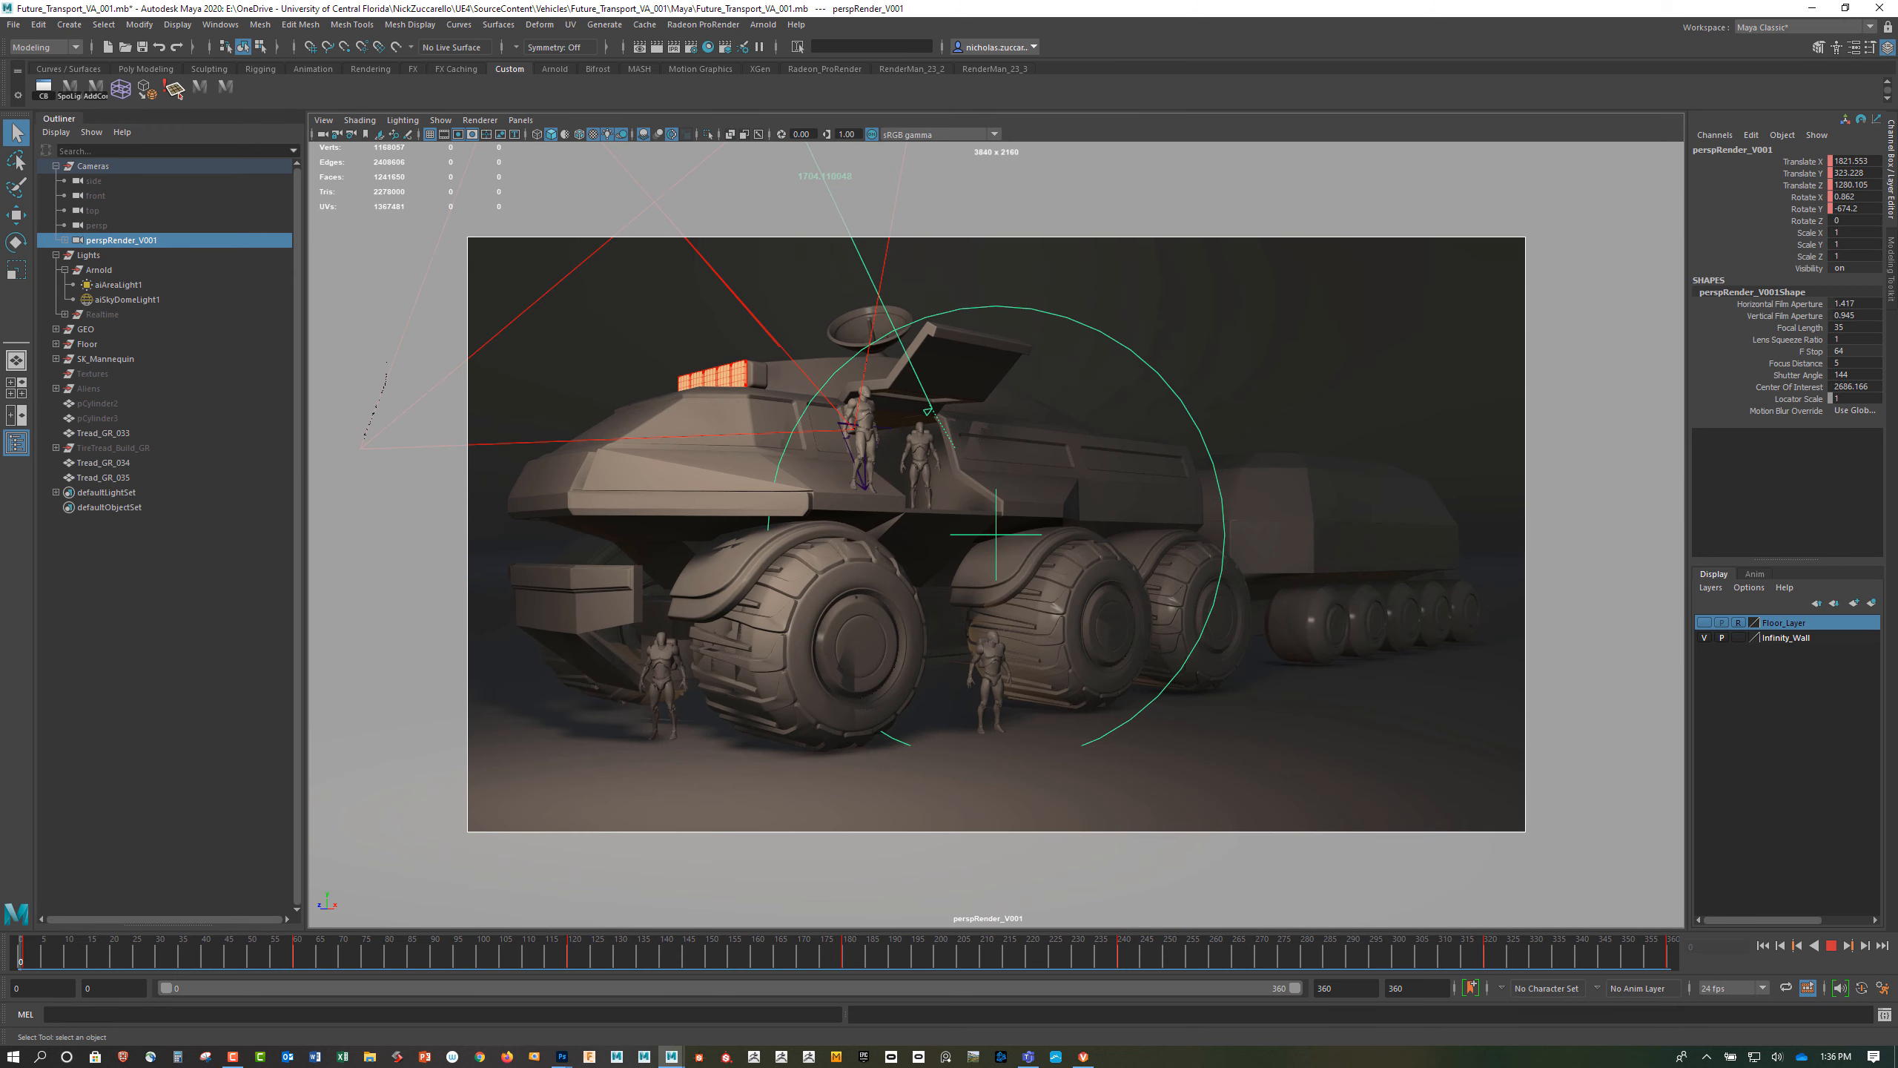
Select the render camera's Translate X through Rotate Y channels and view the channel keying options without applying any
click(1806, 162)
shift+click(1808, 209)
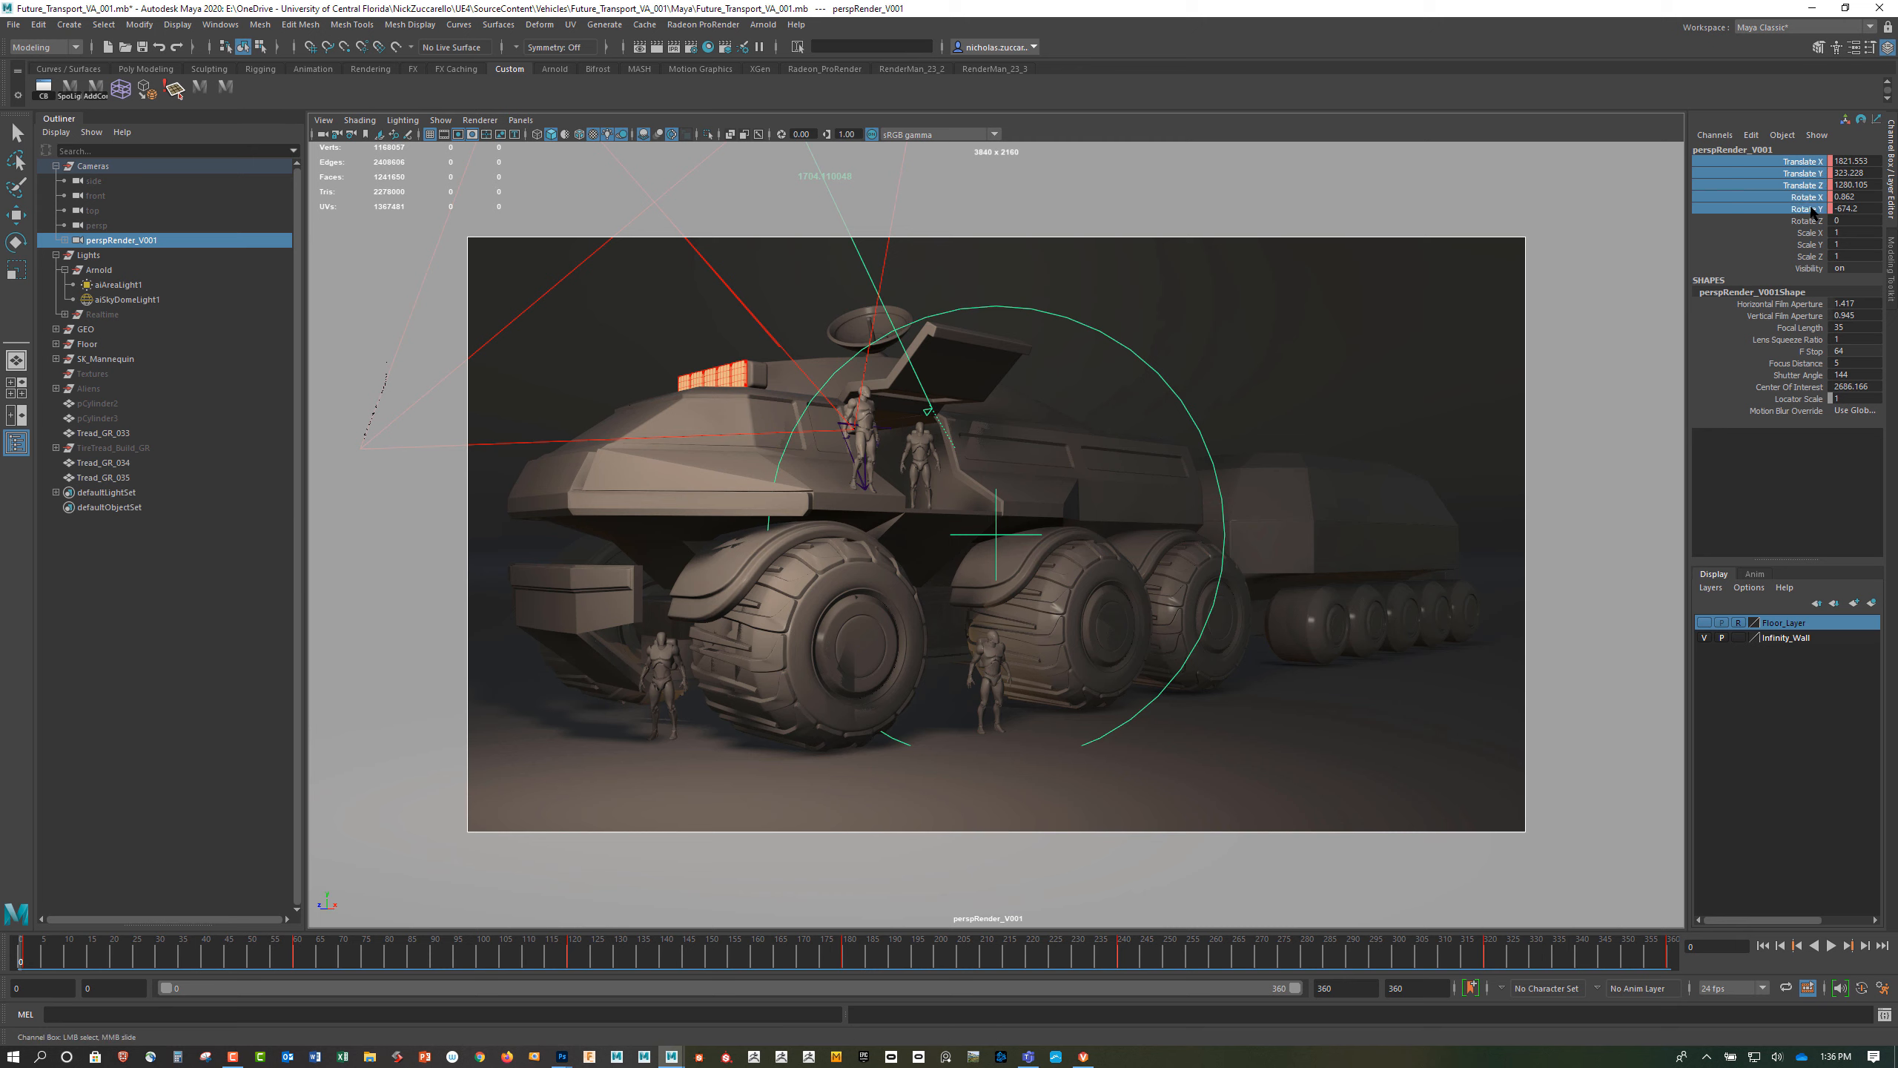
right_click(1801, 211)
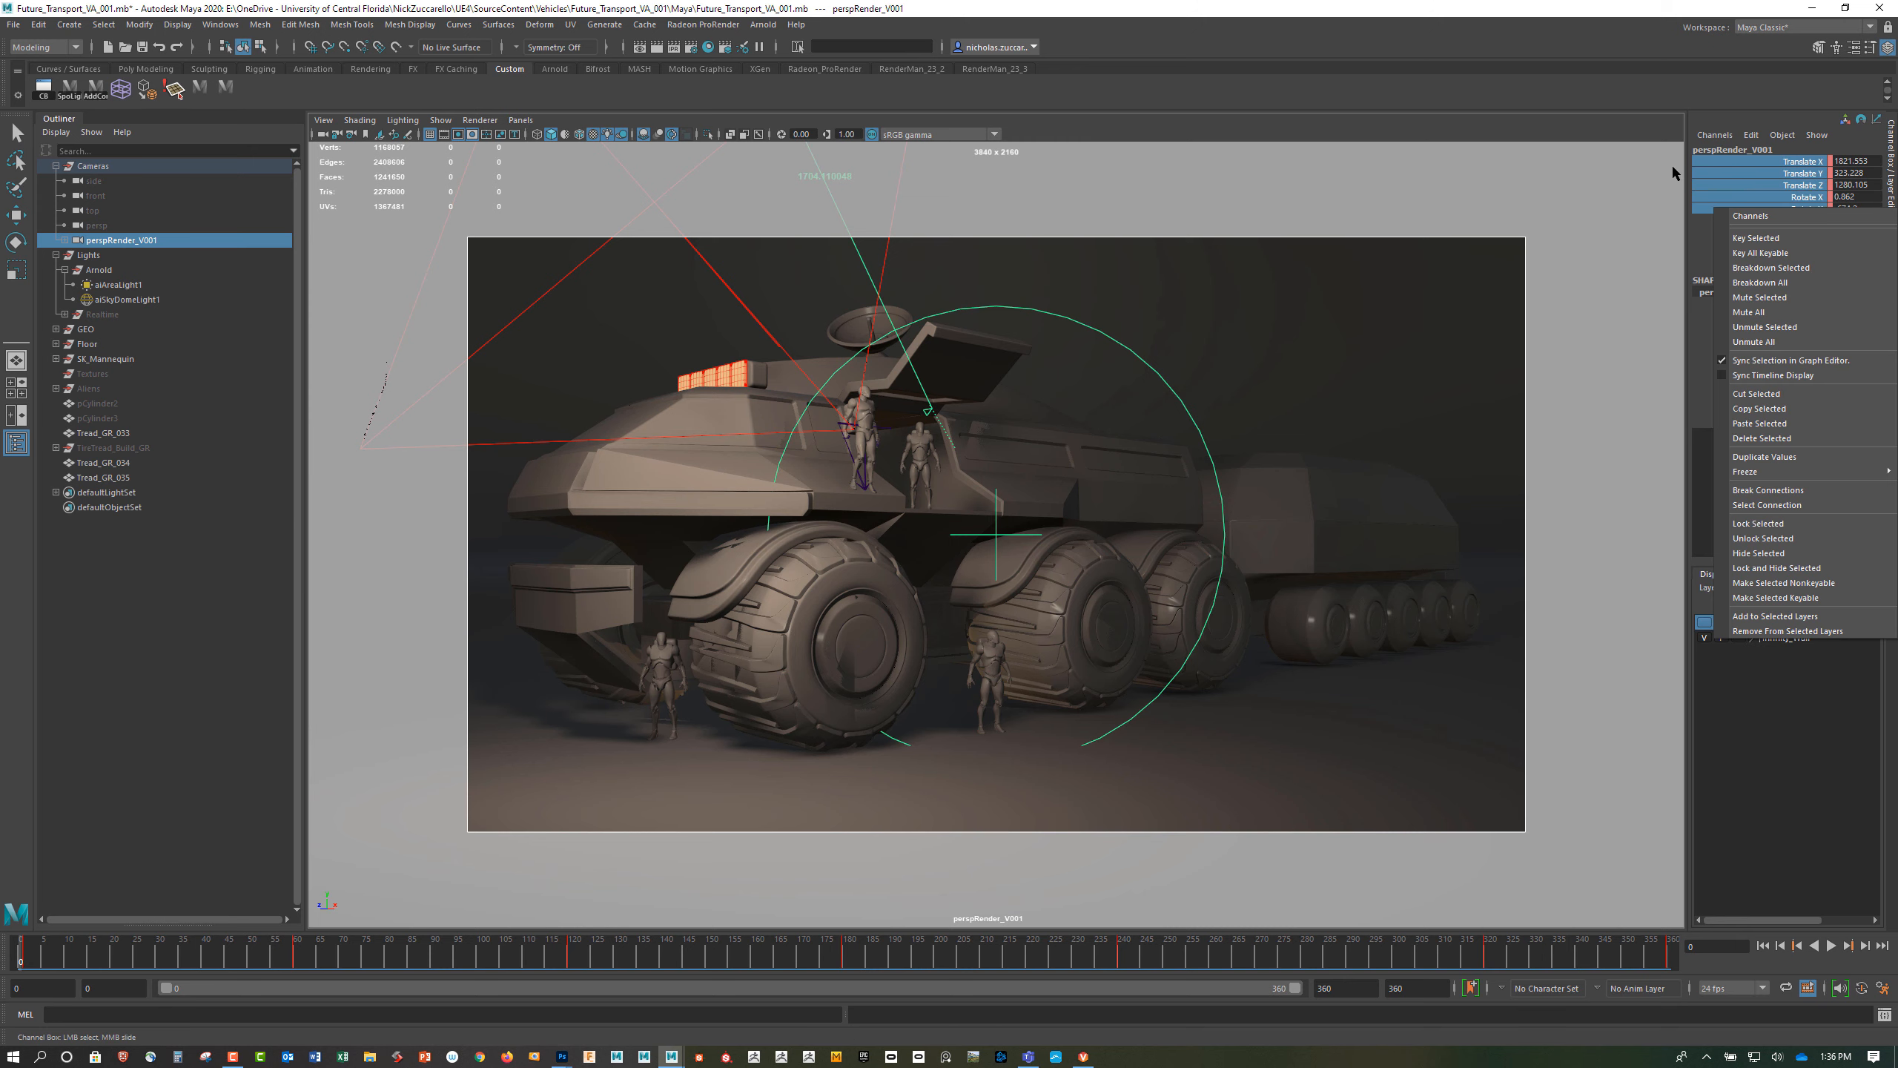
click(1586, 80)
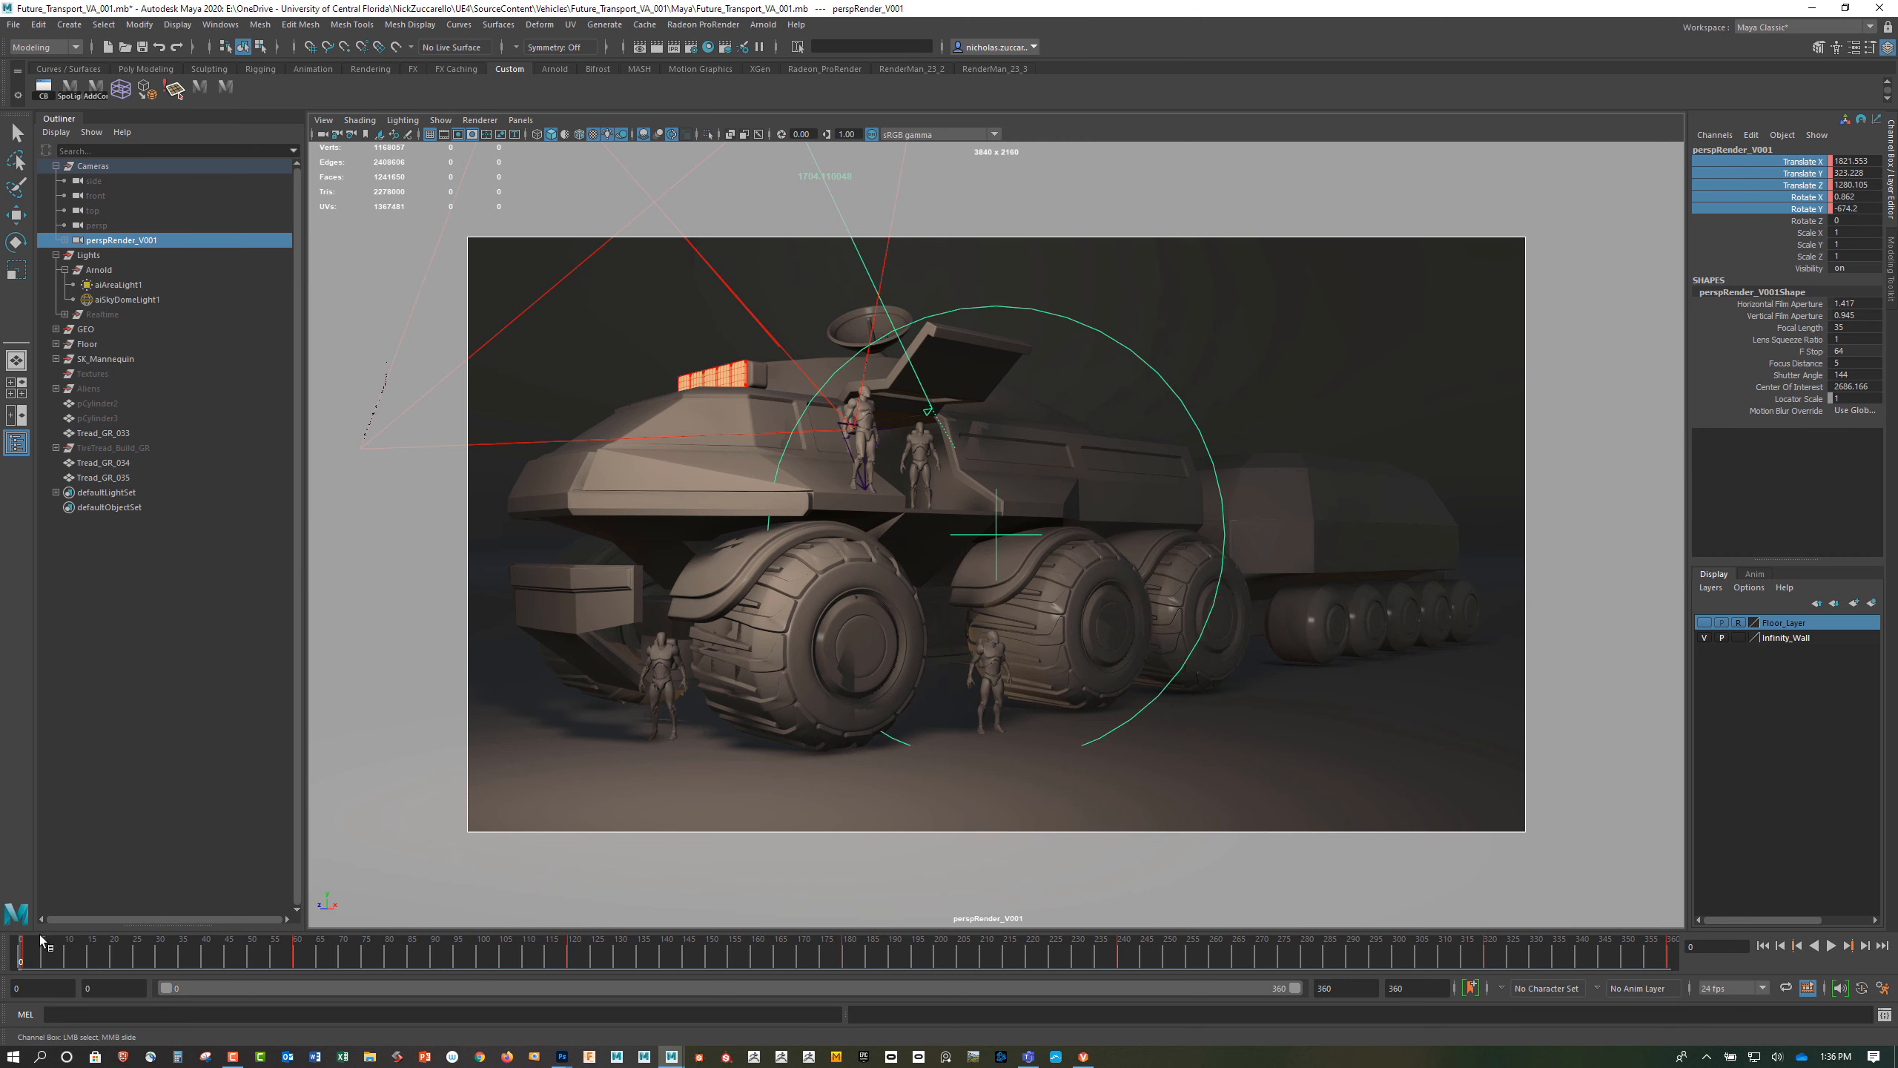
Play the render camera's animation, stop at frame 60, and scrub ahead to frame 166
key(alt+v)
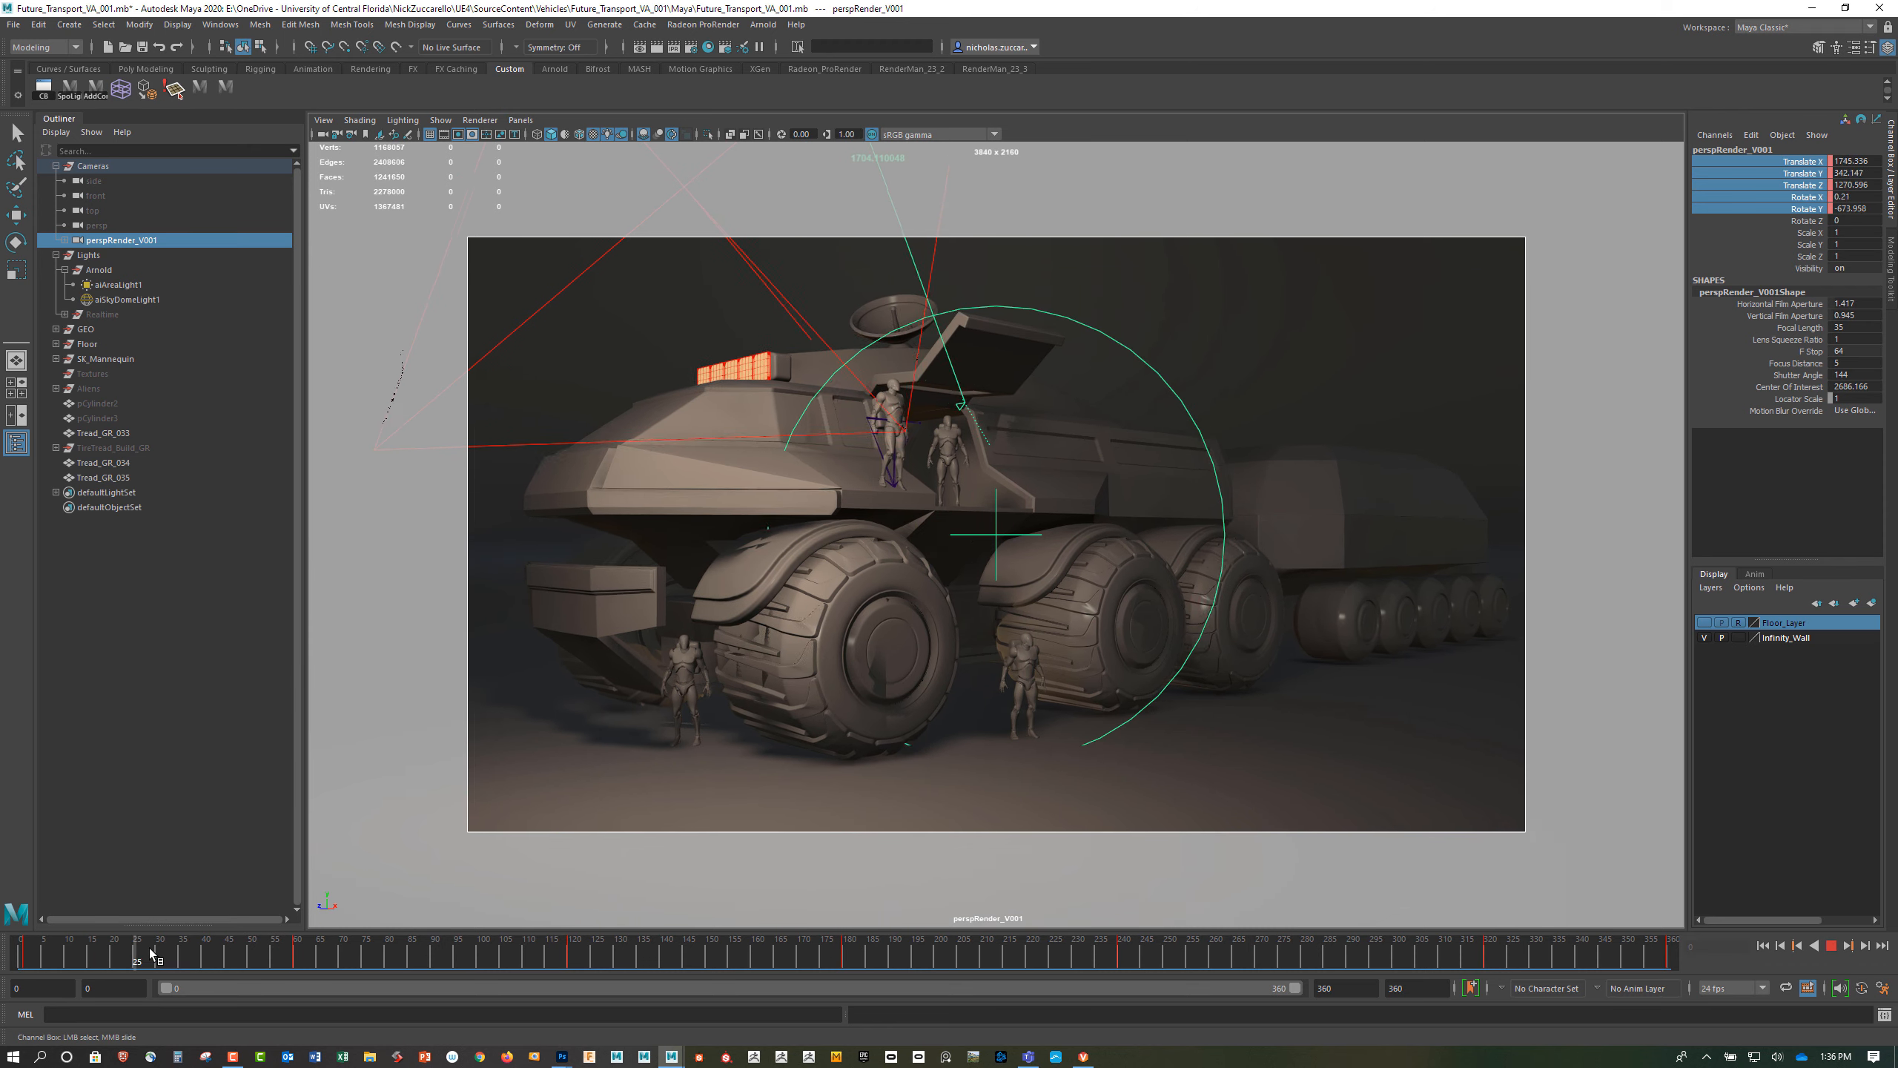
click(303, 957)
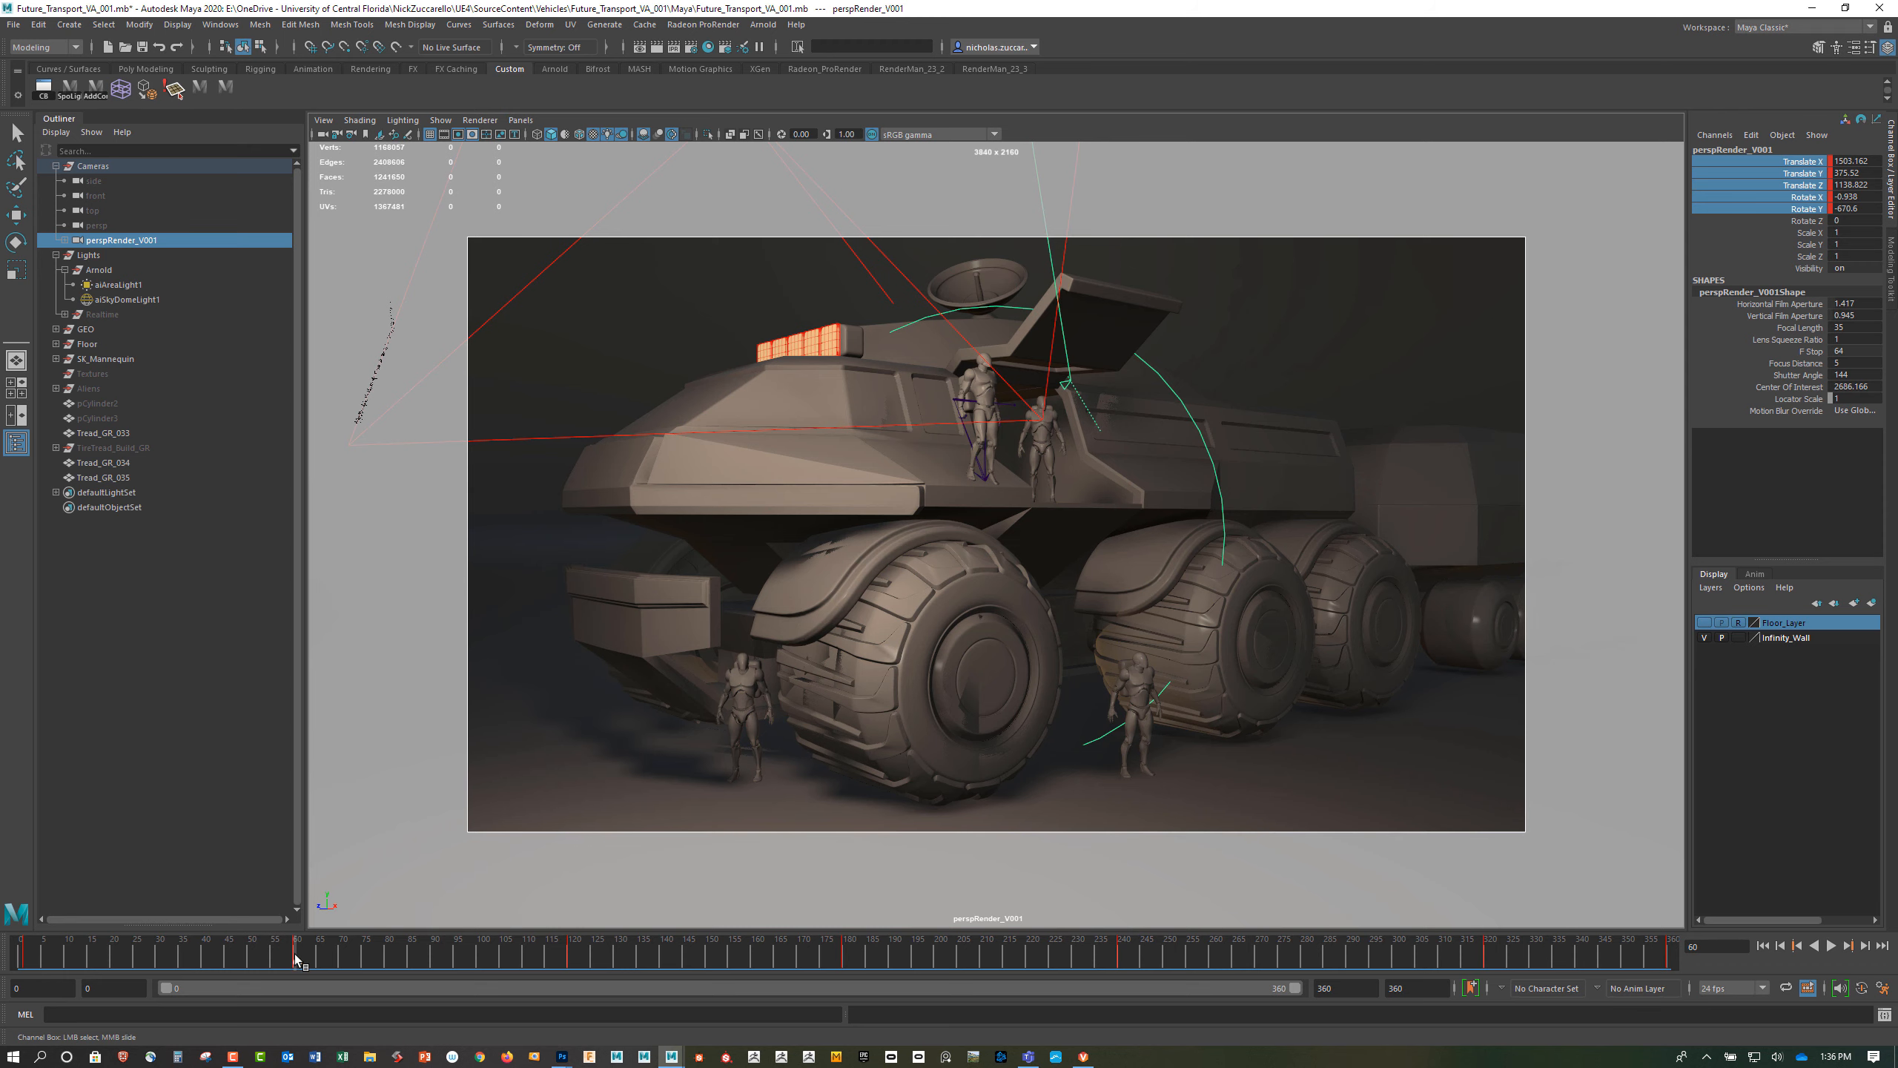
drag(301, 963, 784, 972)
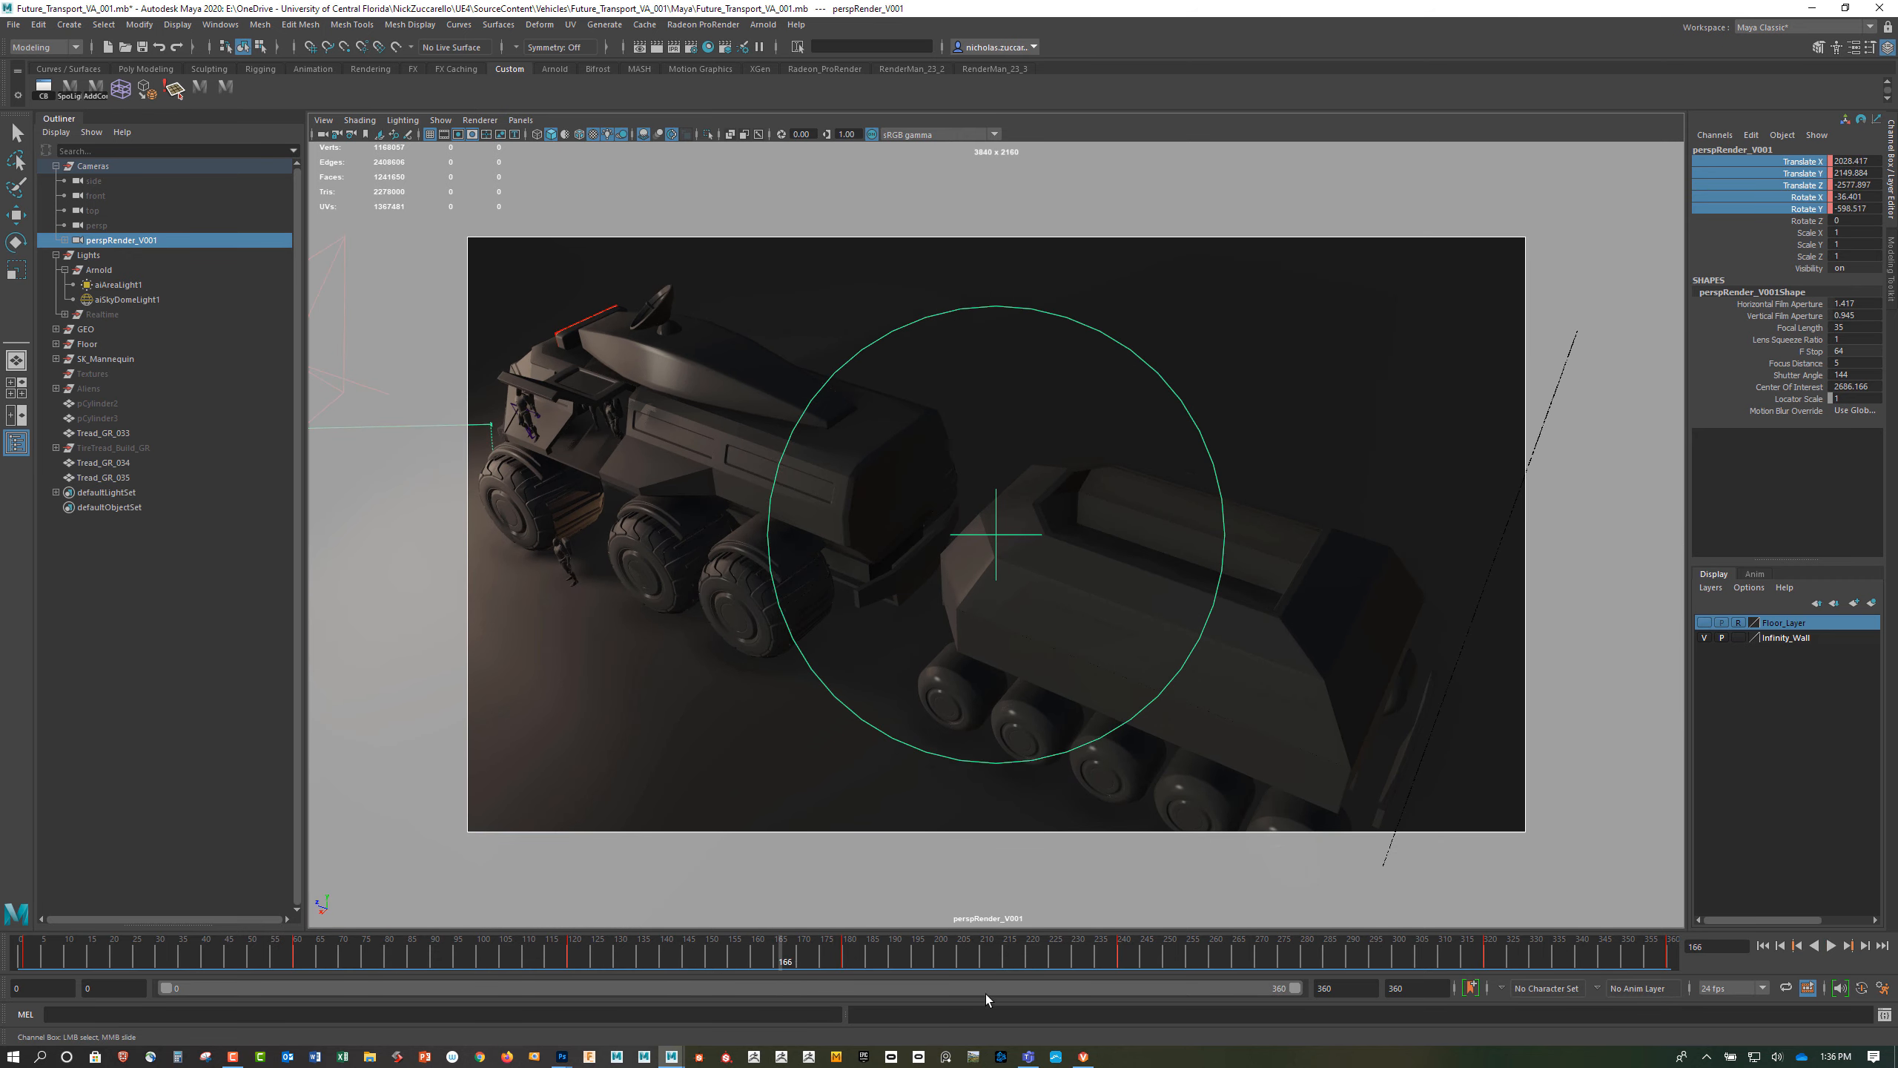
Step back and forth through the render camera's keyframes, reviewing each view up to frame 360 and looping round to frame 60
click(1849, 946)
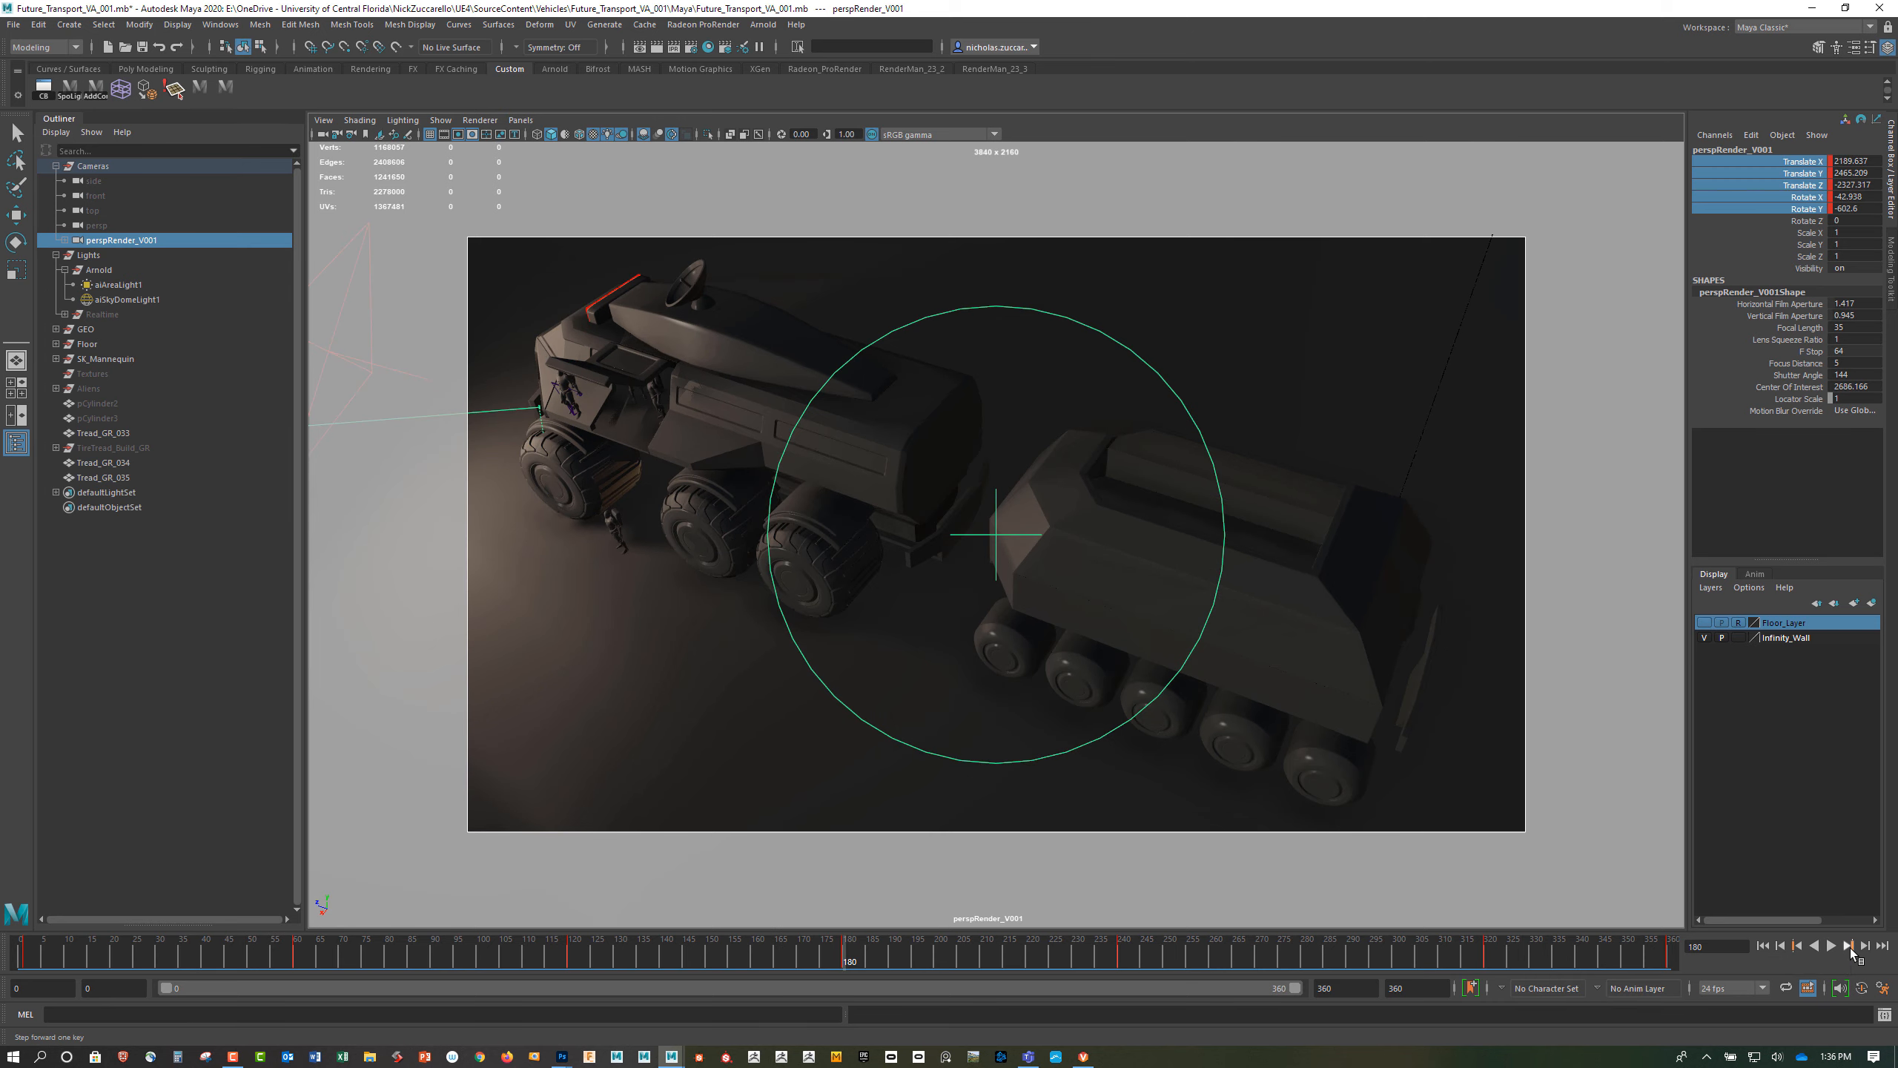
click(1795, 946)
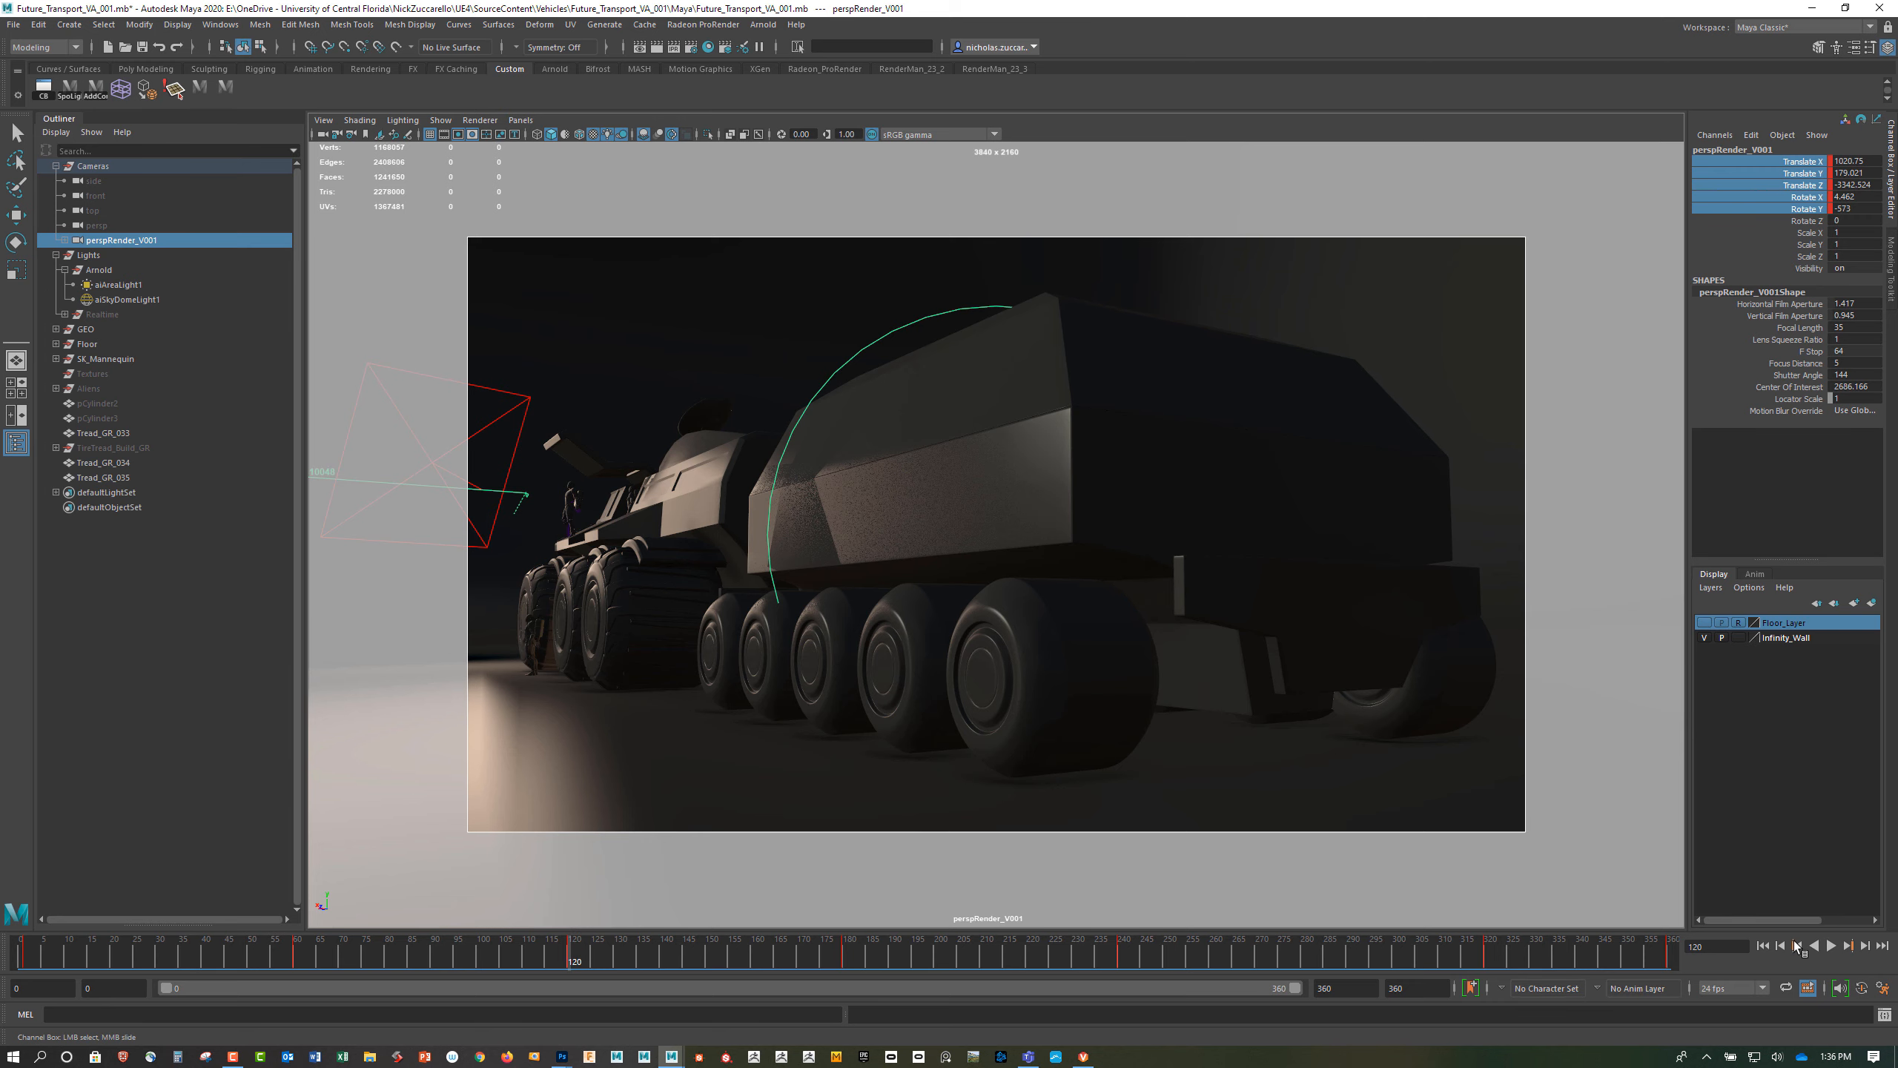
click(1847, 946)
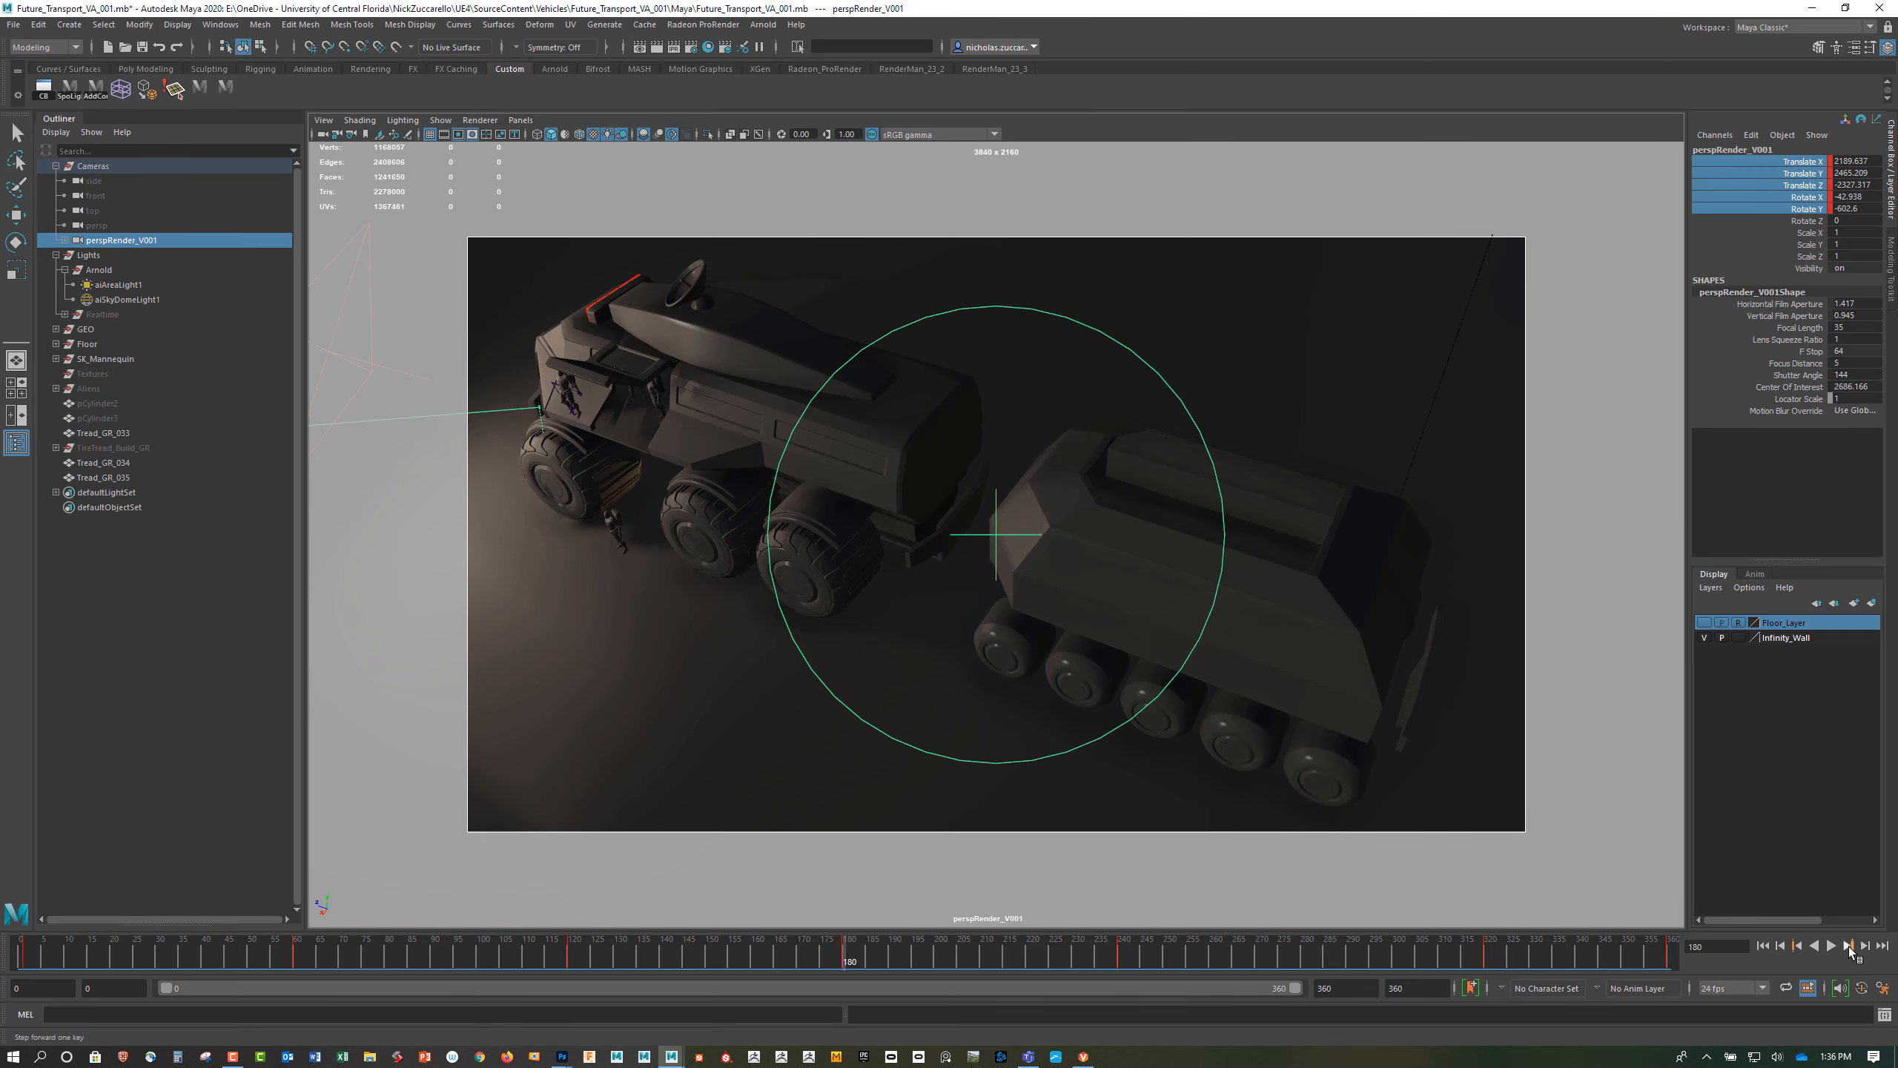
click(1848, 946)
click(1848, 946)
click(1848, 946)
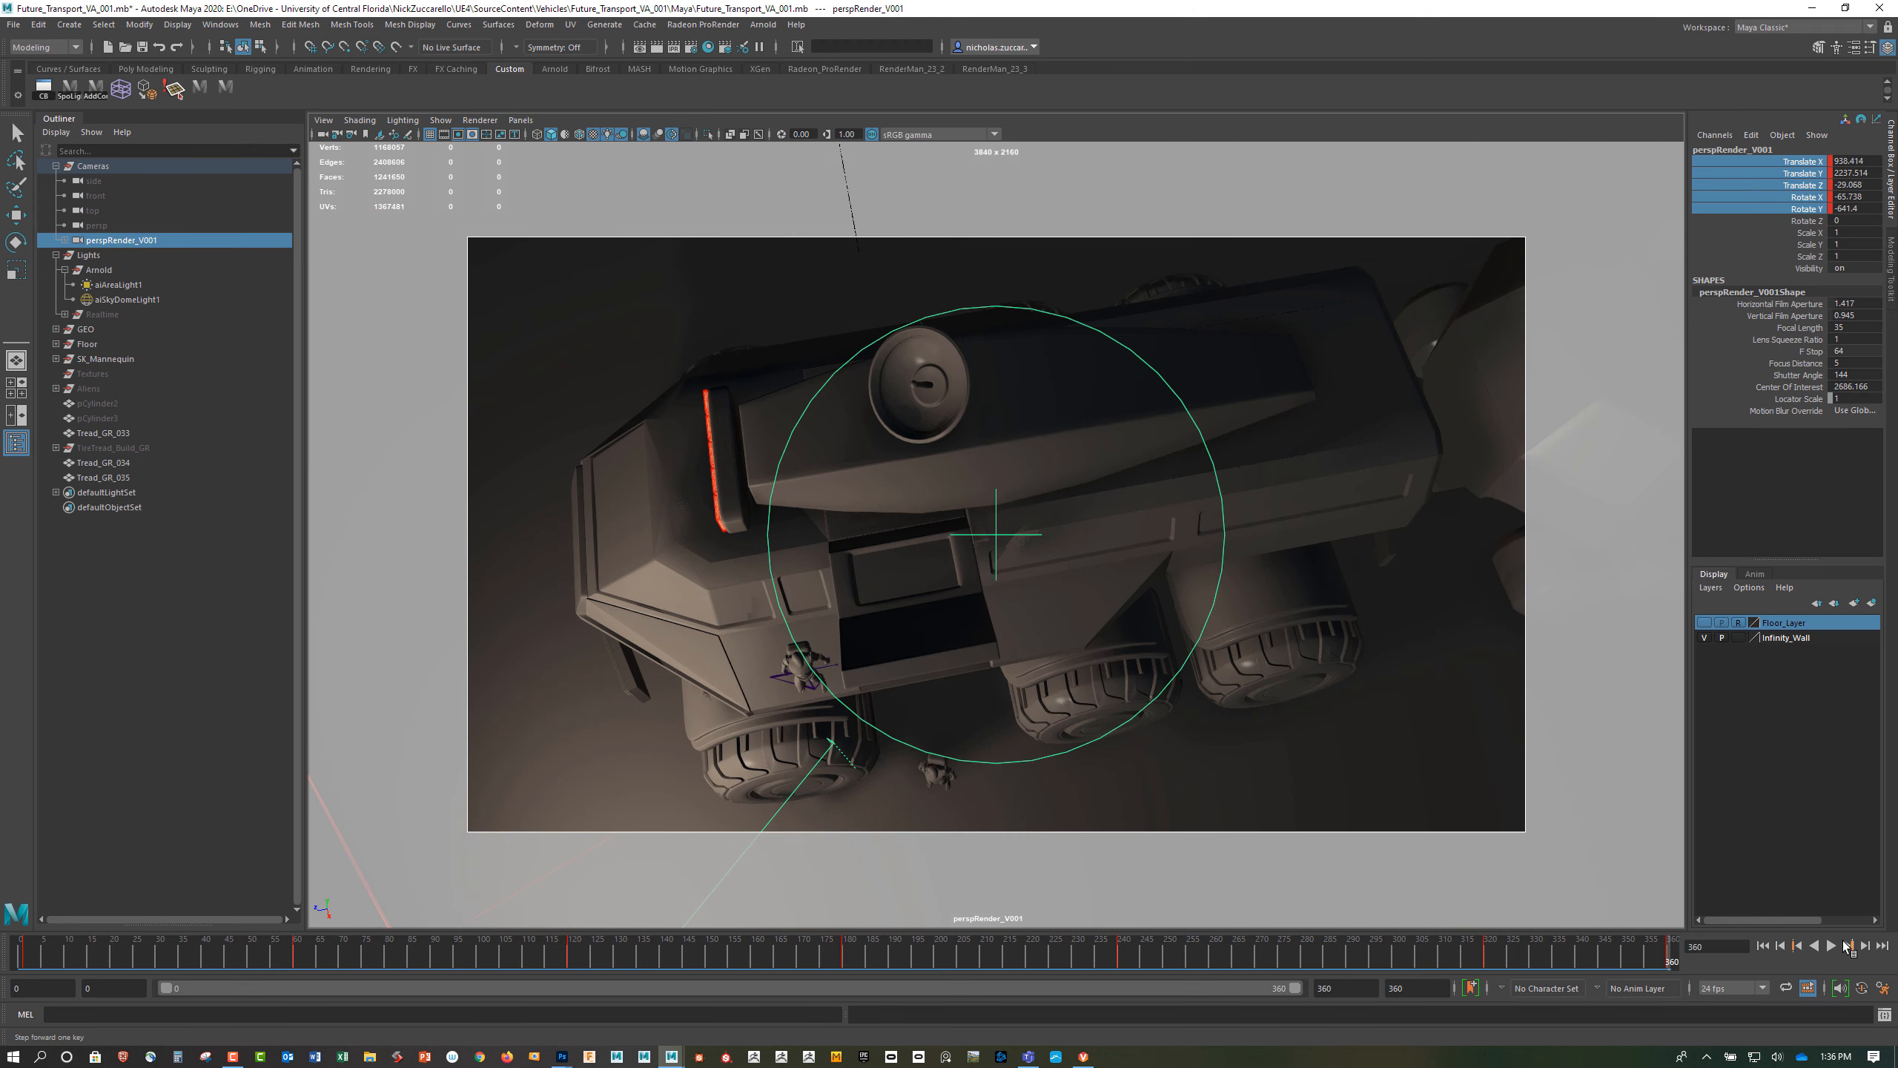
click(1848, 946)
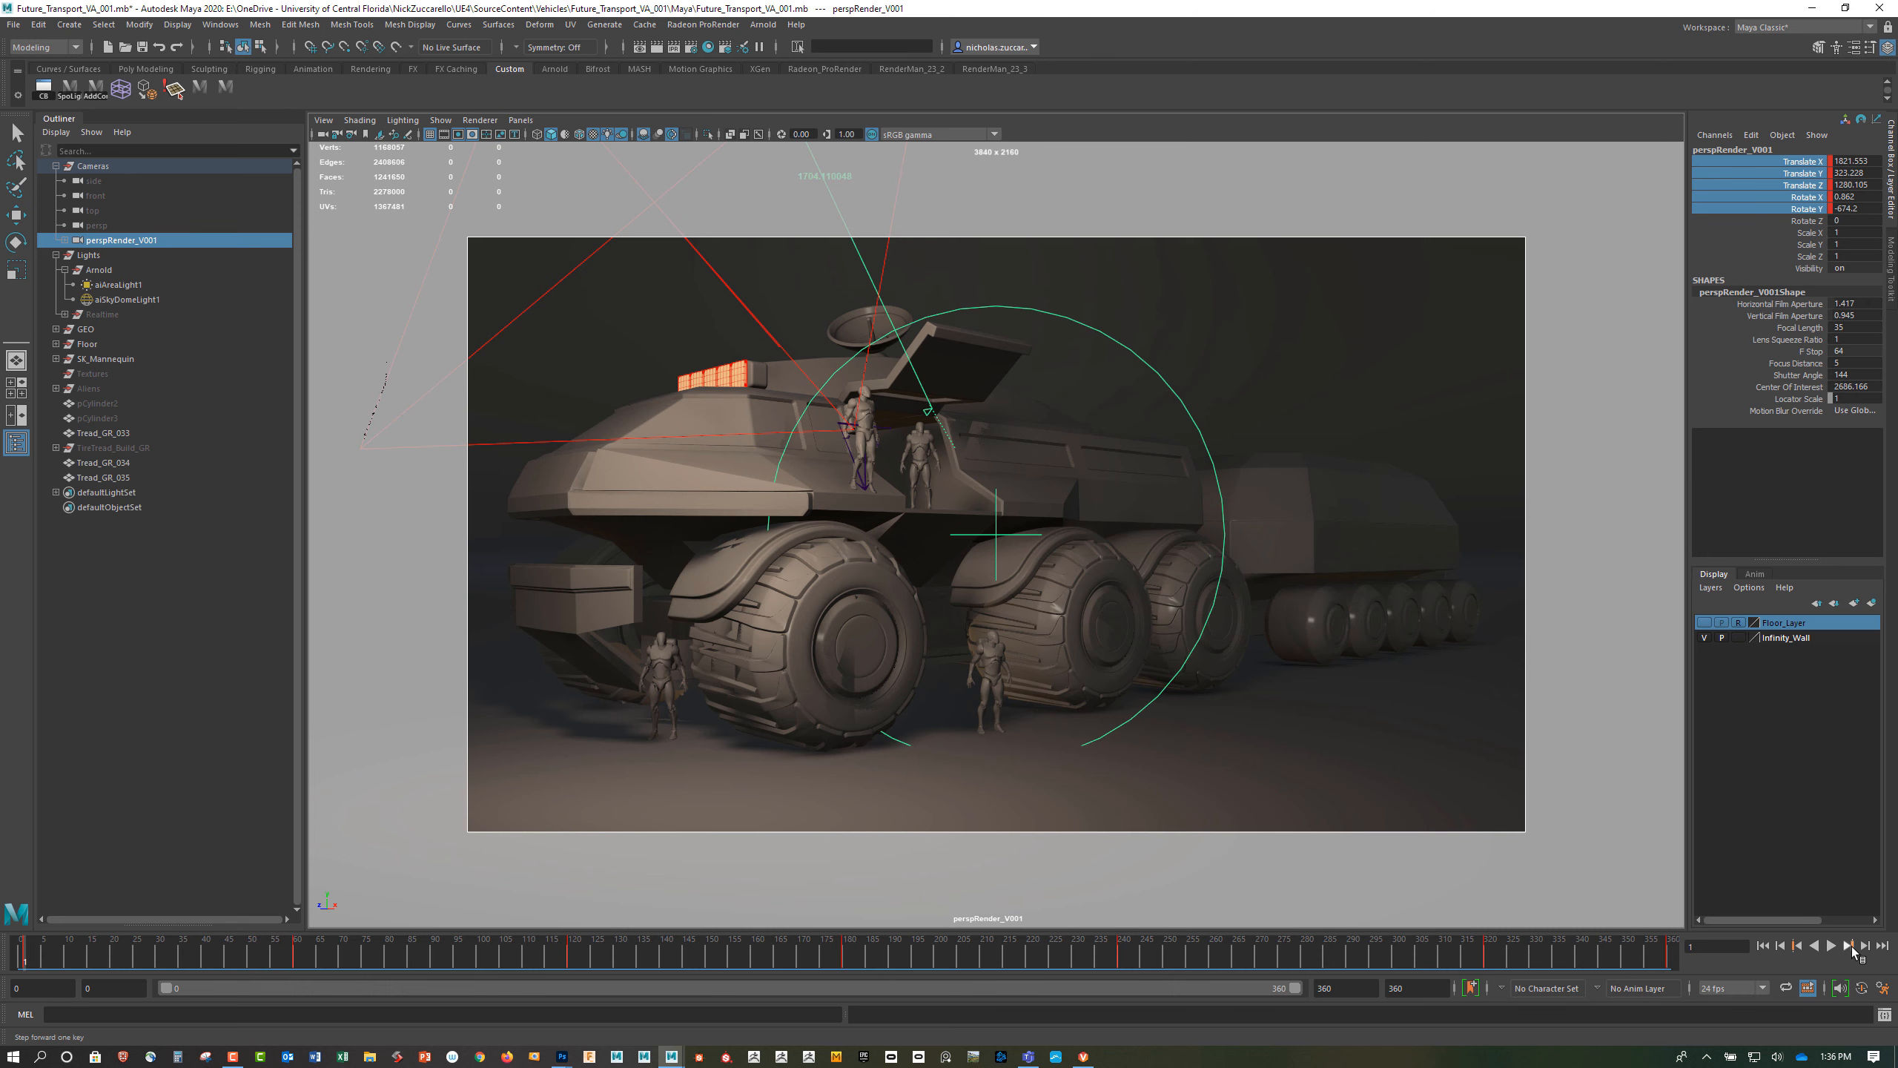
click(1852, 948)
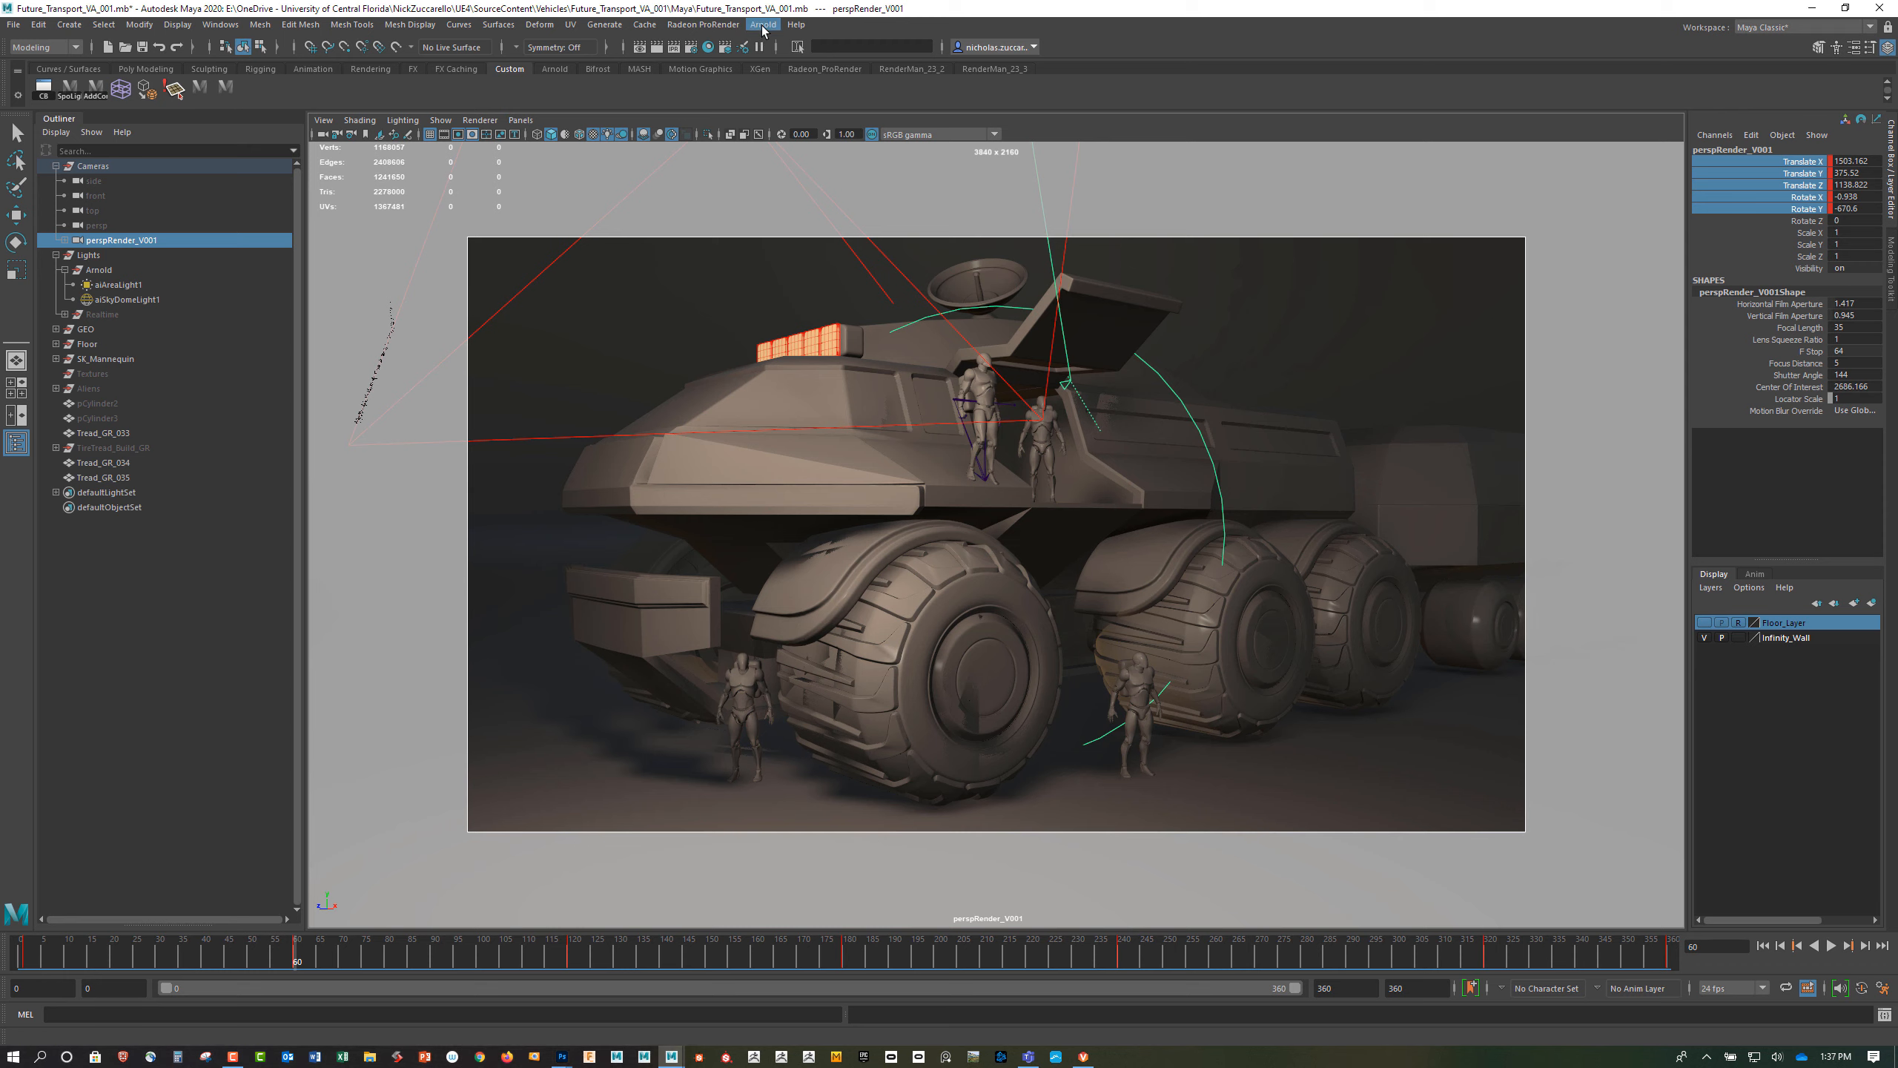
Open the render settings, view the available renderers while keeping Arnold Renderer, and examine Arnold's sampling settings
click(691, 49)
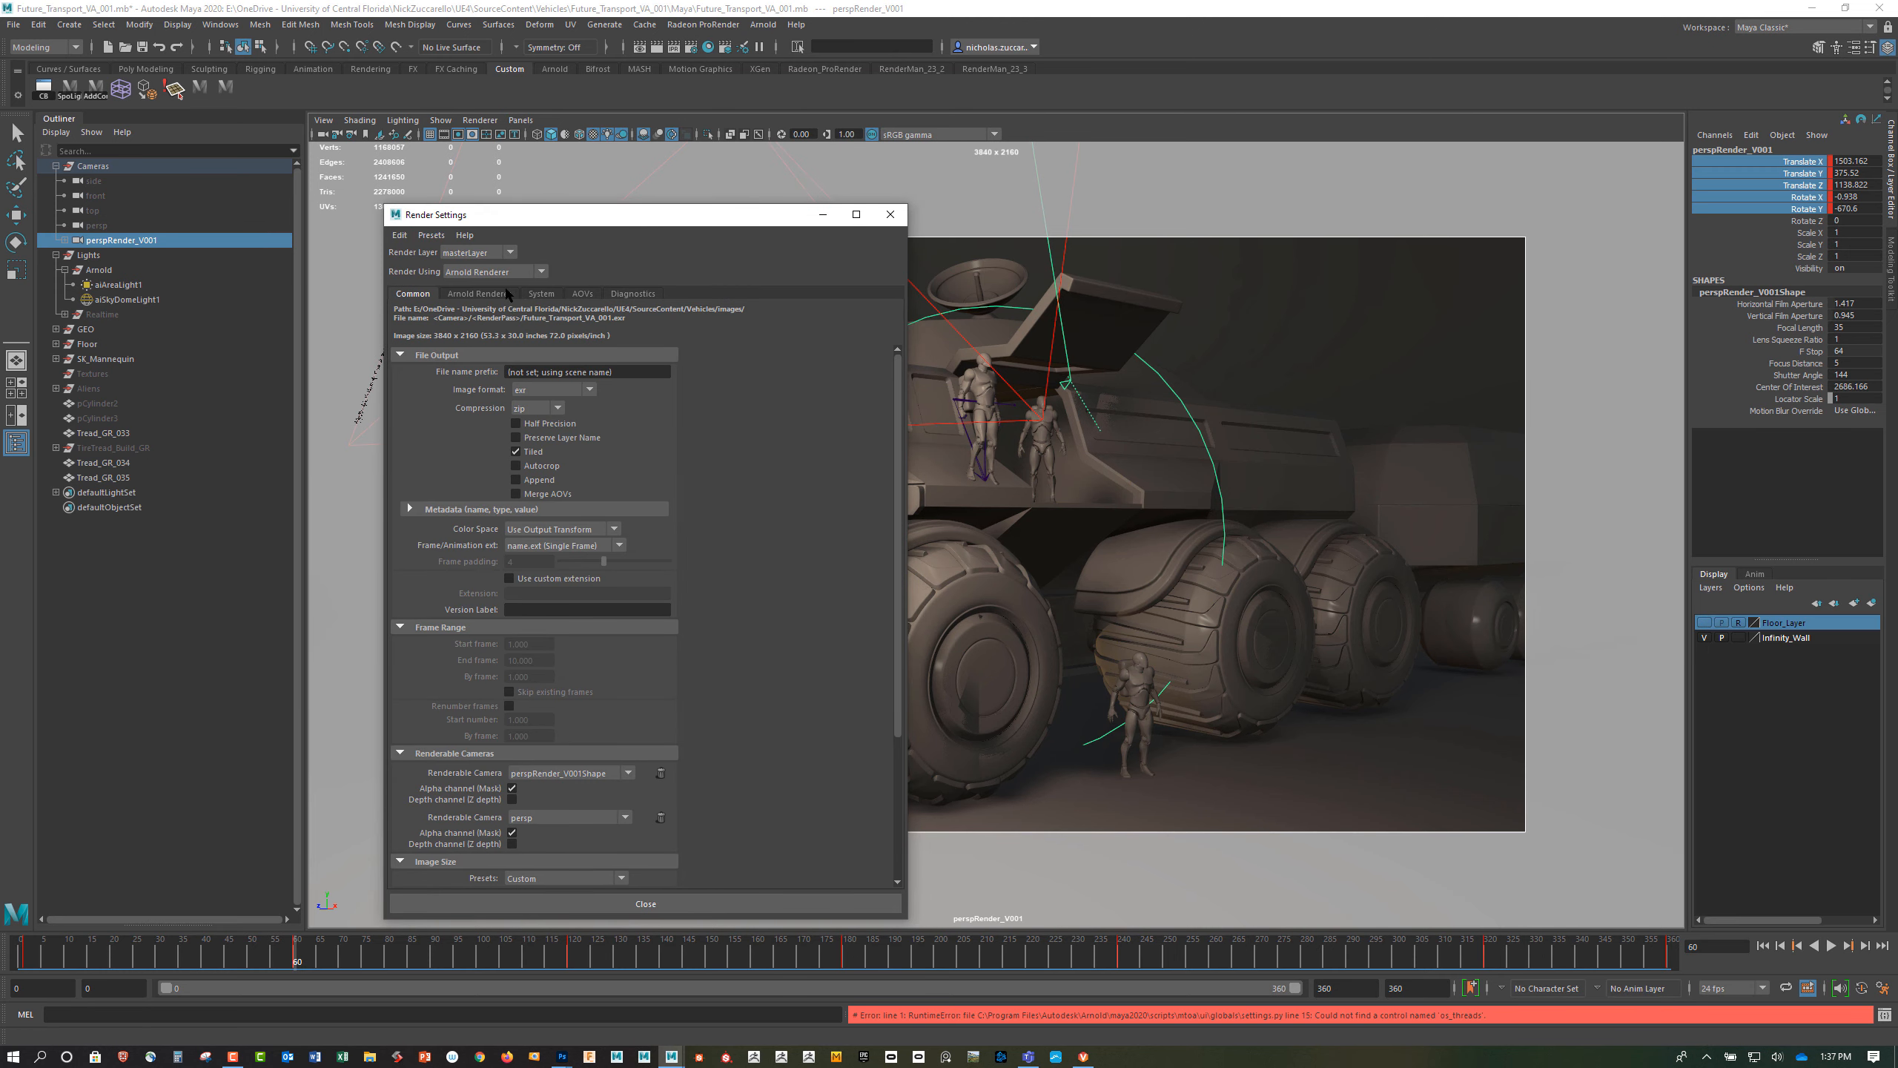
click(542, 272)
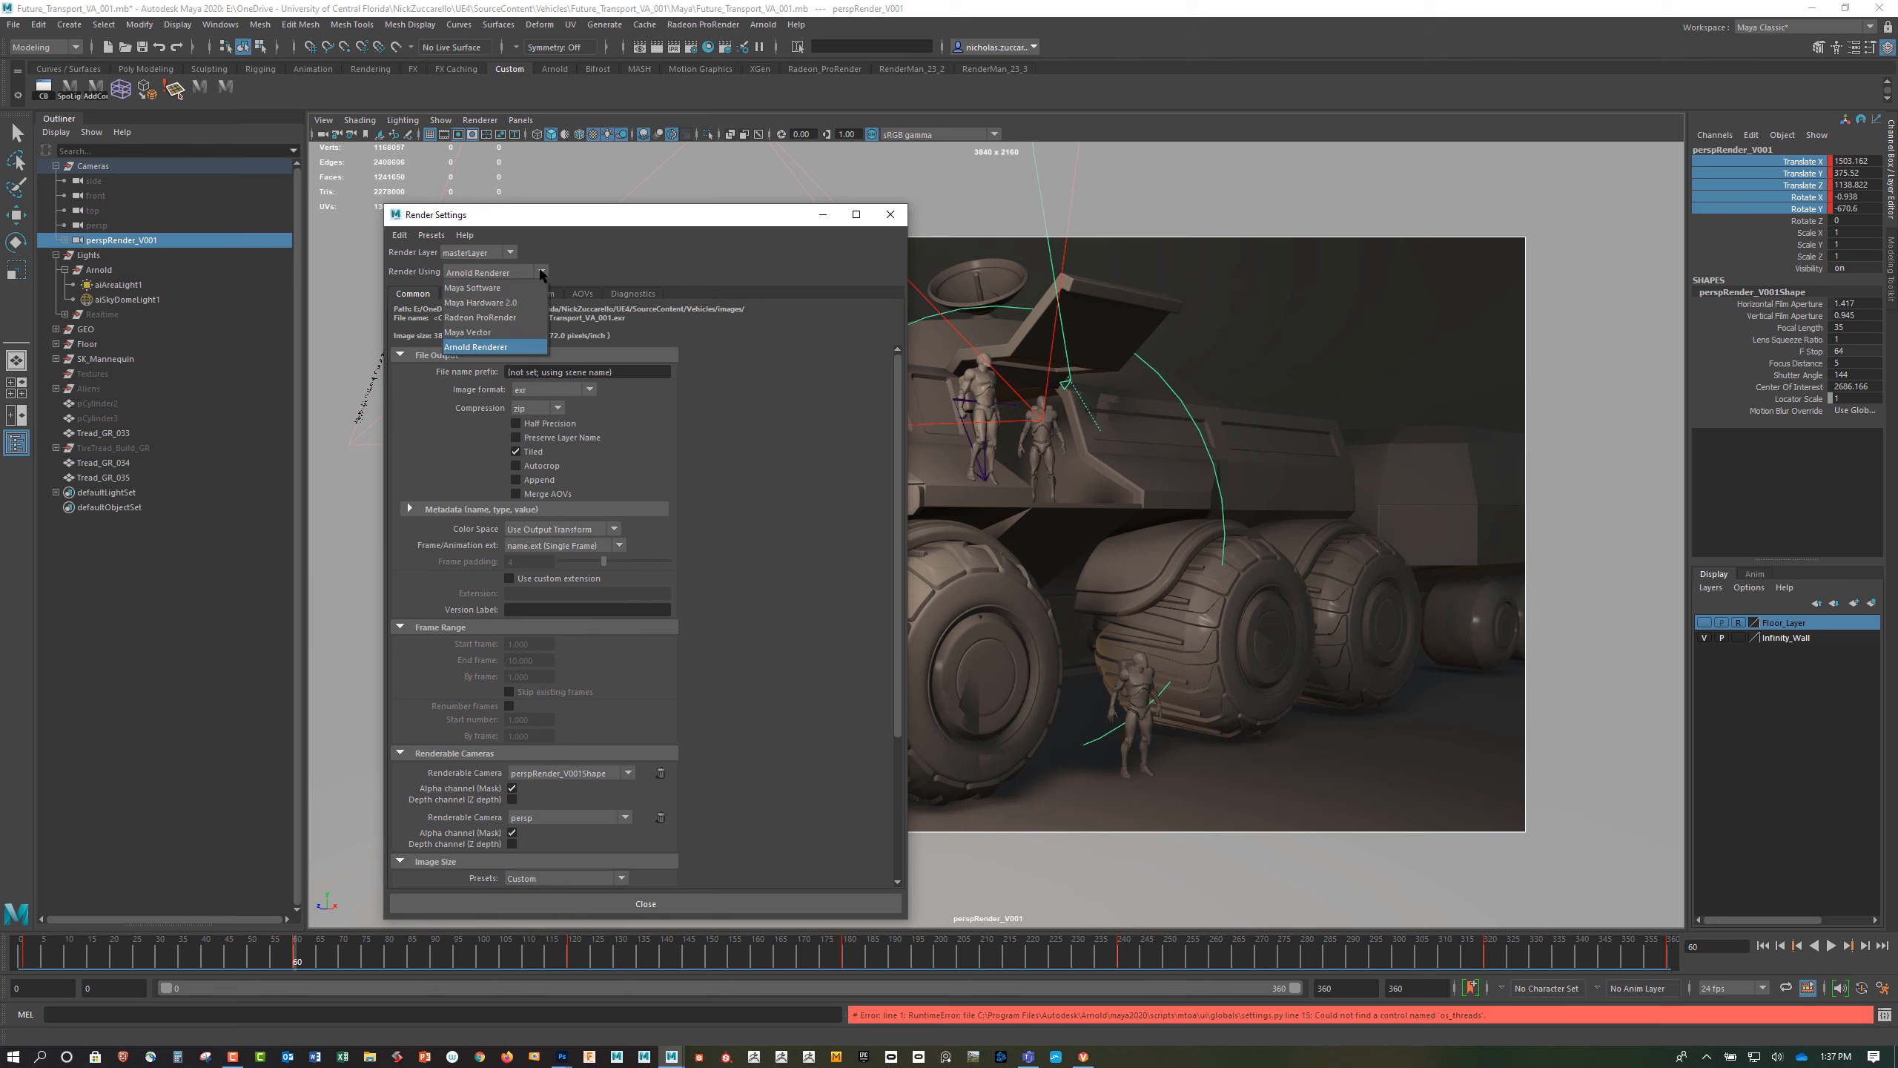
click(607, 265)
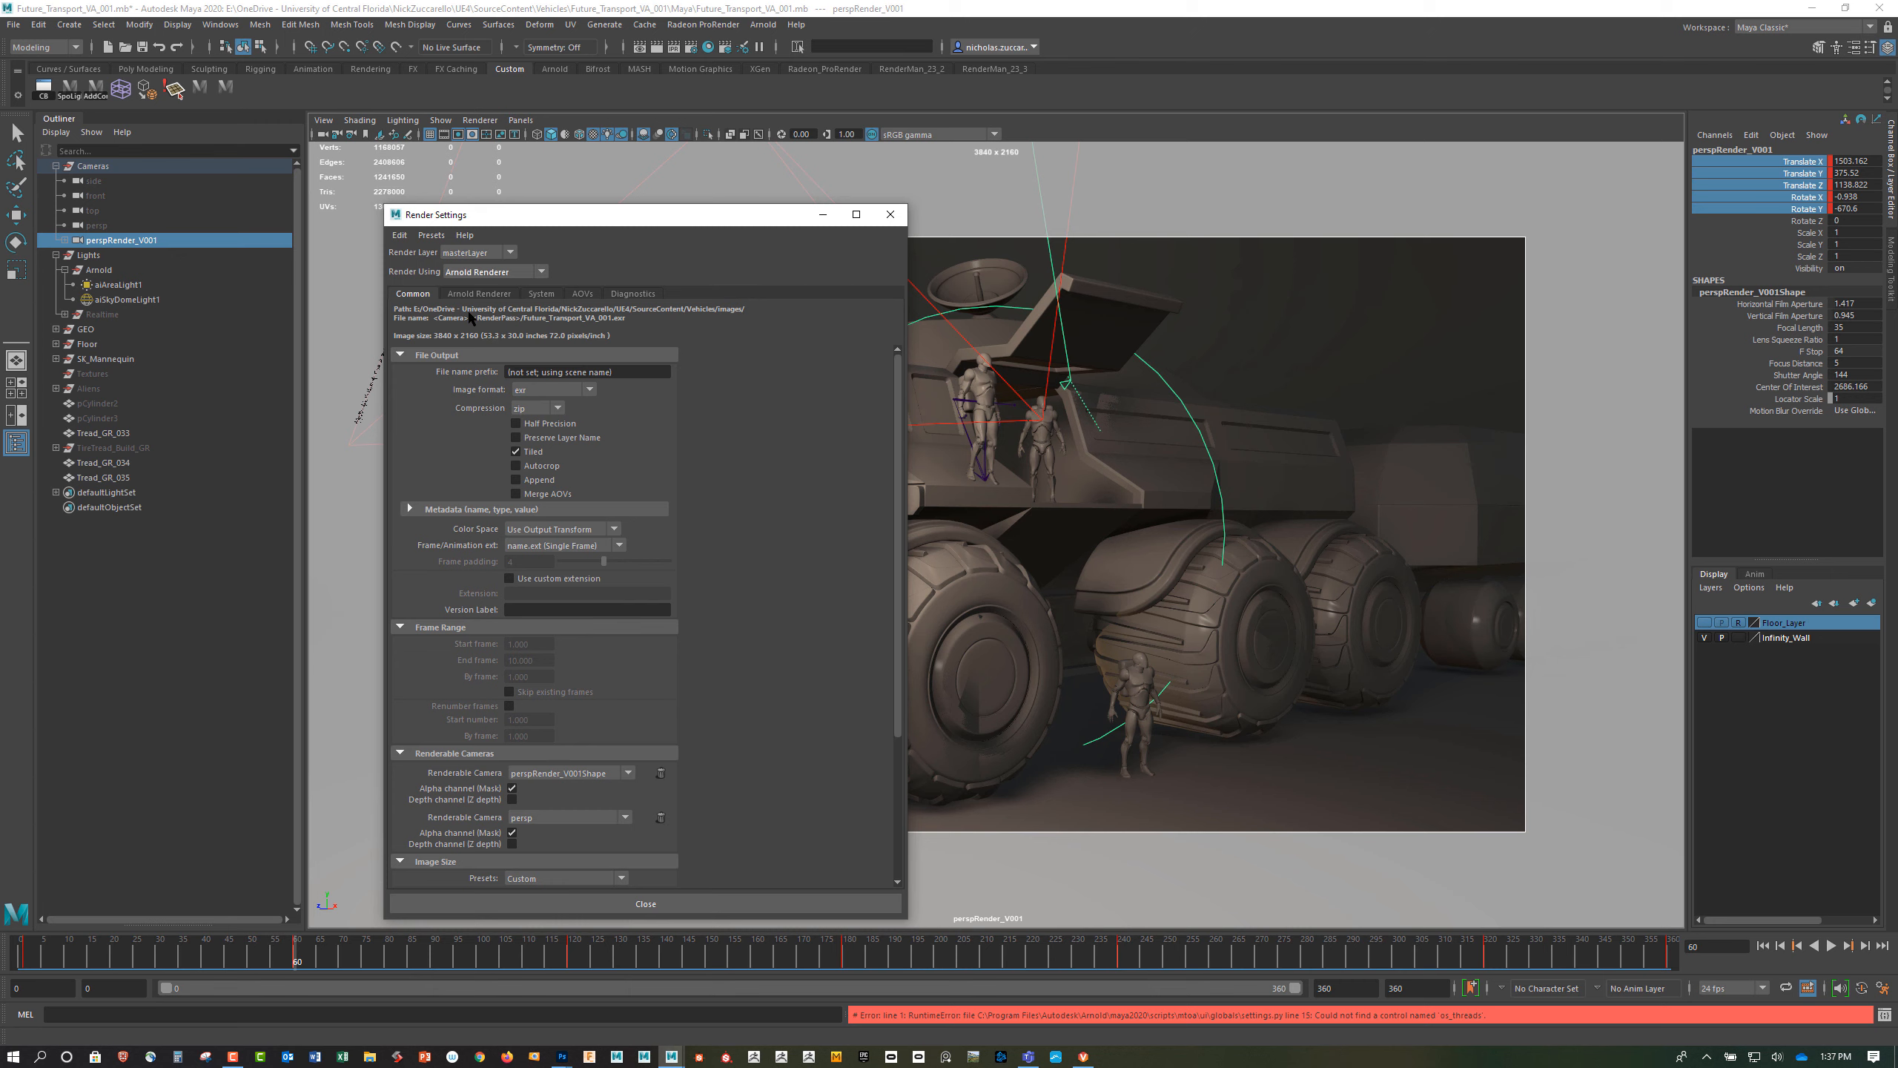
click(485, 294)
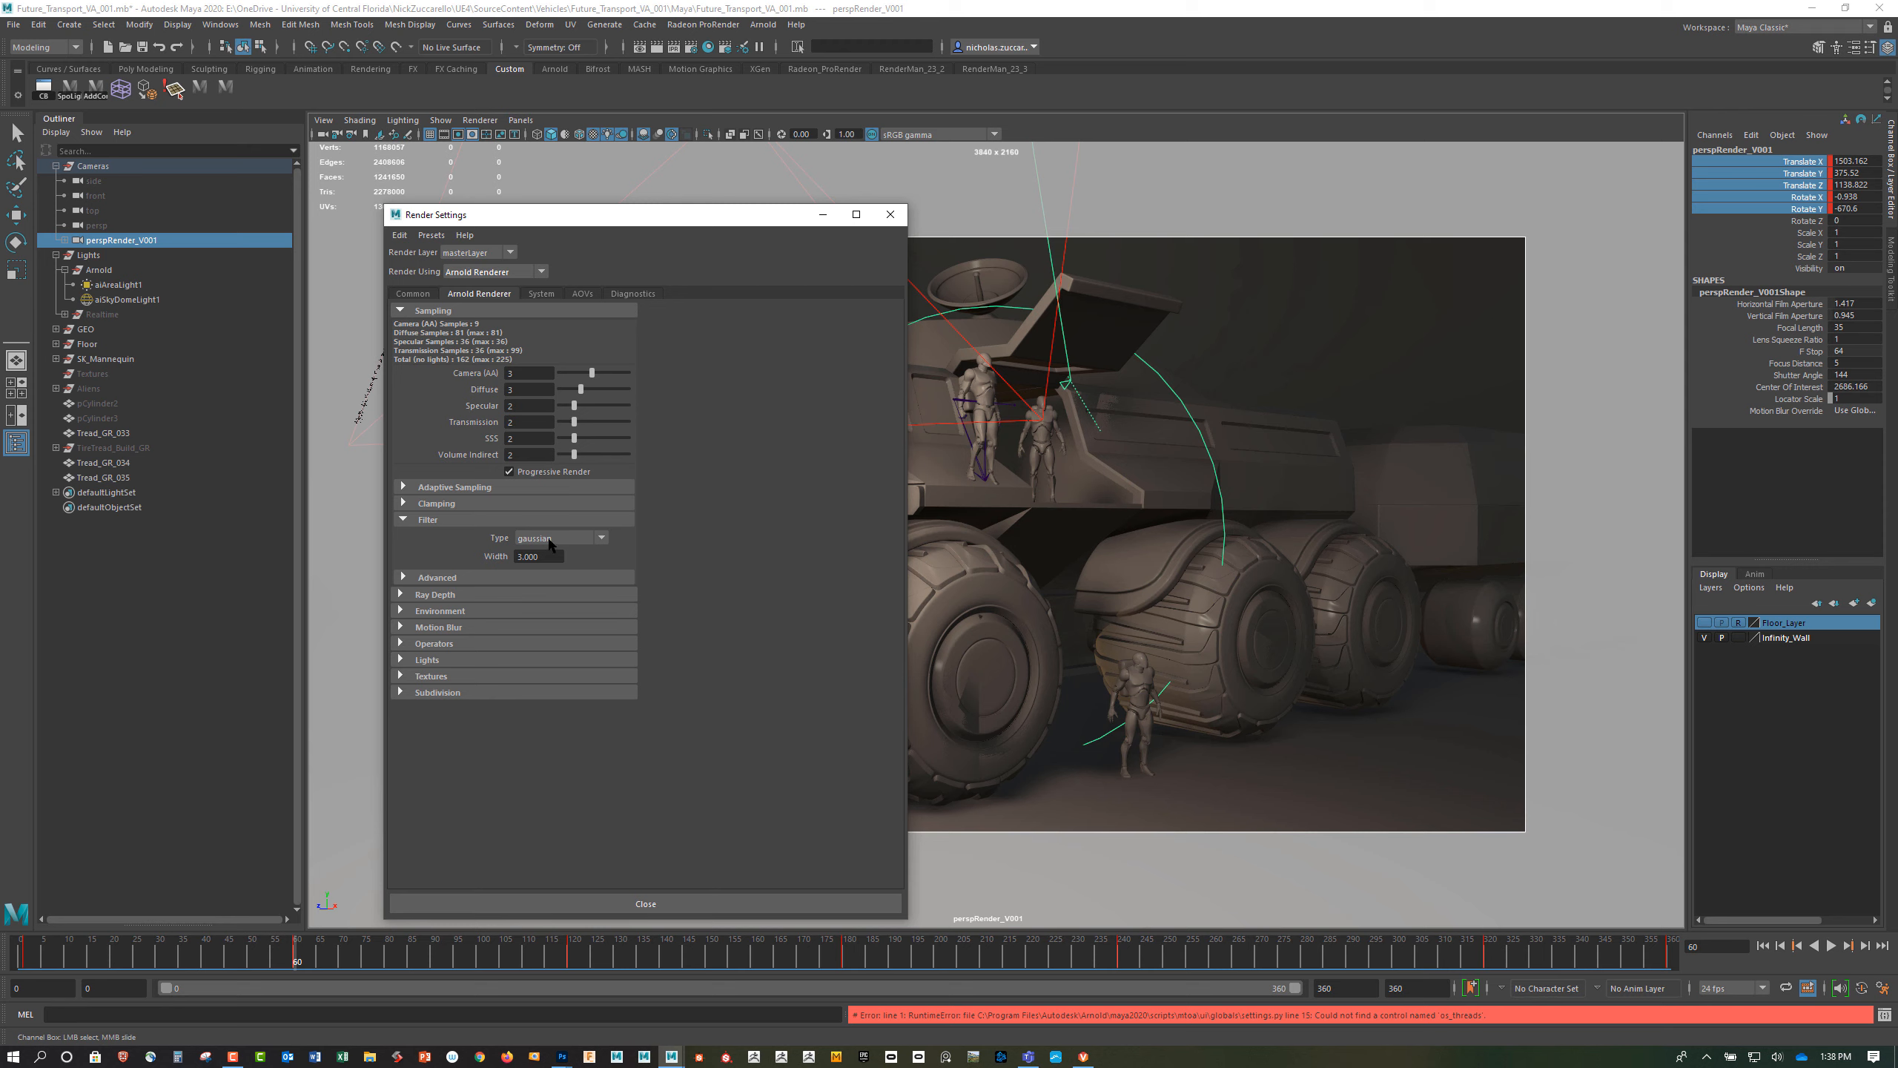
Try the contour filter type in the Arnold sampling settings and restore it to gaussian
click(601, 537)
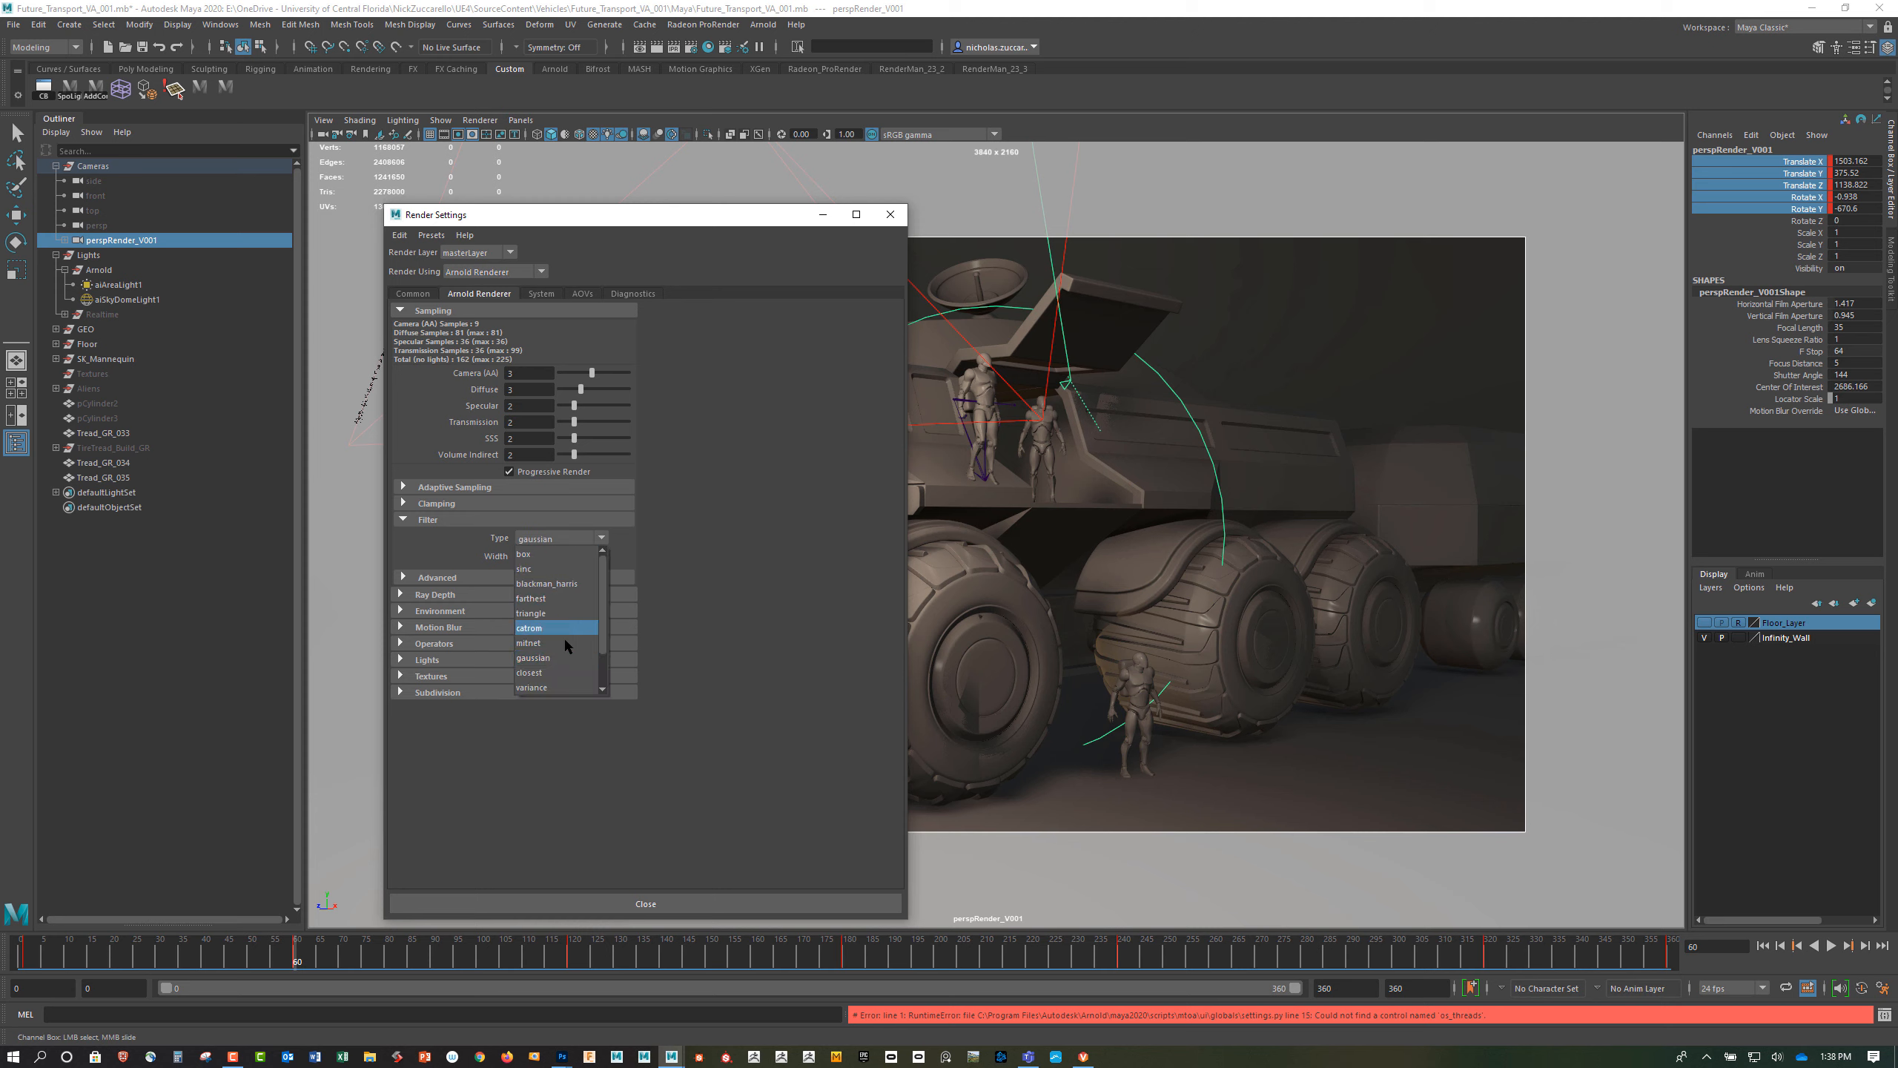
scroll(562, 669, down, 1)
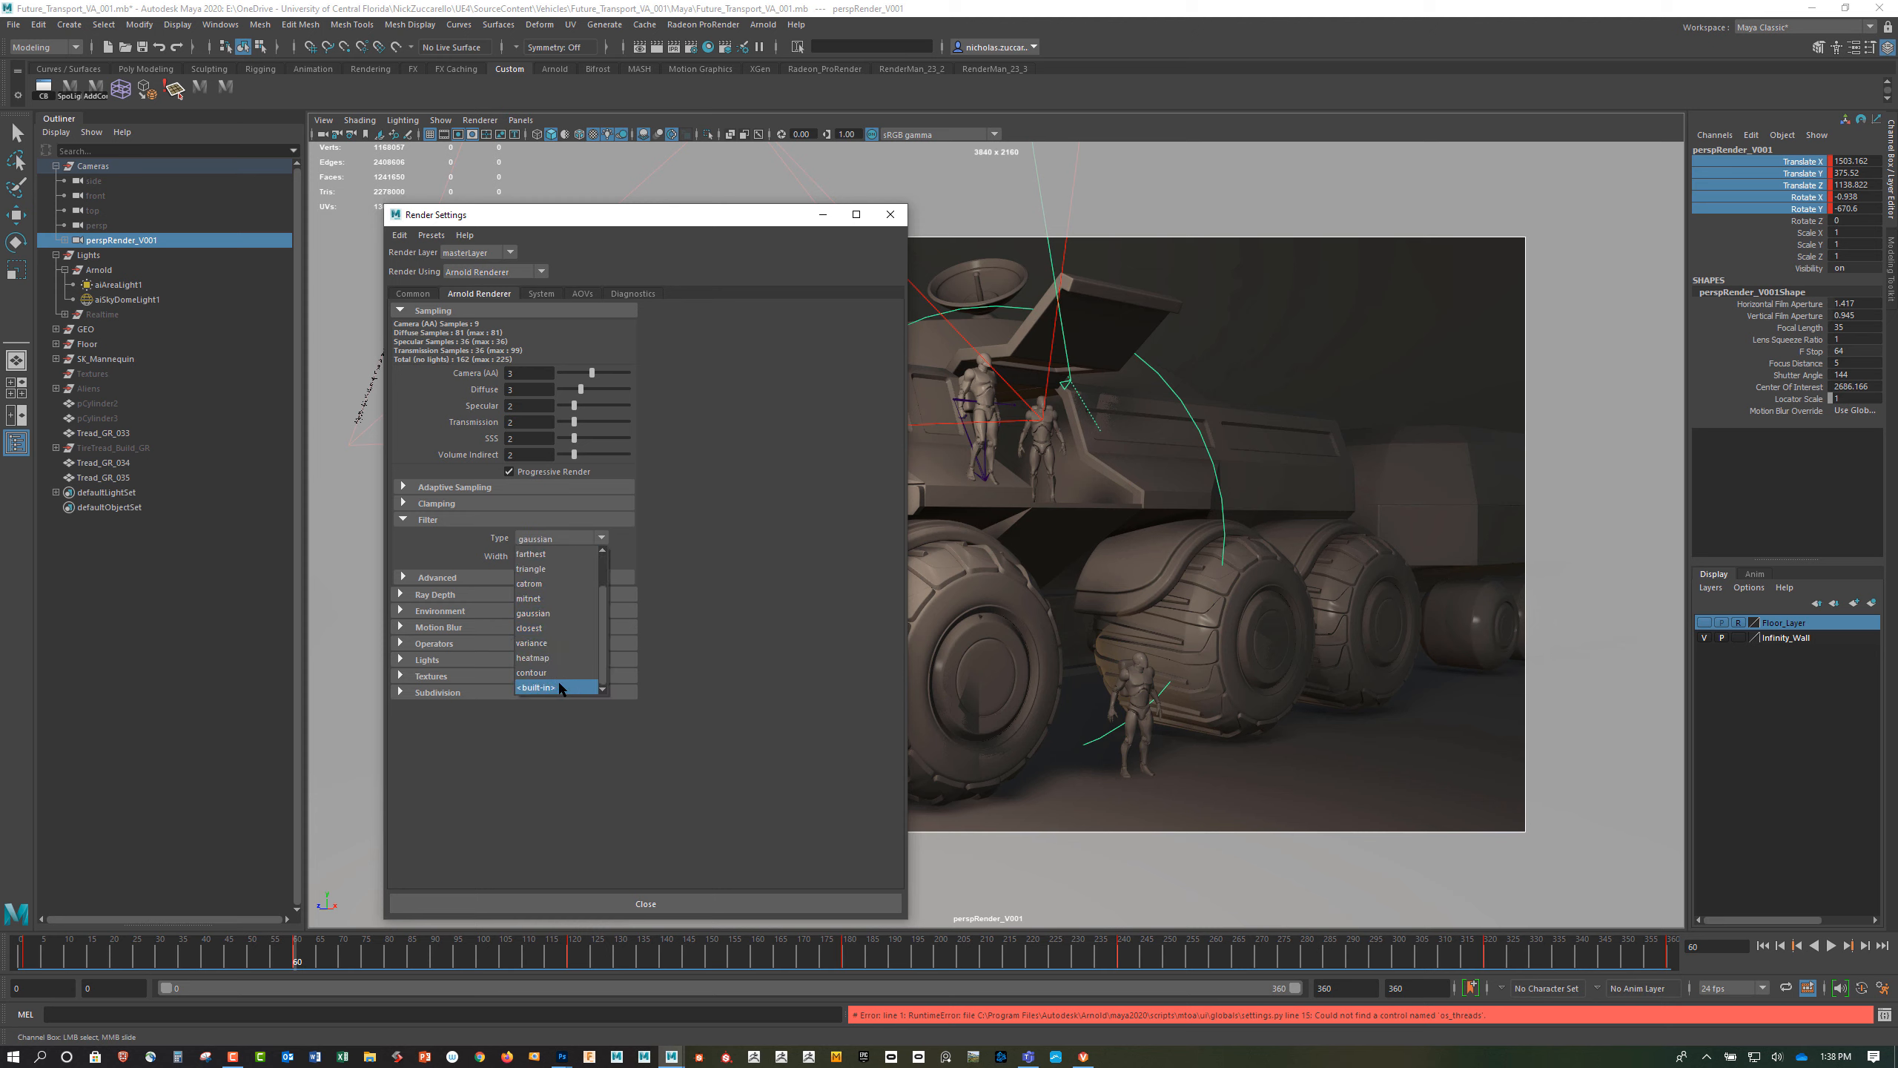
click(562, 672)
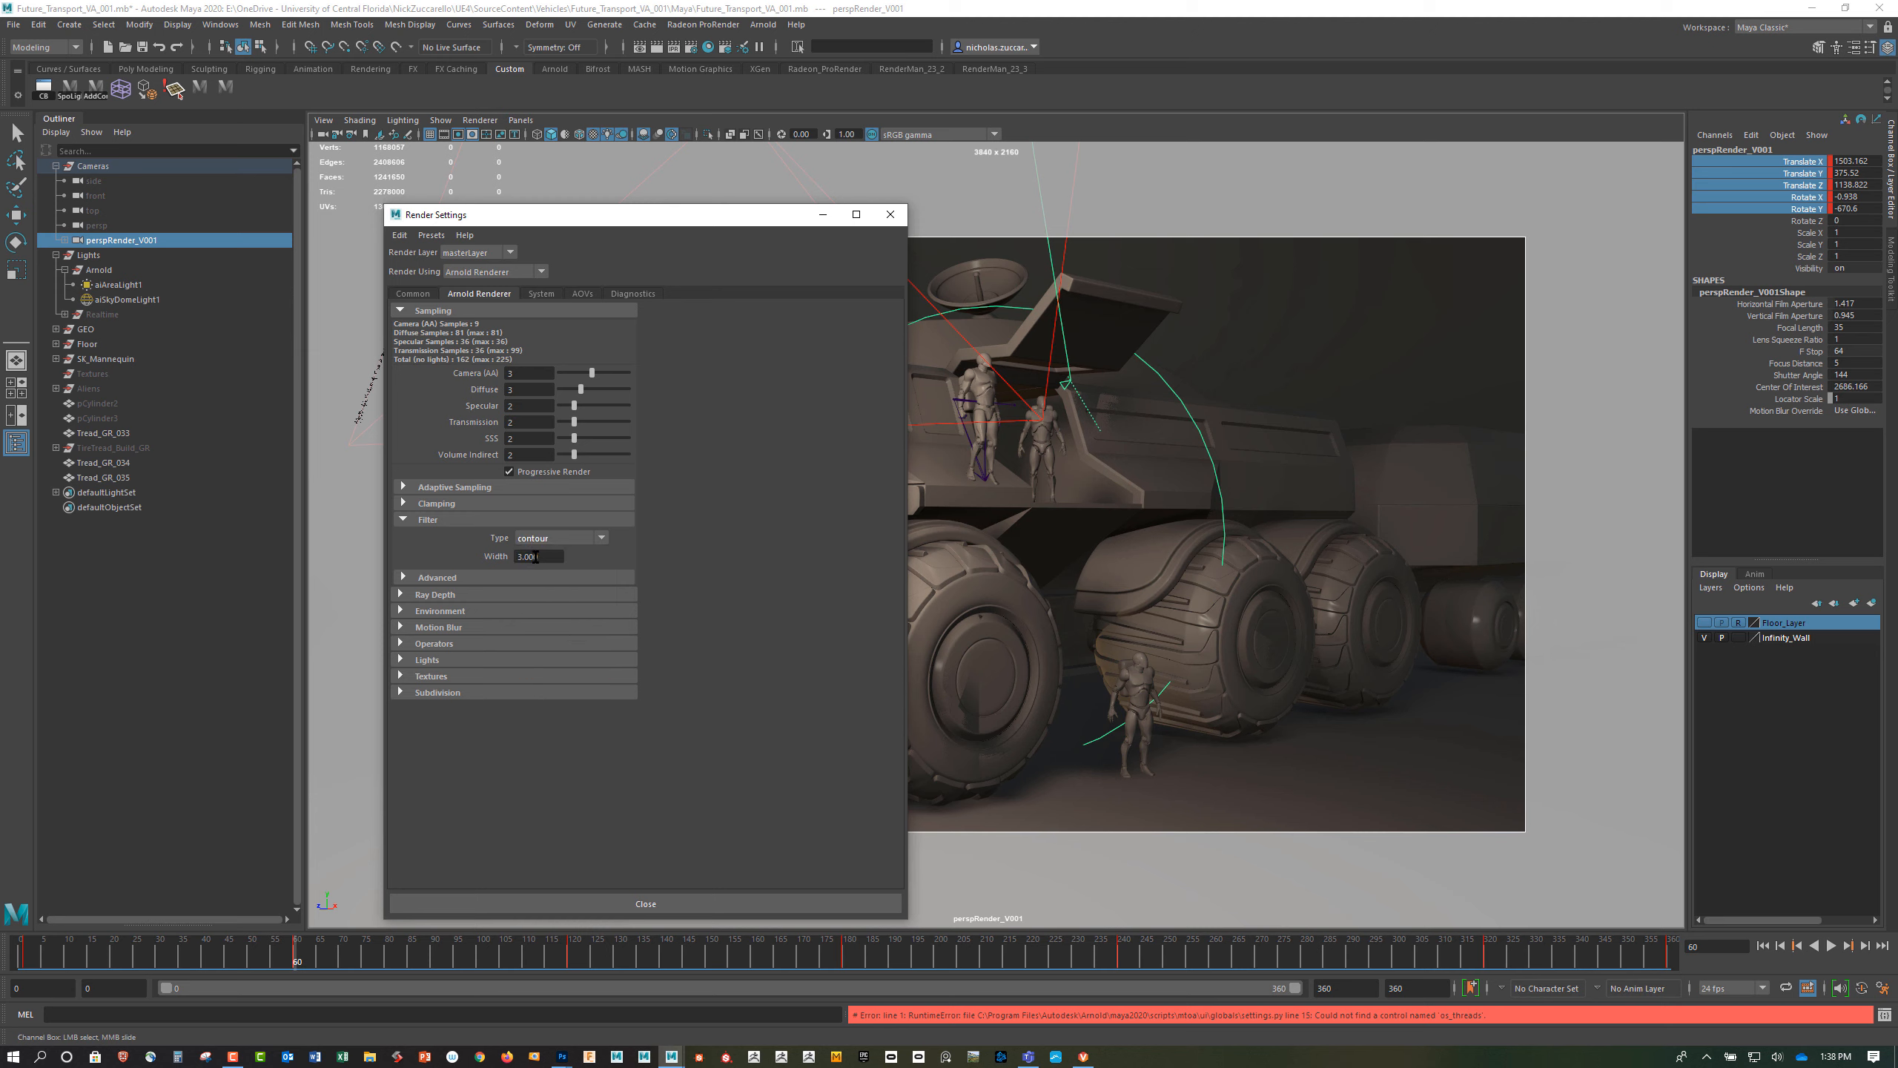
drag(536, 557, 509, 557)
click(597, 543)
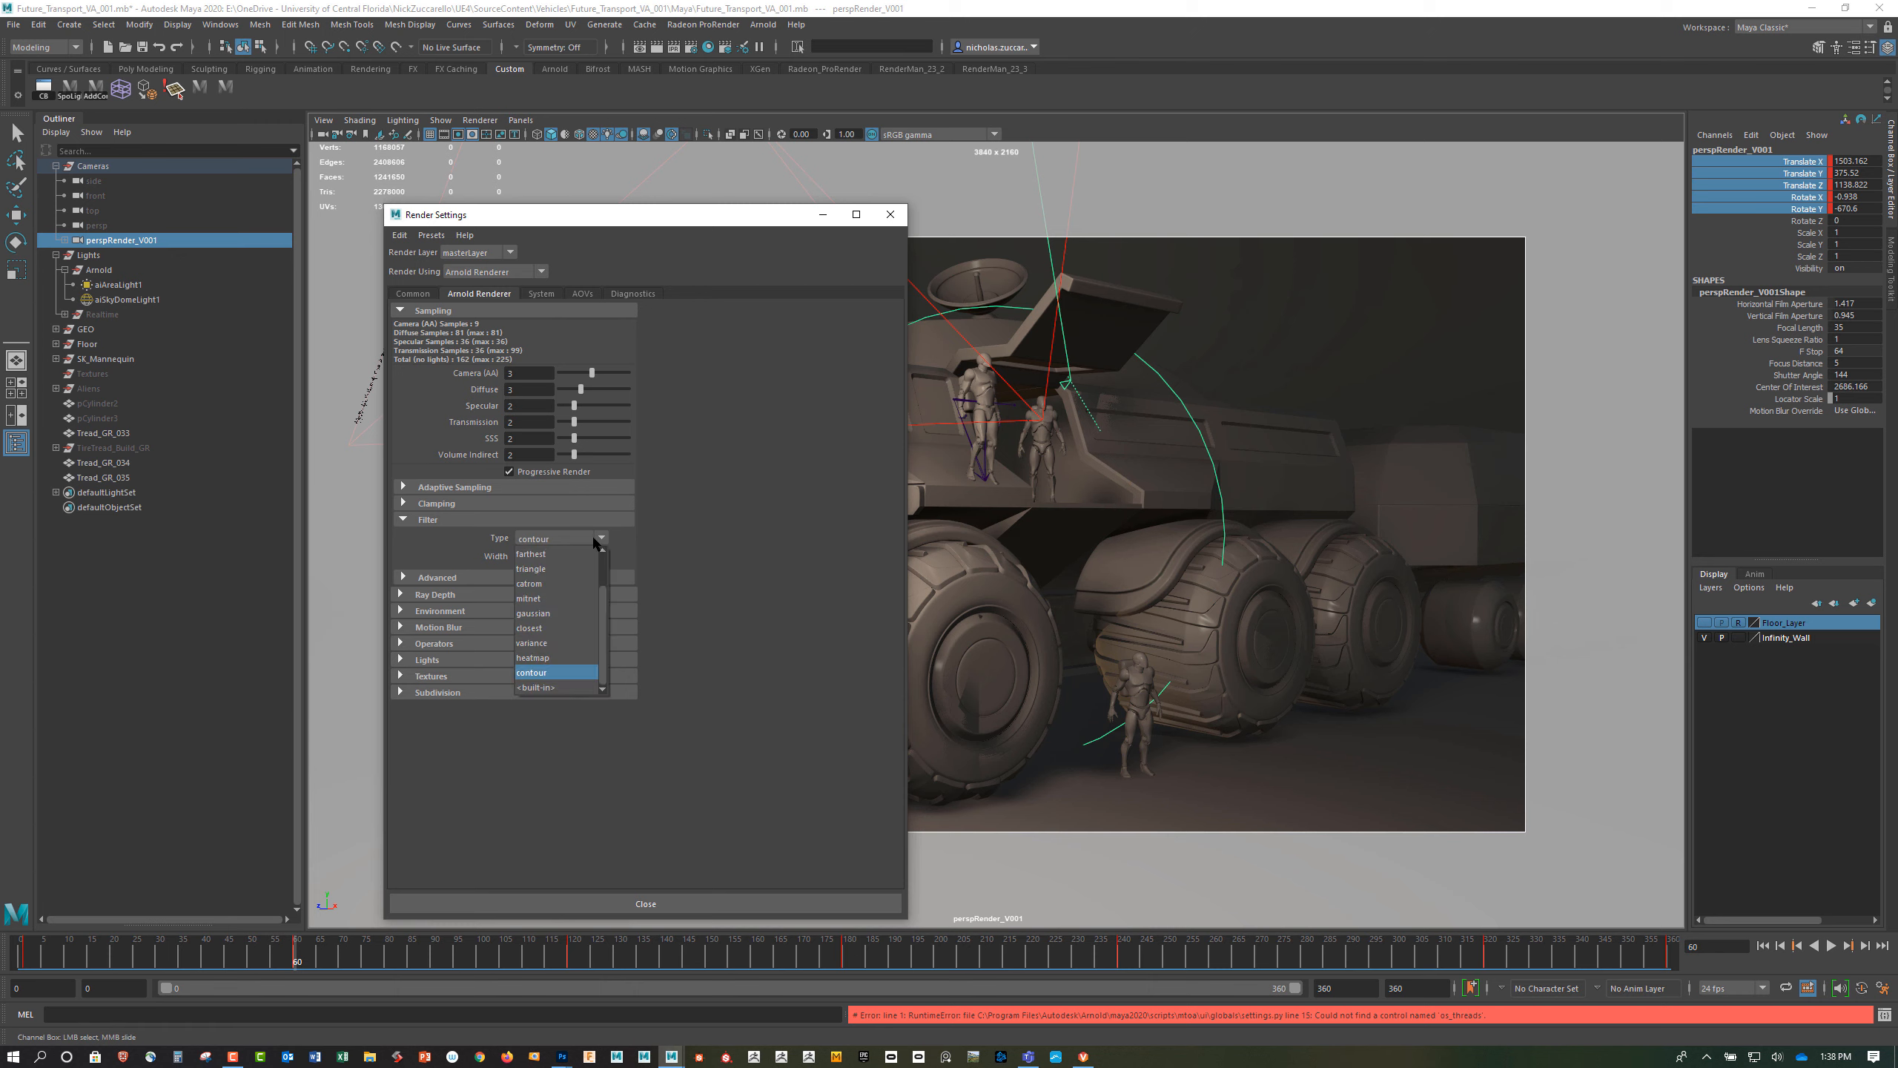
click(531, 619)
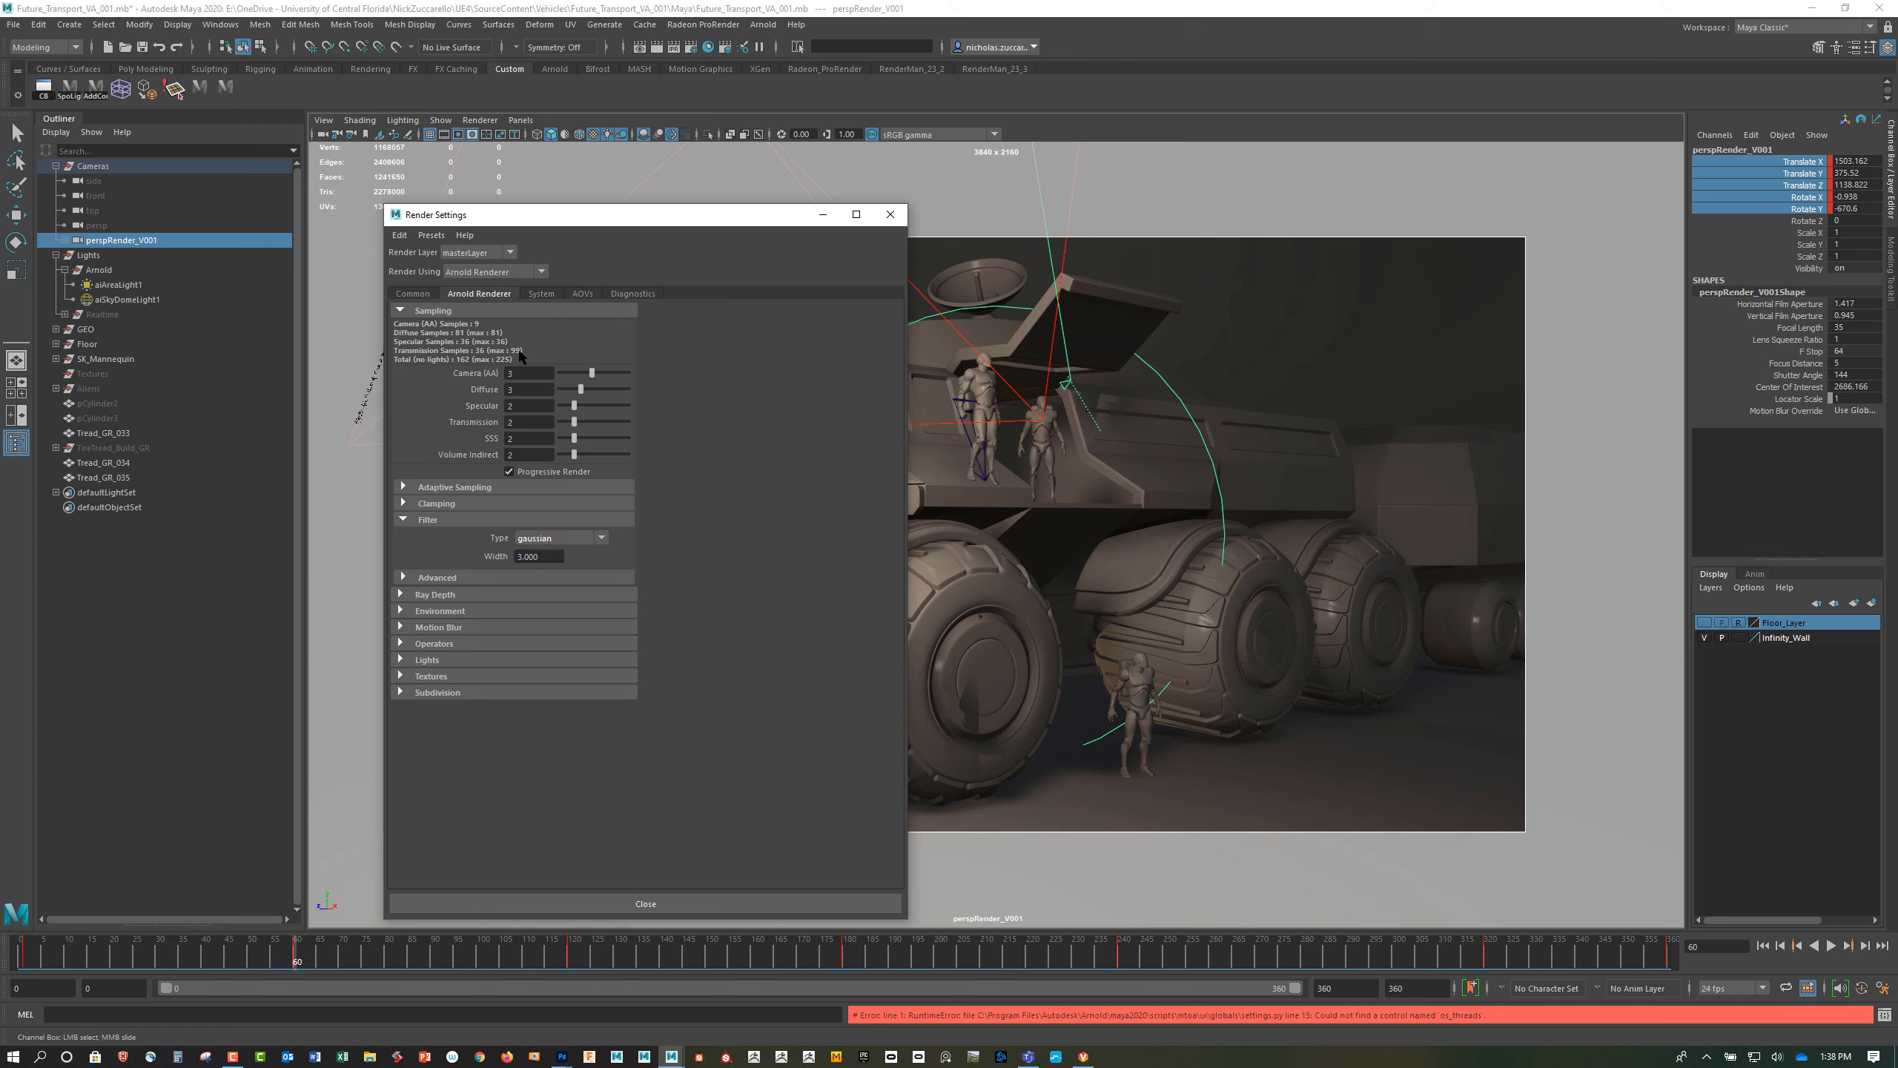
Show the AOVs in the render settings, and open the Hypershade to browse the Arnold shader nodes
click(583, 294)
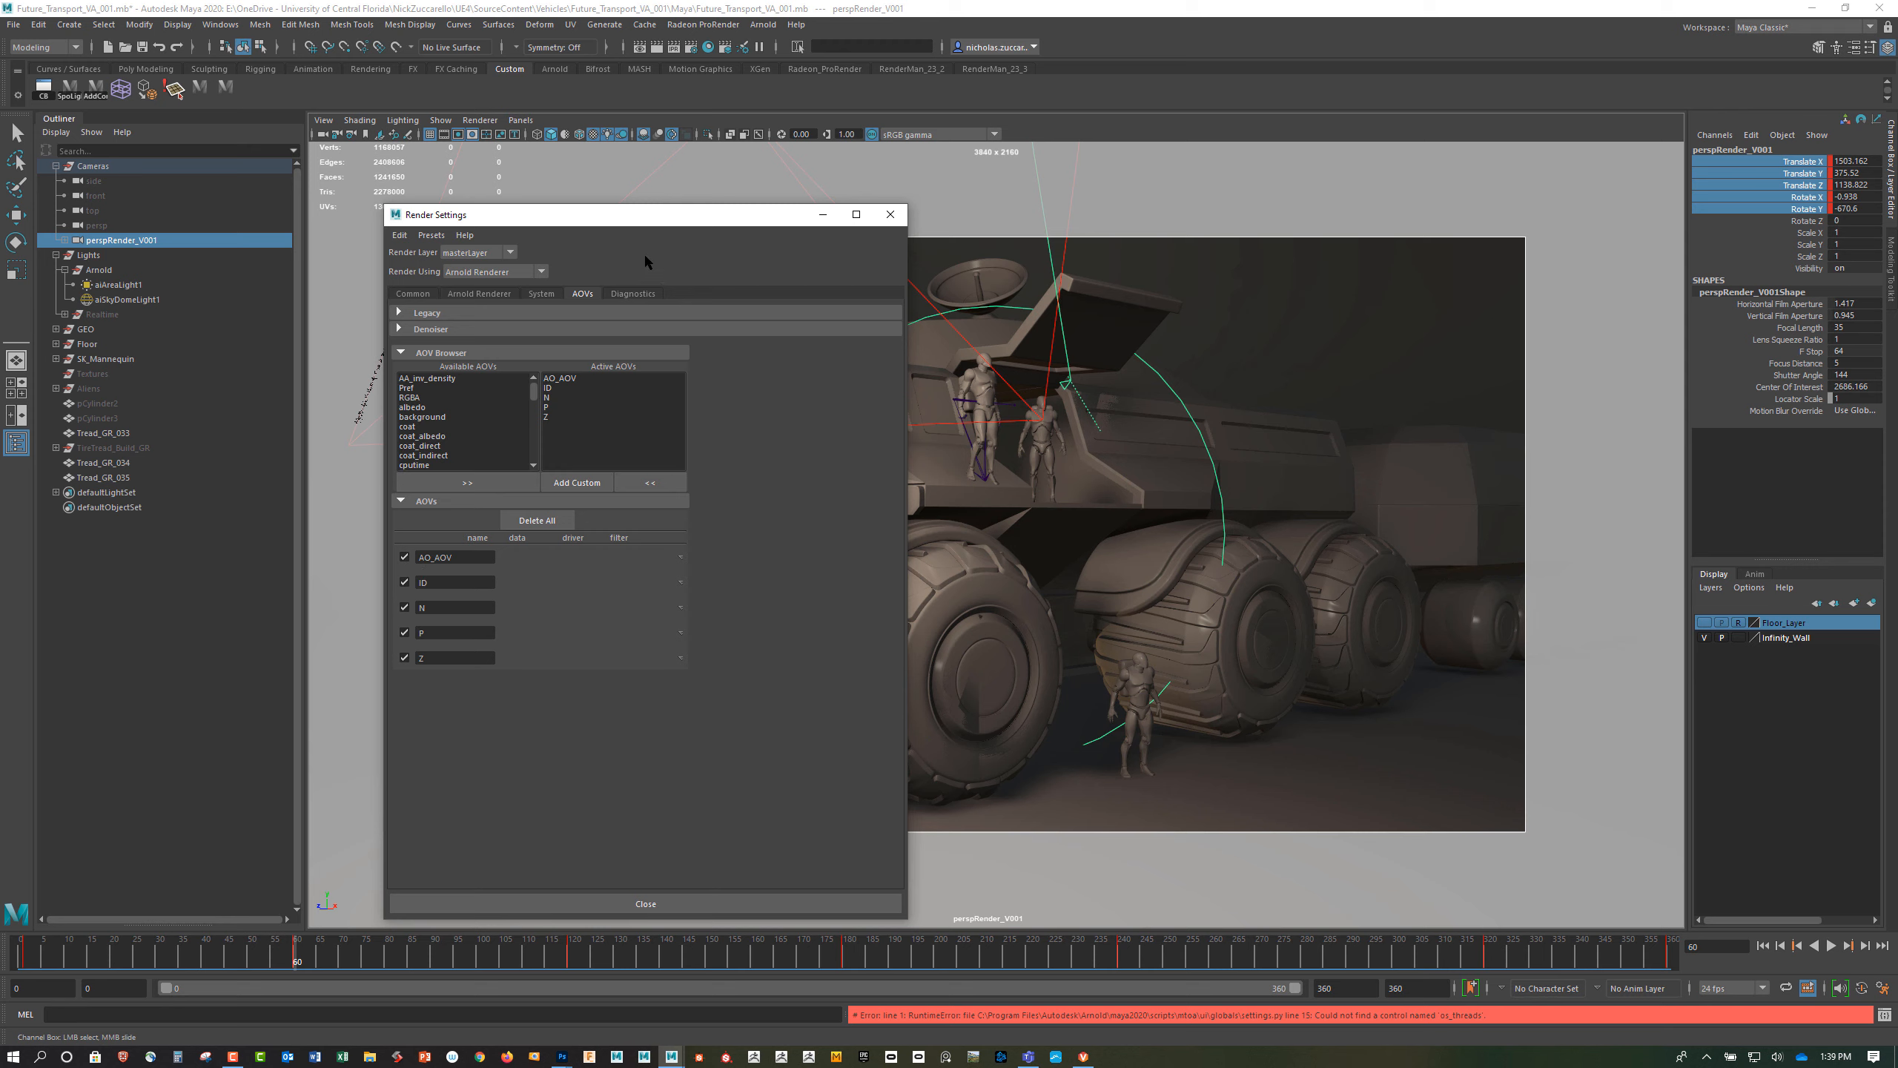
drag(636, 220, 1432, 197)
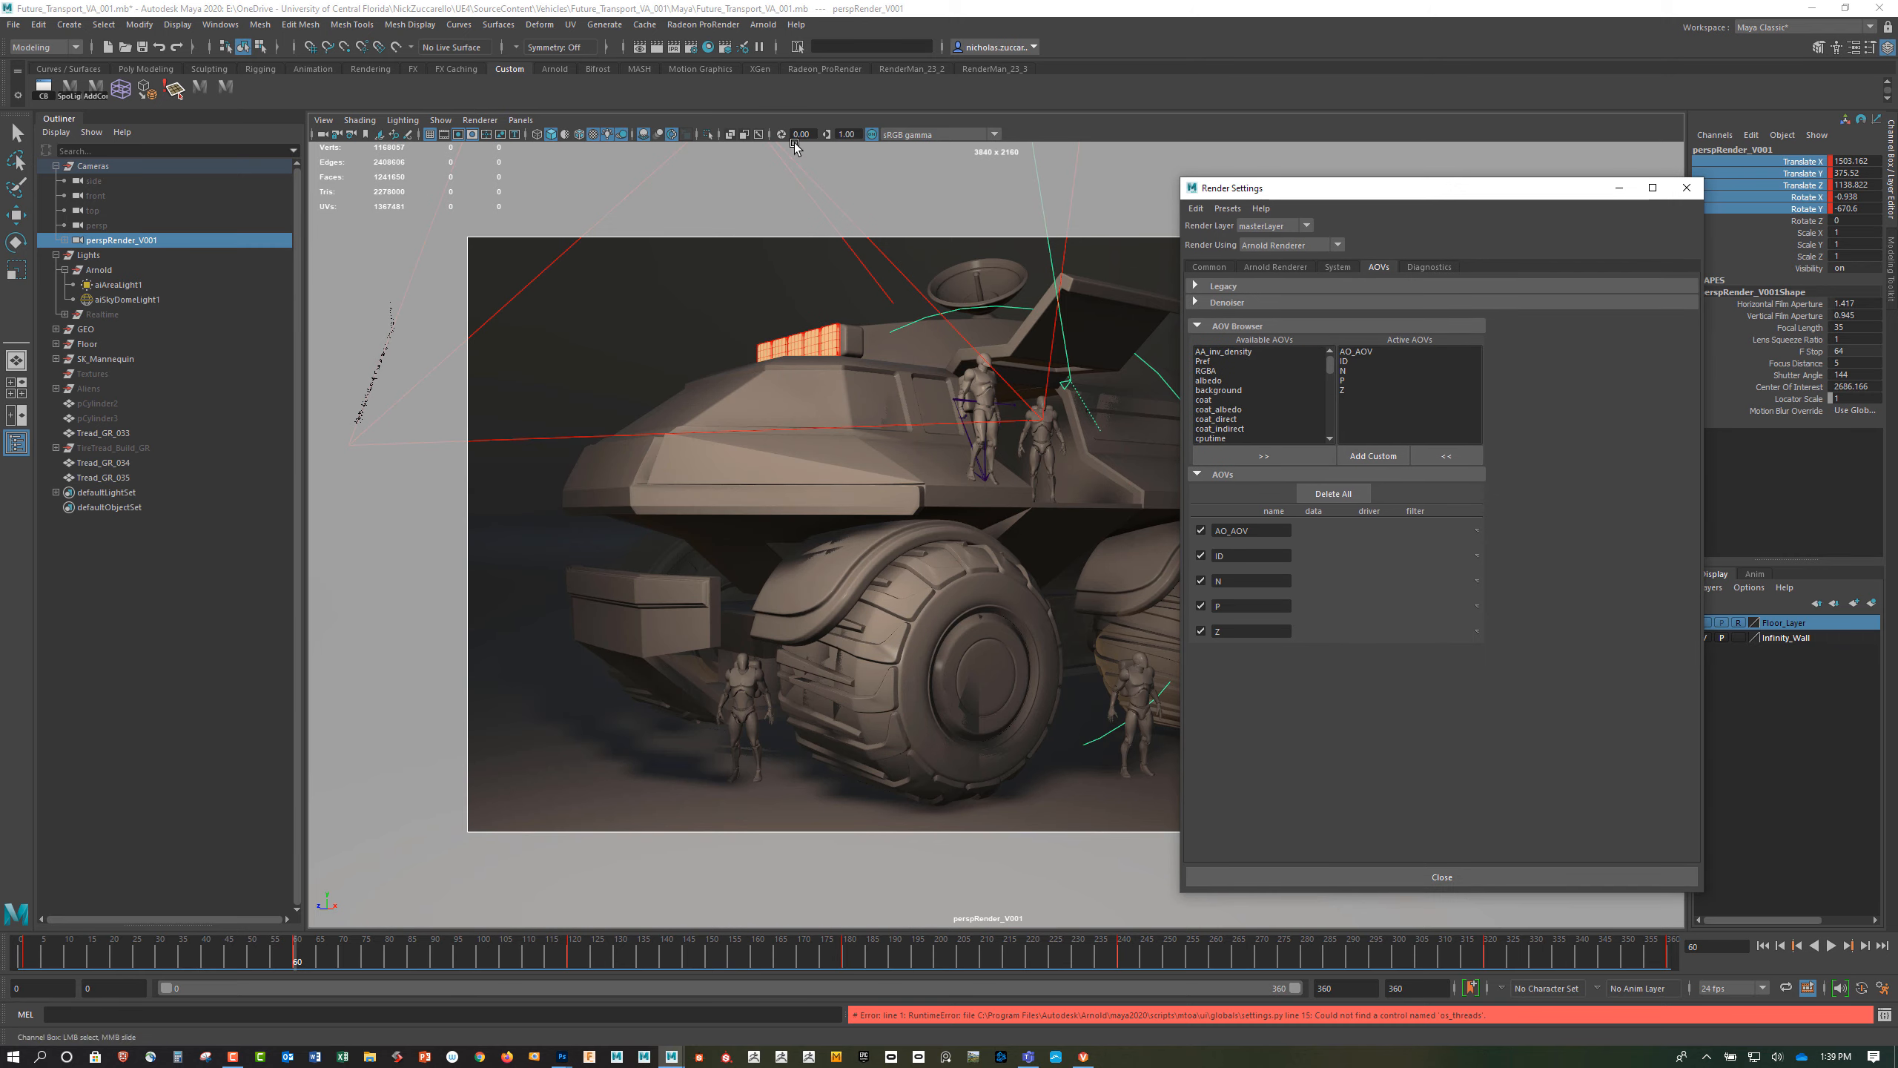
click(707, 47)
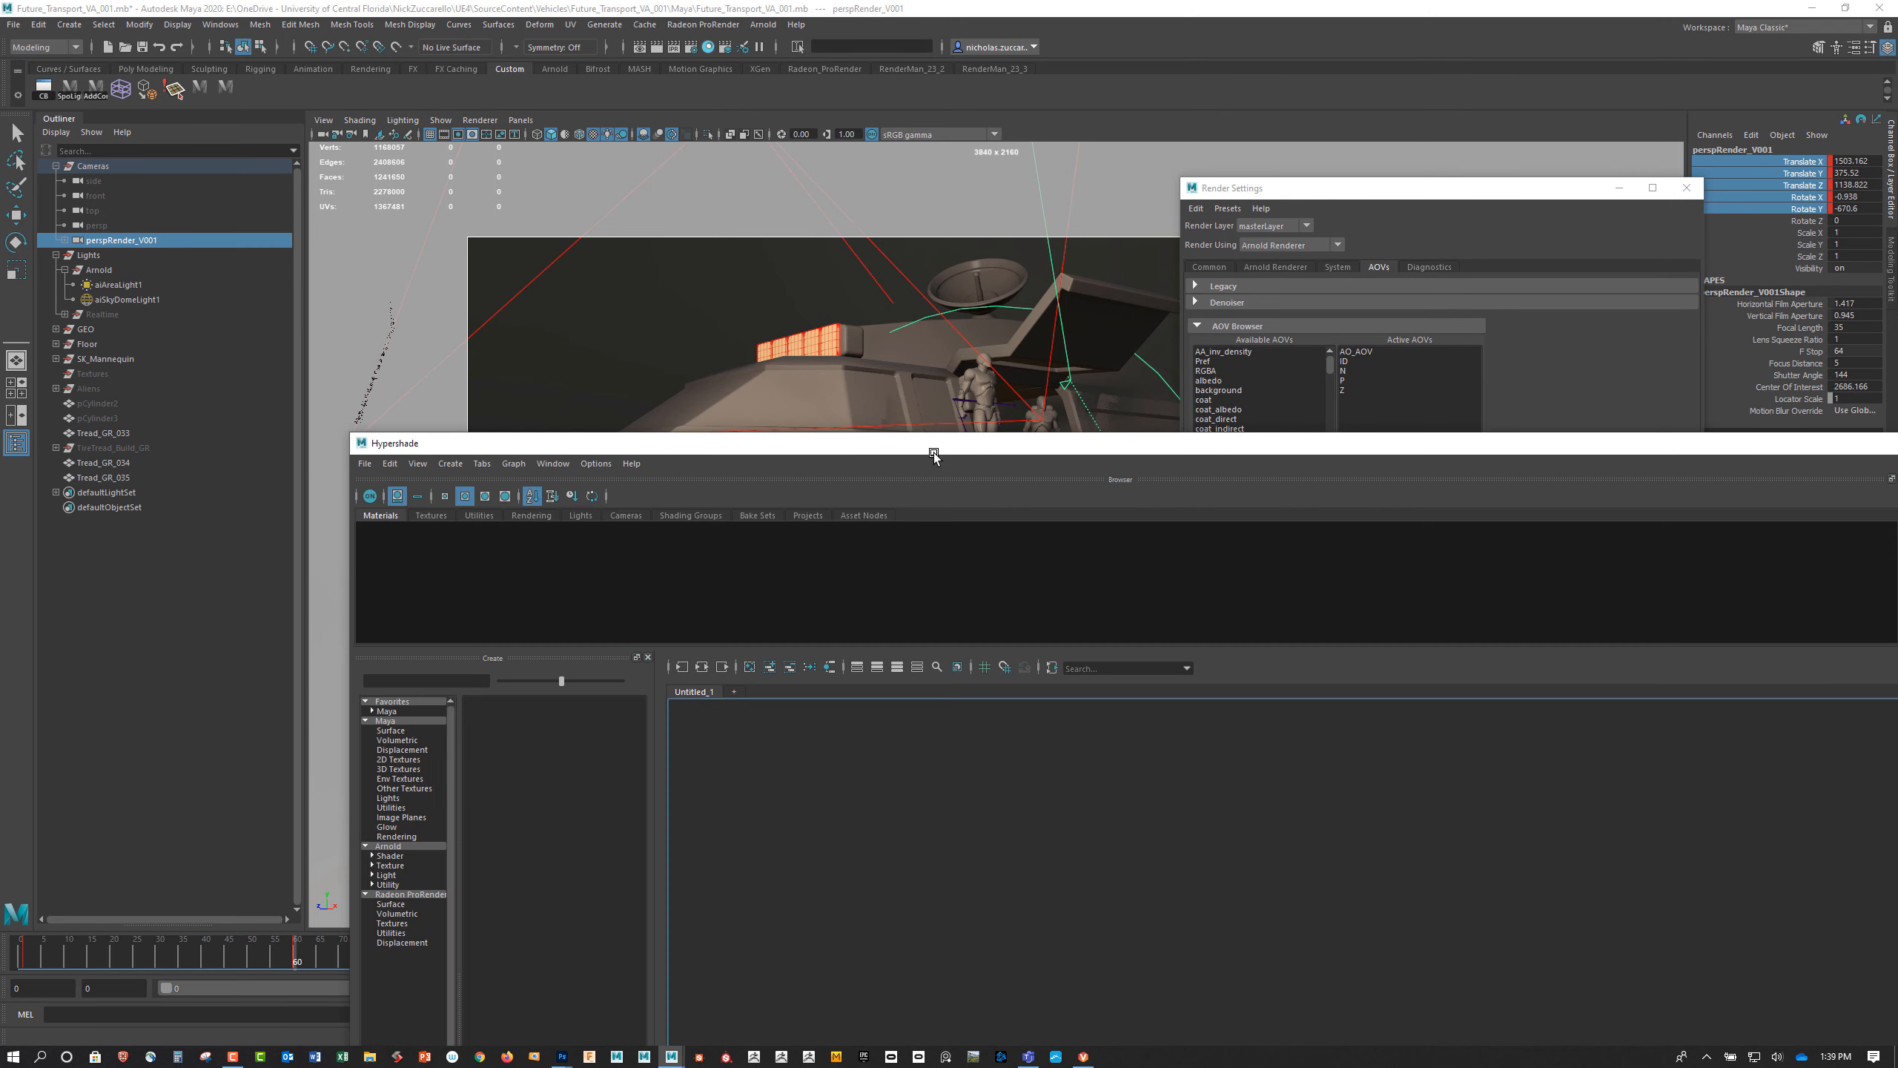
drag(932, 447, 757, 193)
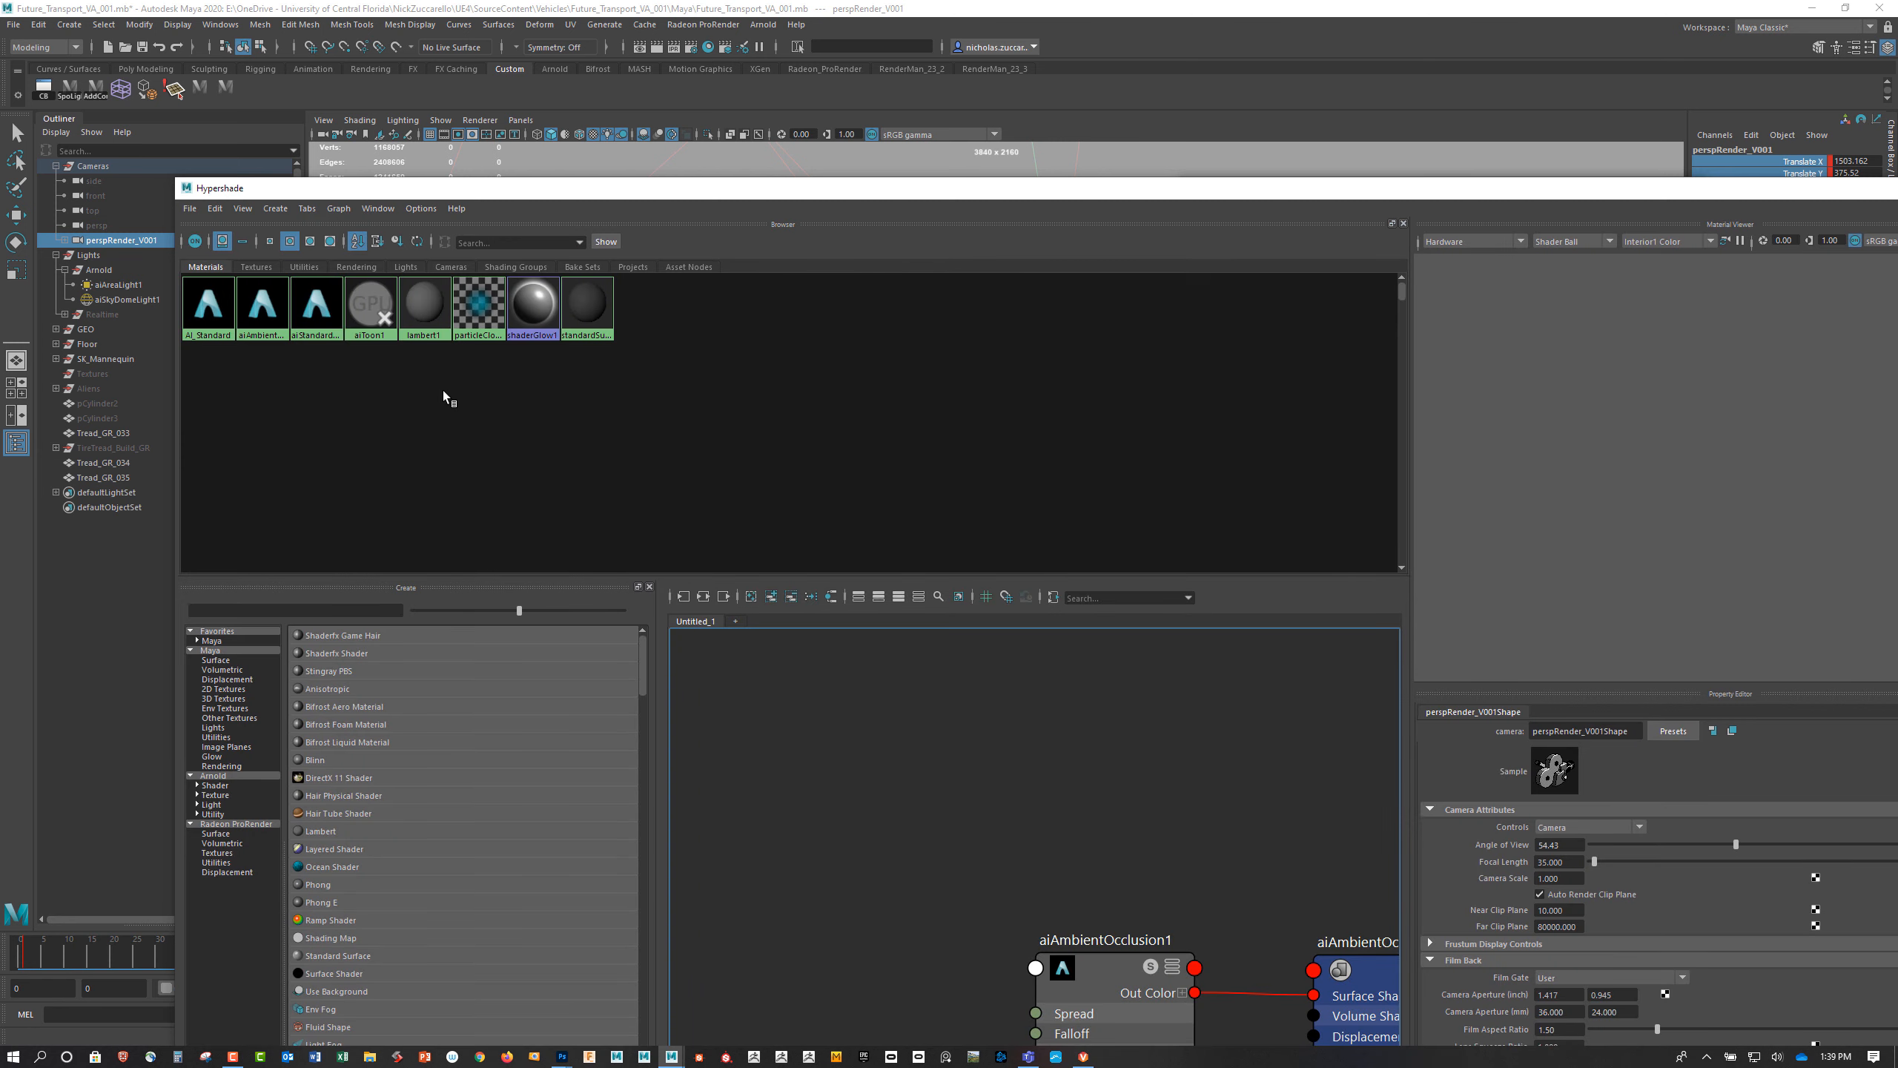
drag(183, 179, 396, 162)
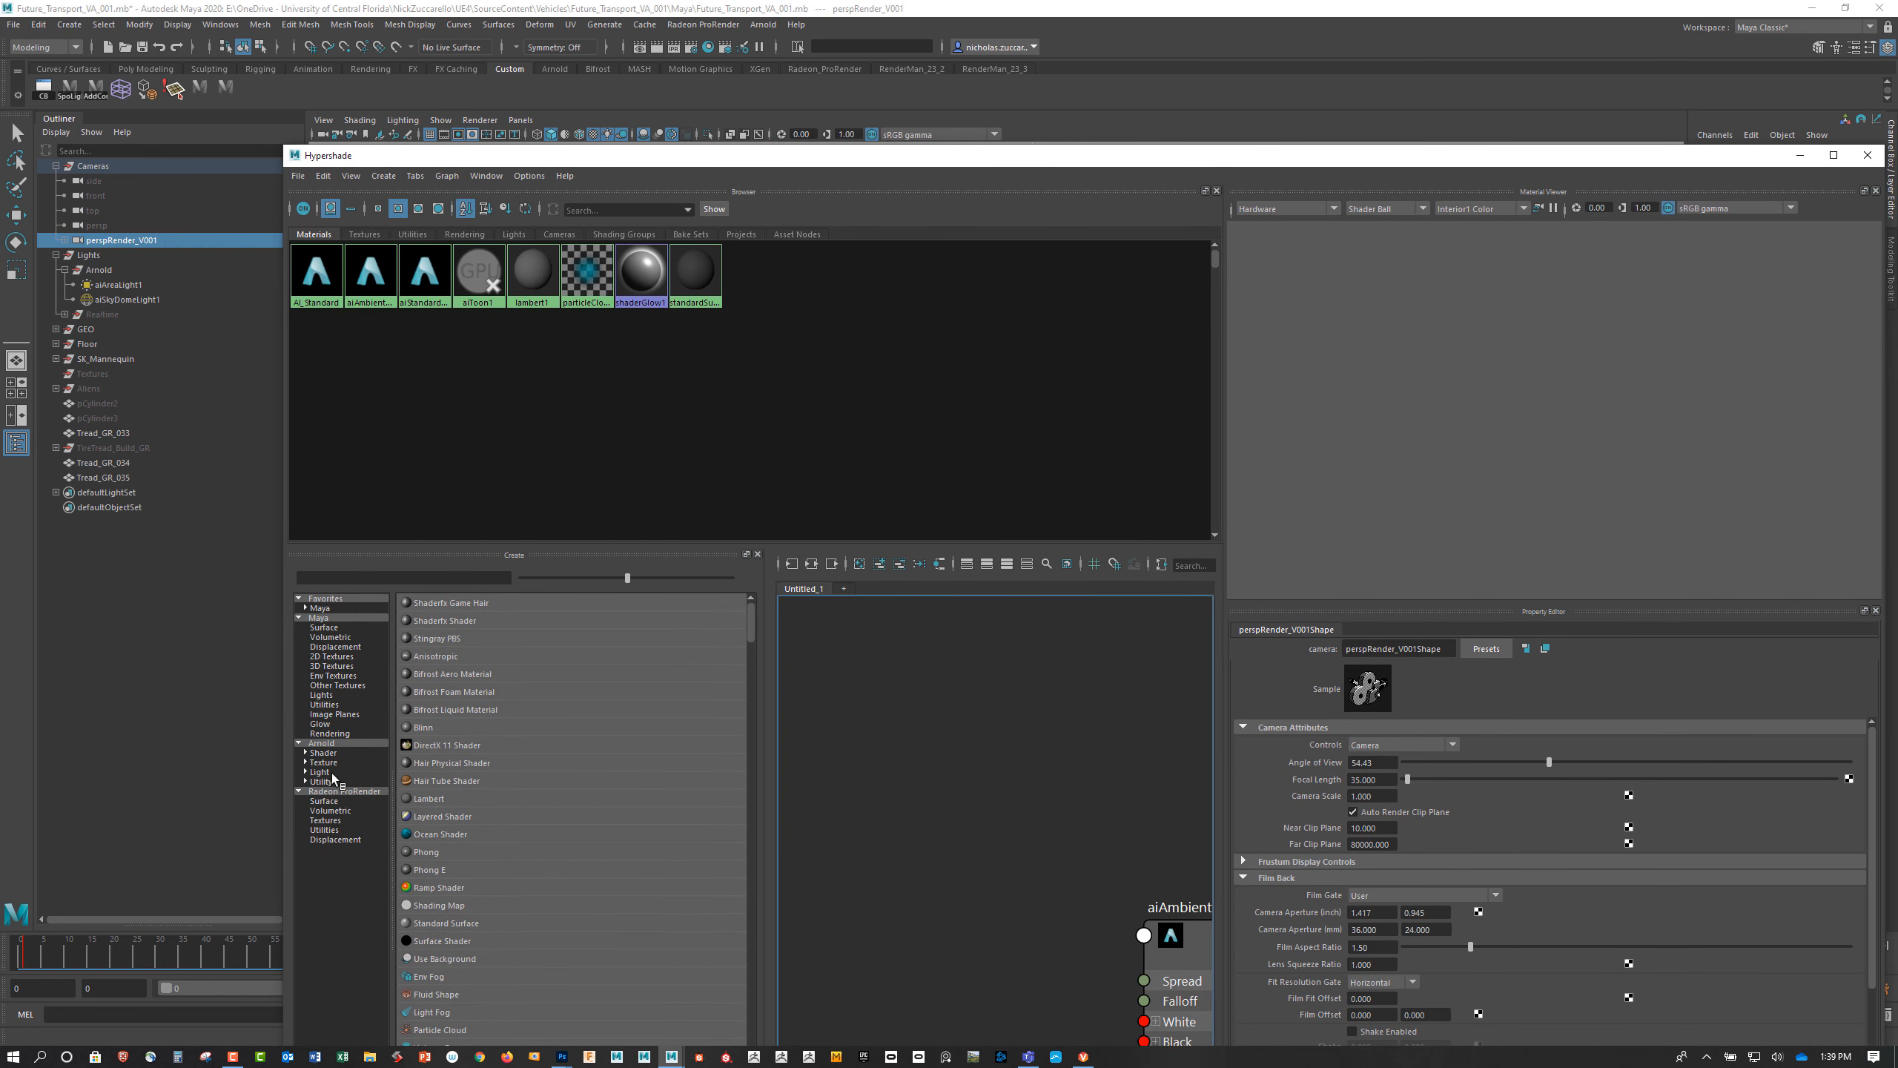
click(365, 742)
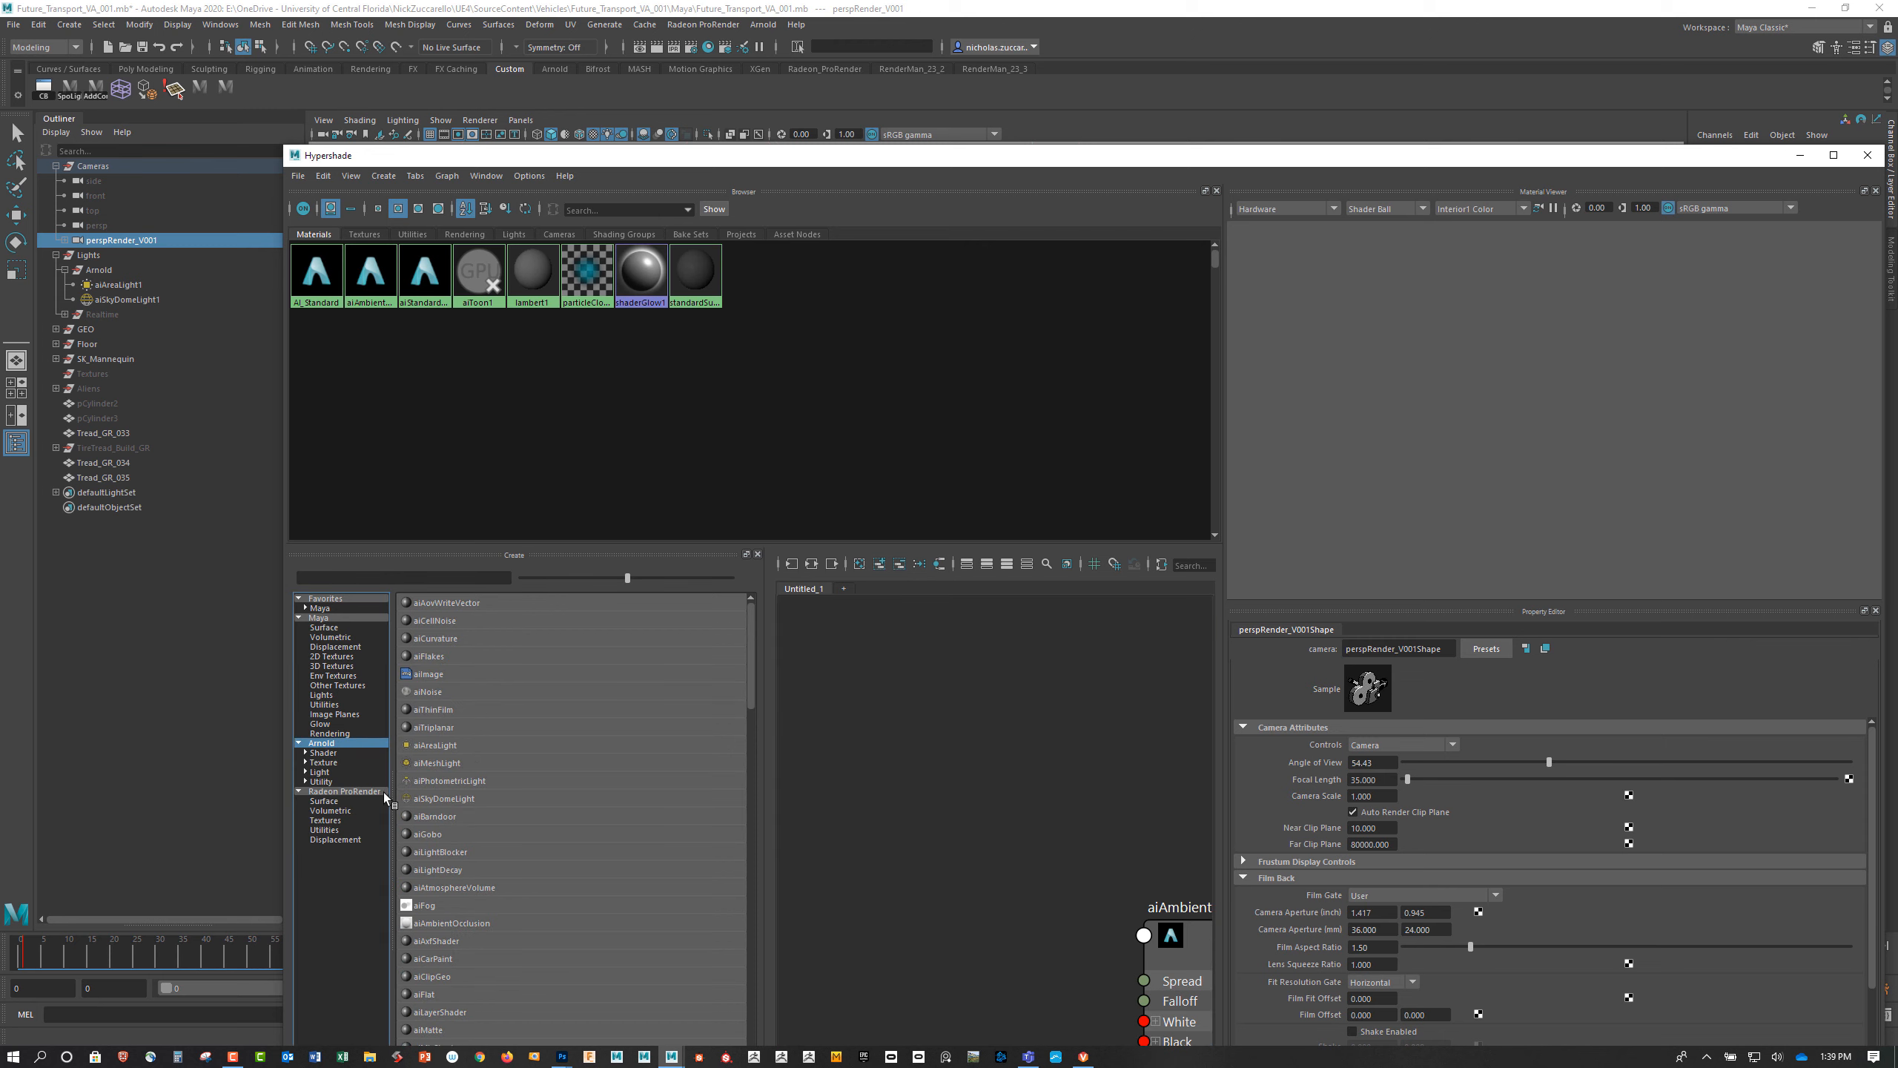
click(326, 751)
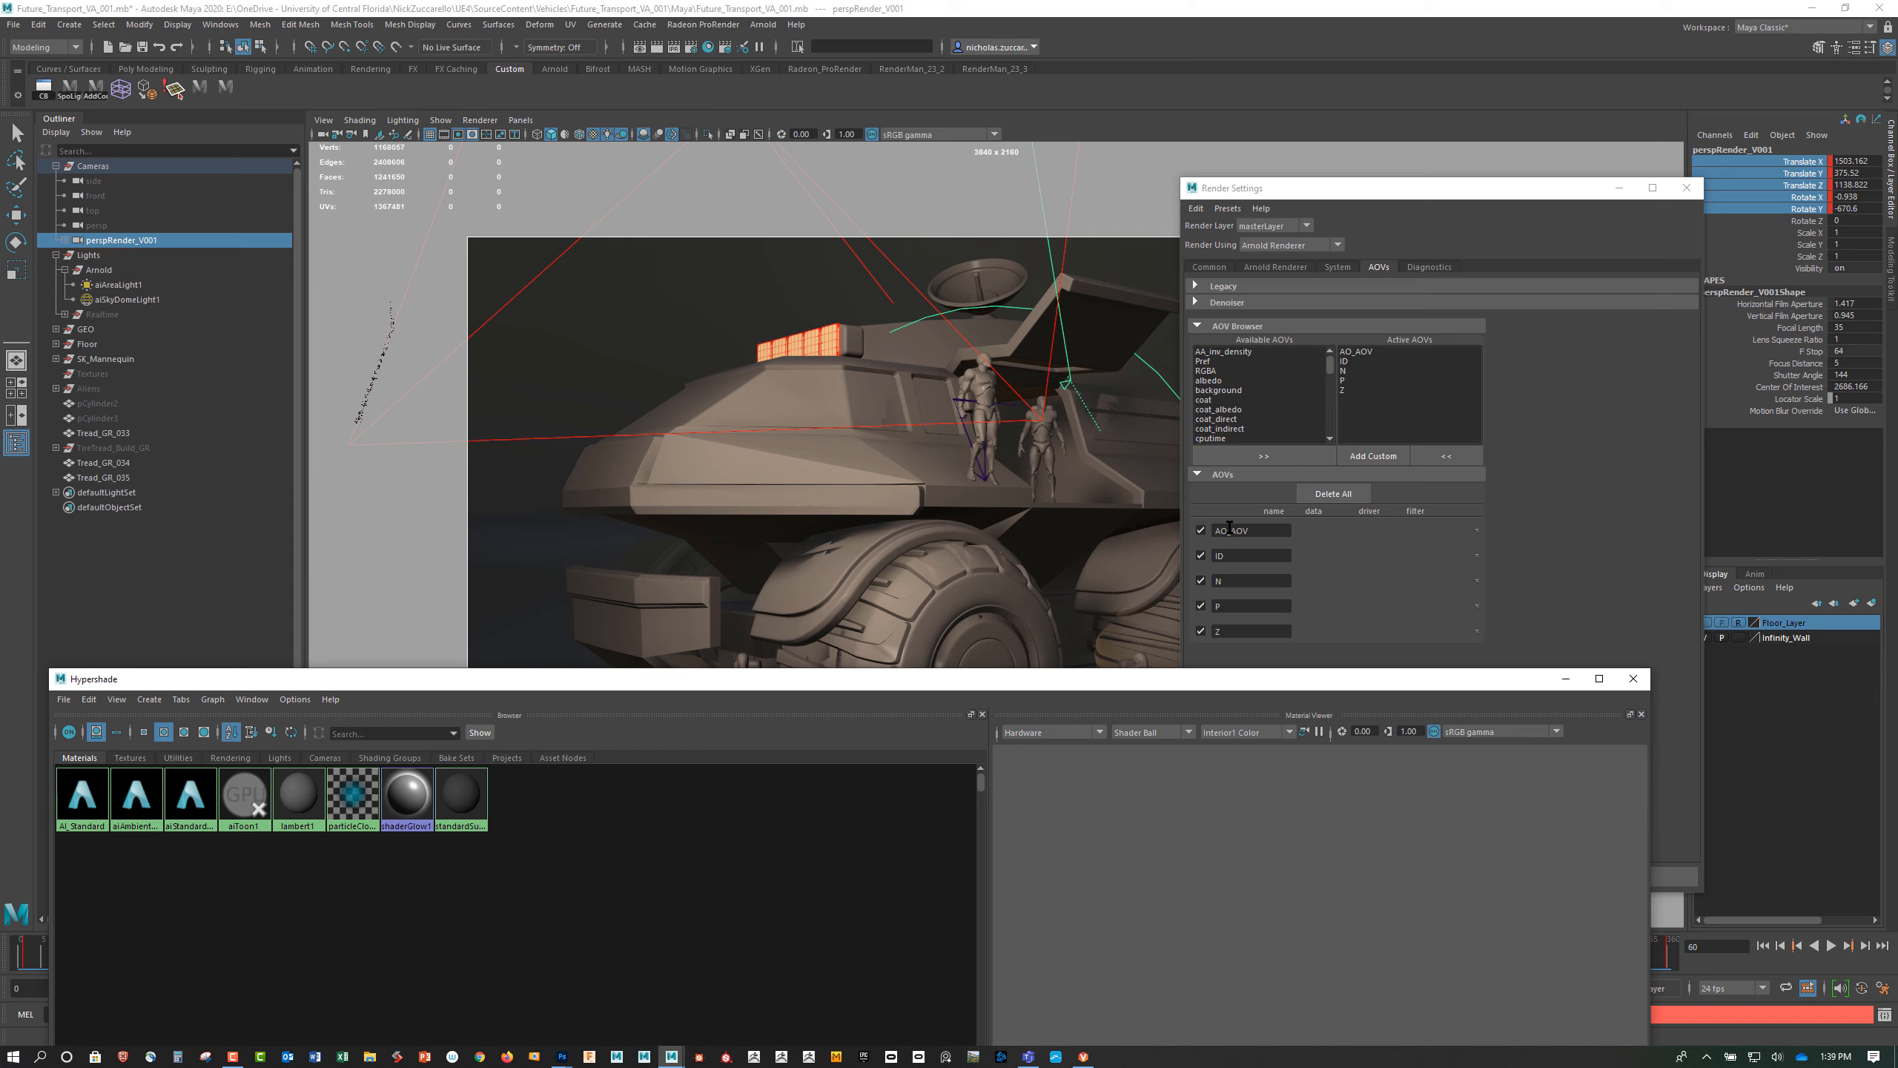
Select the AO_AOV pass, examine its custom shader and the ambient occlusion node network in the Hypershade, and close the Hypershade
click(1356, 354)
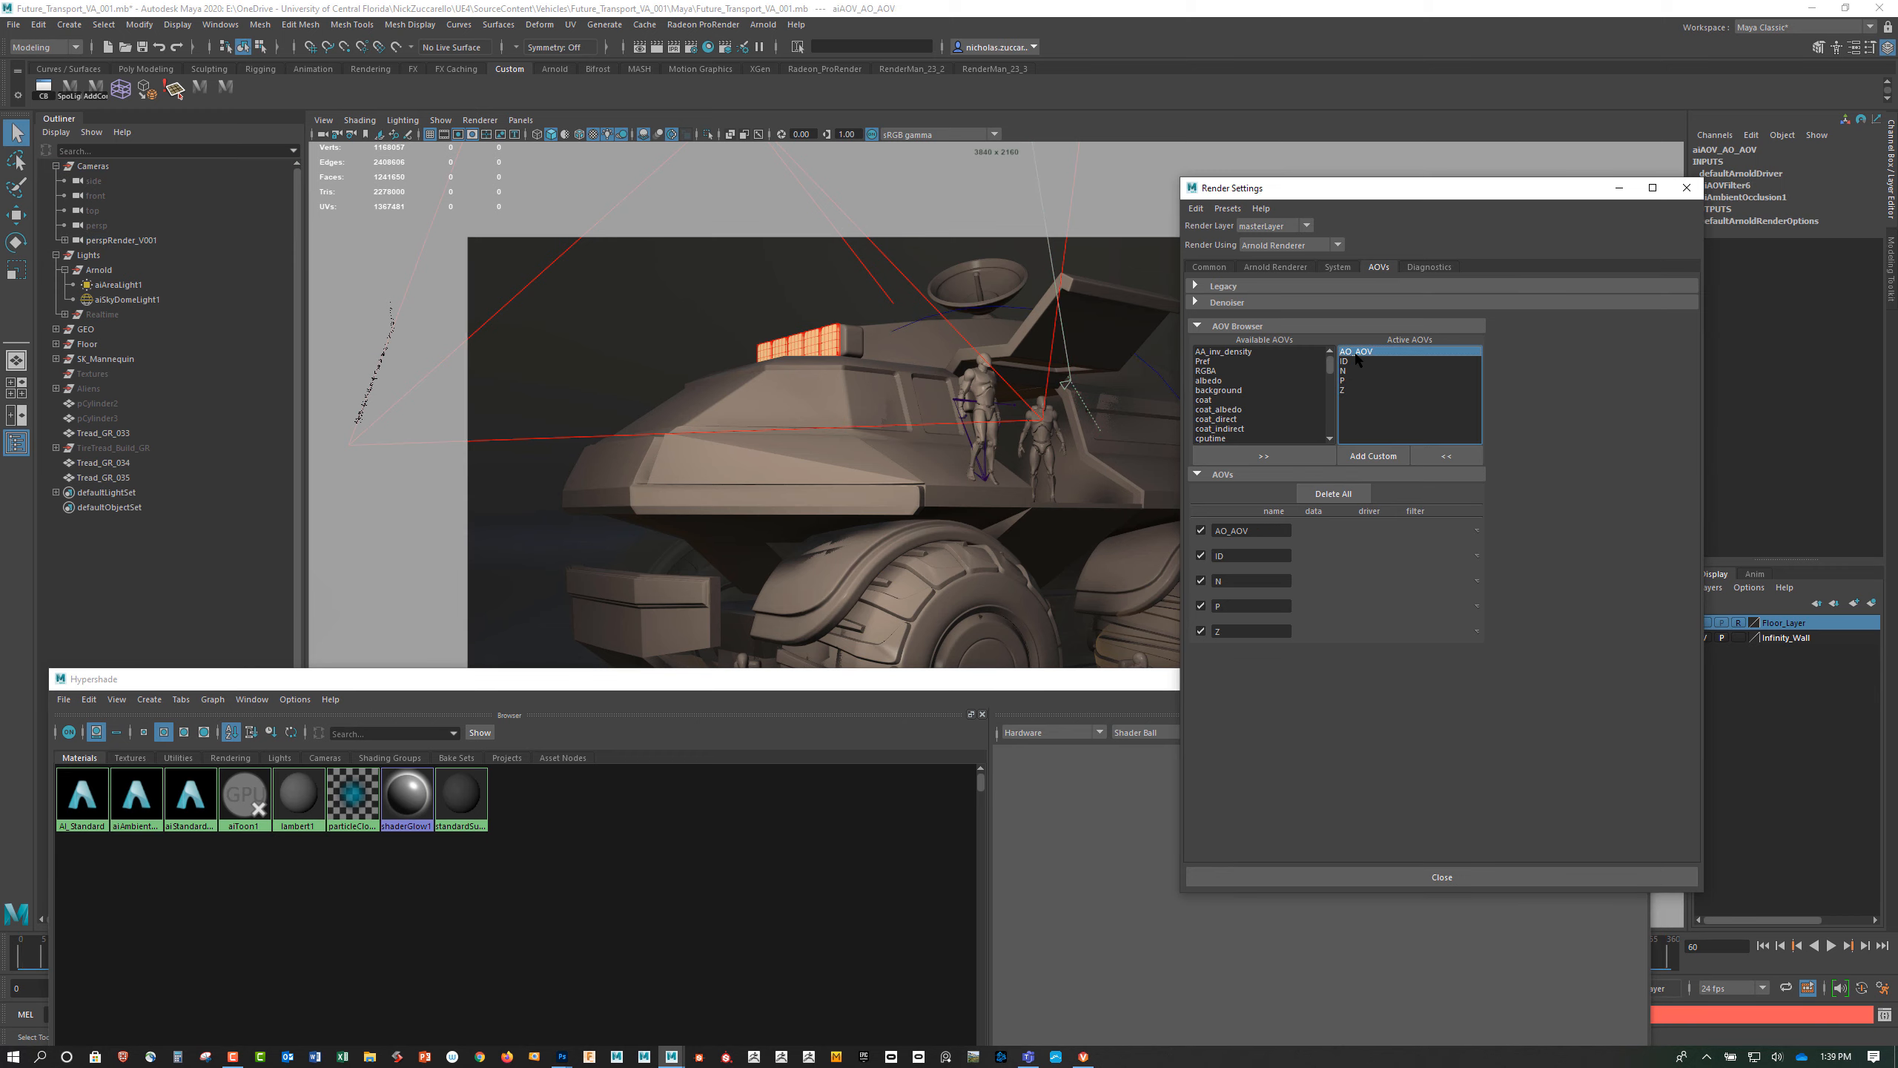
drag(1083, 682, 1238, 140)
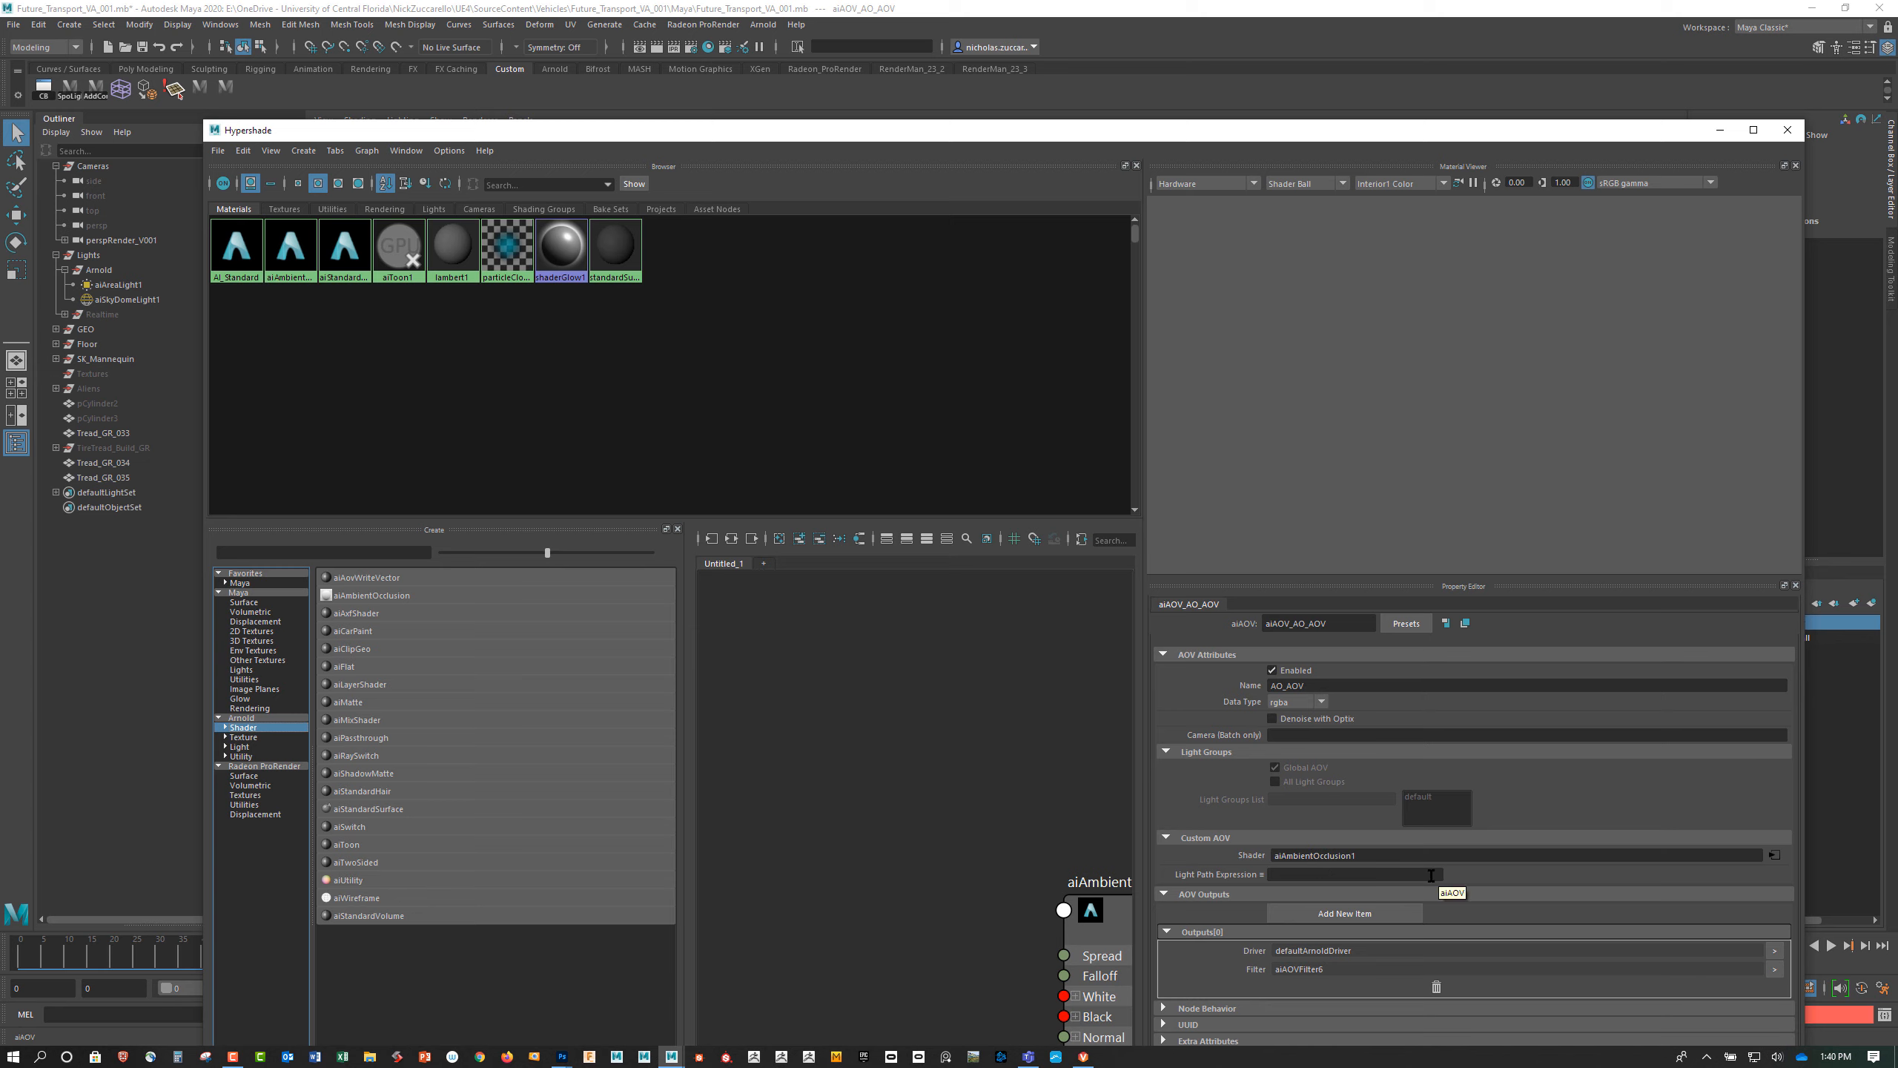
drag(981, 775, 728, 672)
scroll(918, 725, down, 4)
drag(965, 693, 1042, 673)
scroll(931, 699, up, 3)
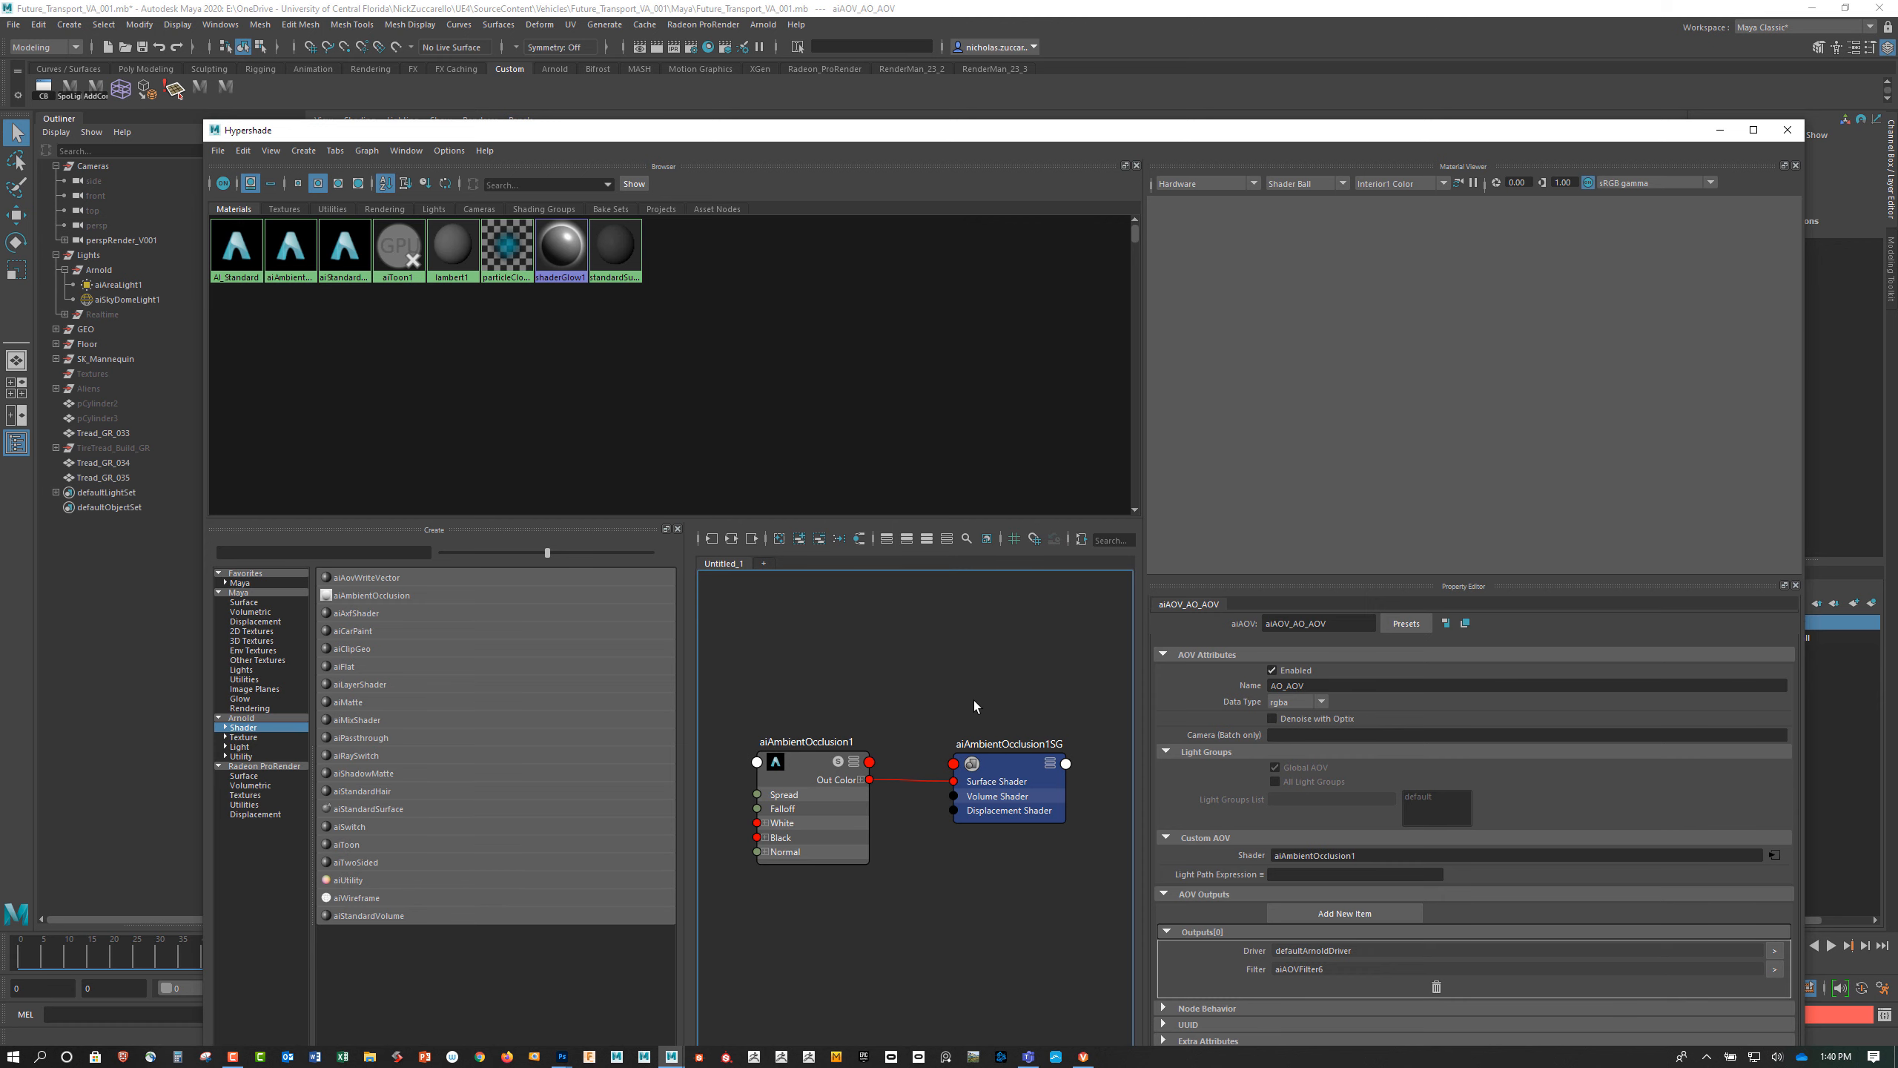
click(1788, 129)
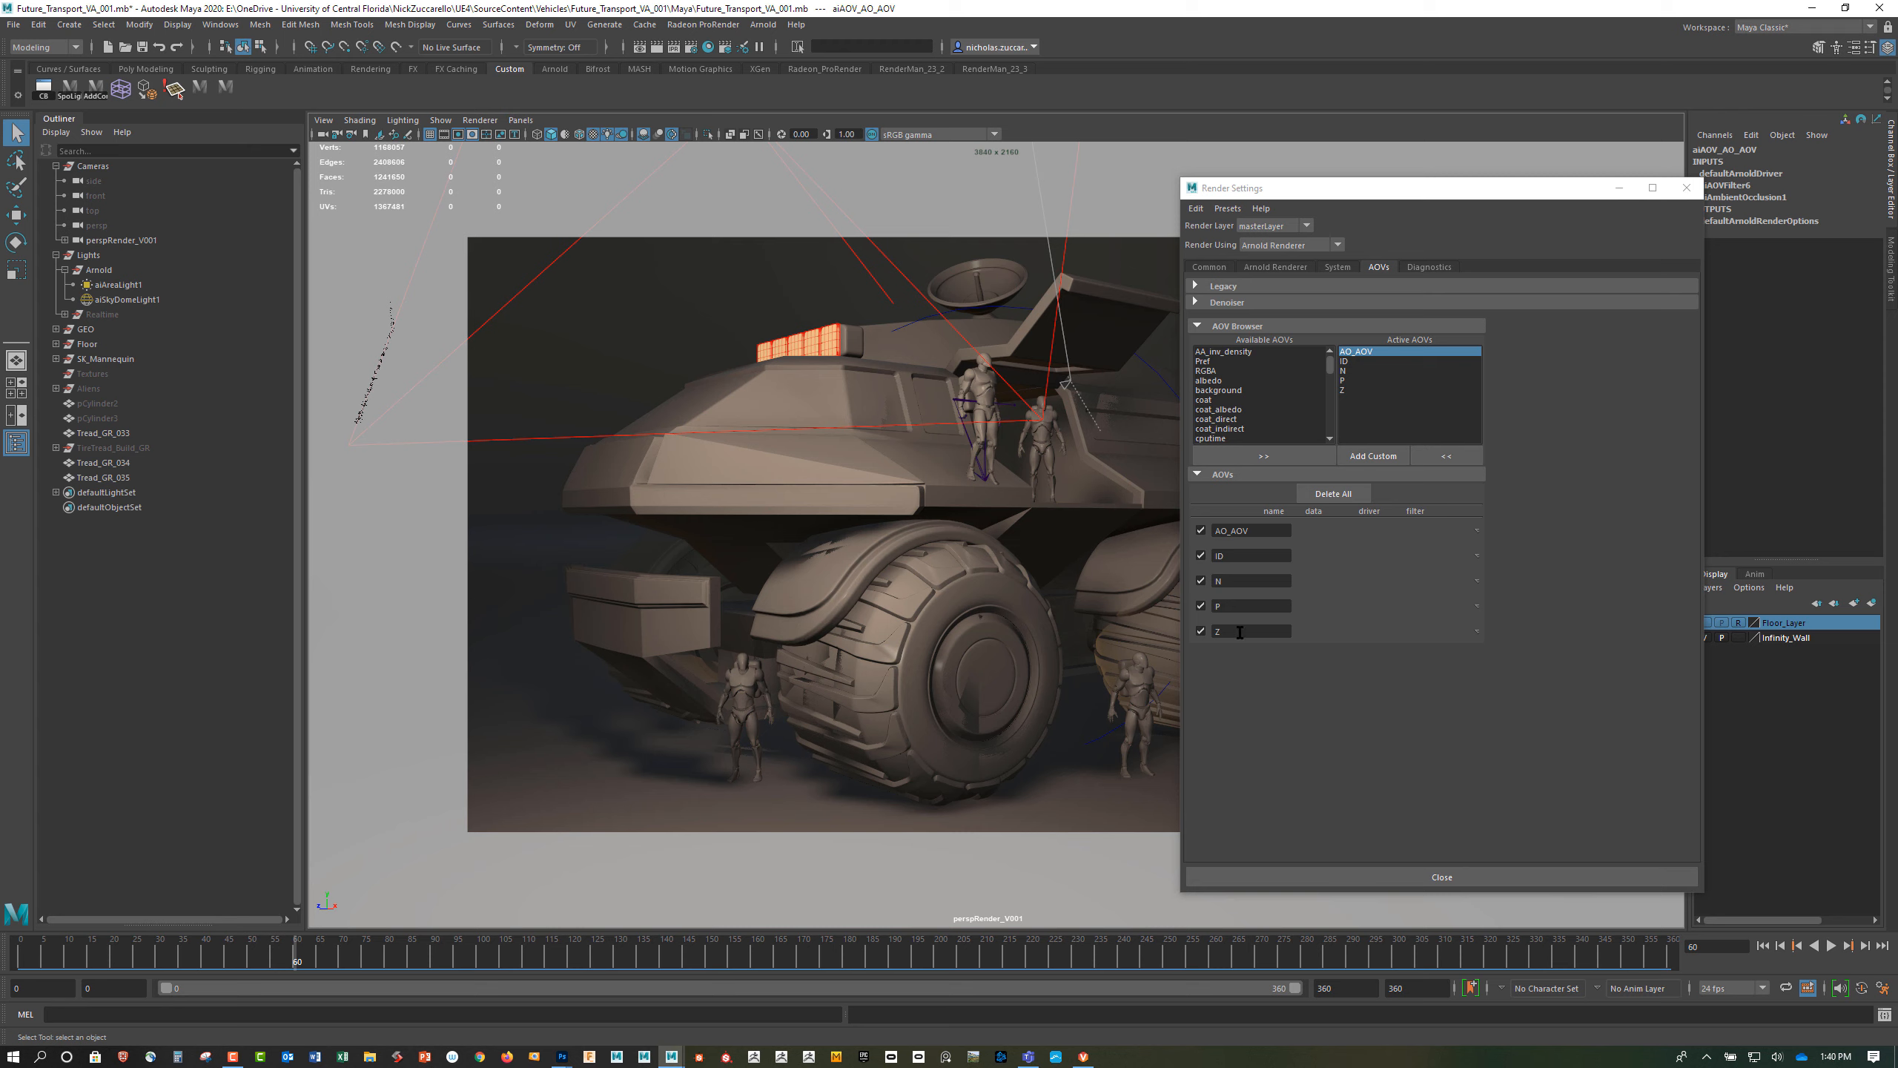
Delete all existing AOVs and activate the ID, N and Z passes for the Arnold render
click(1345, 380)
click(1342, 497)
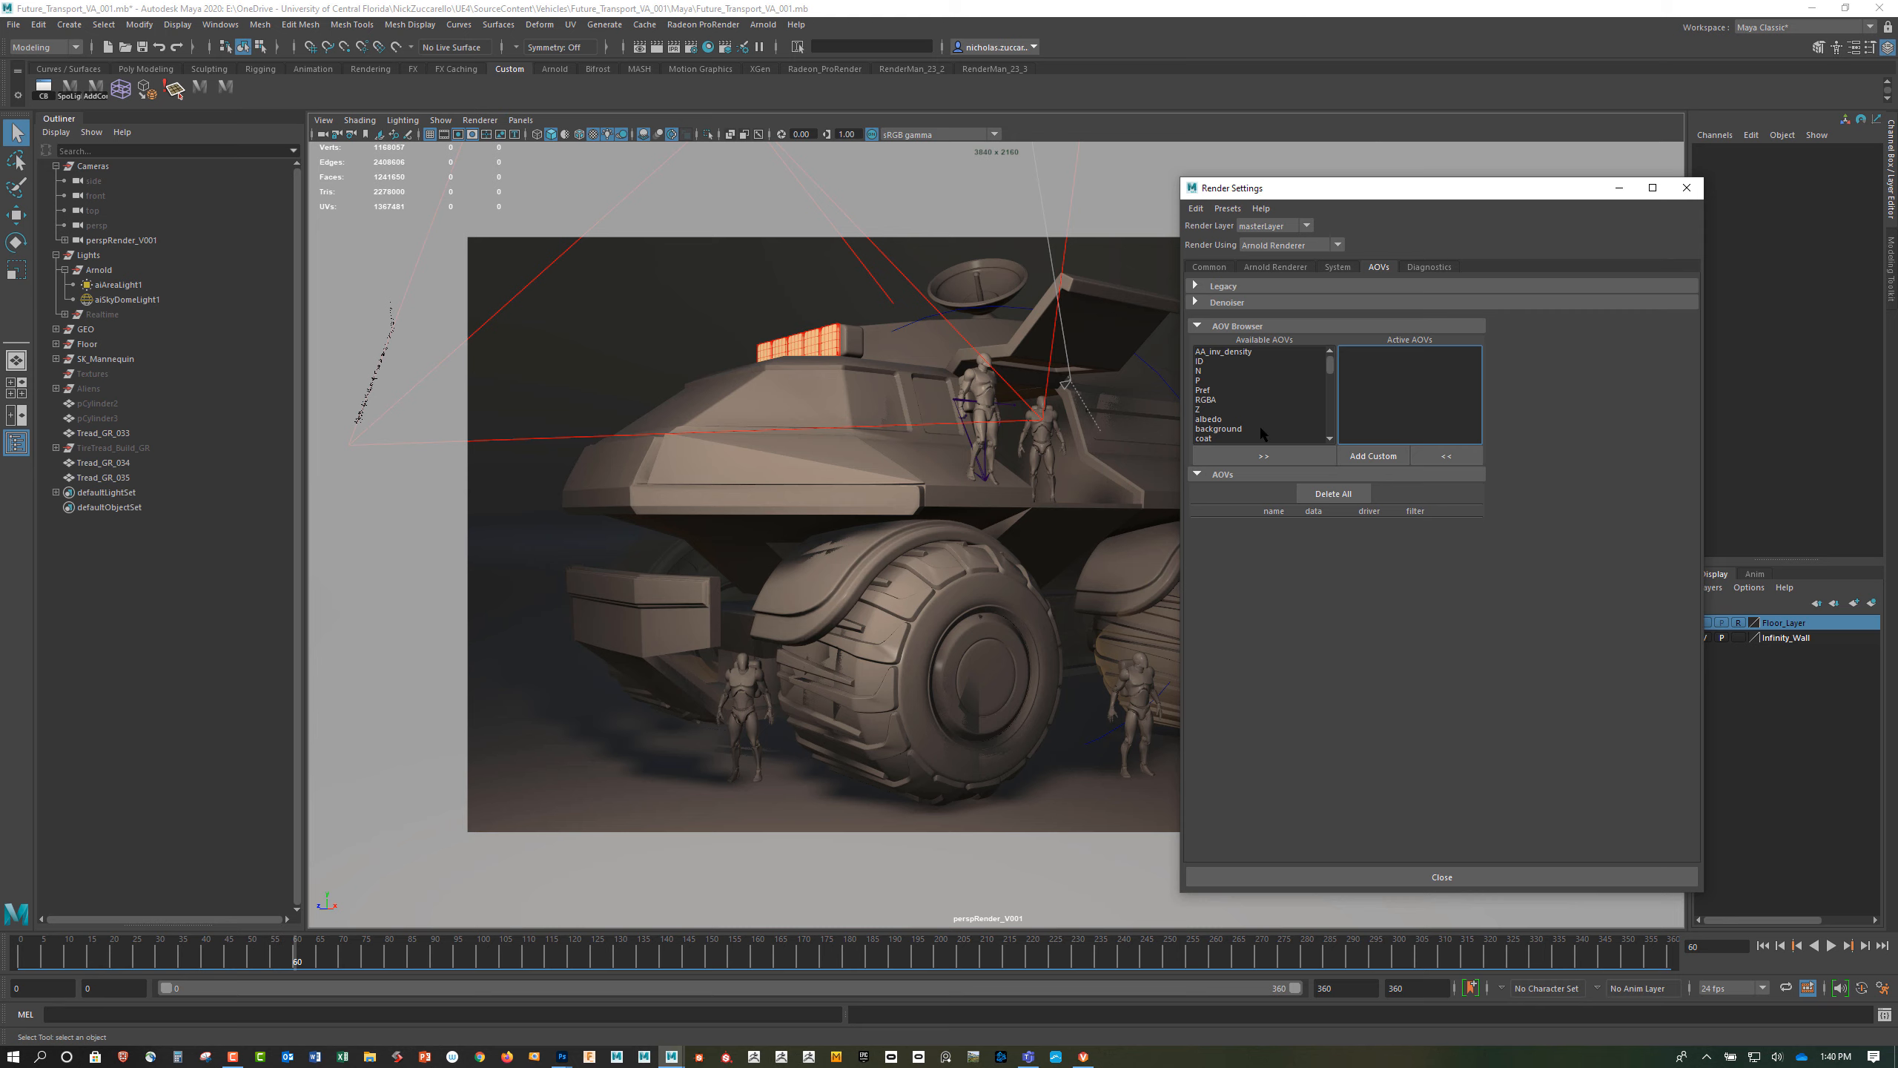
click(1203, 361)
click(1284, 454)
click(1199, 361)
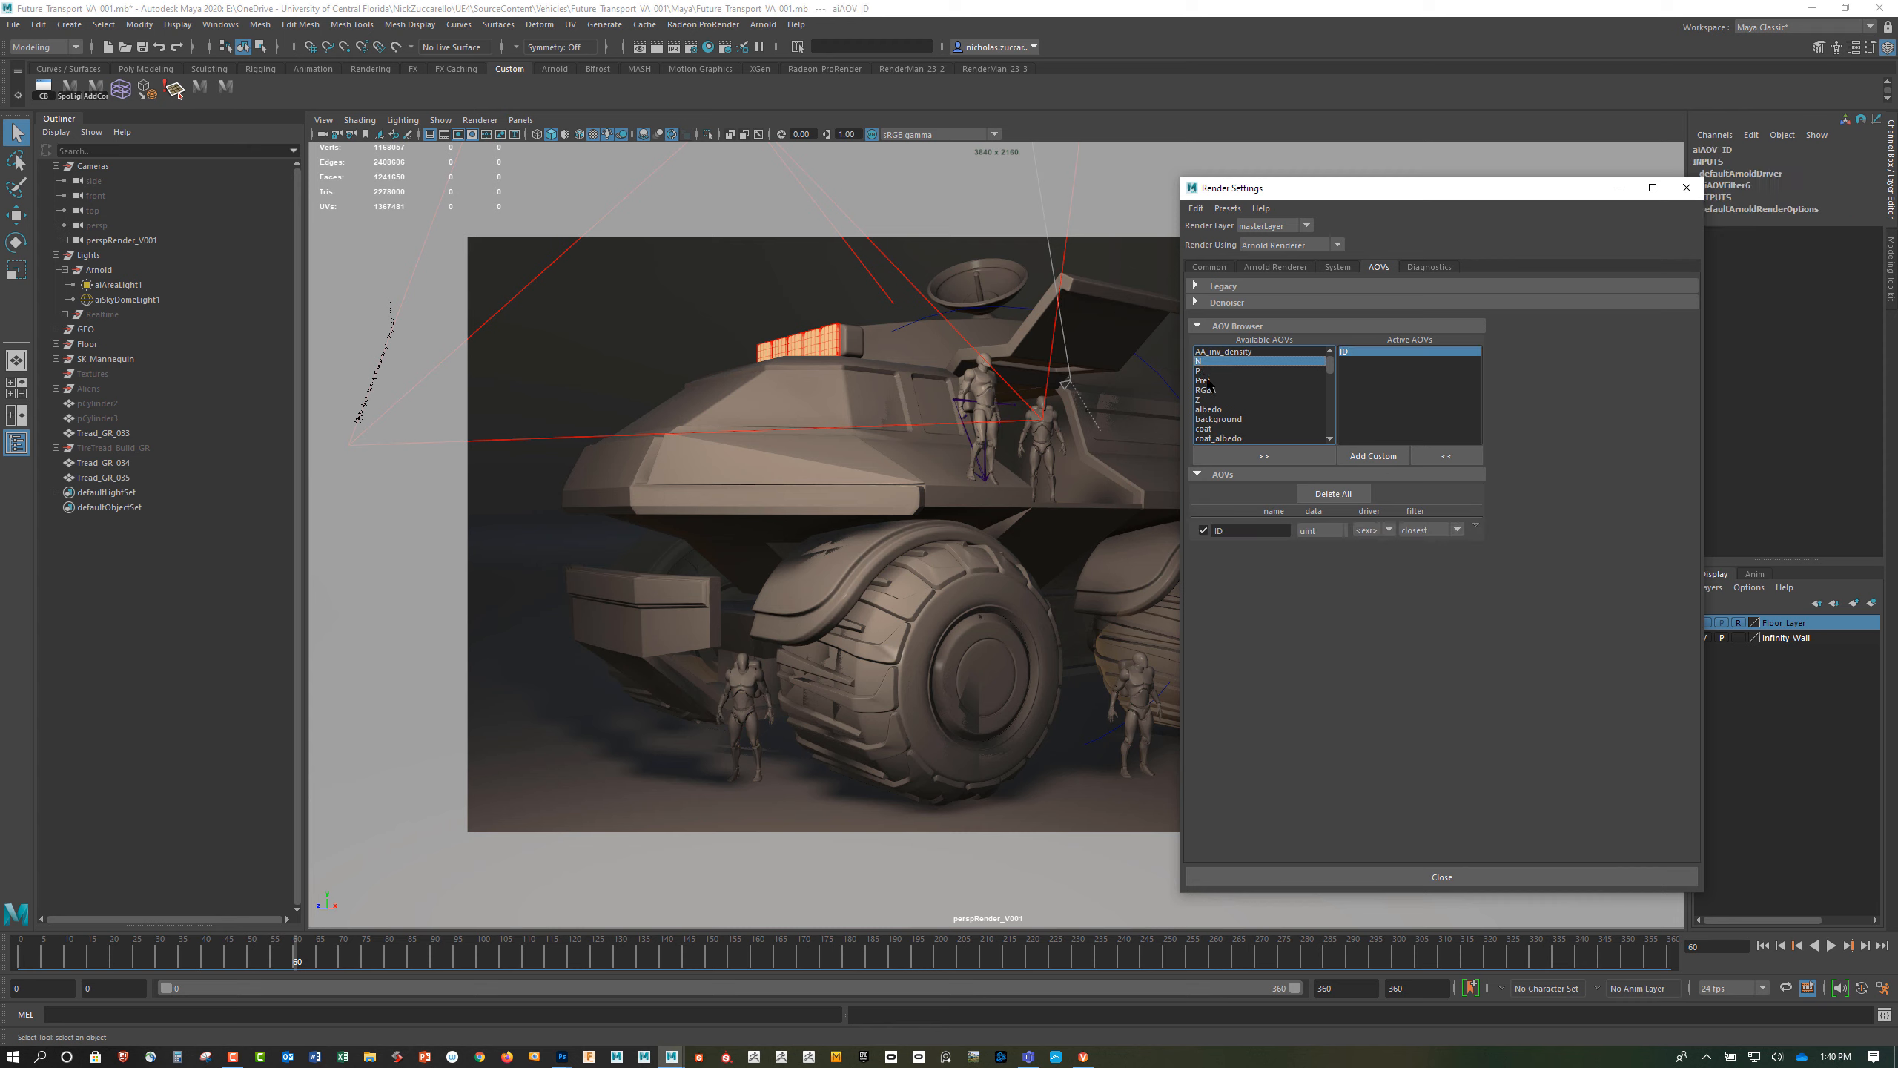
click(1250, 453)
click(1205, 390)
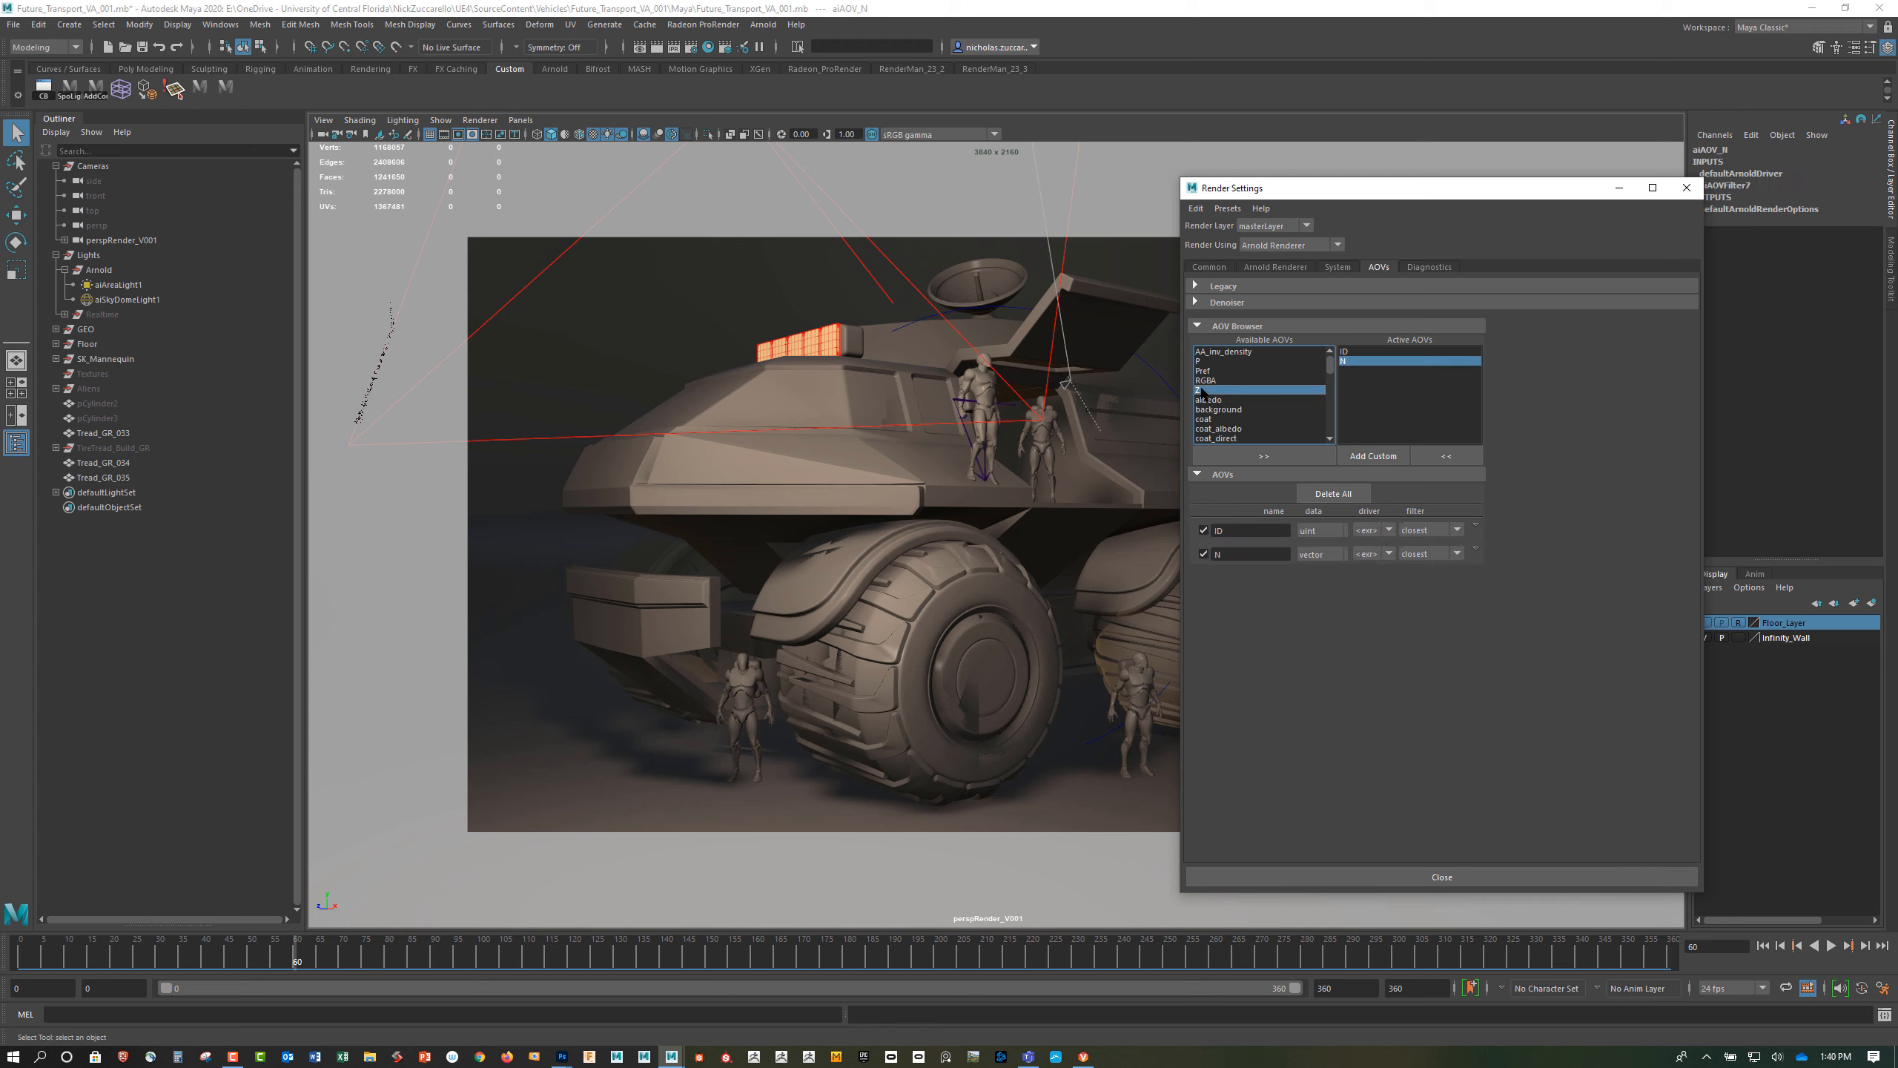
click(1280, 456)
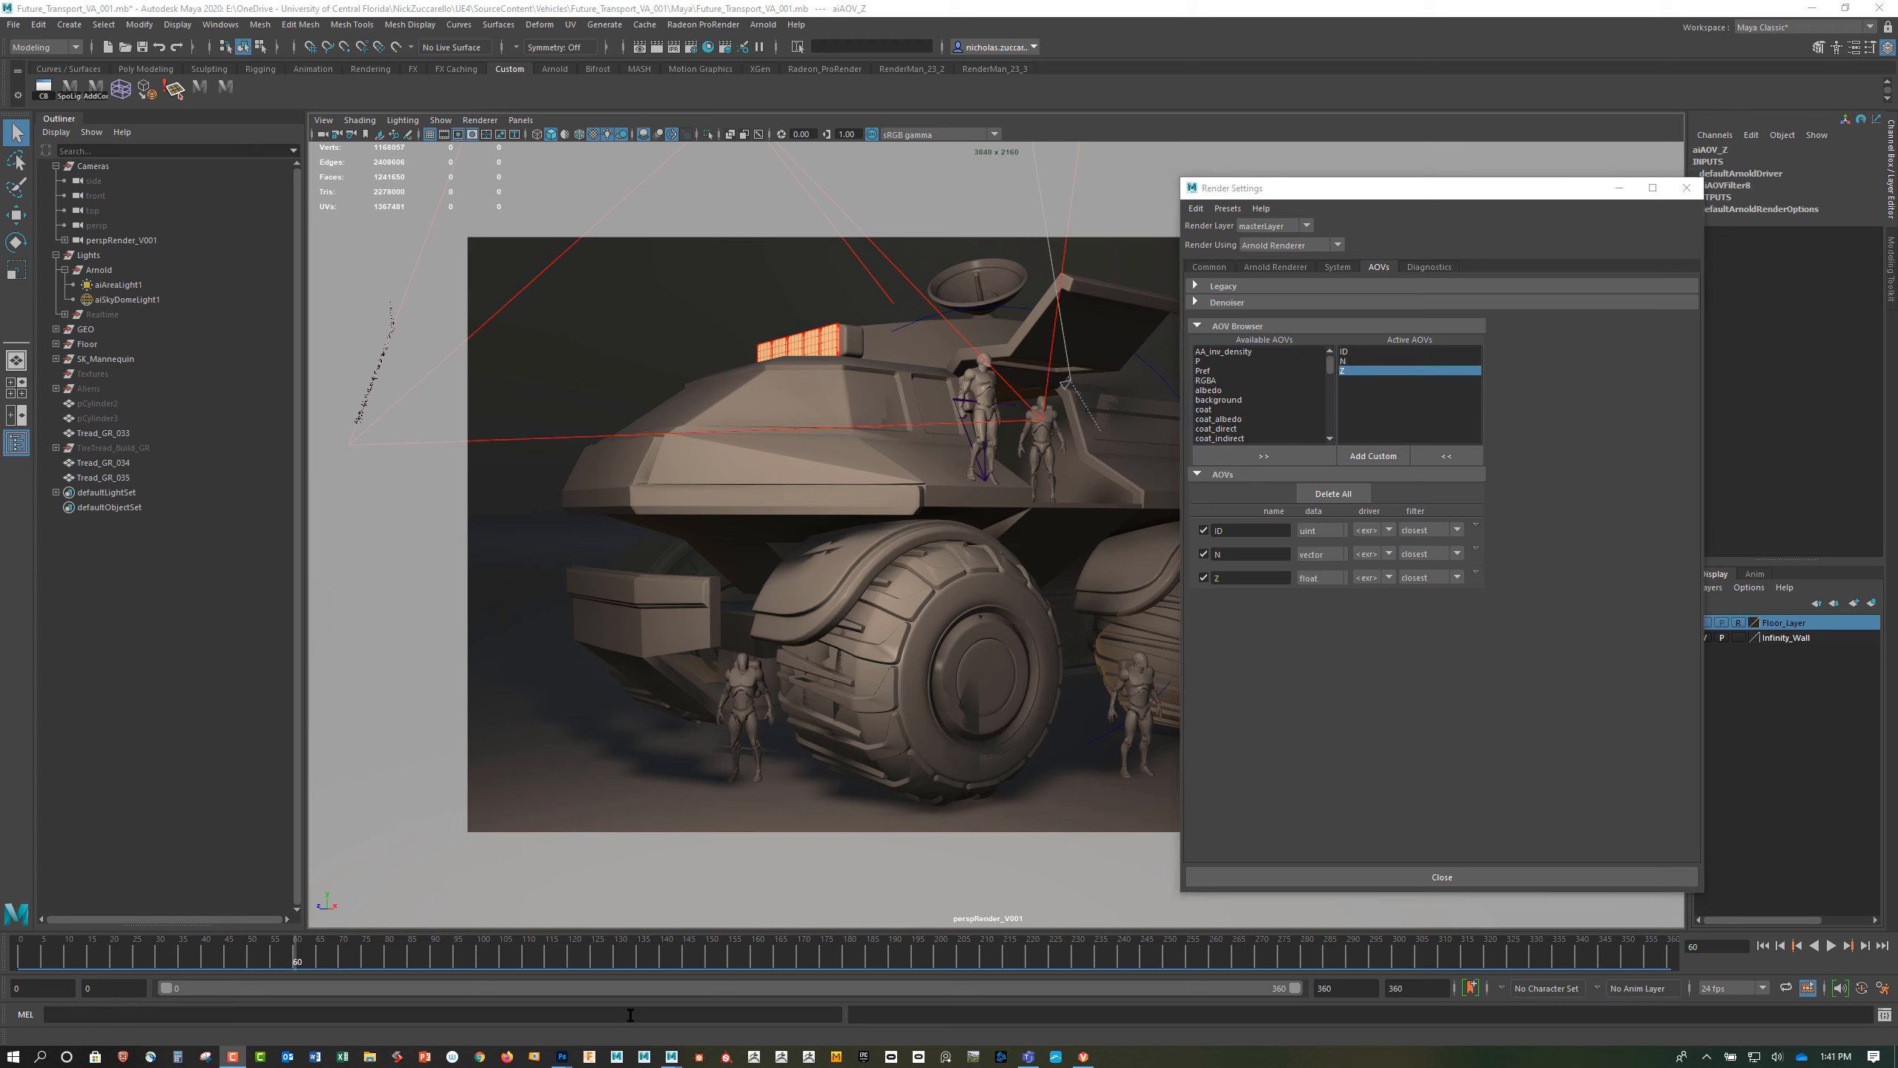
Create a custom AOV named AO_Pass
click(1361, 457)
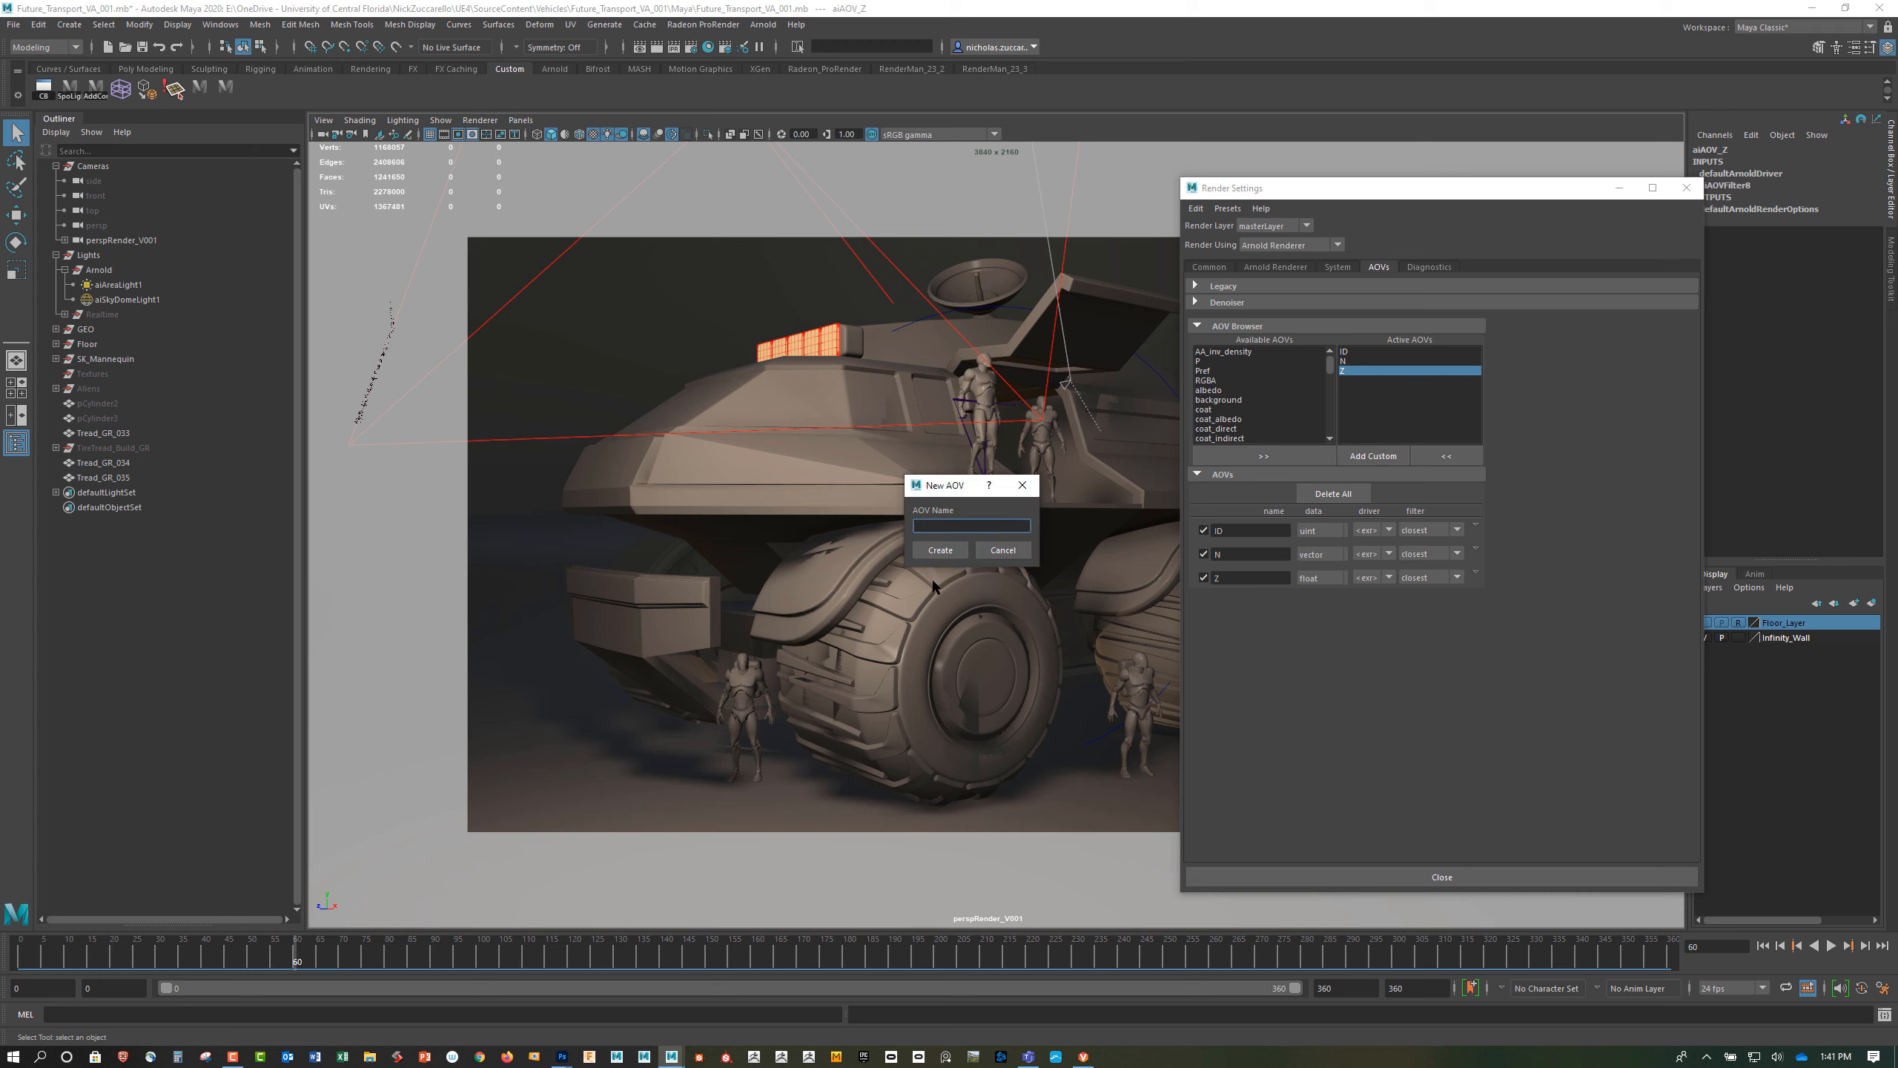
text(AO_Pass)
key(Return)
Assign the aiAmbientOcclusion1 material from the Hypershade as the AO_Pass AOV's custom shader, and close the Hypershade and render settings
click(1385, 355)
click(707, 47)
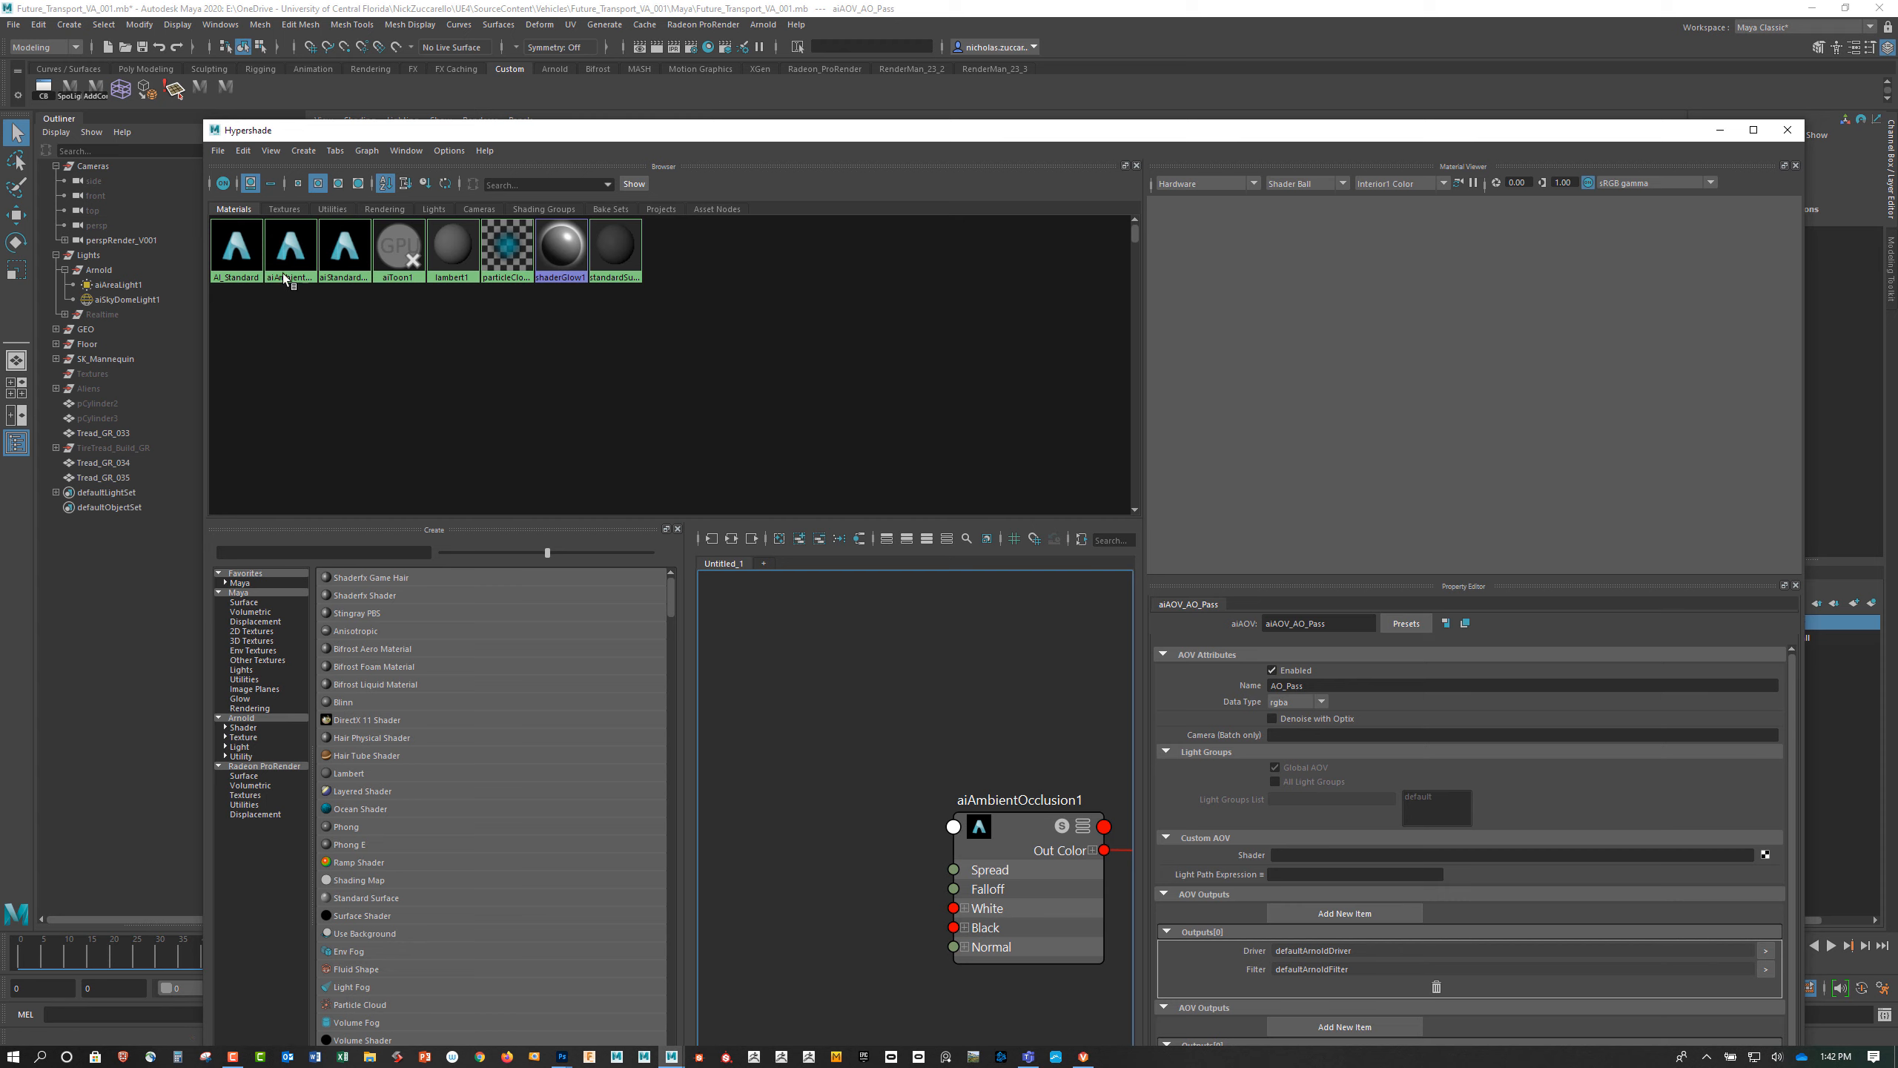
drag(324, 315, 1266, 860)
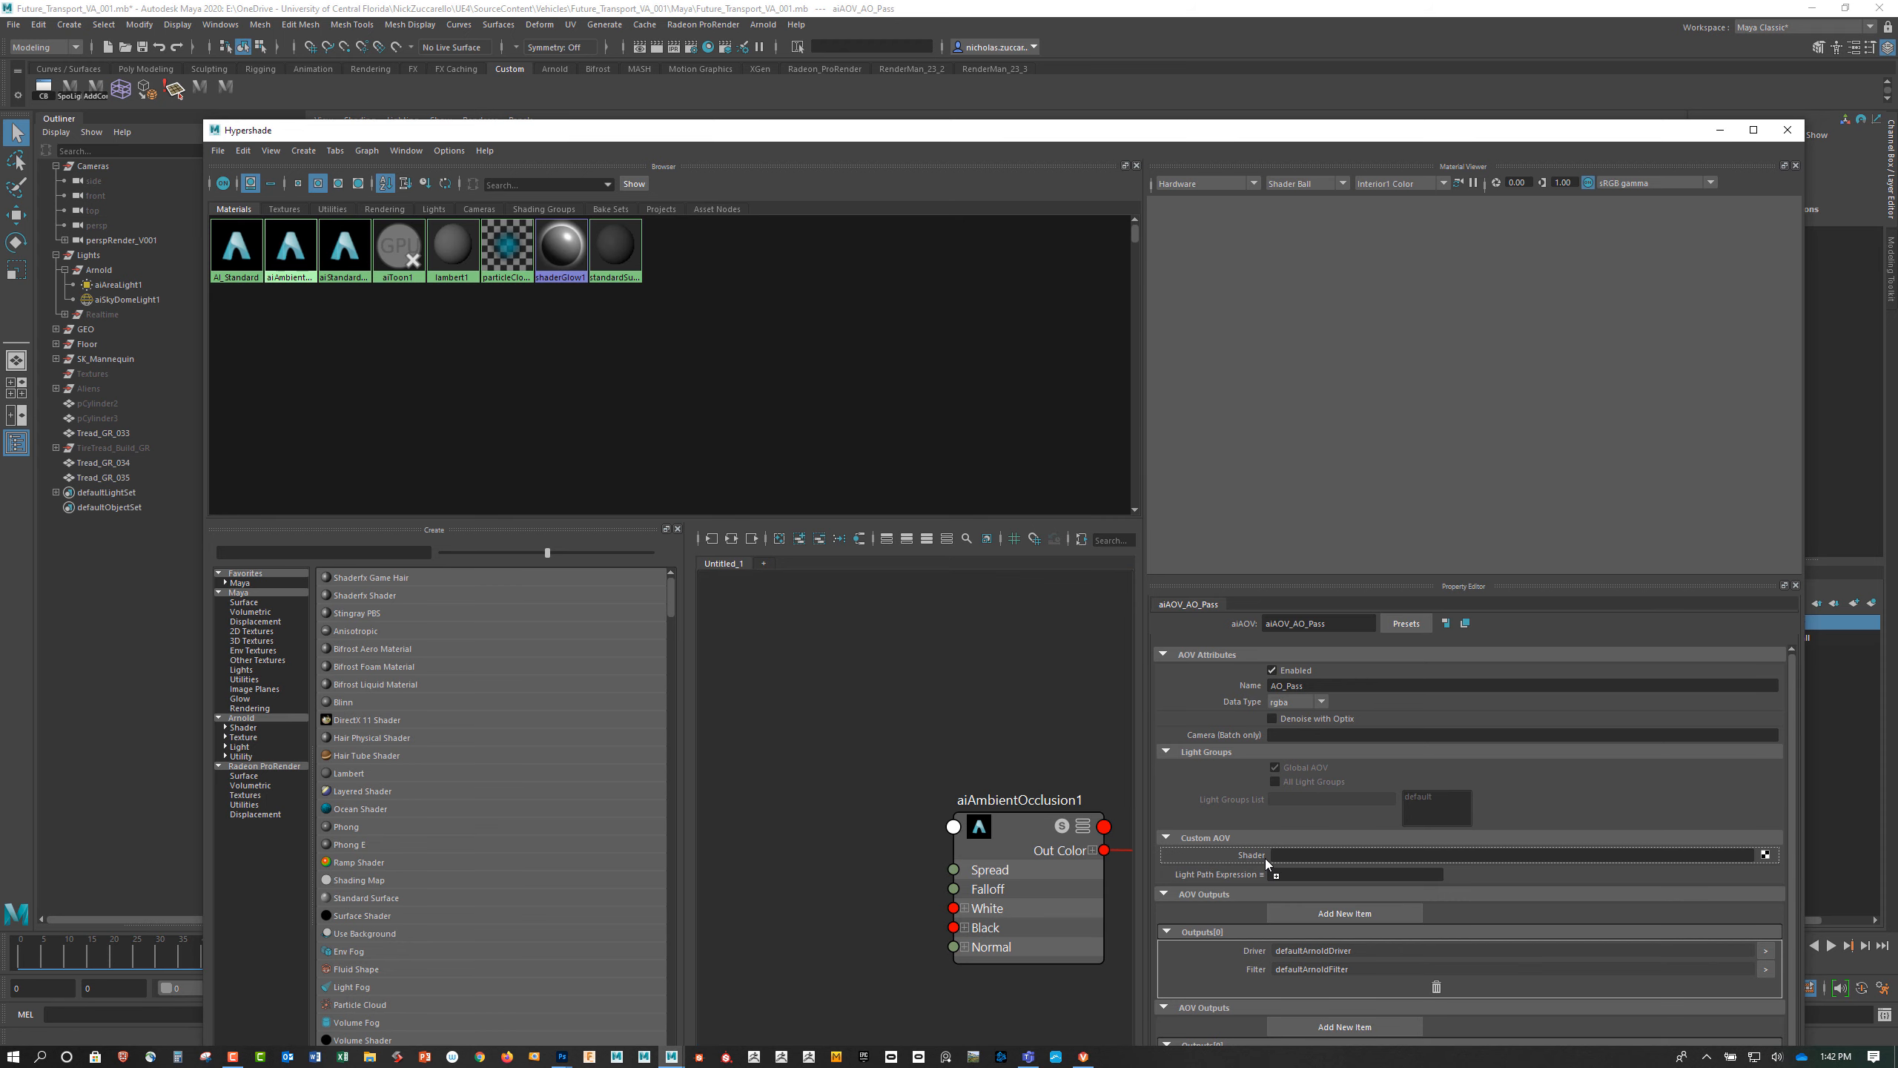
click(1788, 129)
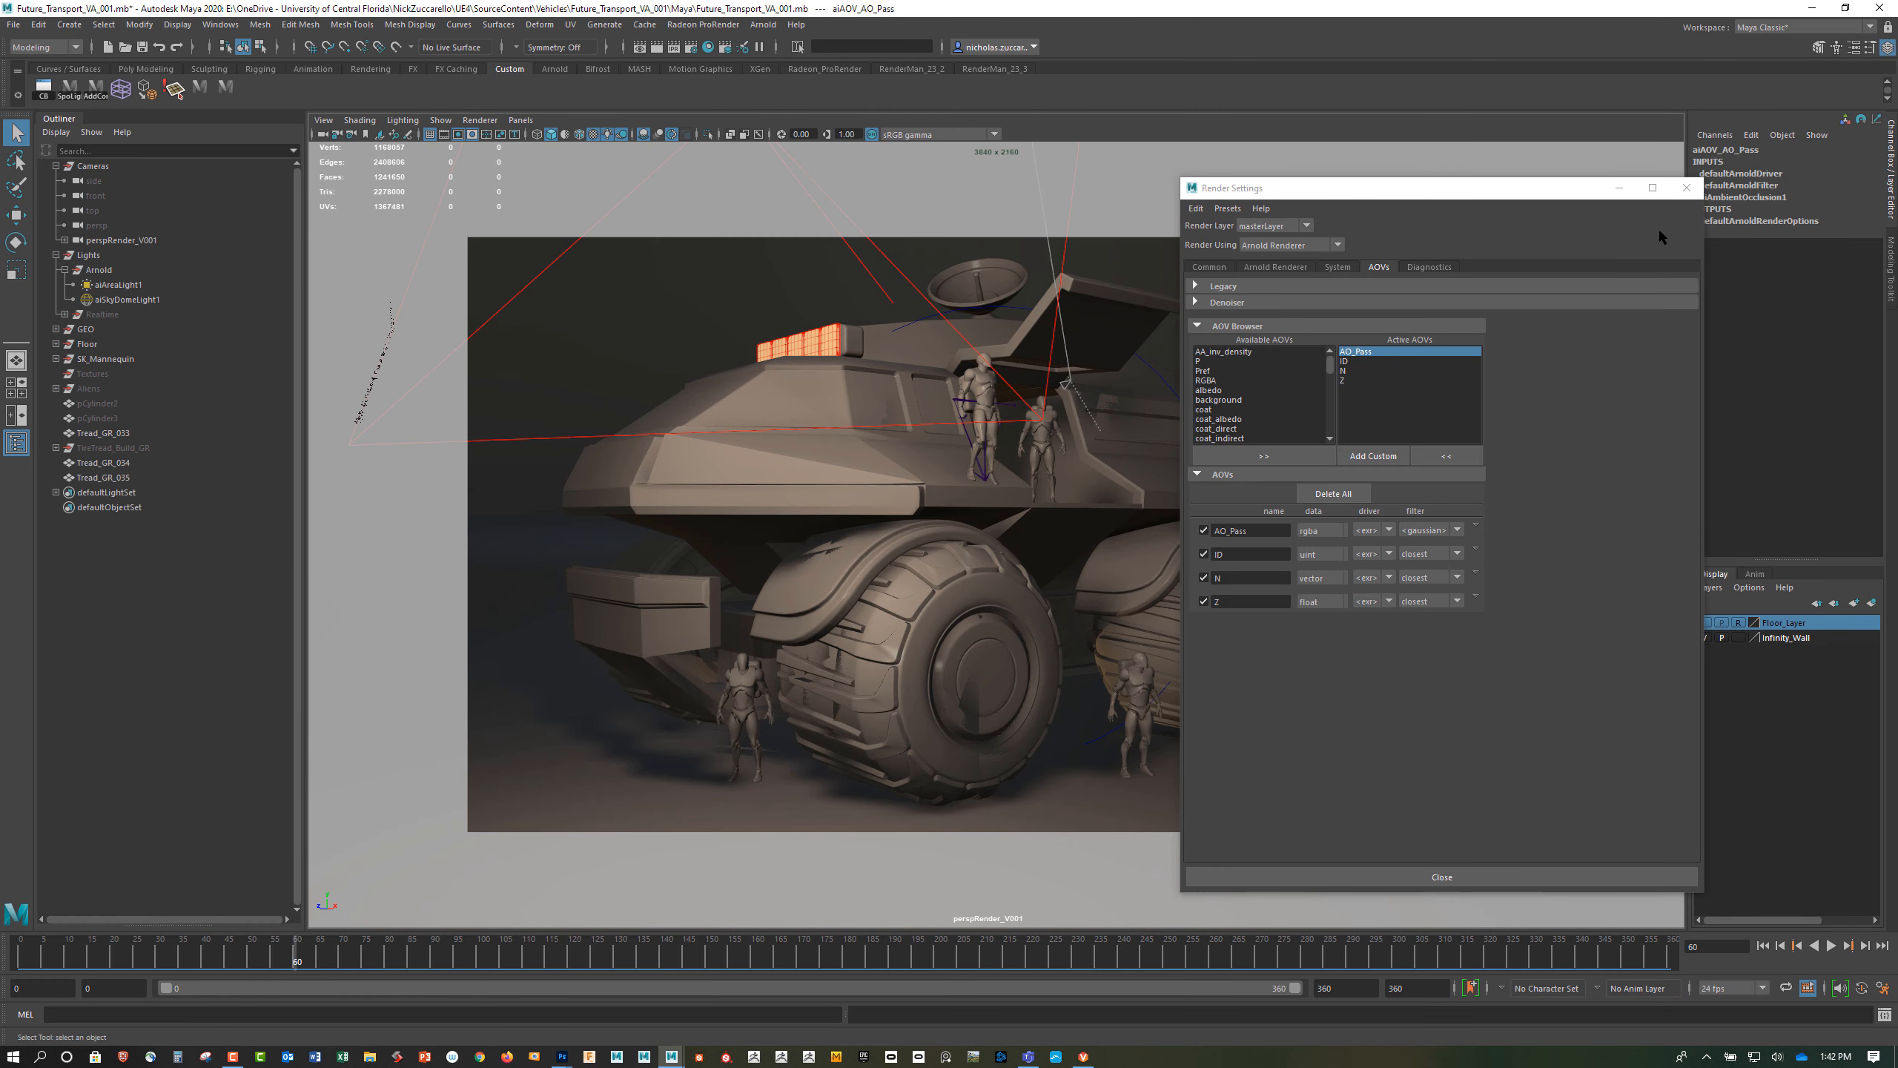
click(1687, 187)
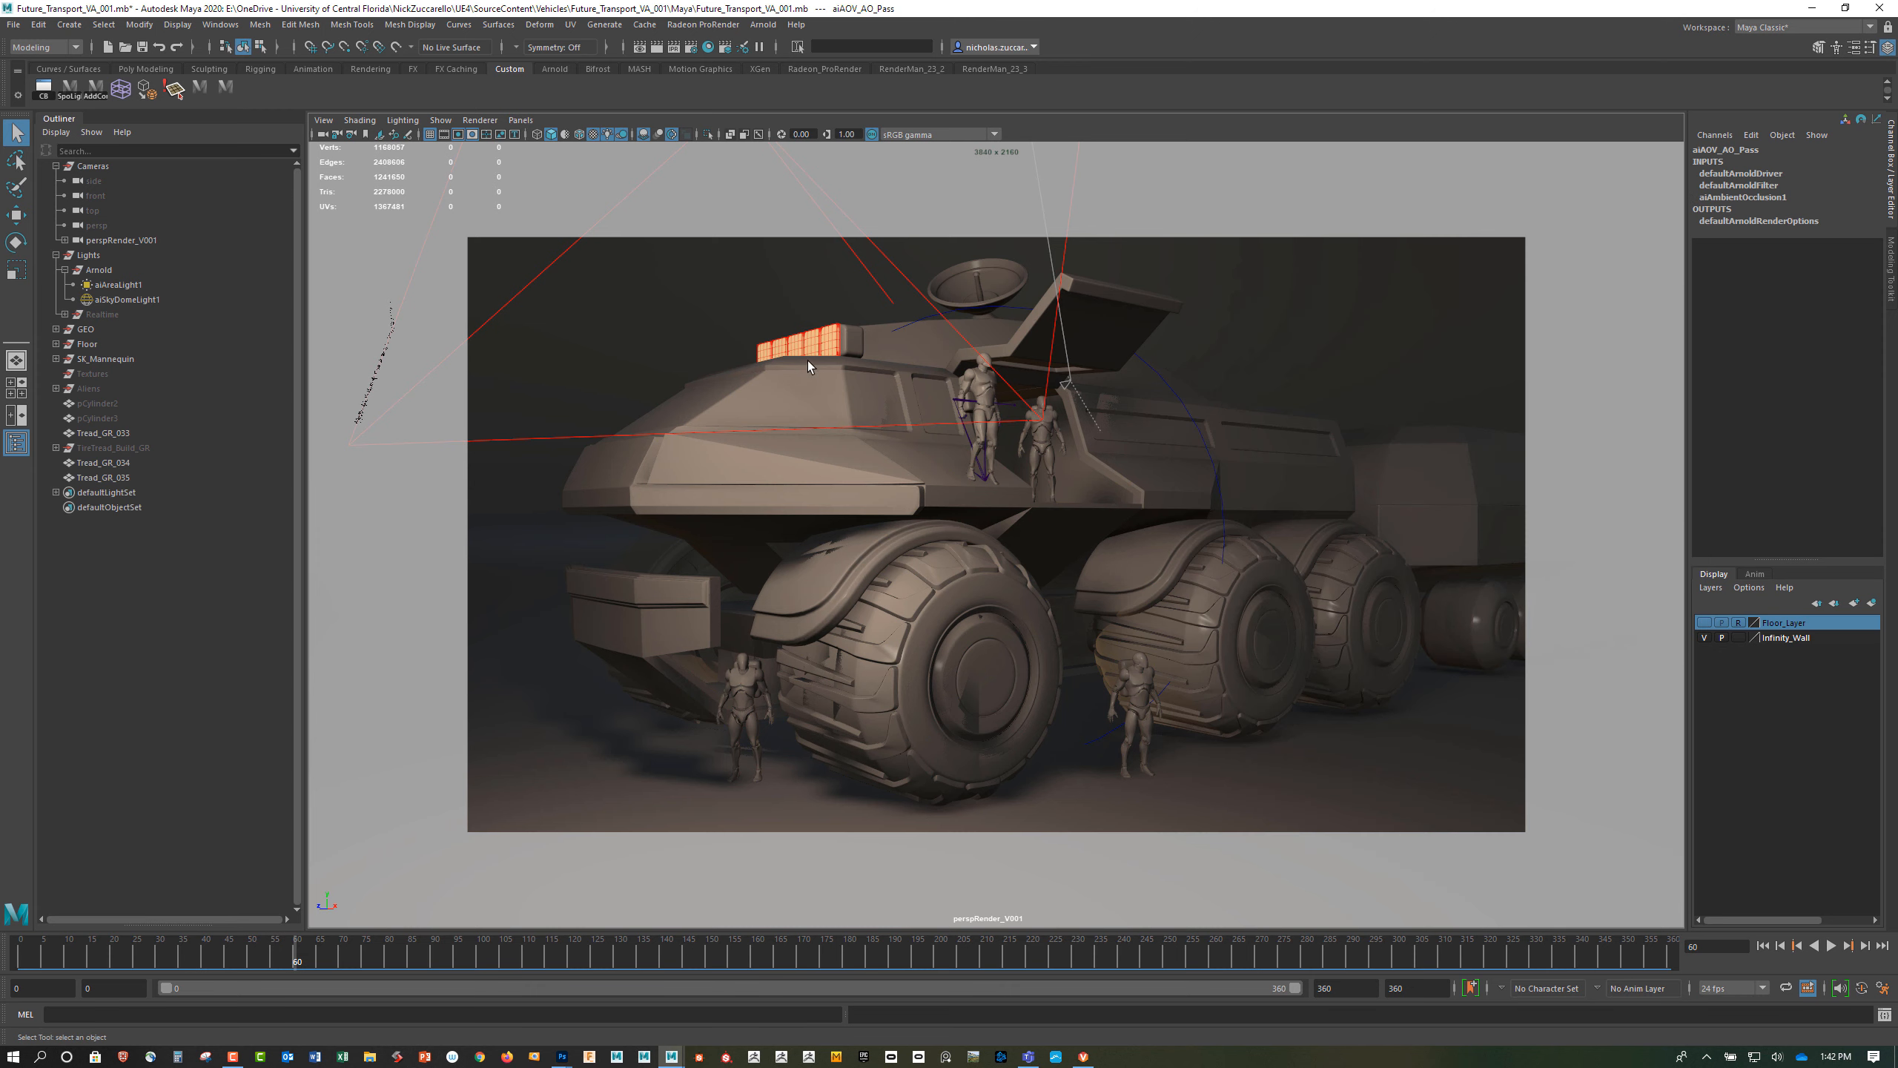
Render the scene with Arnold and reposition the Arnold RenderView window
click(762, 24)
click(771, 51)
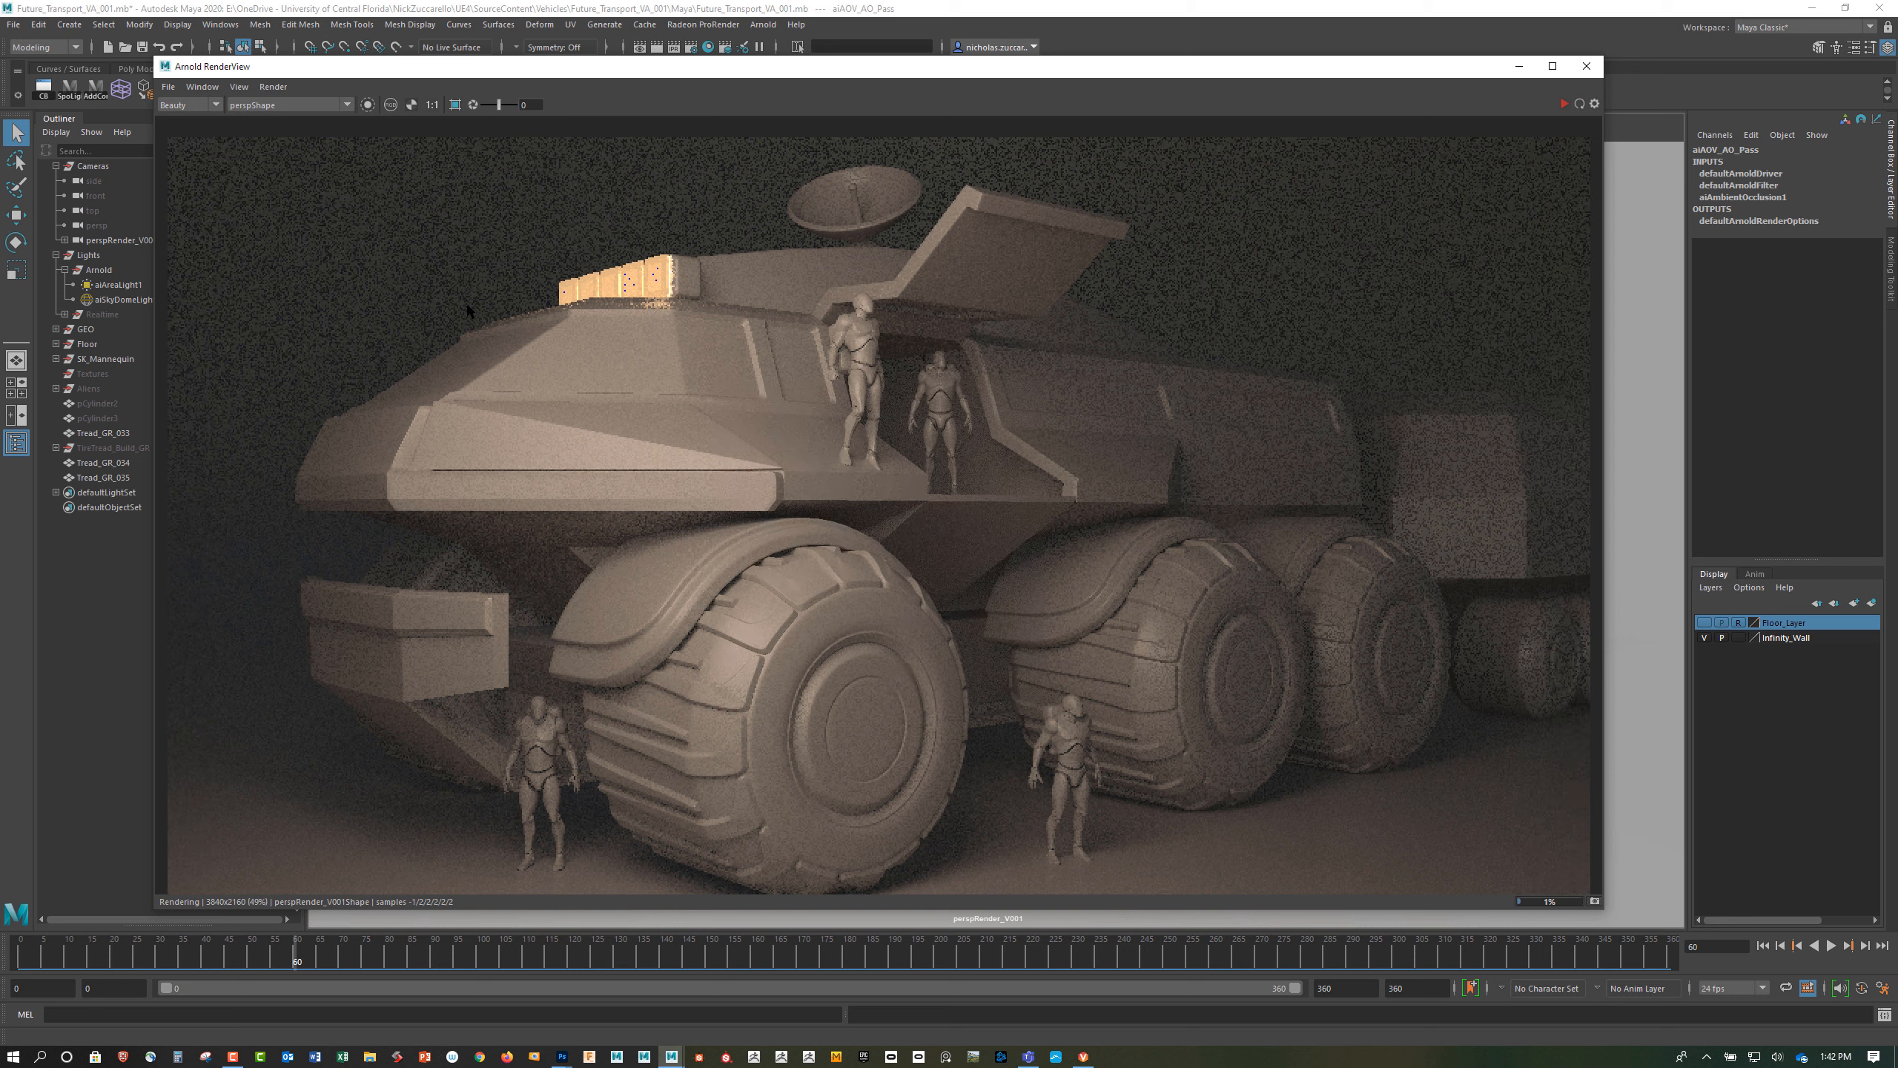
drag(545, 70, 691, 158)
Examine the renderable cameras and image size in the common render settings, and close the settings
click(688, 48)
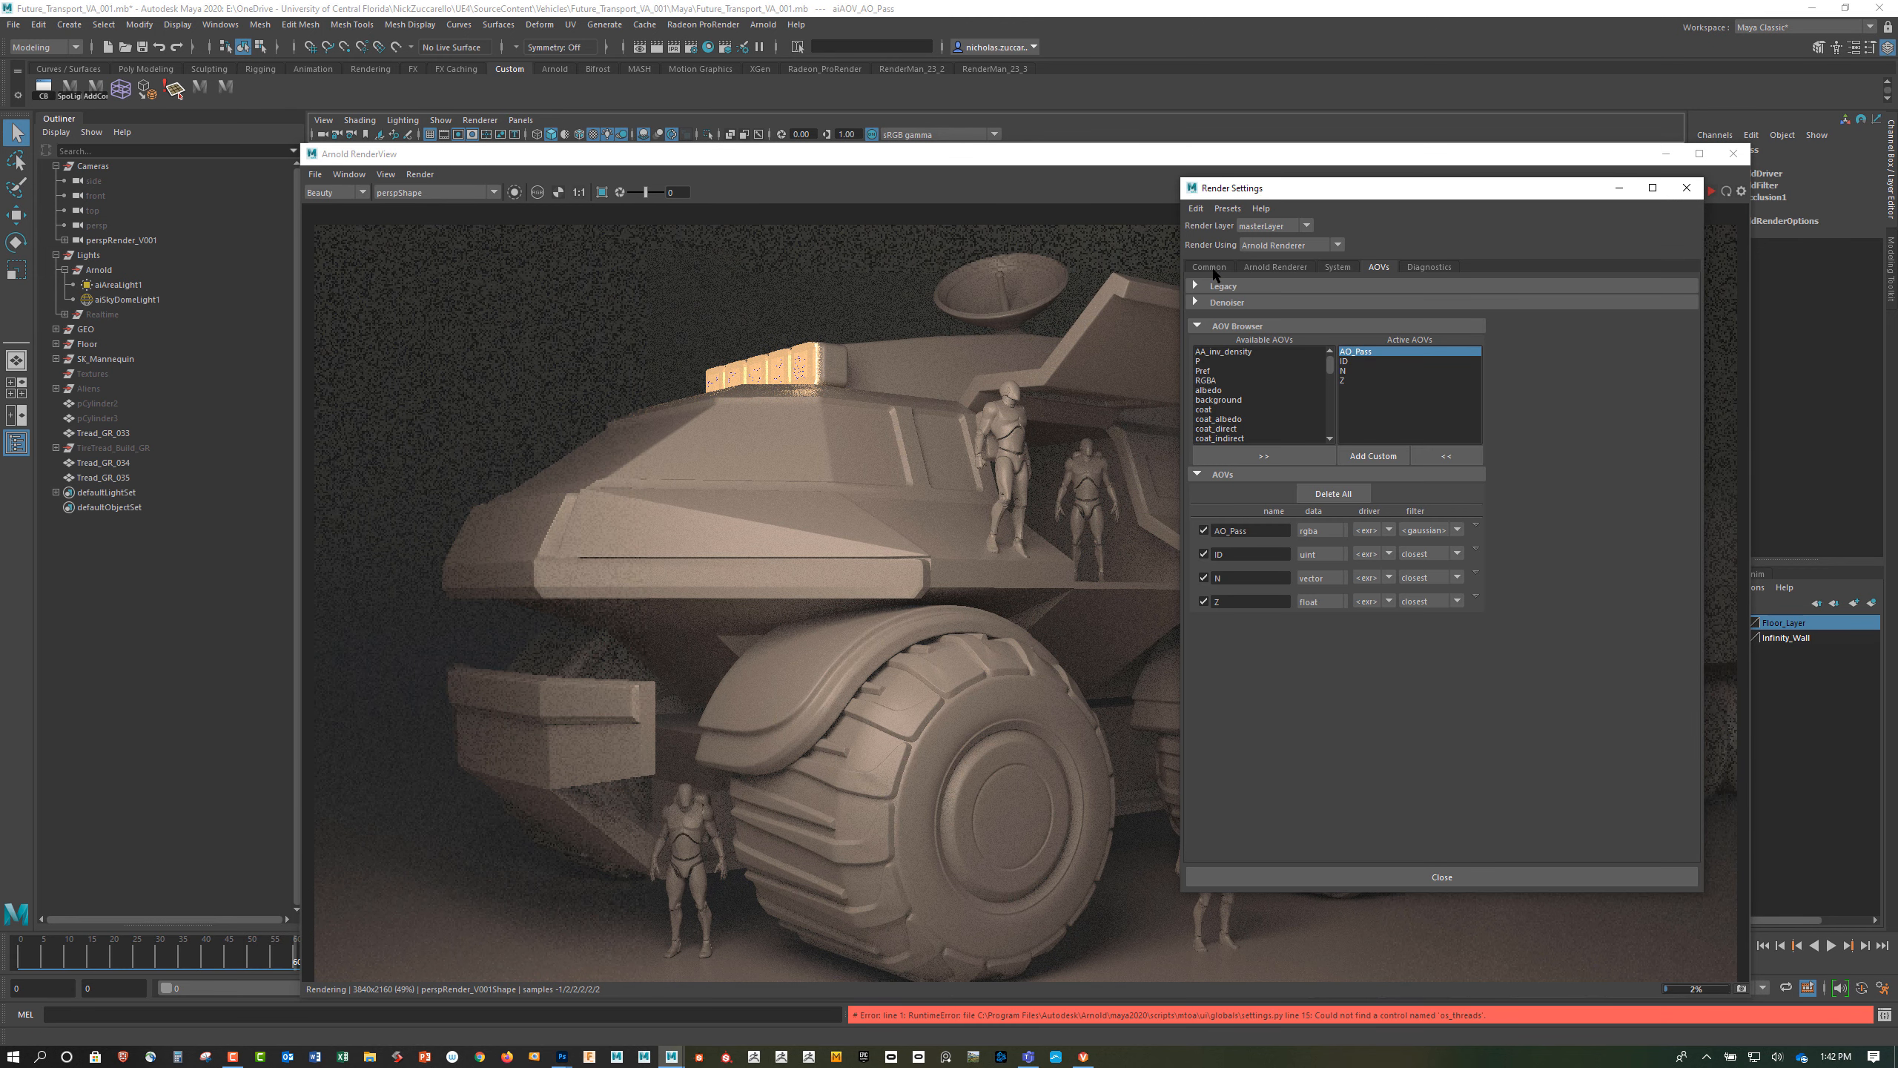
click(1210, 268)
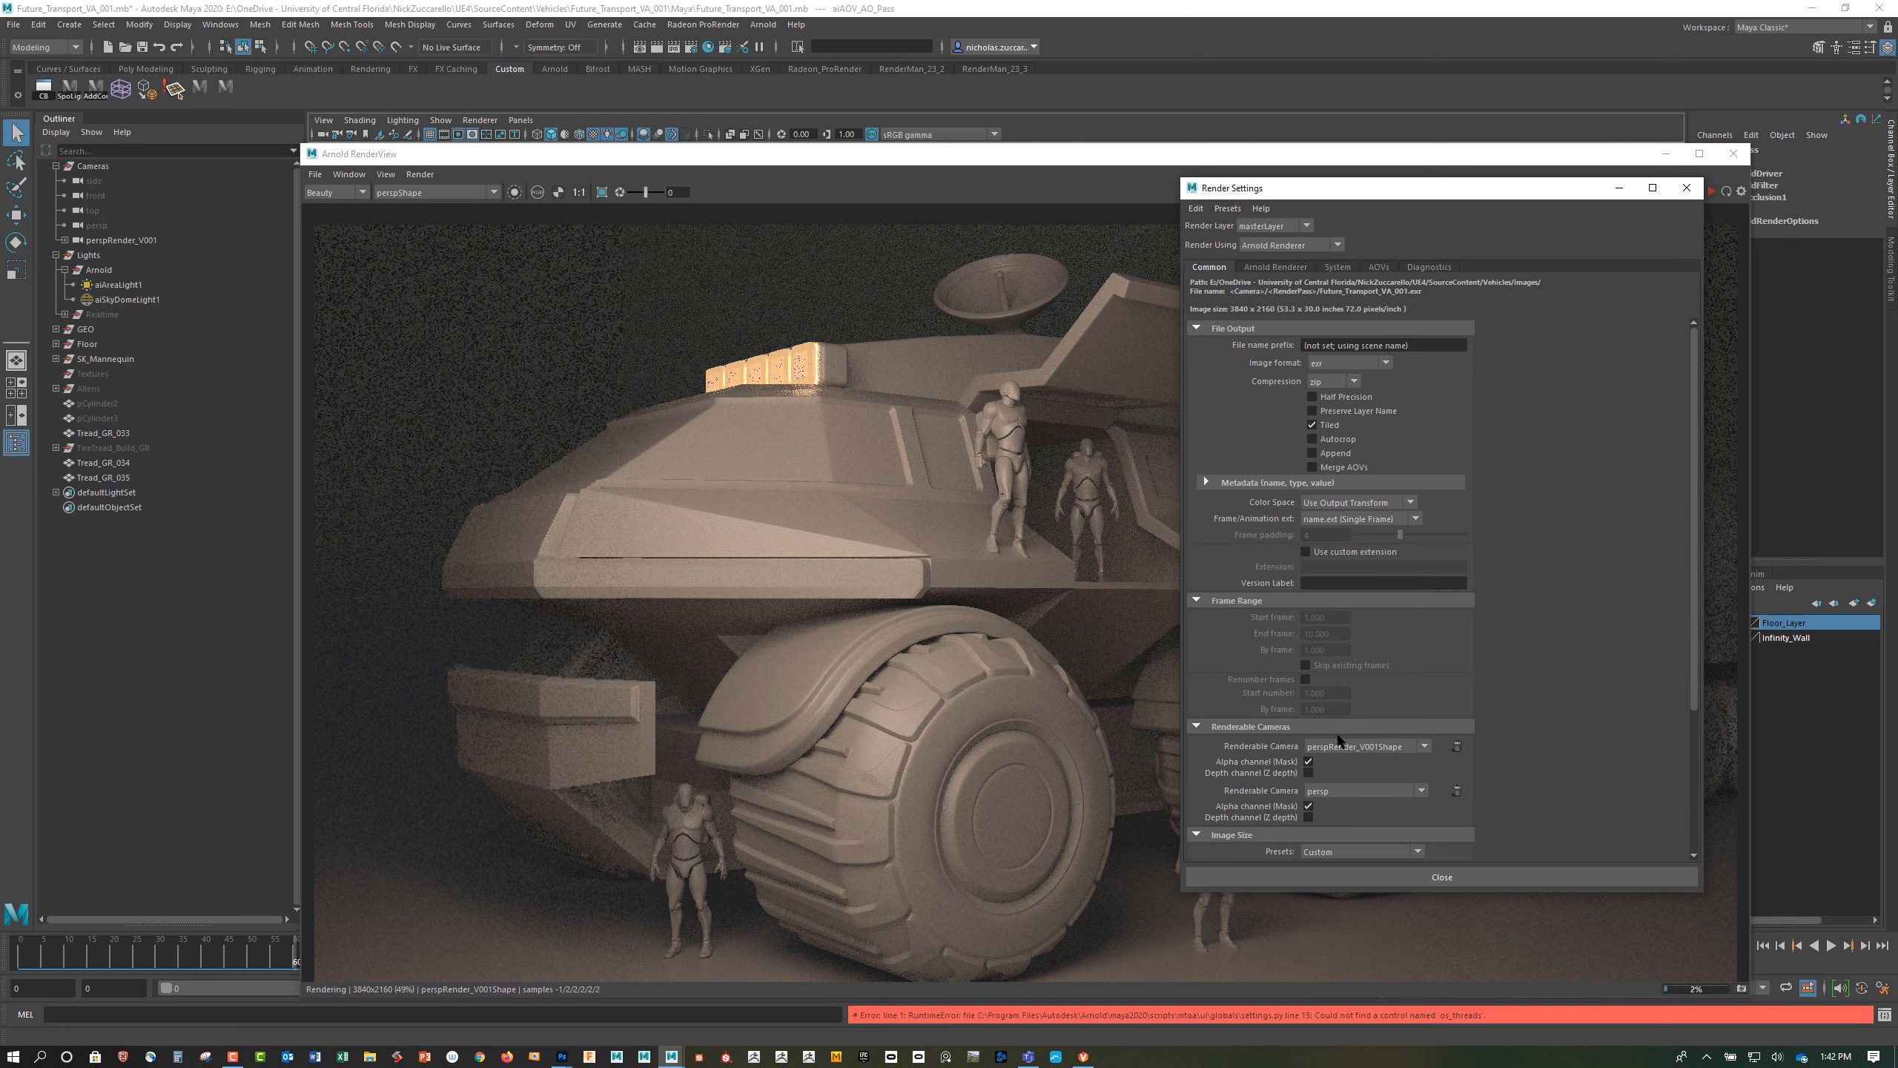
scroll(1336, 738, down, 3)
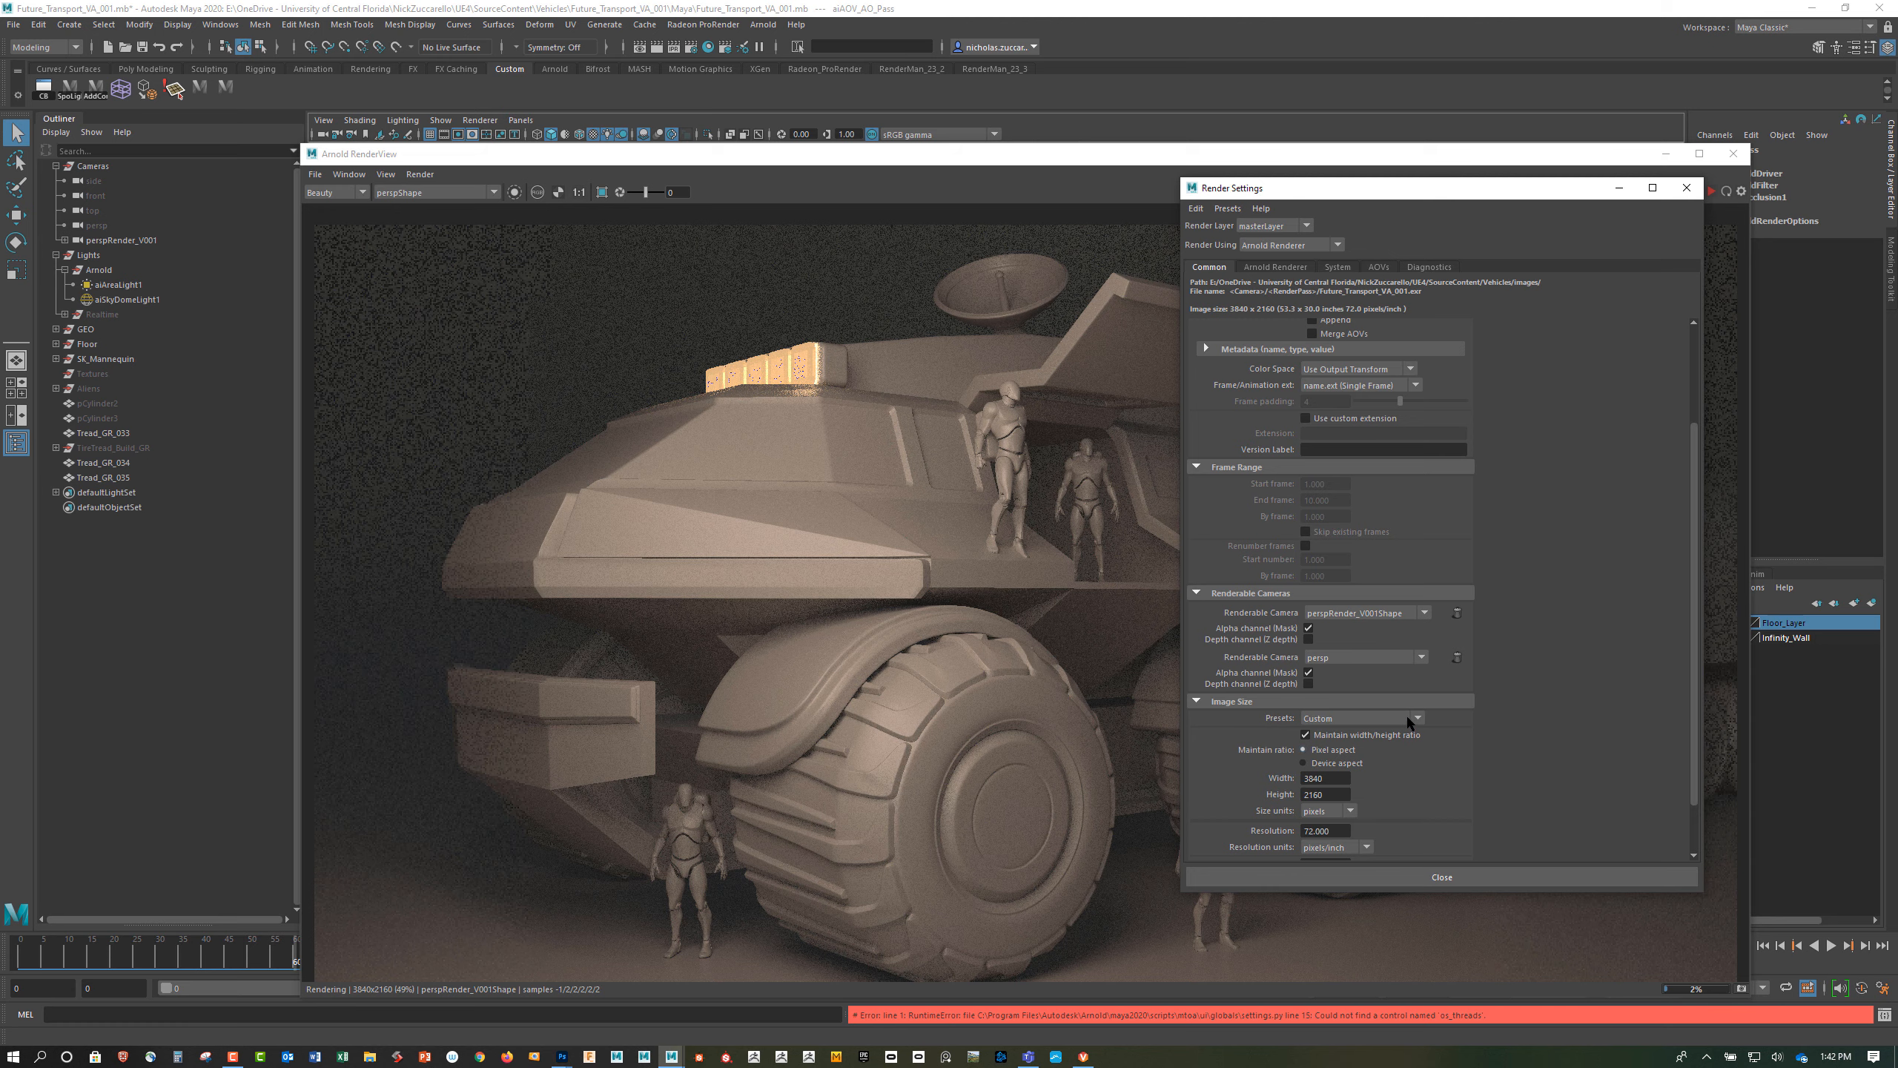
click(1687, 188)
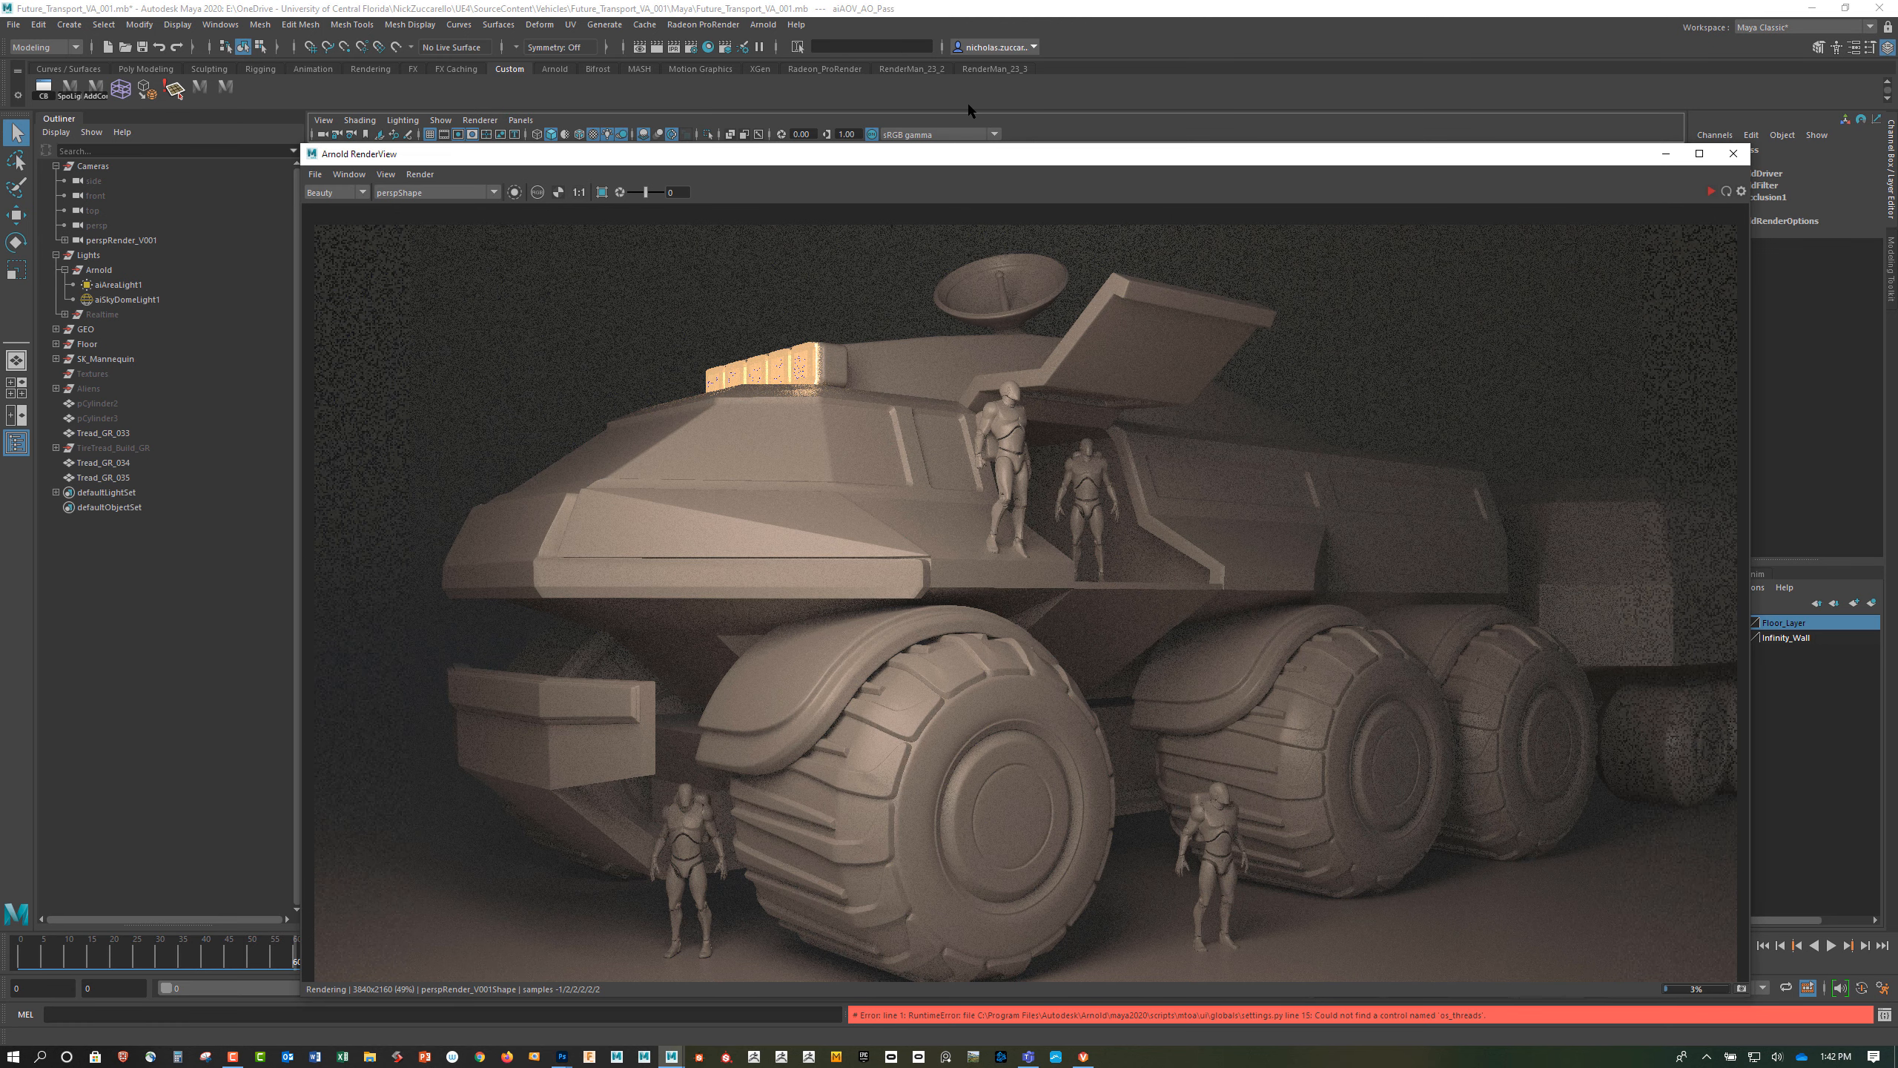
drag(958, 148, 978, 95)
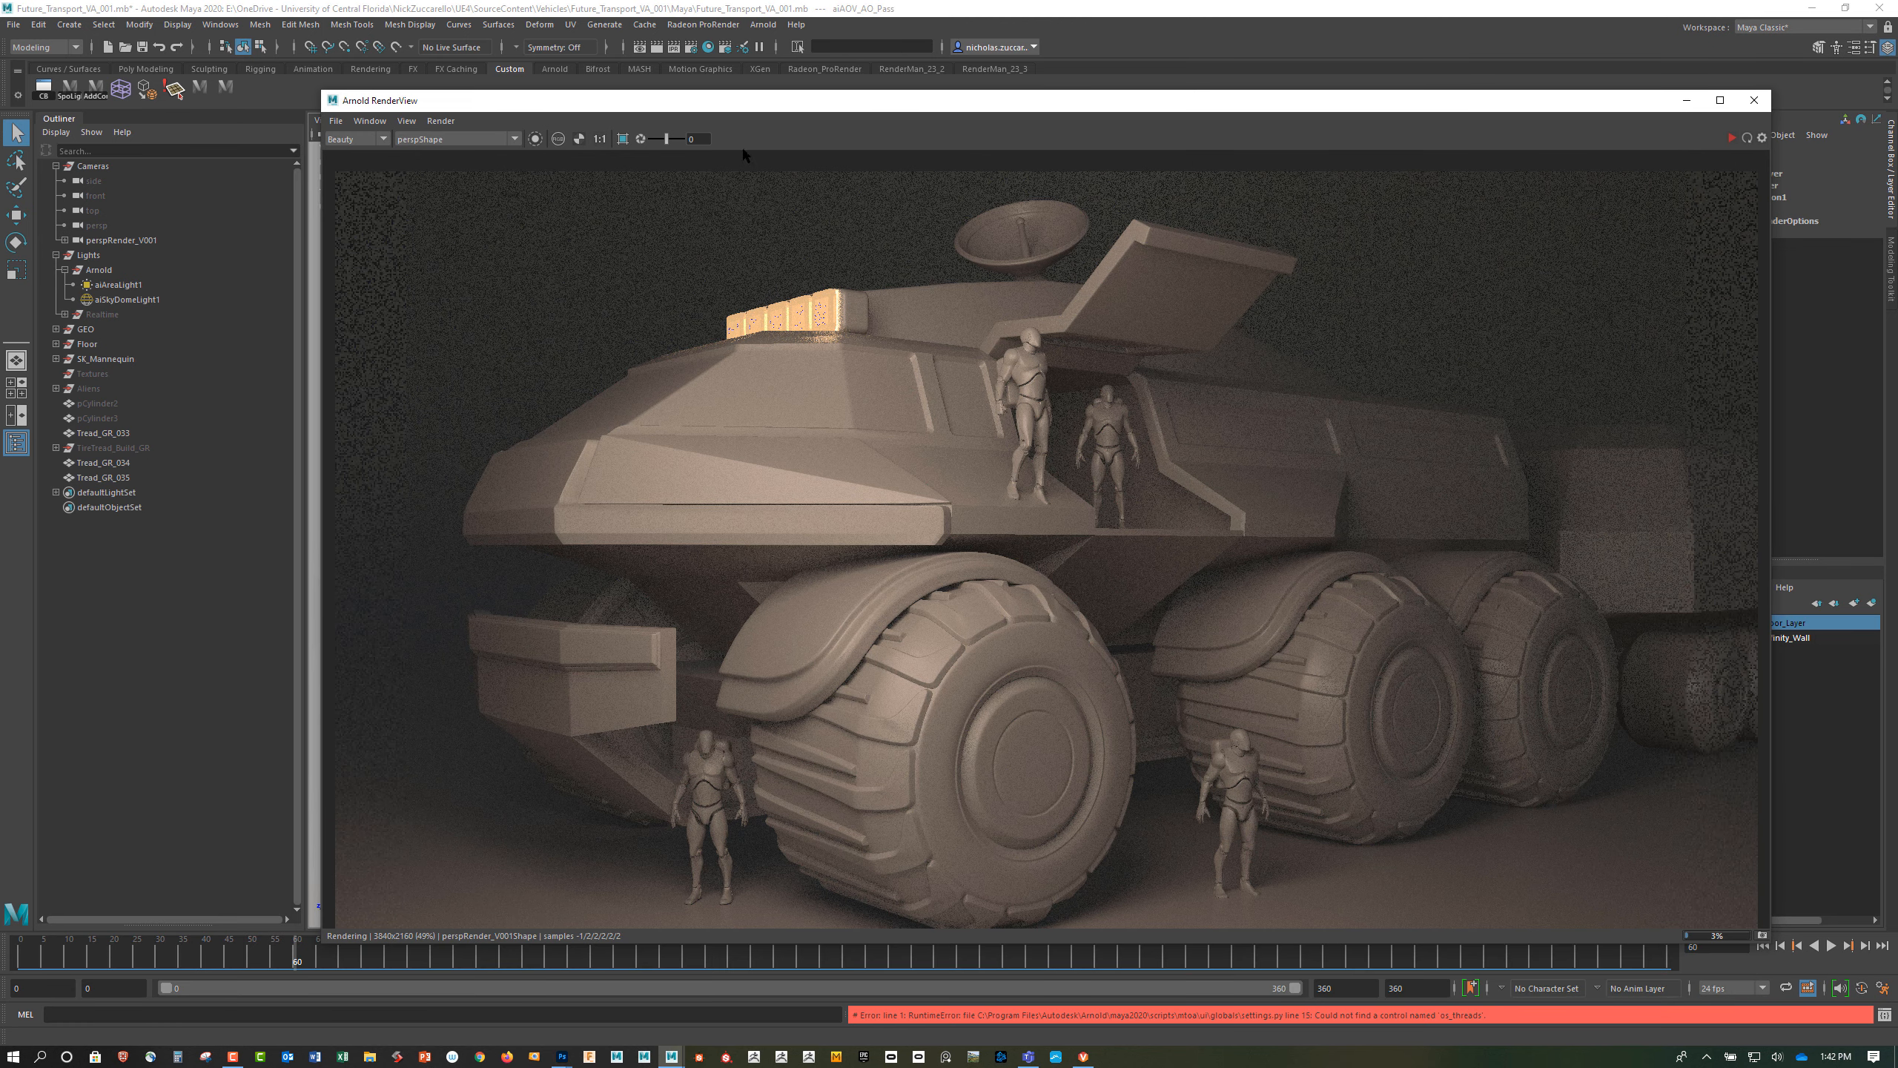
Look over the RenderView's display options and its available test resolutions without changing them
click(374, 121)
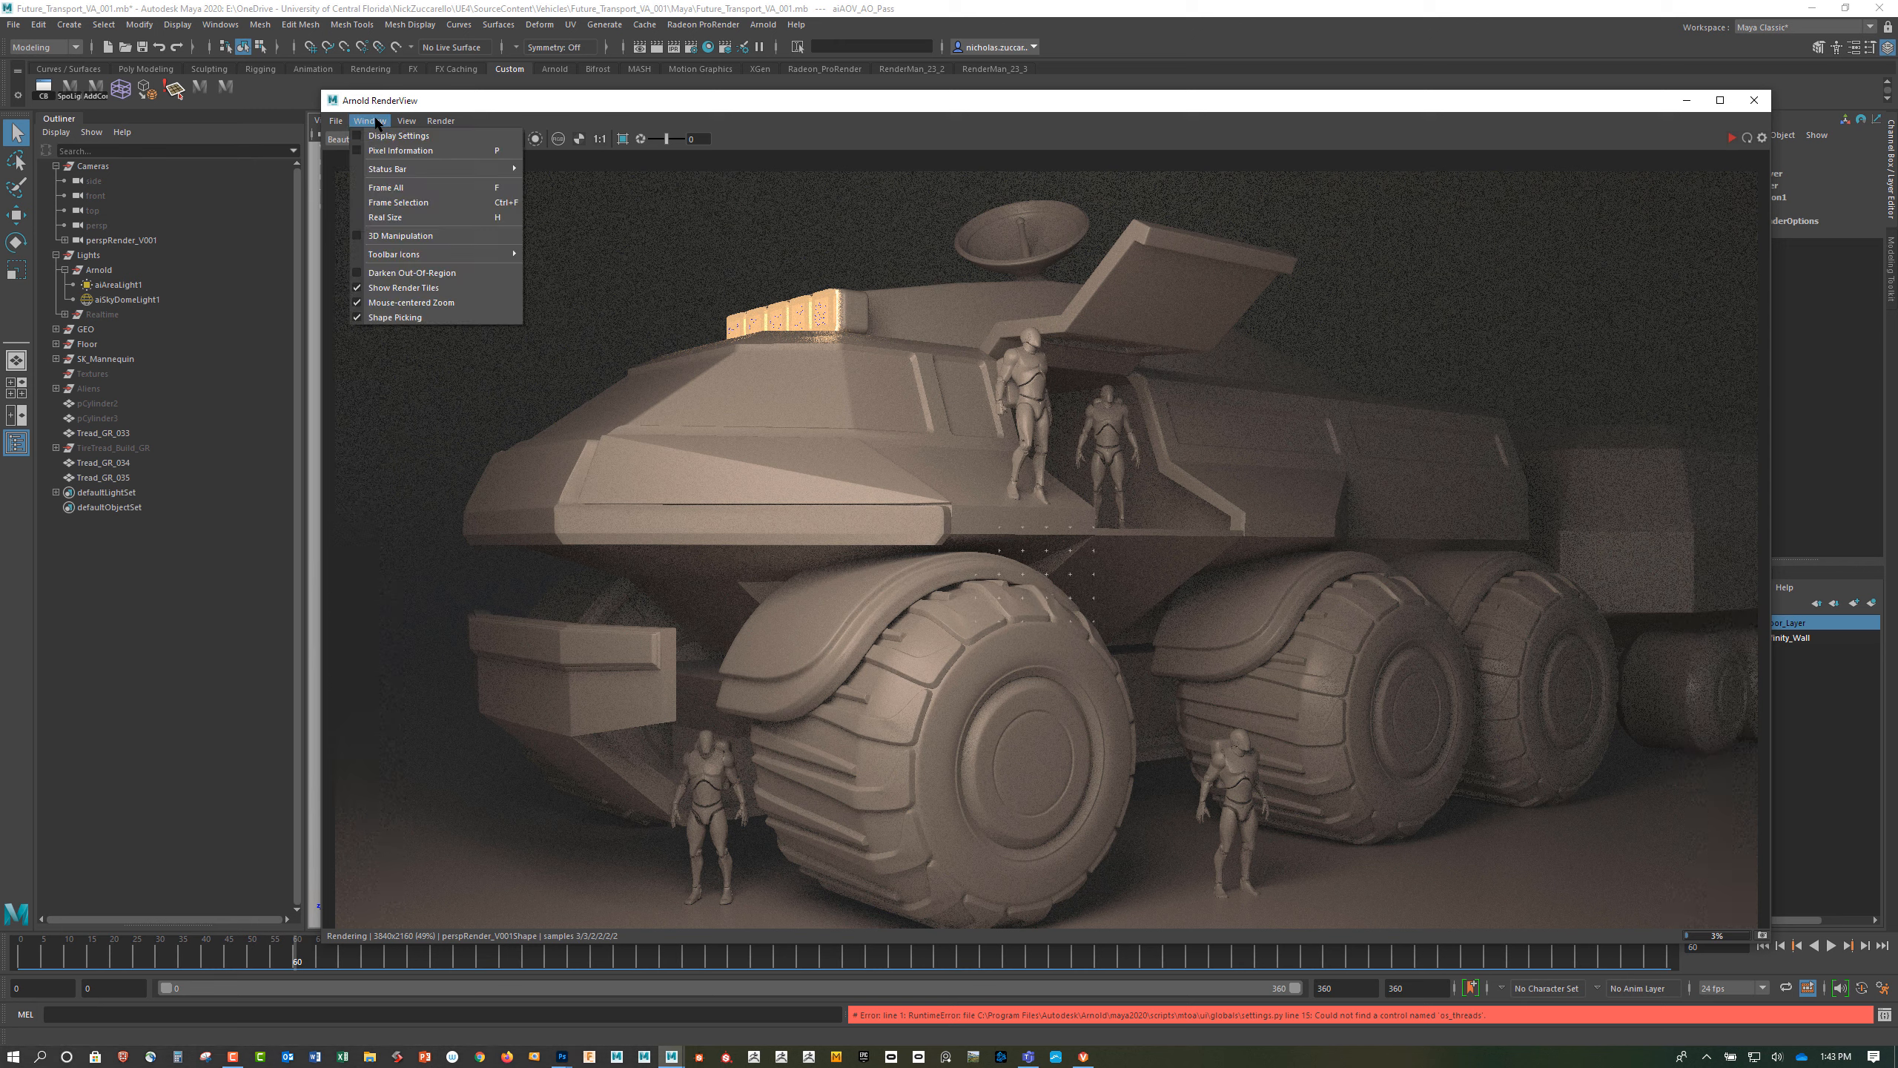
mouse_move(406, 121)
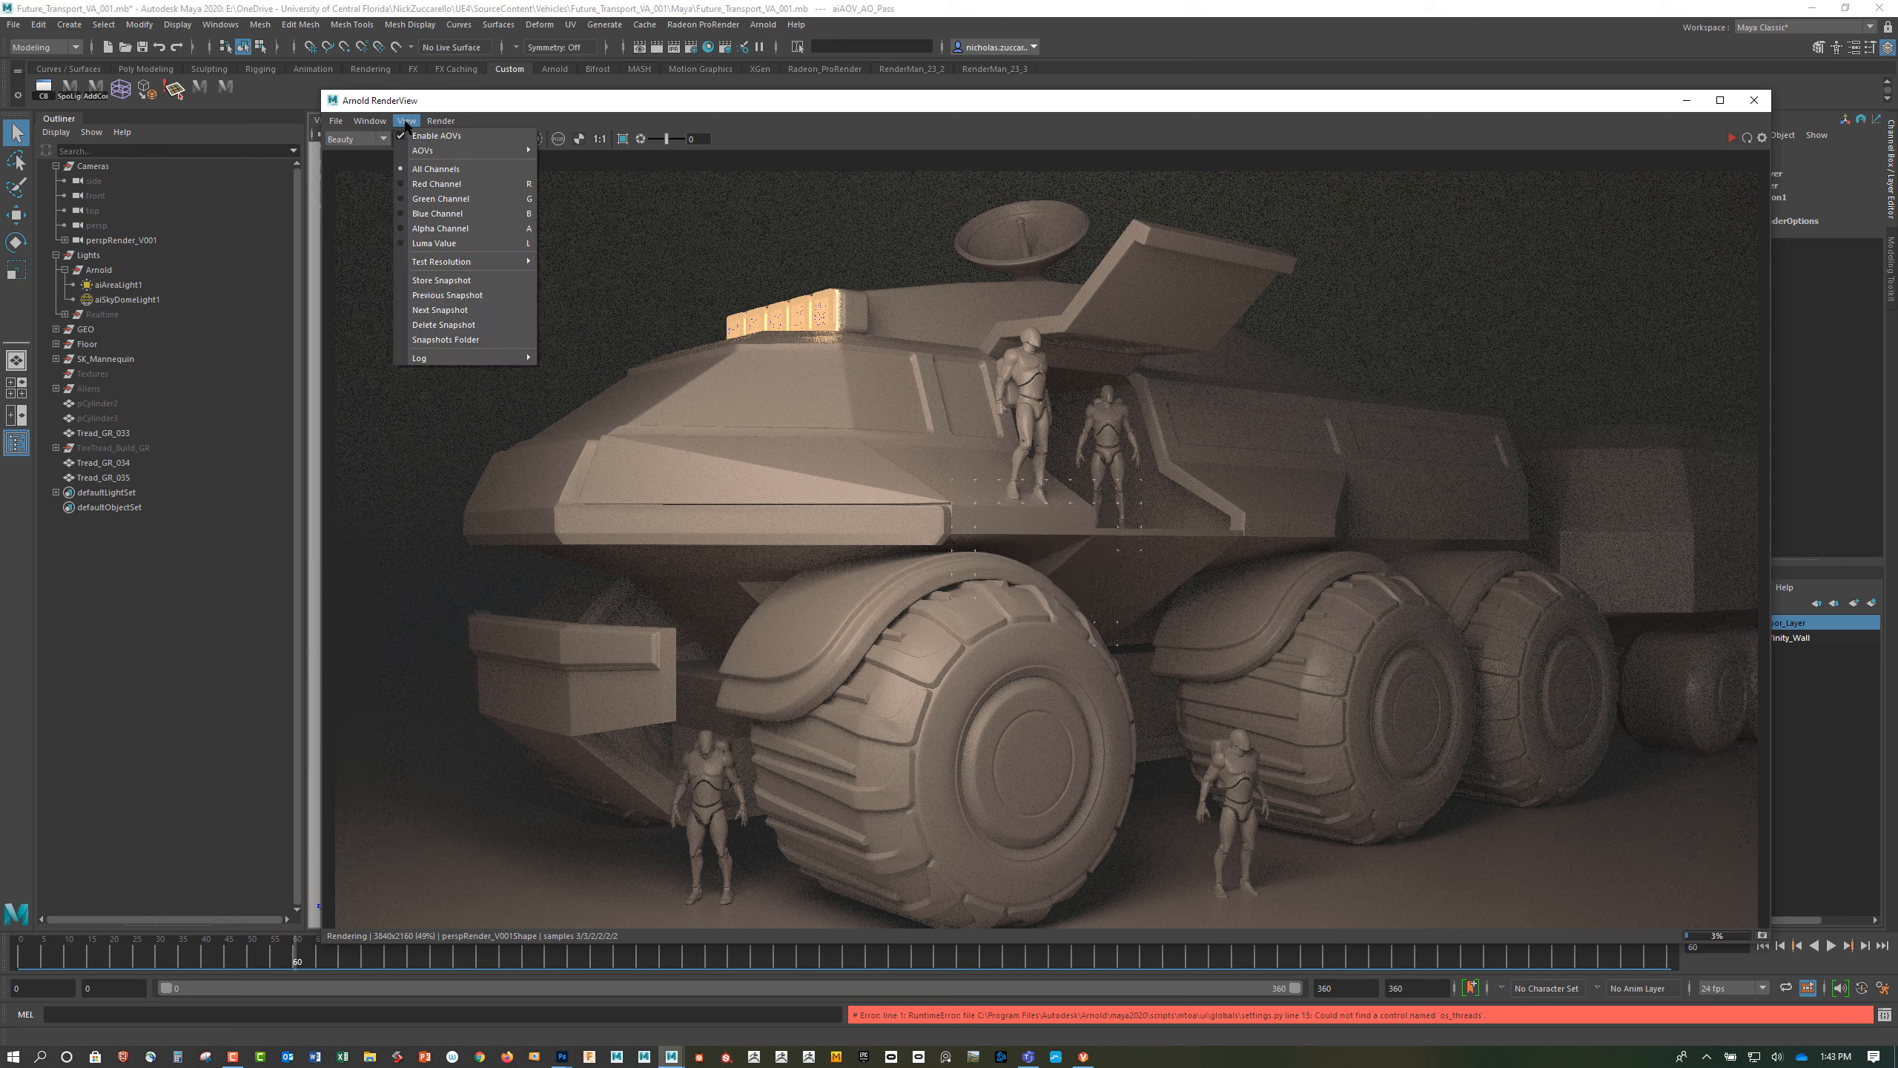
mouse_move(450, 261)
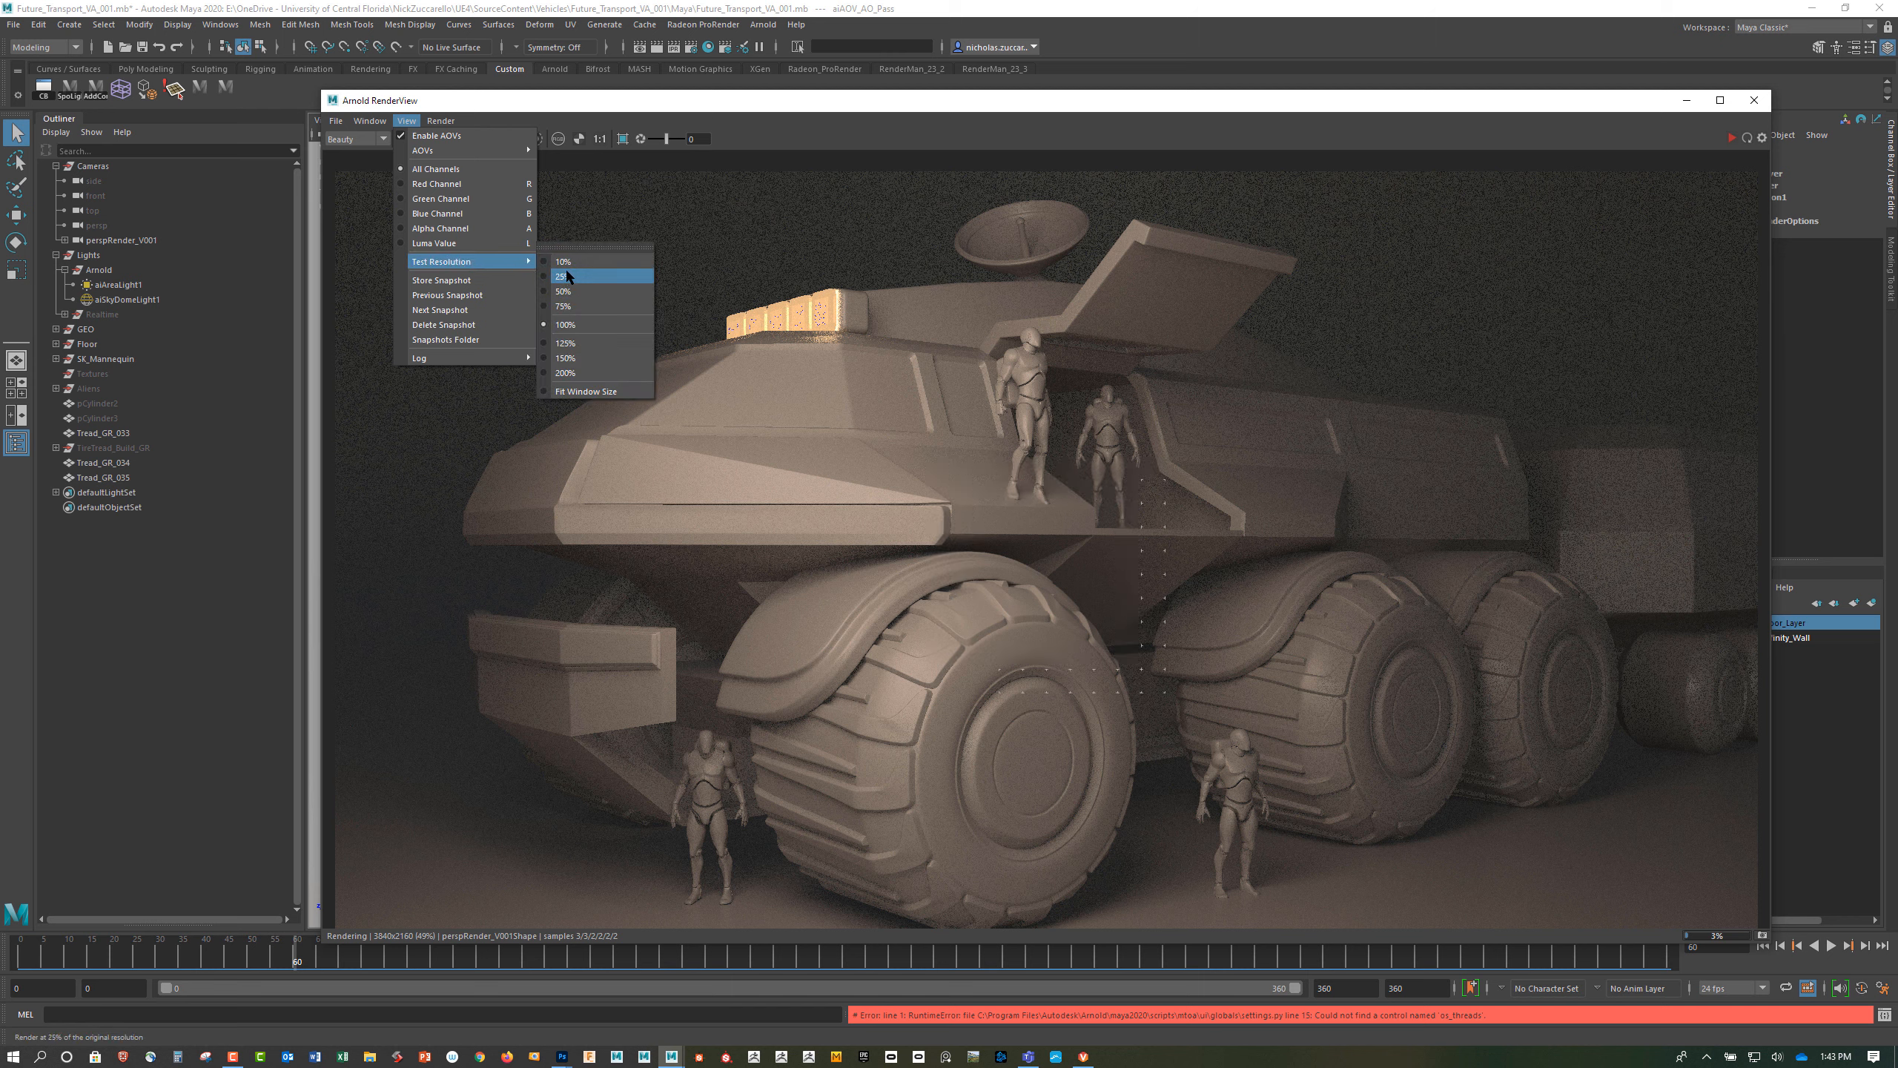
key(Escape)
key(Escape)
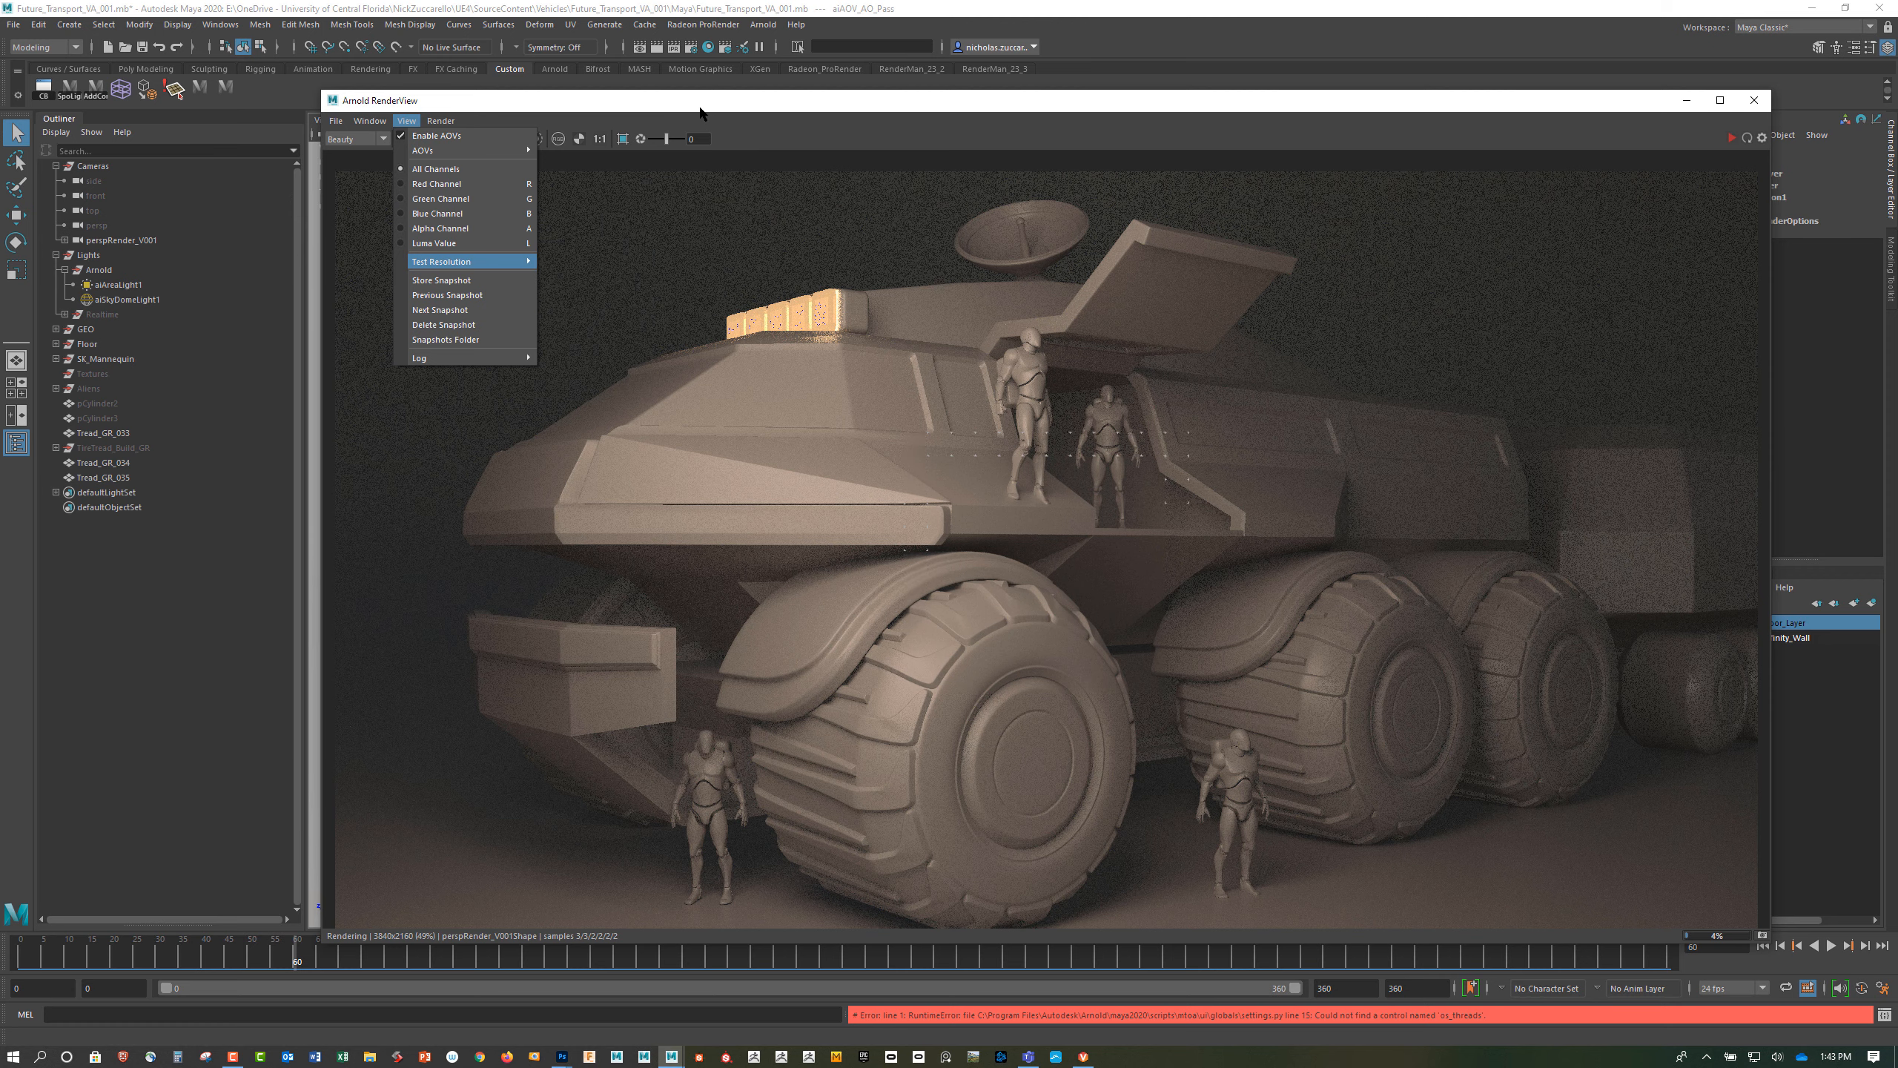
drag(705, 109, 556, 90)
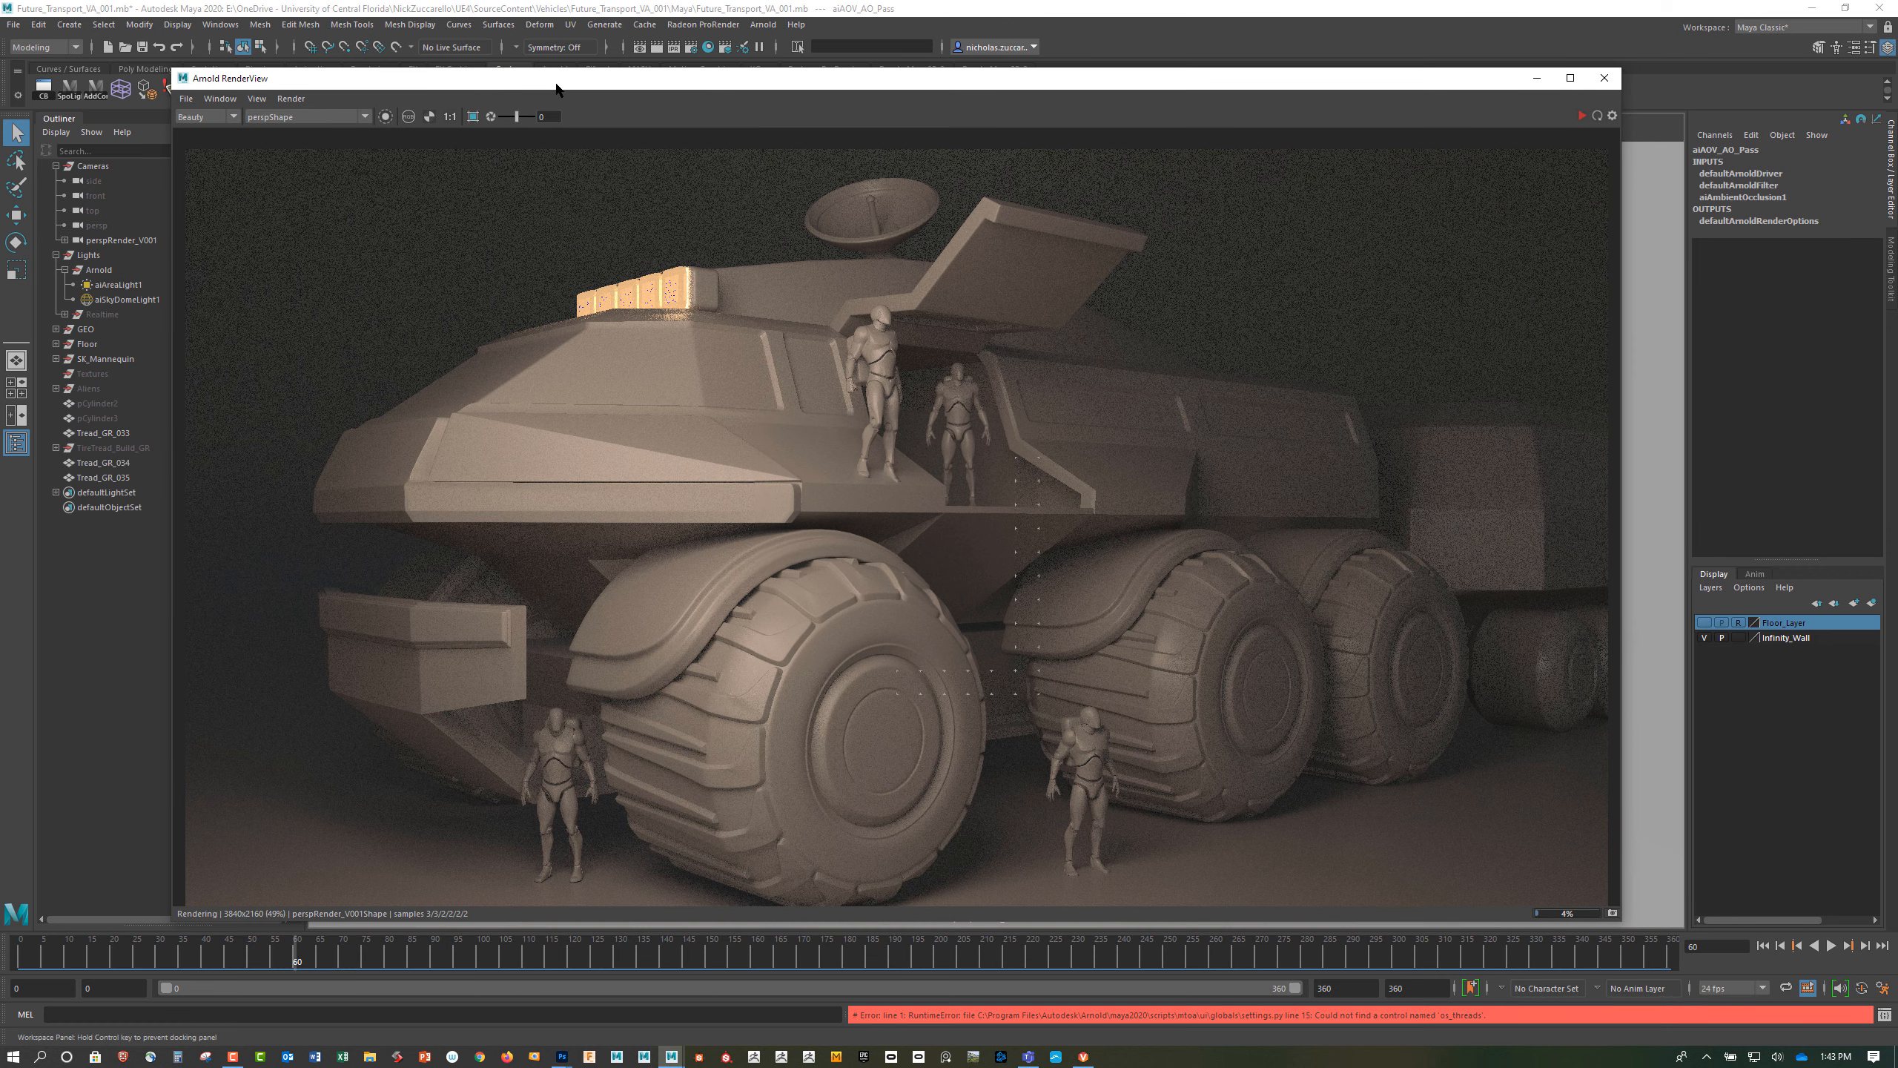
Inspect the render at its real 1:1 size and frame the whole image again
click(448, 118)
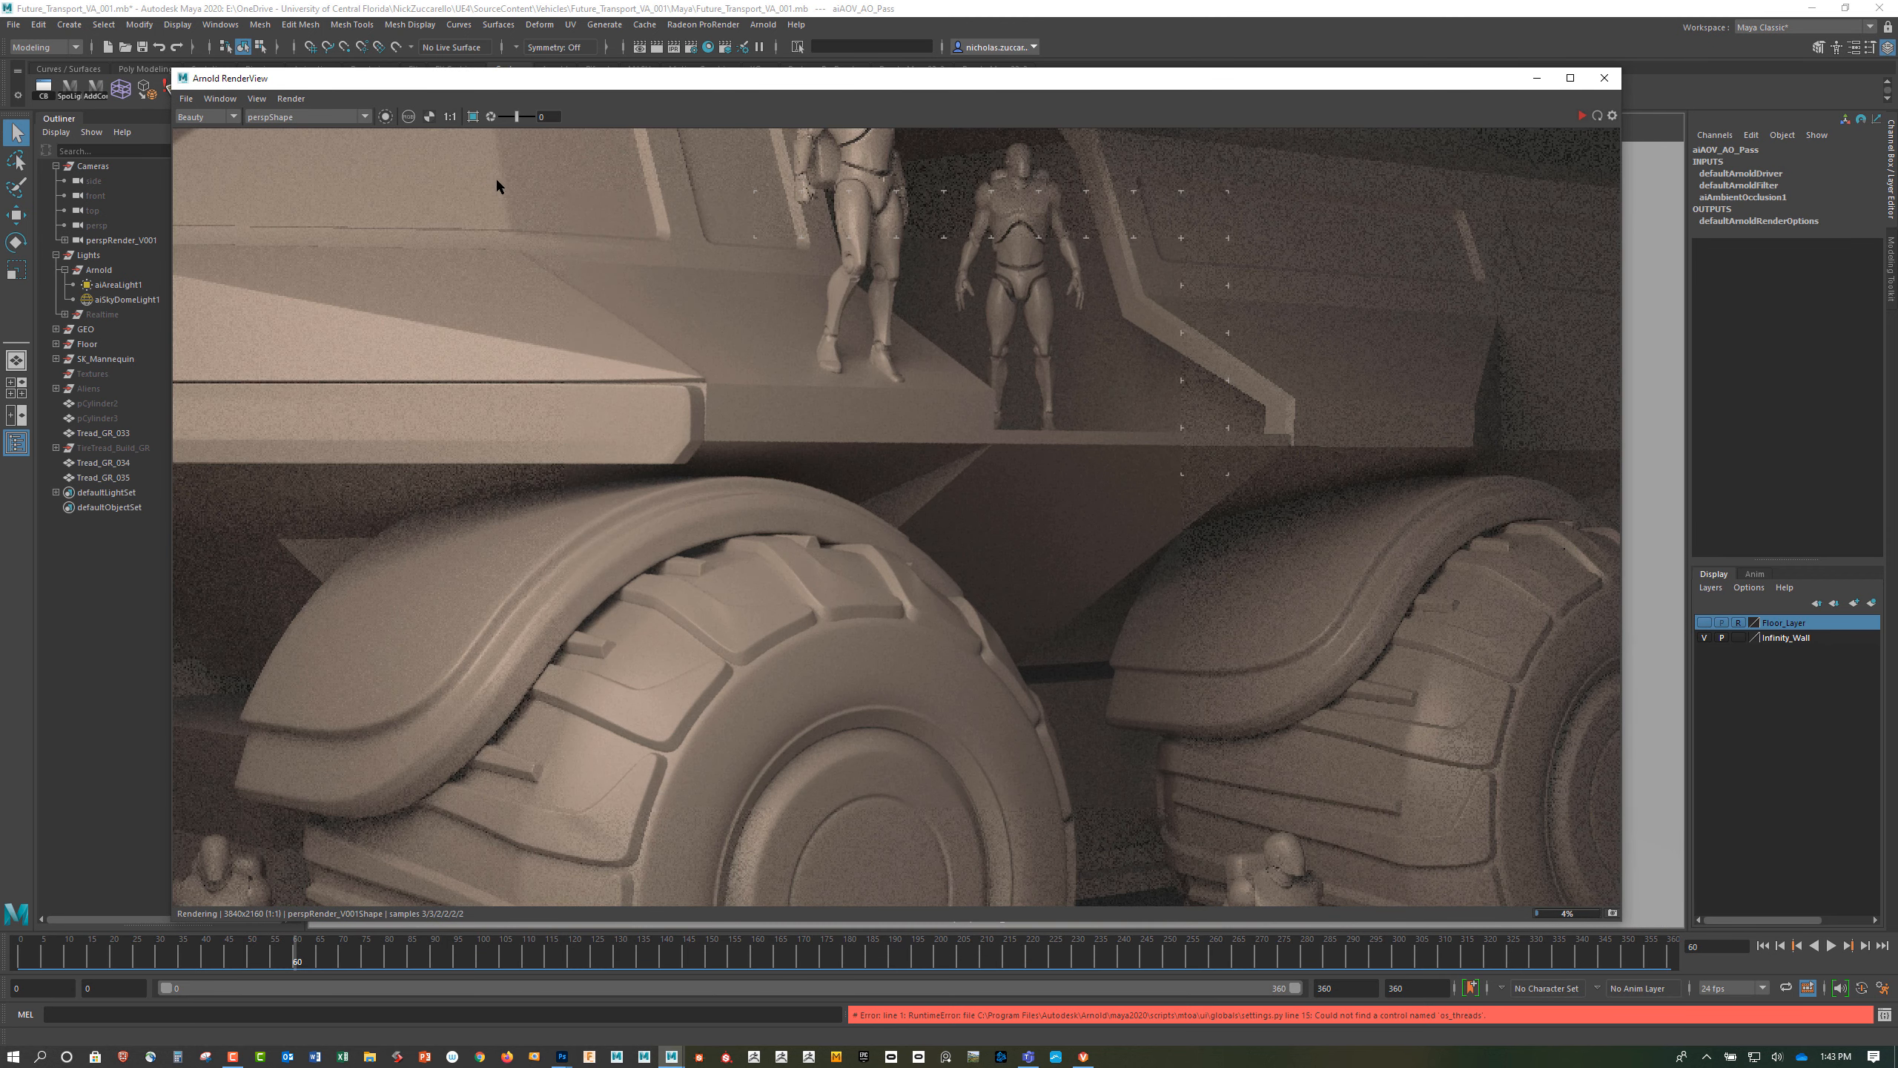
key(f)
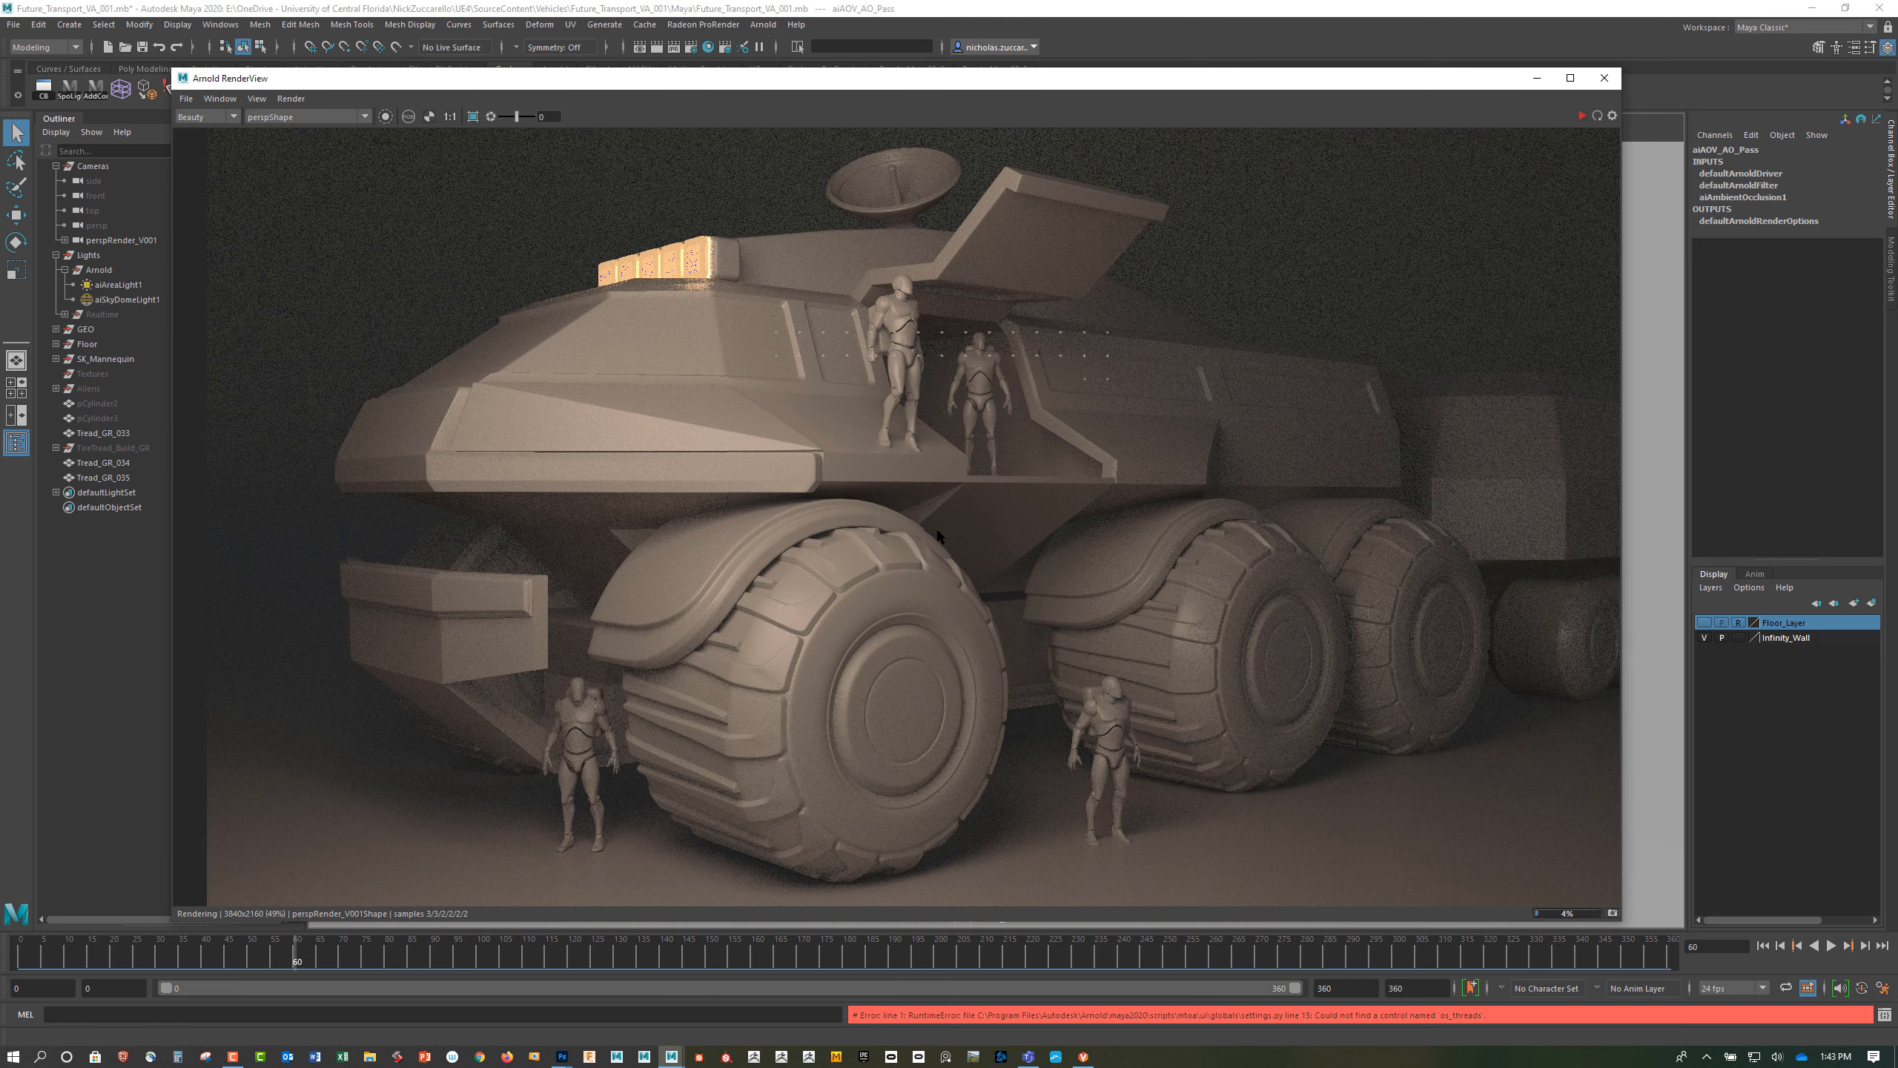
mouse_move(975, 522)
mouse_down()
mouse_move(899, 466)
mouse_move(914, 493)
mouse_move(969, 503)
mouse_up()
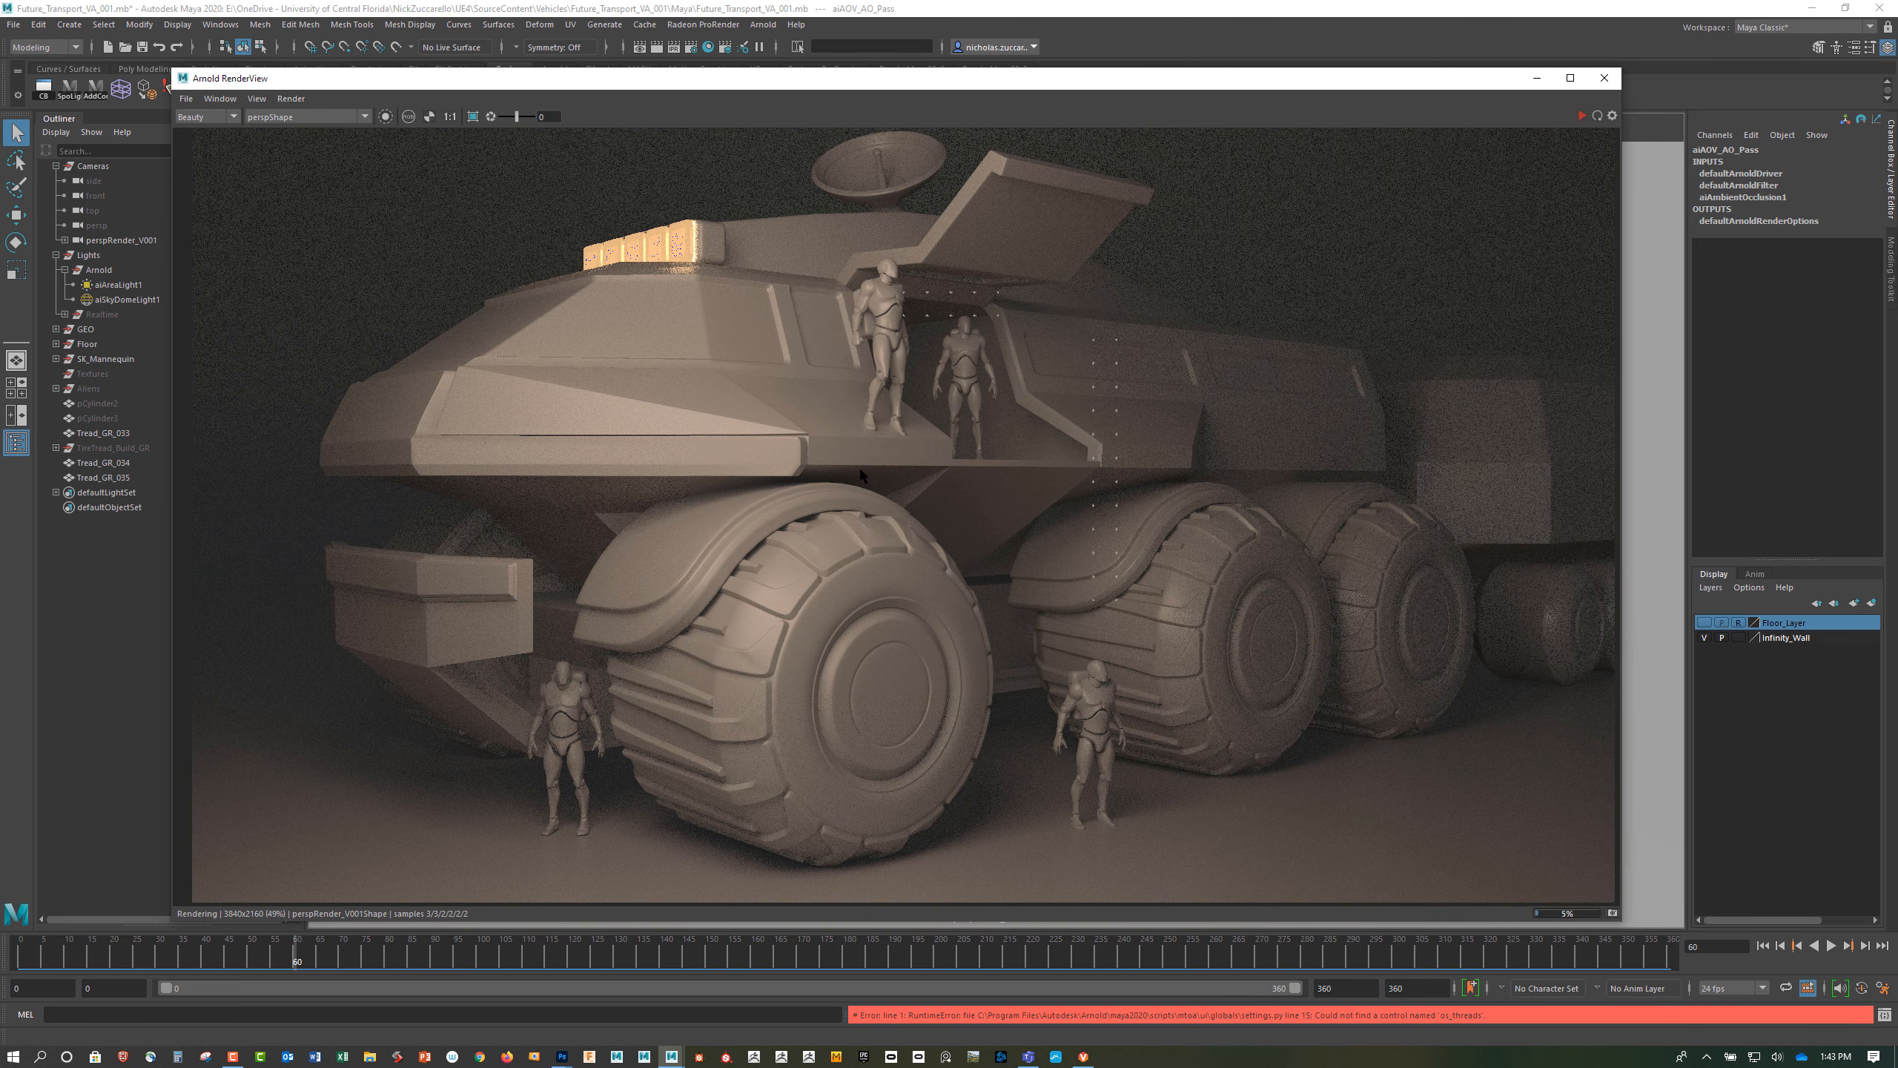
click(218, 98)
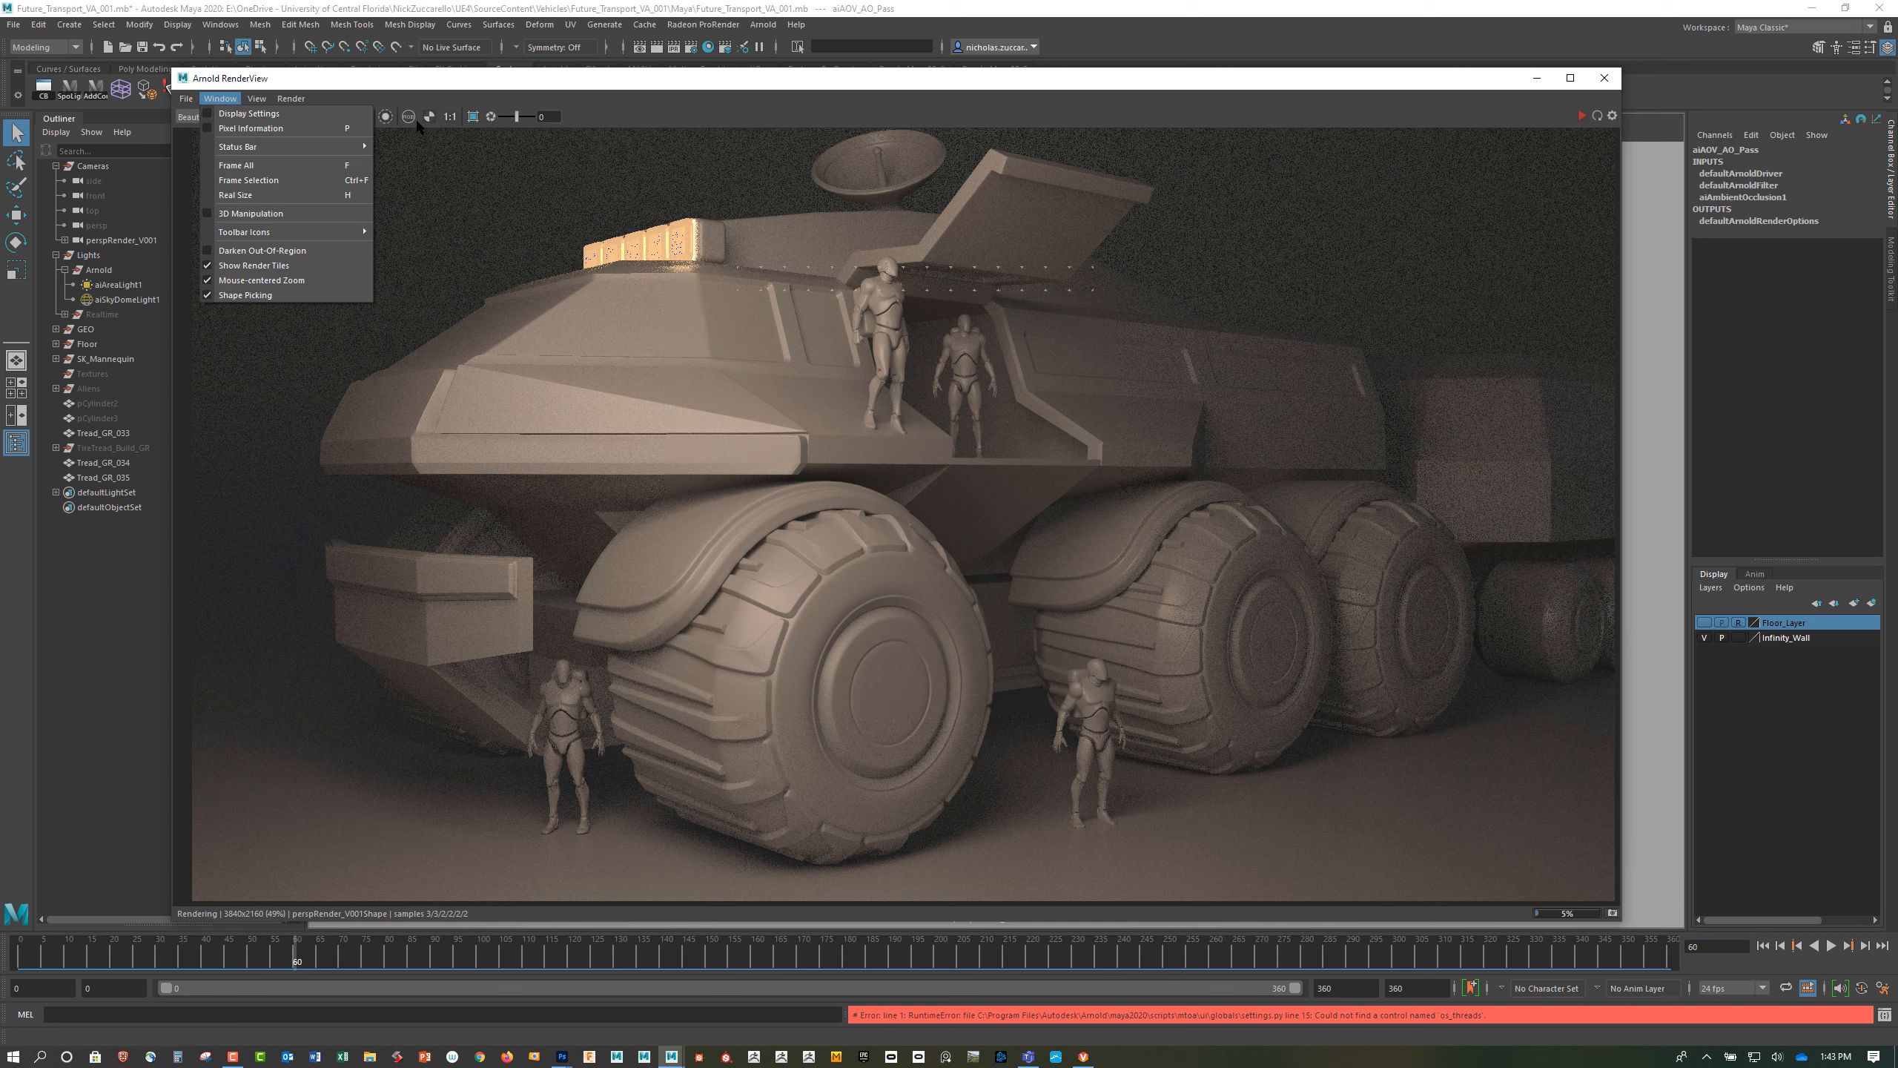
click(441, 90)
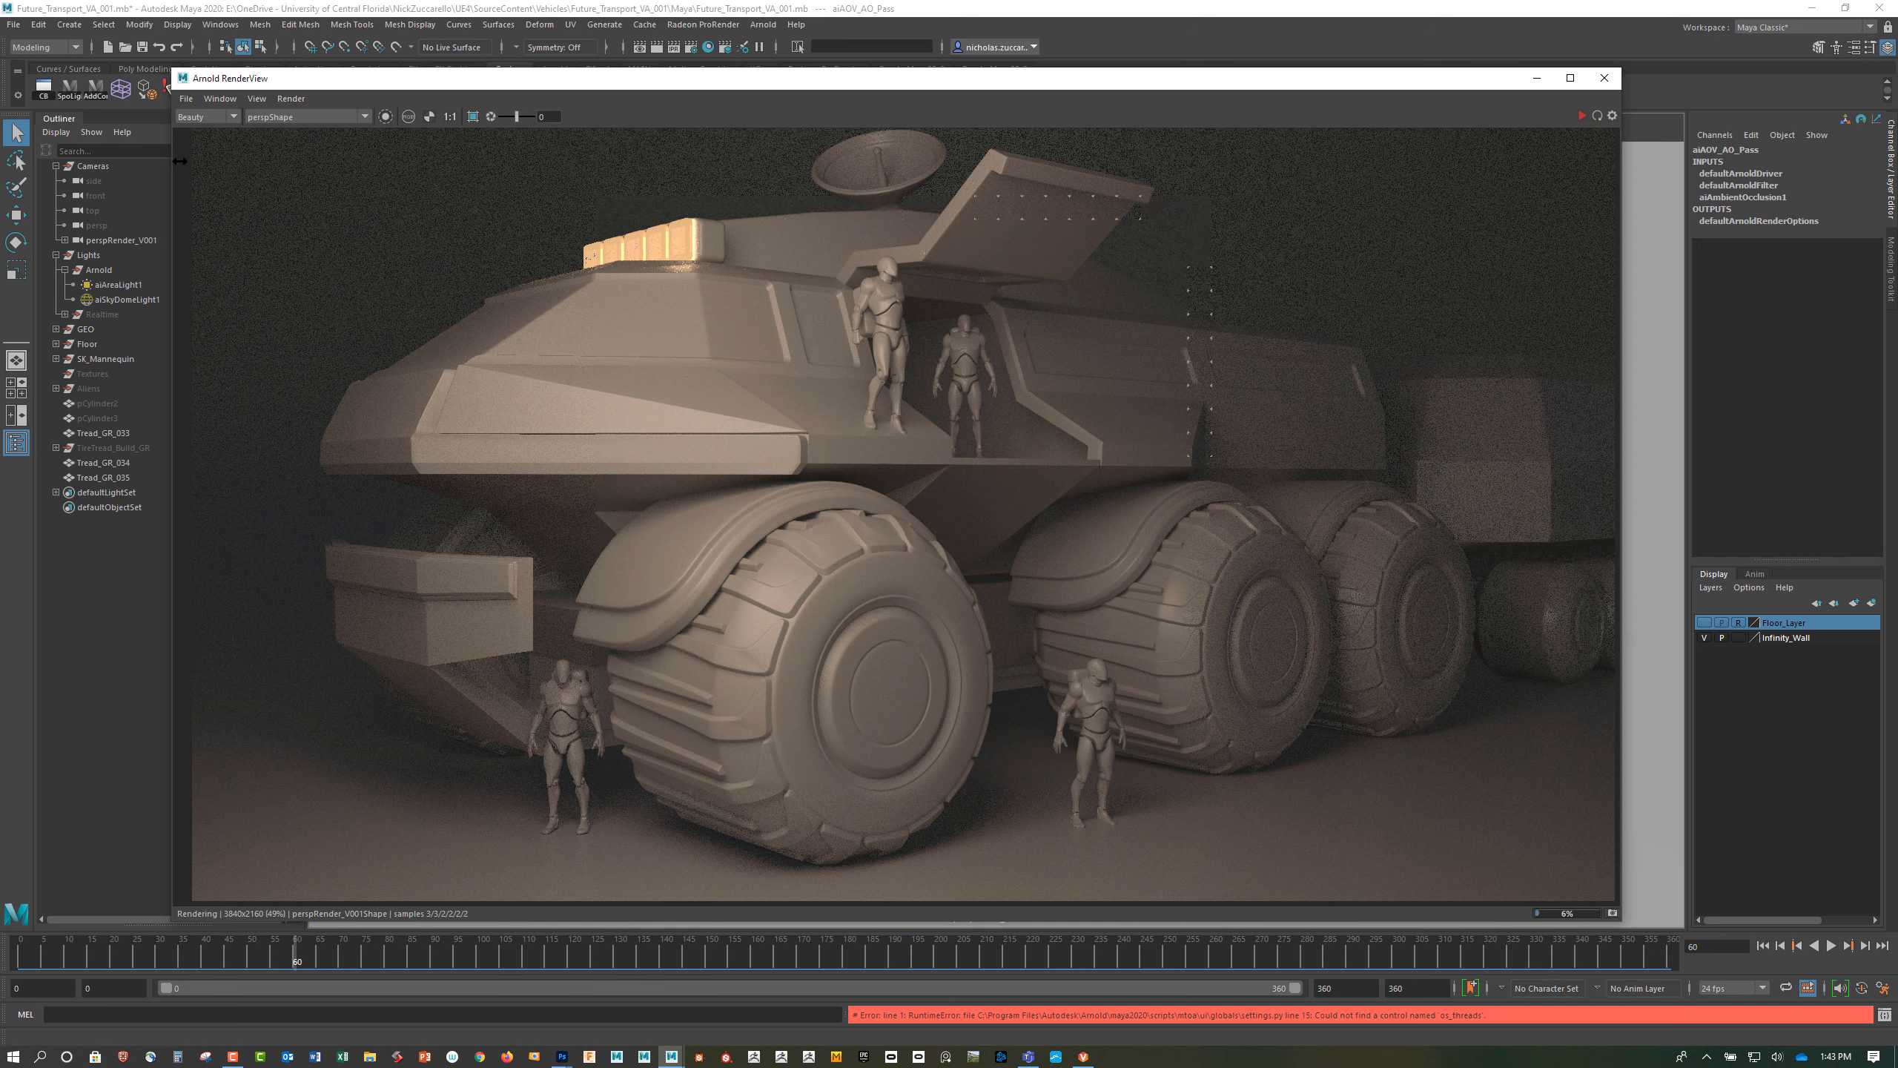
Review the AO_Pass, ID, N and Z passes one after another in the RenderView, and return to the Beauty pass
click(234, 117)
click(221, 141)
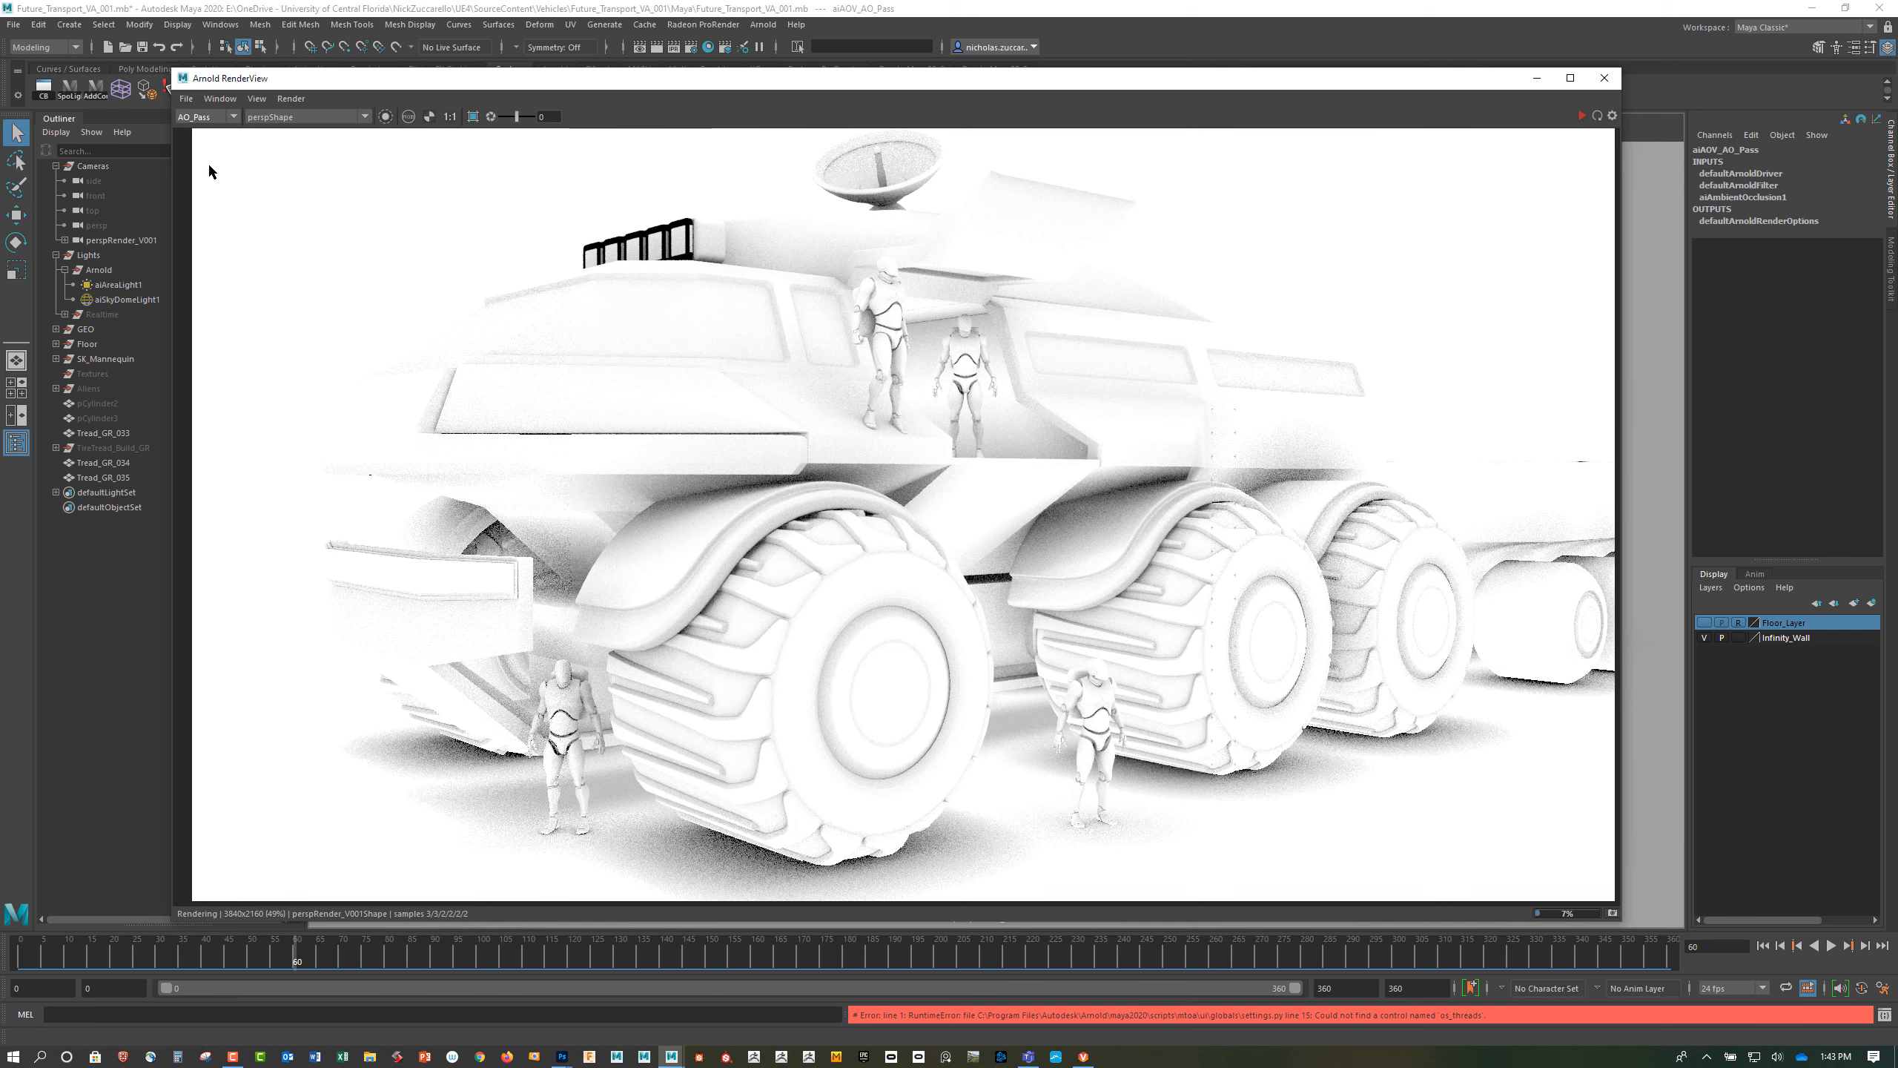
click(232, 117)
click(214, 149)
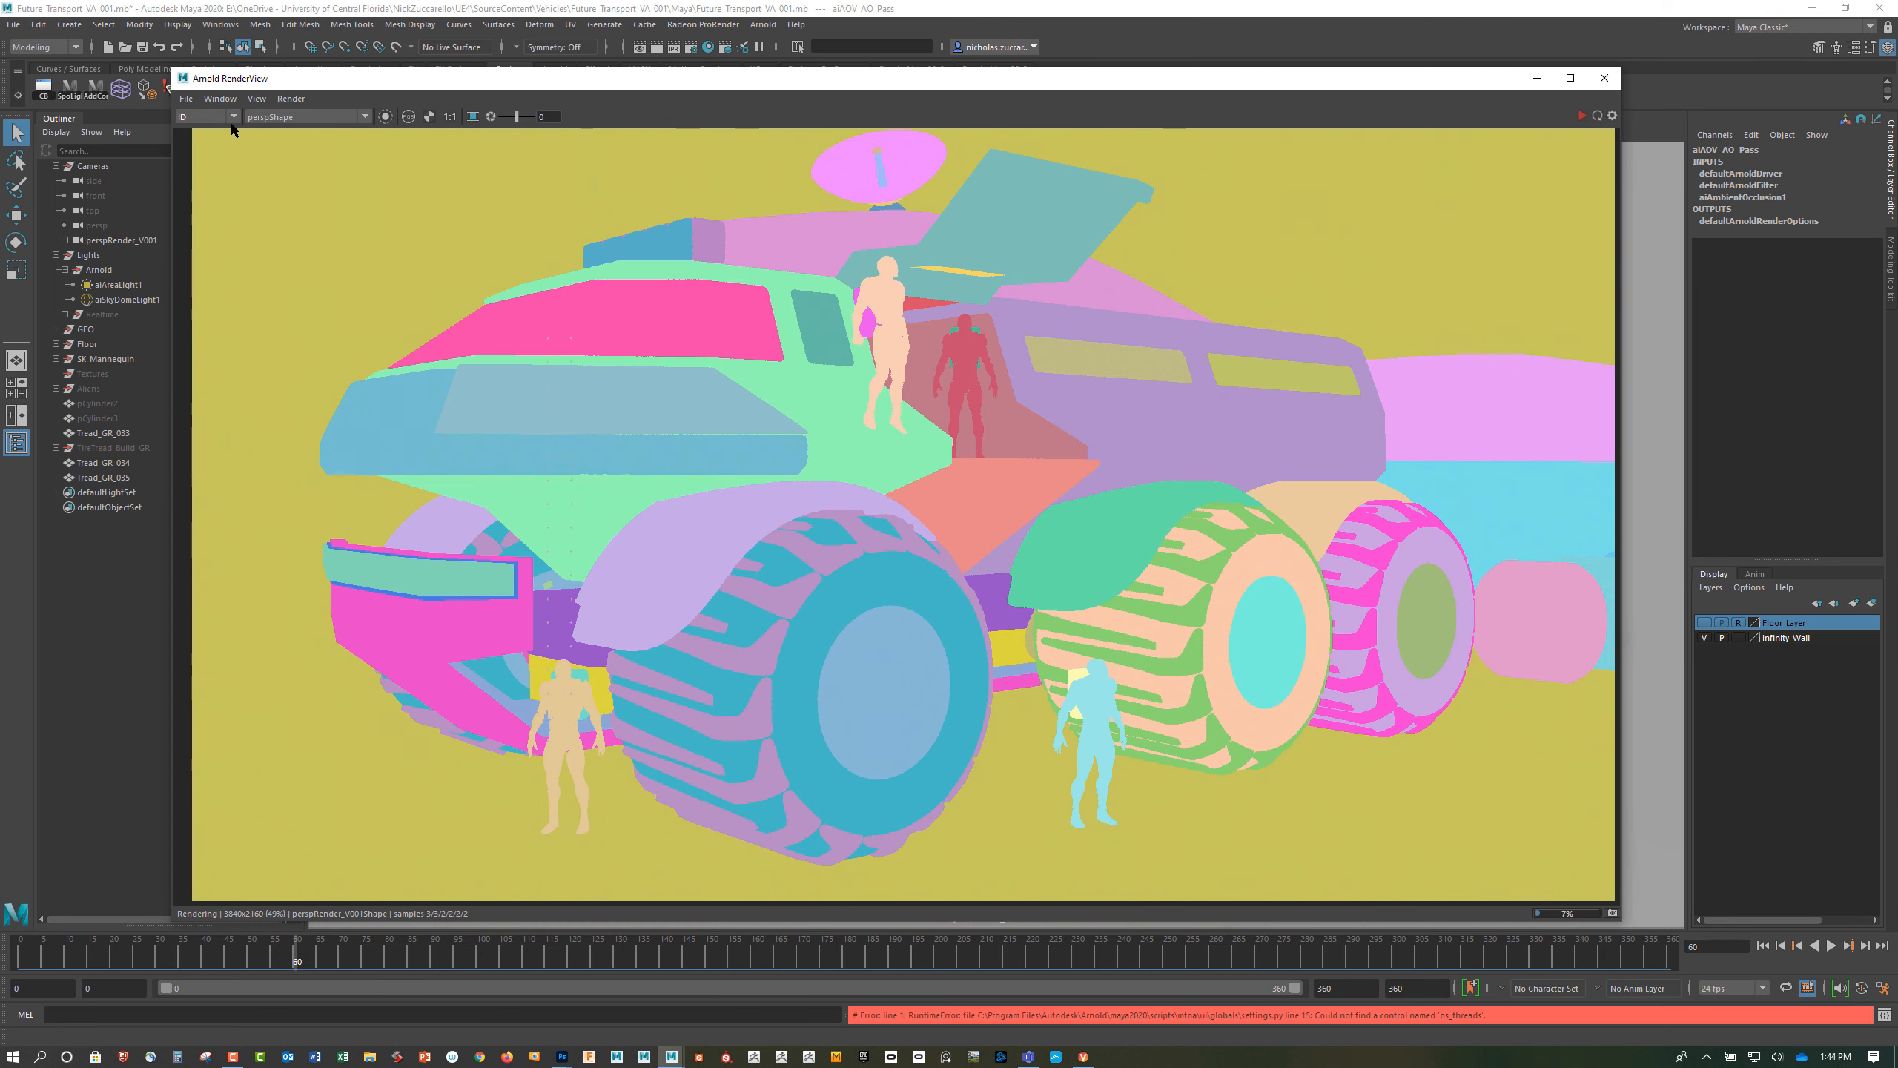
click(232, 116)
click(213, 158)
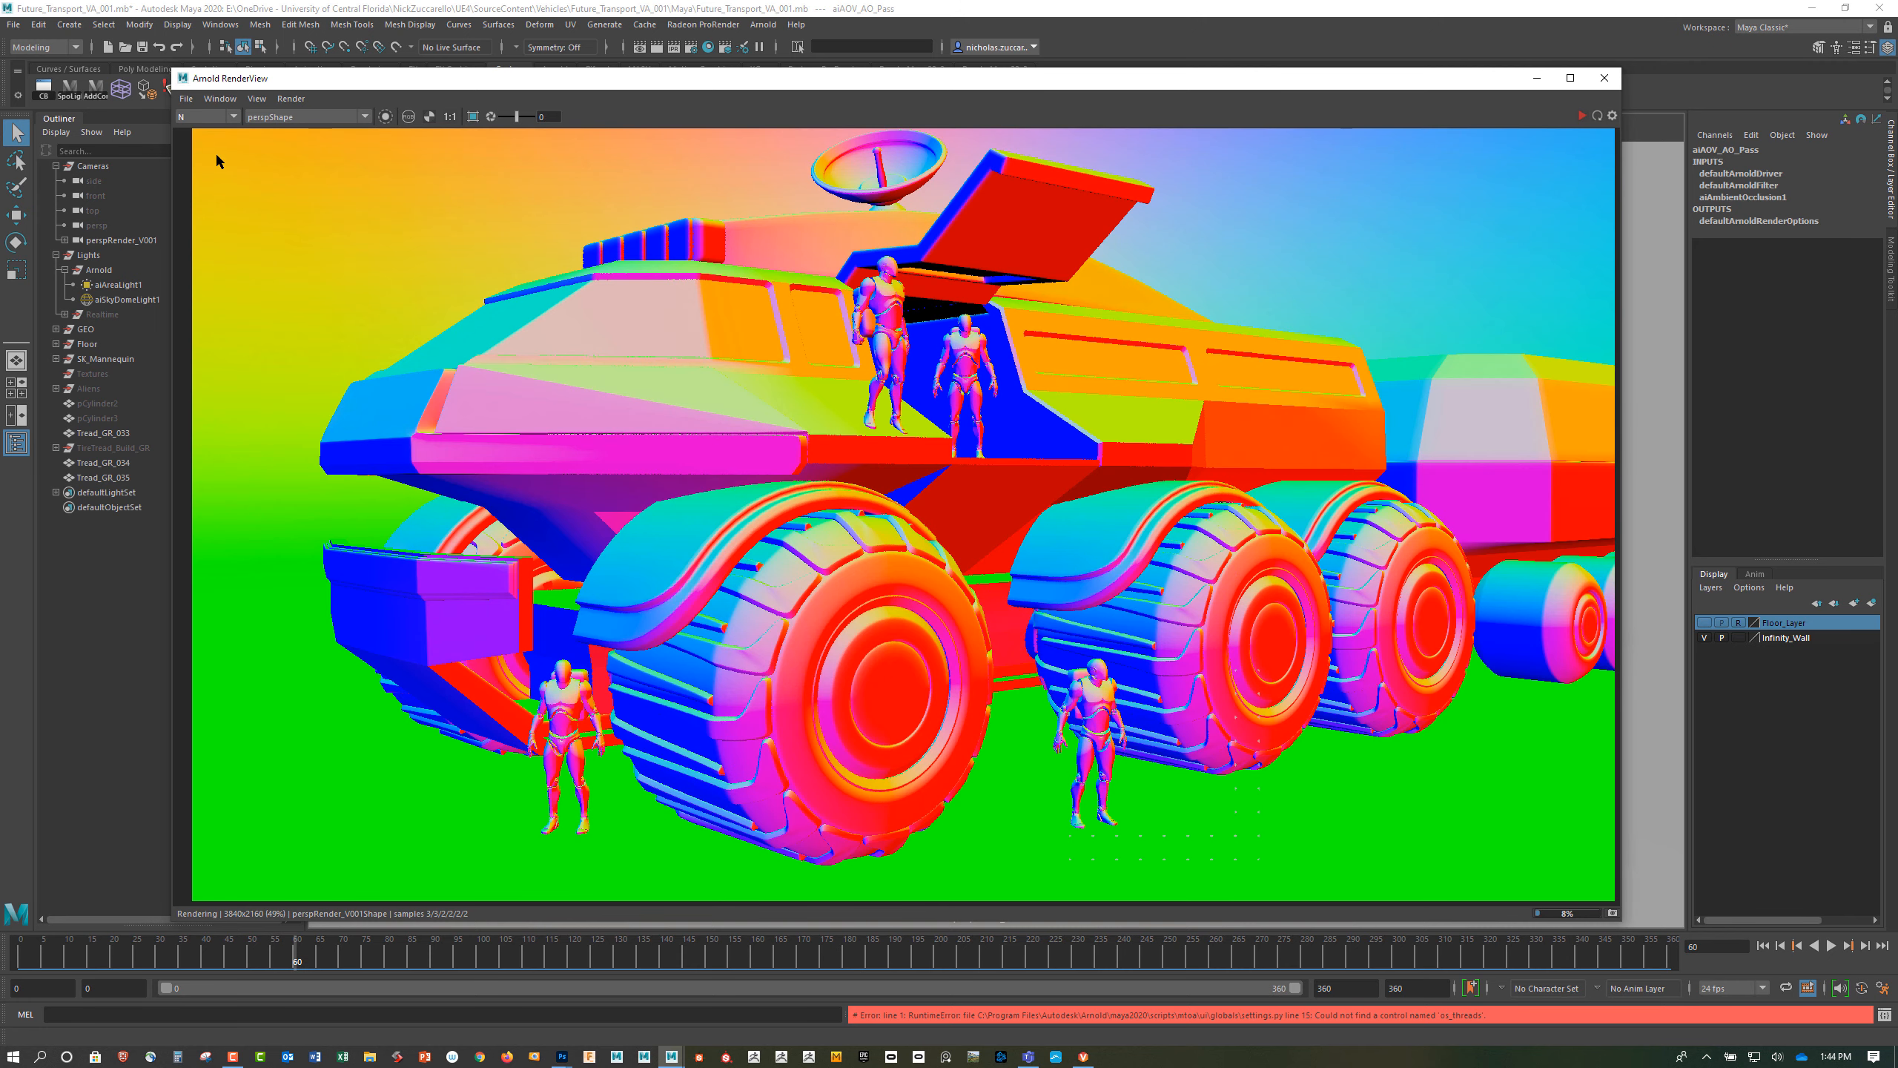
click(232, 116)
click(216, 167)
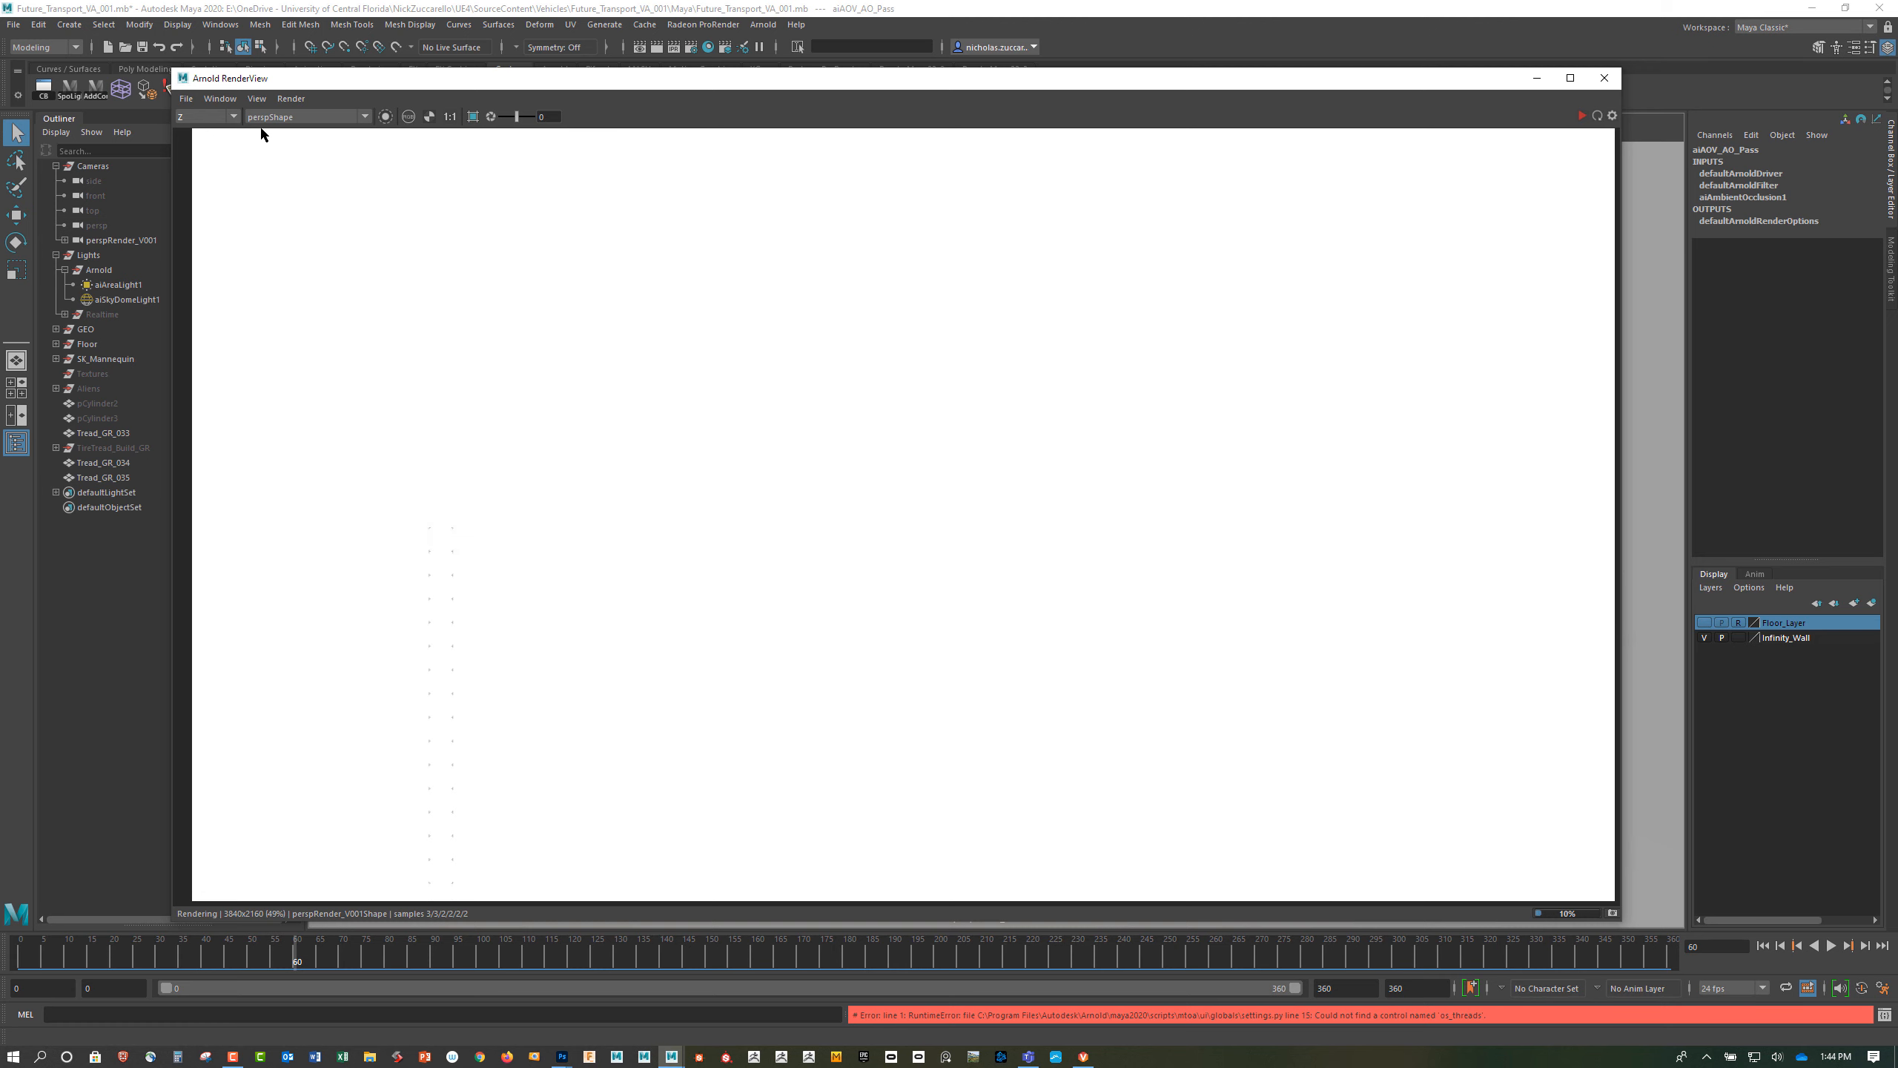
click(233, 117)
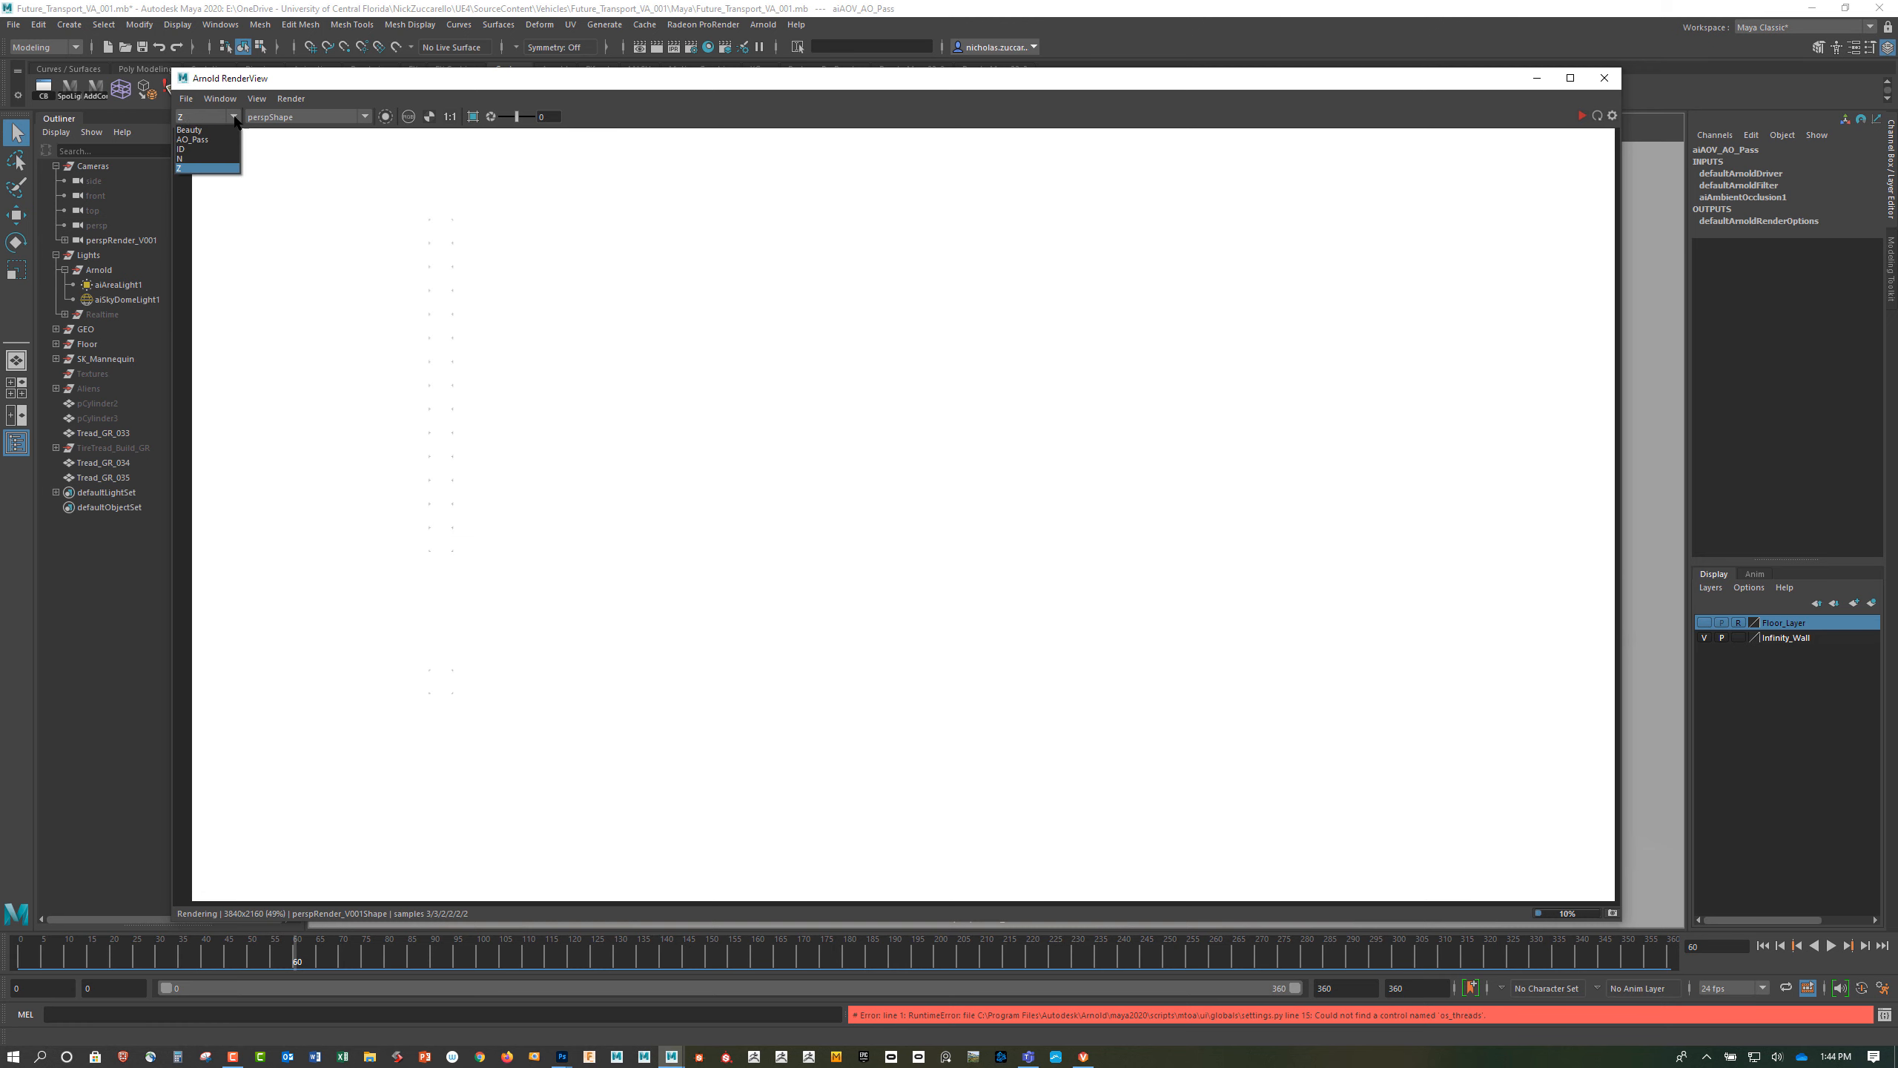
click(195, 129)
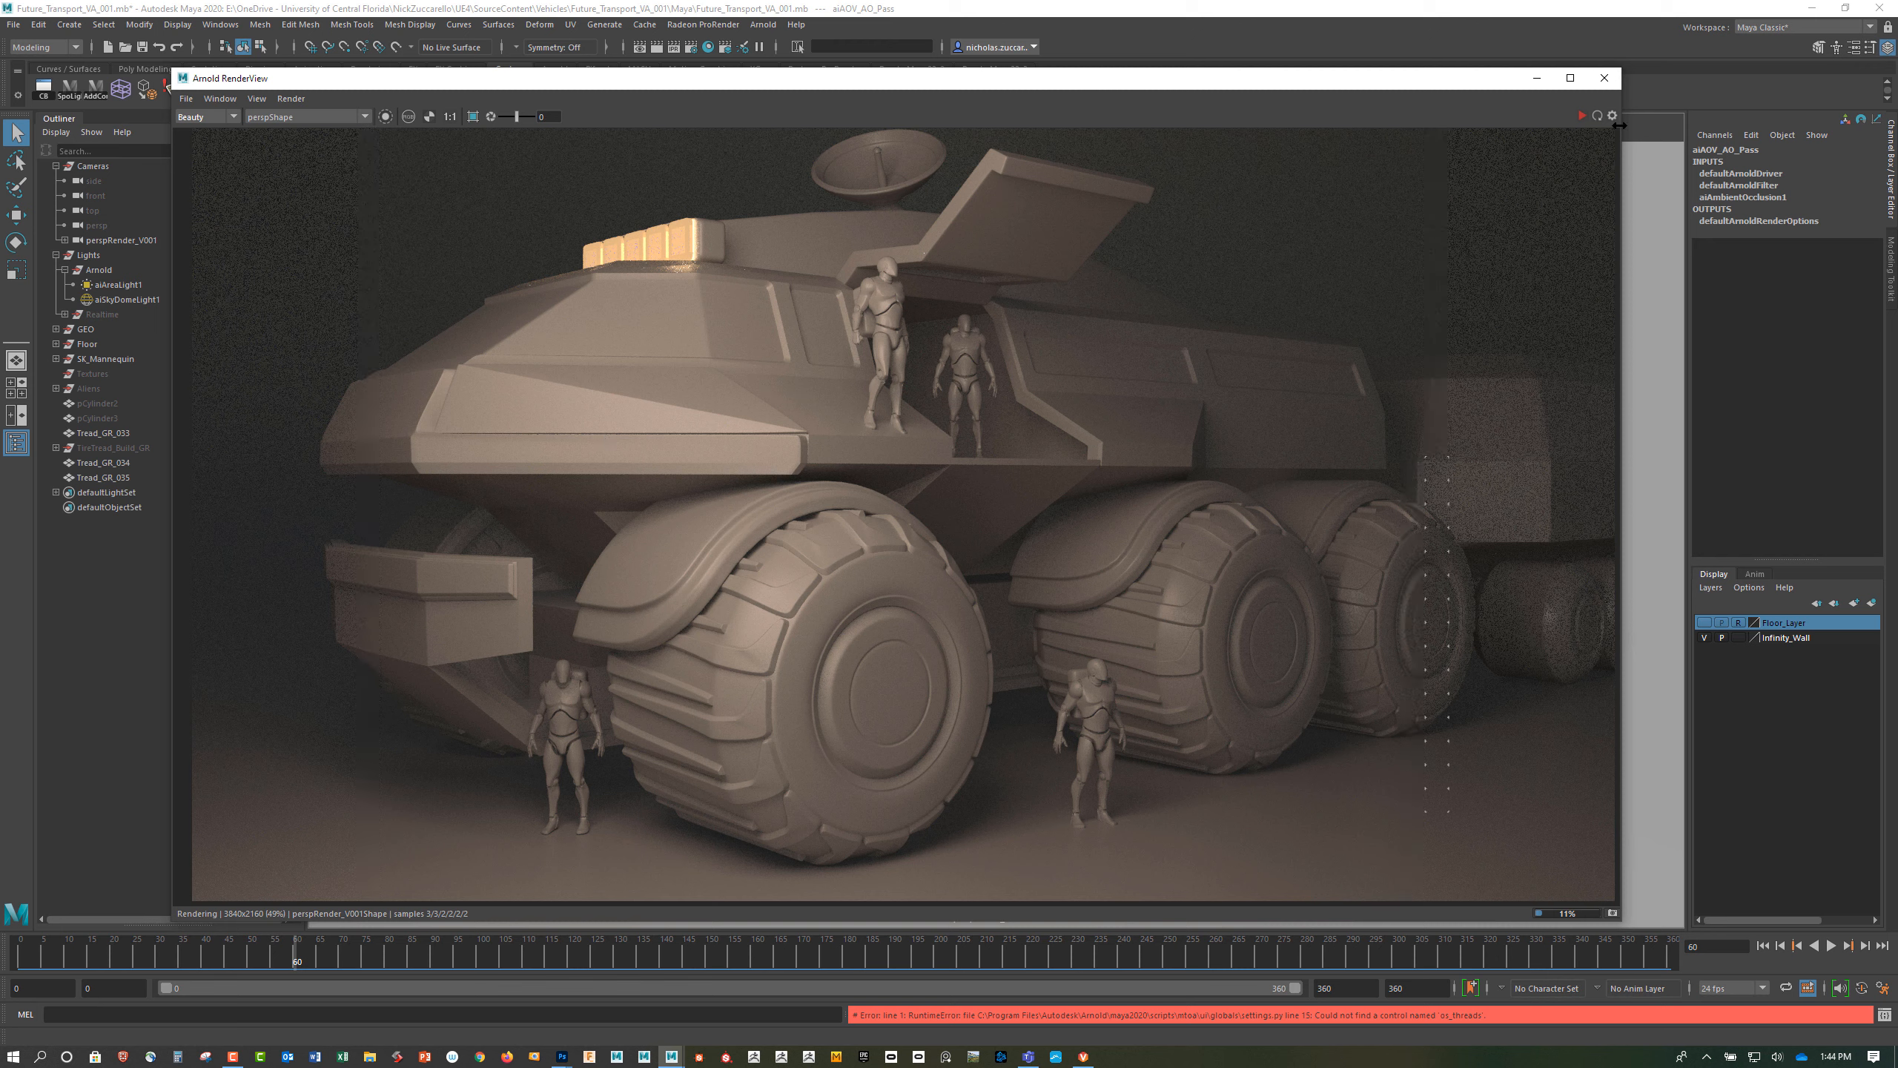
Stop the running Arnold render and close the RenderView
click(1581, 117)
click(1582, 116)
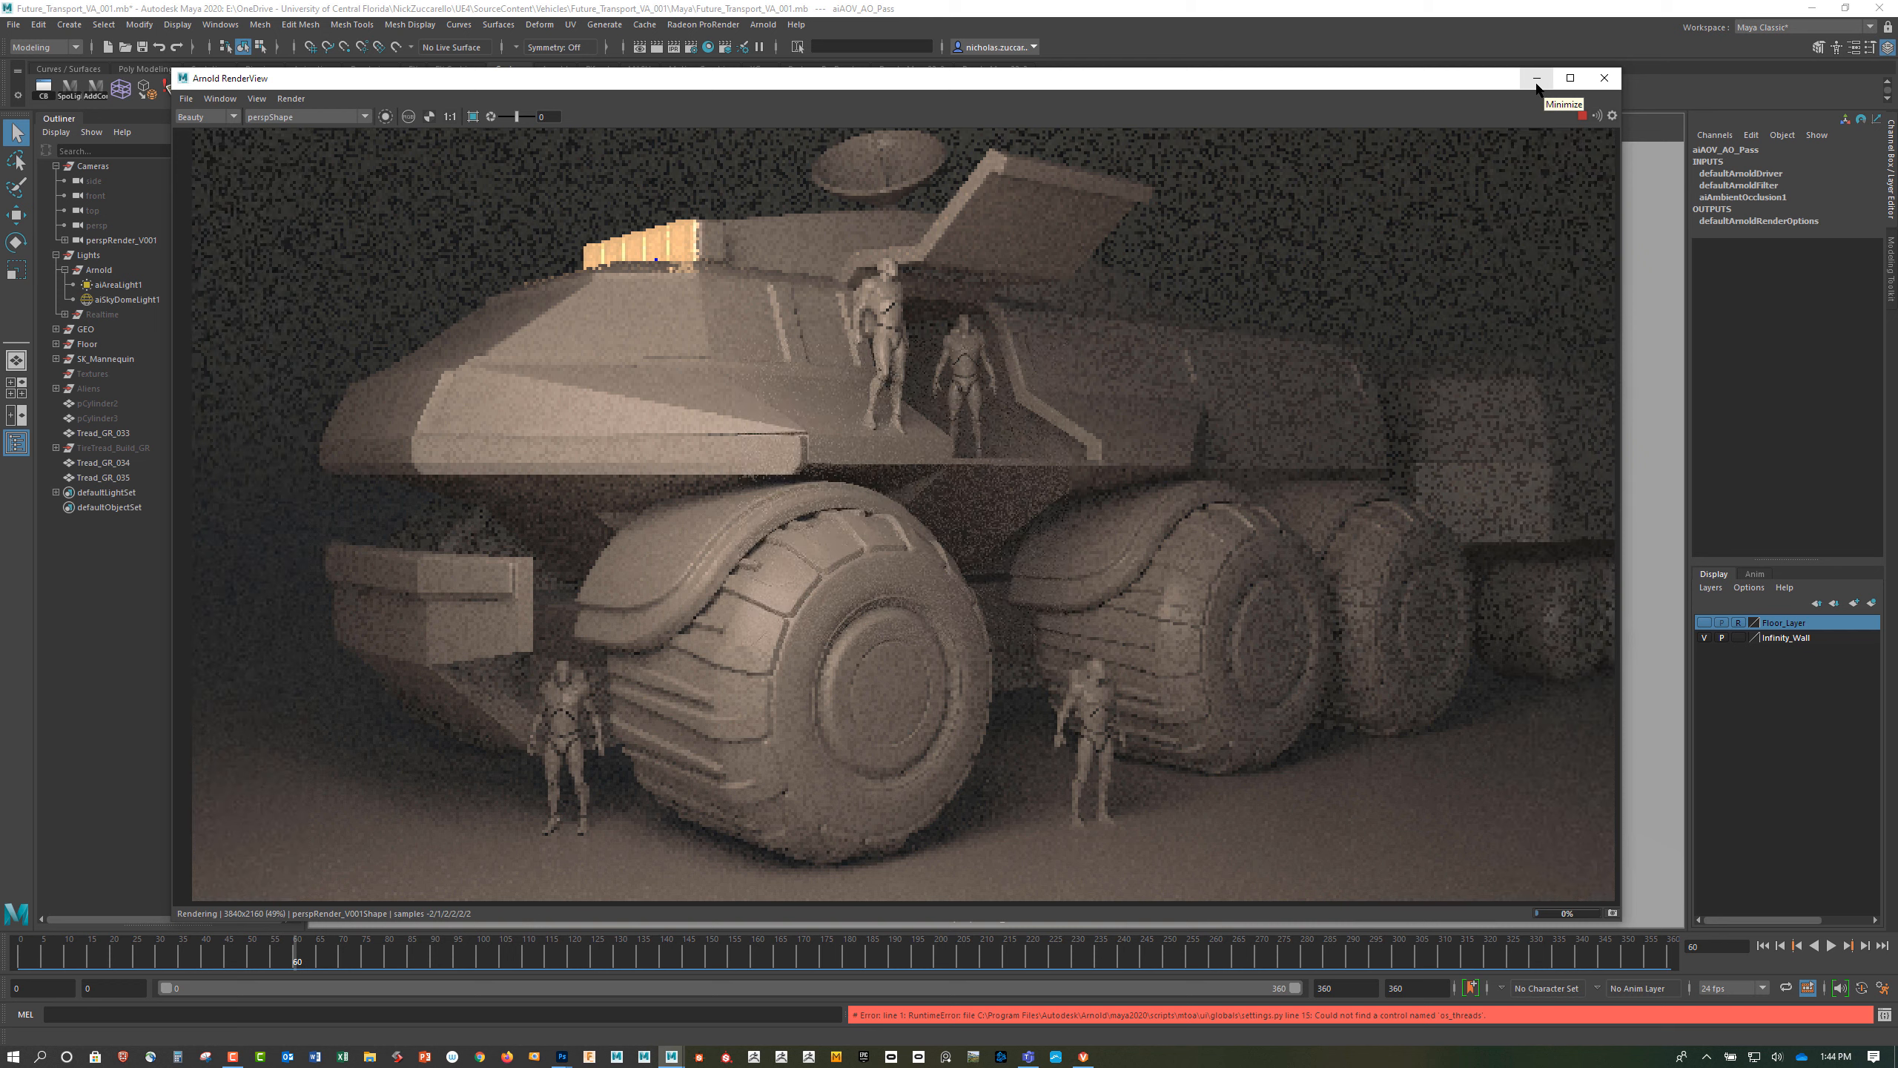
click(1583, 115)
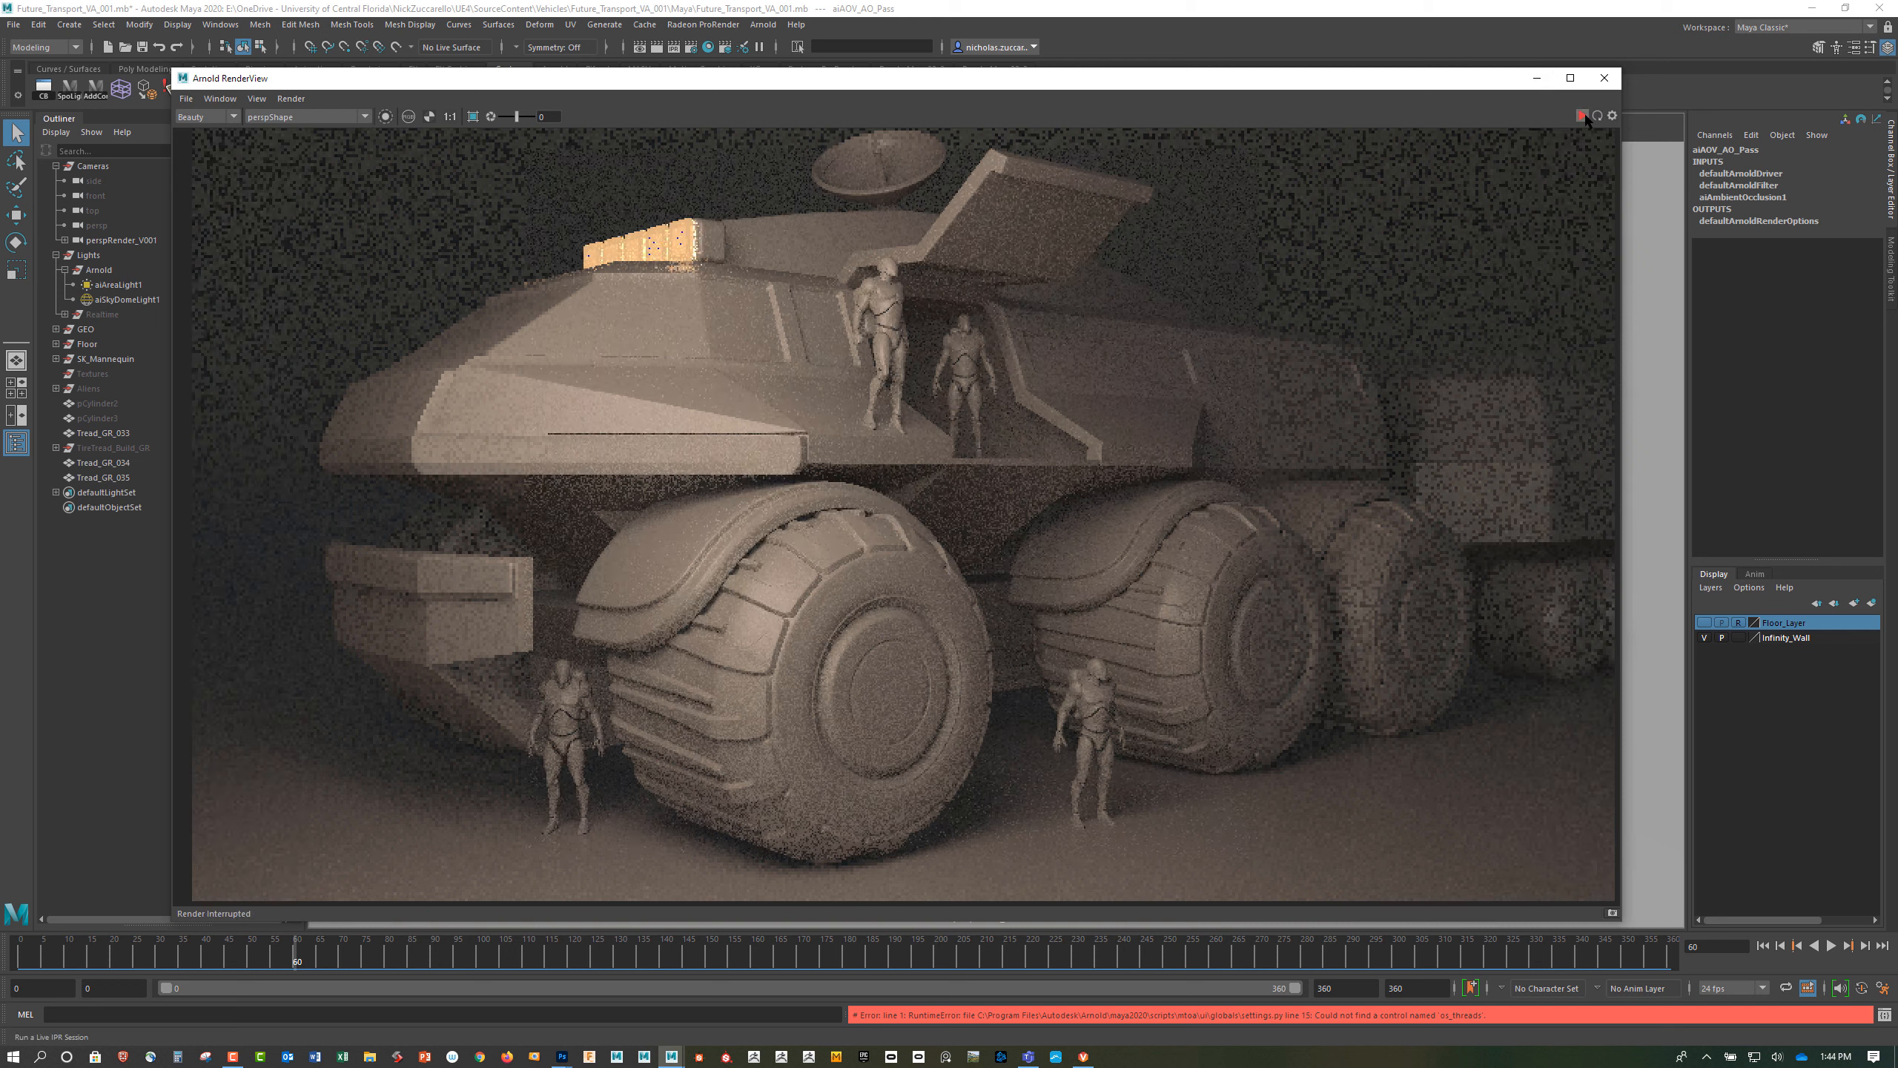
click(1603, 78)
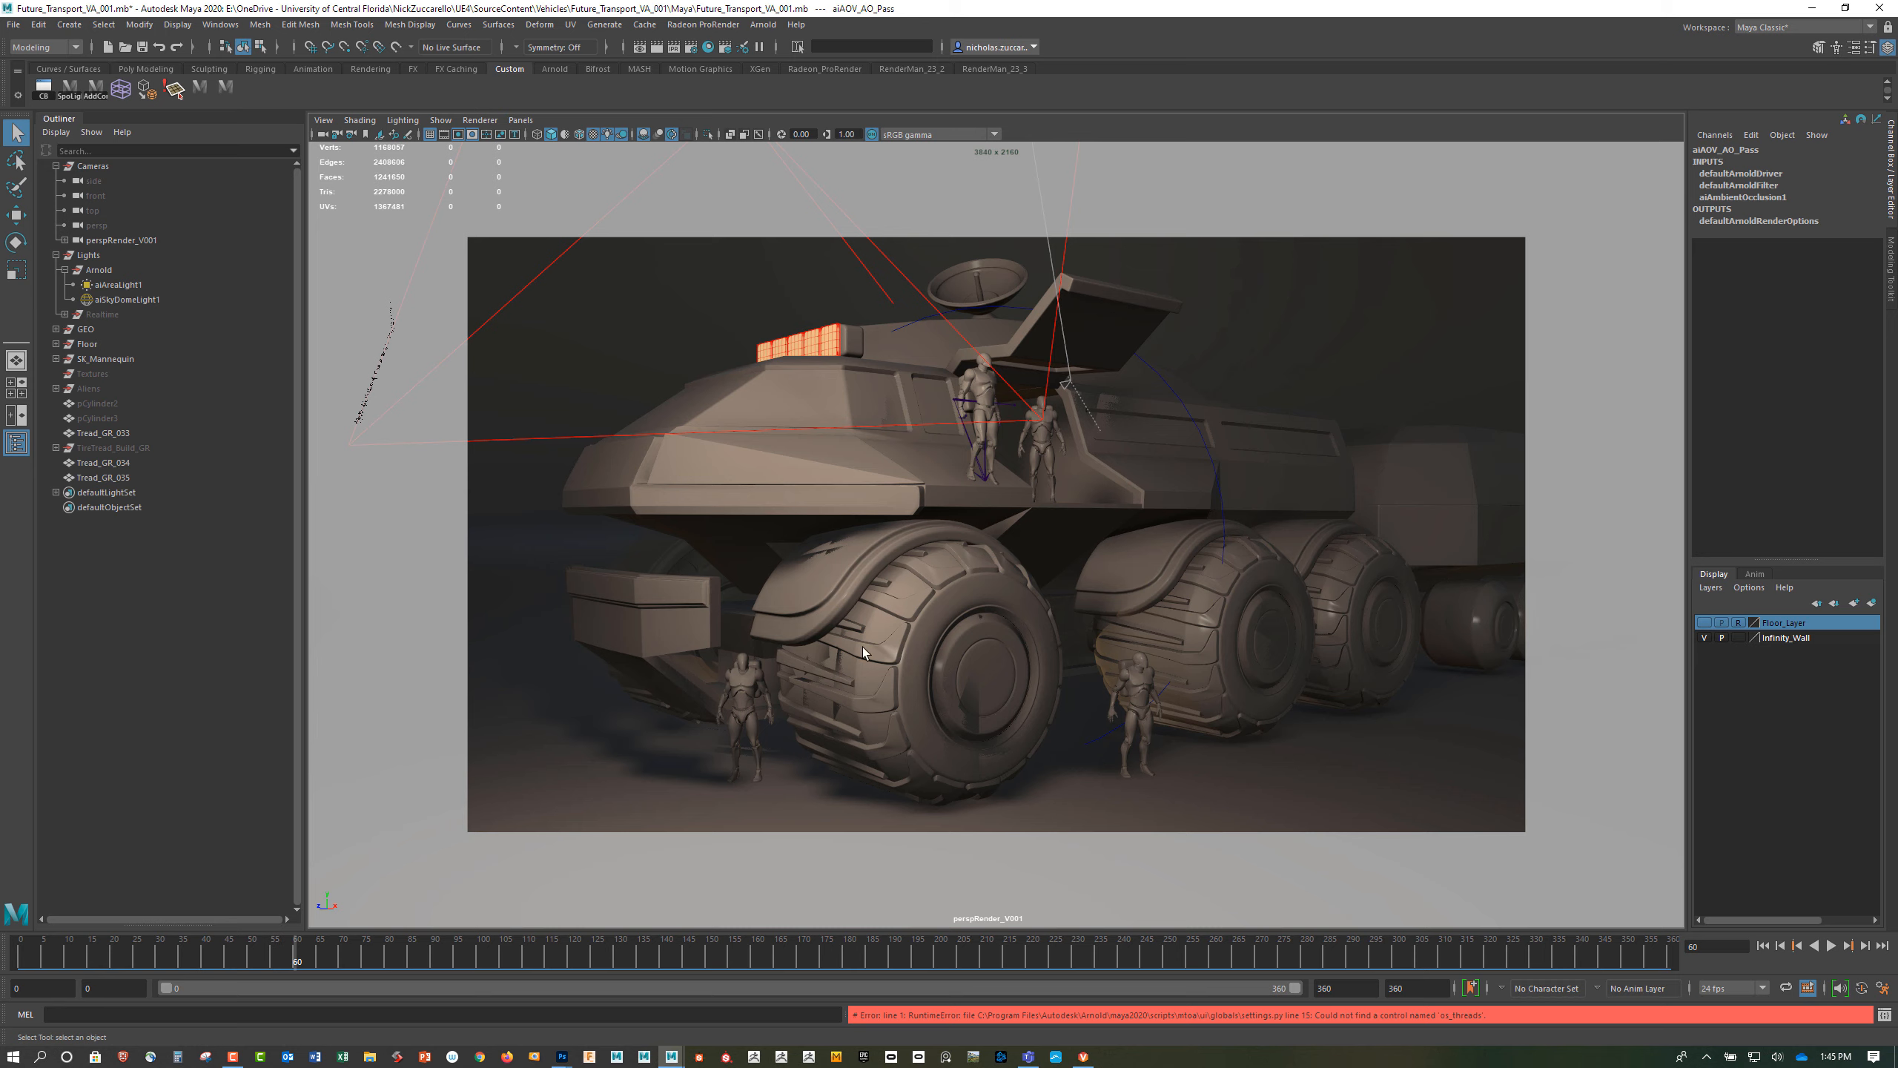
Examine the saved pass files in Renders > Passes through the Arnold RenderView's save-image dialog, and close both without saving
click(763, 23)
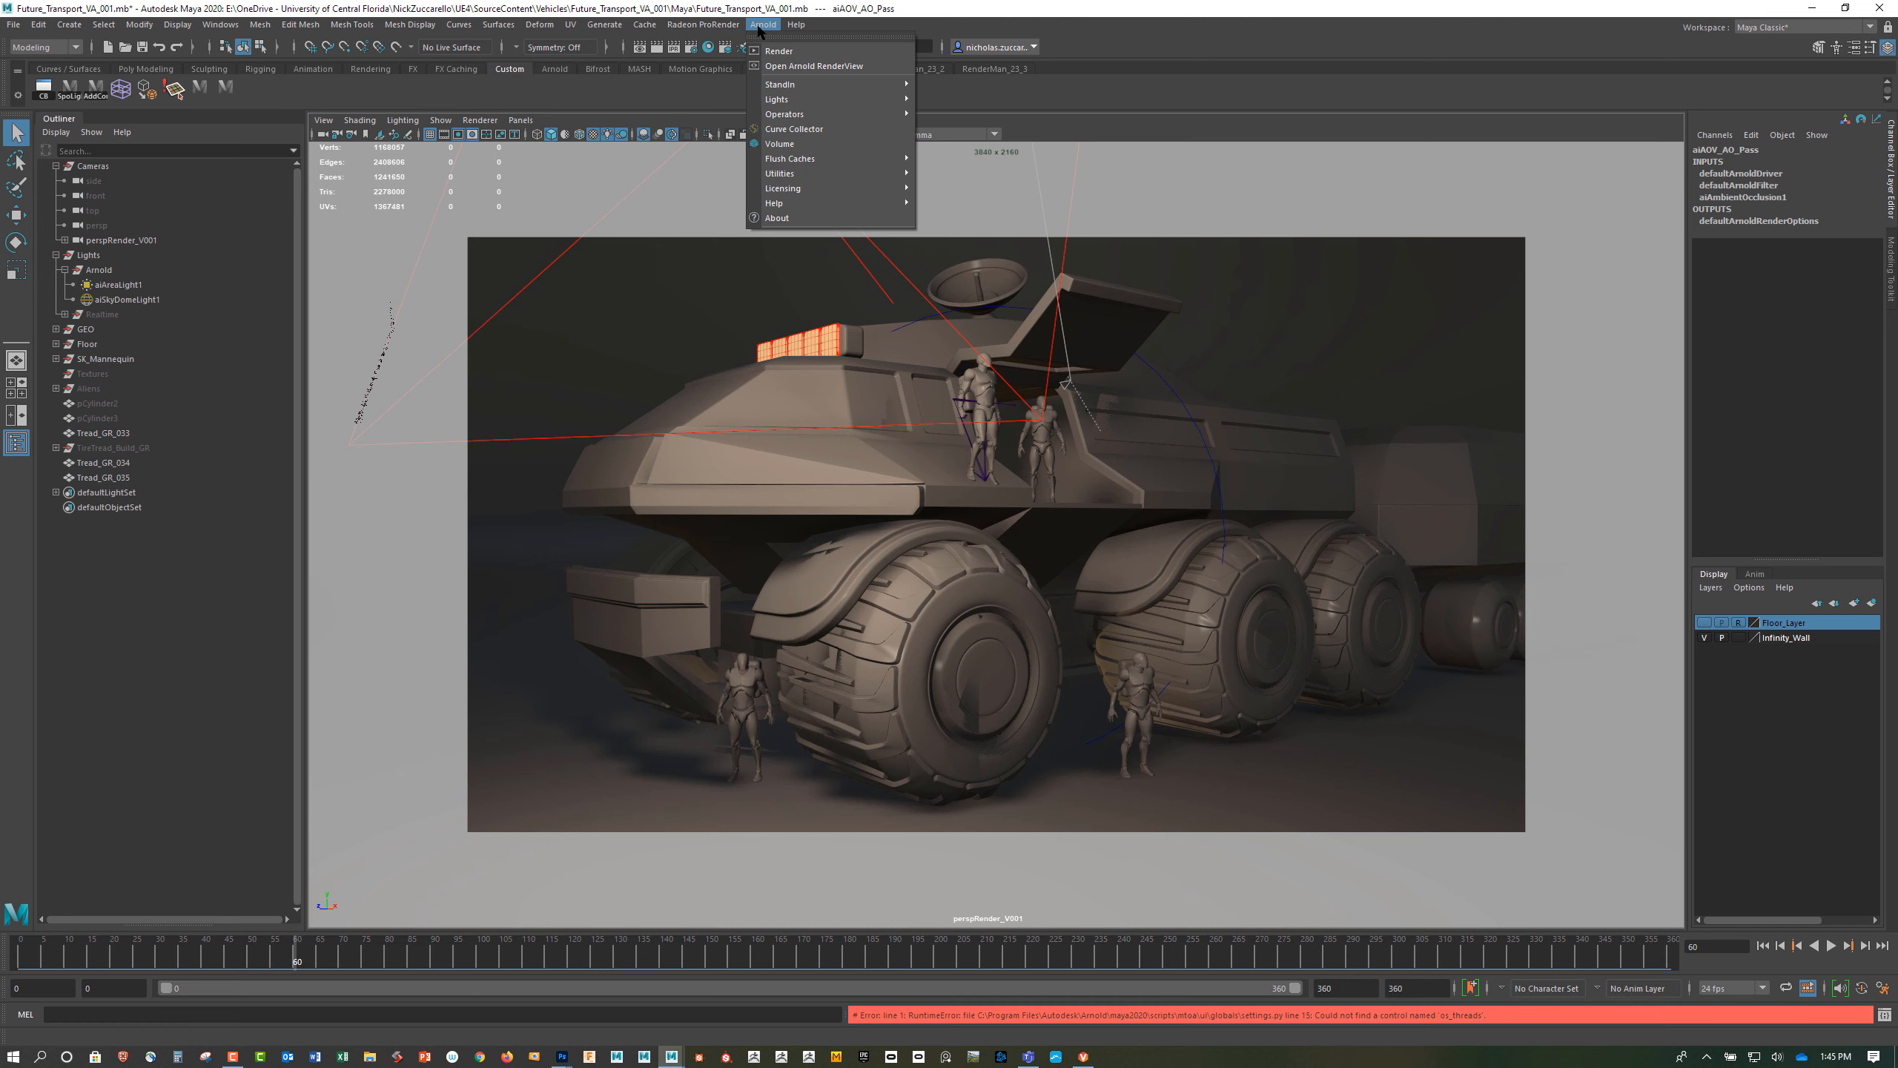
click(820, 53)
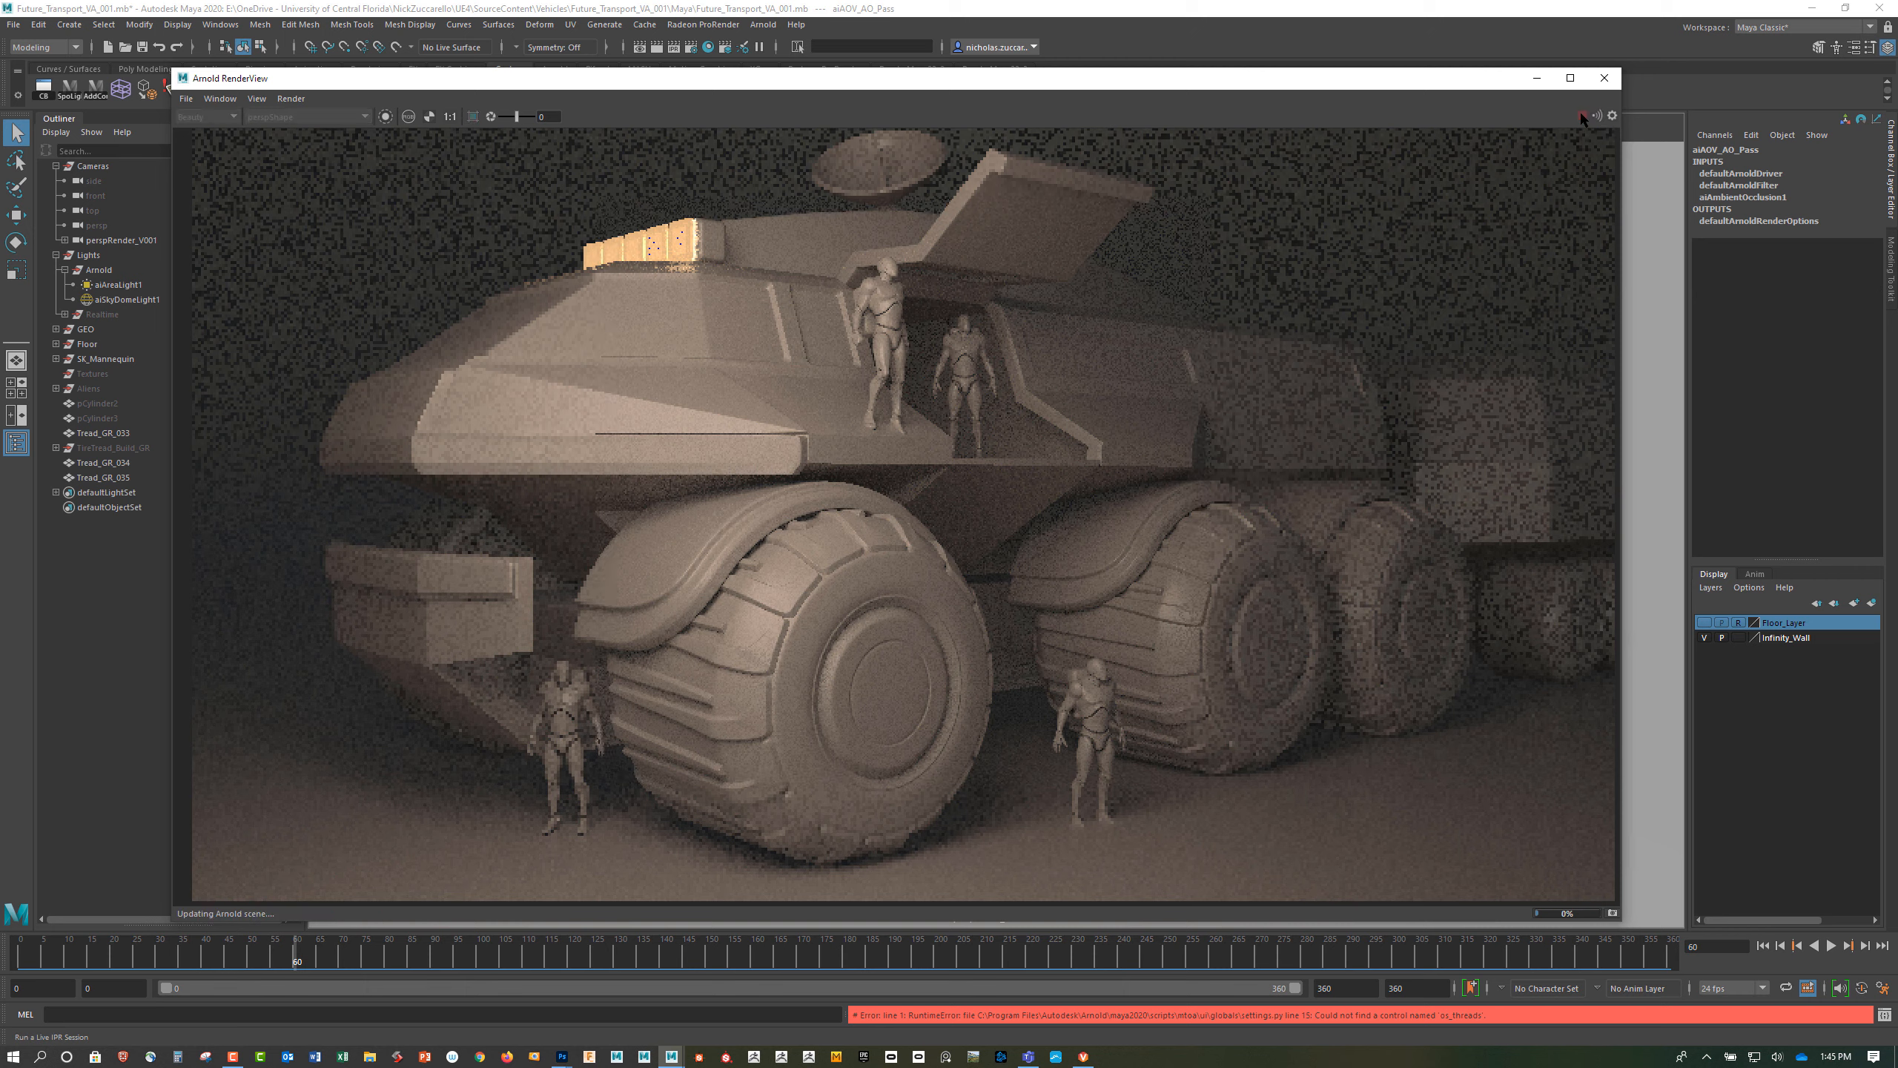
click(185, 98)
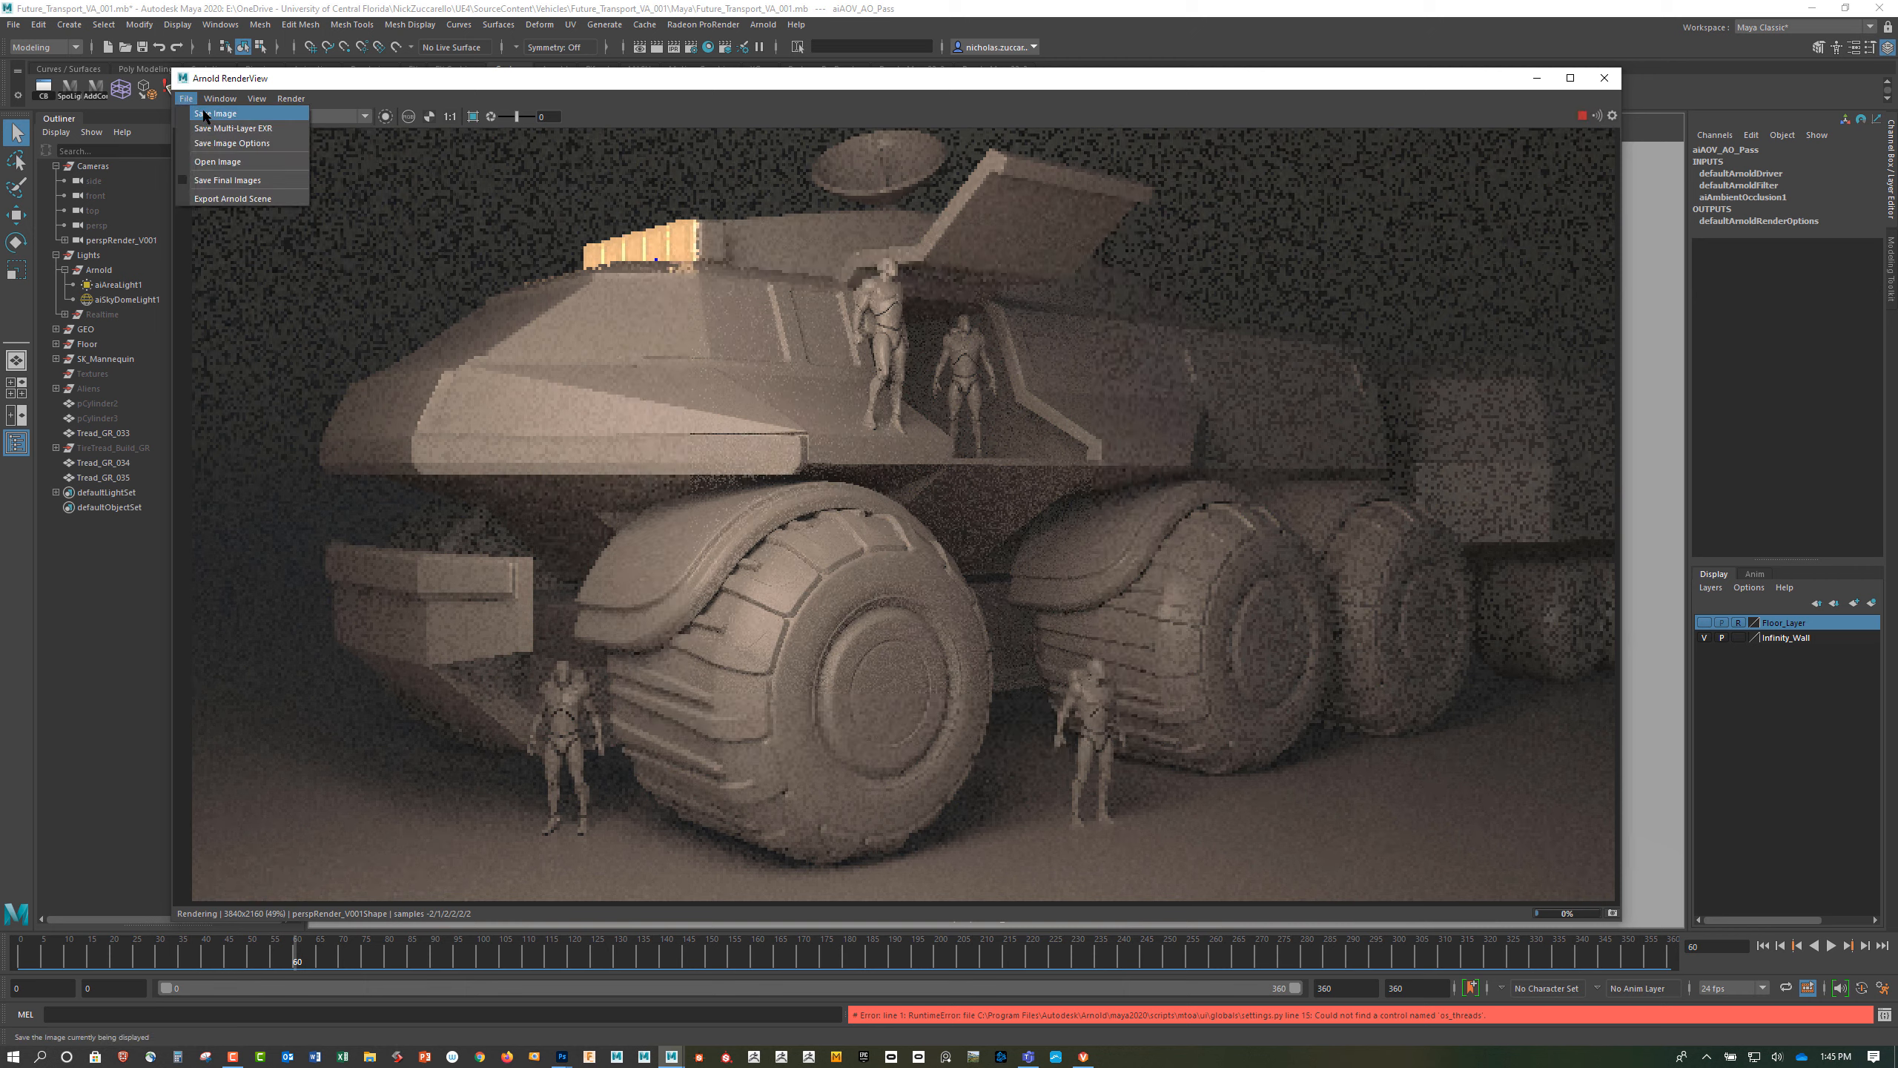
click(202, 115)
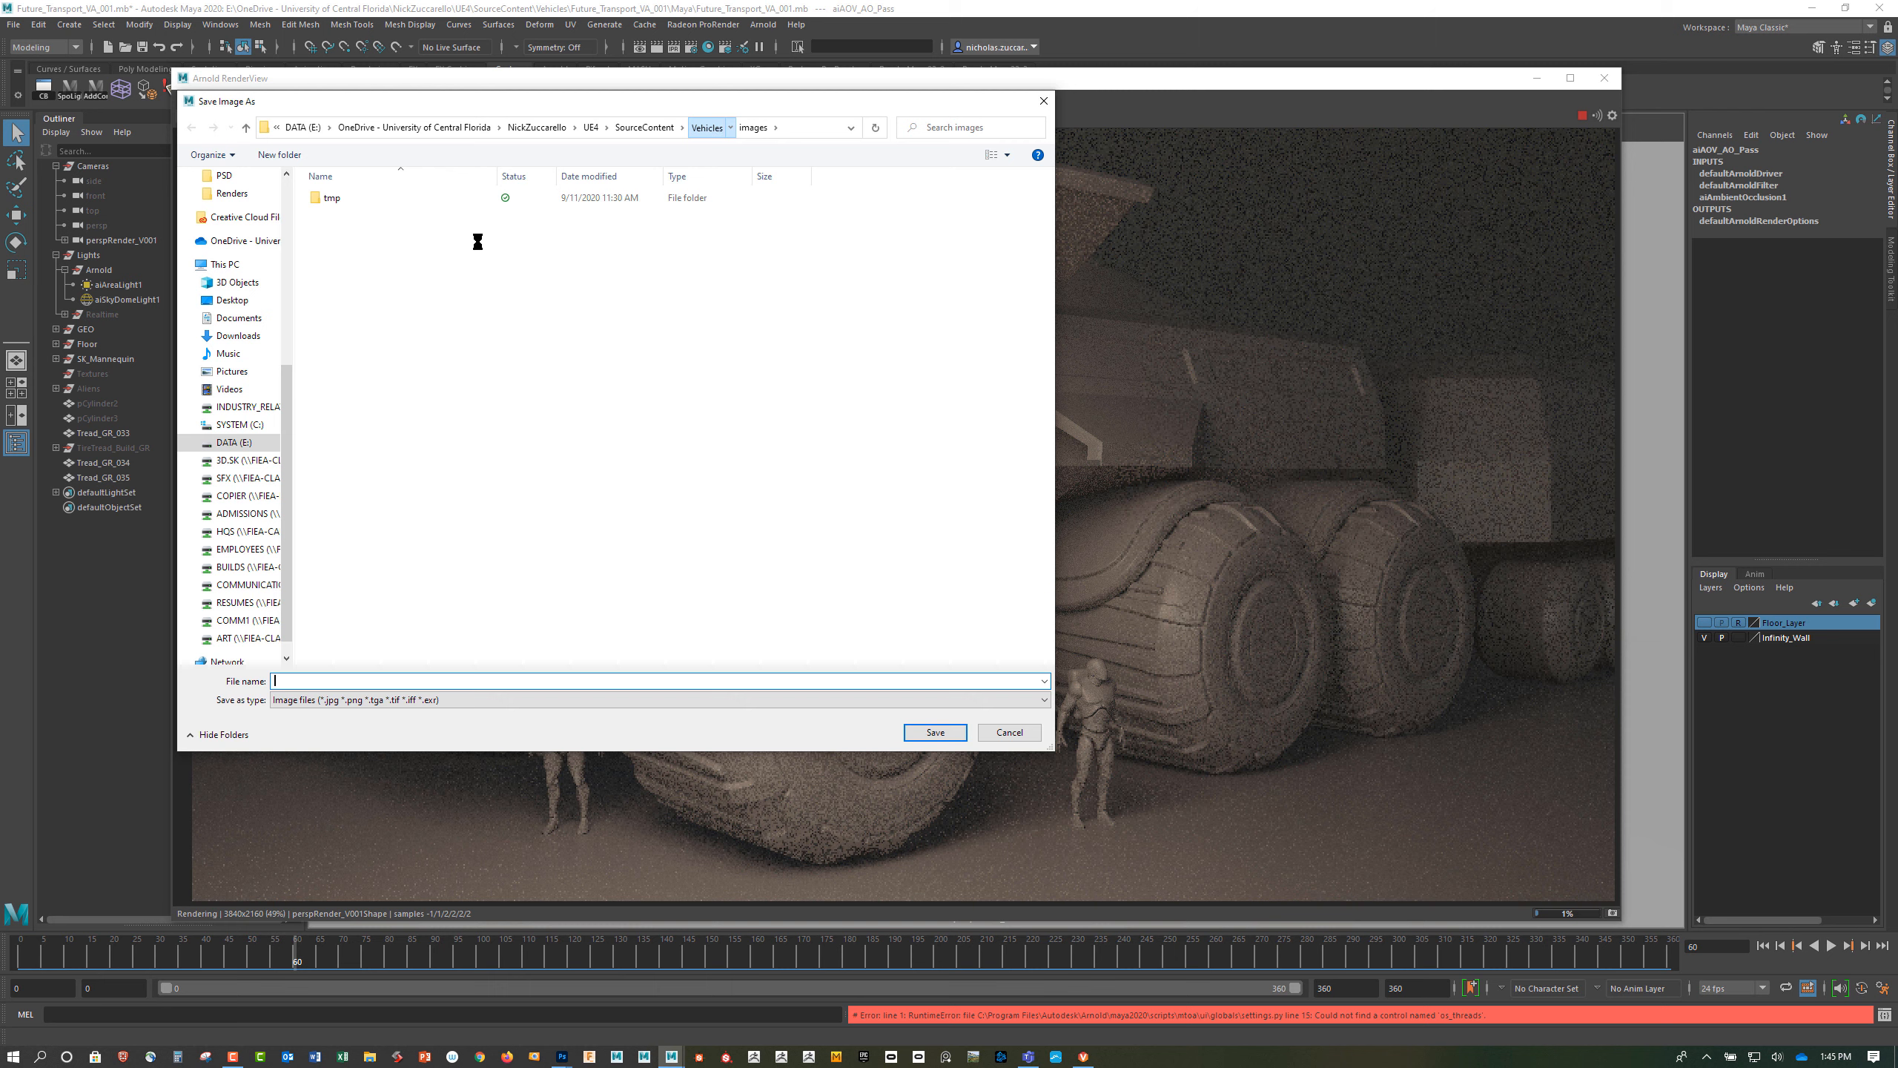
click(350, 245)
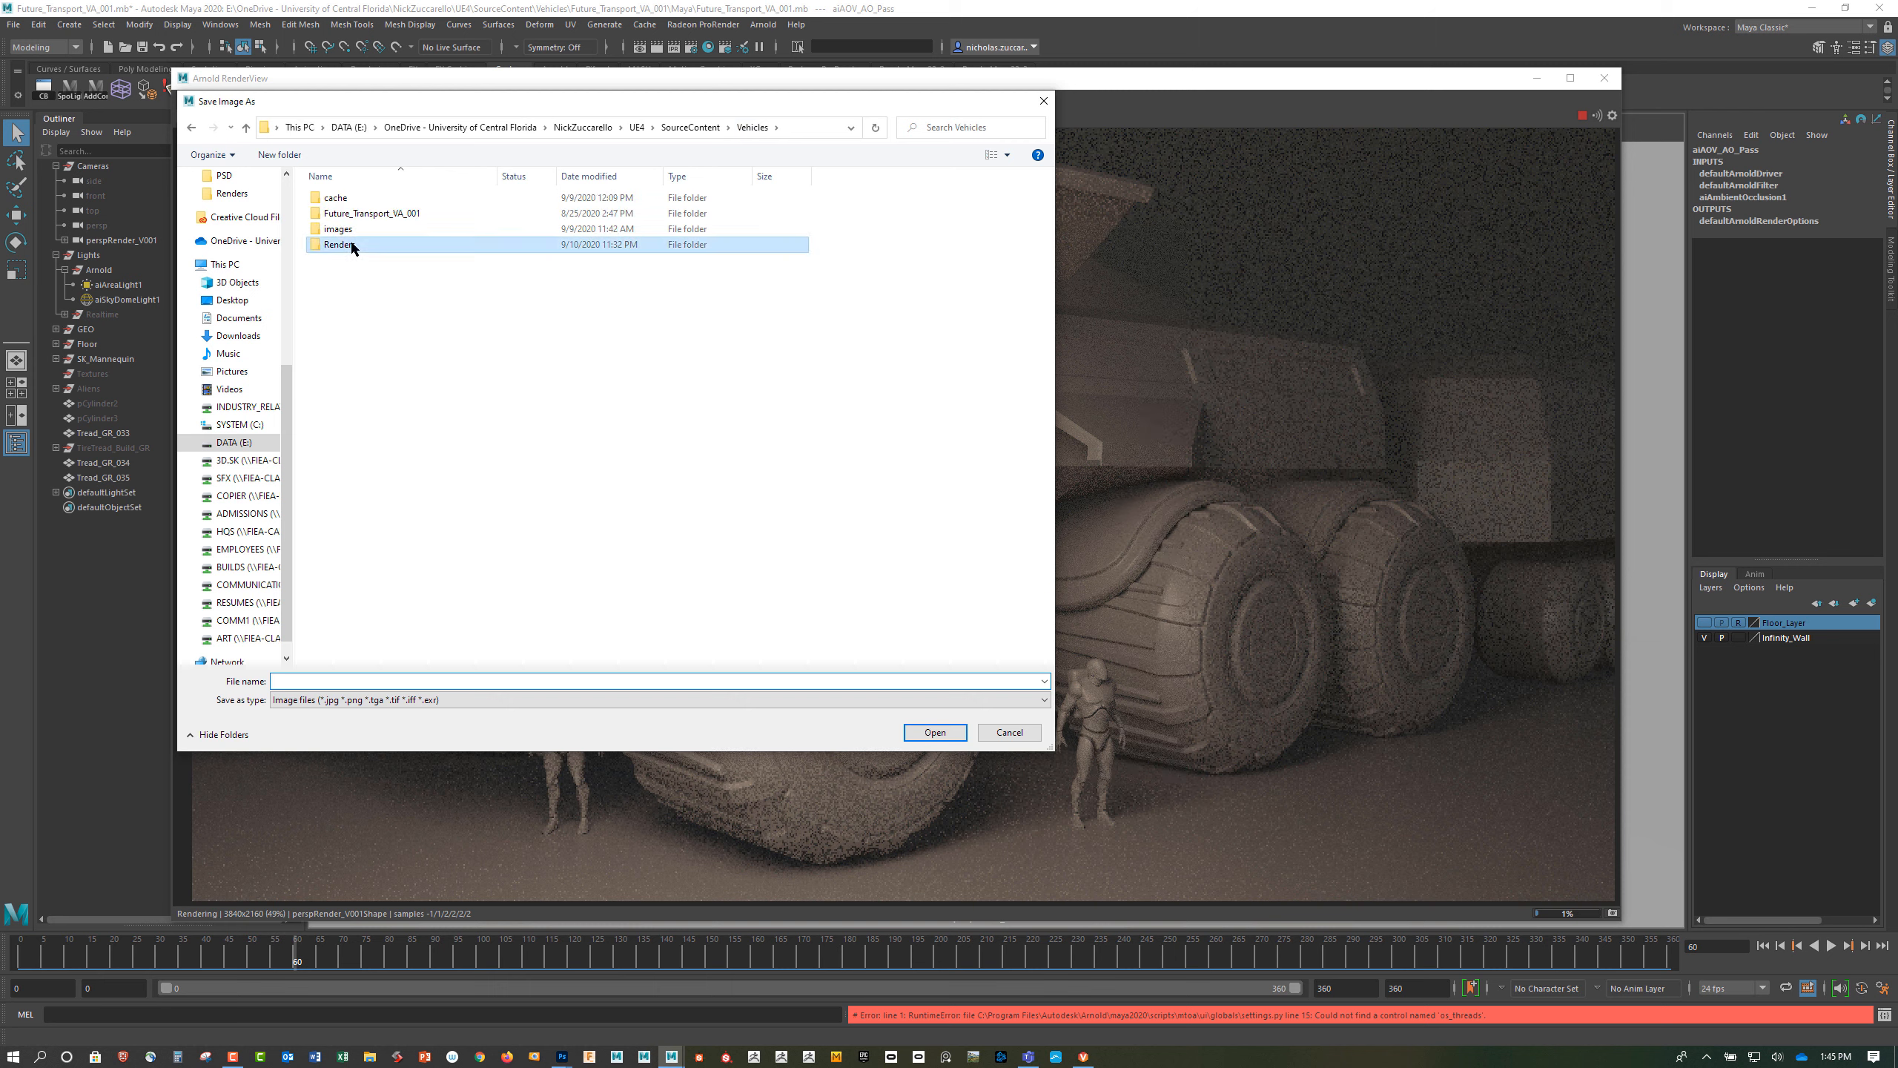
double_click(351, 245)
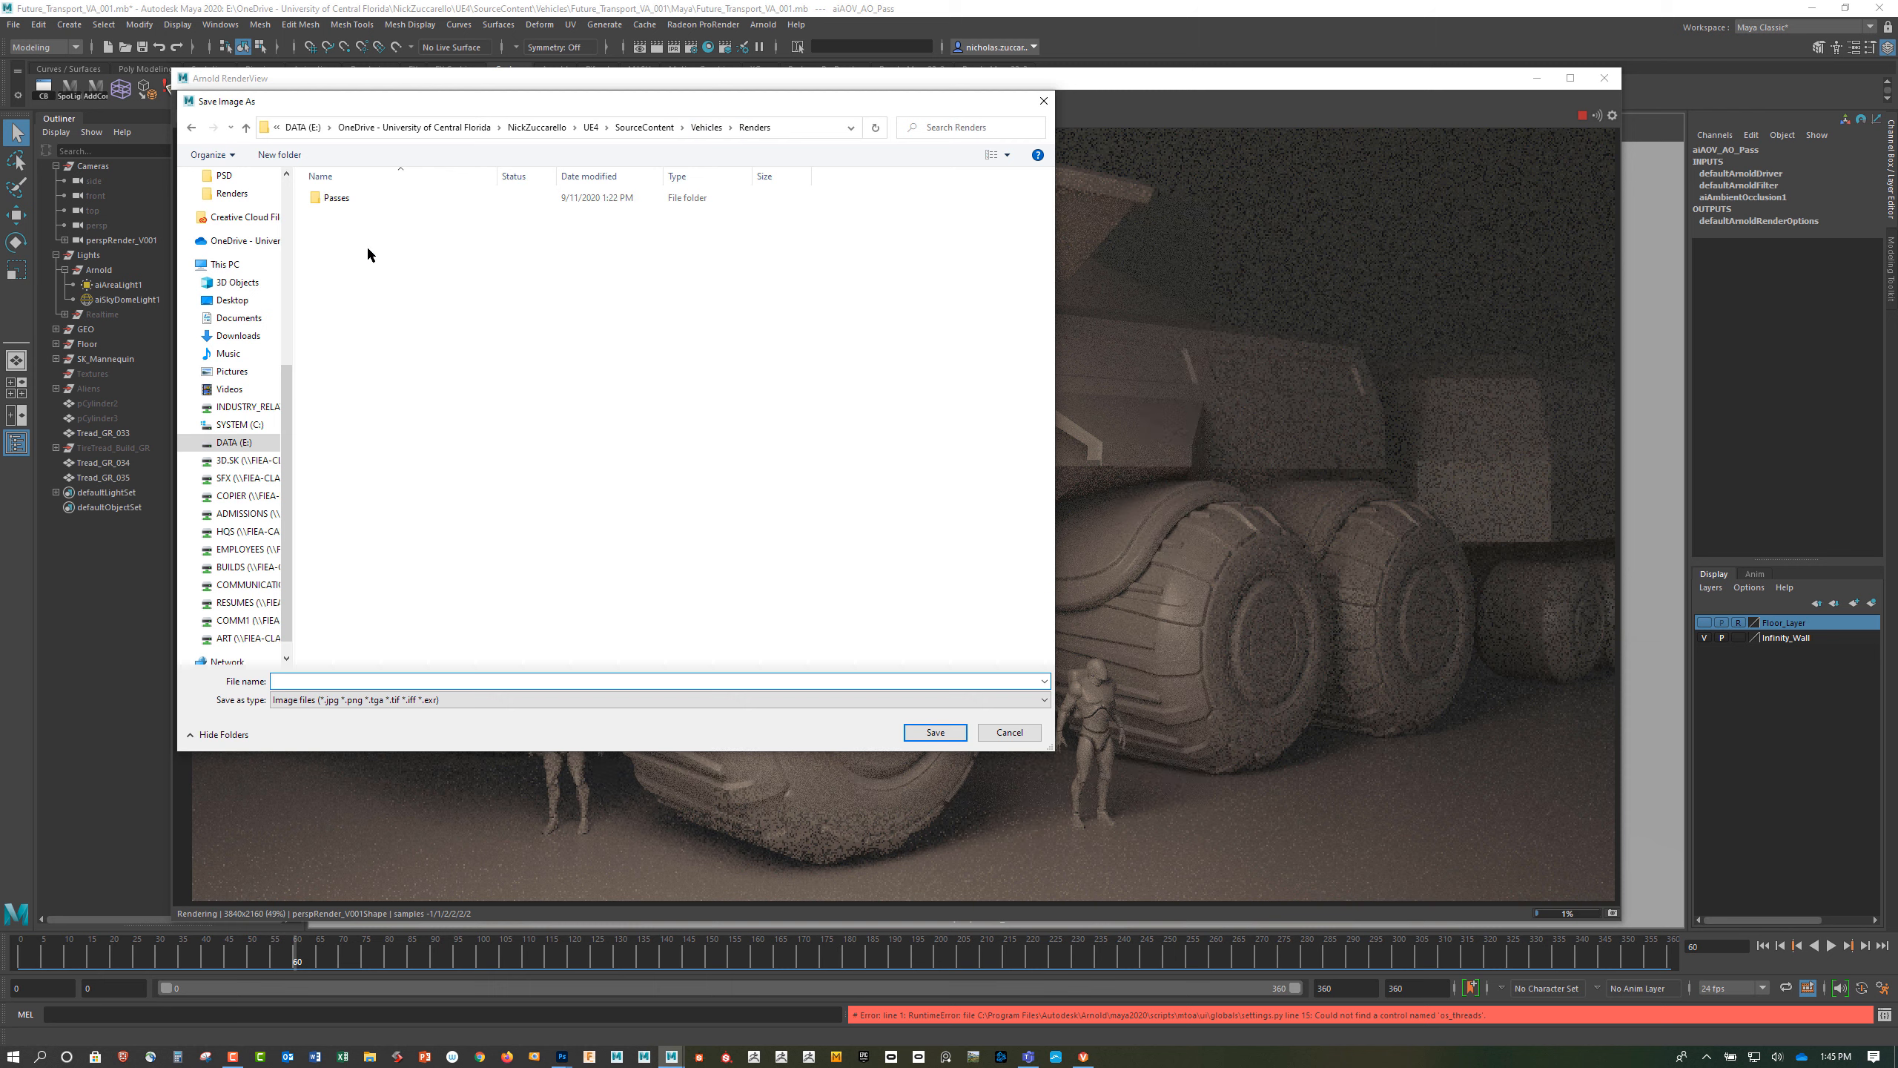
click(361, 198)
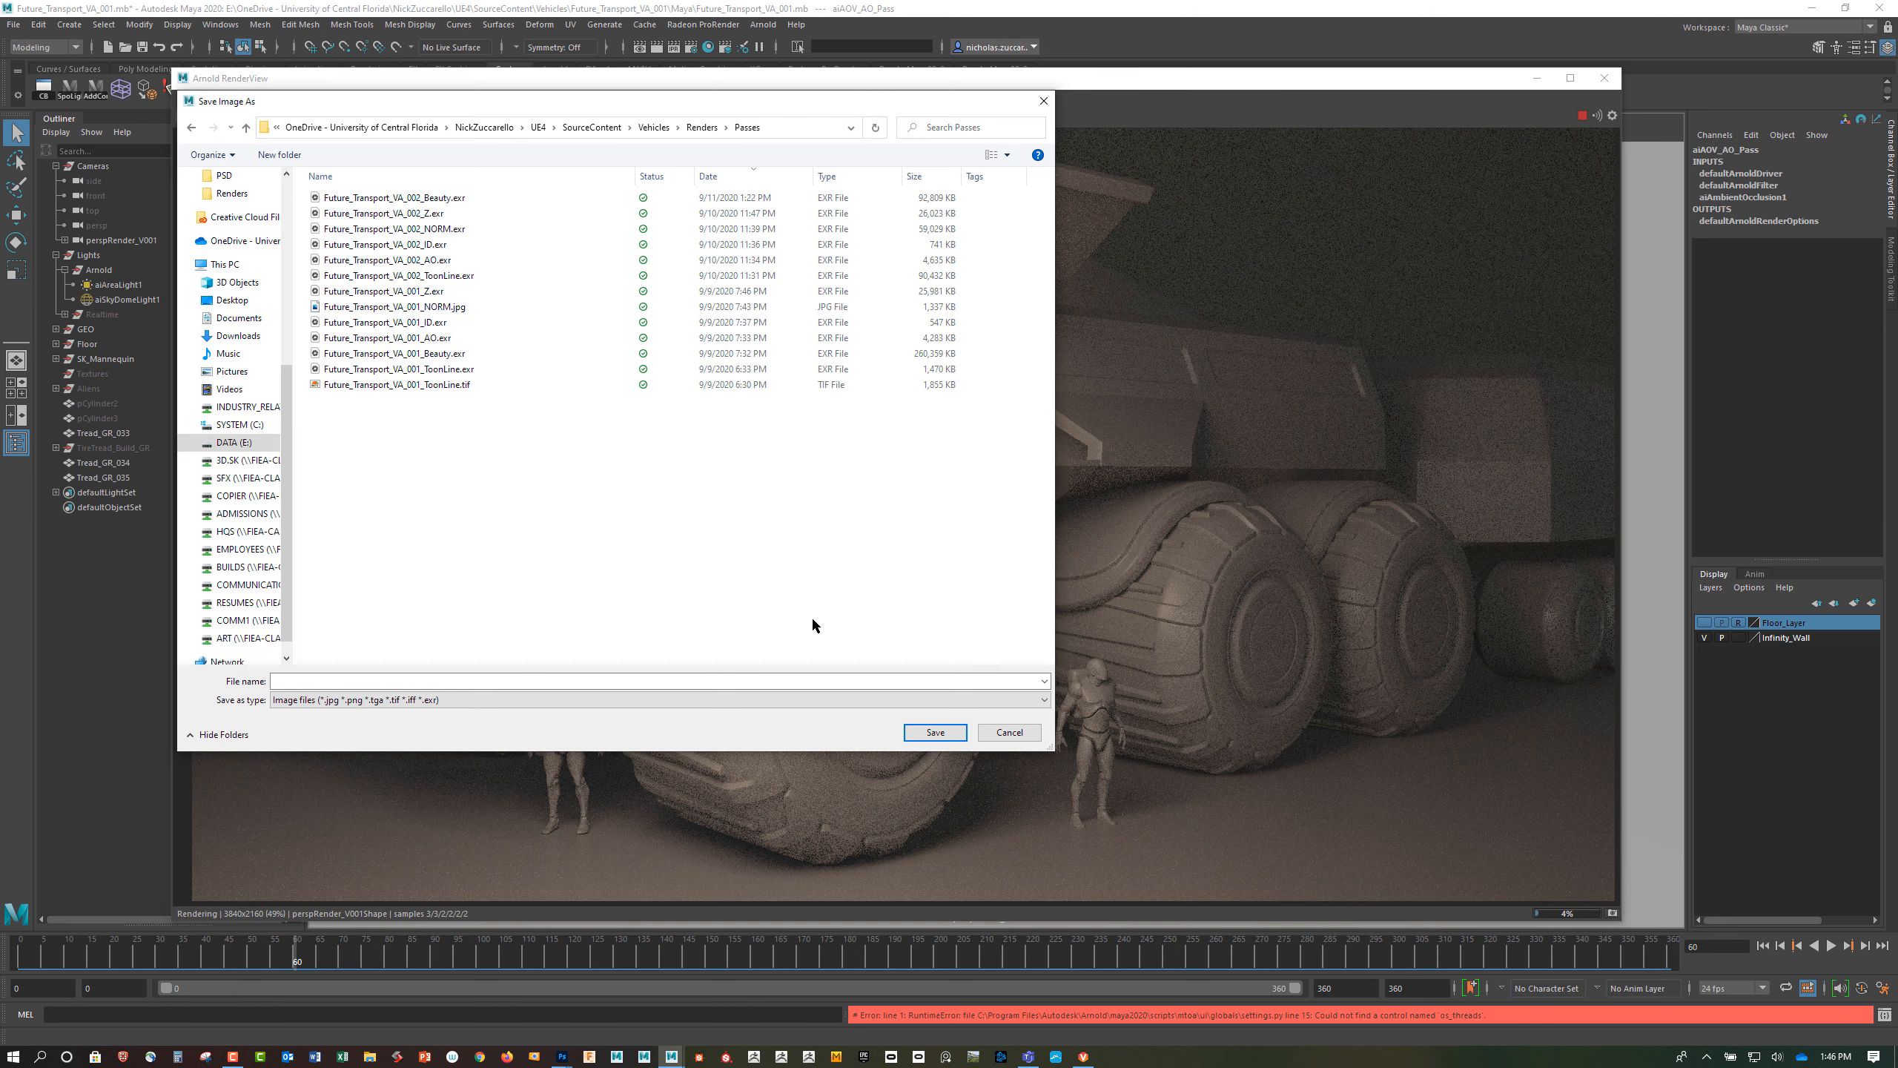
click(1043, 100)
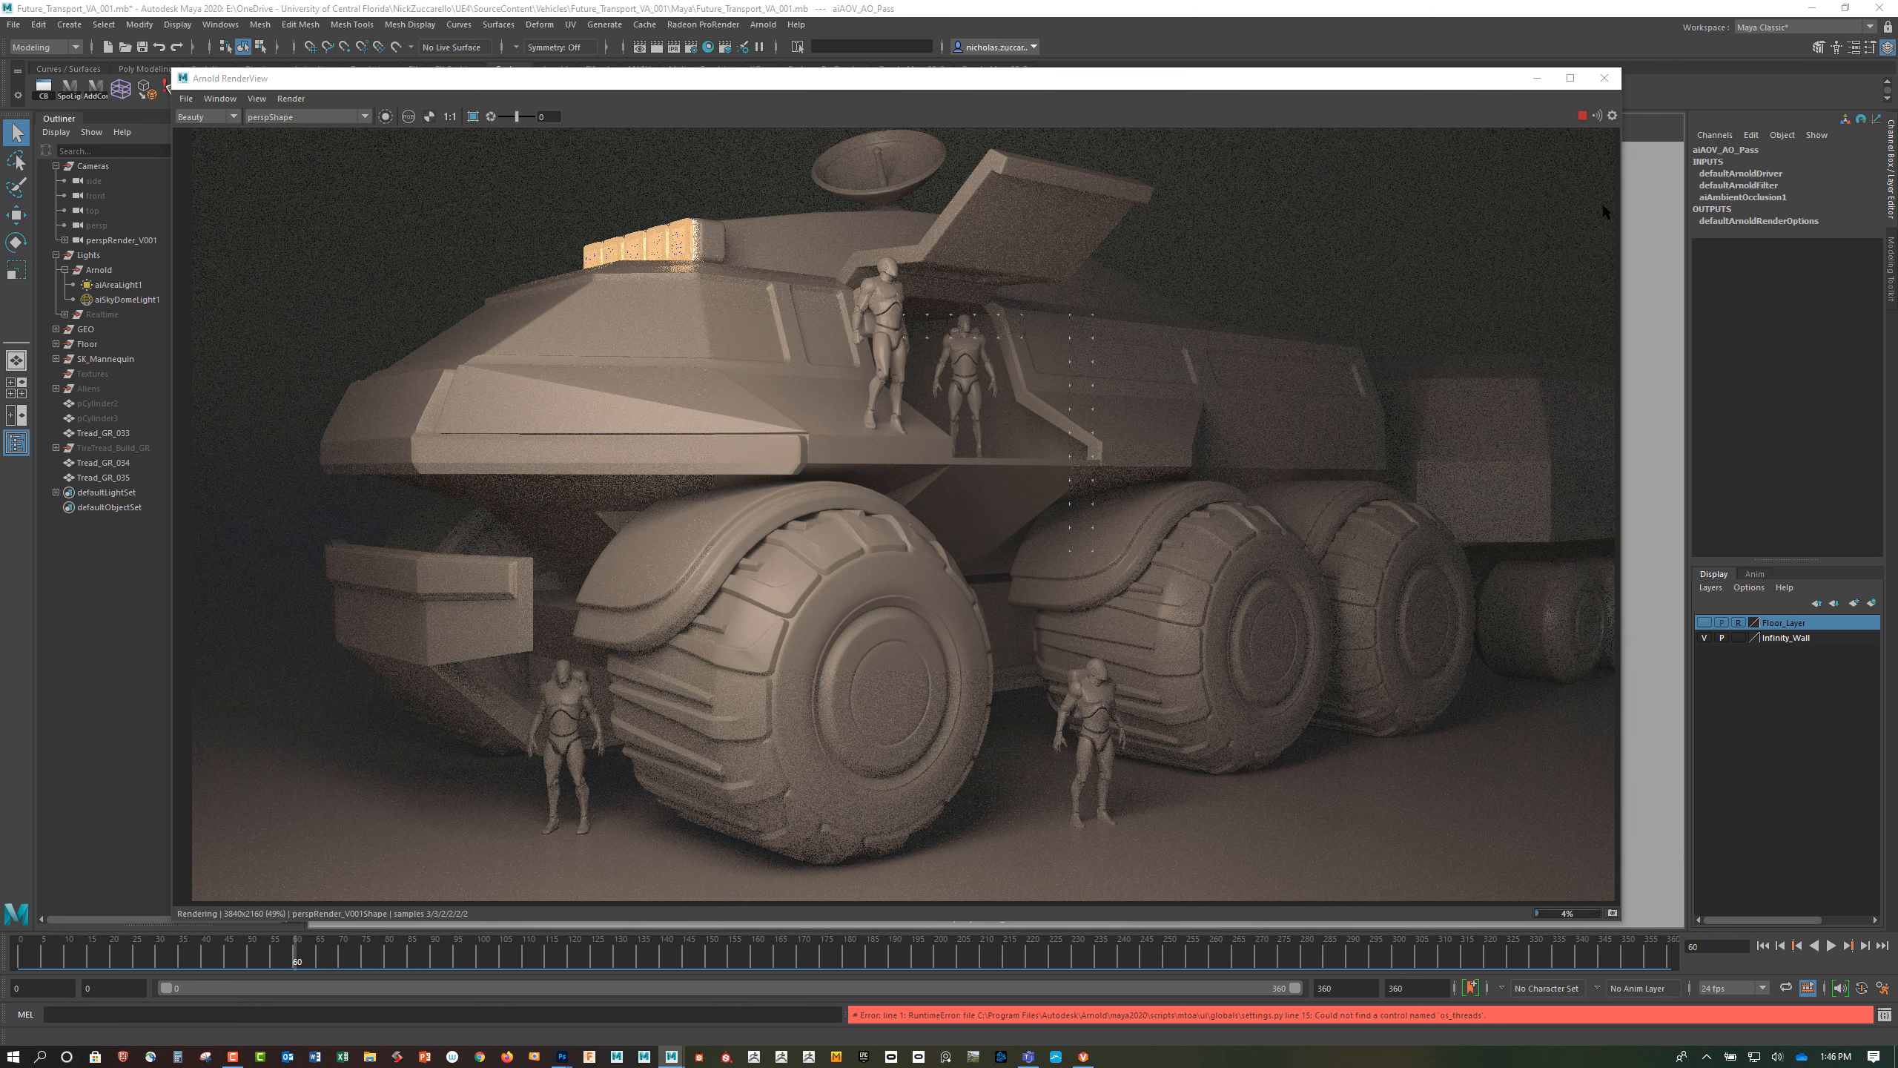
click(1605, 78)
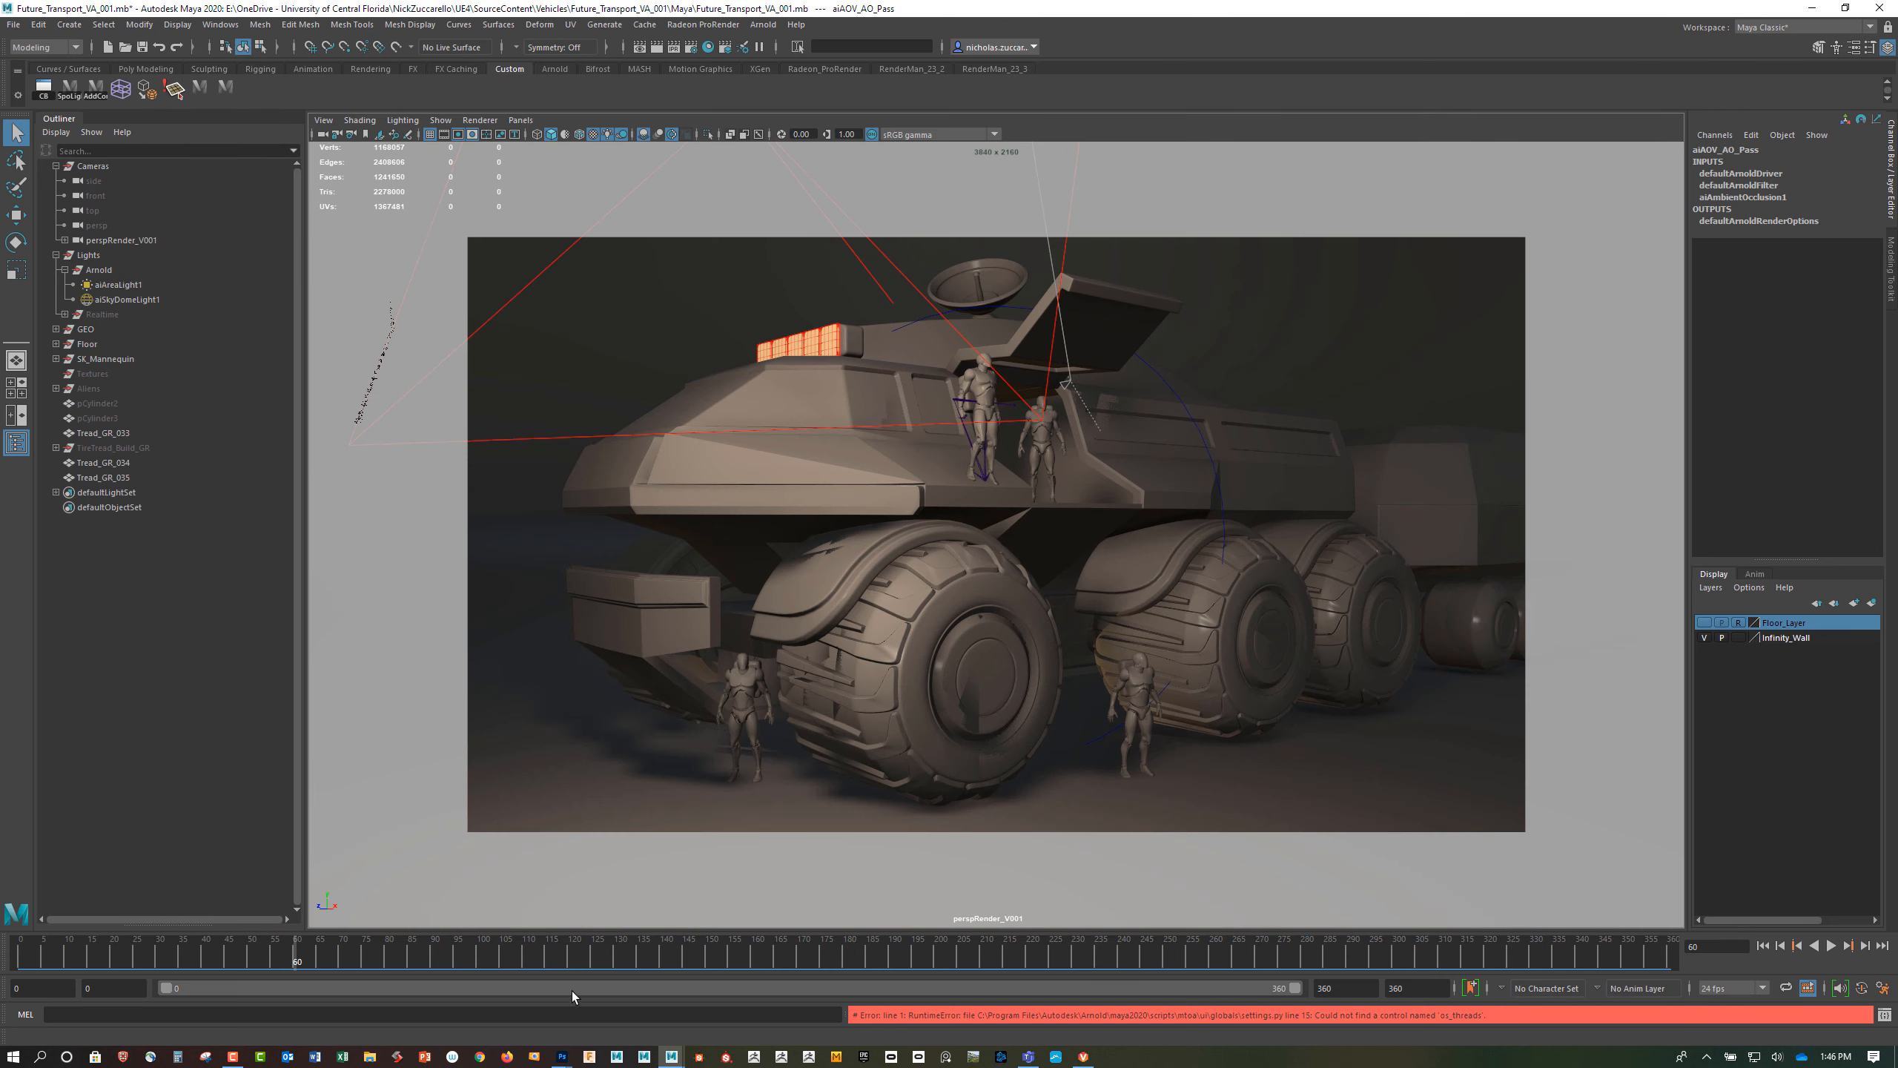
Switch to Photoshop and minimize the open spaceship and transport example documents
mouse_move(575, 1060)
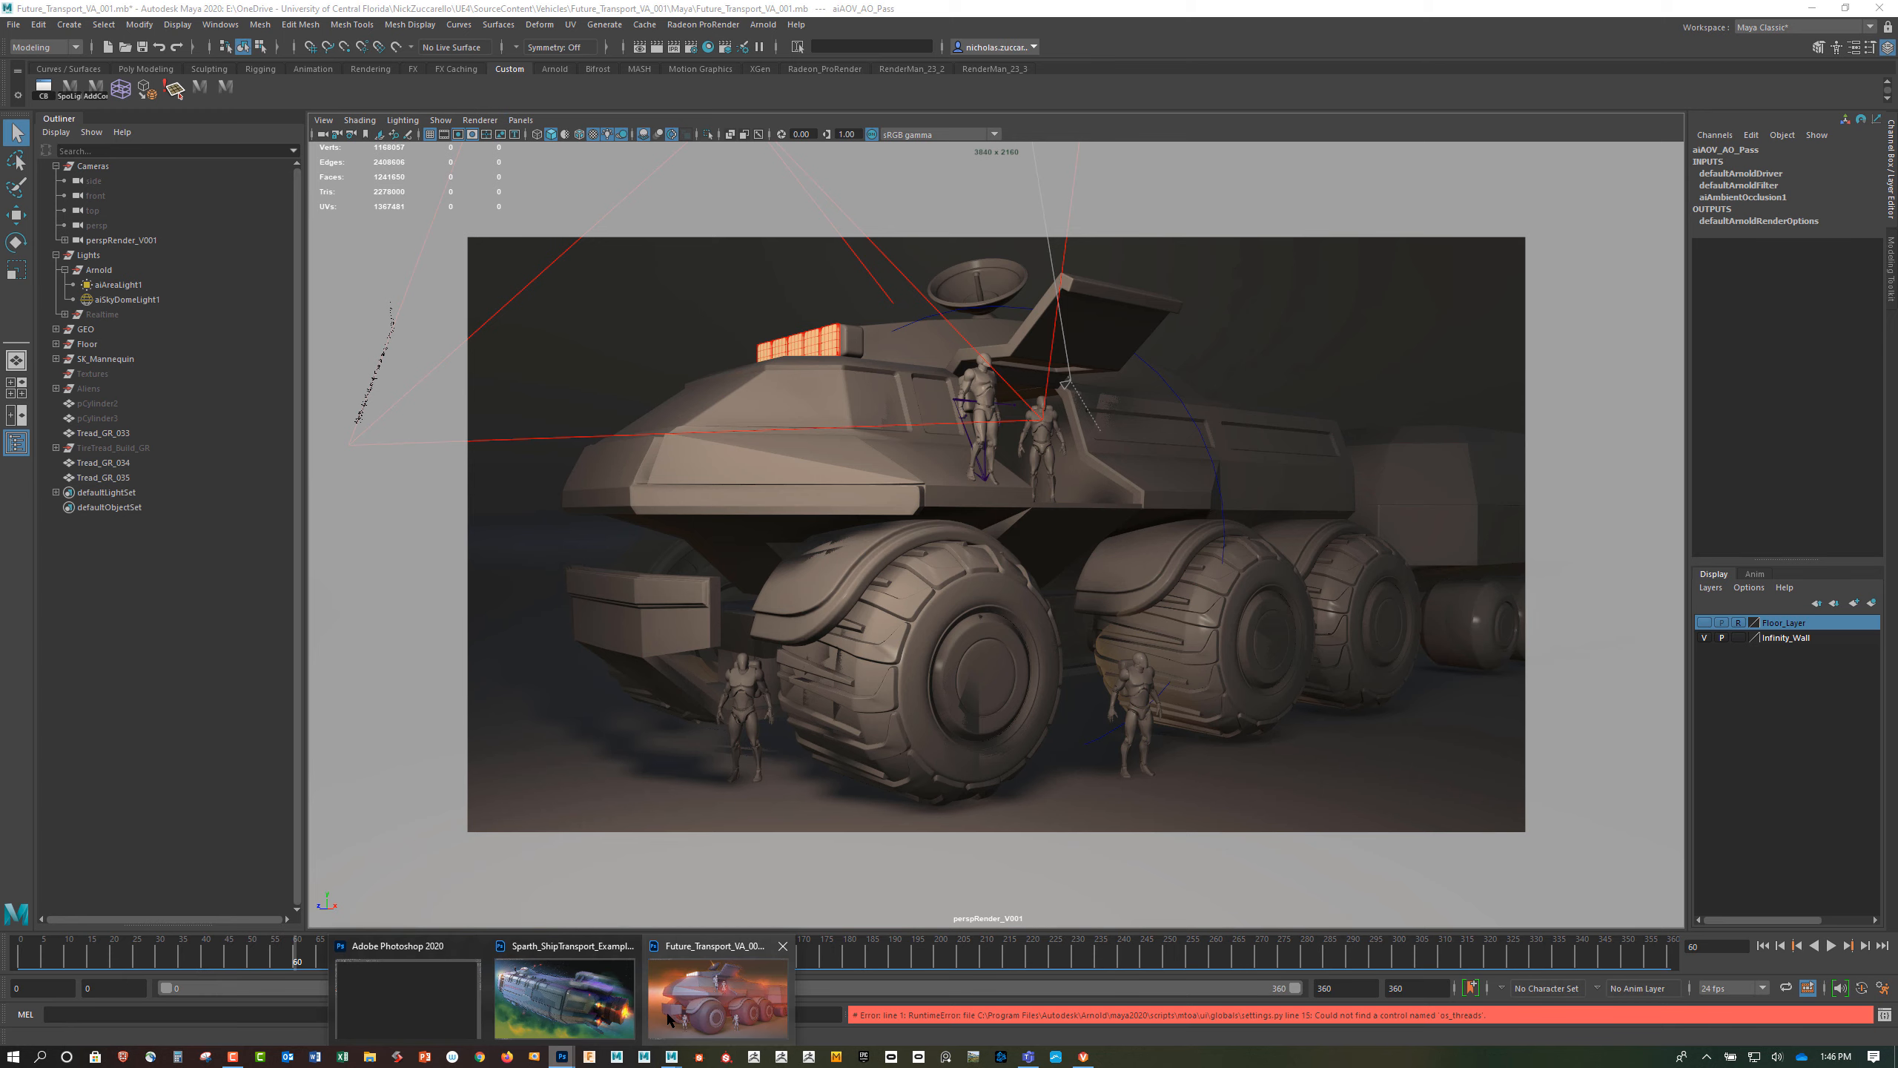
click(717, 1001)
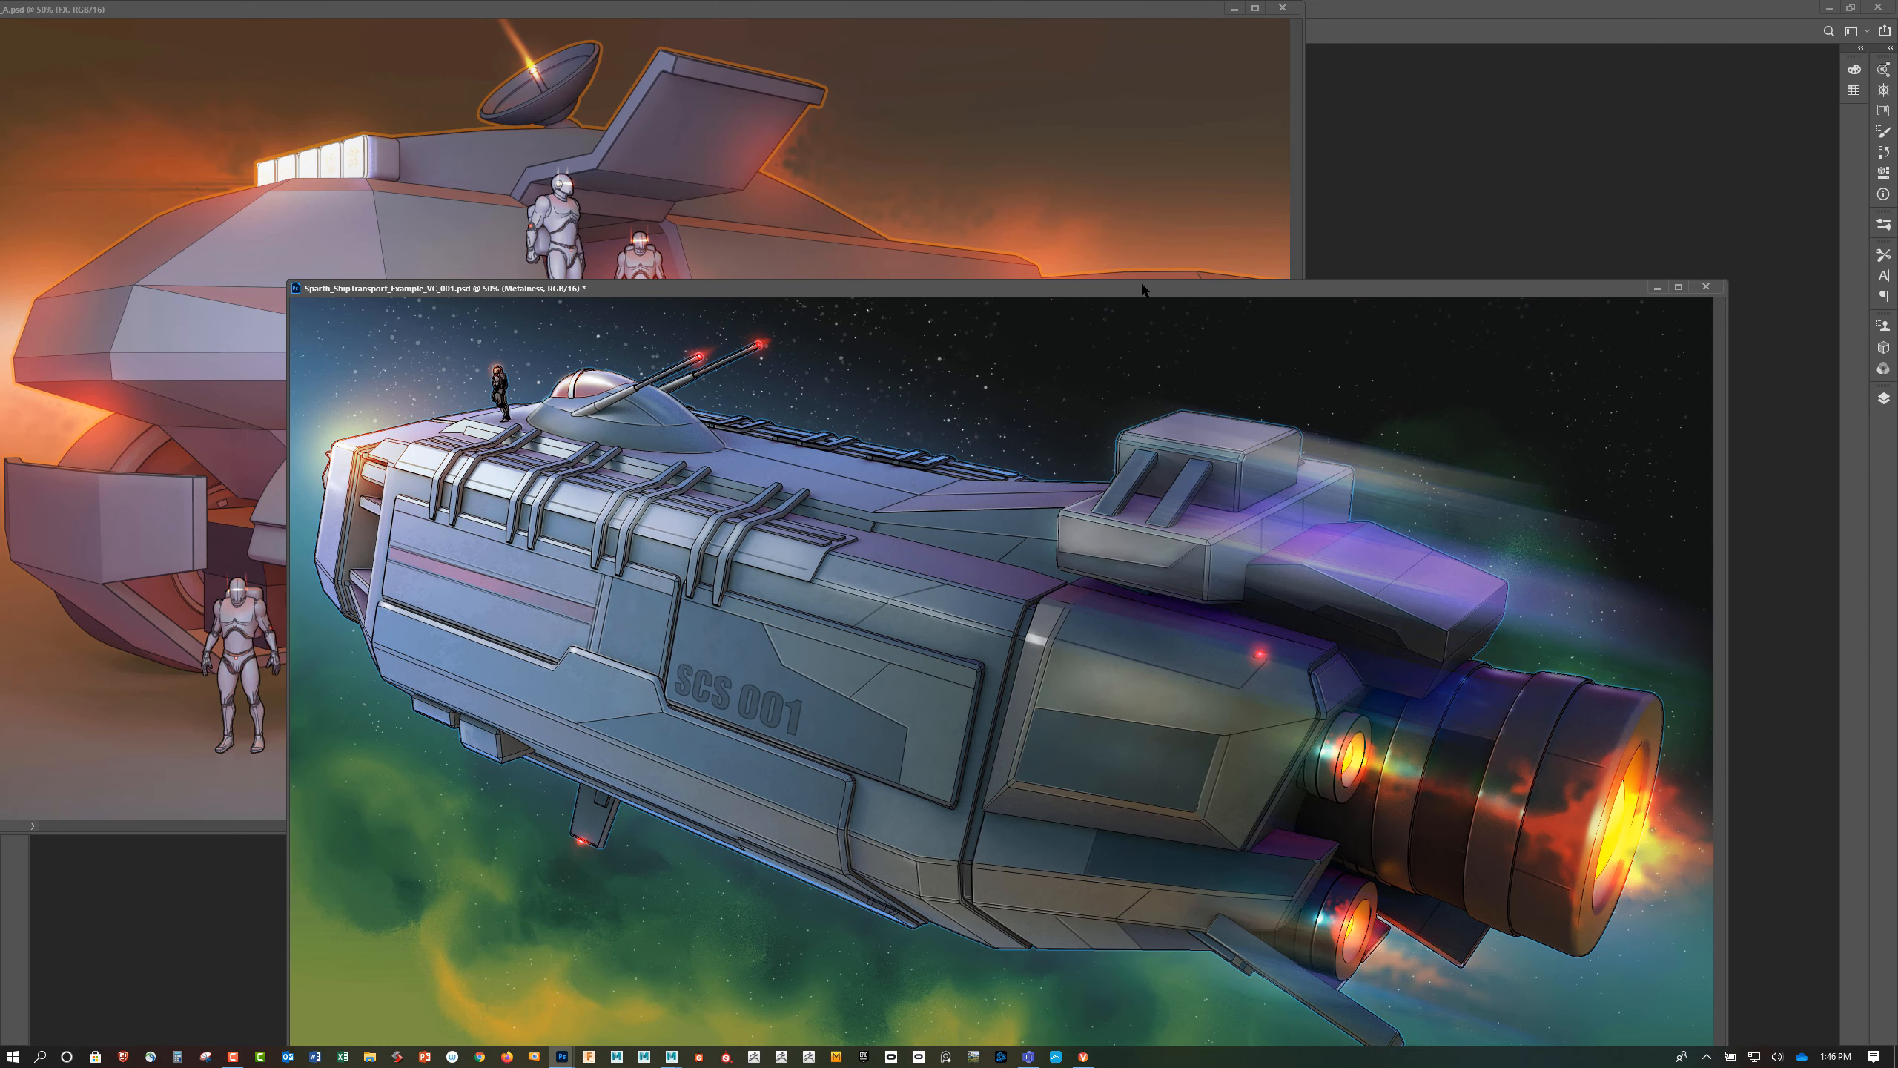
click(1644, 293)
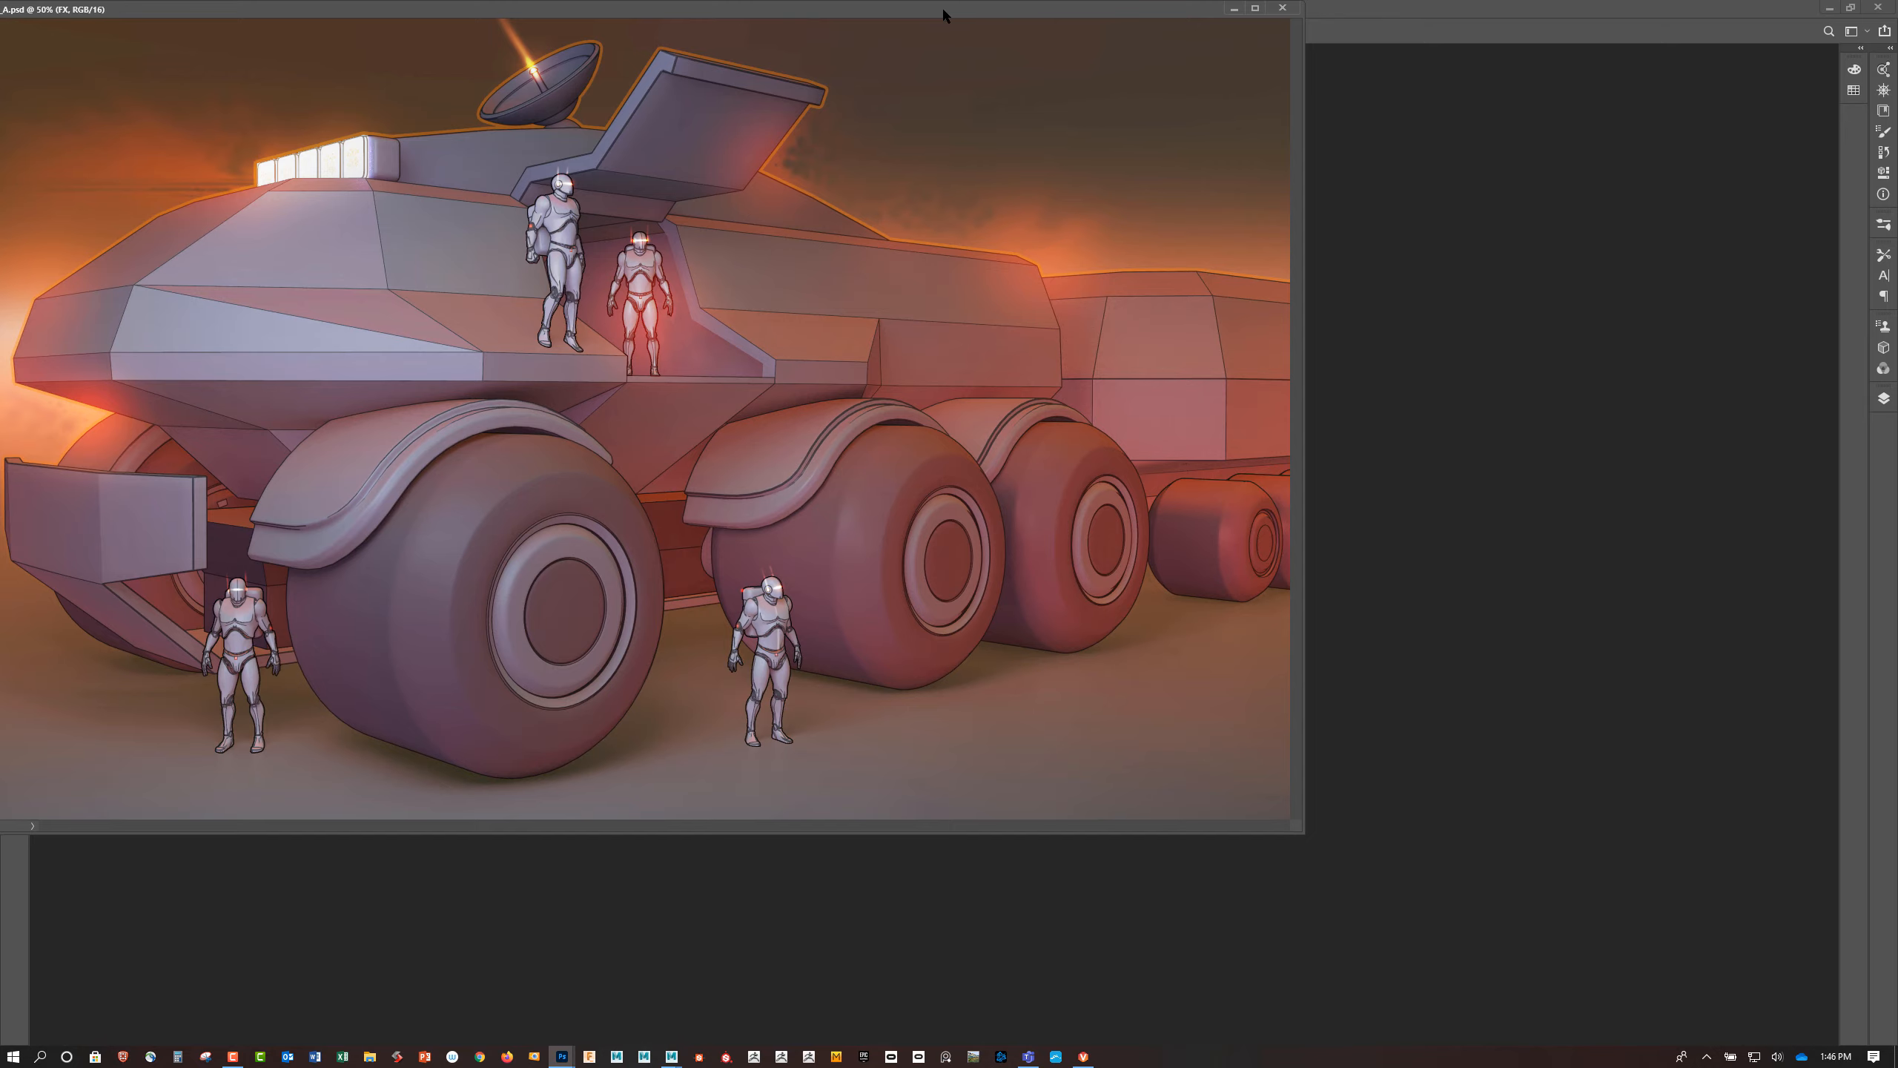
drag(942, 6, 1335, 119)
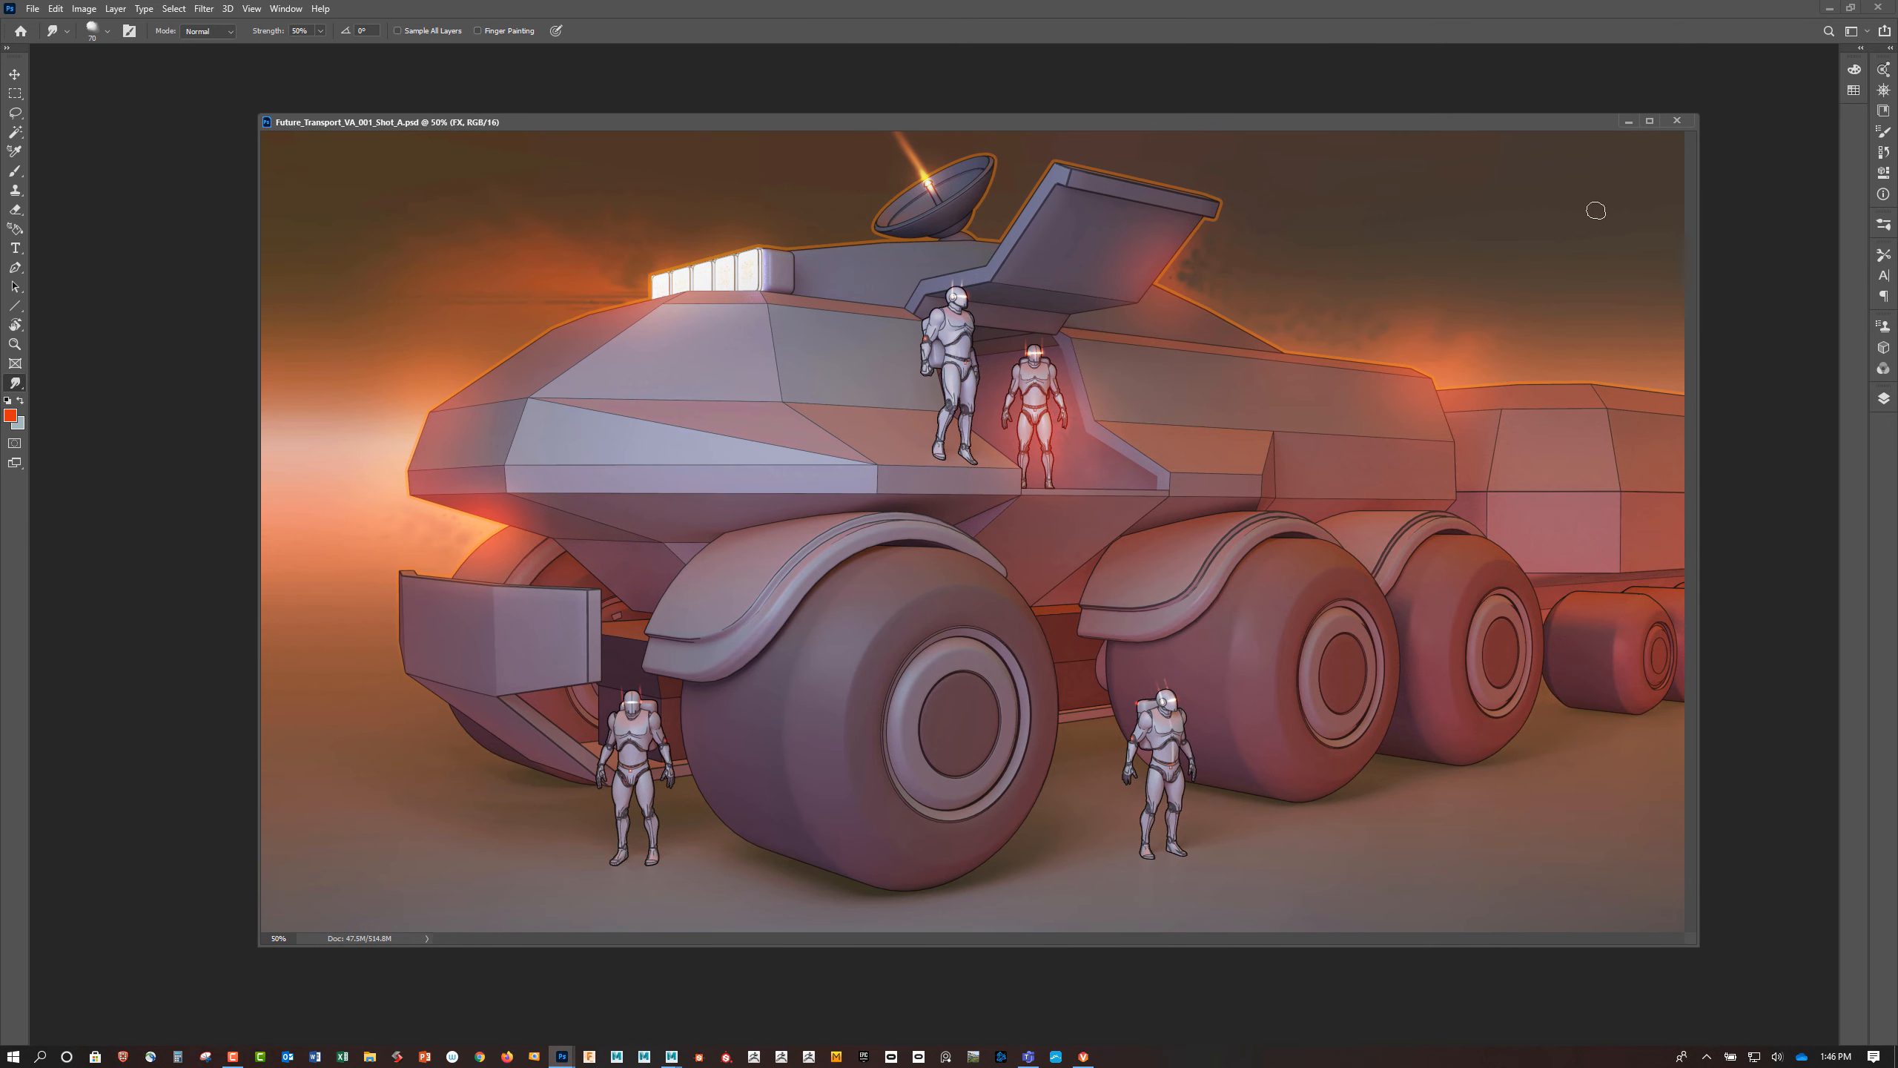
click(1627, 121)
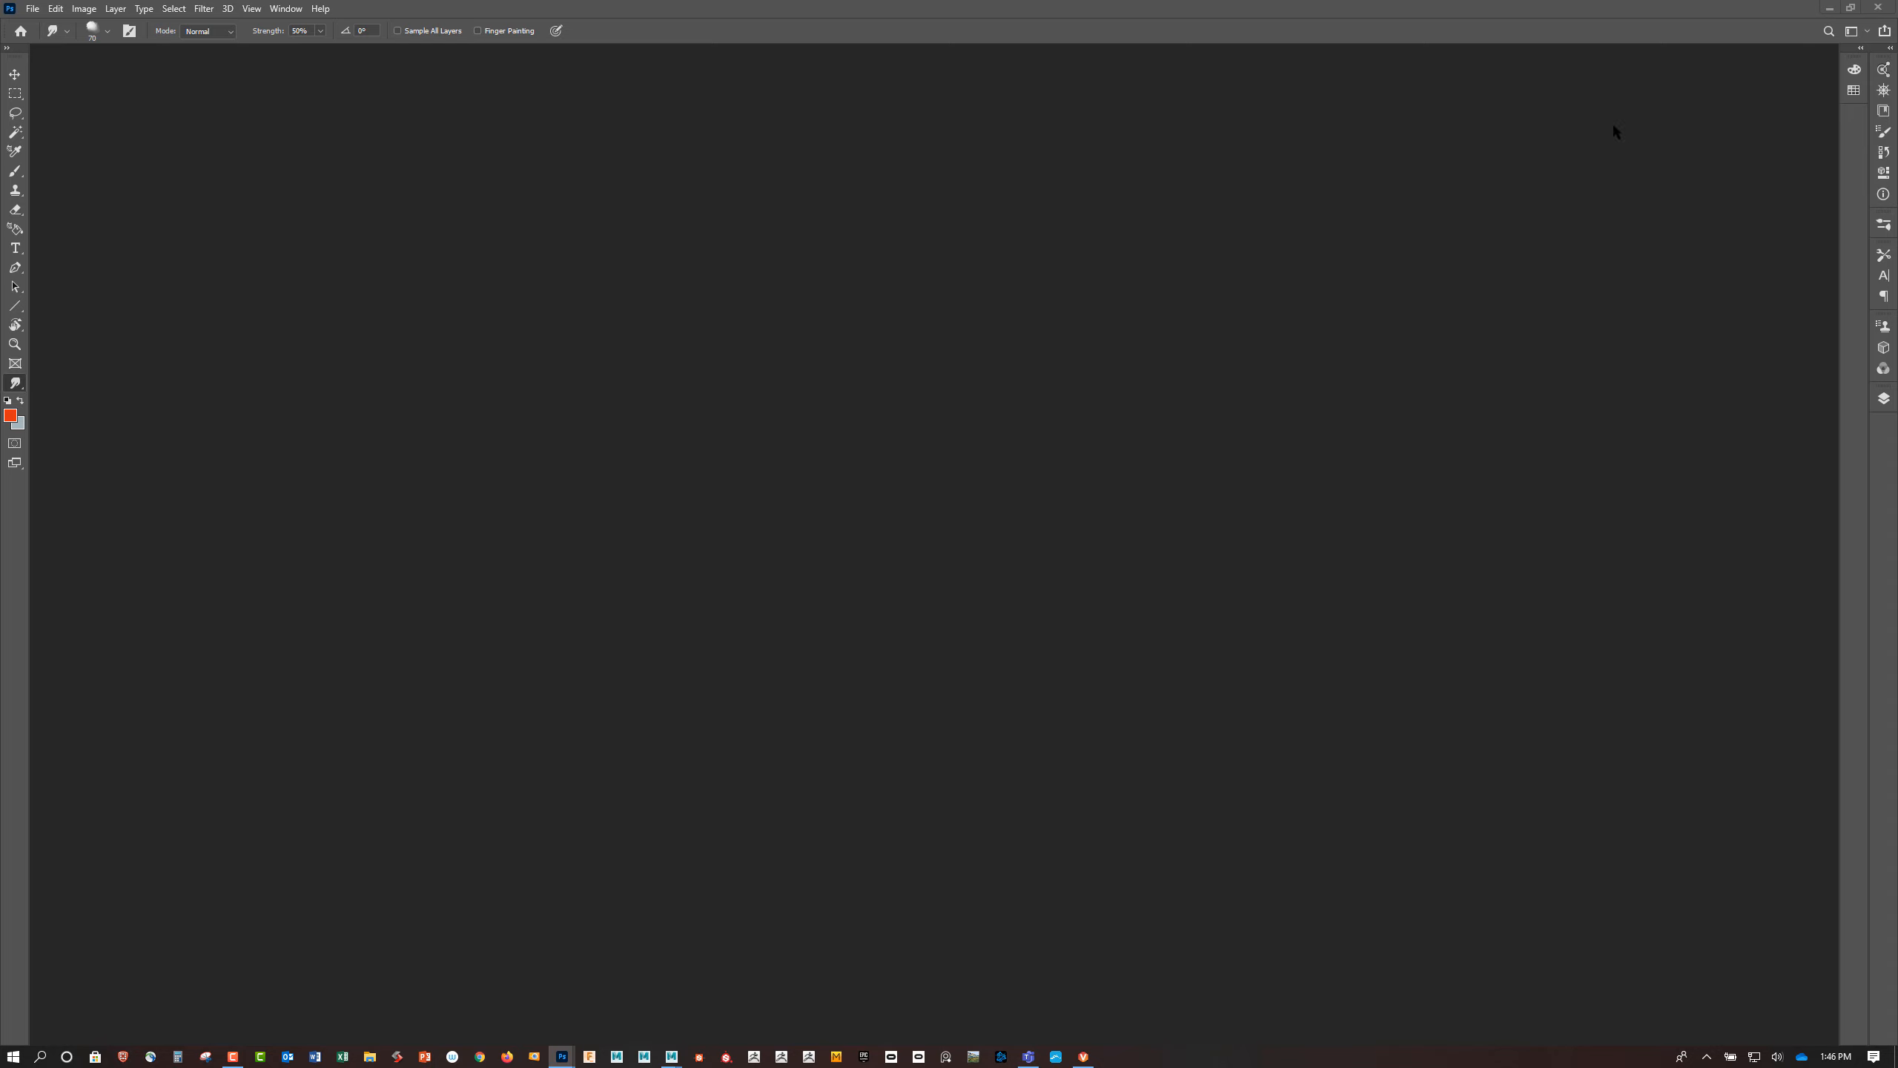
Open Future_Transport_VA_002_Beauty.exr from Renders > Passes with alpha data read As Alpha Channel, and convert it to 16 Bits/Channel
click(32, 9)
click(51, 38)
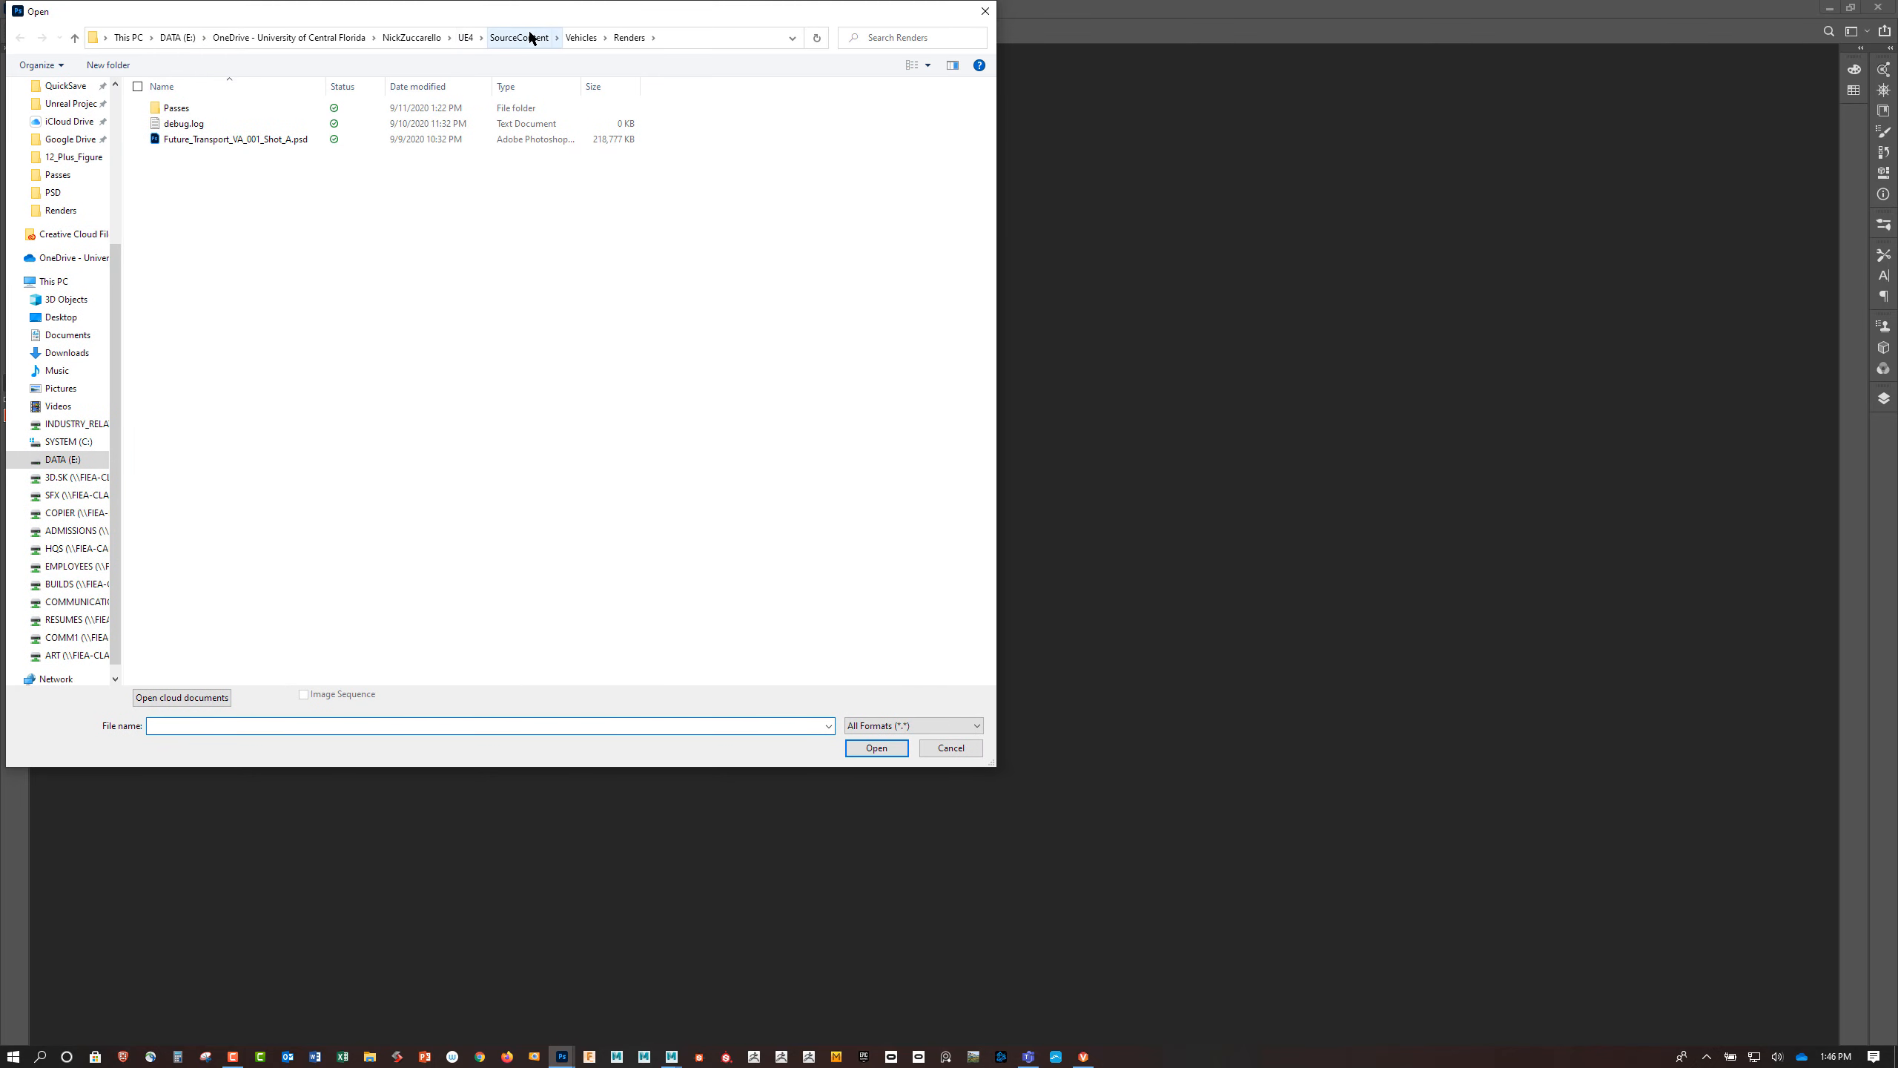
double_click(172, 109)
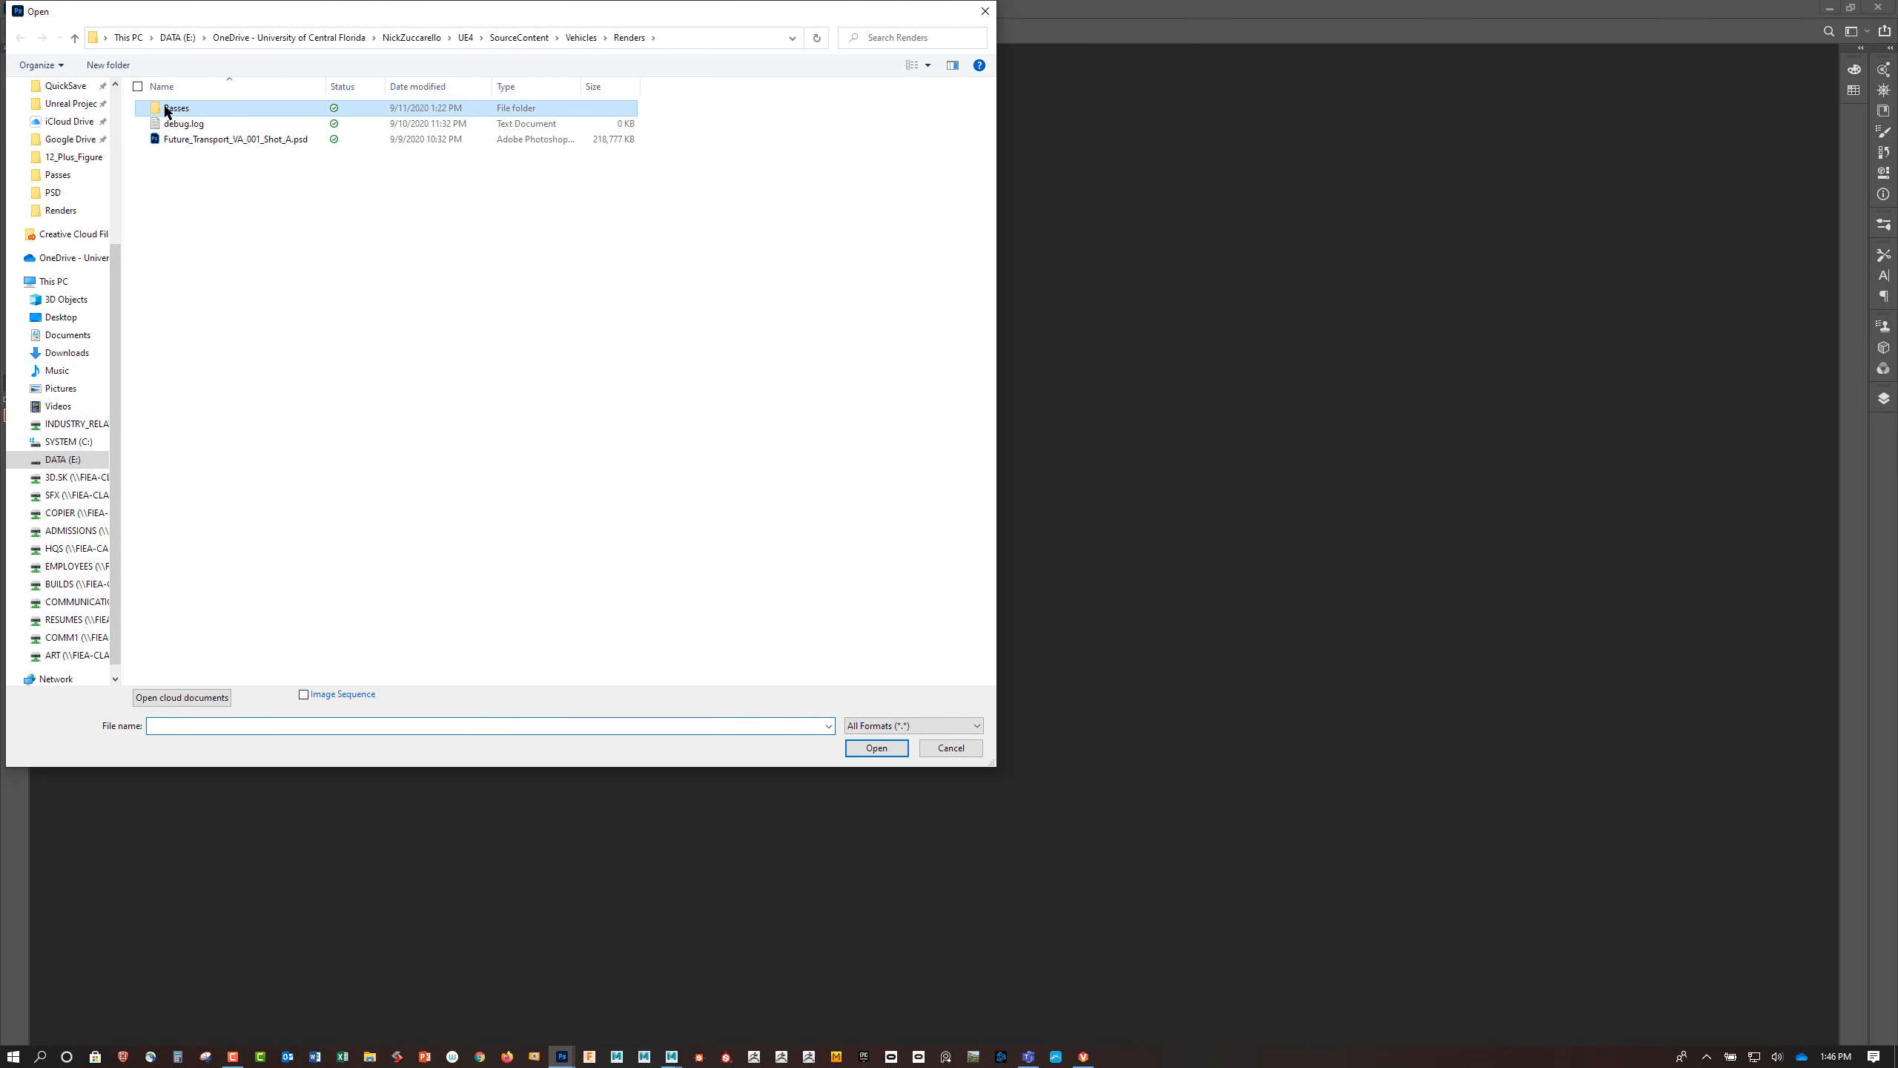
drag(262, 10, 778, 169)
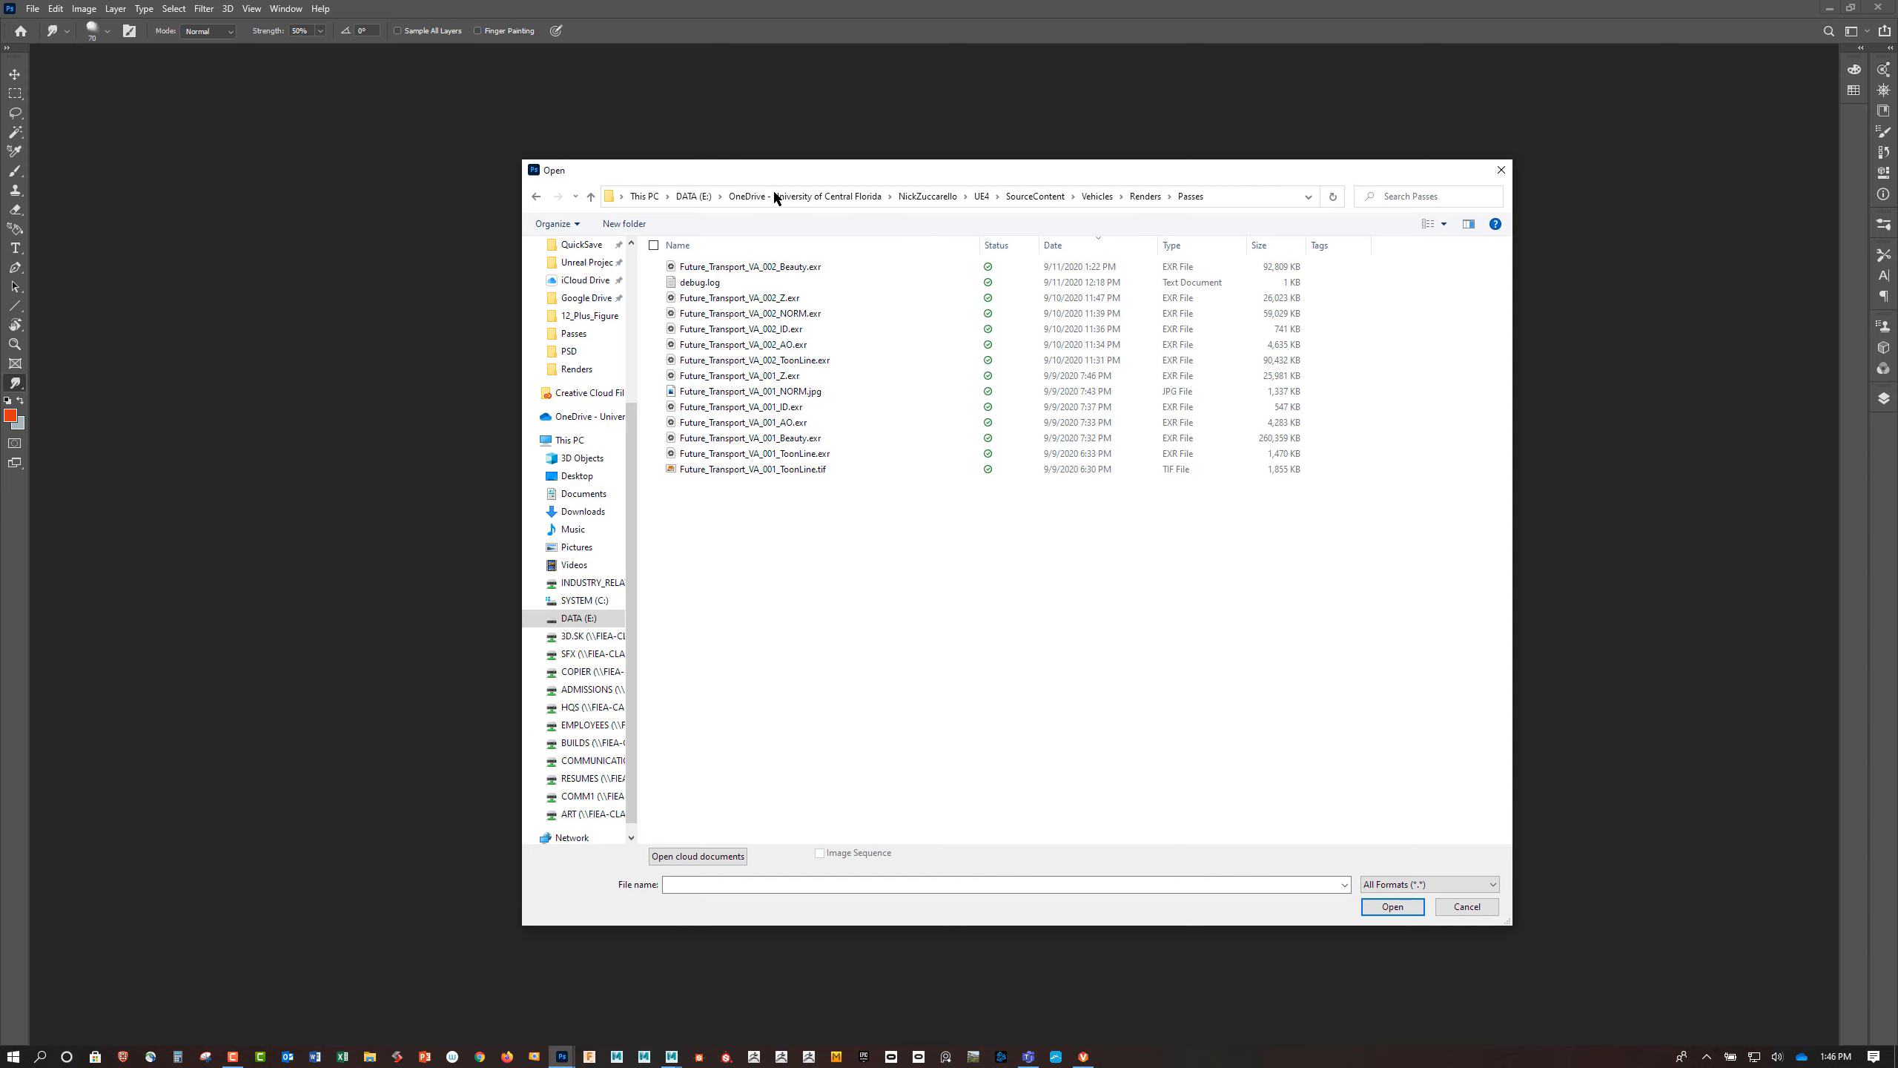
click(792, 269)
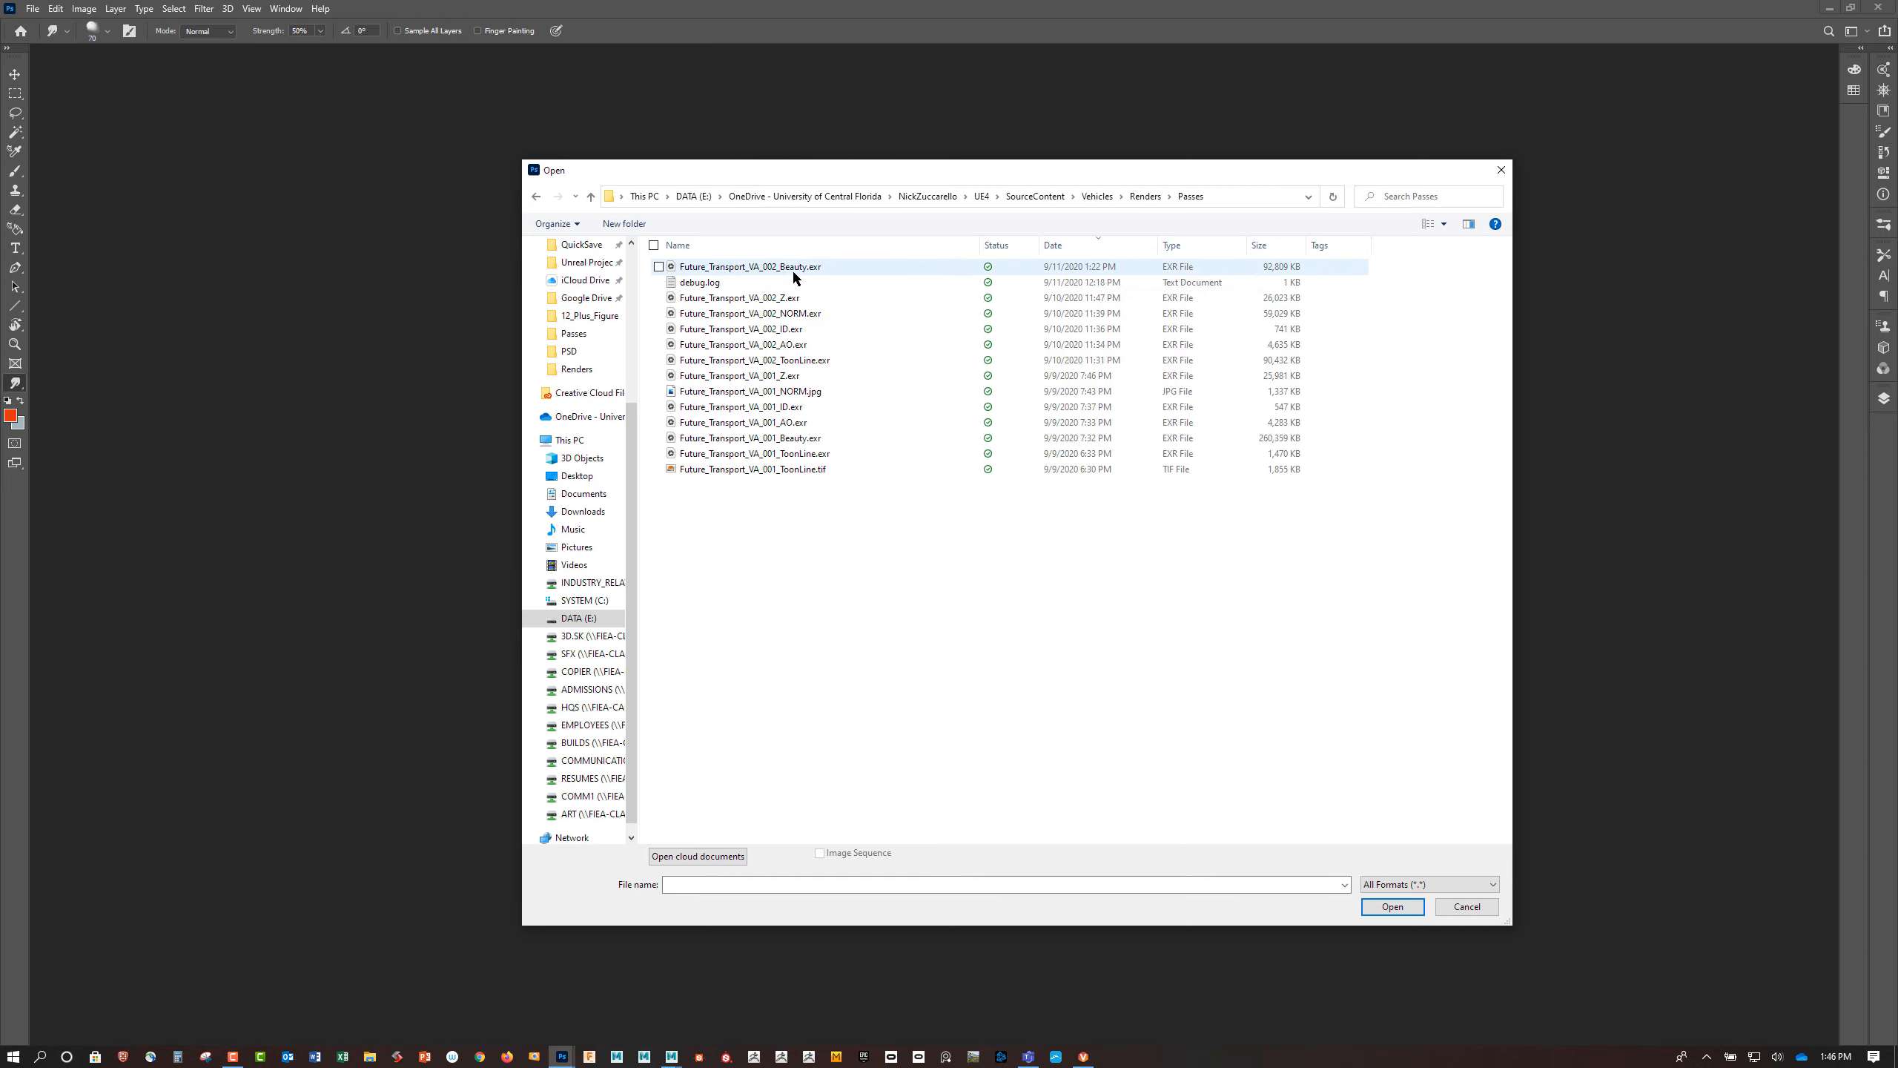
click(1383, 904)
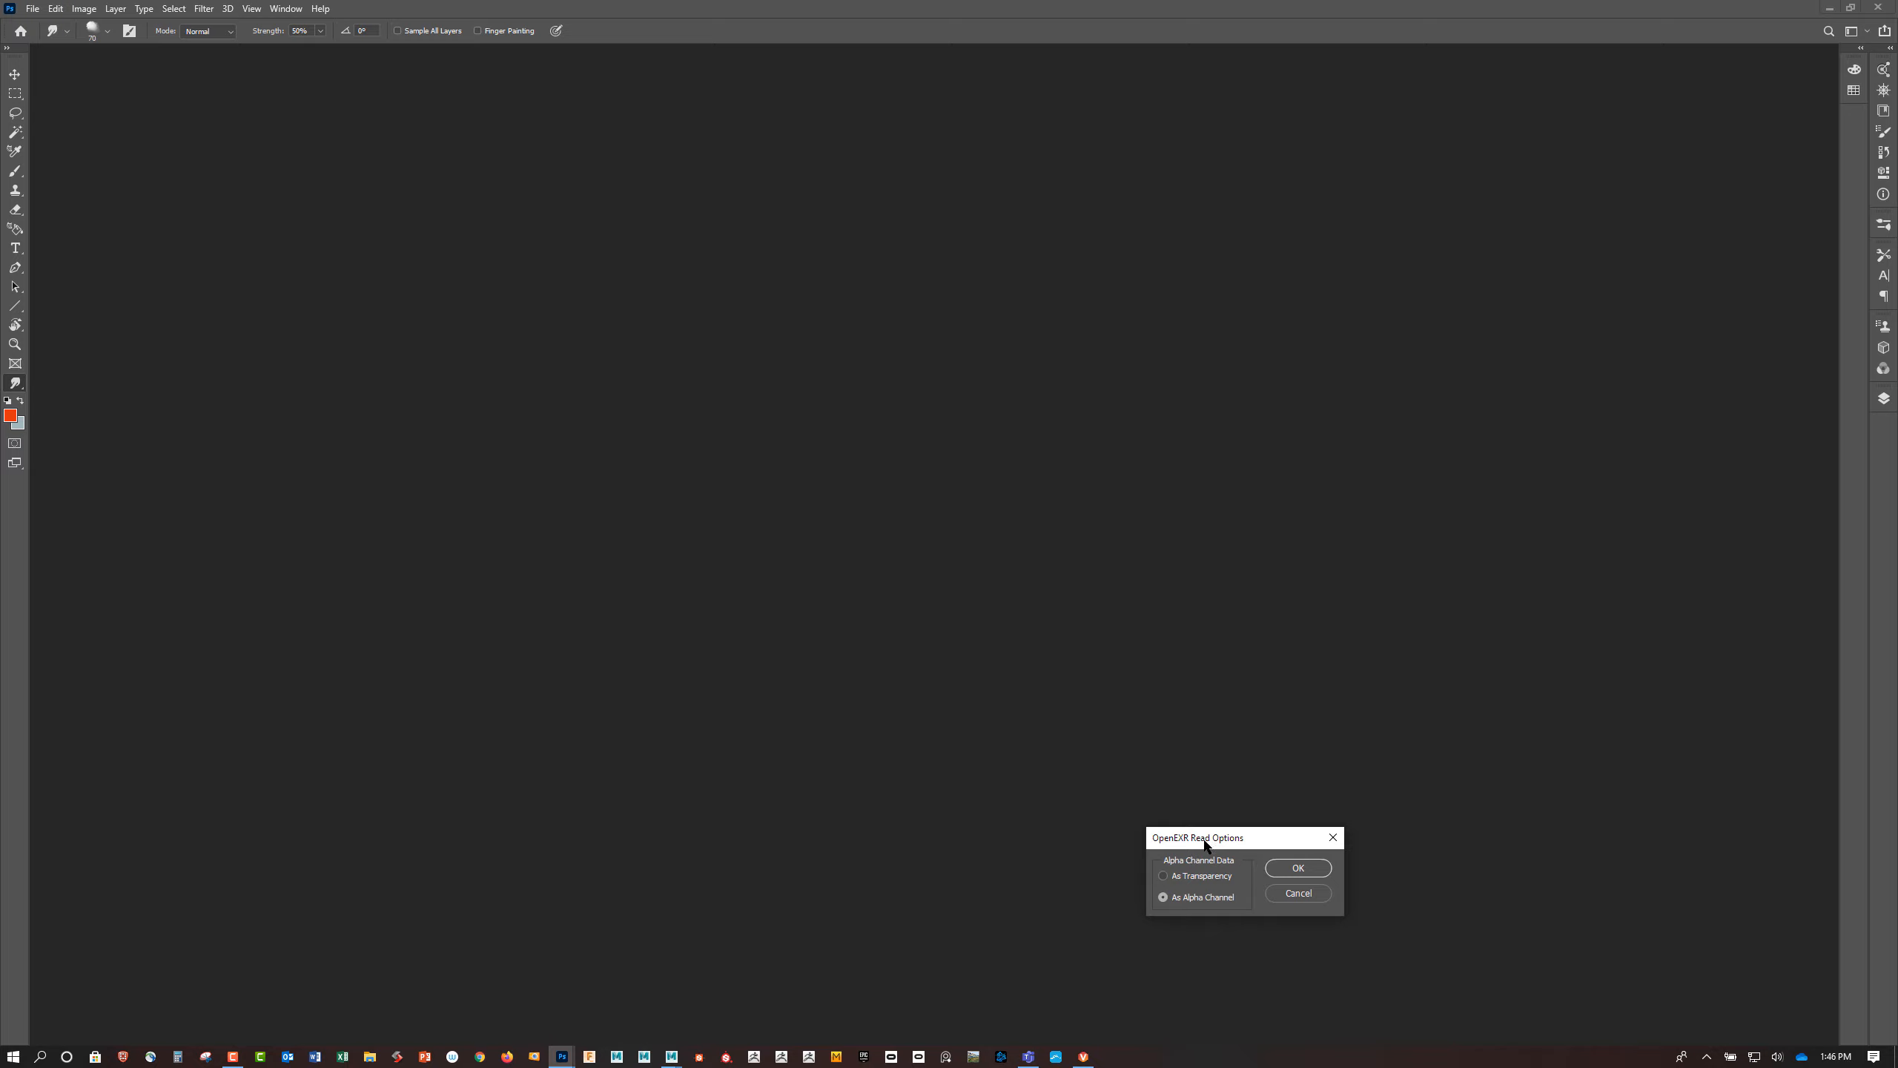
drag(1204, 840, 1081, 768)
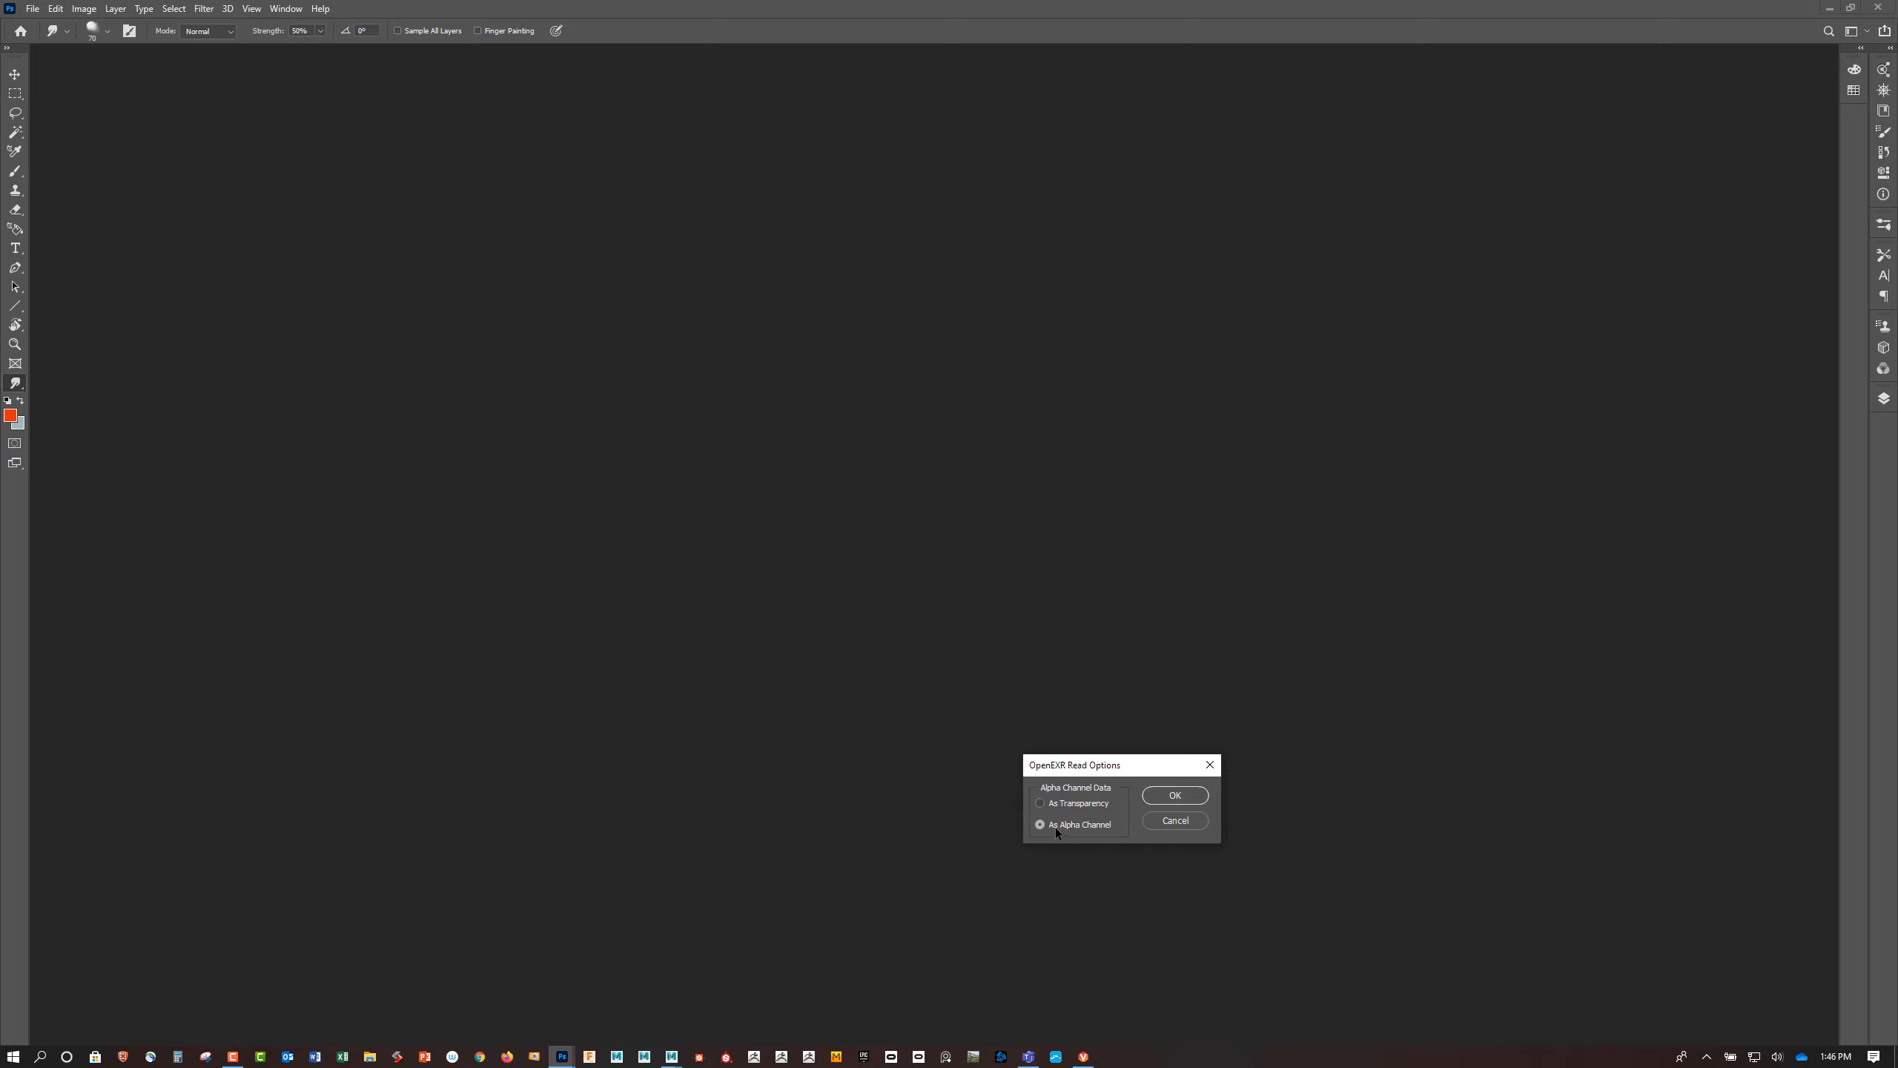
click(1182, 797)
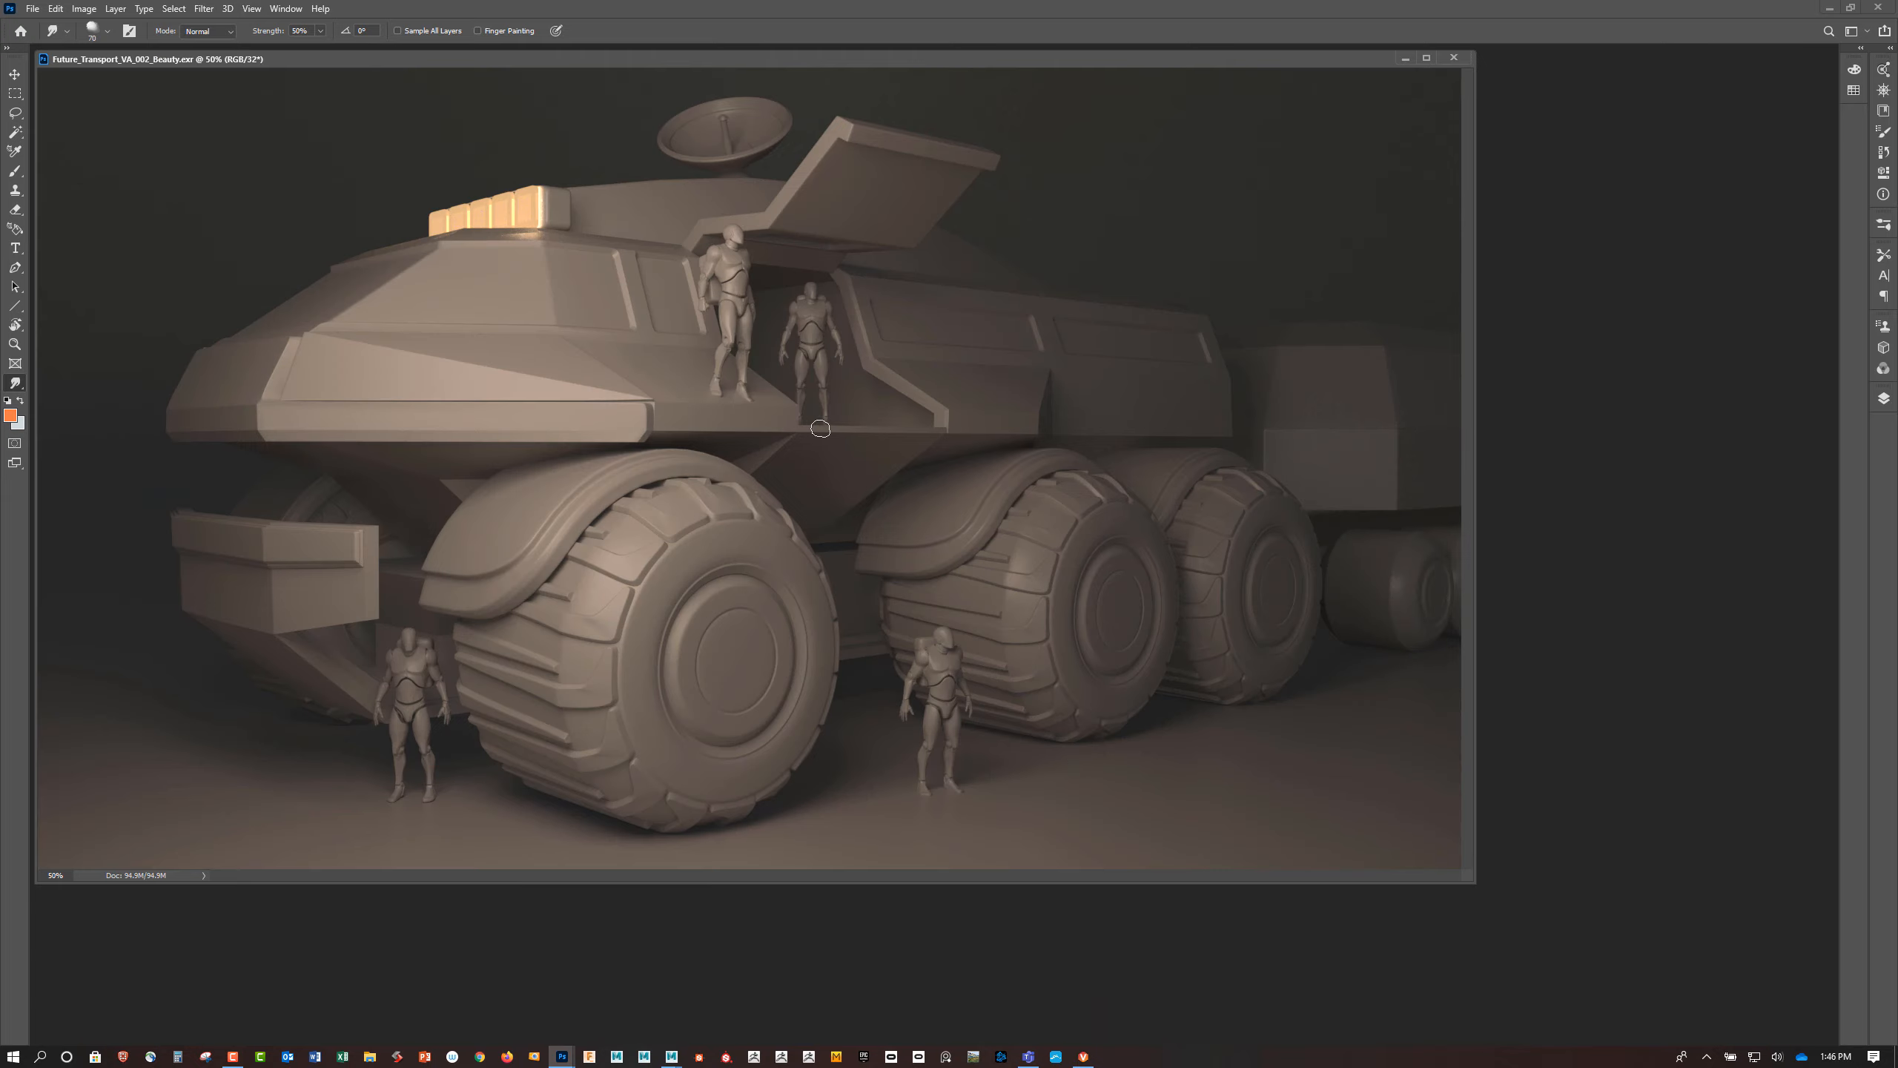
click(84, 8)
mouse_move(96, 24)
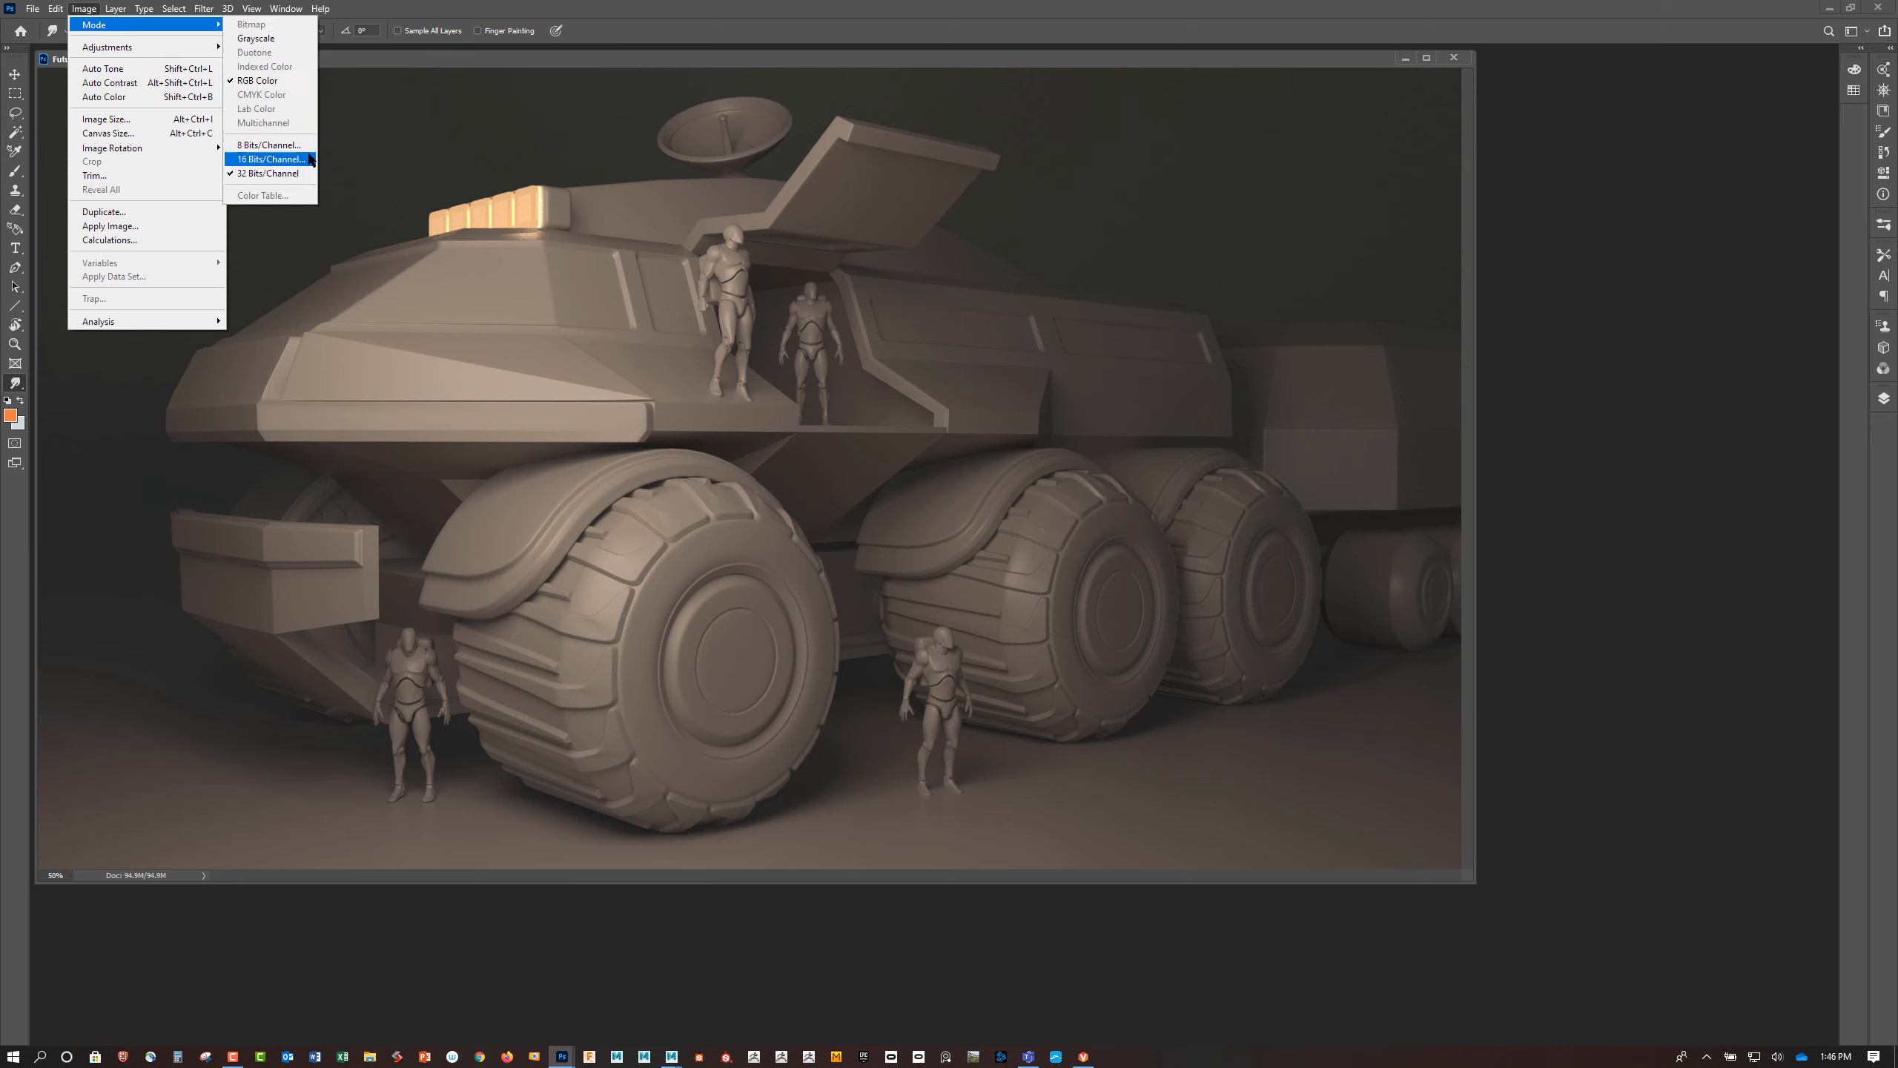
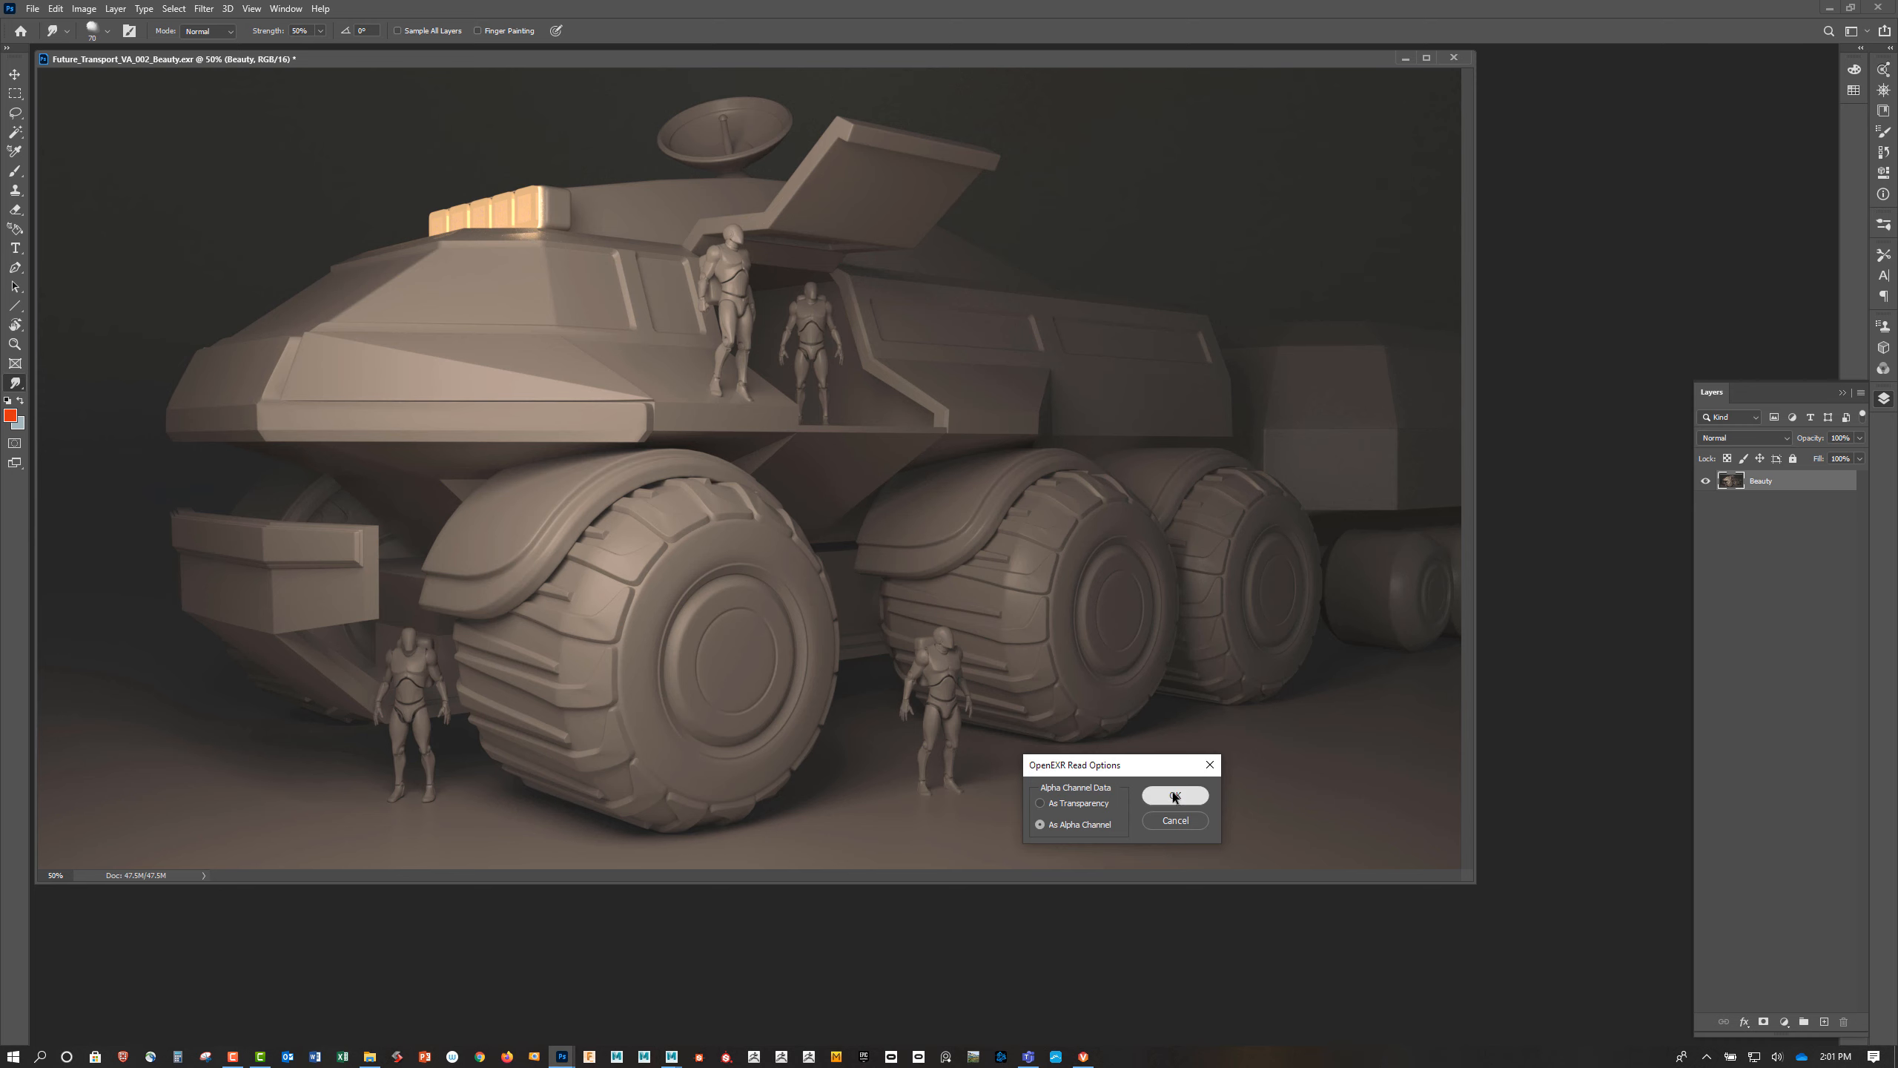
Load Future_Transport_VA_002_NORM.exr with alpha data read As Alpha Channel, and convert it to 16 Bits/Channel
click(1175, 795)
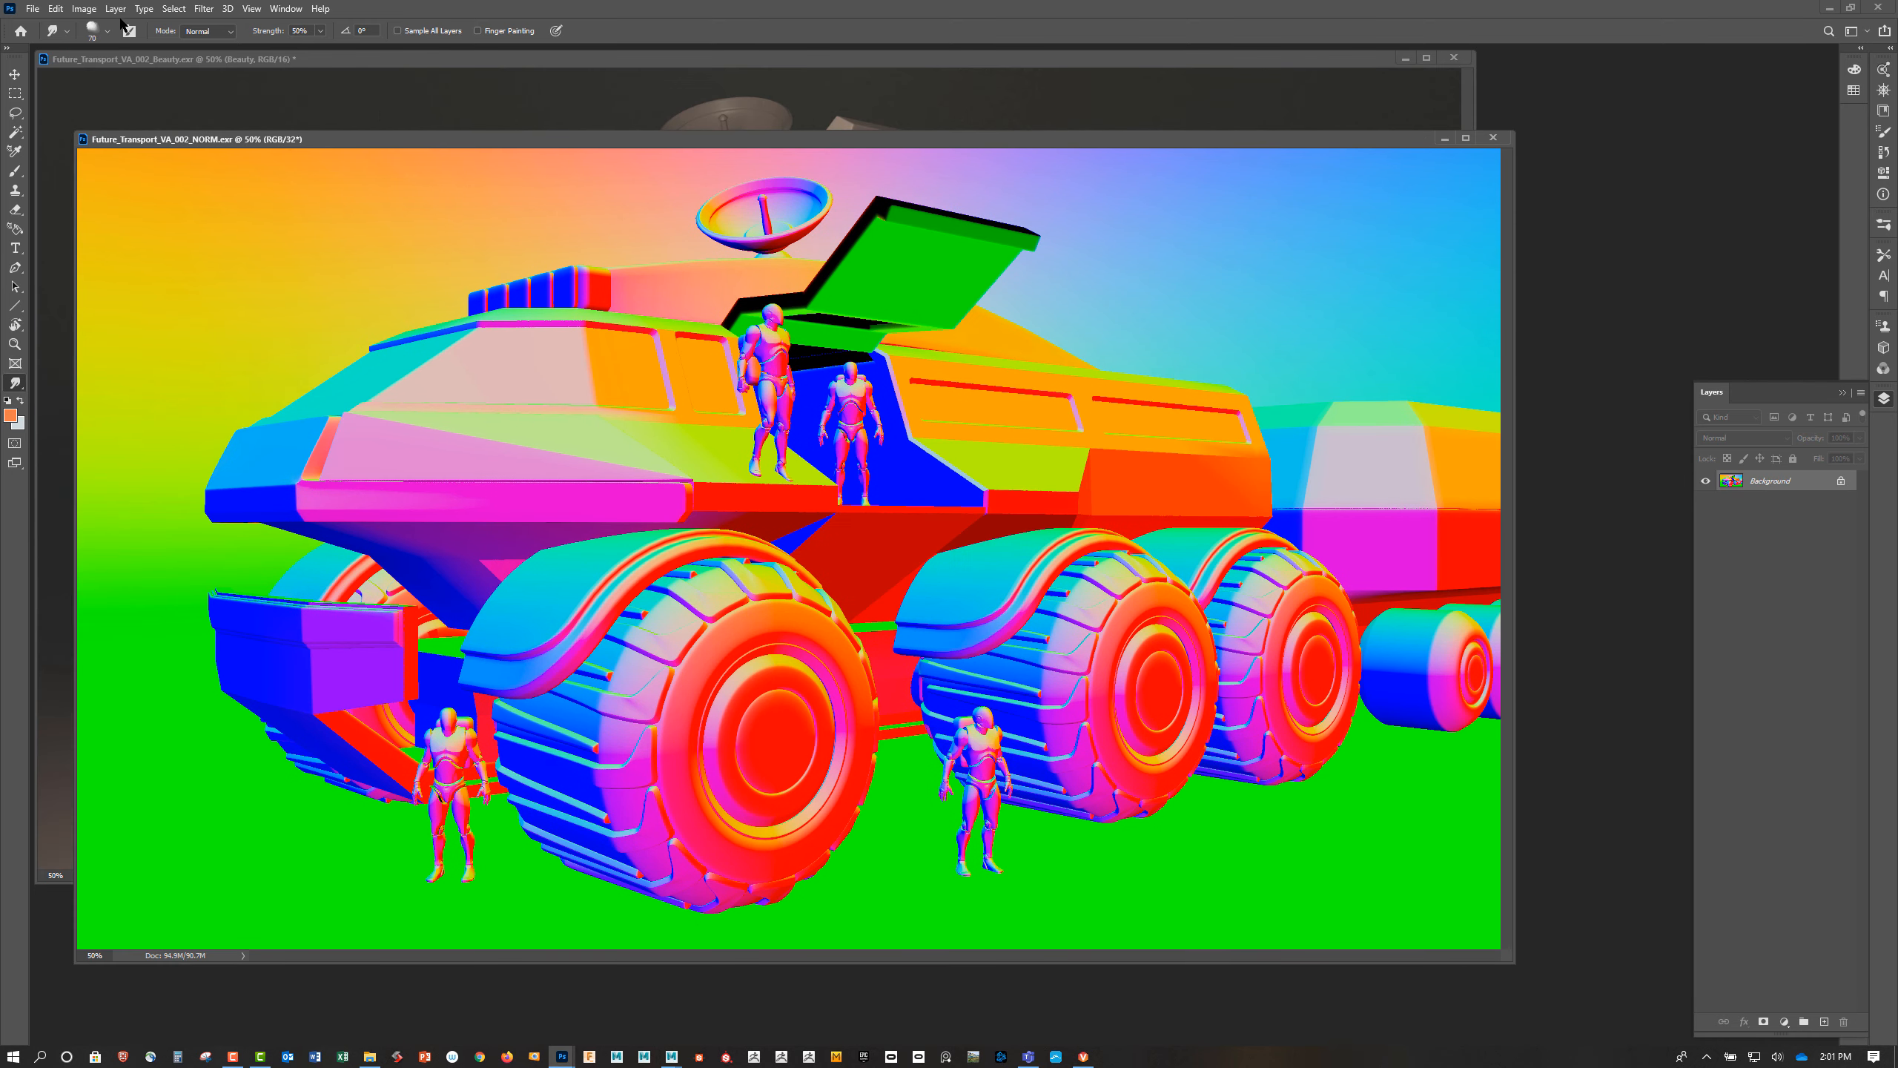
click(84, 8)
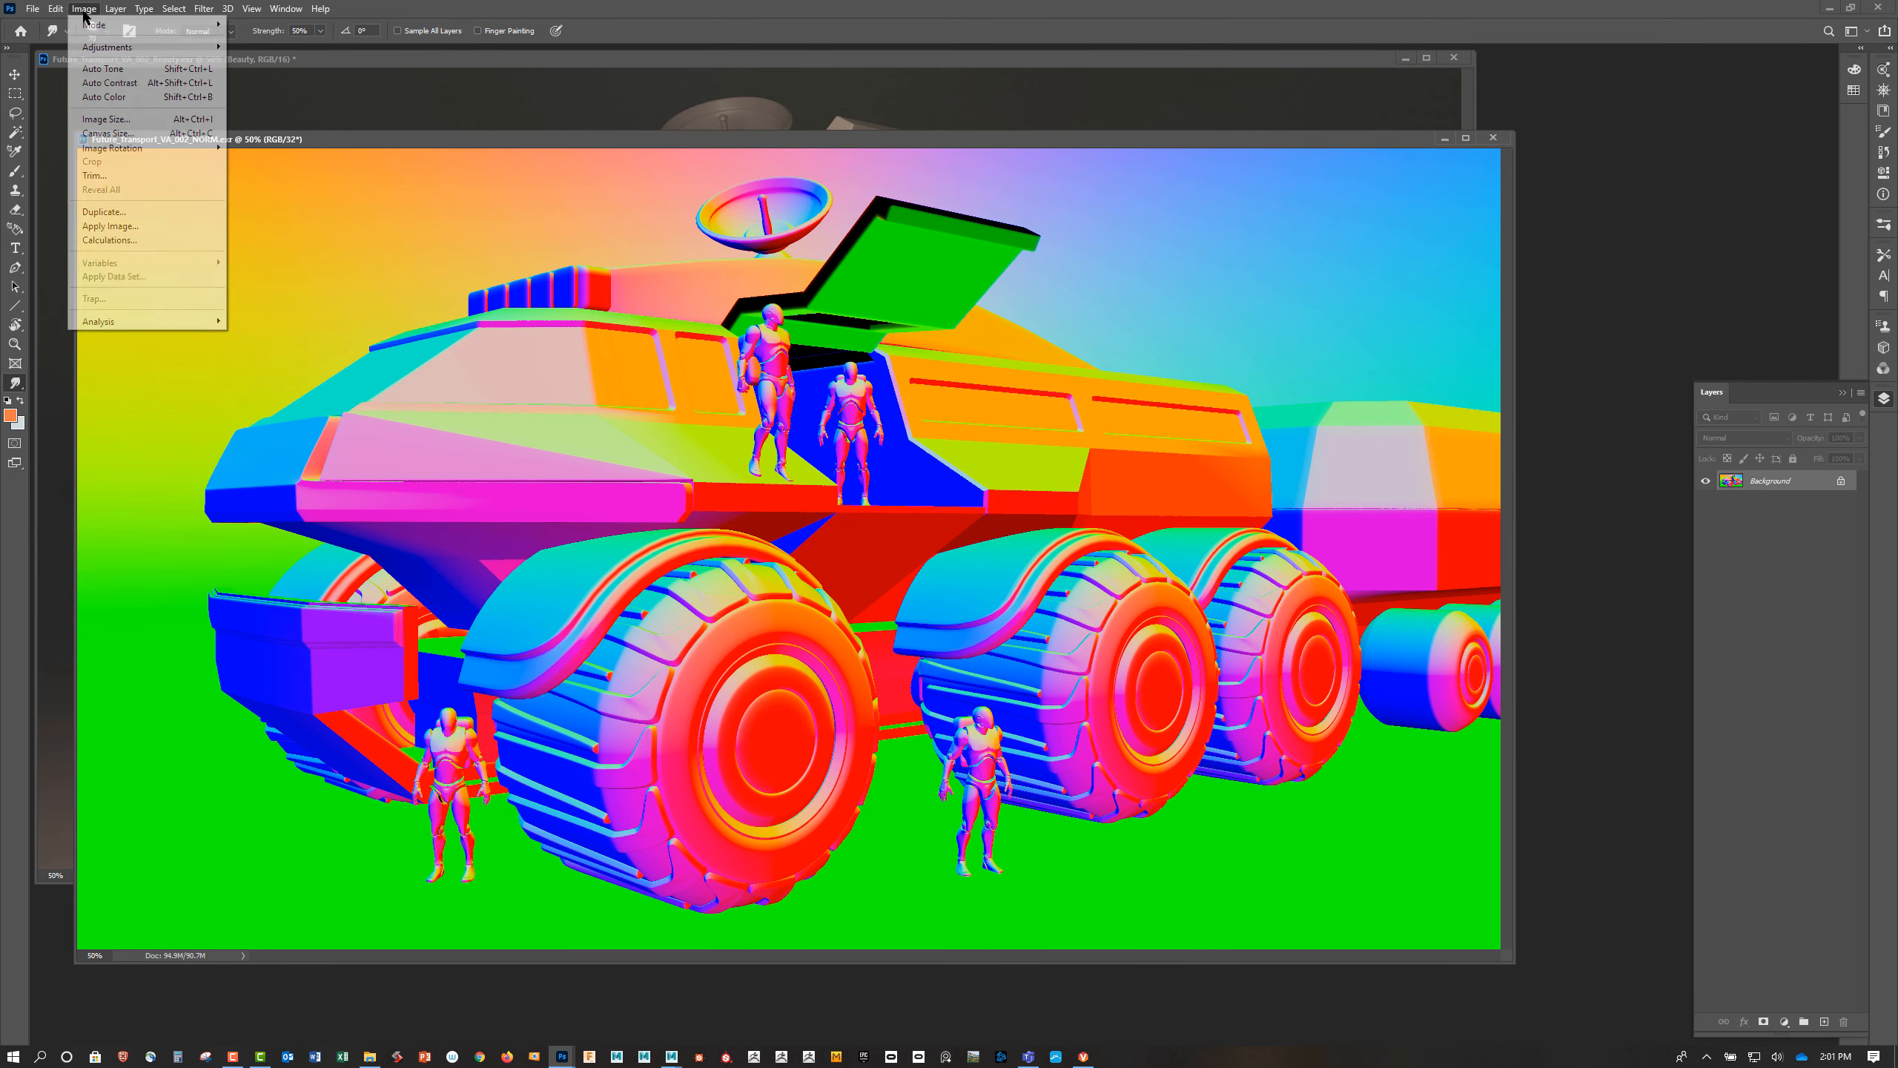
mouse_move(150, 25)
click(254, 160)
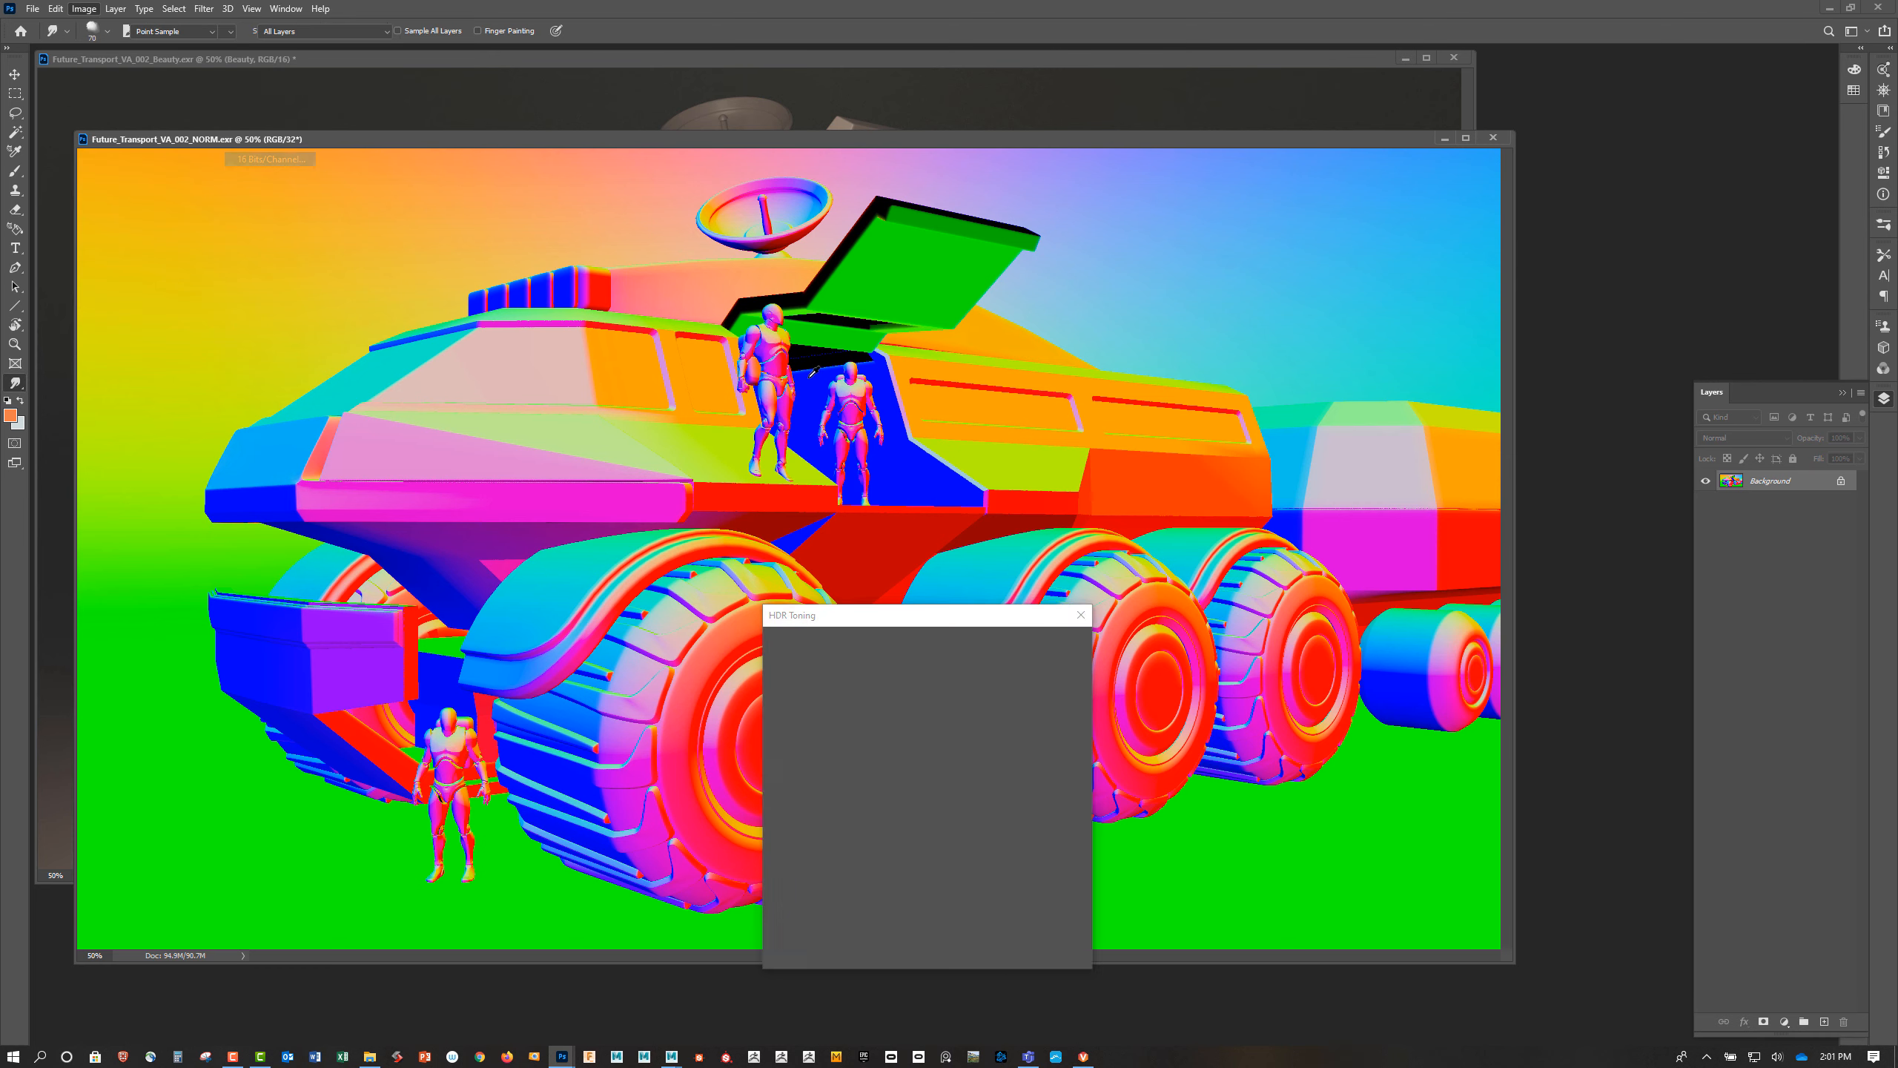
click(907, 673)
click(889, 686)
click(1054, 645)
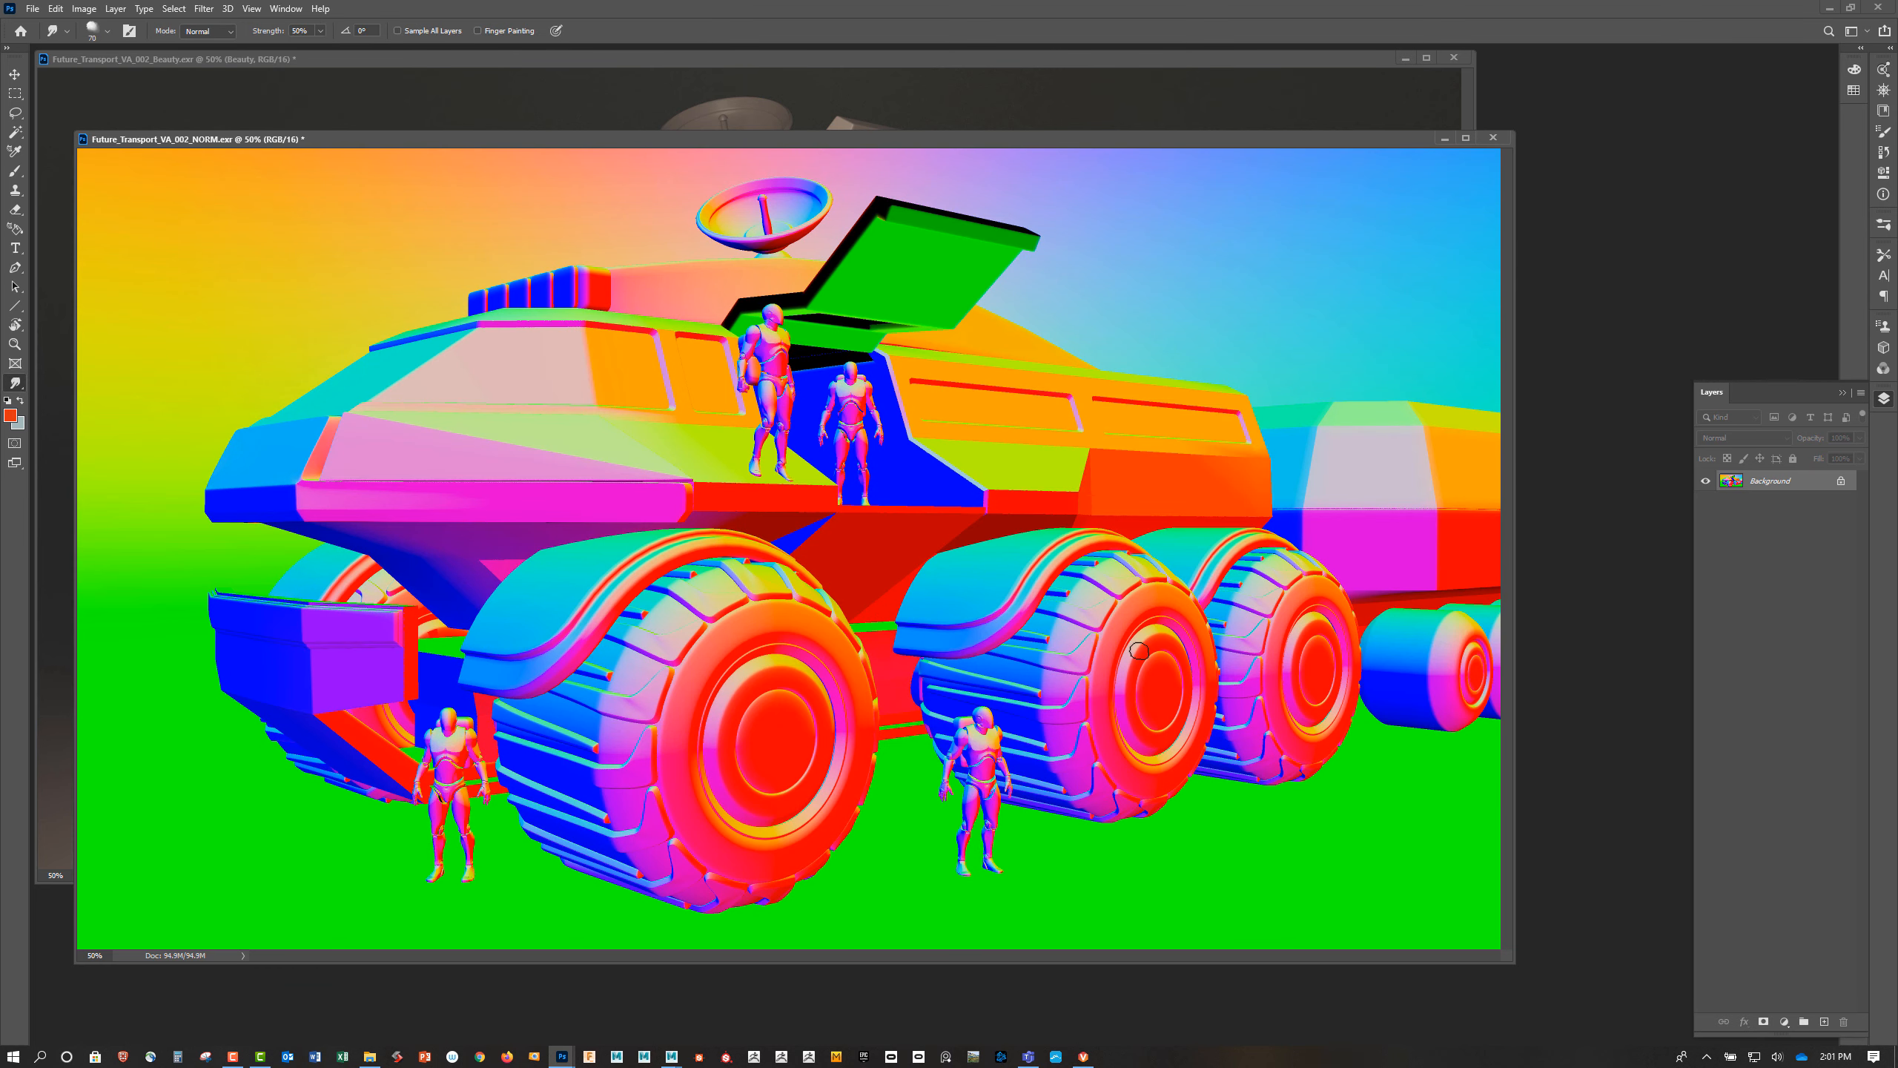
Convert the Background of the NORM document into a regular layer named NORM
double_click(1766, 484)
text(NORM)
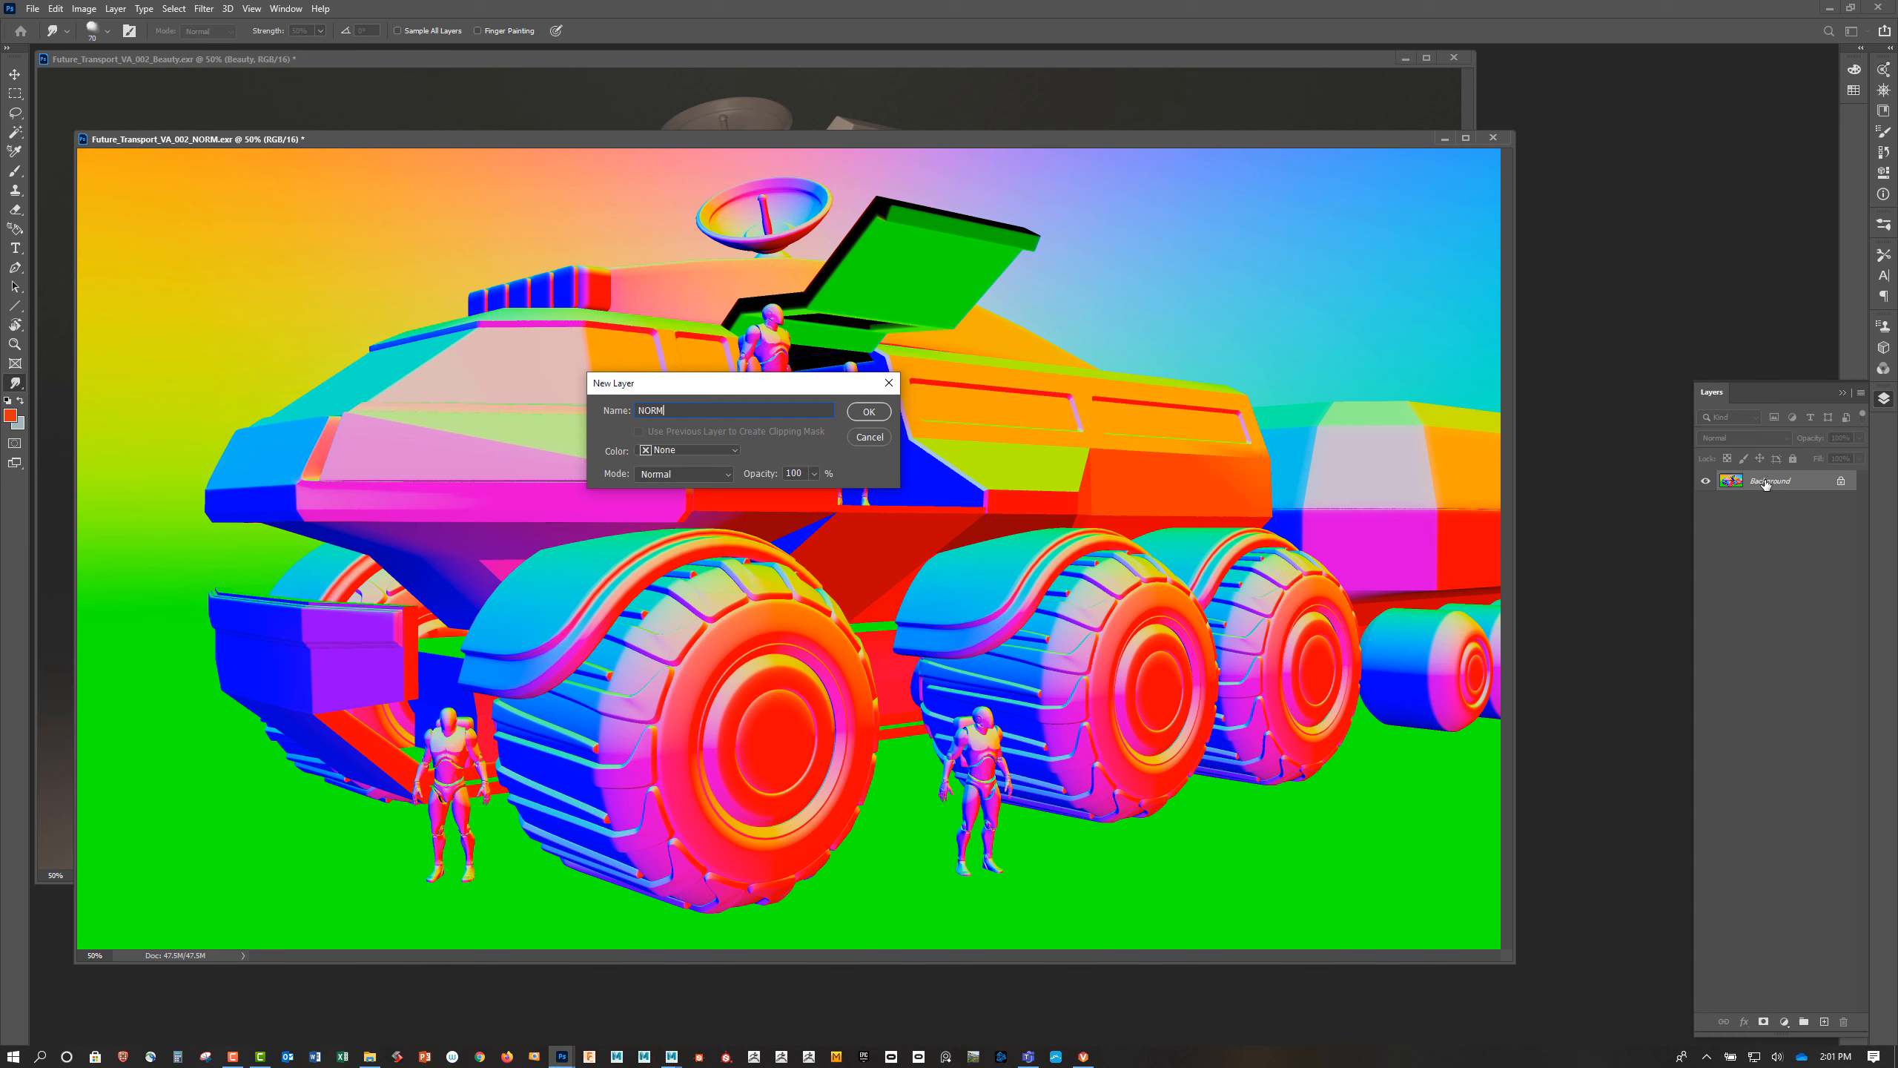
key(Return)
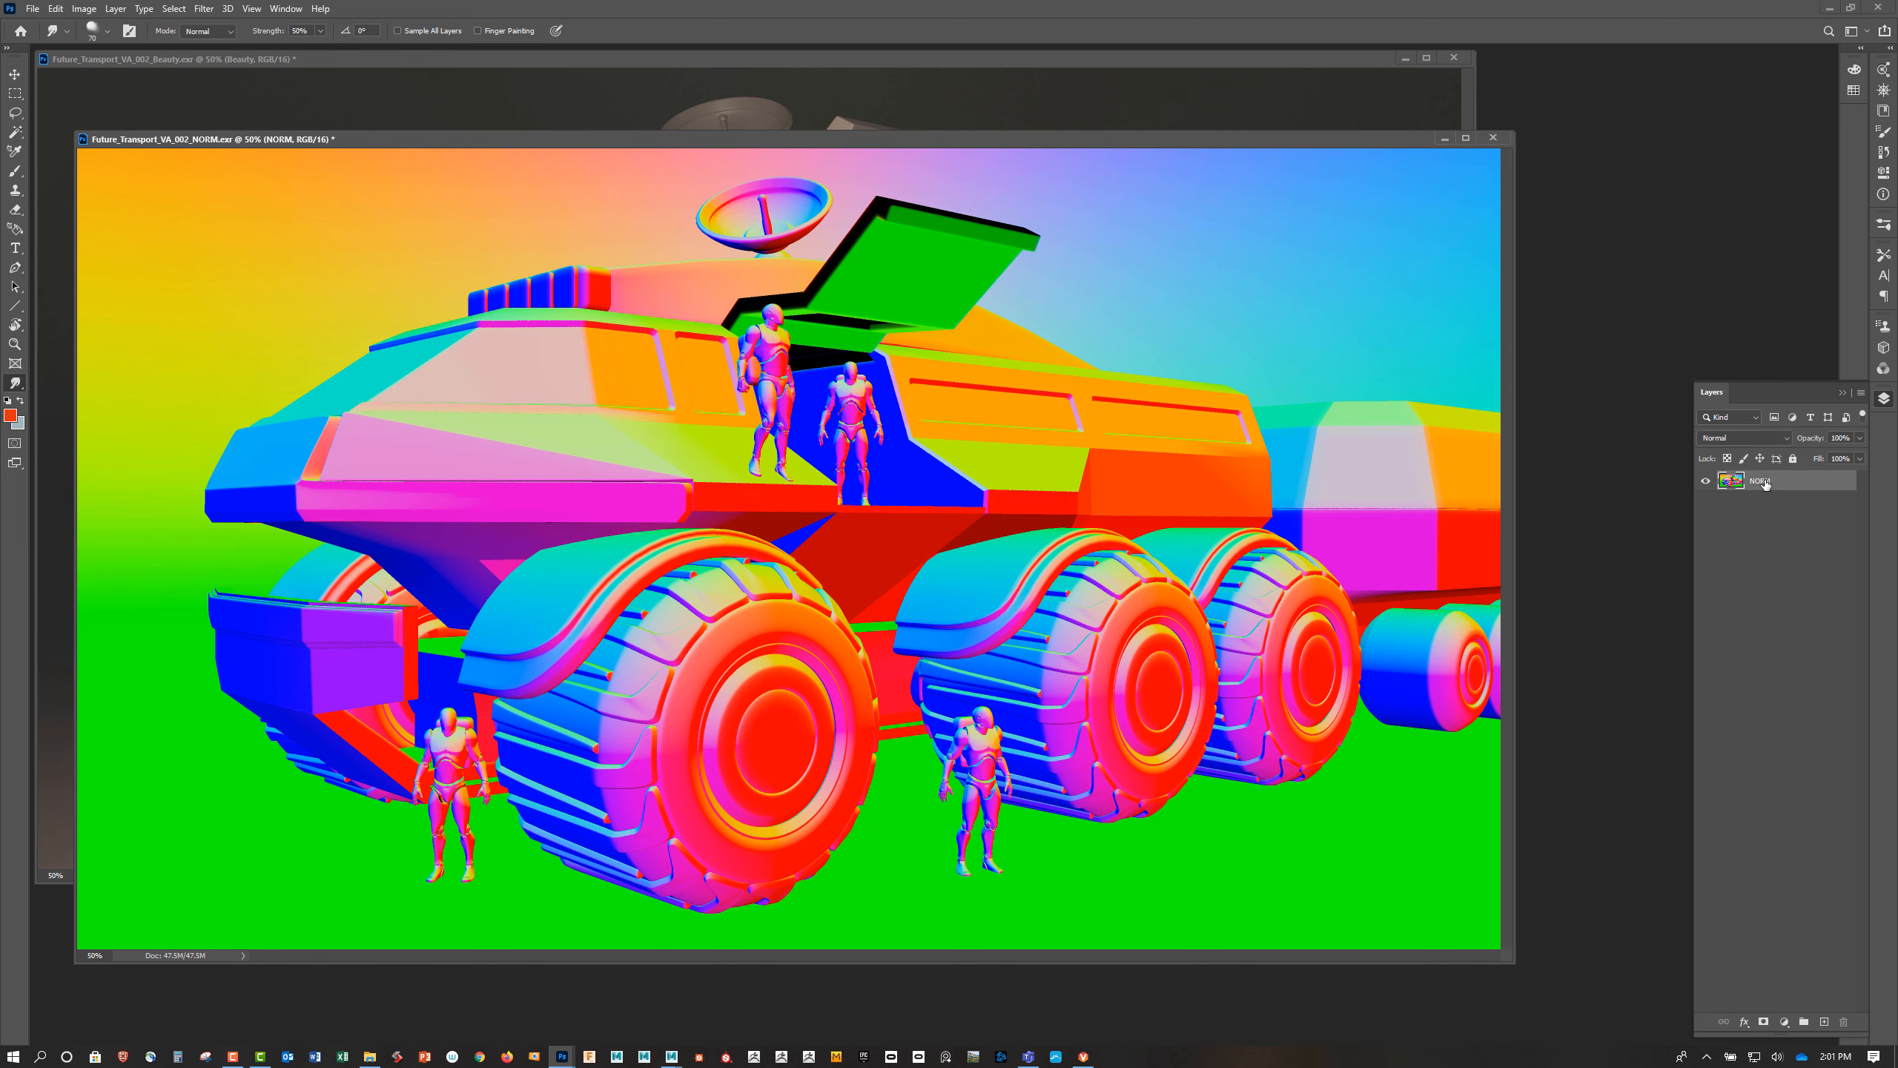
Copy the NORM layer into the Beauty document, aligned over the Beauty layer, and close the NORM document
drag(1130, 141, 1232, 204)
key(v)
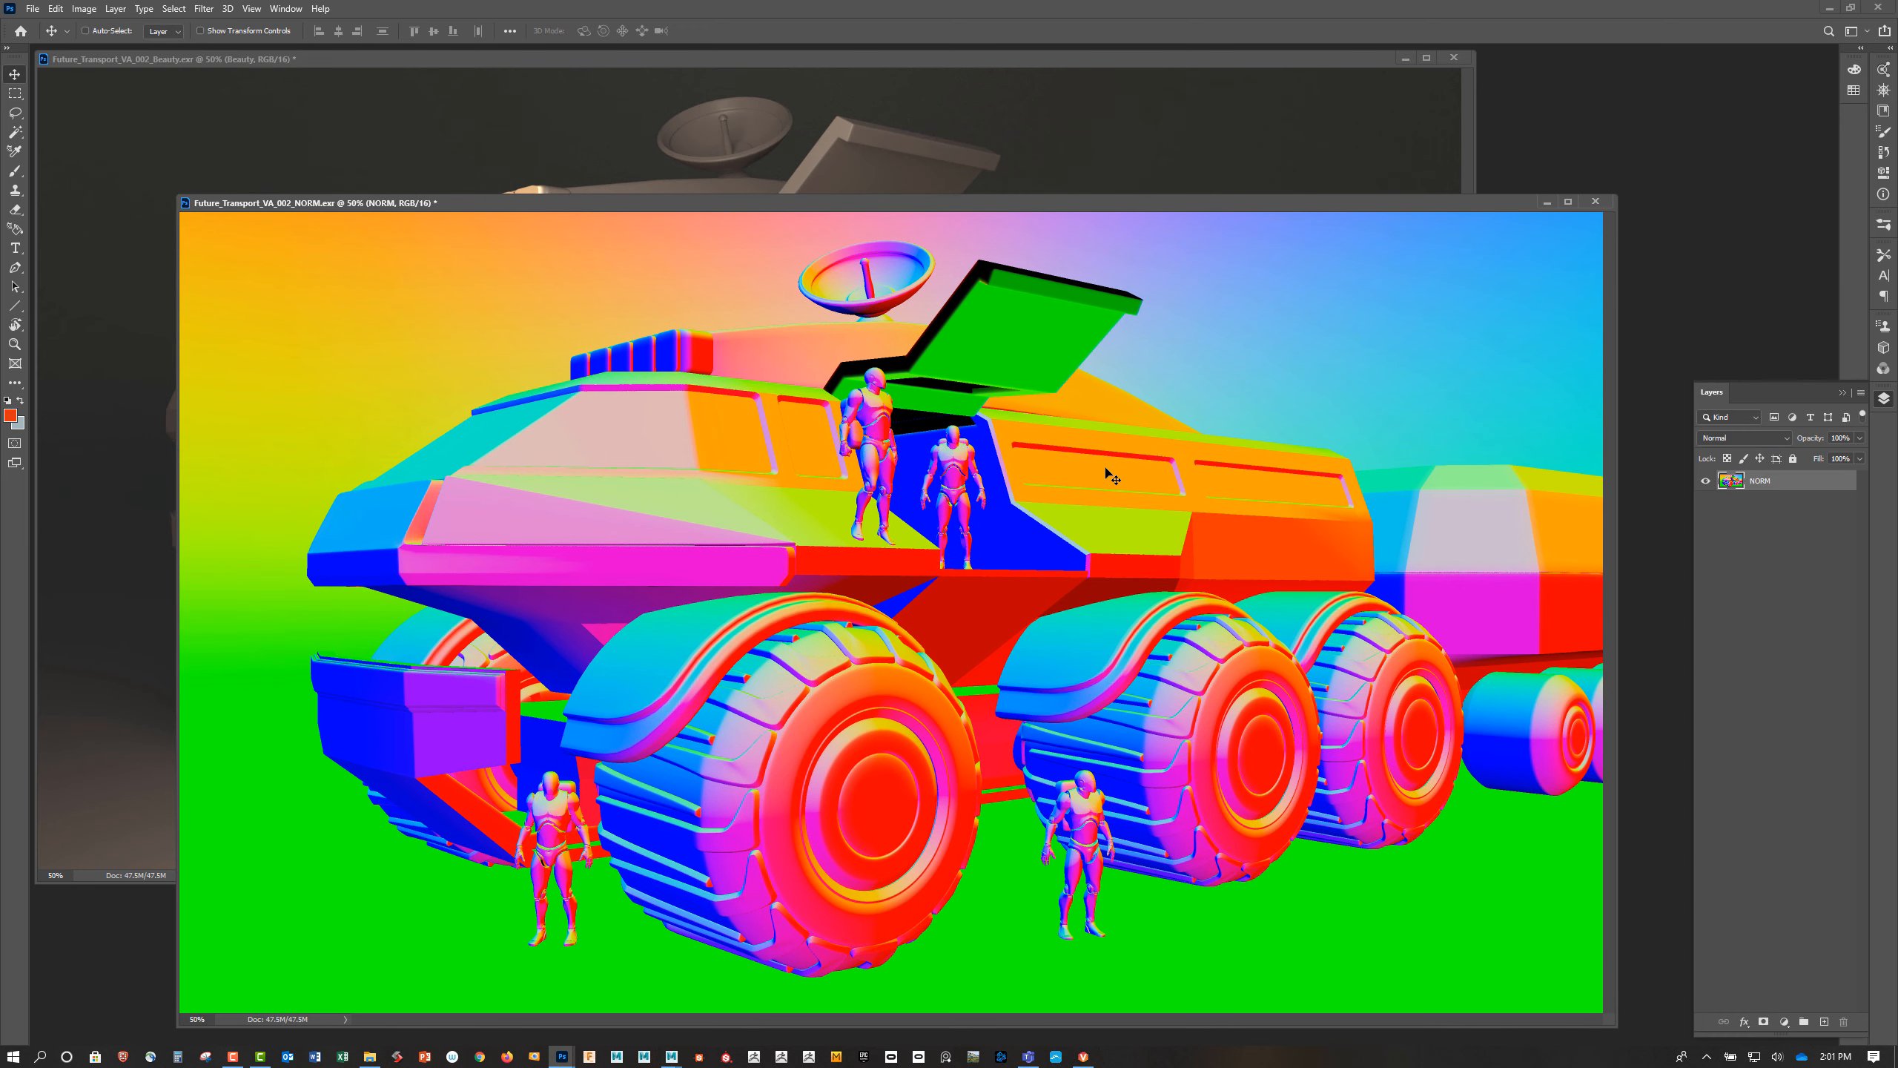
drag(1135, 473, 759, 157)
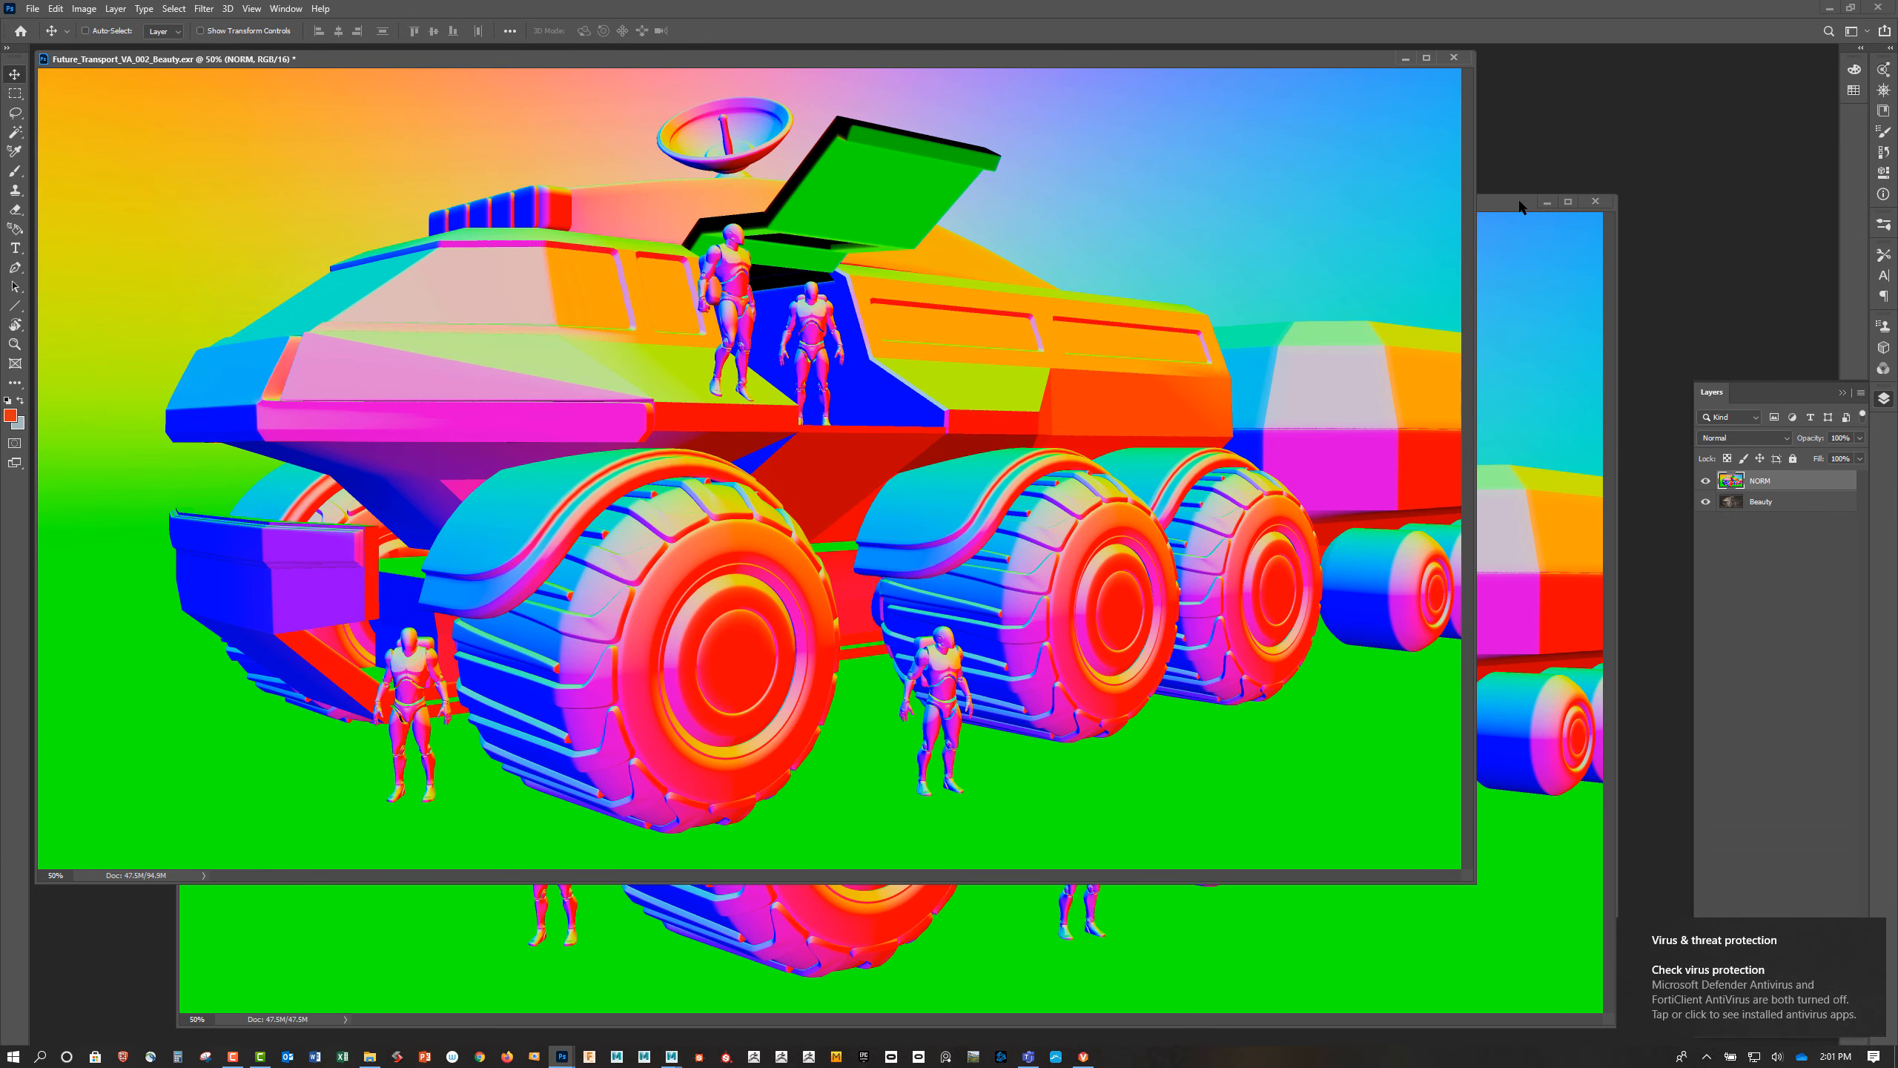
click(1520, 206)
click(1596, 201)
click(955, 396)
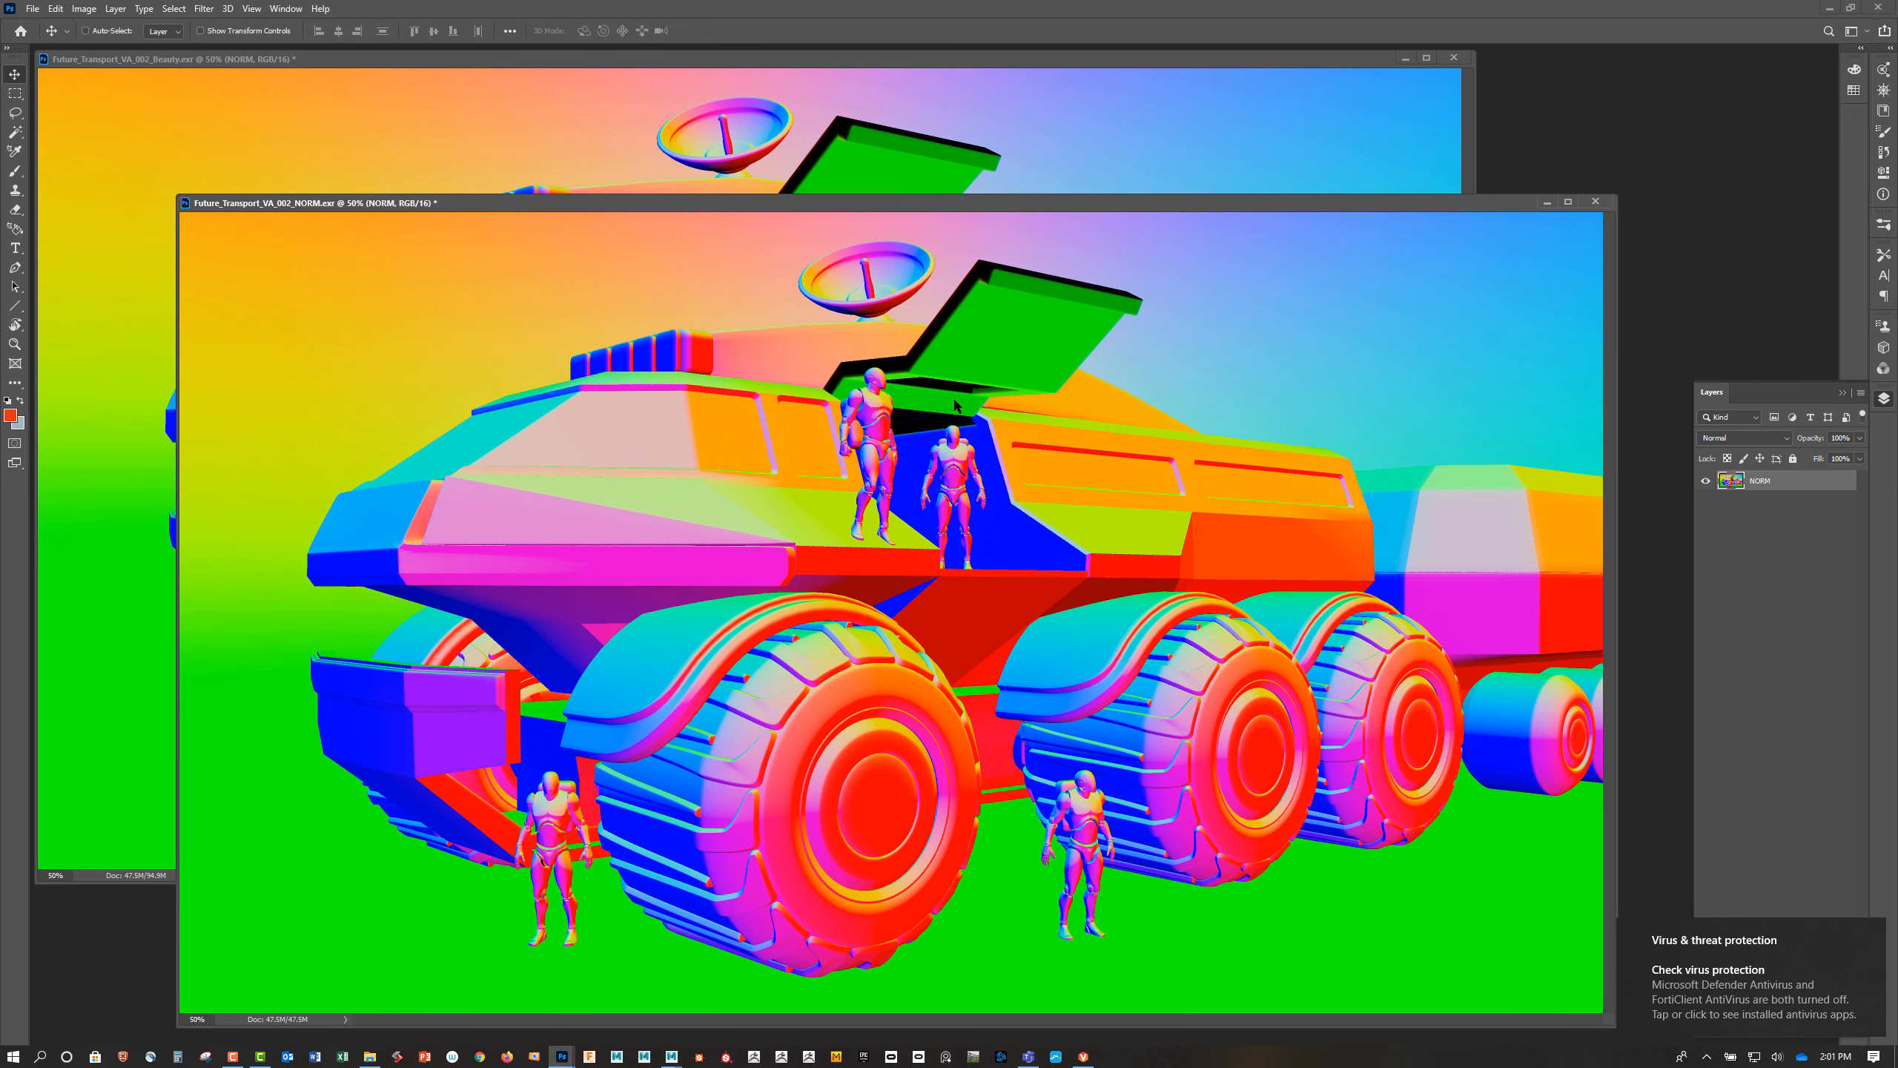
drag(877, 65, 967, 118)
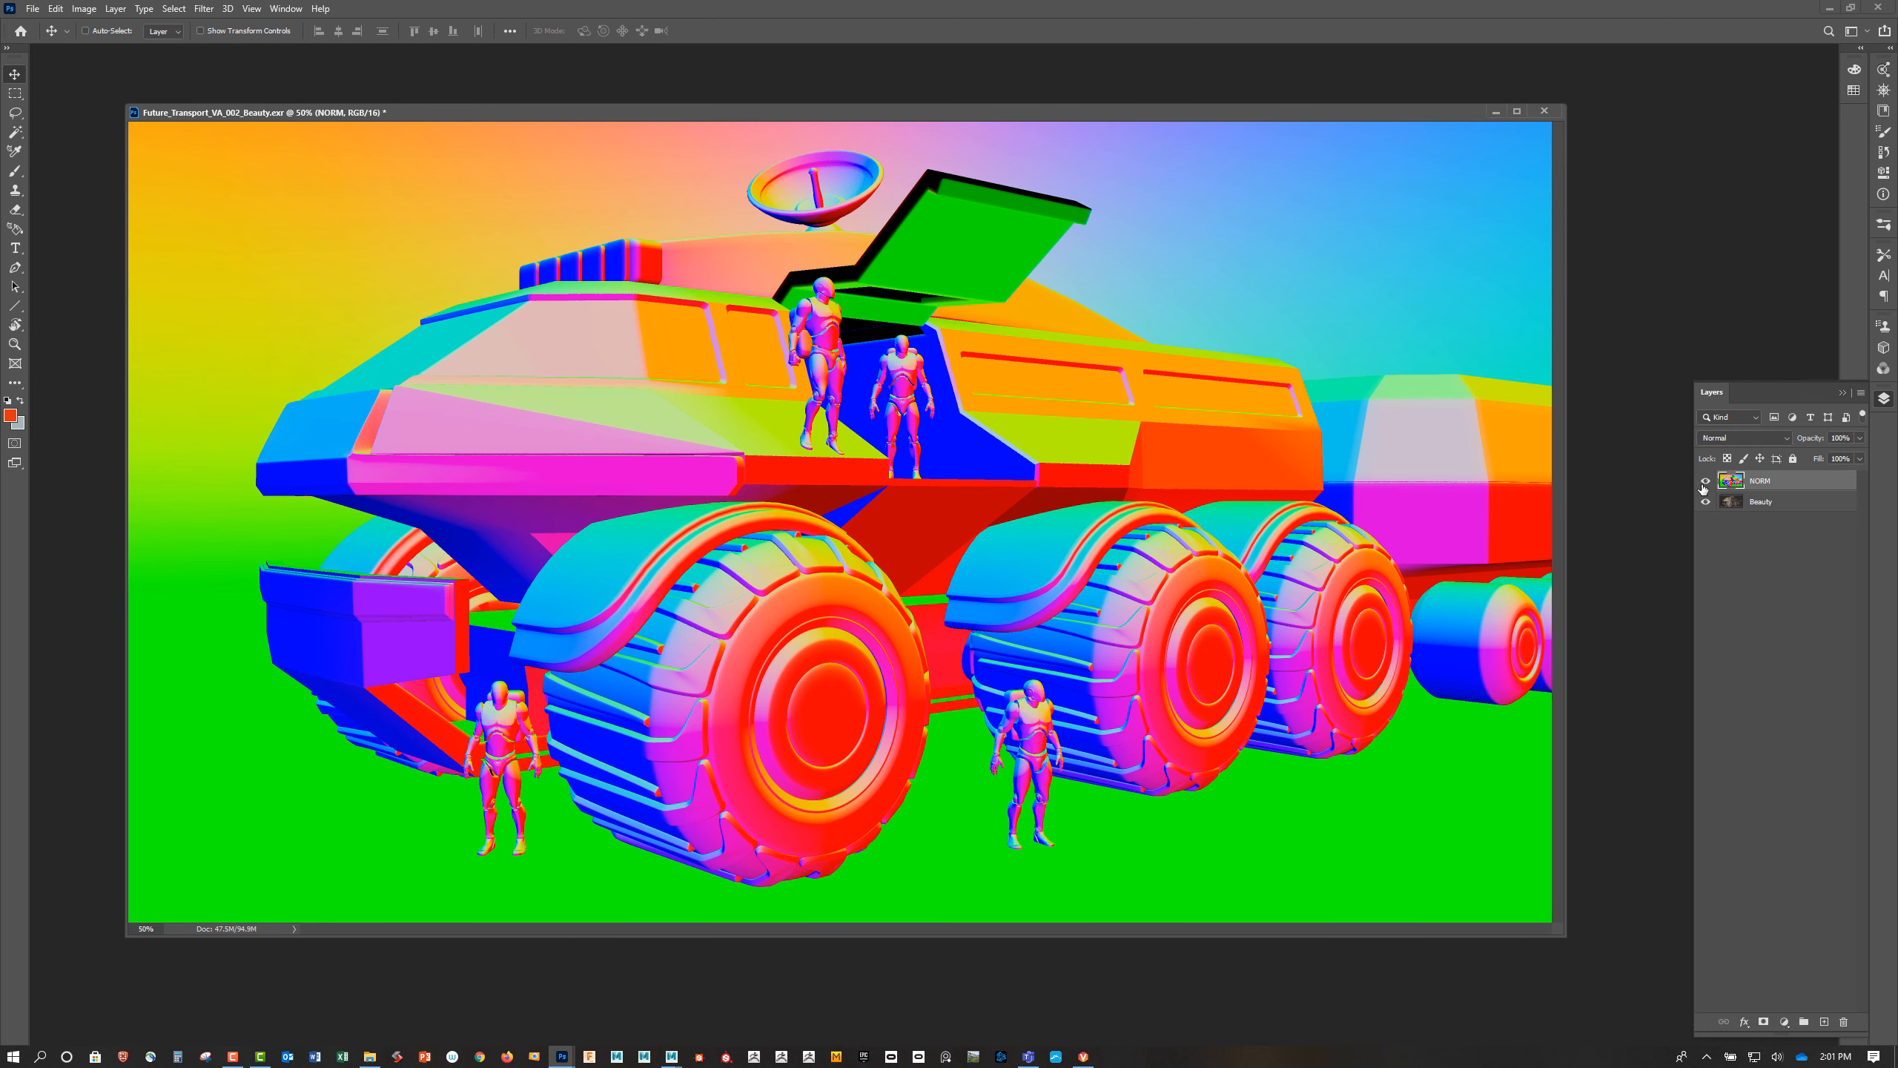
Compare the NORM and Beauty layers by toggling NORM's visibility and varying its opacity, ending at full opacity
click(1705, 480)
click(1706, 480)
click(1859, 438)
drag(1813, 461, 1883, 459)
click(1761, 488)
Examine the NORM layer's Red, Green and Blue channels individually as grayscale images
click(1884, 370)
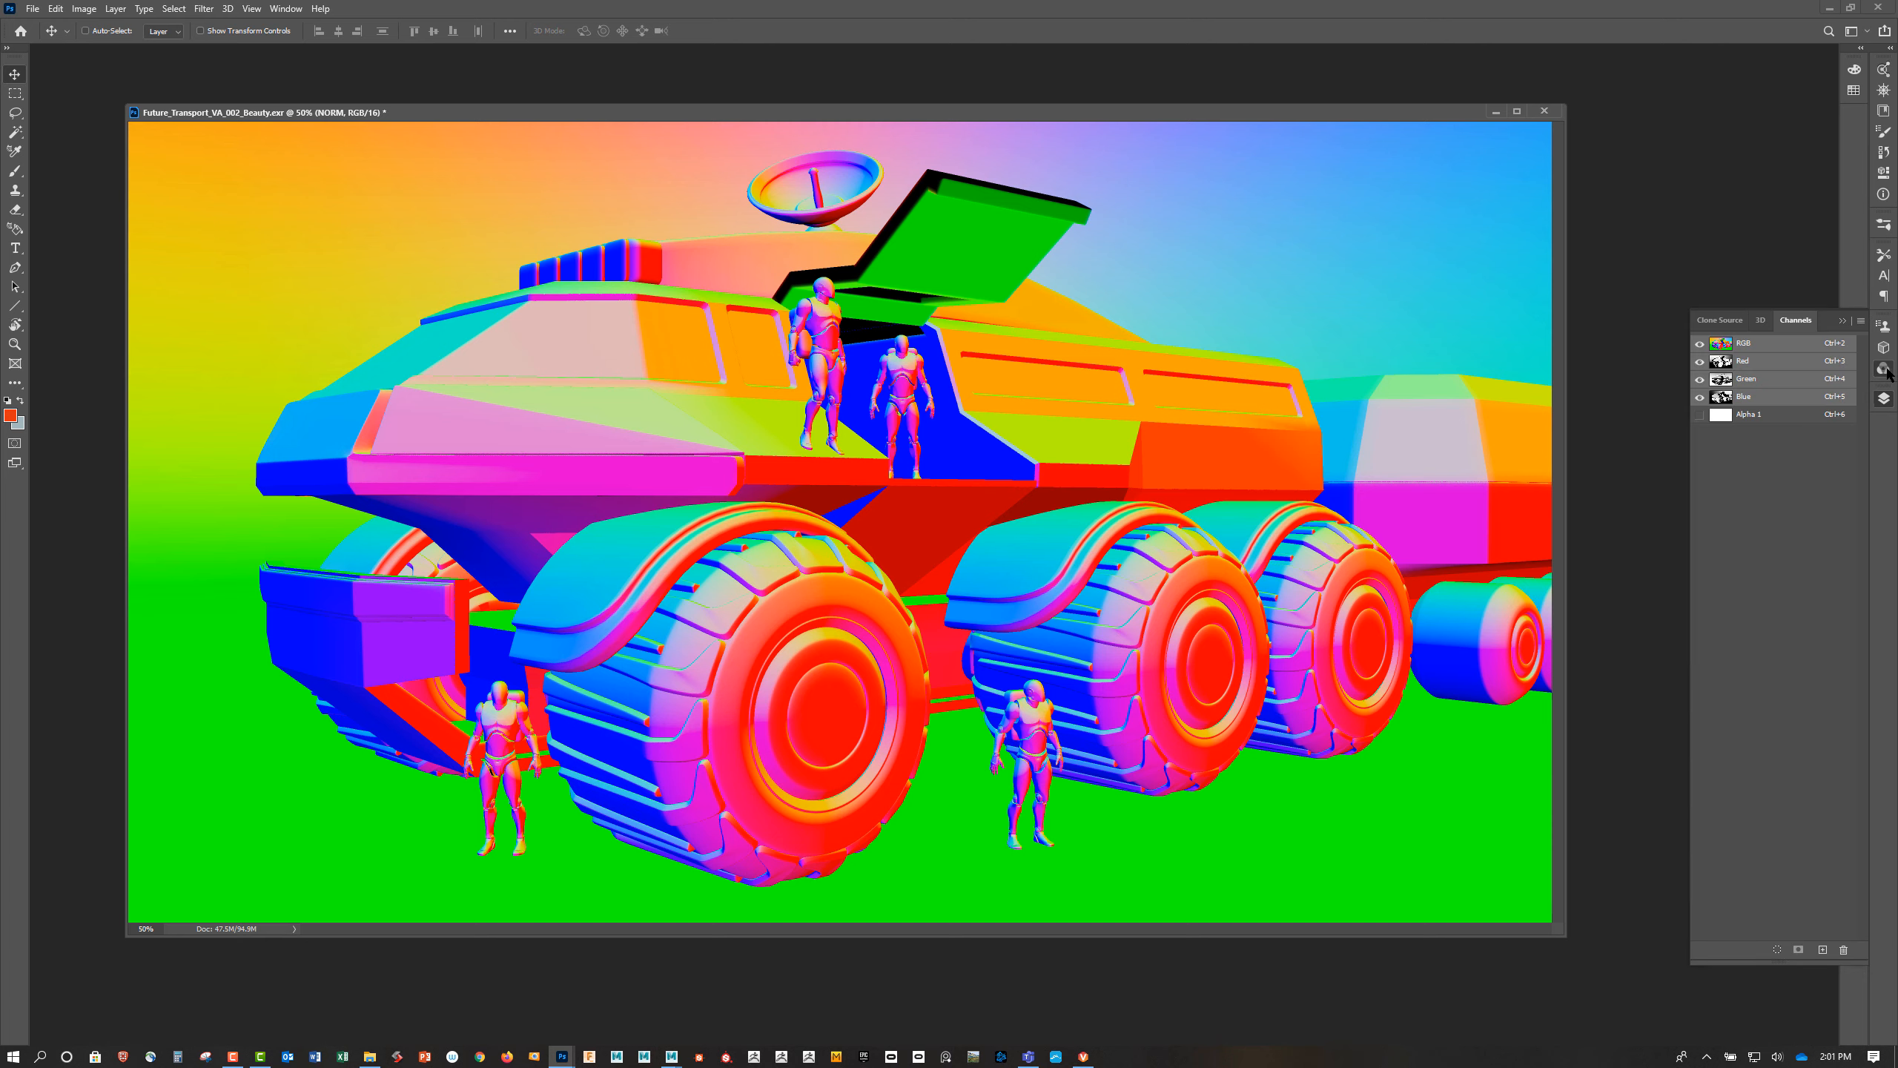
click(1752, 361)
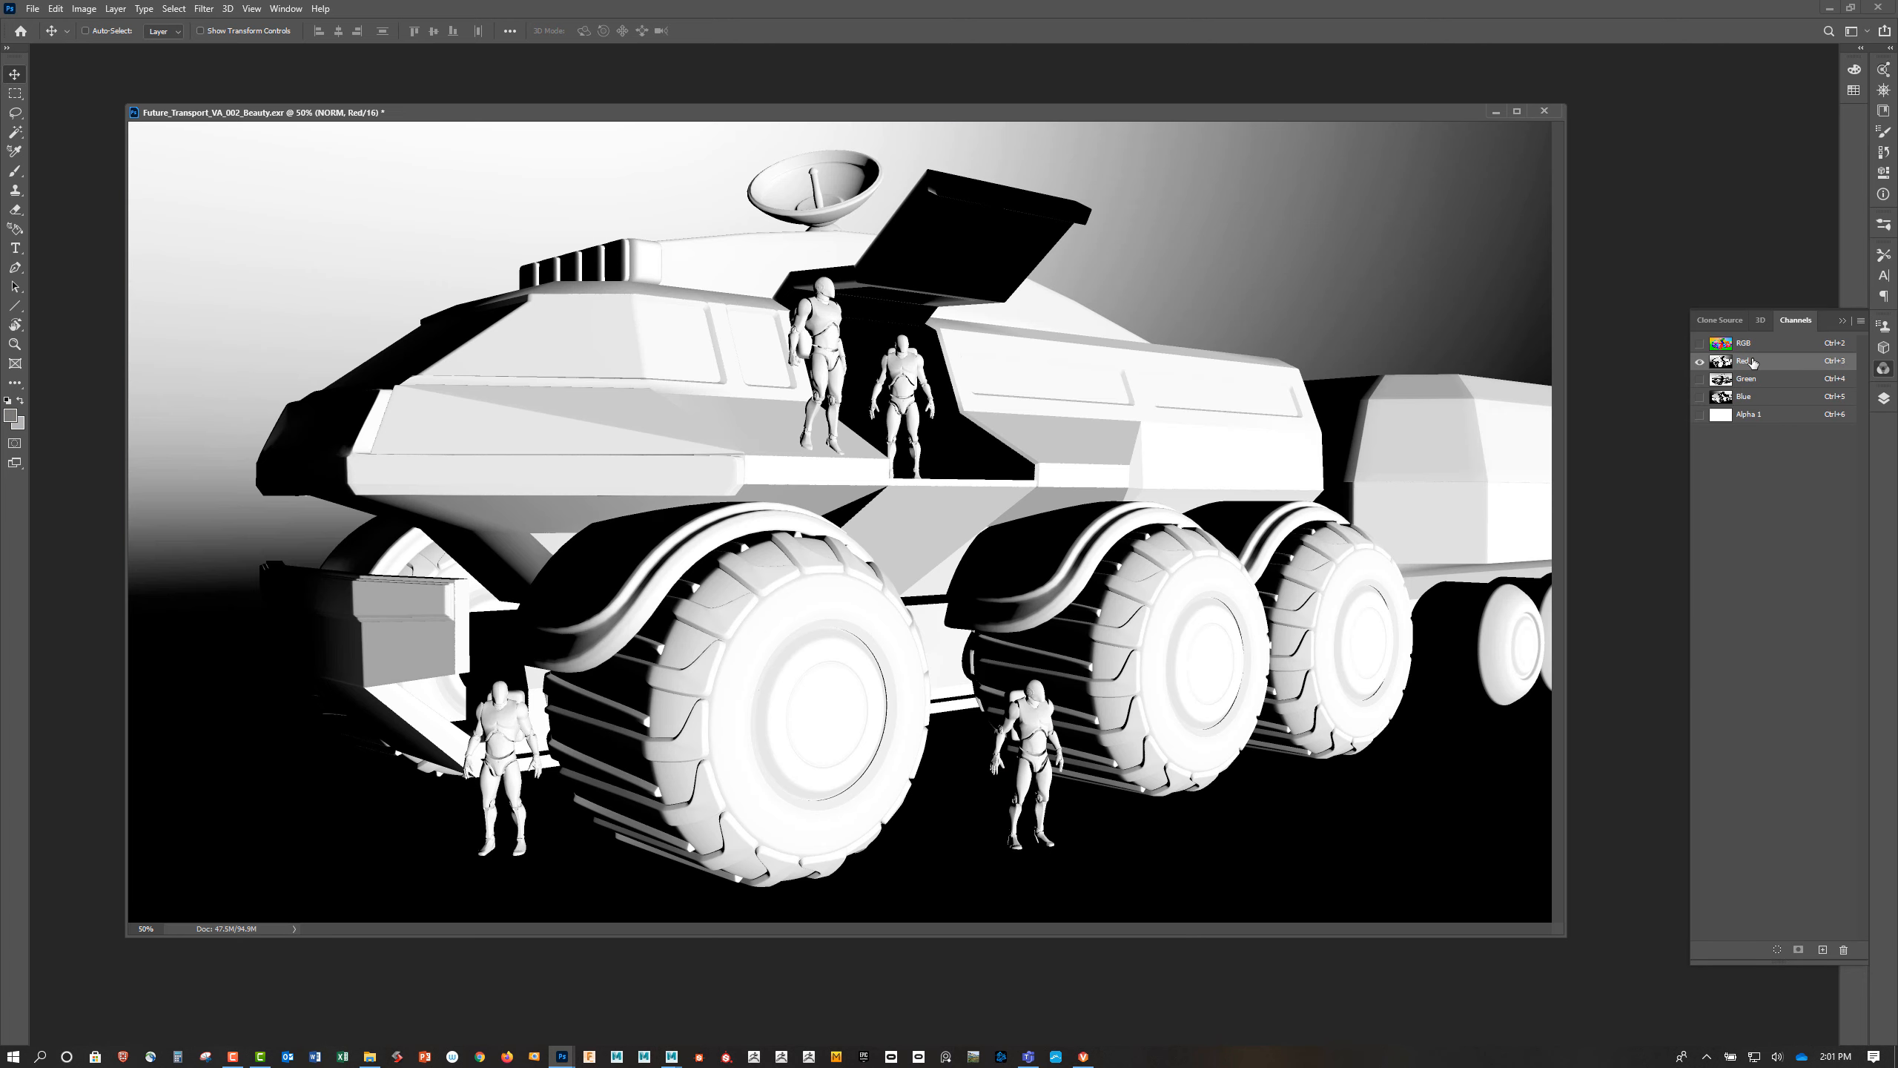
click(1761, 380)
click(1761, 398)
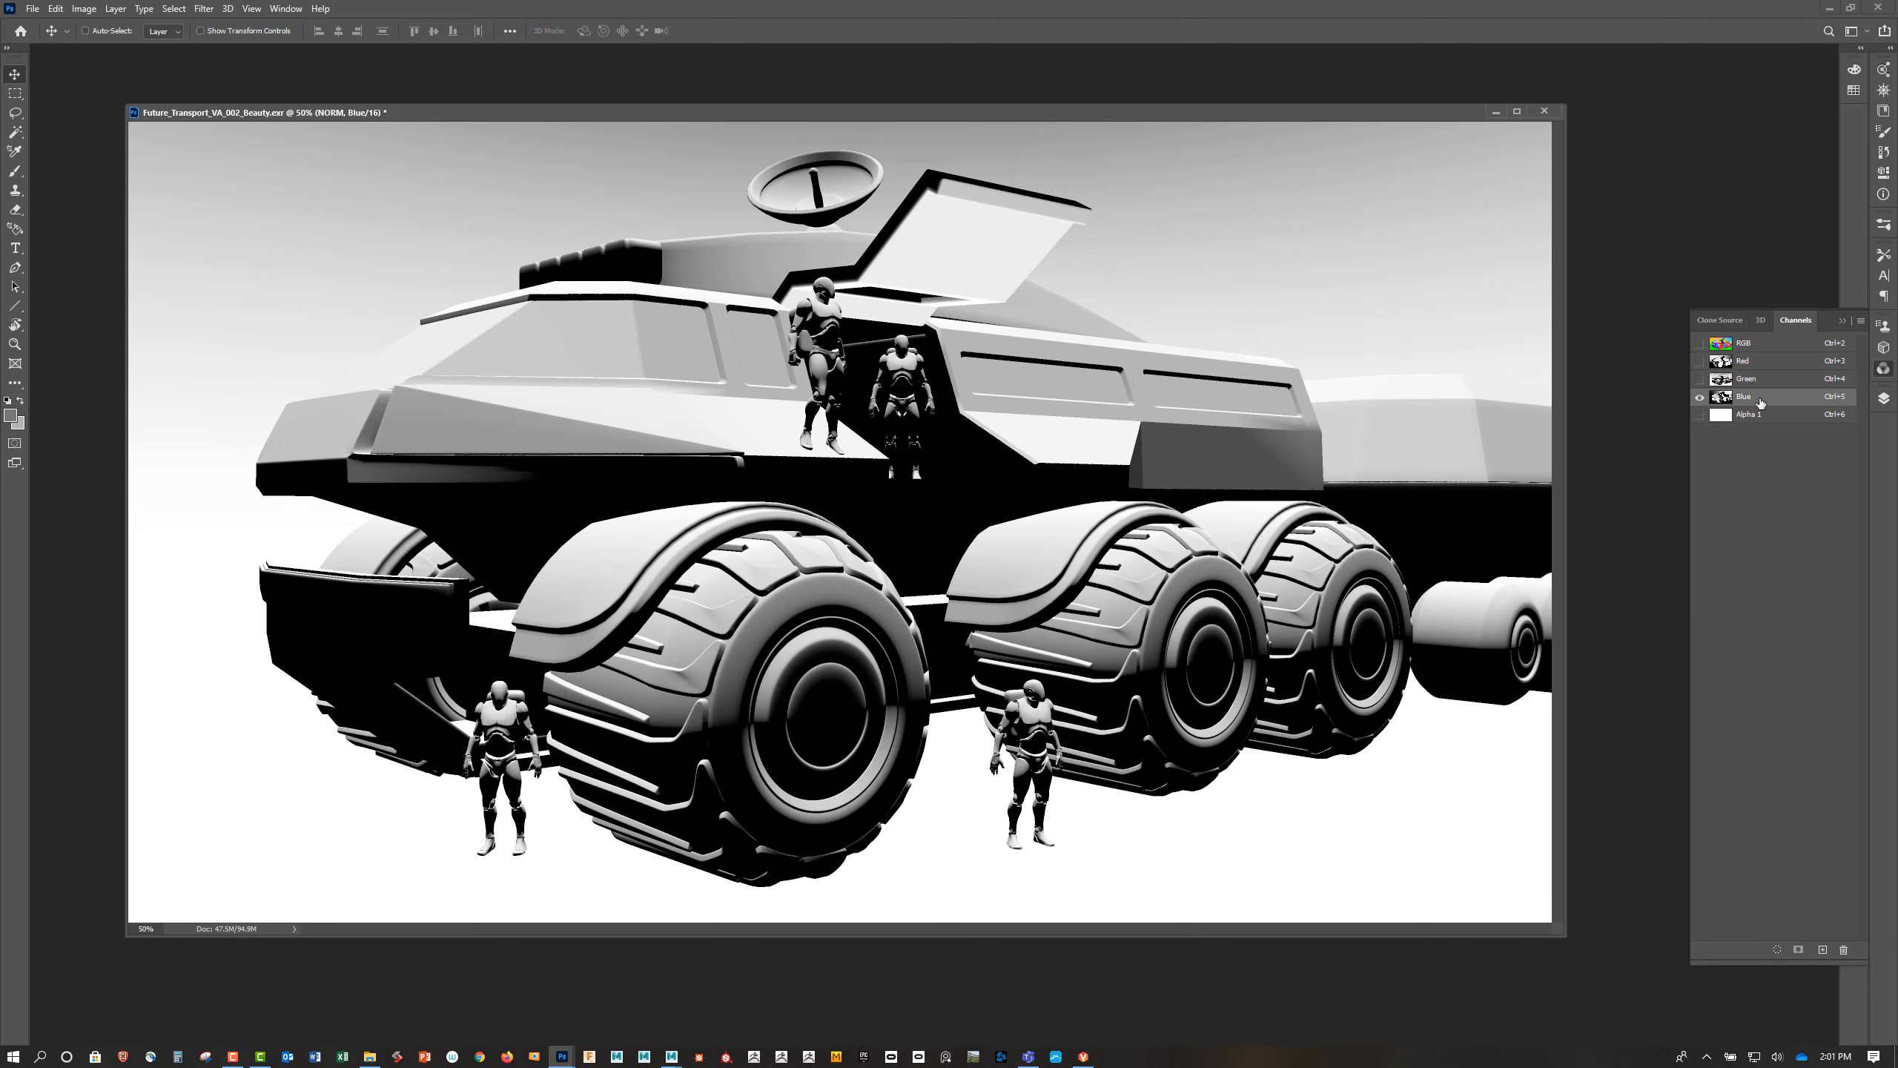
click(1752, 362)
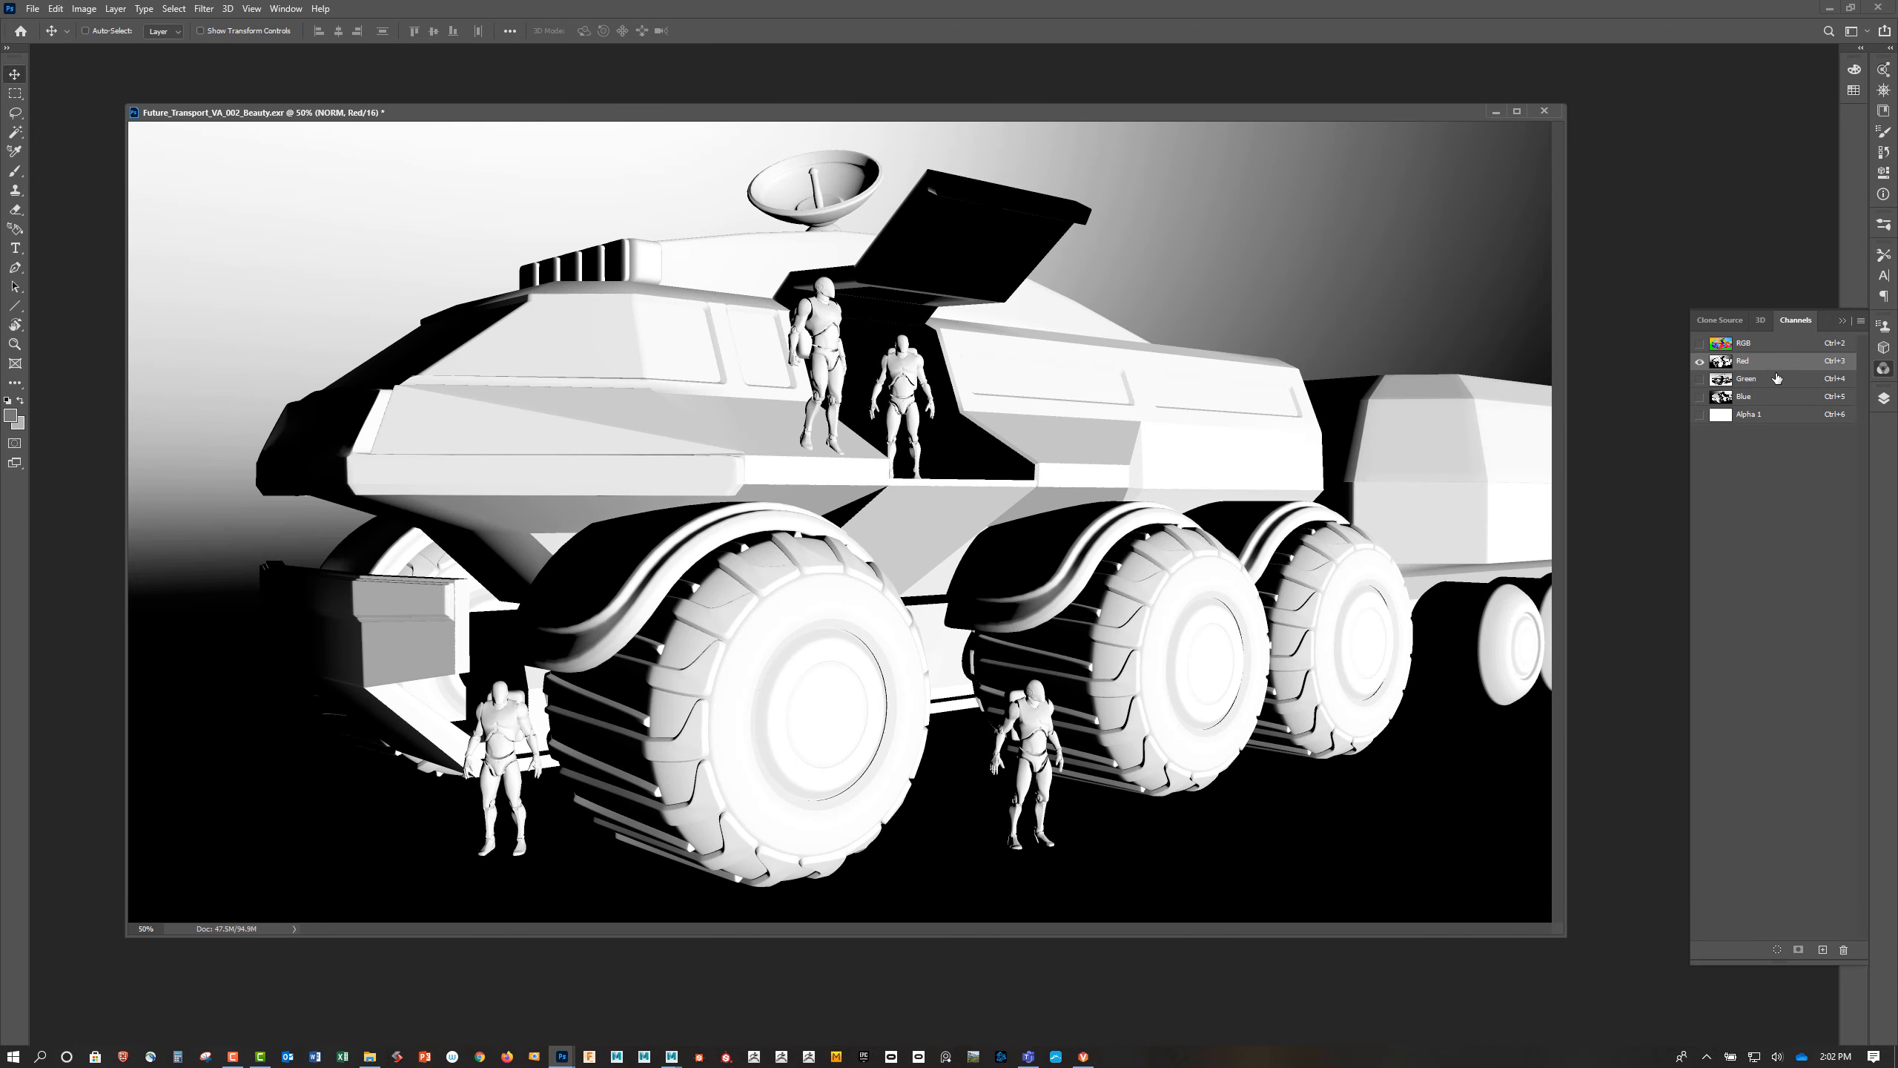
click(1754, 379)
click(1757, 399)
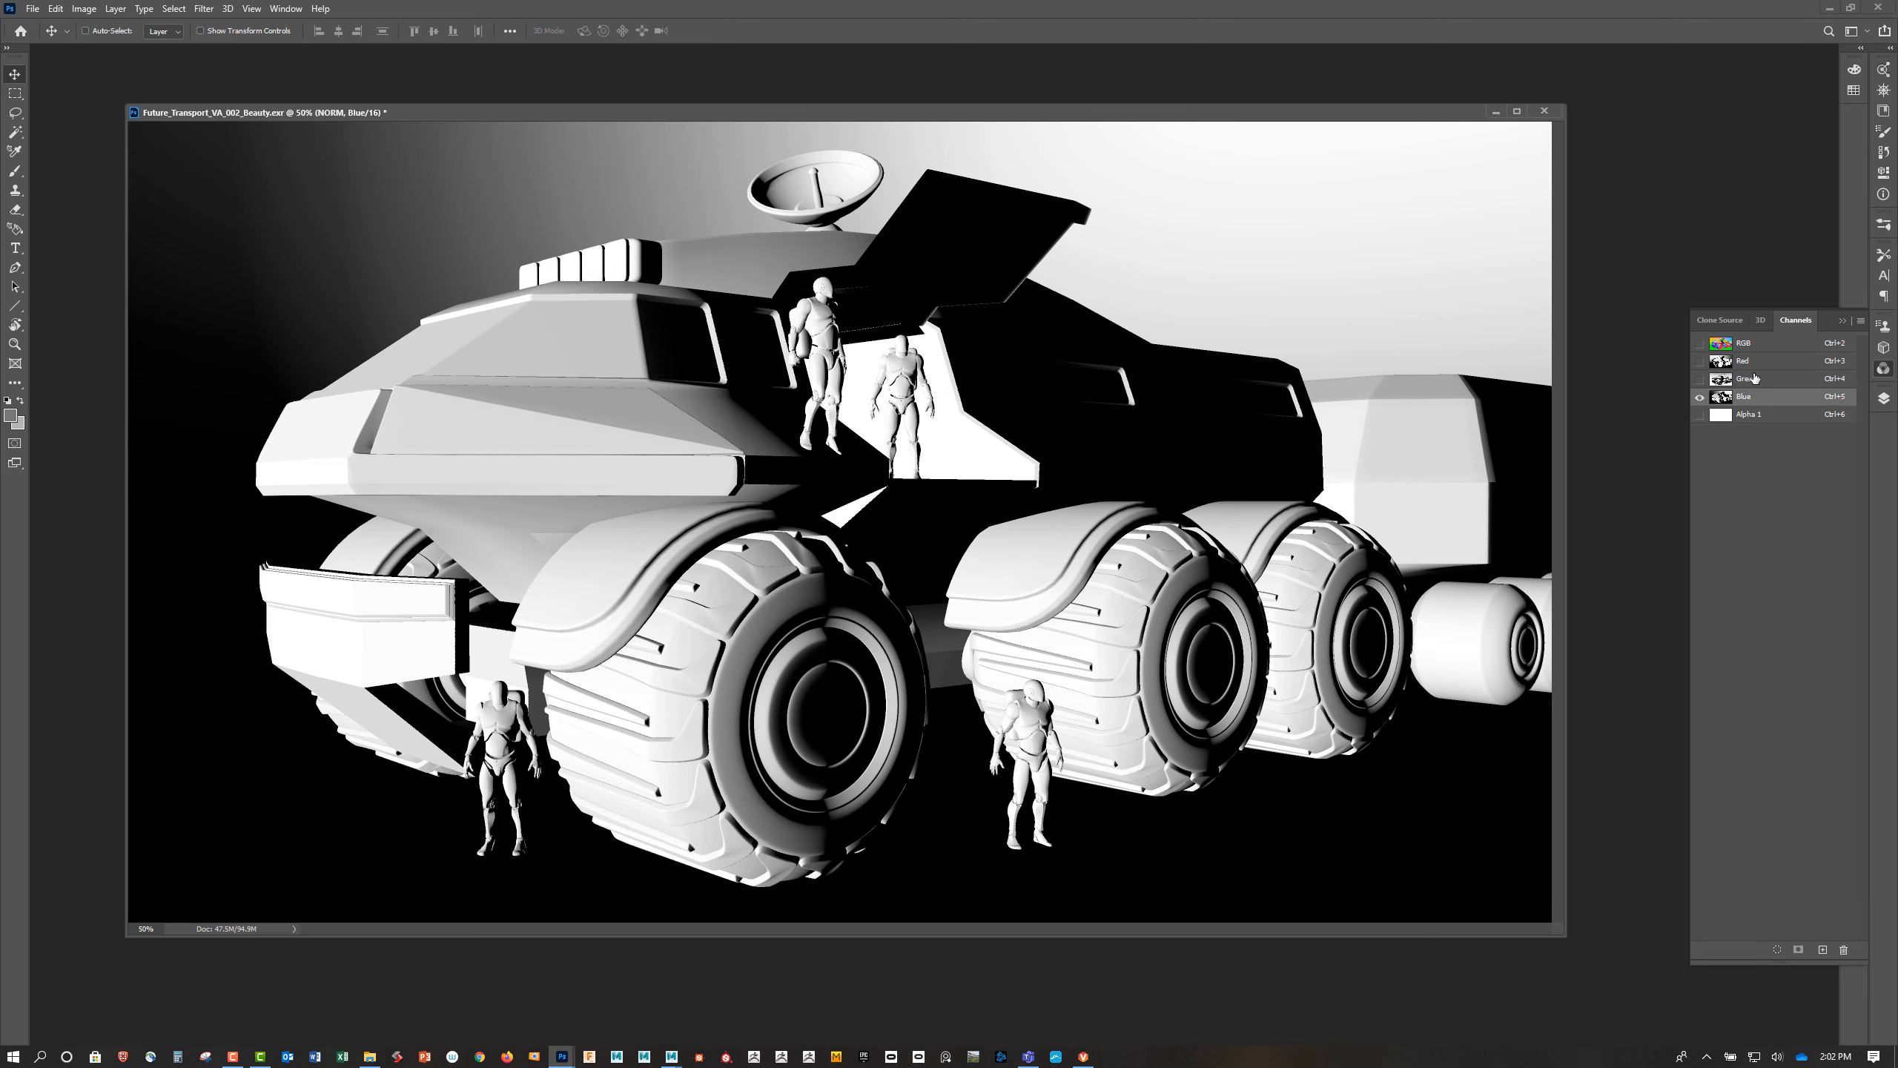
click(1764, 366)
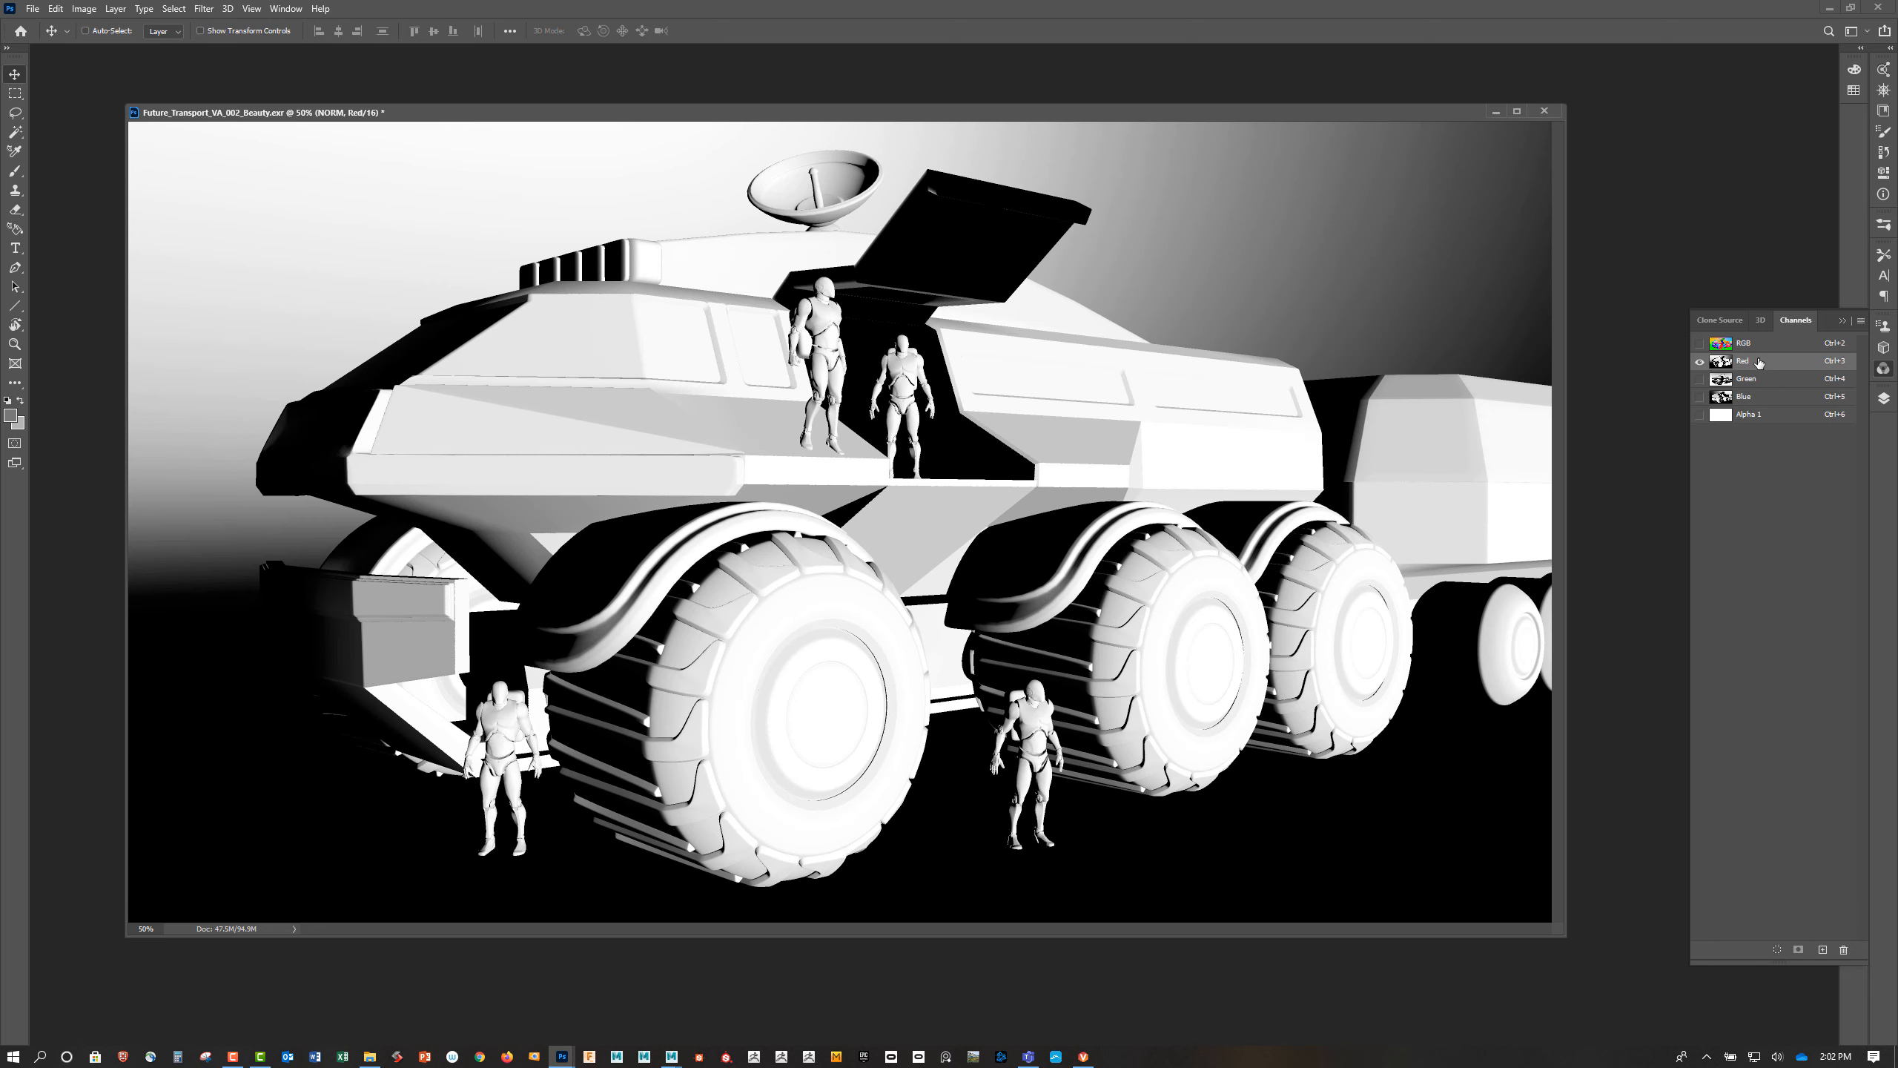
Duplicate the Red, Green and Blue channels of the NORM layer as extra channels and view each copy
drag(1759, 363, 1821, 948)
drag(1749, 381, 1819, 948)
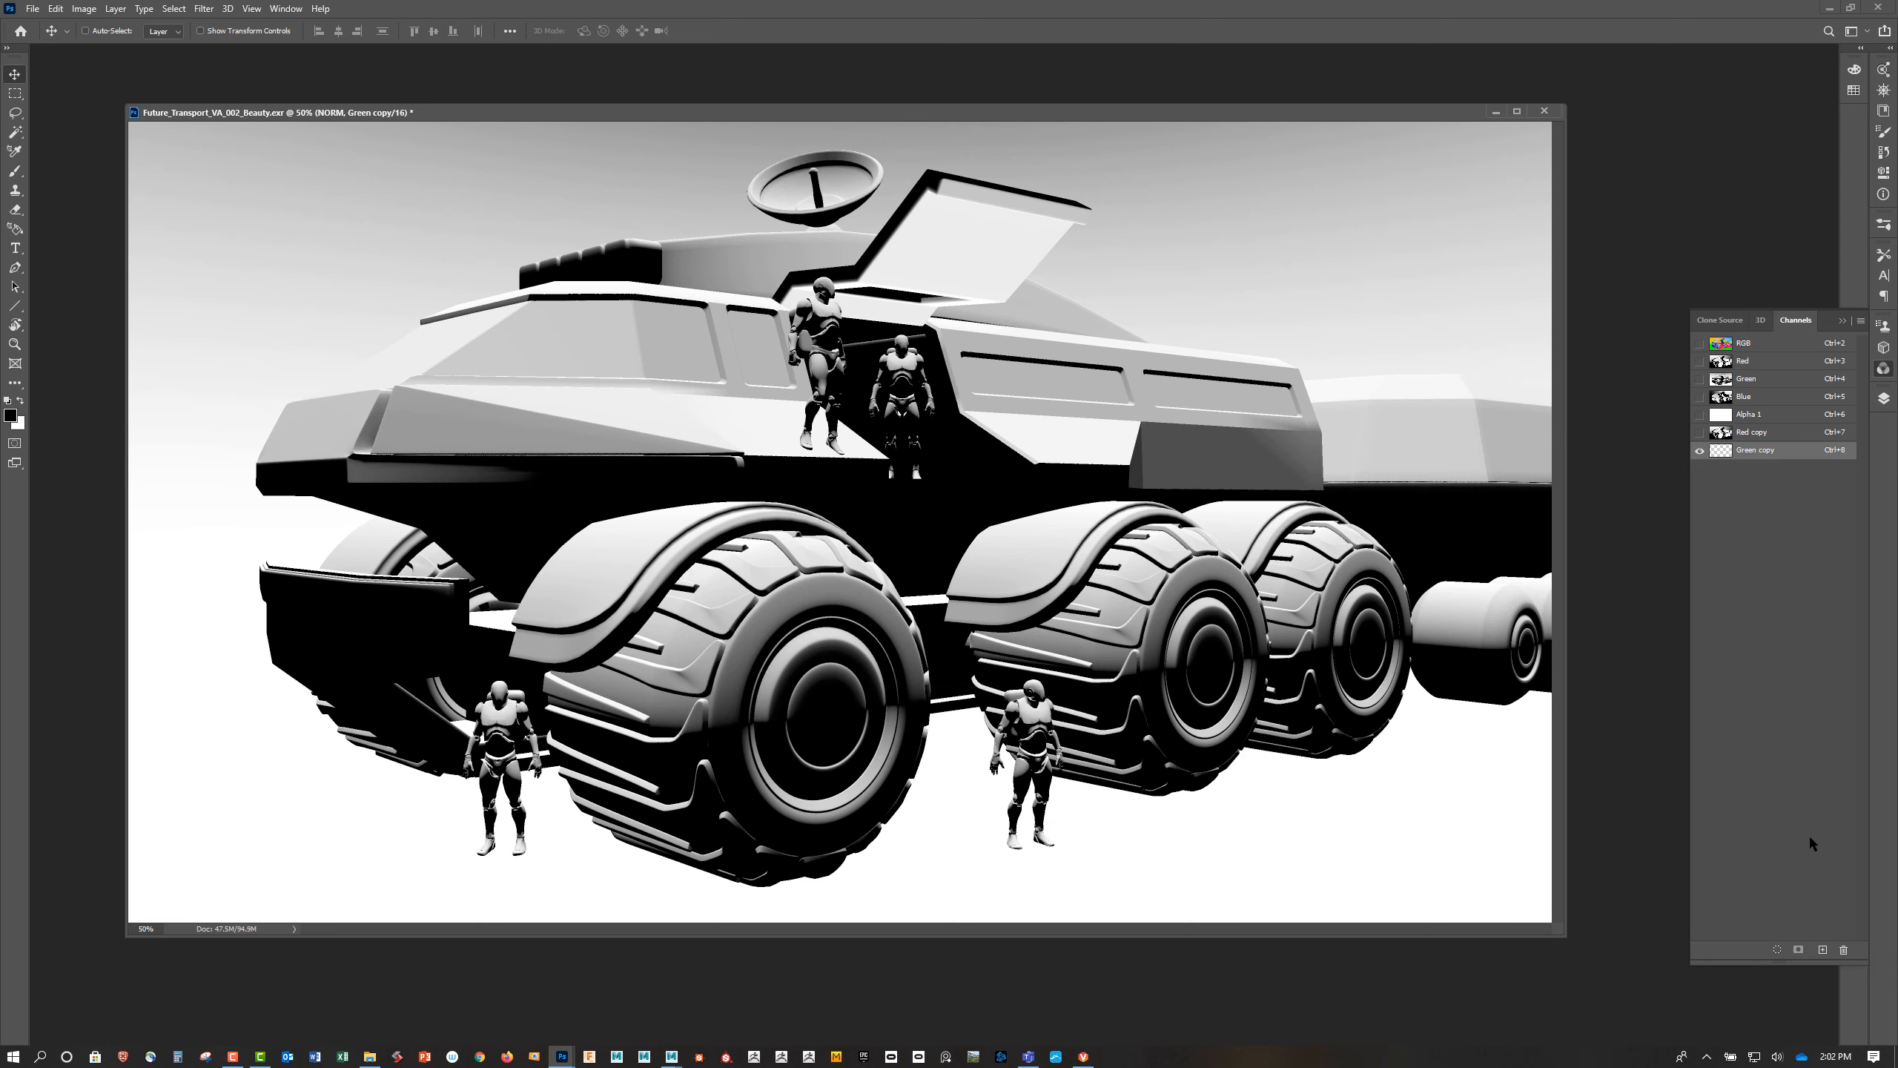
drag(1747, 397, 1818, 949)
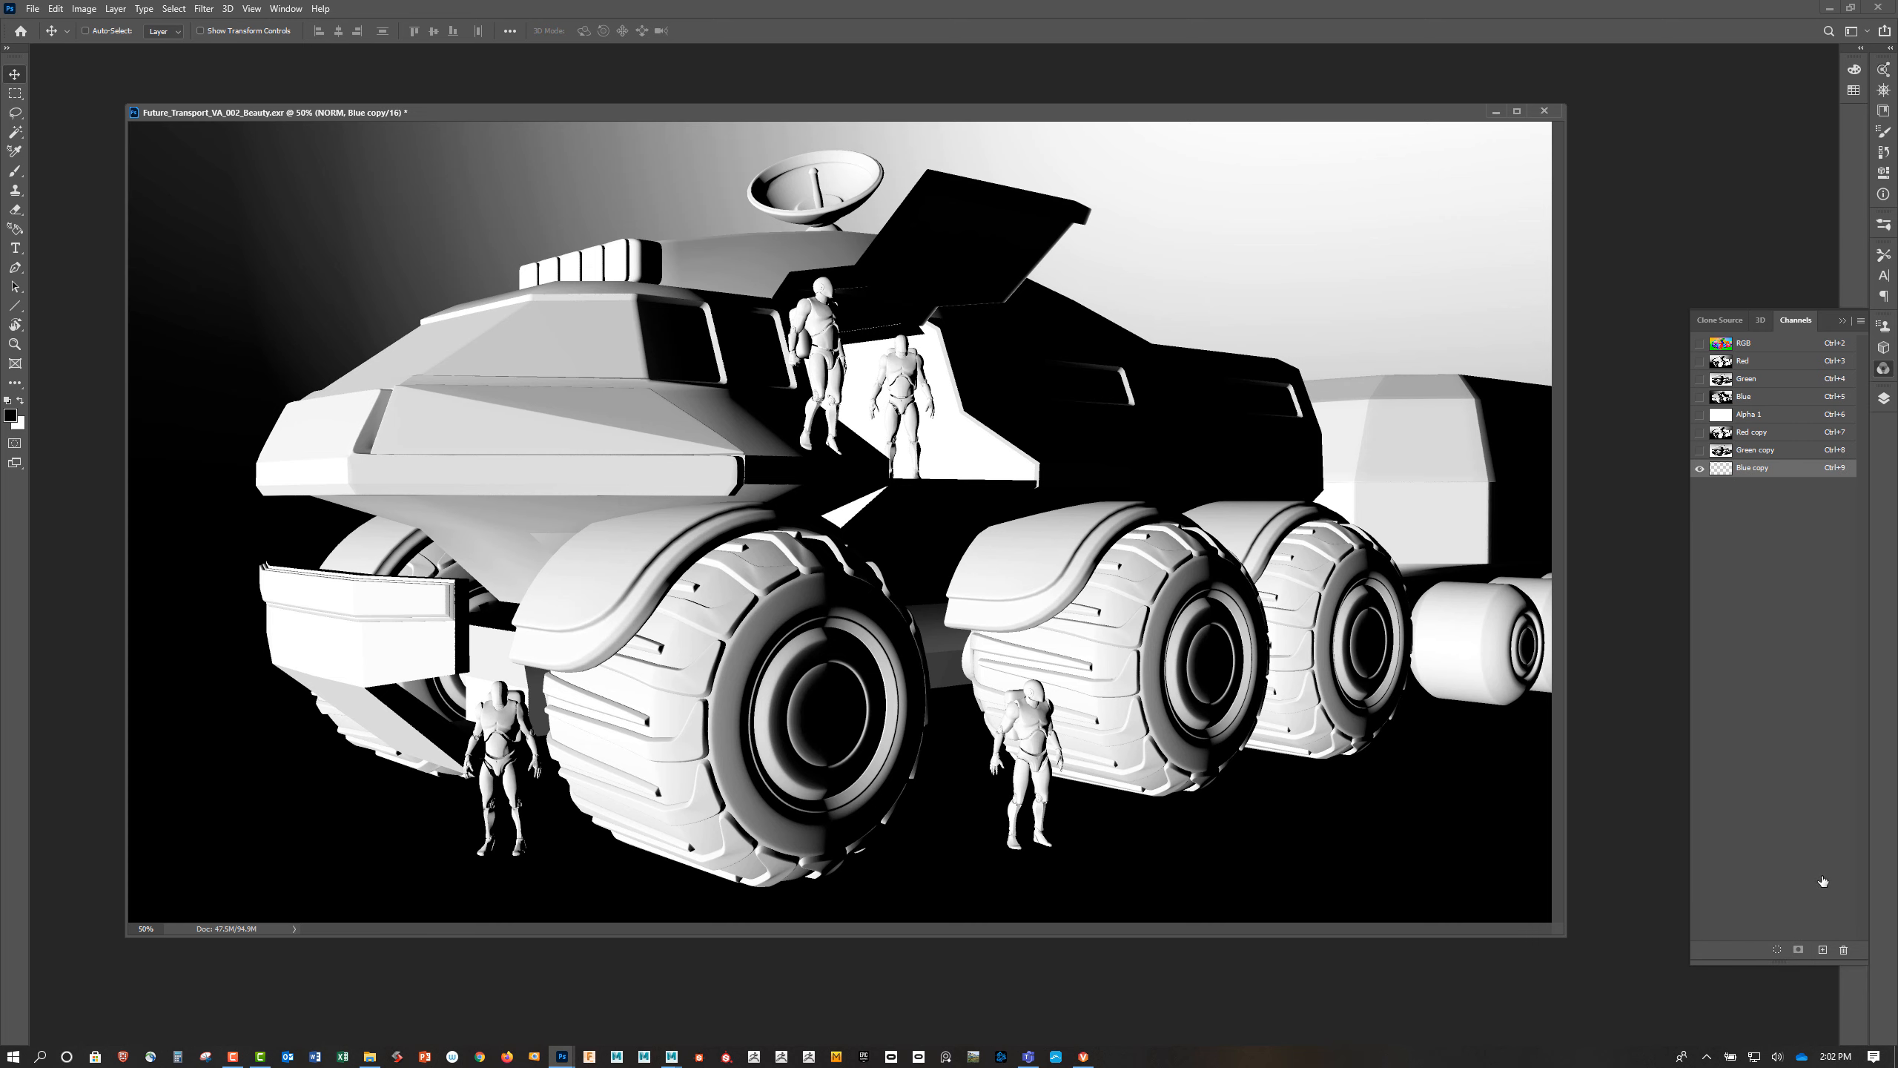
click(1722, 434)
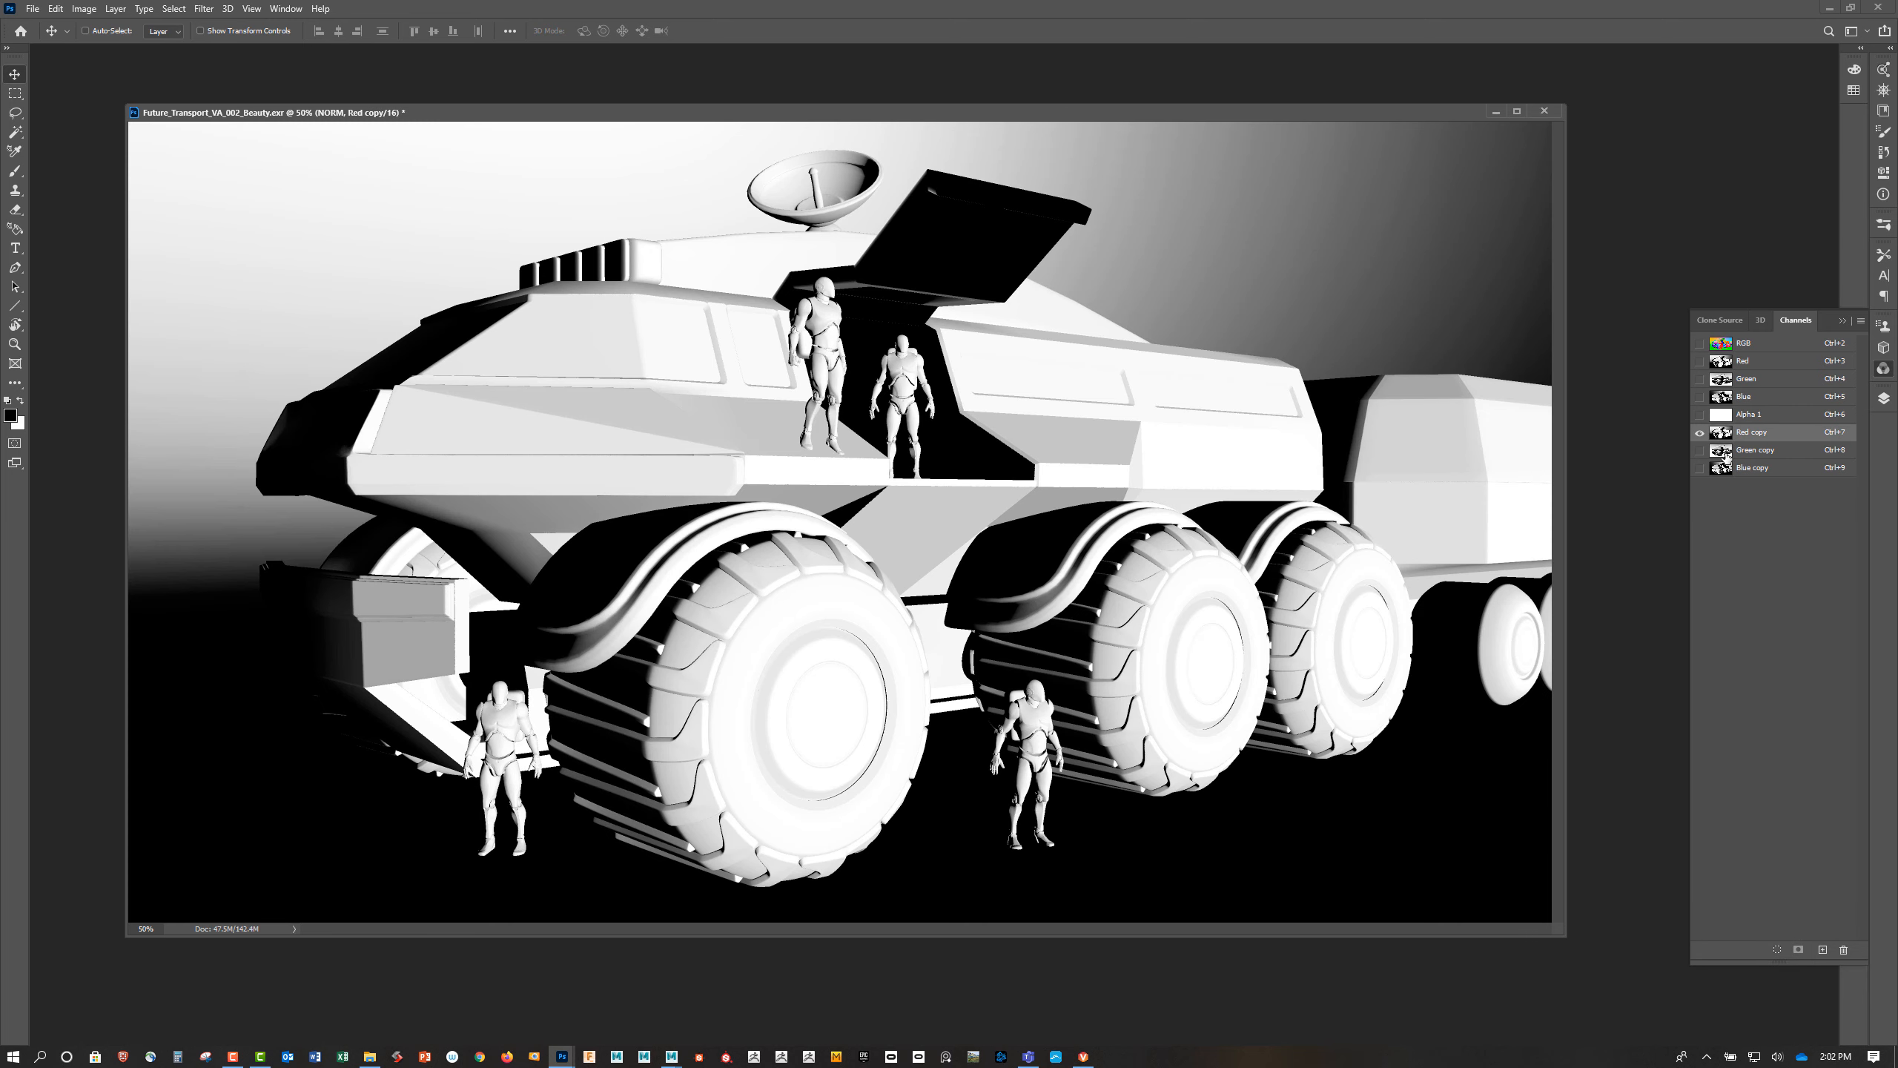
click(1731, 450)
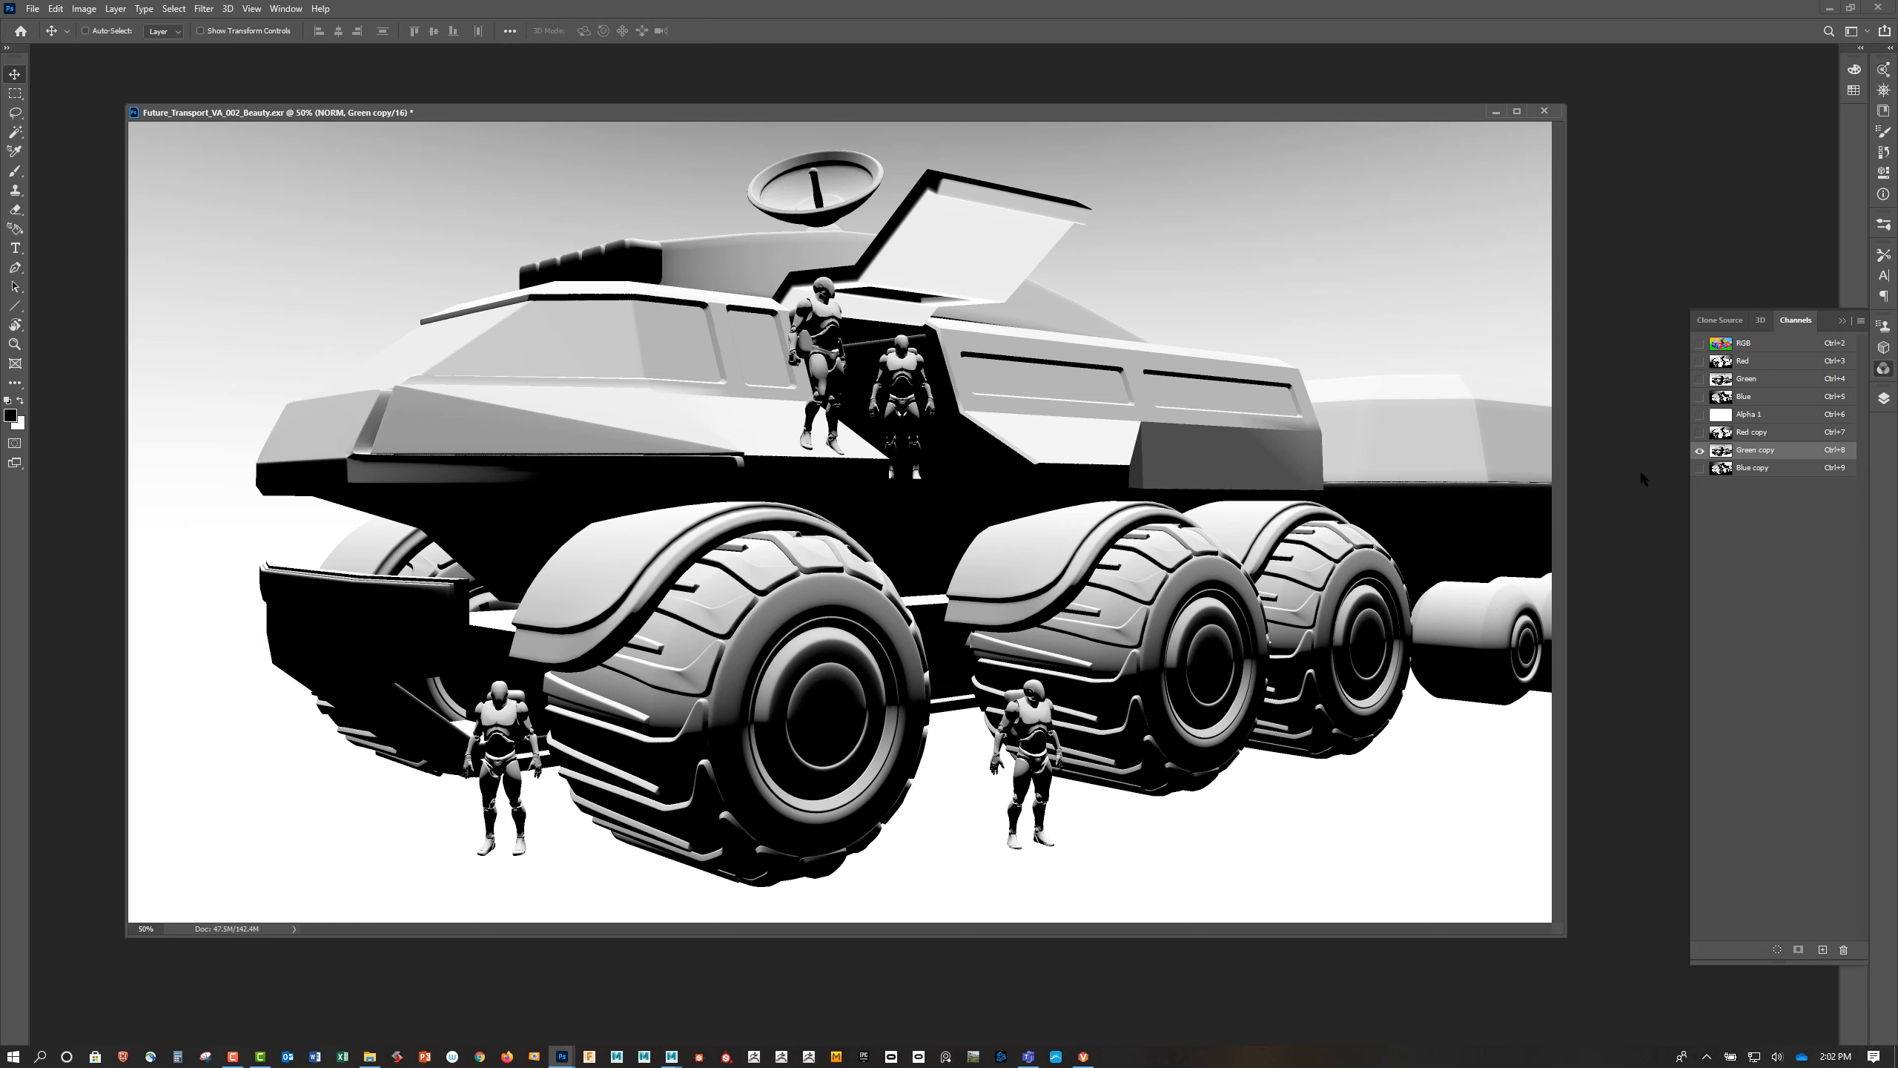
click(1730, 467)
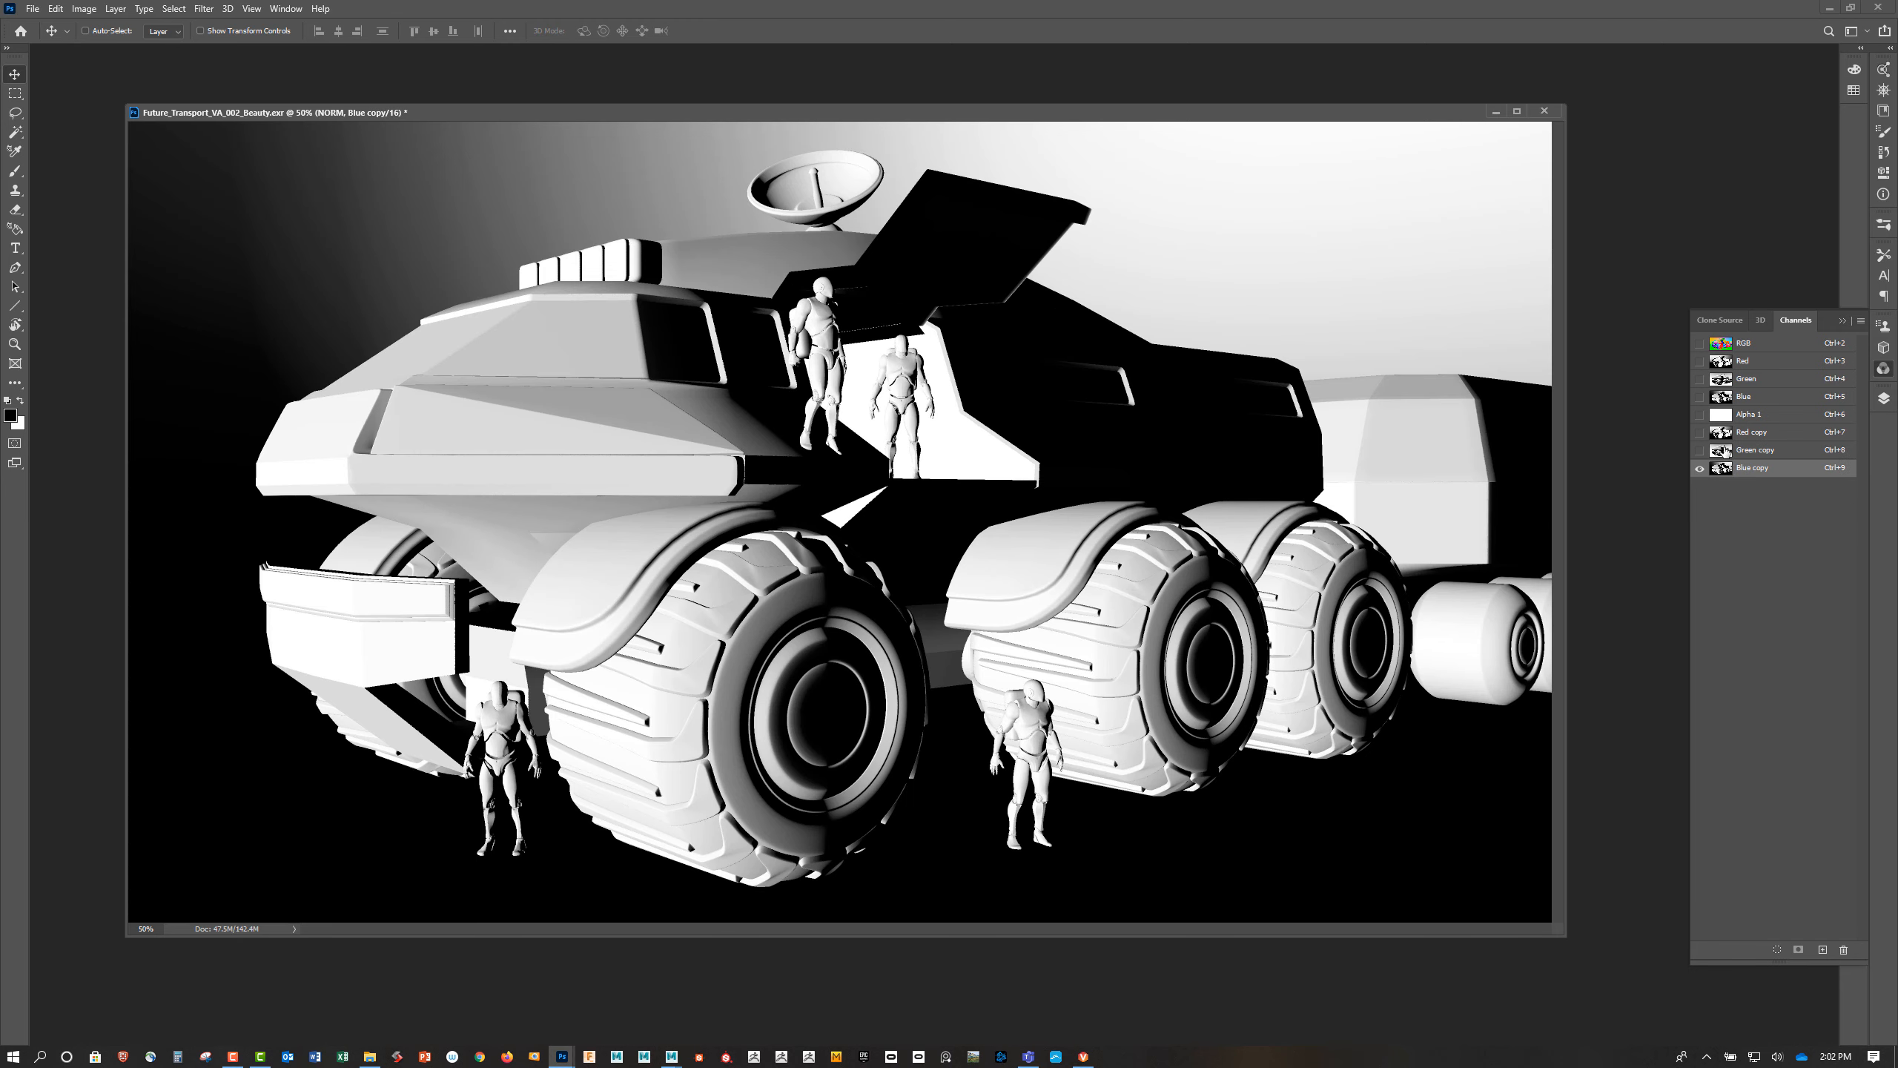
Load the Green copy channel as a selection, restore the RGB composite and hide the NORM layer
click(1724, 453)
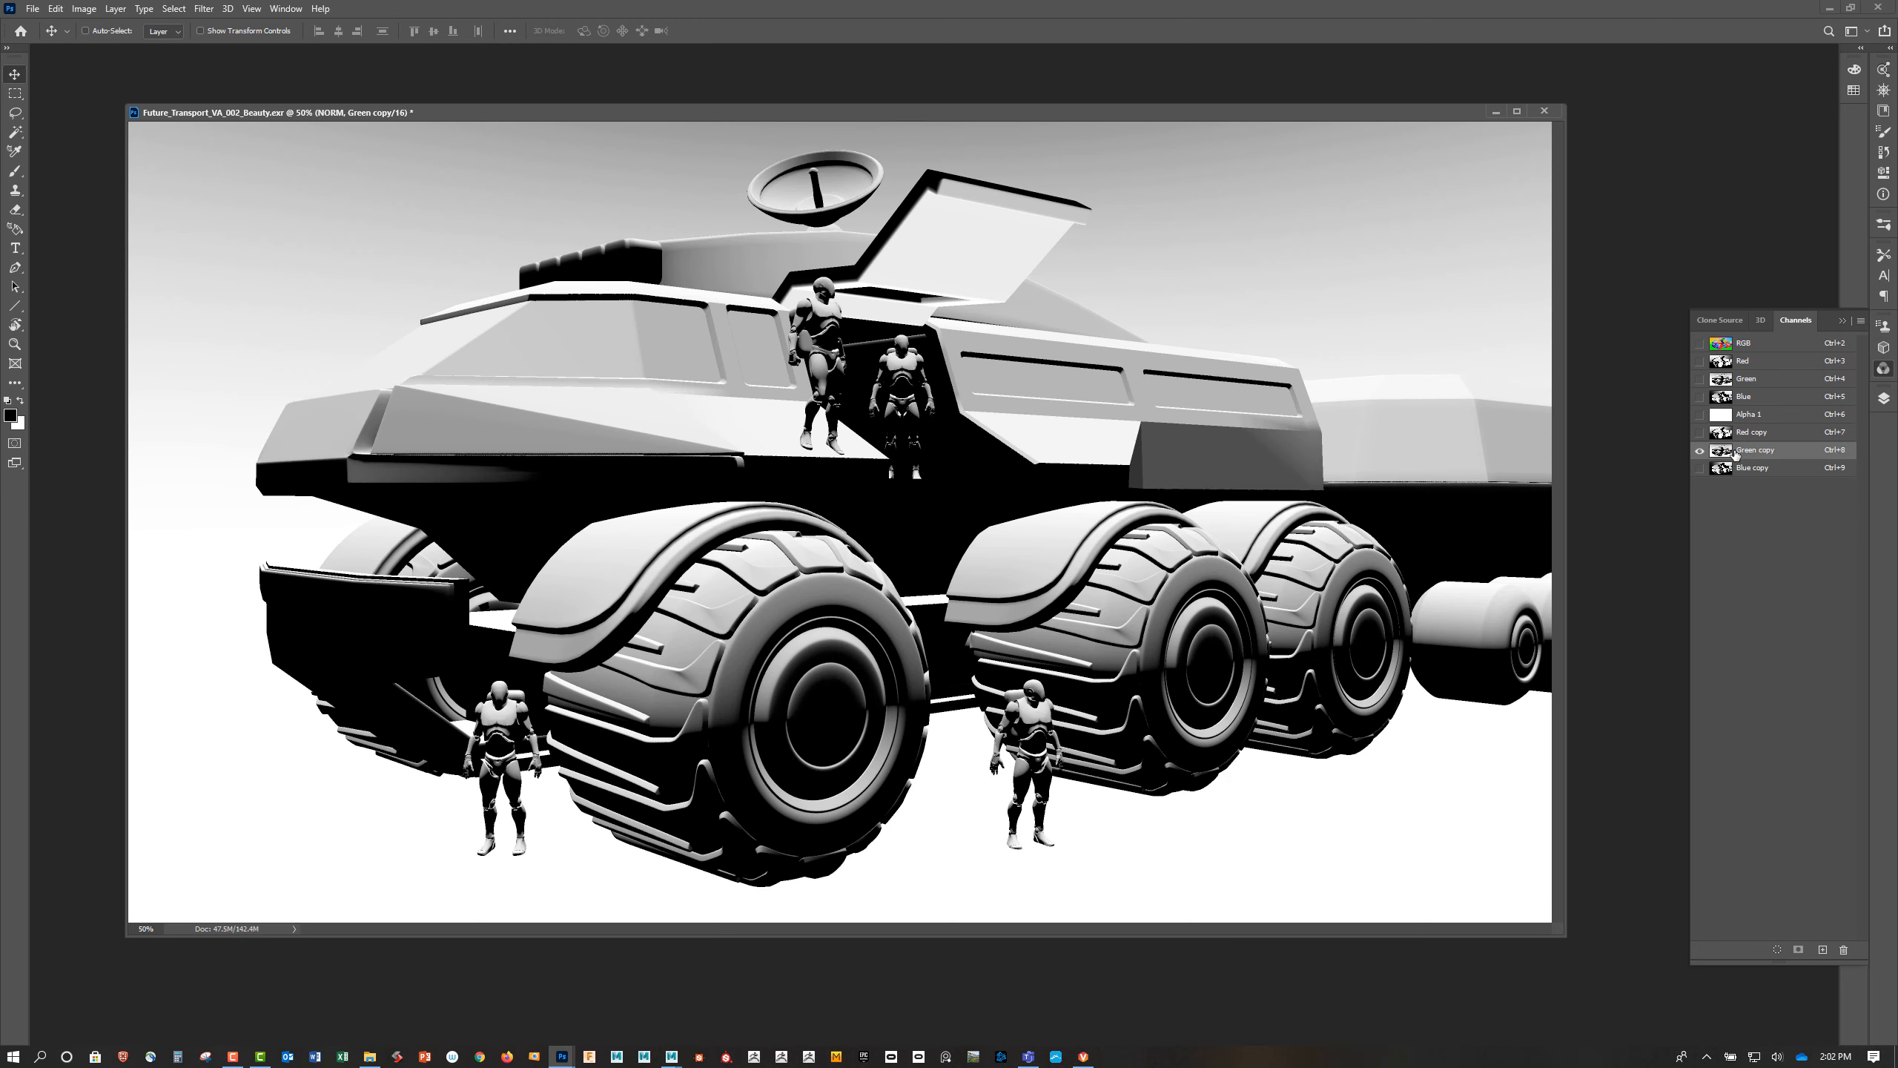
ctrl+click(1721, 453)
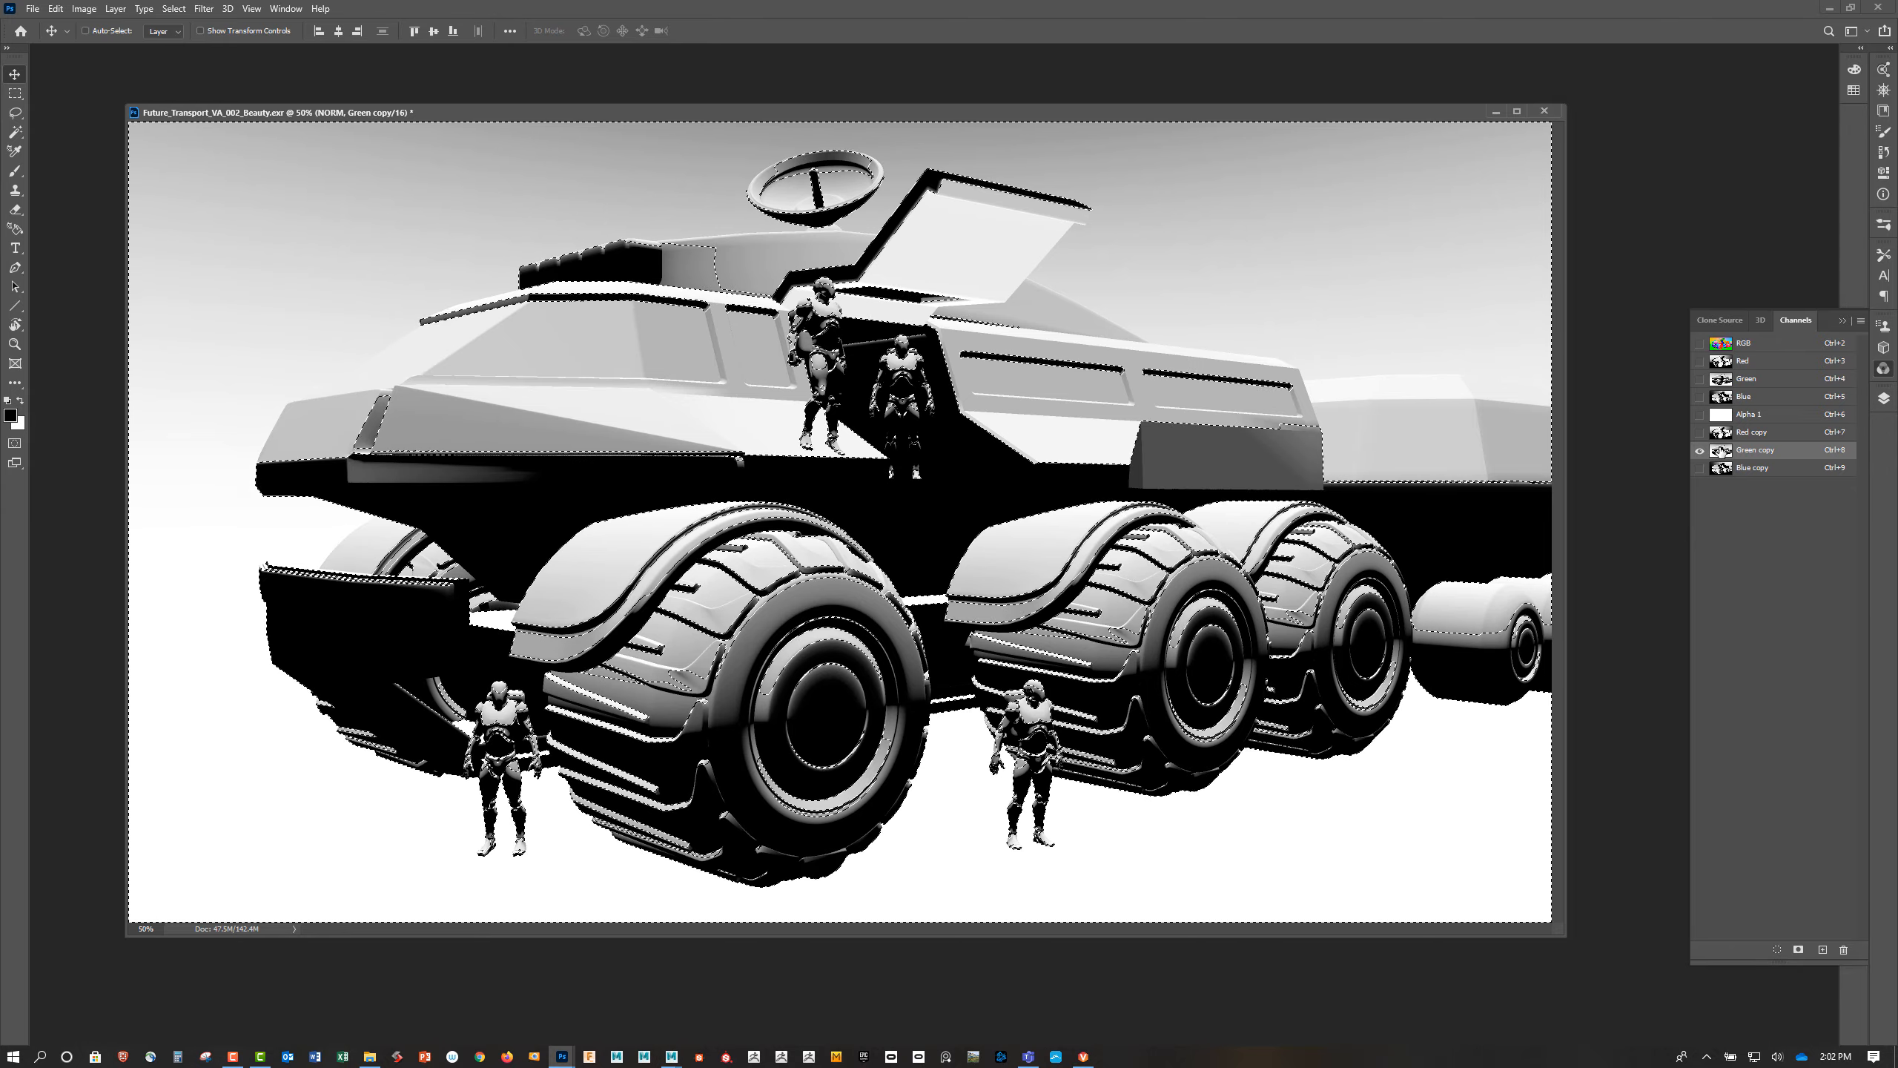
click(1734, 346)
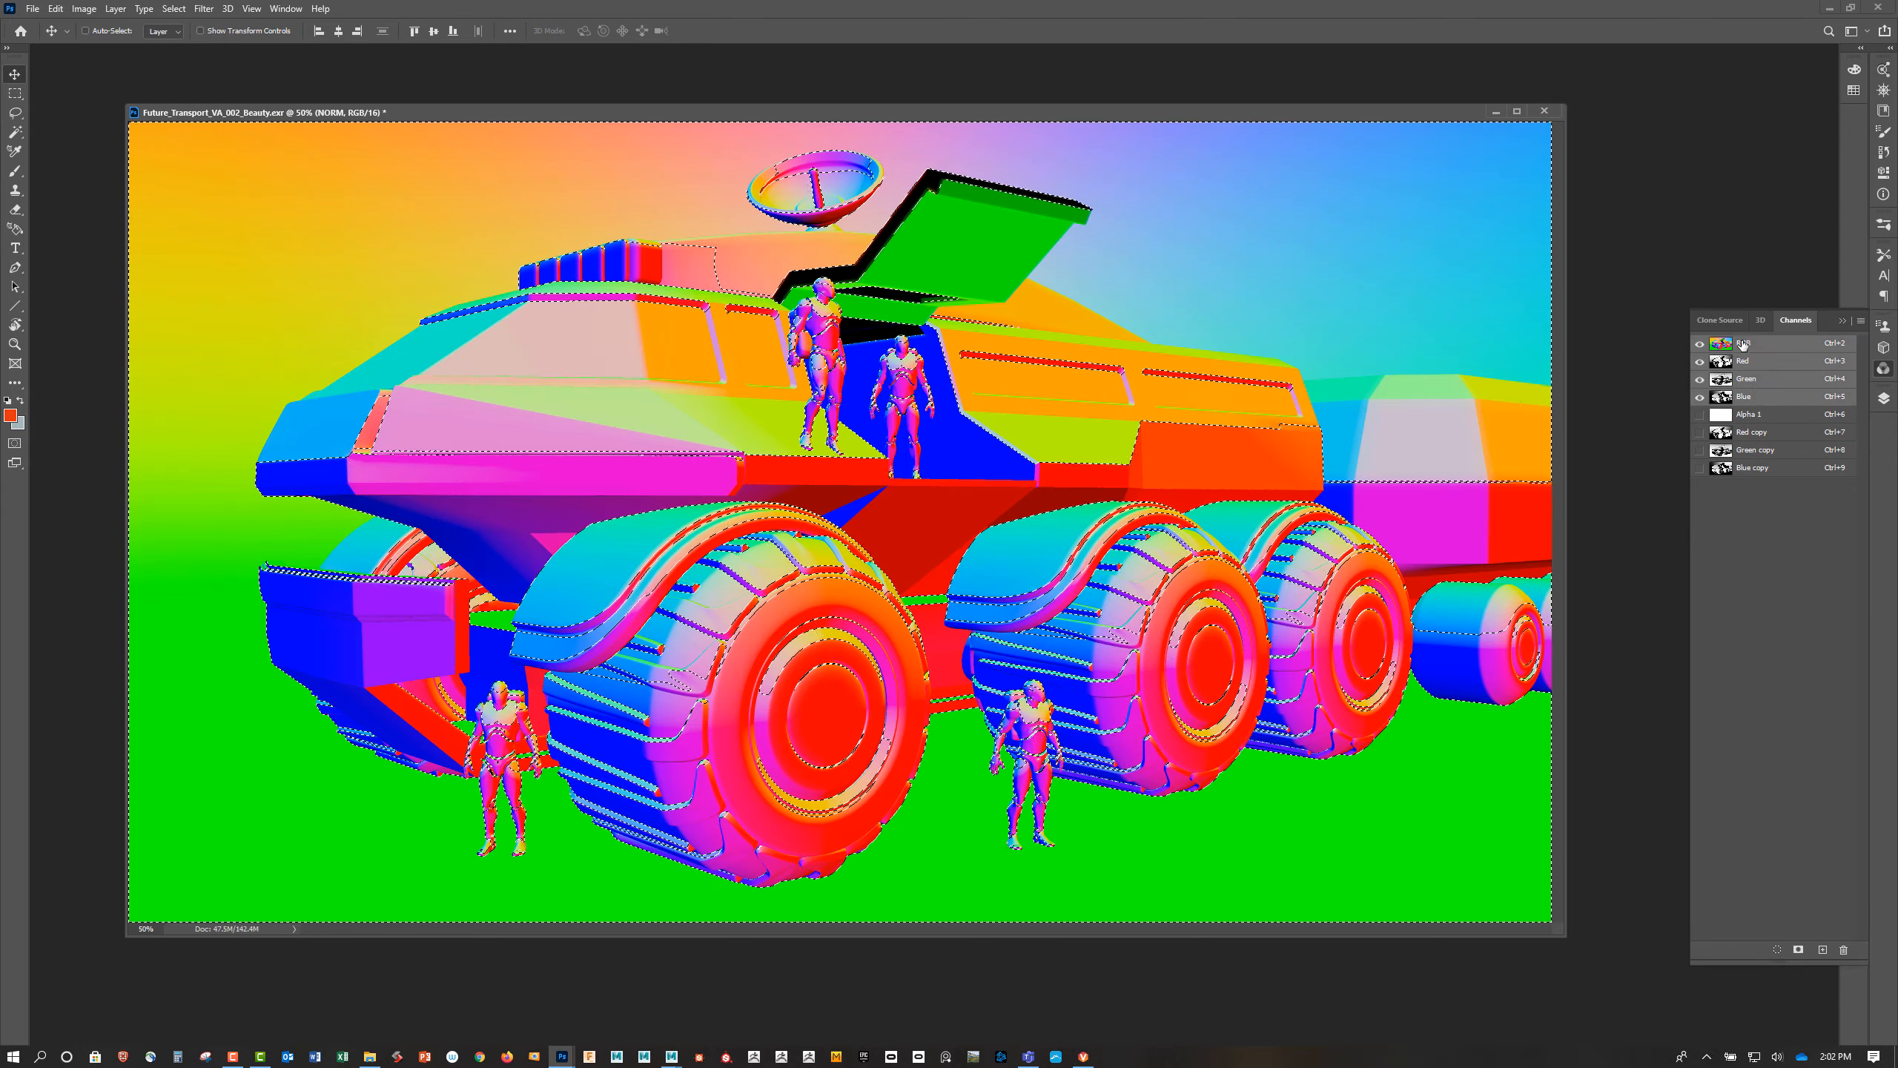
click(1884, 399)
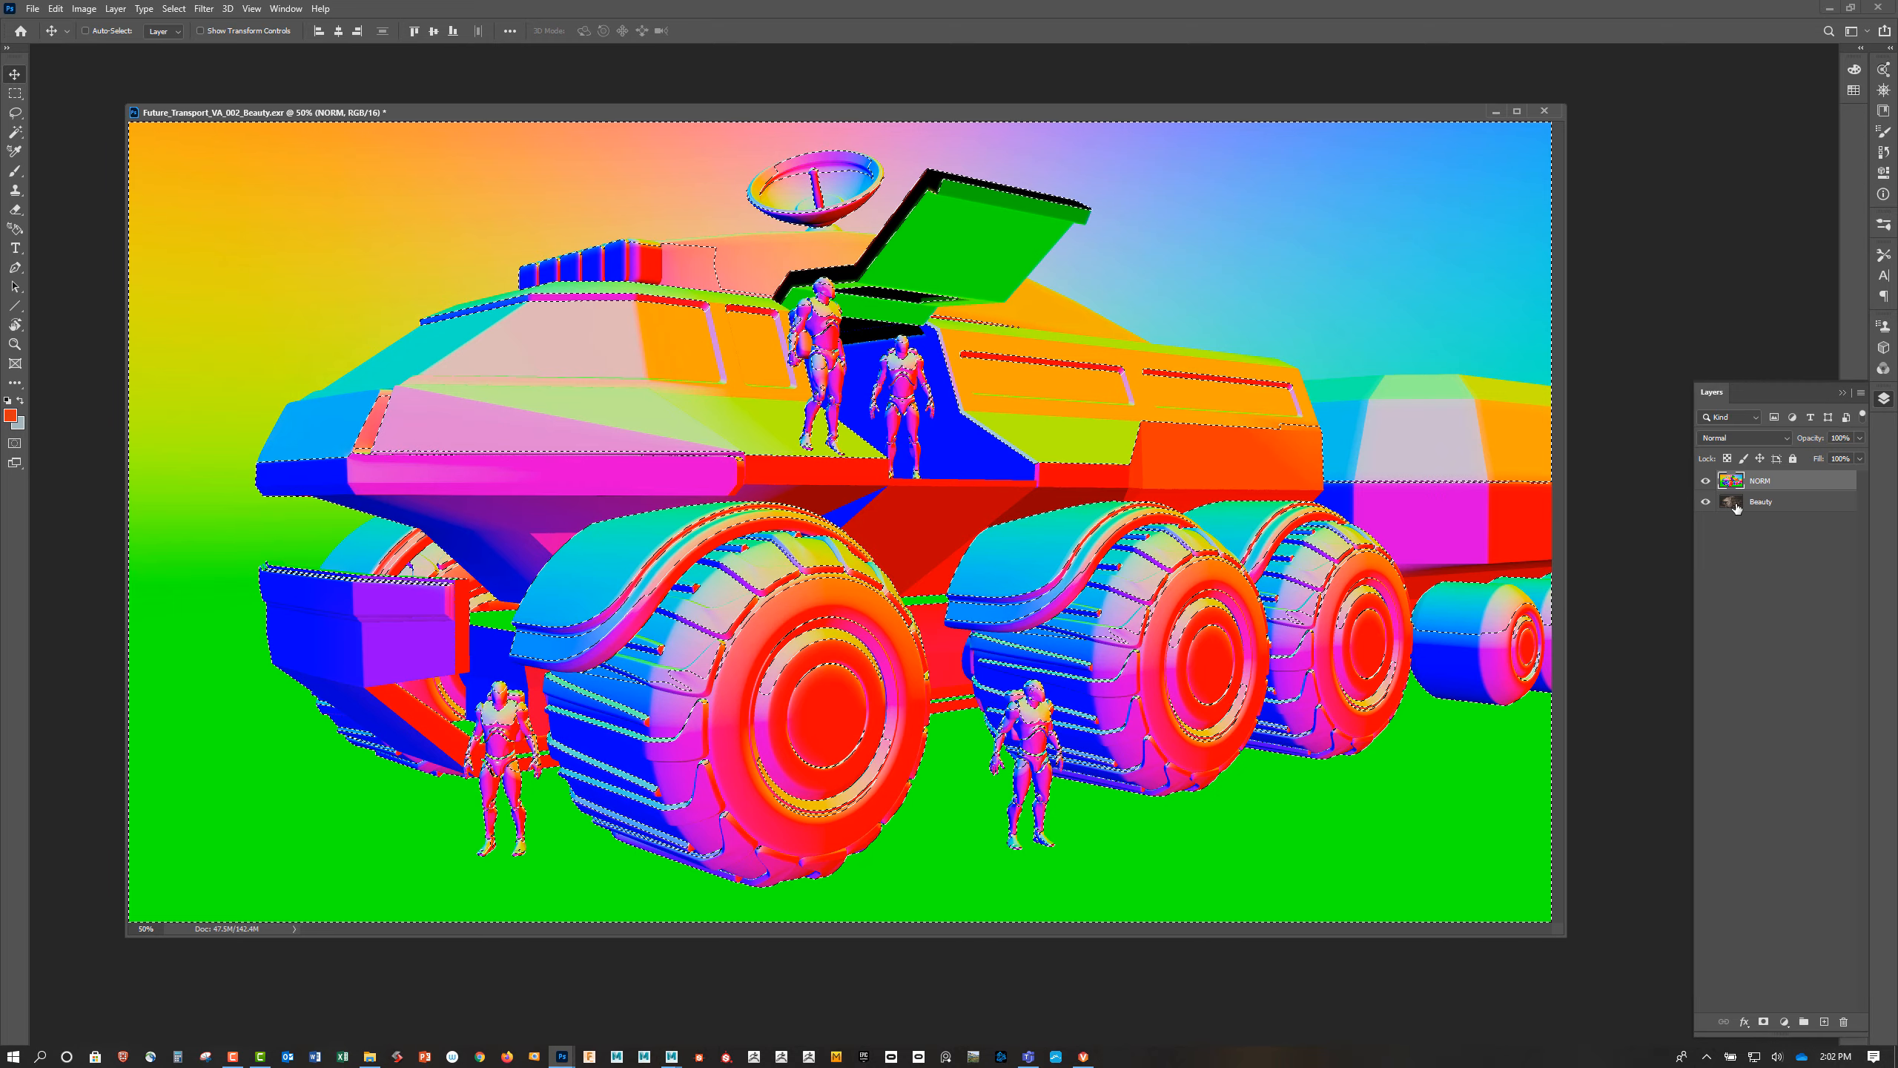
click(1705, 482)
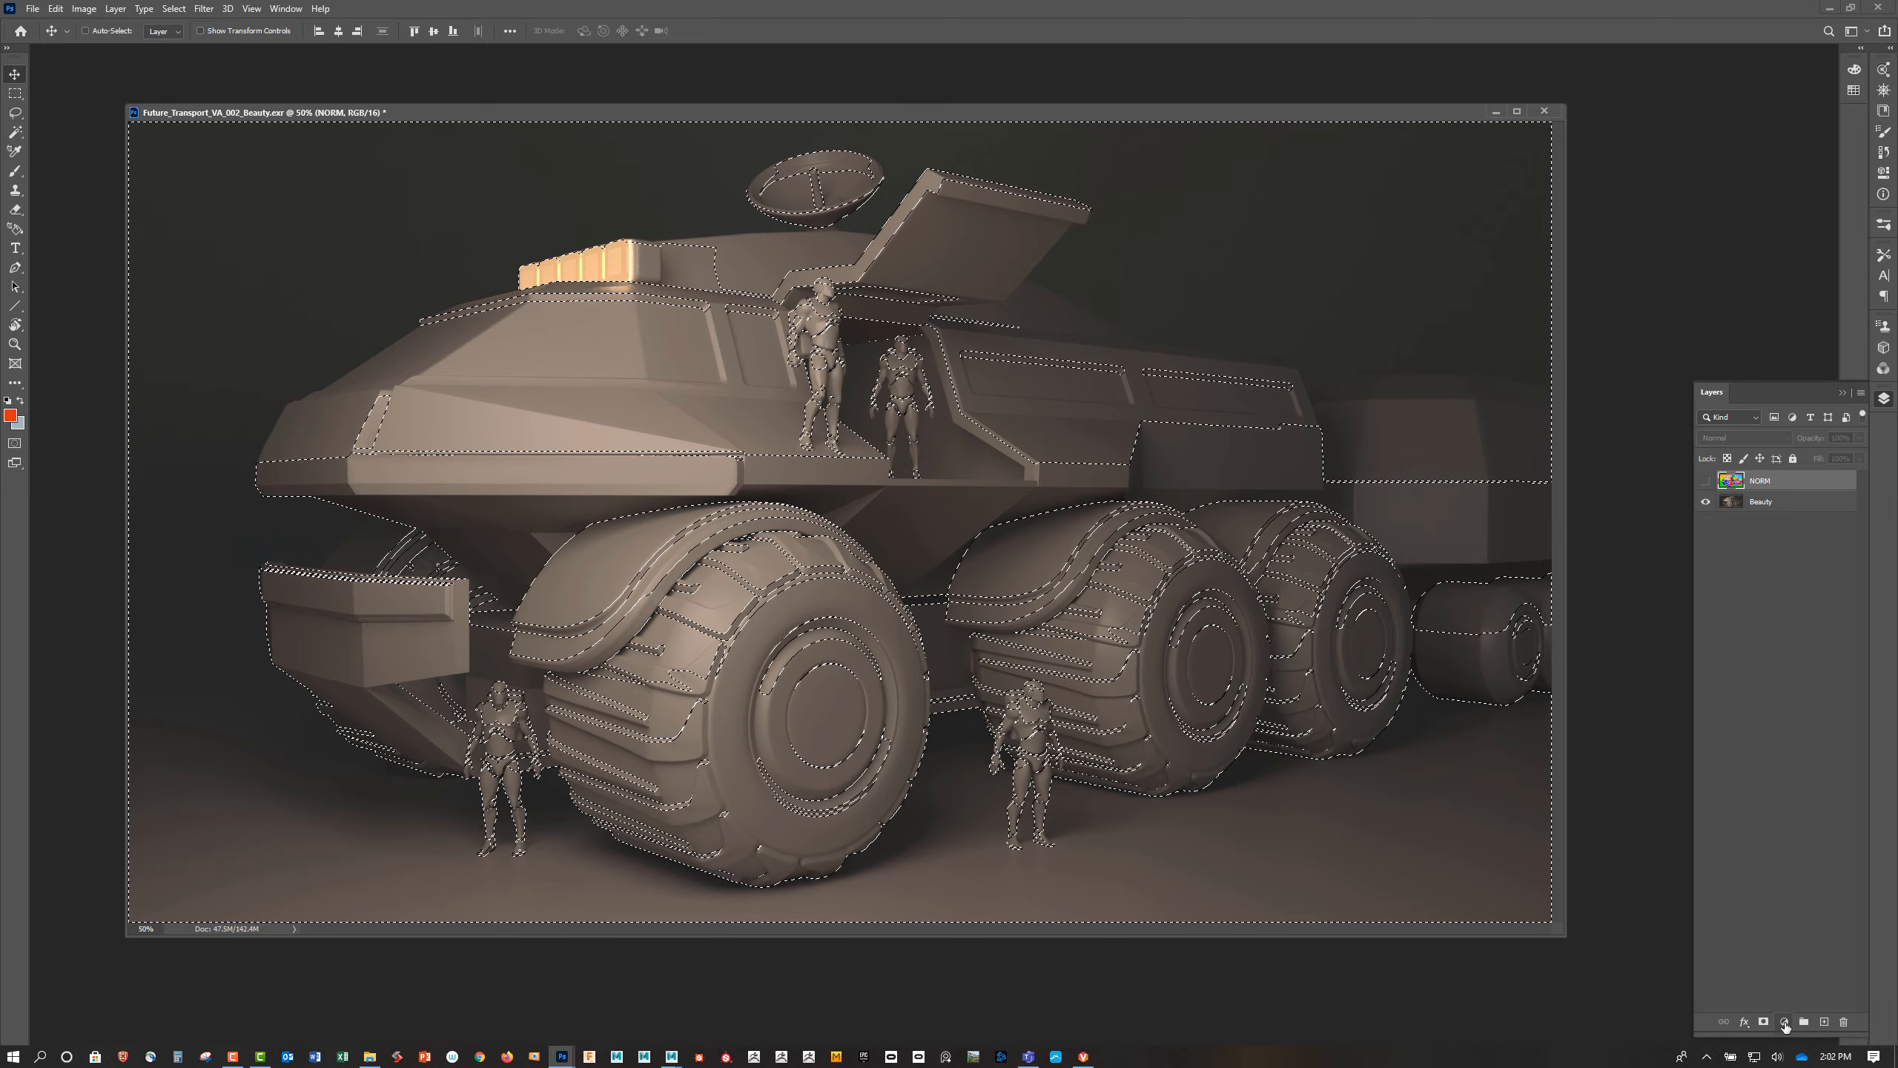
Add a Solid Color fill layer masked by the green-channel selection, using the blue 1a72c4
click(1785, 1023)
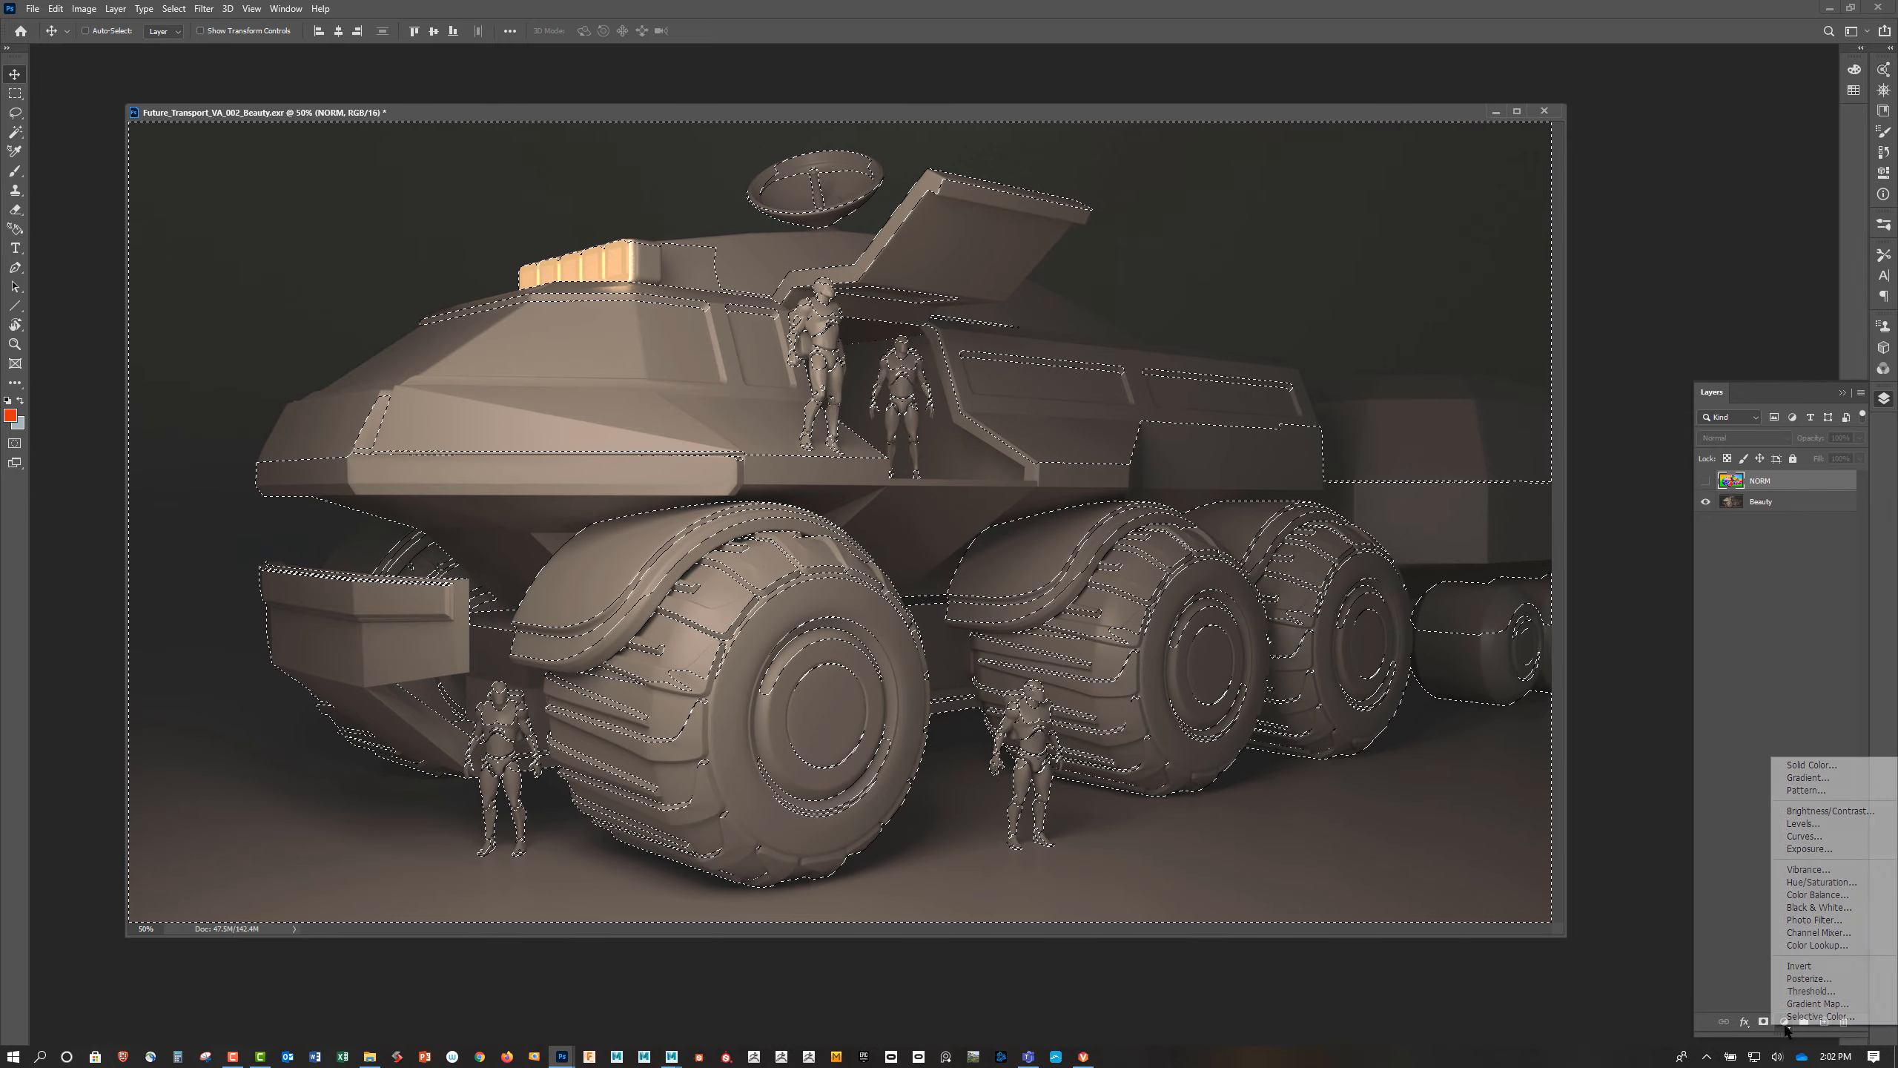
click(1818, 764)
drag(948, 703, 991, 748)
click(951, 699)
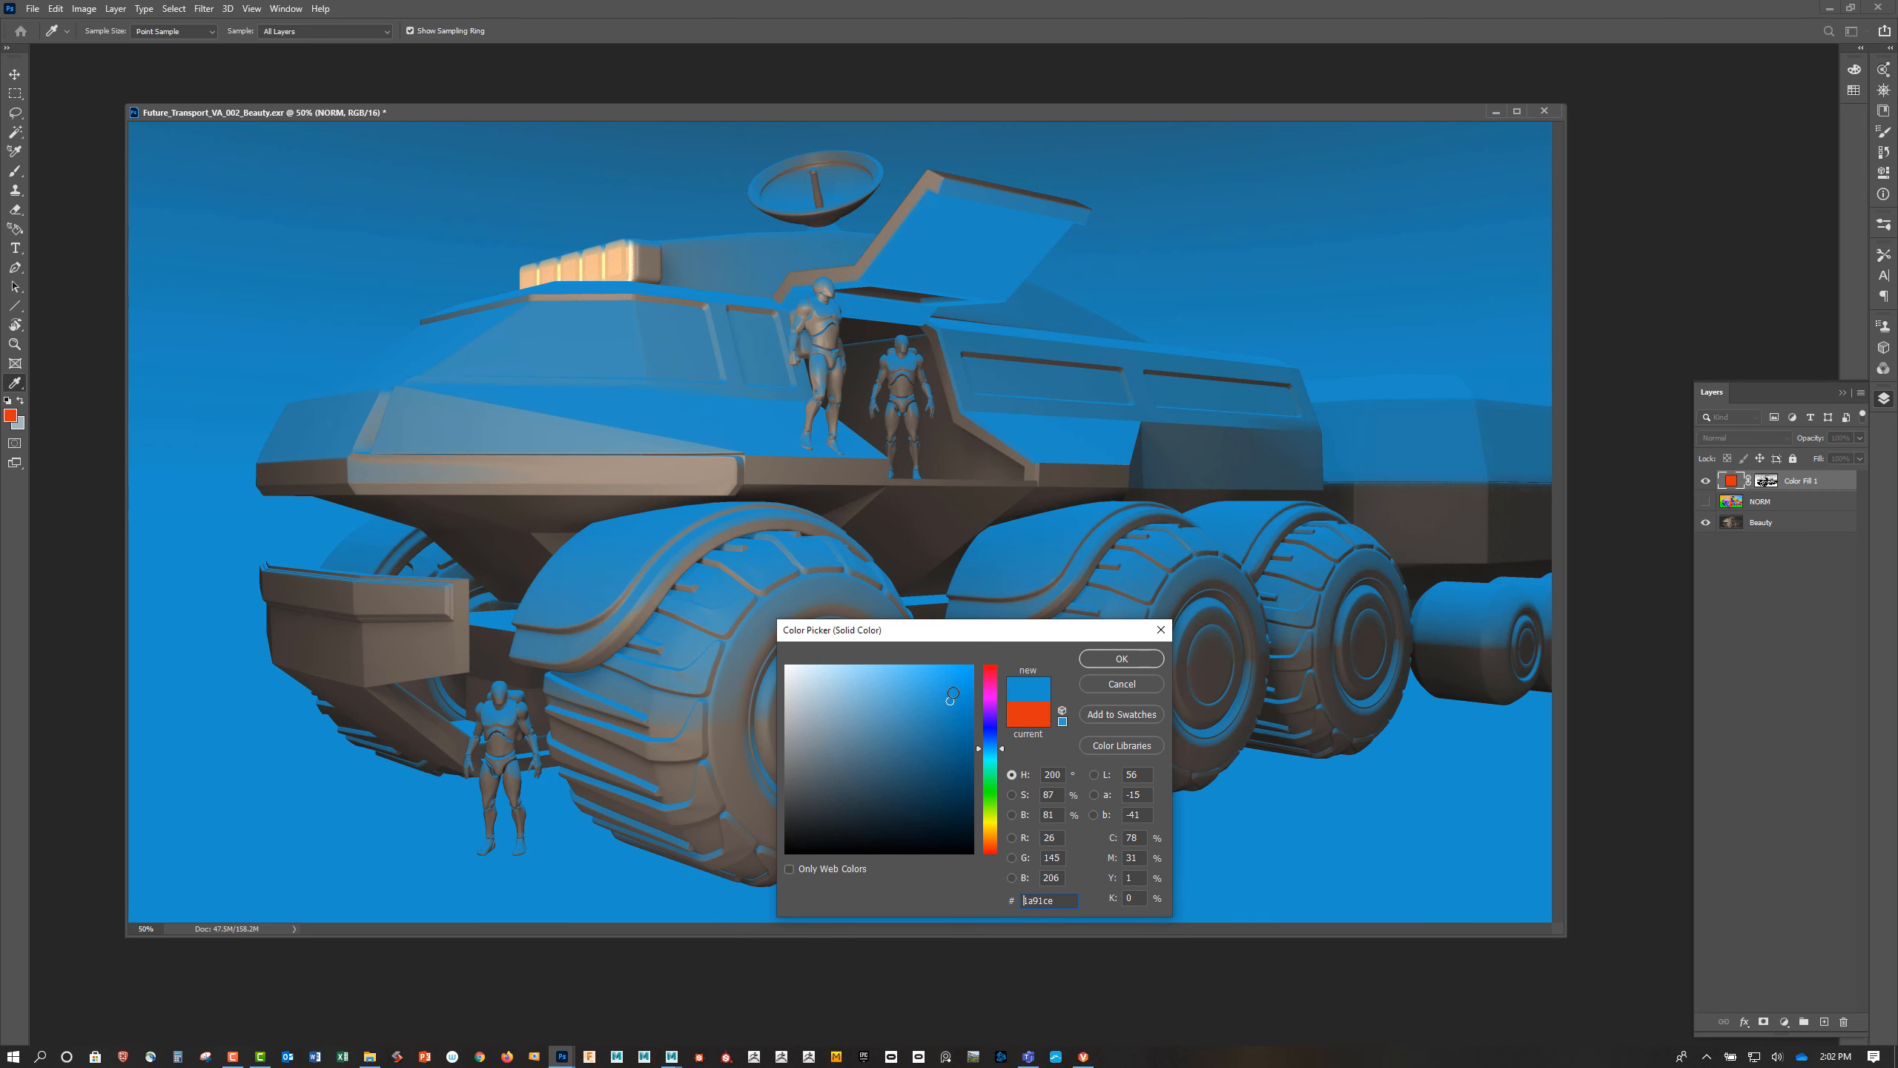
click(948, 708)
drag(995, 800, 992, 751)
click(1121, 657)
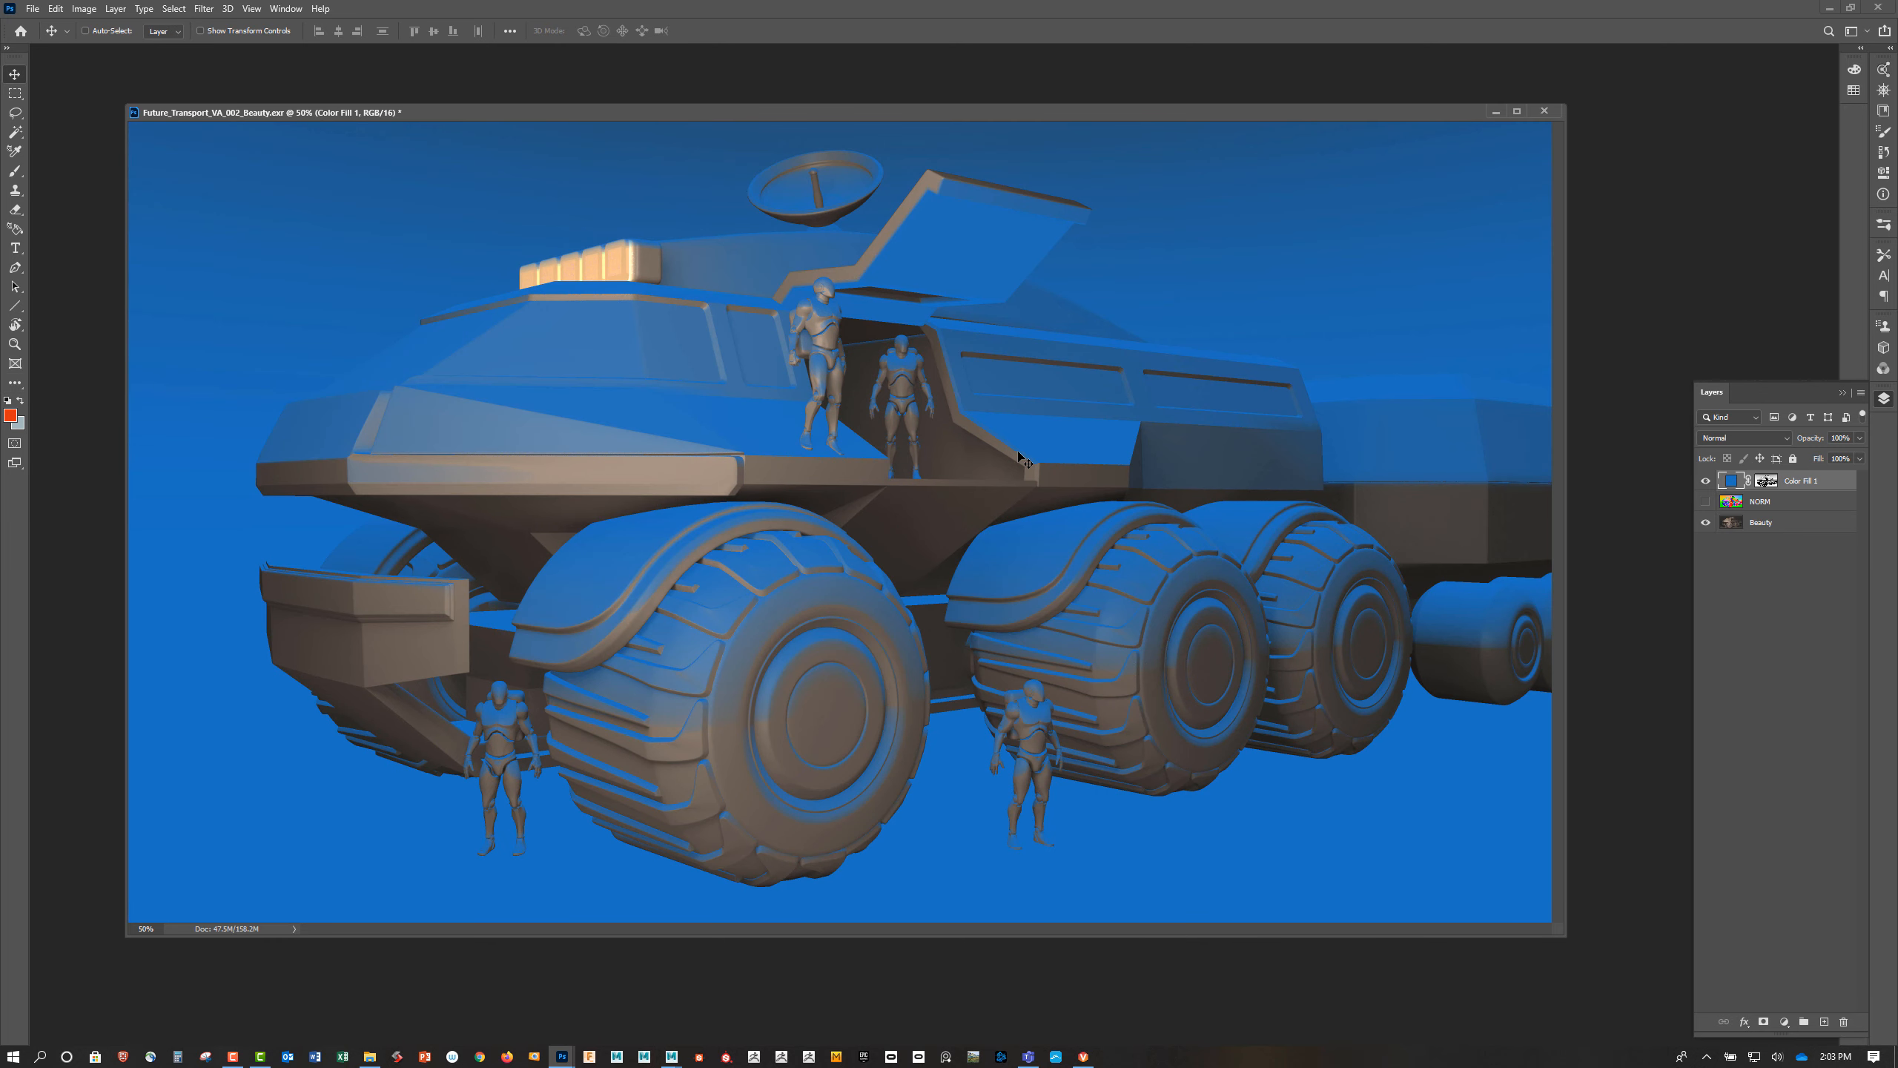
Inspect the Color Fill 1 layer mask on its own and compare it with the blue result
alt+click(1764, 483)
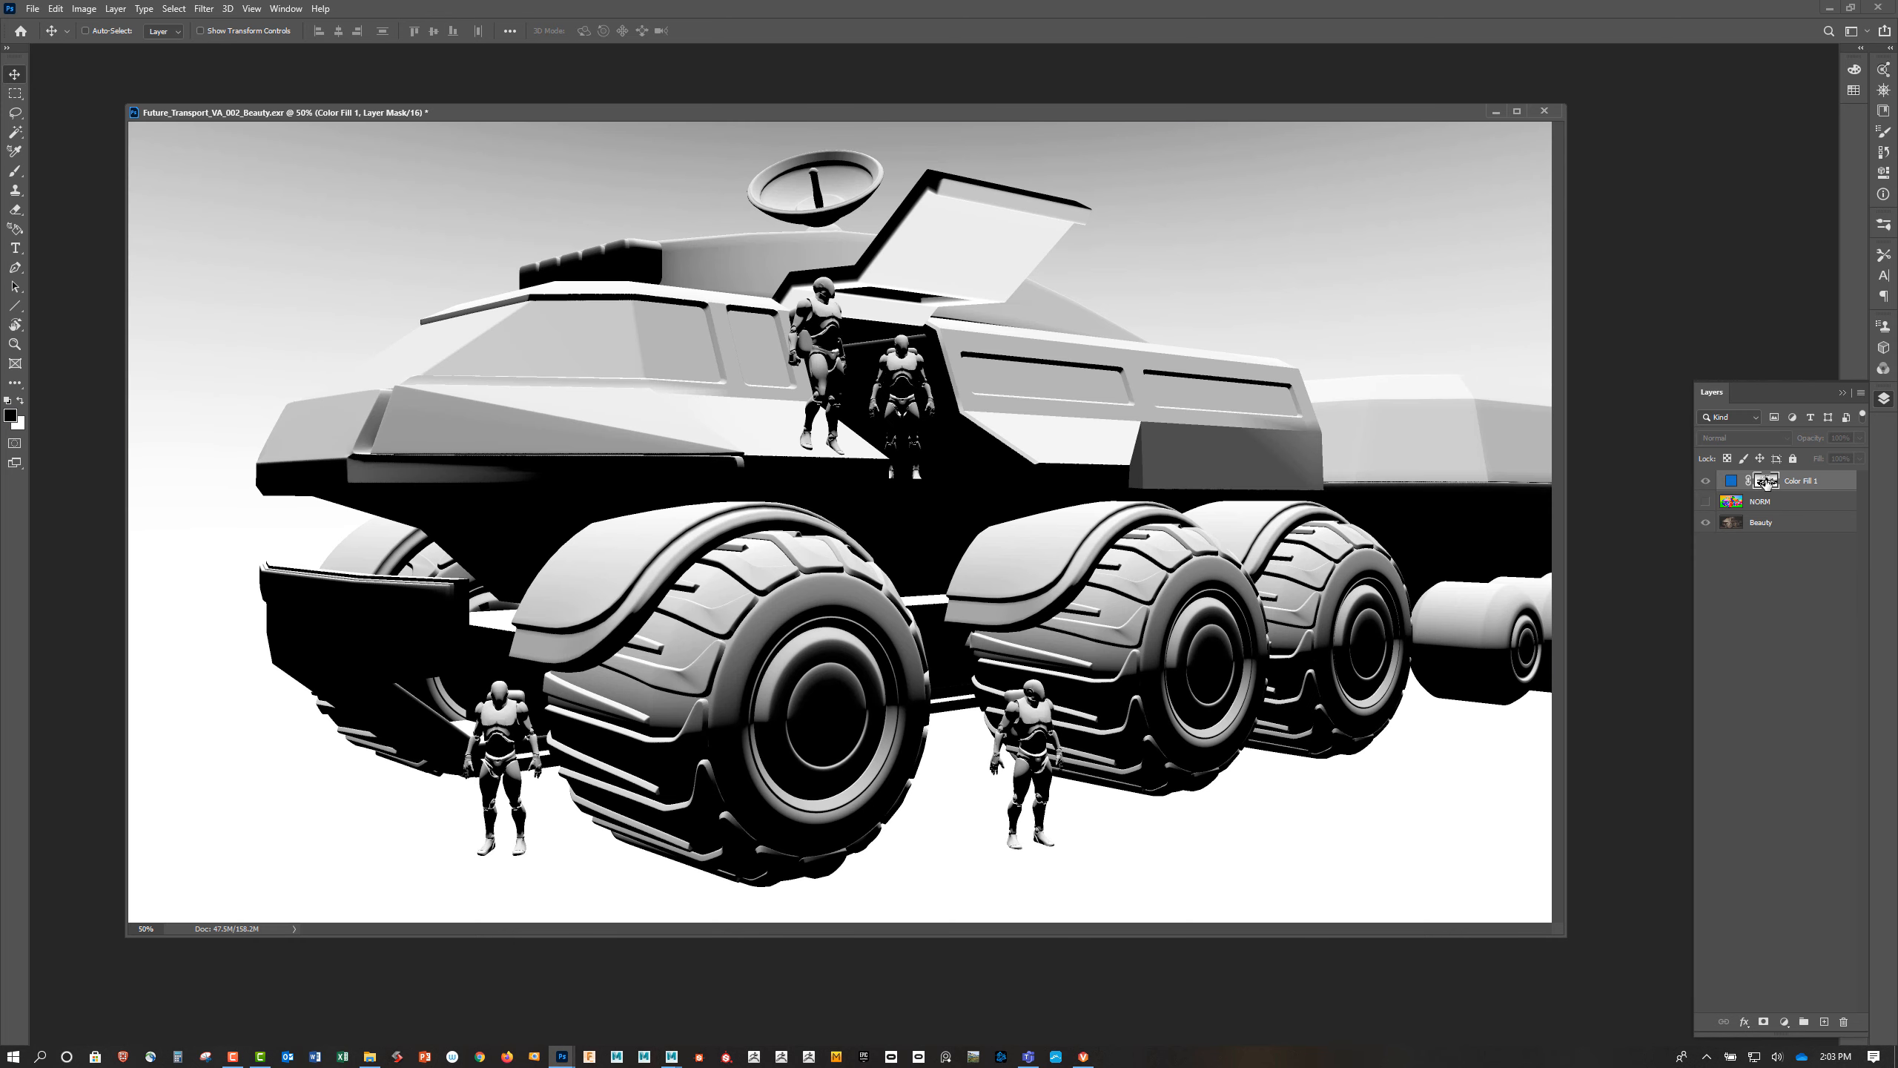
alt+click(1766, 483)
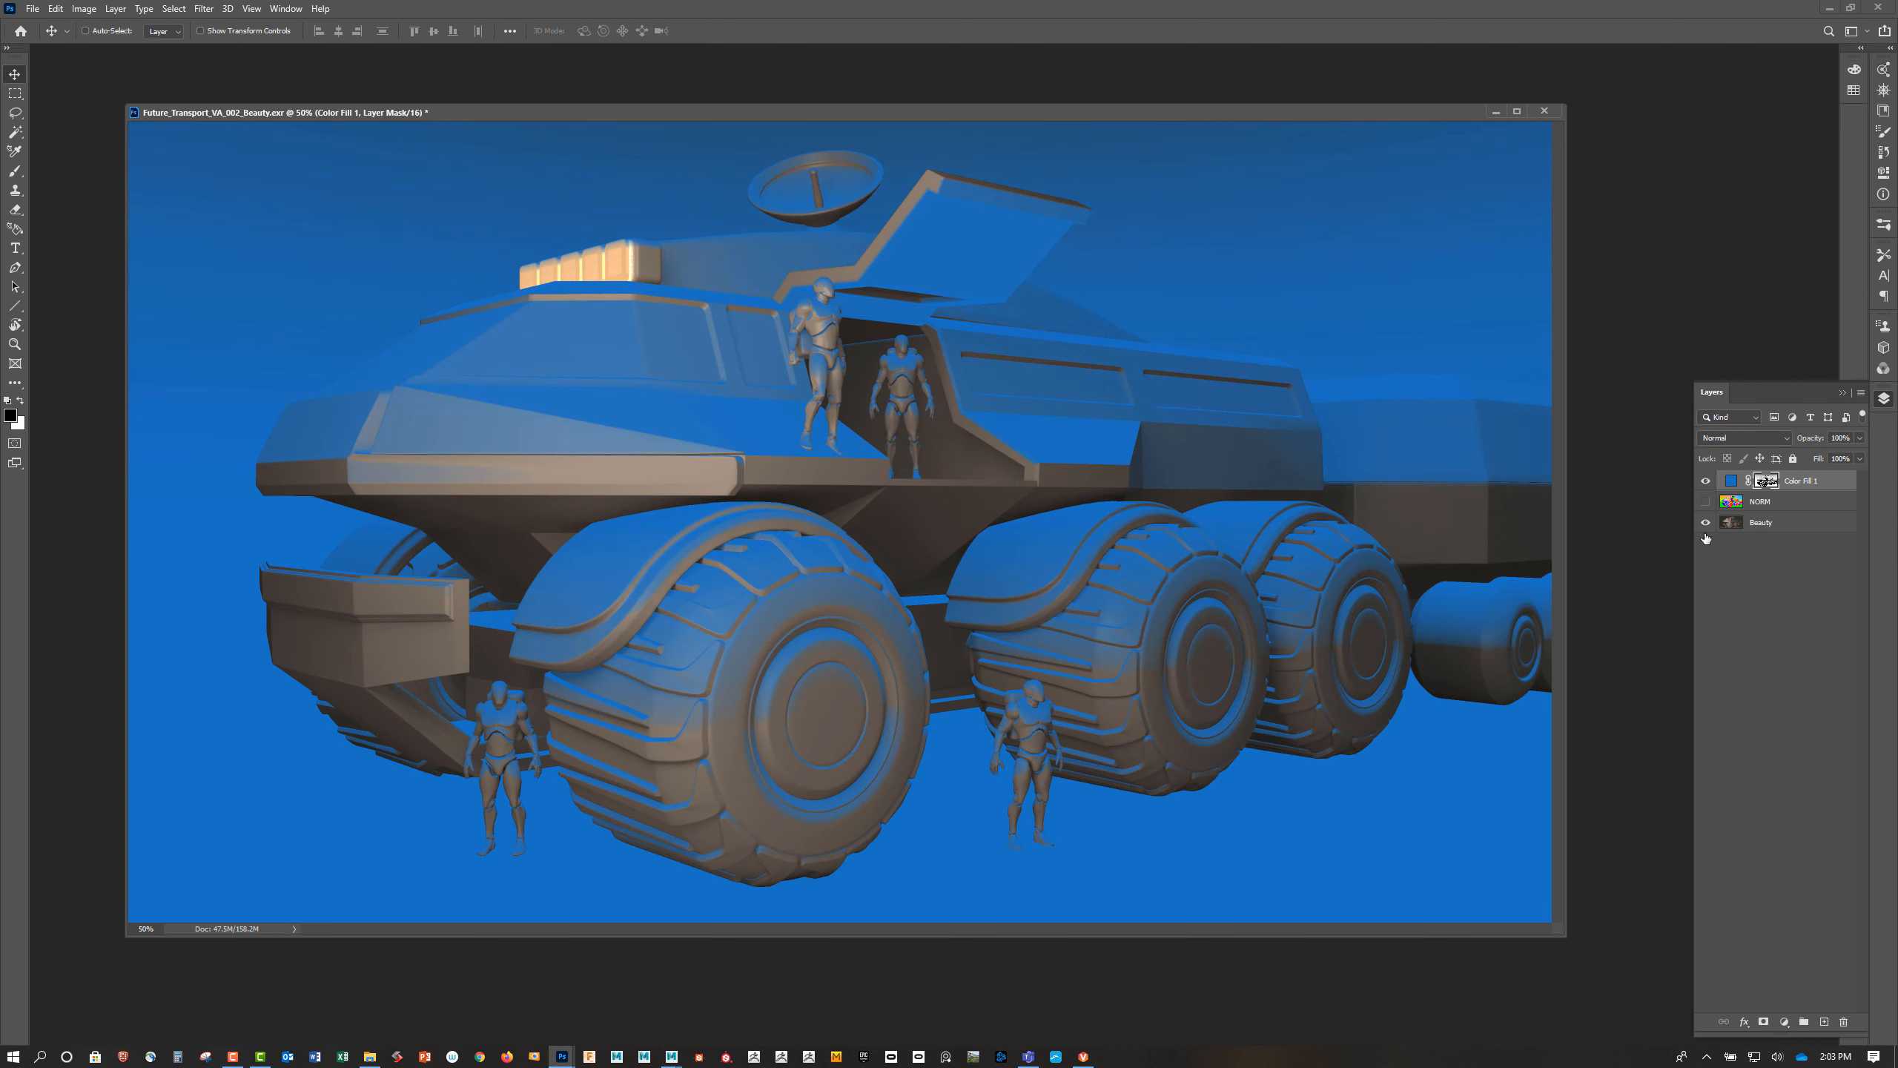
alt+click(1765, 483)
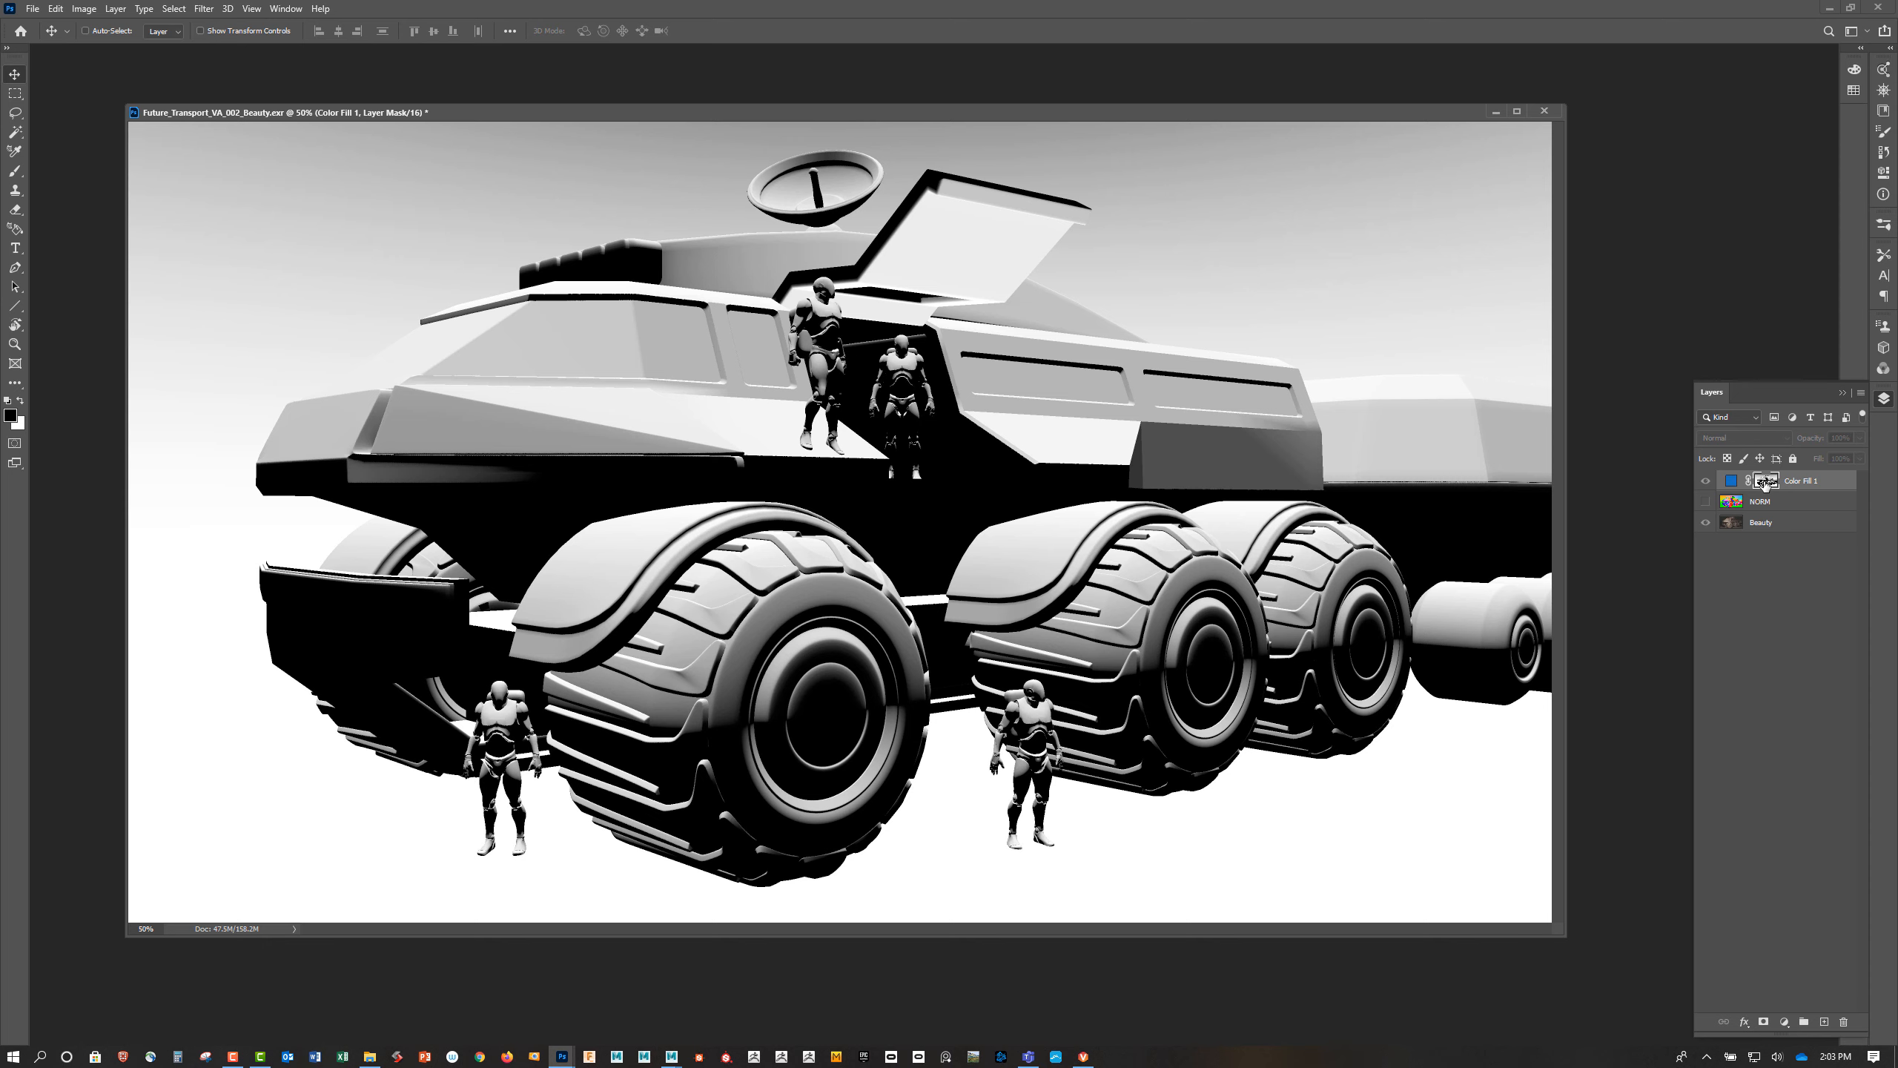
alt+click(1766, 484)
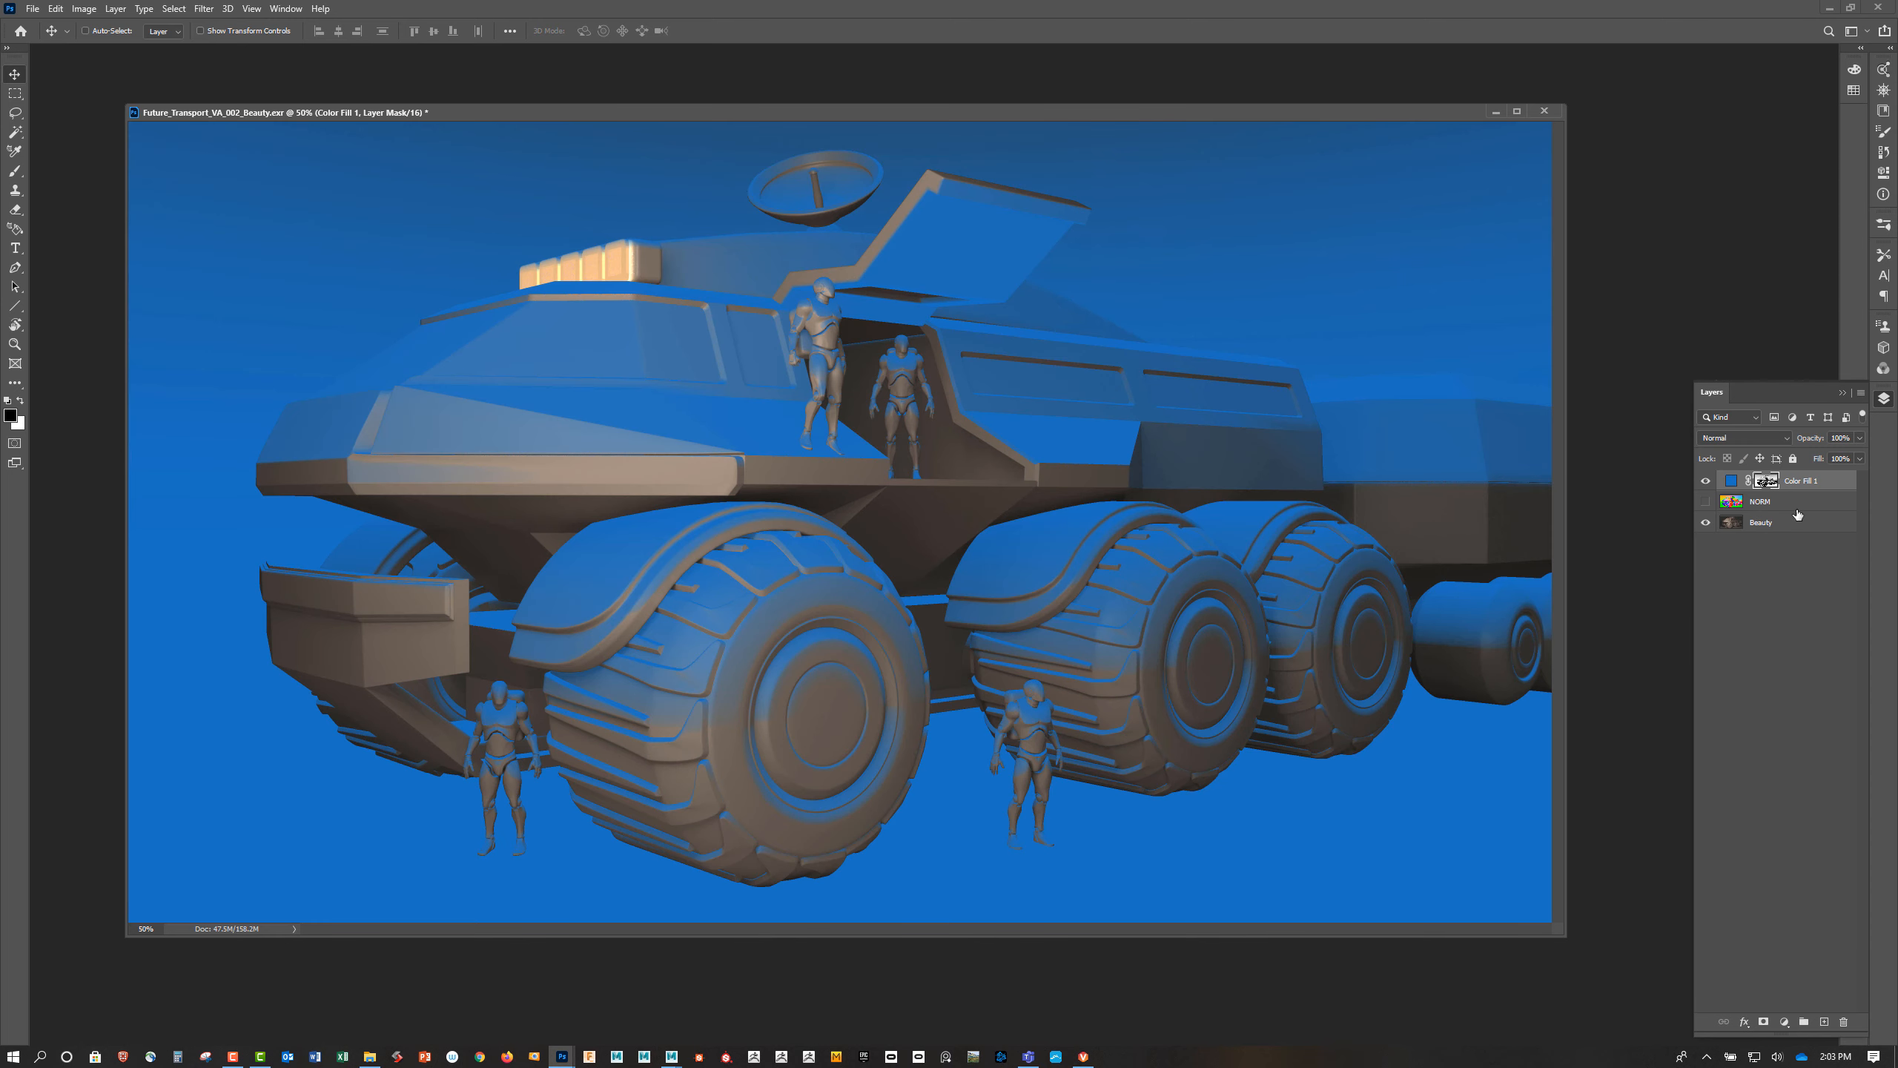
Try the pink e64c9f as the colour of the Color Fill 1 layer
double_click(1730, 482)
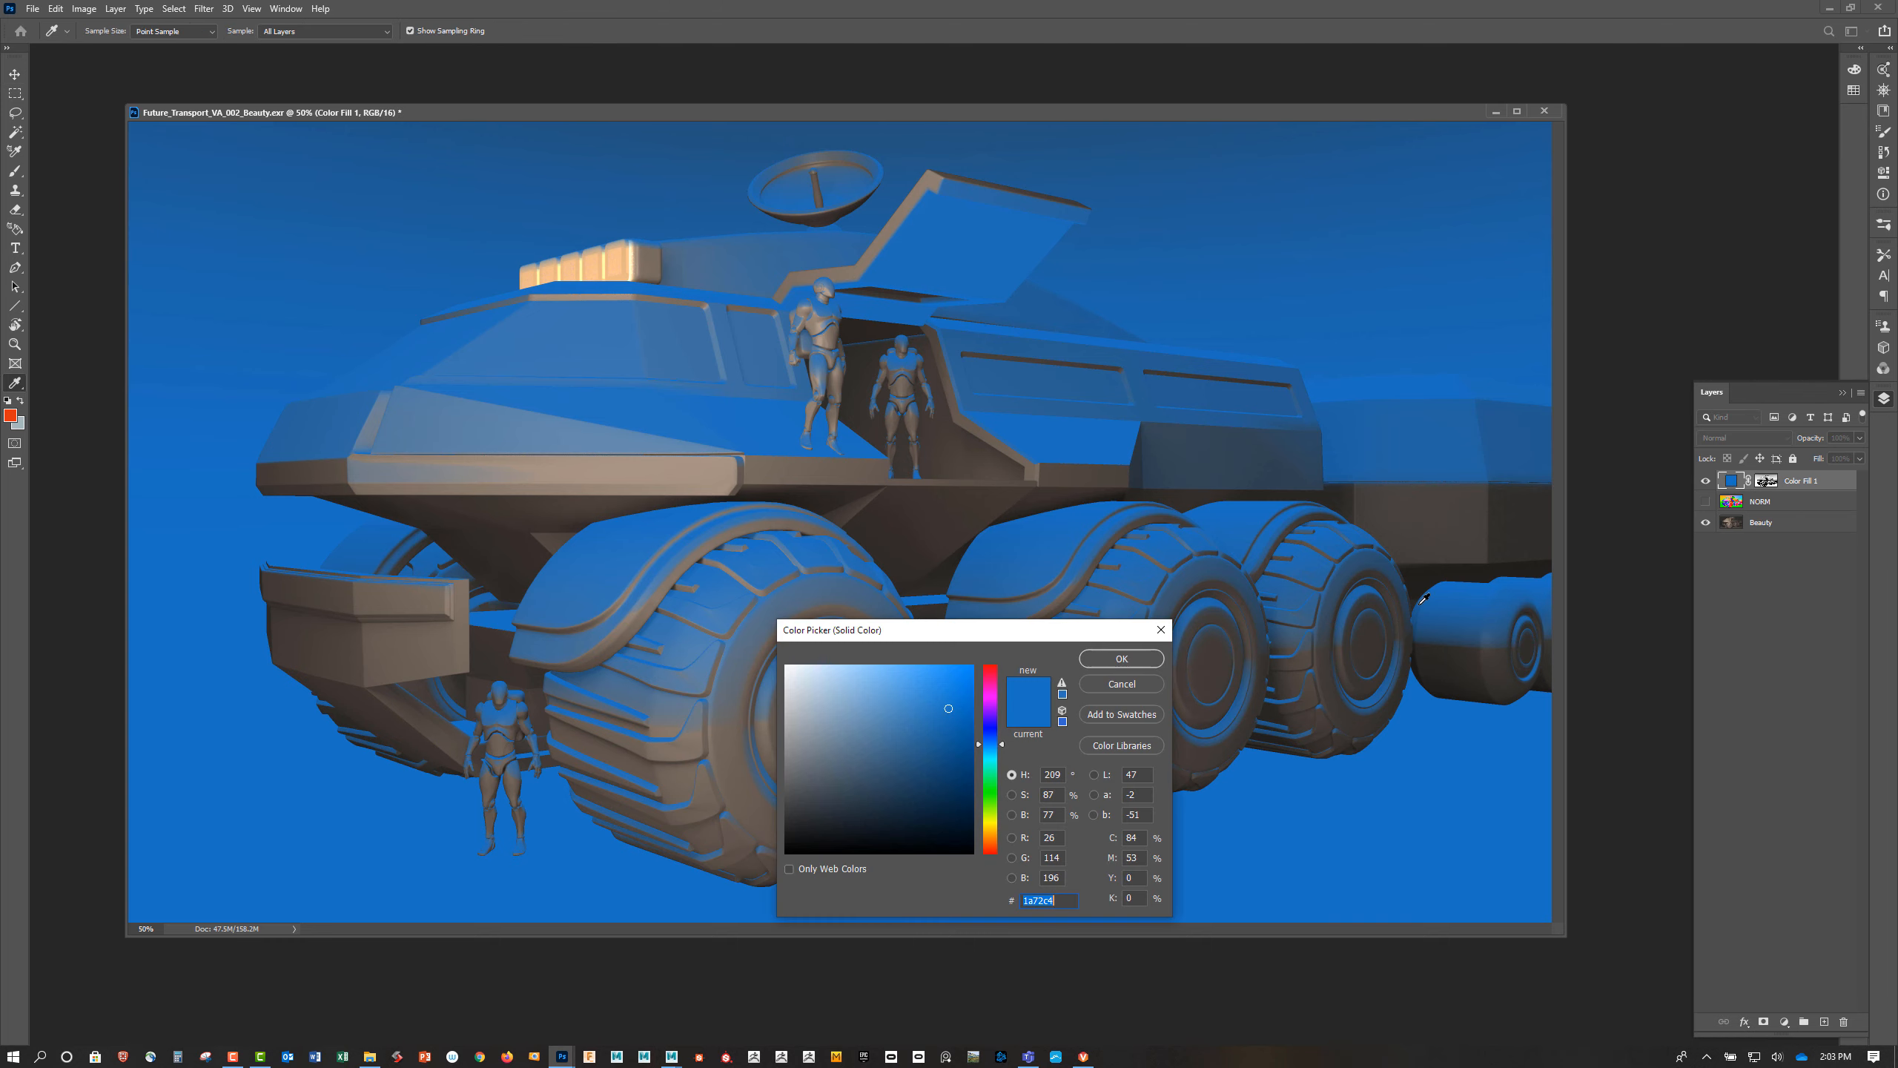
mouse_move(980, 729)
mouse_down()
mouse_move(986, 682)
mouse_move(915, 683)
mouse_up()
click(930, 682)
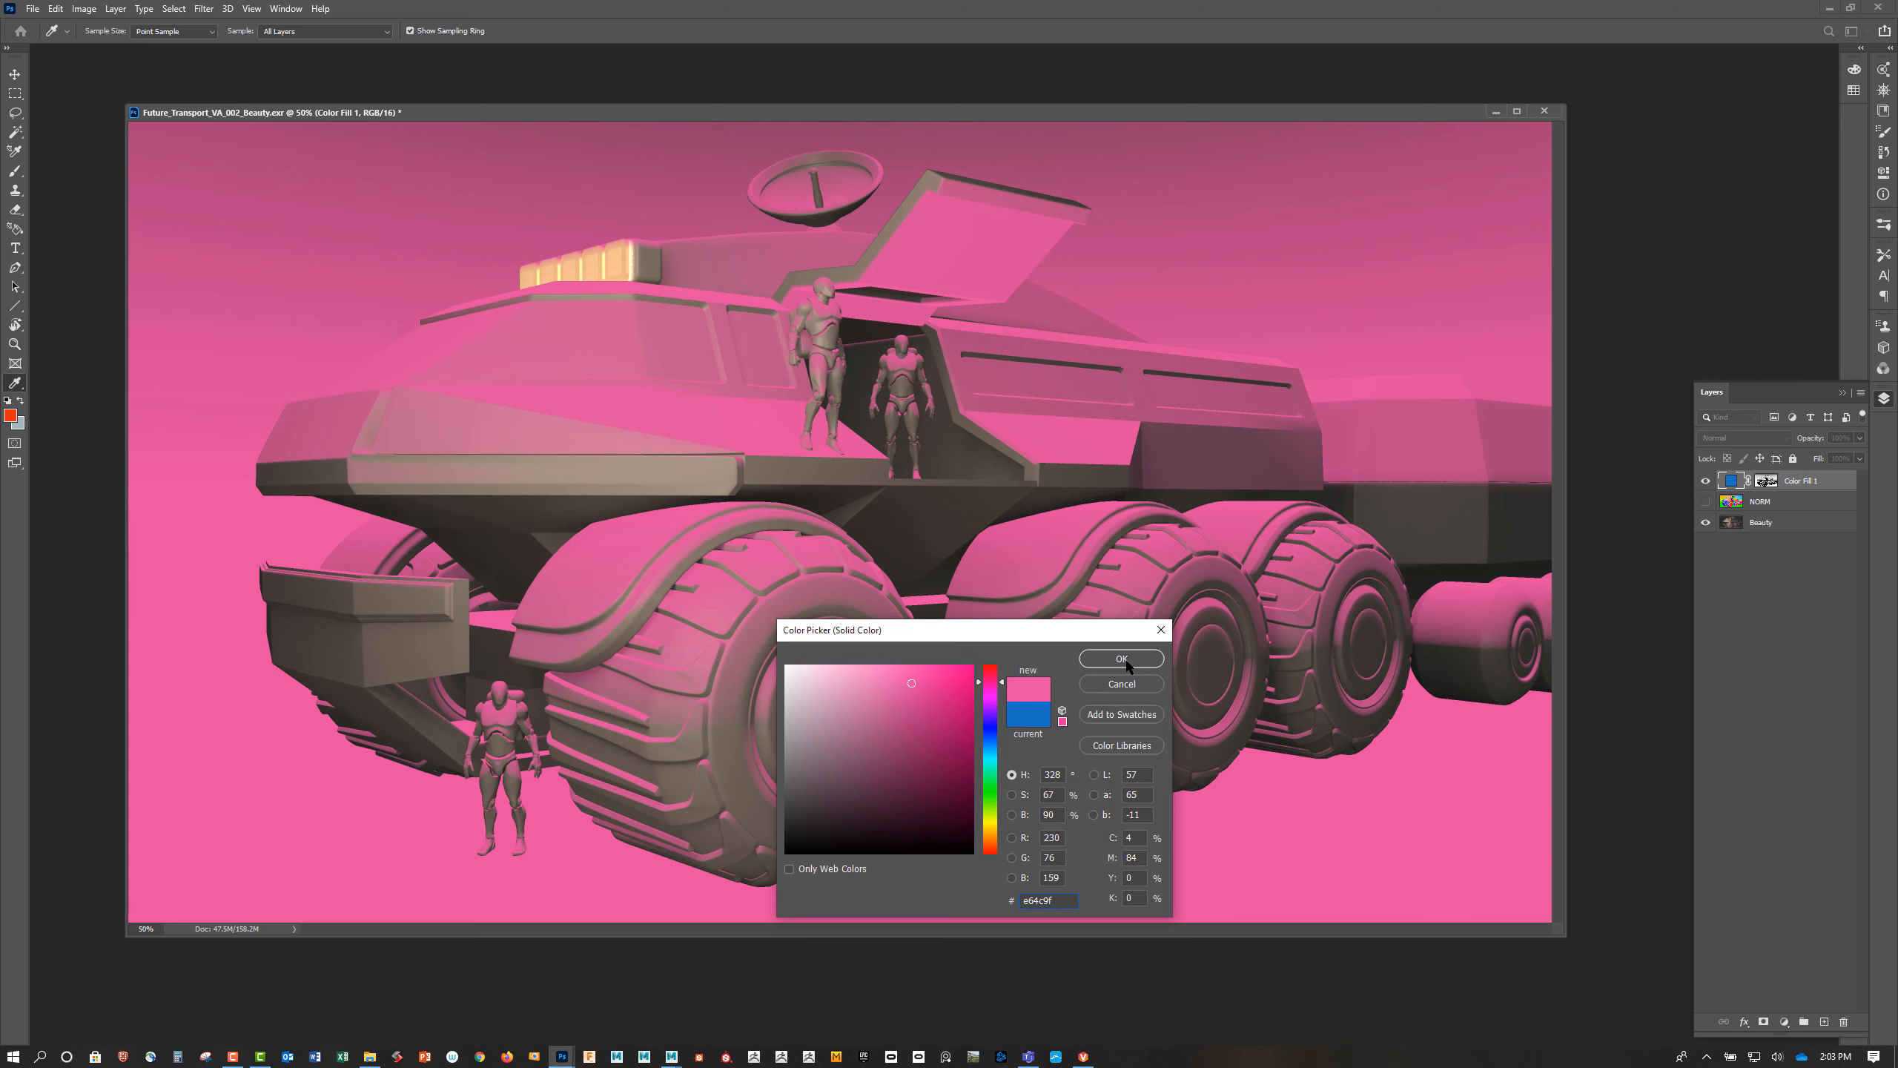
click(1133, 684)
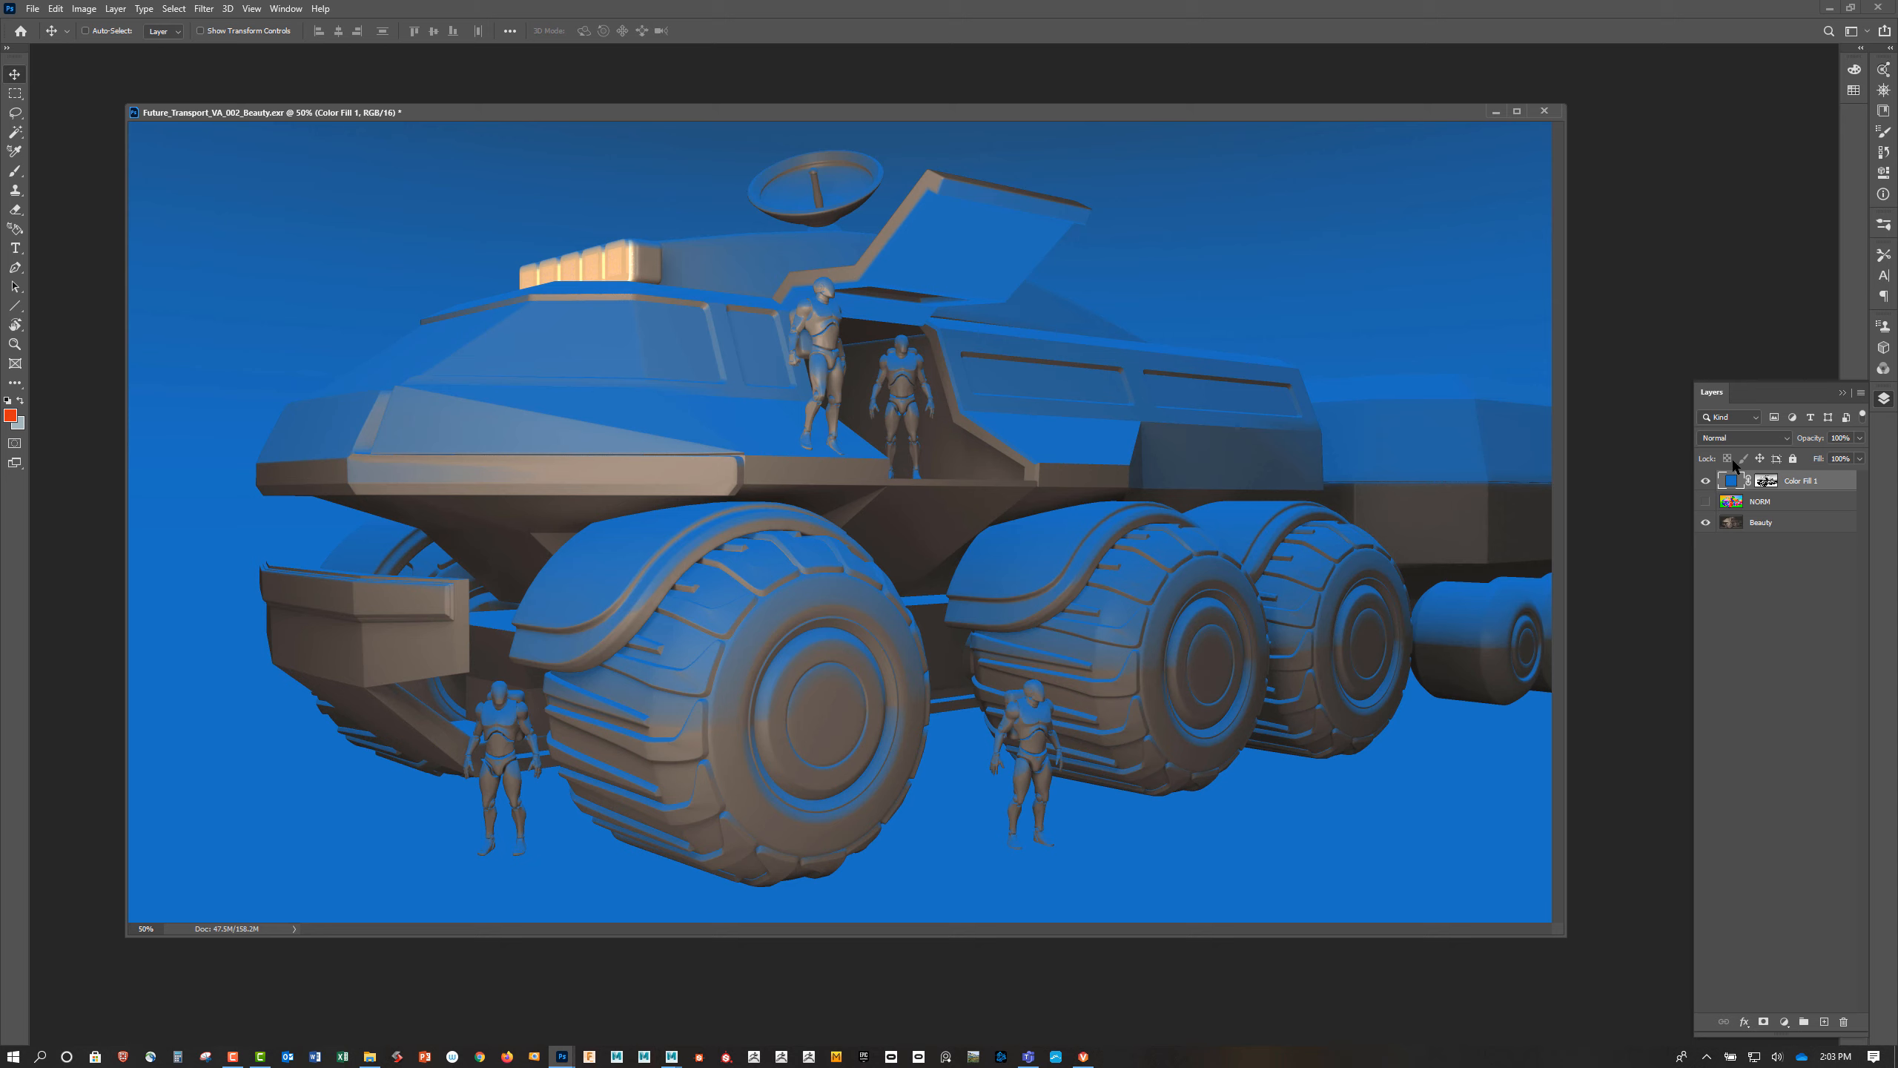
Rename the Color Fill 1 layer as NORM G
double_click(1796, 484)
text(NO)
key(Return)
View the Green copy channel, return to the NORM G layer and compare the image with it hidden and shown
click(1883, 368)
click(1722, 475)
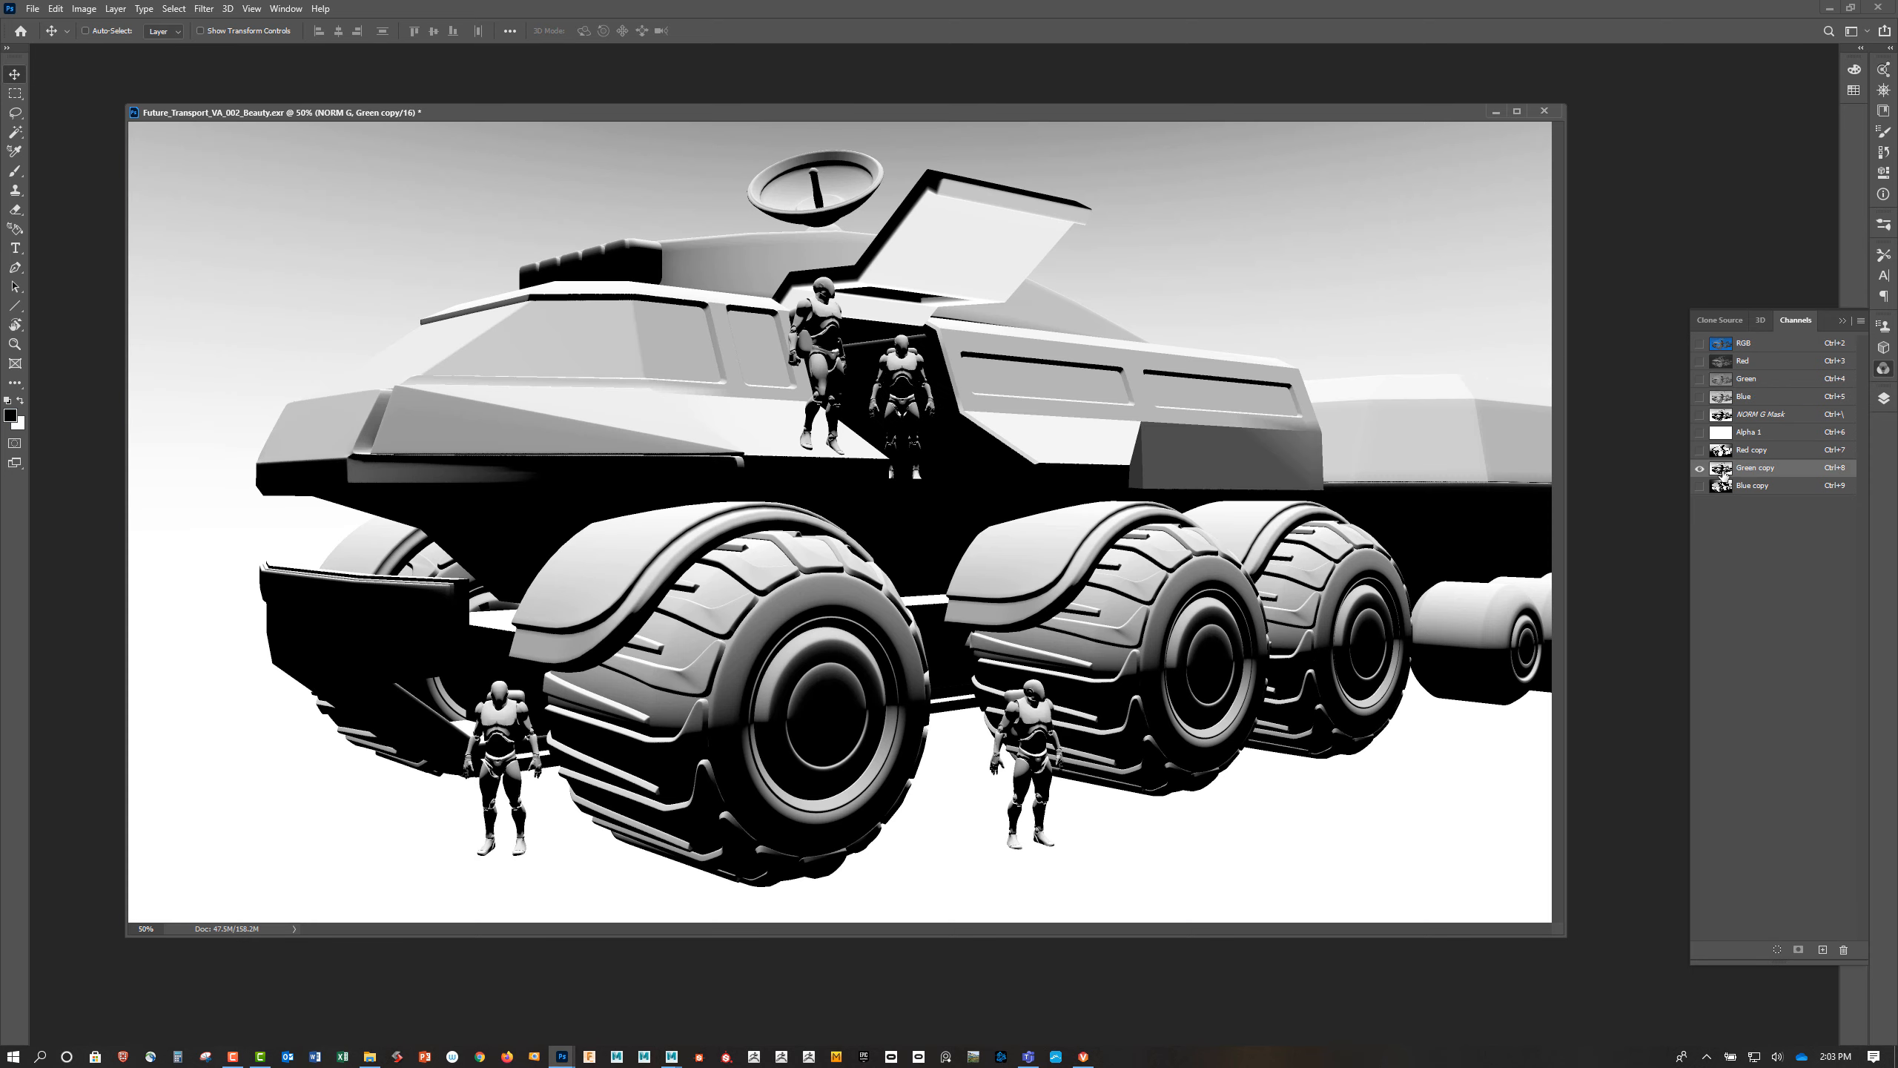
click(1883, 398)
click(1791, 484)
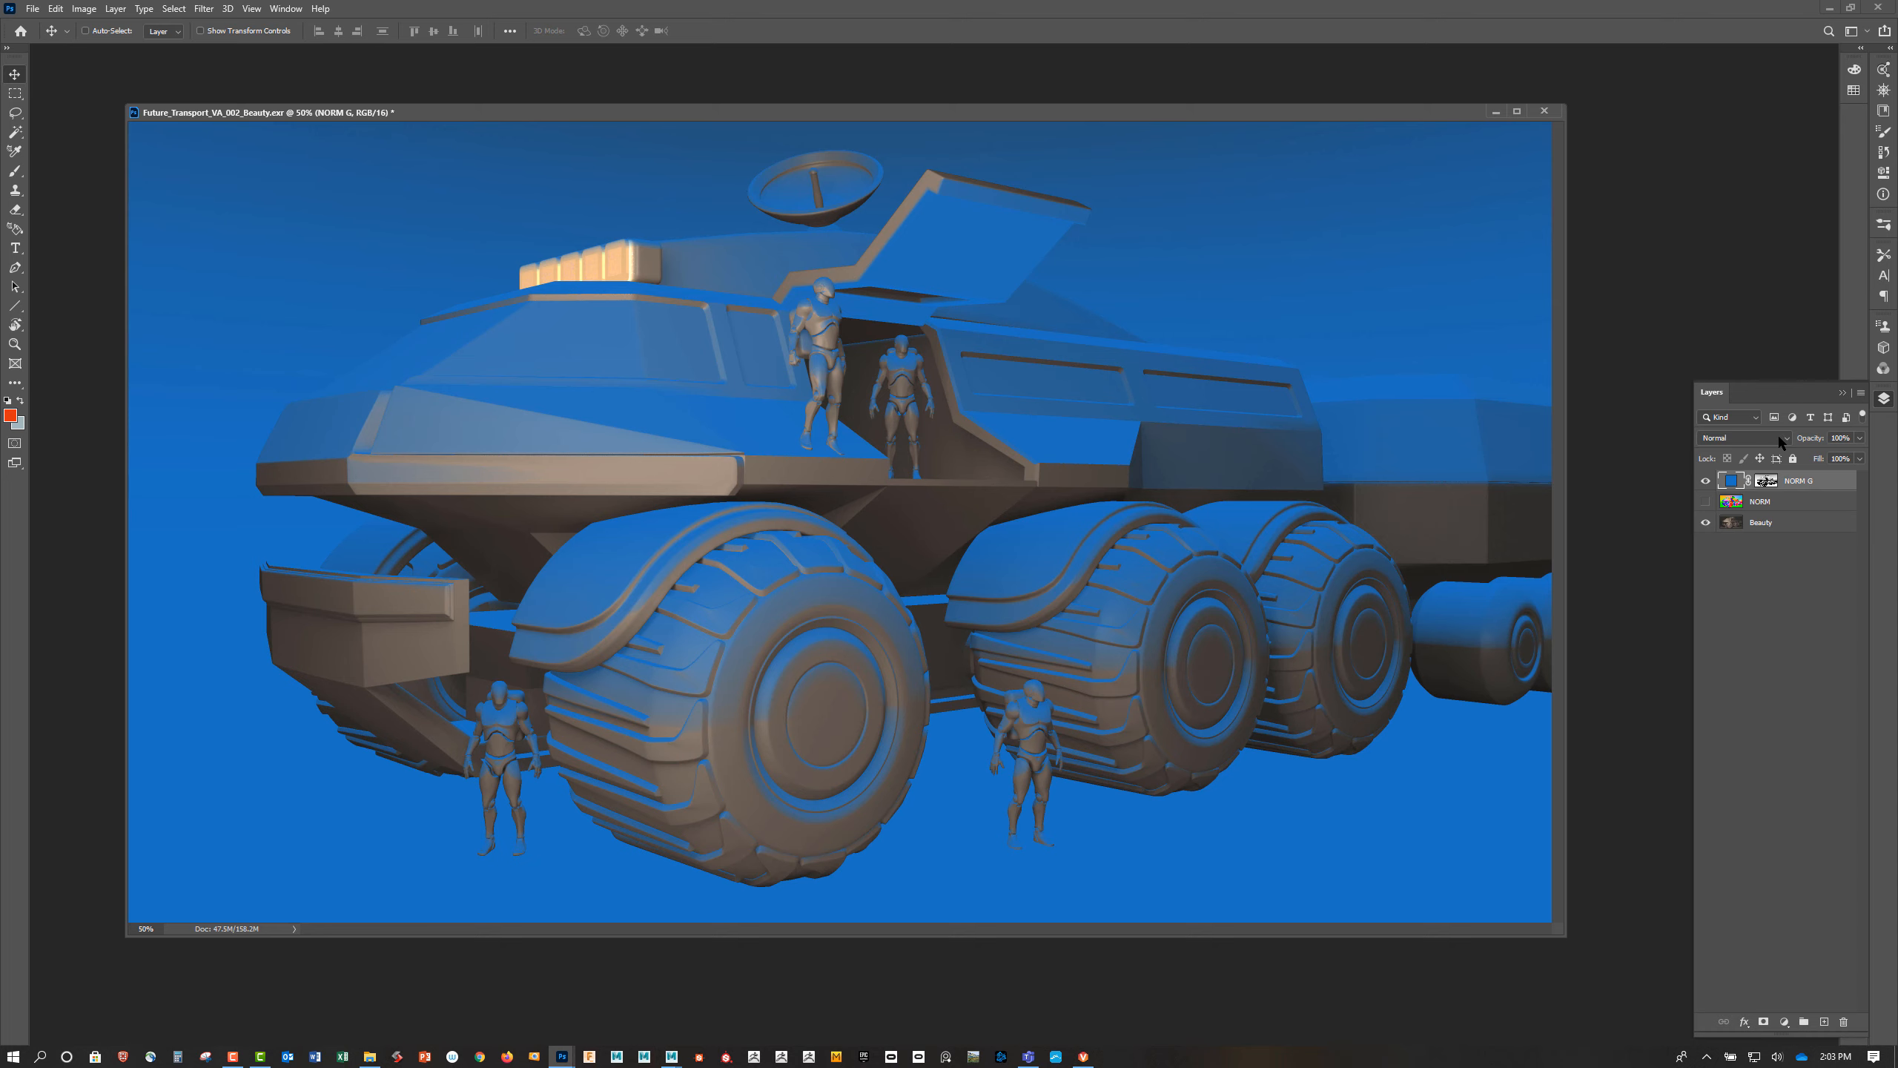
click(1706, 482)
click(1705, 483)
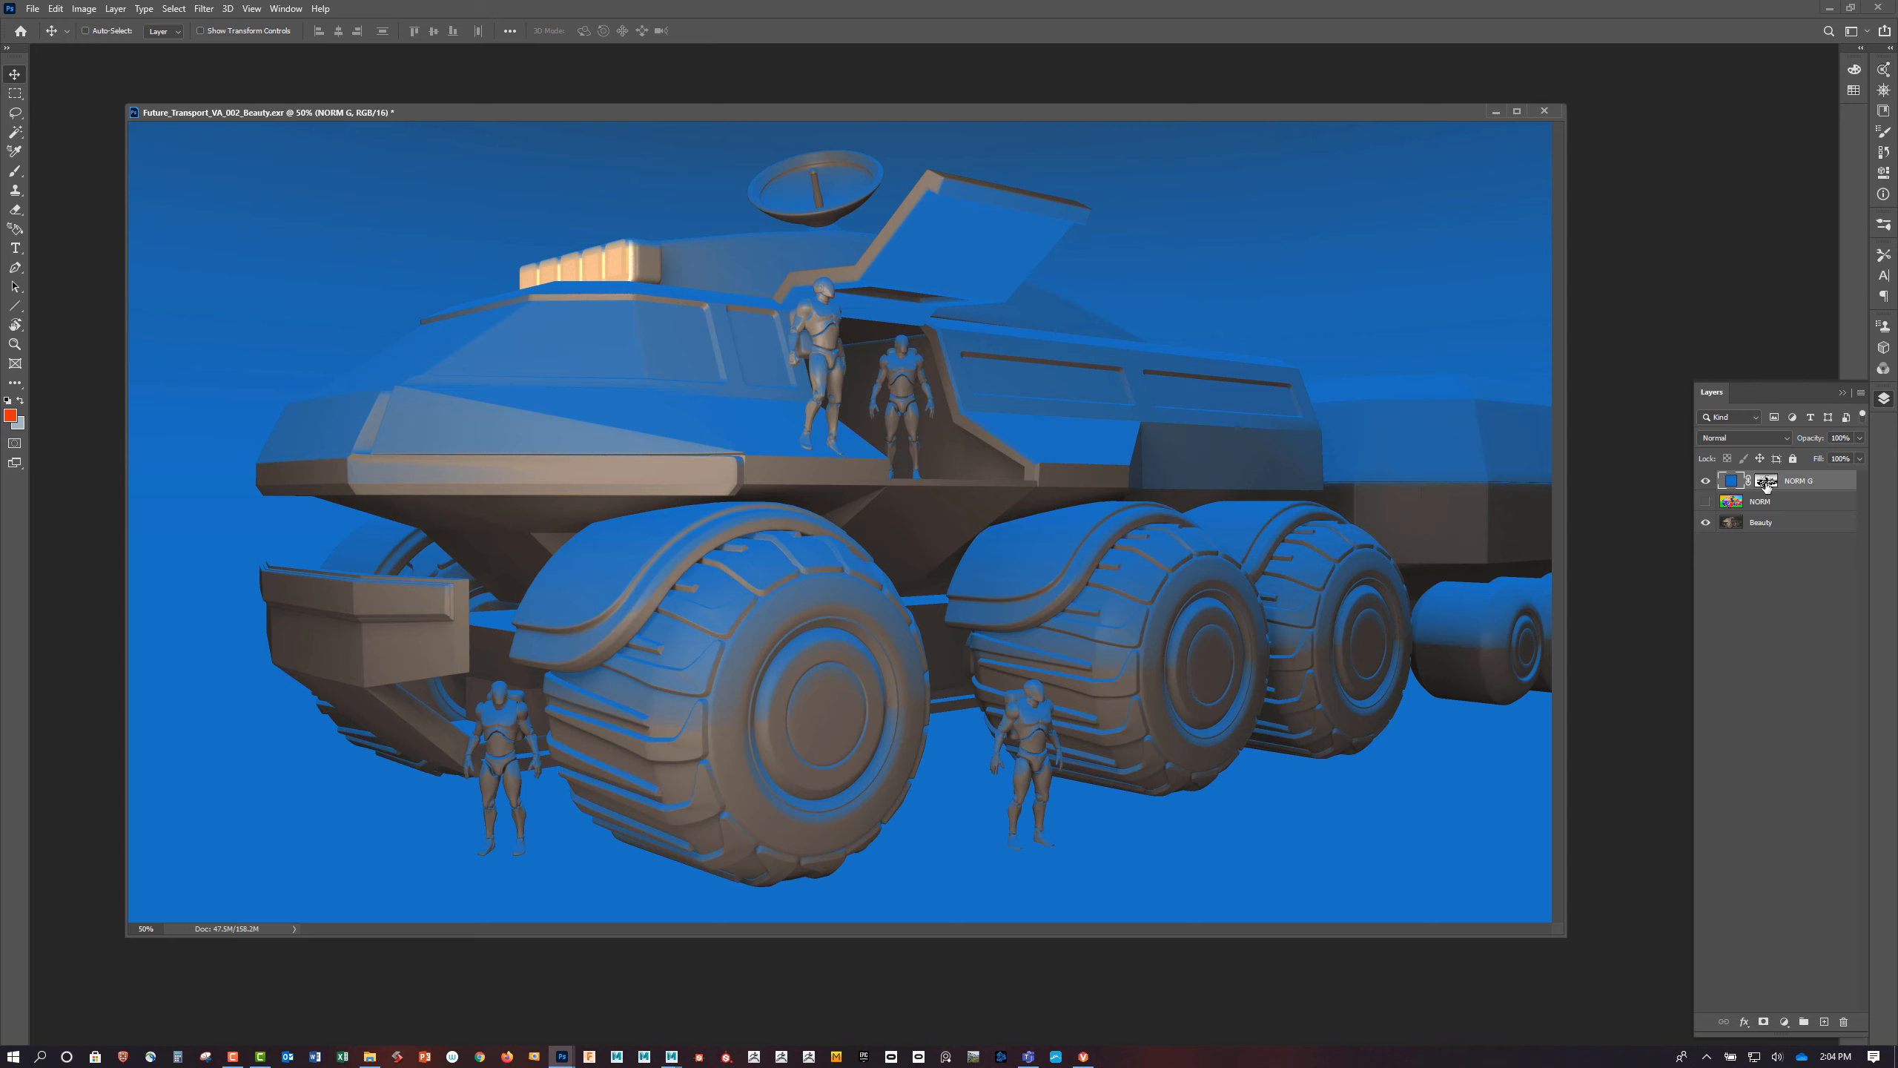
Try the Darken, Multiply, Color Burn, Linear Burn and Darker Color blend modes on the NORM G layer
click(1786, 440)
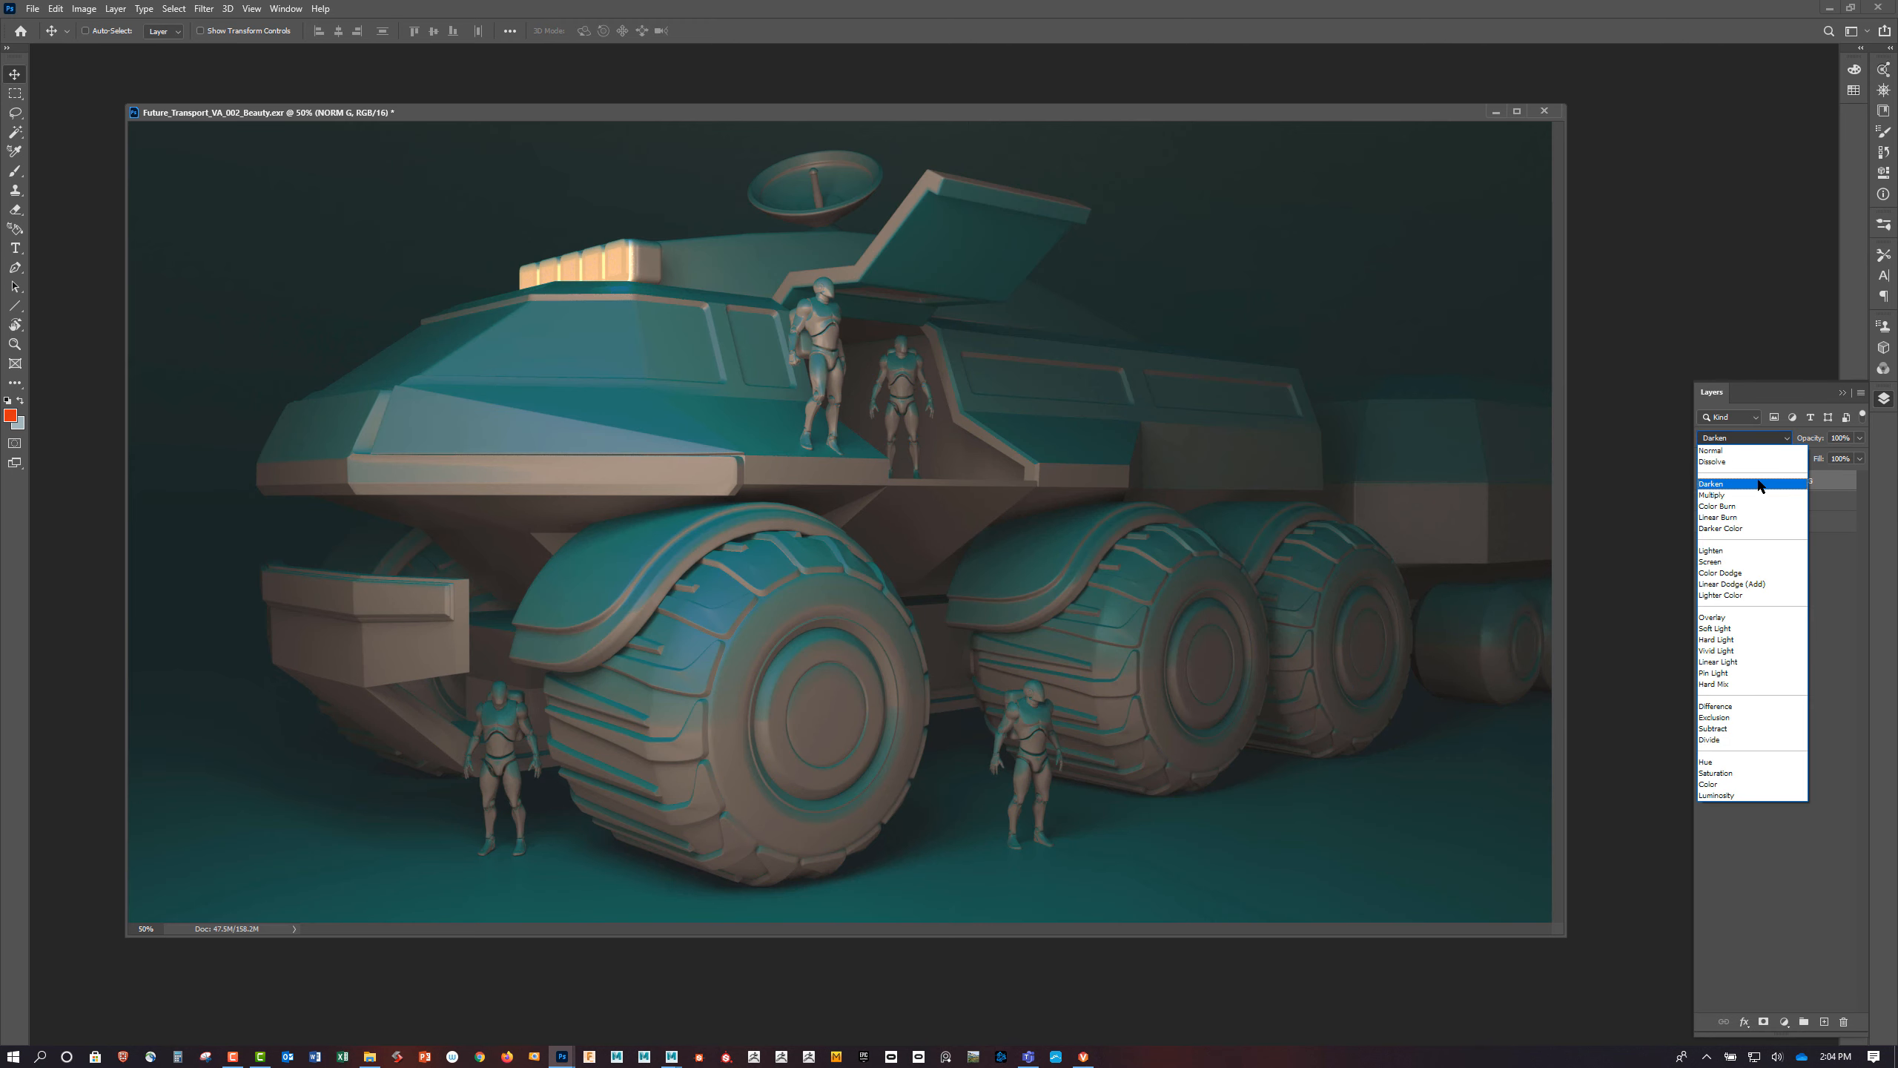
click(1758, 482)
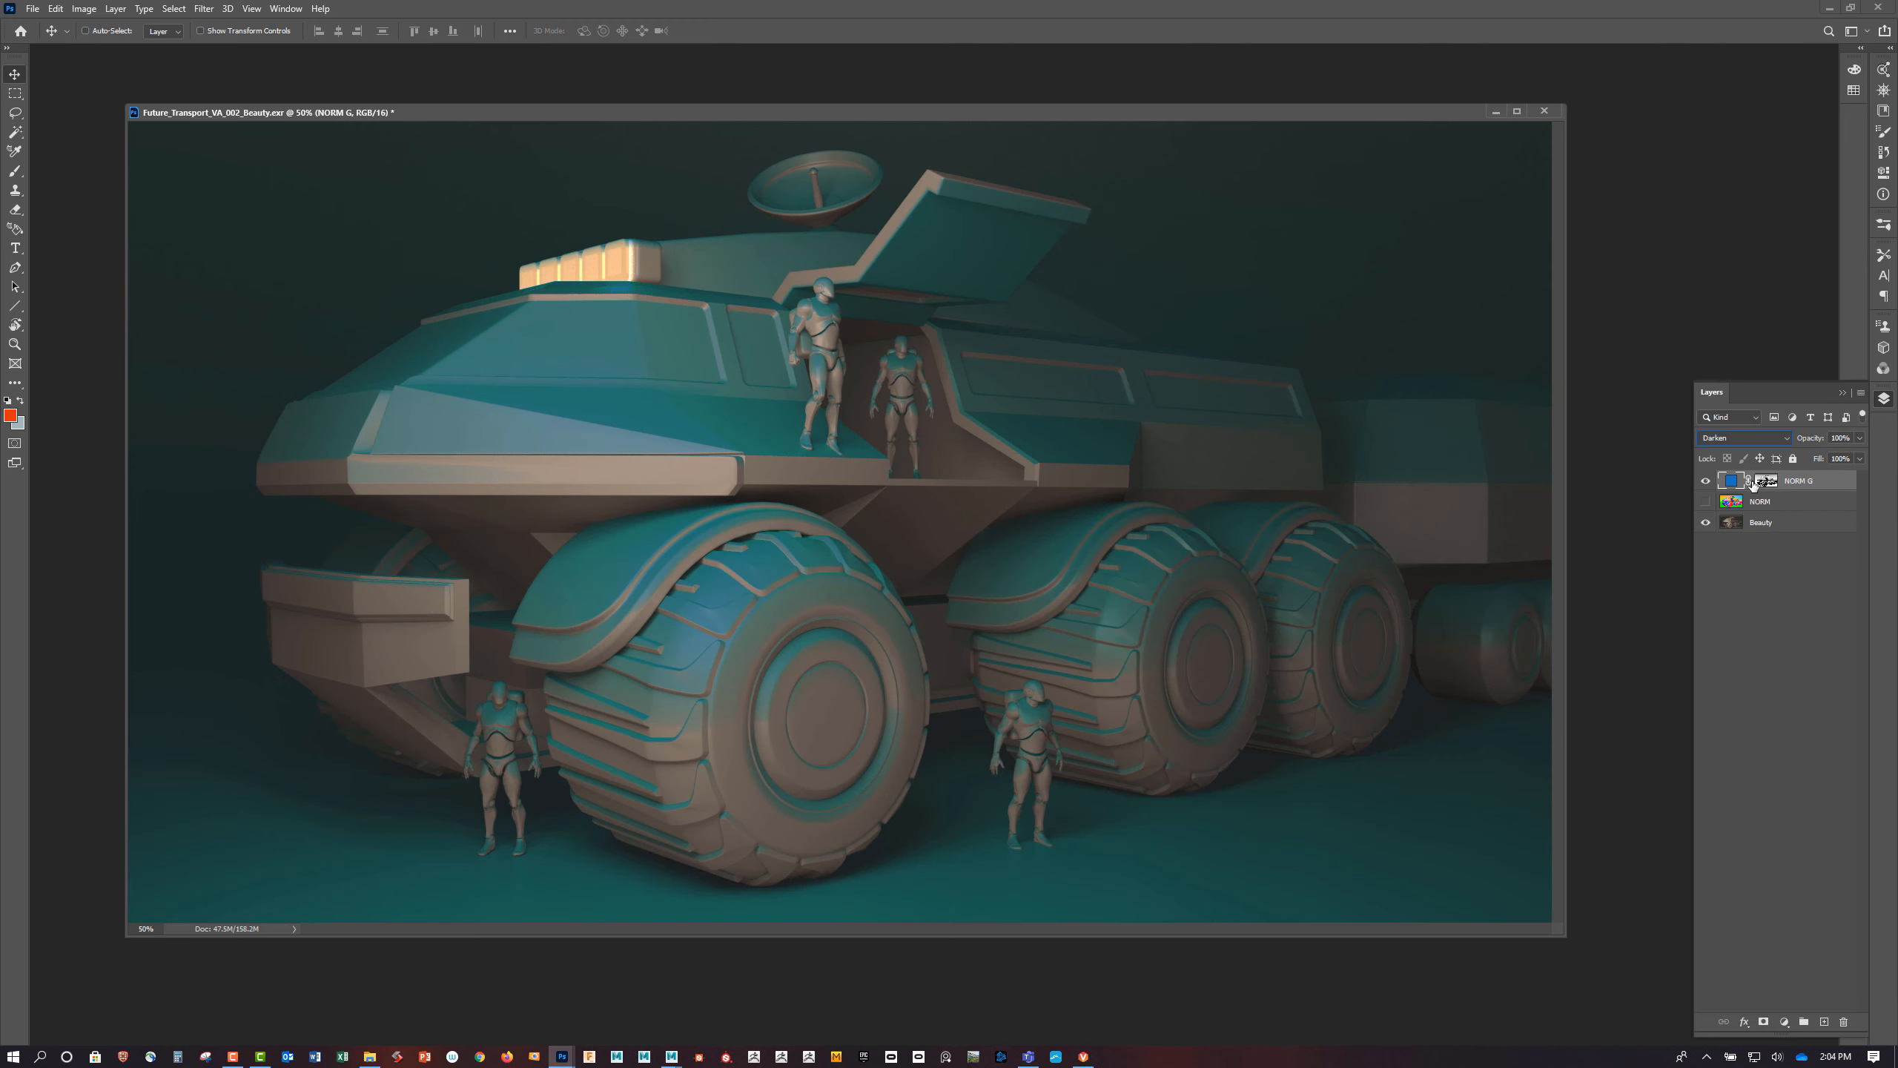
key(Down)
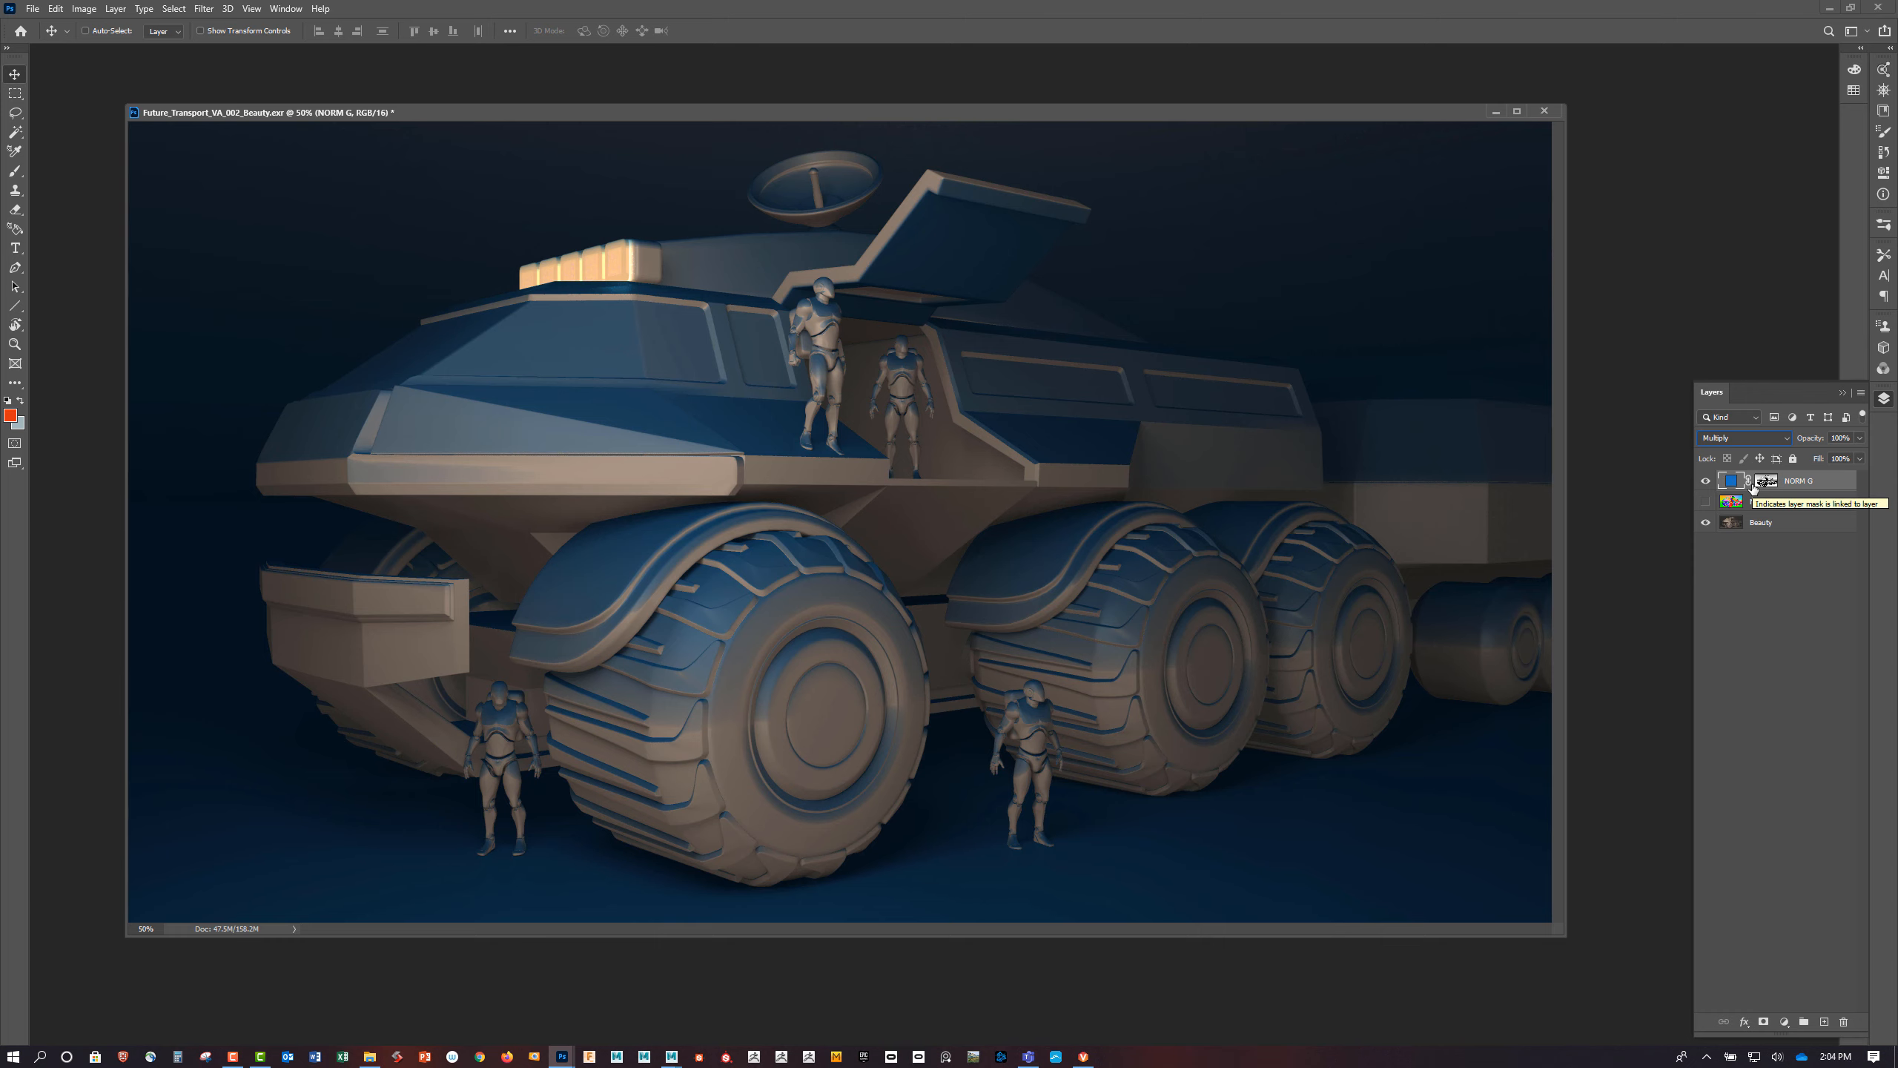
key(Down)
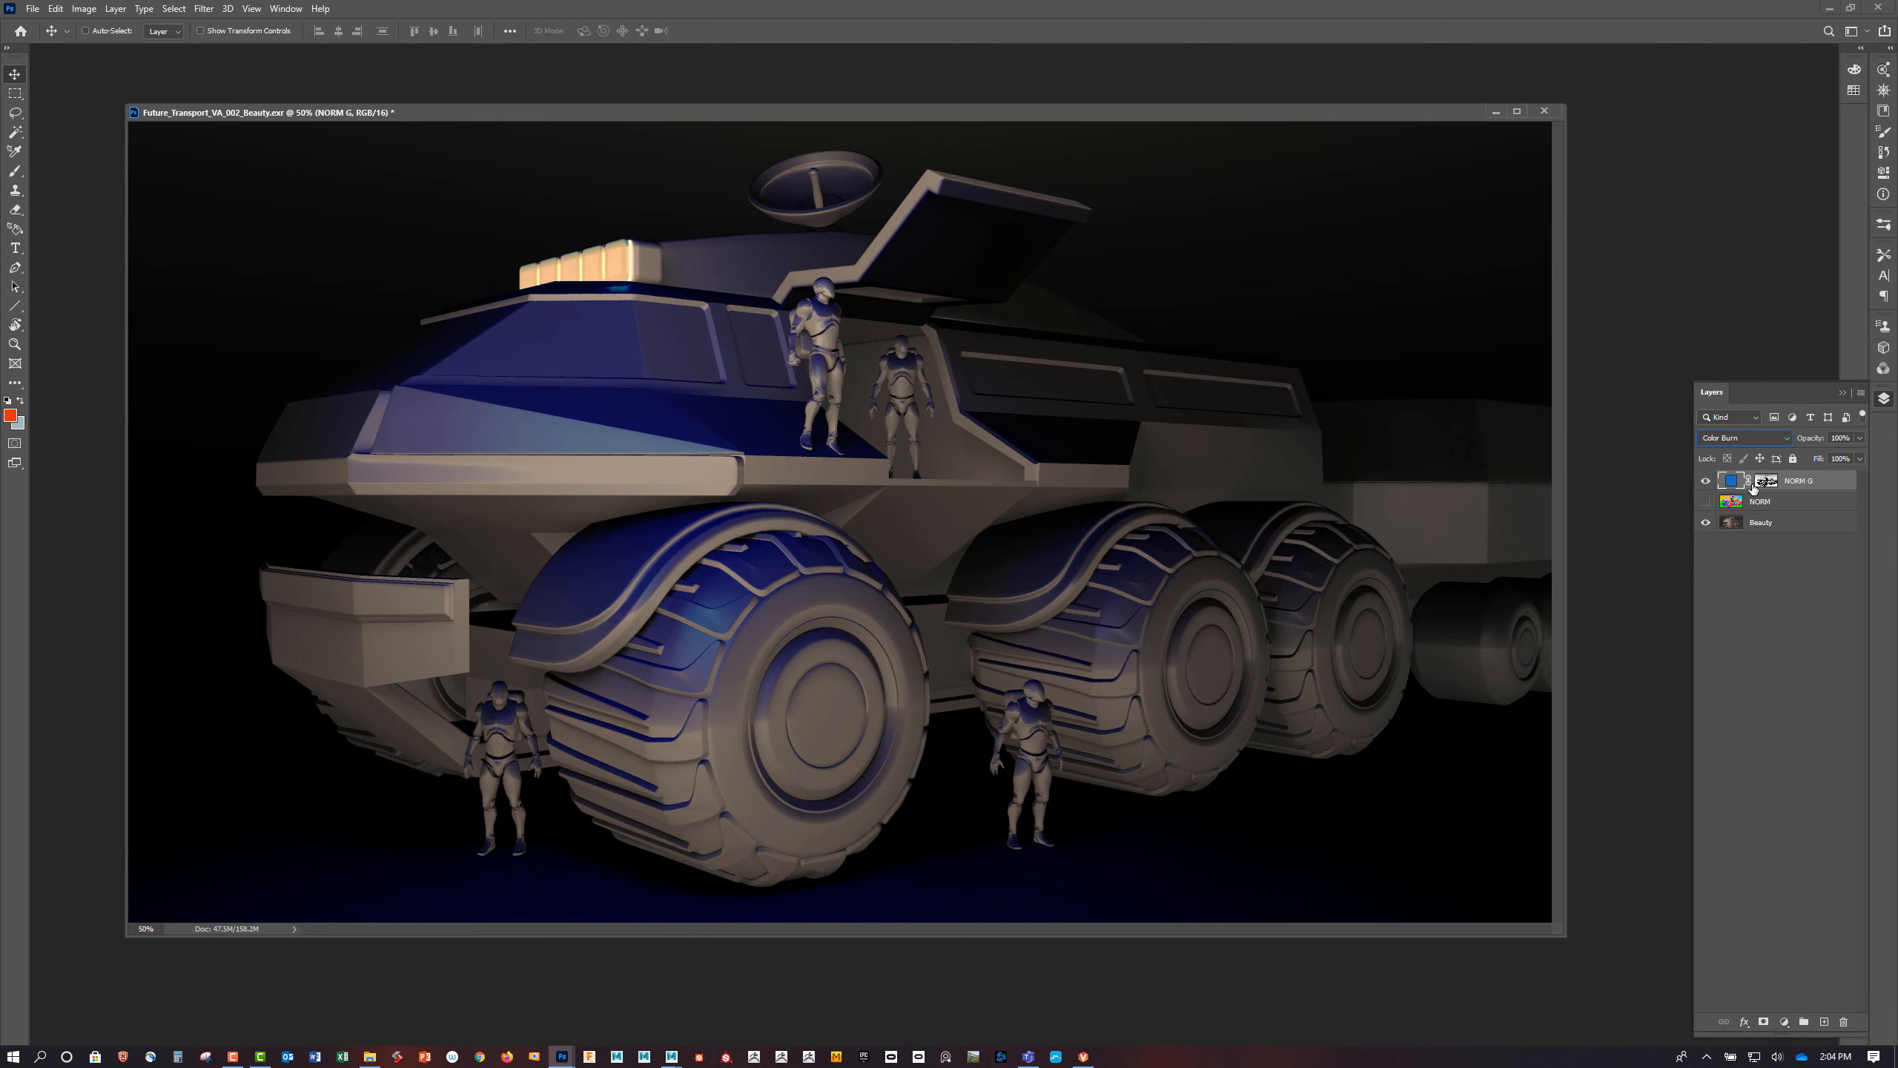
key(Down)
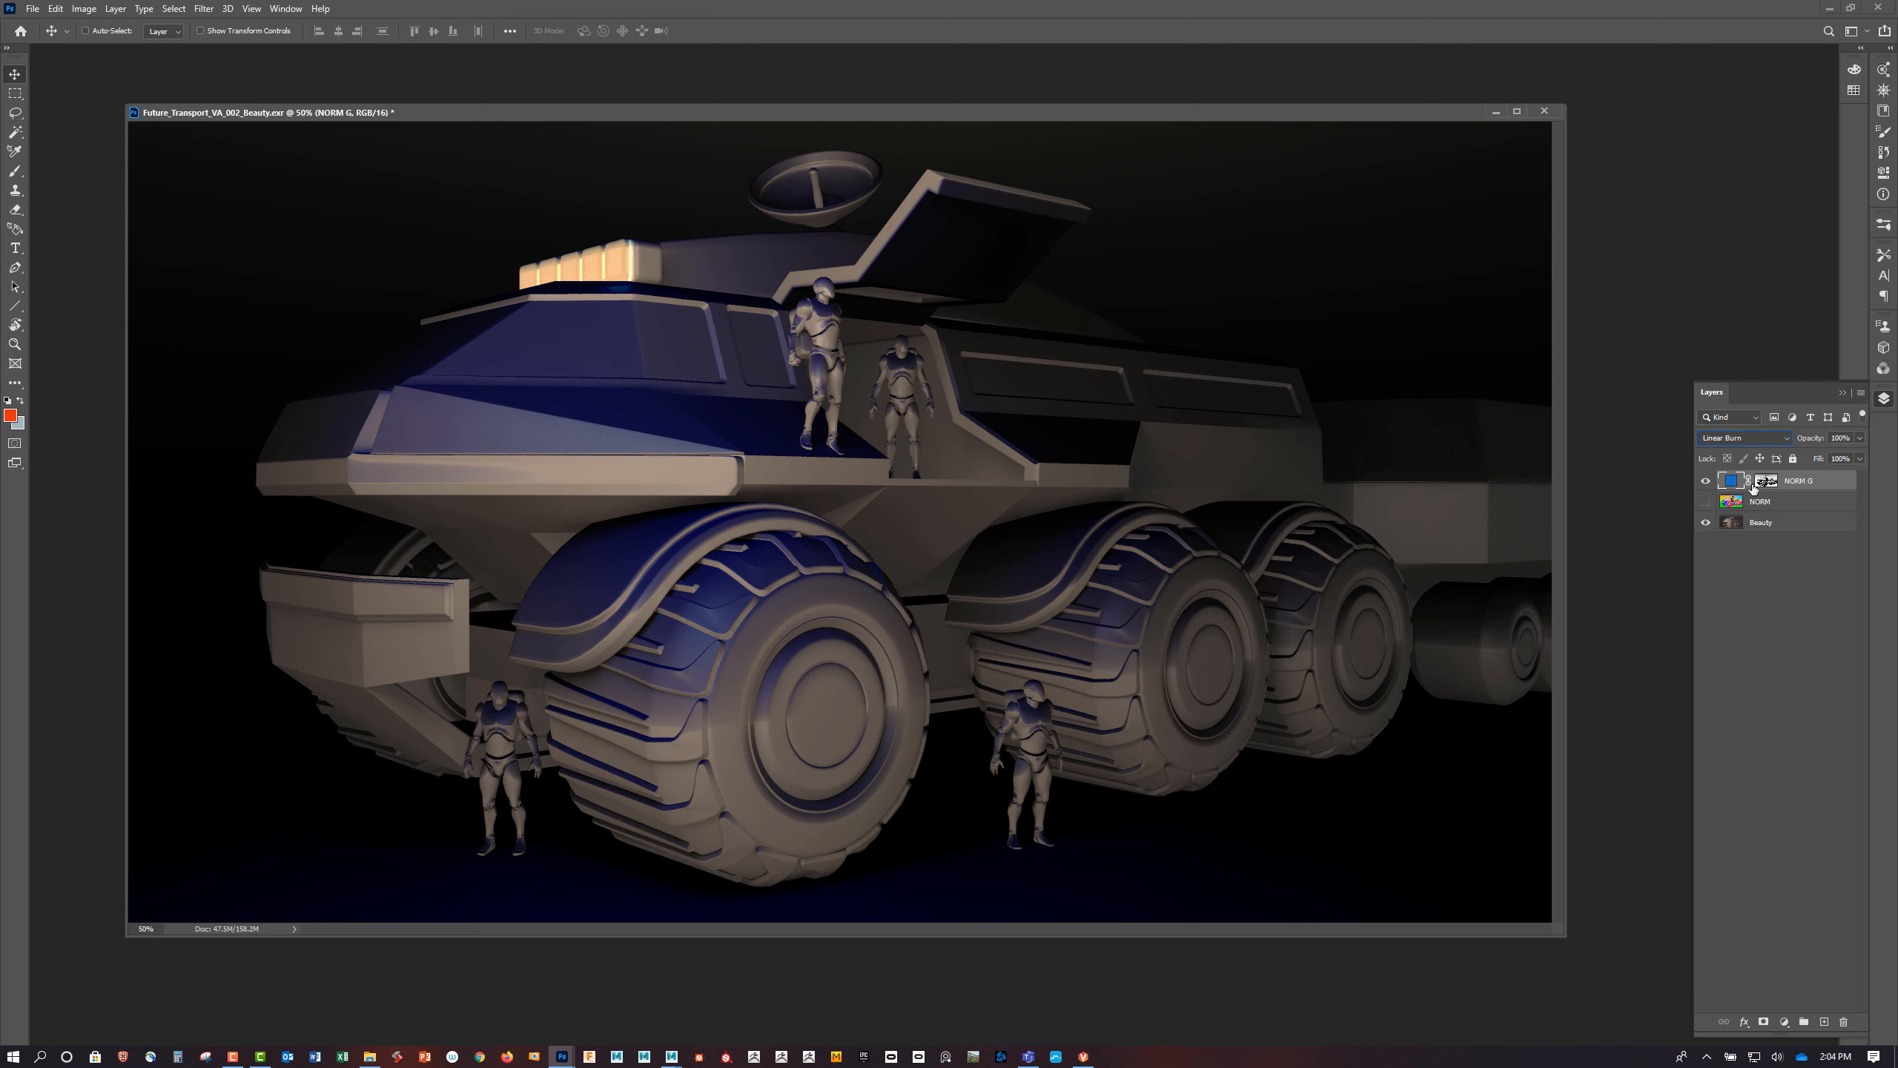
key(Down)
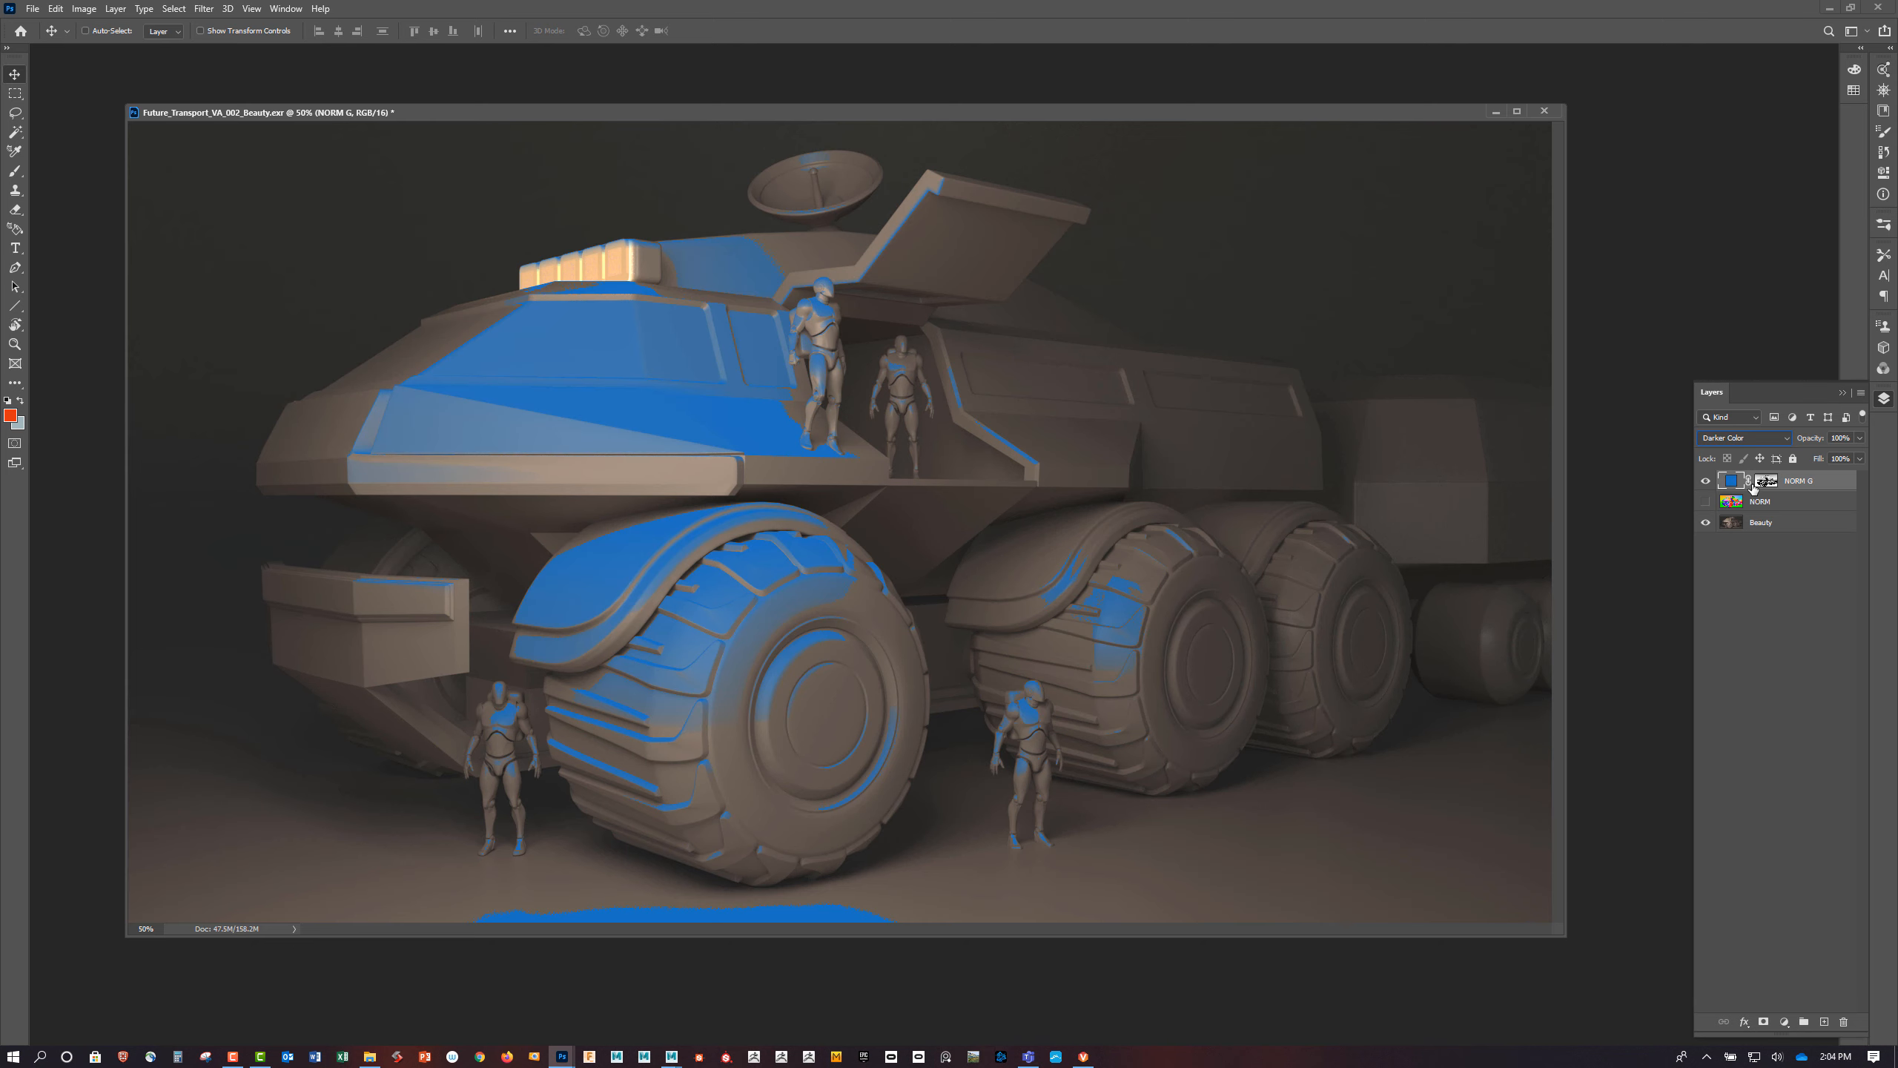
Try the Lighten, Screen, Color Dodge, Linear Dodge (Add) and Lighter Color blend modes on the NORM G layer
key(Down)
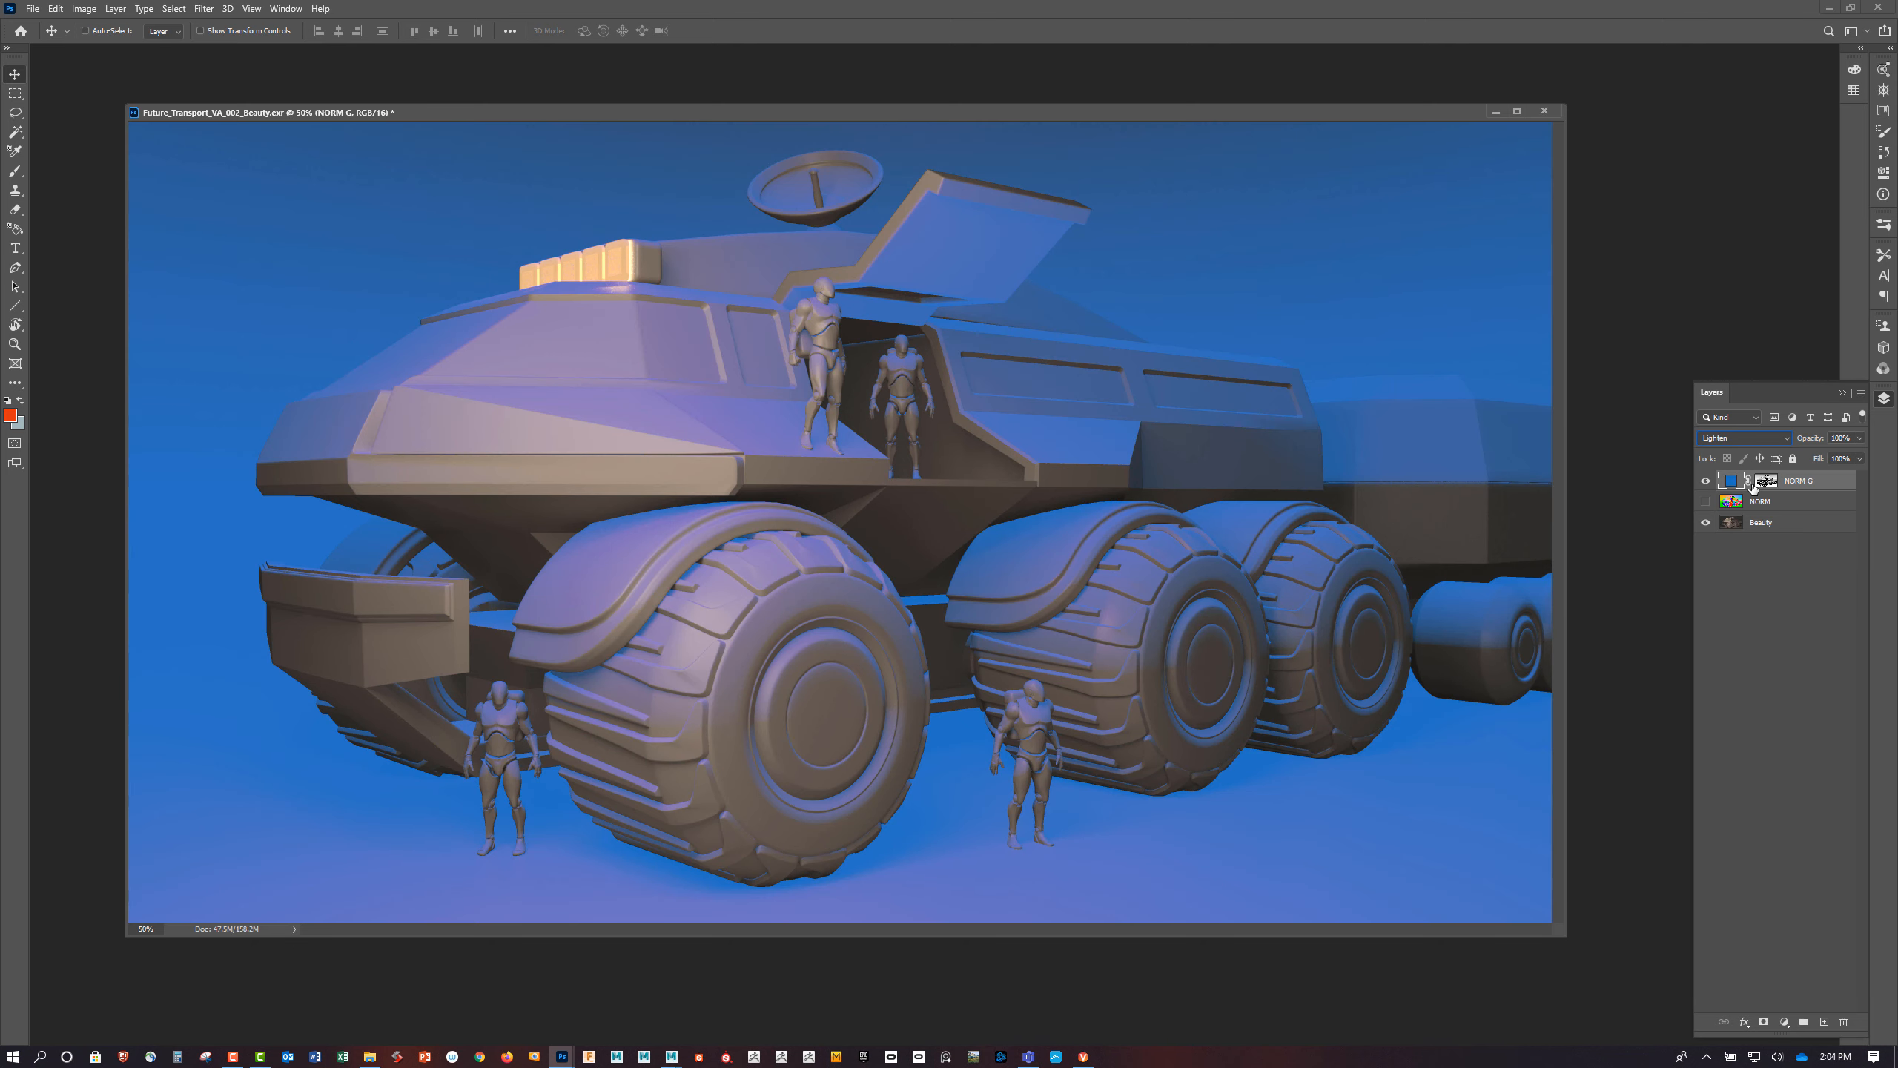
key(Down)
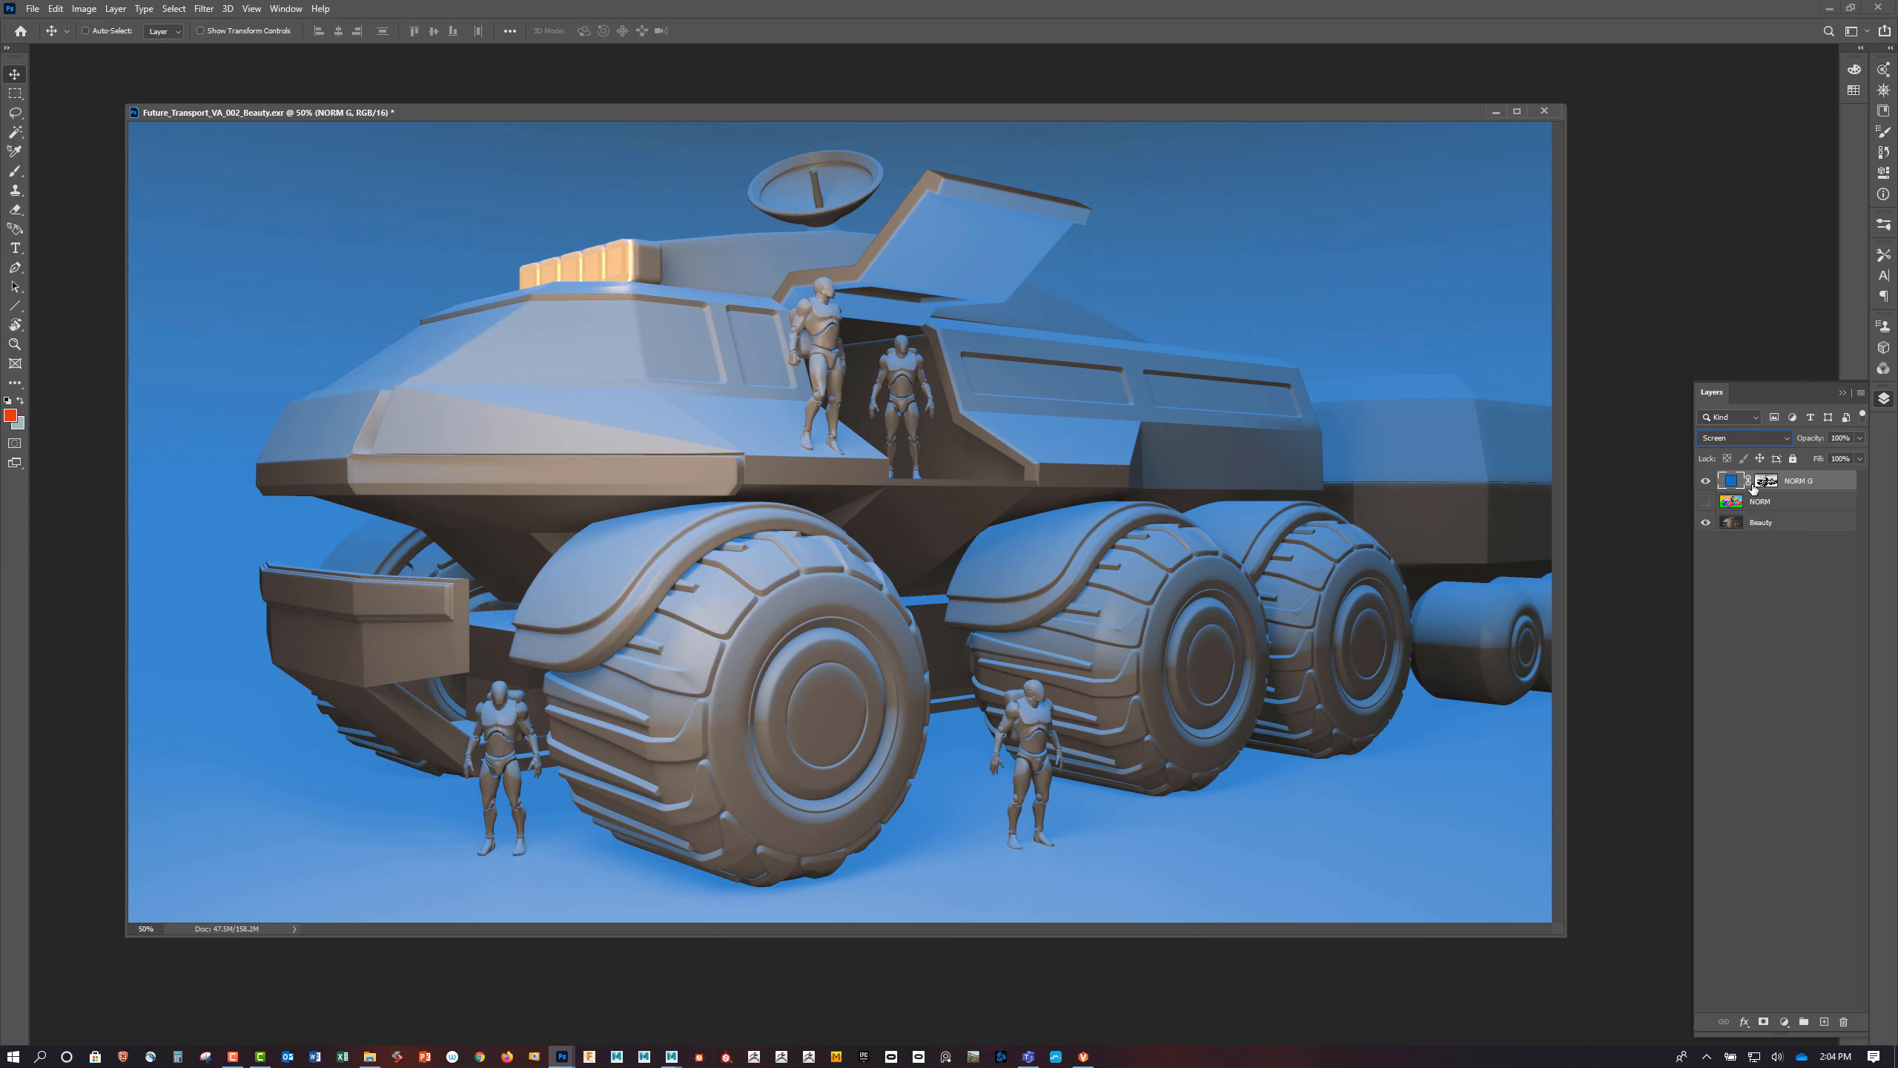
key(shift+minus)
key(shift+plus)
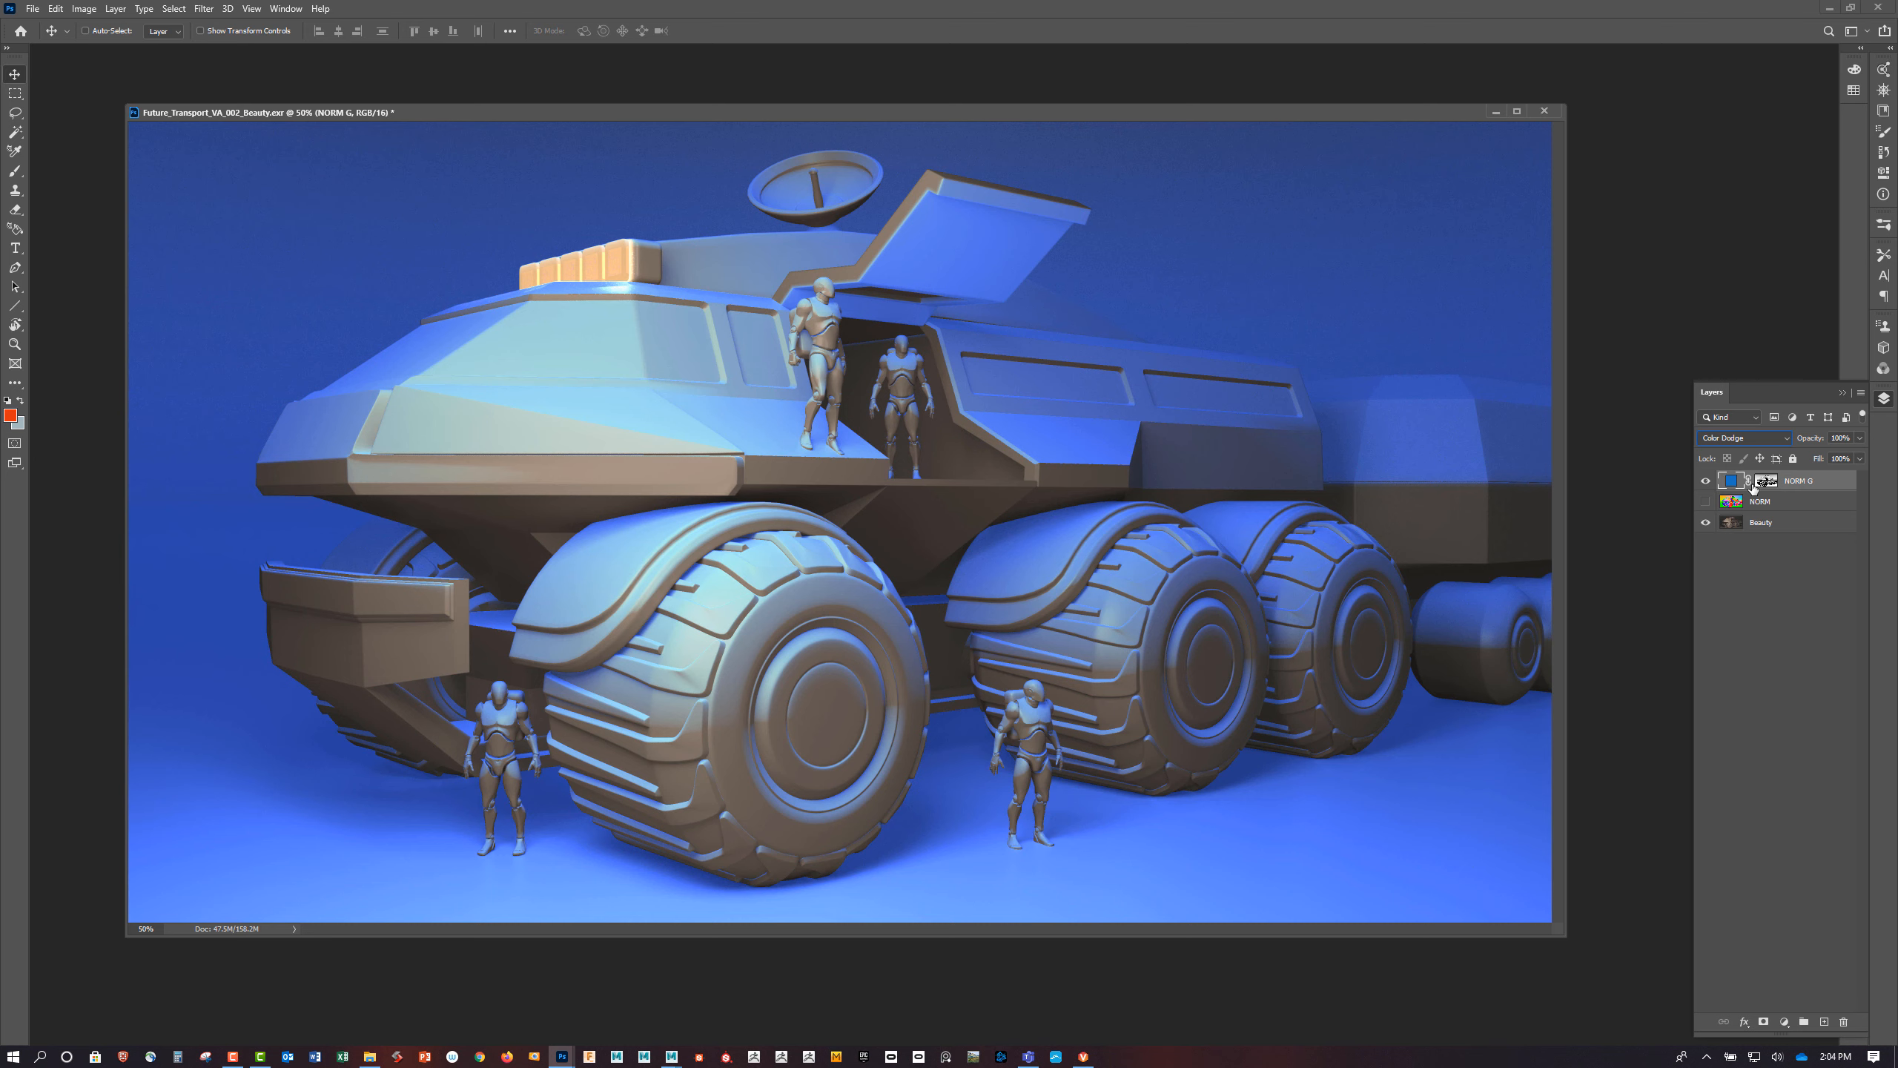
key(shift+plus)
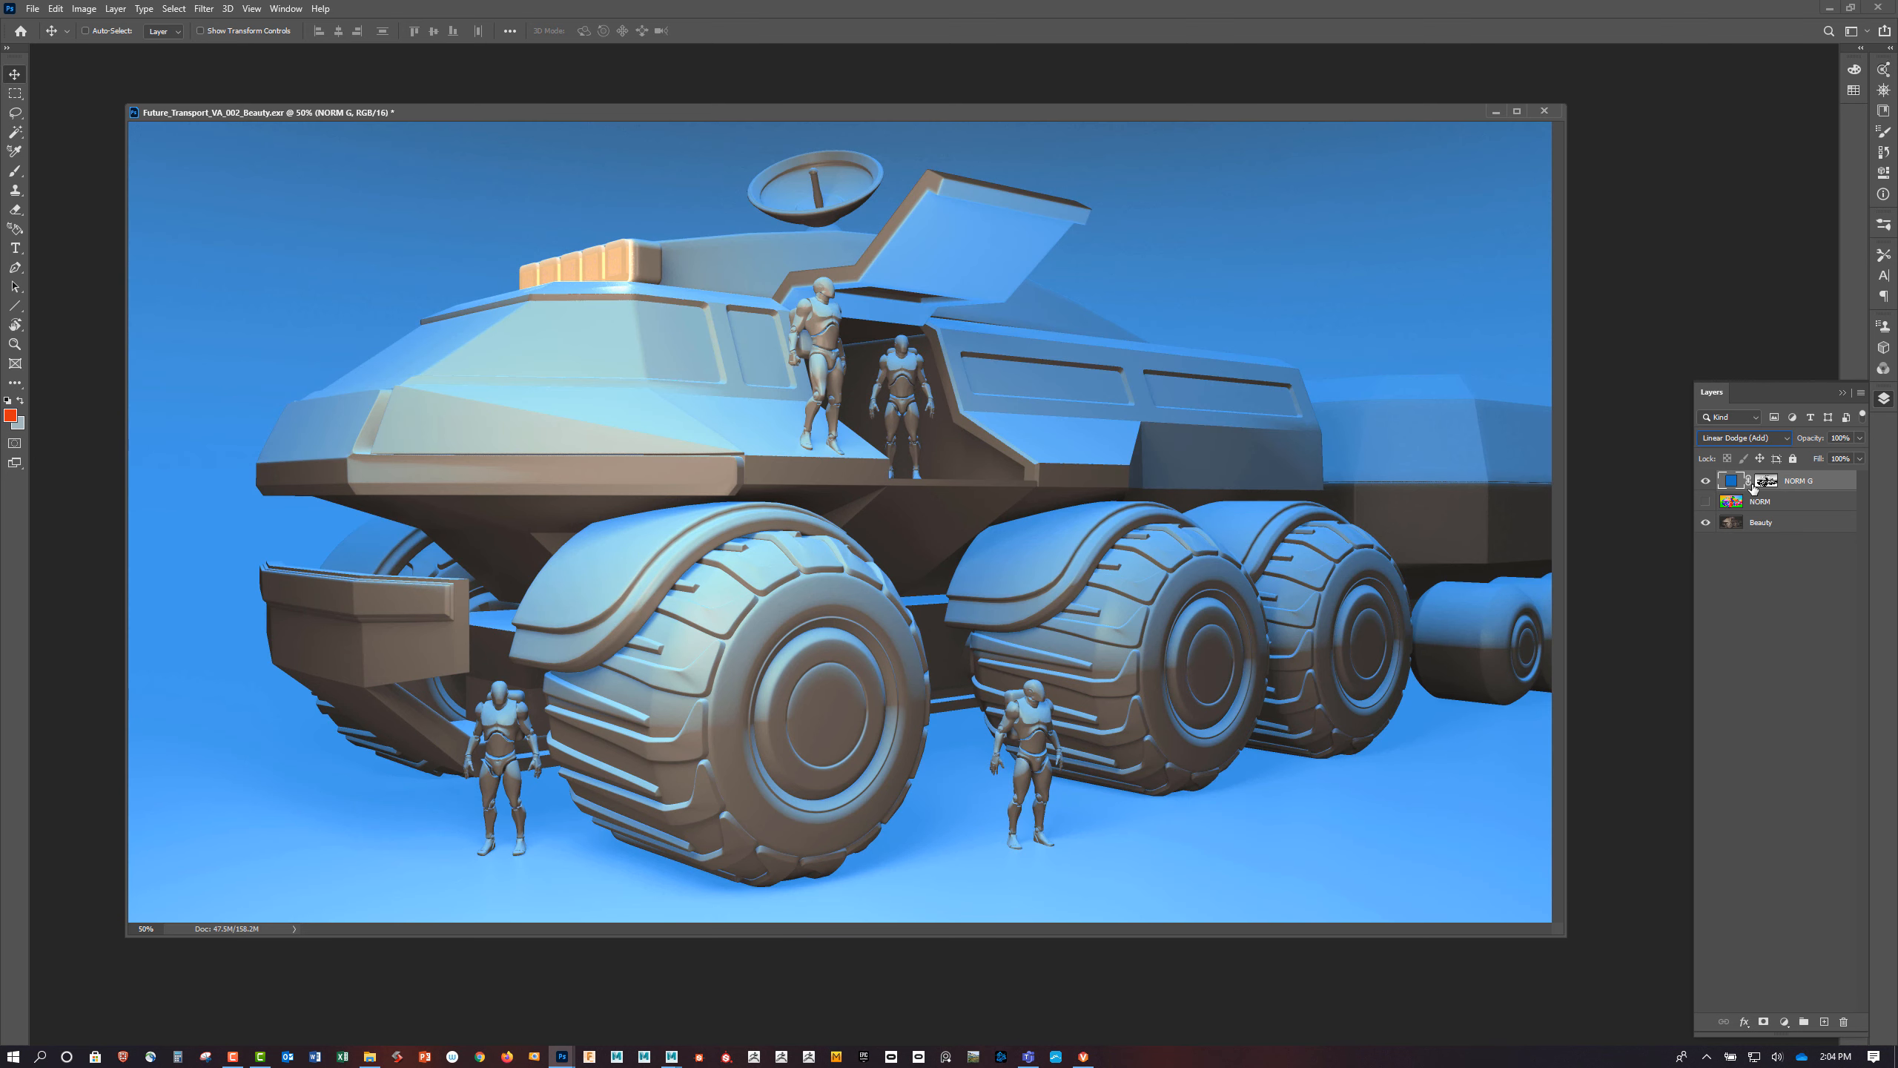
key(shift+plus)
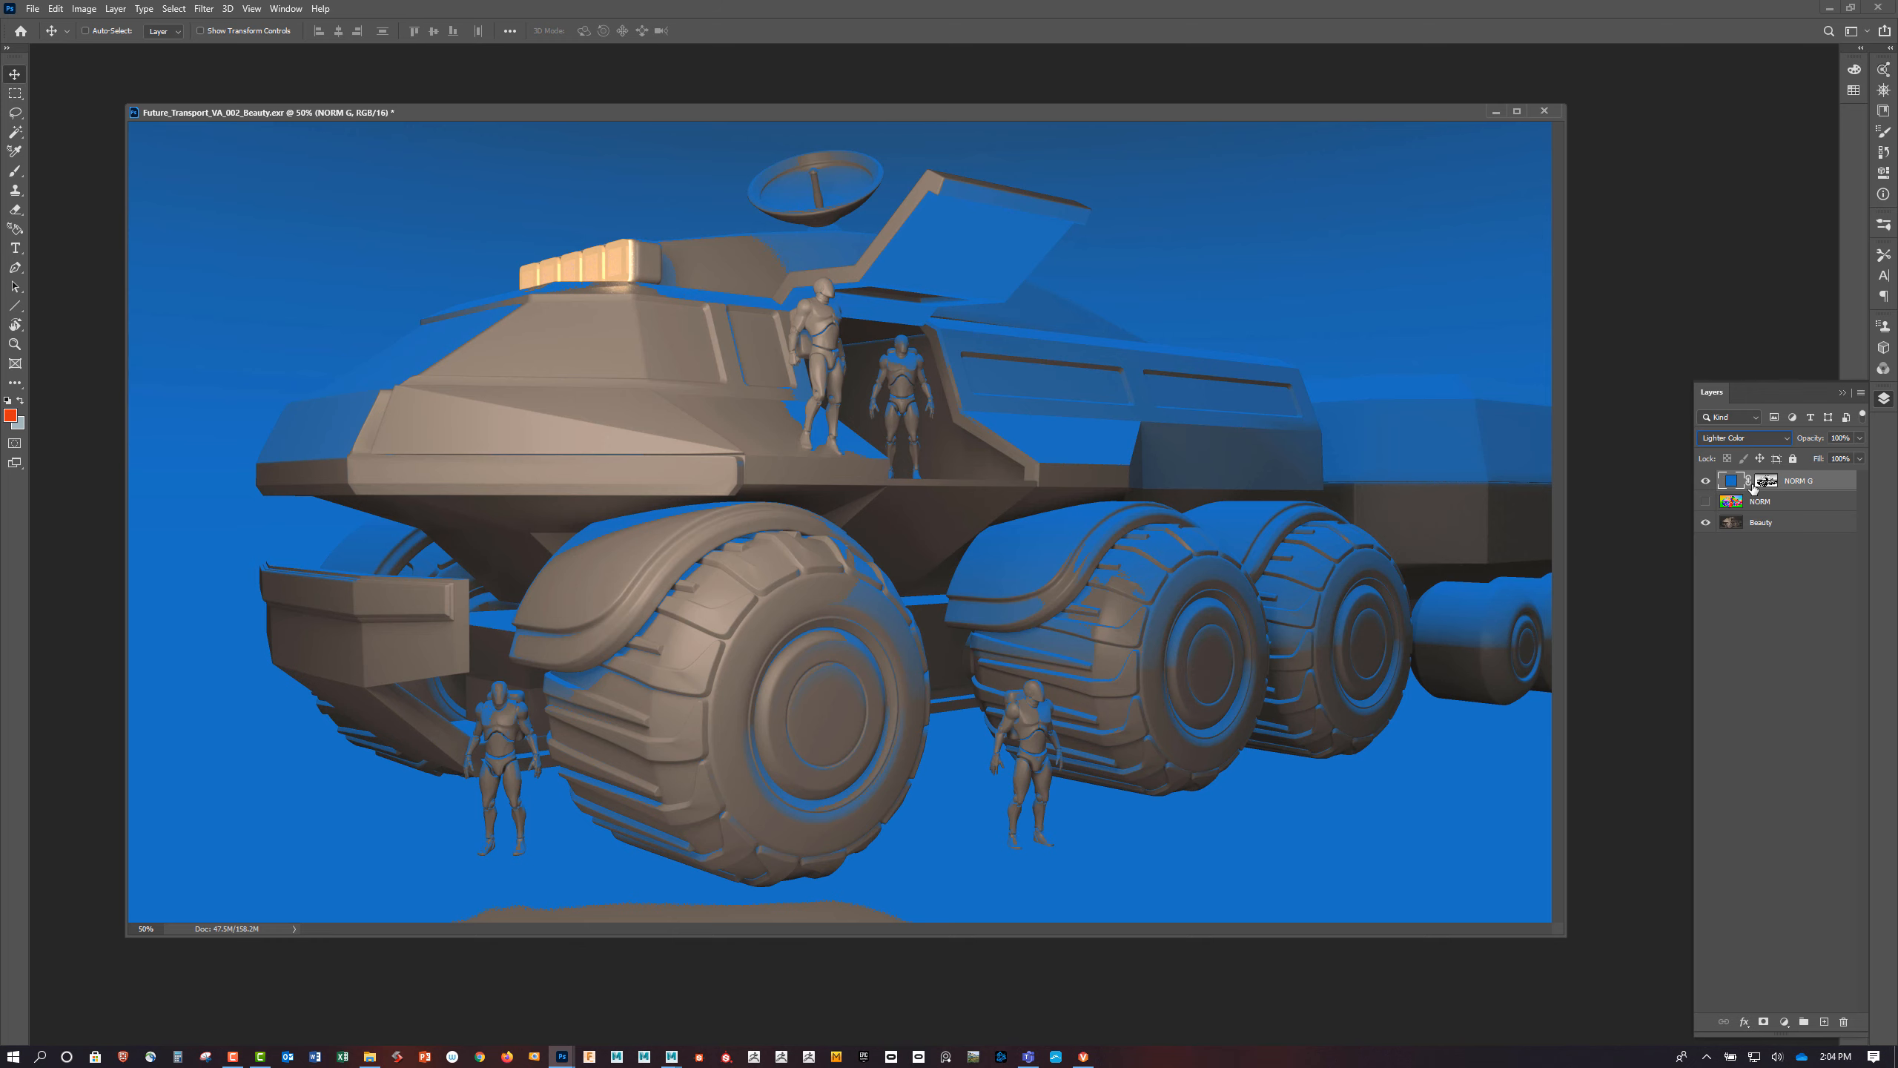
Try the contrast blend modes on the NORM G layer, from Overlay and Hard Light through Vivid Light and Linear Light to Hard Mix
key(shift+plus)
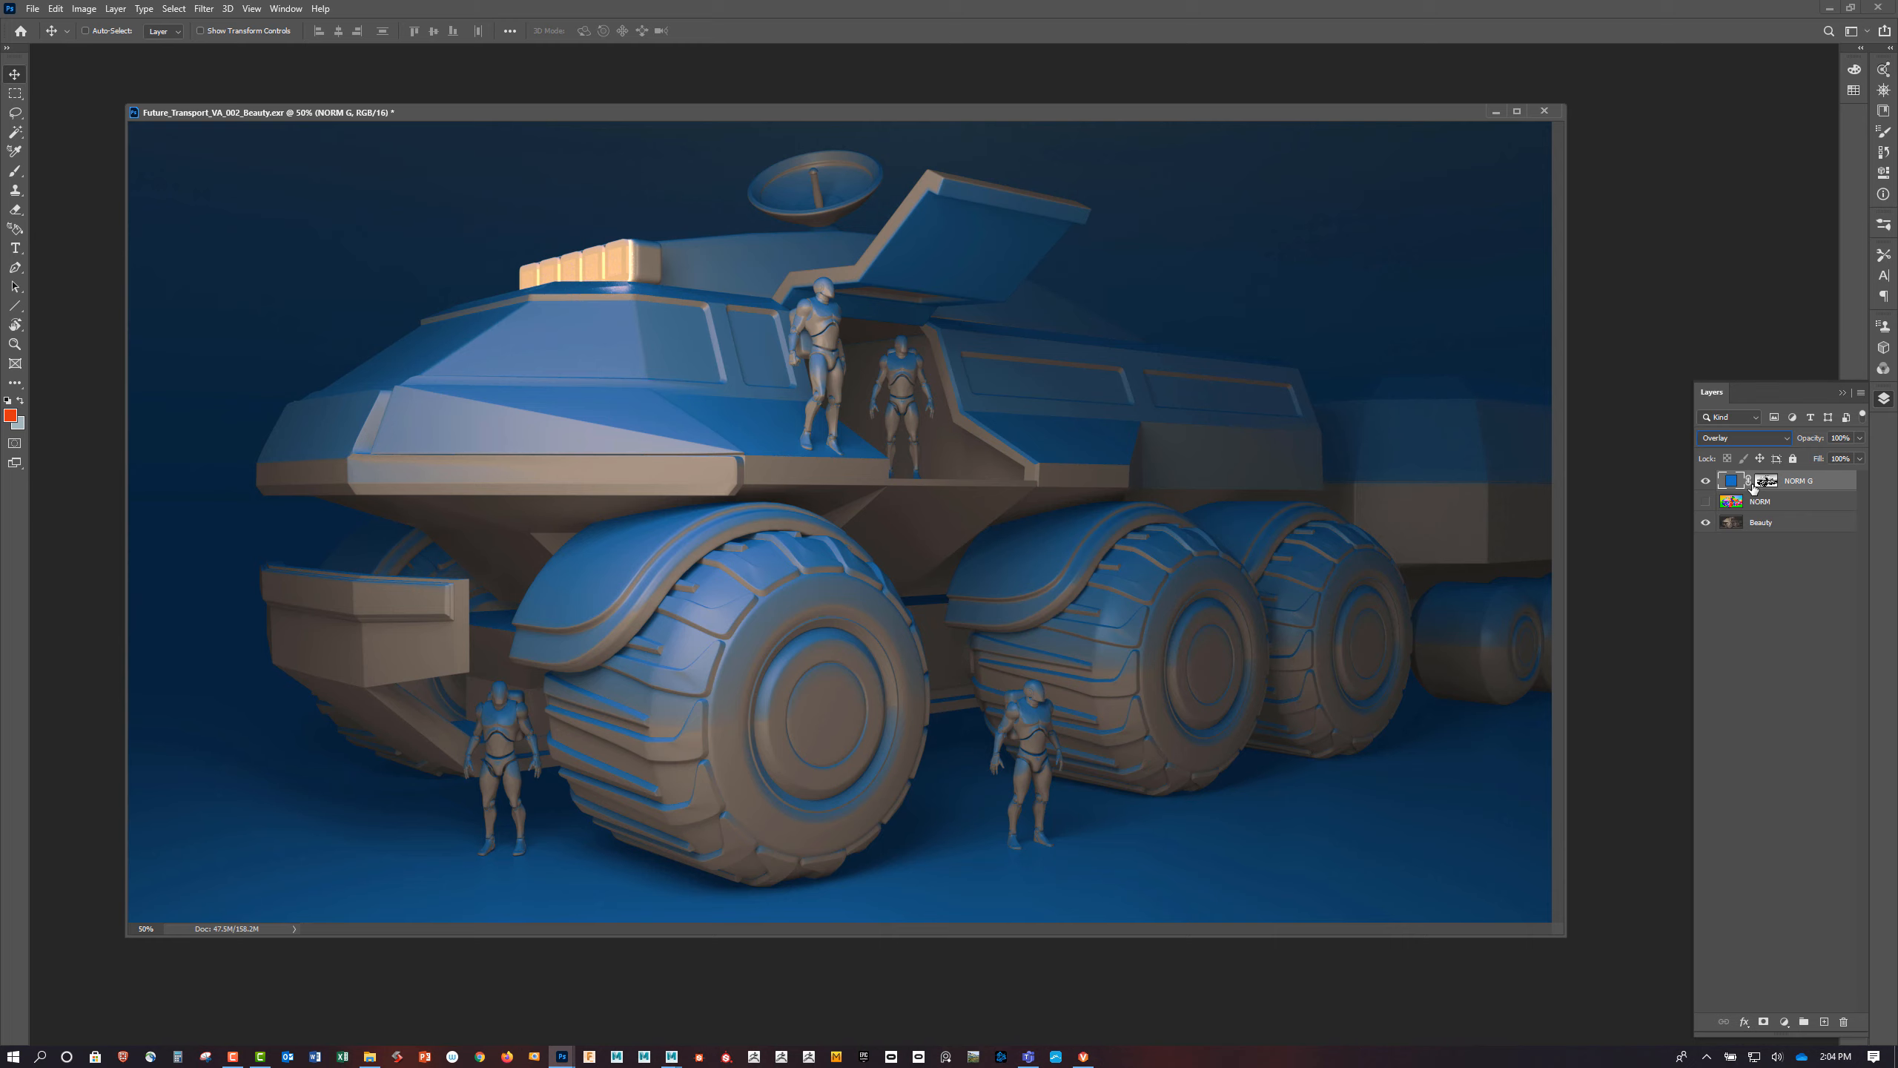
key(shift+plus)
key(shift+plus)
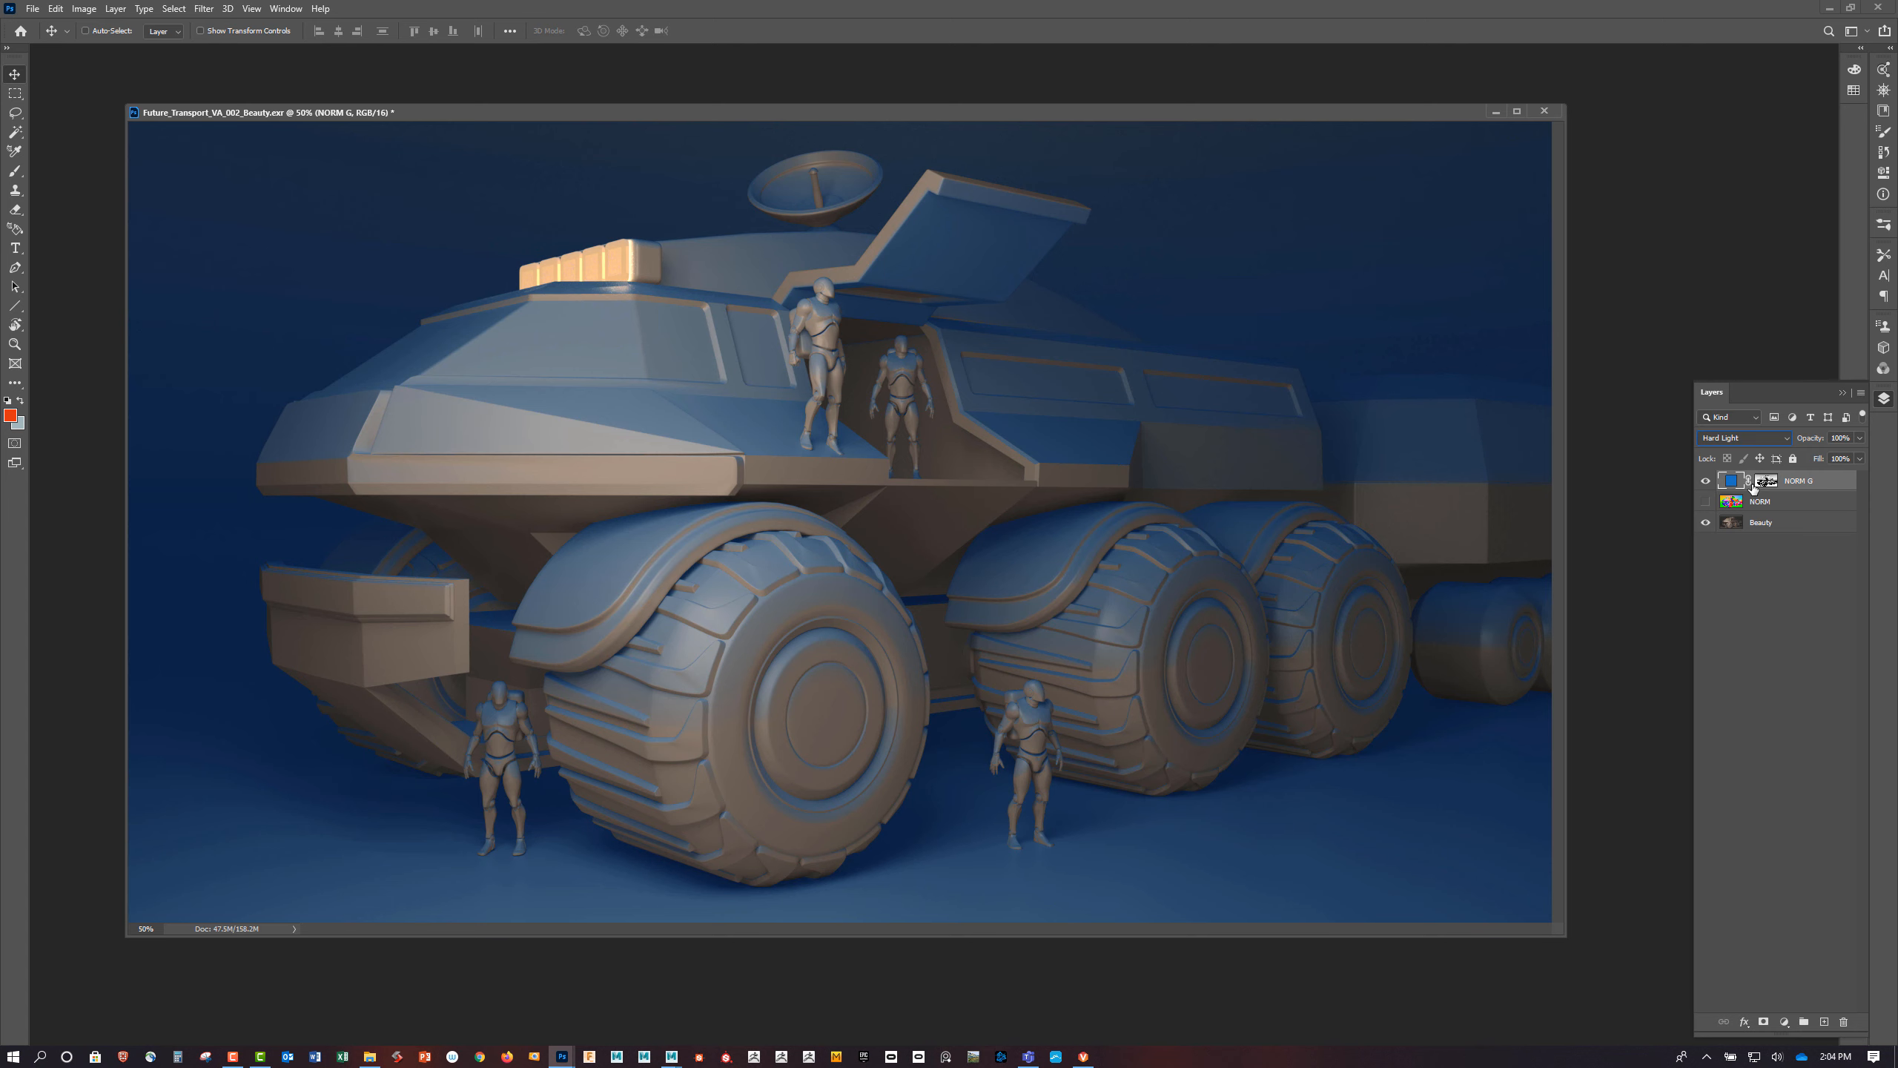
key(shift+plus)
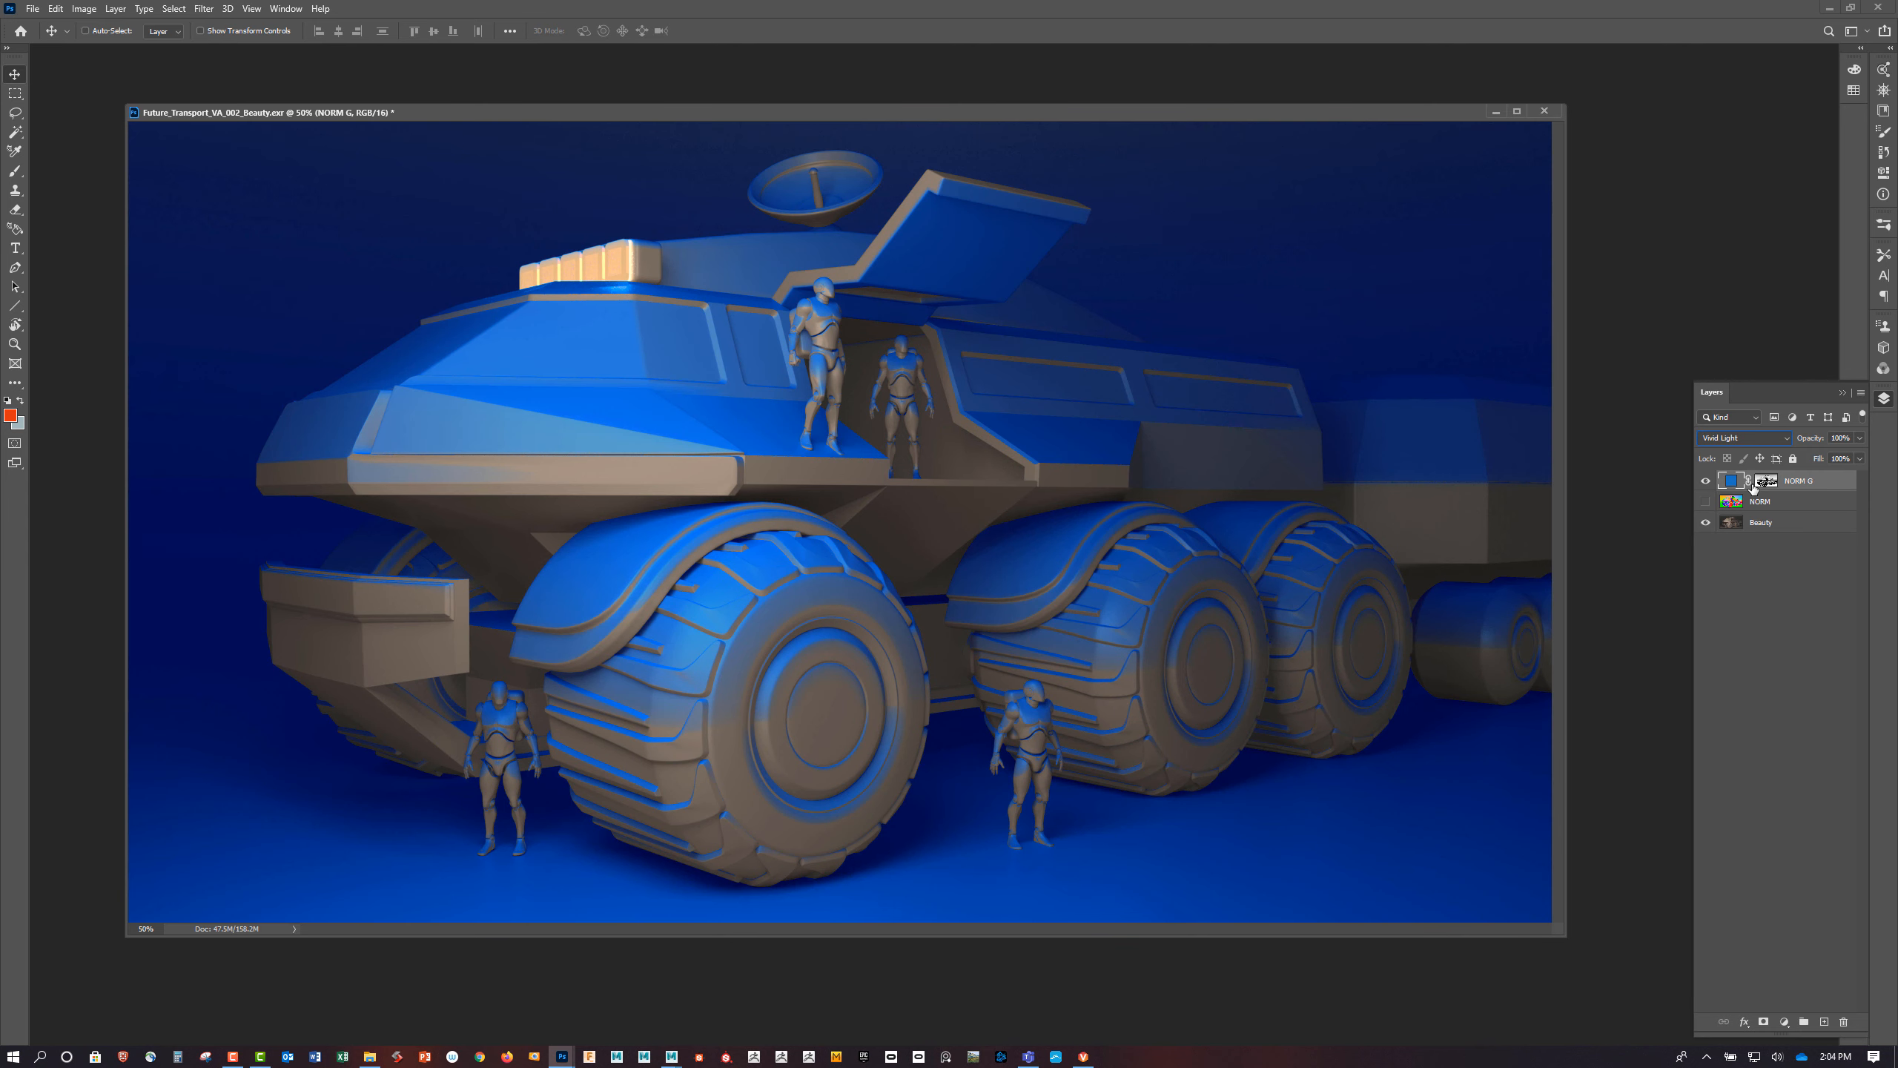
key(shift+plus)
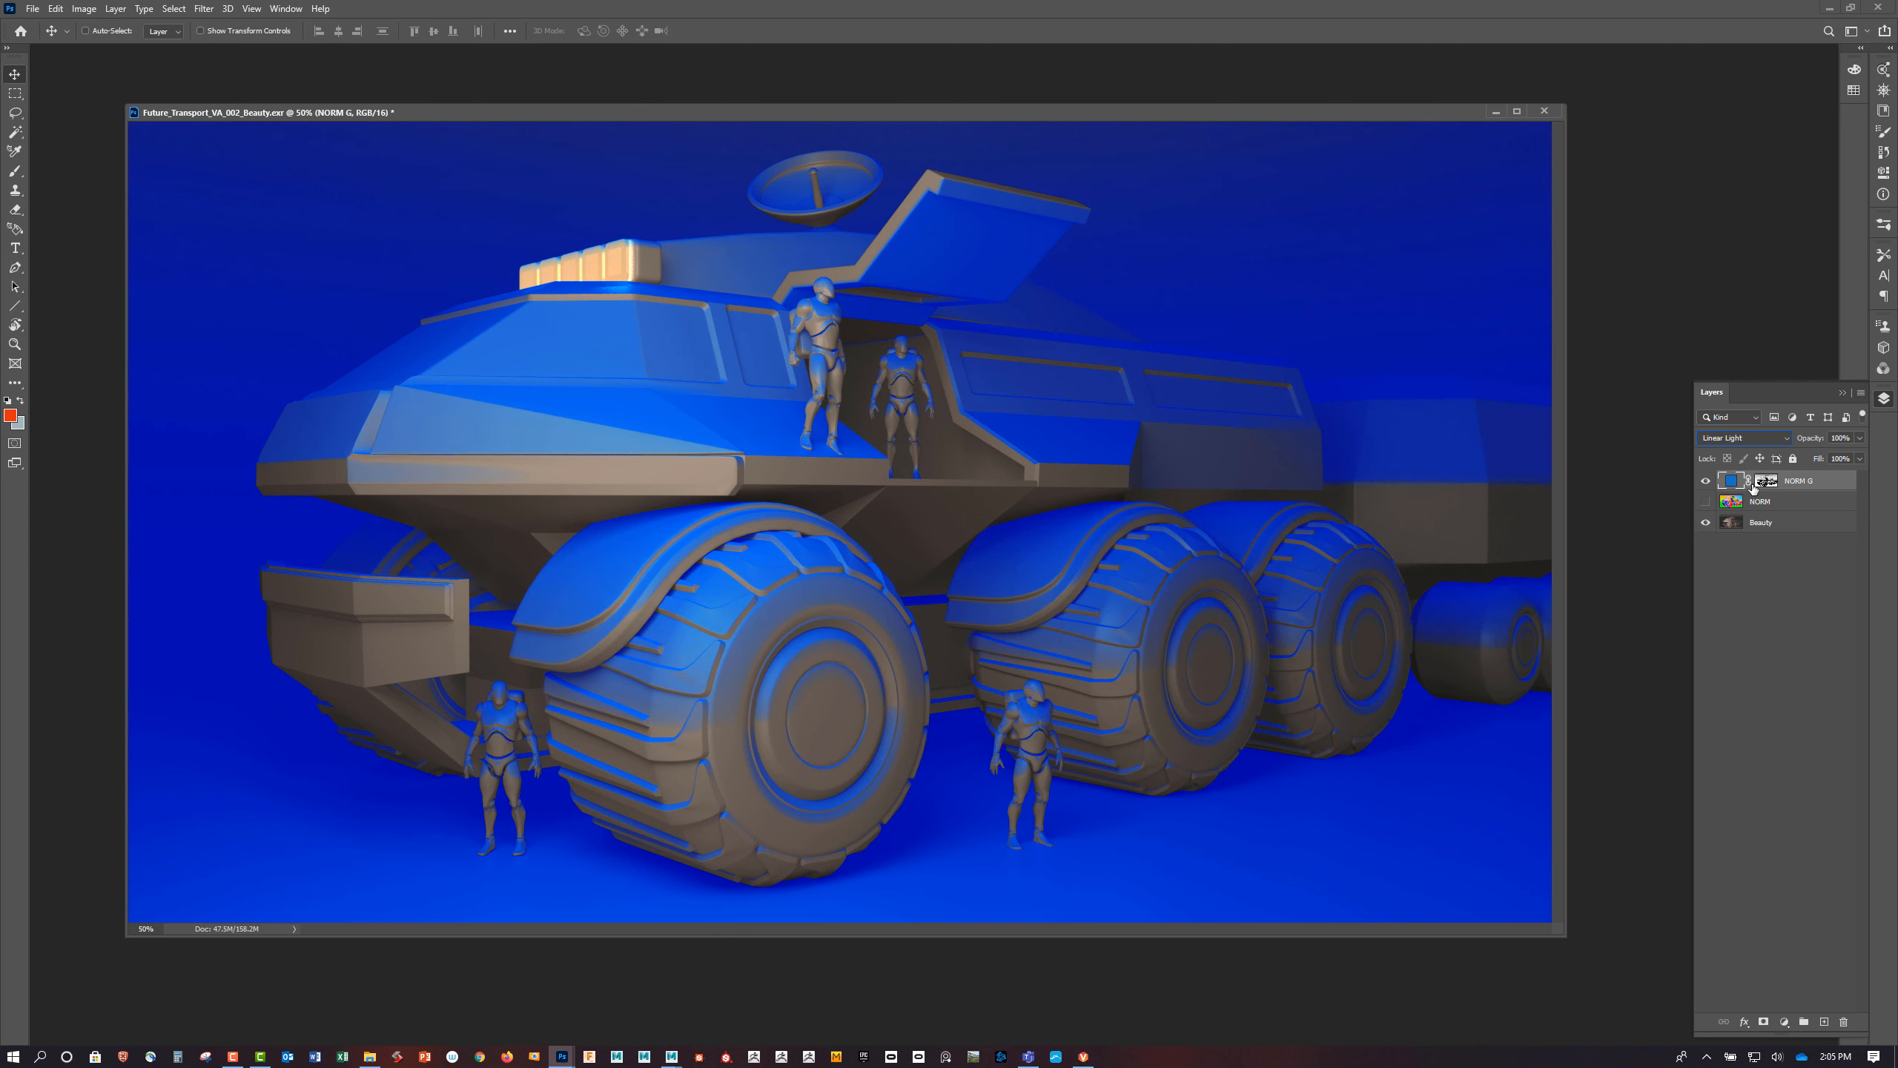
key(shift+plus)
key(shift+plus)
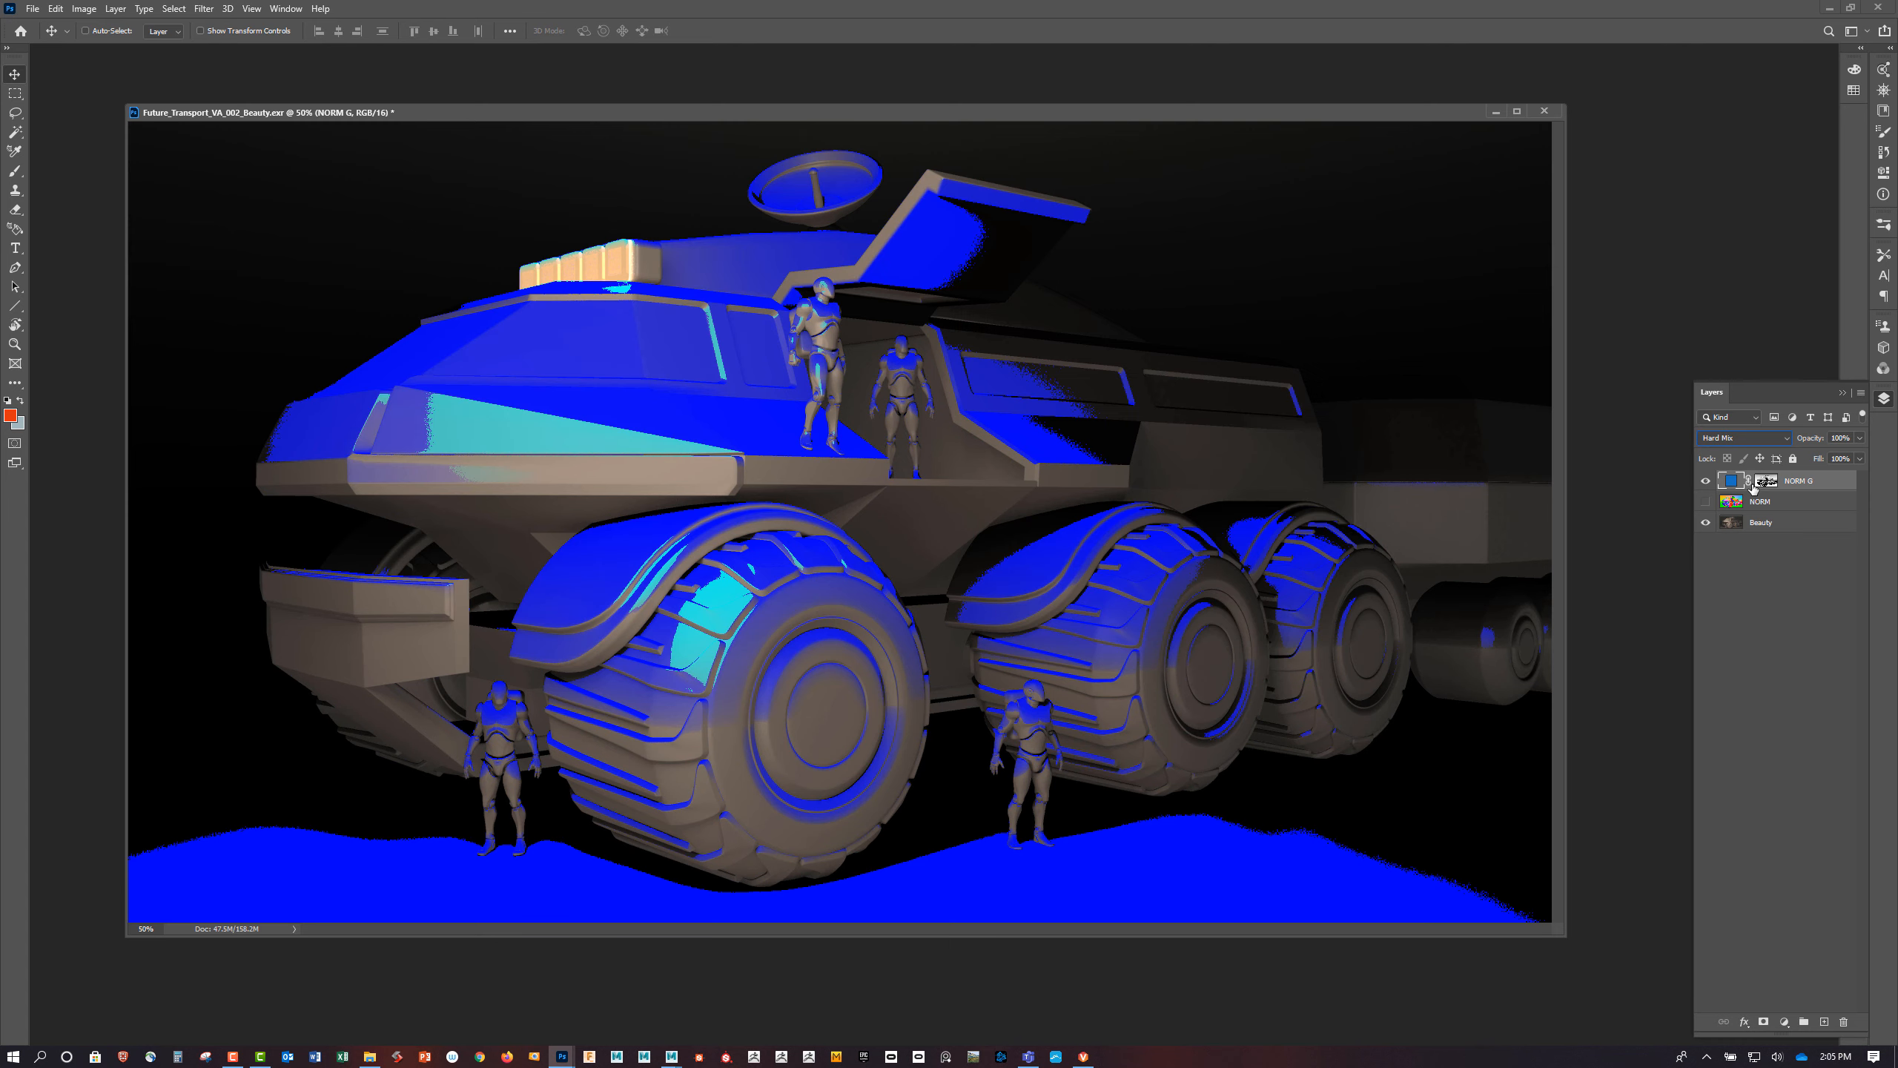
Go on through Difference, Exclusion, Divide and Saturation, and set the NORM G layer's blend mode to Color
key(shift+plus)
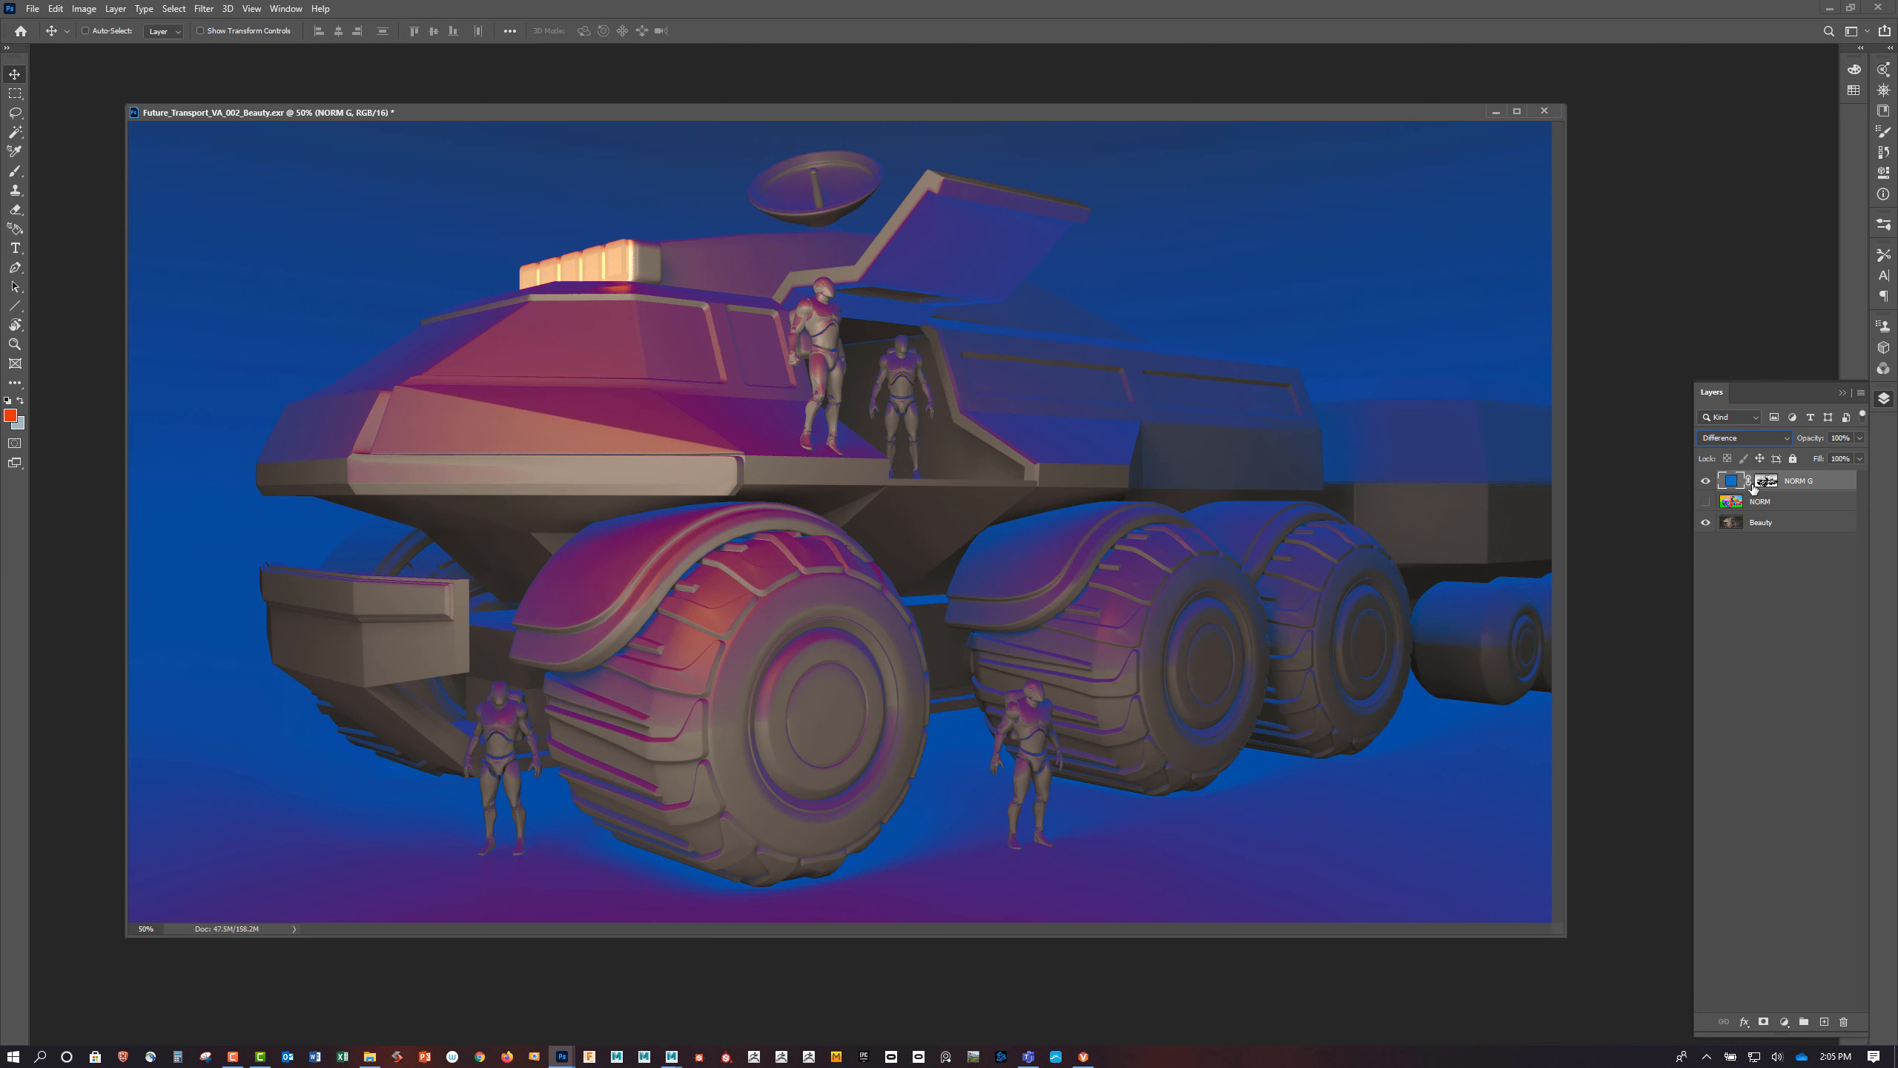
key(shift+plus)
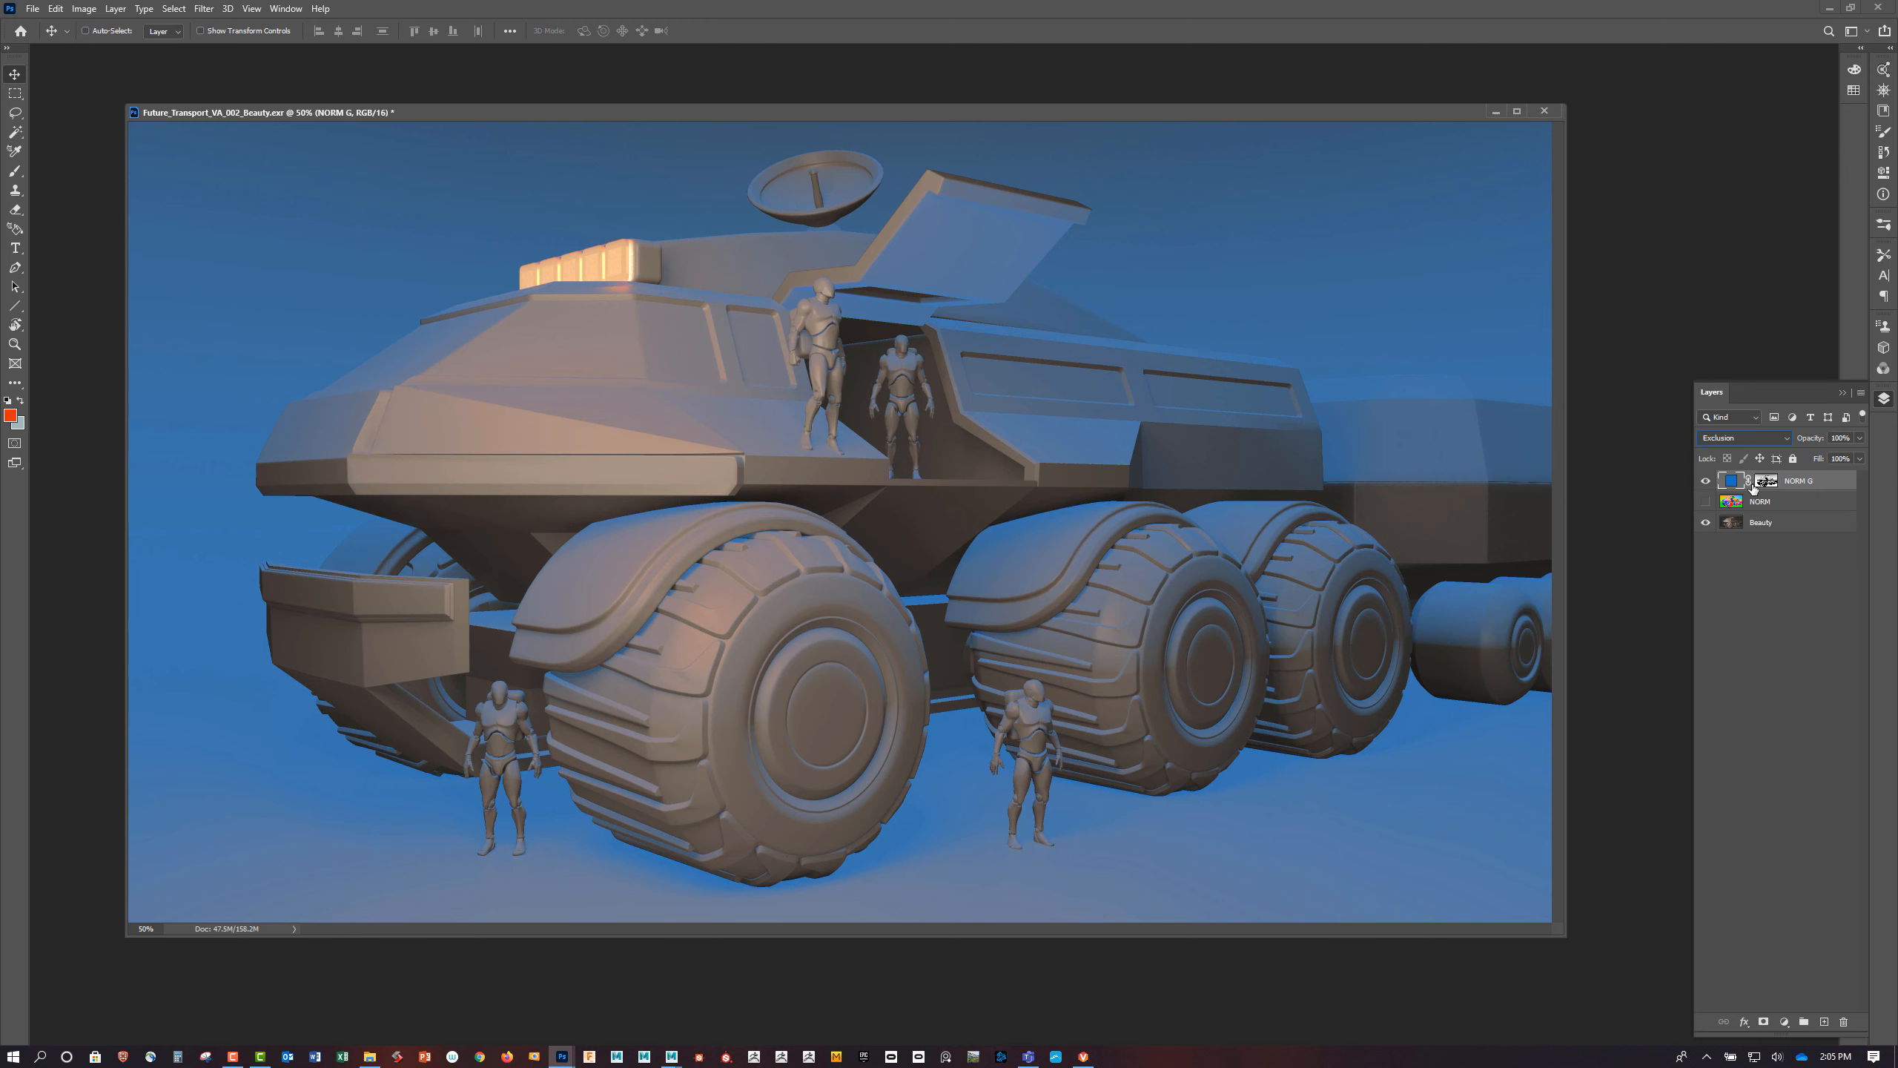
key(shift+plus)
key(shift+plus)
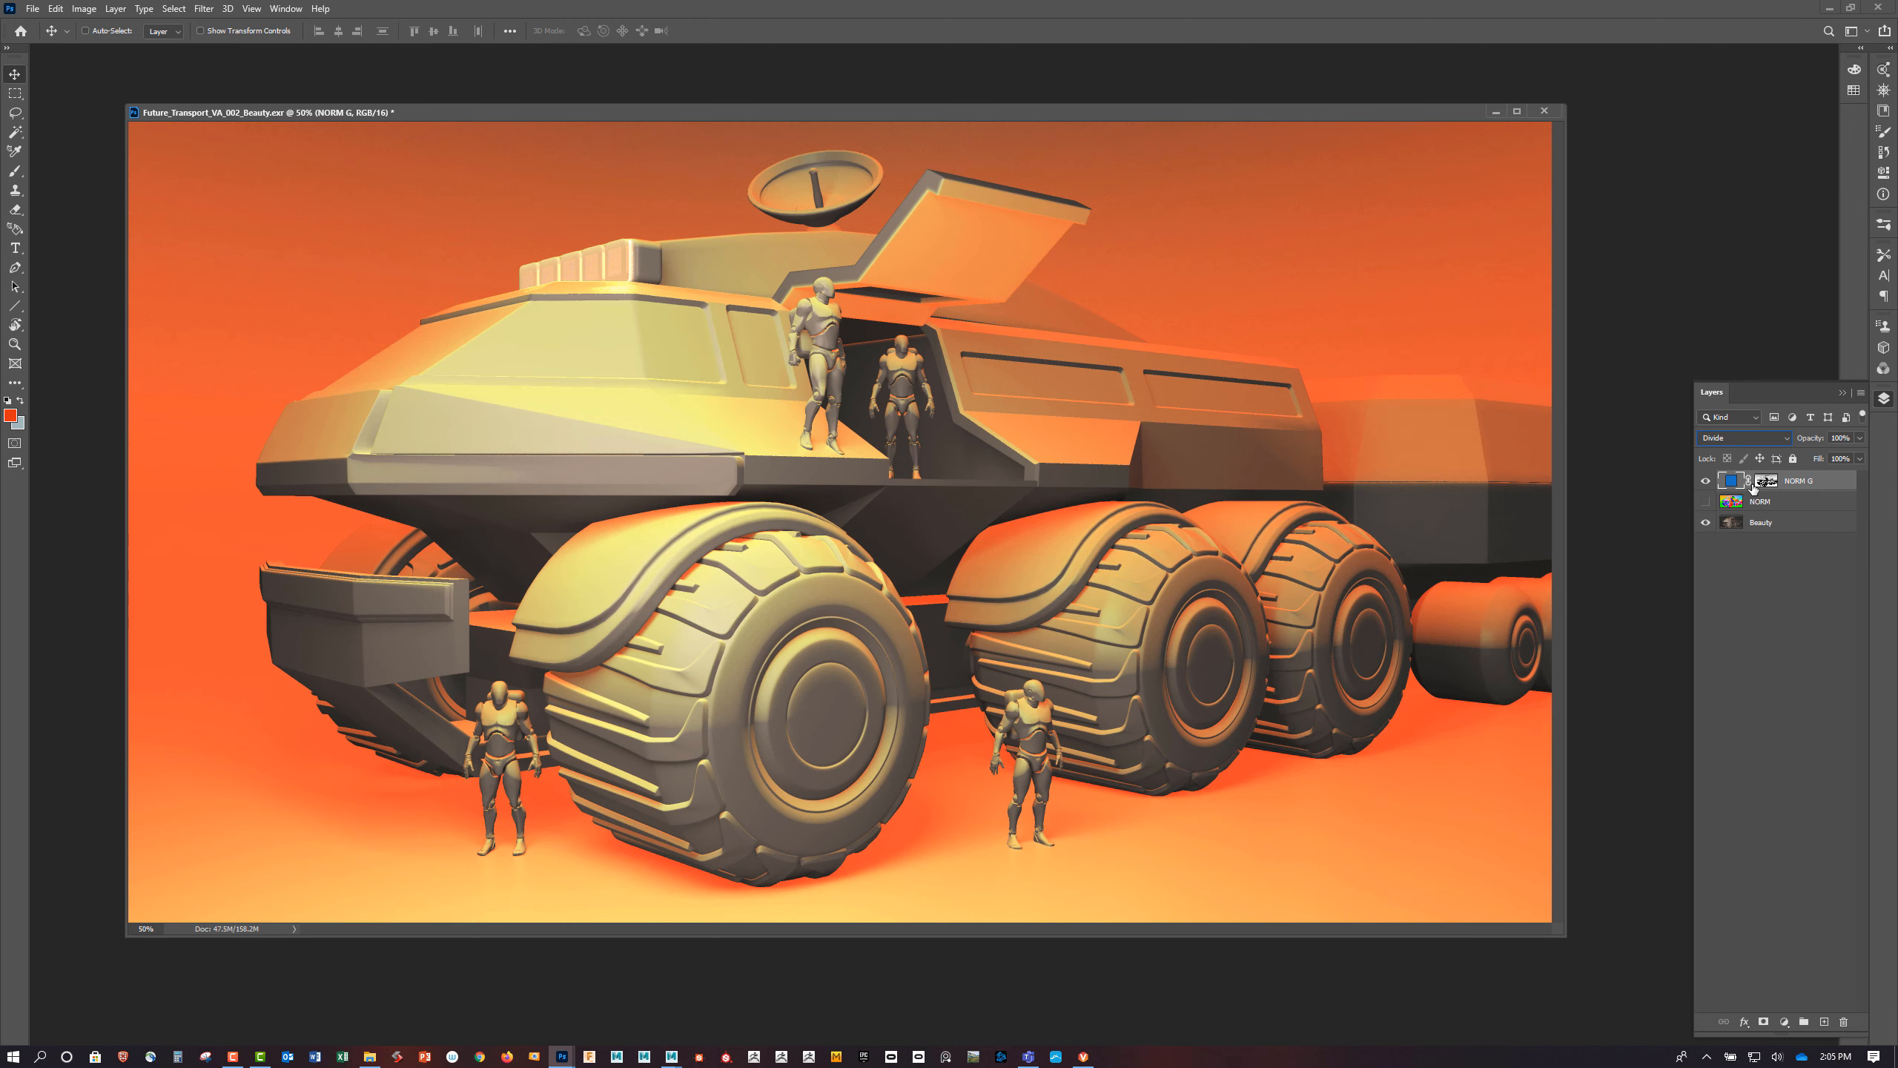
key(shift+plus)
key(shift+plus)
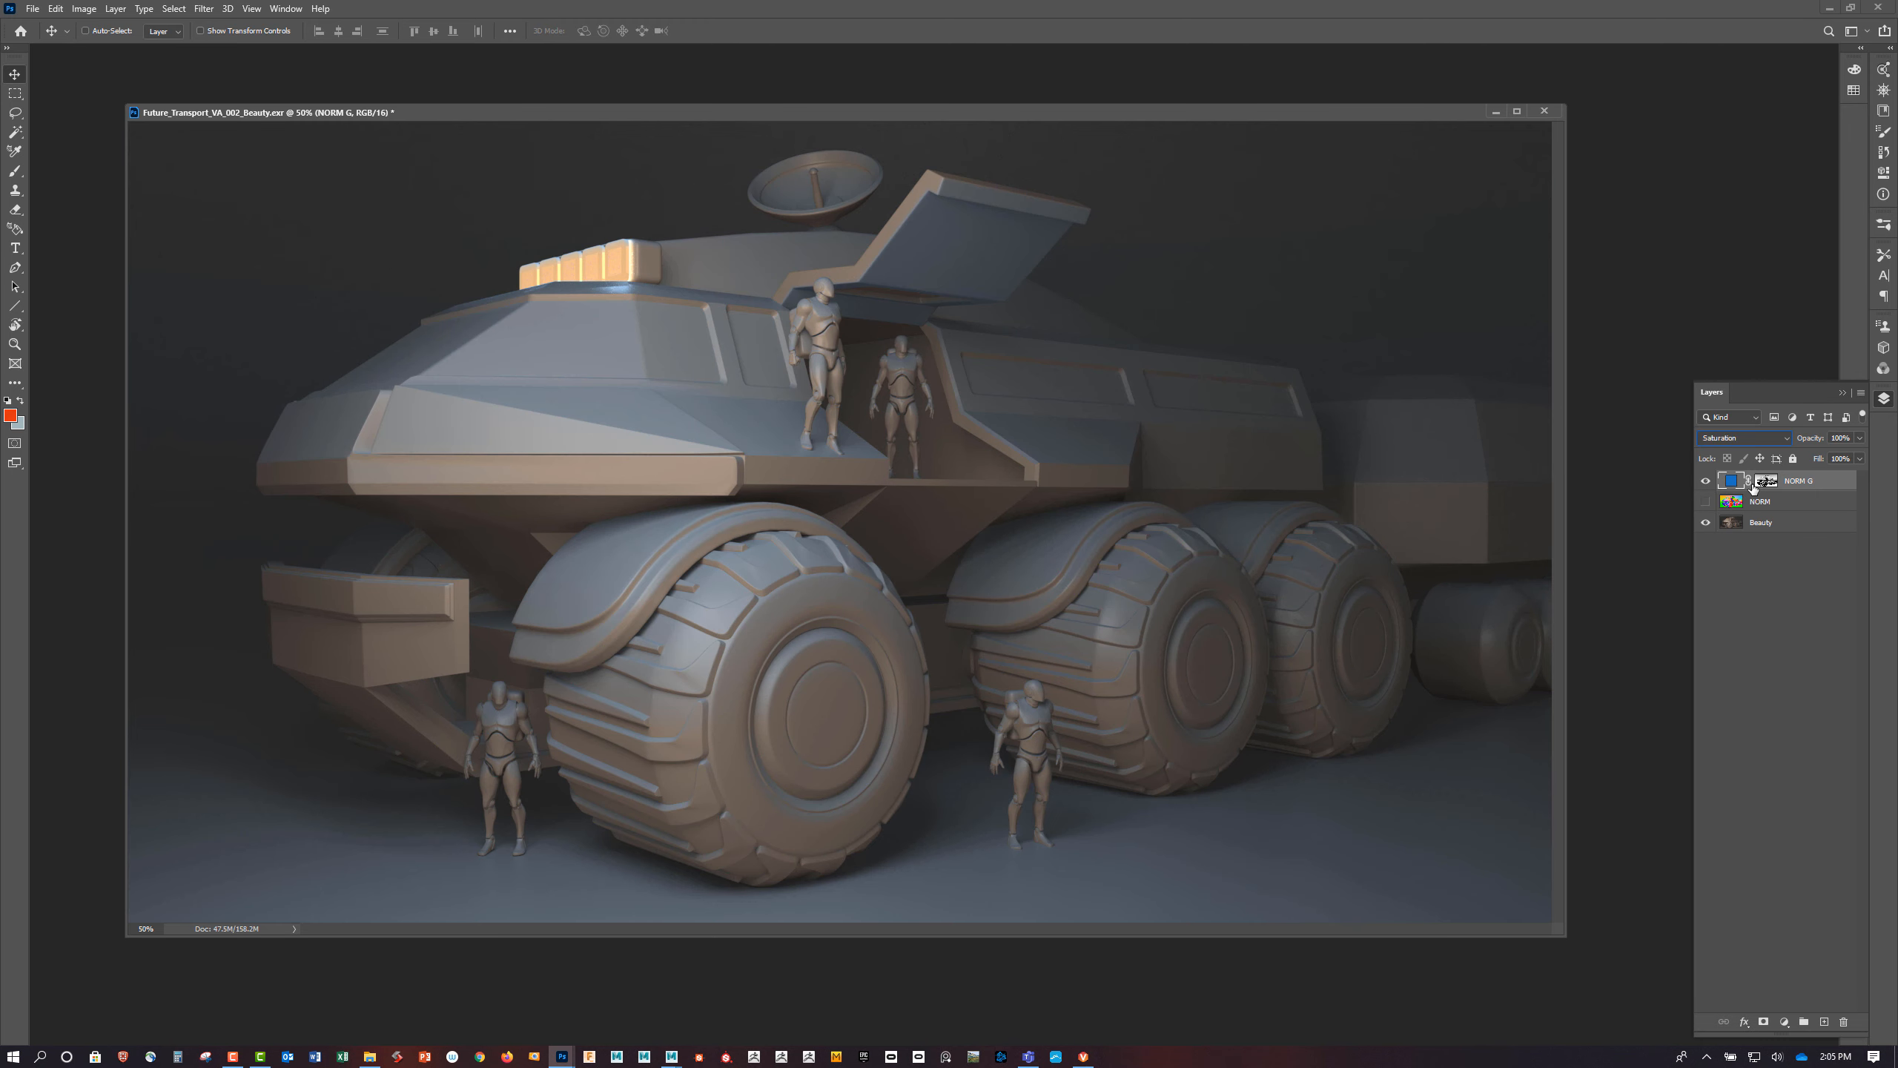
key(shift+plus)
Adjust the black and midtone input levels of the NORM G layer mask with Levels
click(1767, 484)
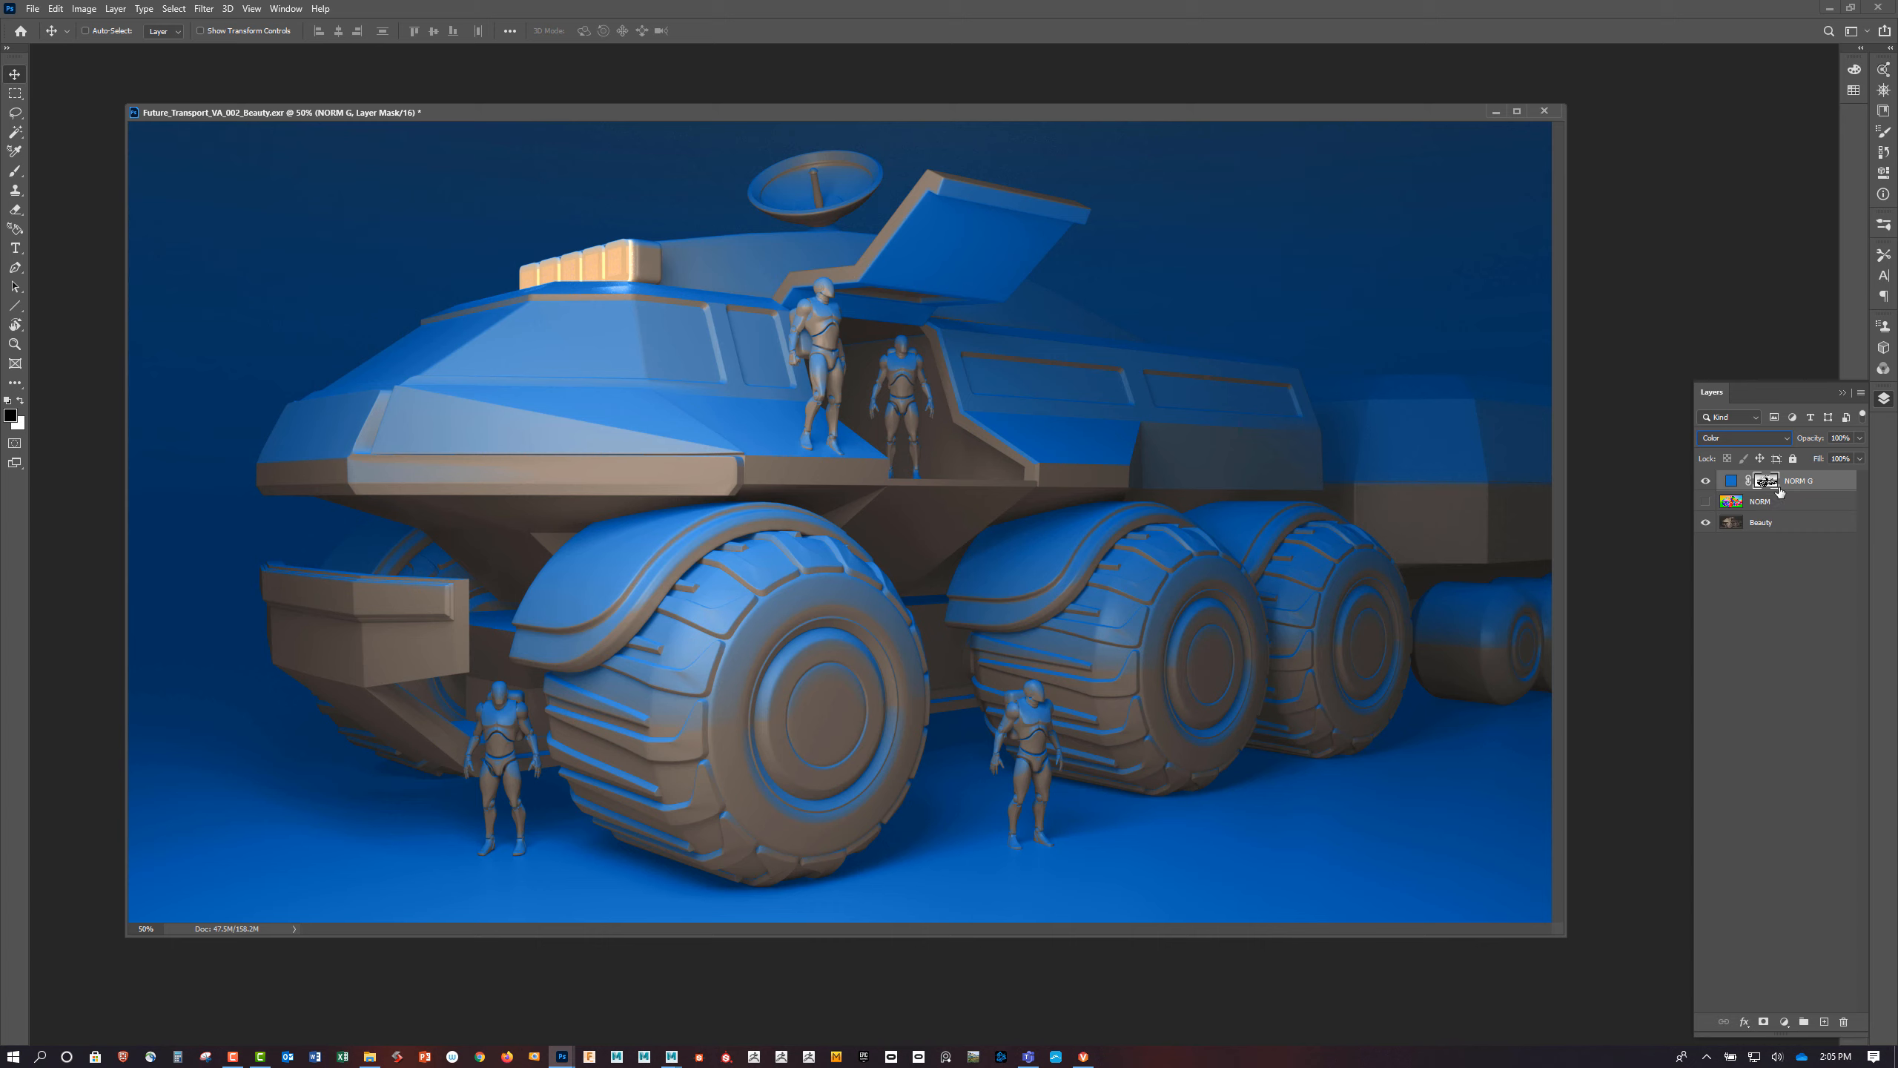
key(ctrl+l)
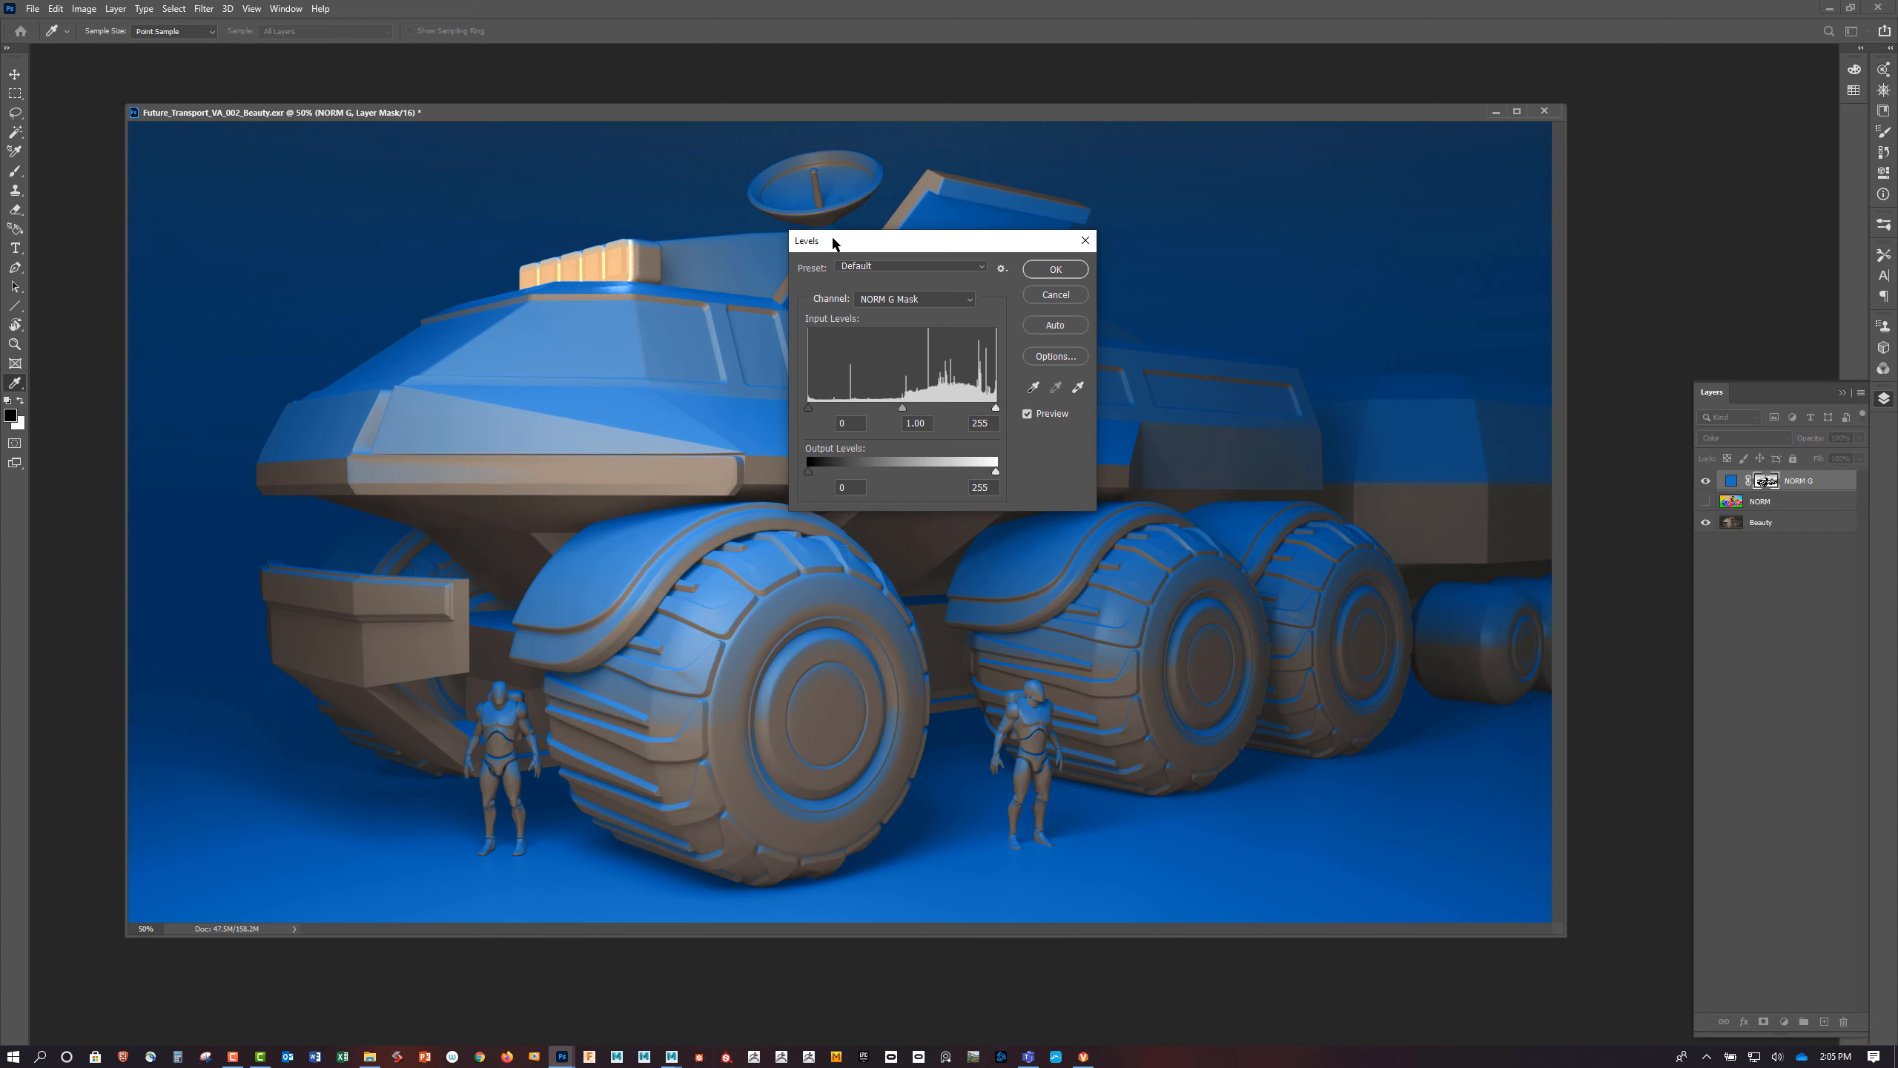
drag(832, 241, 1166, 572)
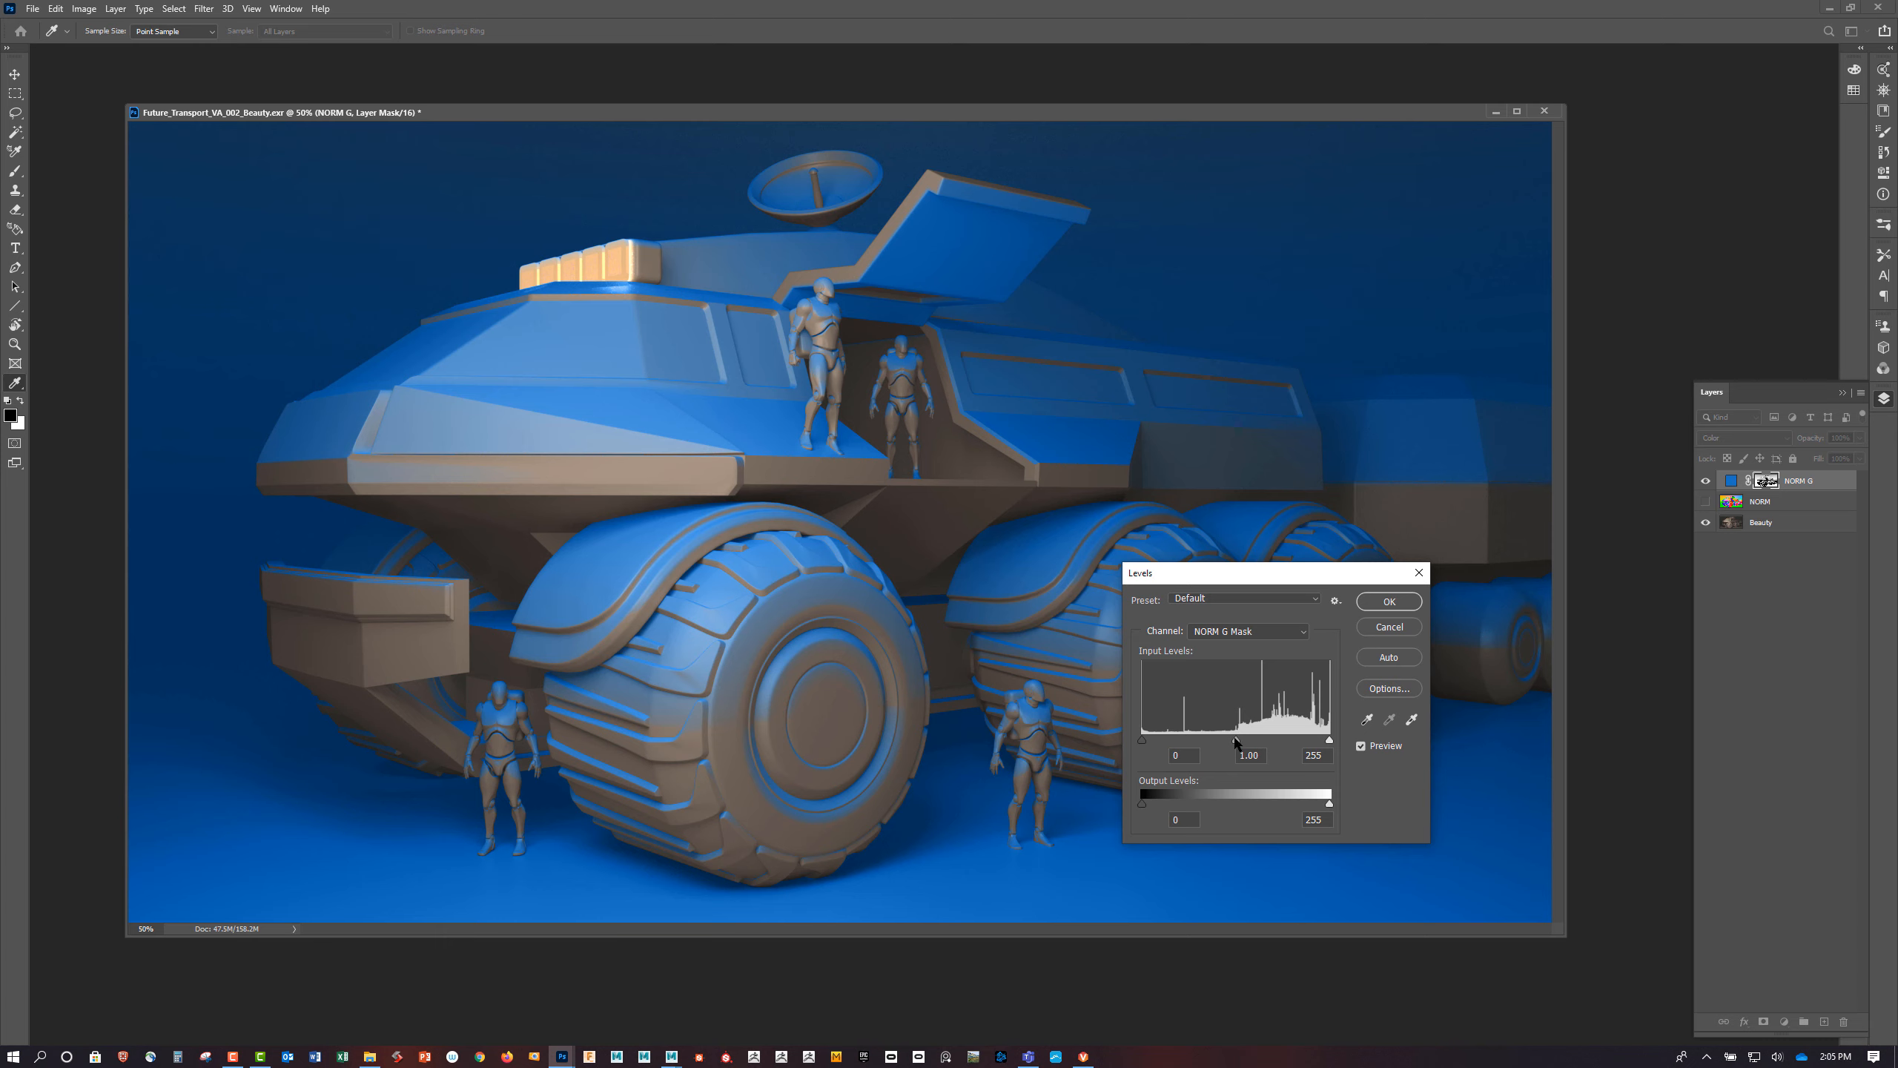
mouse_move(1141, 739)
mouse_down()
mouse_move(1218, 740)
mouse_move(1087, 736)
mouse_up()
mouse_move(1234, 739)
mouse_down()
mouse_move(1310, 740)
mouse_move(1176, 738)
mouse_move(1357, 747)
mouse_move(1251, 739)
mouse_up()
click(1387, 602)
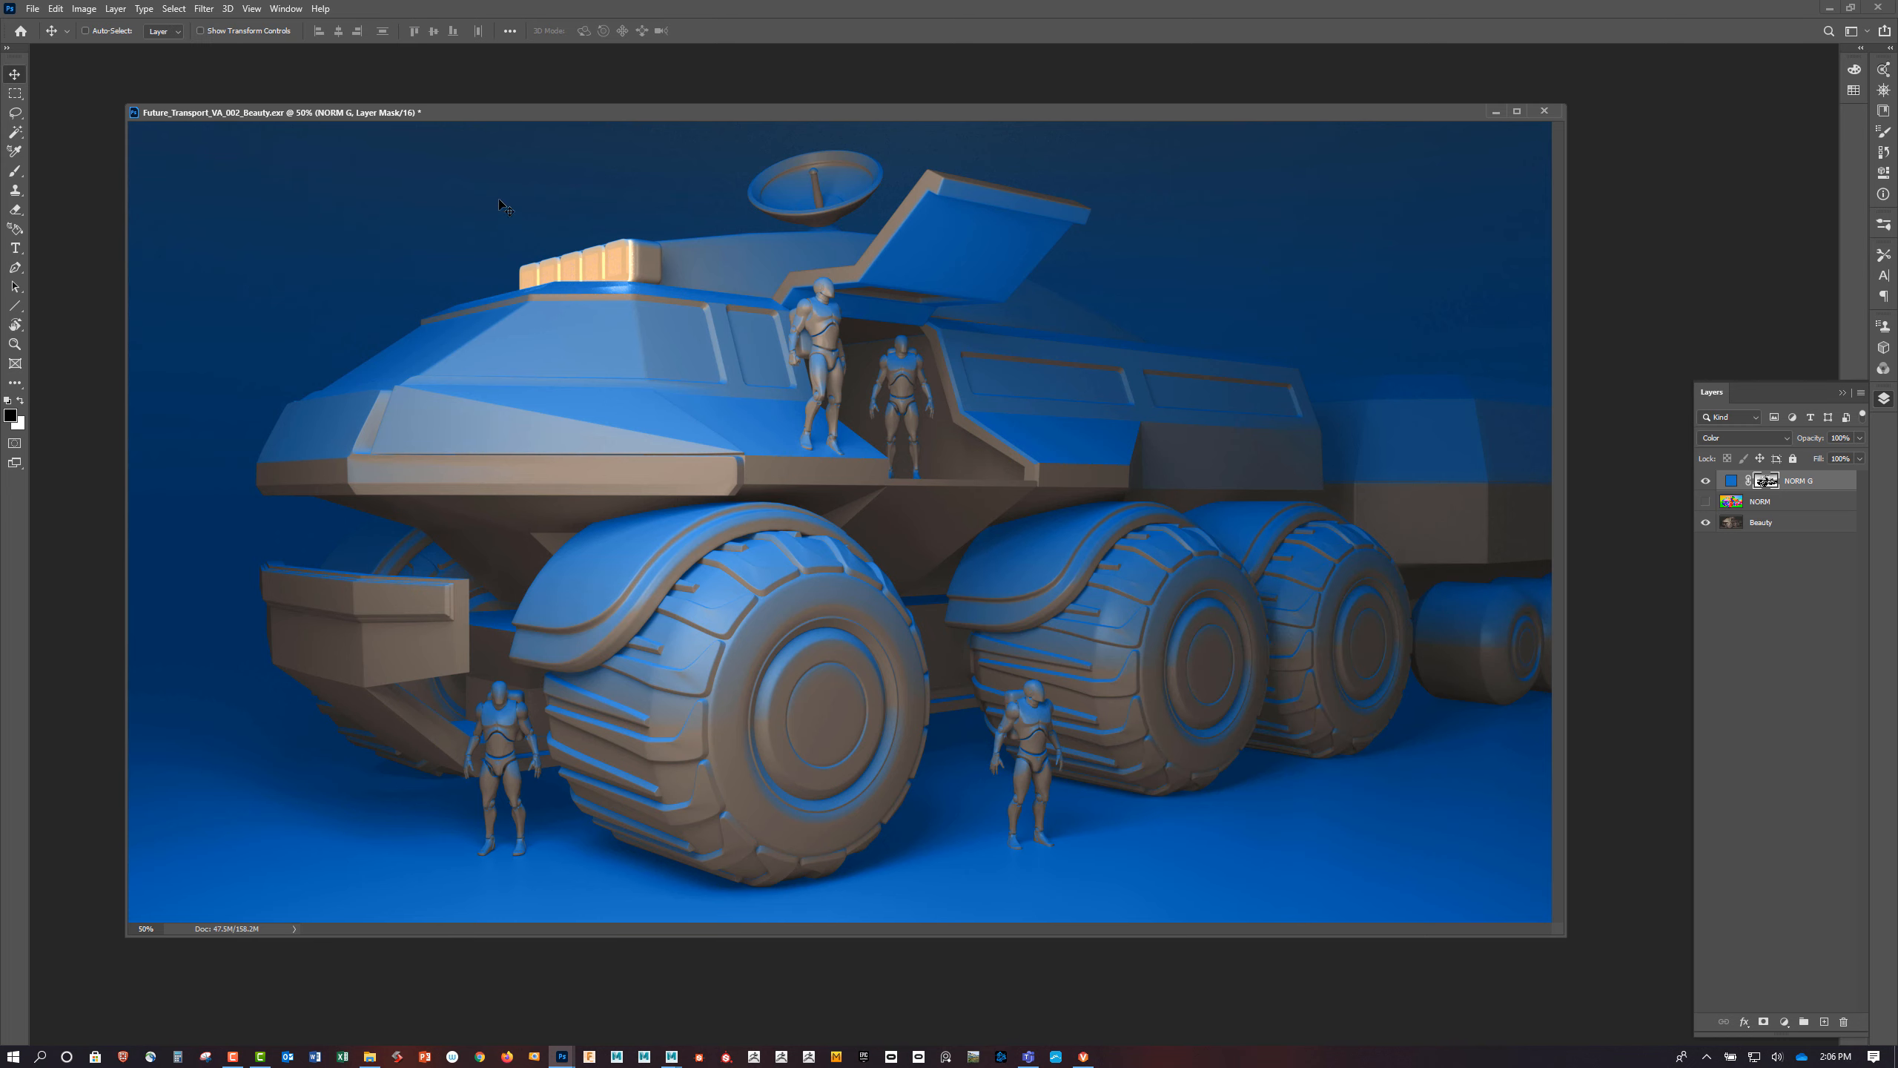
Open the Future_Transport_VA_002_ID.exr render pass from the Passes folder
click(32, 9)
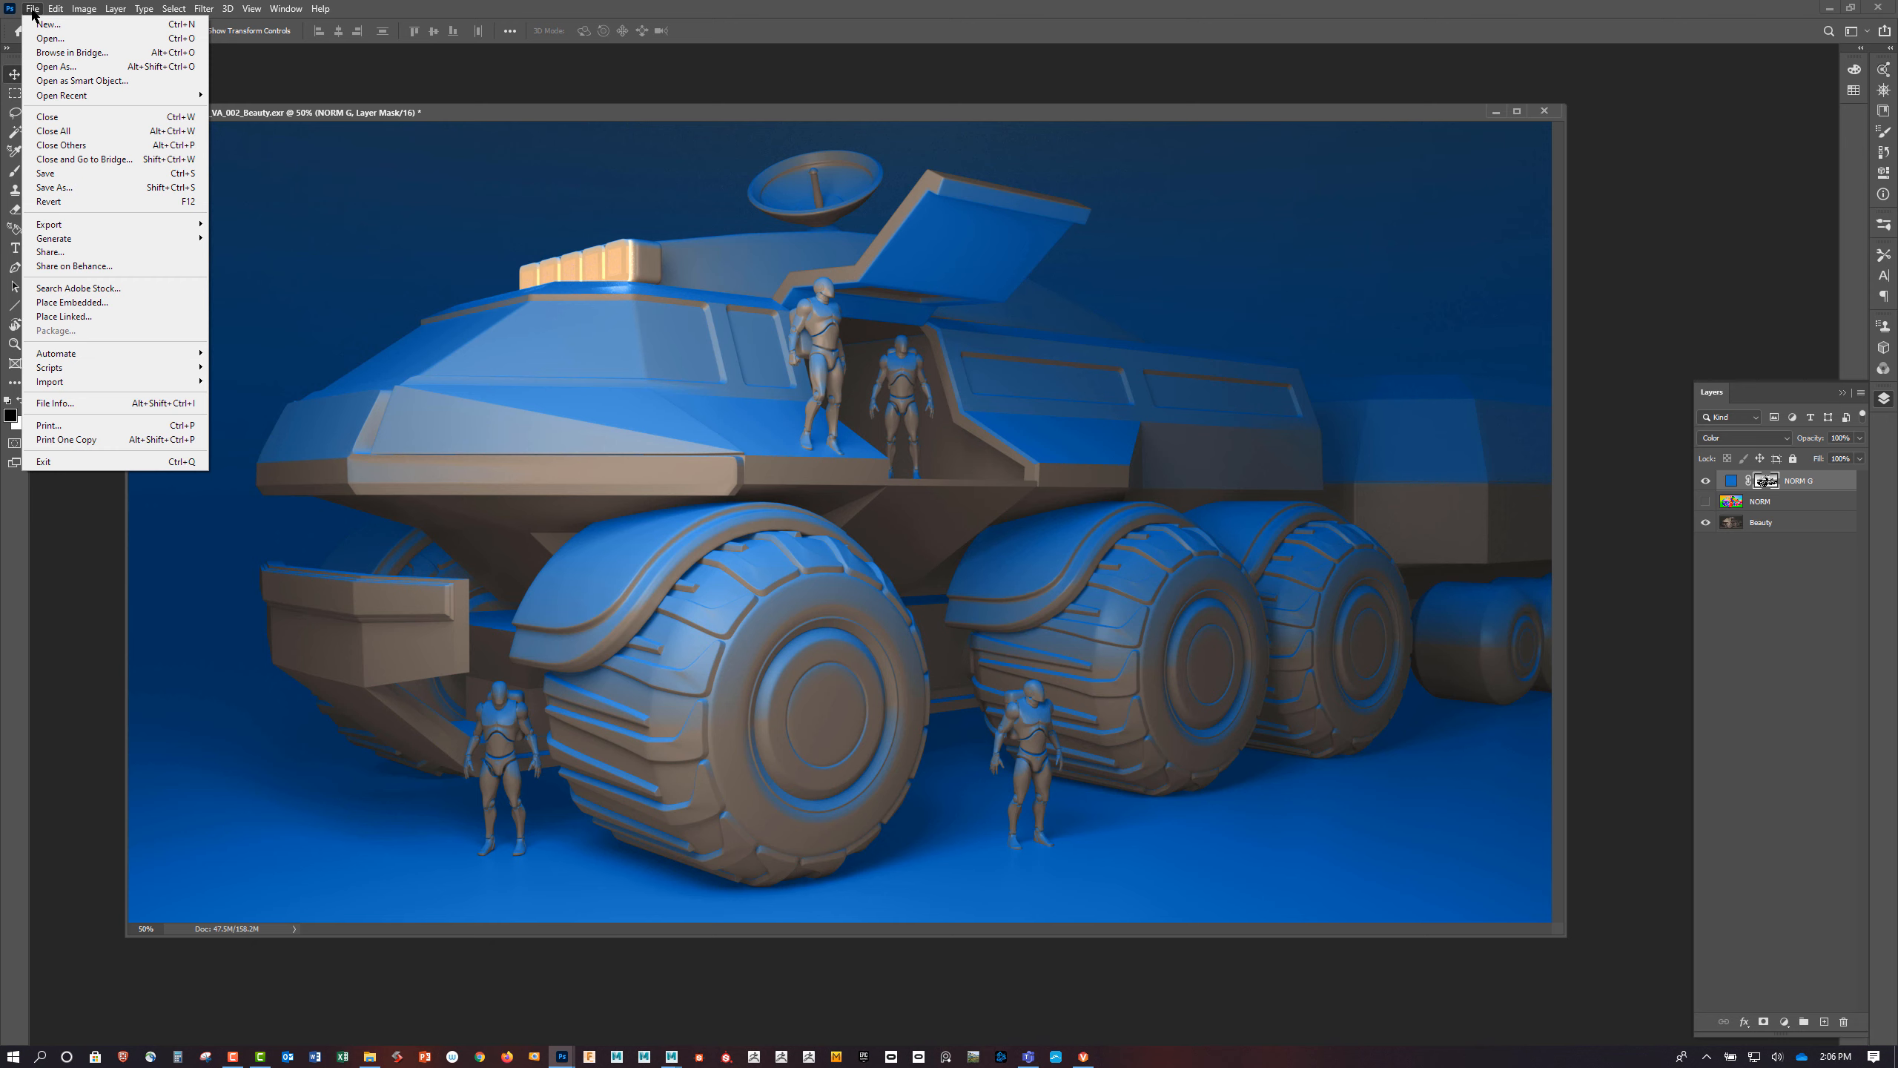
click(50, 38)
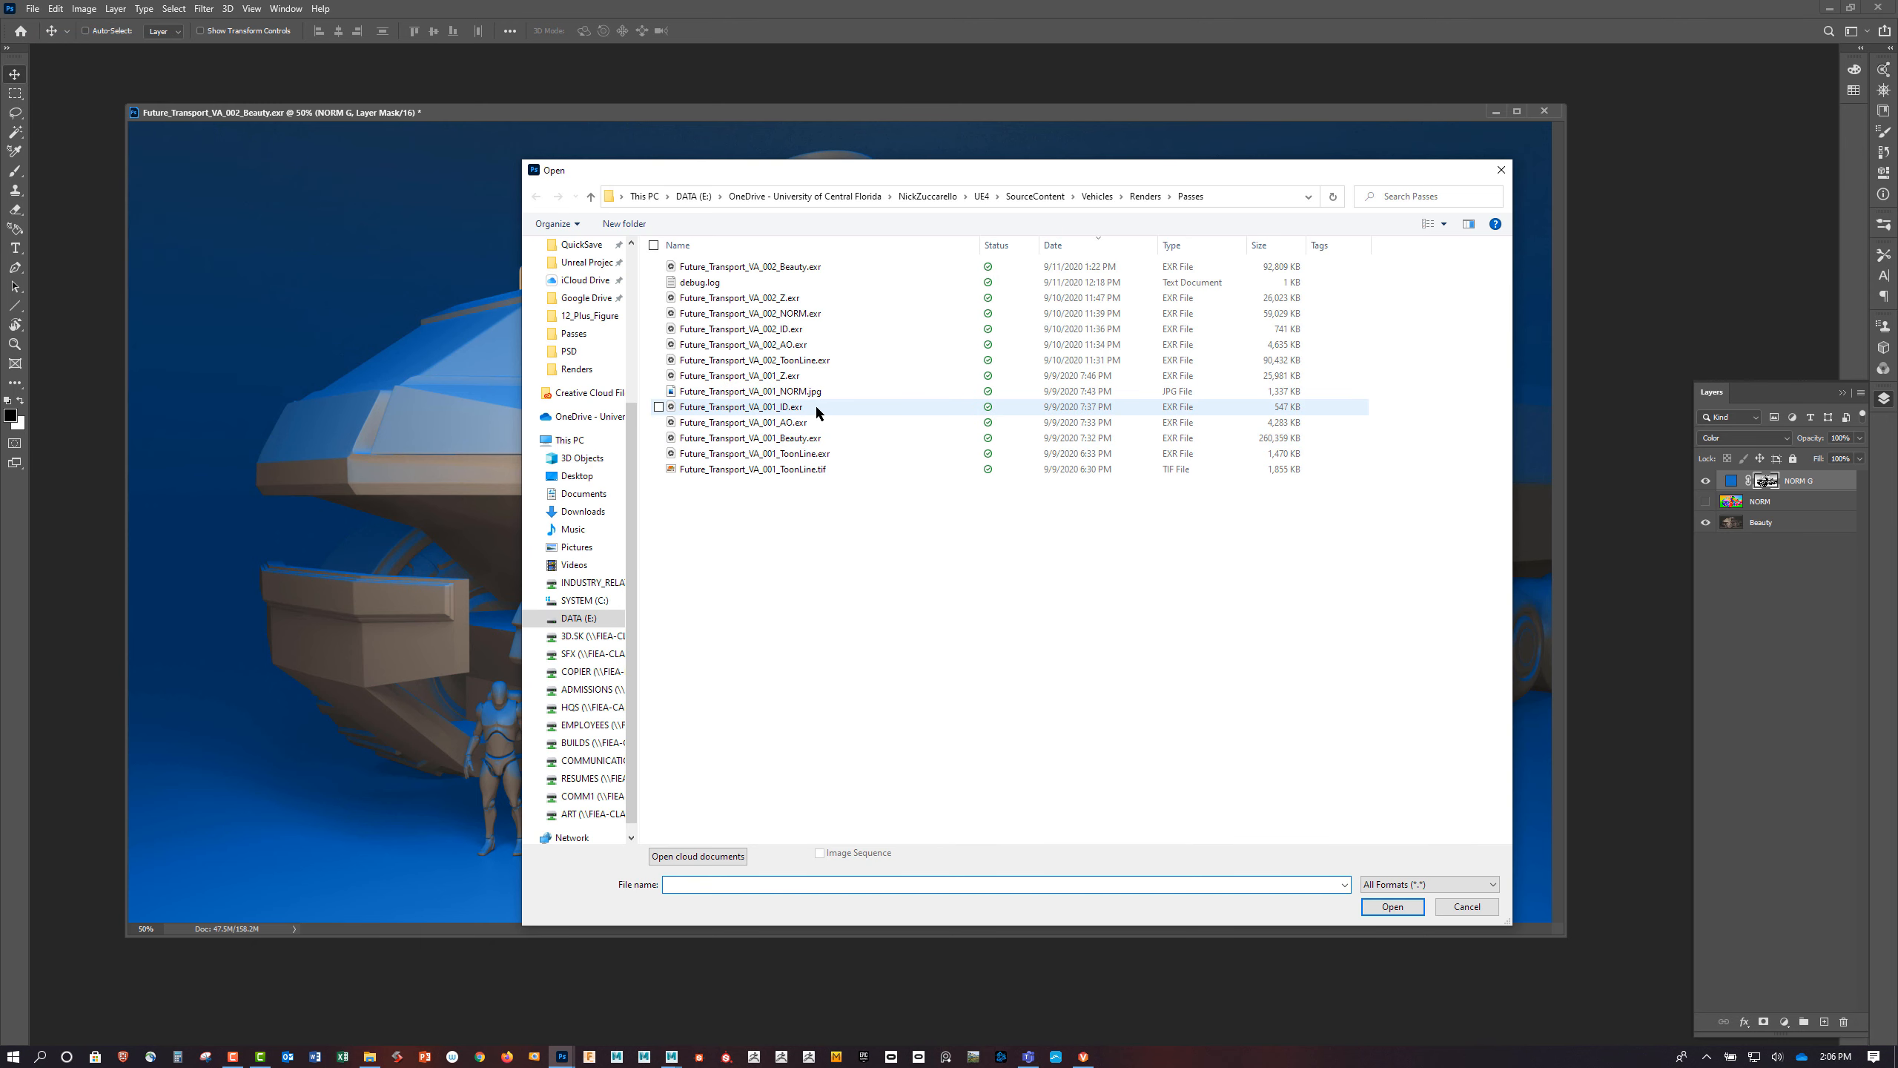
click(785, 329)
click(1384, 904)
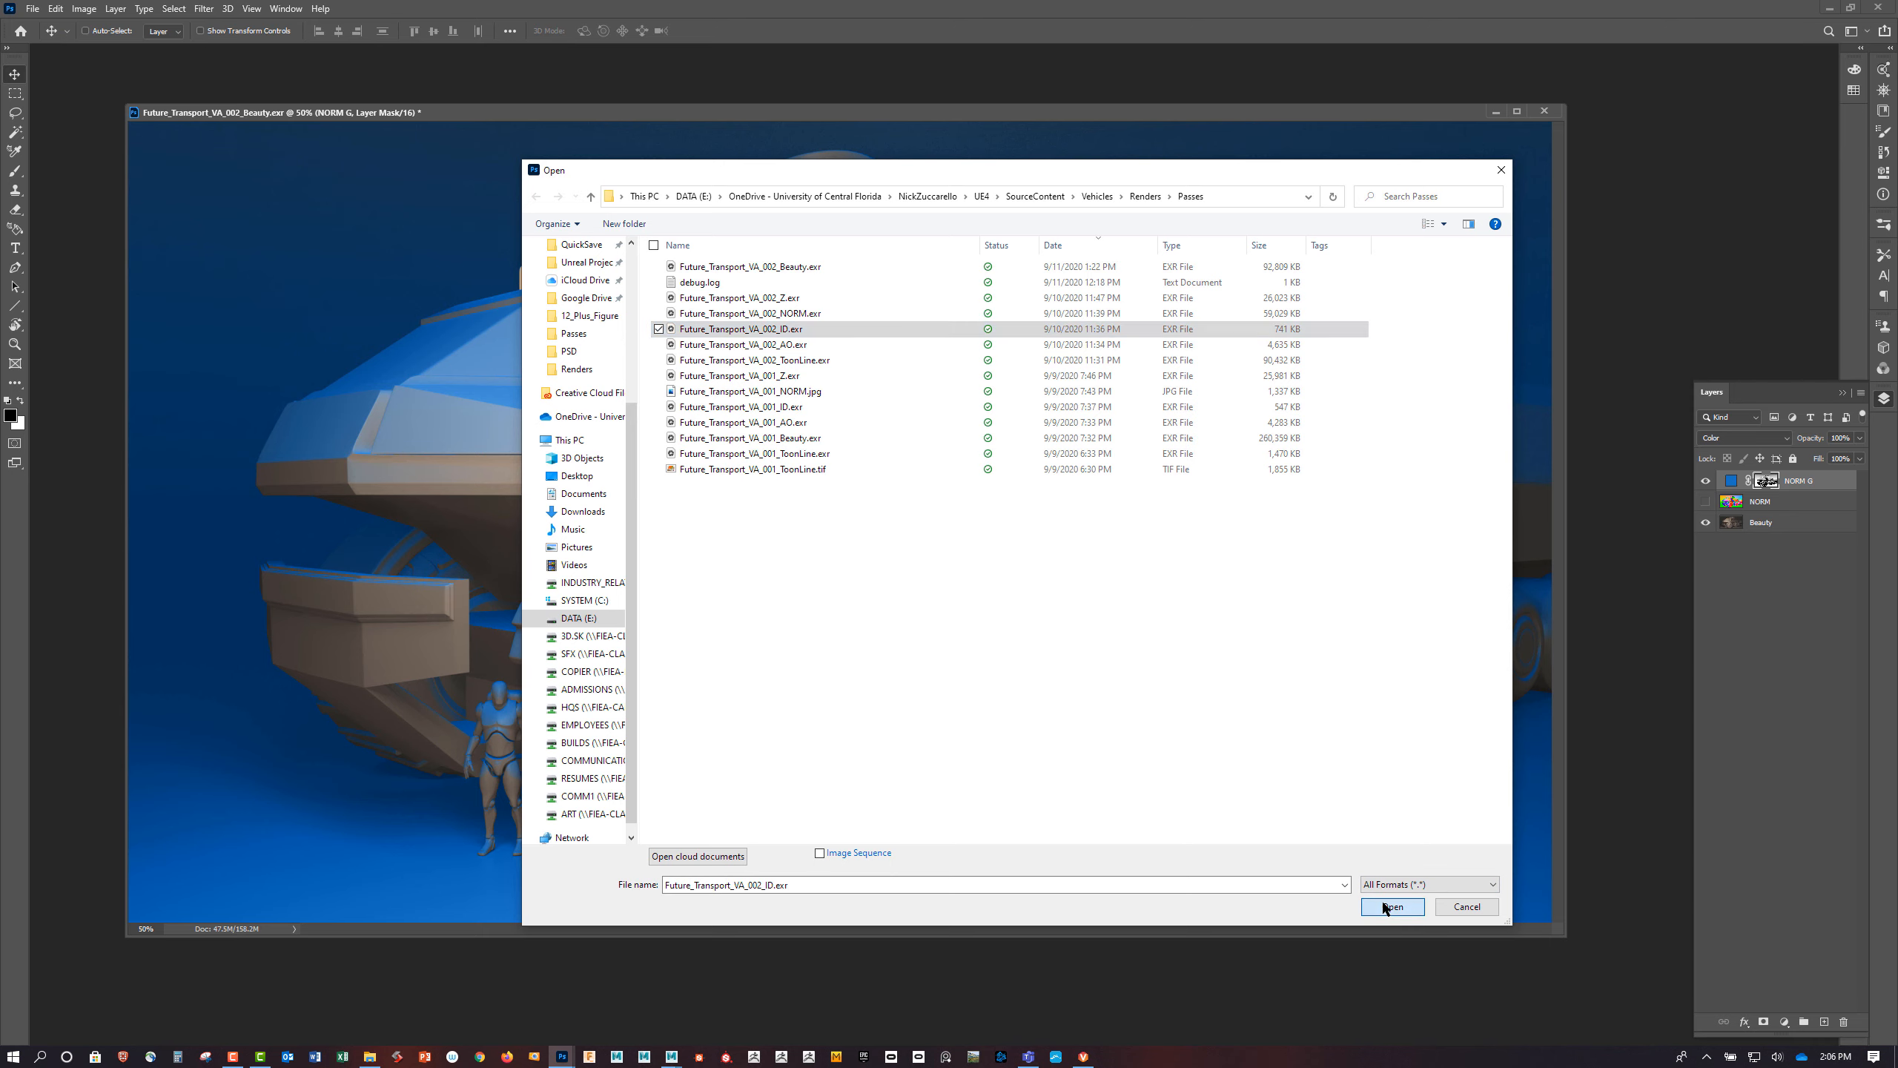
click(1175, 796)
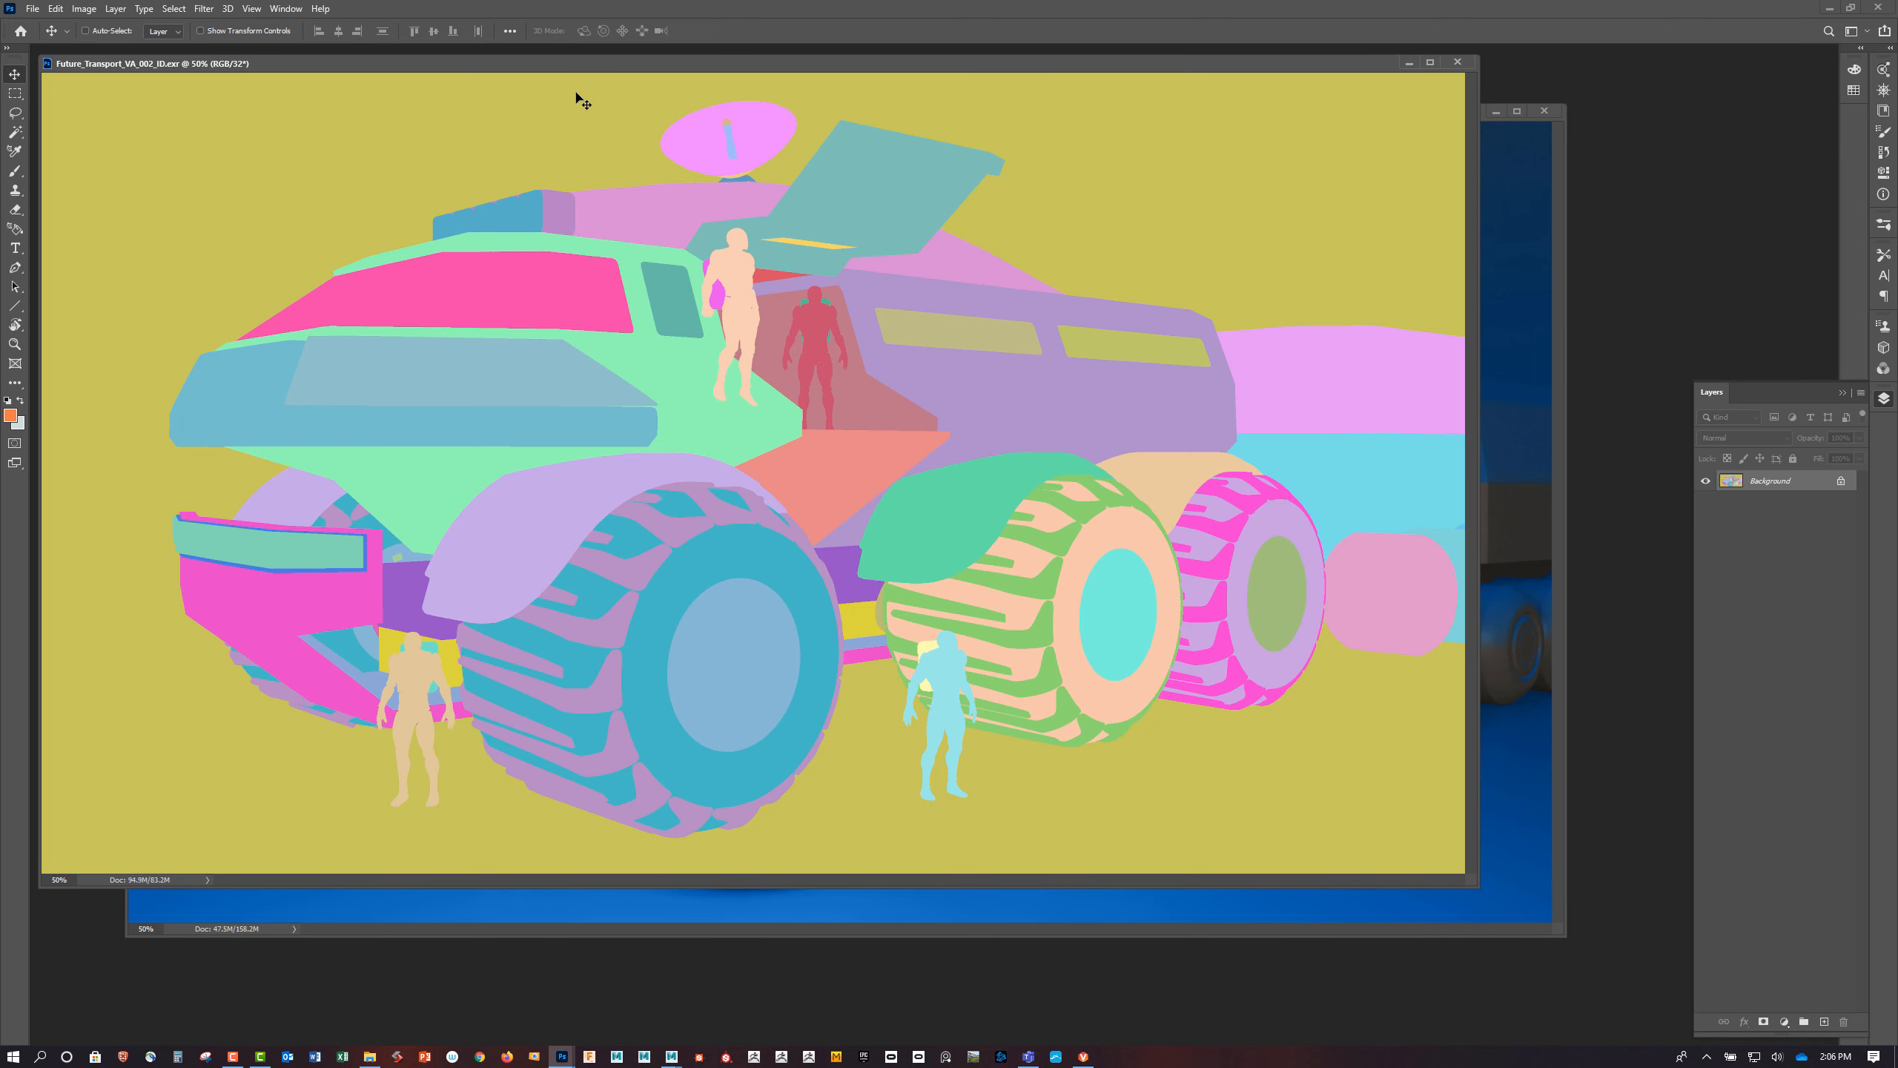
Convert the ID image to 16 Bits/Channel using the Exposure and Gamma method of HDR Toning
click(84, 9)
mouse_move(91, 30)
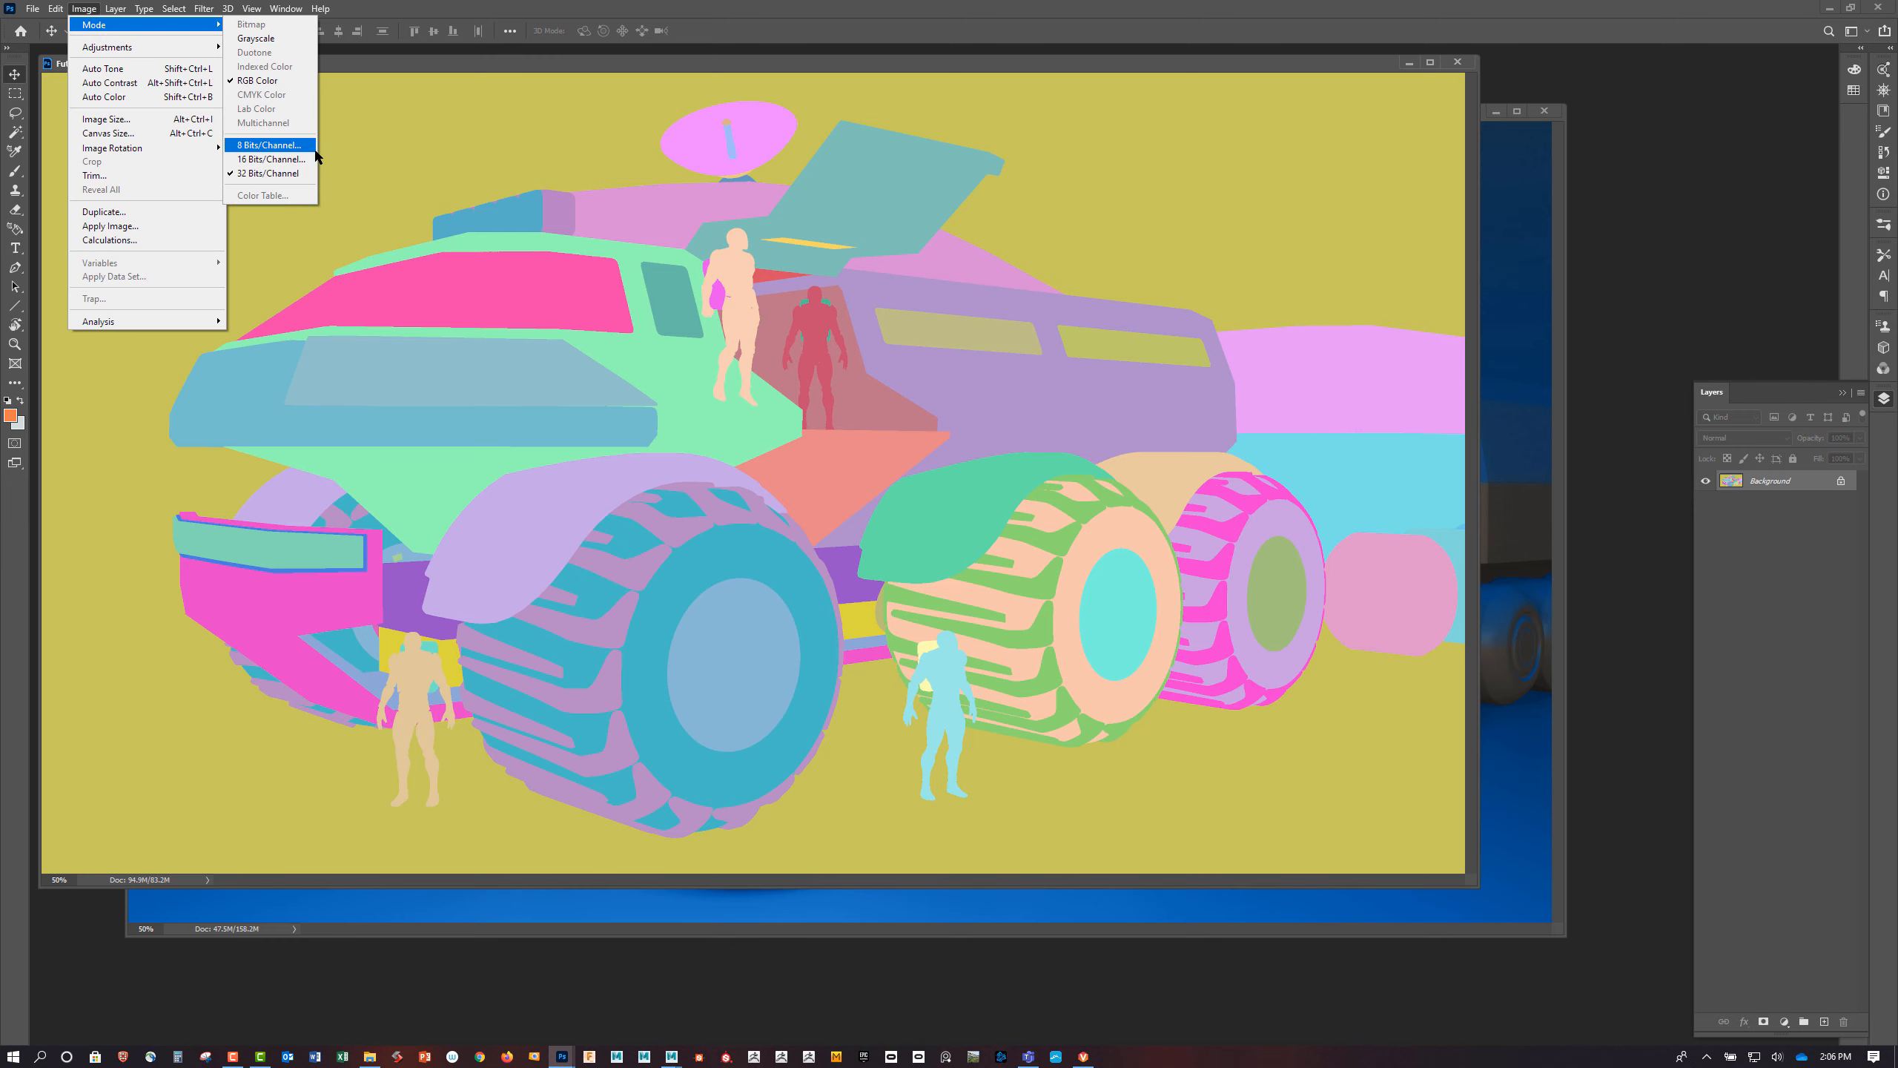
click(269, 159)
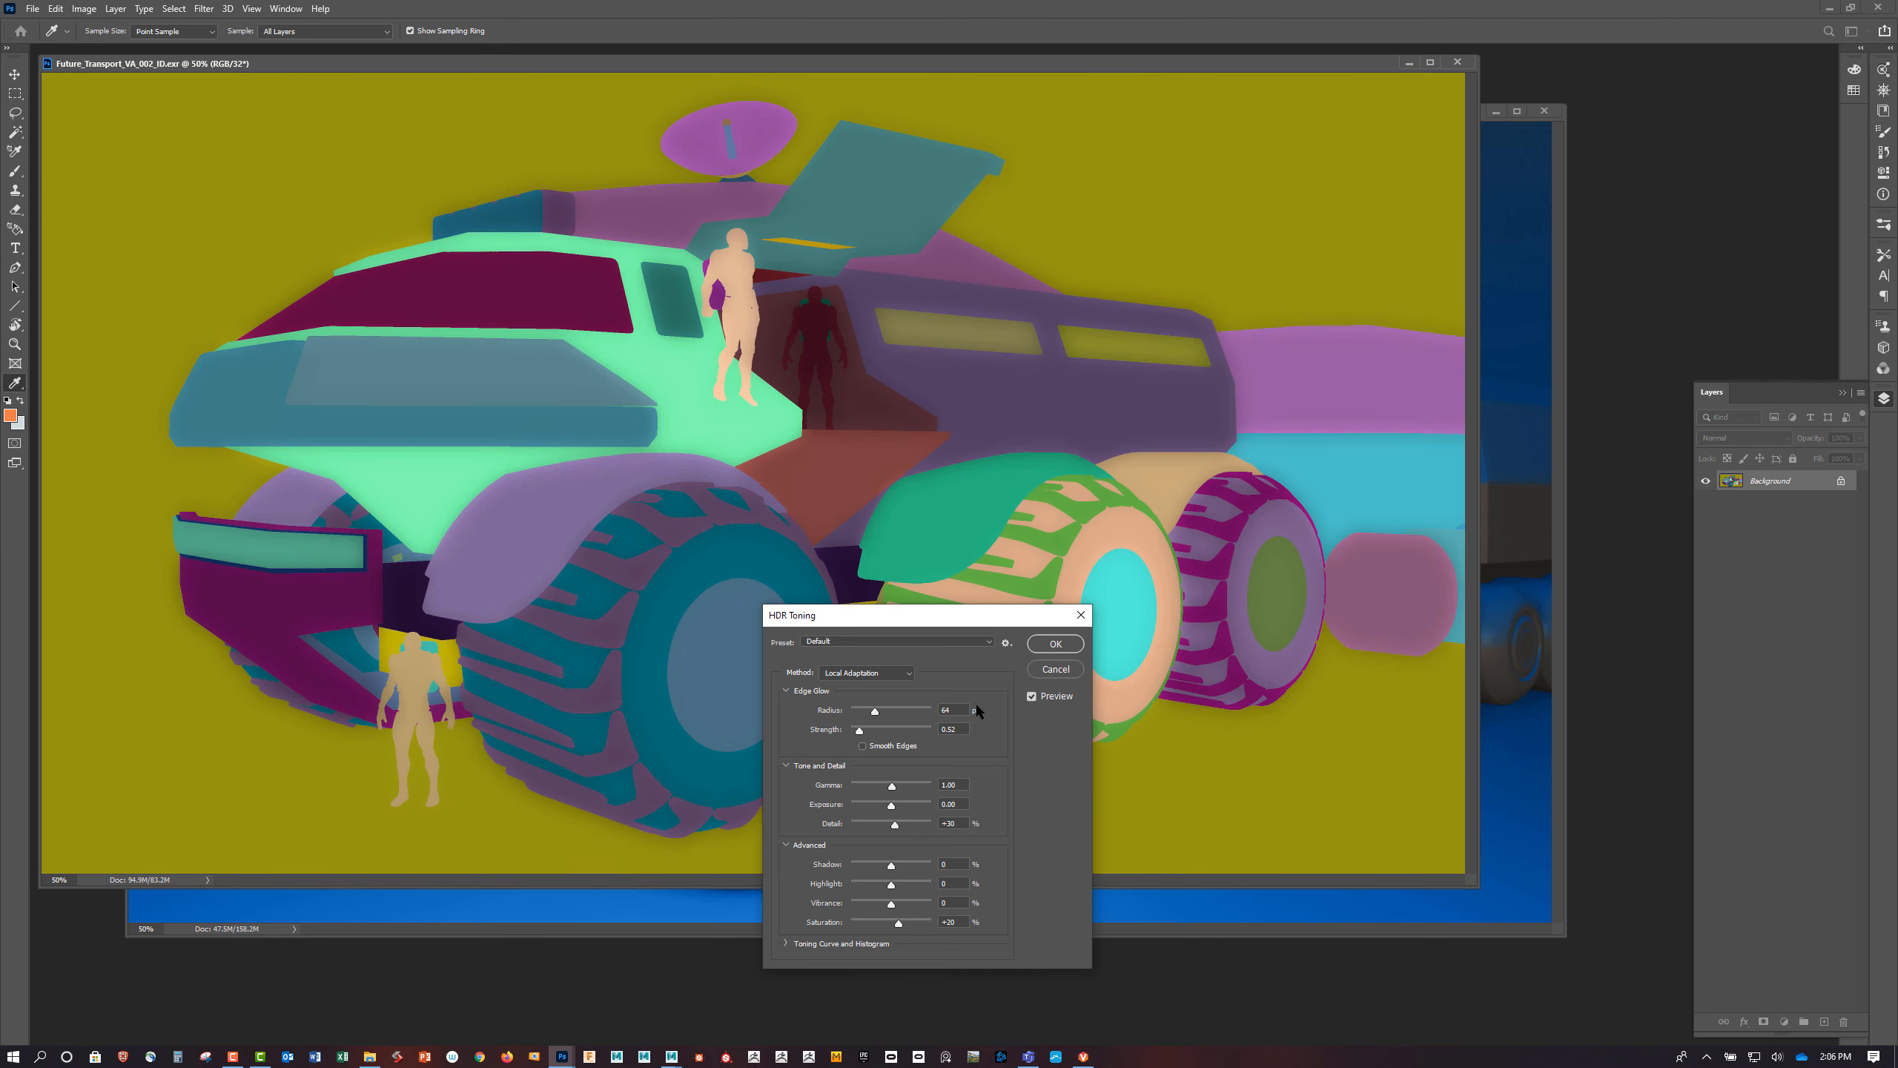
click(855, 673)
click(857, 683)
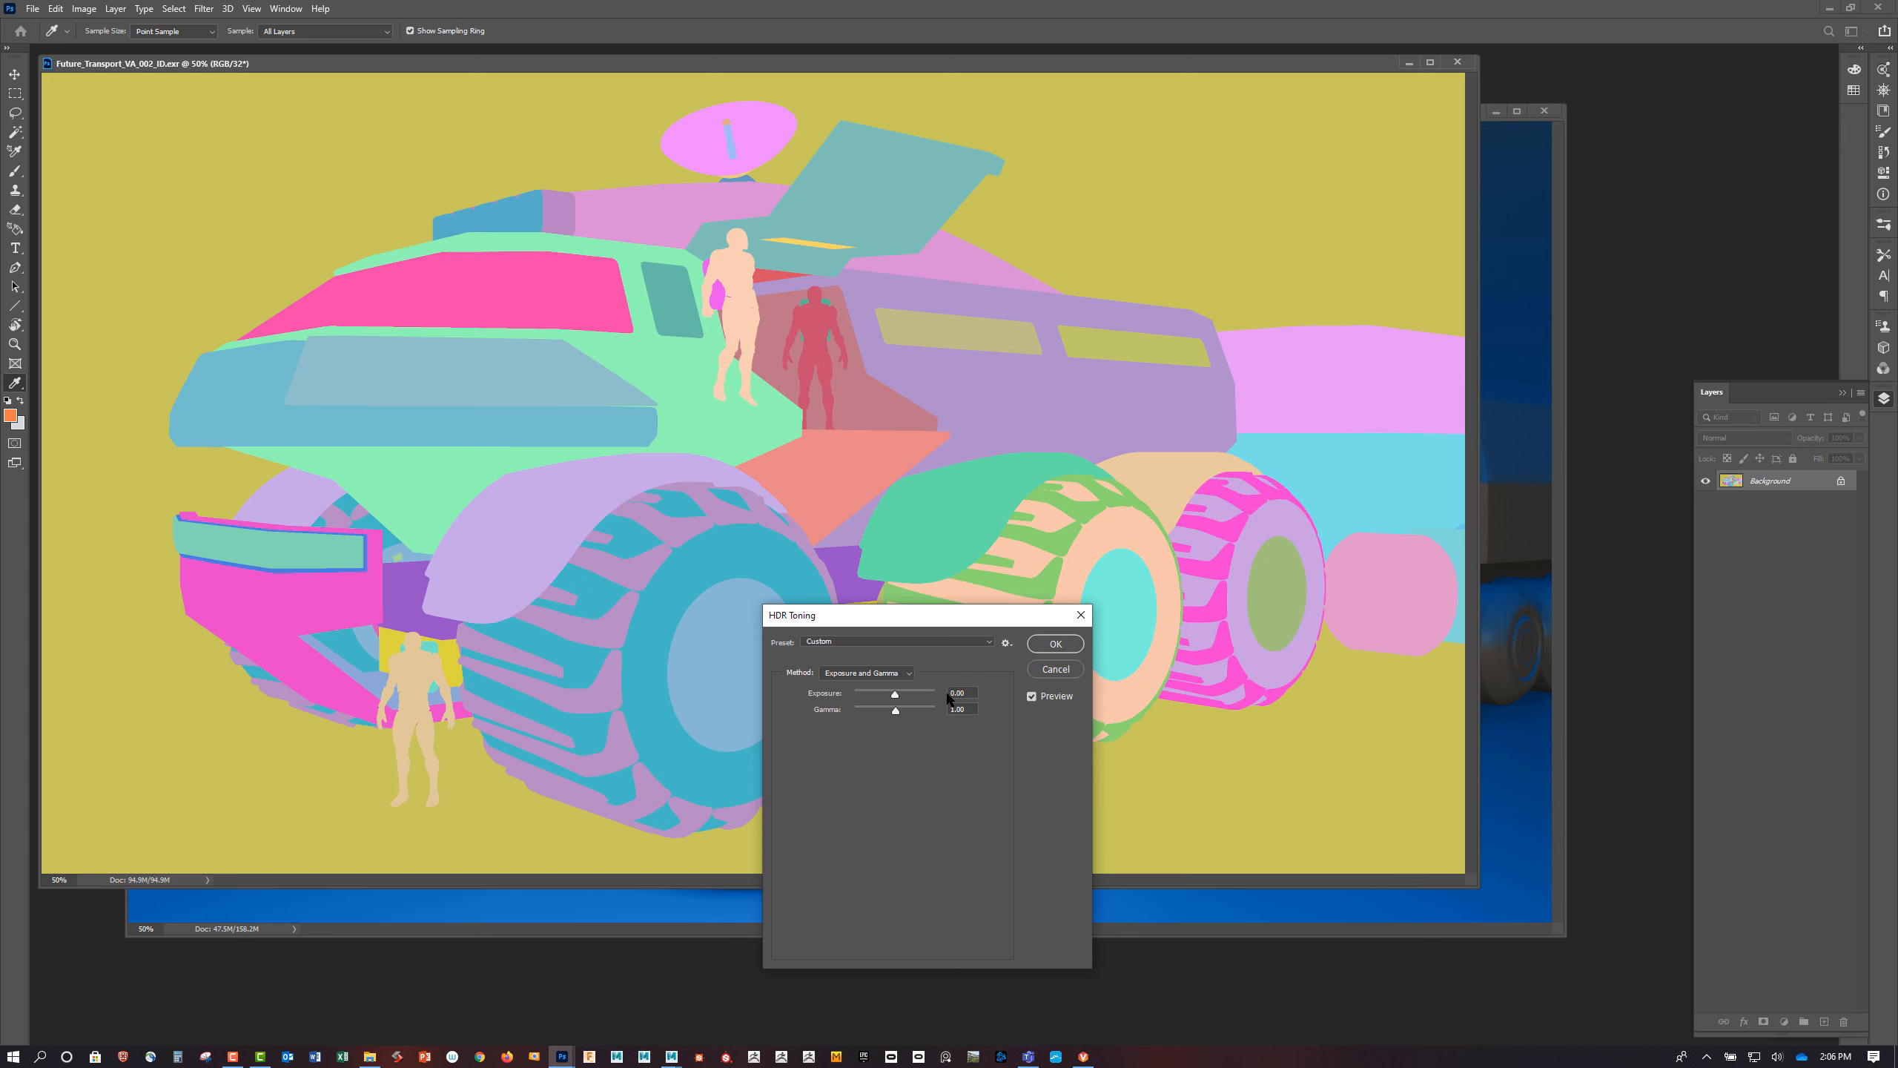
click(1056, 644)
Copy the ID image into the Beauty document, aligned with the vehicle render, and name the new layer ID
drag(861, 69, 920, 477)
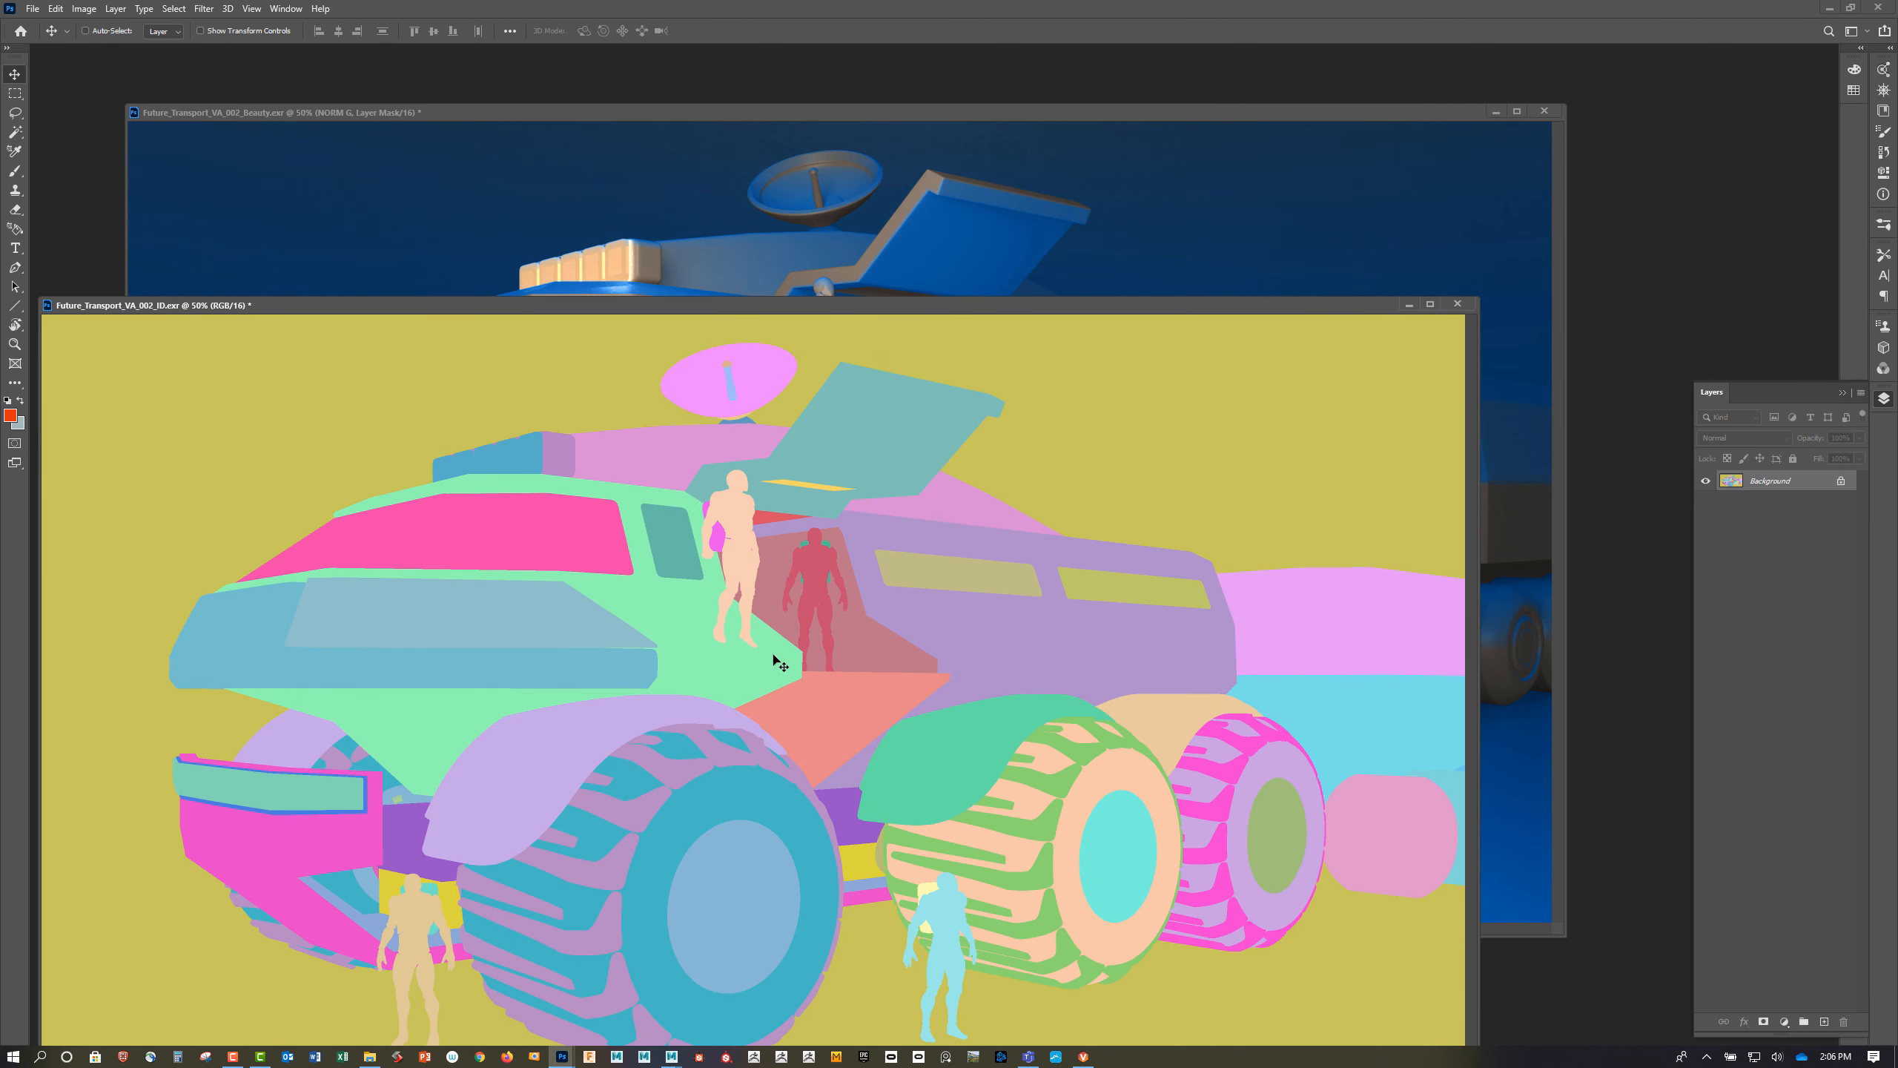
drag(780, 662, 825, 279)
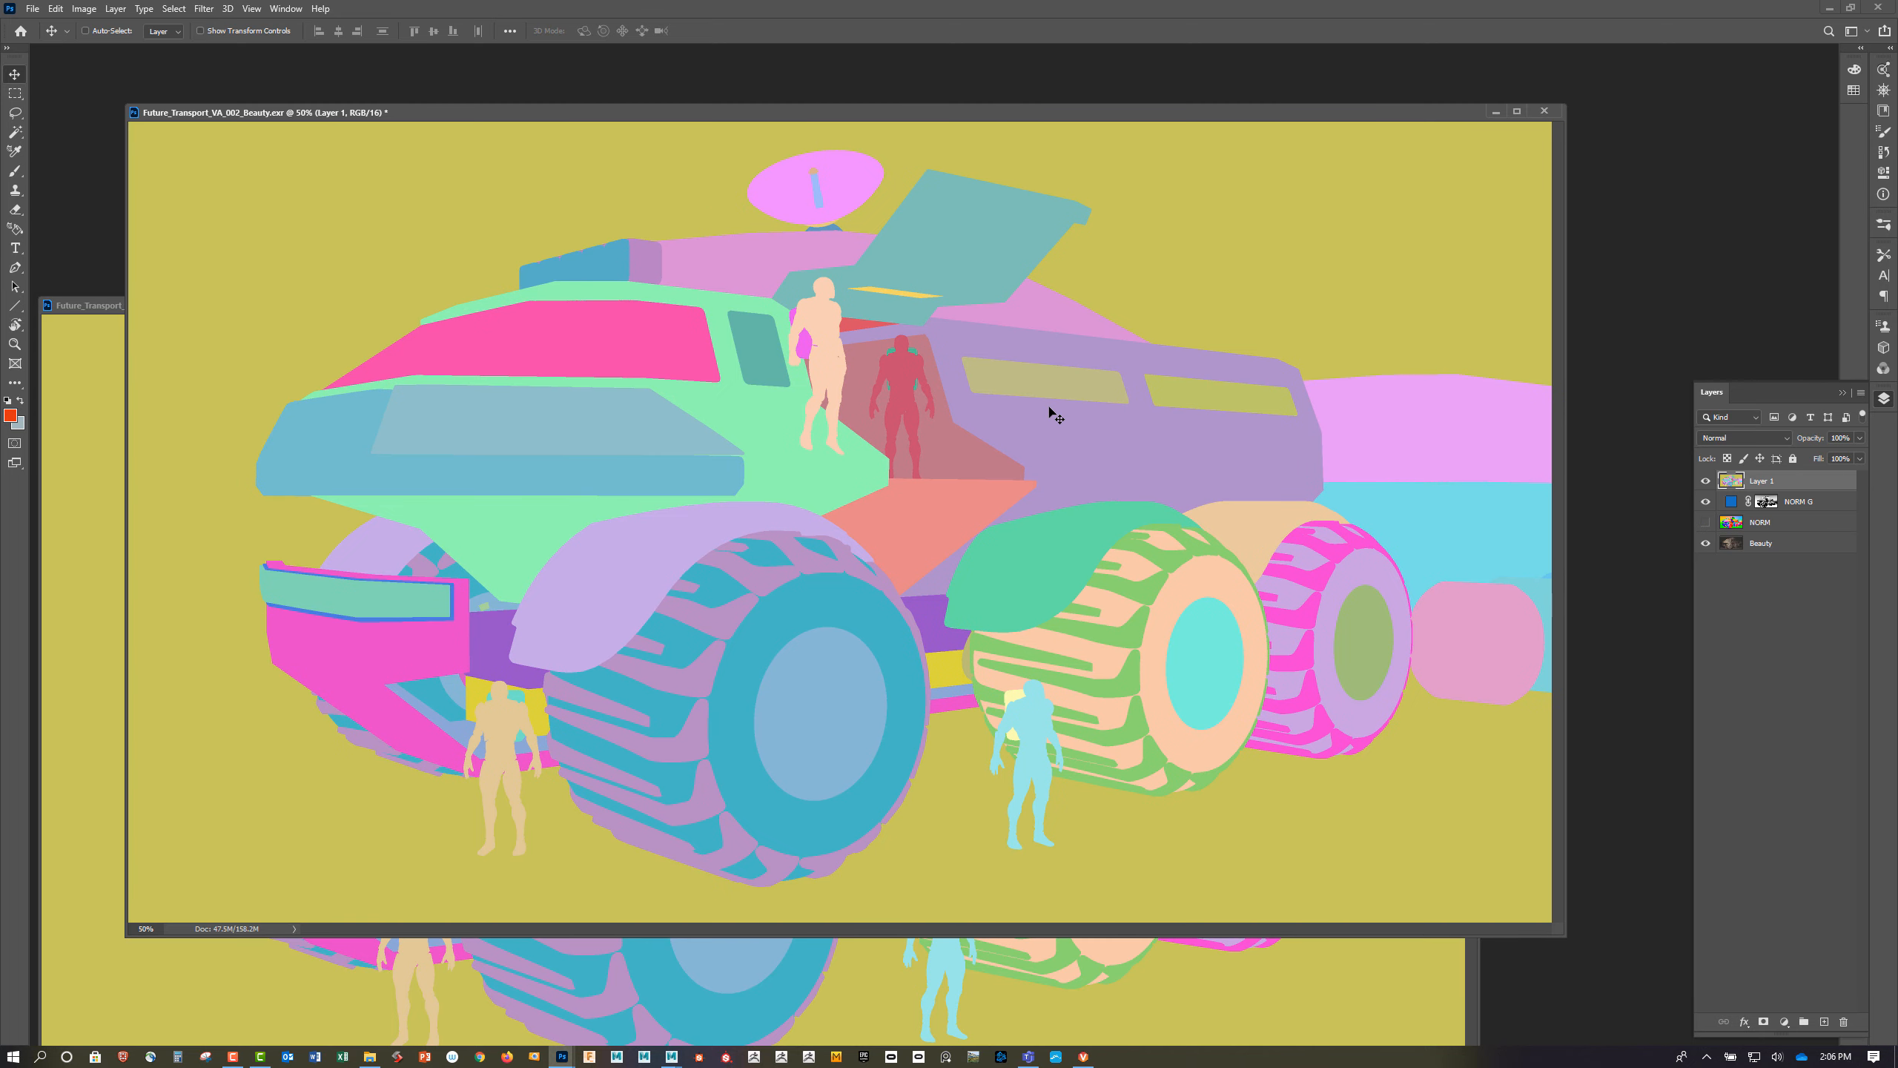
double_click(1756, 479)
text(ID)
key(Return)
Hide the ID layer in the Beauty document and close Future_Transport_VA_002_ID.exr without saving it
click(1705, 481)
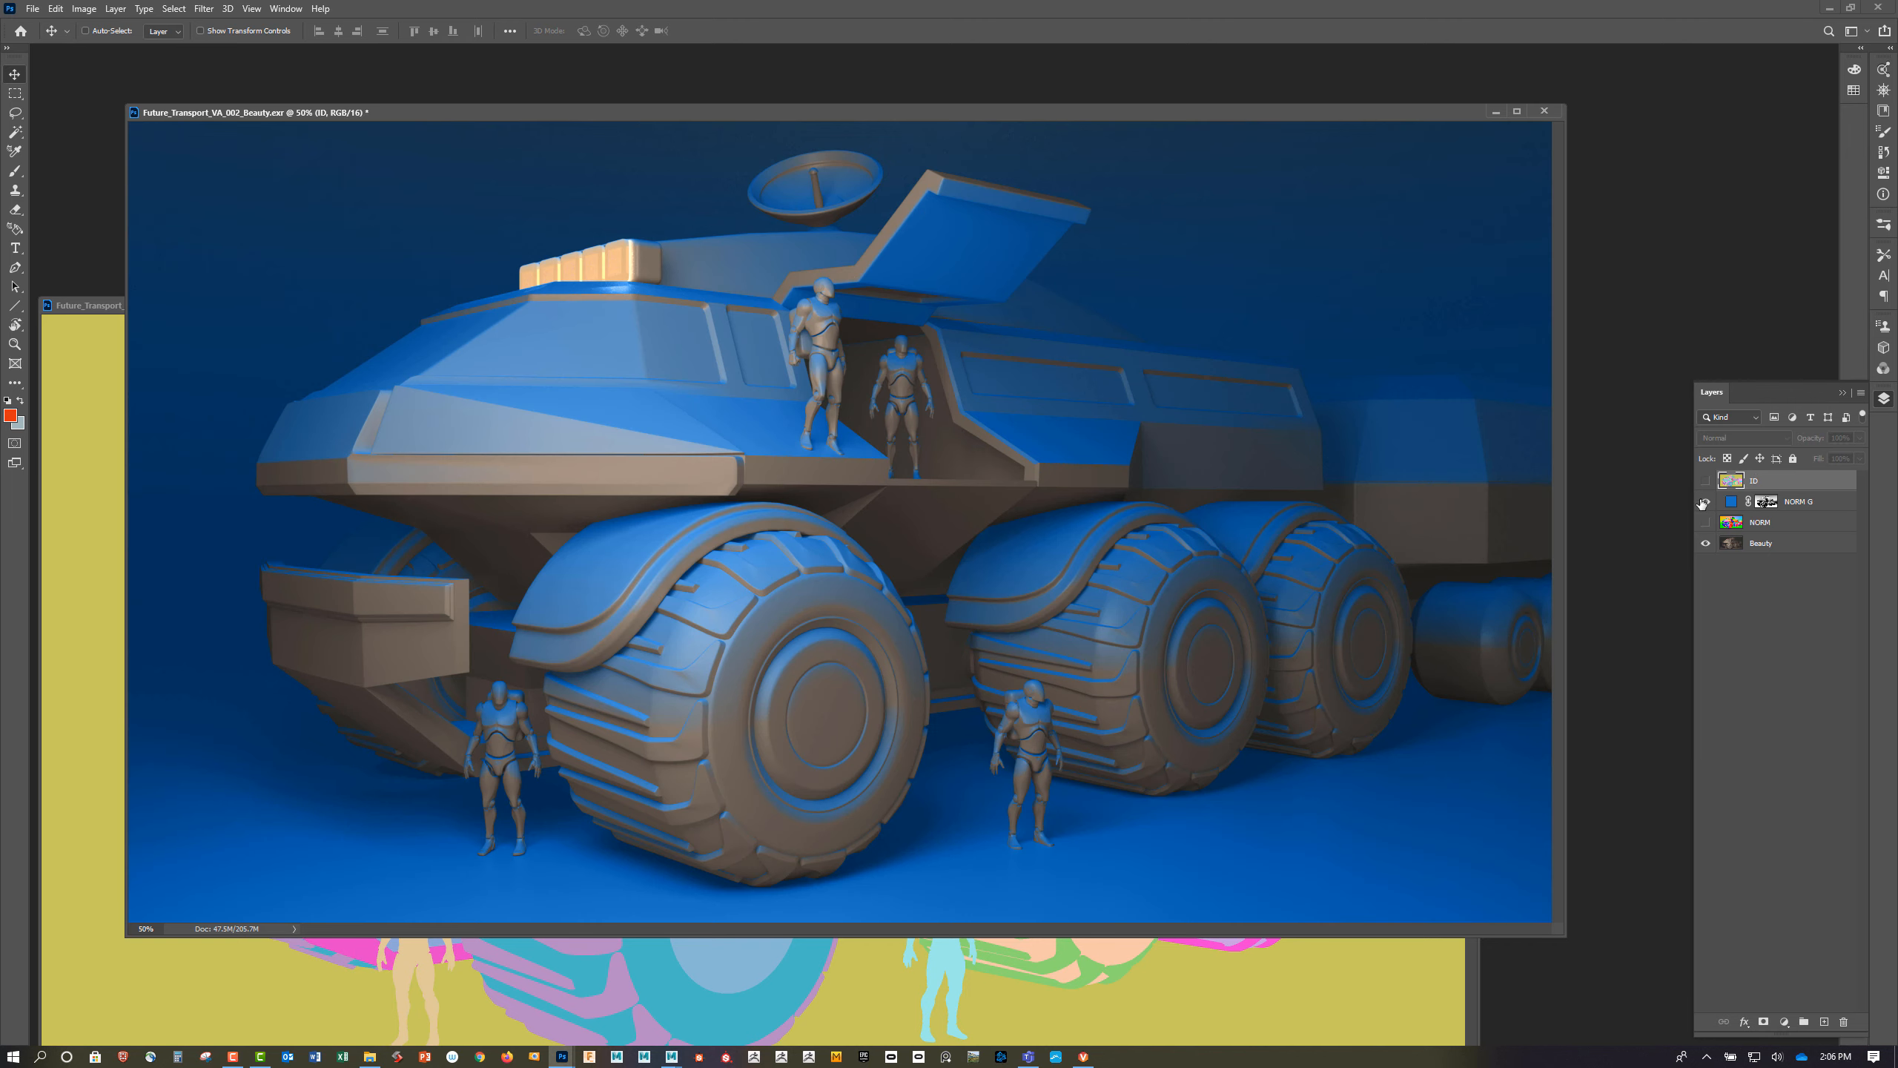
click(1481, 967)
click(1457, 304)
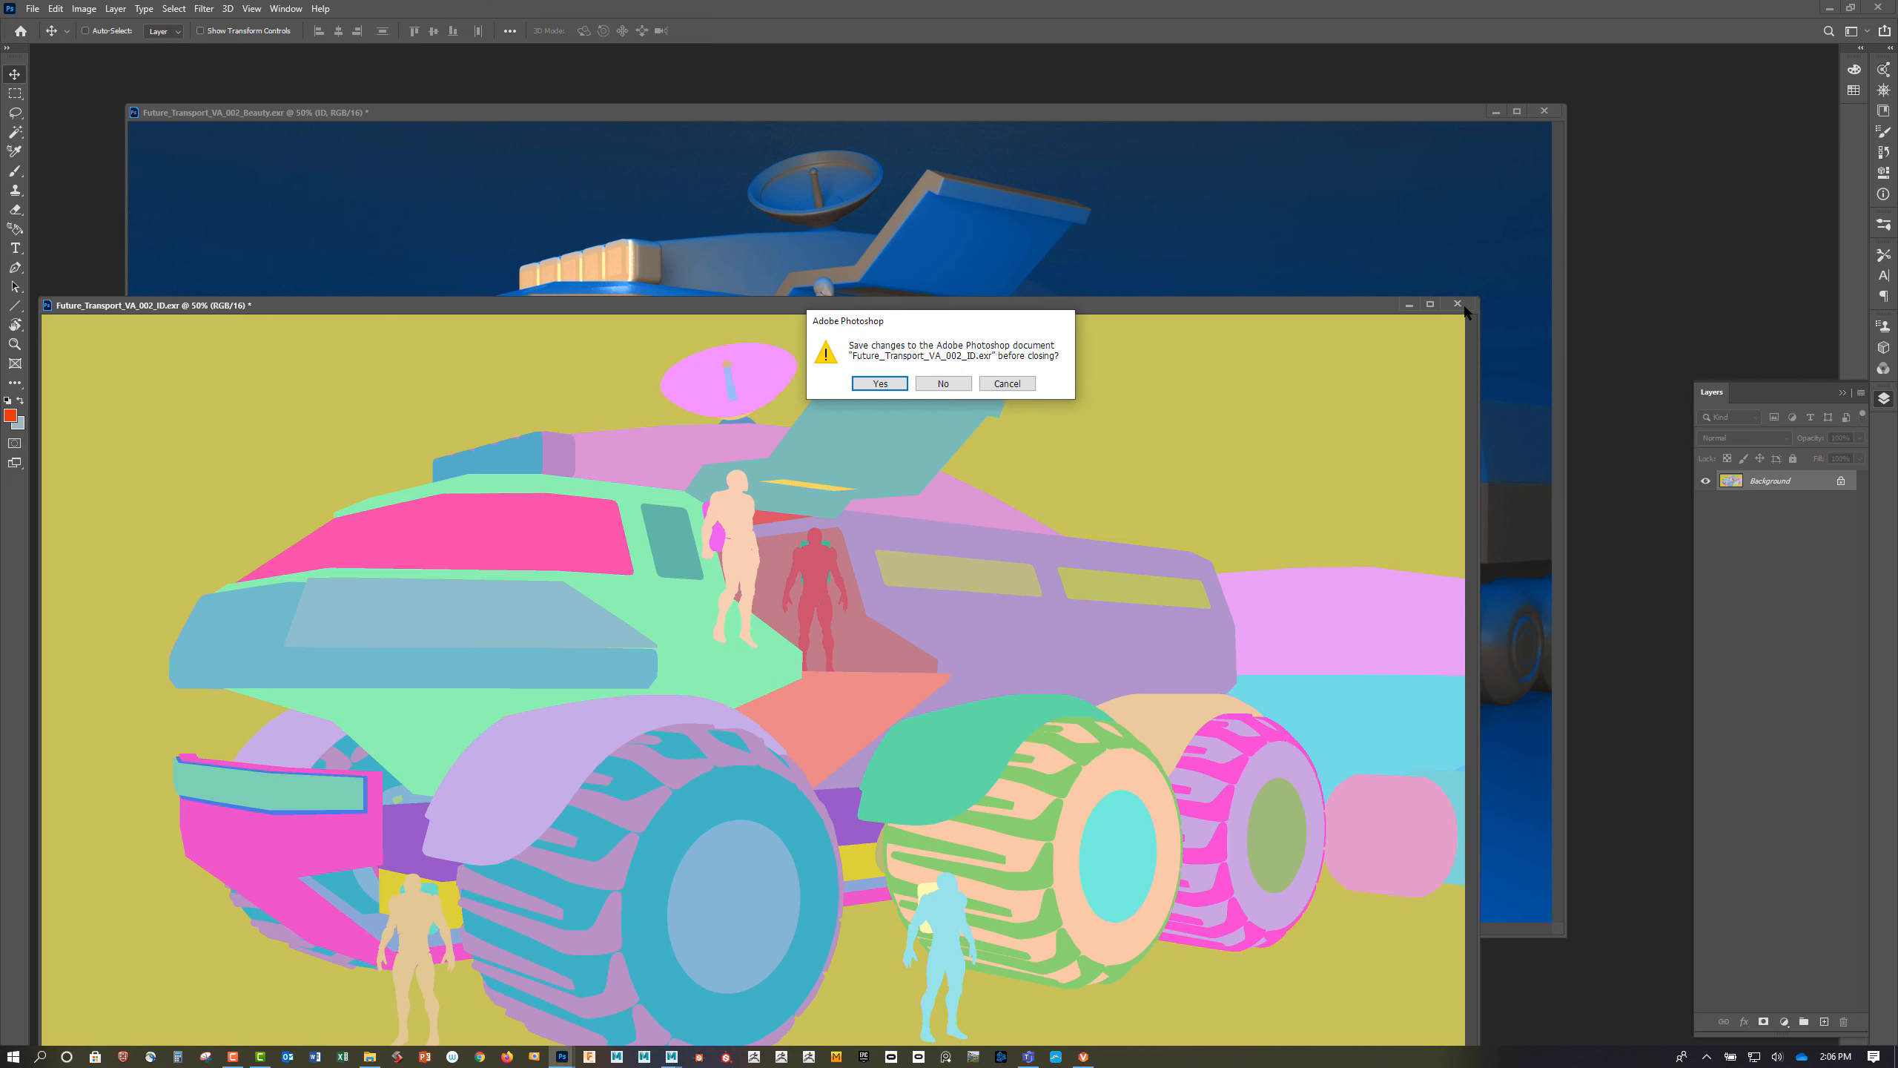
click(941, 384)
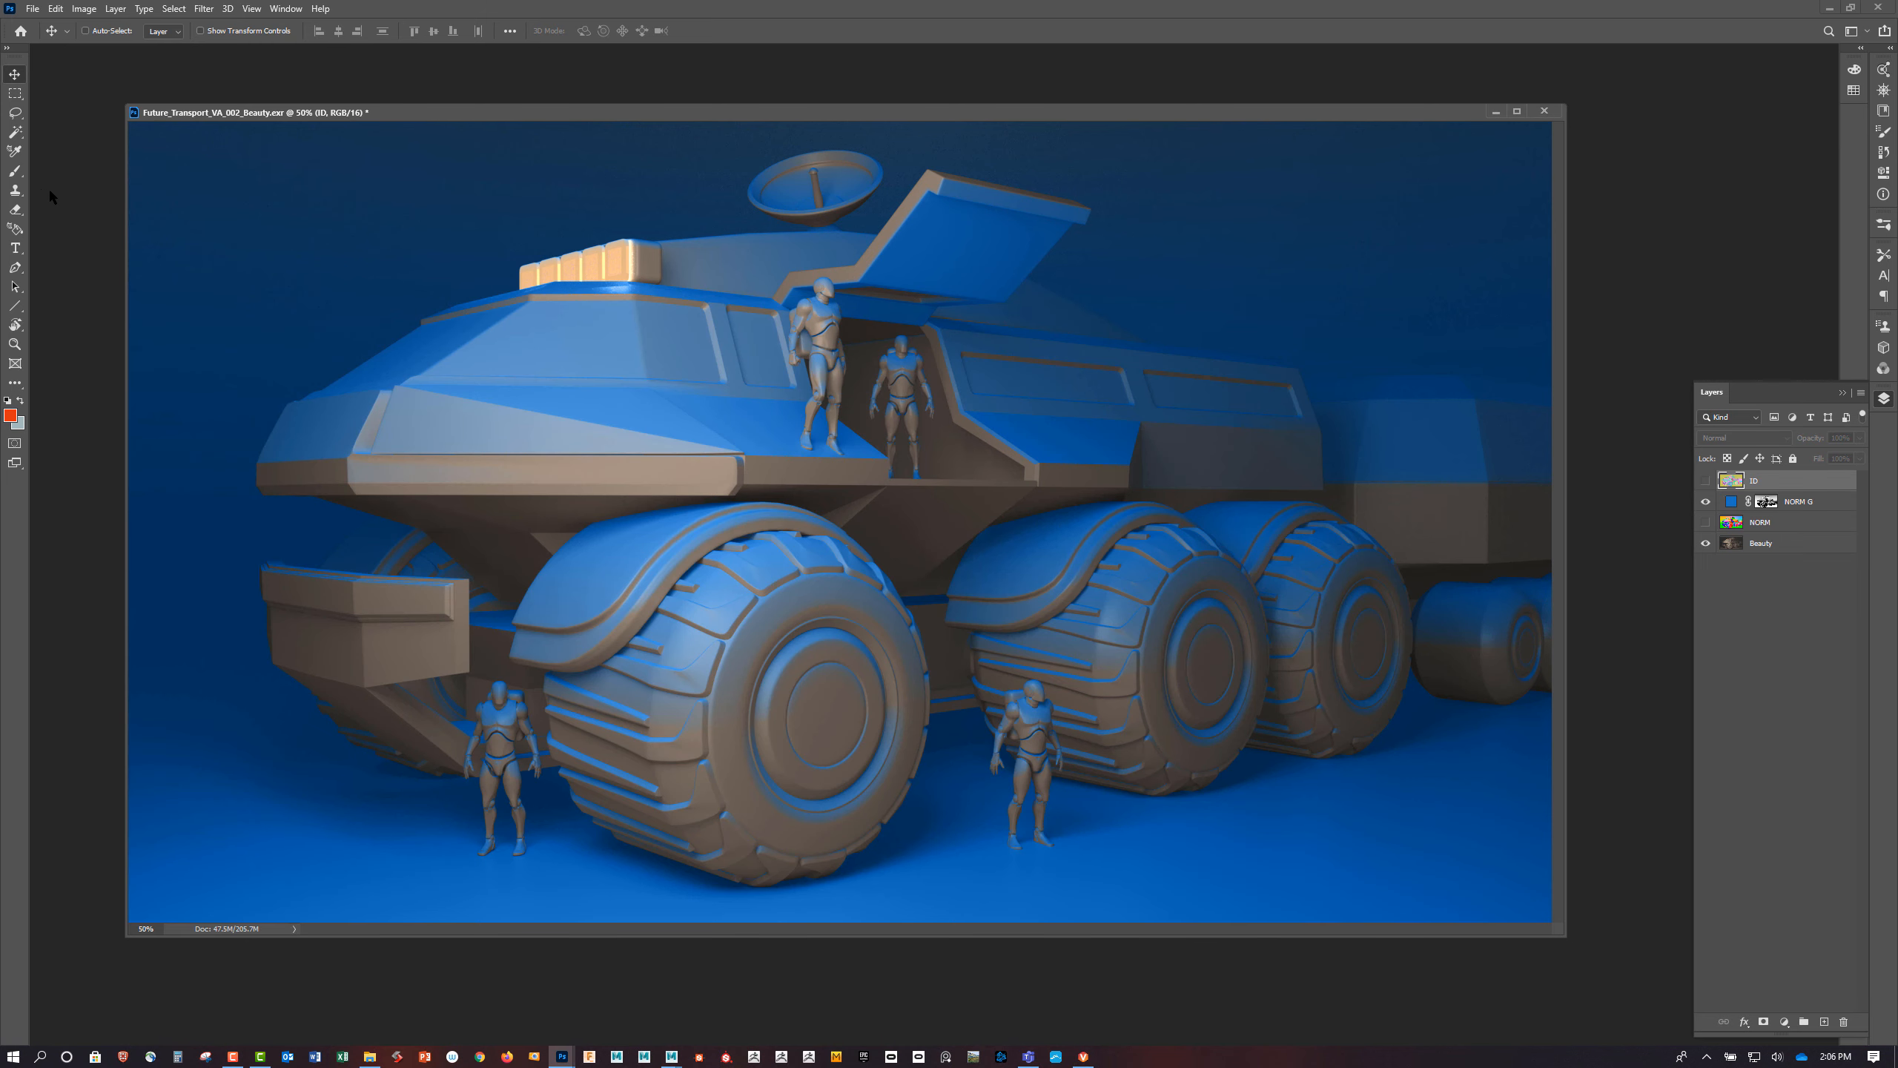
Set the Magic Wand's tolerance to 5
click(17, 135)
click(370, 31)
text(3)
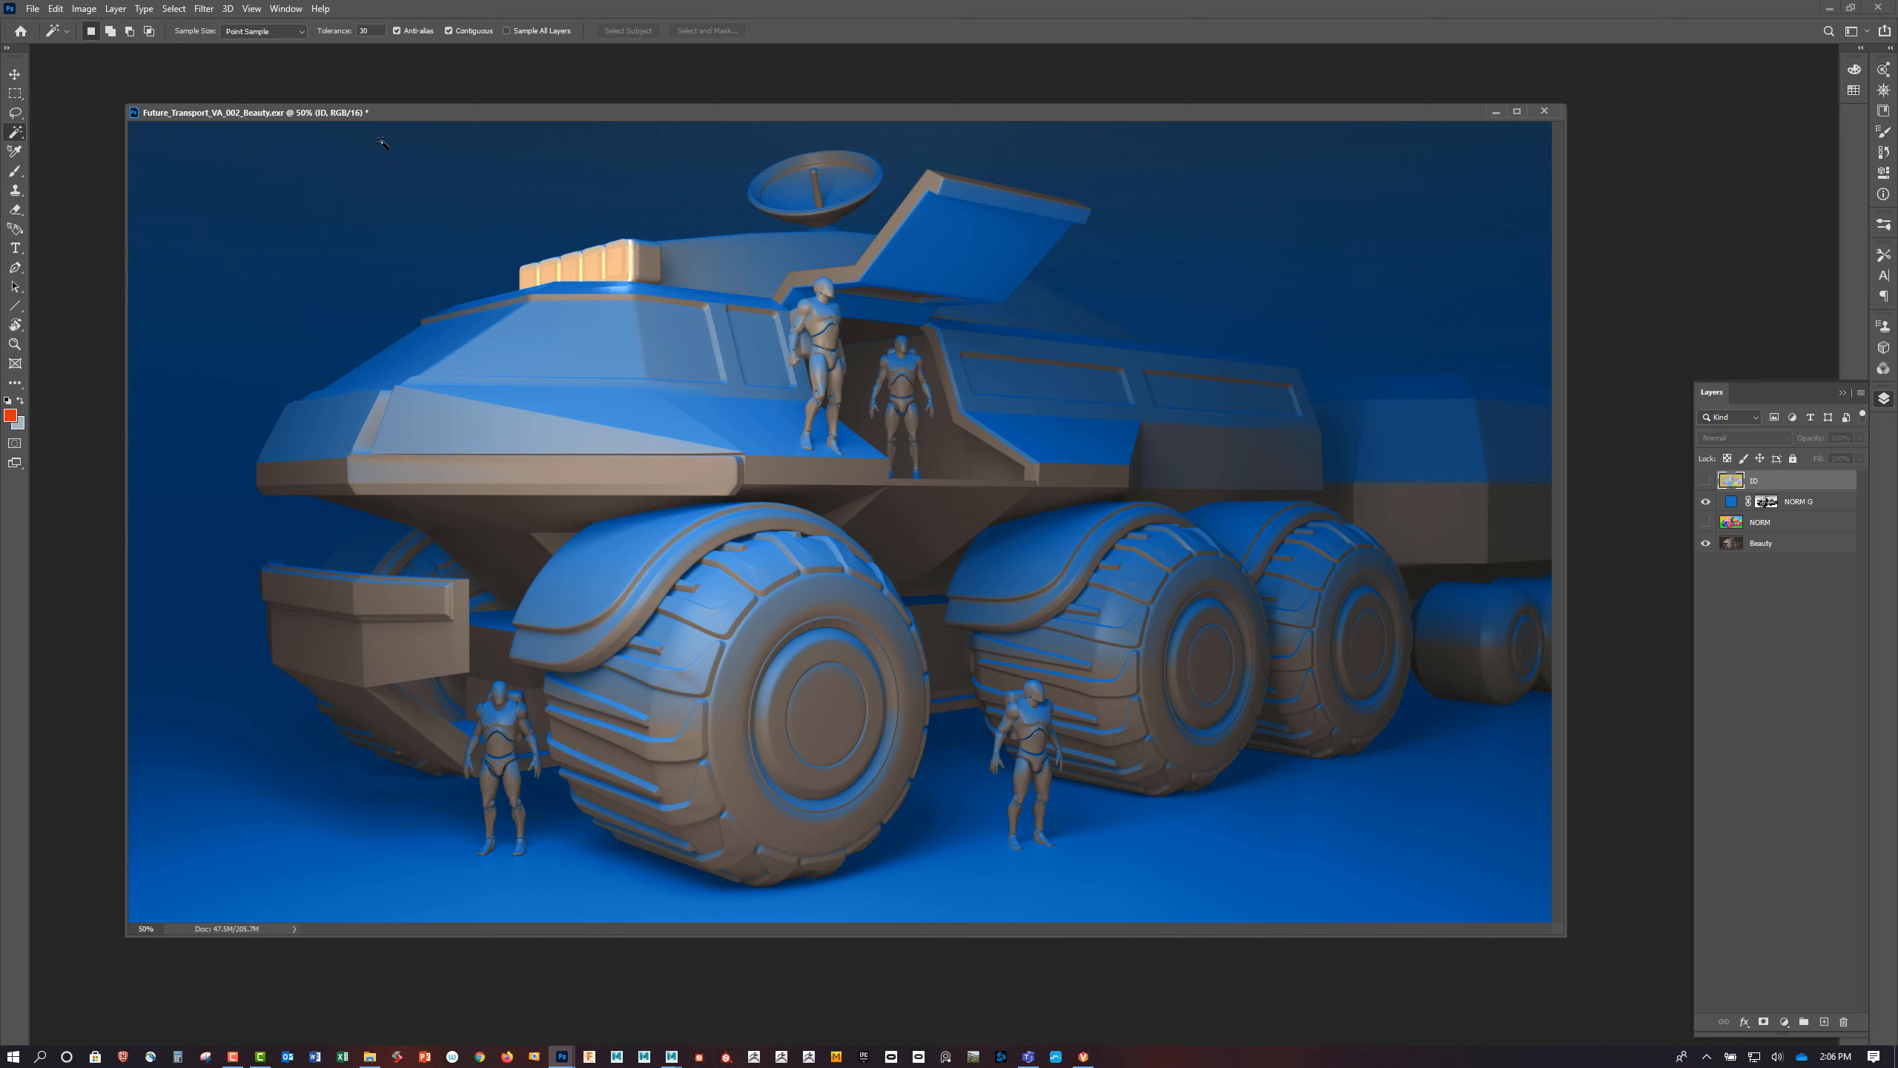
text(0)
key(BackSpace)
key(BackSpace)
text(5)
key(Return)
Show the ID layer and try selecting the windshield and the small side window by their ID colours
click(702, 362)
click(1707, 481)
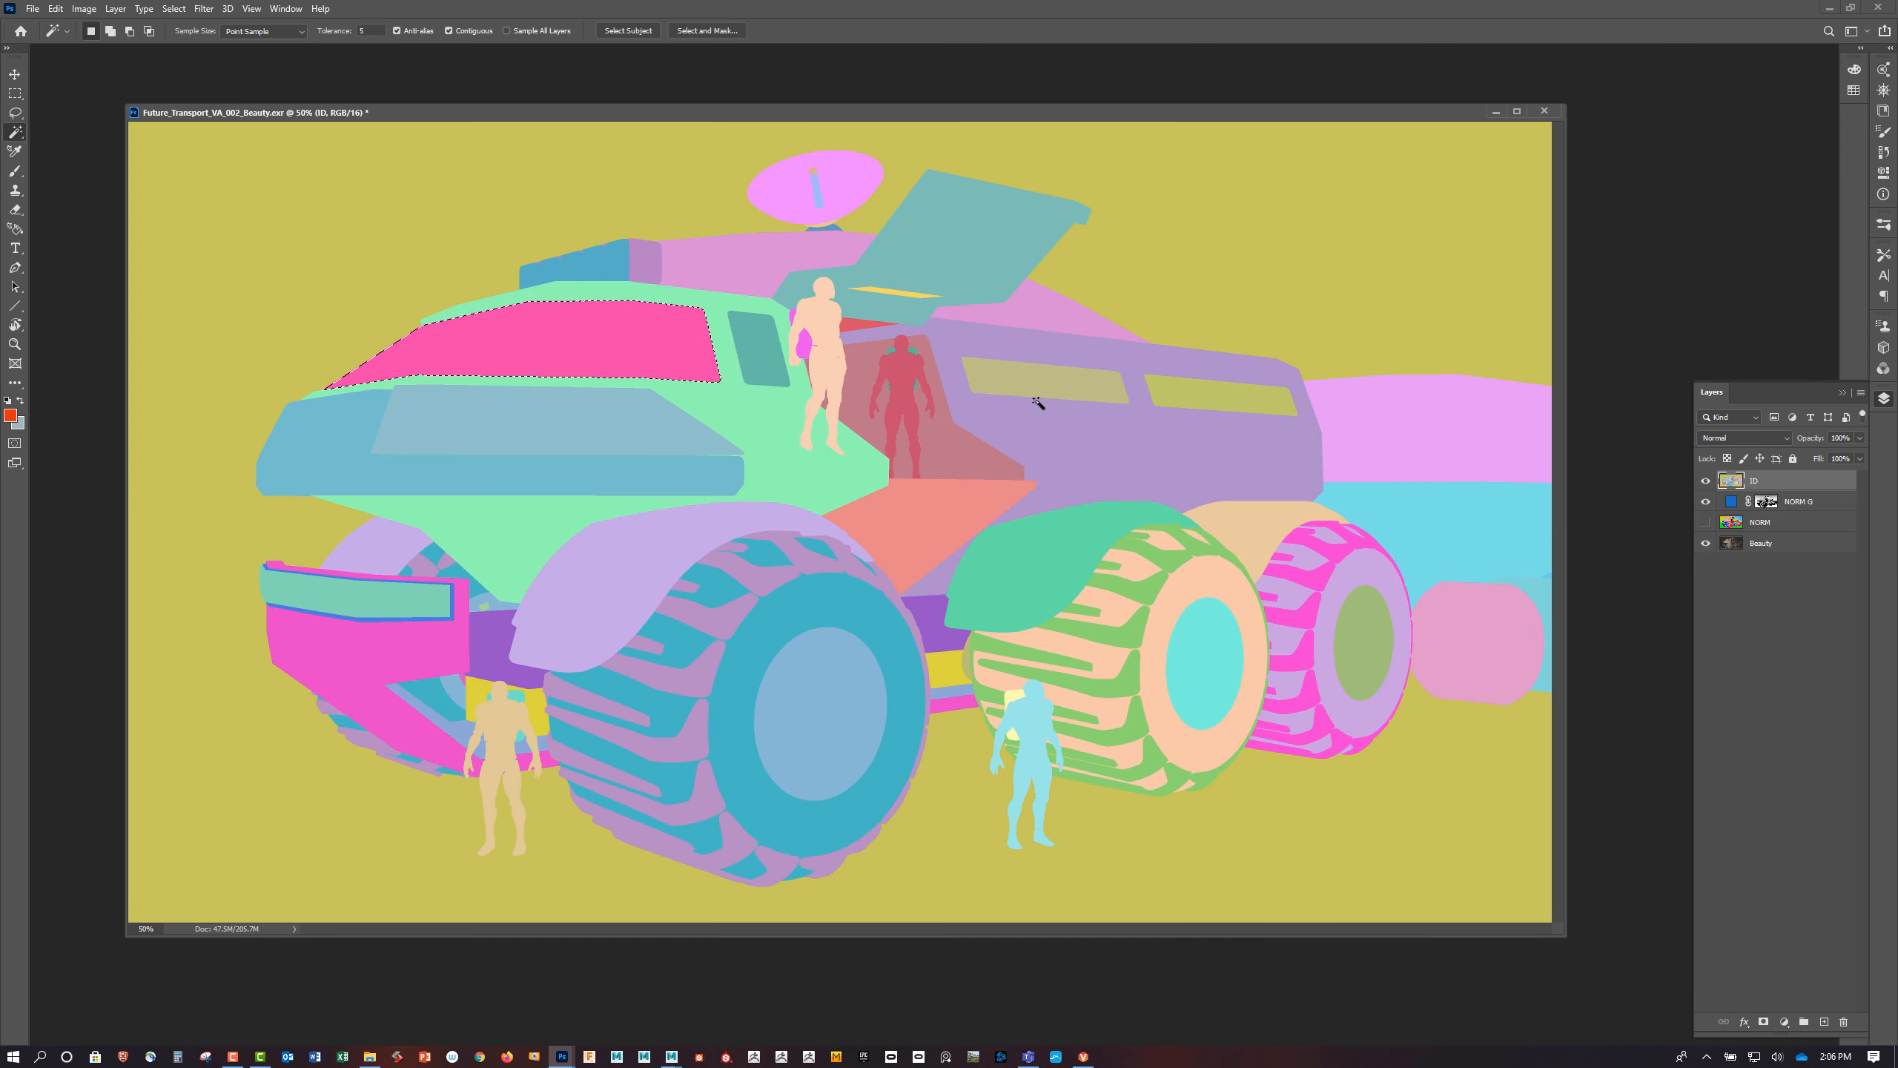
click(758, 349)
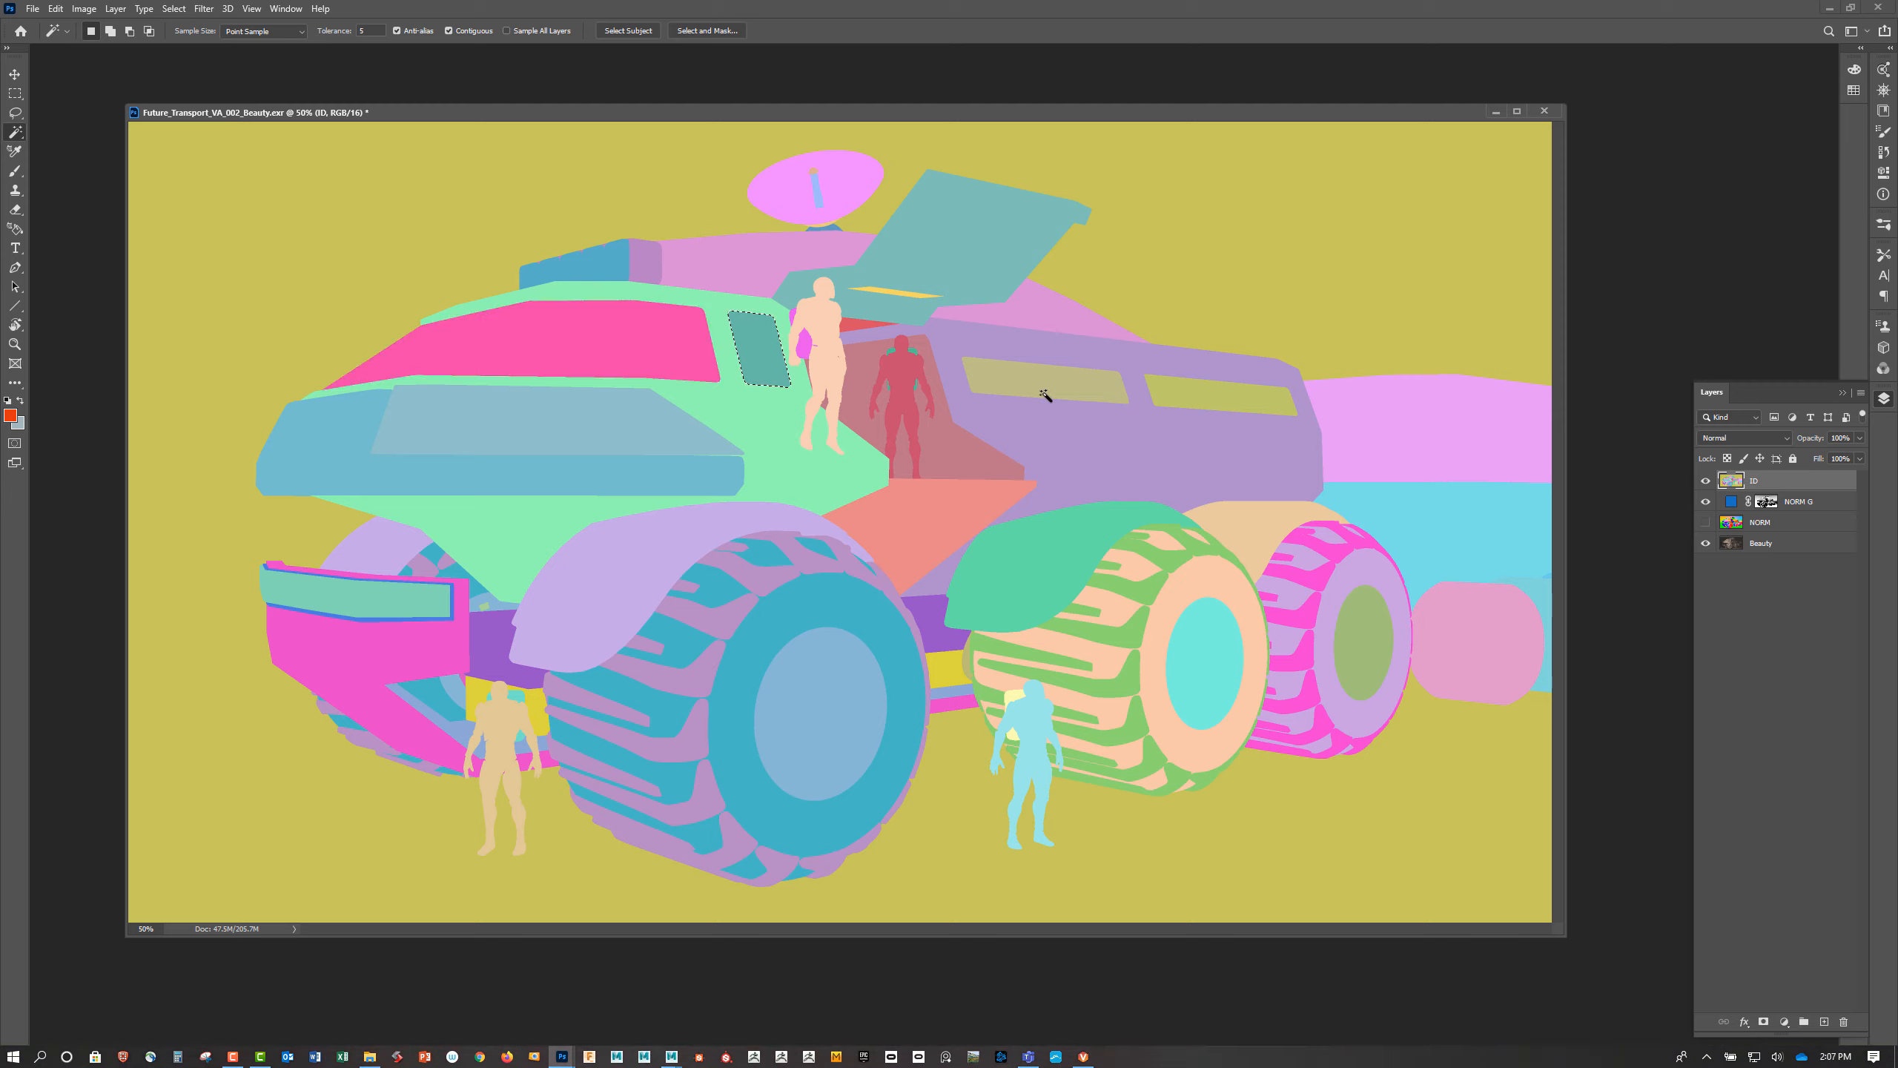
Turn off Contiguous for the Magic Wand and select both ID colours of the front tyre, leaving out the hub
click(714, 634)
click(448, 30)
click(724, 658)
shift+click(777, 637)
key(shift)
key(alt)
key(shift)
key(alt)
alt+click(769, 628)
key(shift)
shift+click(777, 631)
Add both ID colours of the middle and rear tyres to the selection
shift+click(1111, 647)
shift+click(1111, 637)
shift+click(1327, 594)
shift+click(1312, 570)
Hide the ID layer and add a Solid Color fill of 7e7e7e above NORM G, masked by the tyre selection
click(1815, 504)
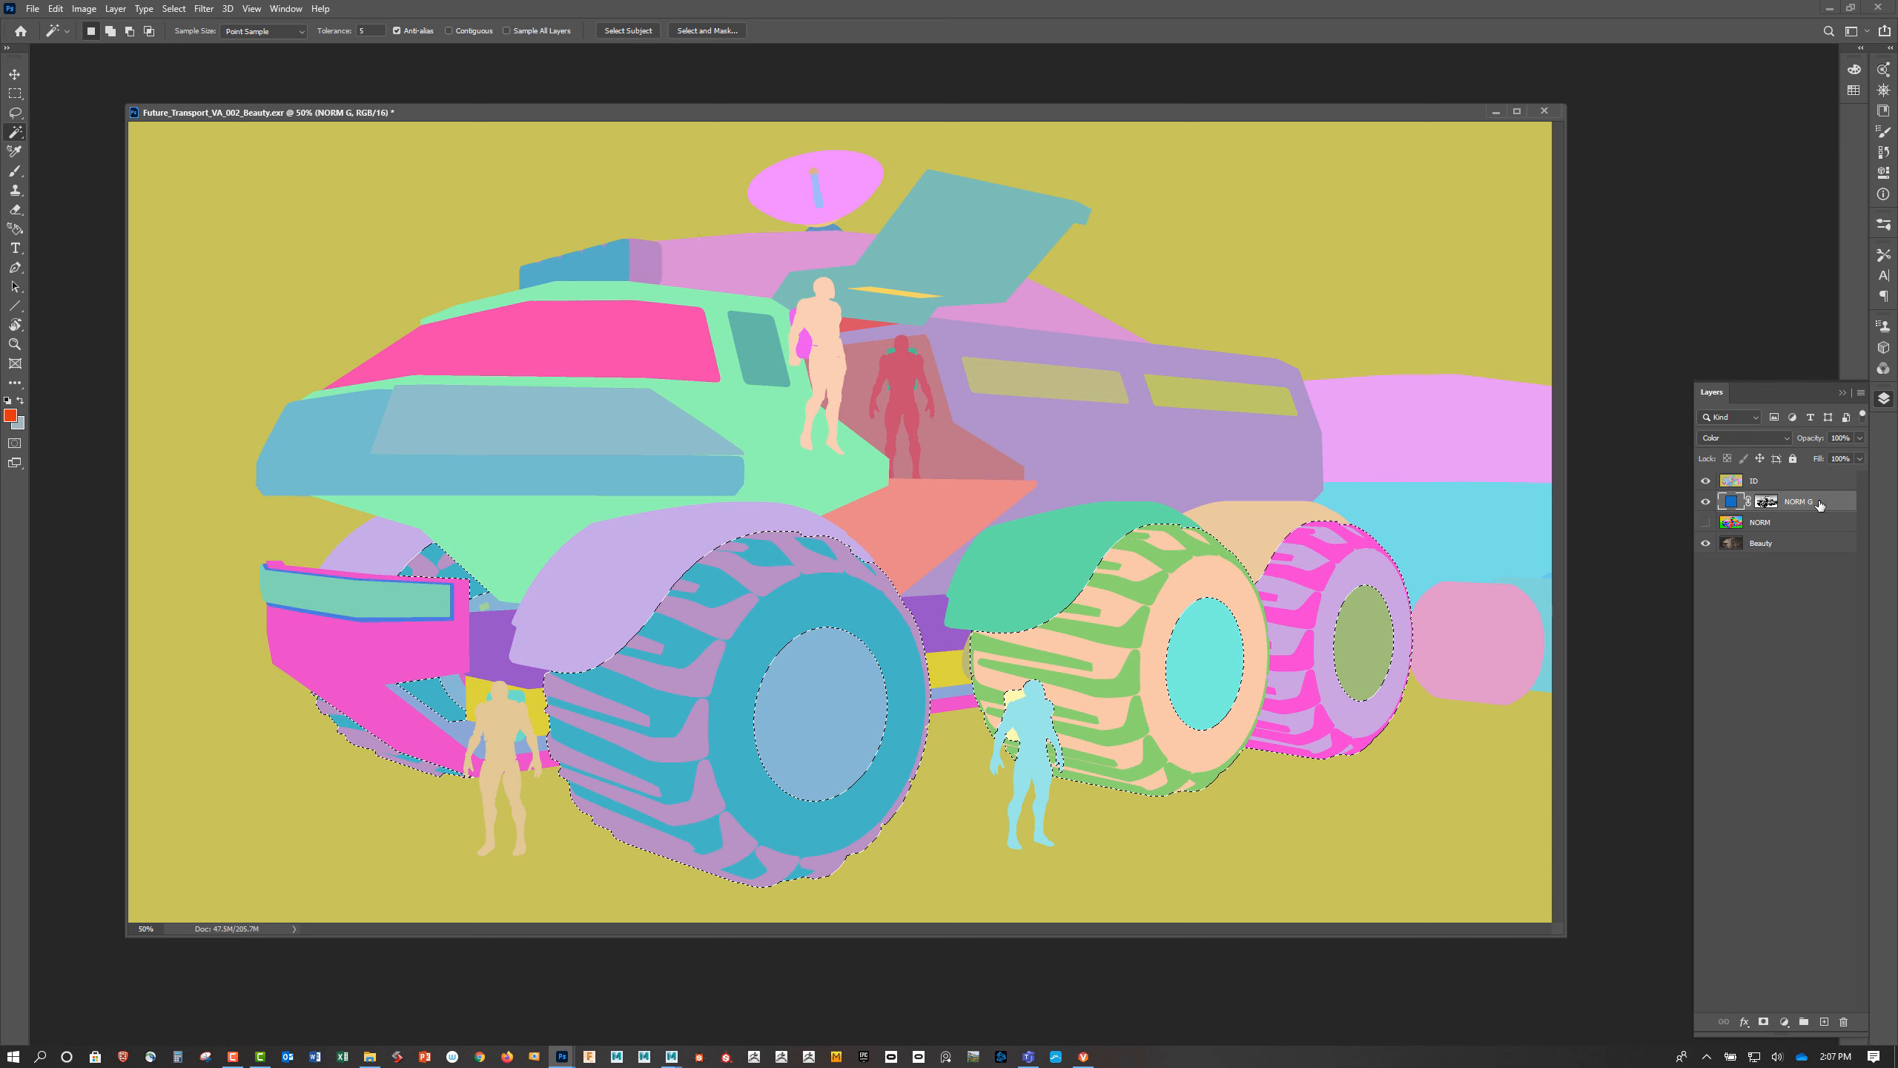
click(1705, 481)
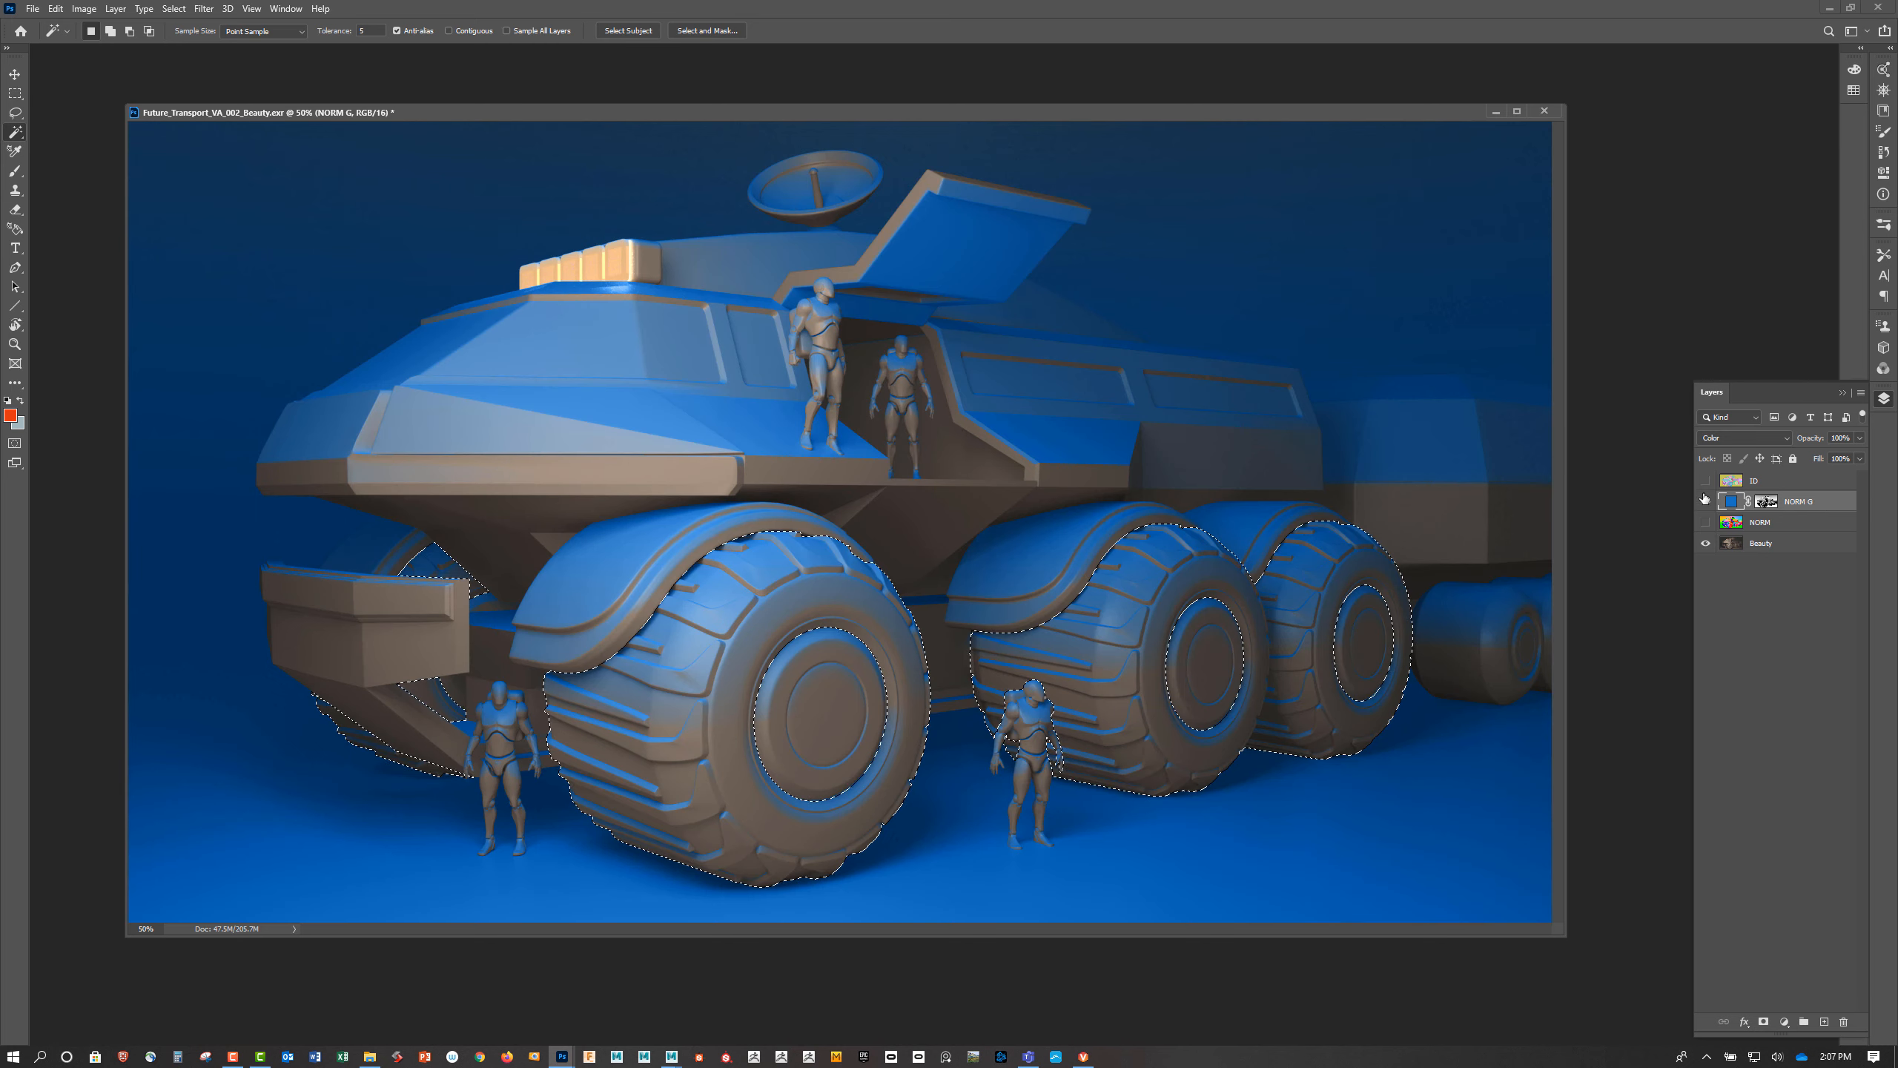
click(1785, 1021)
click(1823, 769)
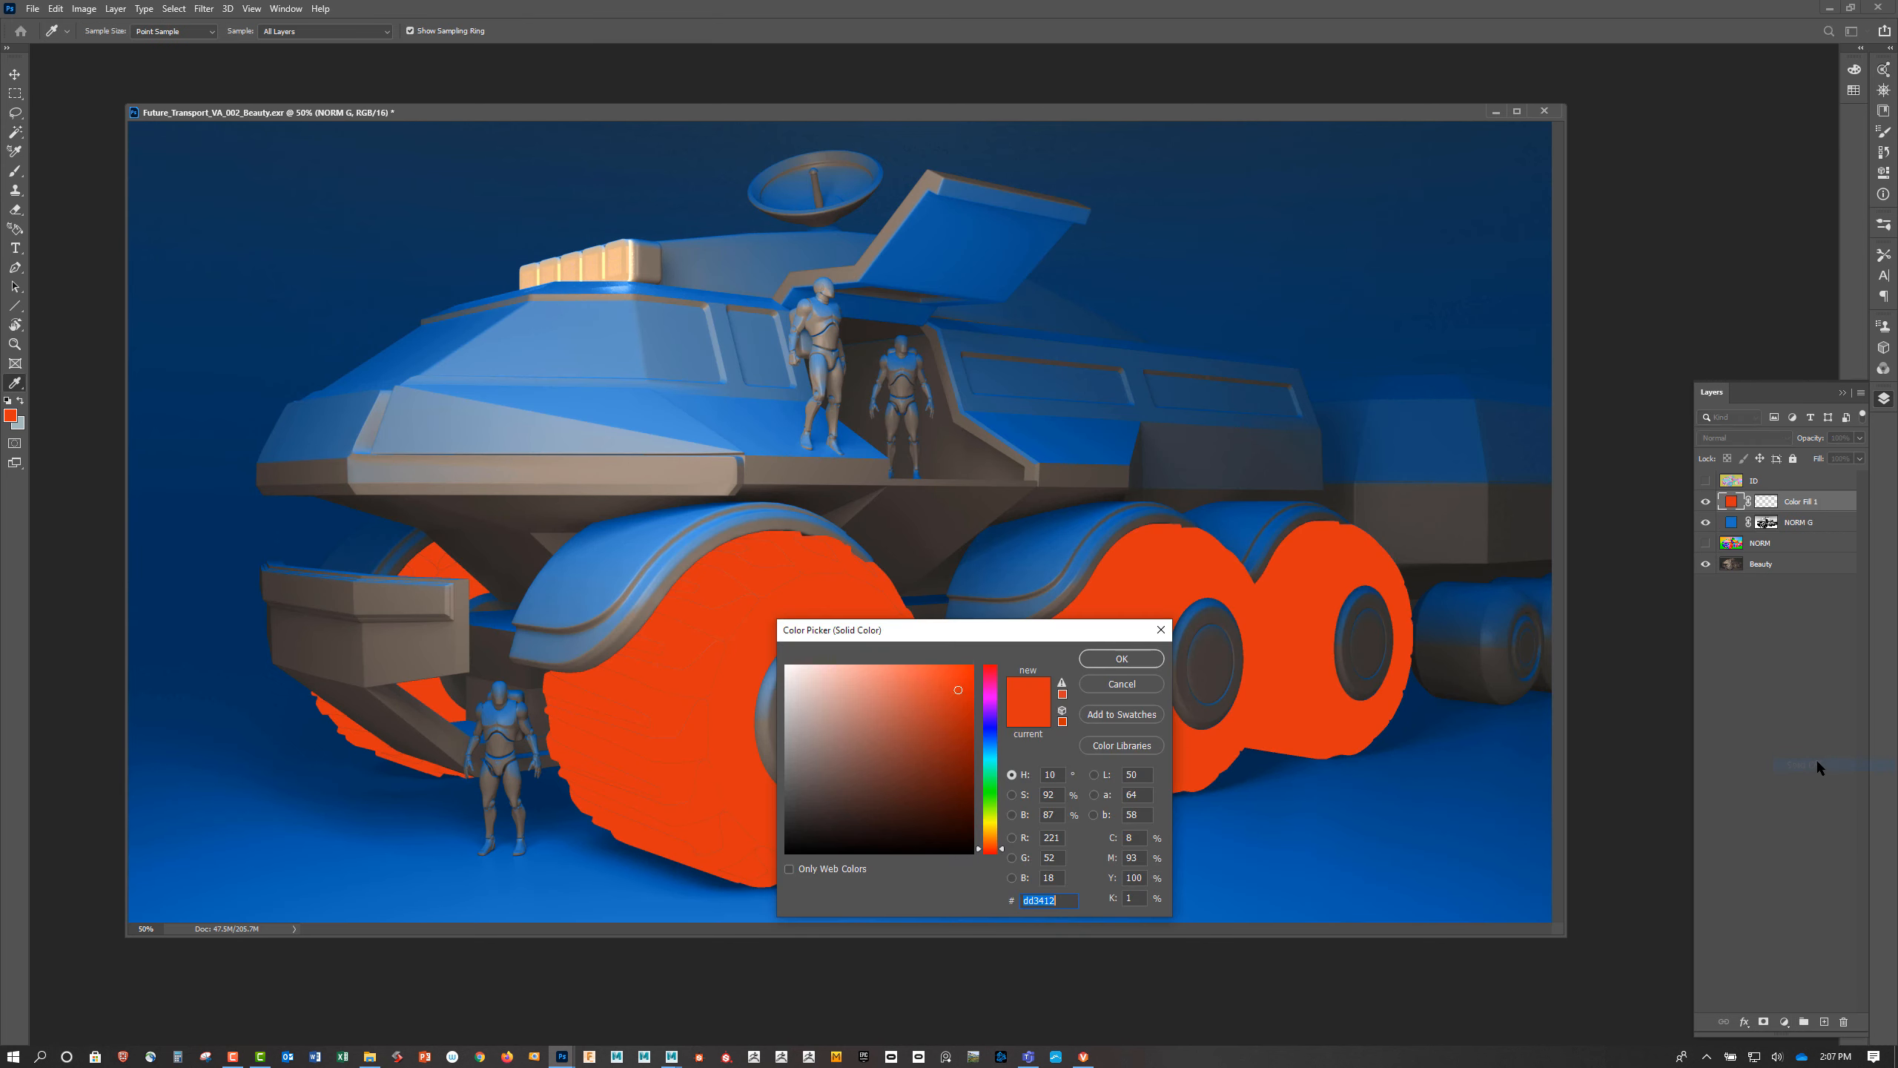
text(7e7e7e)
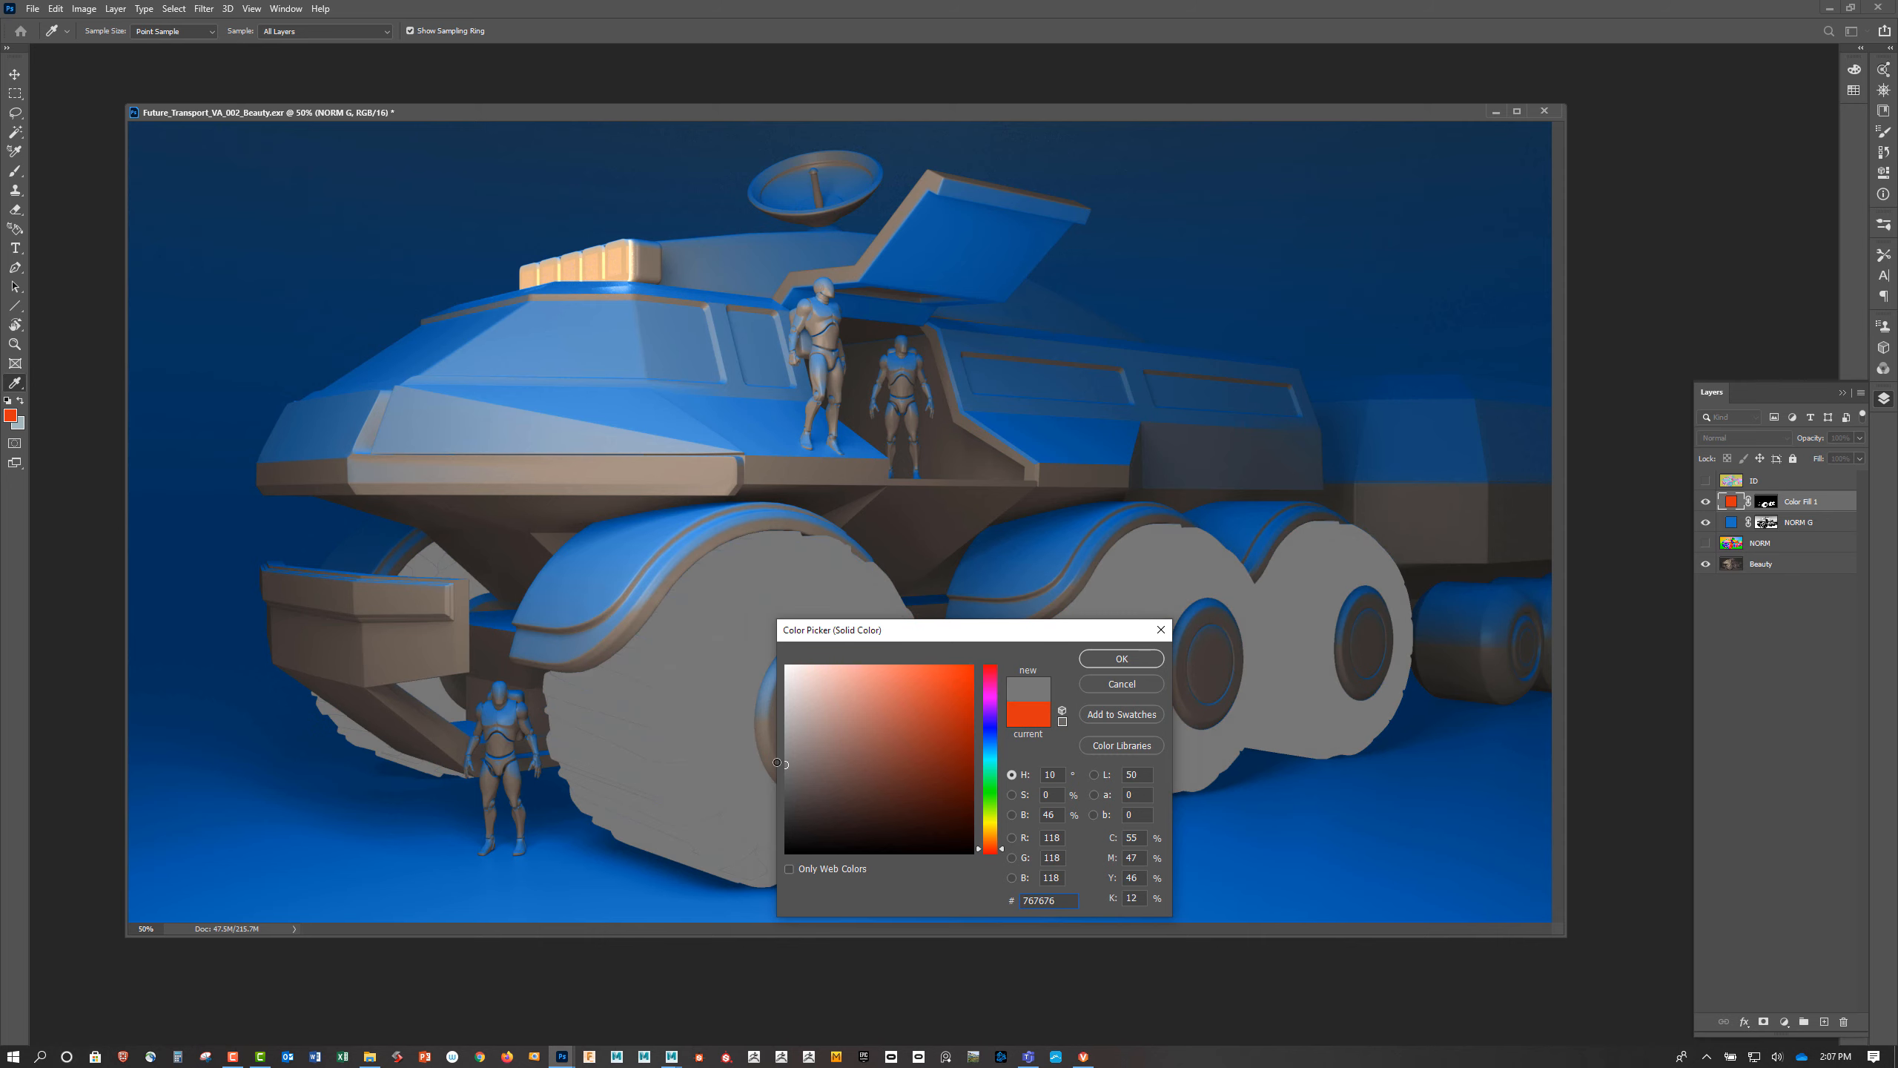
click(1121, 658)
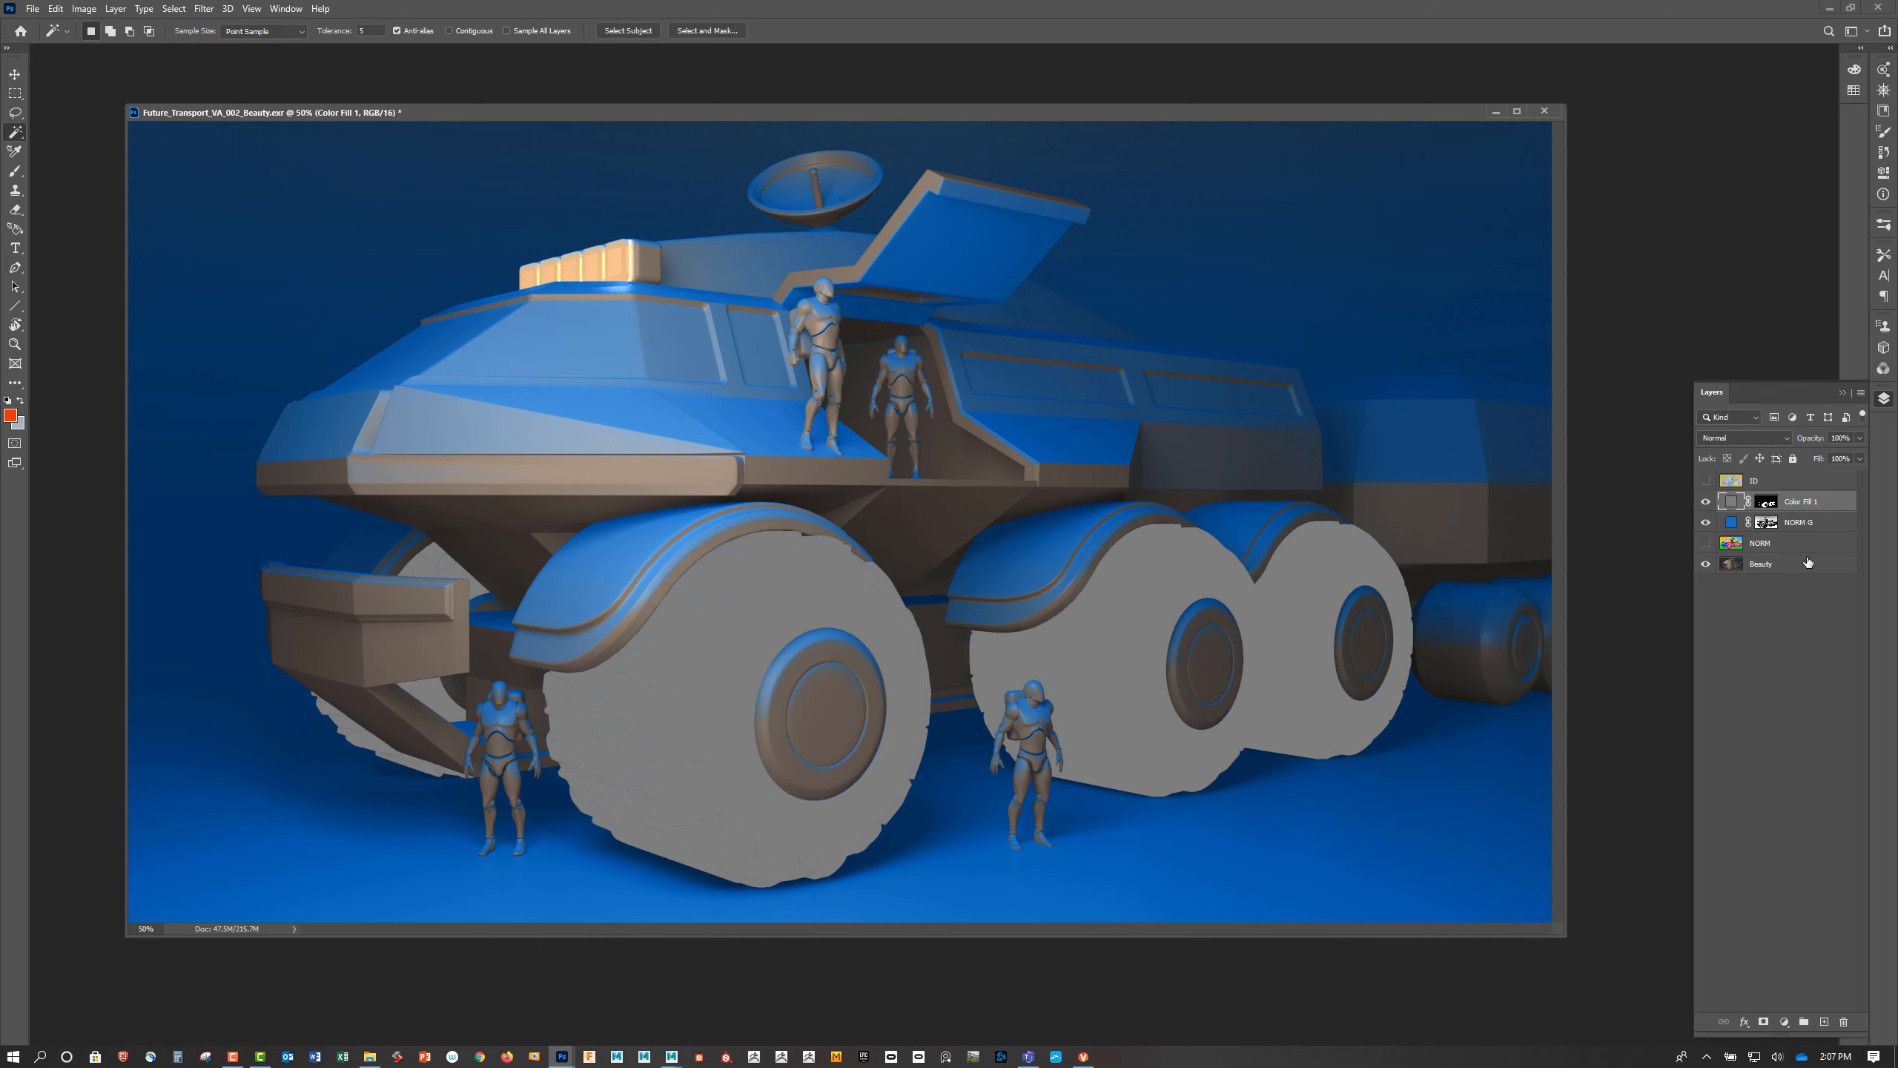
Rename the tyre colour fill layer Wheels and set its blend mode to Multiply
double_click(1808, 500)
text(Wheels)
key(Return)
click(1743, 438)
click(1724, 497)
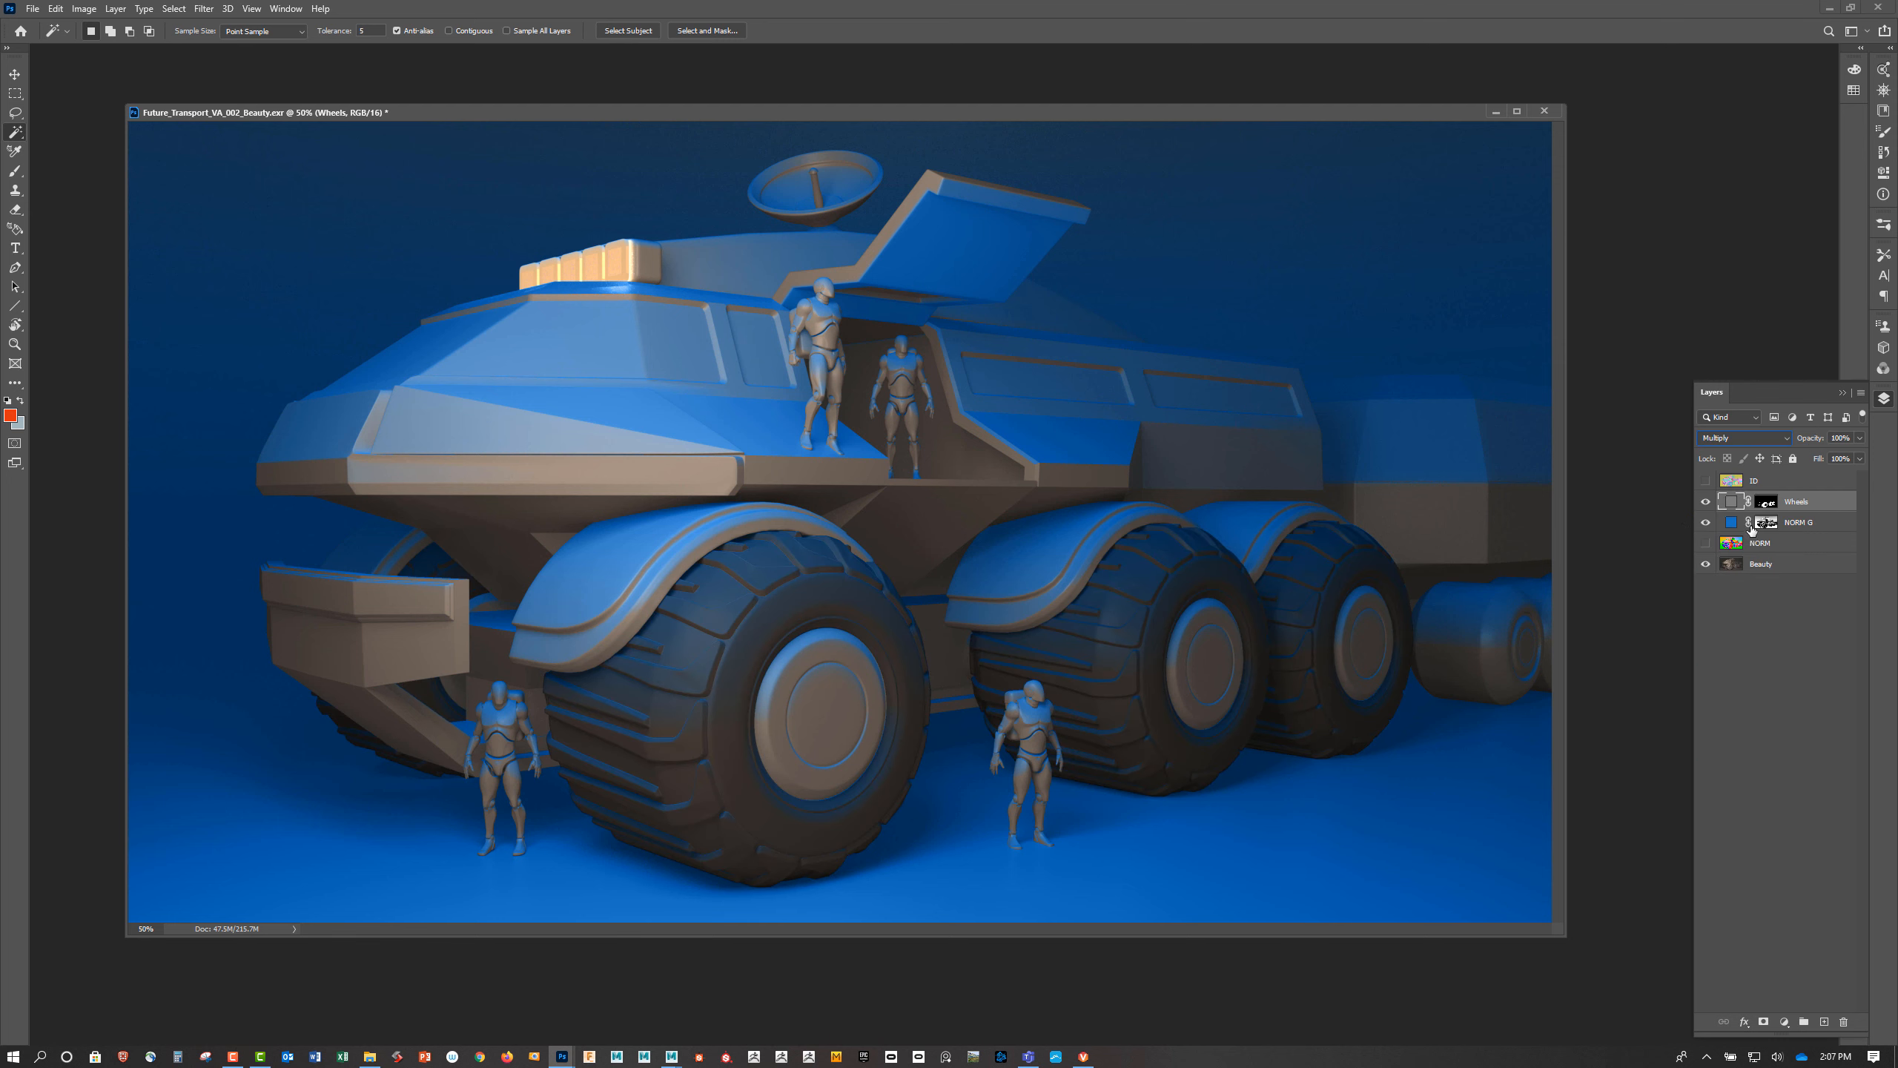
Change the Wheels fill colour to the light grey bcbcbc
double_click(1730, 501)
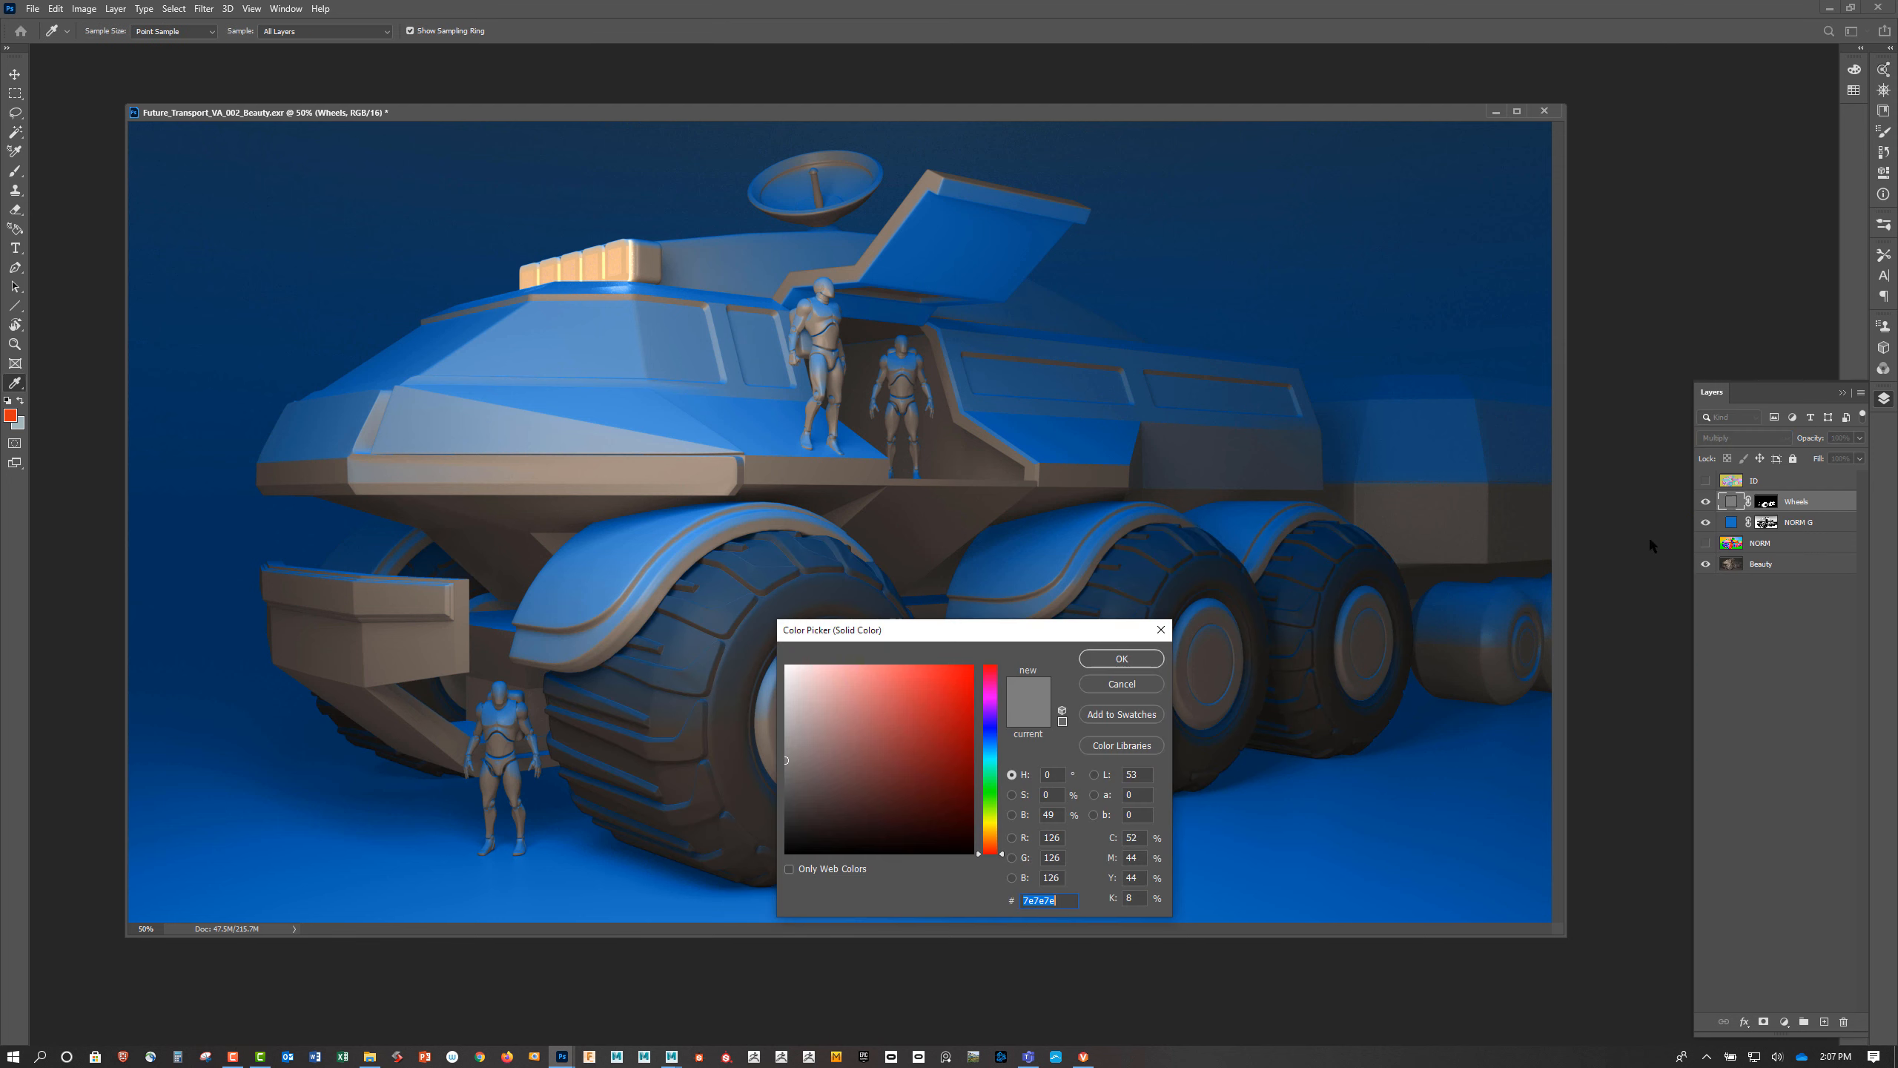
drag(1041, 634, 1369, 678)
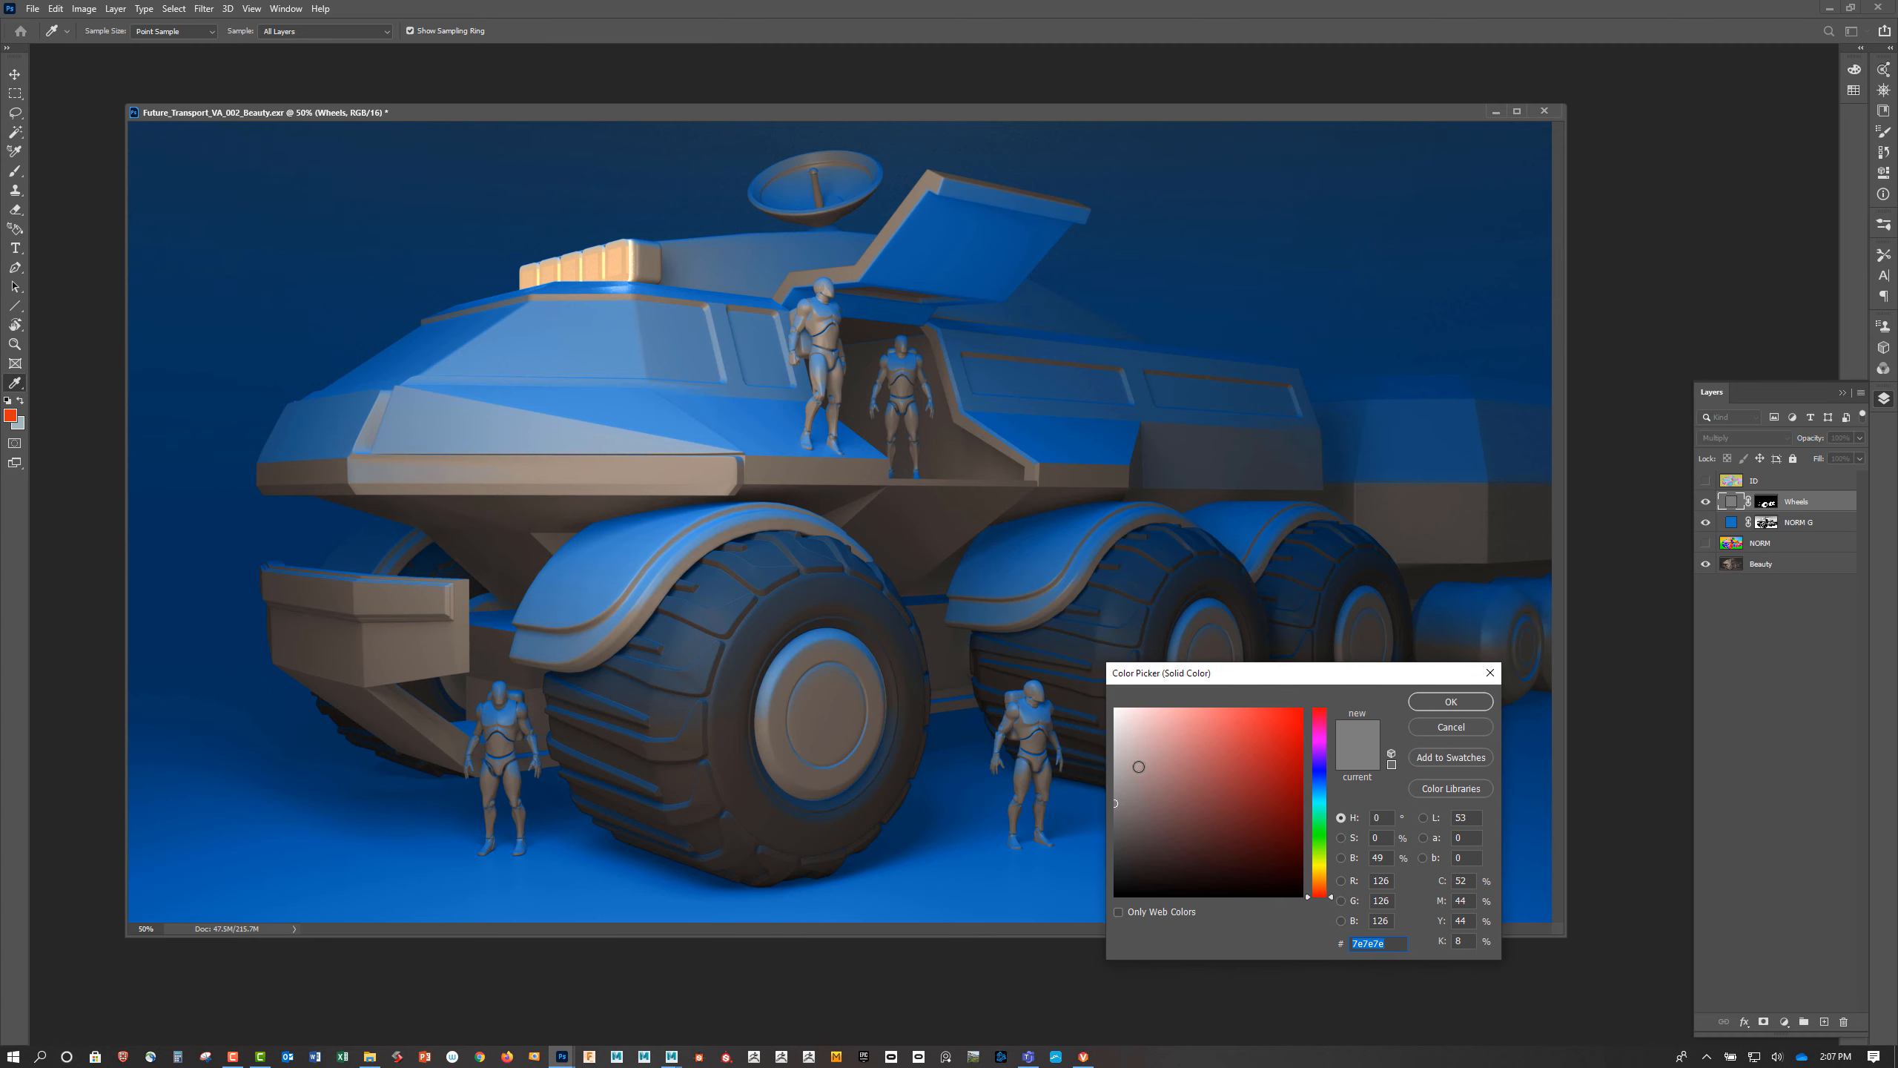
click(1117, 777)
drag(1113, 776, 1096, 678)
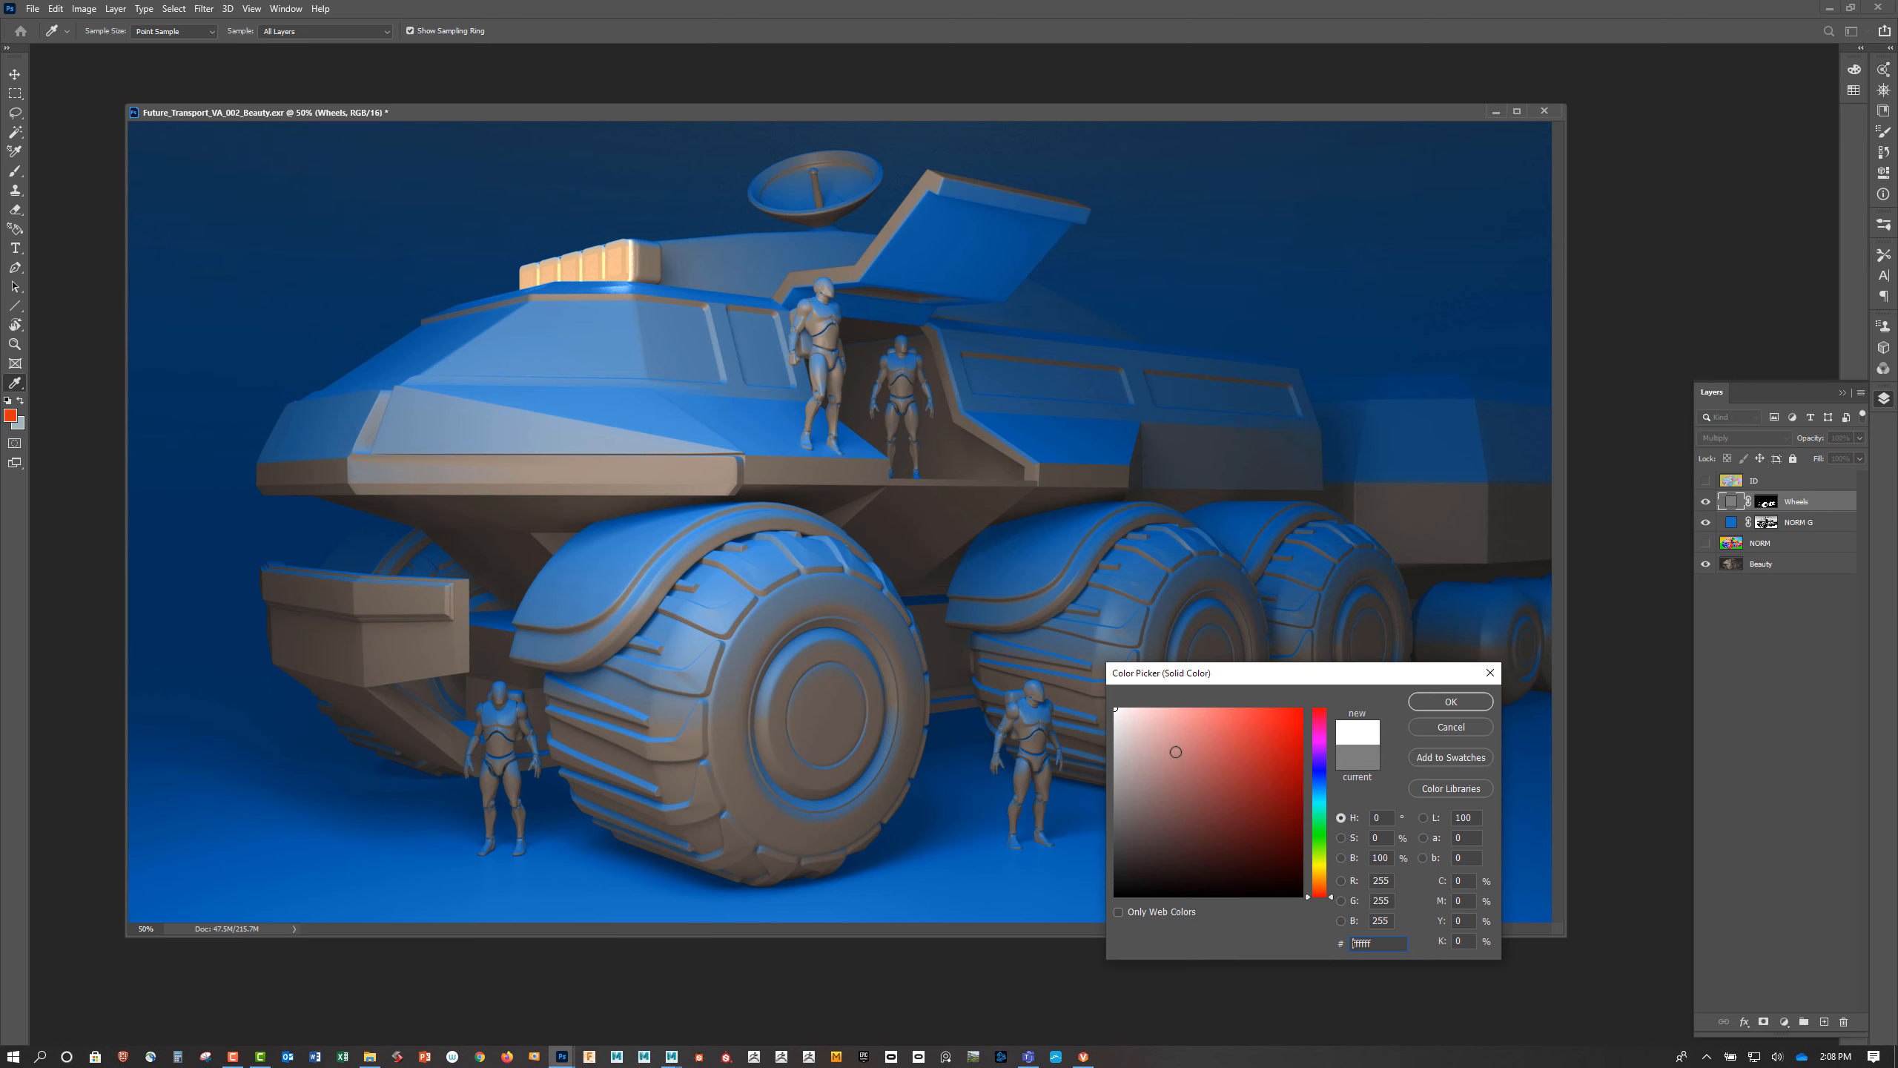
drag(1166, 738, 1100, 683)
drag(1091, 682, 1074, 759)
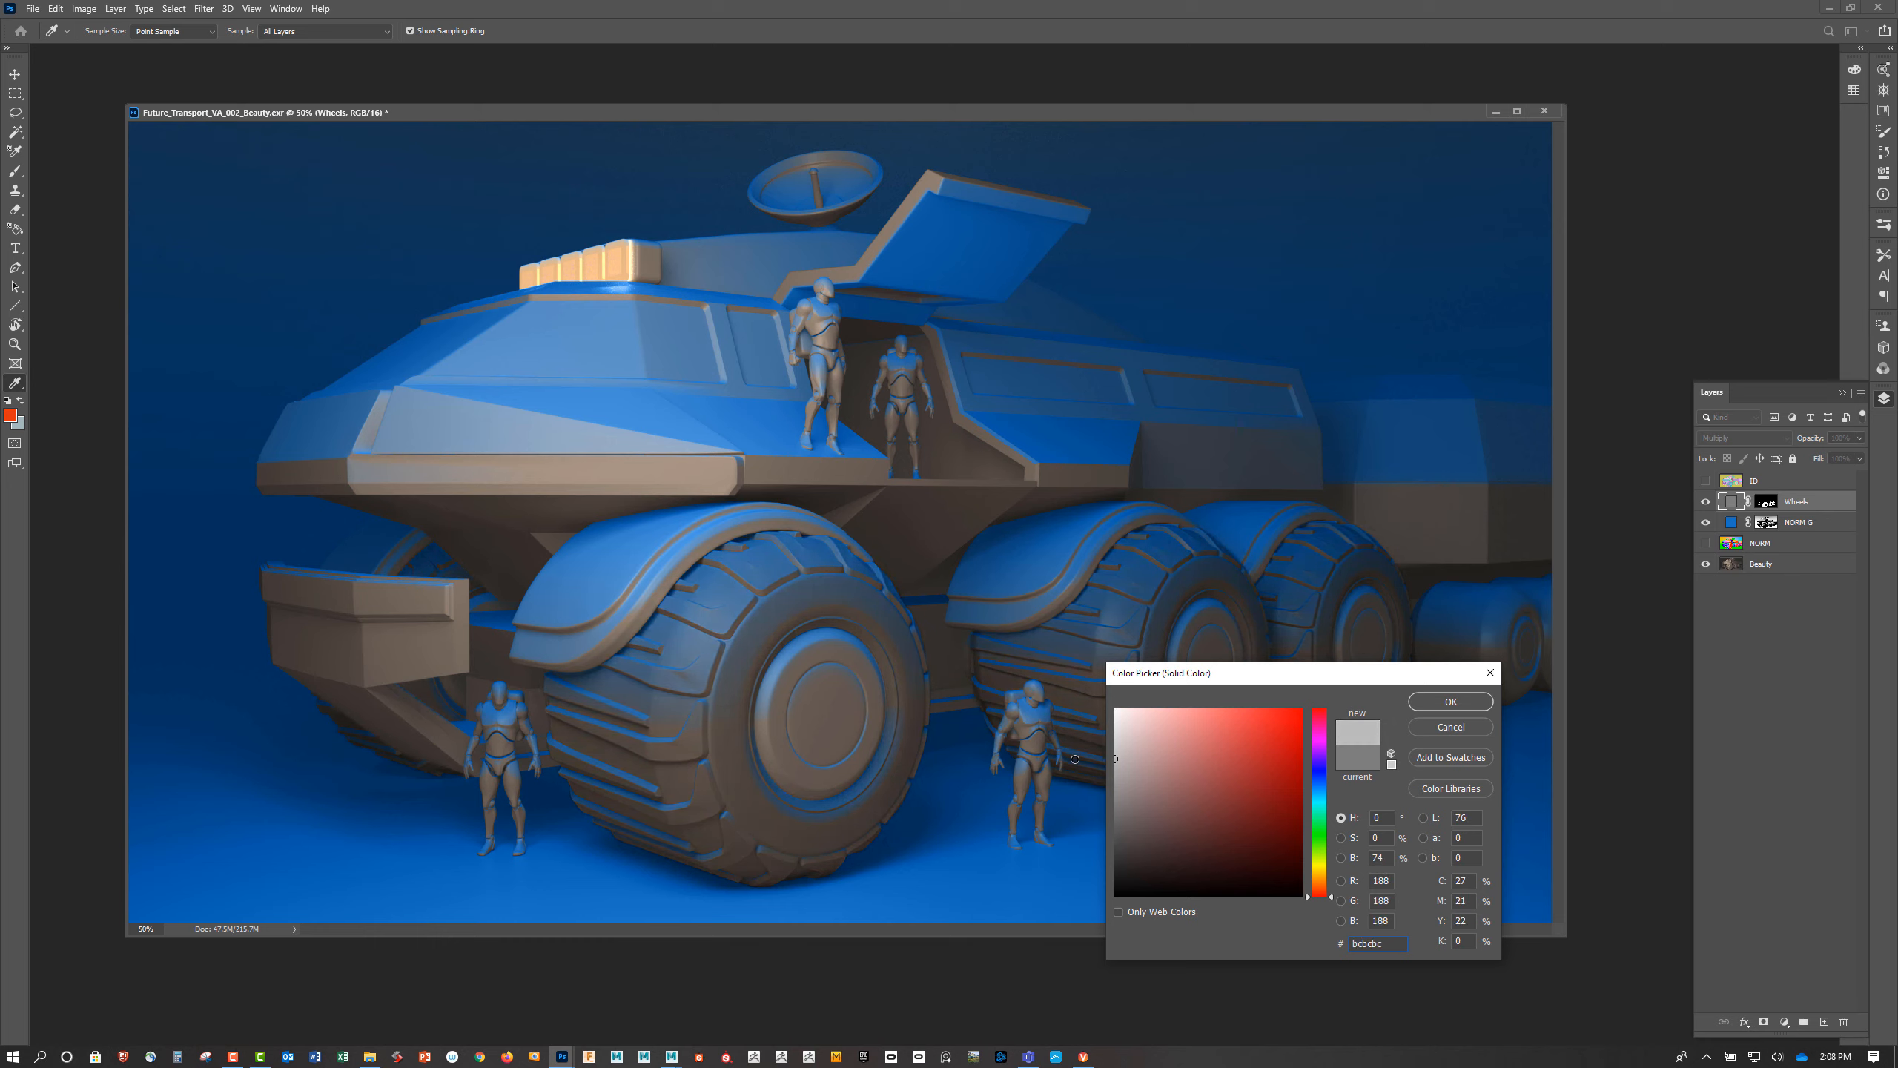
click(1476, 703)
key(w)
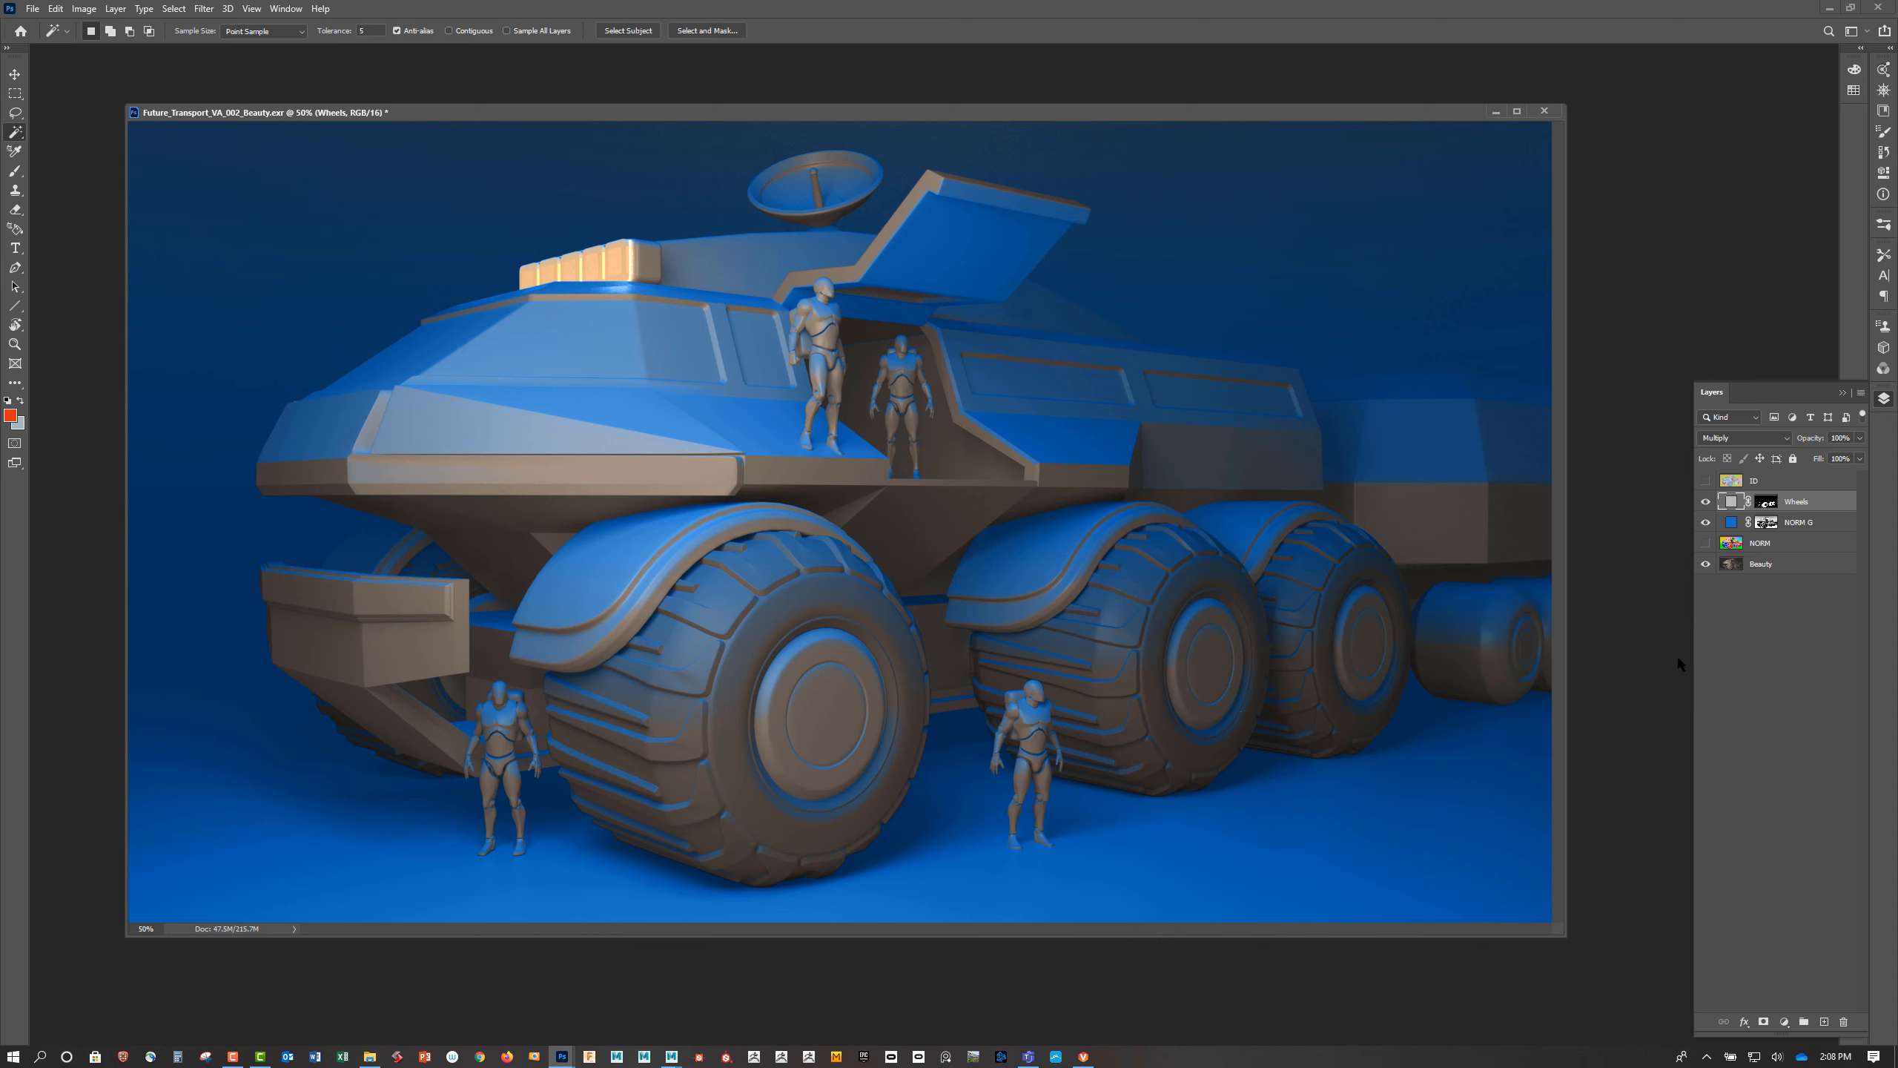
Duplicate the ID layer, show the copy, and turn it into outlines with the Find Edges filter
drag(1752, 482, 1823, 1021)
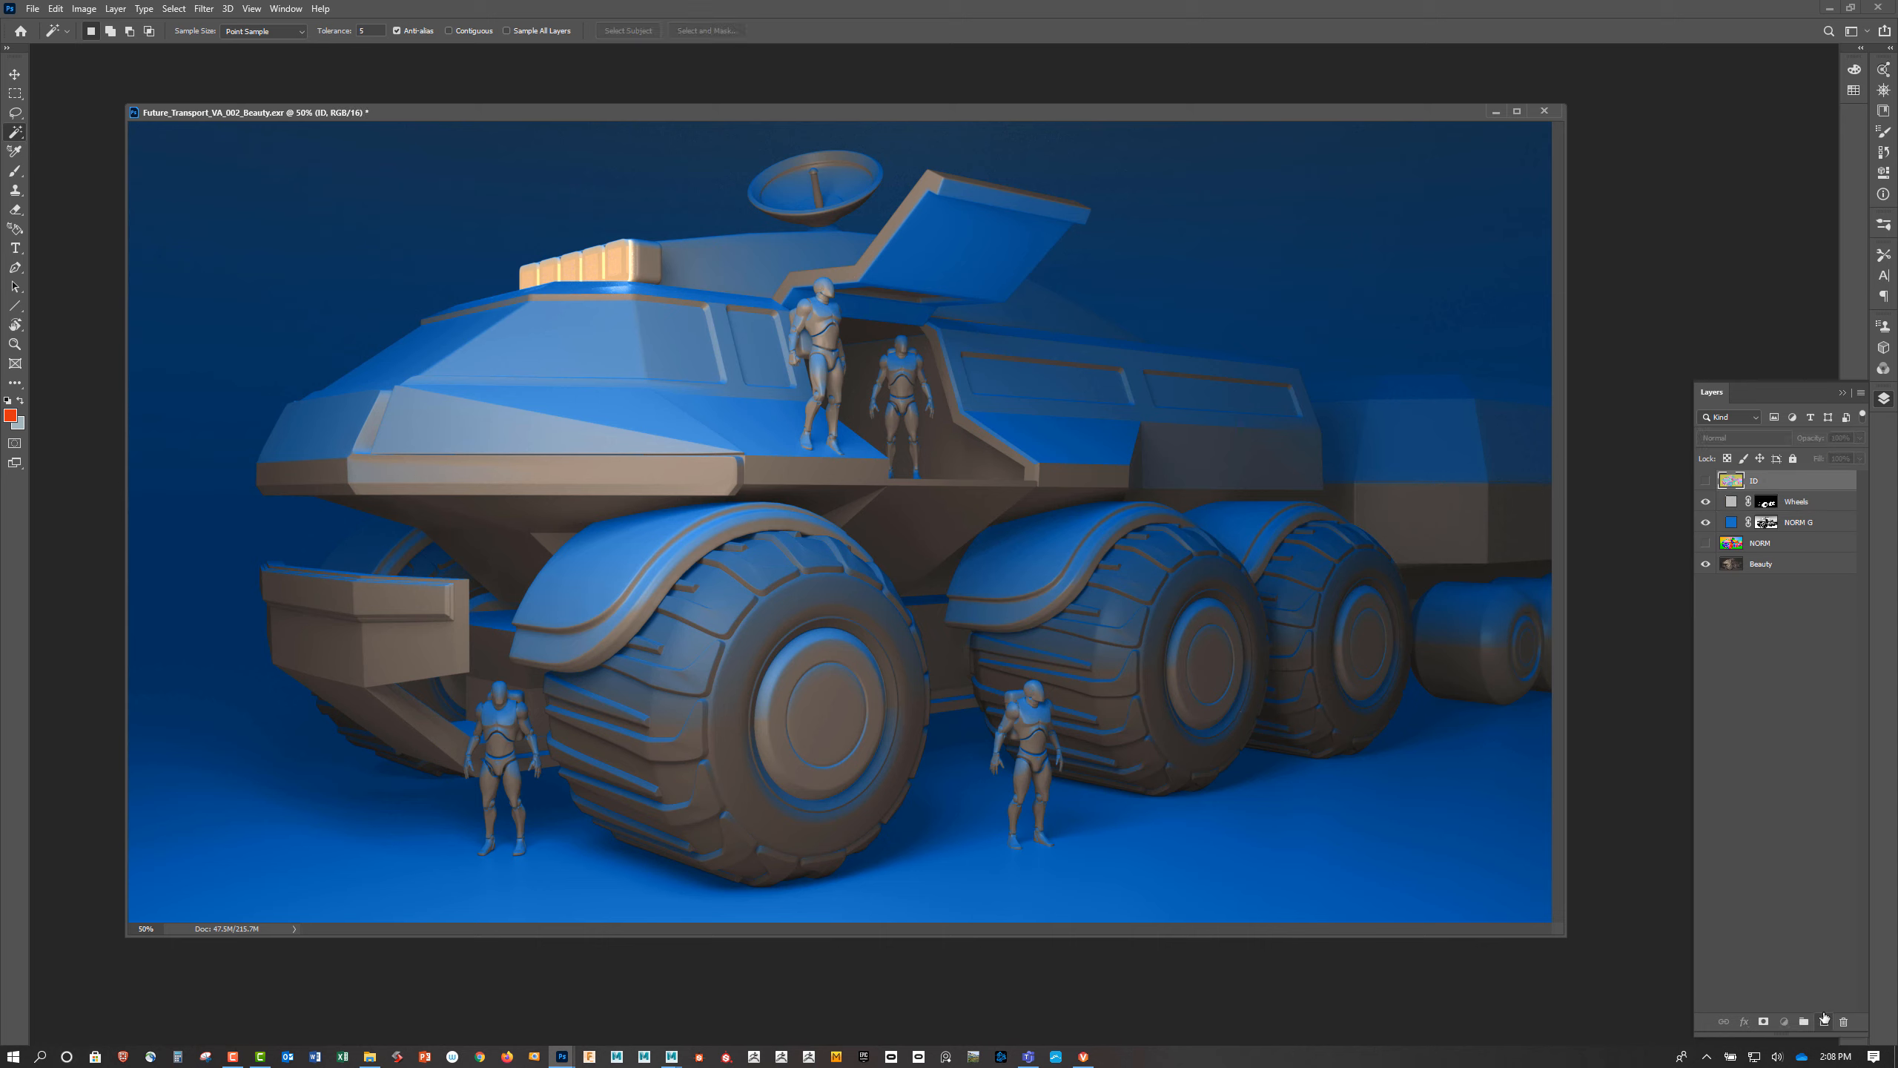
click(1706, 481)
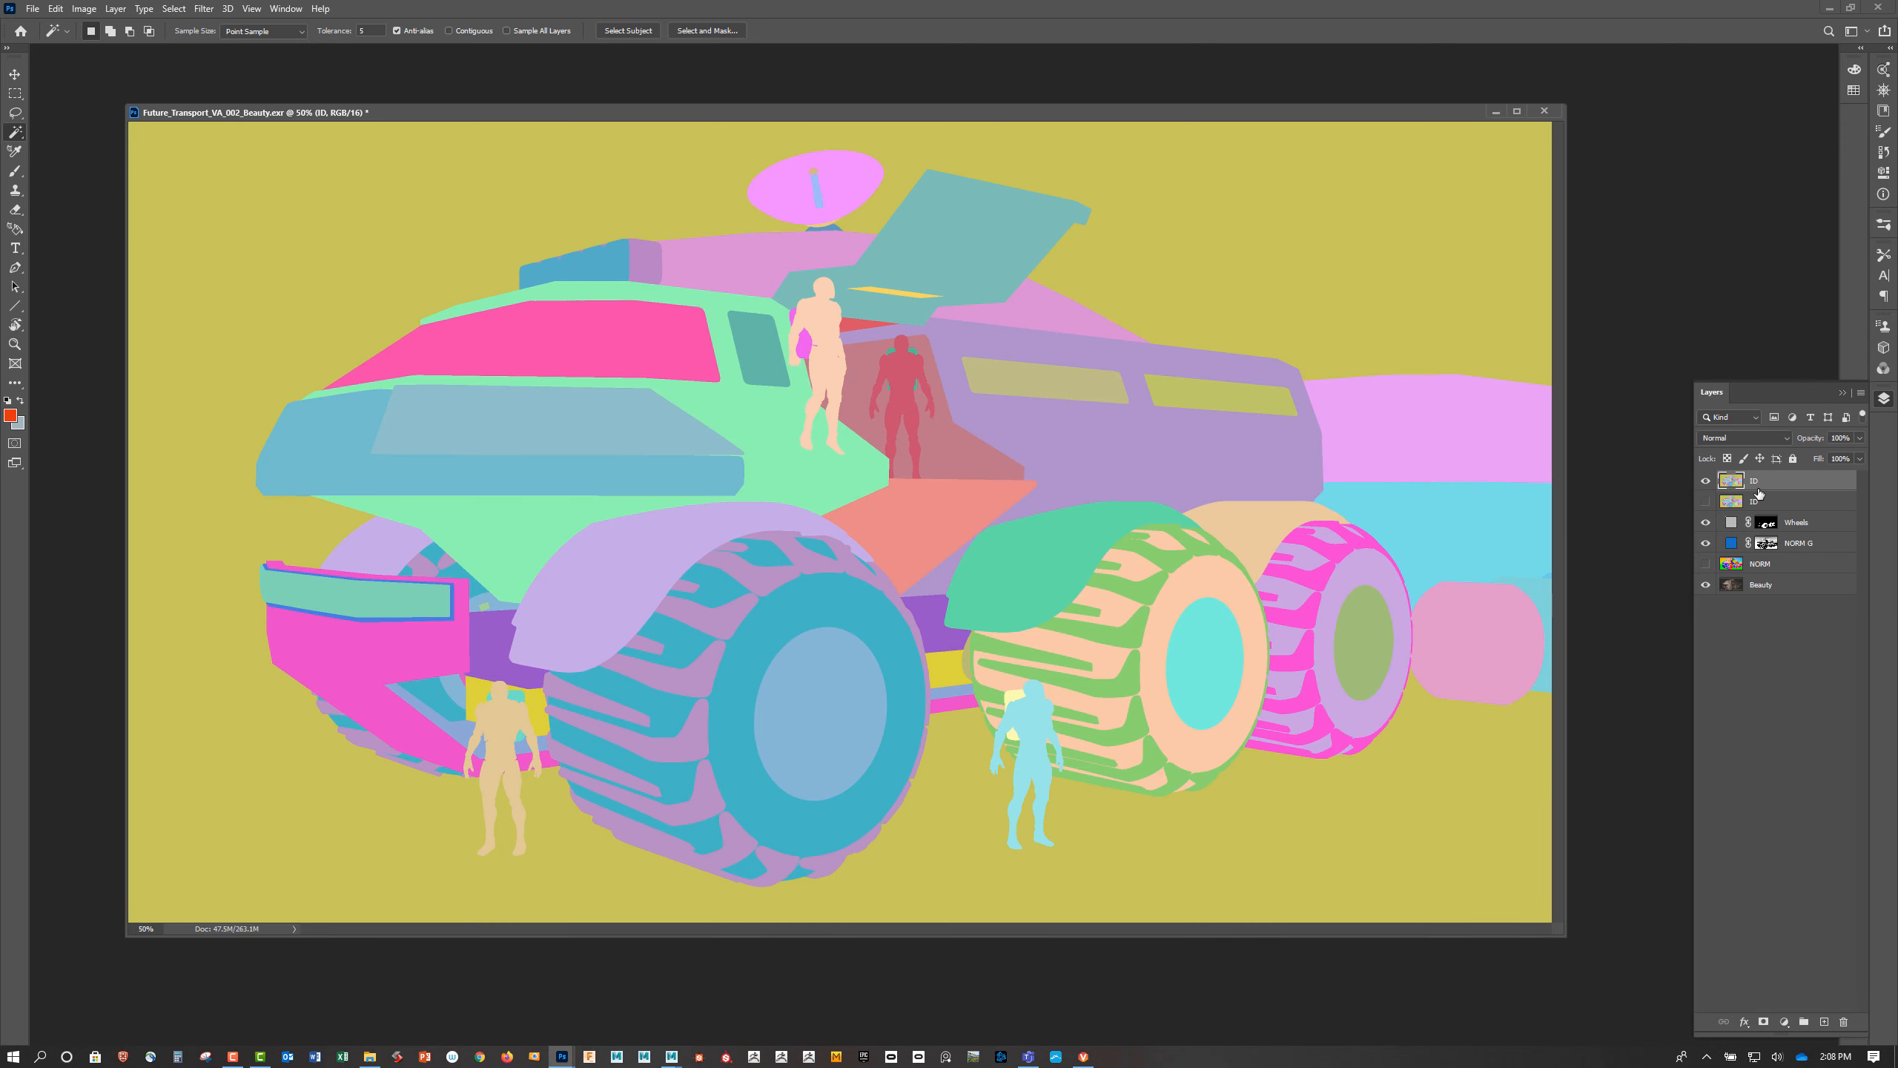
click(203, 9)
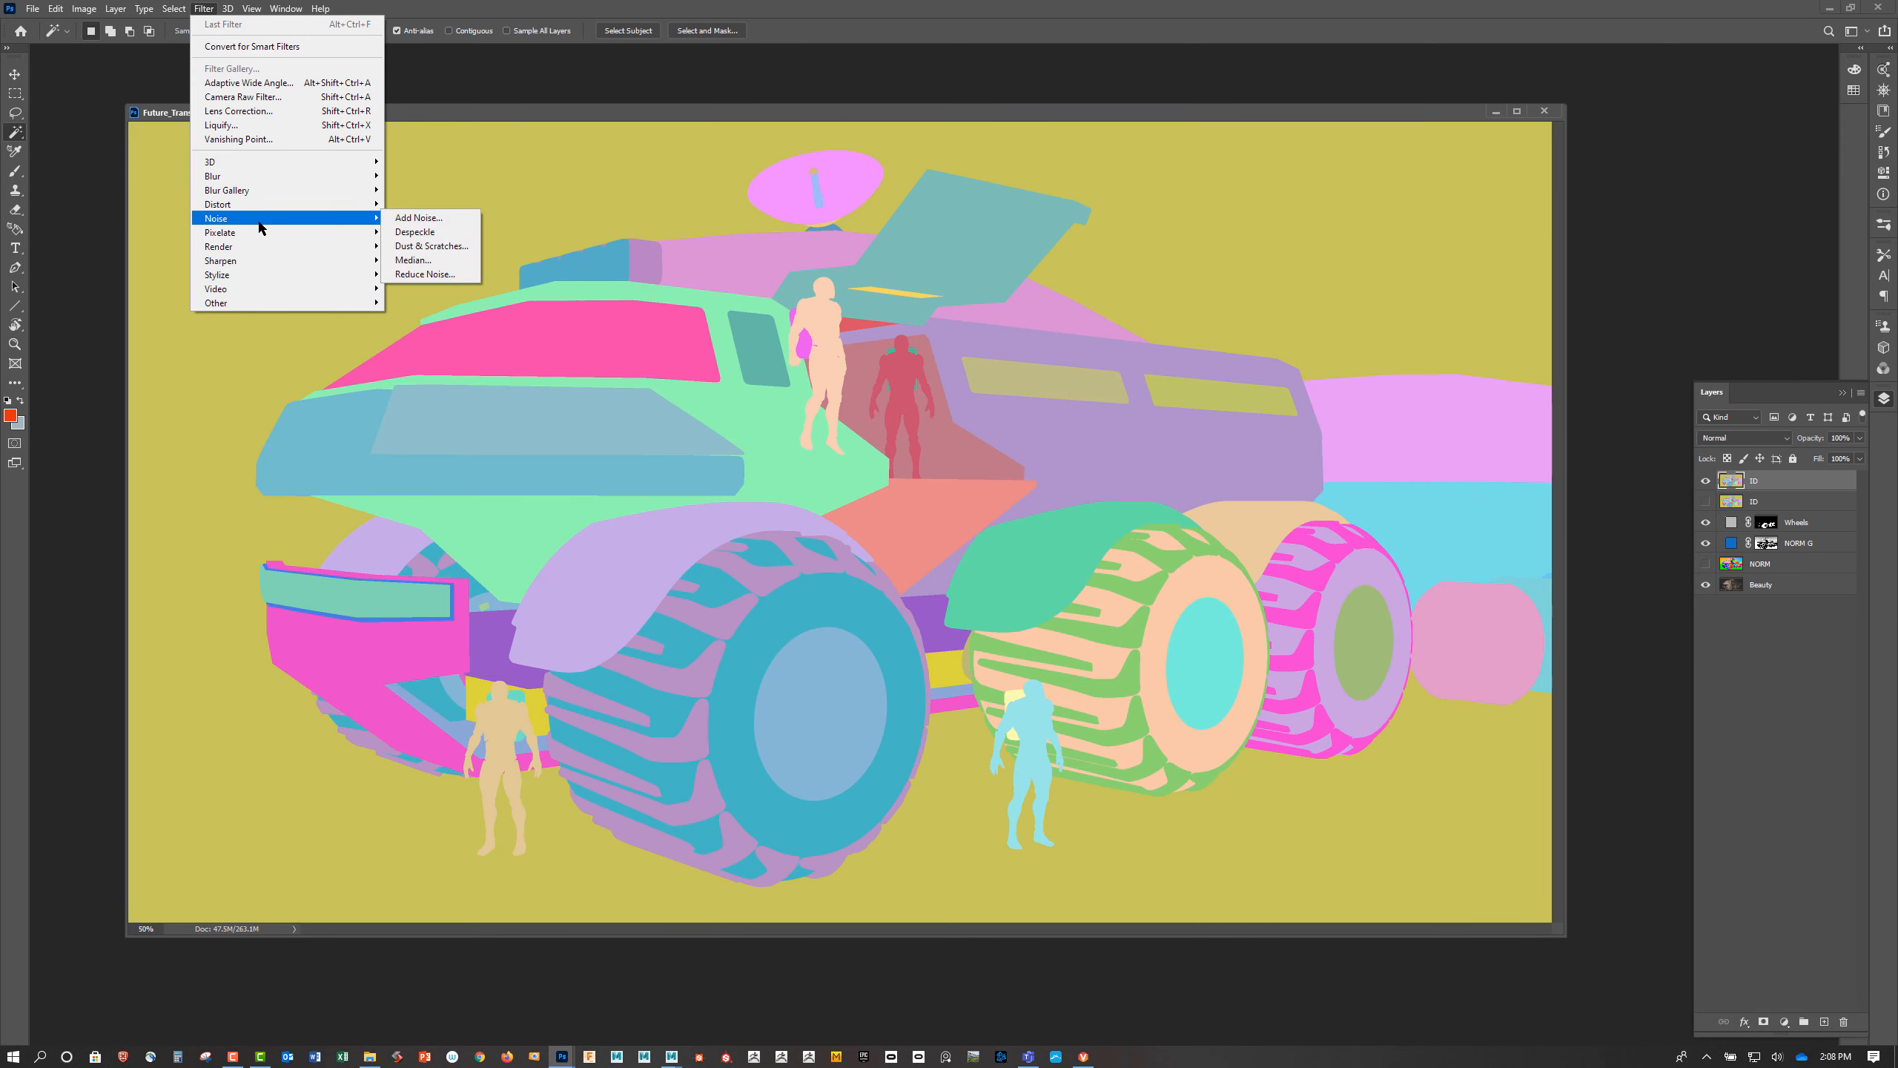
mouse_move(252, 260)
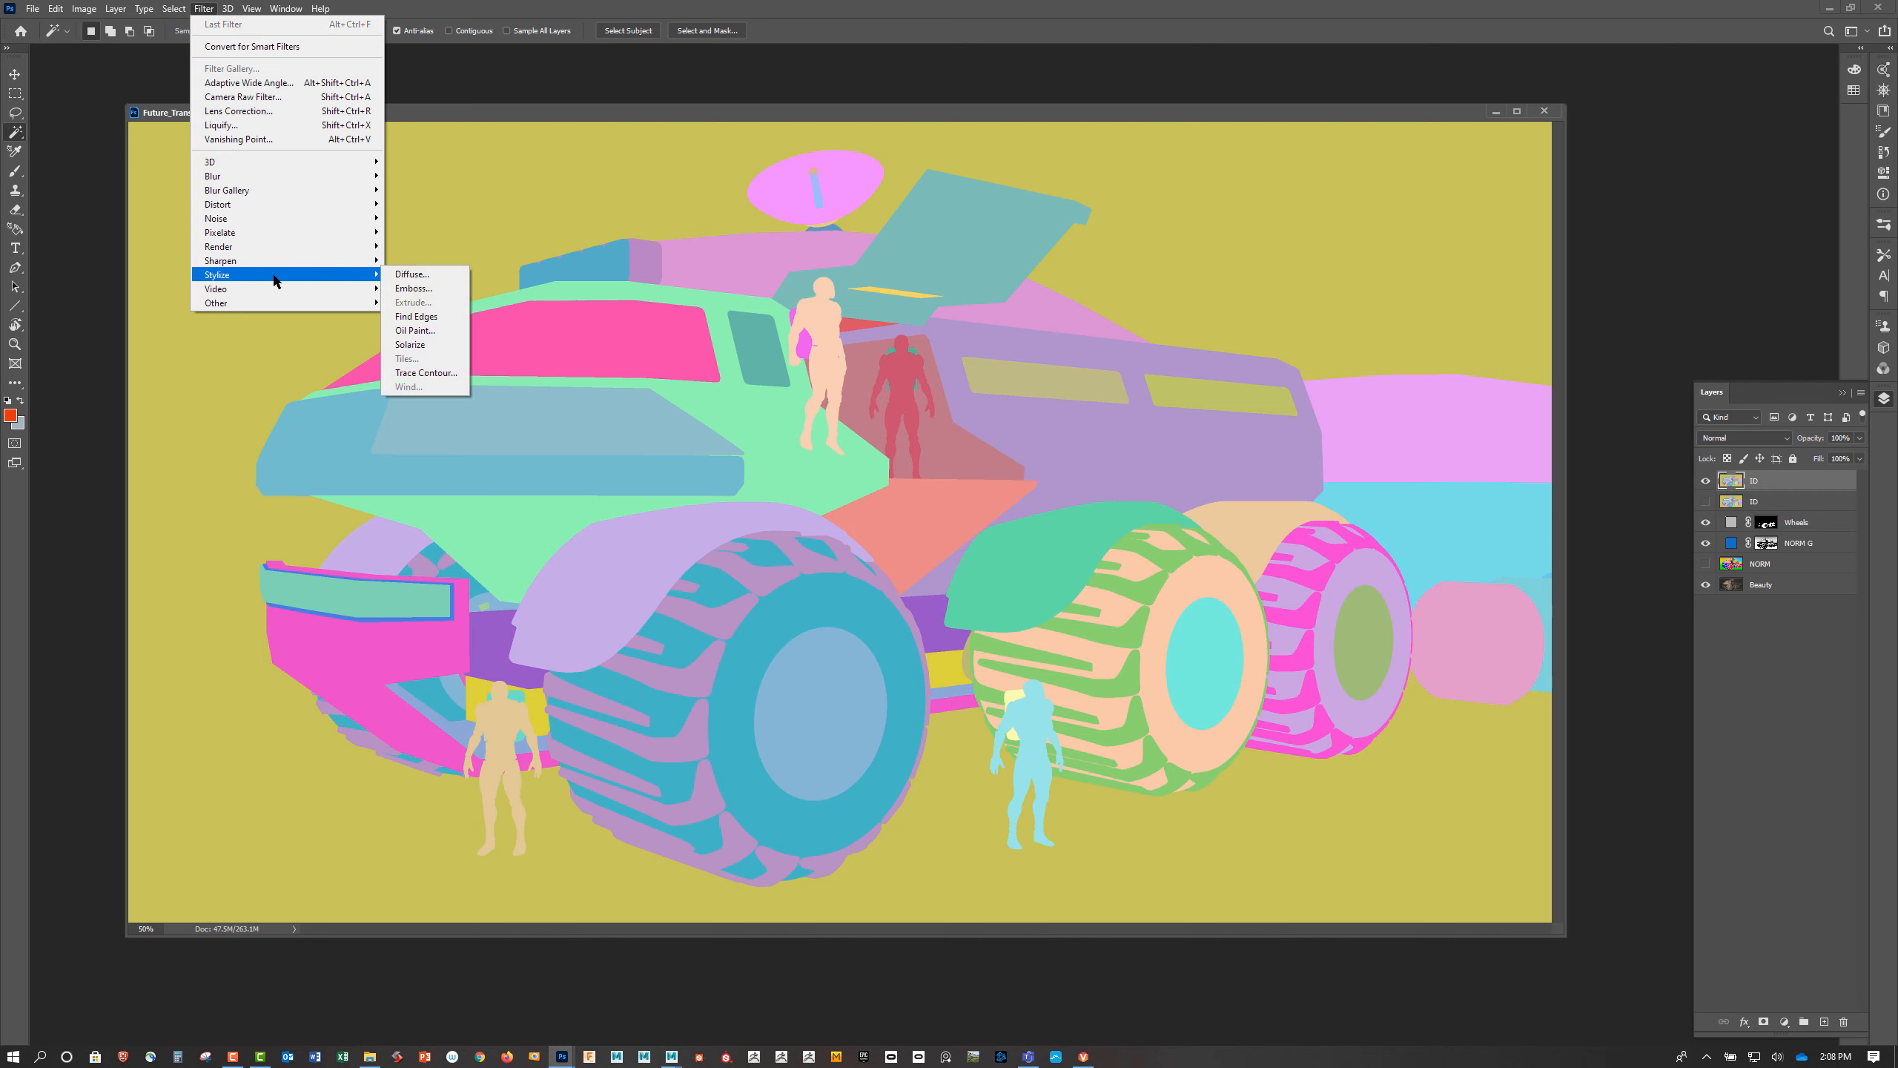
click(424, 318)
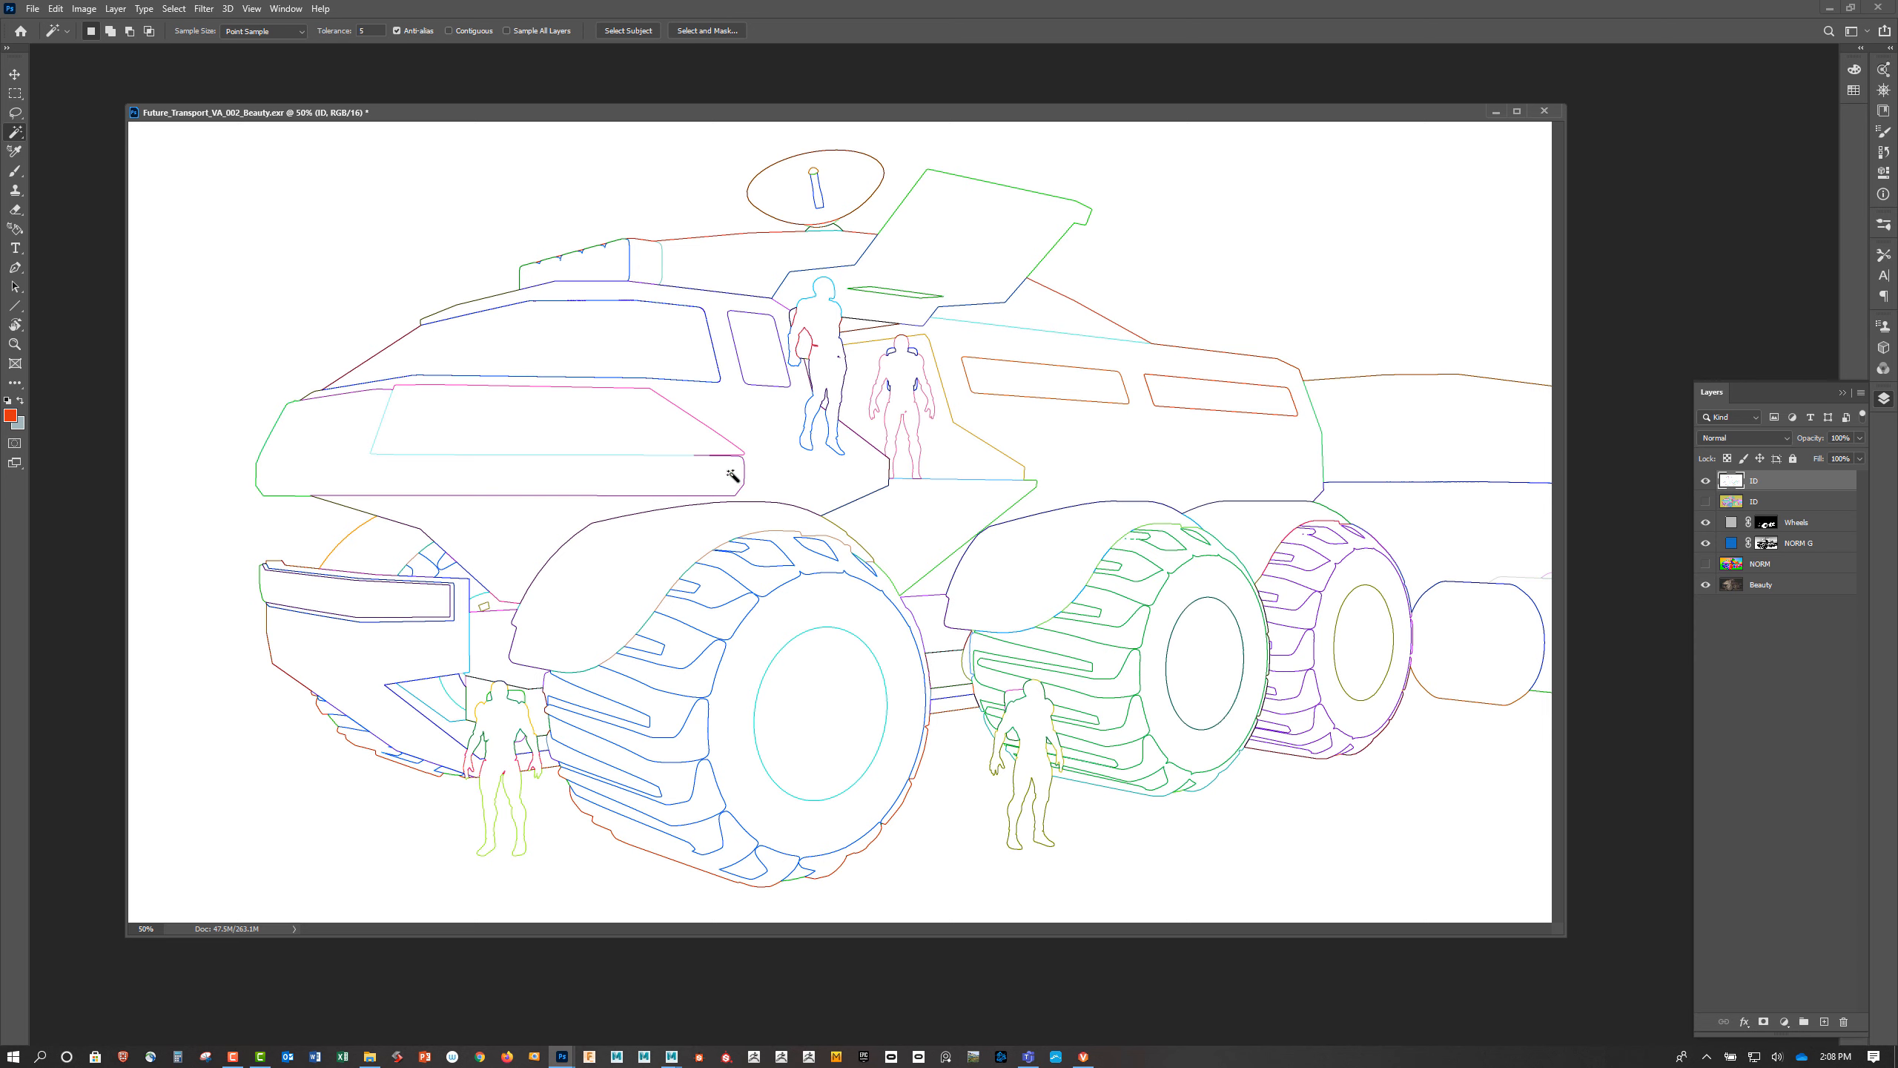
click(200, 11)
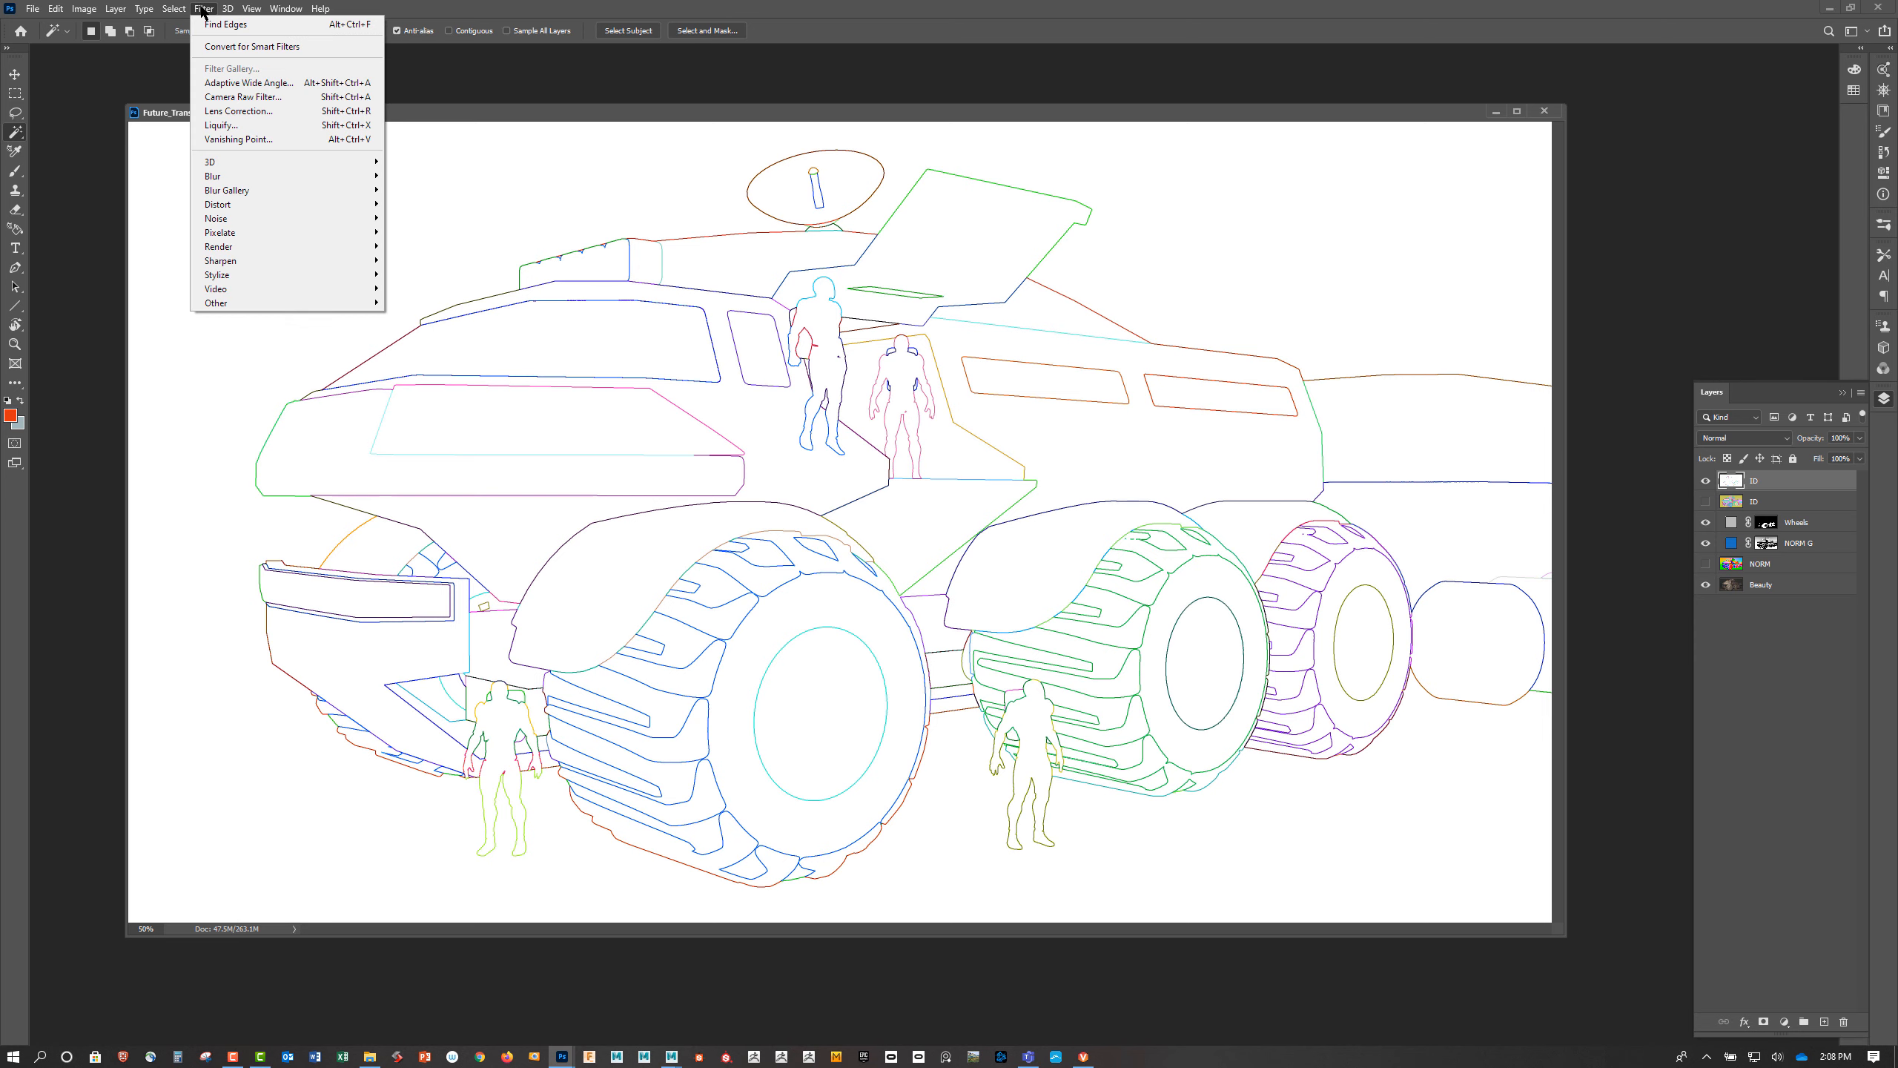
mouse_move(269, 276)
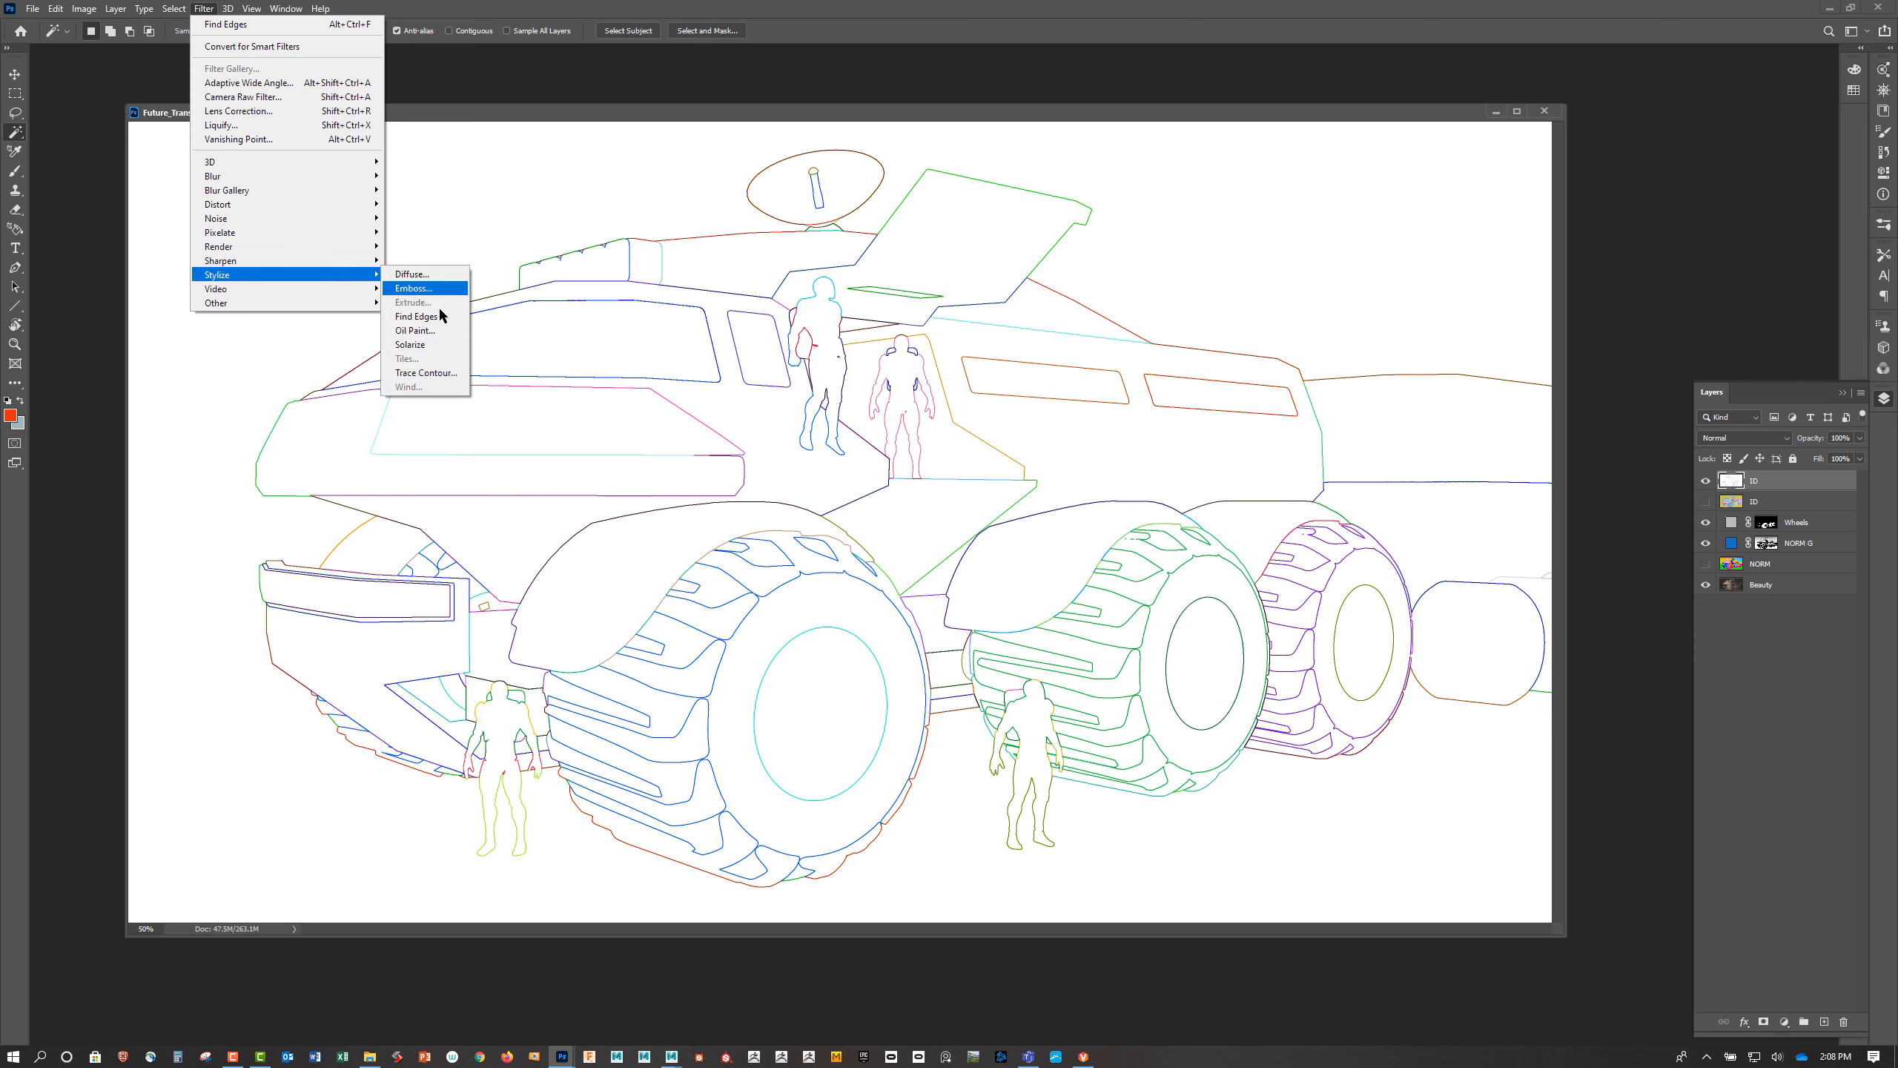
click(998, 125)
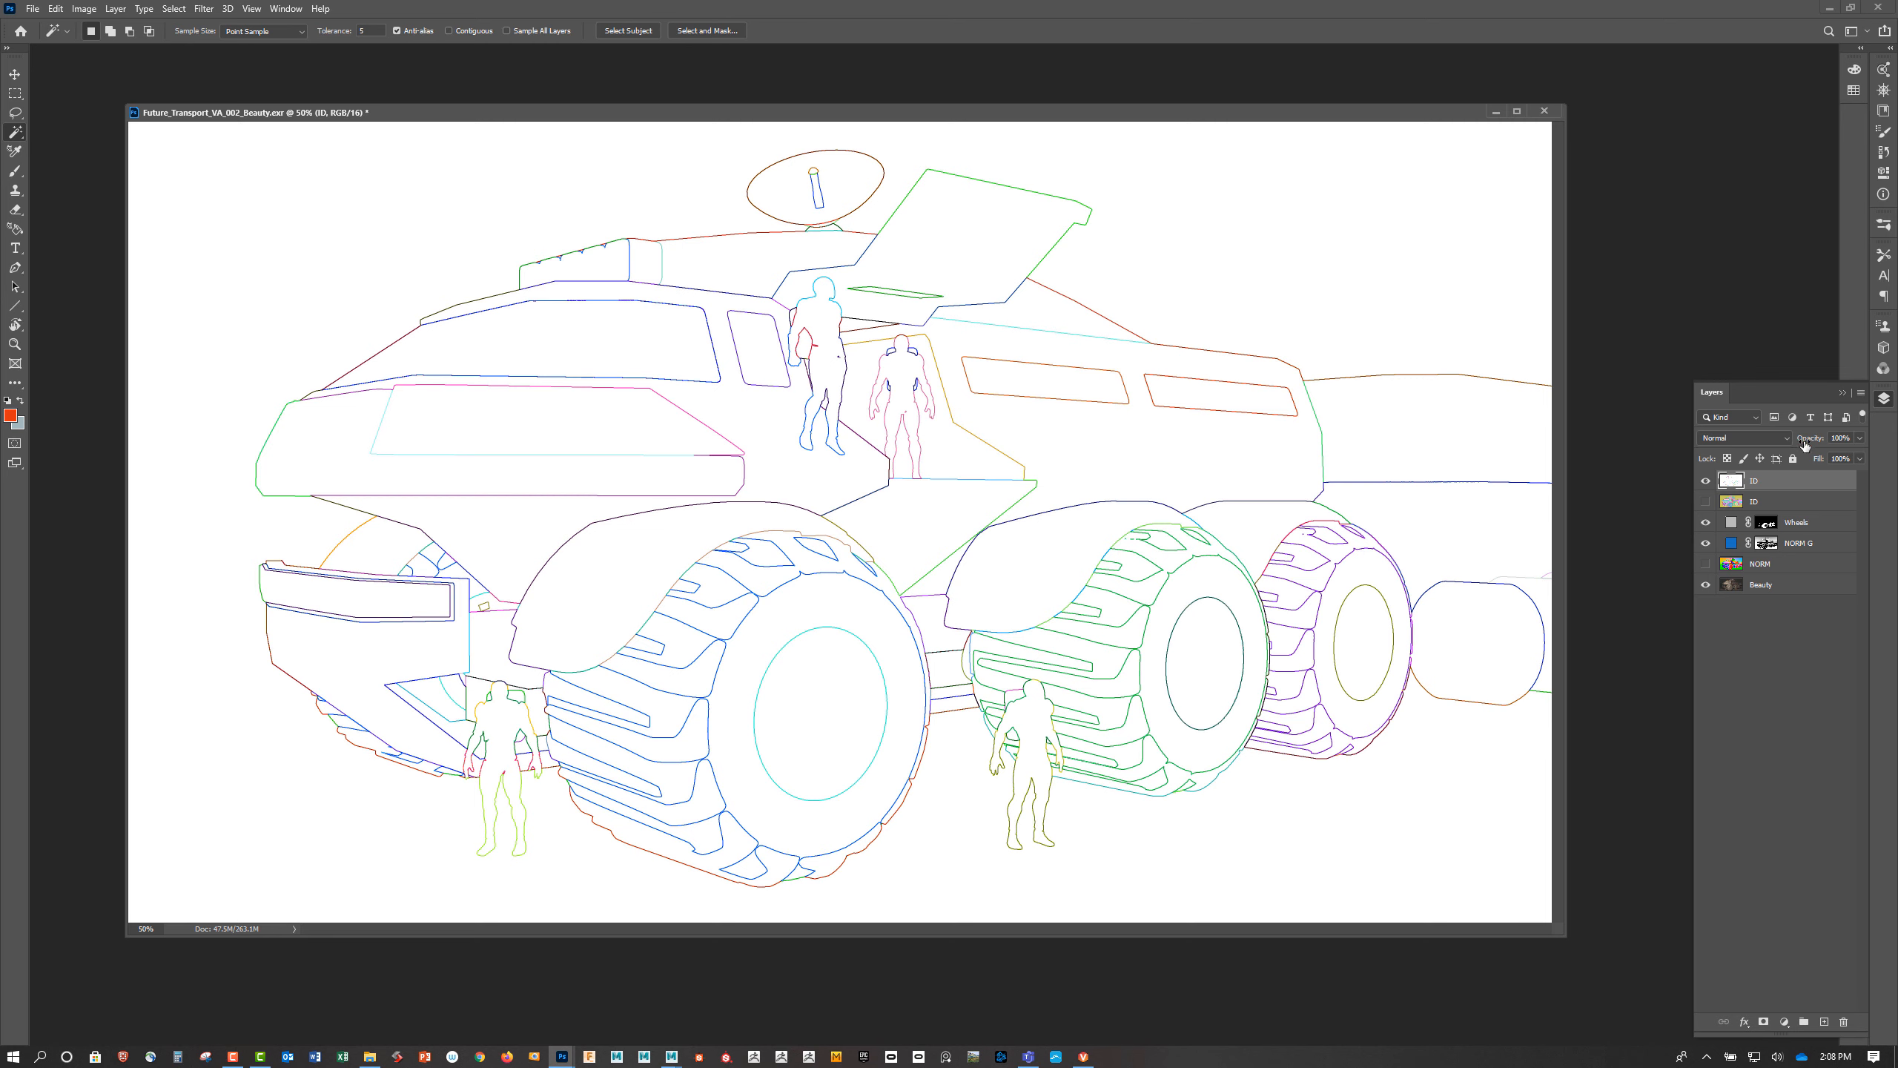
Change the outlined ID copy's blend mode to a darkening mode so only its lines show over the render
click(1744, 439)
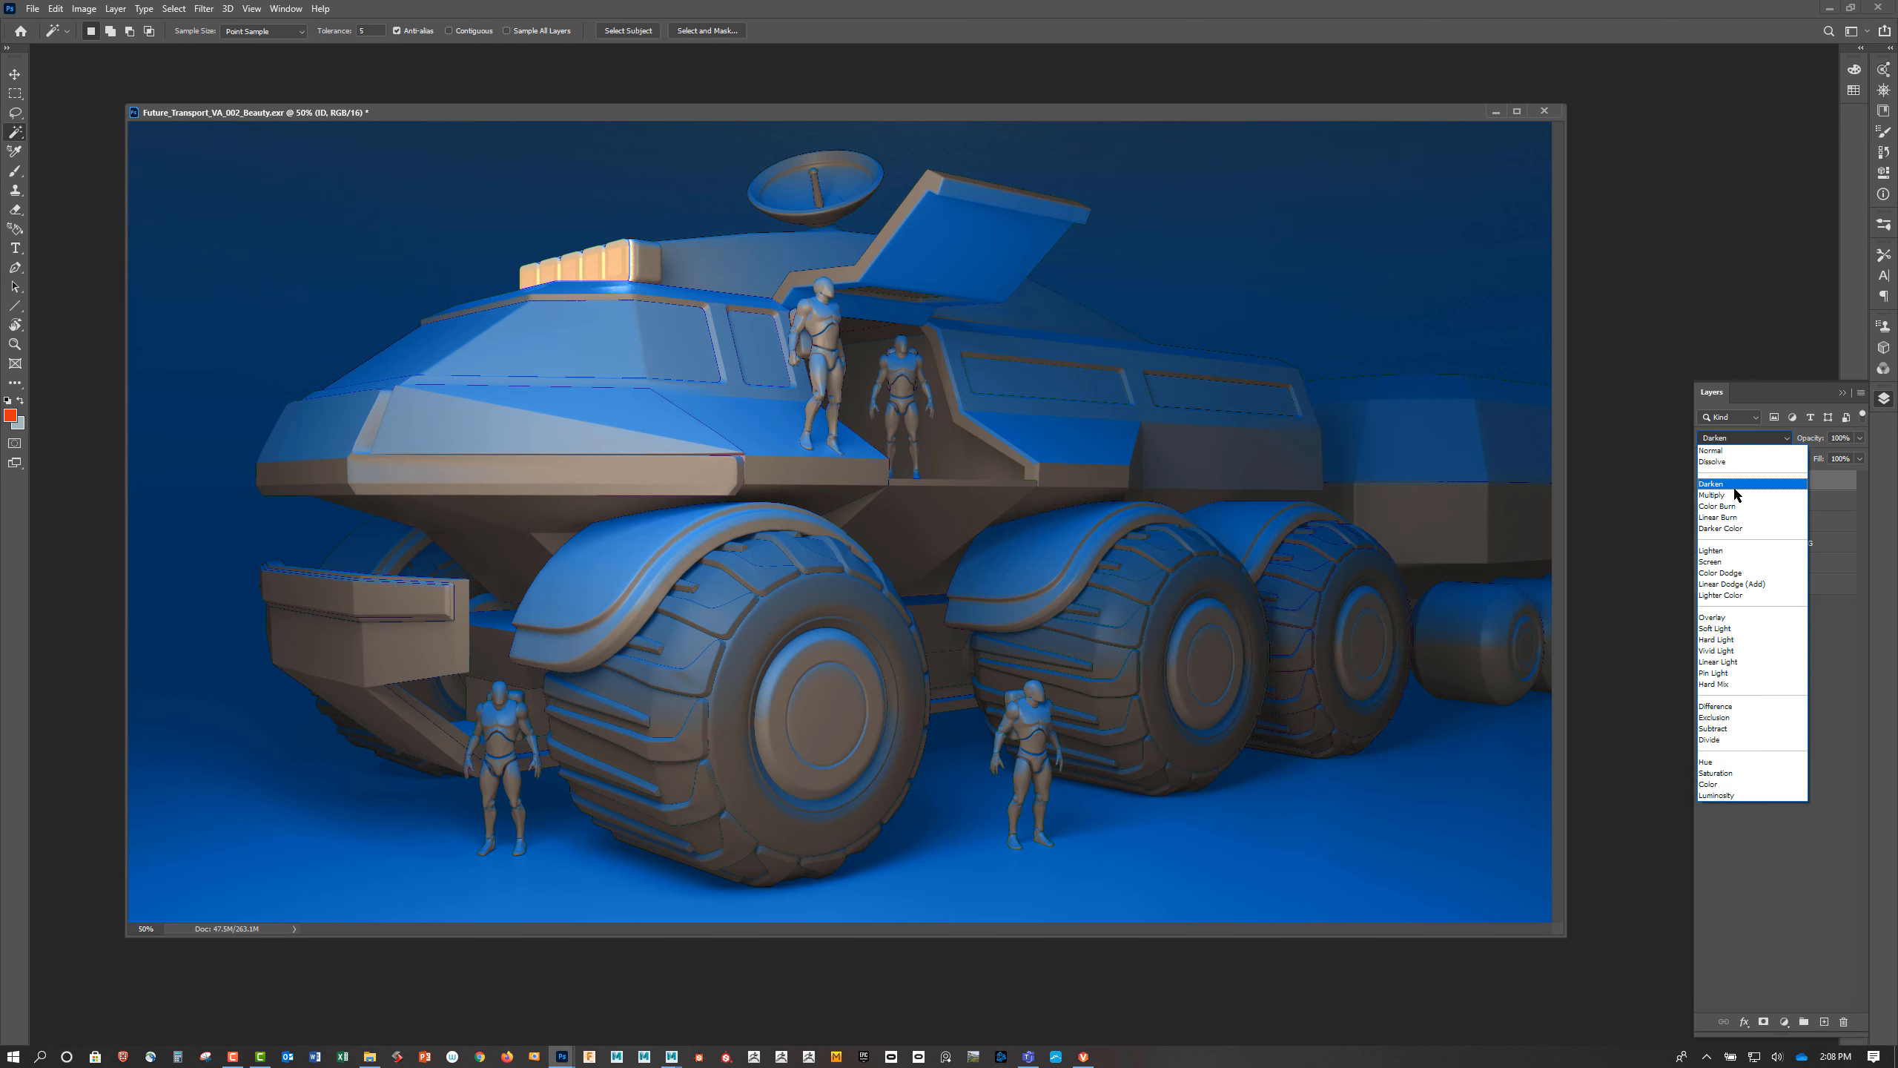
Set the top line layer's blend mode to Multiply and lower its opacity to 64%
click(1734, 496)
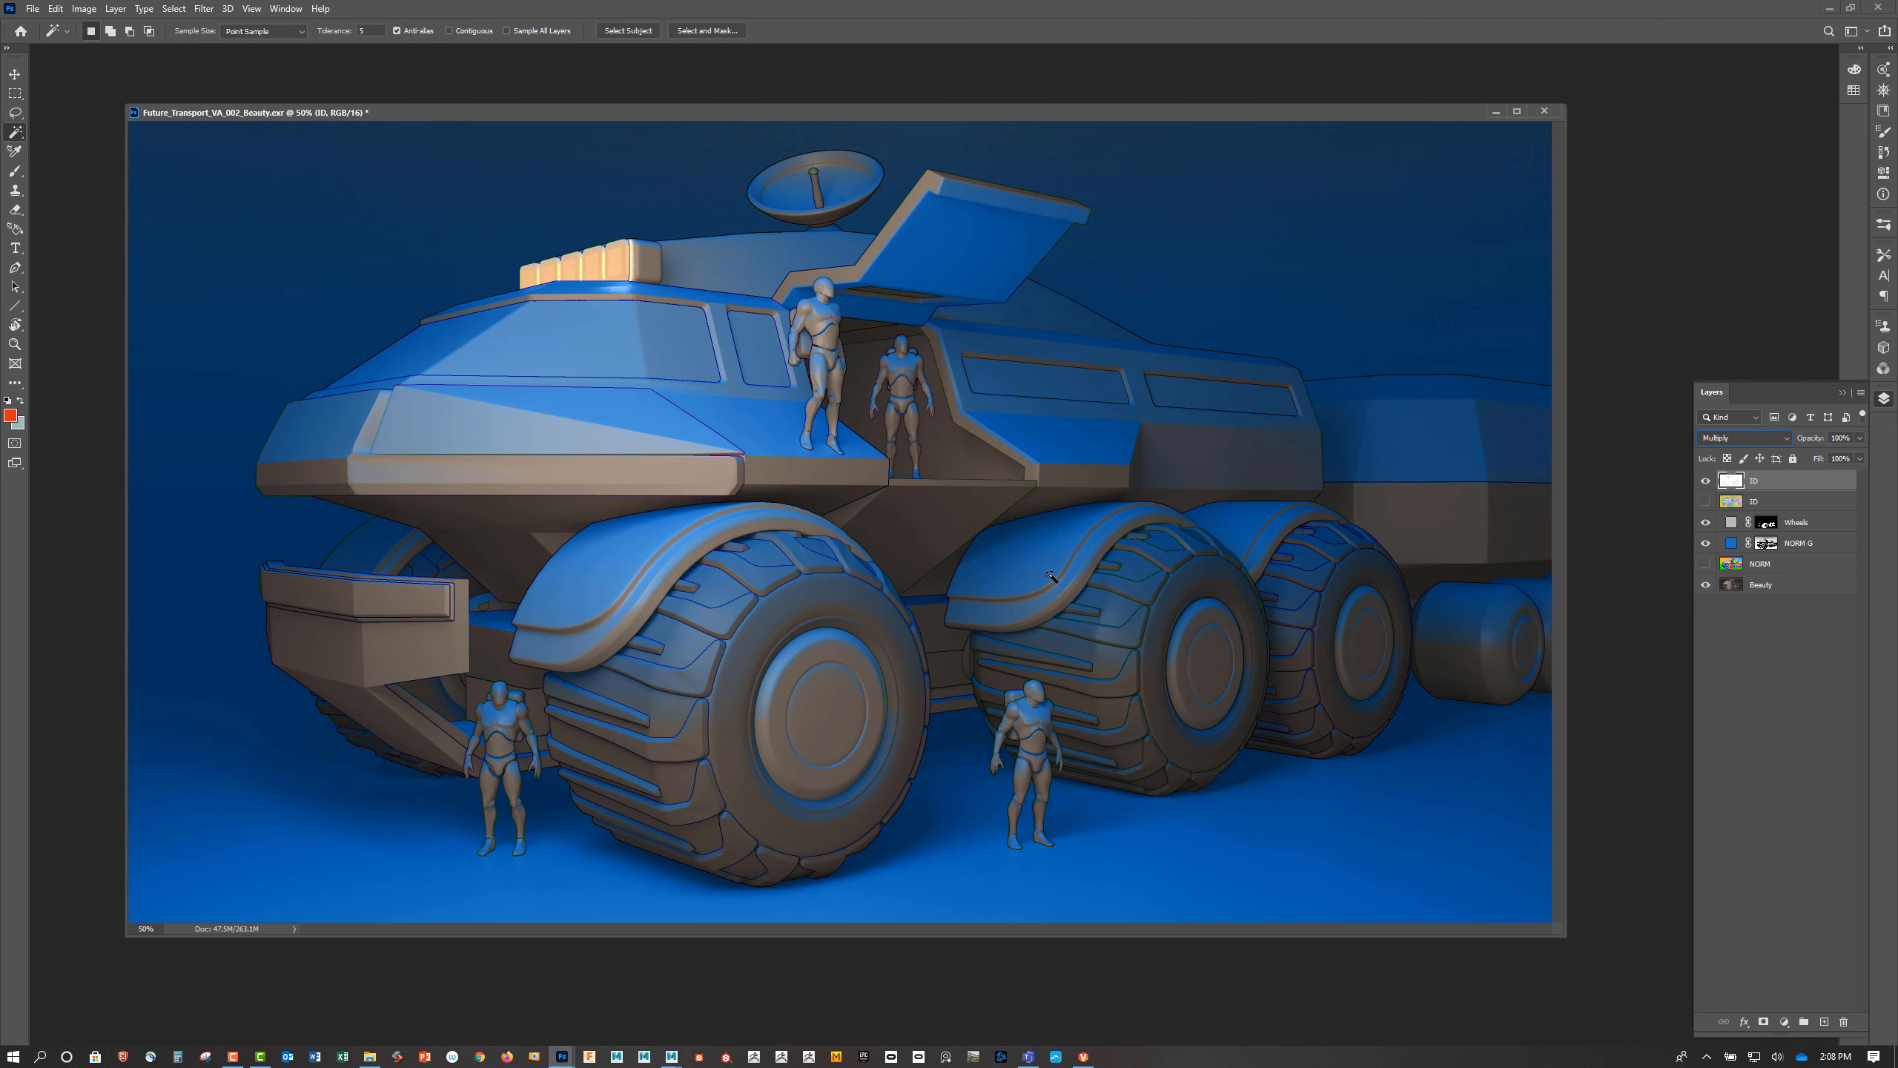
click(1860, 438)
drag(1824, 459, 1833, 458)
click(1746, 486)
key(ctrl+u)
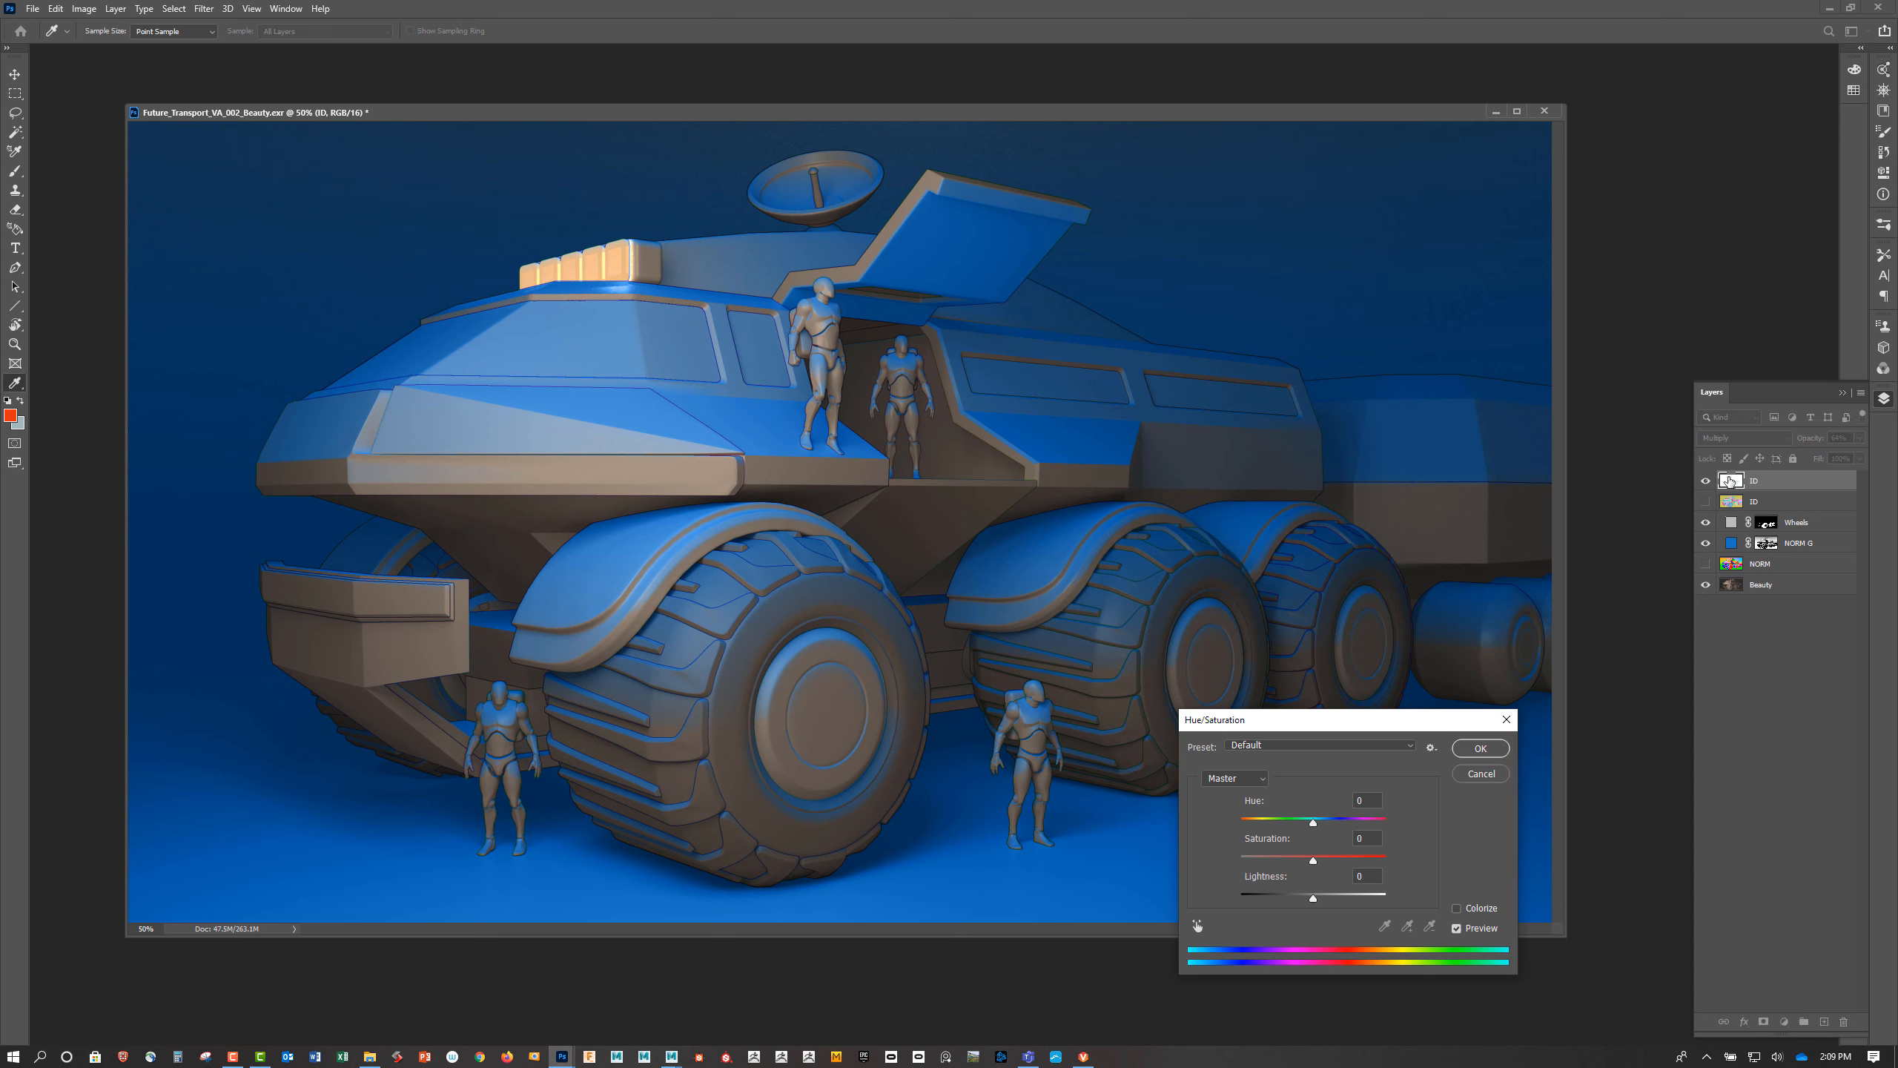
click(1506, 719)
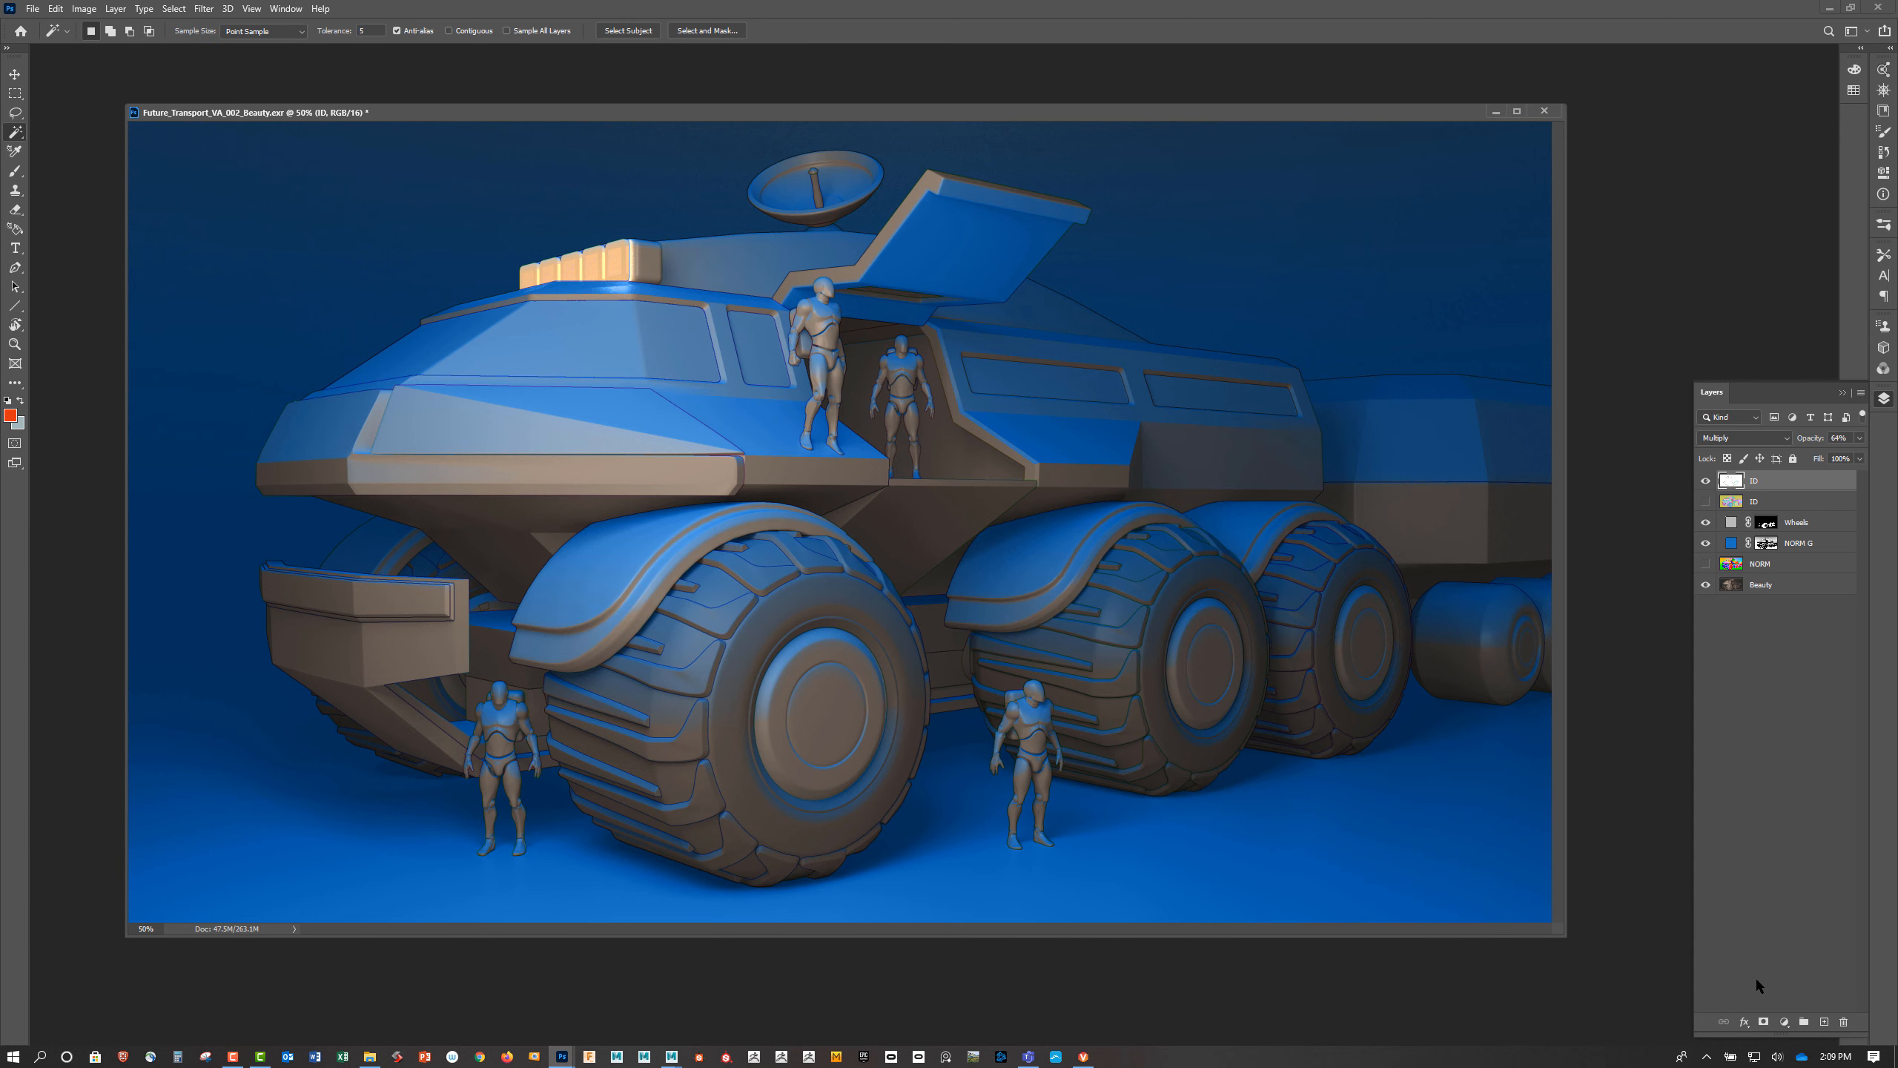
Add a Hue/Saturation adjustment layer above the line layer and clip it to that layer
click(1786, 1023)
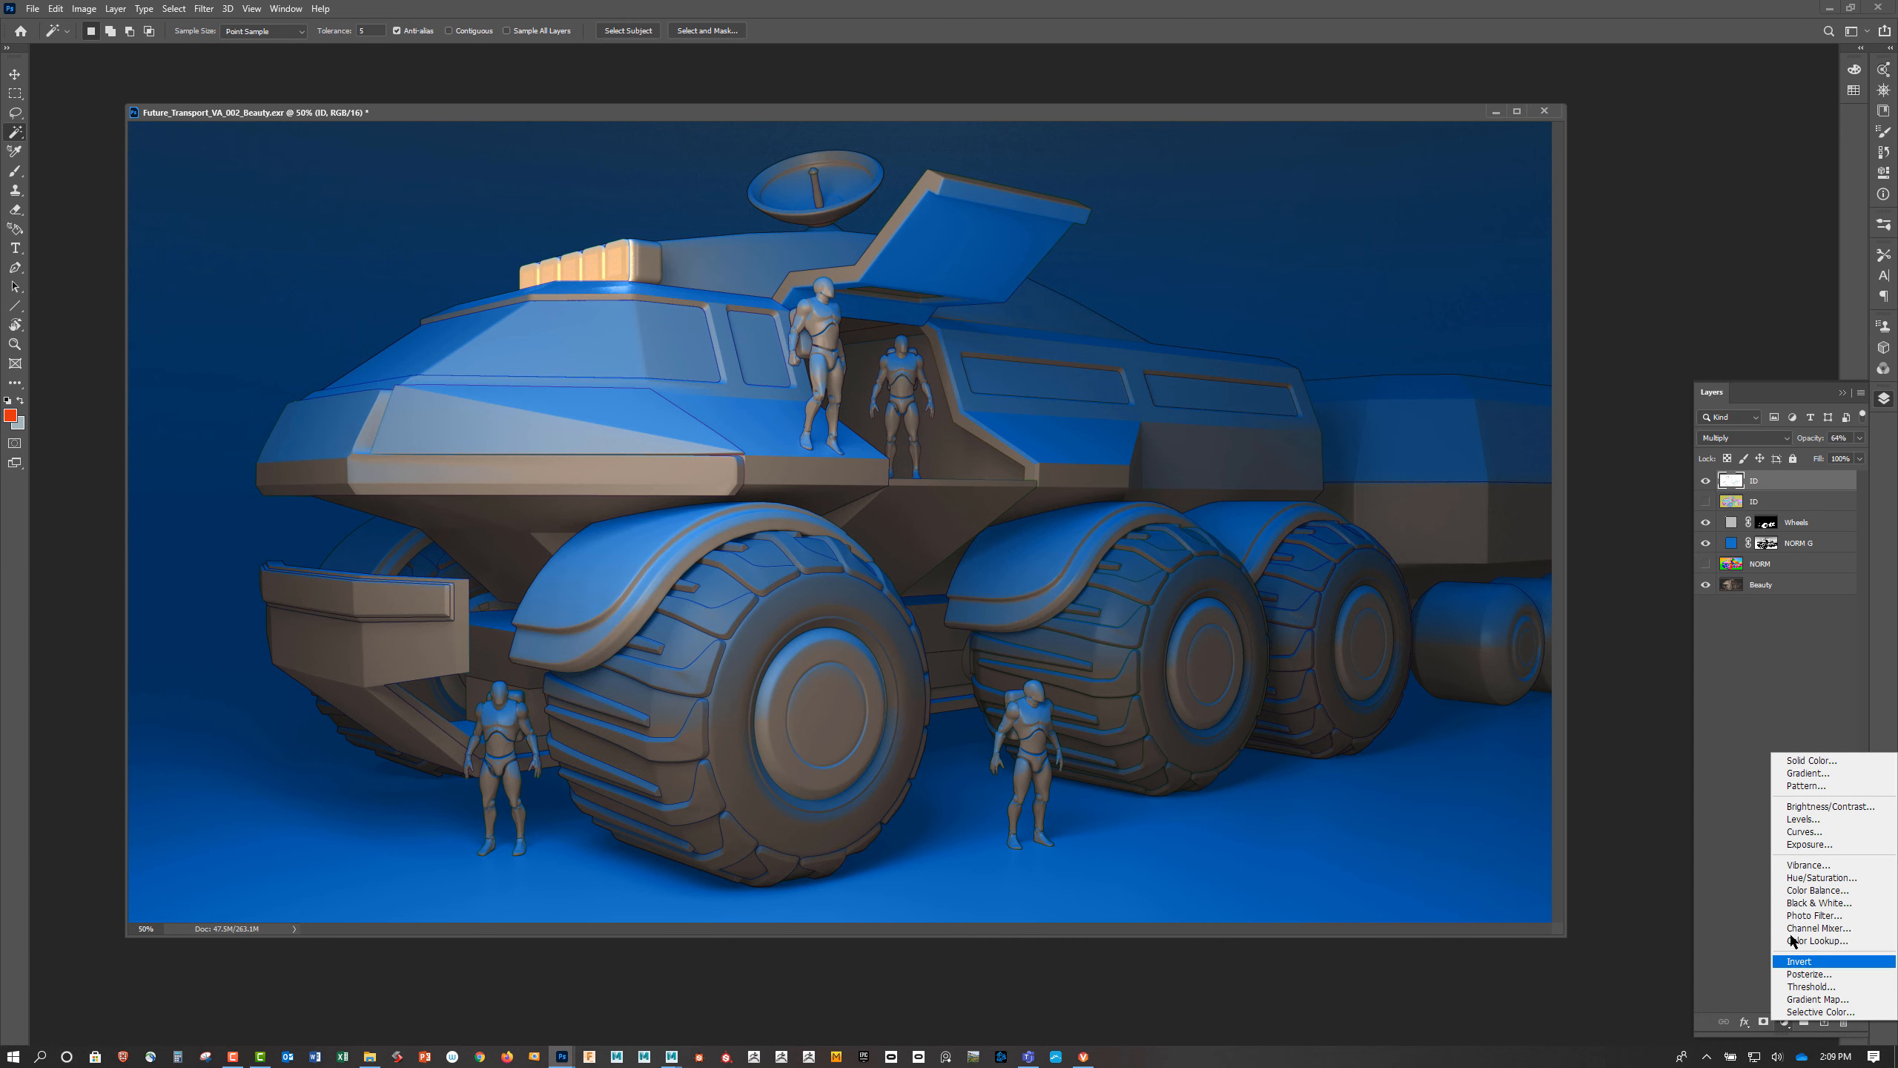
click(1813, 880)
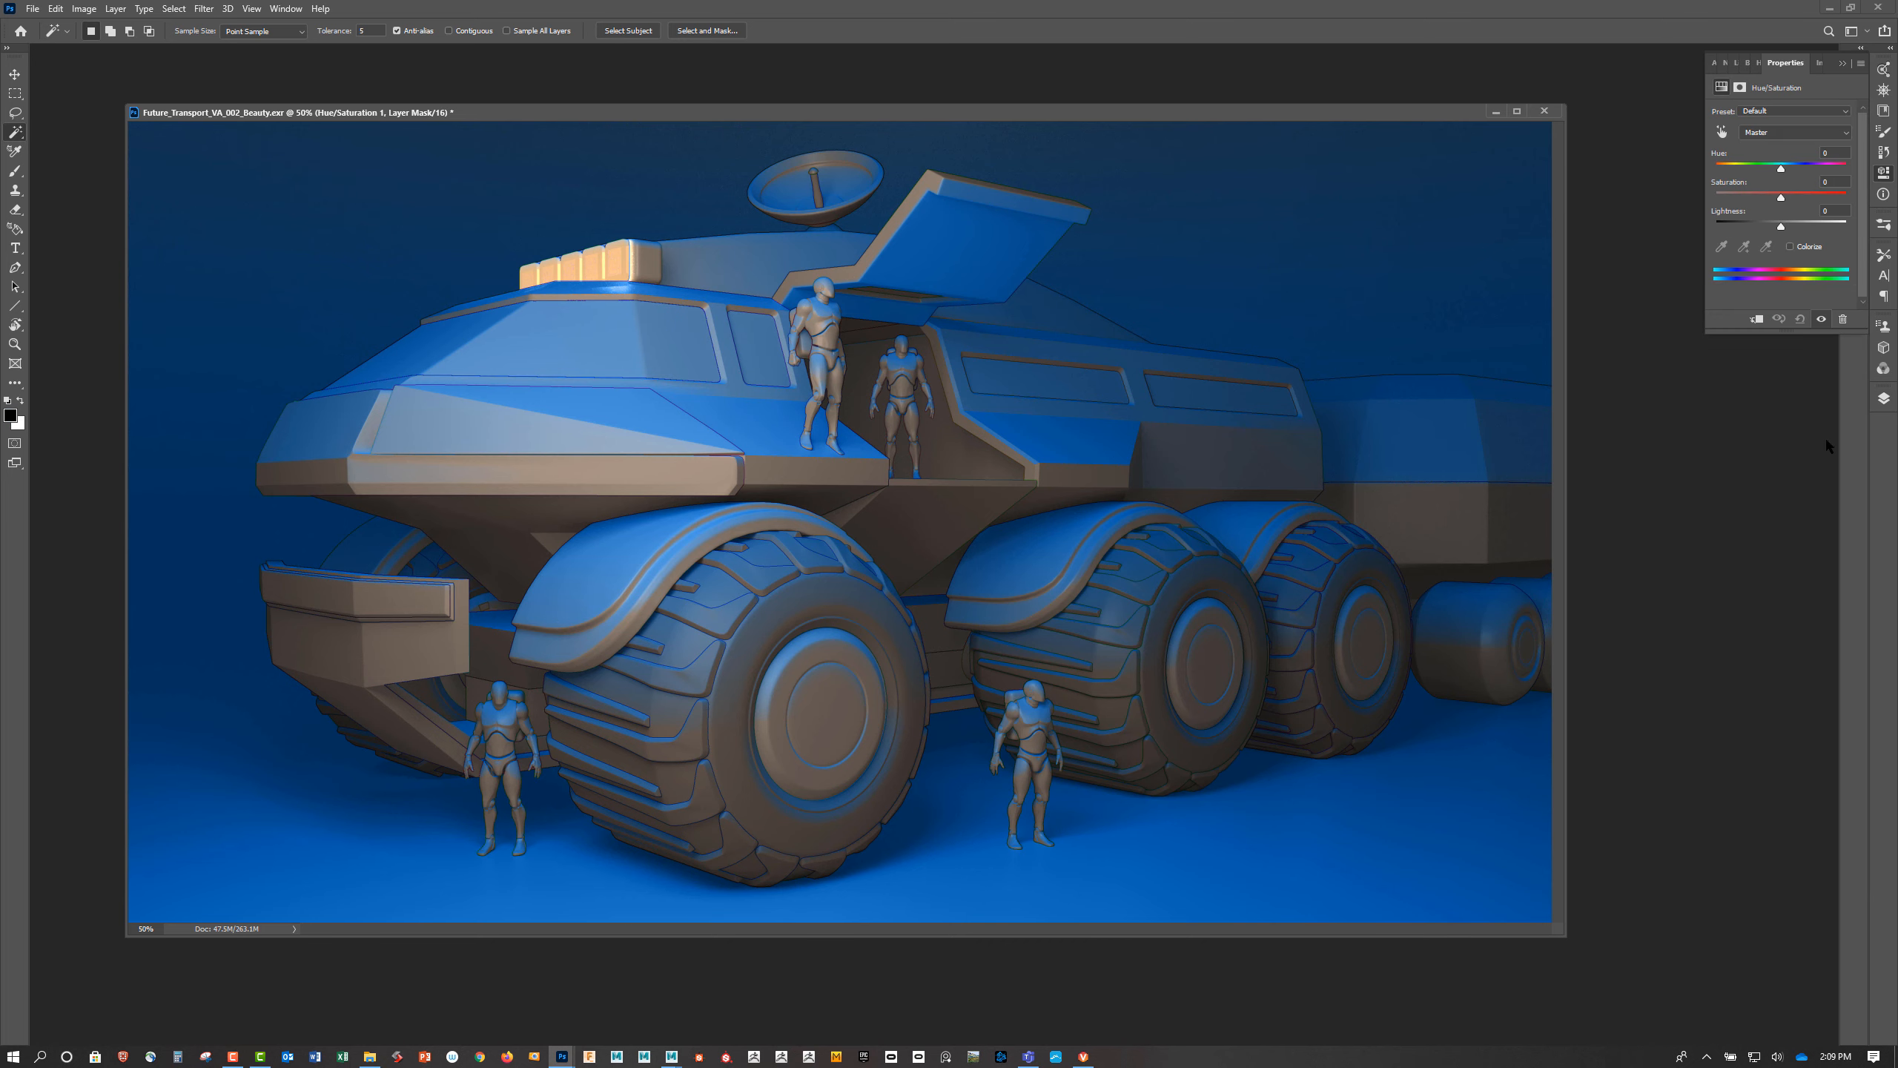
click(1883, 397)
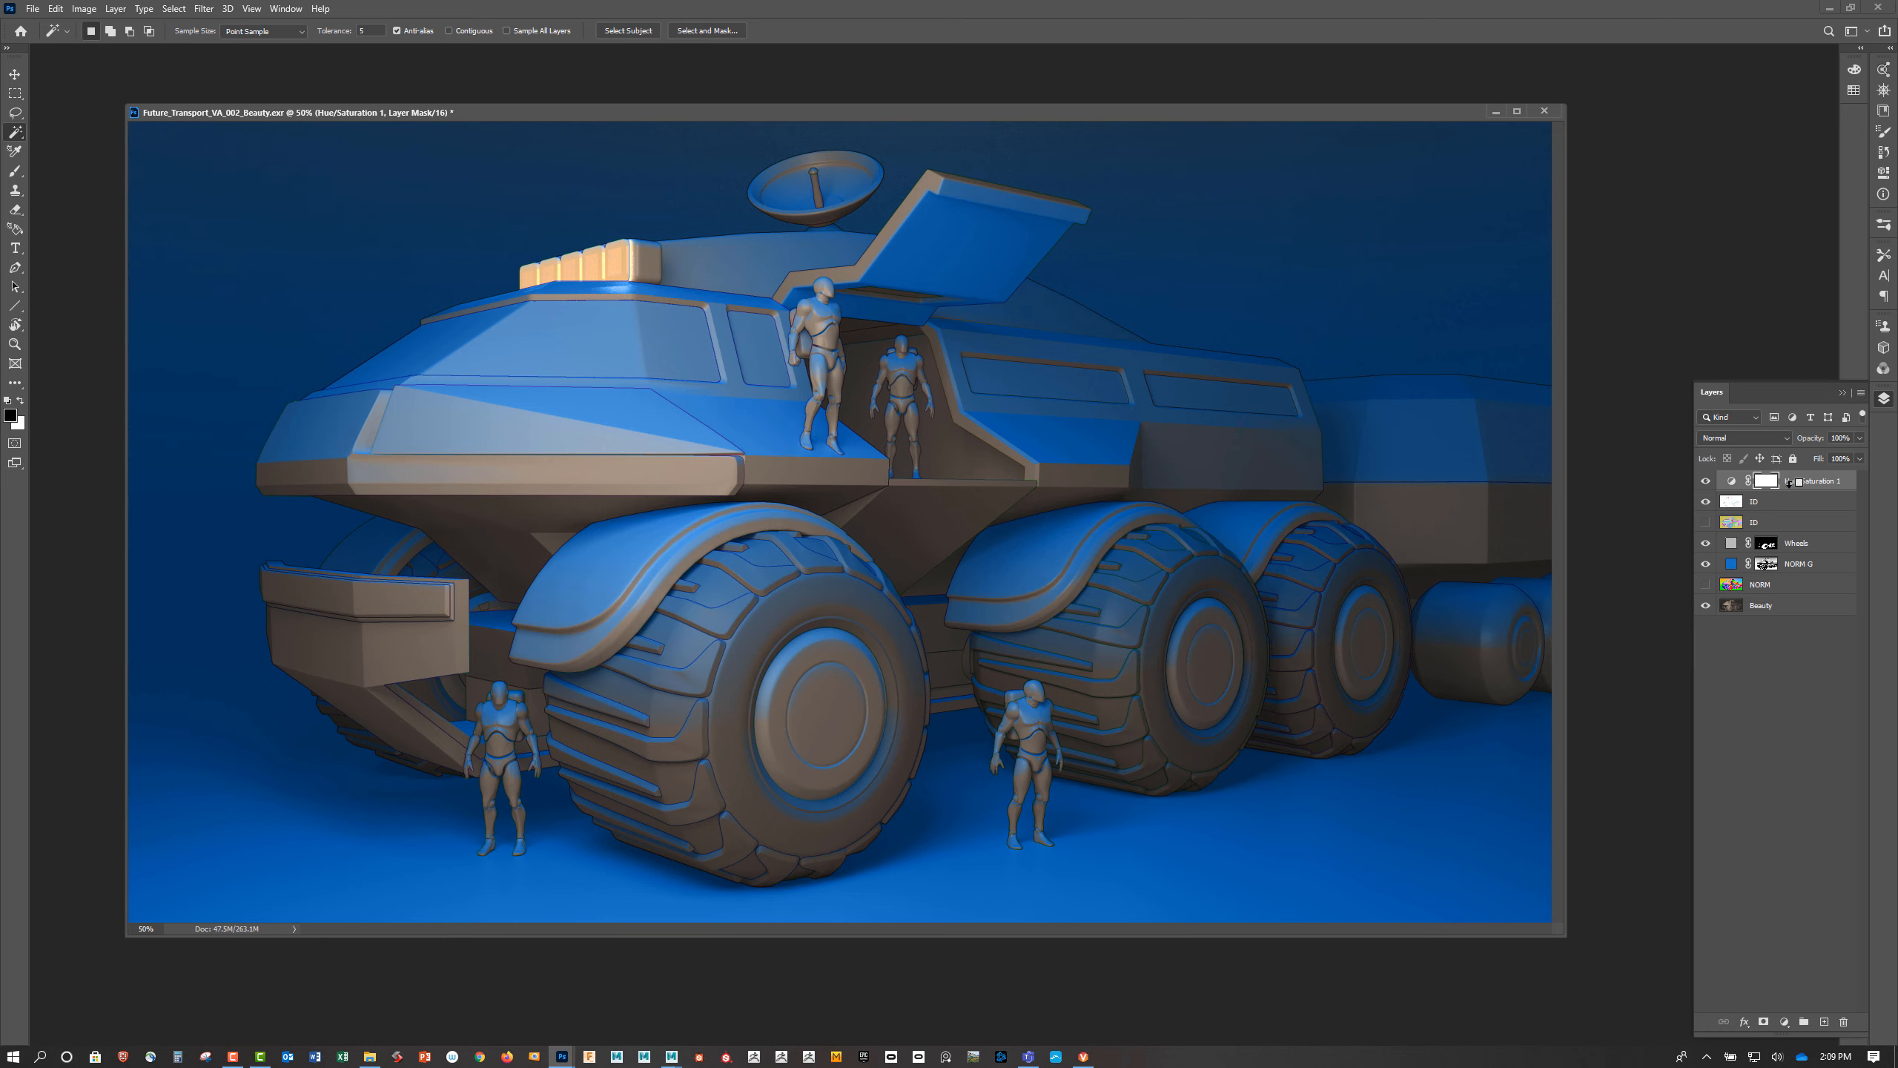
alt+click(1792, 487)
Lower the saturation in the clipped Hue/Saturation adjustment to its minimum
click(1742, 479)
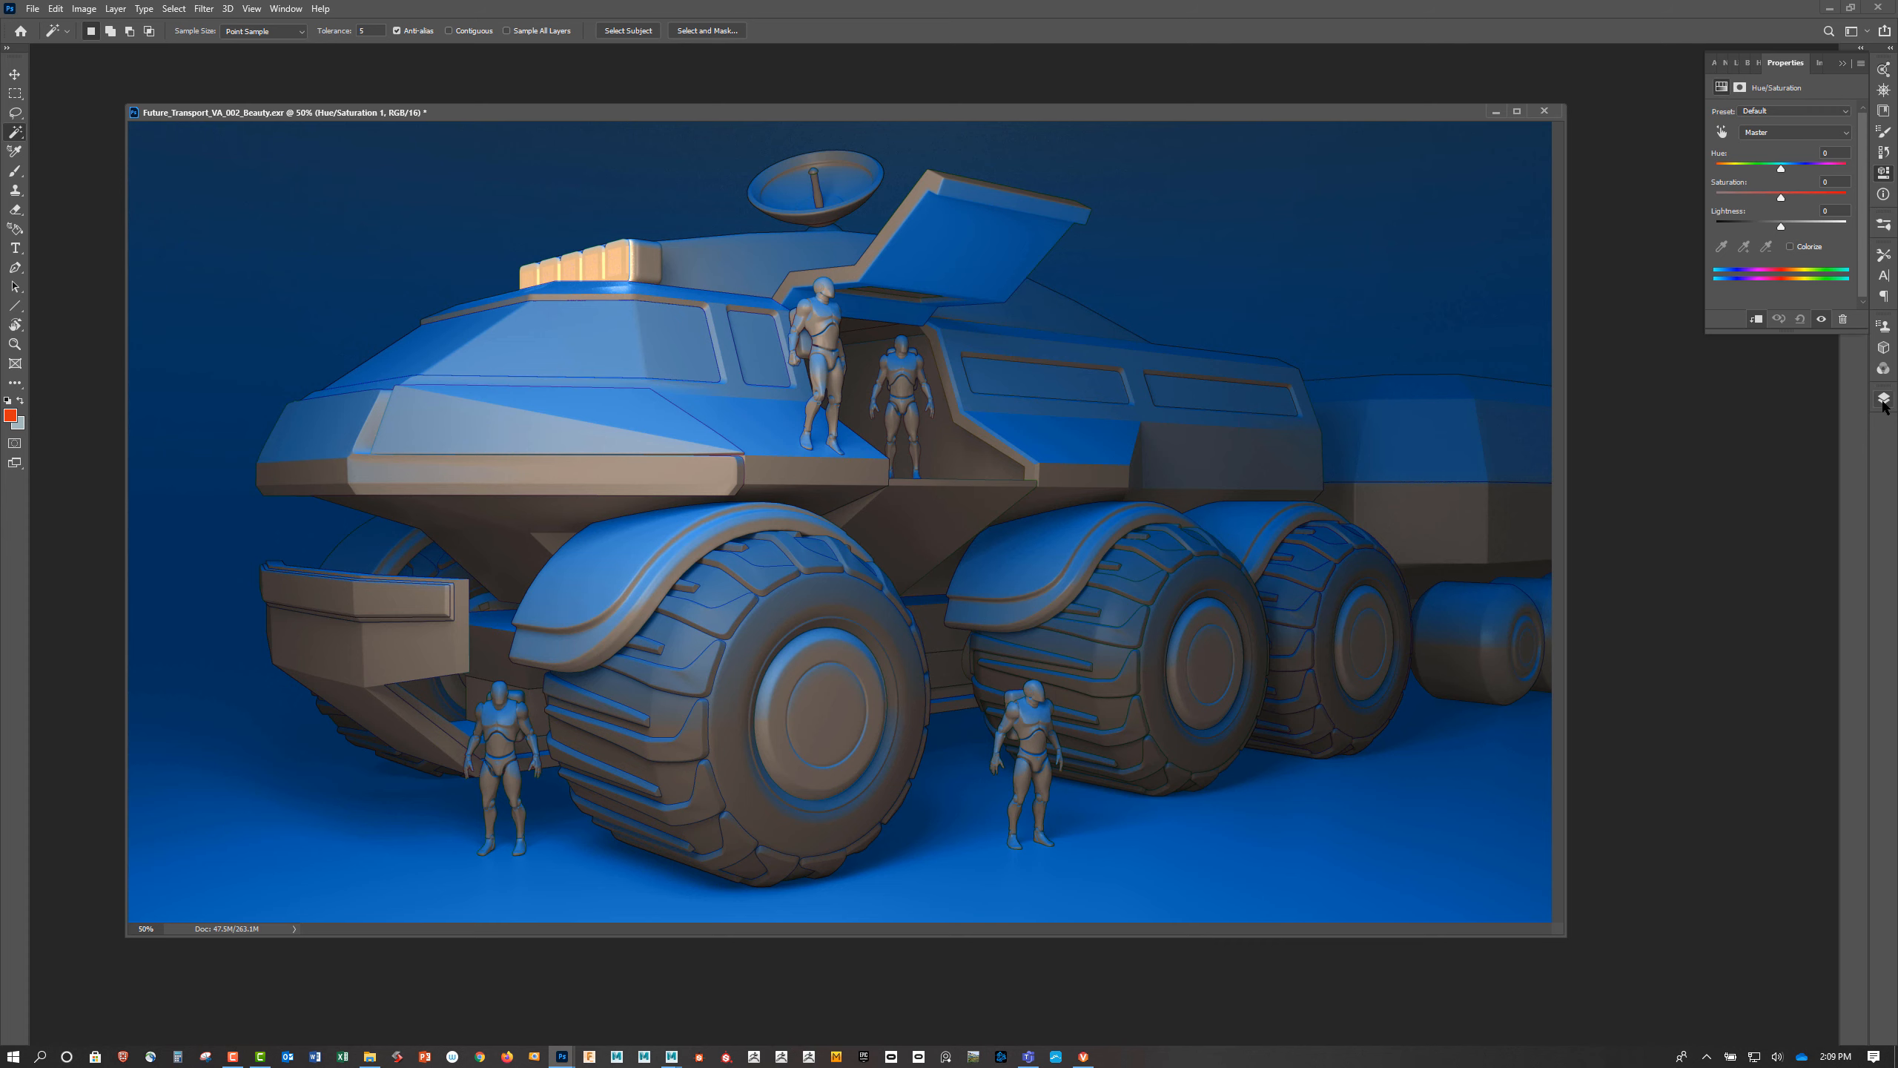
click(1884, 401)
click(1745, 482)
drag(1779, 198, 1625, 195)
click(1884, 398)
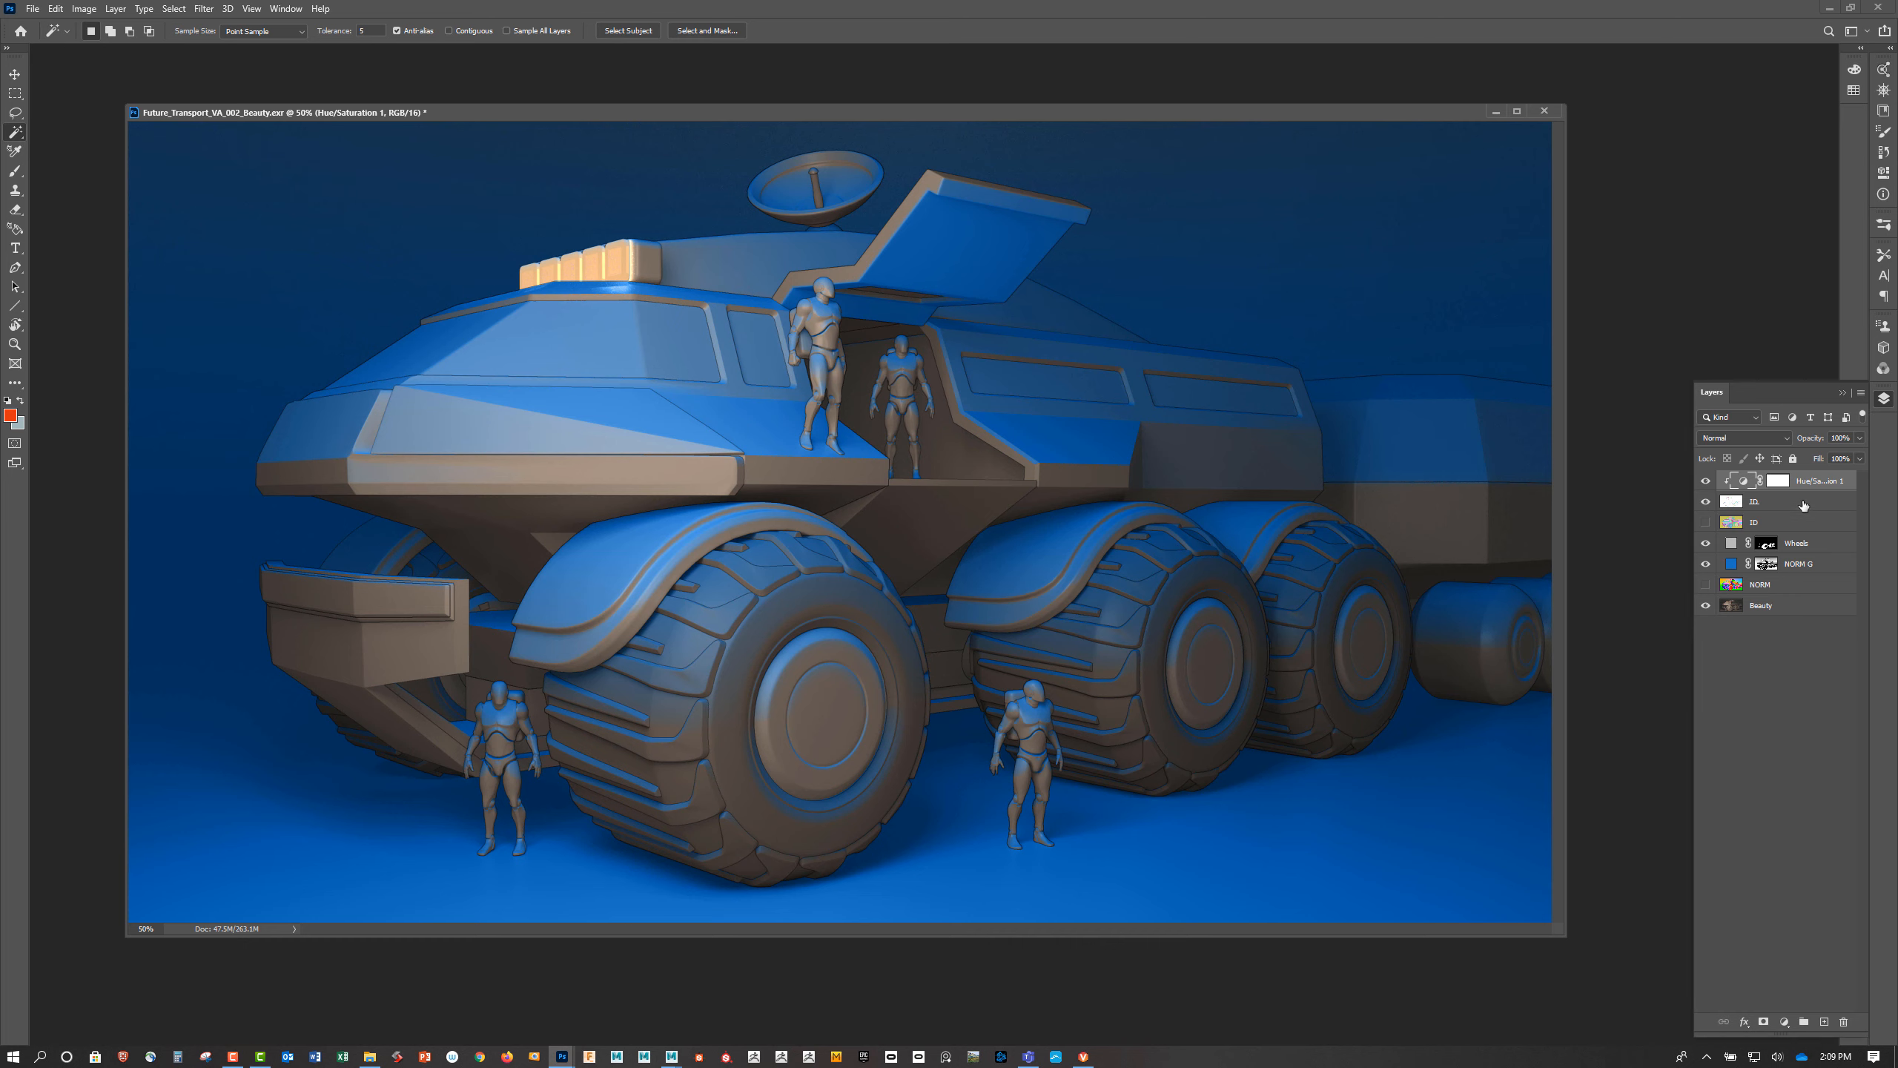
Compare the image with the clipped Hue/Saturation adjustment hidden and shown
click(1704, 481)
click(1732, 503)
click(1706, 480)
click(1706, 481)
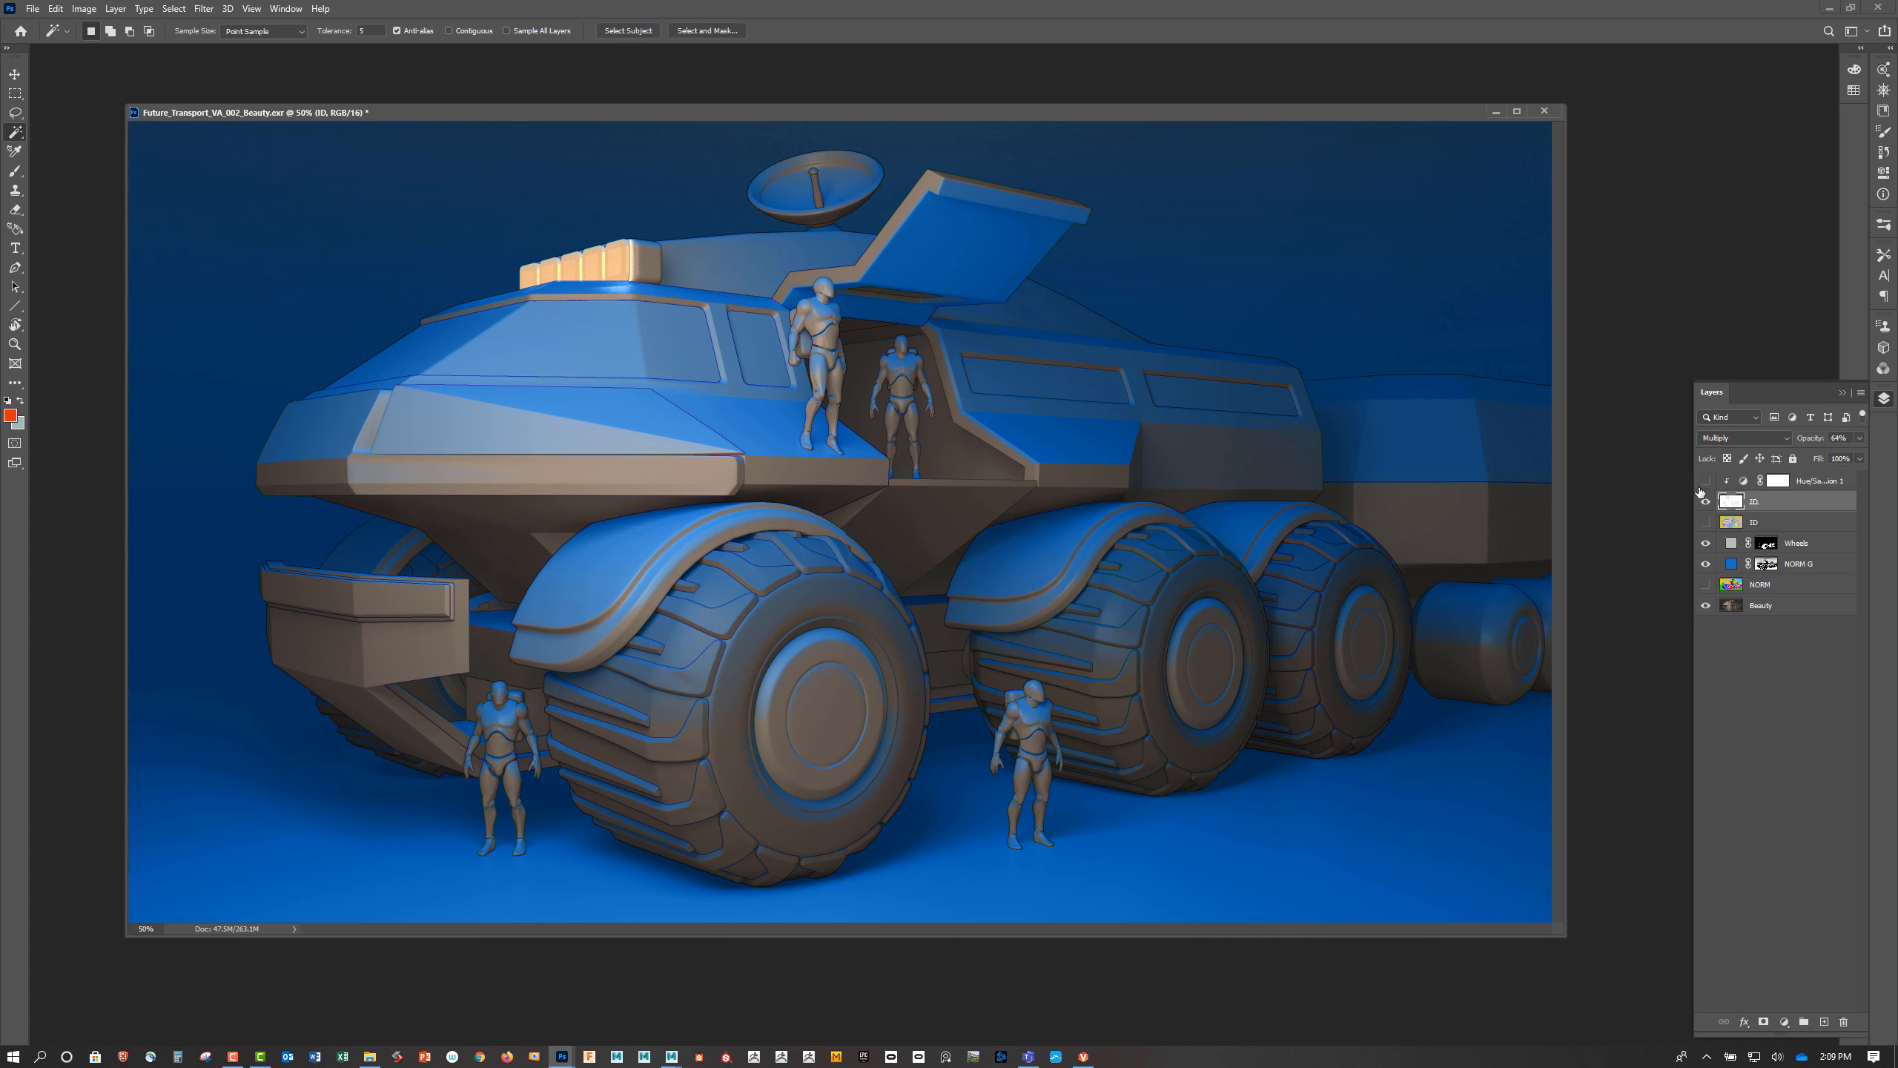
key(ctrl+u)
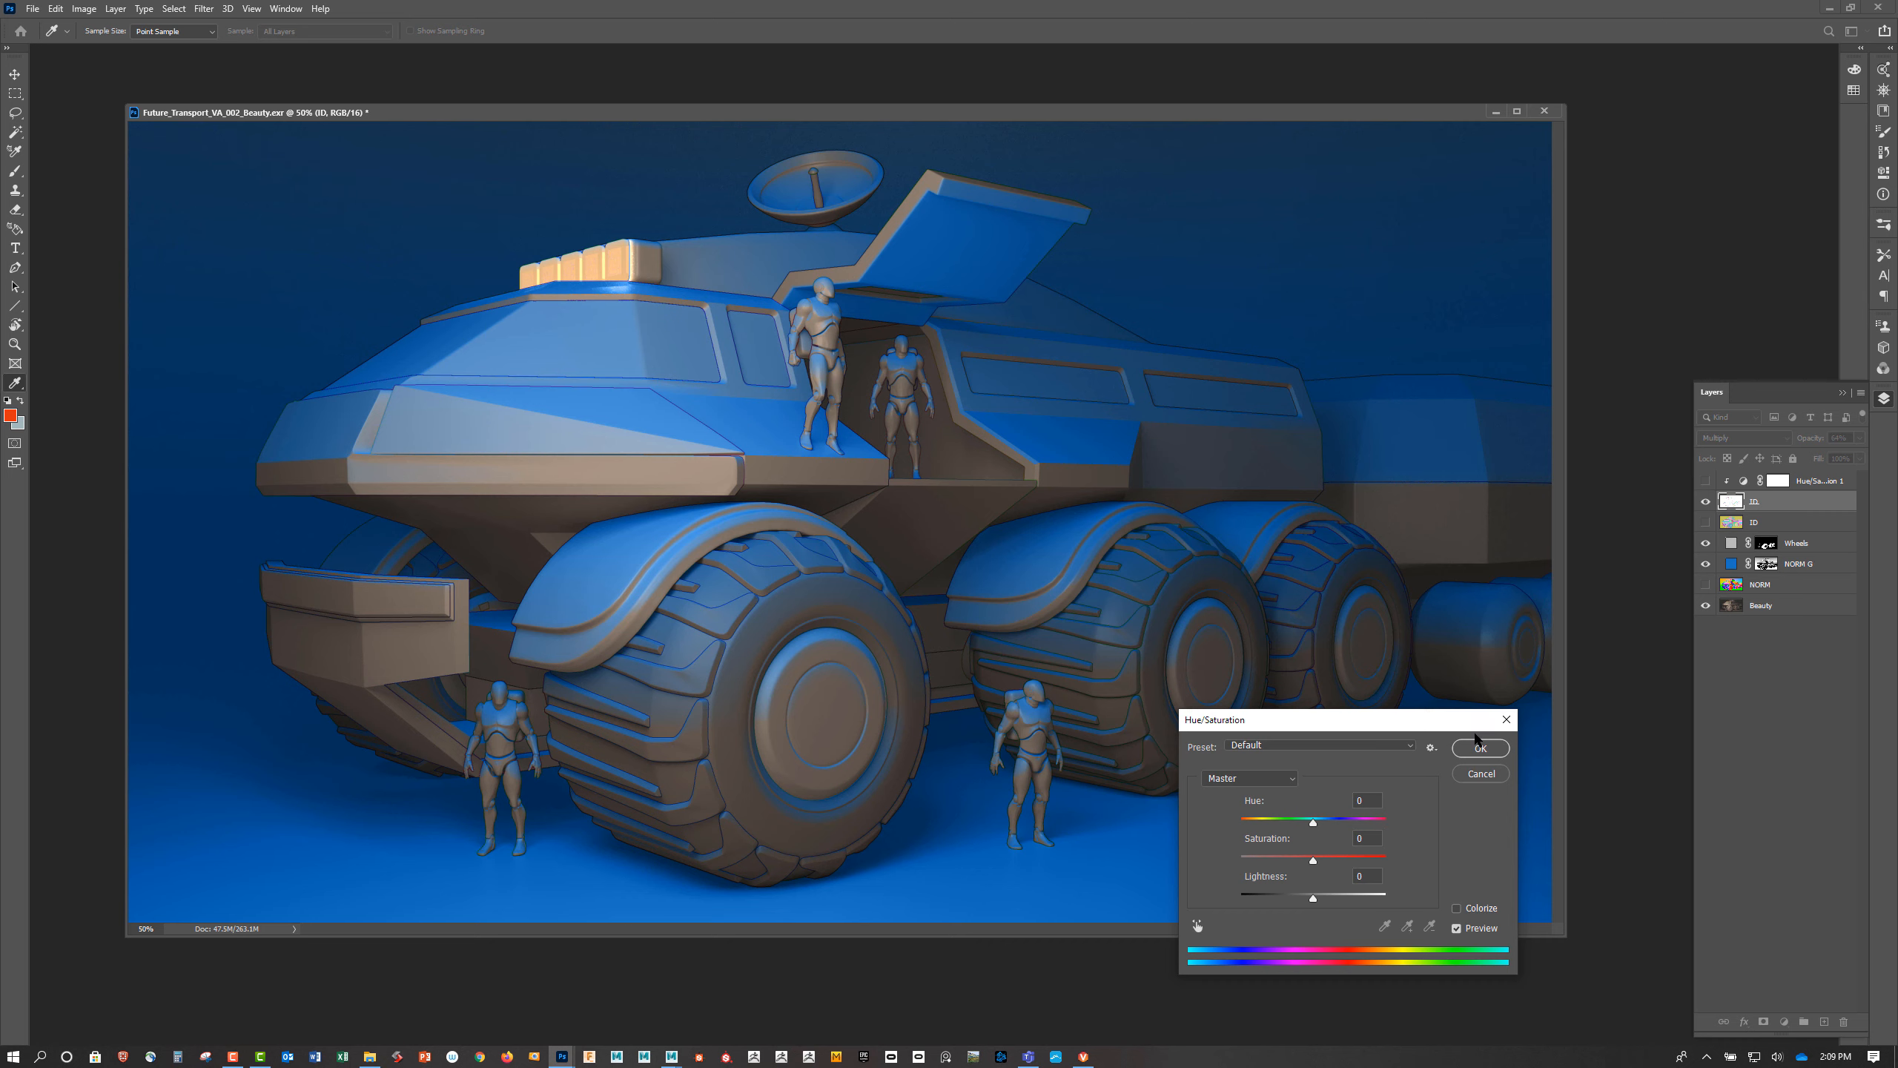
click(1480, 774)
key(w)
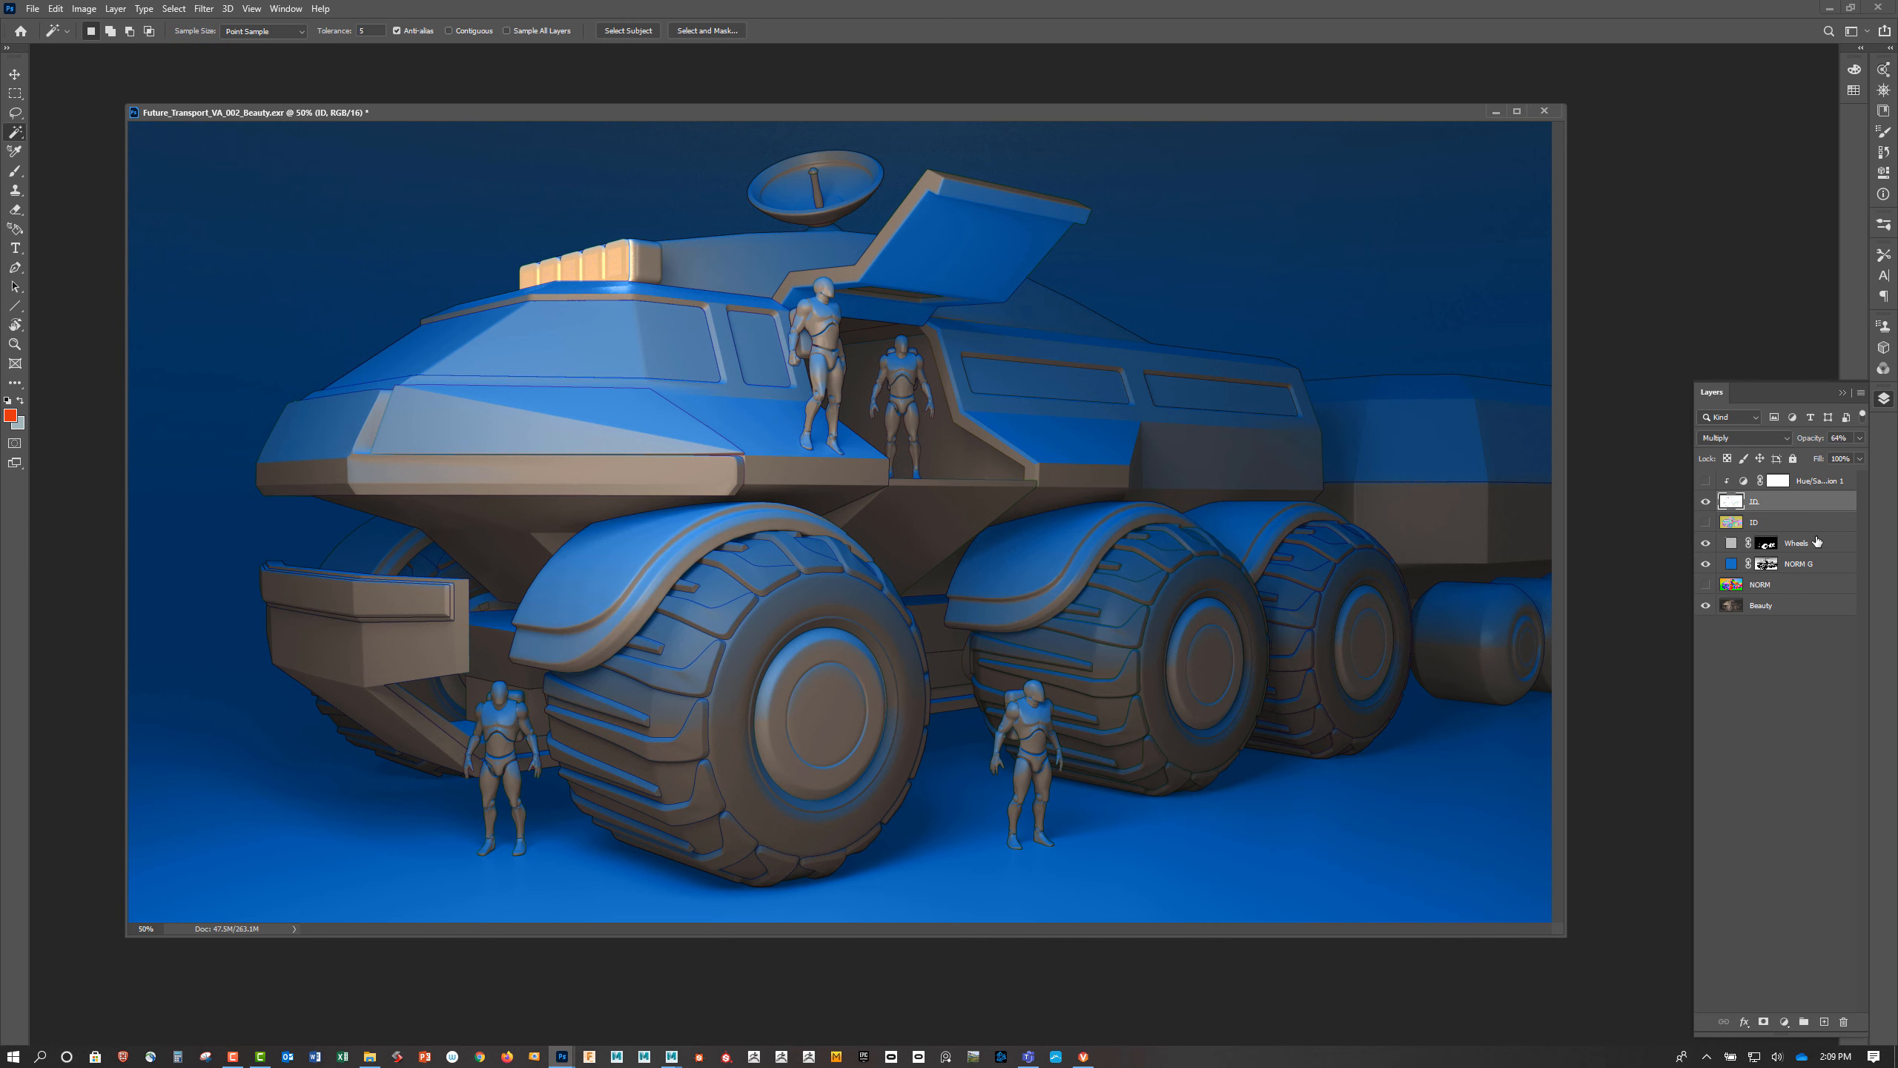
Show the Hue/Saturation adjustment and group it with the line layer in a group named LineWork
click(1704, 482)
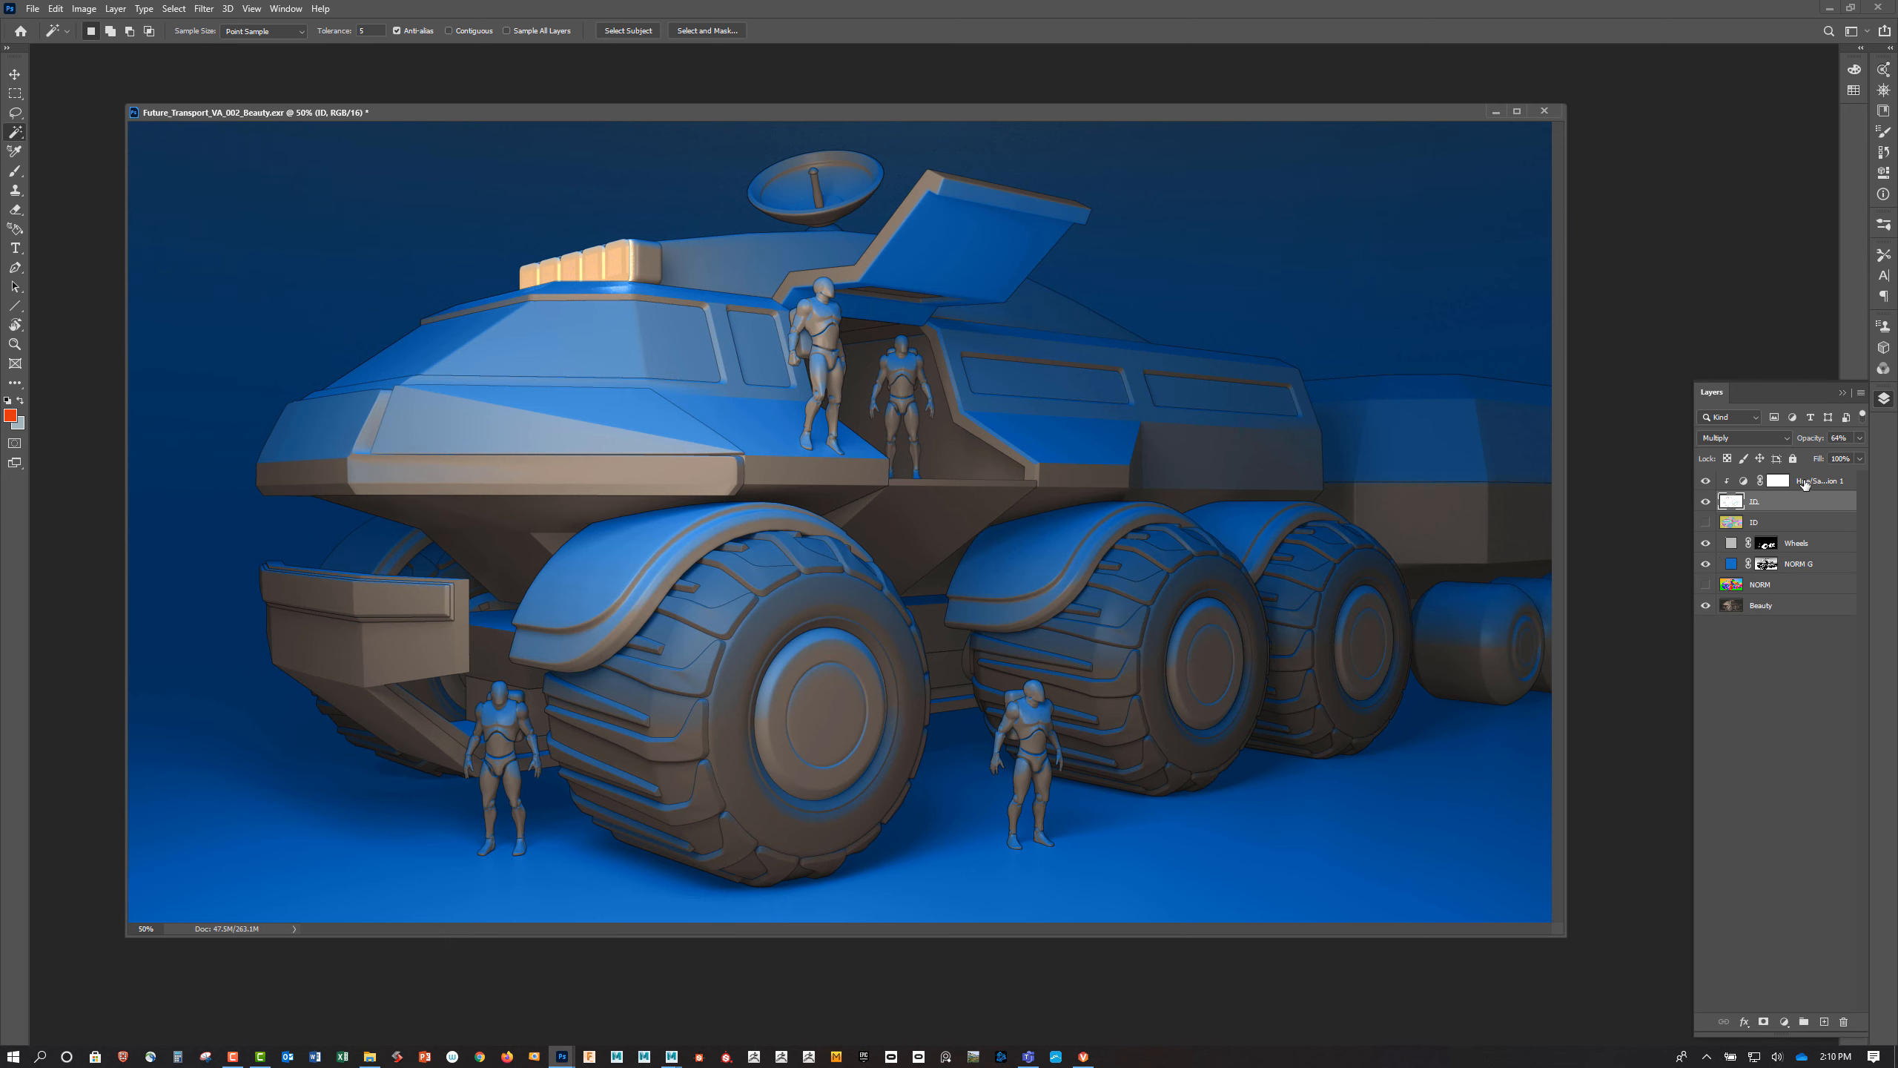
click(1804, 483)
shift+click(1796, 504)
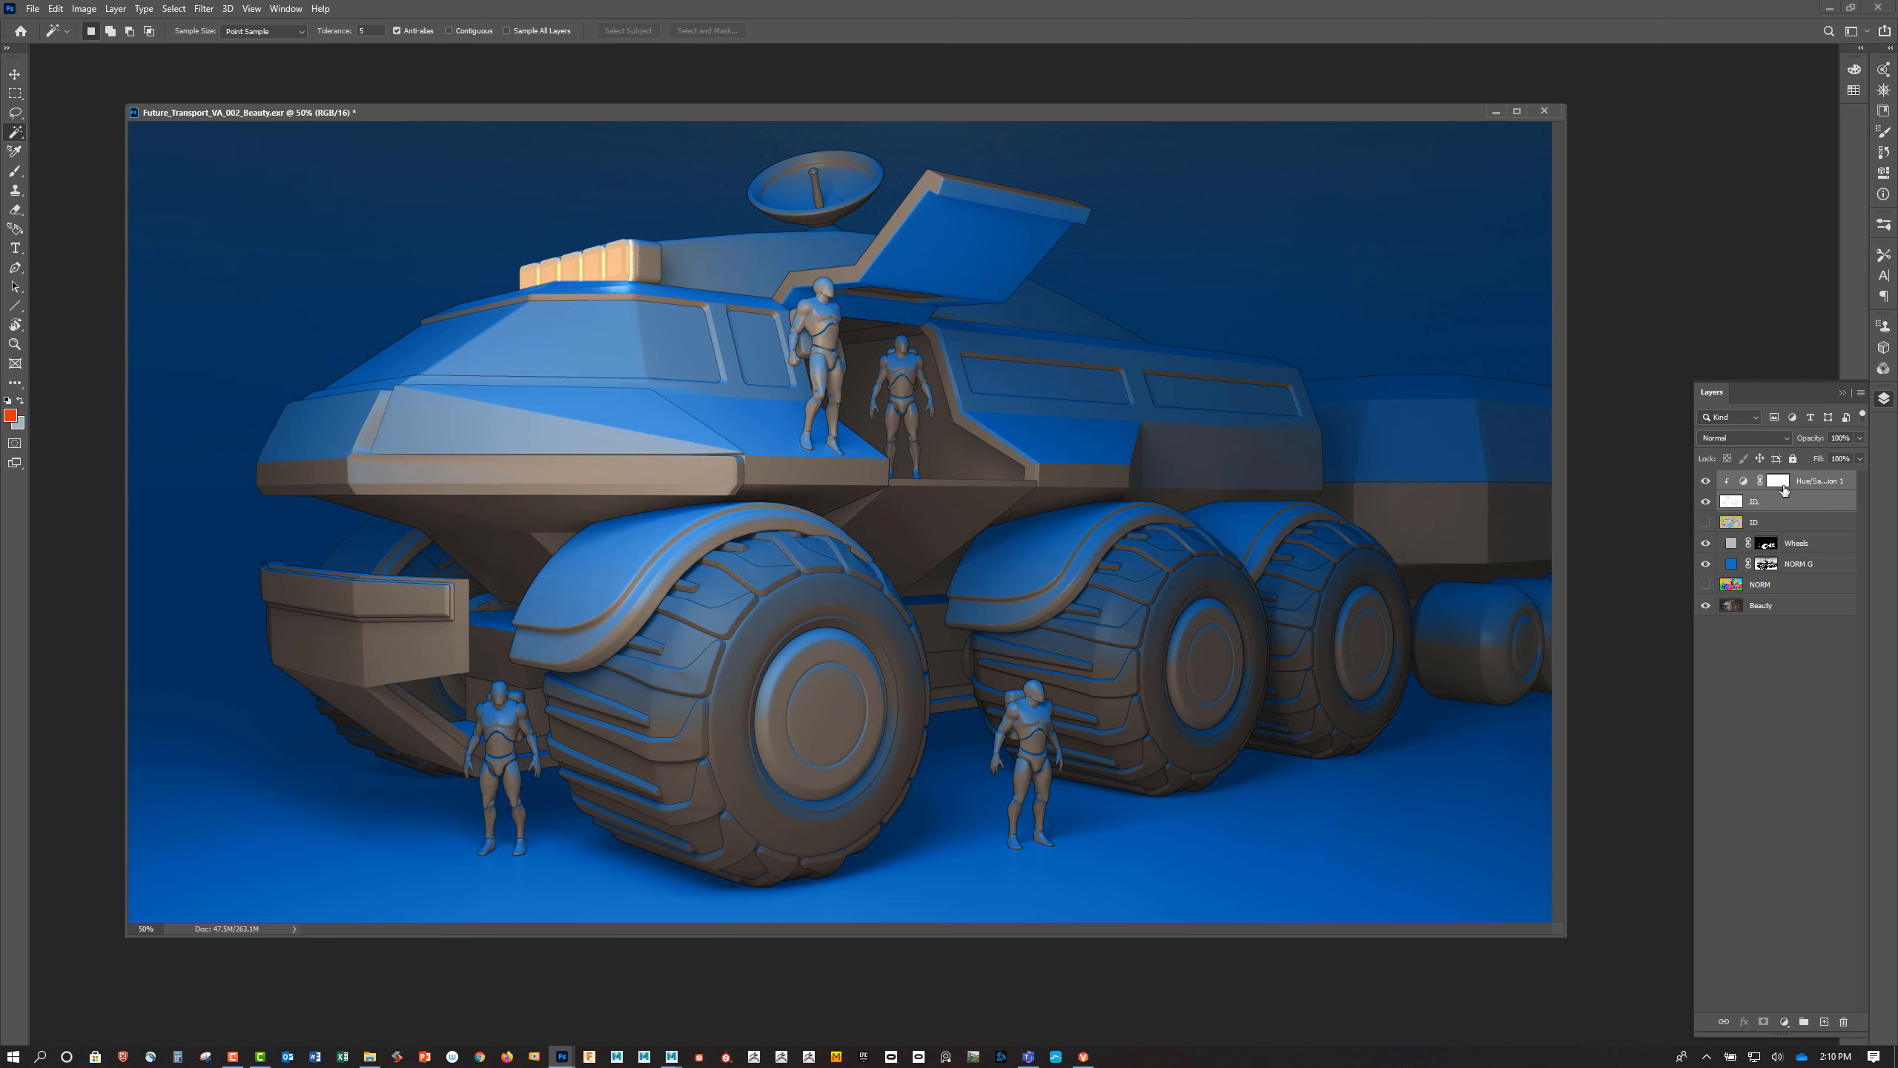
key(ctrl+g)
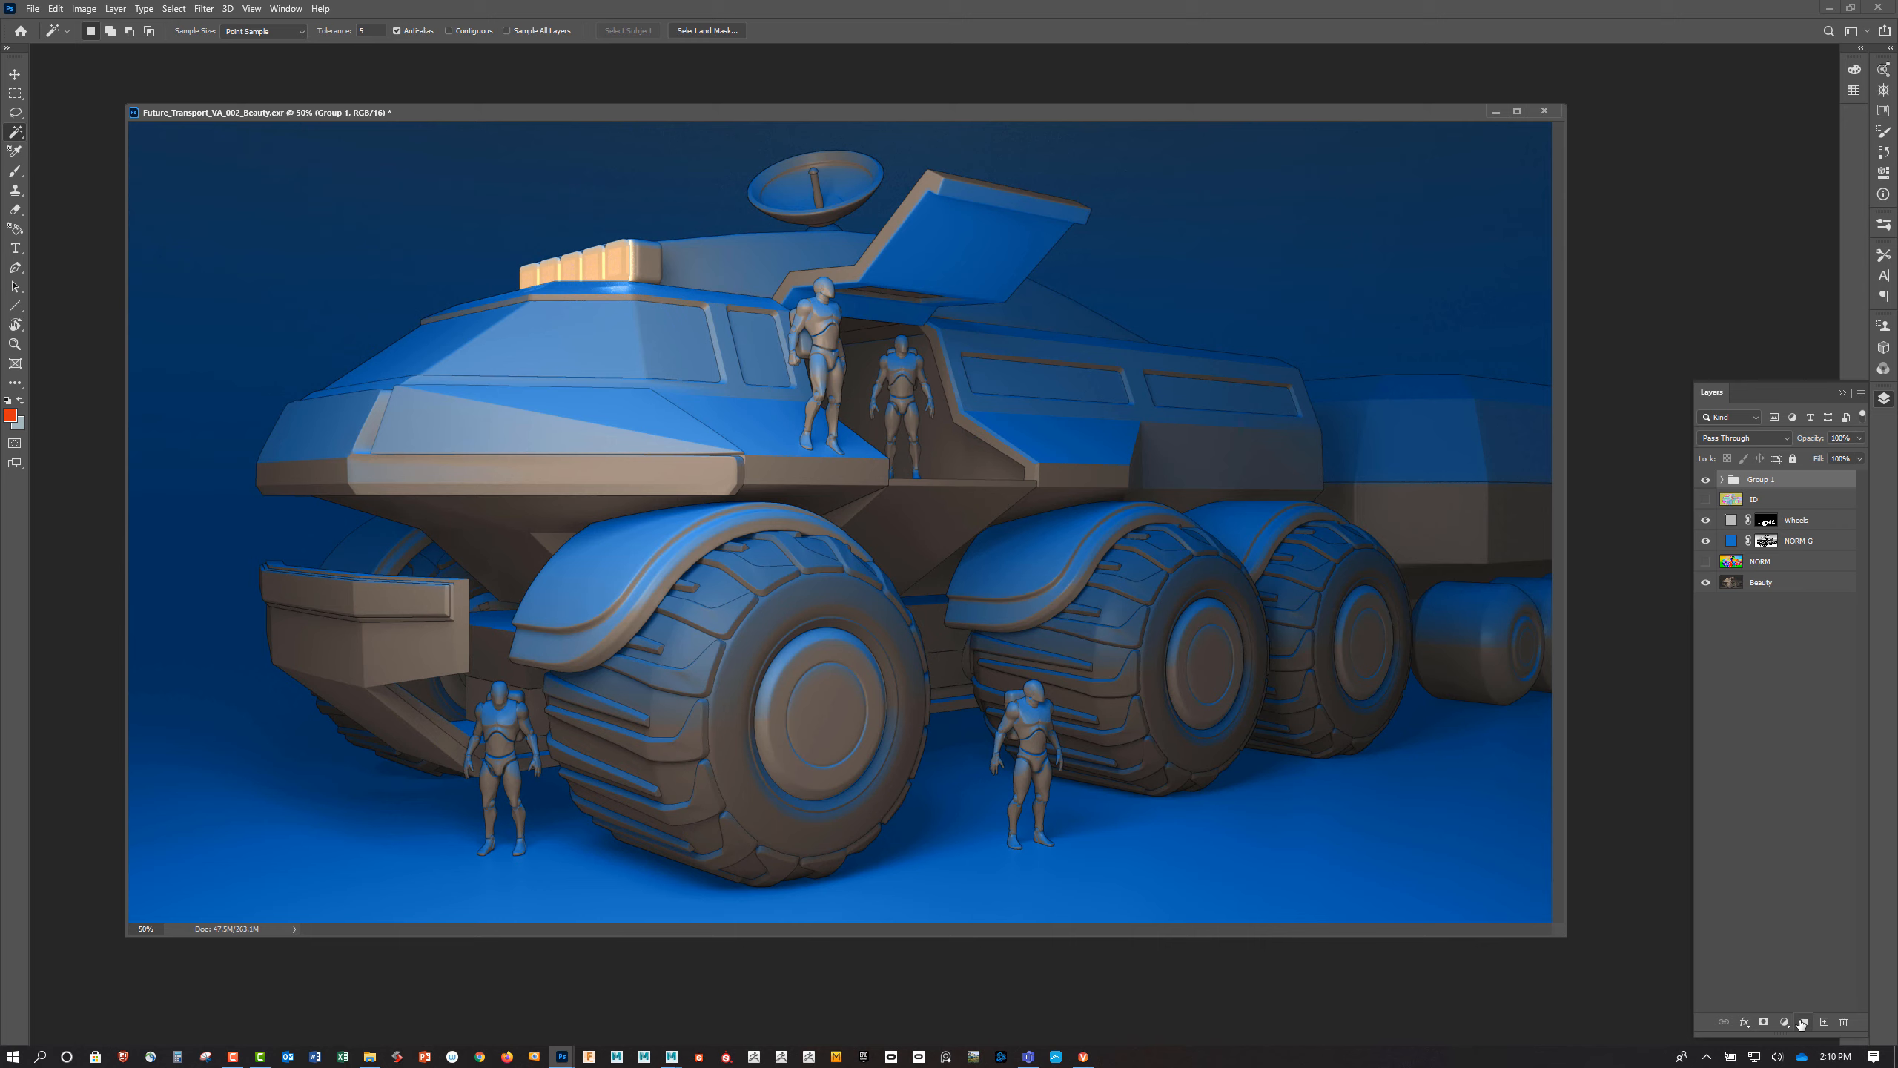
double_click(1760, 480)
text(LineWork)
key(Return)
Create a layer group named Beauty, place the Beauty layer inside it and collapse the group
click(1765, 588)
click(1803, 1021)
double_click(1757, 586)
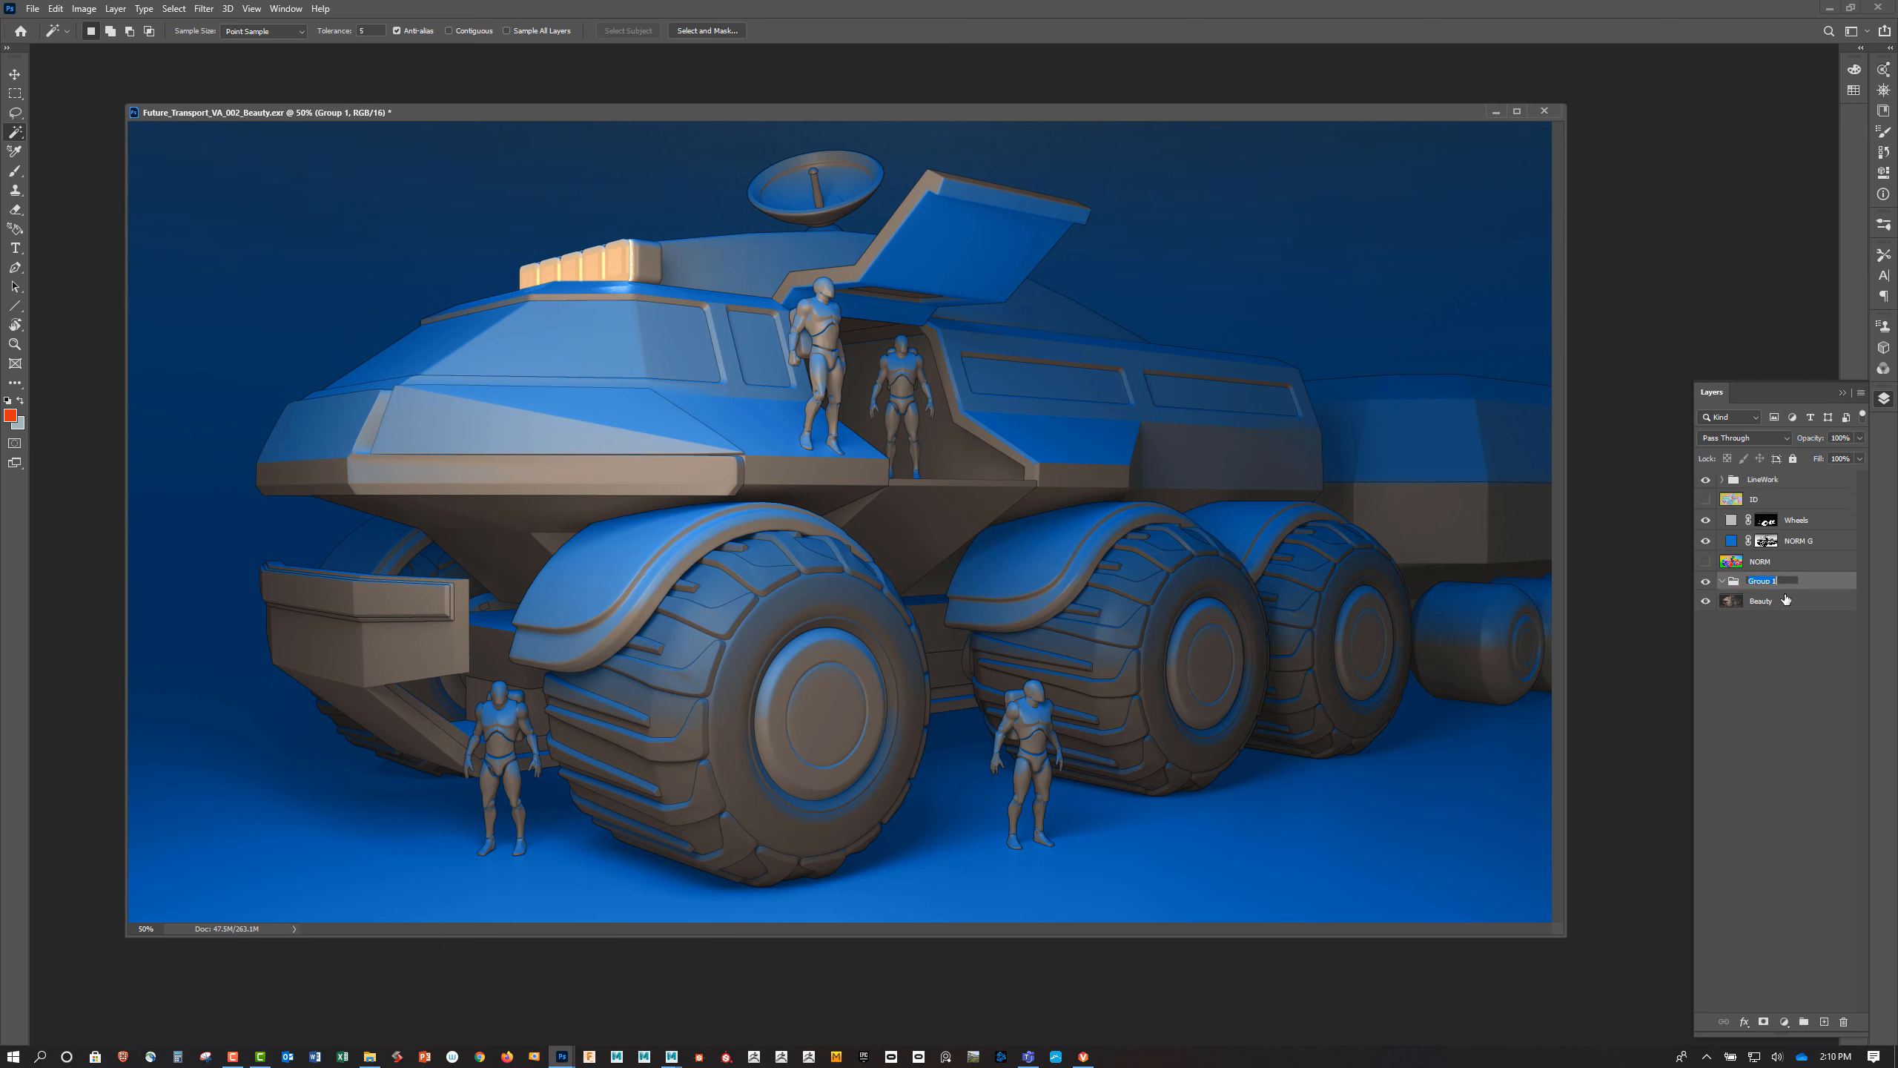
text(Beauty)
key(Return)
click(1785, 599)
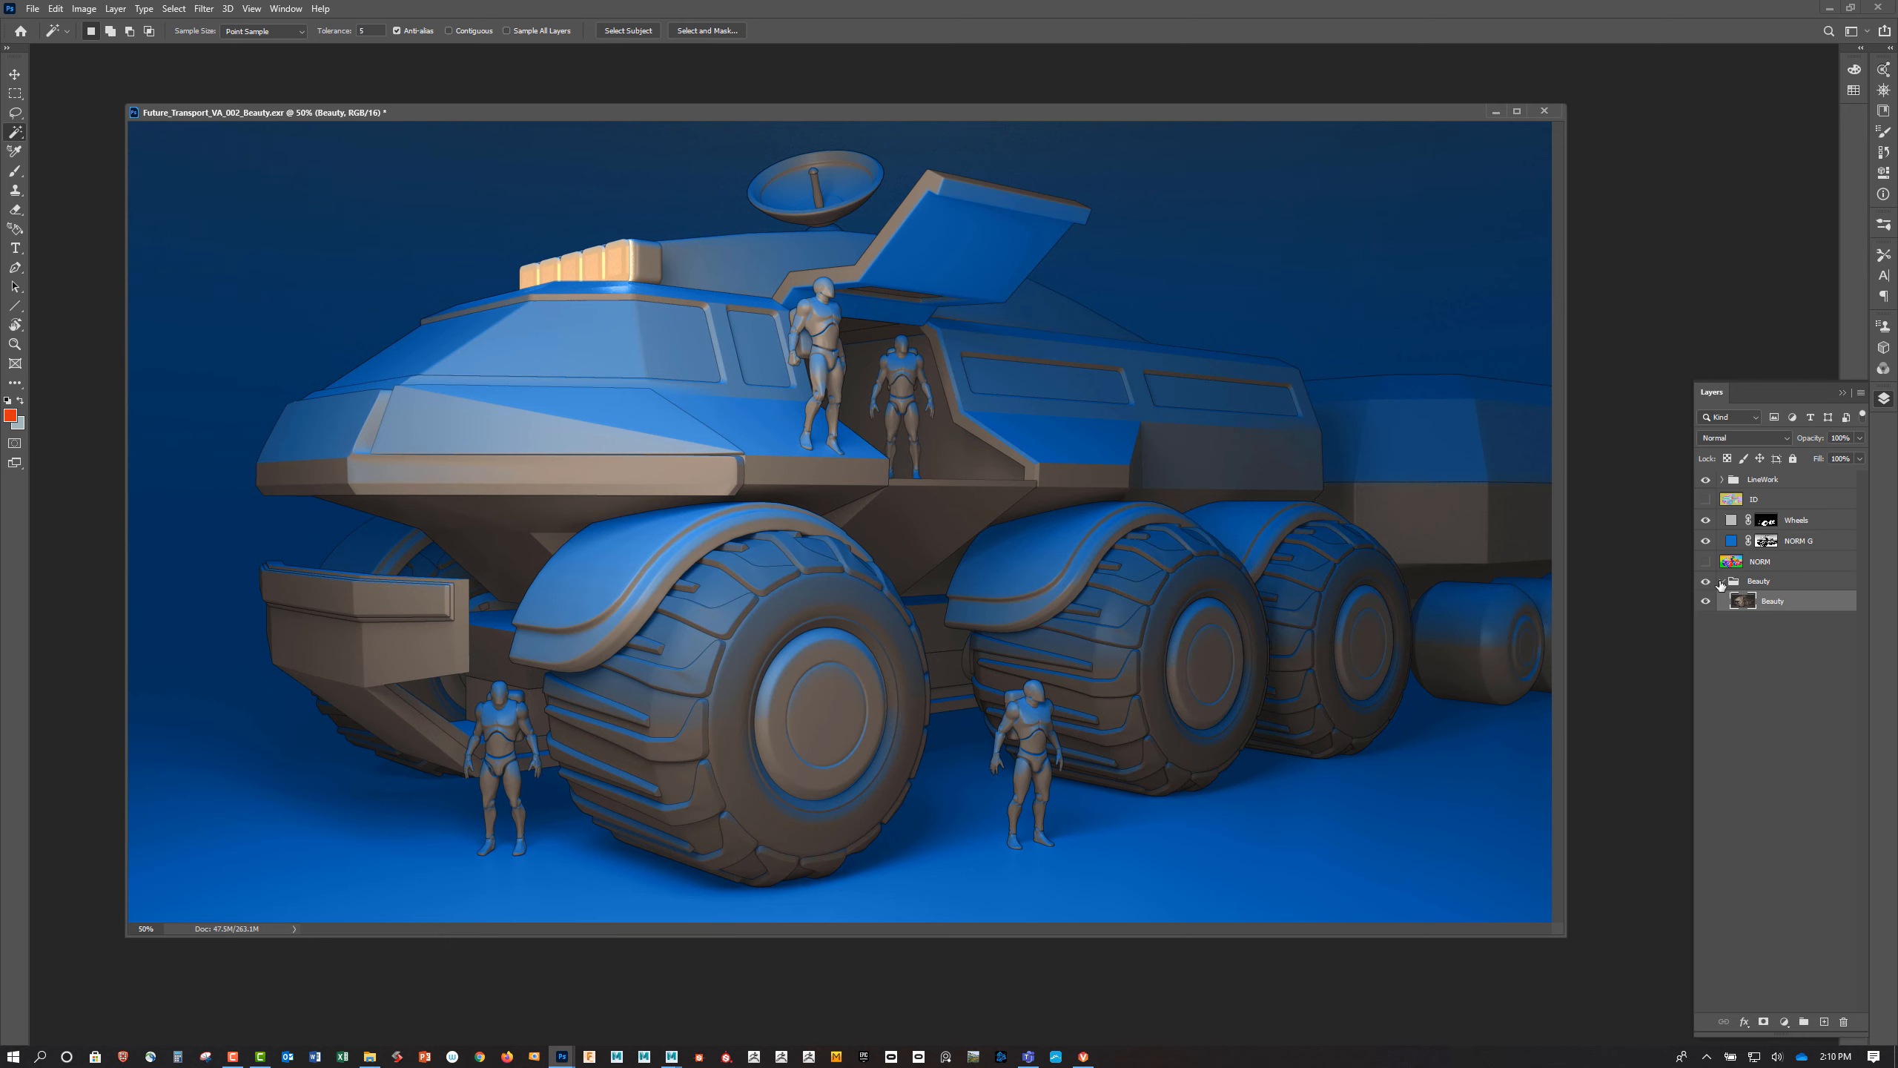
click(1722, 581)
Create a layer group named NORM, place the NORM layer inside it and collapse the group
click(1741, 566)
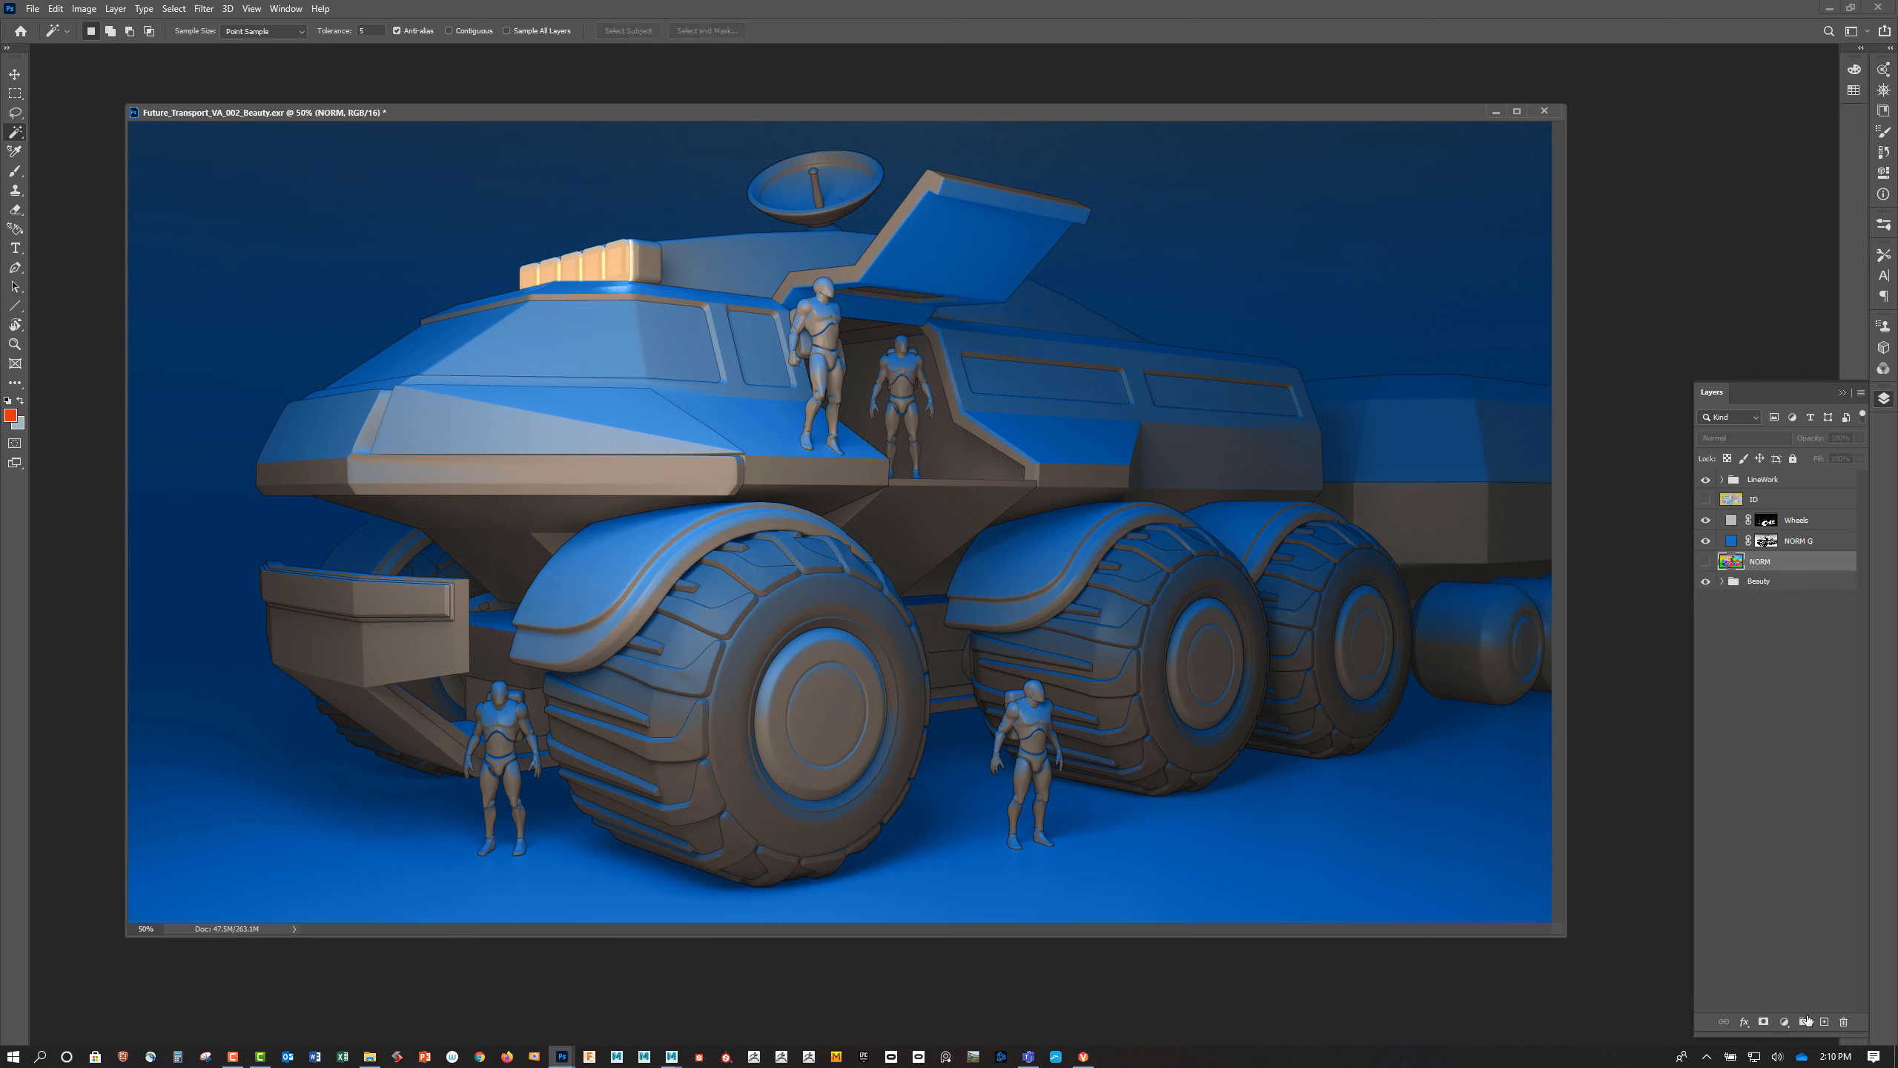
click(1804, 1020)
double_click(1764, 560)
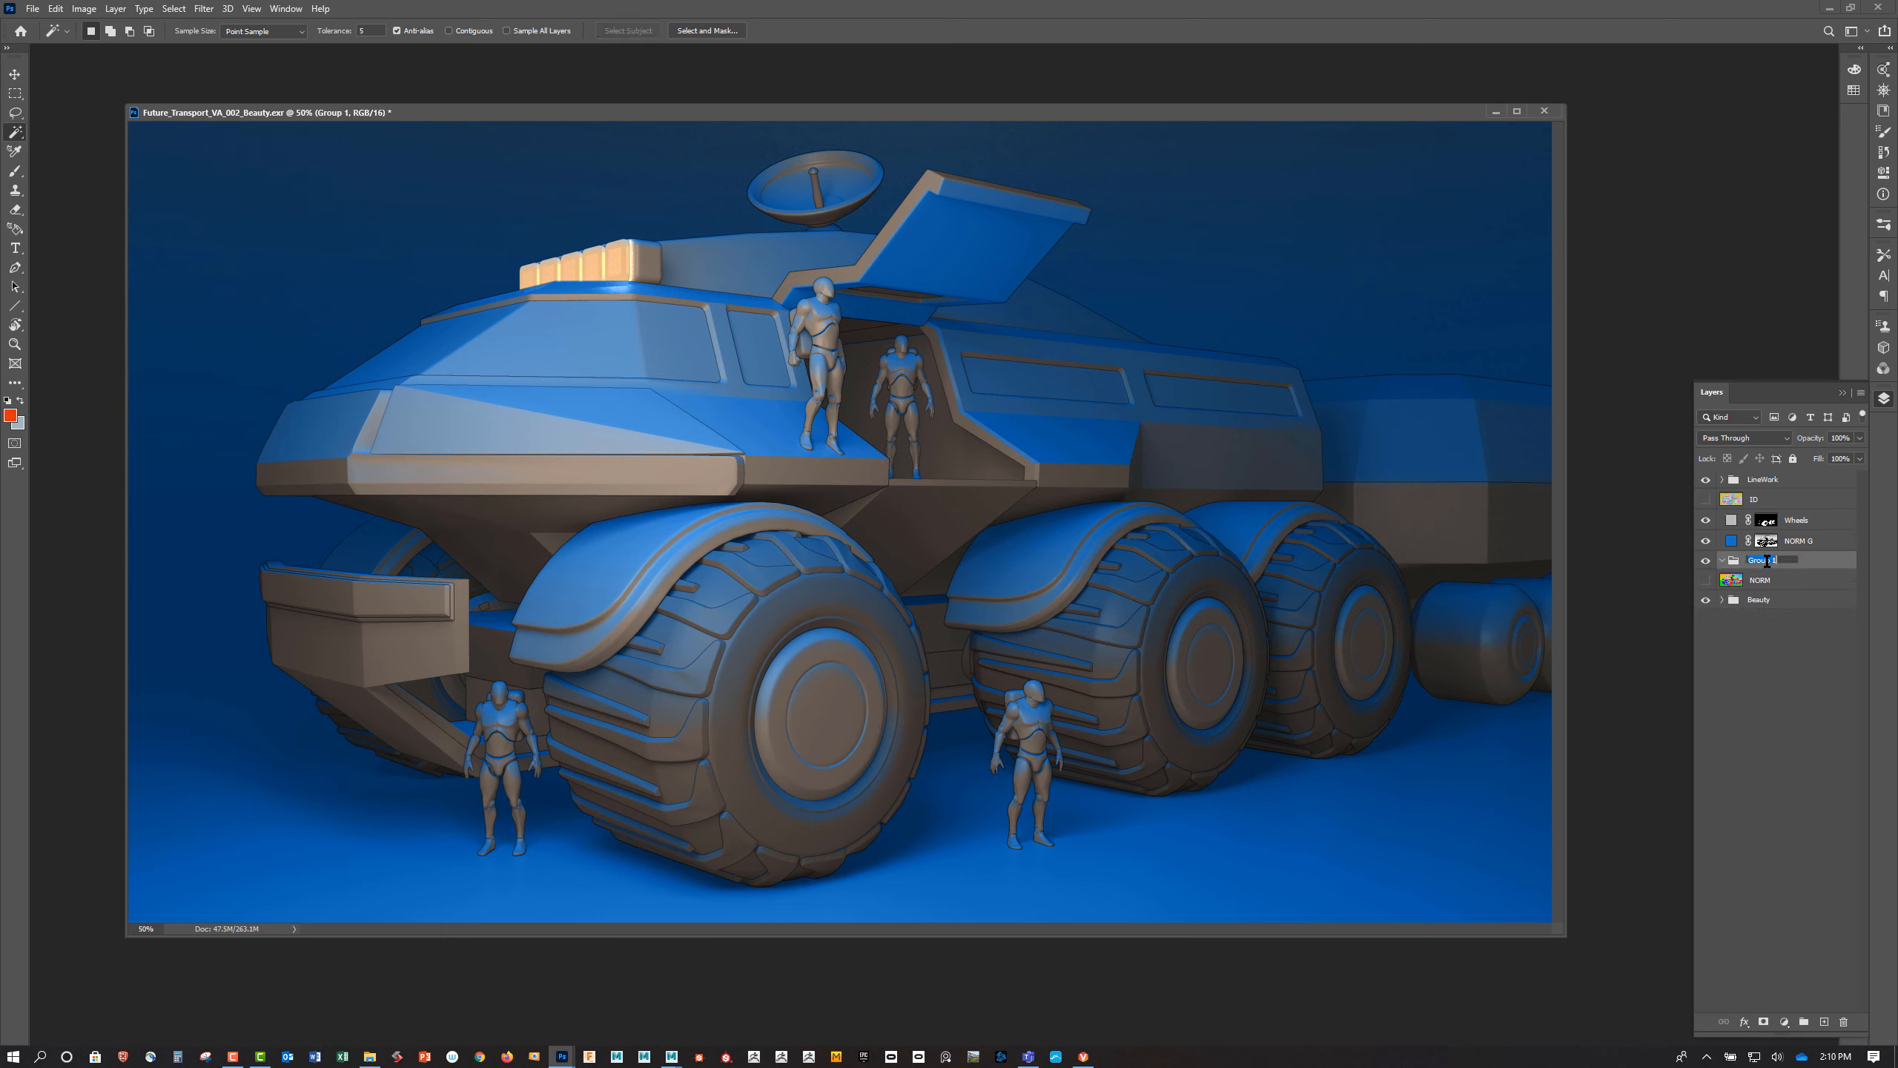
text(NORM)
key(Return)
mouse_move(1763, 582)
mouse_down()
mouse_move(1768, 554)
mouse_move(1751, 584)
mouse_up()
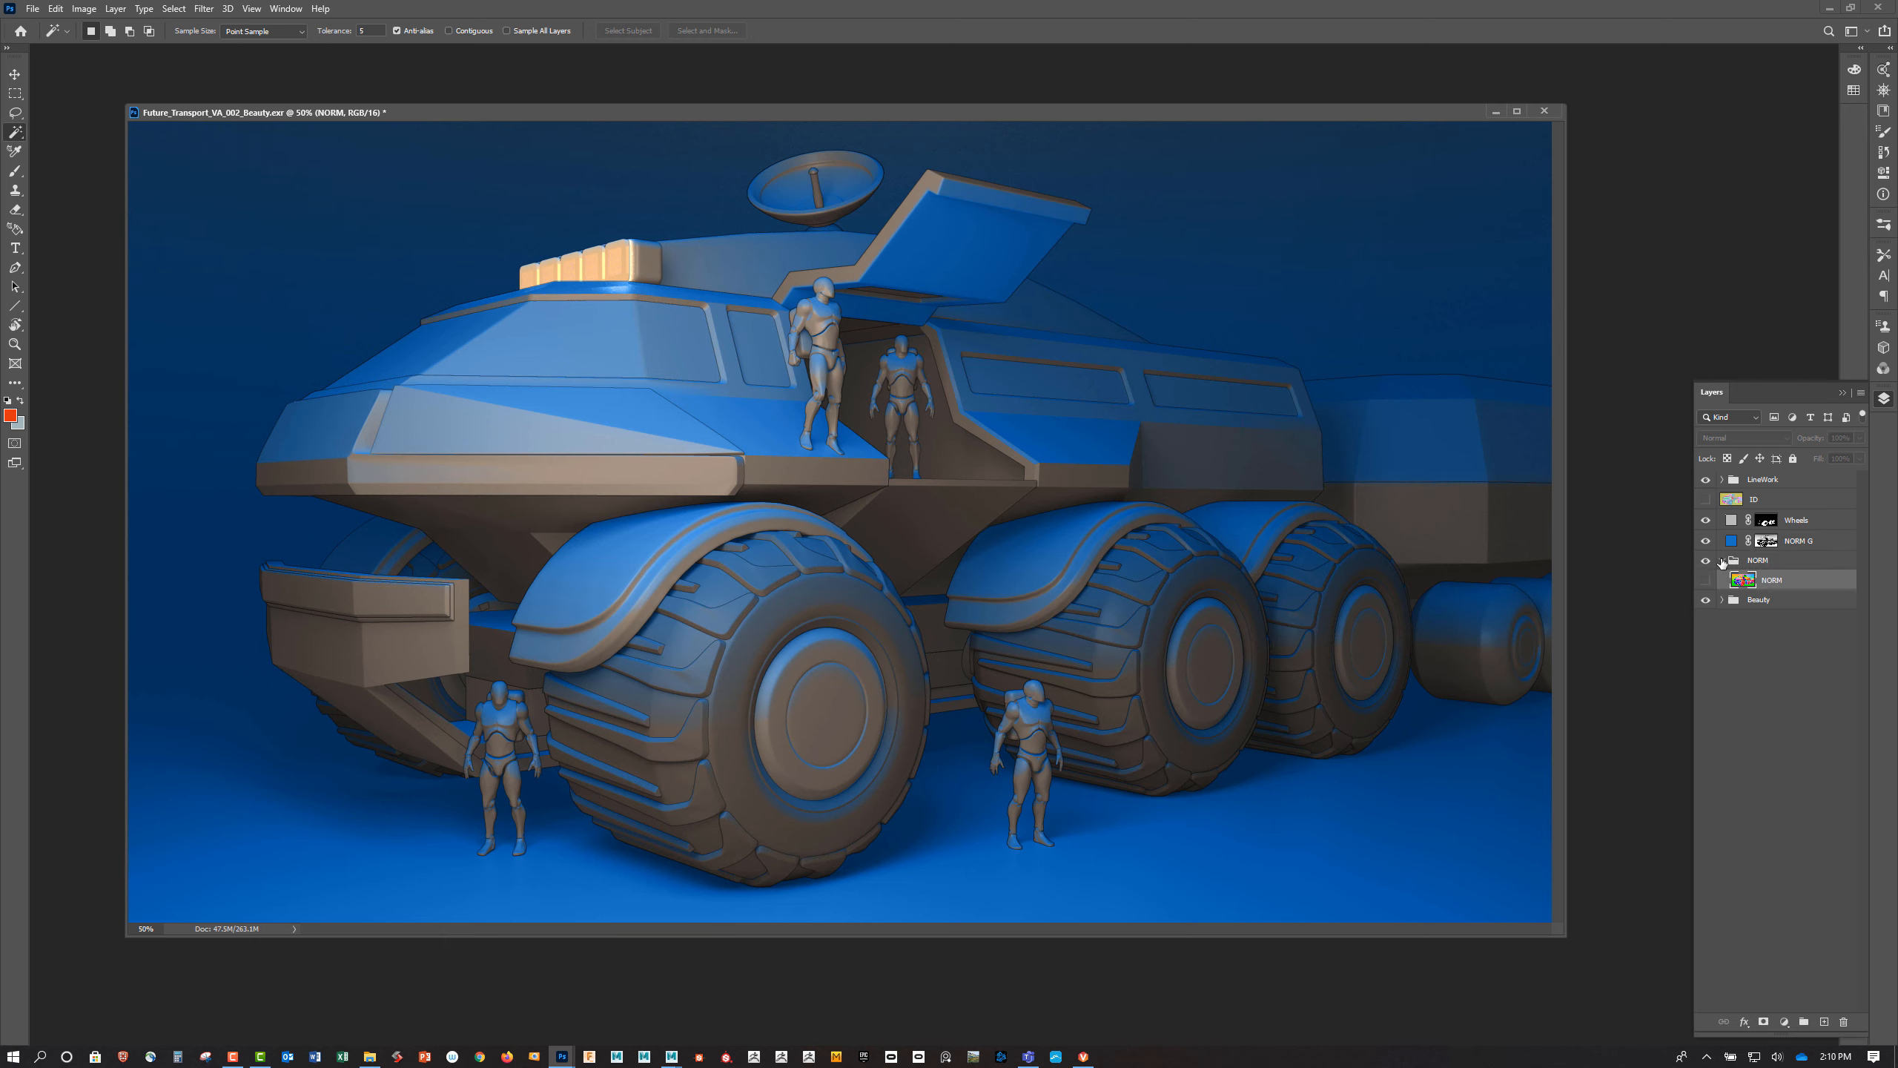
click(1722, 561)
Group the Wheels and NORM G layers as Colors, and move the LineWork group below the ID layer
click(1797, 542)
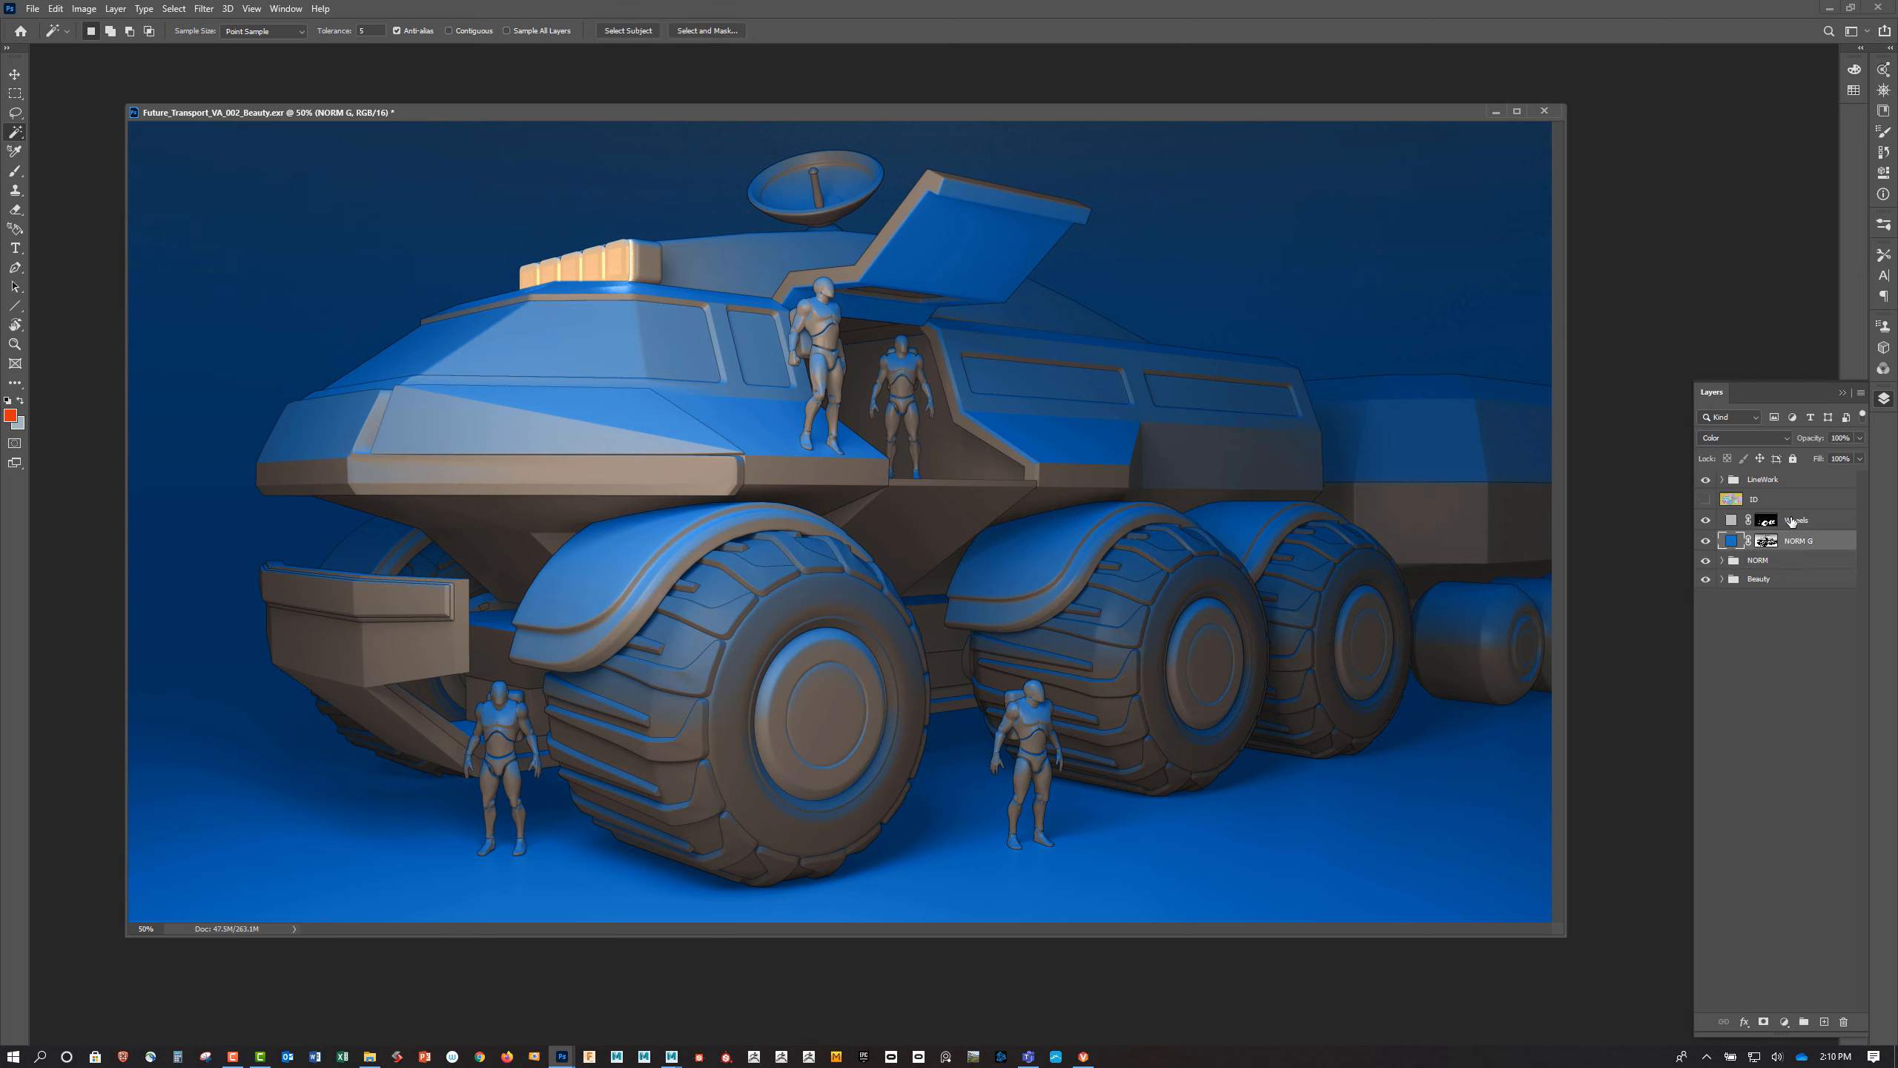
shift+click(1792, 521)
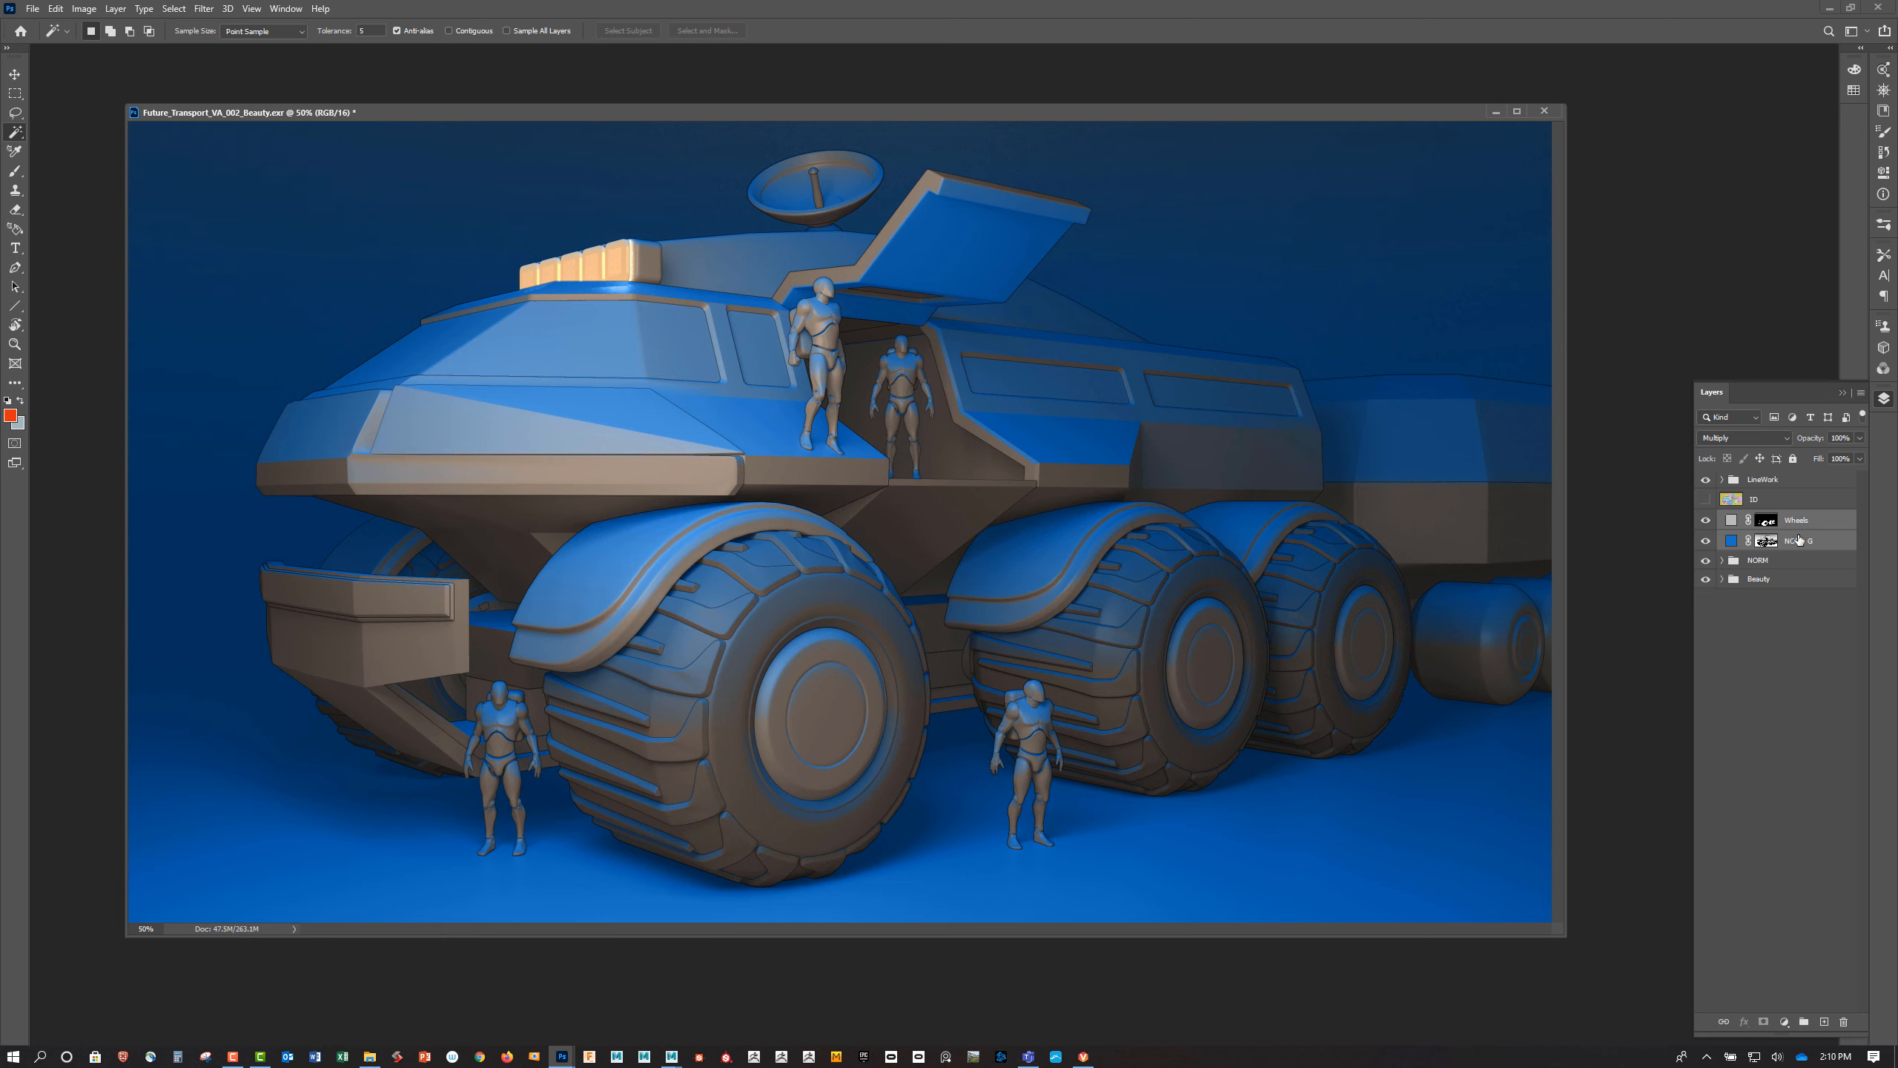
key(ctrl+g)
double_click(1764, 518)
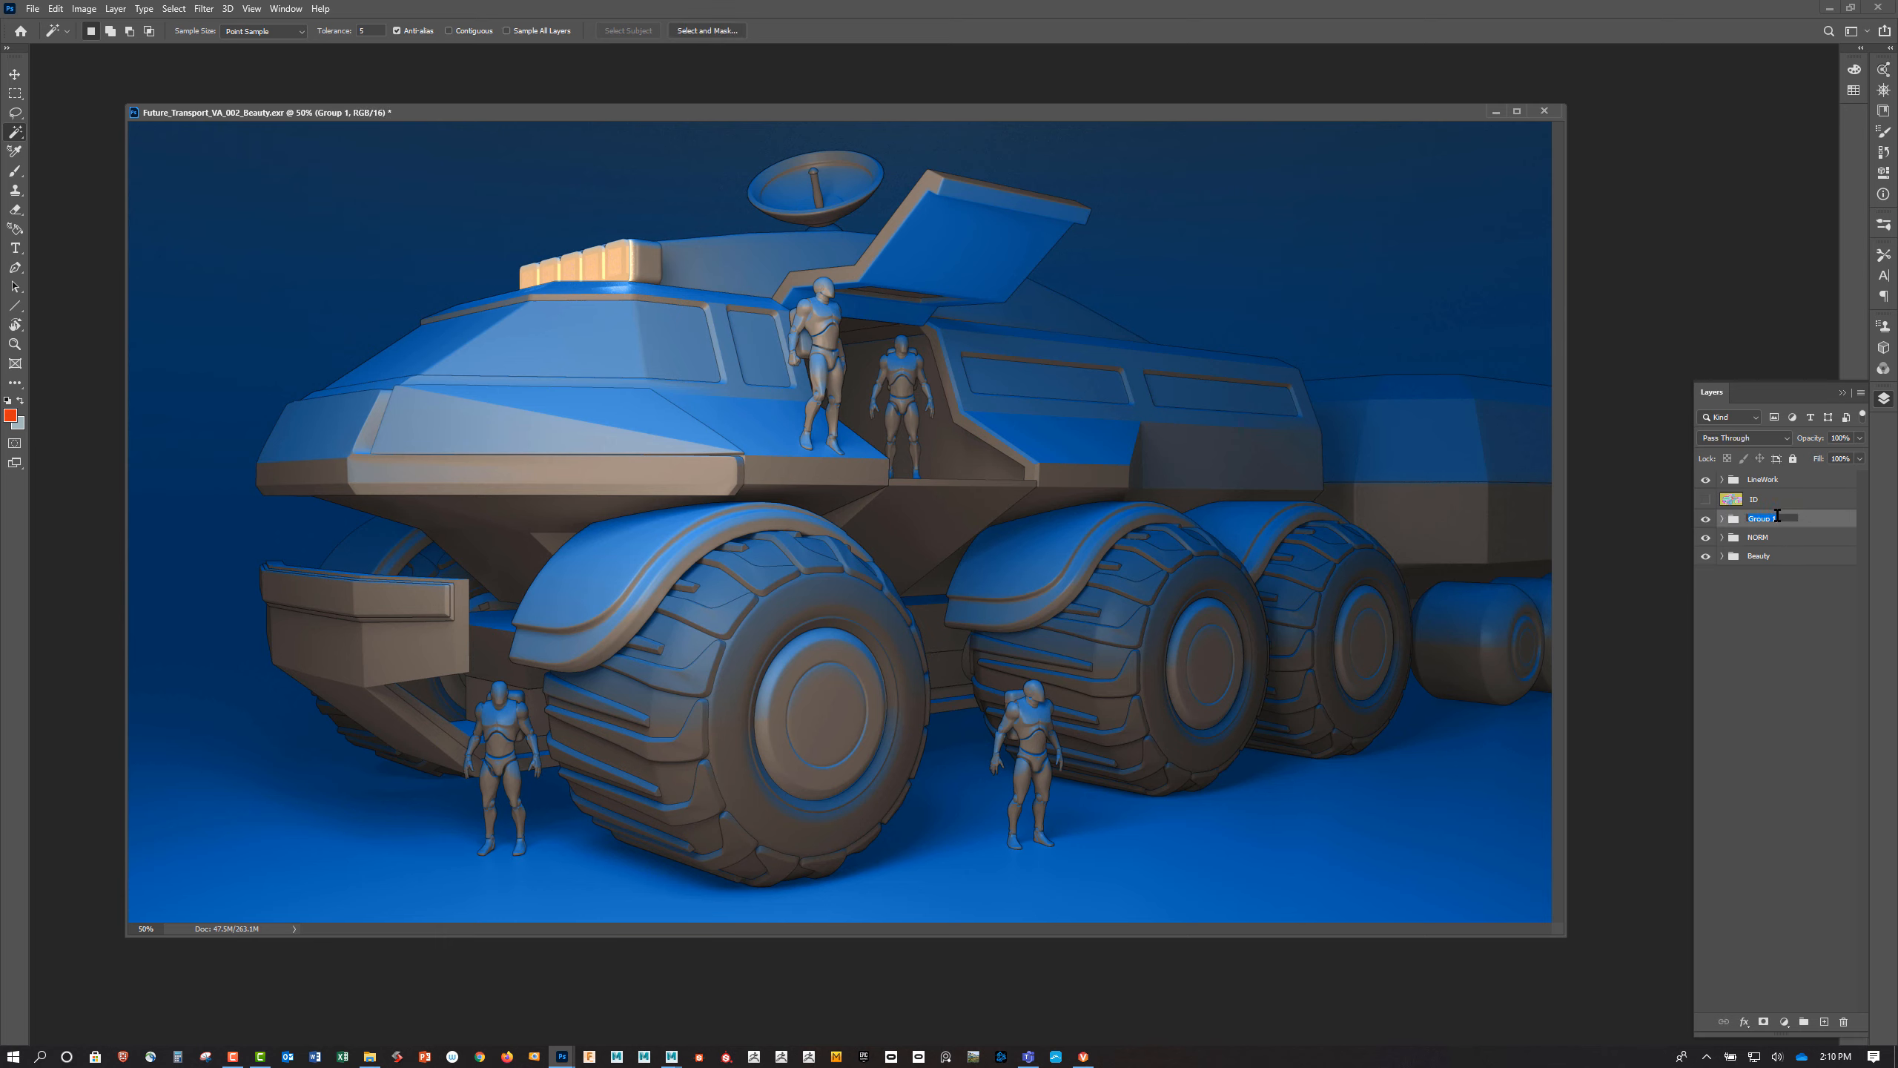
text(Colors)
key(Return)
click(1764, 499)
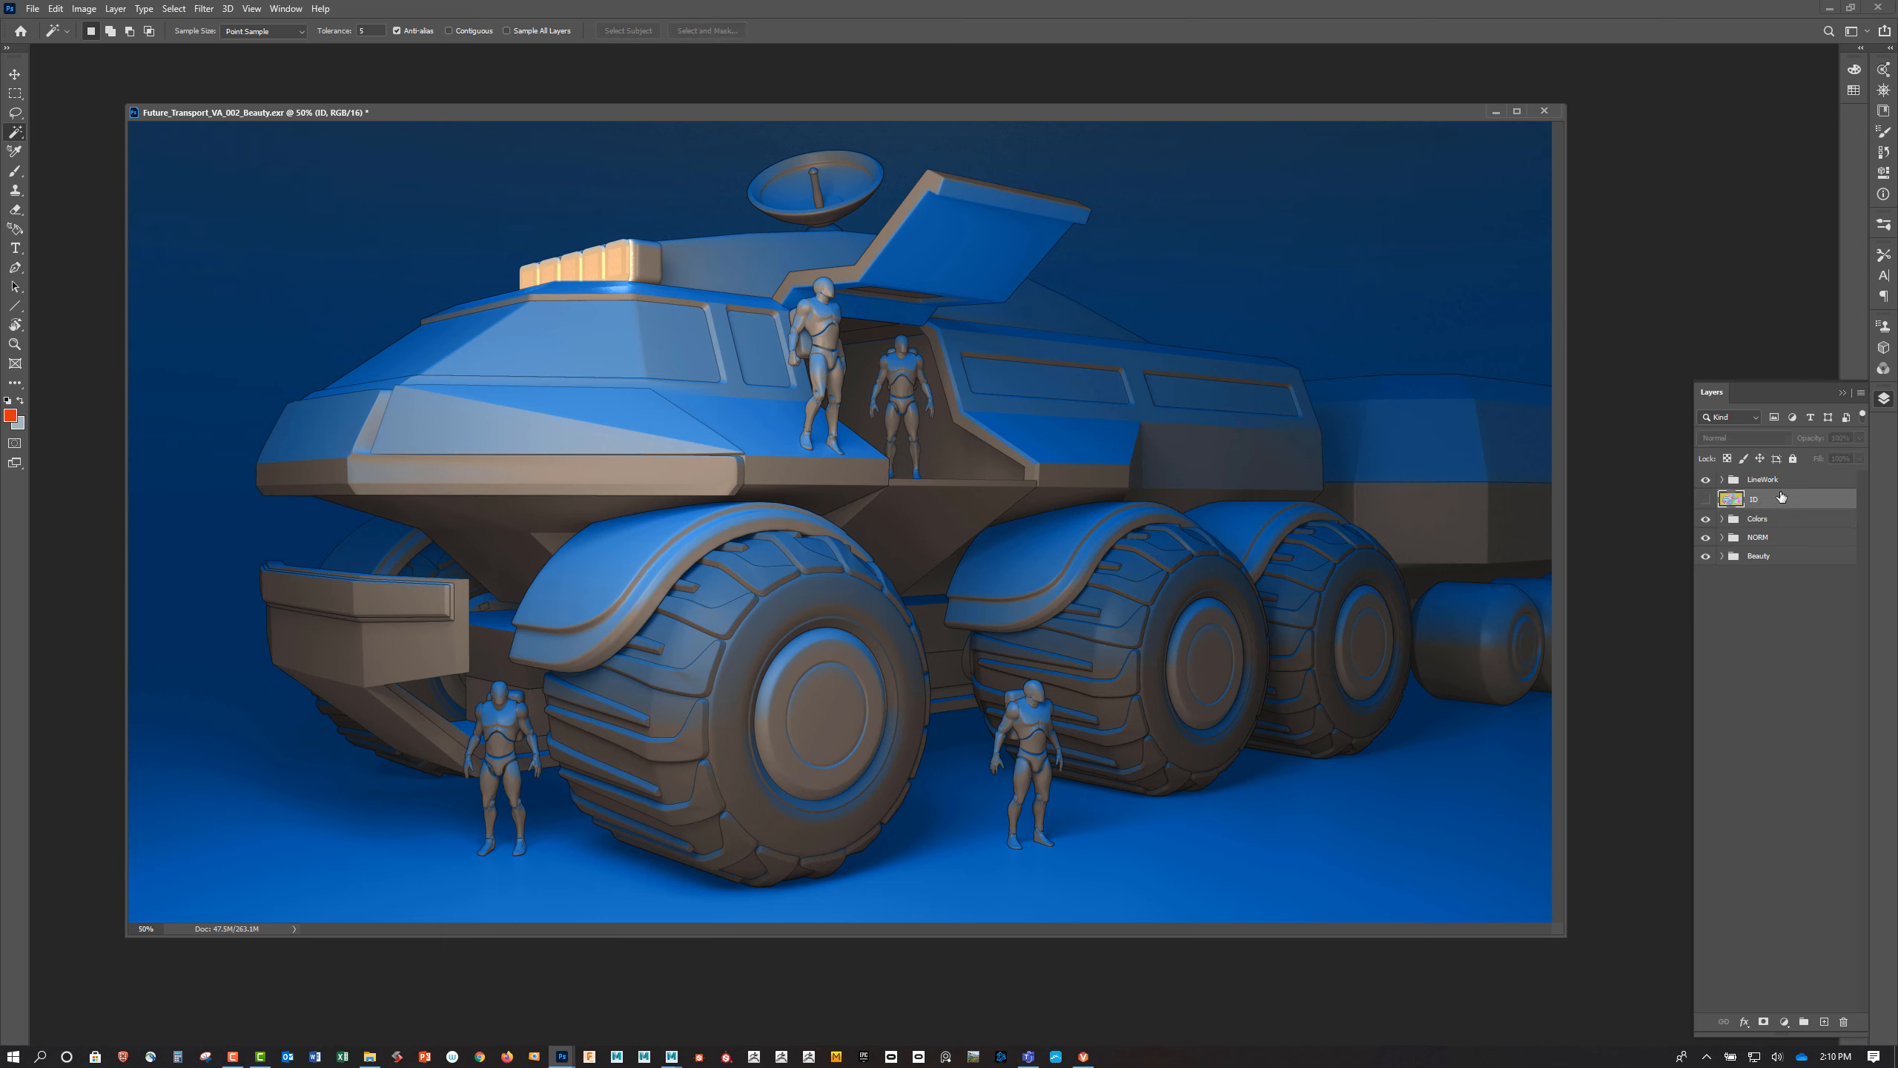
drag(1771, 484, 1765, 509)
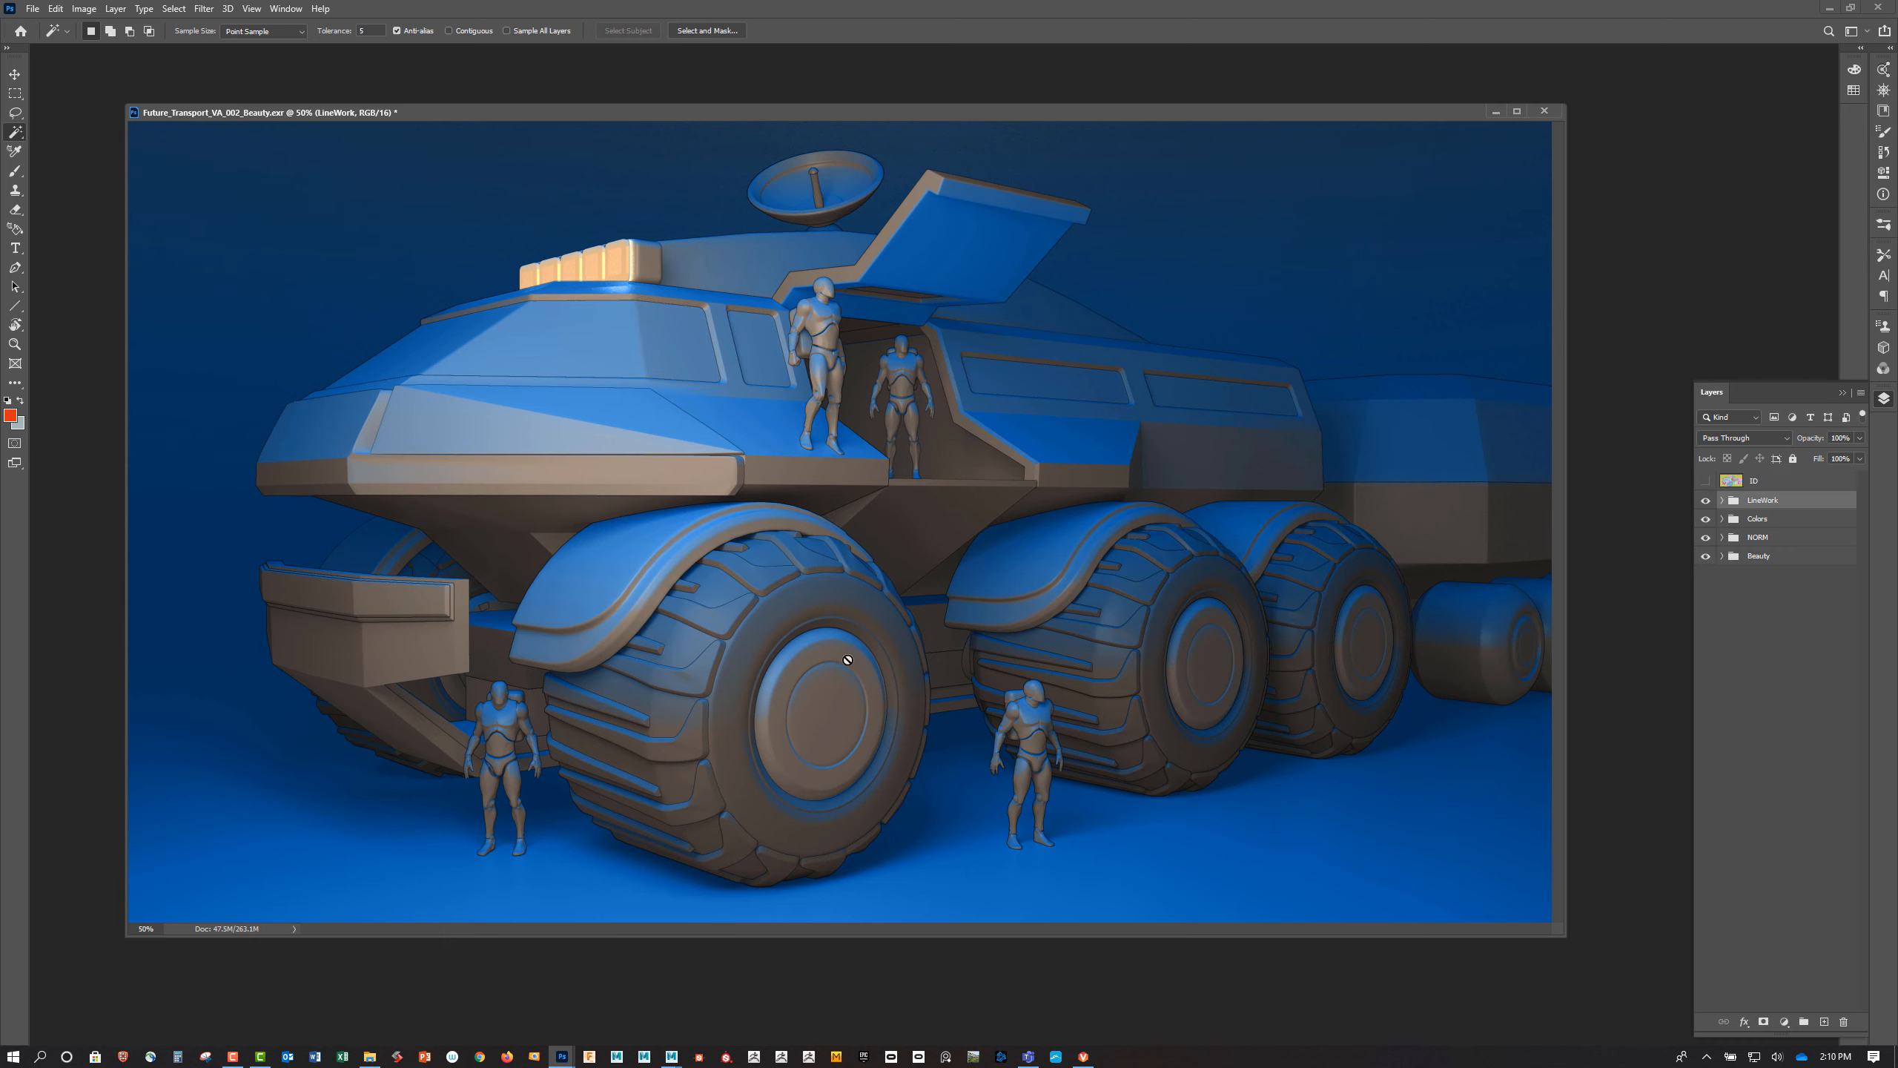
Open the Future_Transport_VA_002_AO.exr render pass, reading its alpha data as an alpha channel
click(33, 8)
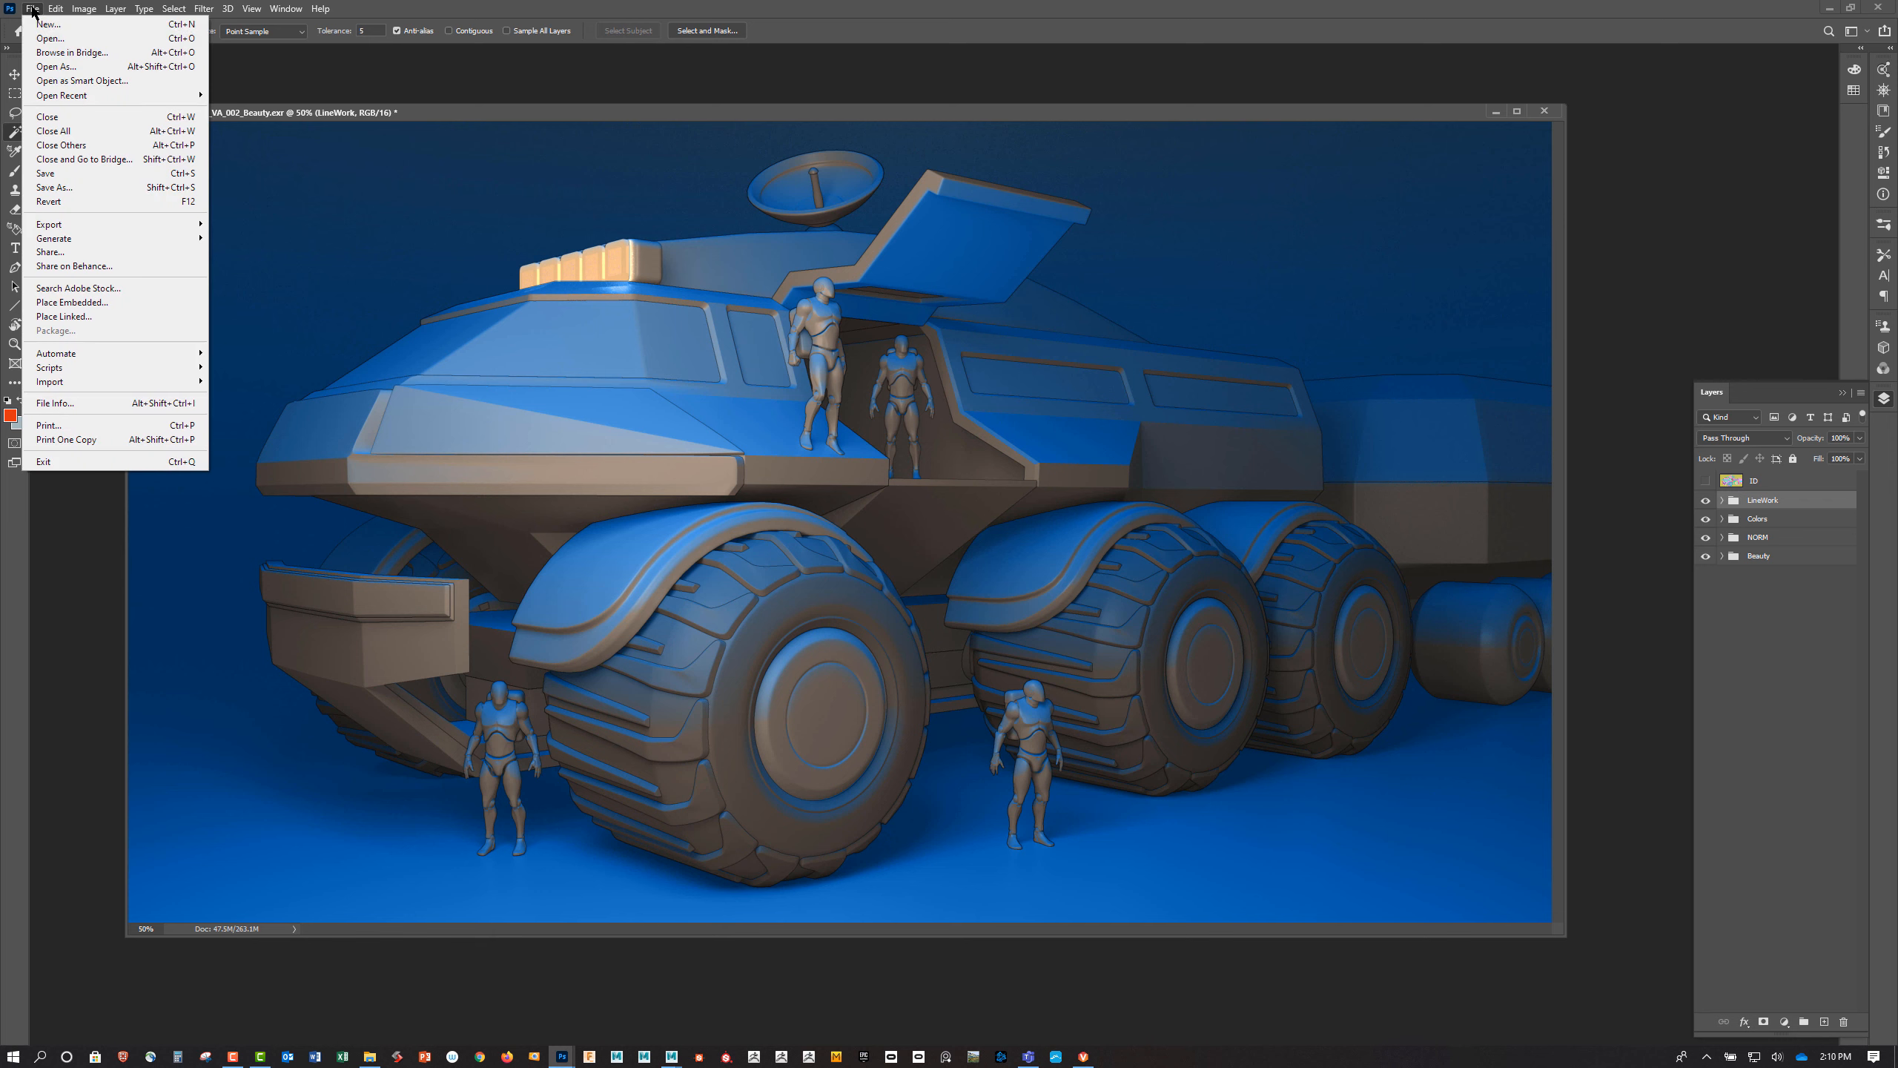
click(46, 38)
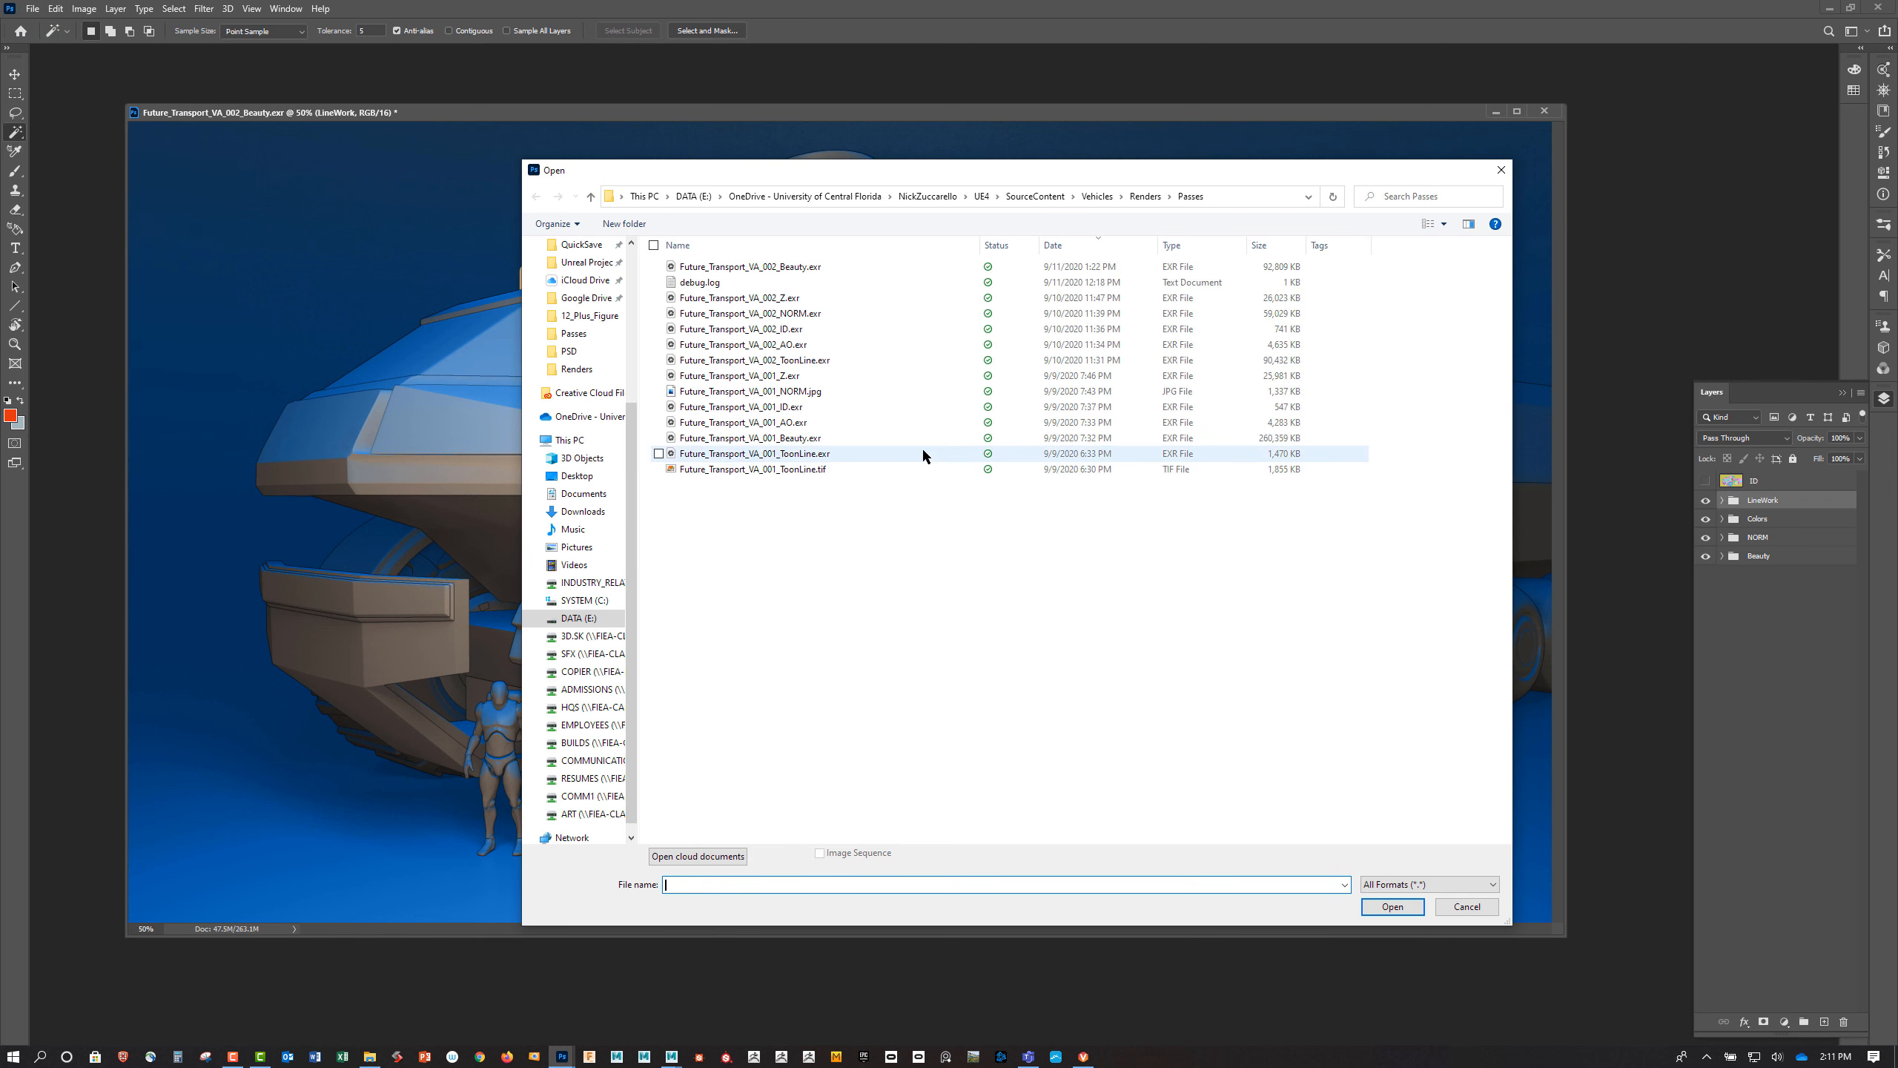
click(771, 346)
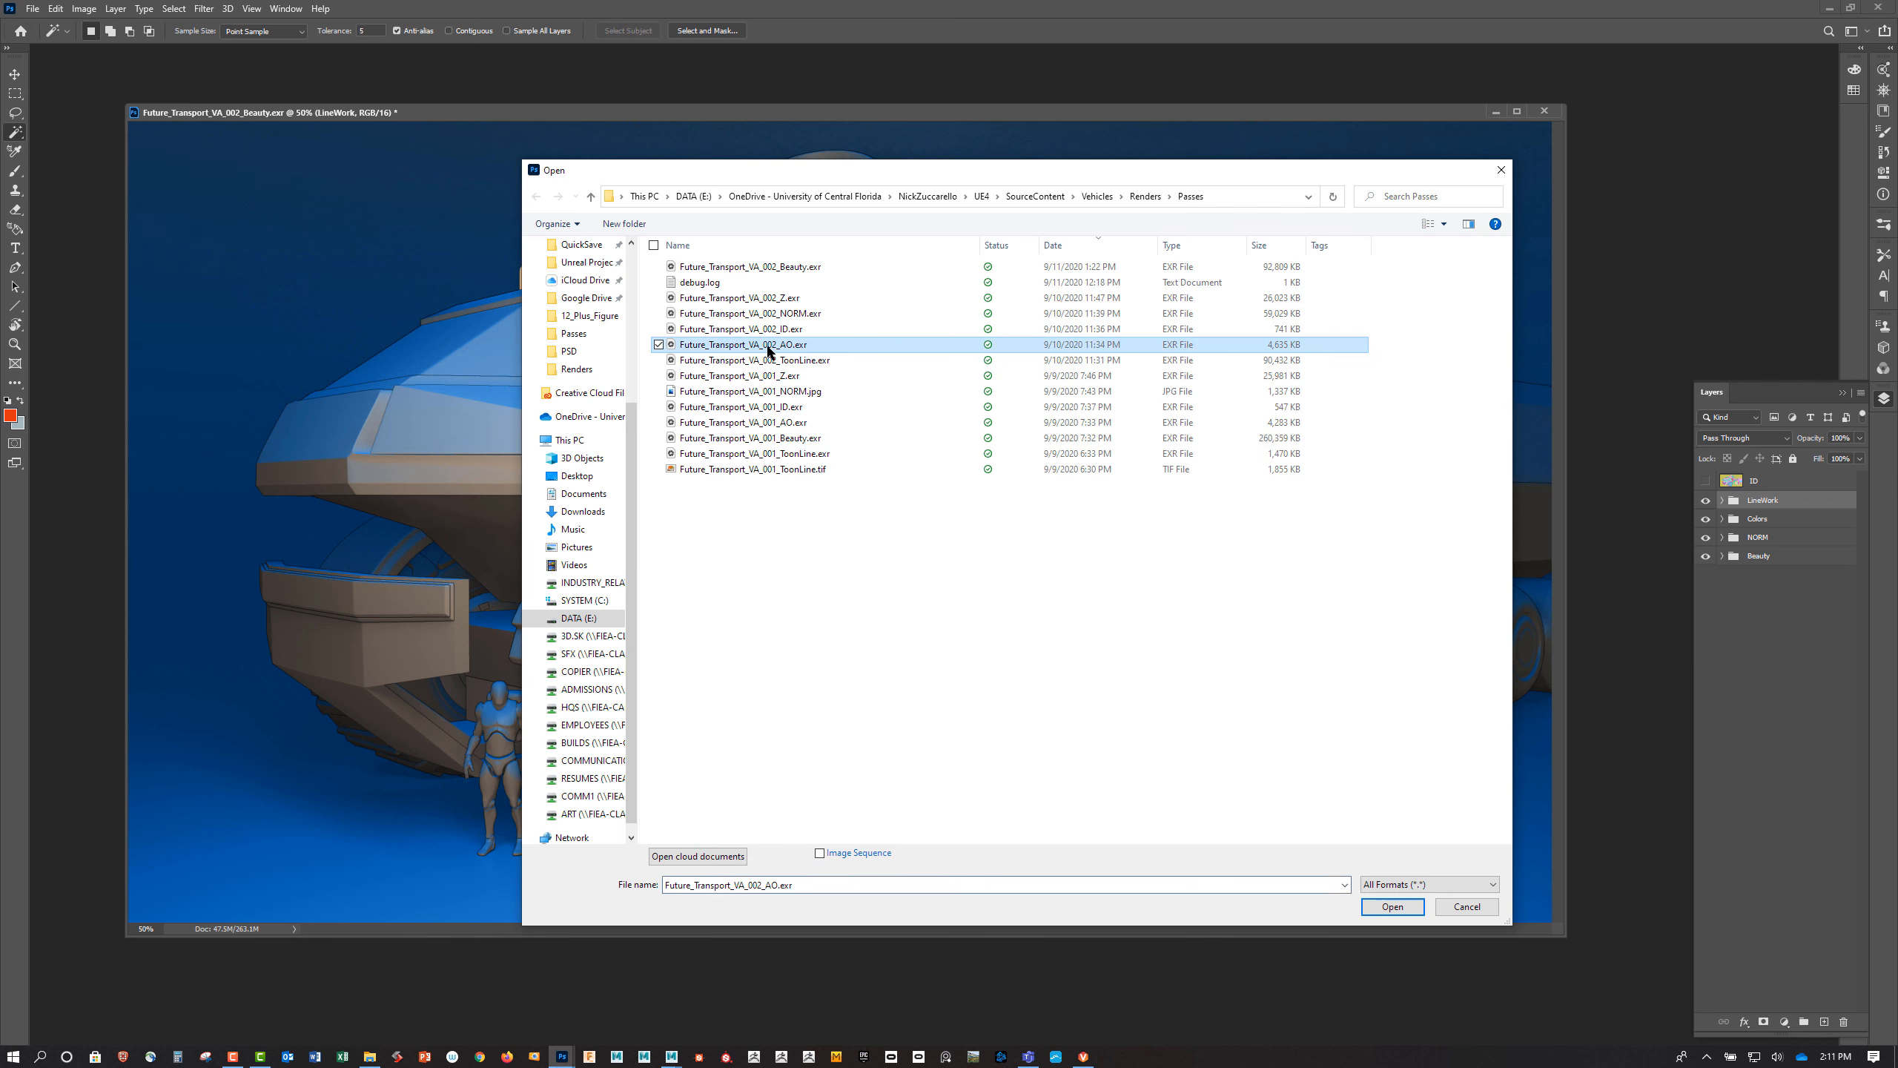
click(1391, 905)
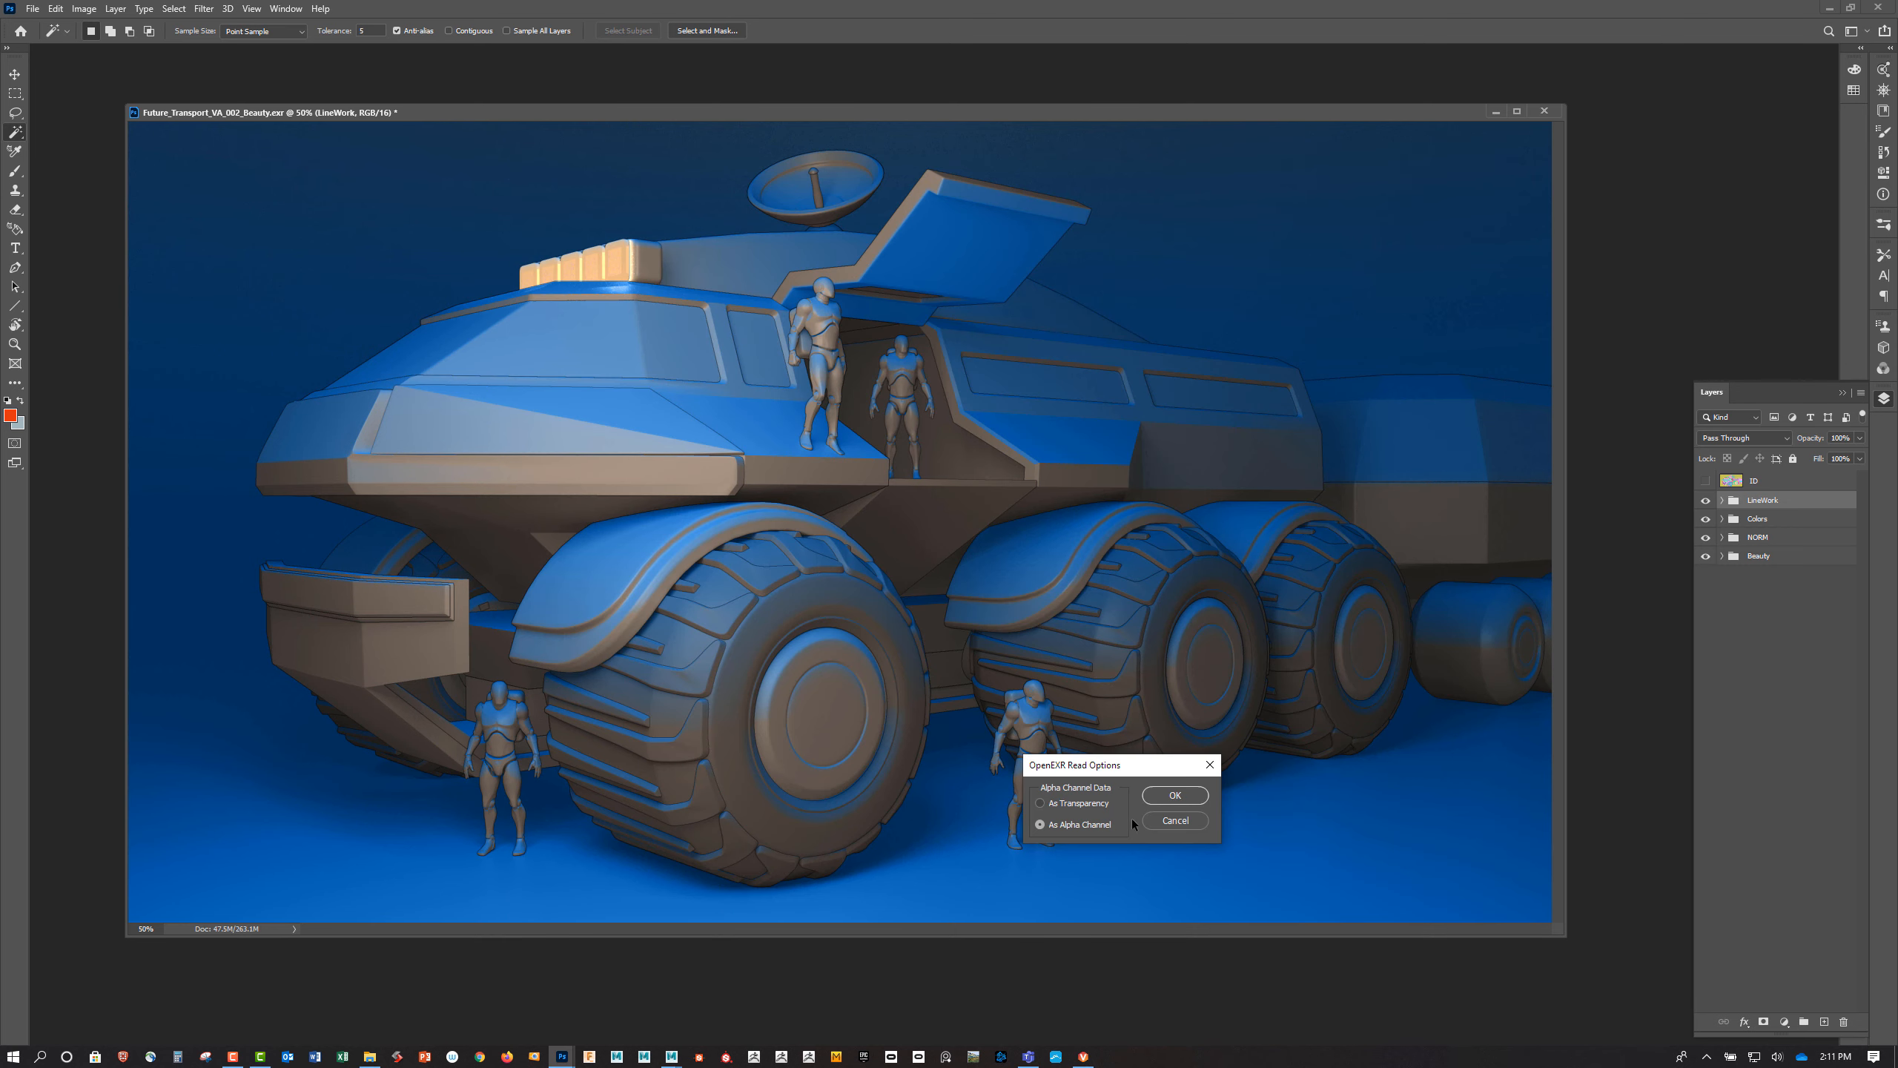
click(1171, 797)
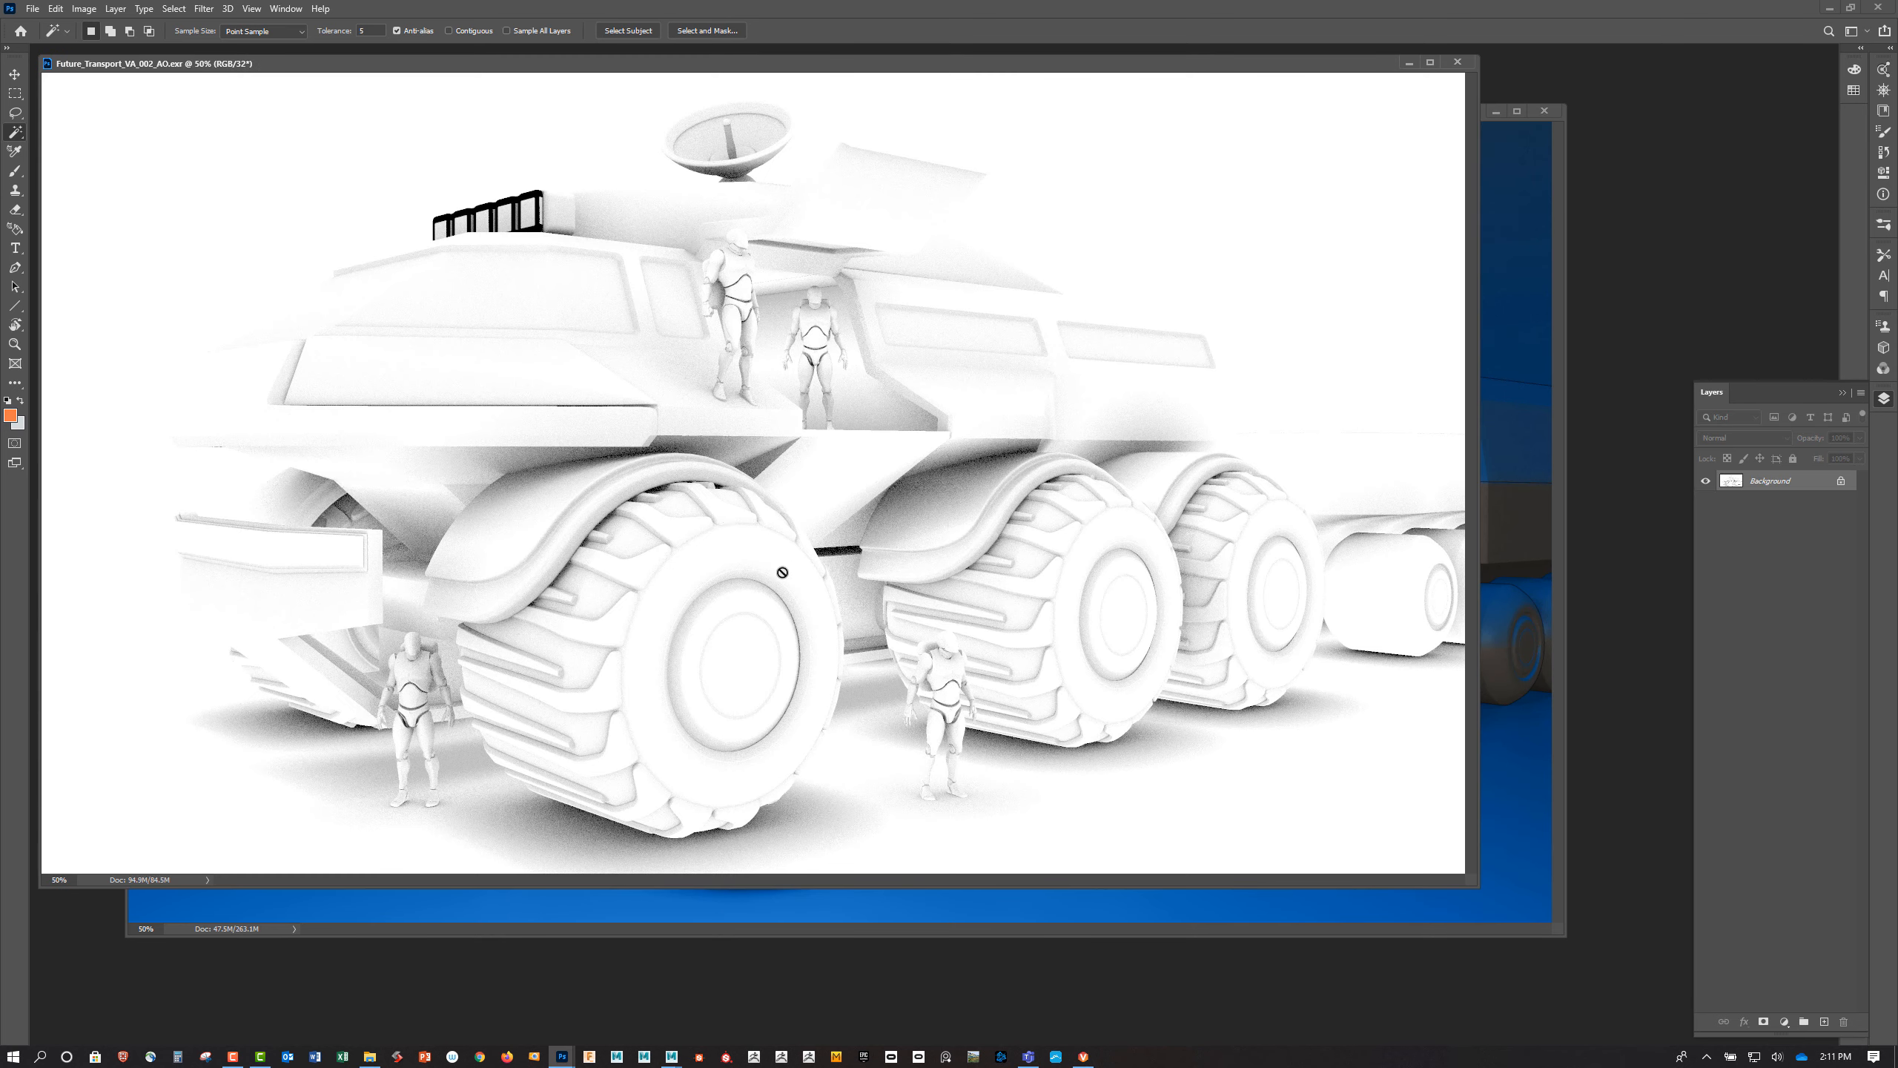
Convert the opened ambient occlusion image to 16 bits per channel
click(84, 9)
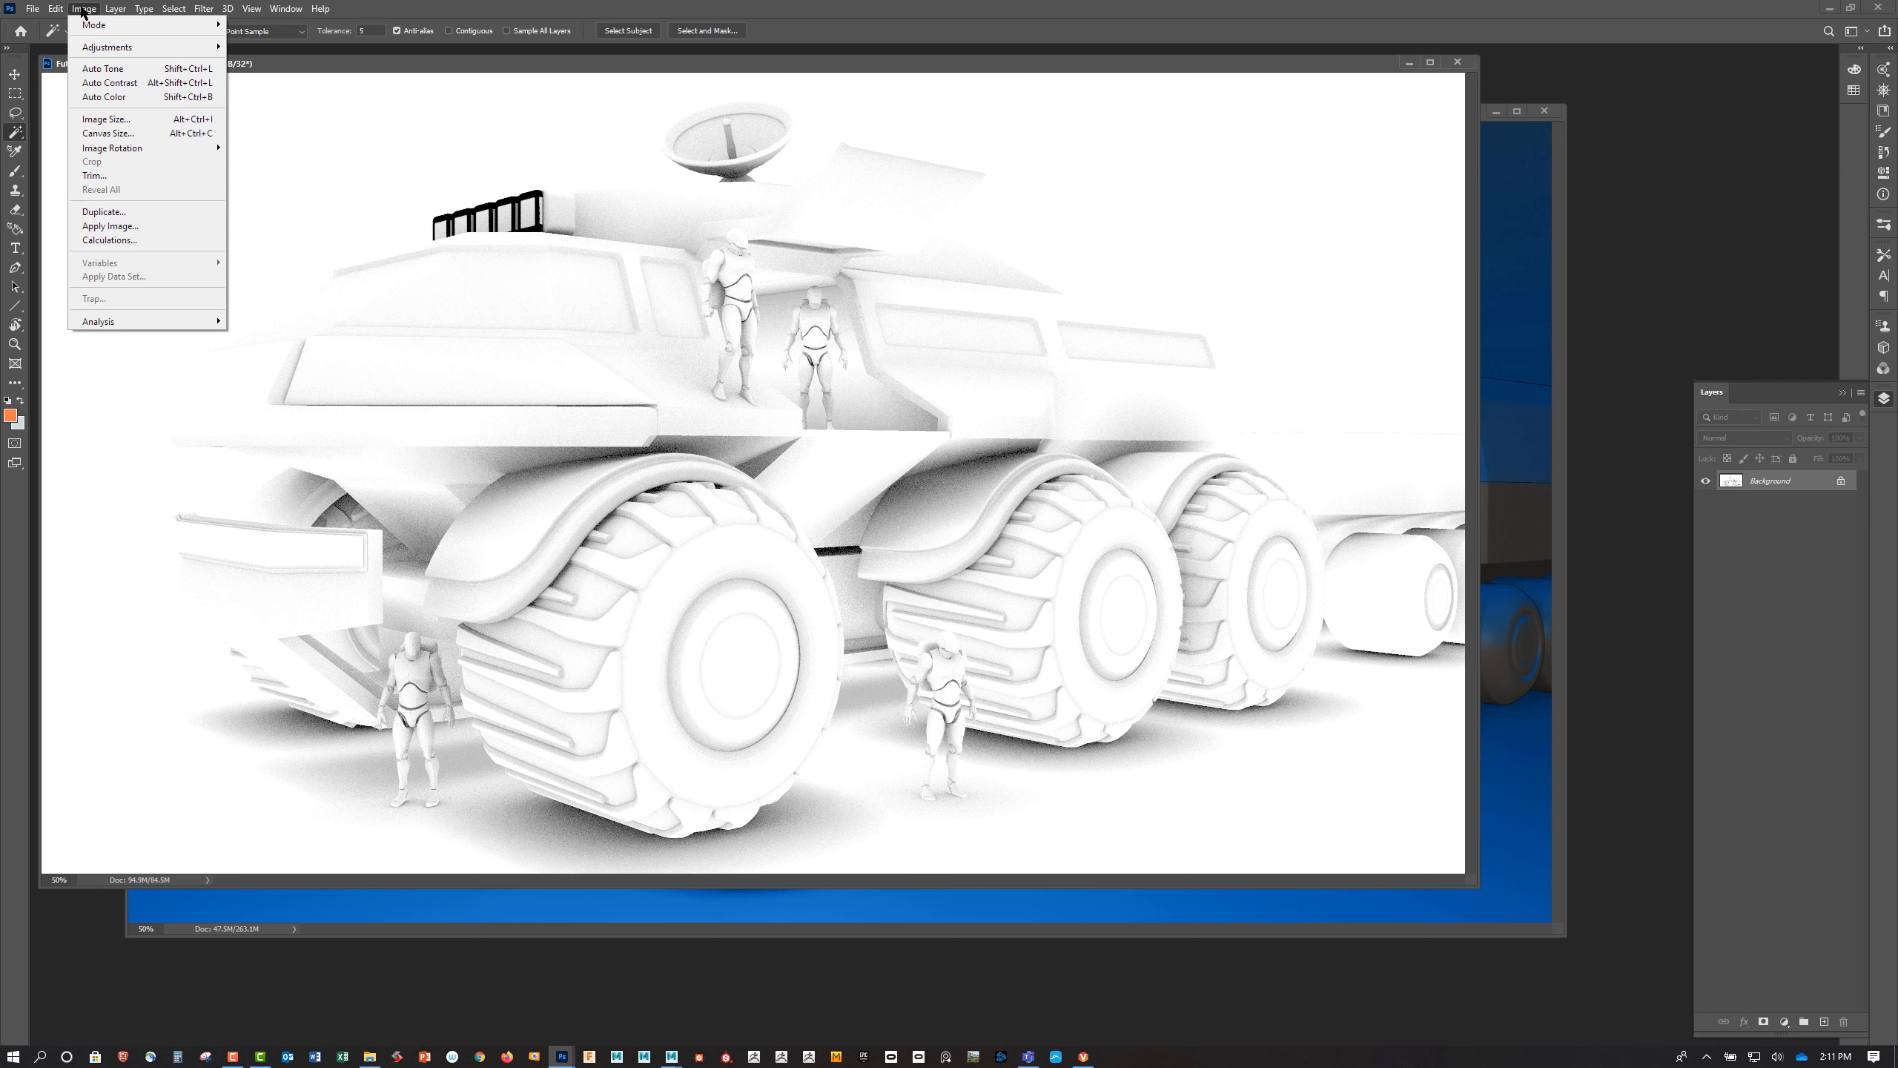
mouse_move(95, 26)
click(284, 159)
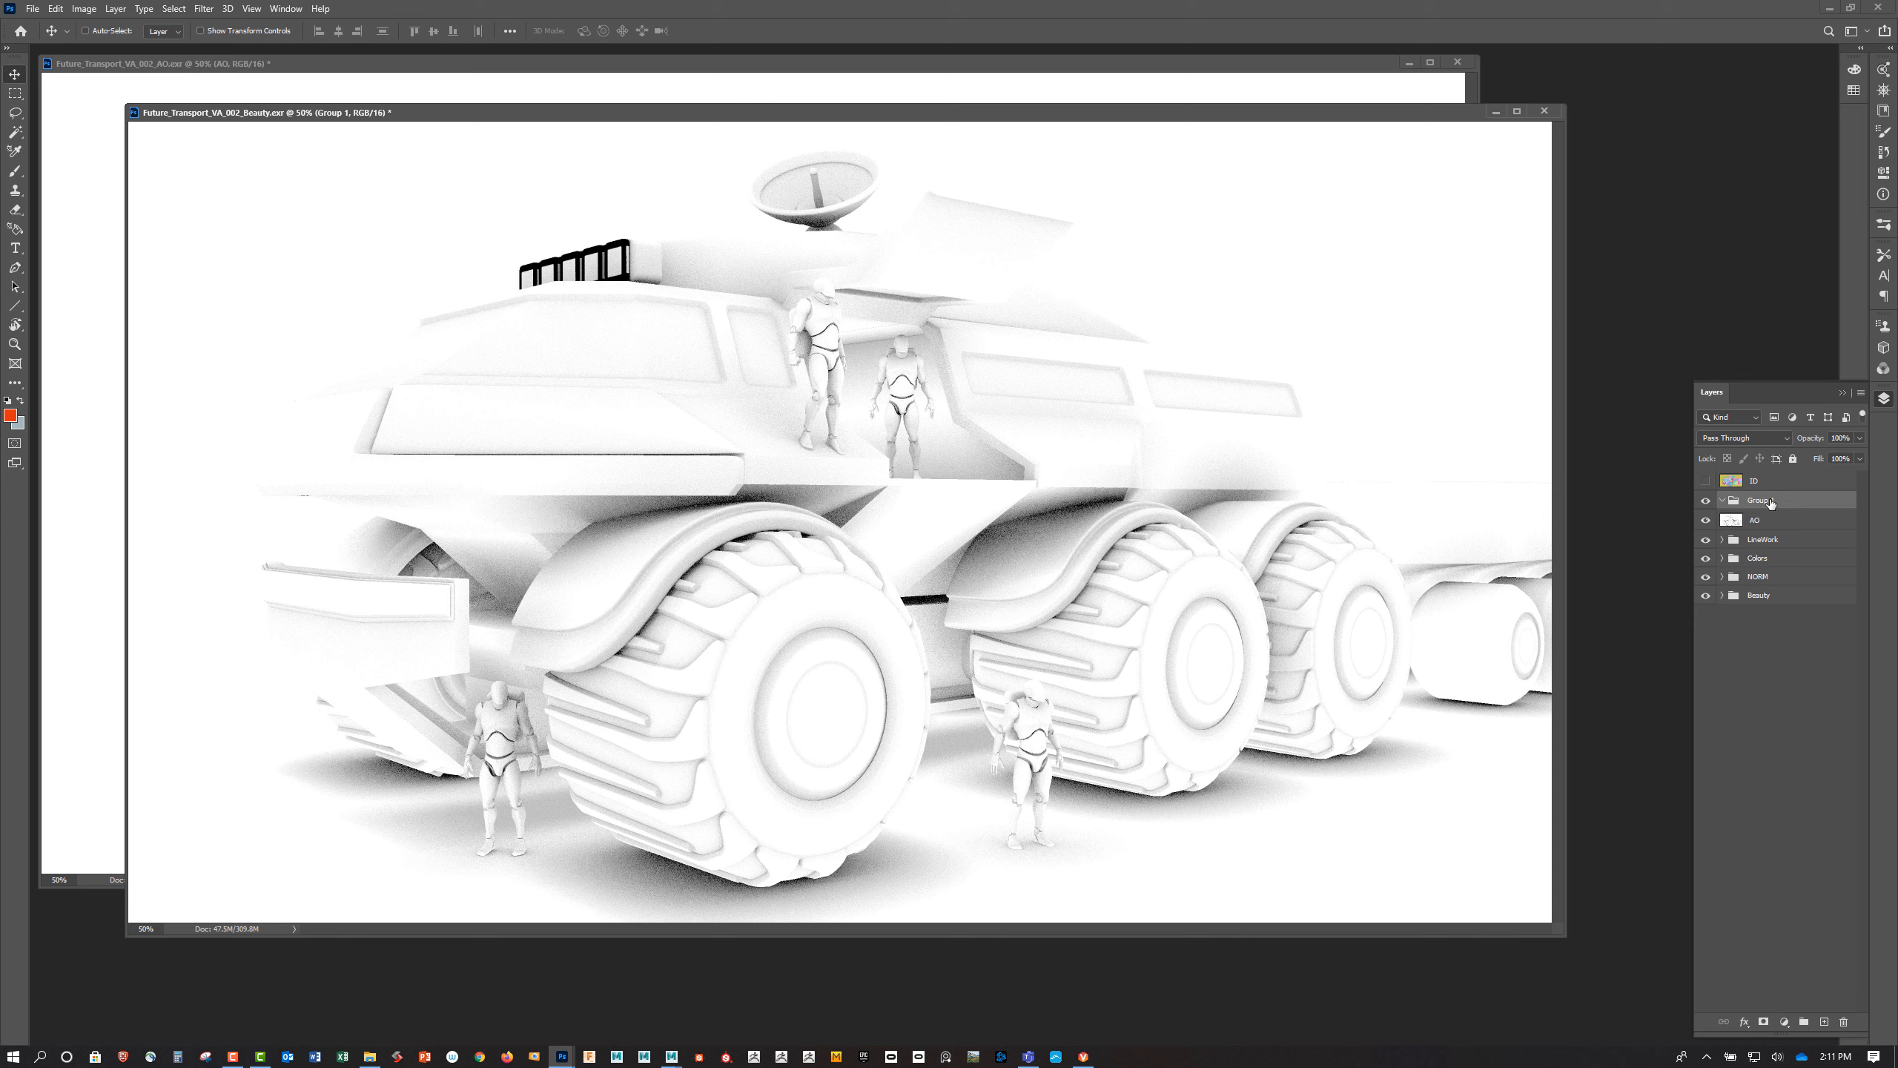
Name the new layer group AO and move the AO layer into it
double_click(1779, 500)
text(AO)
key(Return)
drag(1752, 522, 1775, 497)
Set the AO layer's blend mode to Multiply
click(1757, 523)
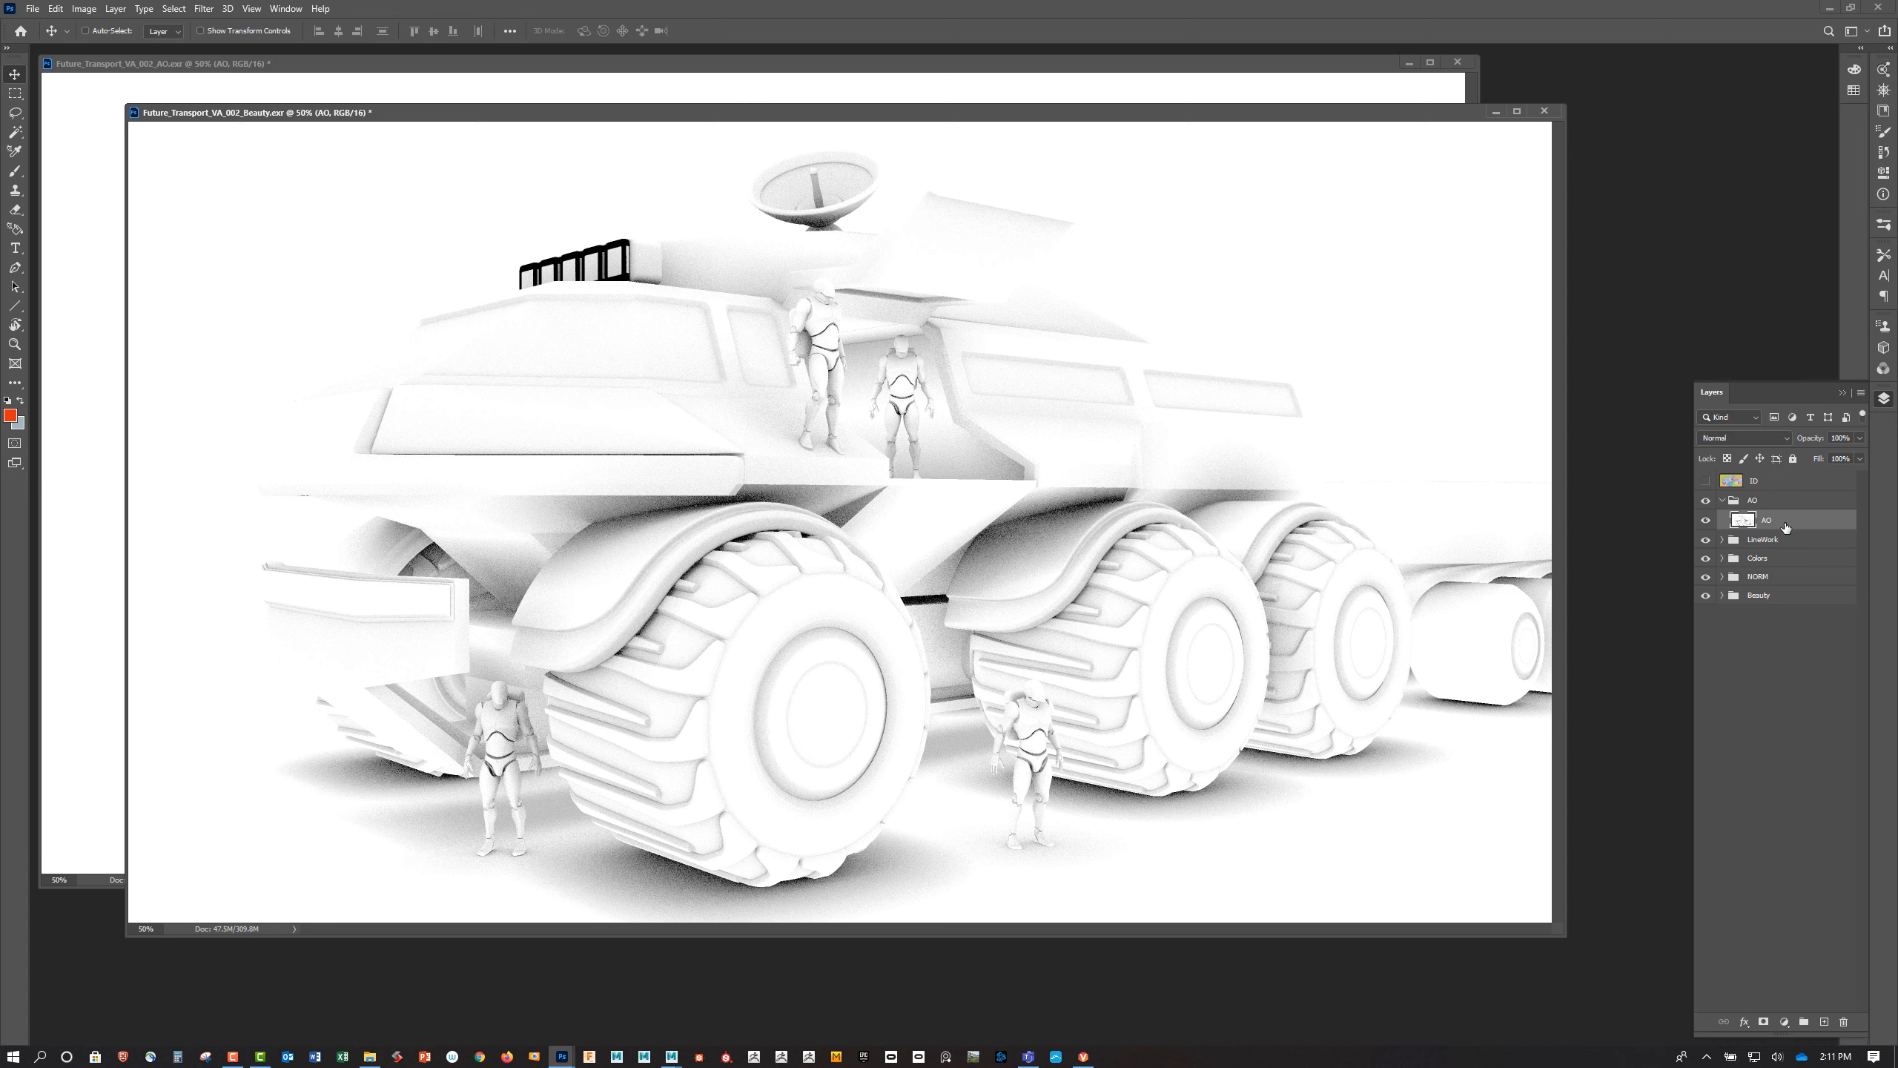
click(1785, 436)
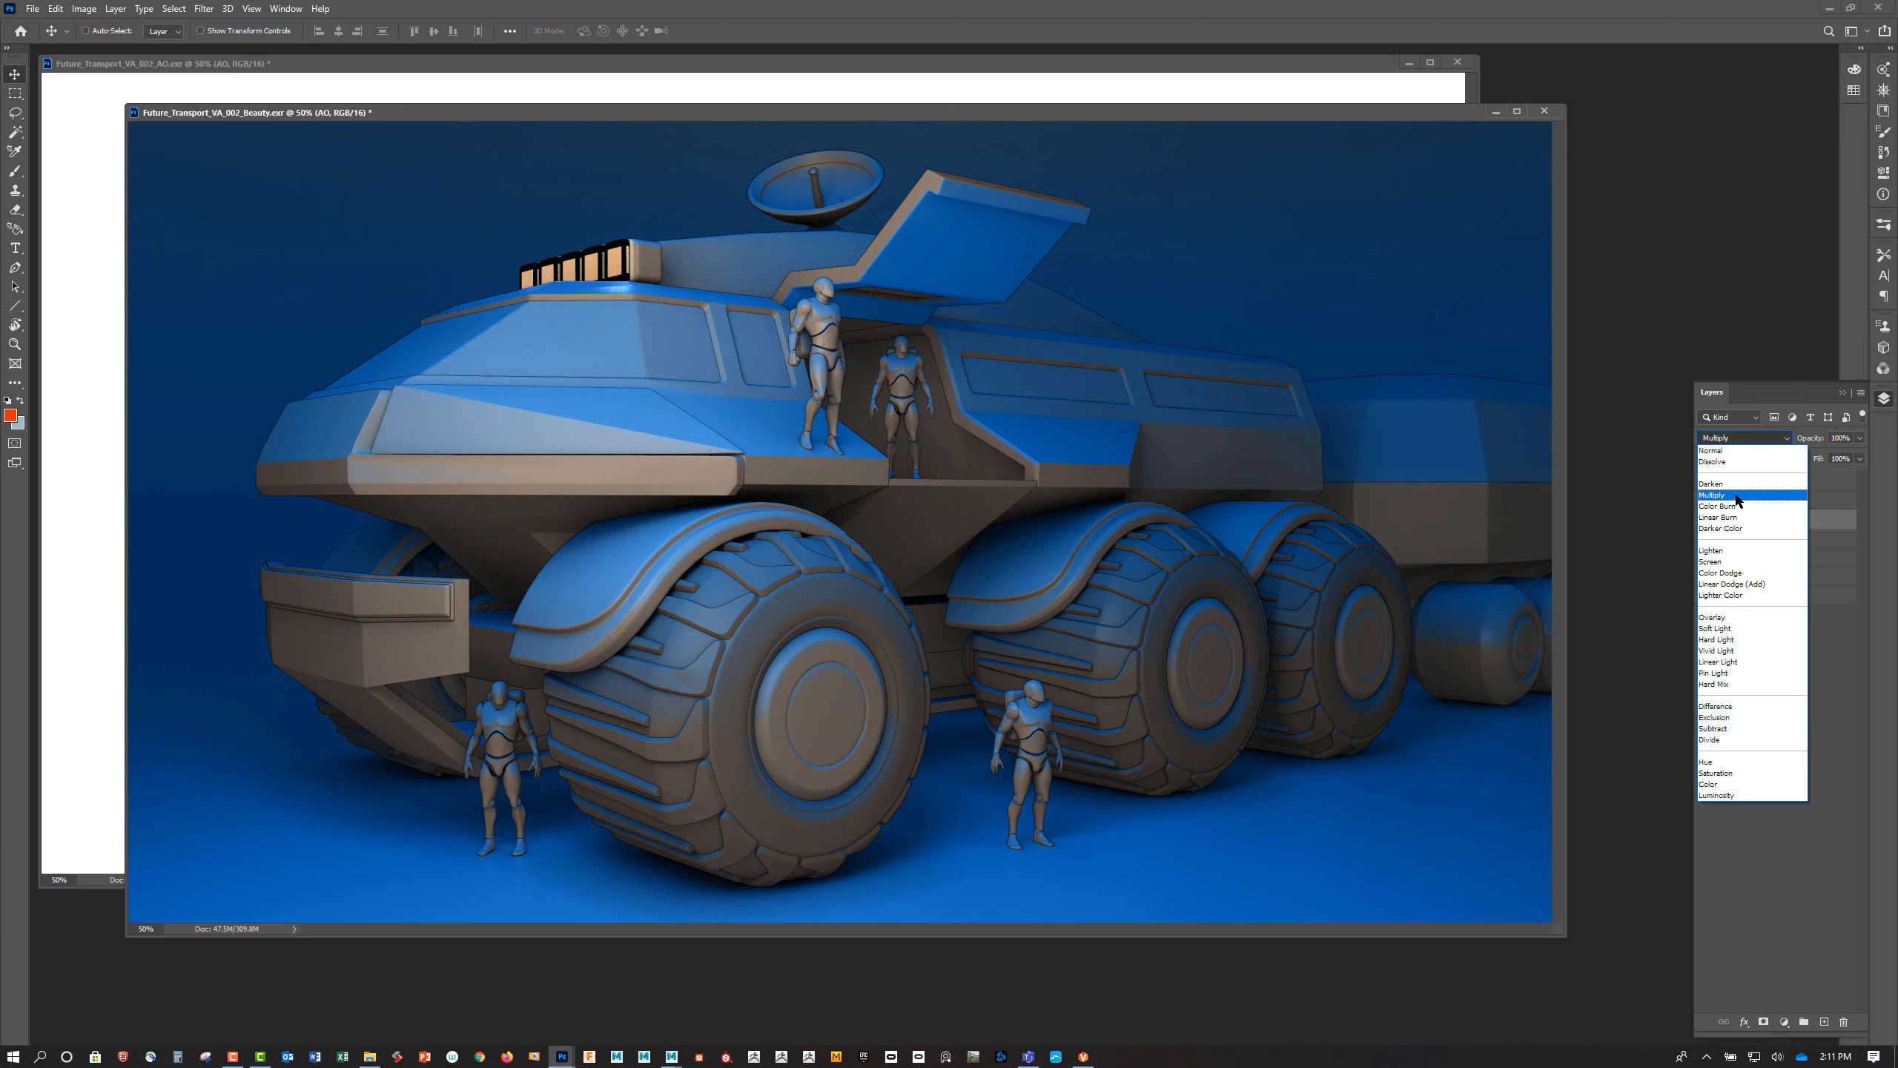
click(1733, 498)
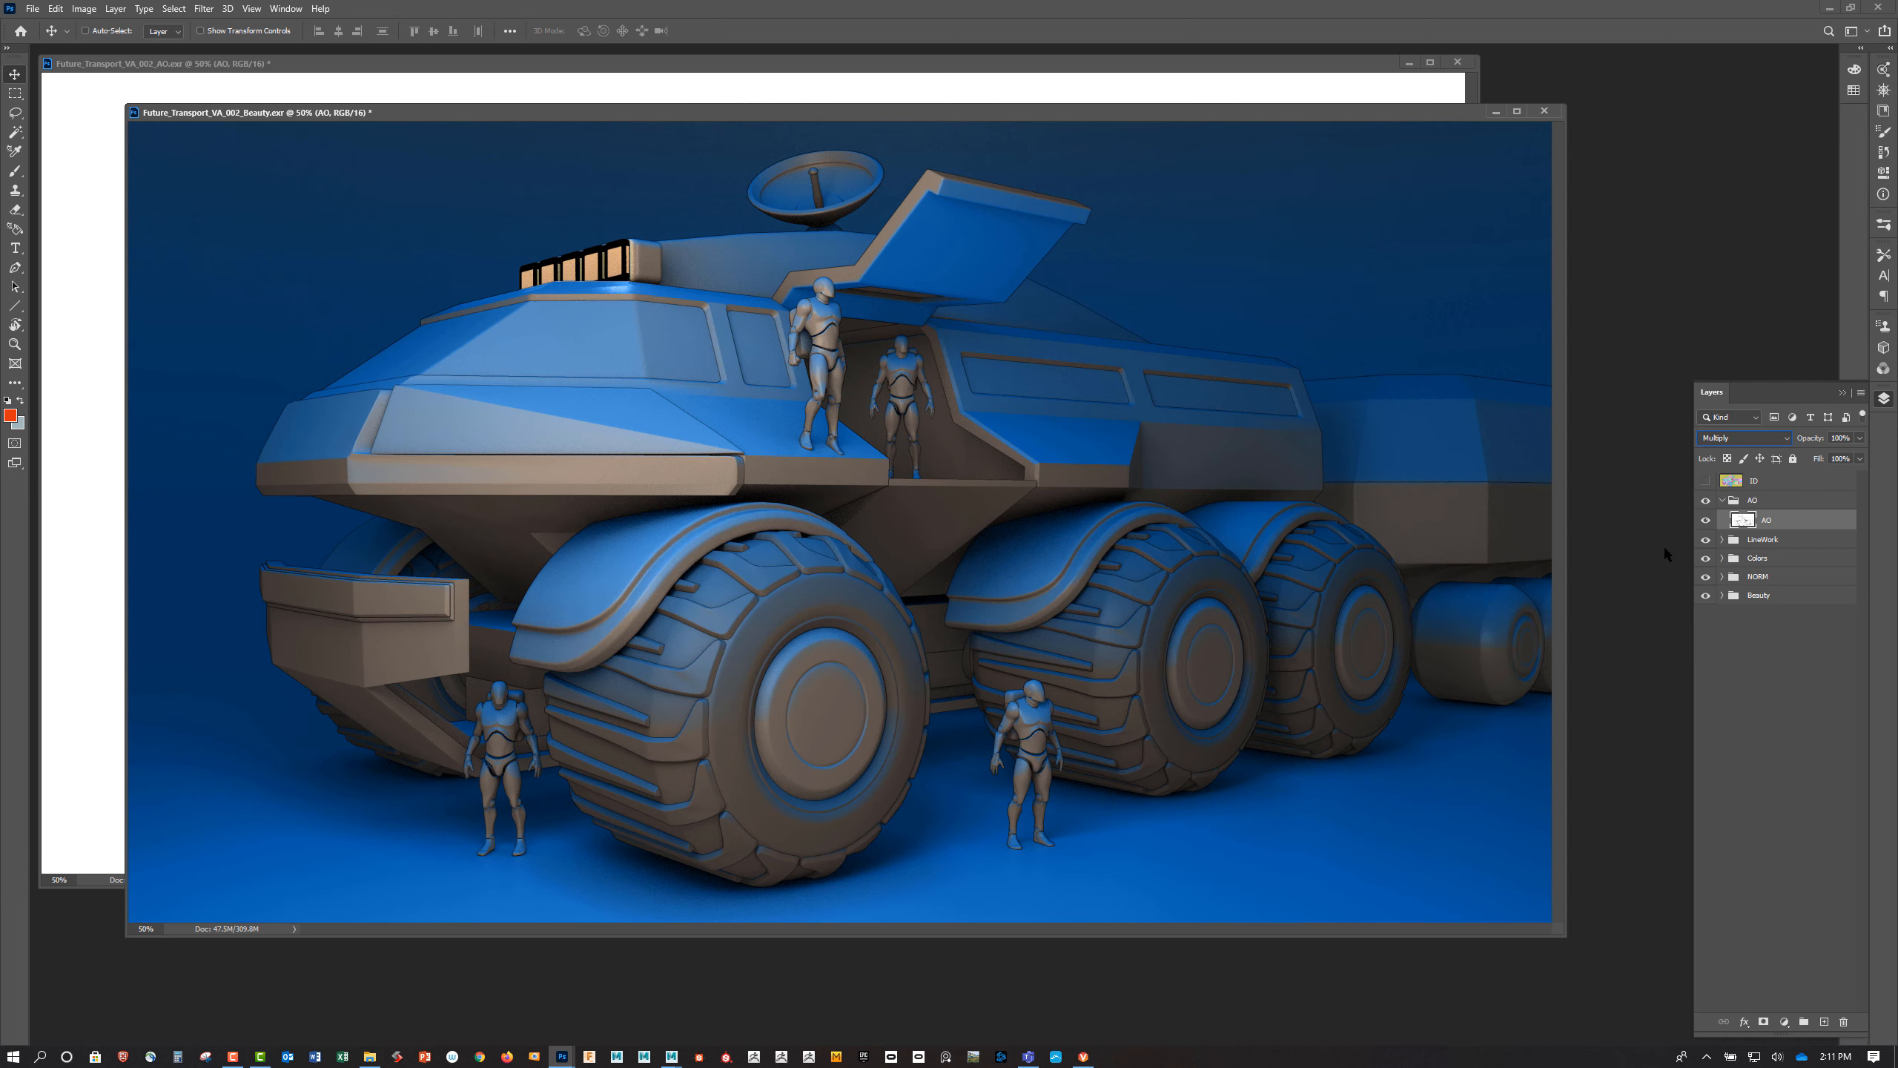
Select the roof light boxes on the vehicle with the Magic Wand, sampling from the ID layer
click(1772, 480)
key(w)
click(614, 254)
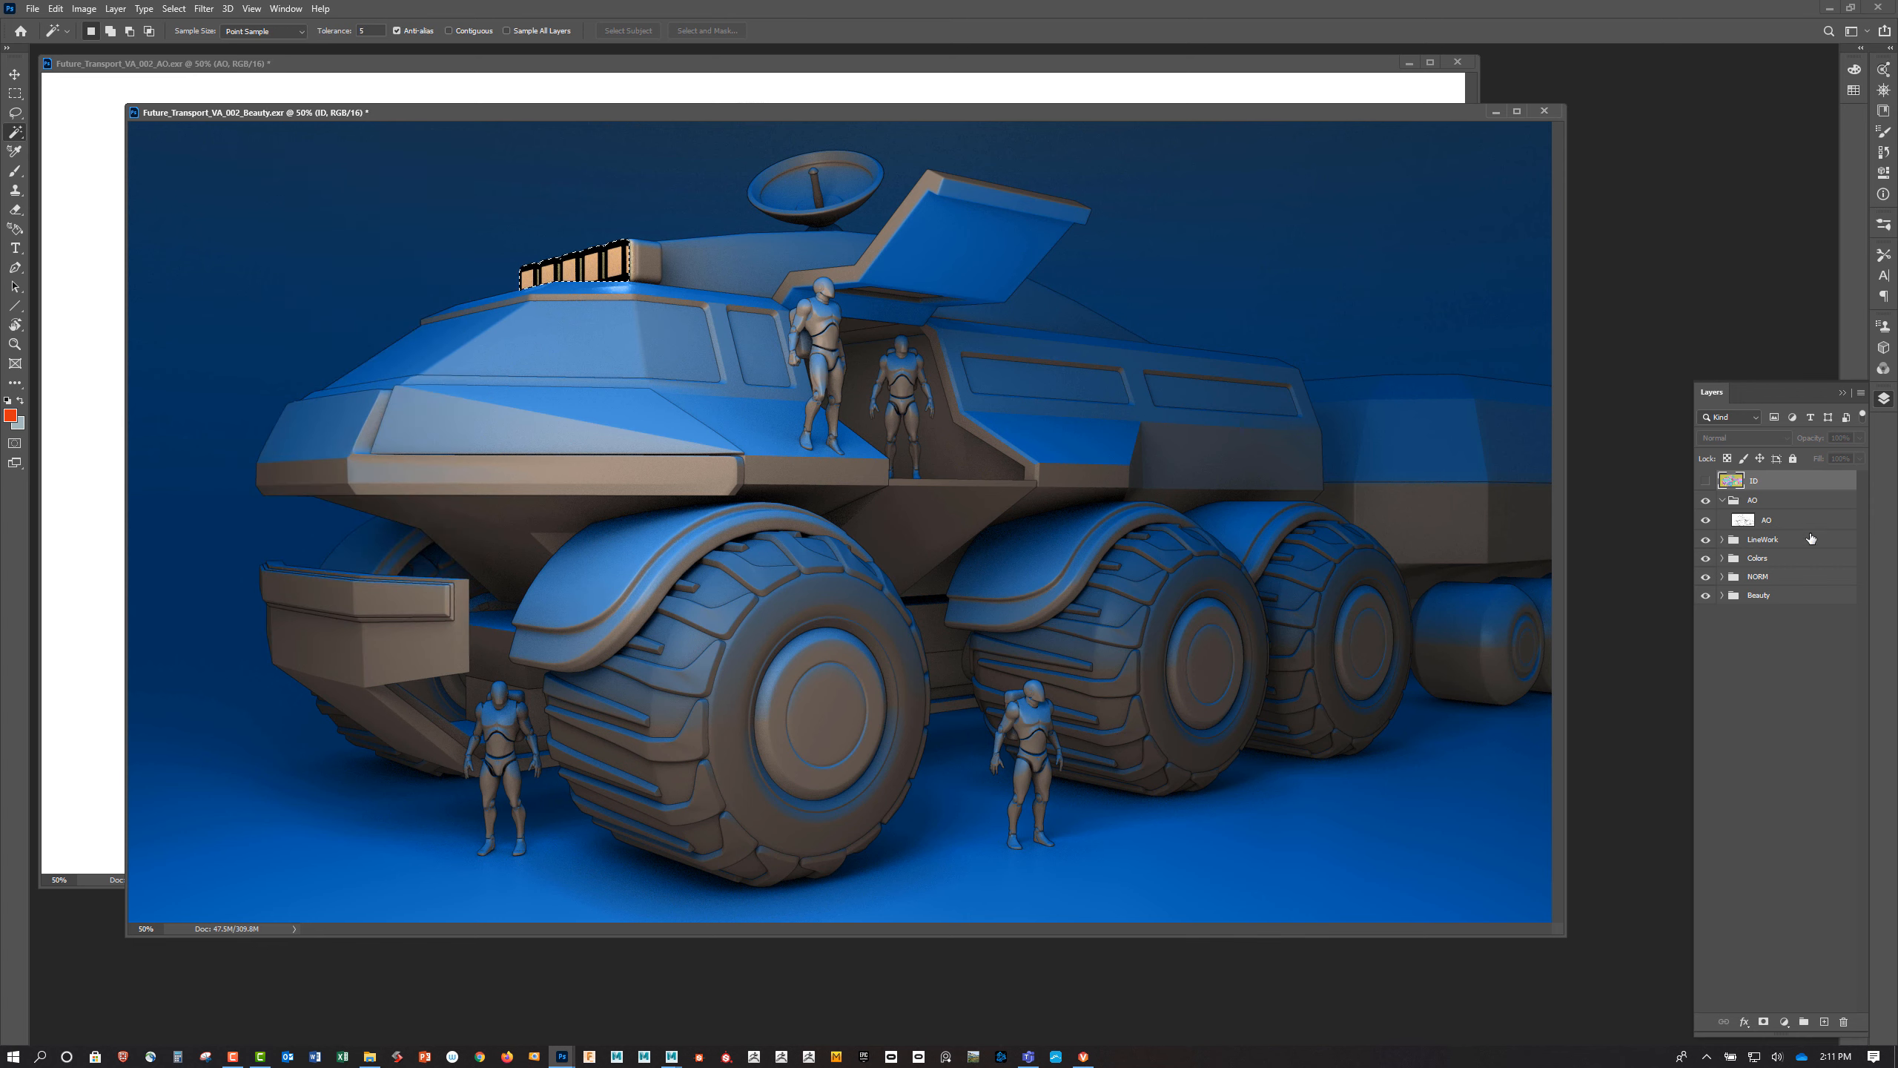
Set the AO layer's blend mode back to Normal
click(1745, 520)
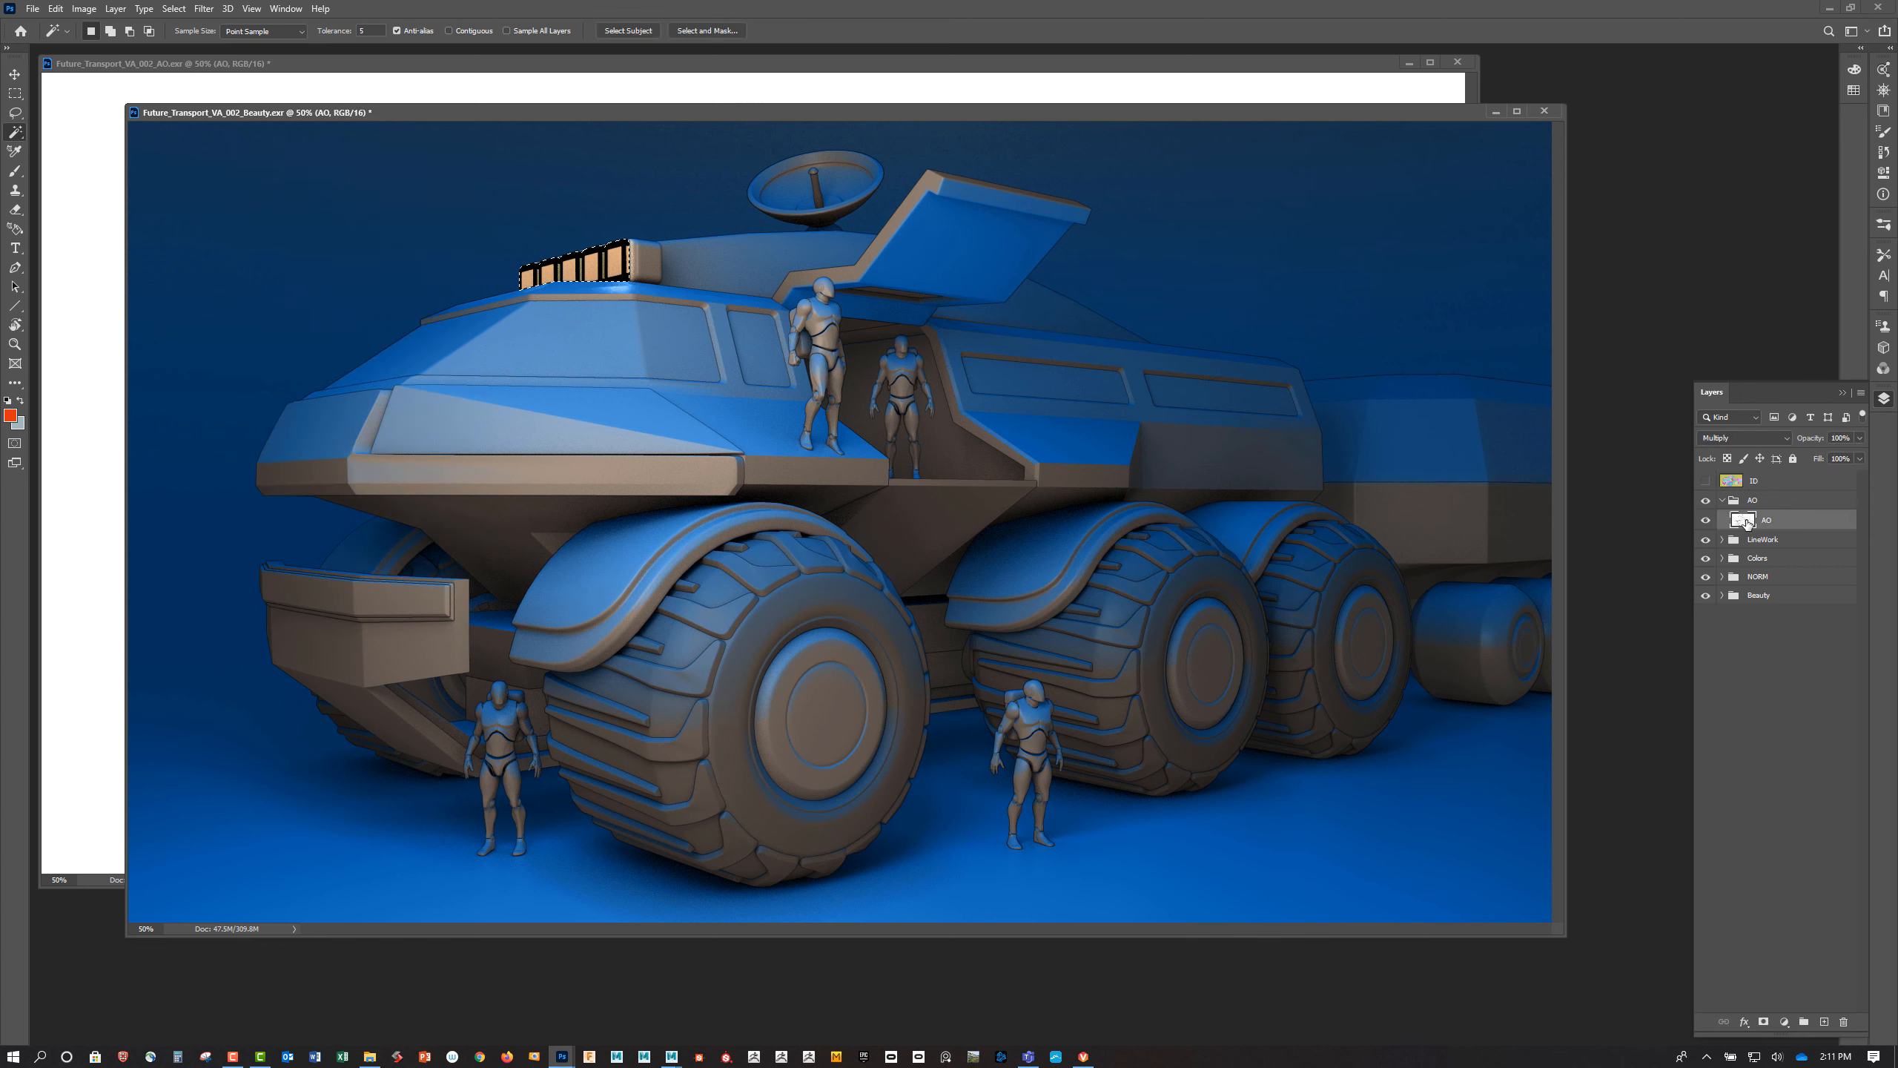
click(1744, 437)
click(1715, 451)
Add a new layer named PaintOut above the AO layer inside the AO group
click(1823, 1021)
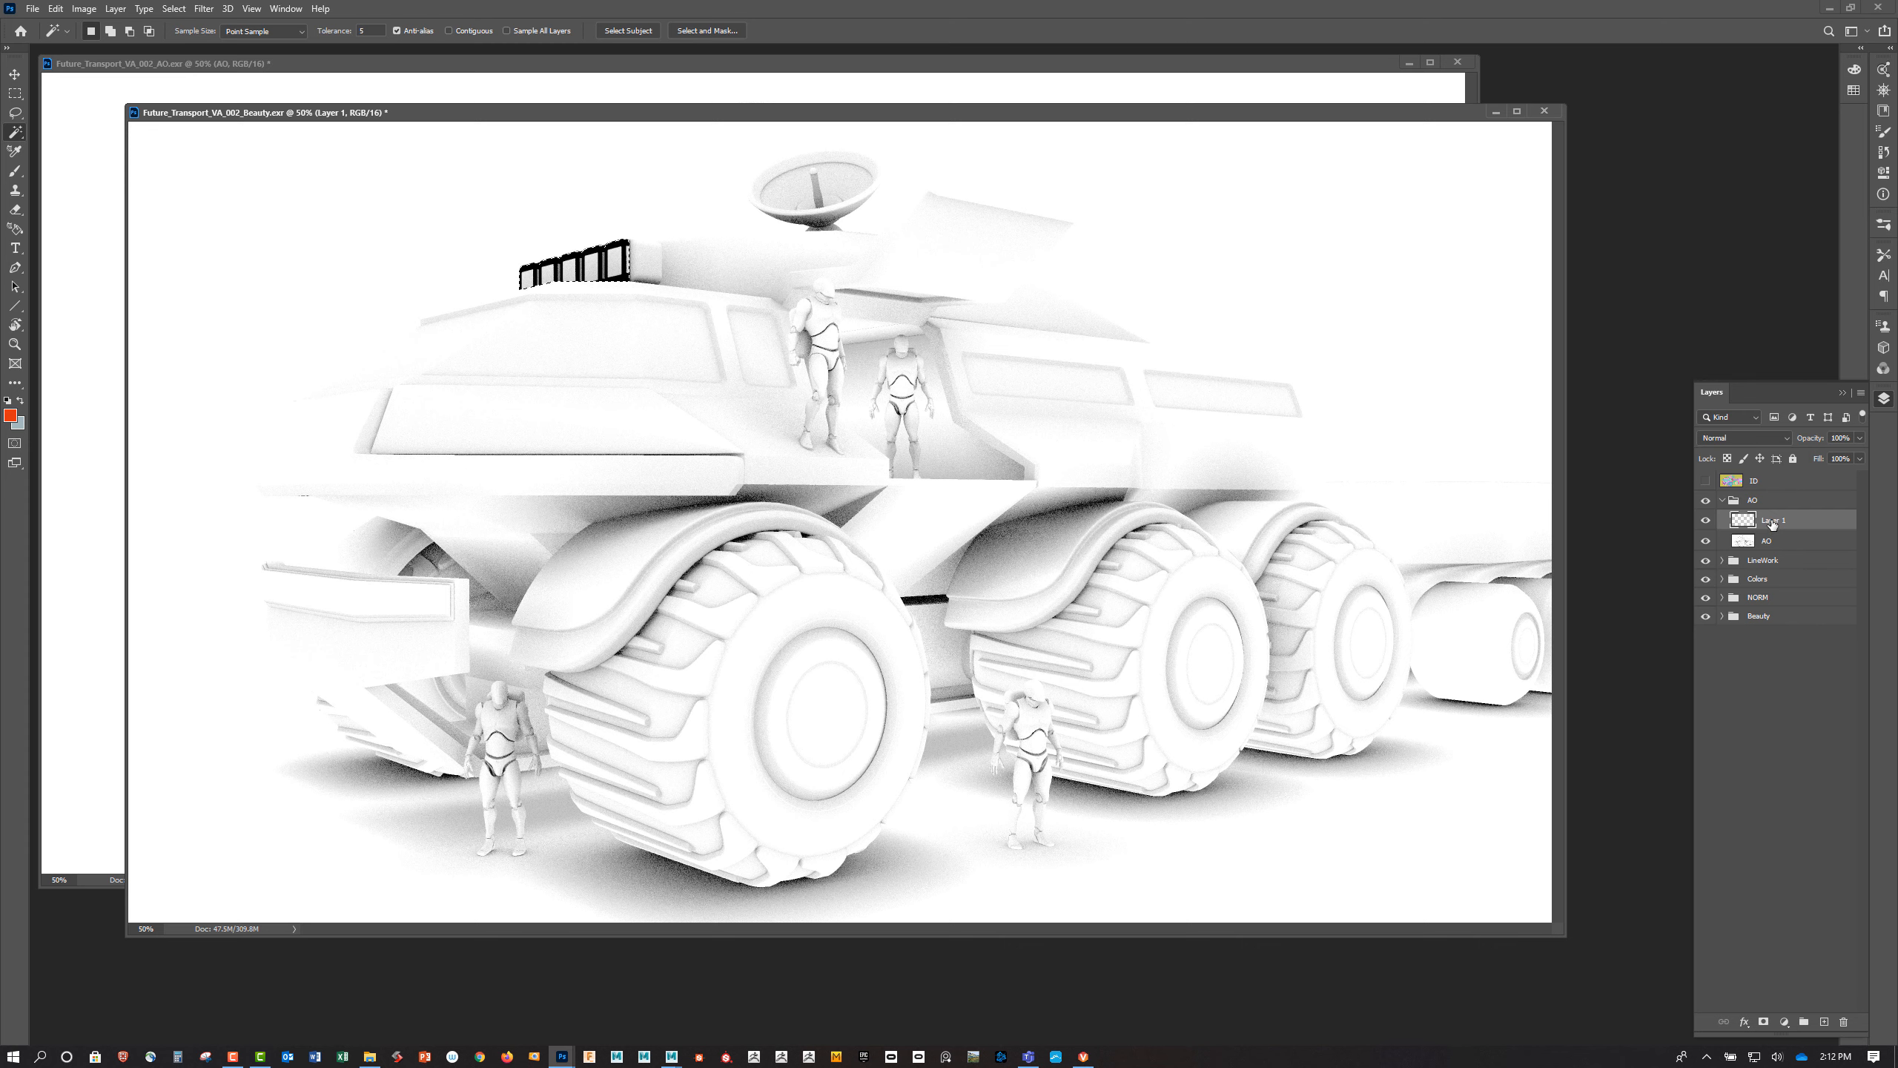
double_click(1771, 522)
text(PaintOut)
key(Return)
key(v)
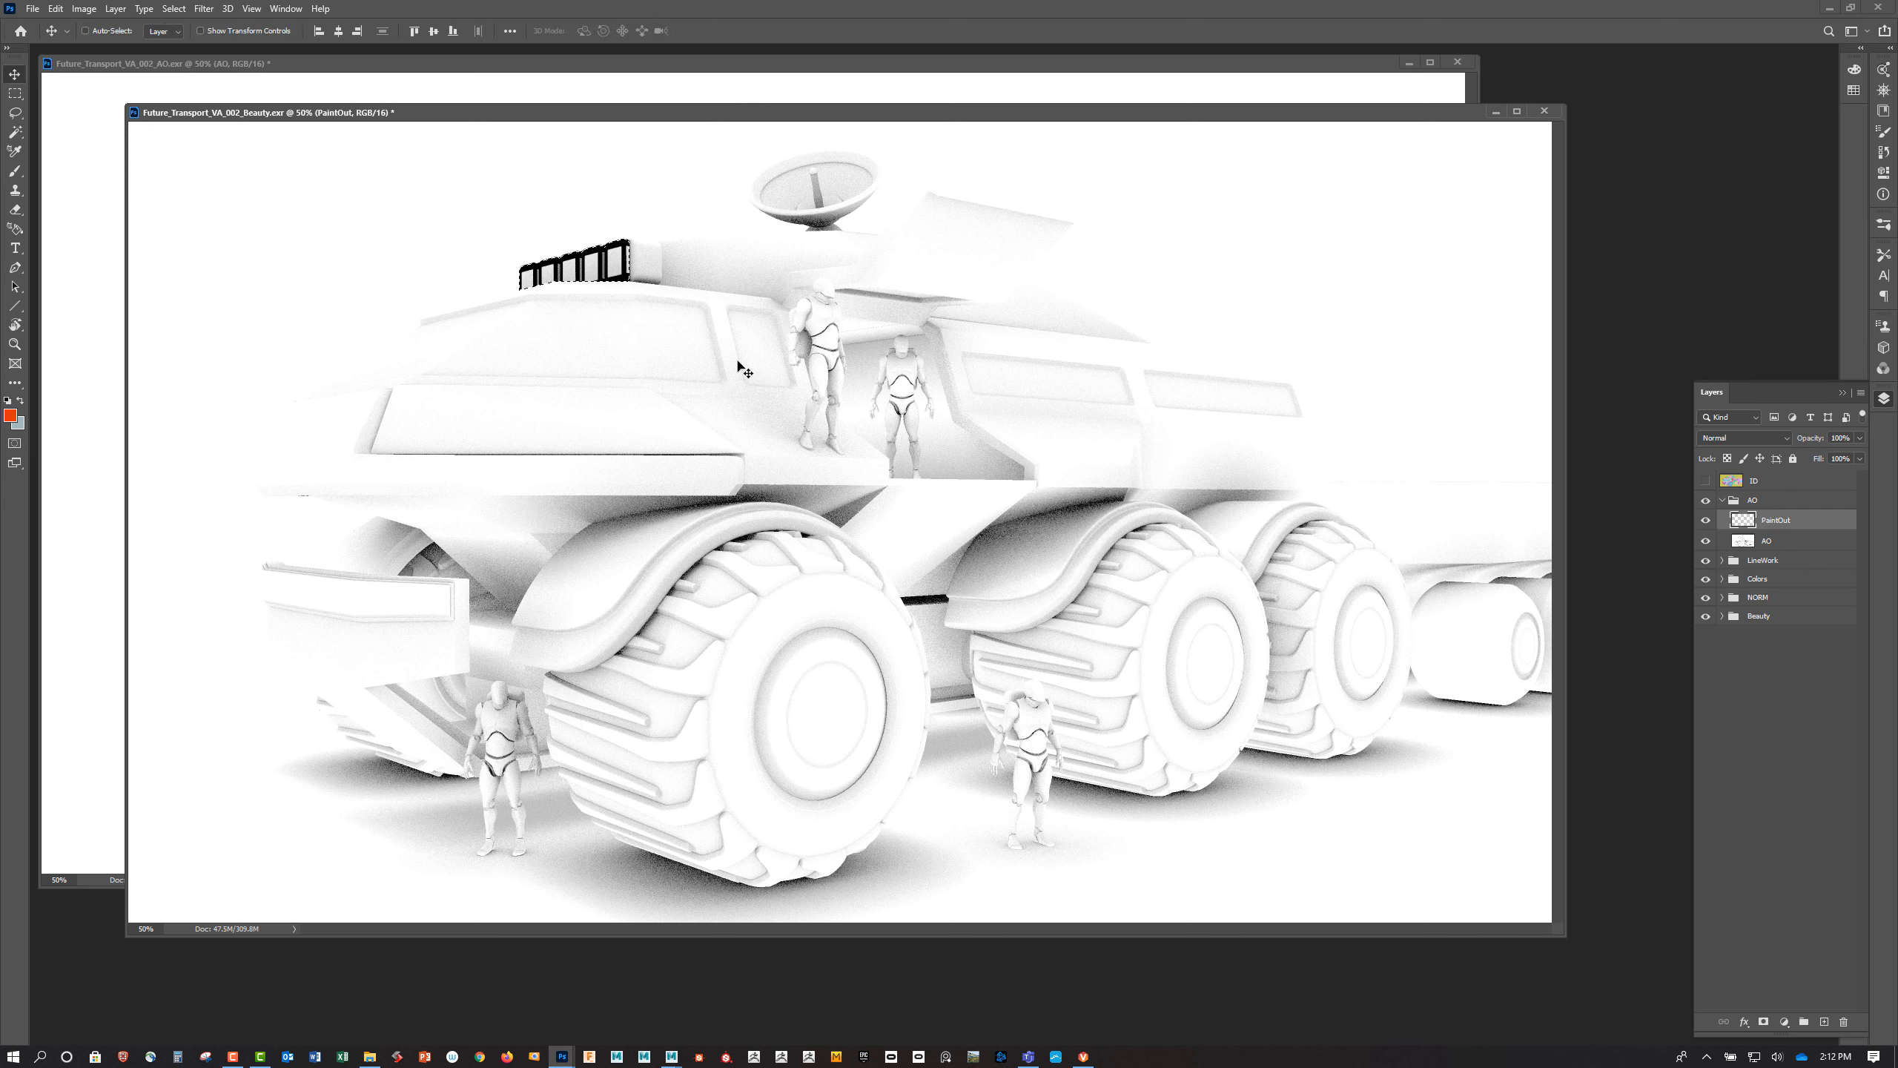
Fill the selected roof light boxes with white (ffffff) on the PaintOut layer
click(10, 416)
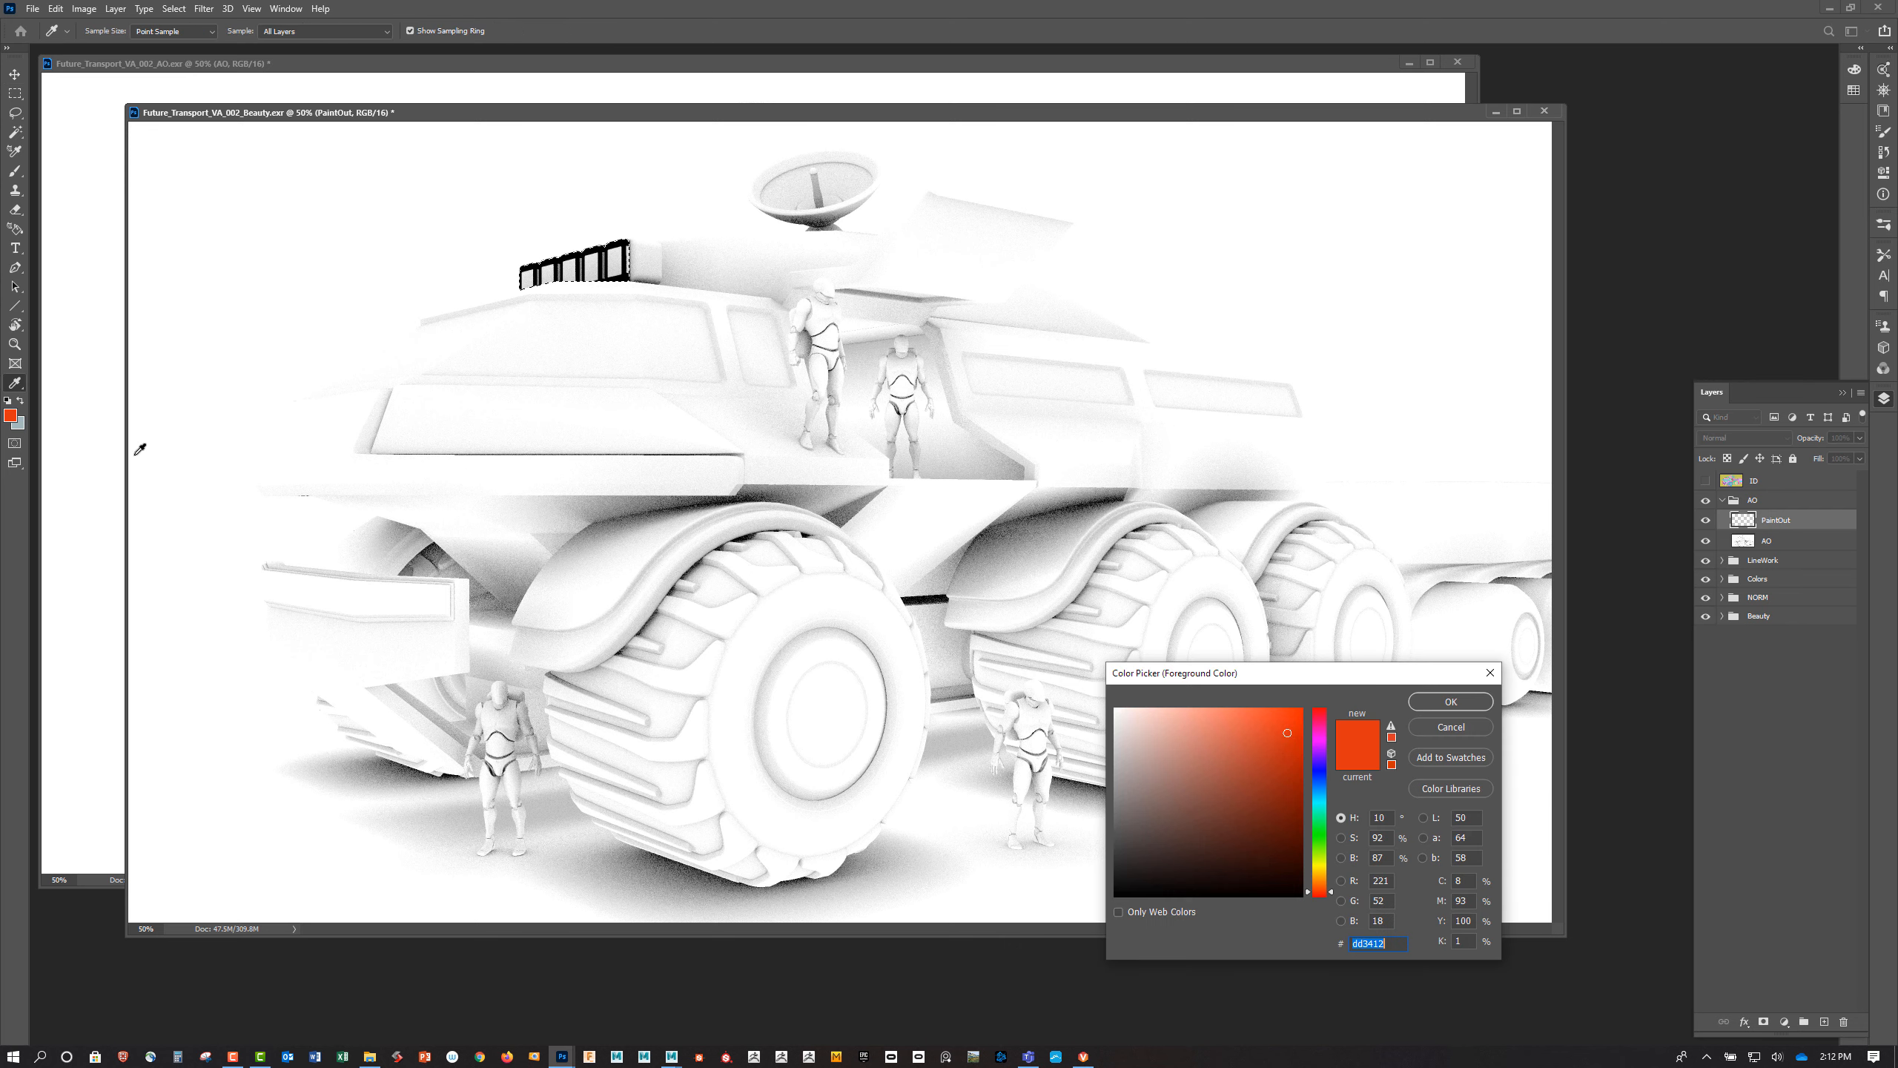
text(ffffff)
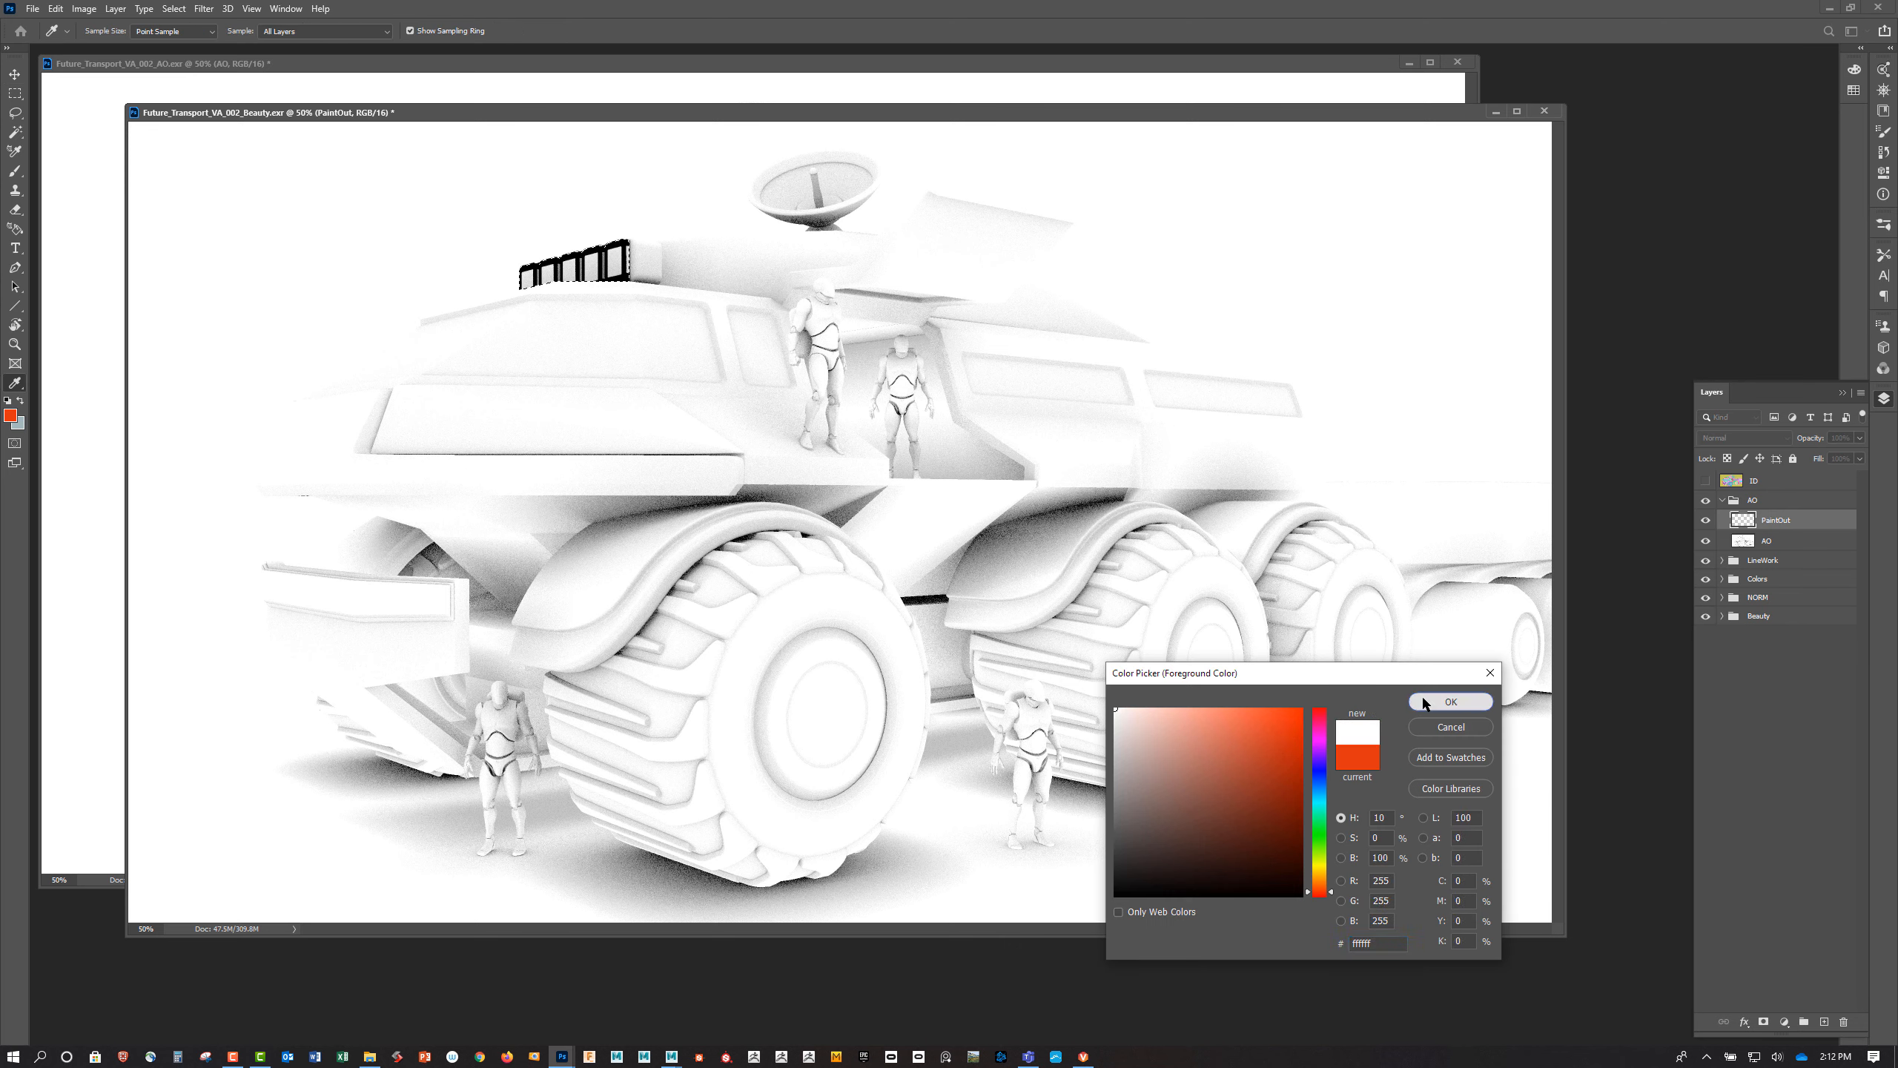
click(1415, 701)
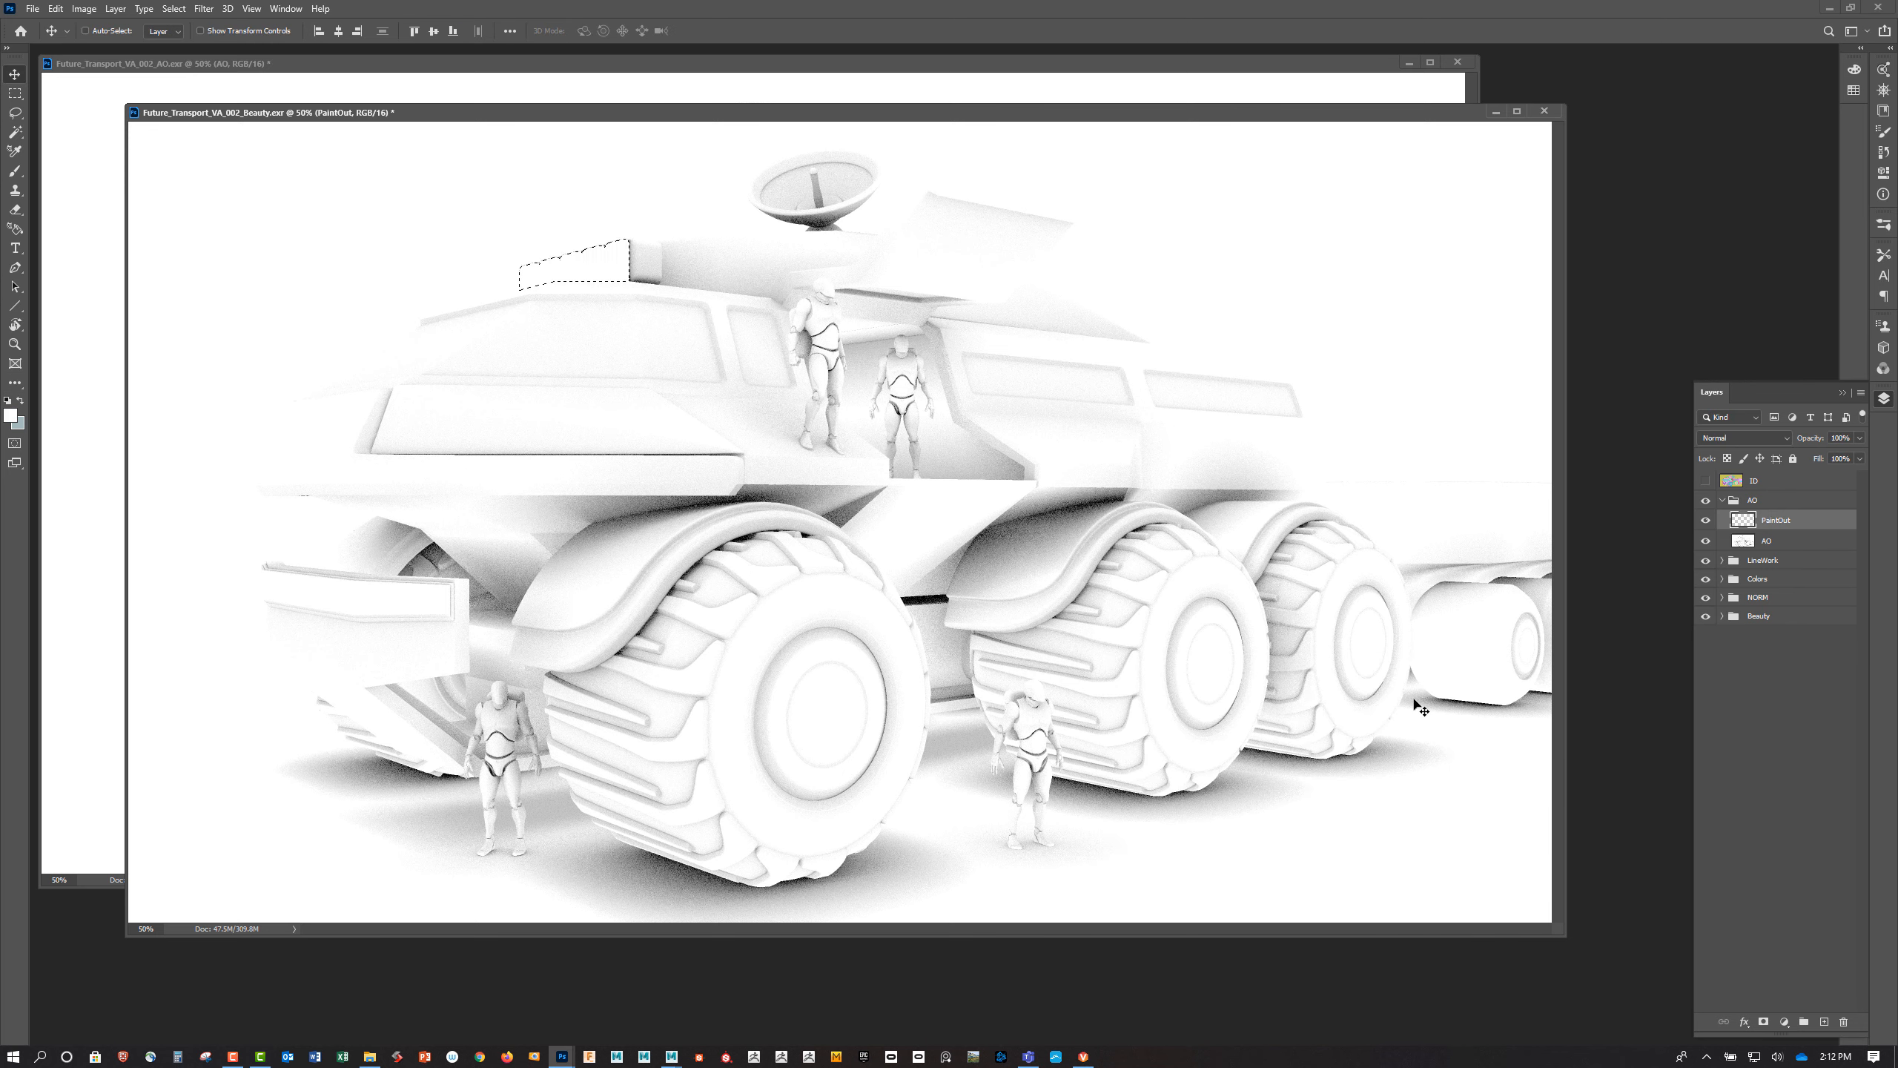
Compare the ambient occlusion with and without the PaintOut layer, and clear the light box selection
click(1793, 541)
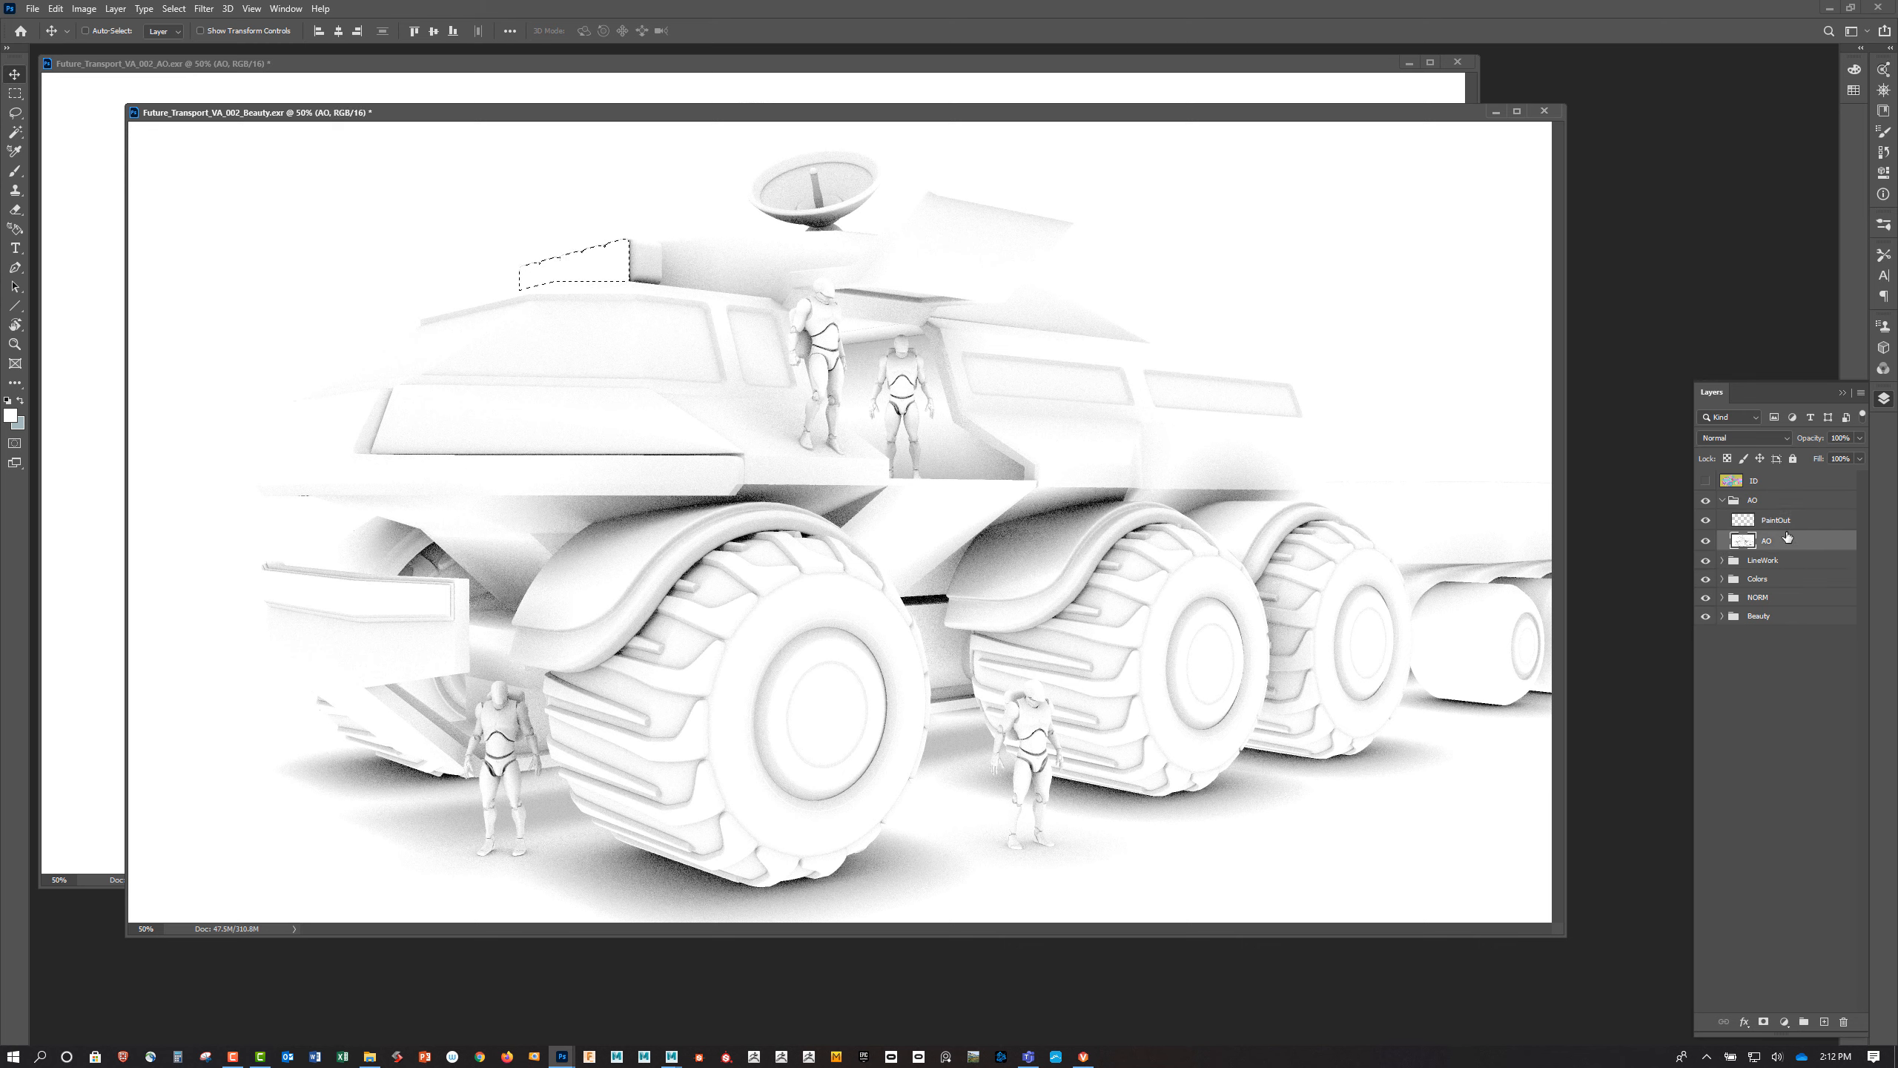
click(1705, 521)
click(1705, 520)
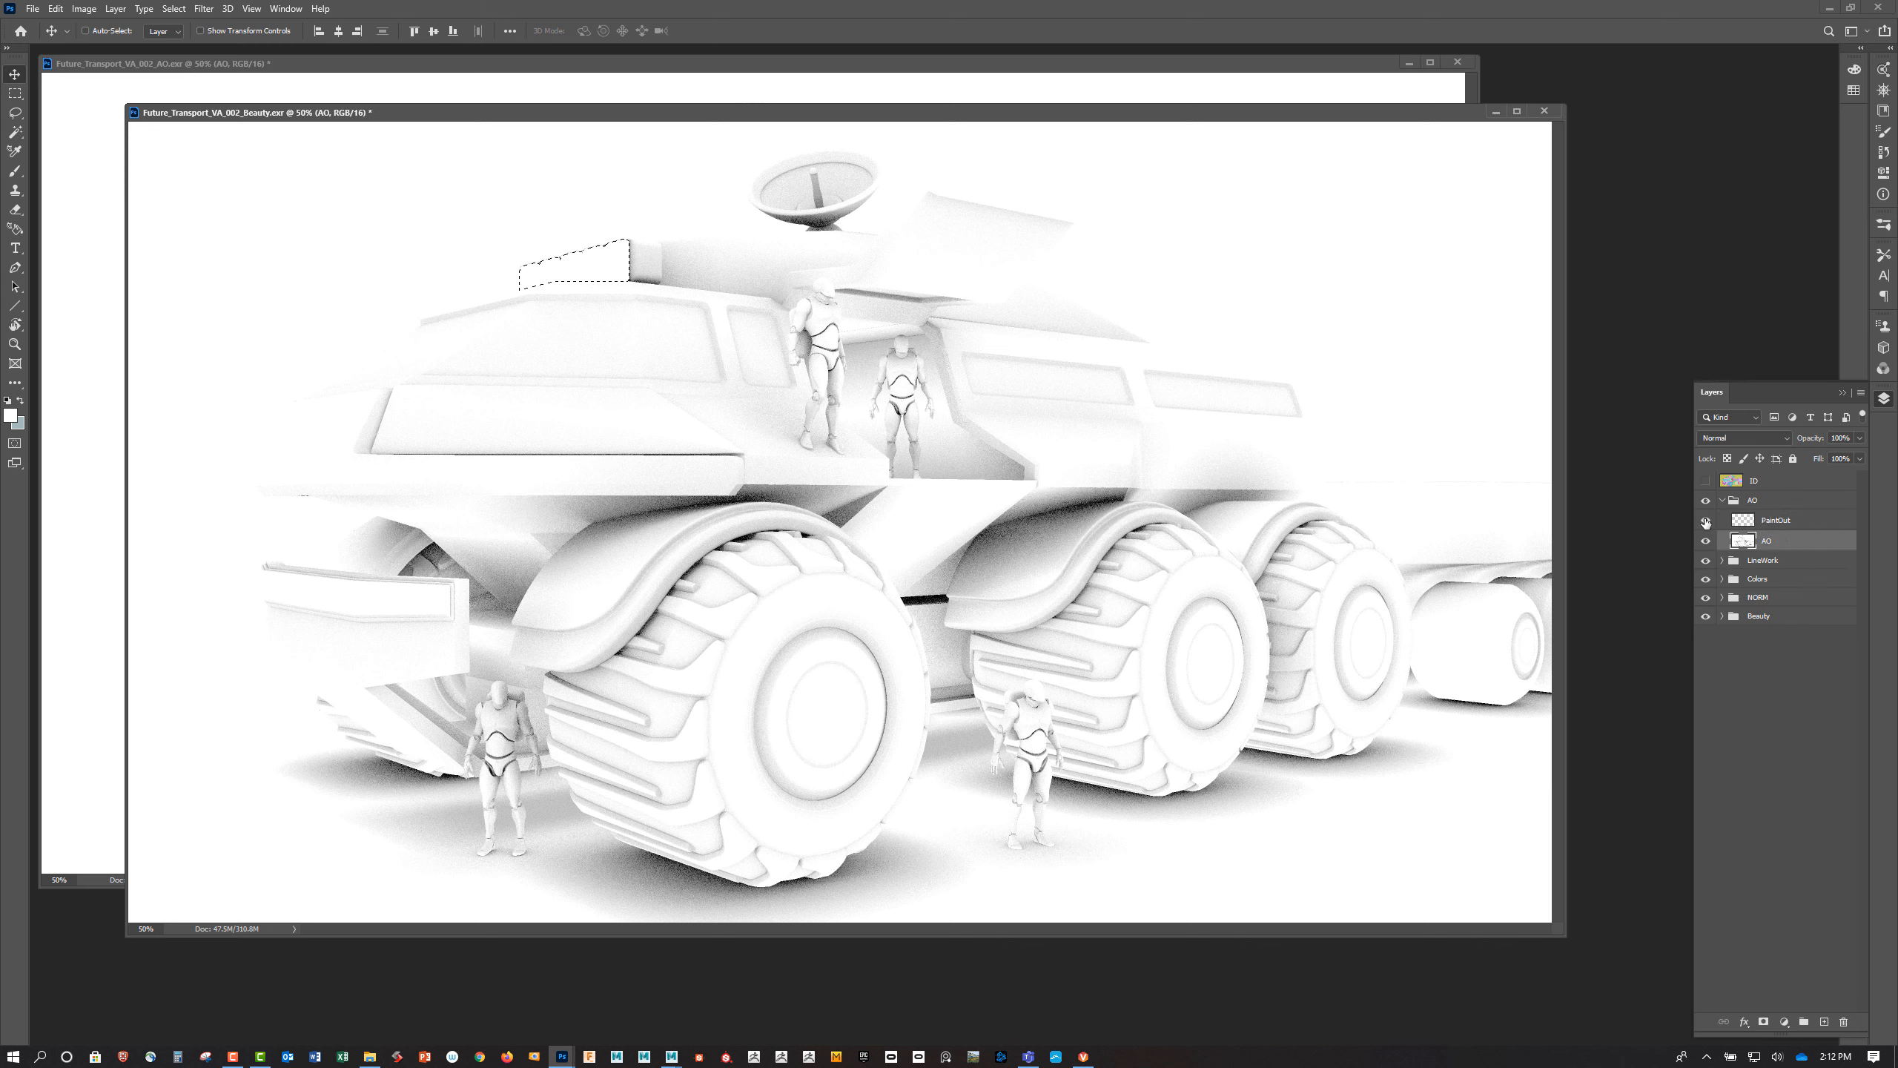
click(1781, 523)
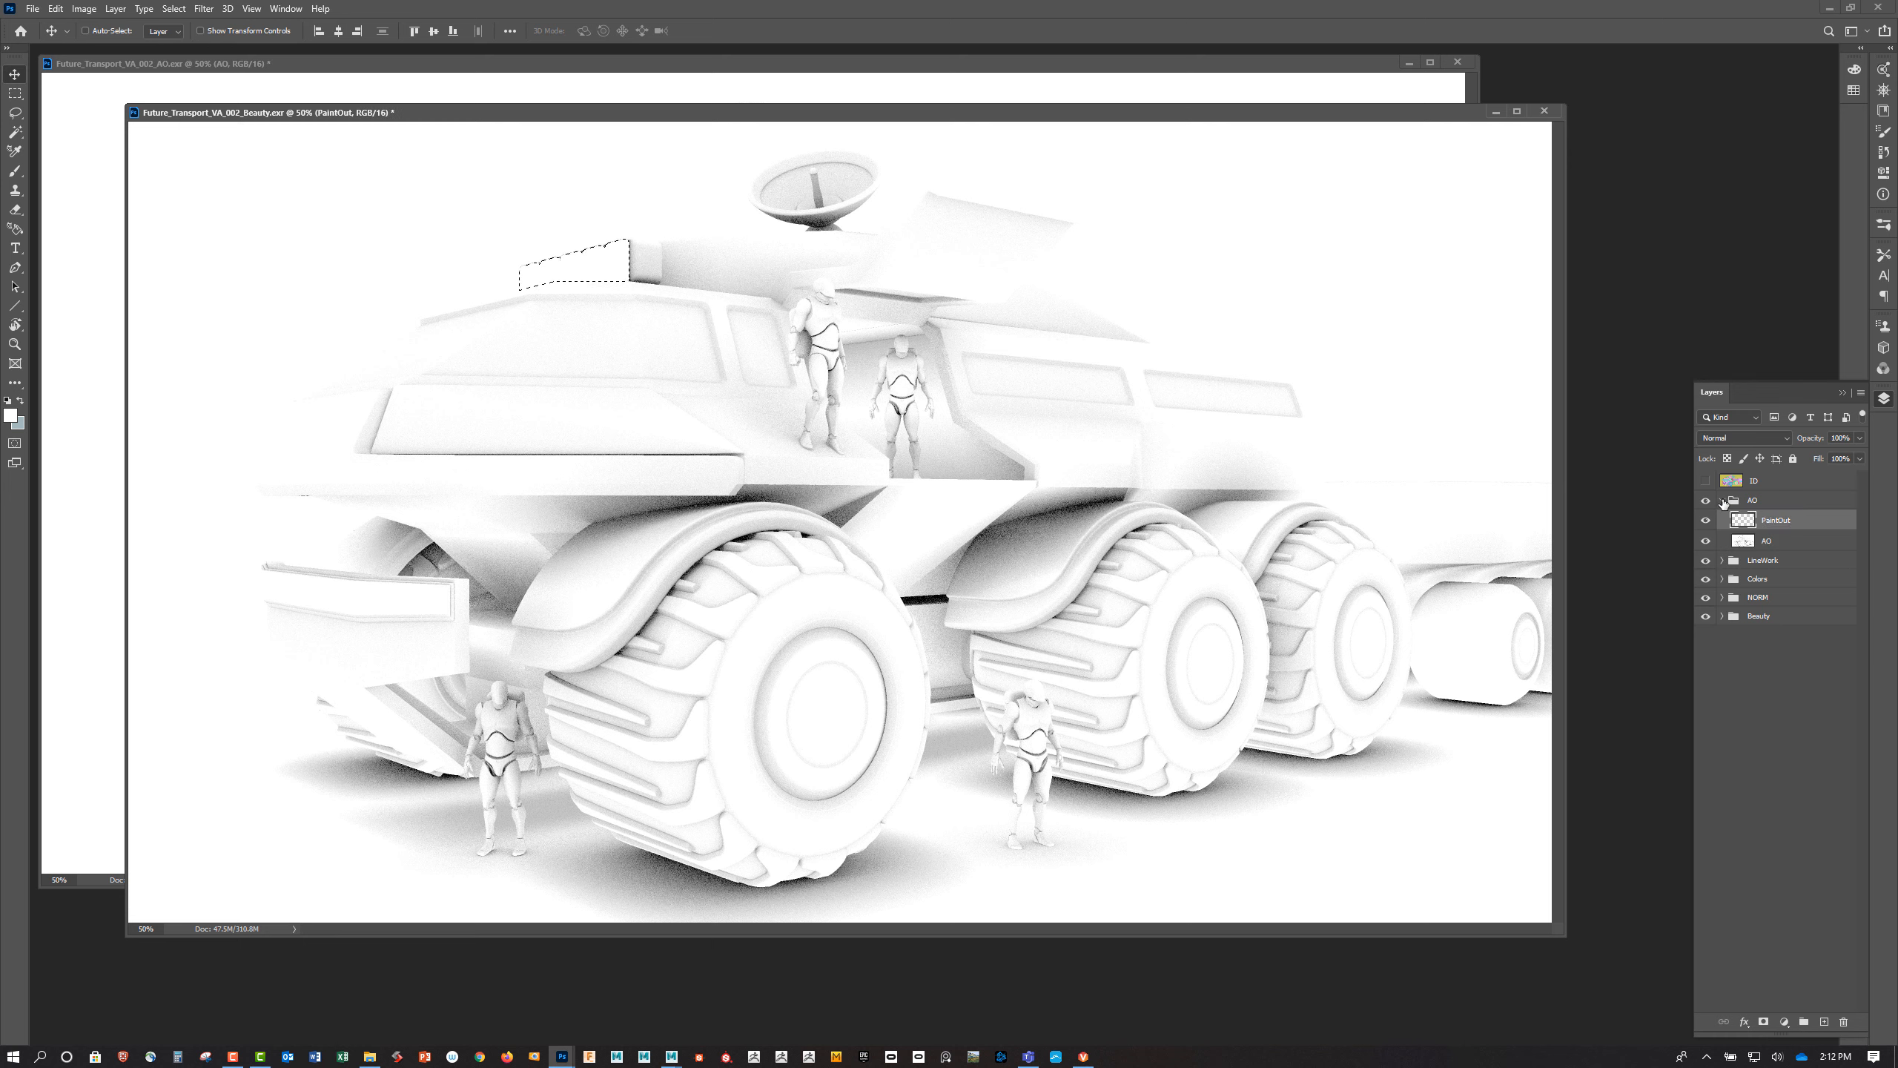
click(1722, 500)
key(ctrl+d)
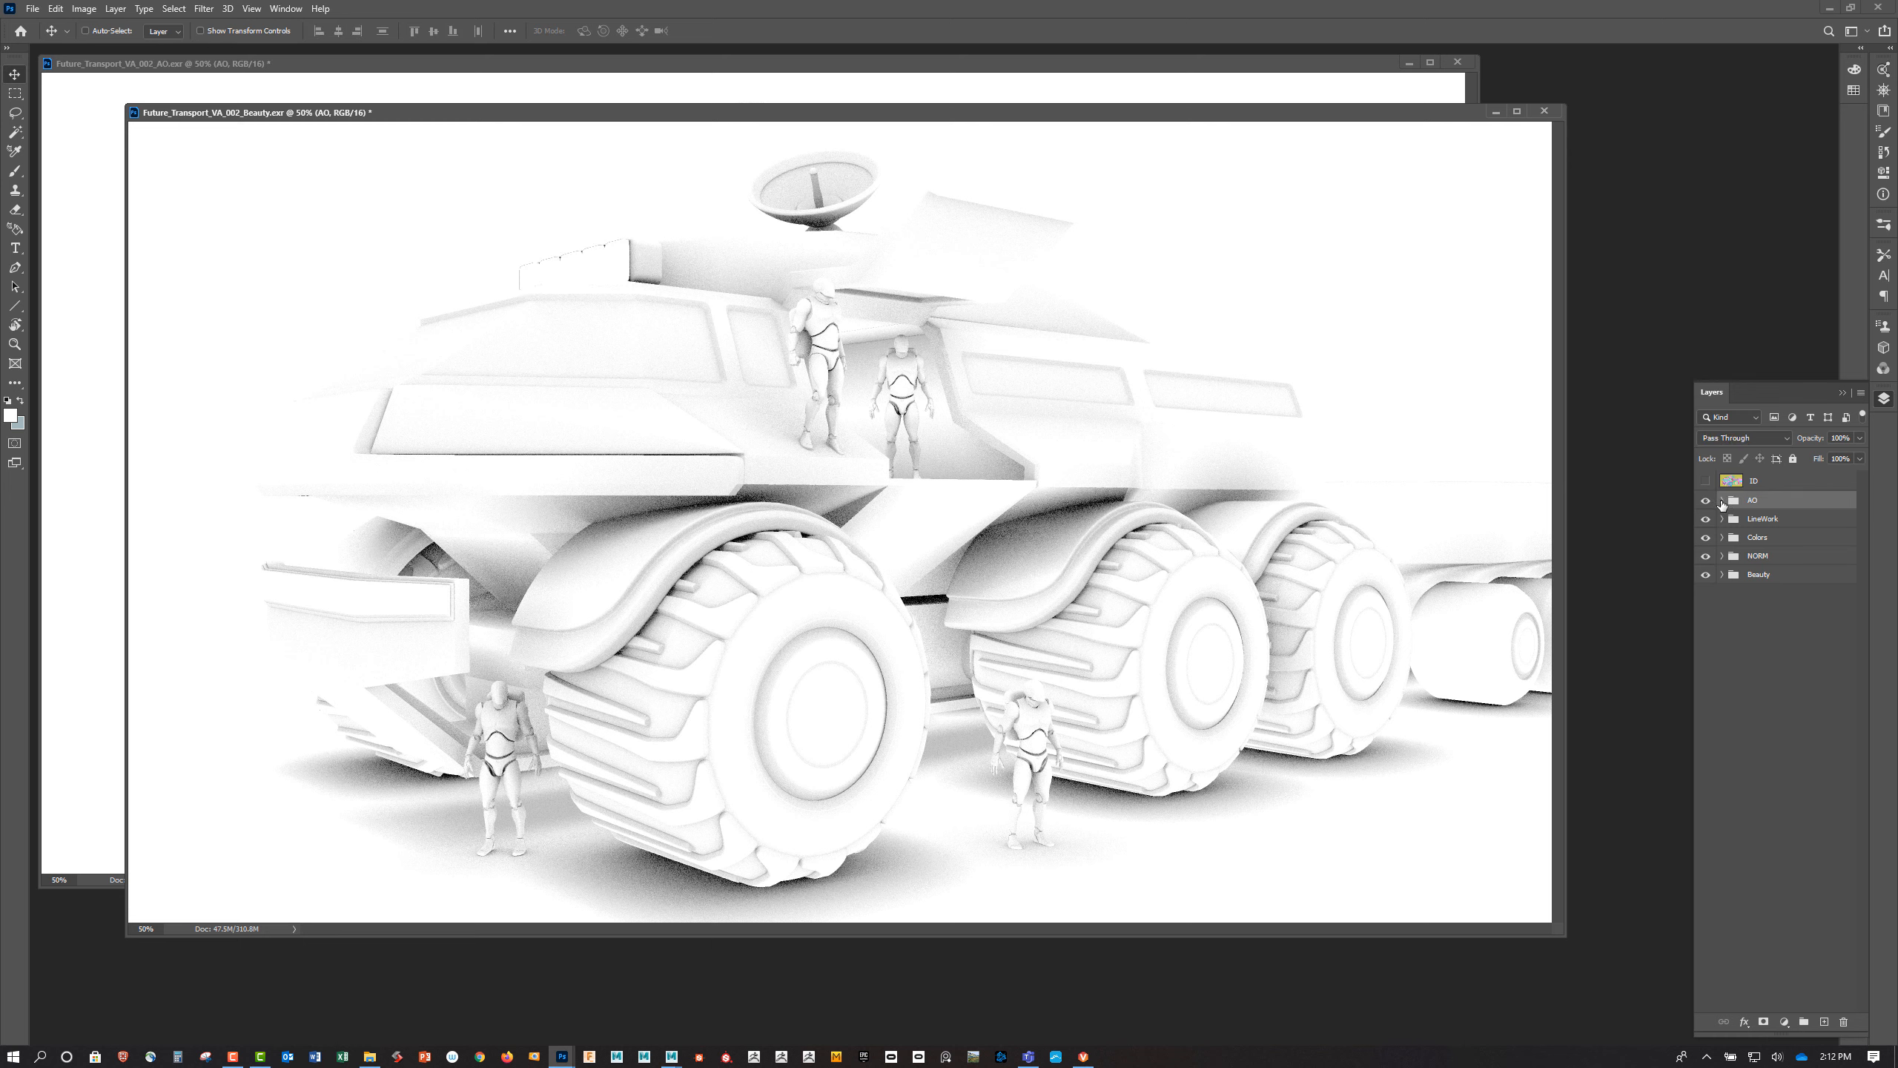
Set the AO group's blend mode to Multiply and toggle the group's visibility to compare its effect
click(1721, 501)
click(1722, 502)
click(1764, 441)
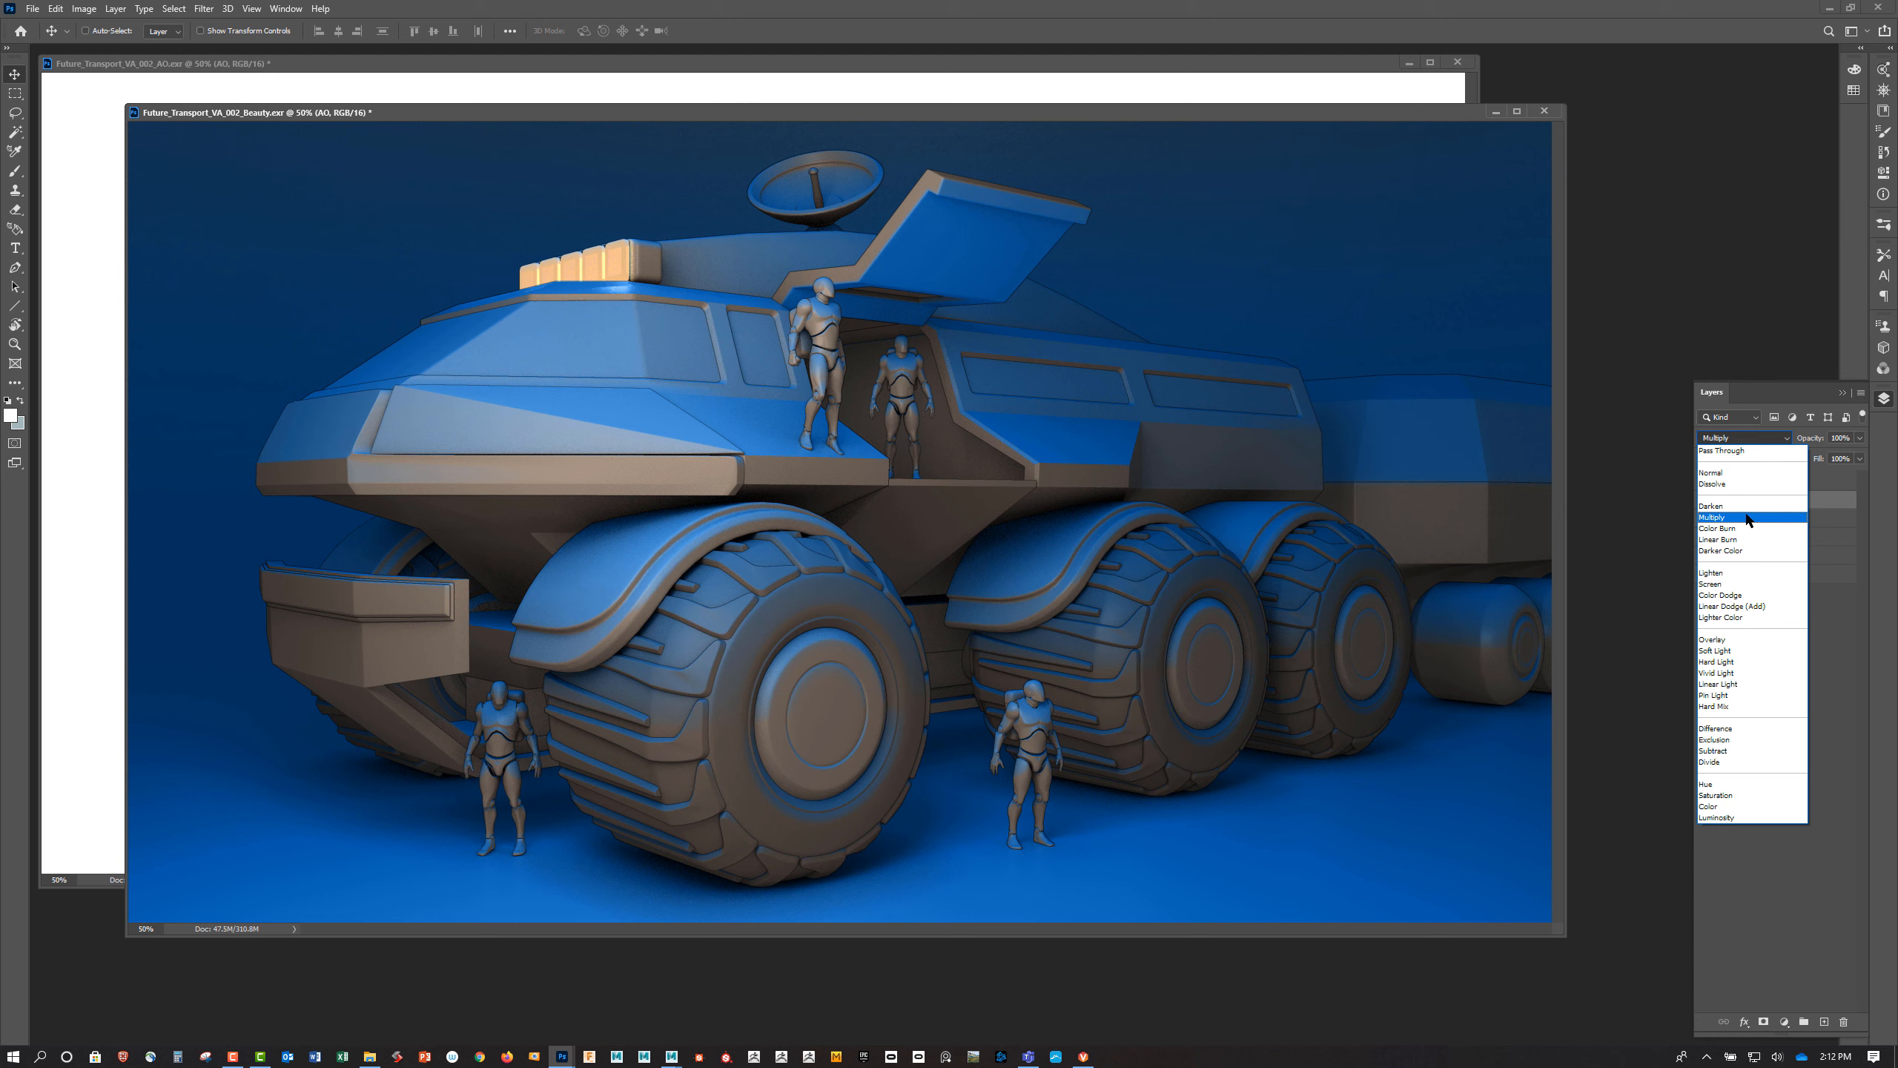
click(1750, 517)
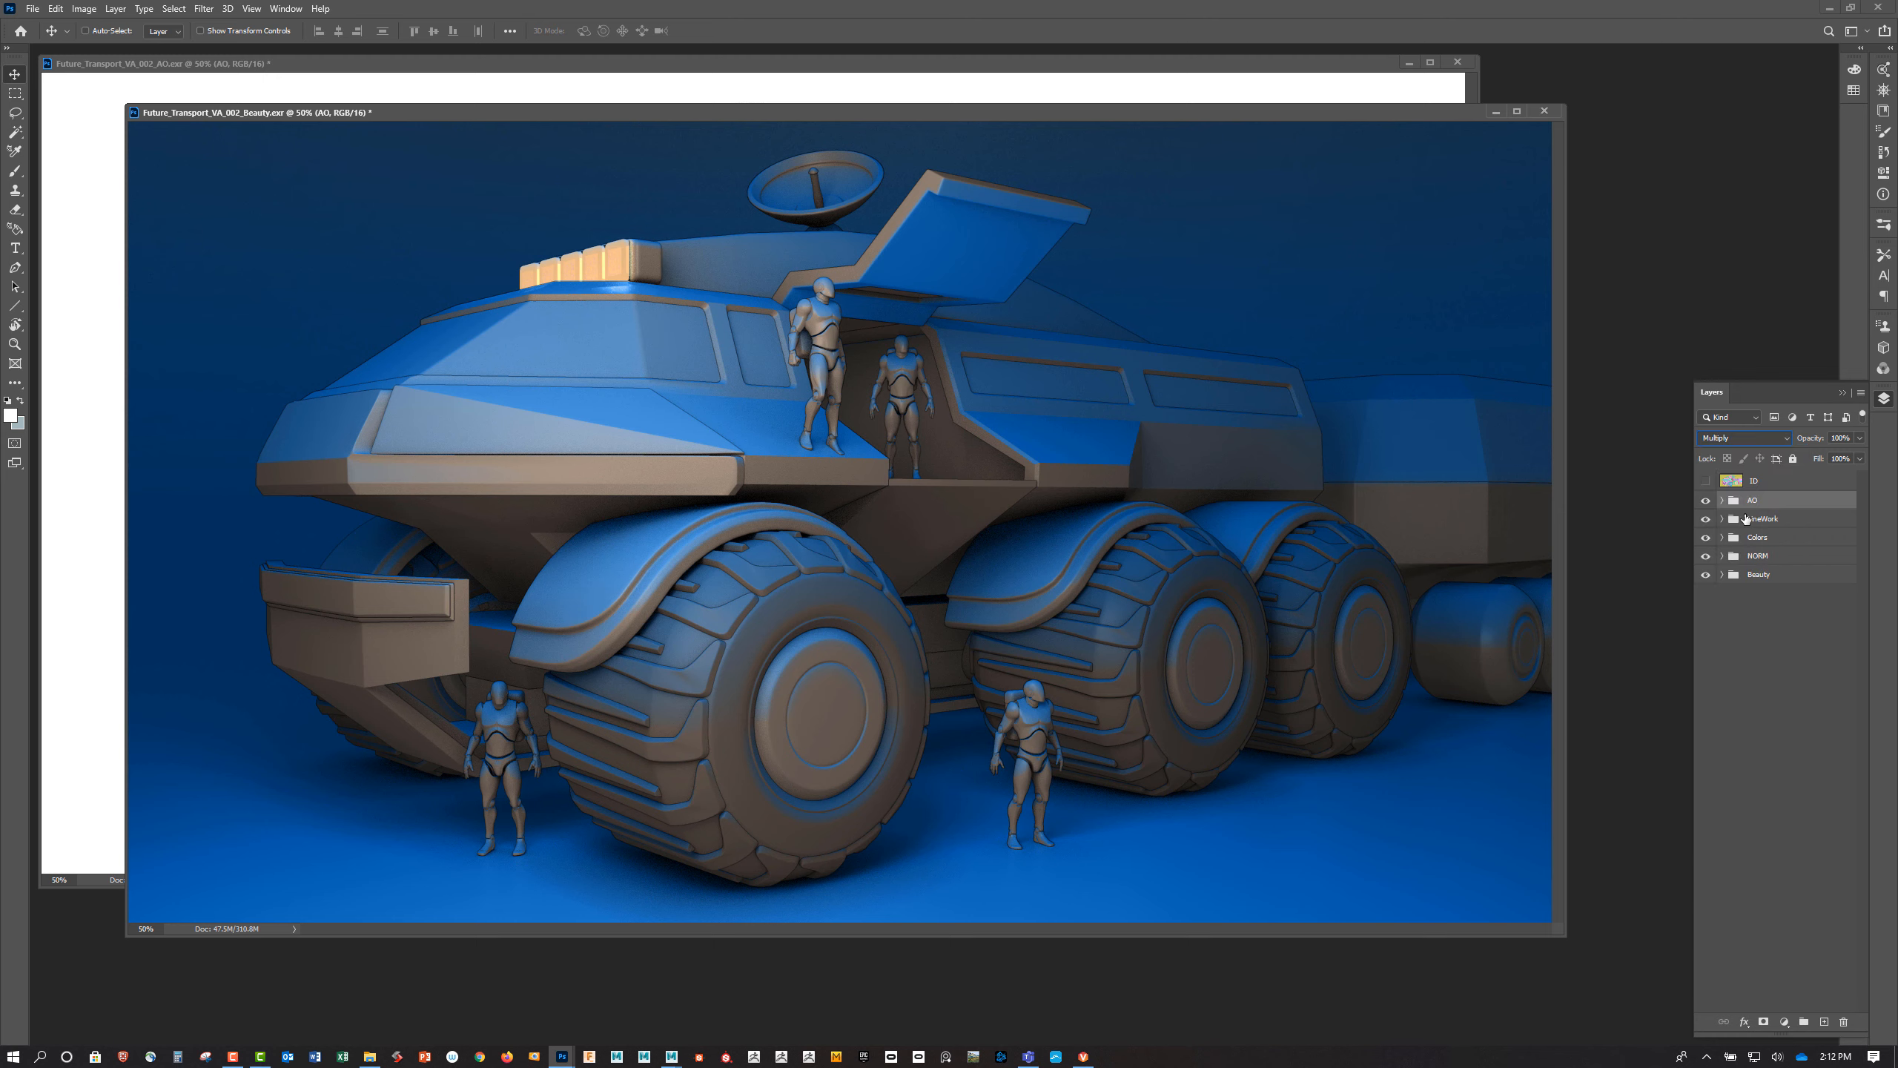
click(1705, 502)
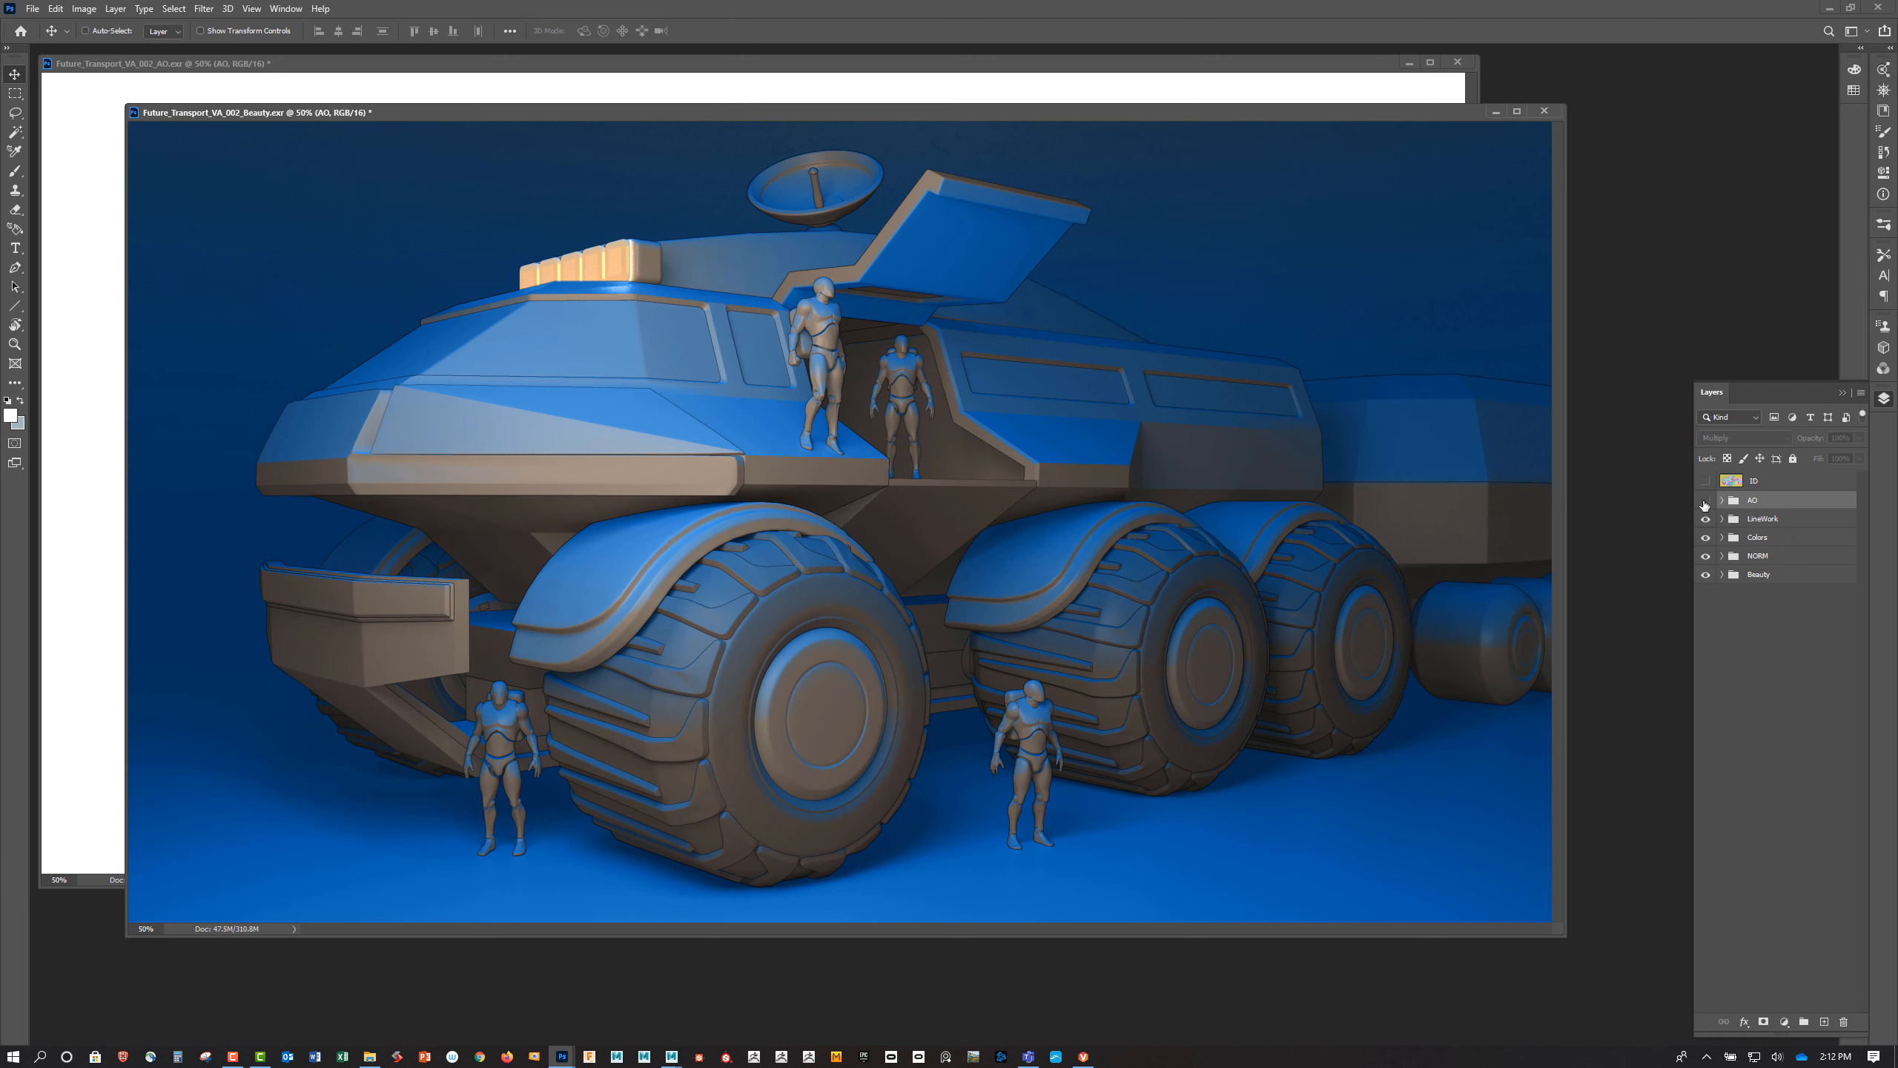
click(1706, 502)
click(1704, 504)
click(1705, 504)
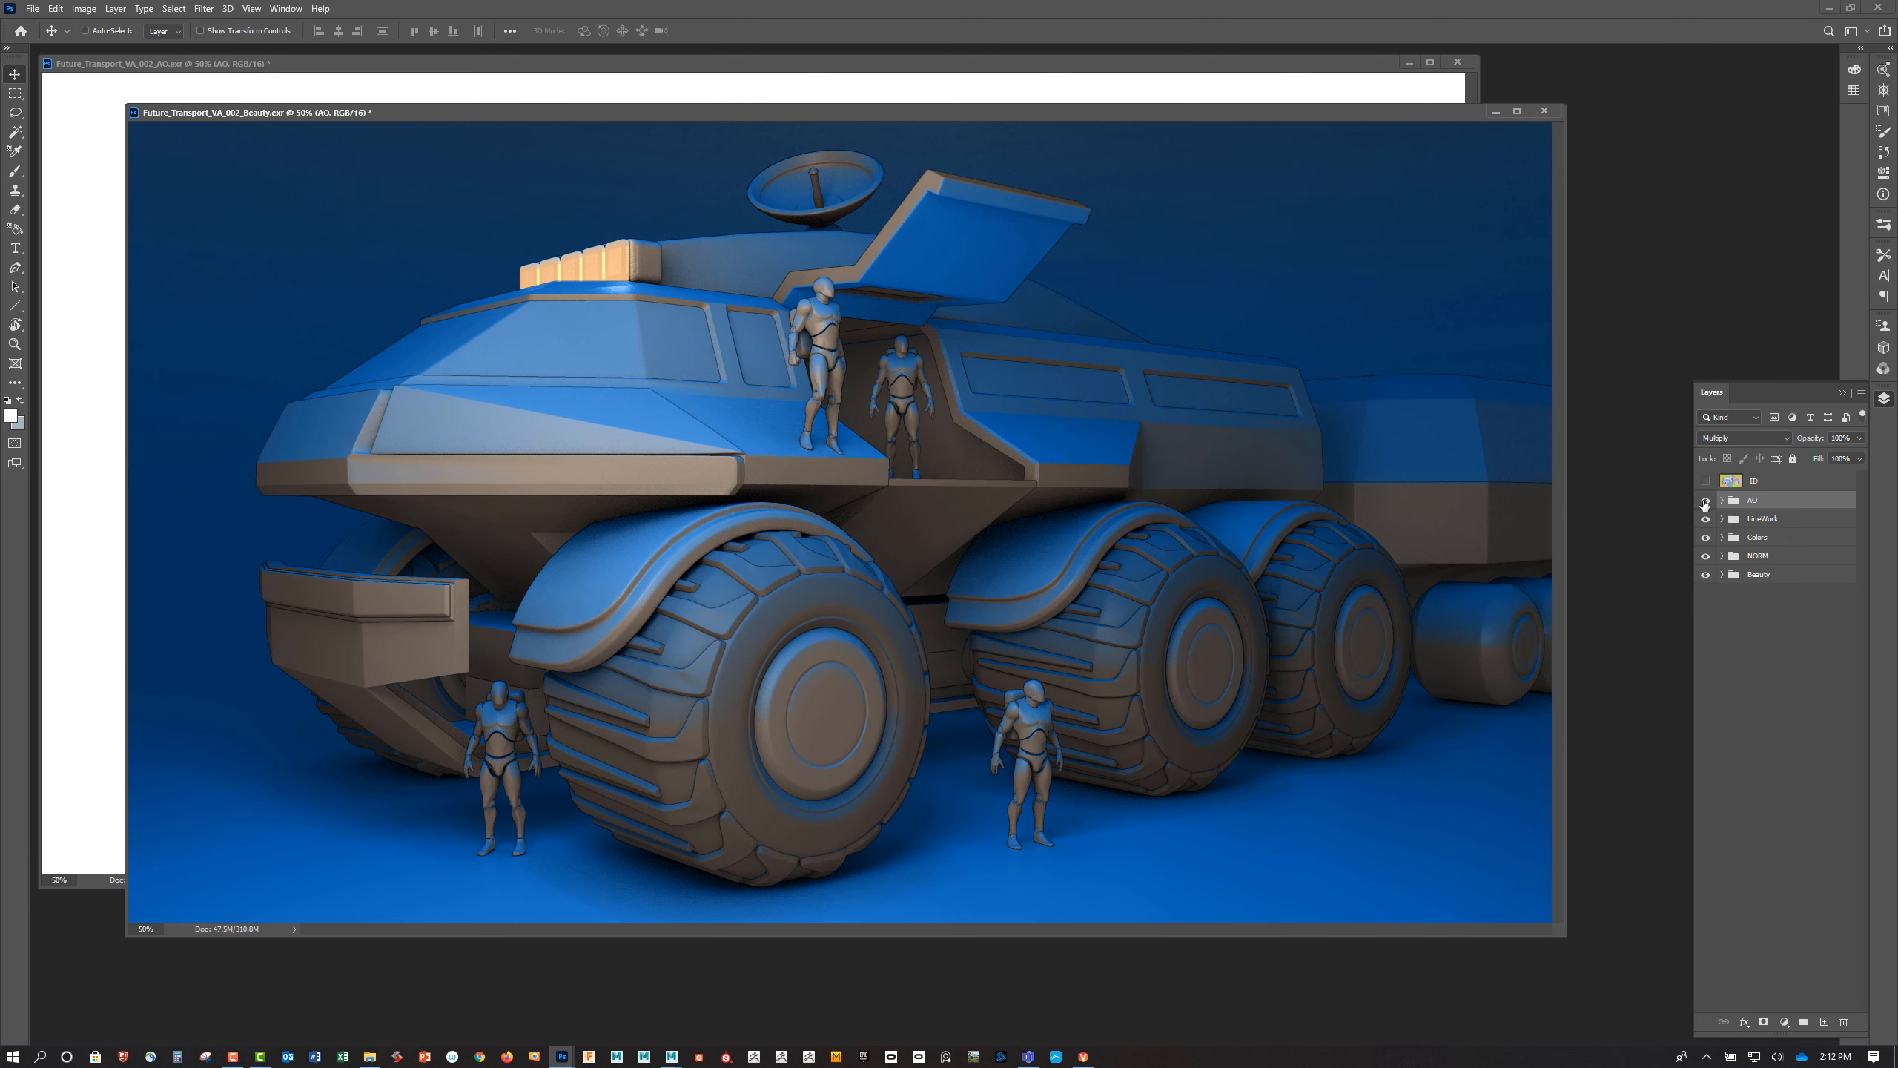
Expand the AO group and set the group's blend mode to Normal
click(1721, 501)
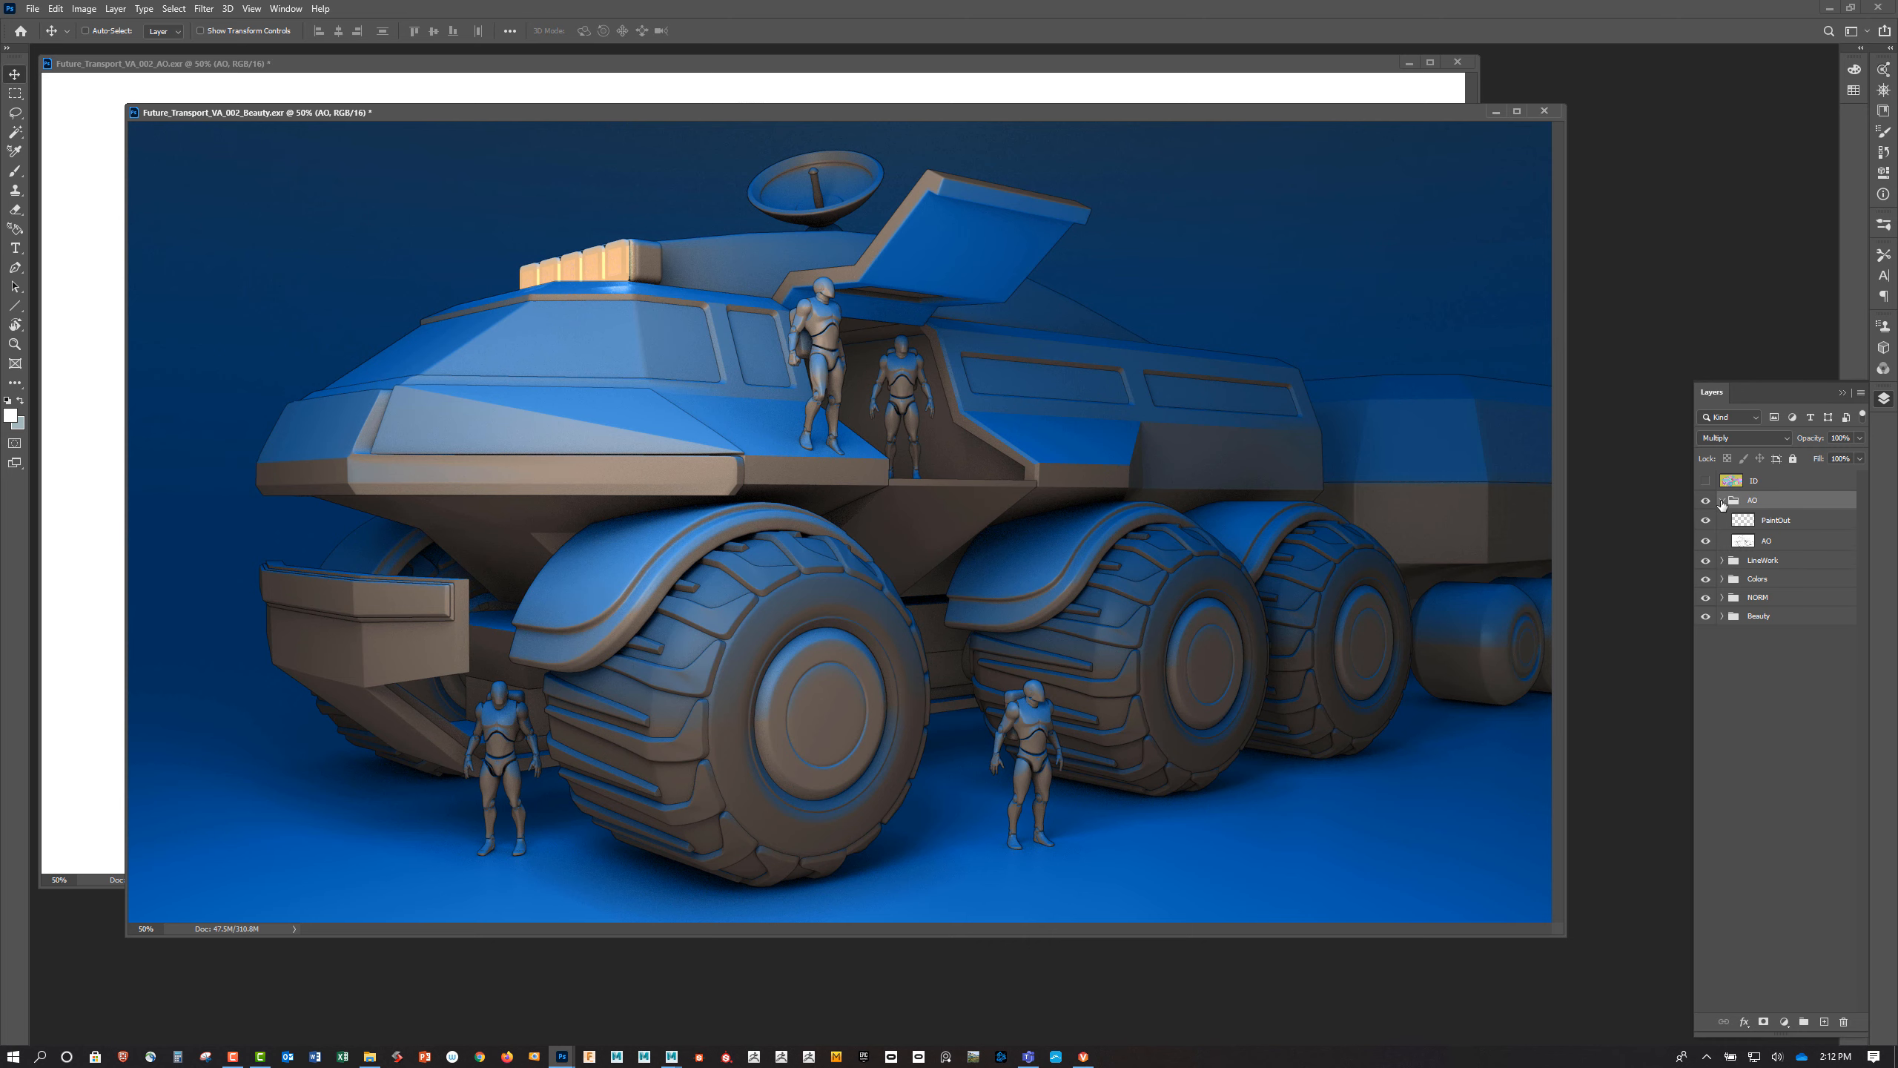
click(1742, 438)
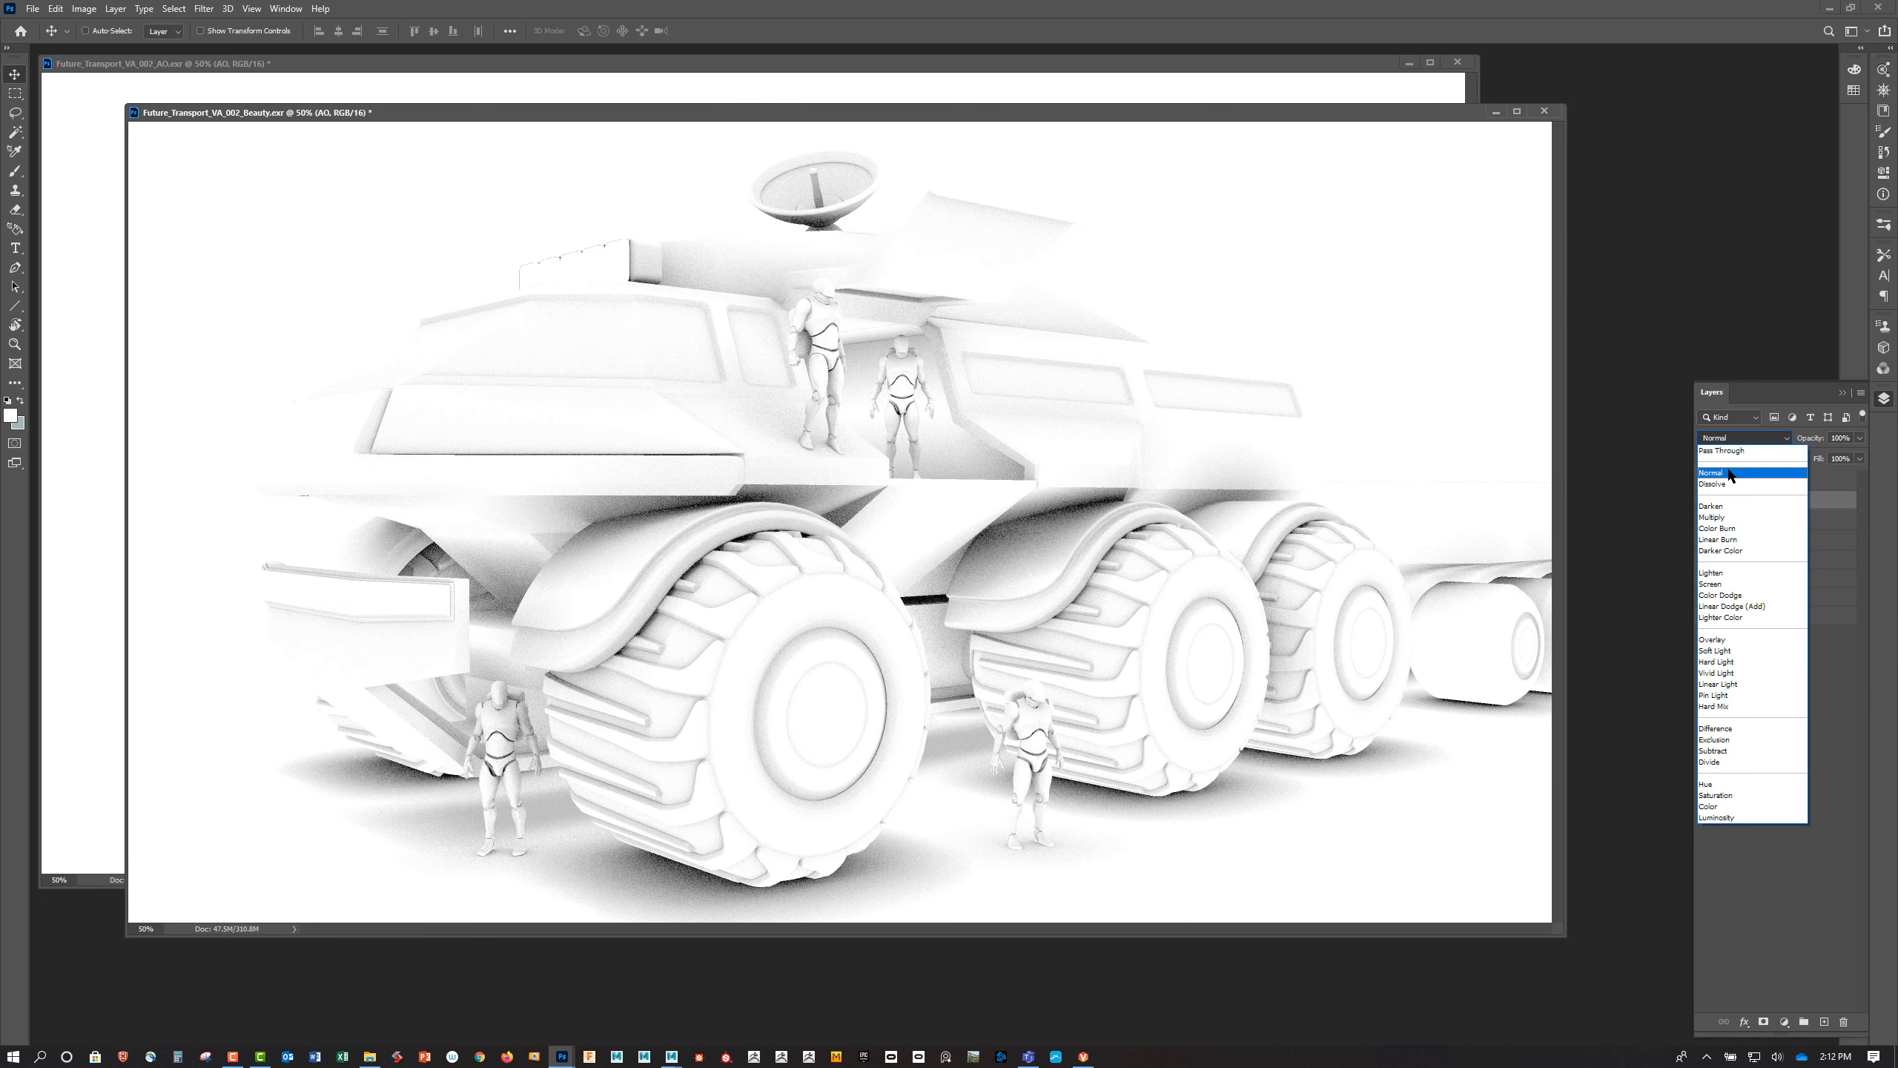
click(1729, 472)
Clip the PaintOut layer to the AO layer beneath it
click(1757, 524)
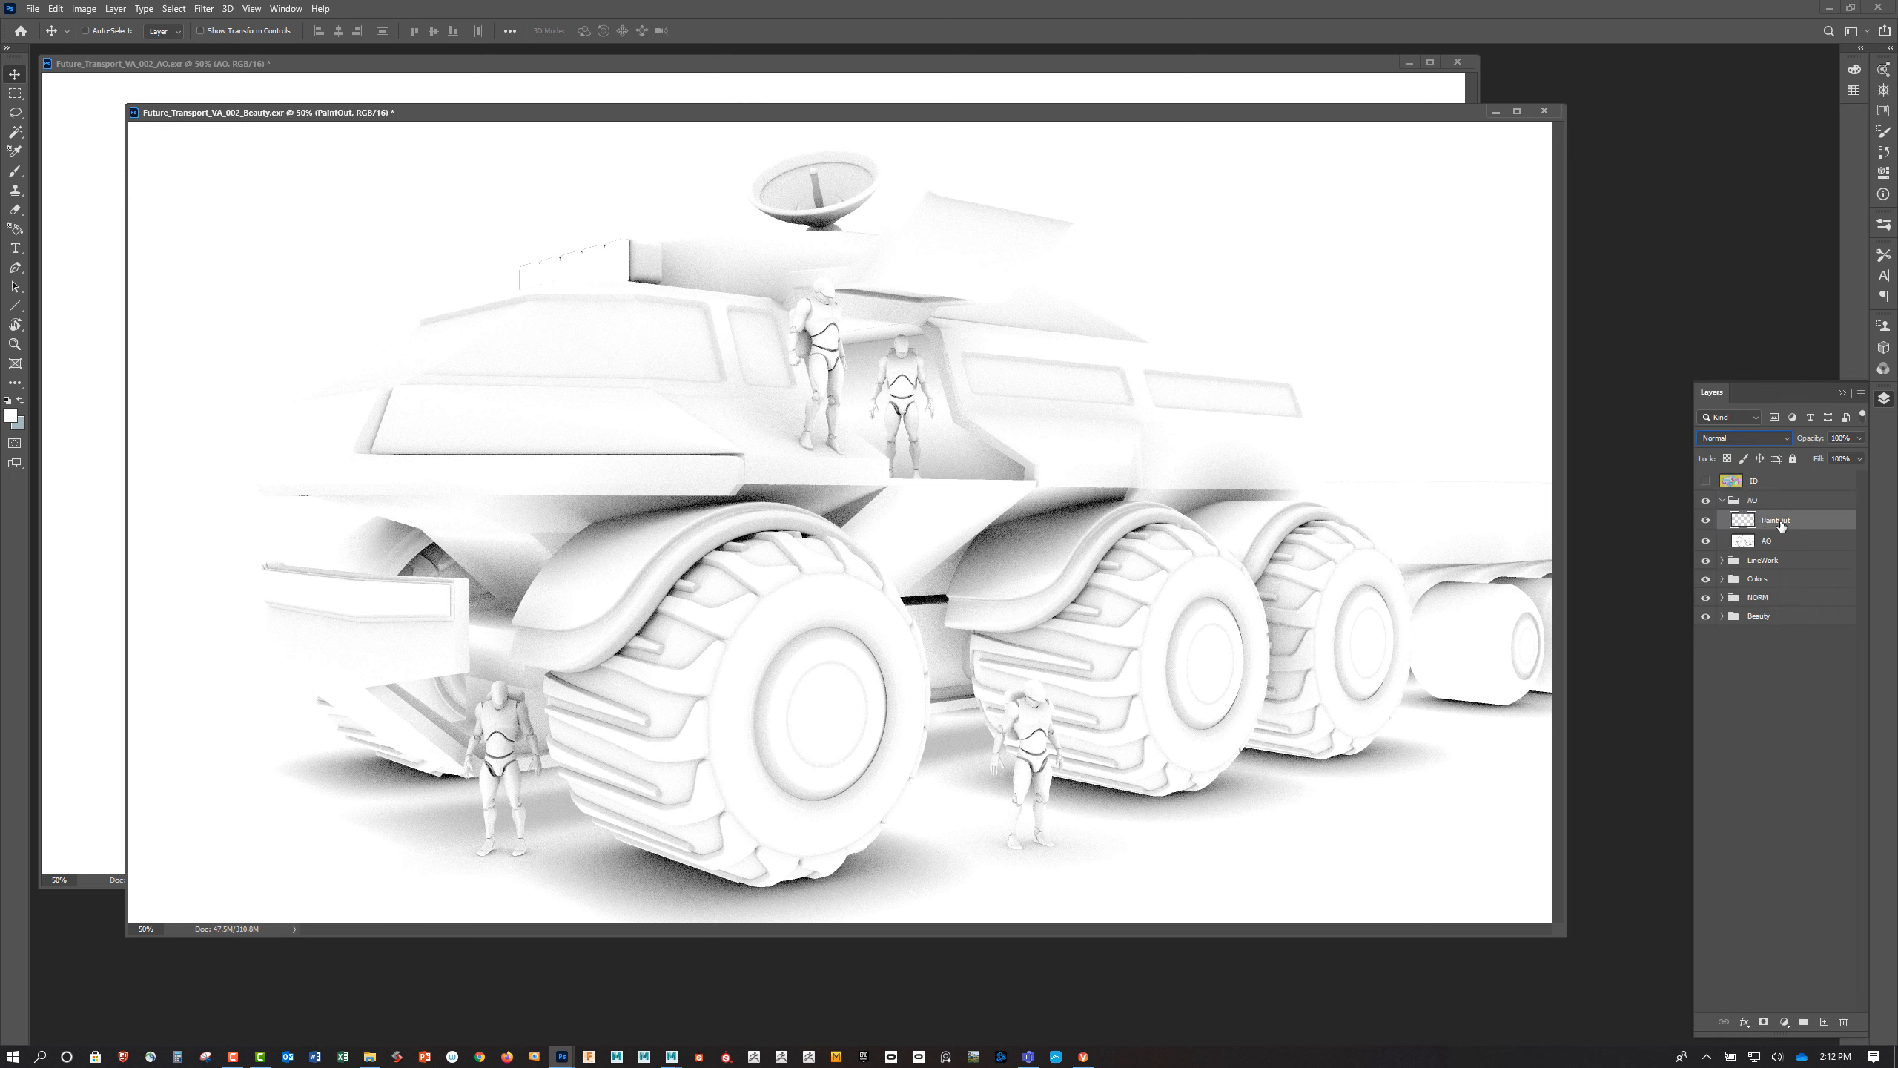
drag(1748, 544, 1777, 528)
alt+click(1776, 531)
Add a Hue/Saturation adjustment layer above PaintOut and clip it to the AO layer
click(1786, 1022)
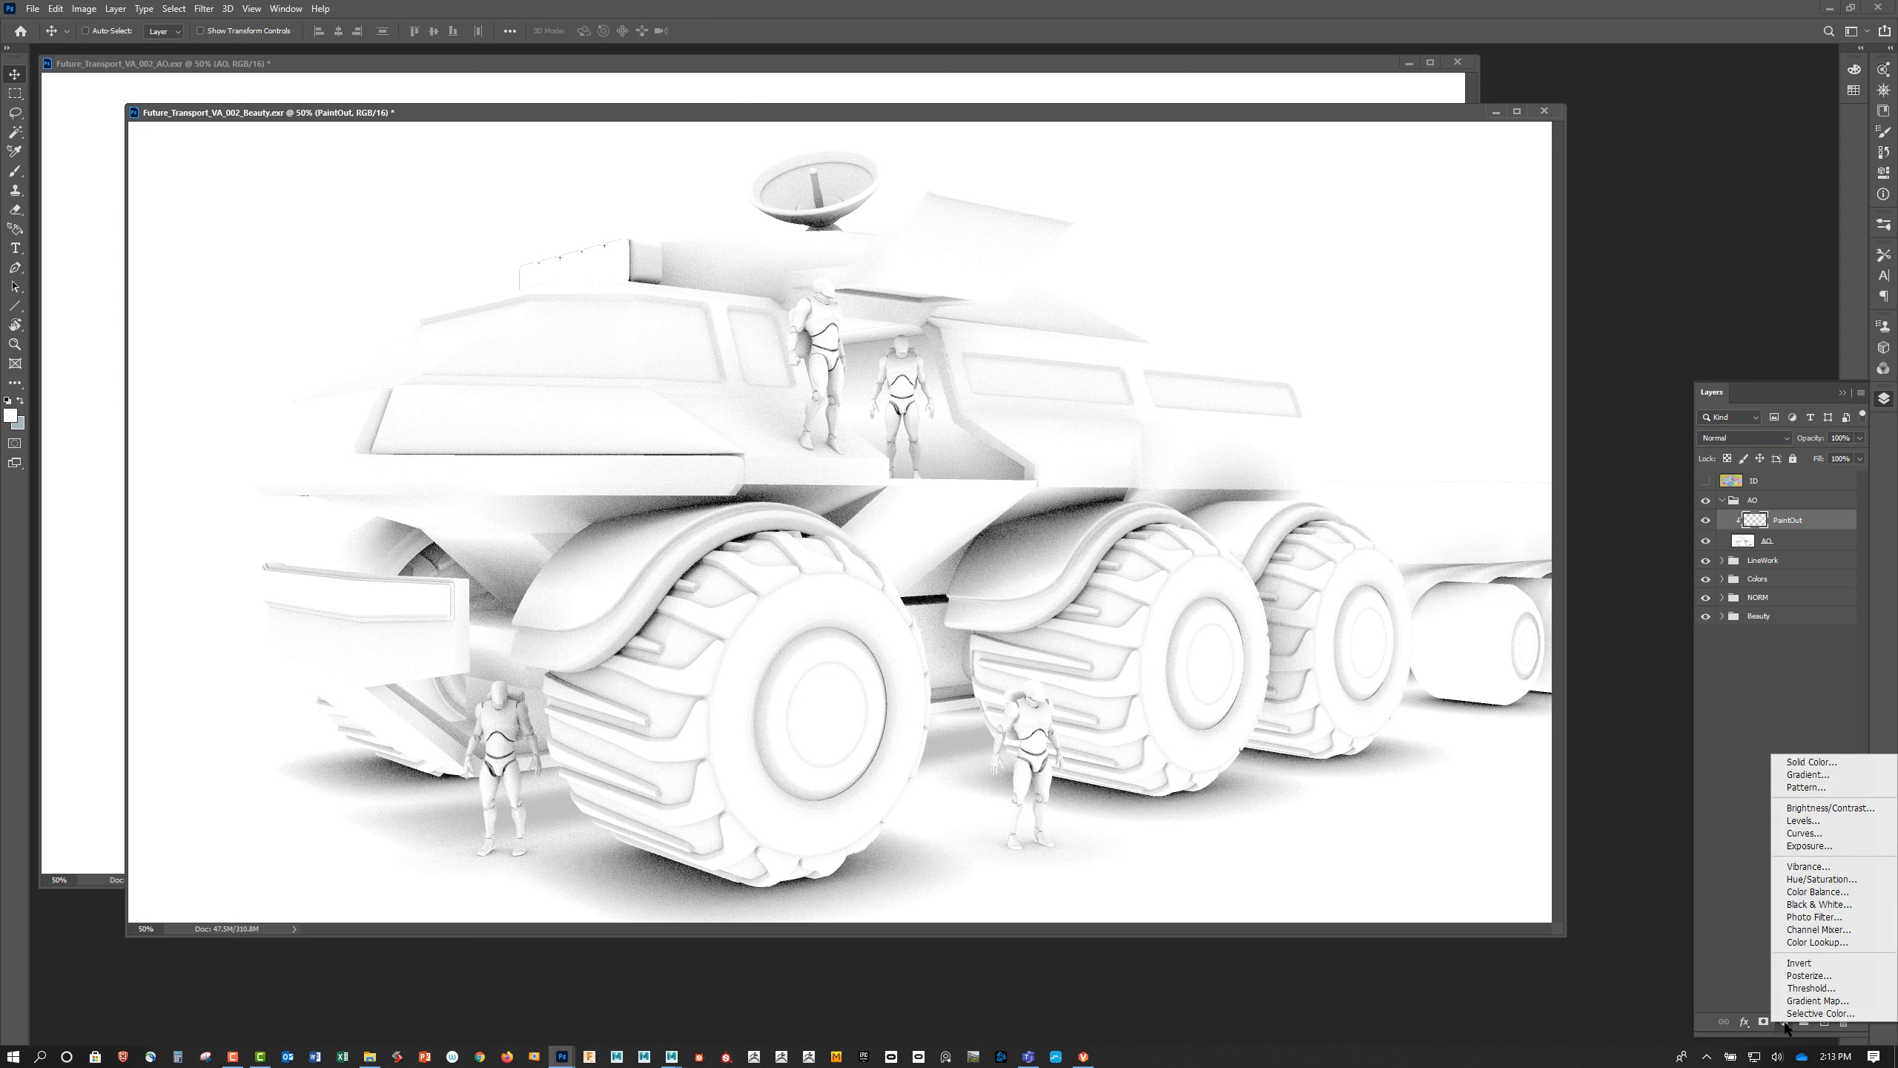
click(1814, 880)
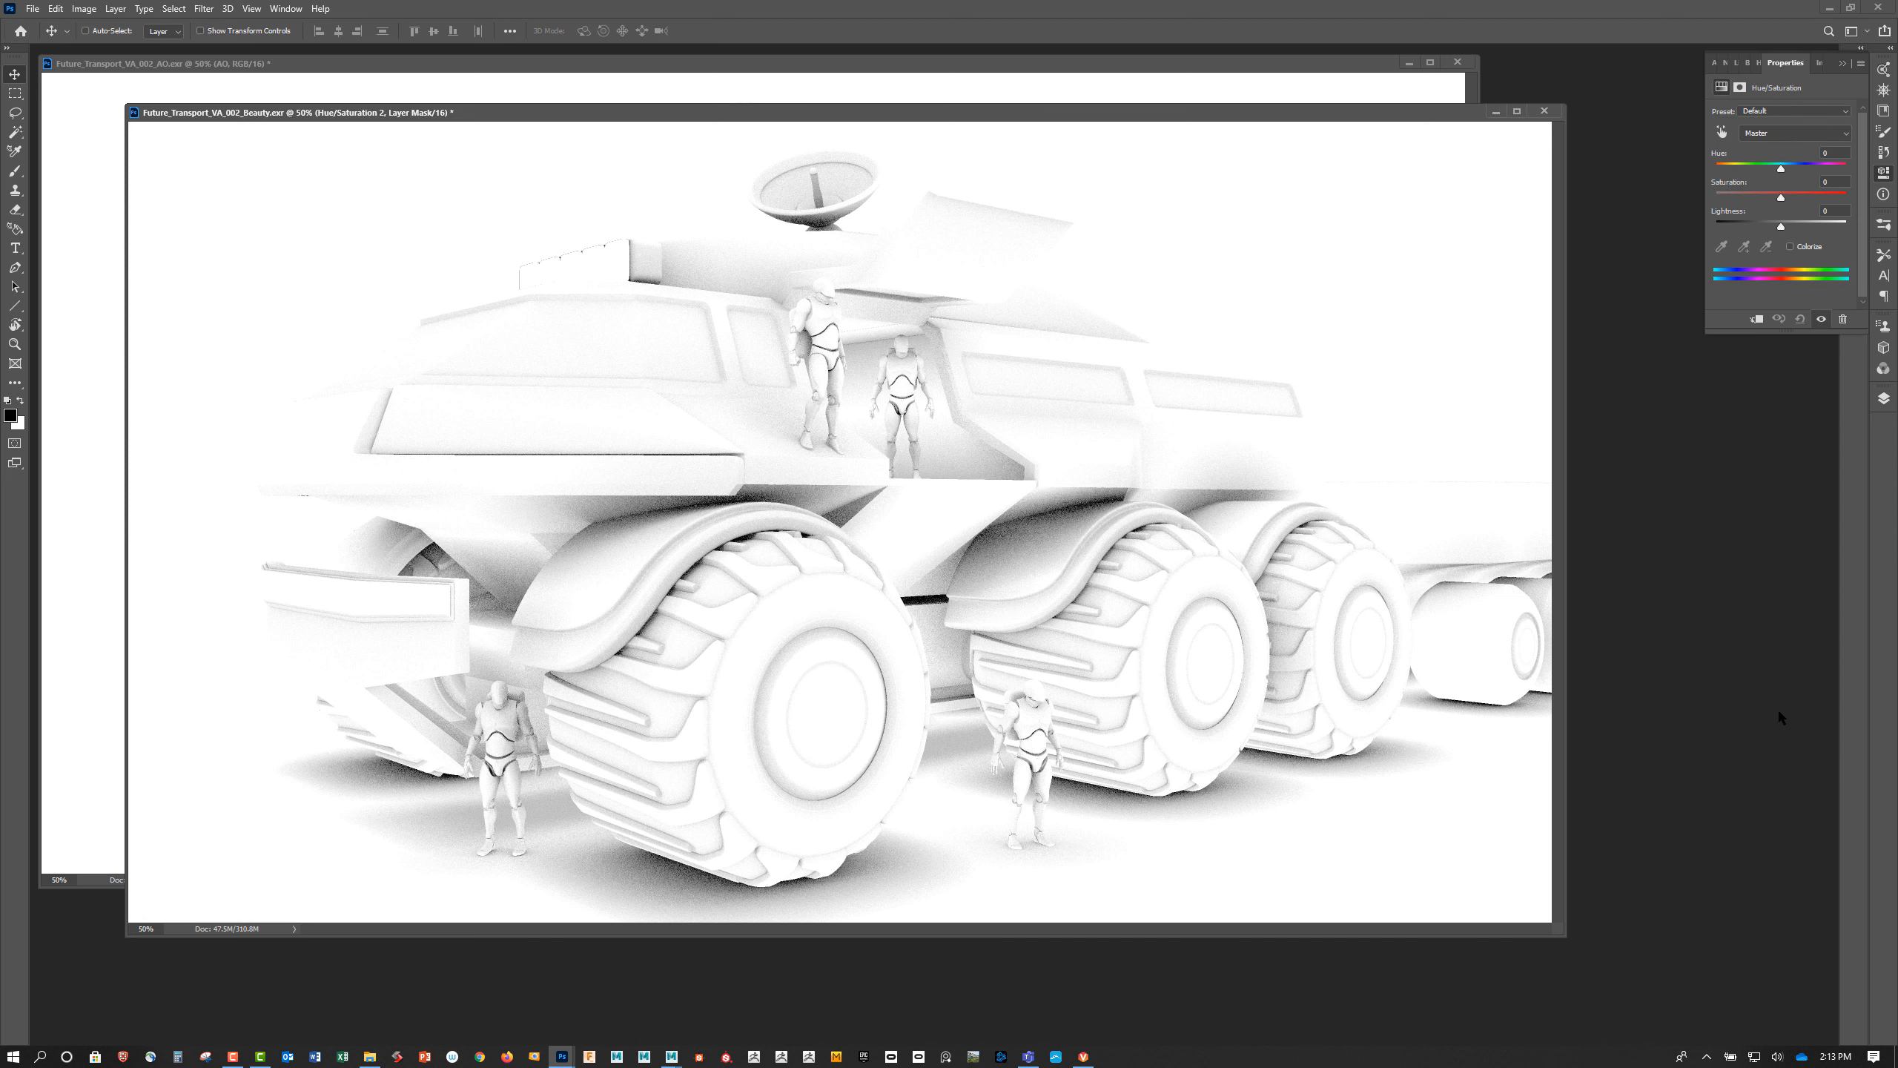
click(1884, 401)
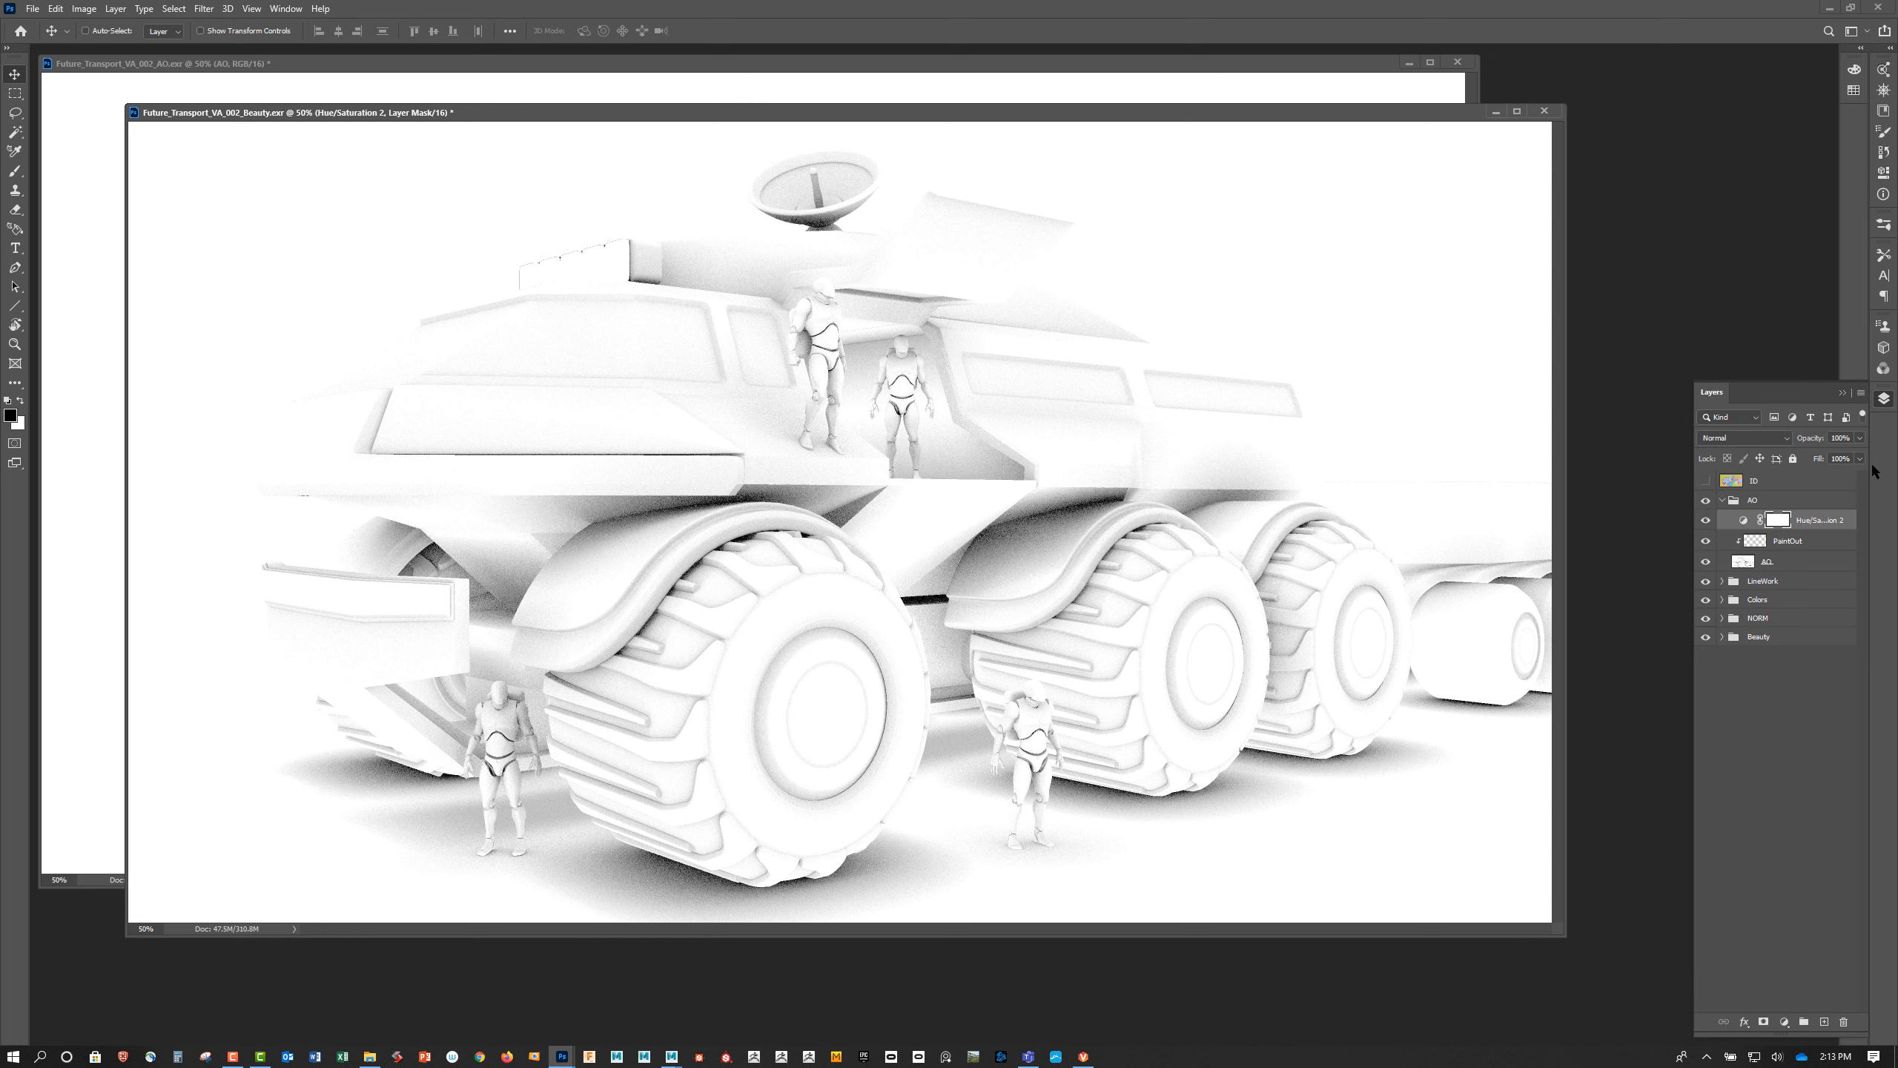
drag(1803, 525, 1812, 522)
alt+click(1812, 522)
Turn on Colorize in the Hue/Saturation adjustment and tint the occlusion a muted purple with hue 280 and low saturation
double_click(1755, 519)
click(1790, 246)
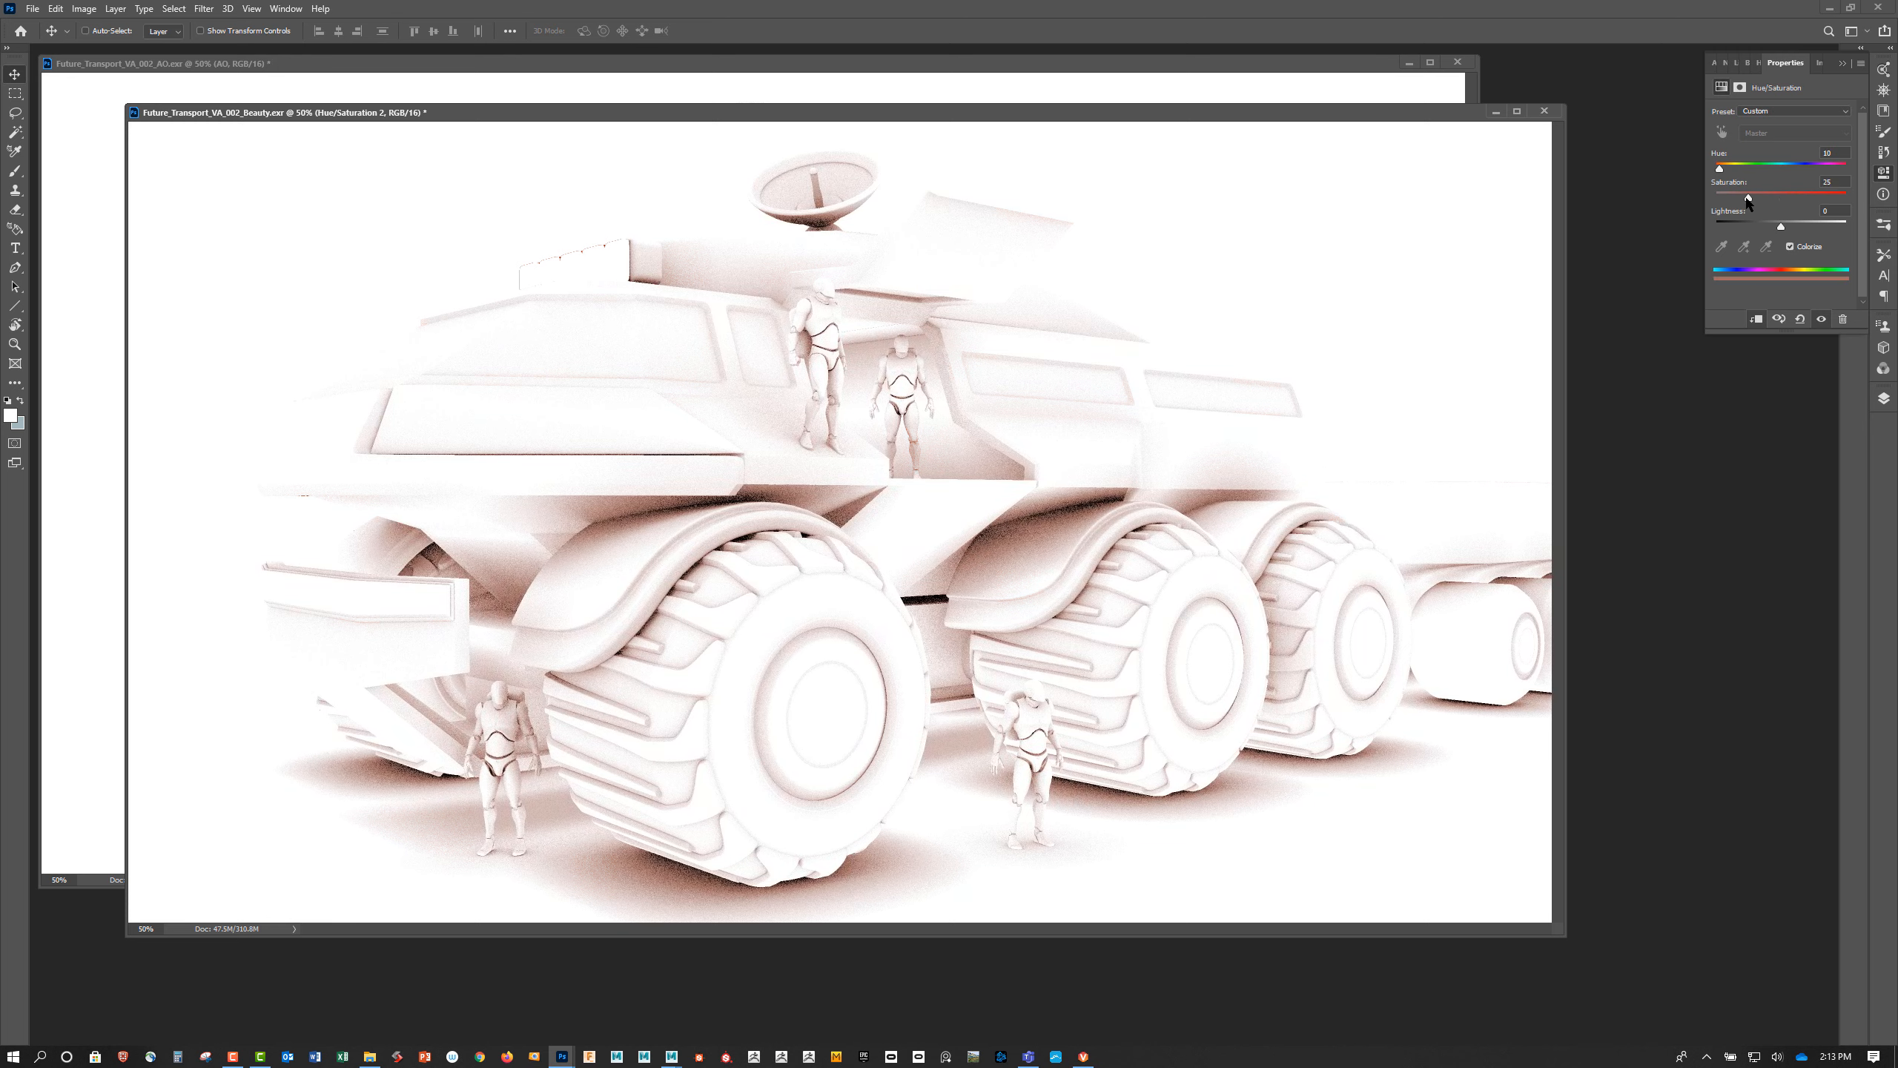
drag(1747, 198, 1871, 192)
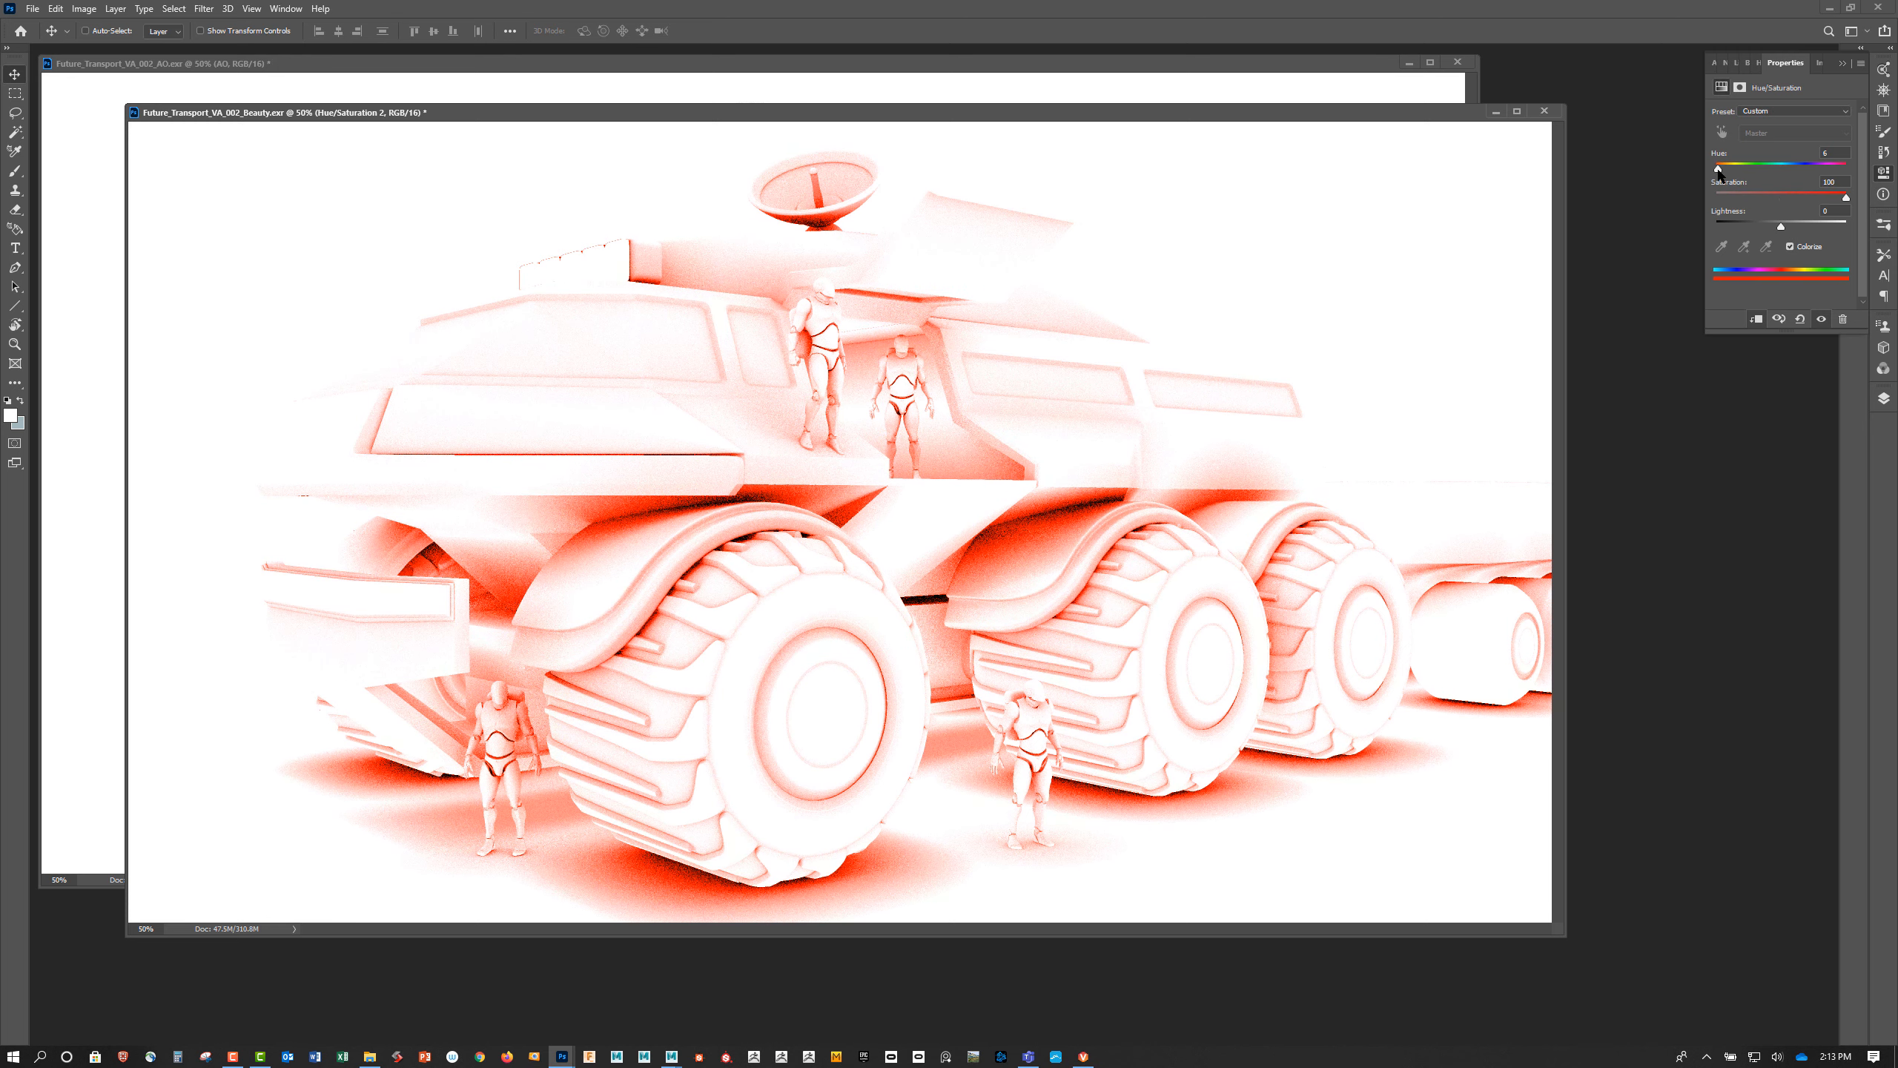
drag(1719, 168, 1819, 165)
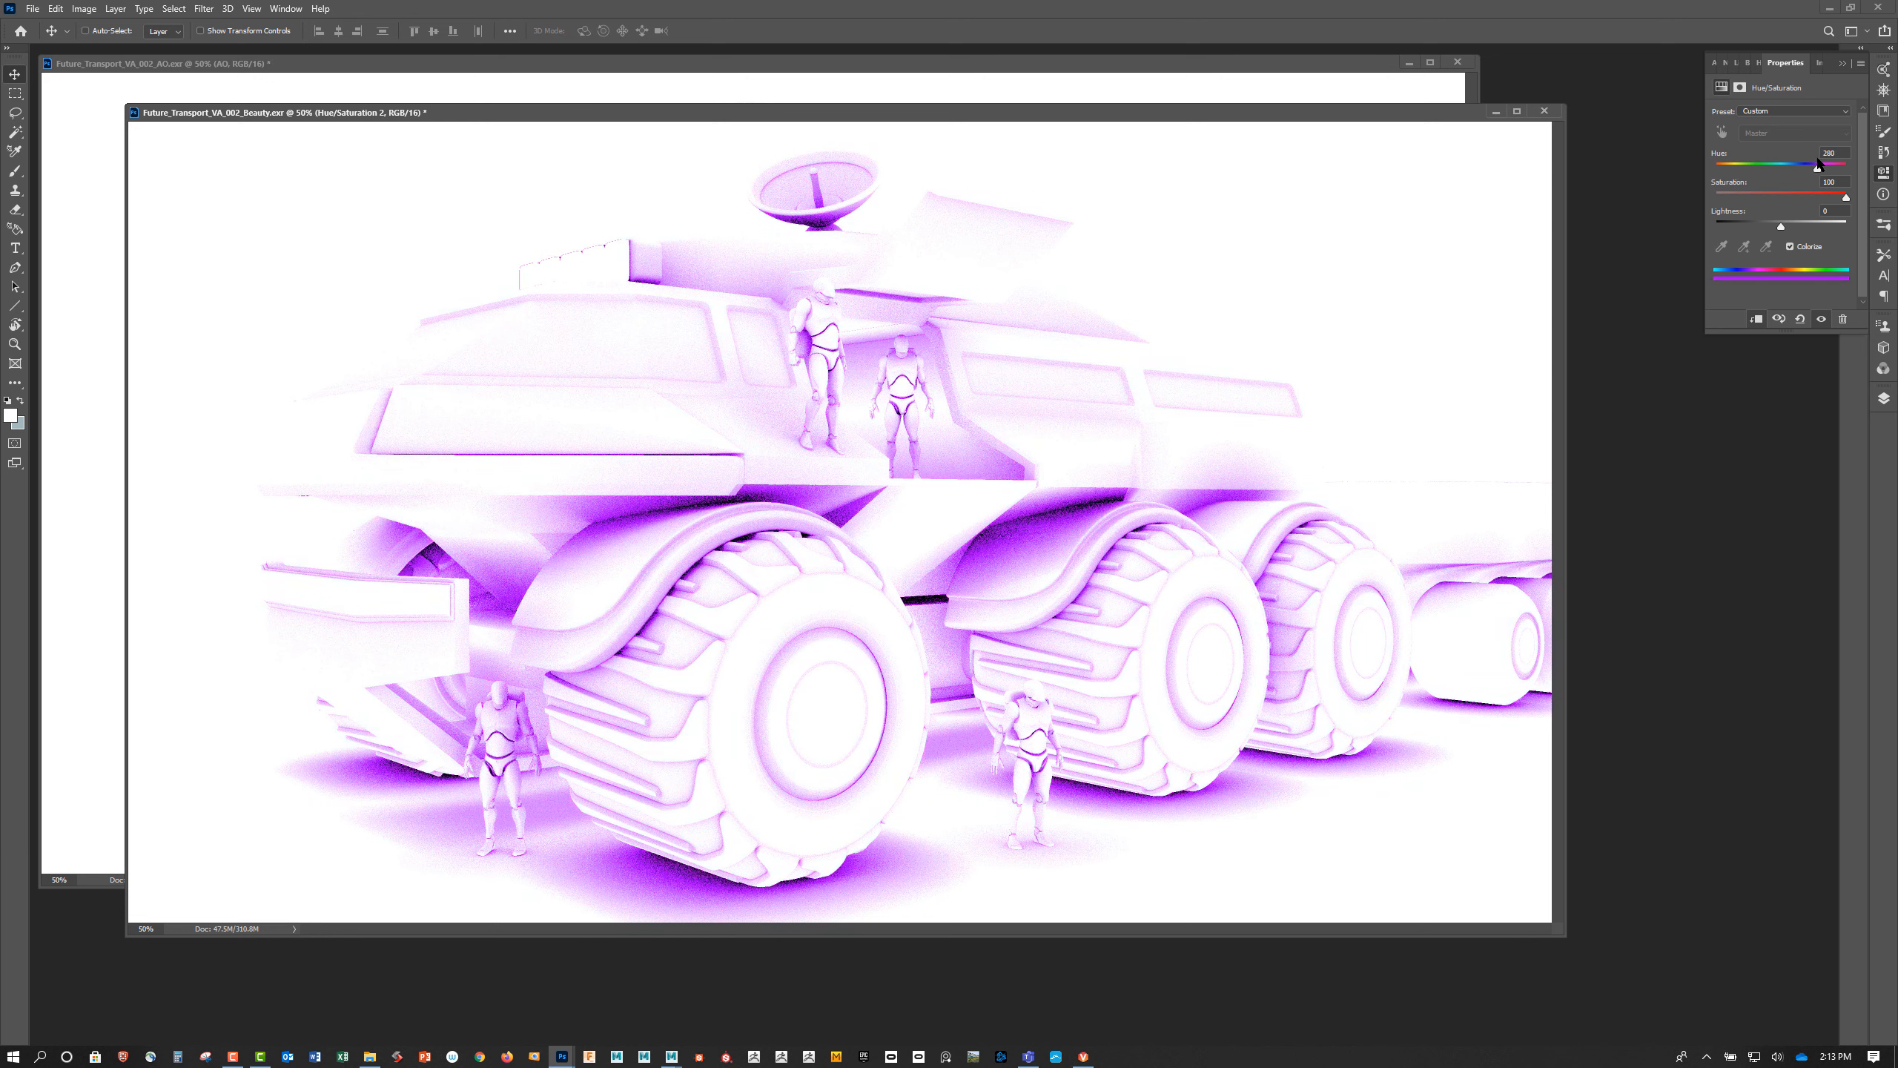
drag(1845, 199, 1746, 198)
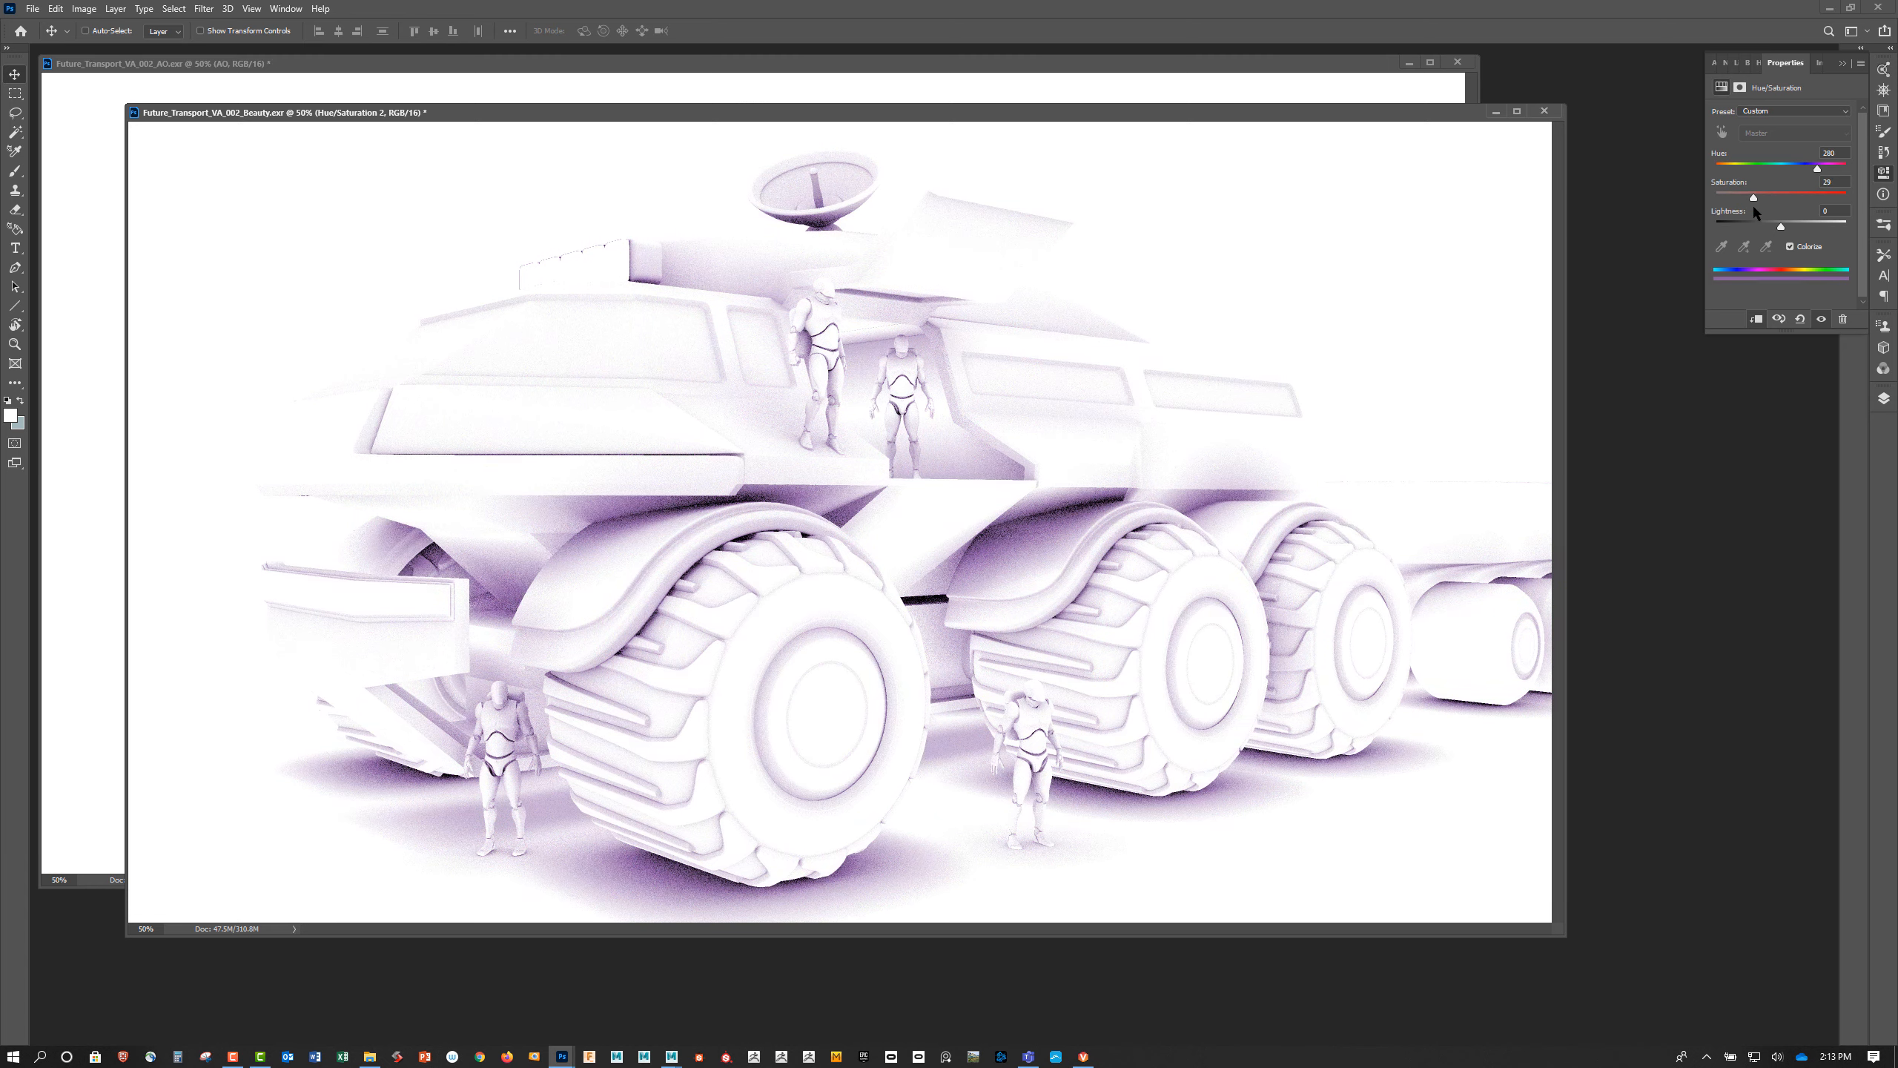
drag(1753, 209, 1737, 209)
drag(1739, 207, 1751, 203)
Apply Reduce Noise to the AO layer with strength 10, preserve details 4%, less detail sharpening and stronger color noise reduction
click(1883, 397)
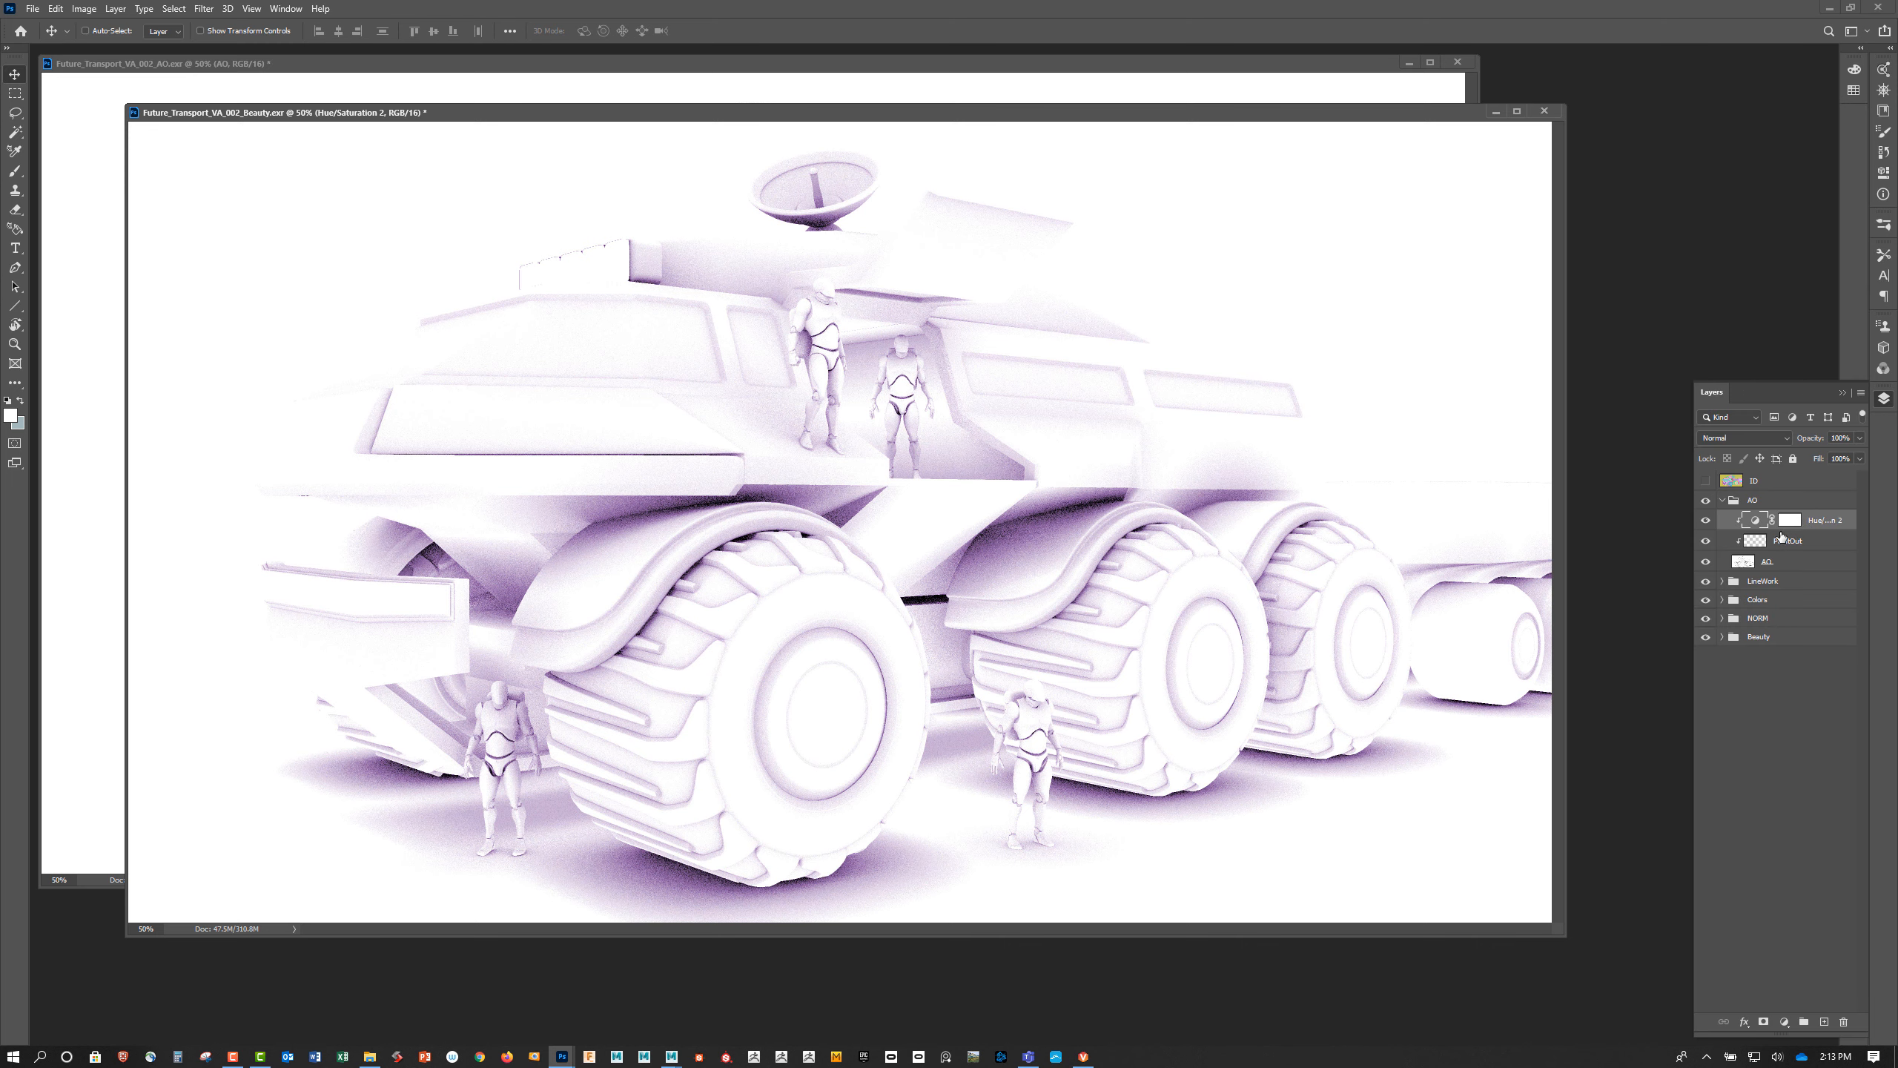
click(1771, 565)
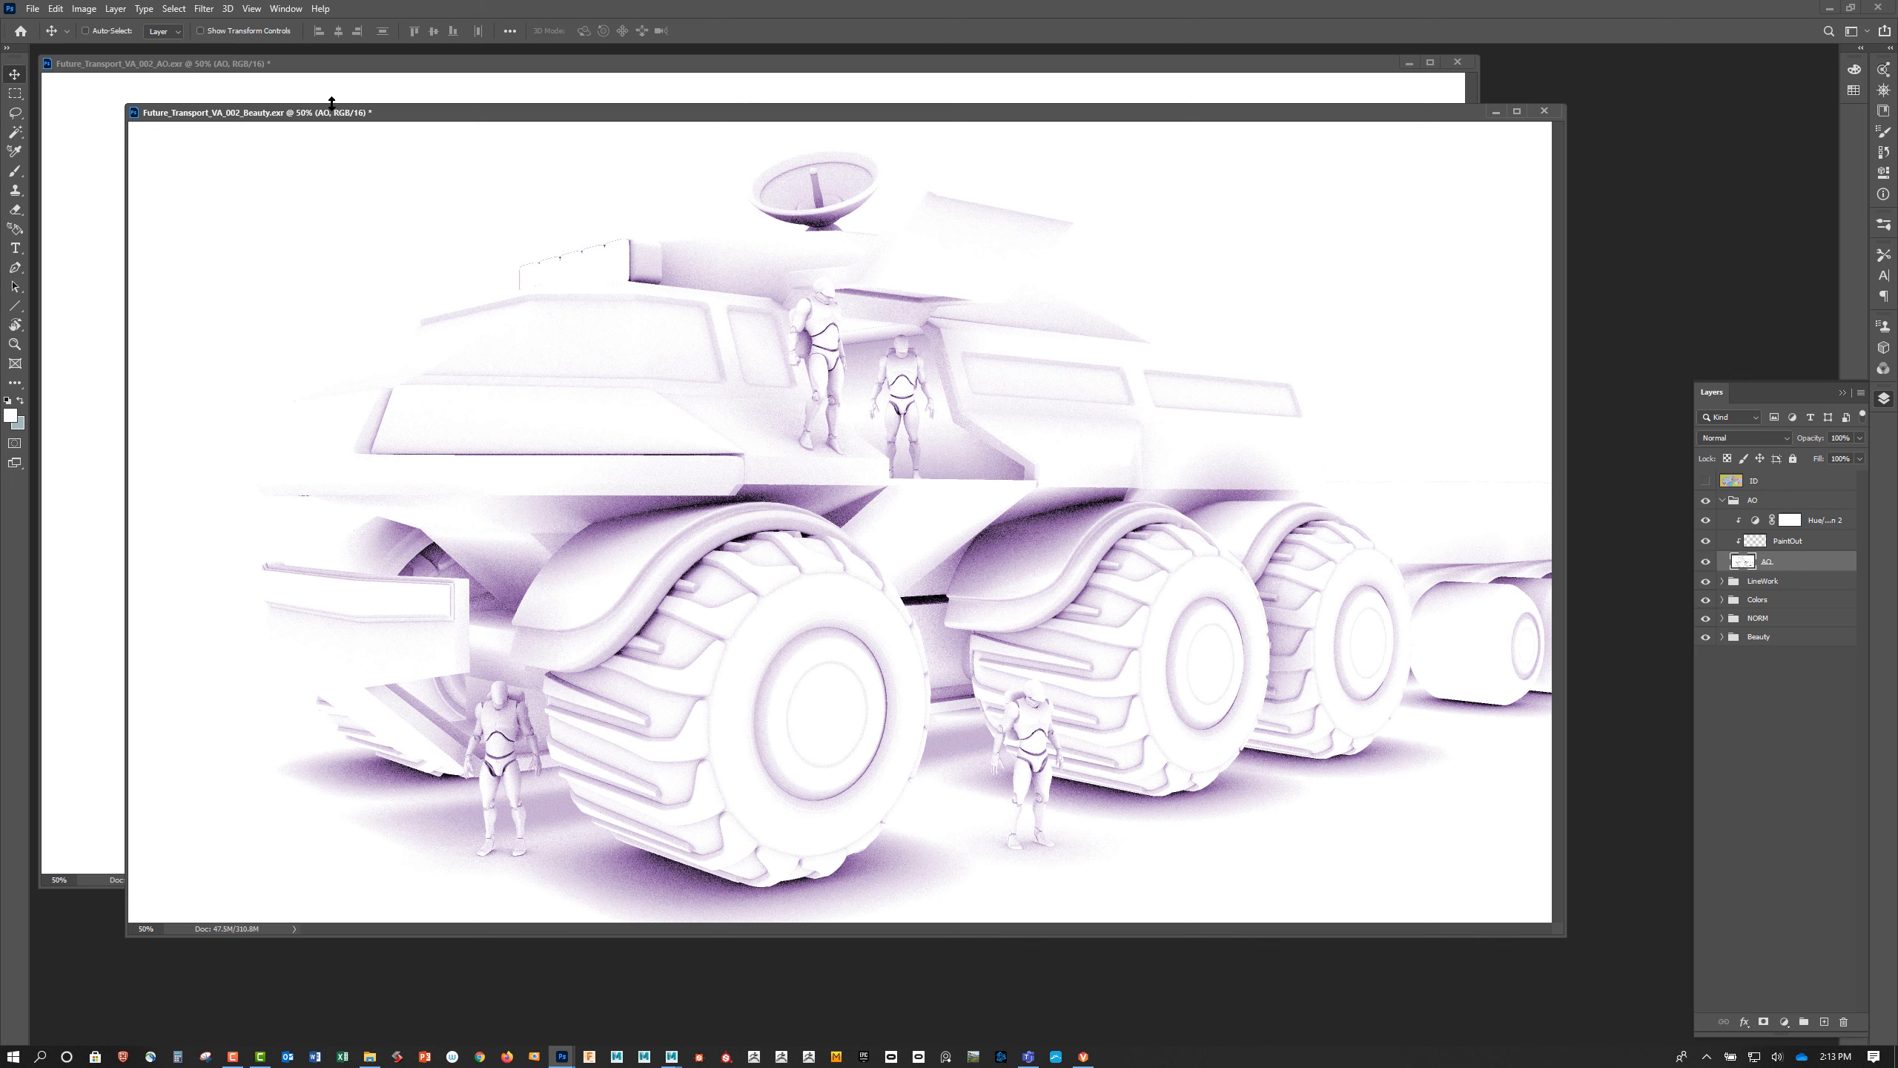
click(204, 9)
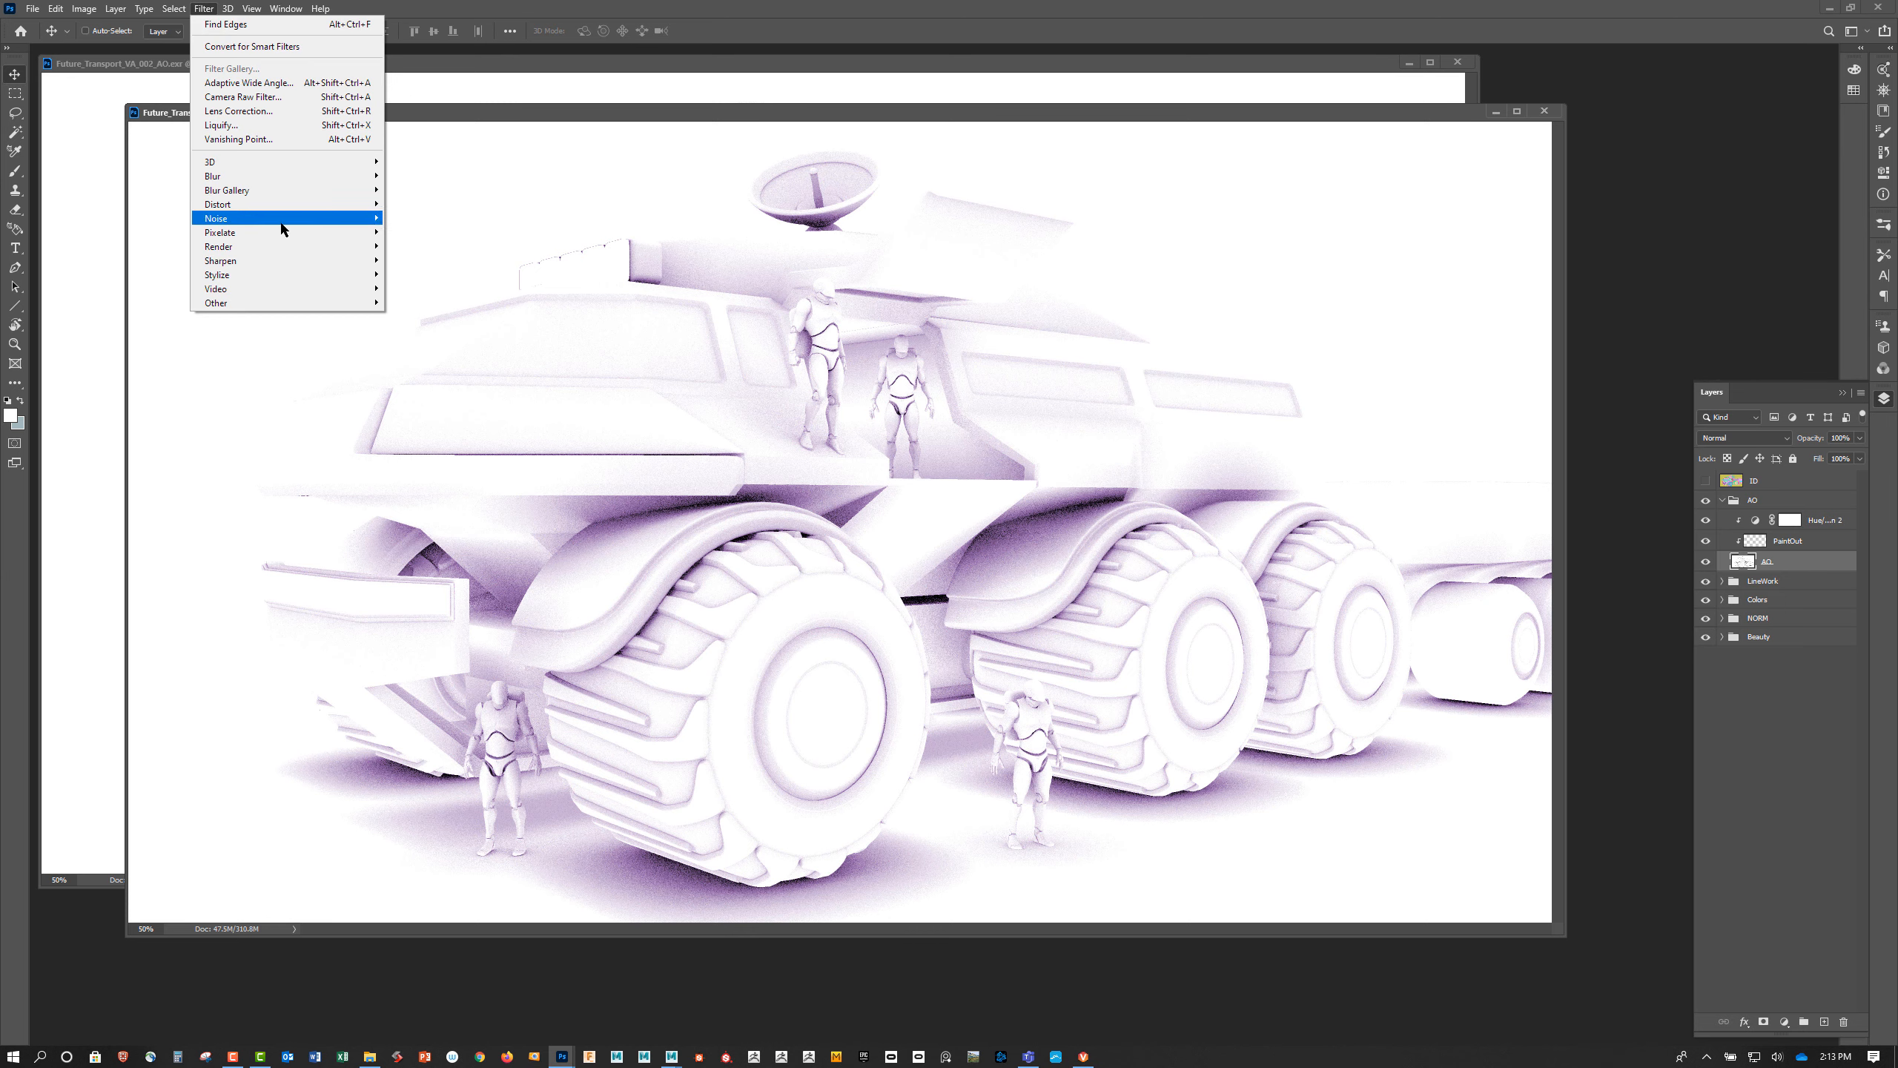
mouse_move(287, 218)
click(422, 274)
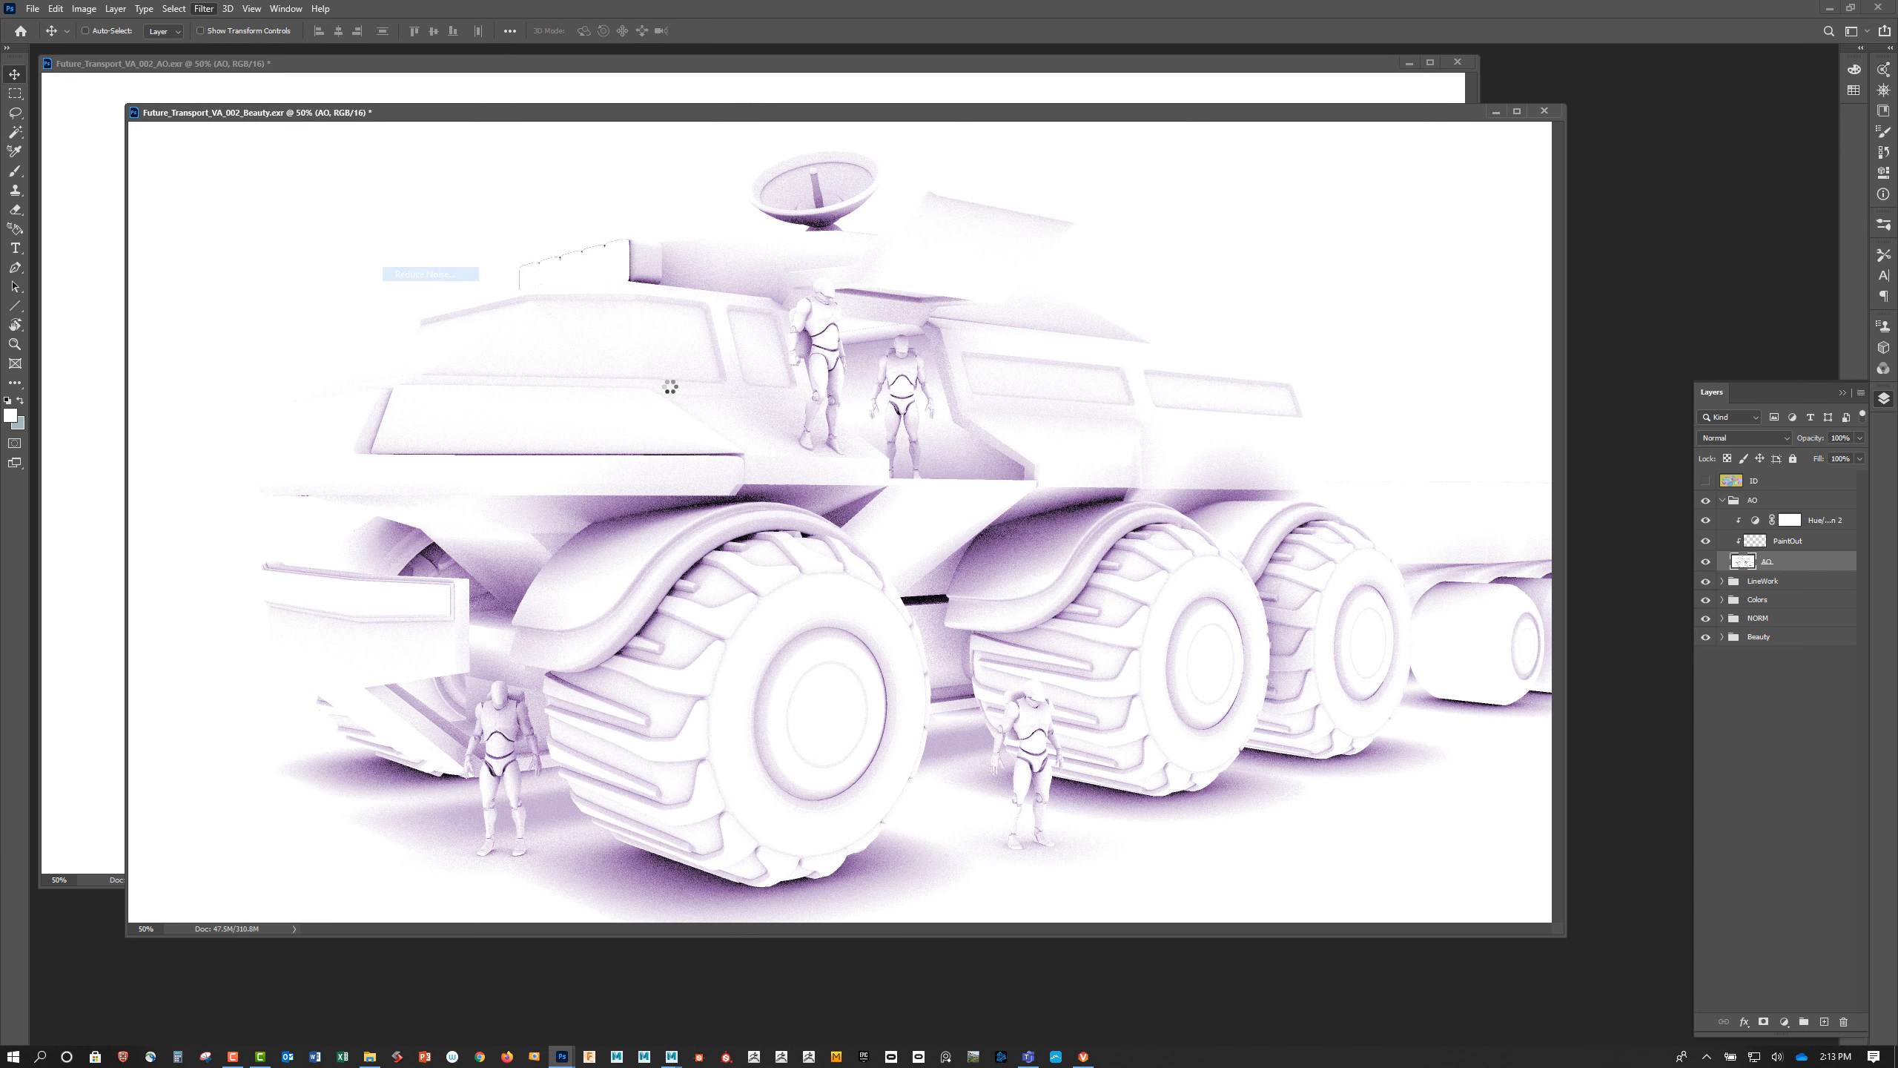
drag(844, 197, 1236, 344)
drag(1155, 535, 1197, 542)
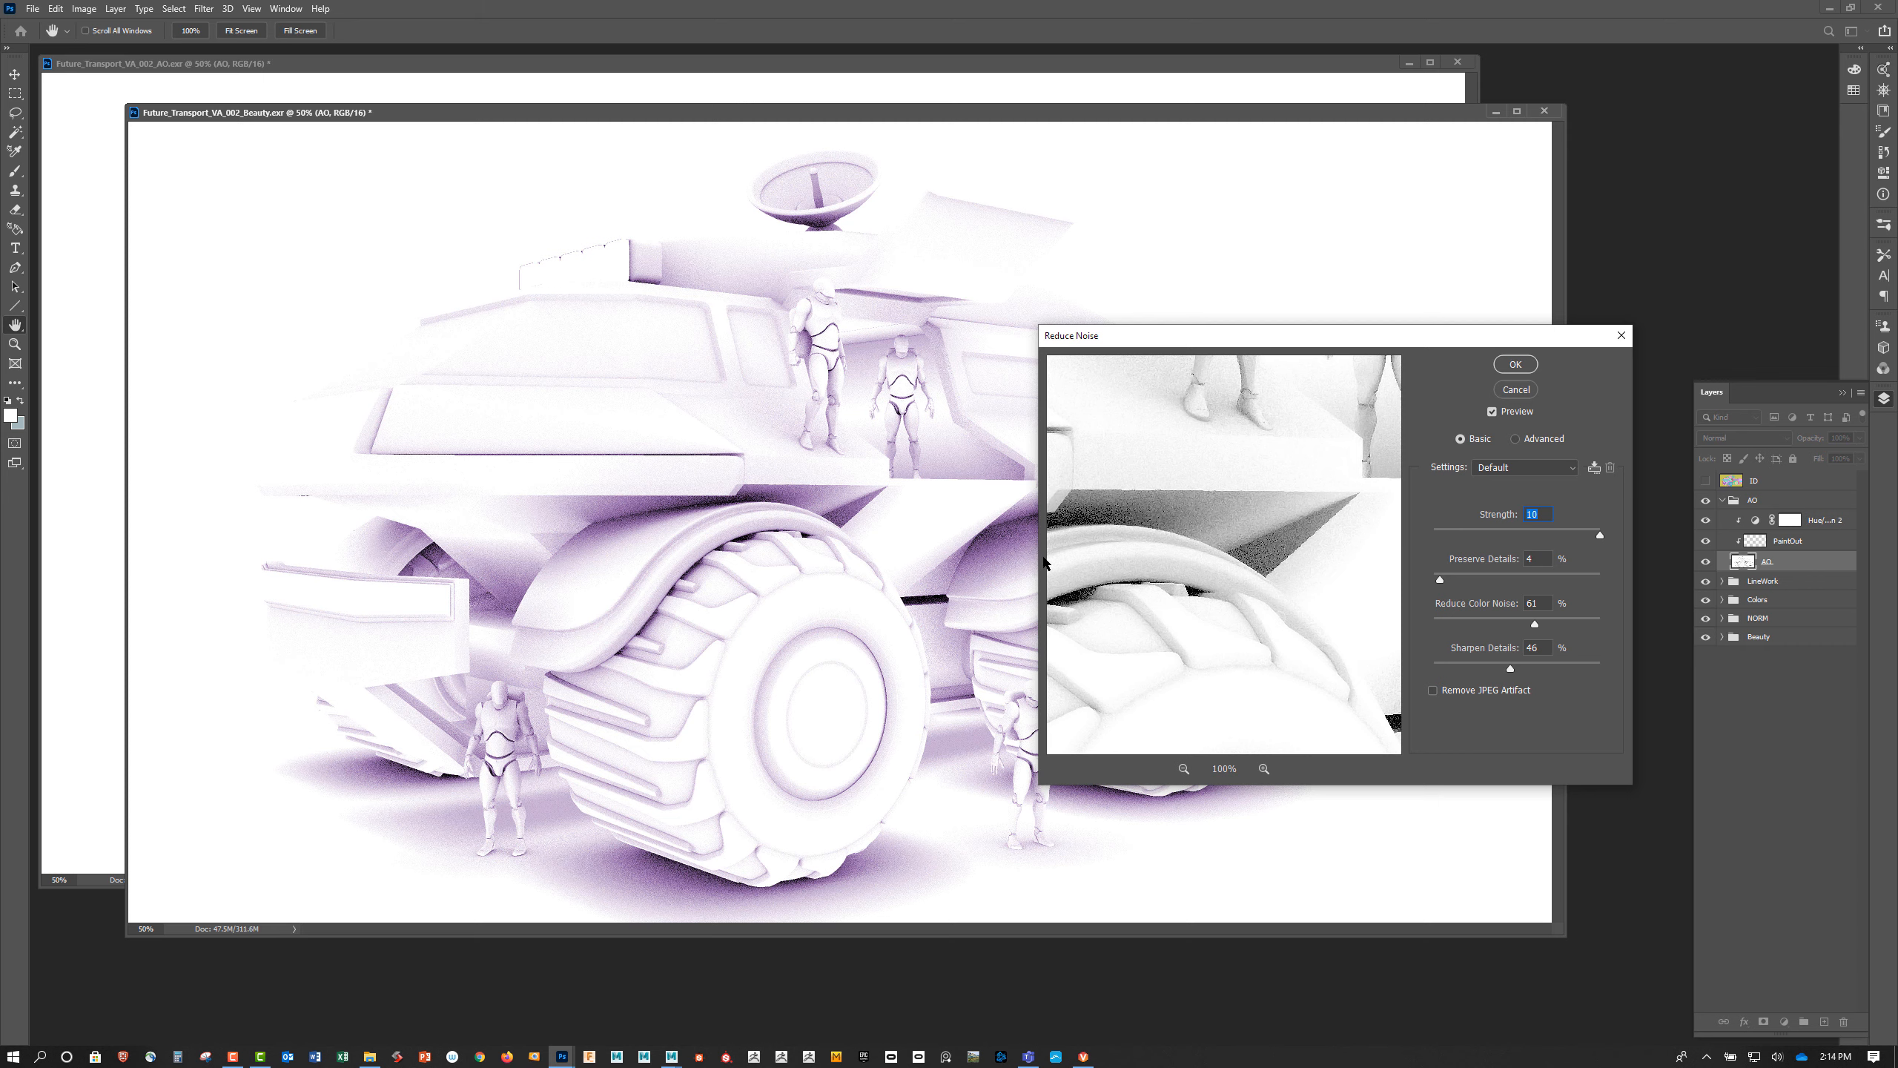
drag(1242, 539, 1295, 544)
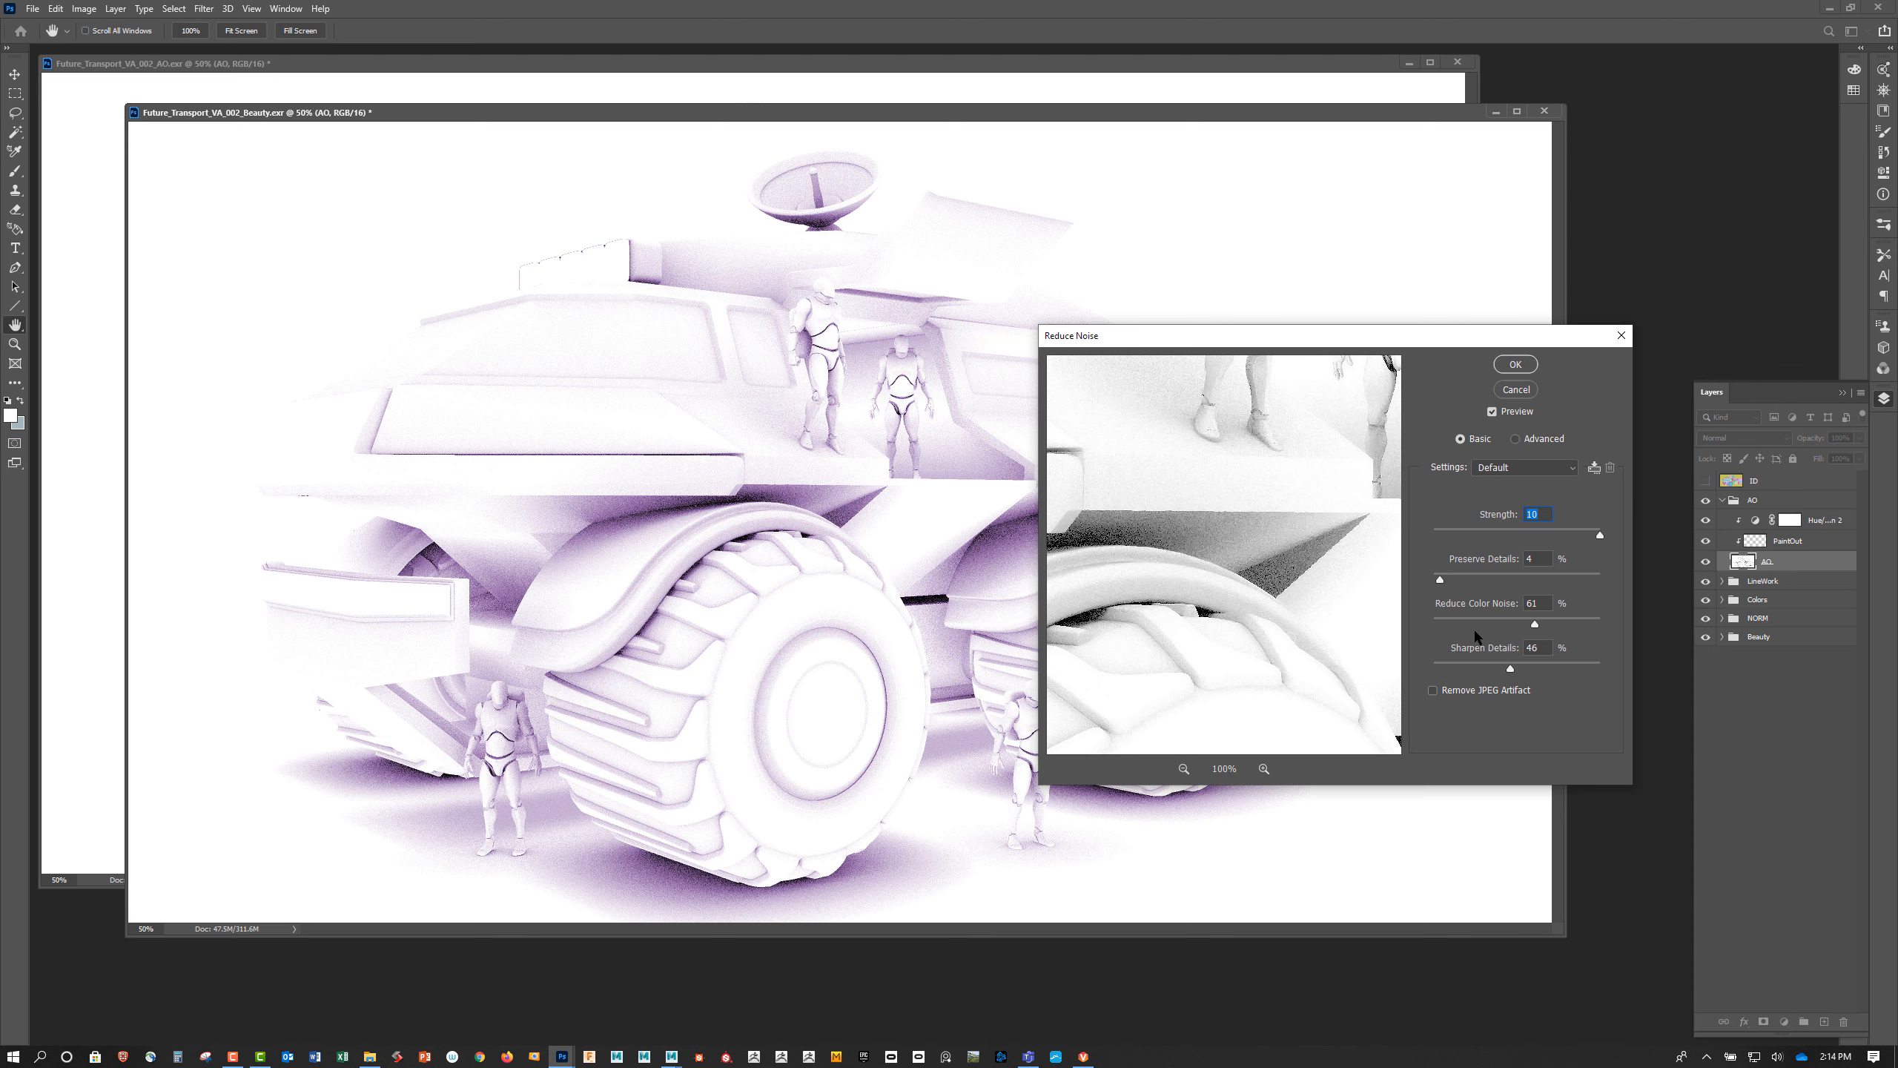
drag(1509, 671, 1462, 675)
drag(1534, 624, 1568, 626)
click(1515, 365)
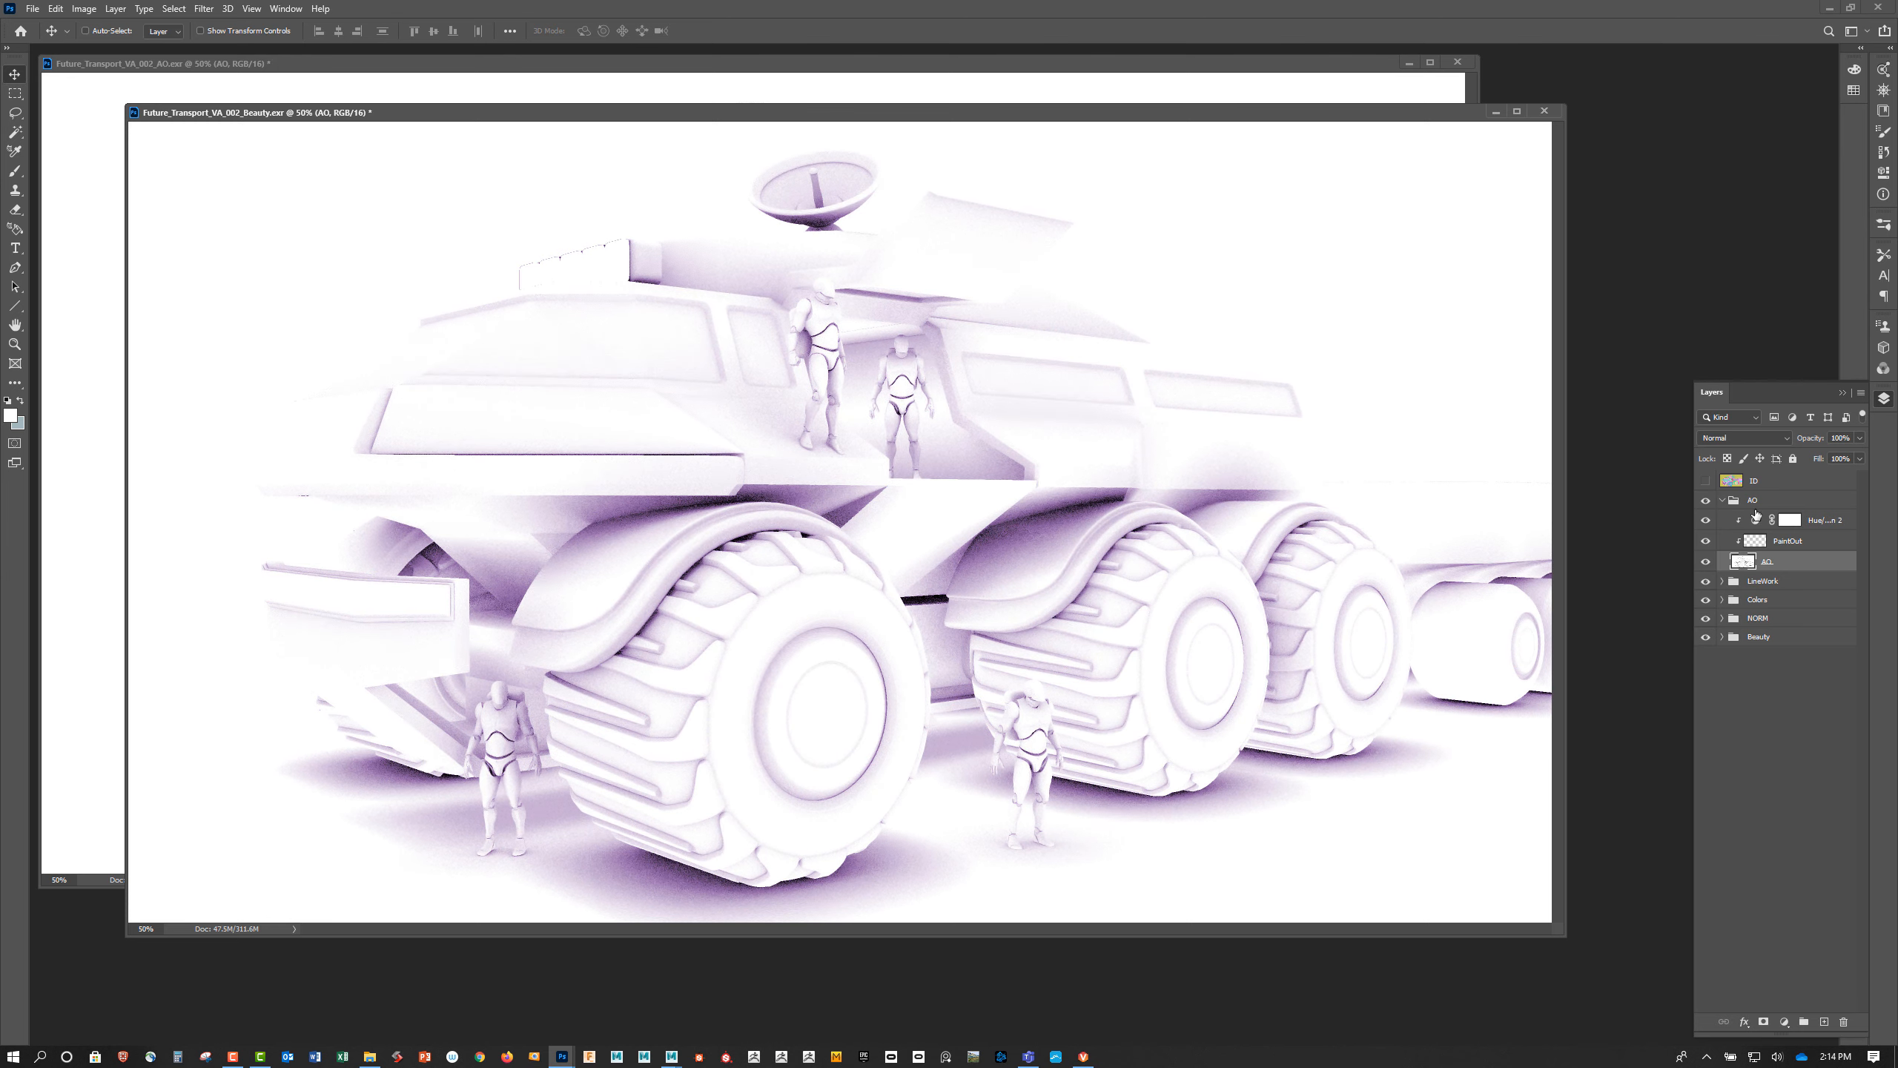
Collapse the AO group, set its blend mode to Multiply and lower its opacity to 27%
click(1722, 501)
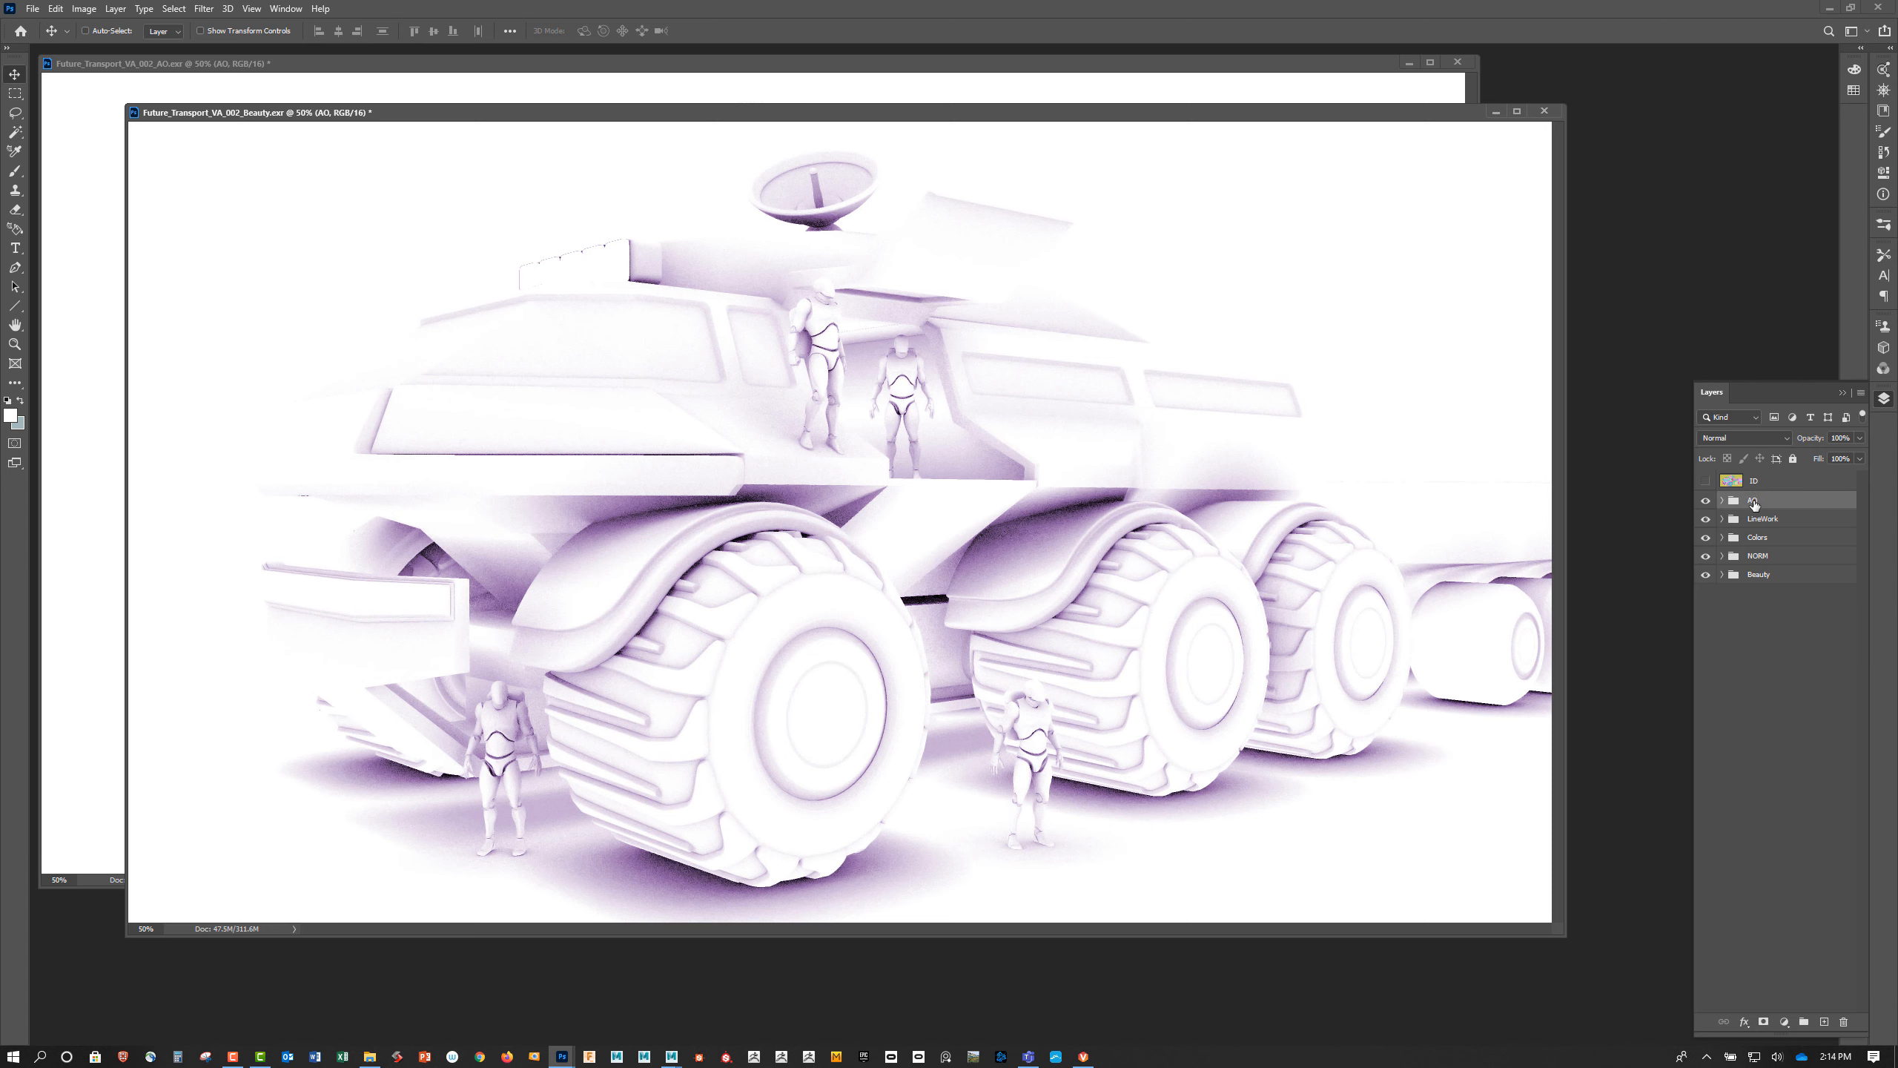
click(1751, 441)
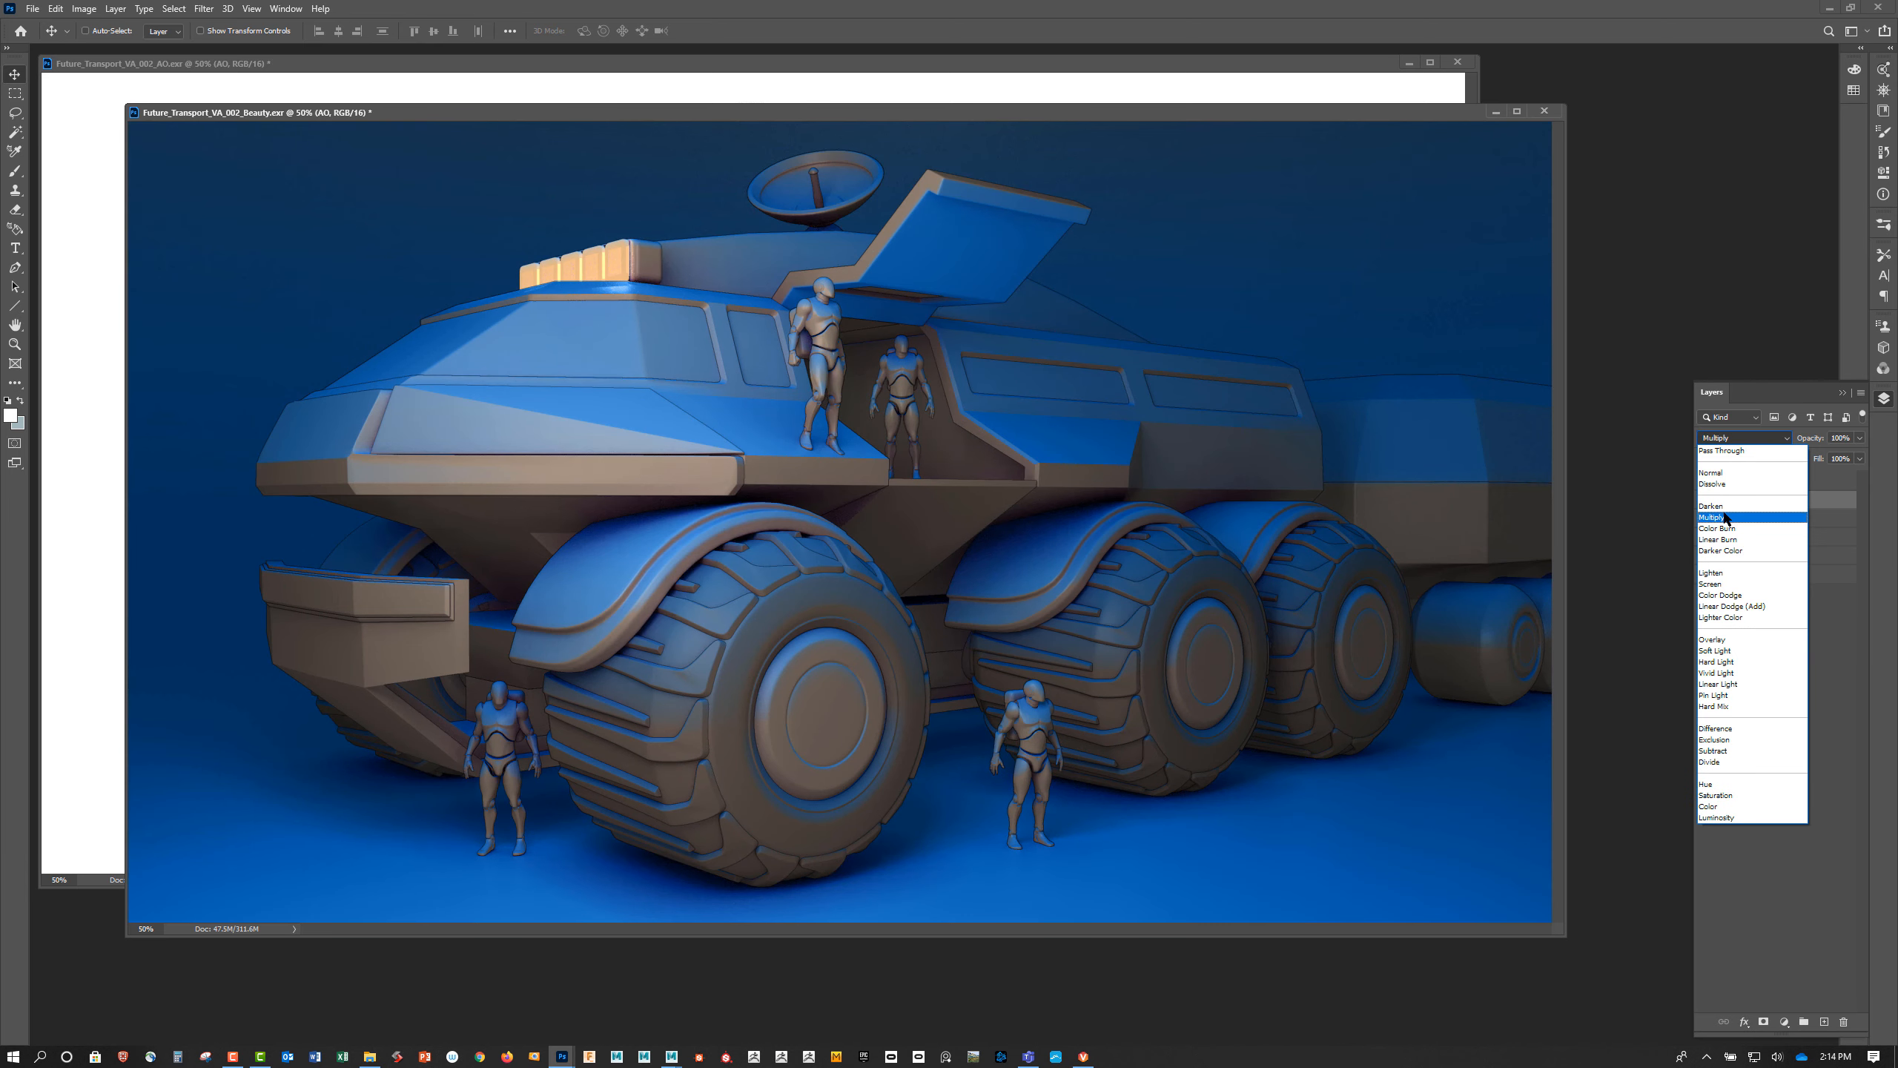
click(1725, 517)
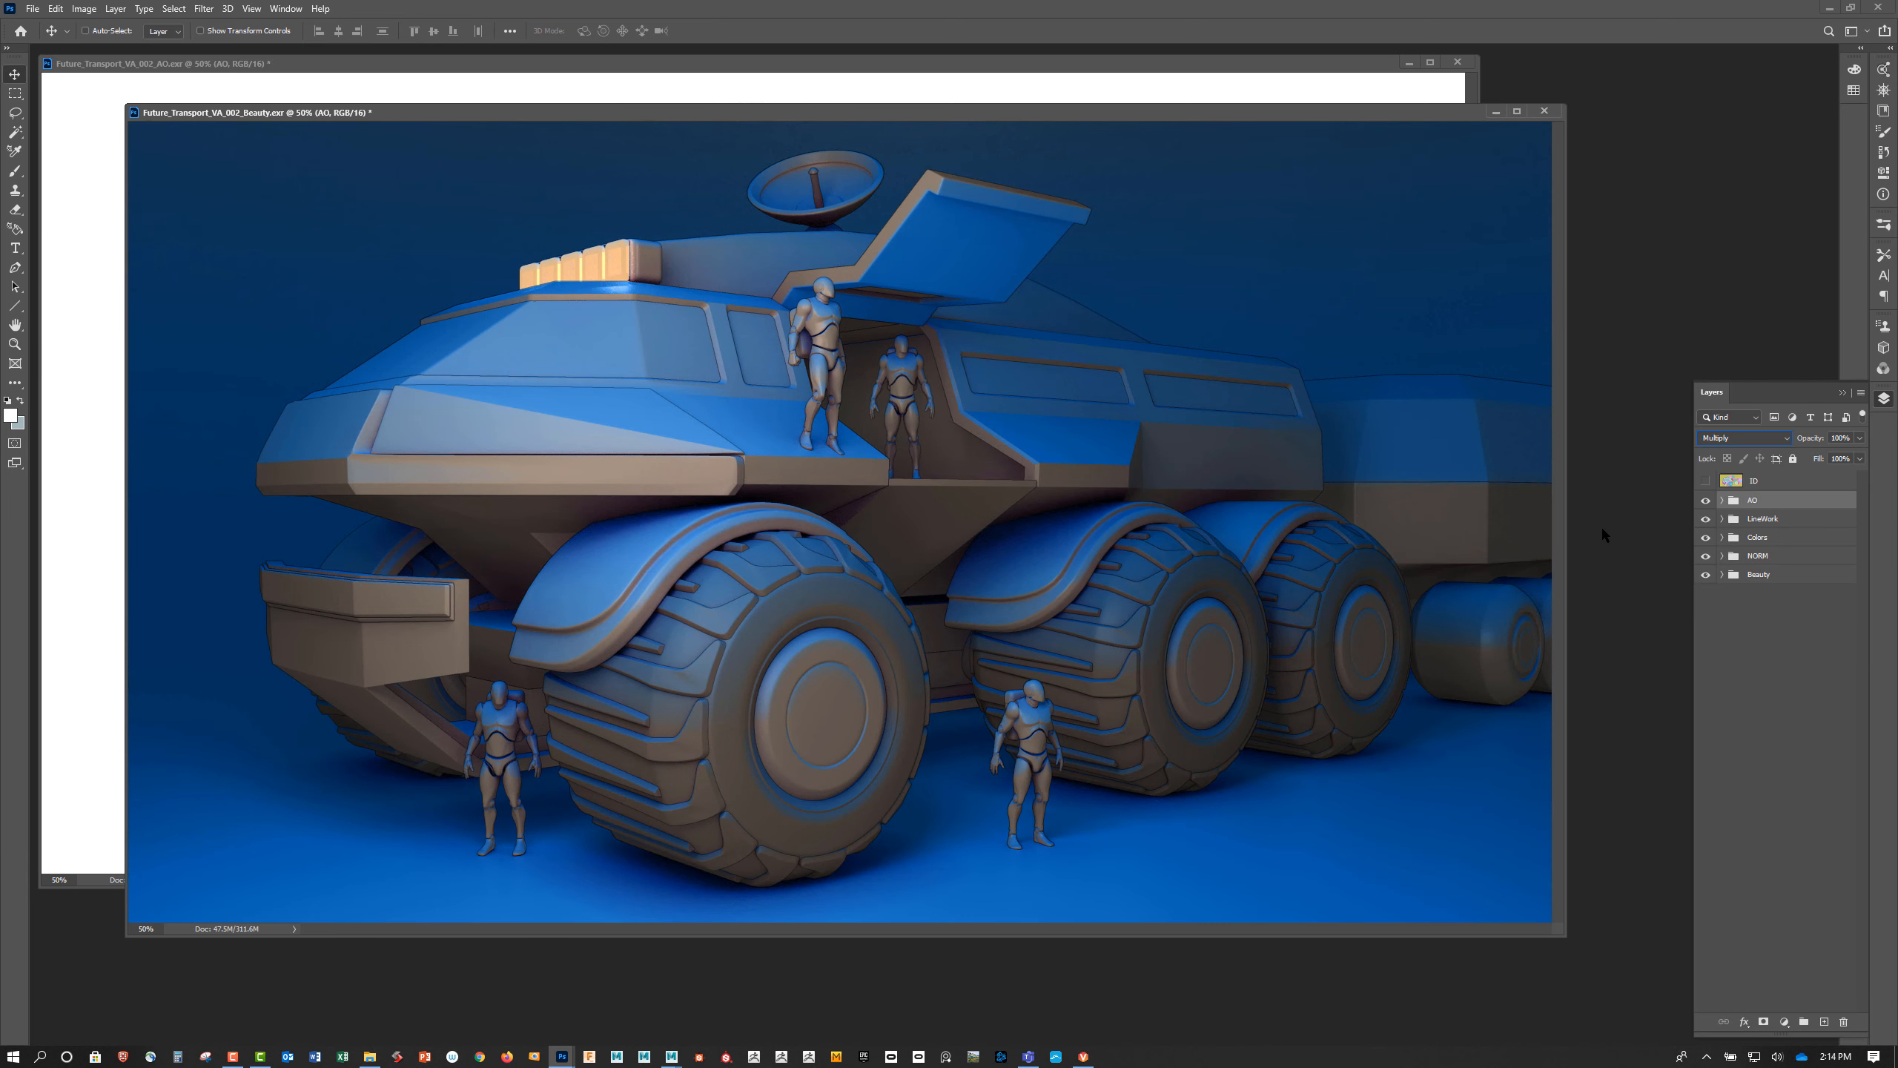
click(1859, 458)
drag(1860, 458, 1809, 464)
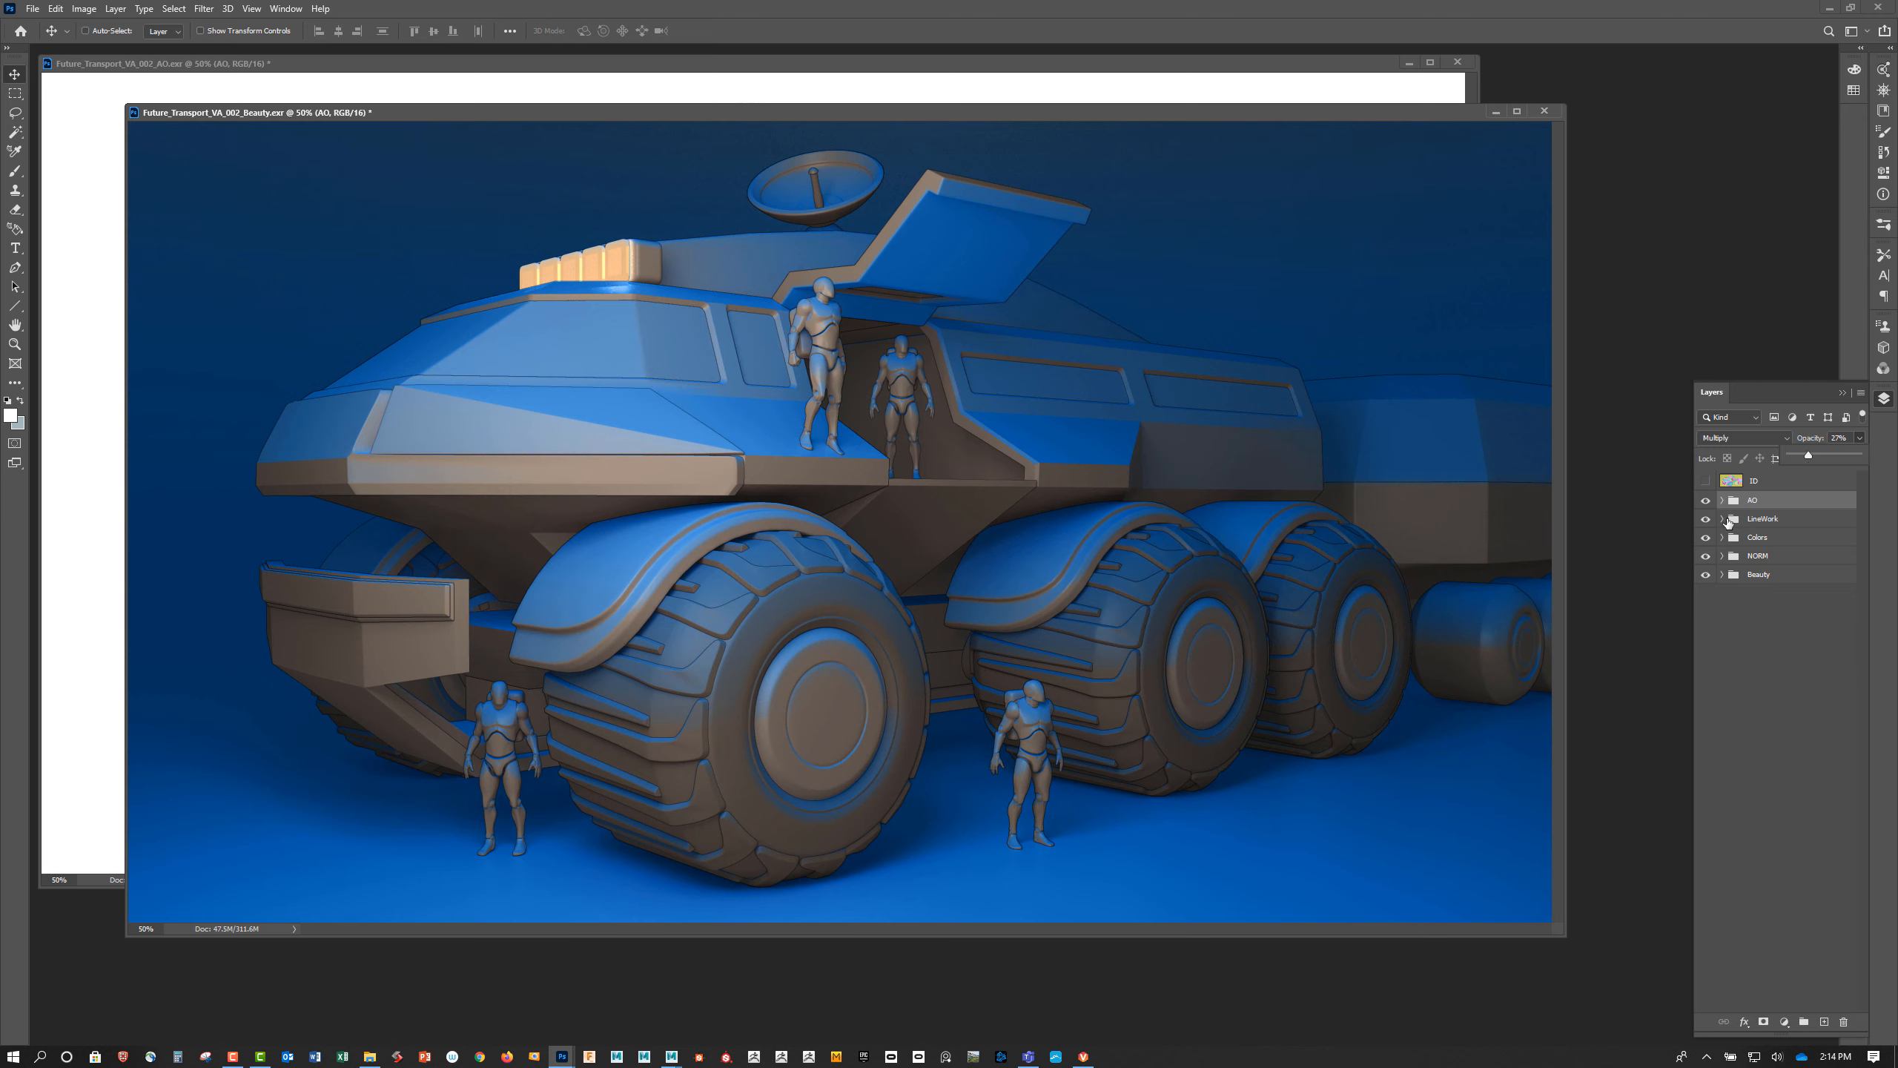
Mask the Color Fill layer in the BKG group above Beauty so its color covers only the background around the vehicle
click(1757, 576)
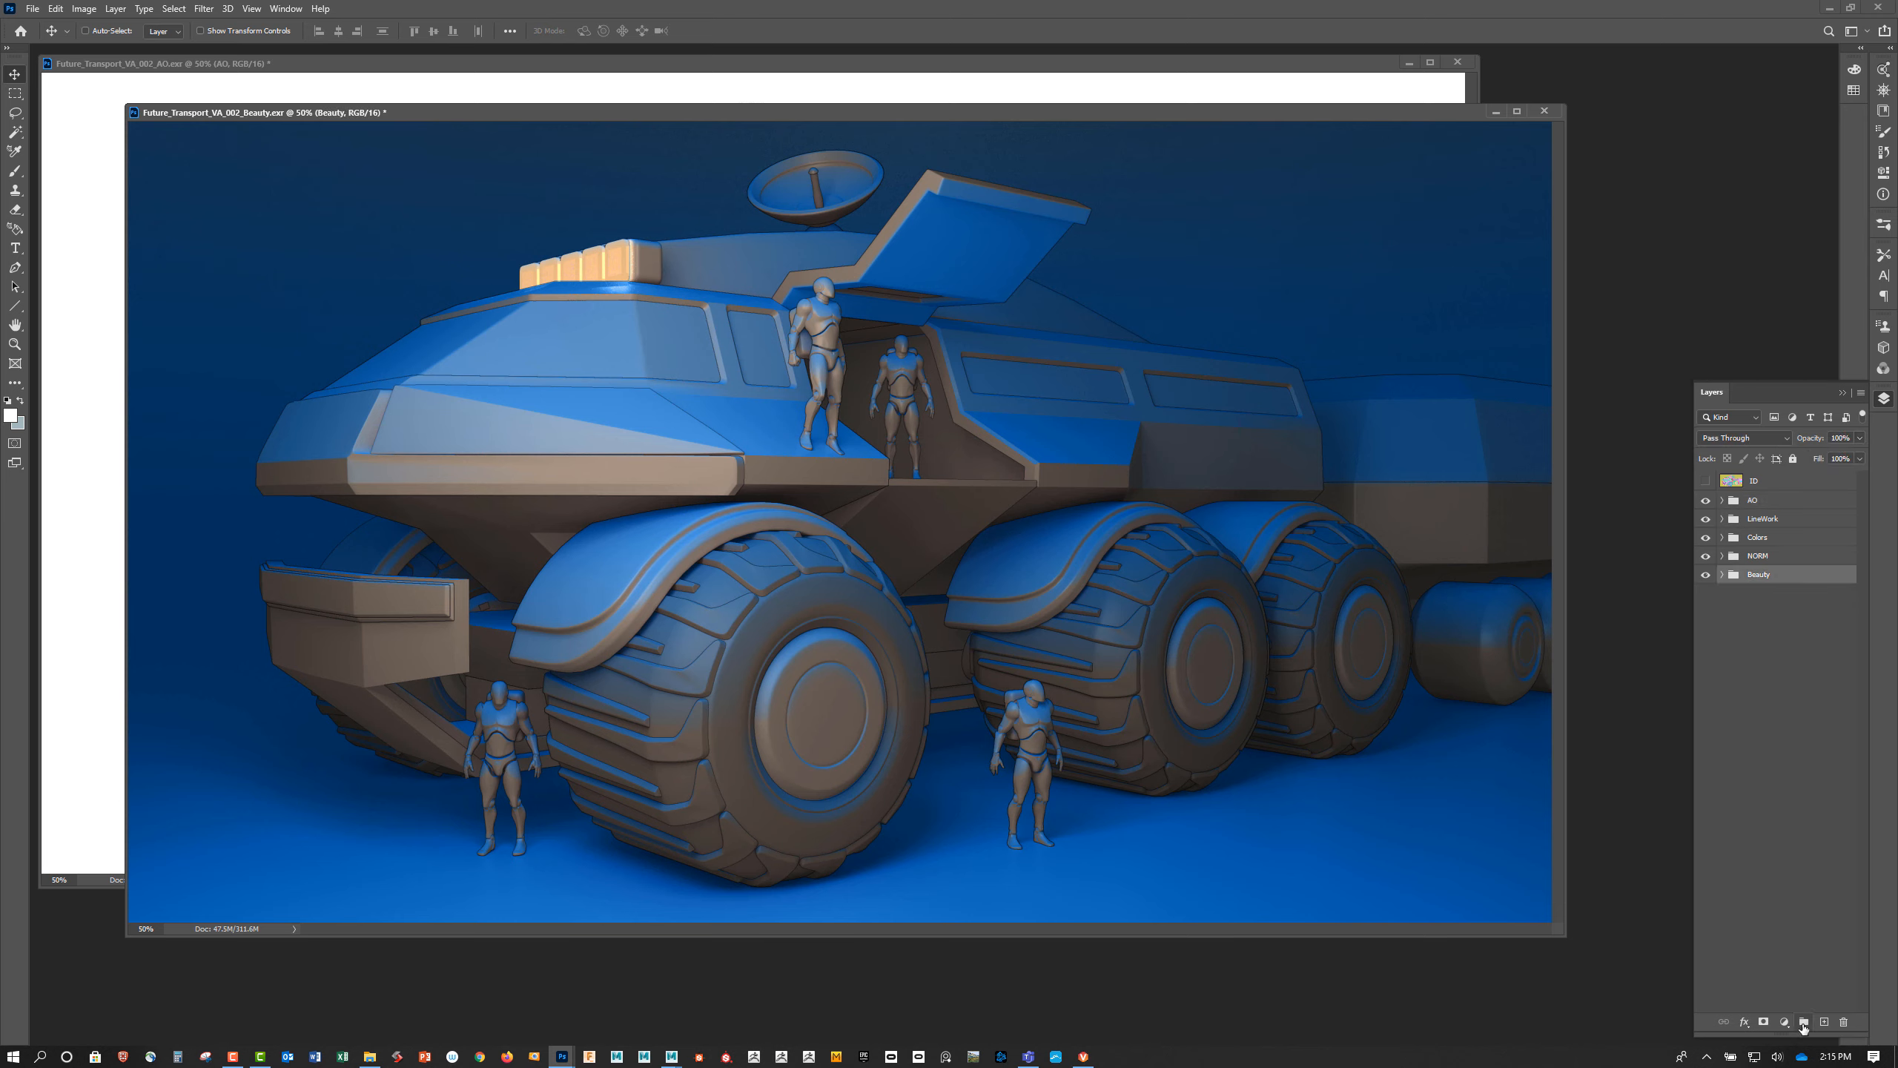
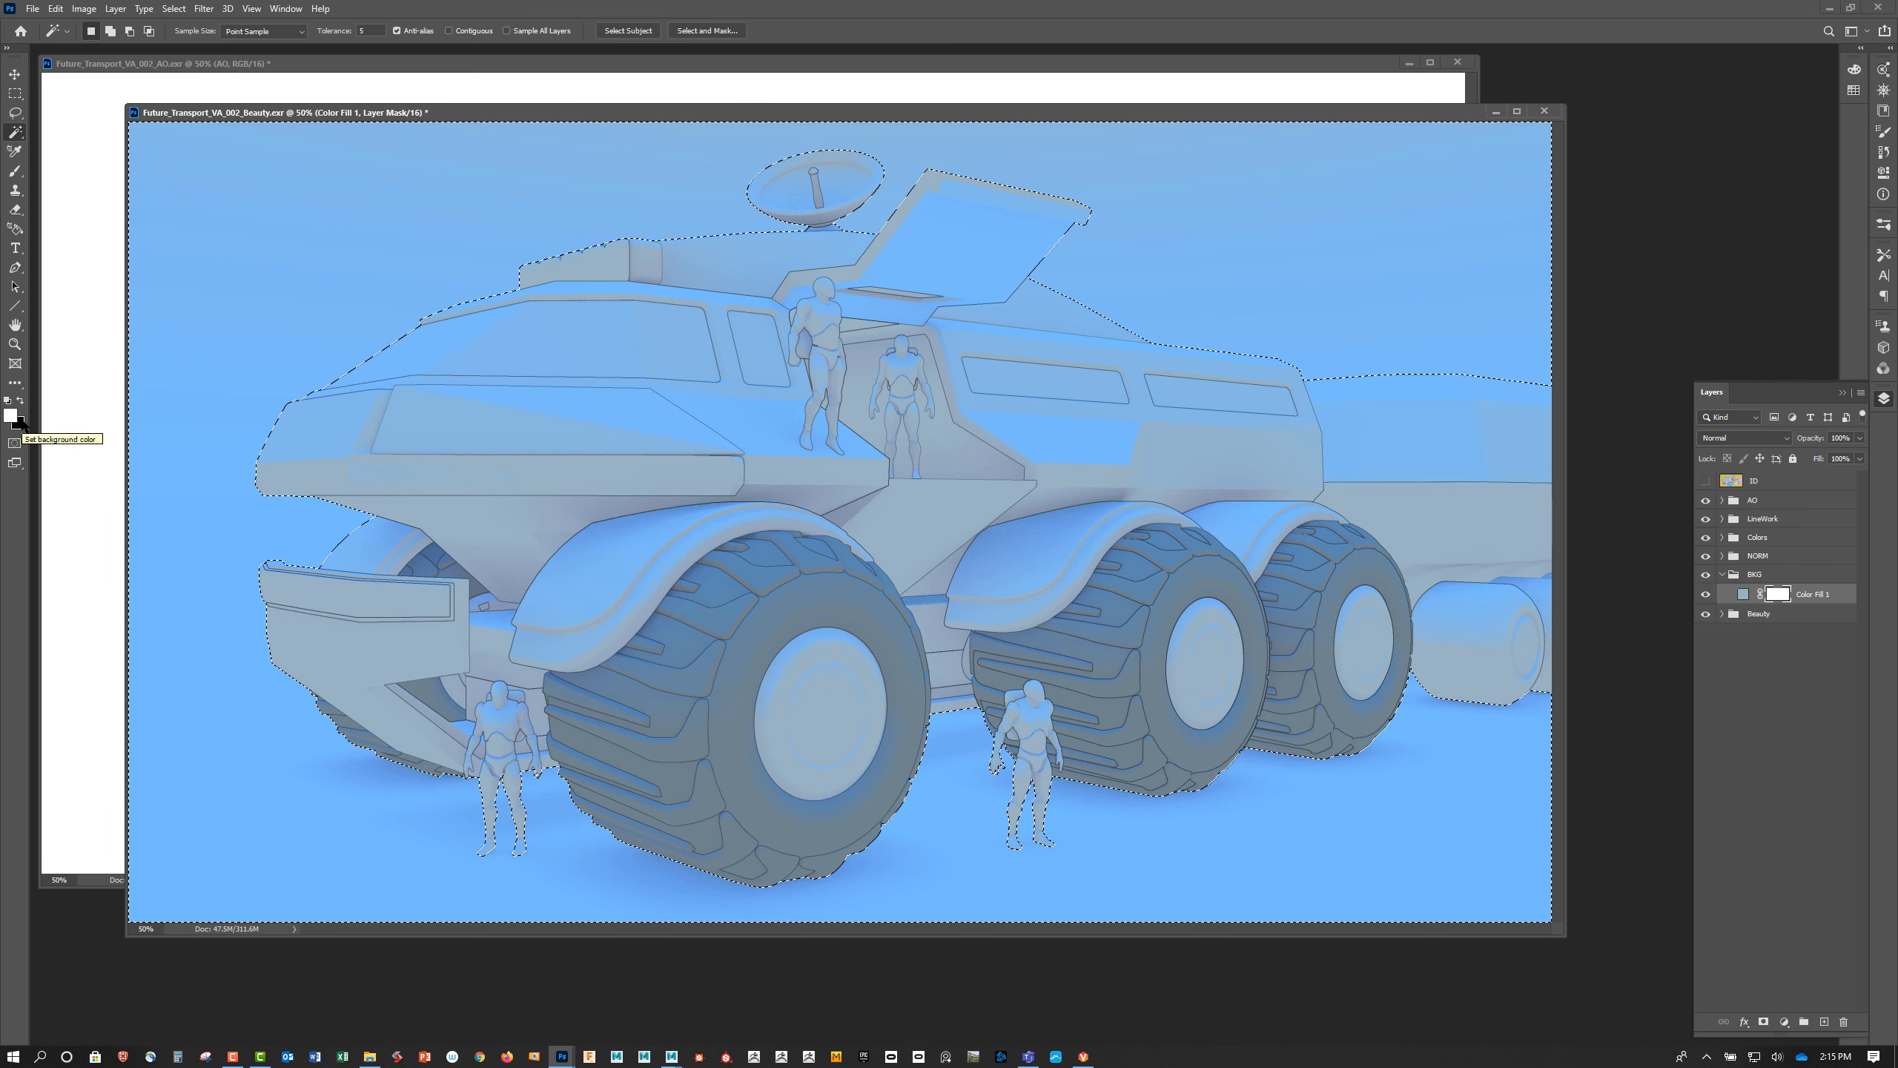
key(Delete)
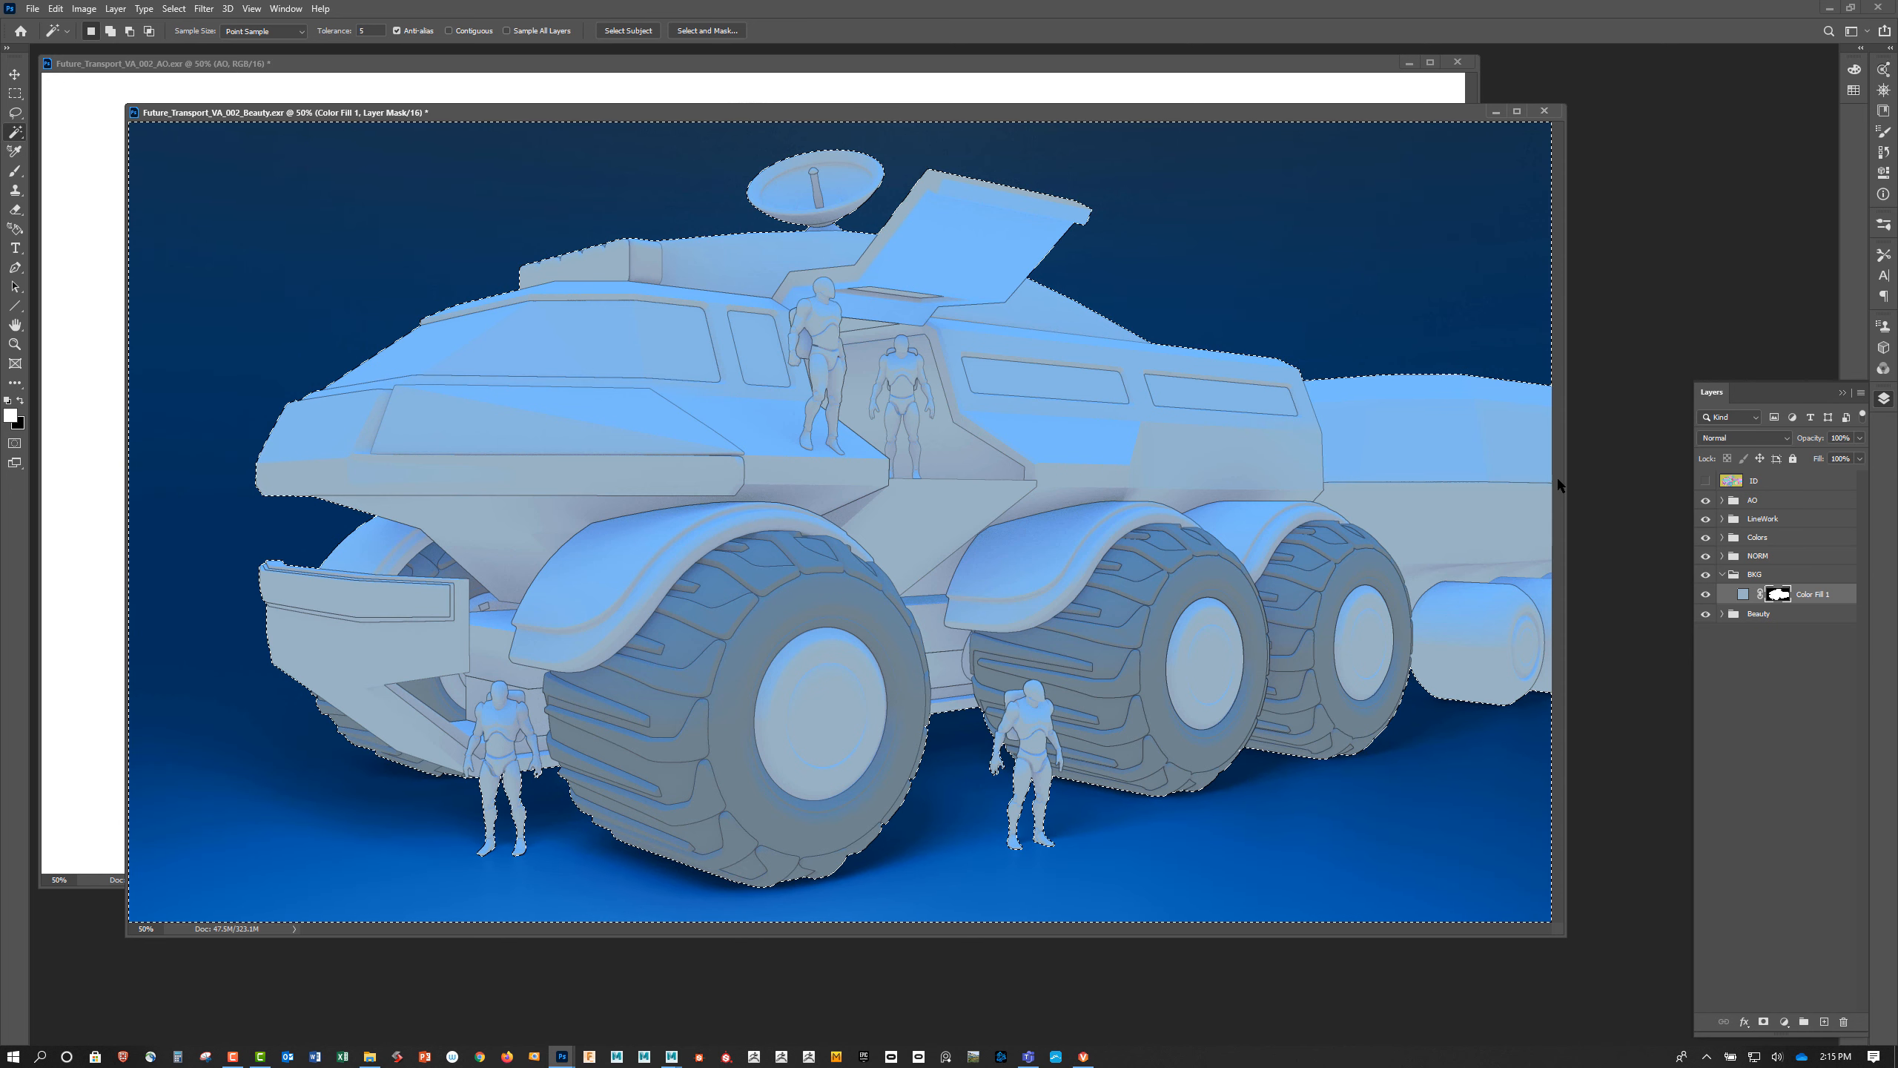
click(1783, 639)
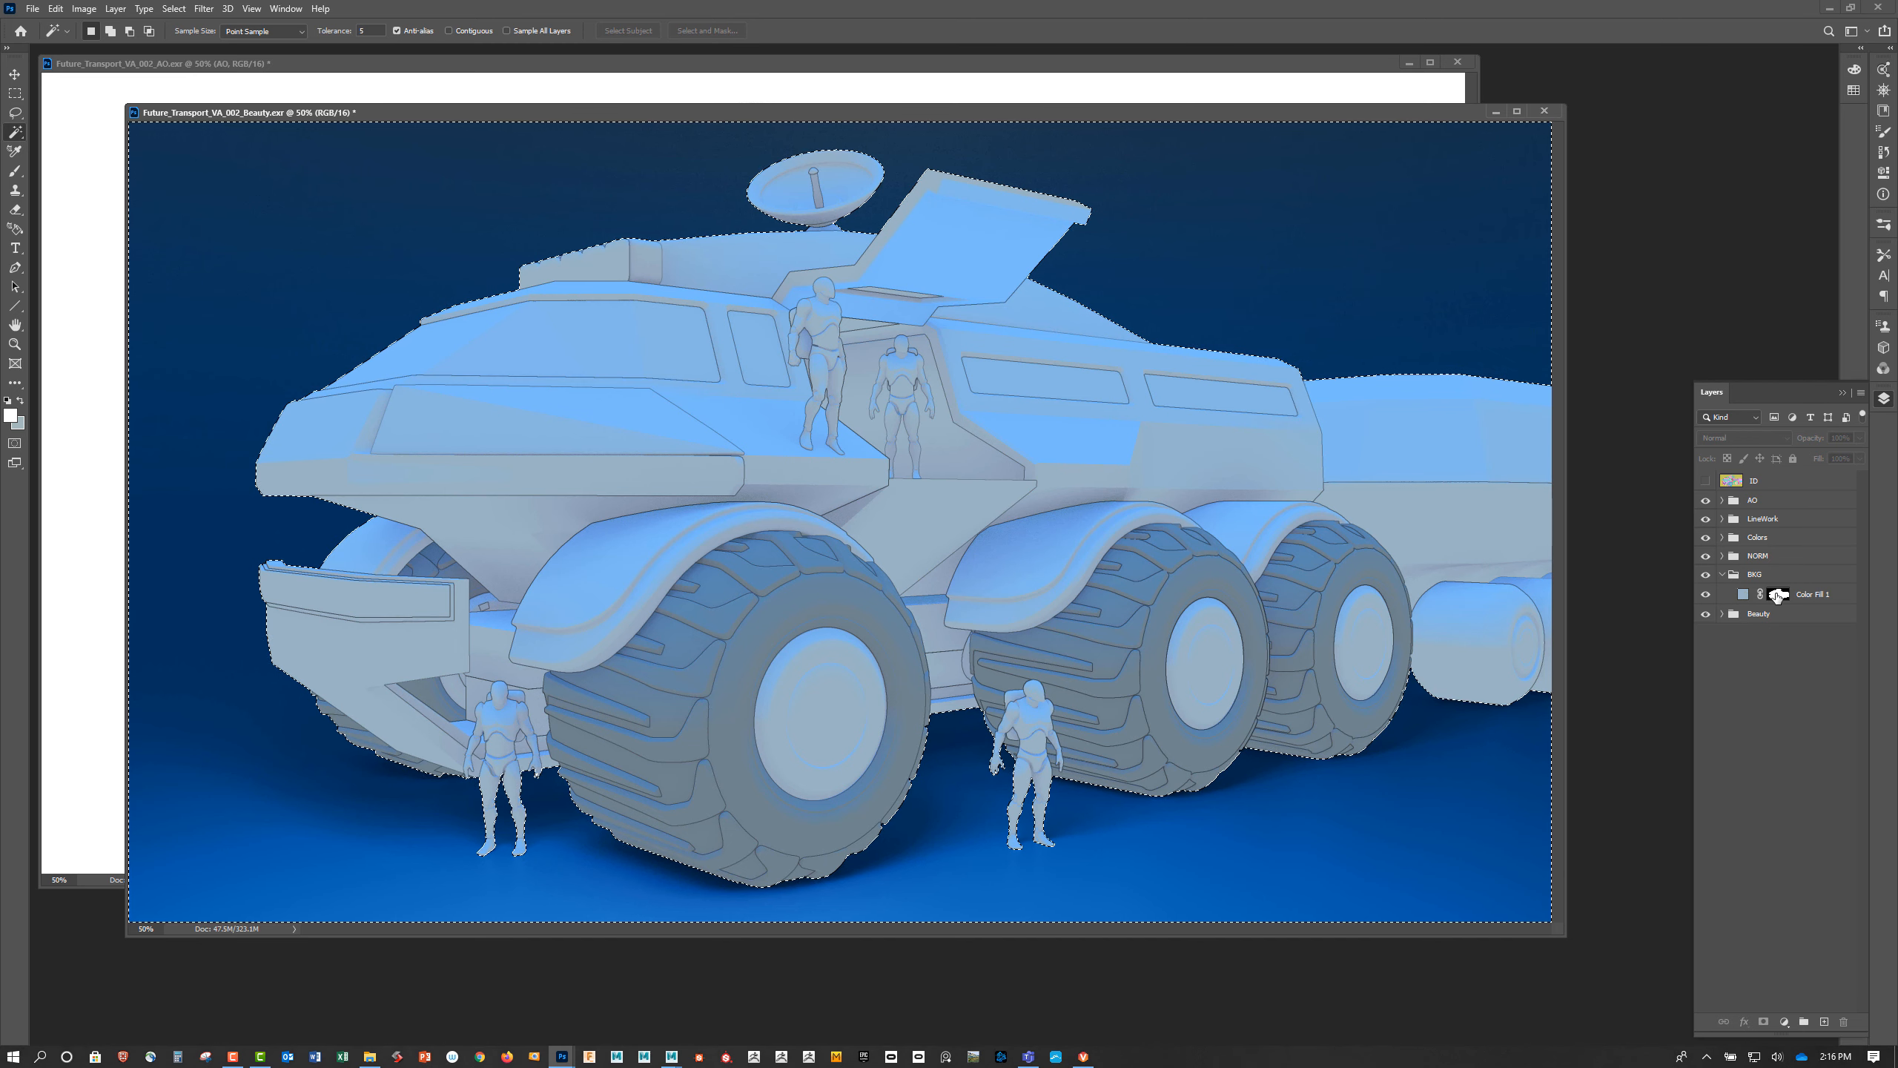
click(1778, 596)
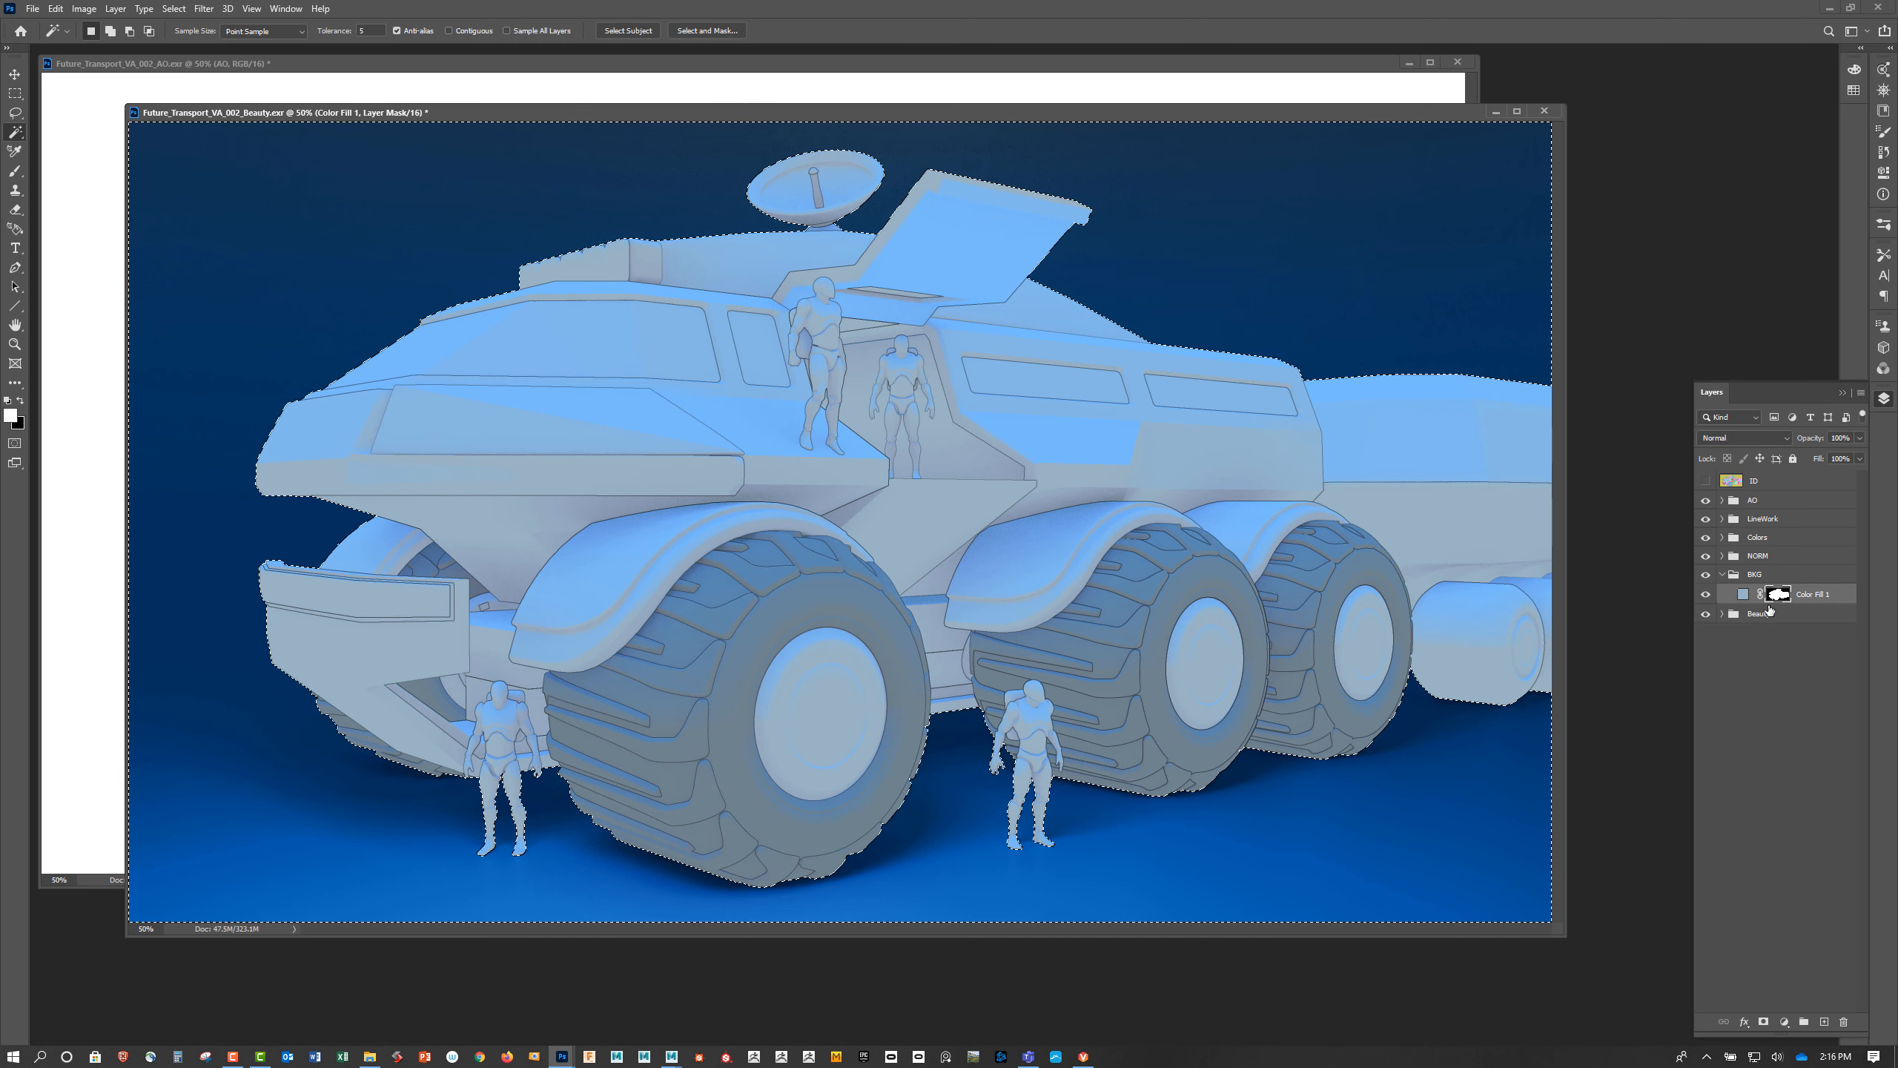
key(ctrl+d)
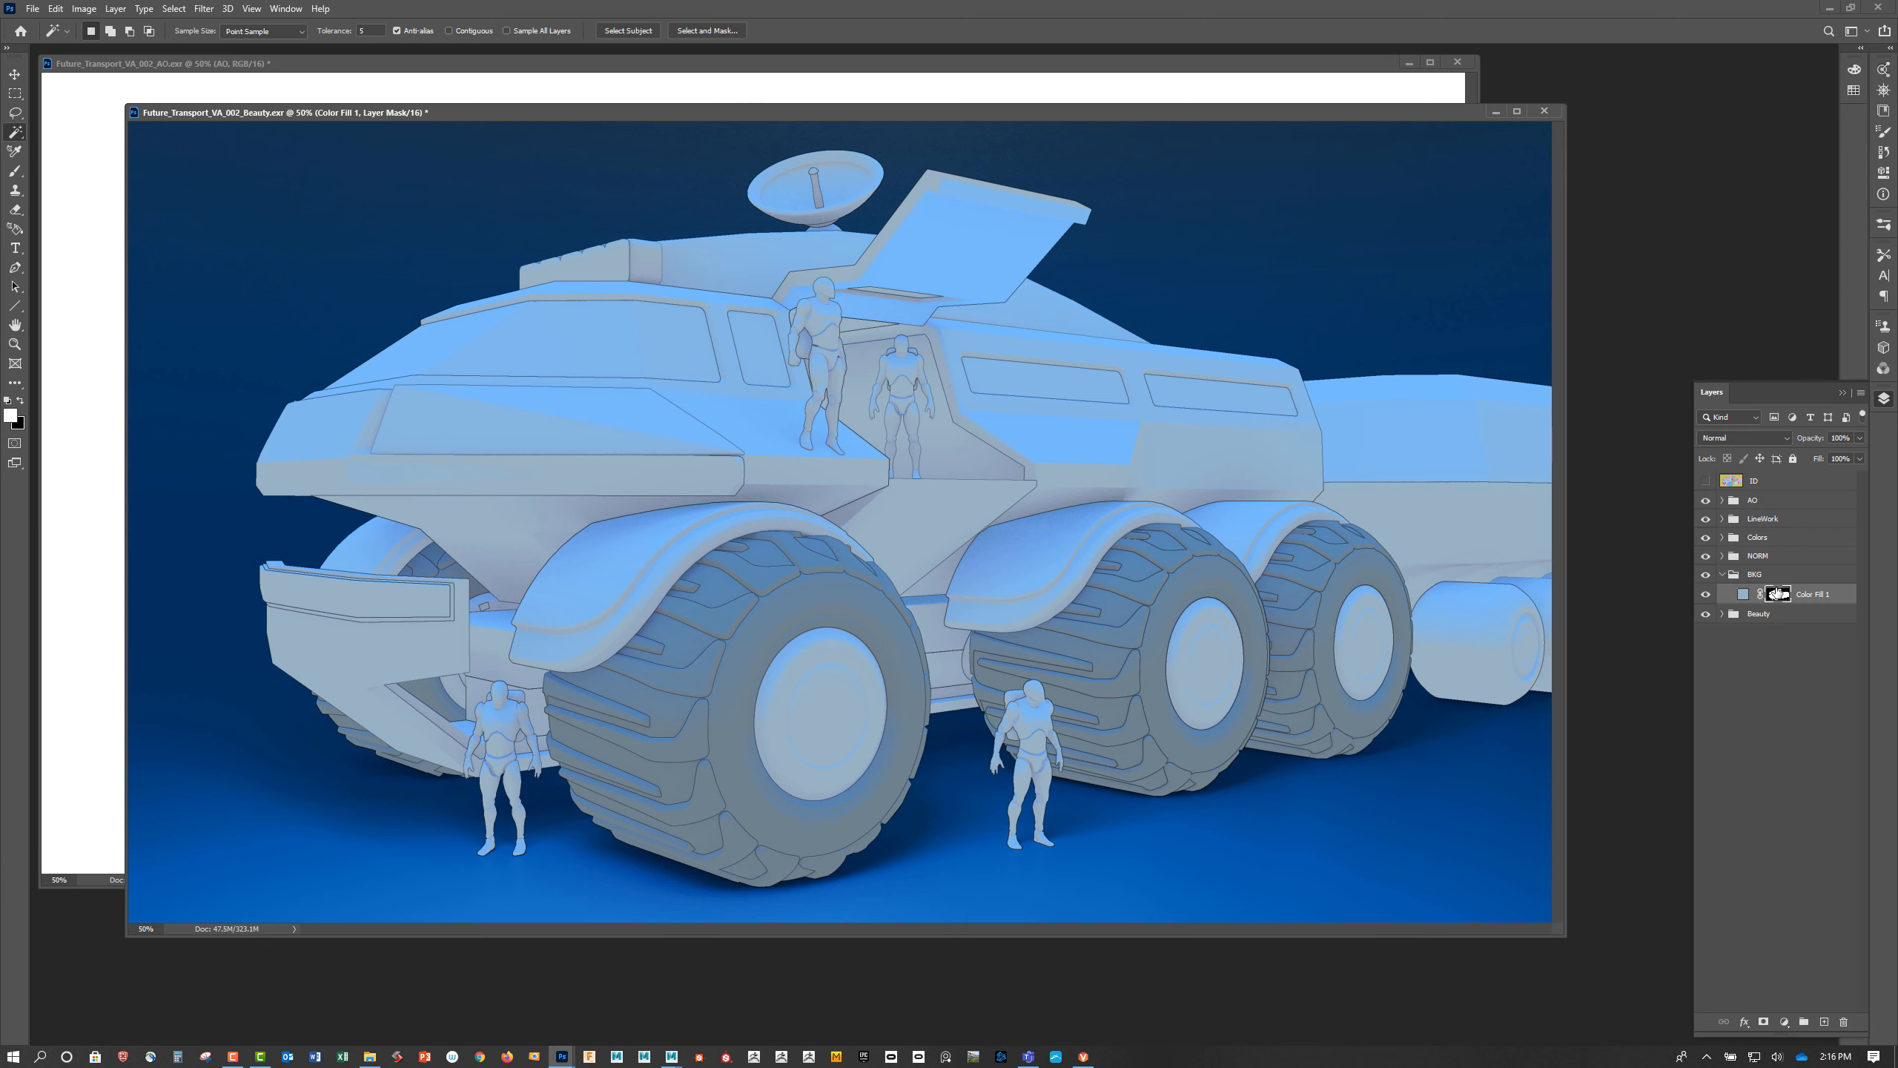
key(ctrl+i)
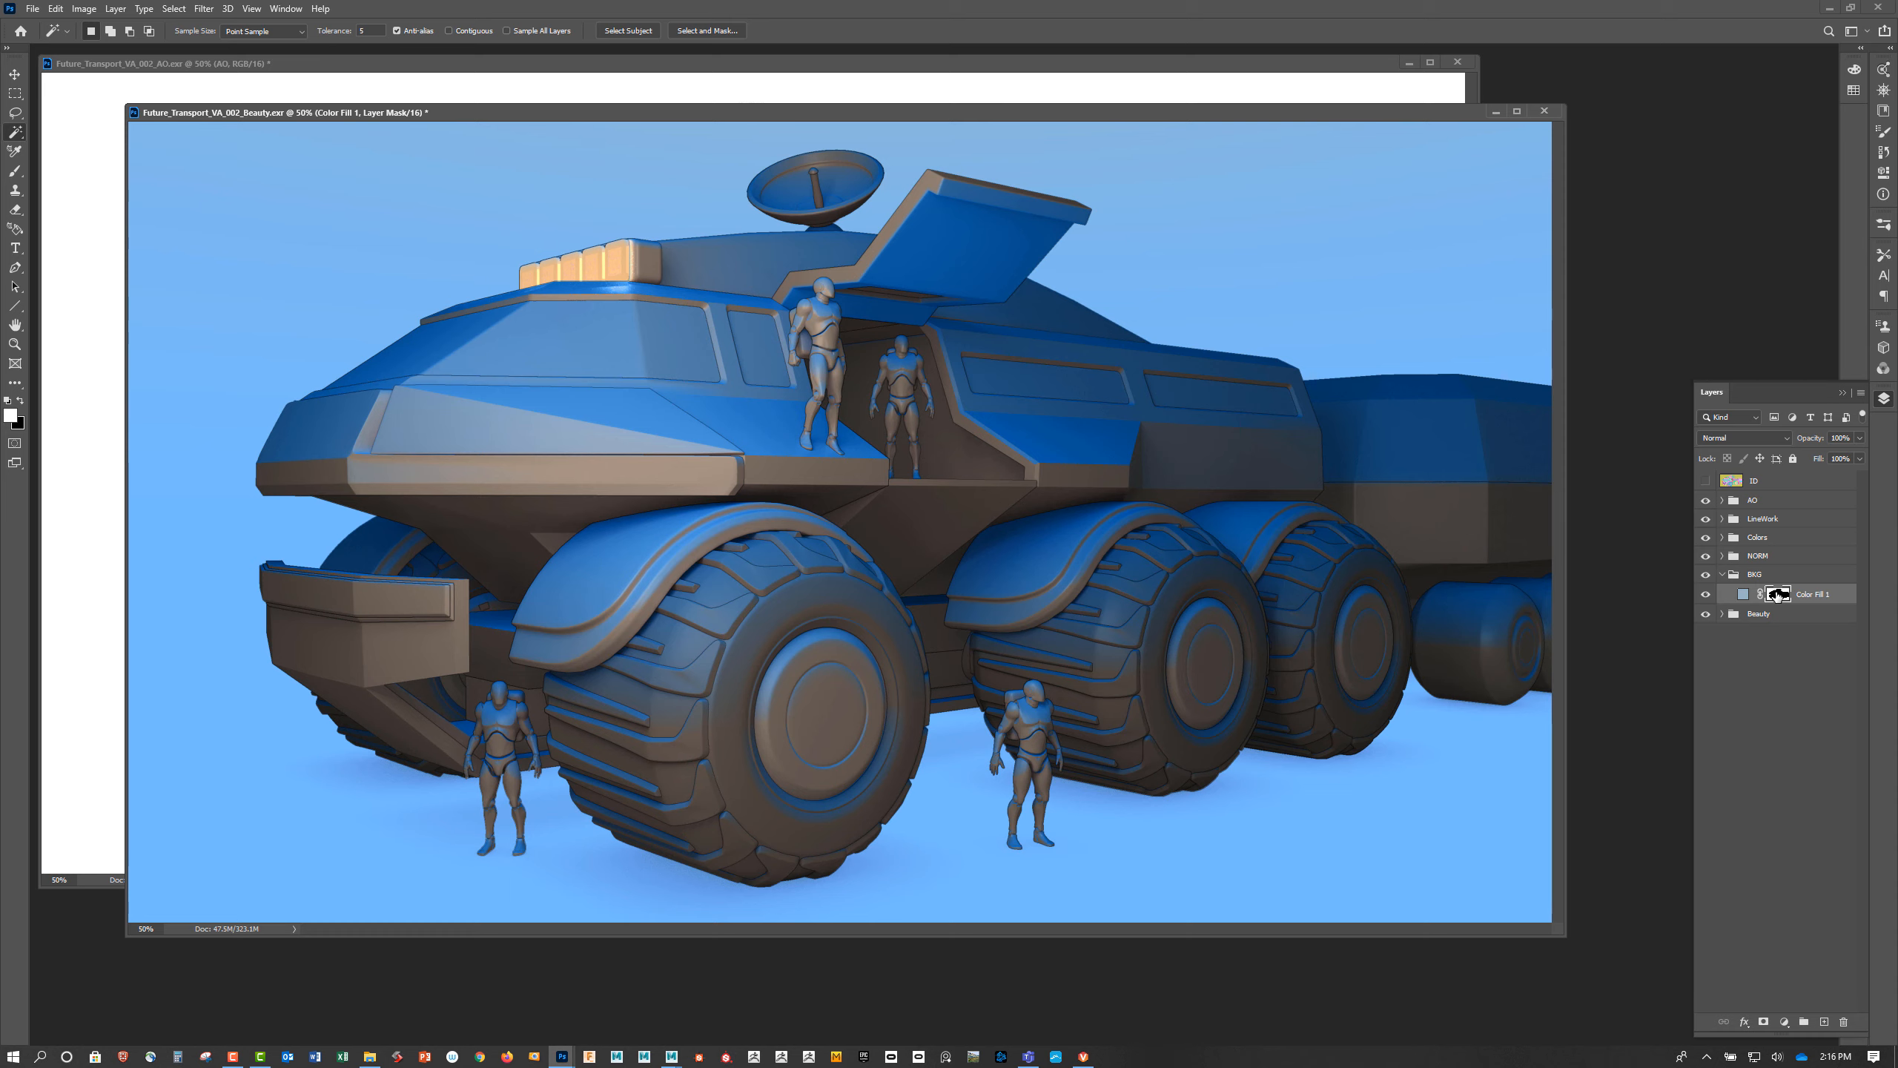
key(ctrl+i)
key(ctrl+i)
Change the background fill color to a more saturated cyan, hex 50c5cf
click(1743, 594)
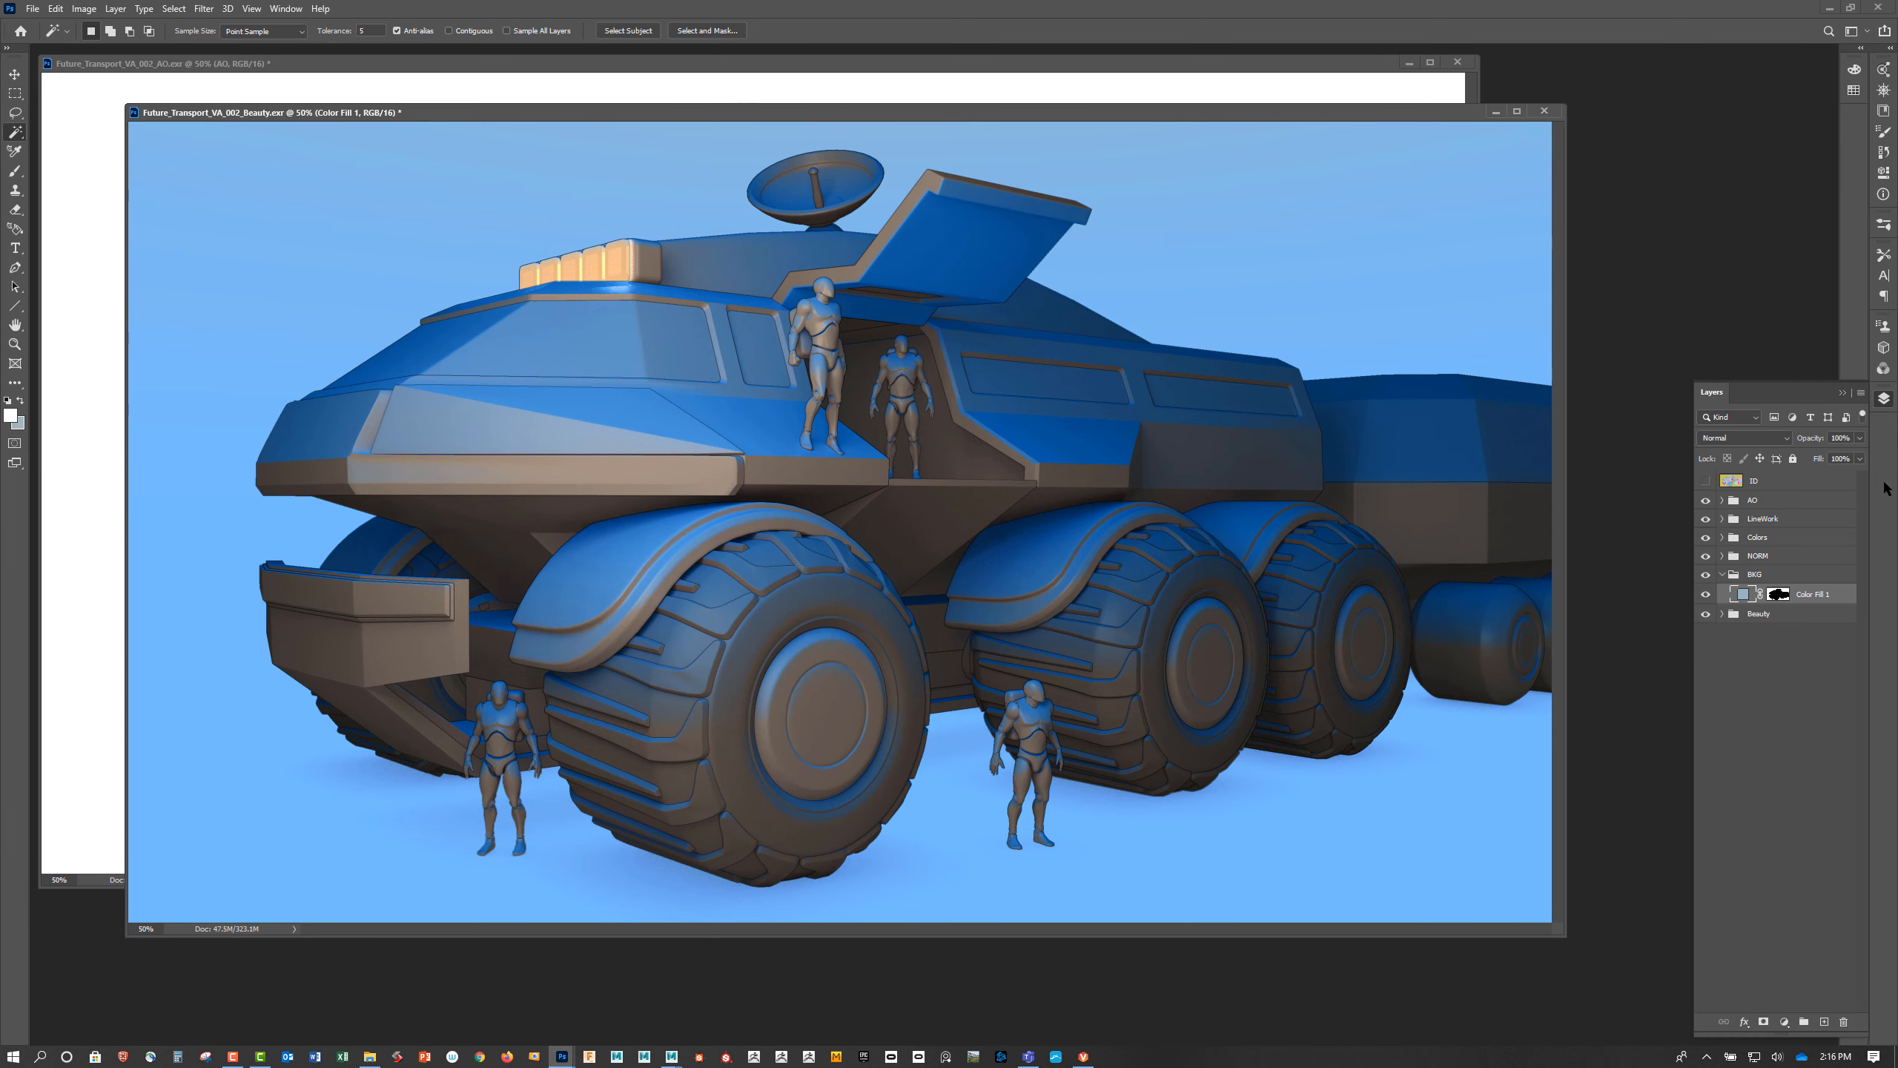
double_click(1743, 593)
click(1319, 798)
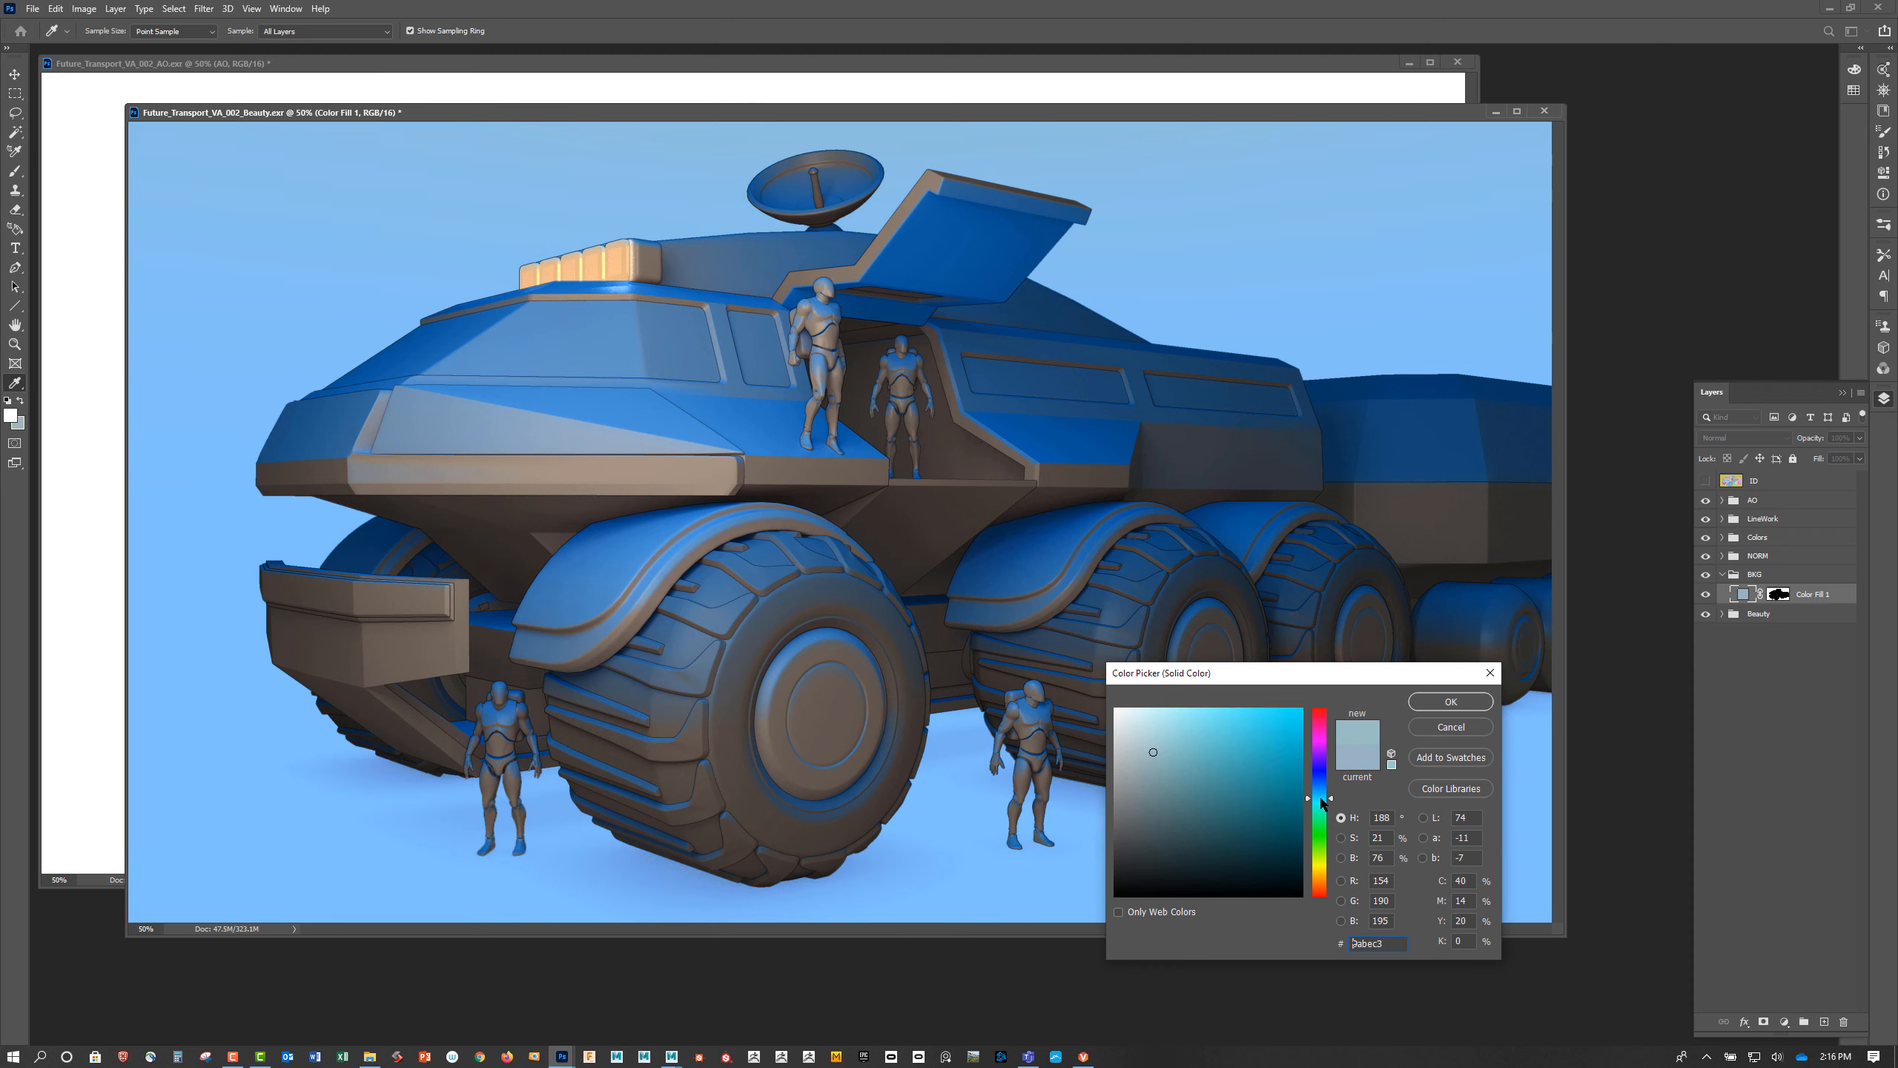
drag(1320, 802, 1319, 799)
click(1232, 743)
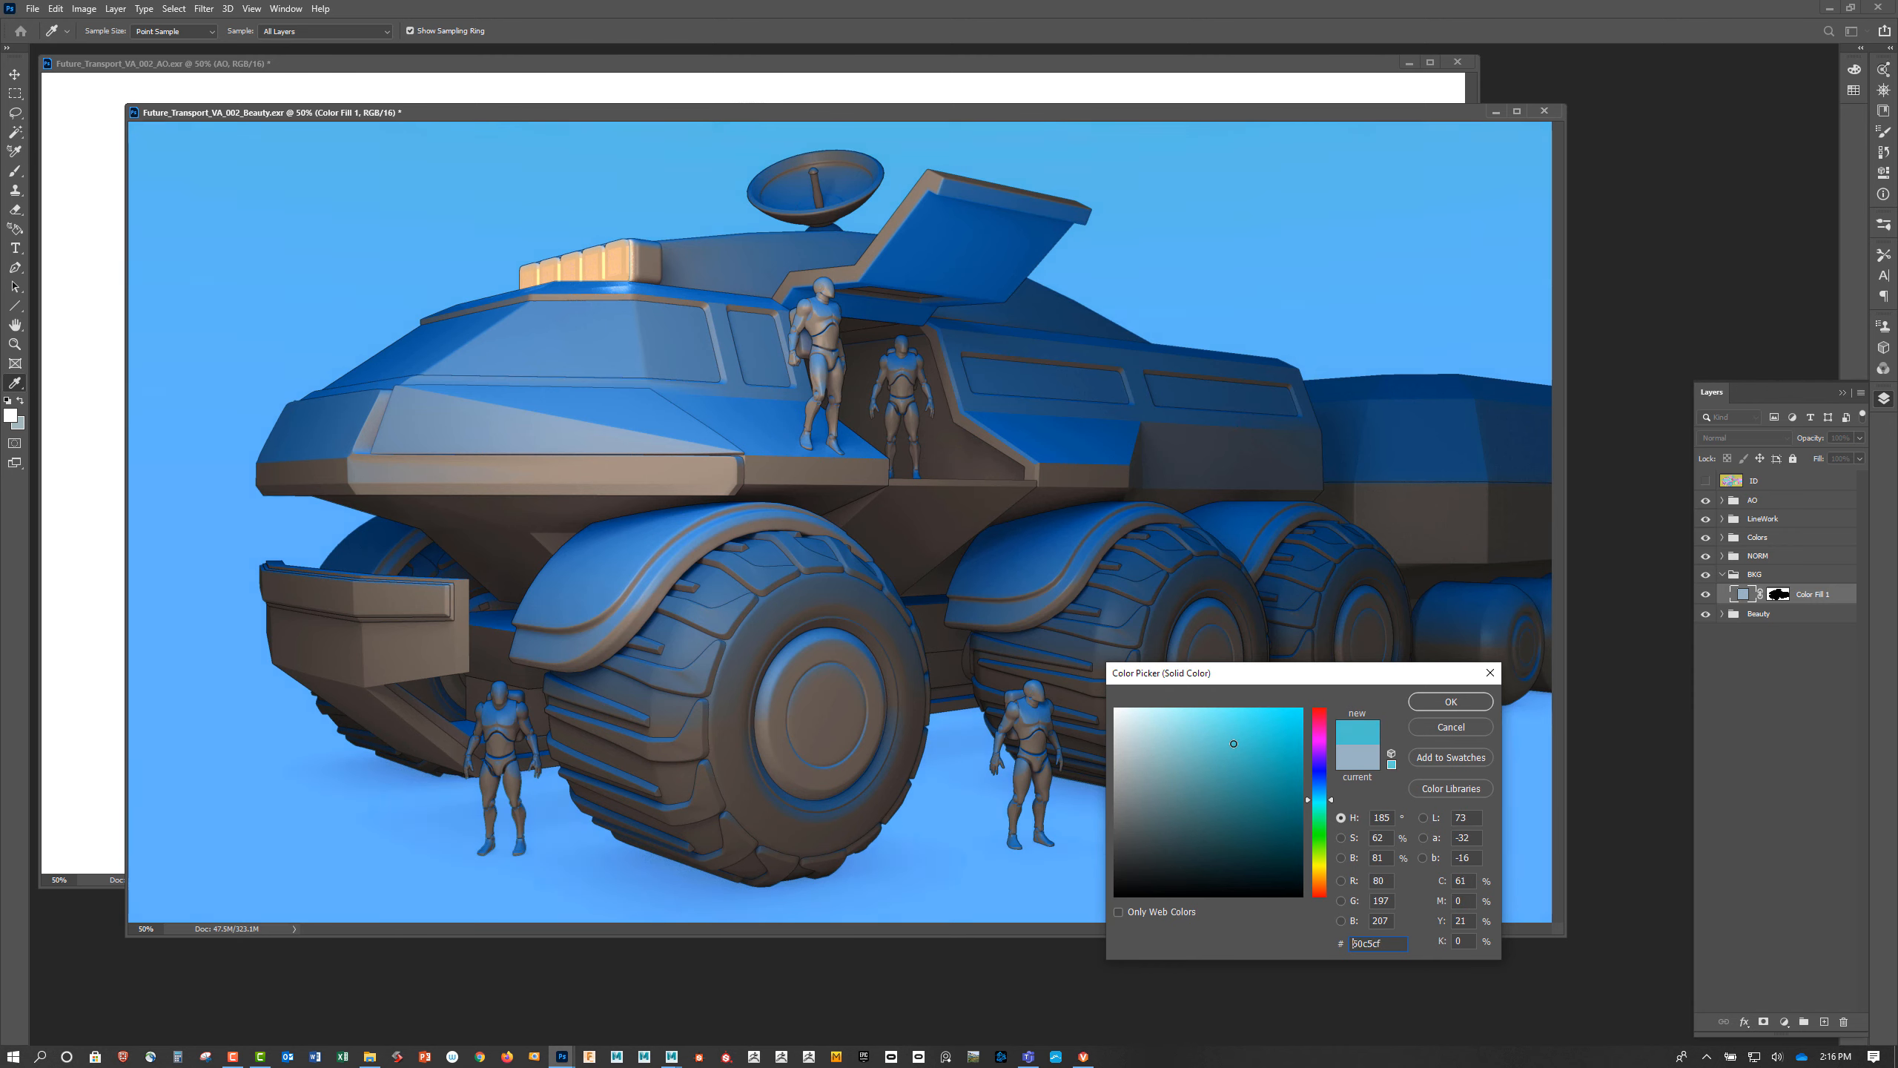
click(1442, 704)
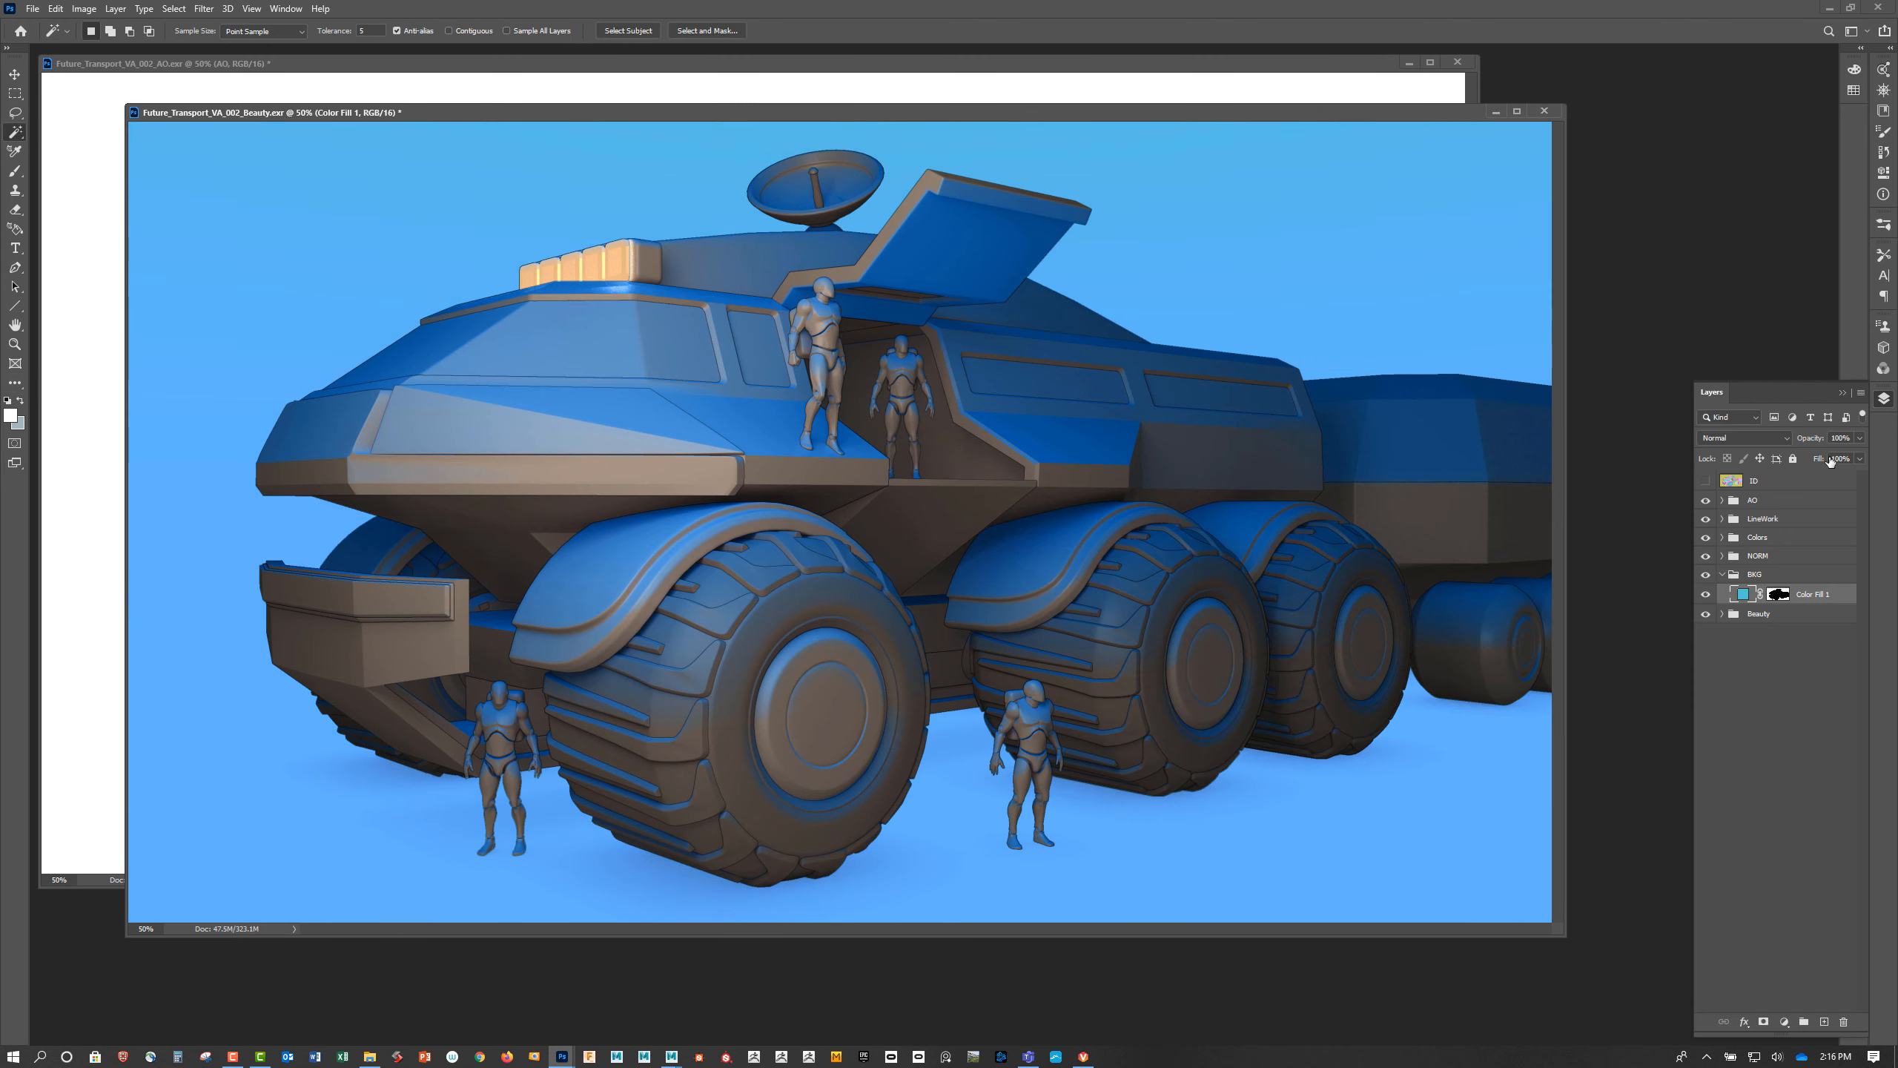
Lower the background Color Fill layer's opacity to 40%
click(1860, 439)
click(1821, 456)
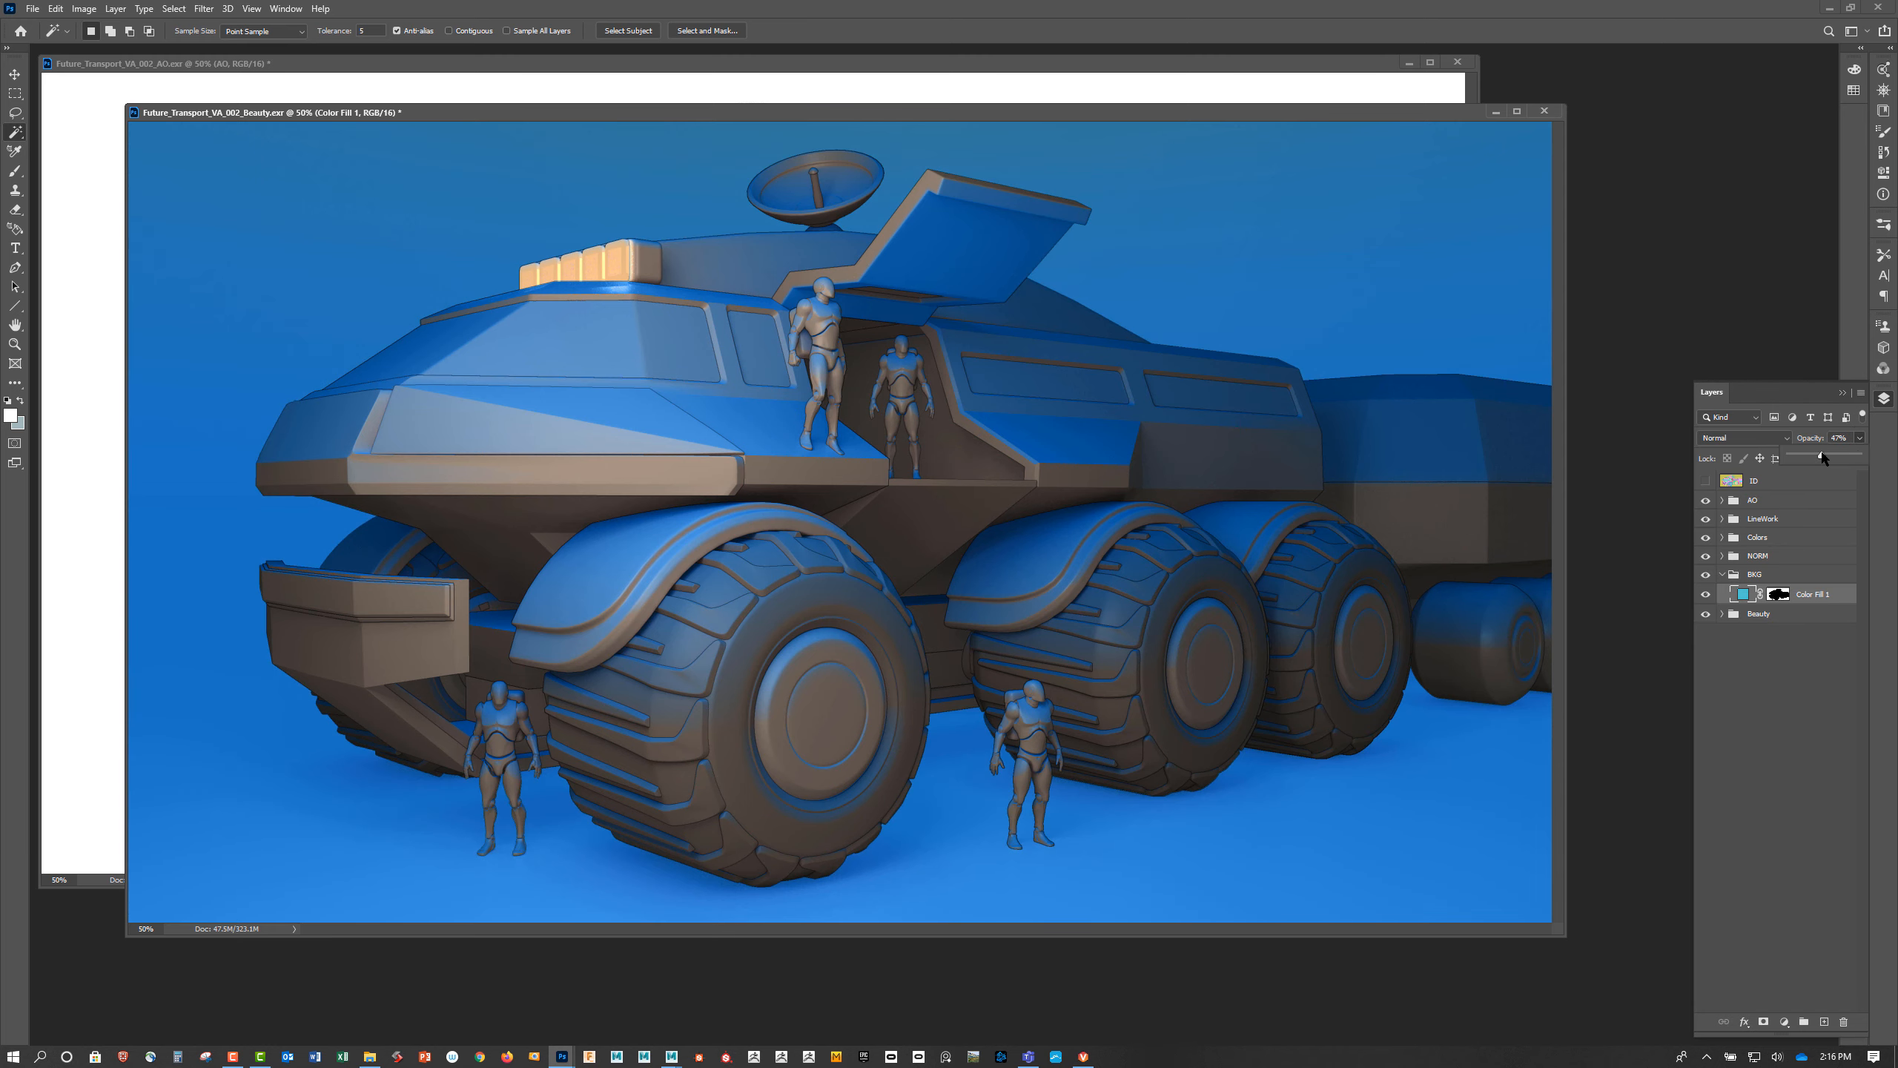
drag(1820, 457, 1817, 457)
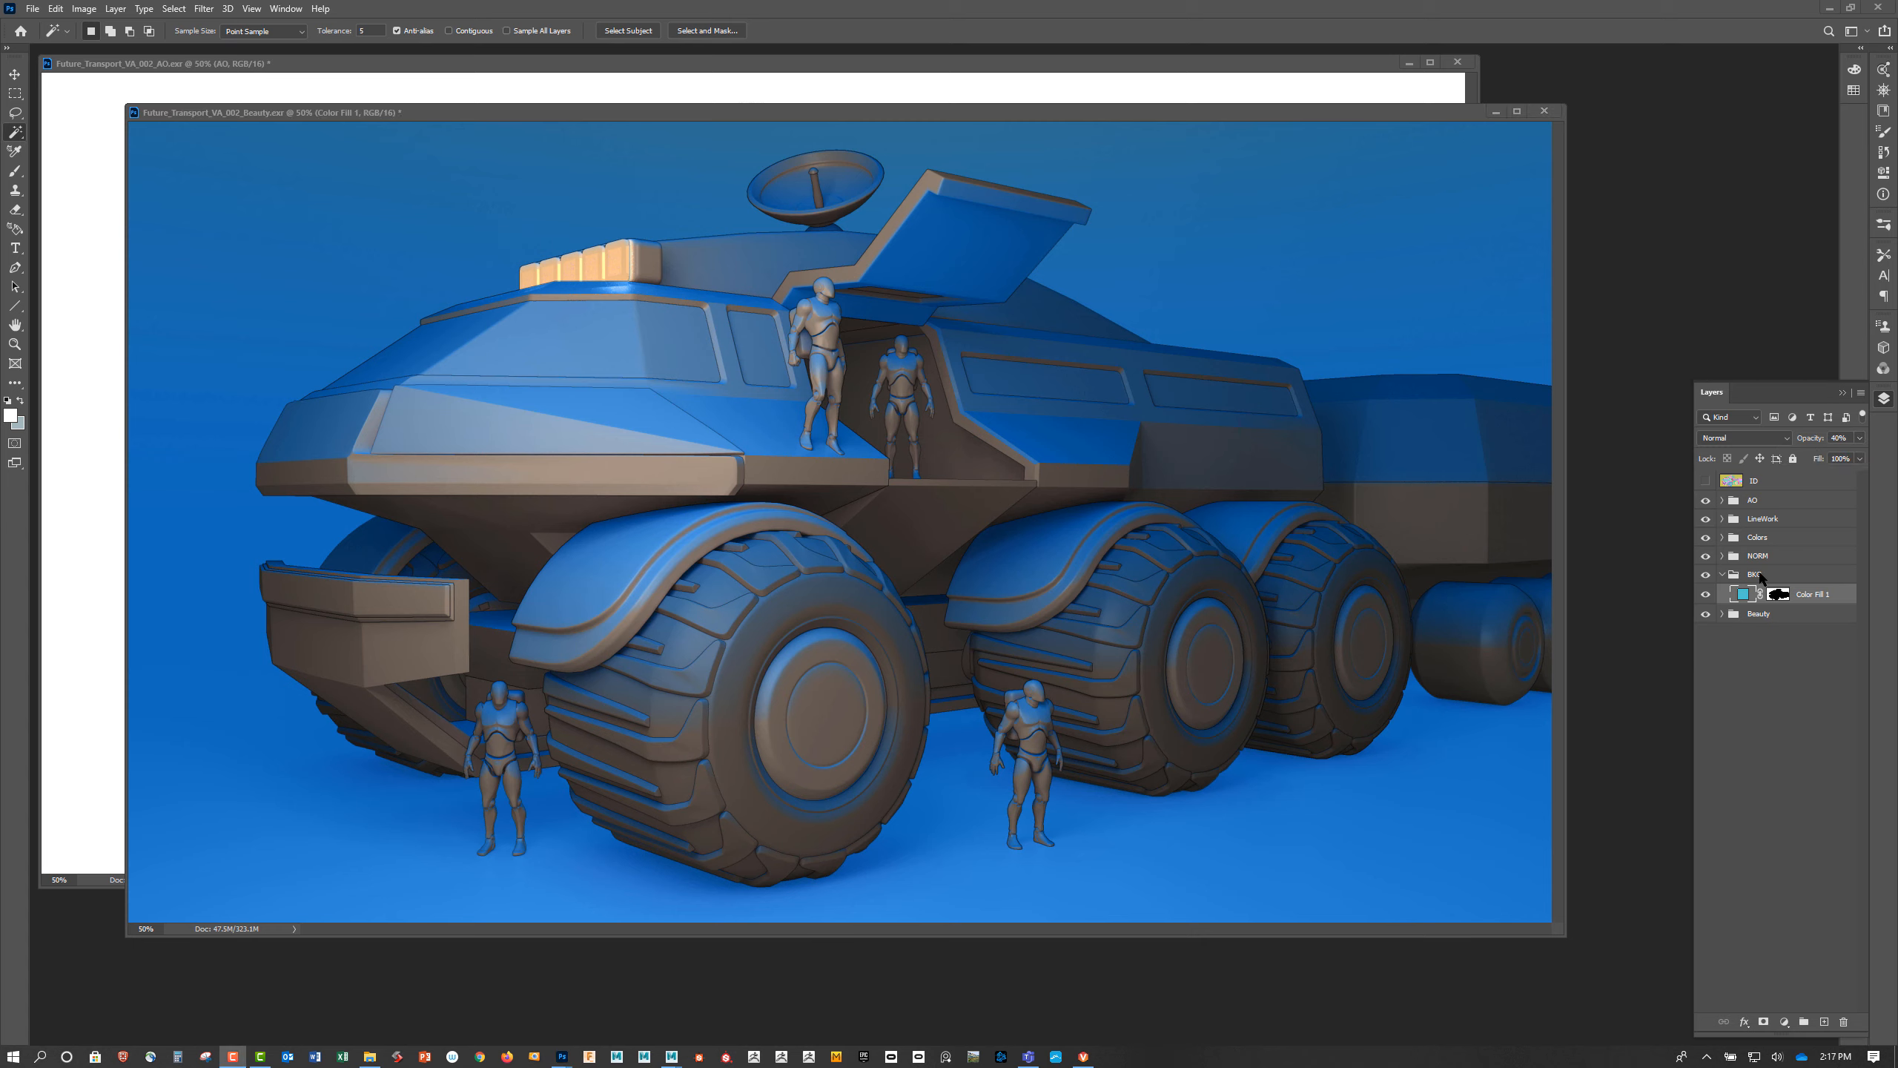
Add a layer mask to the BKG group
click(1733, 582)
click(1754, 575)
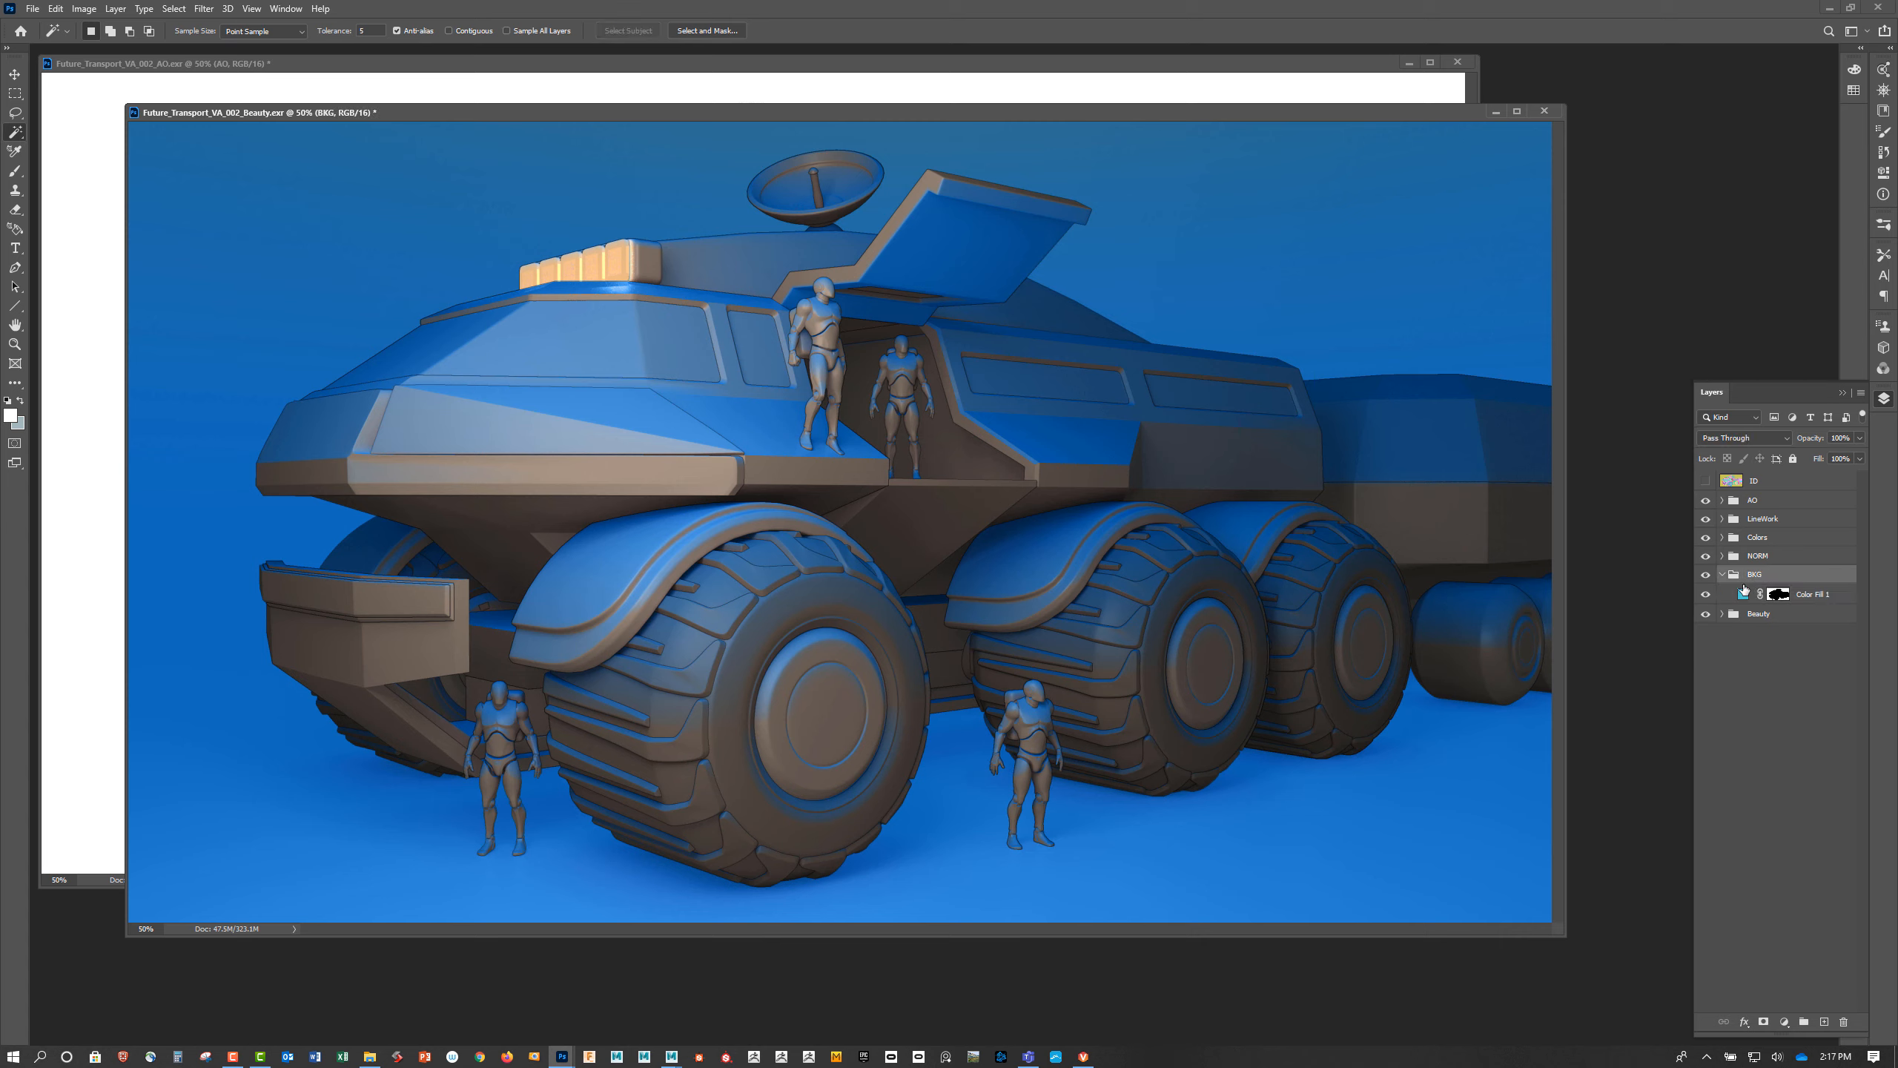
click(1778, 595)
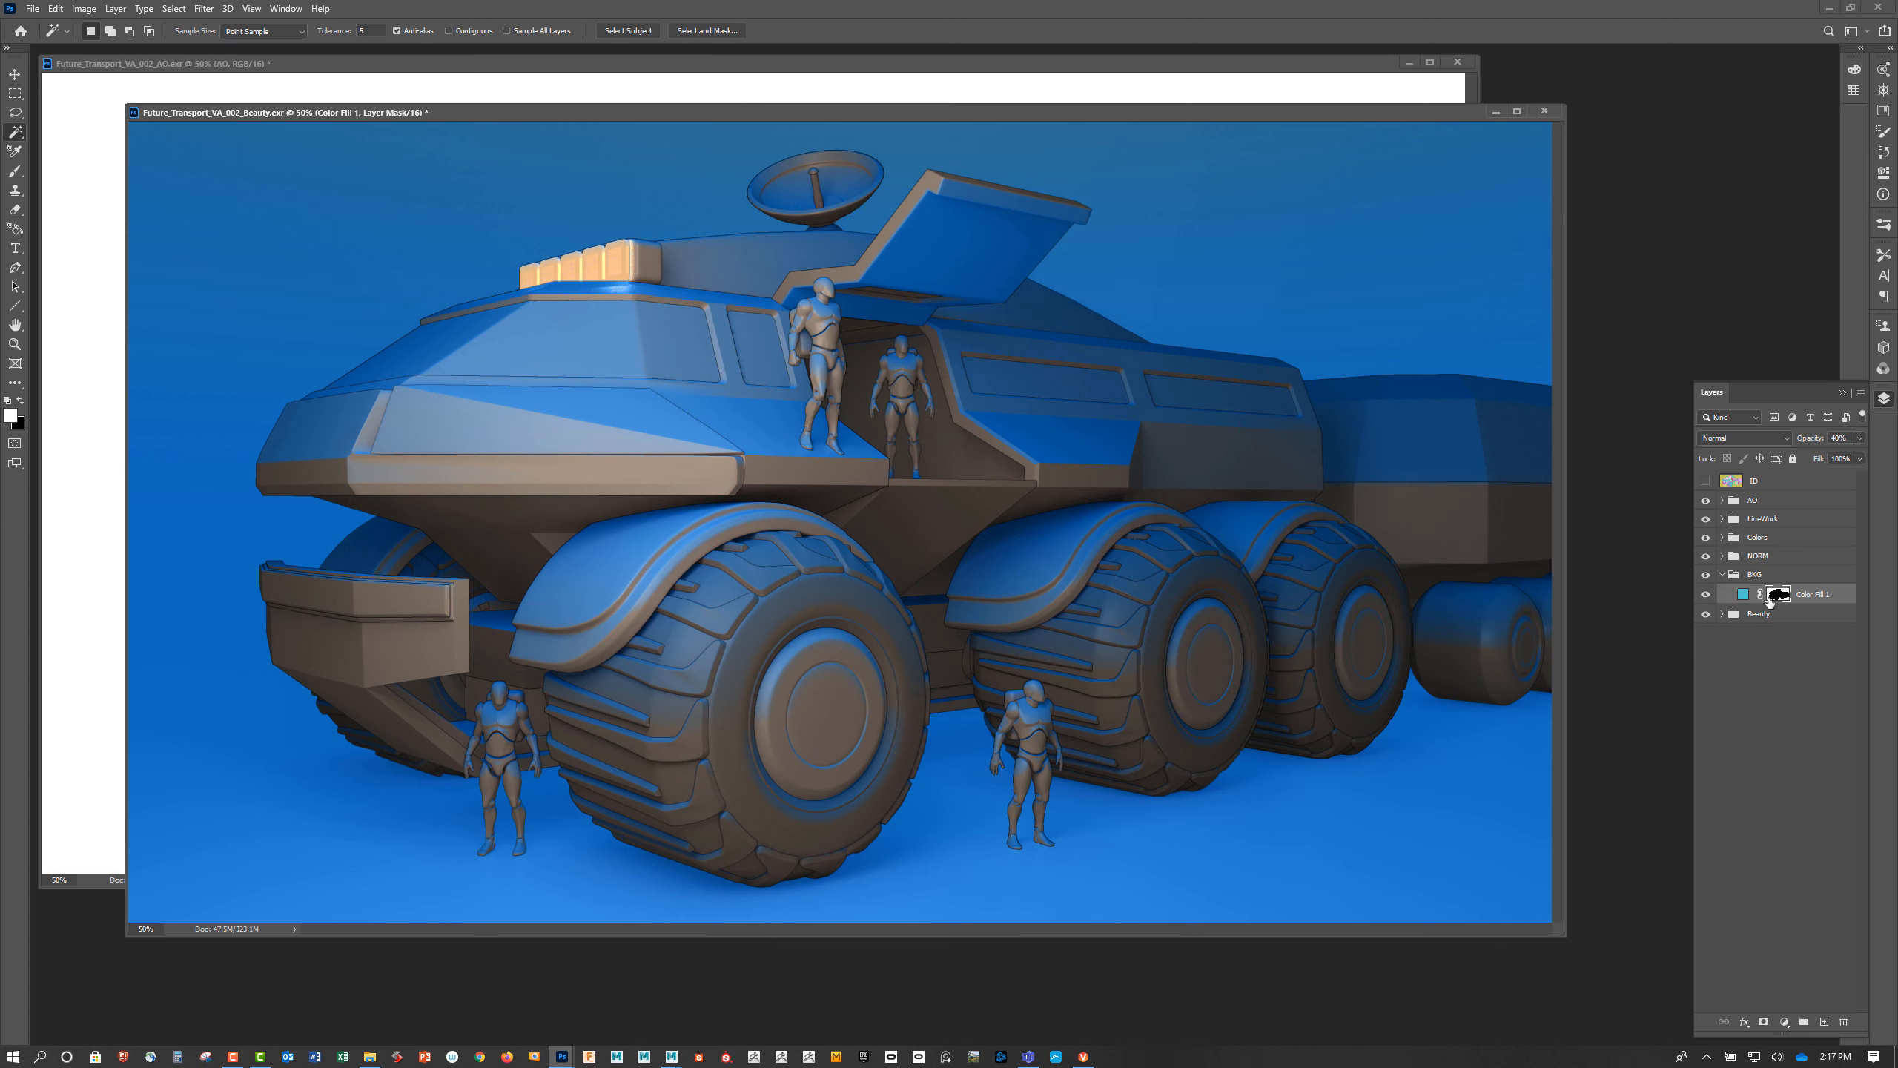
click(1754, 577)
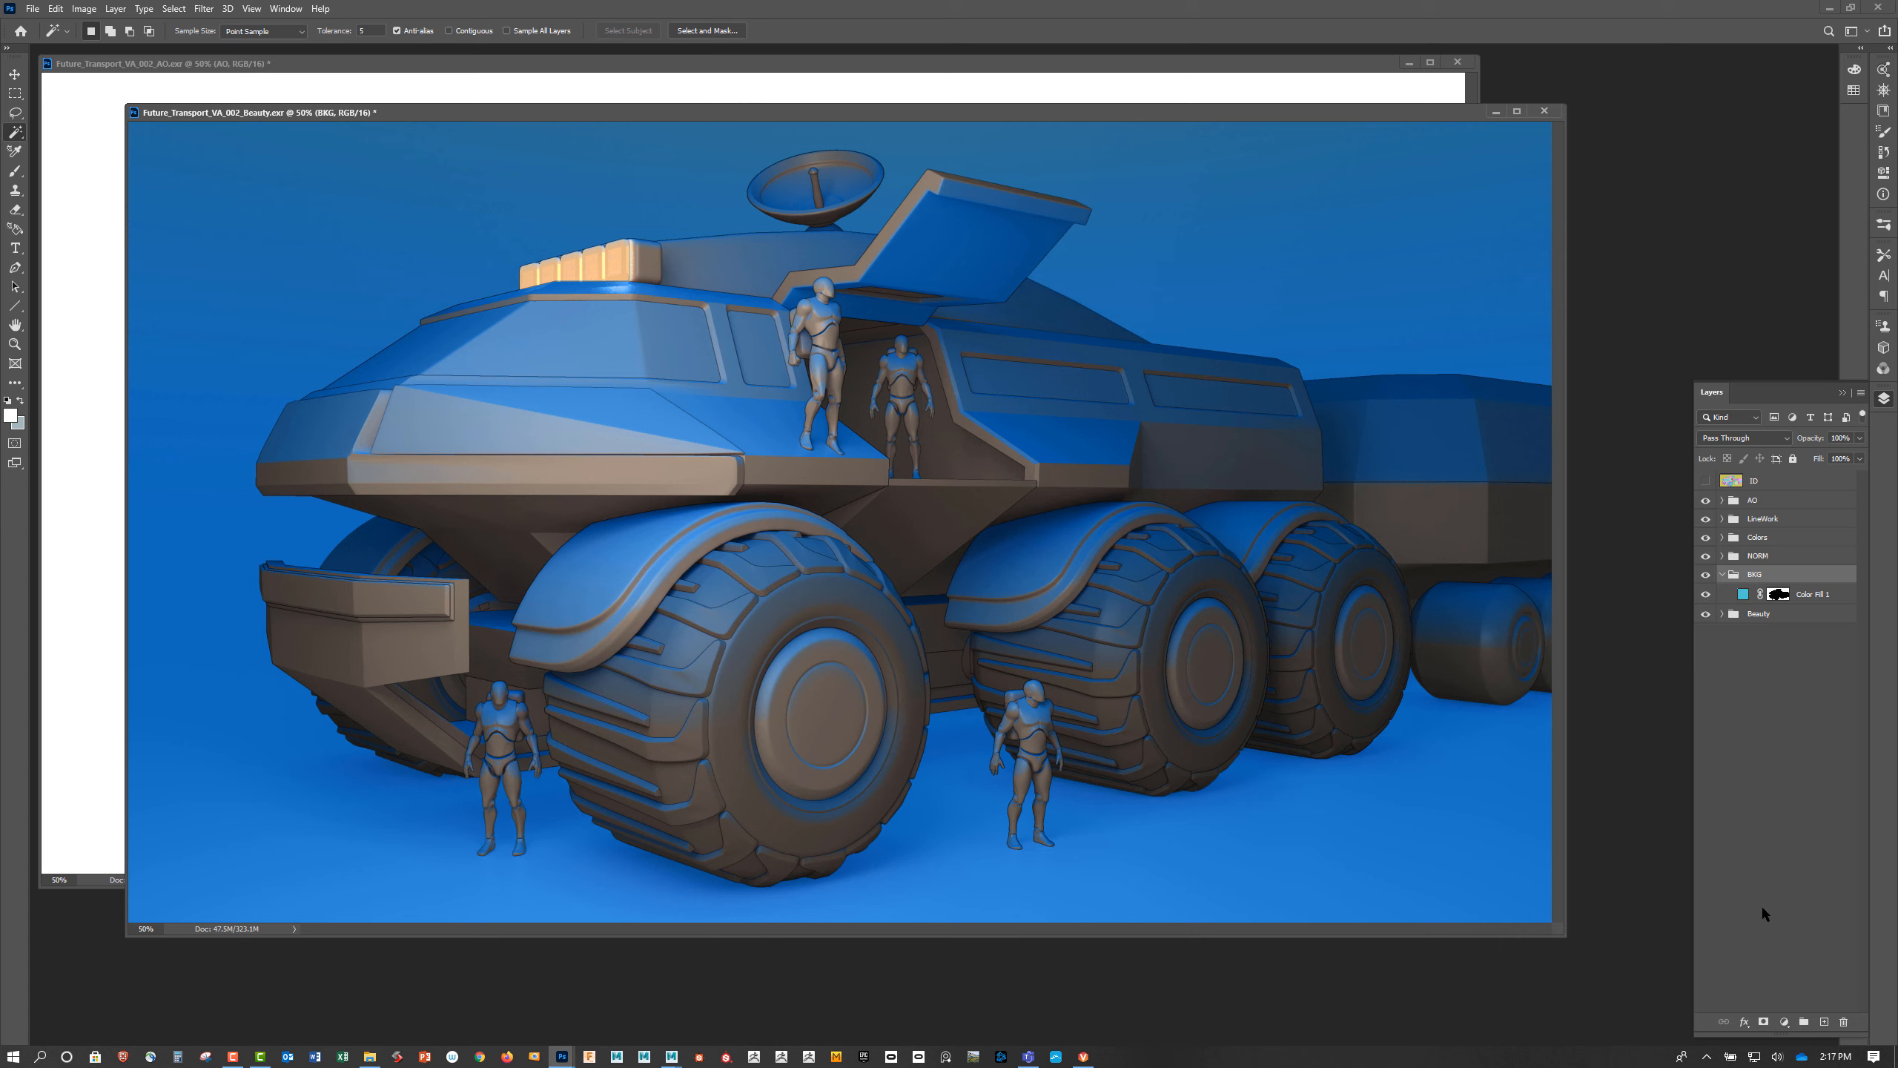
click(1764, 1020)
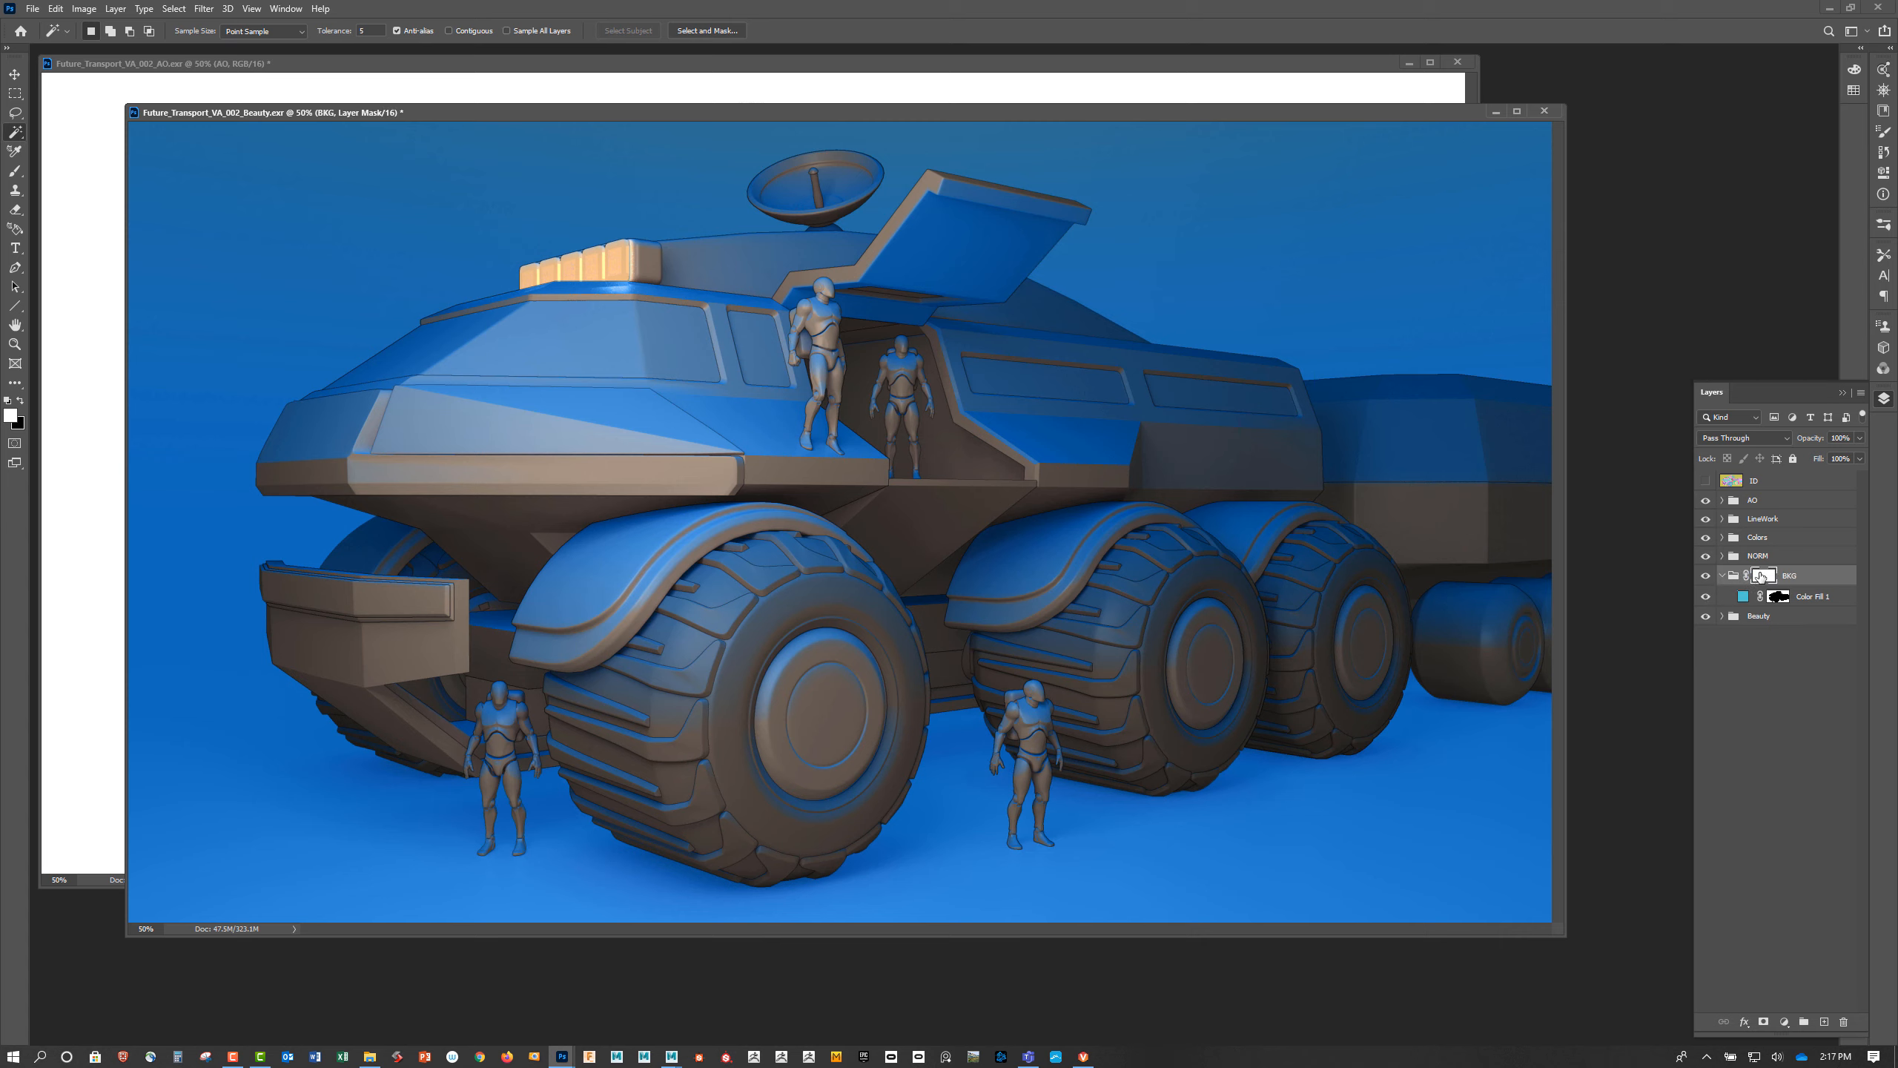
Set up the Gradient tool with the foreground-to-transparent preset from the Basics set
key(g)
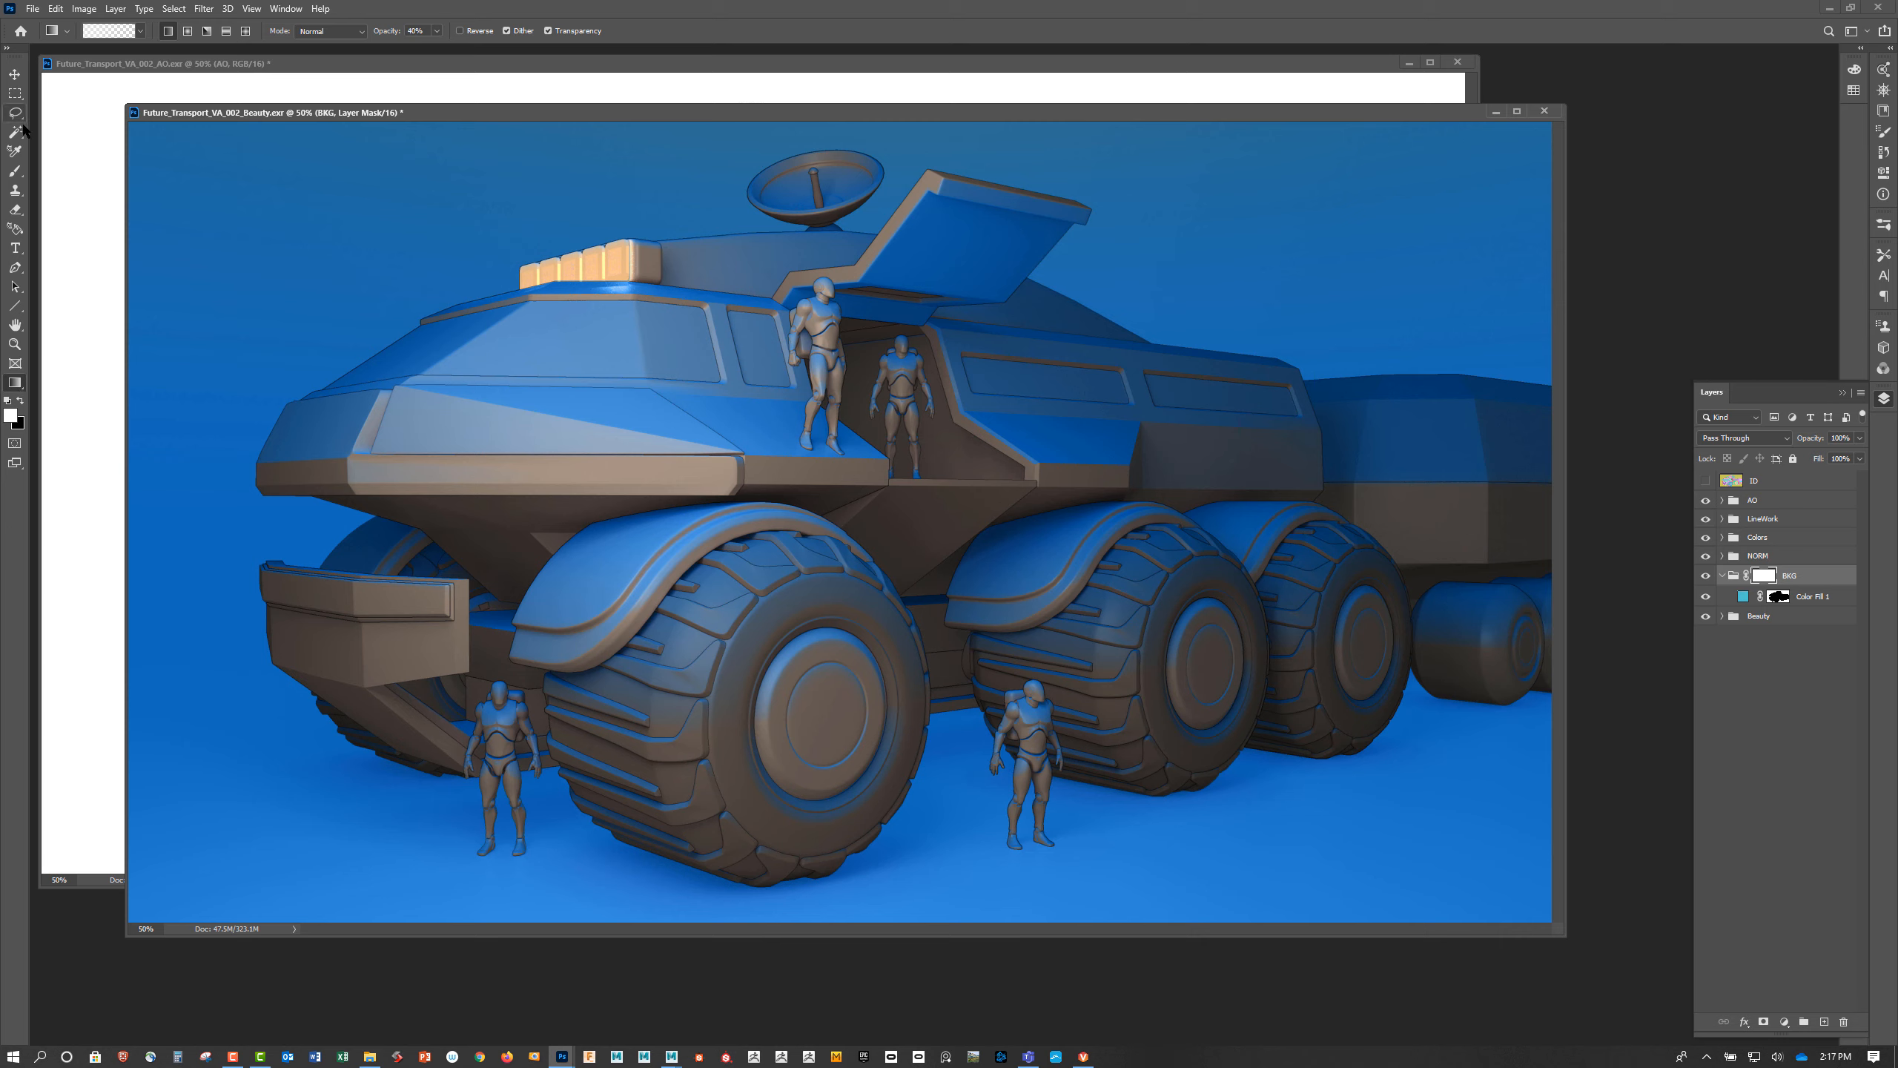
key(b)
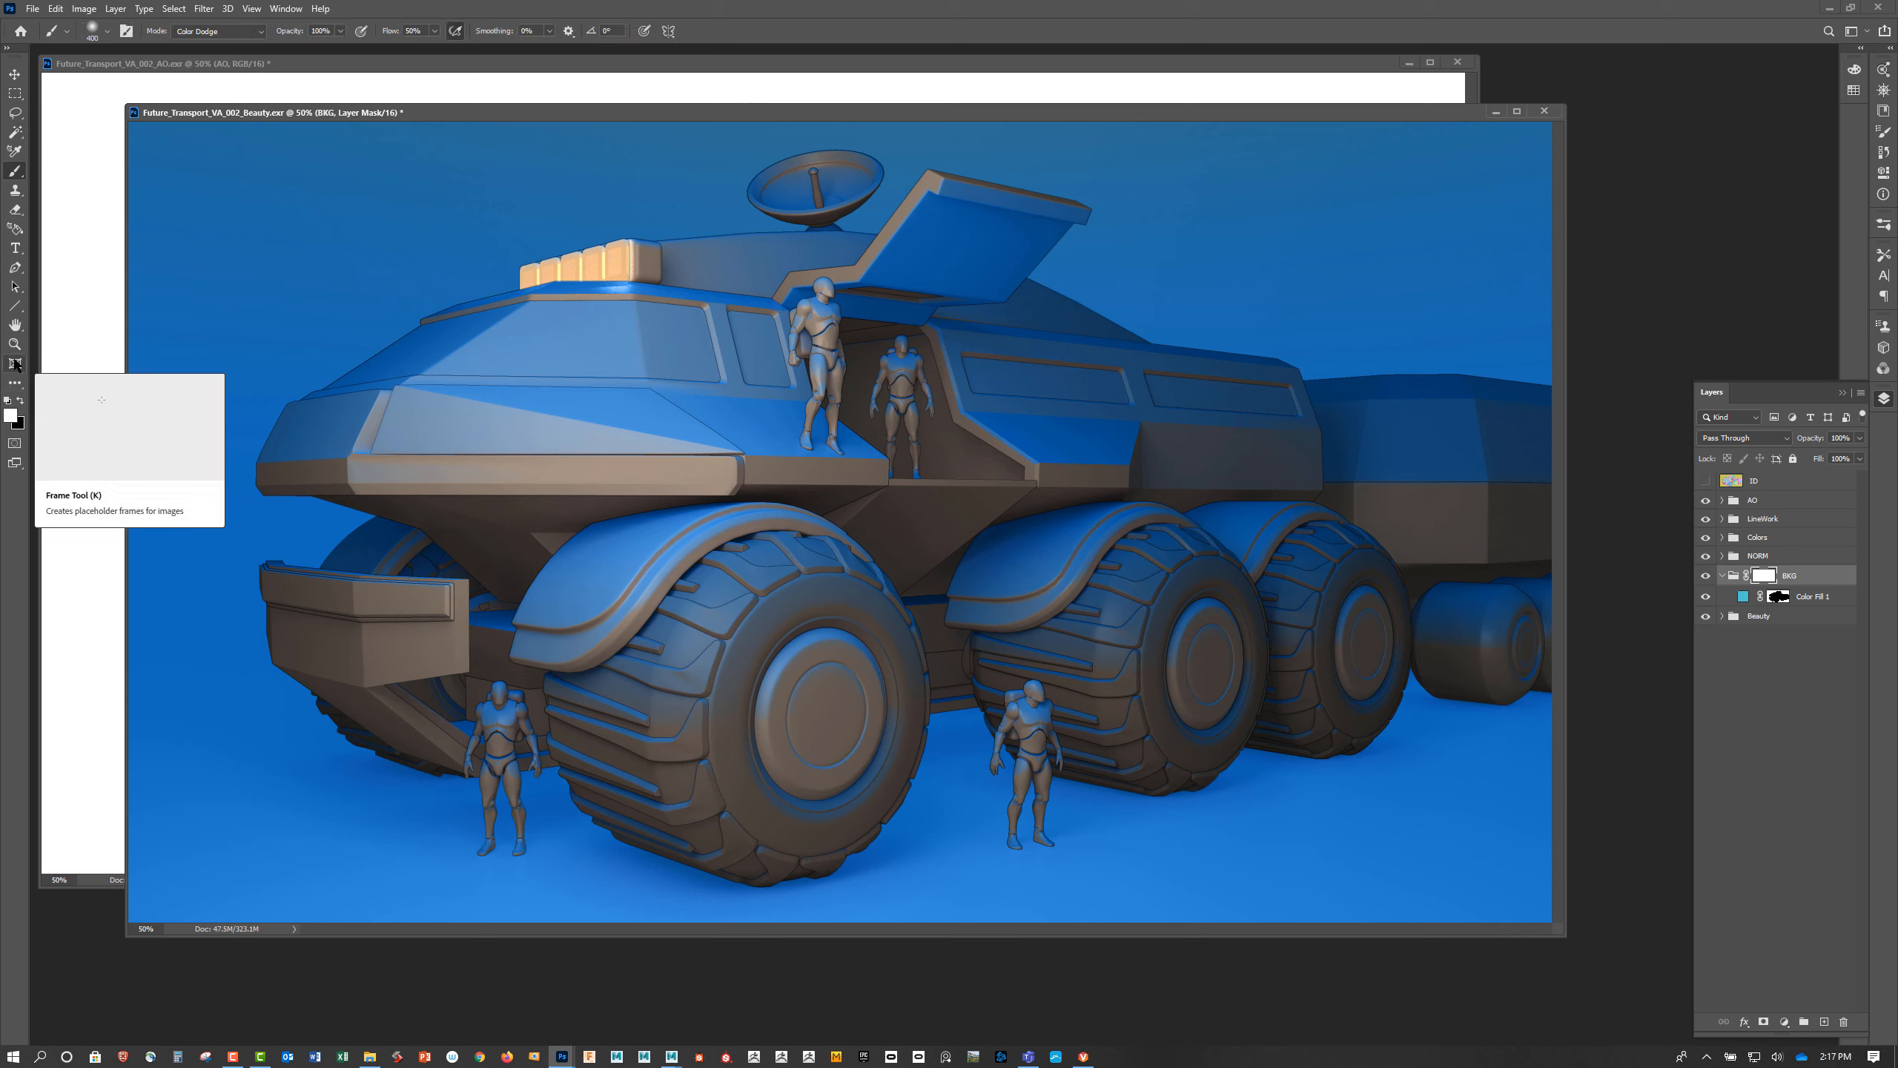
key(g)
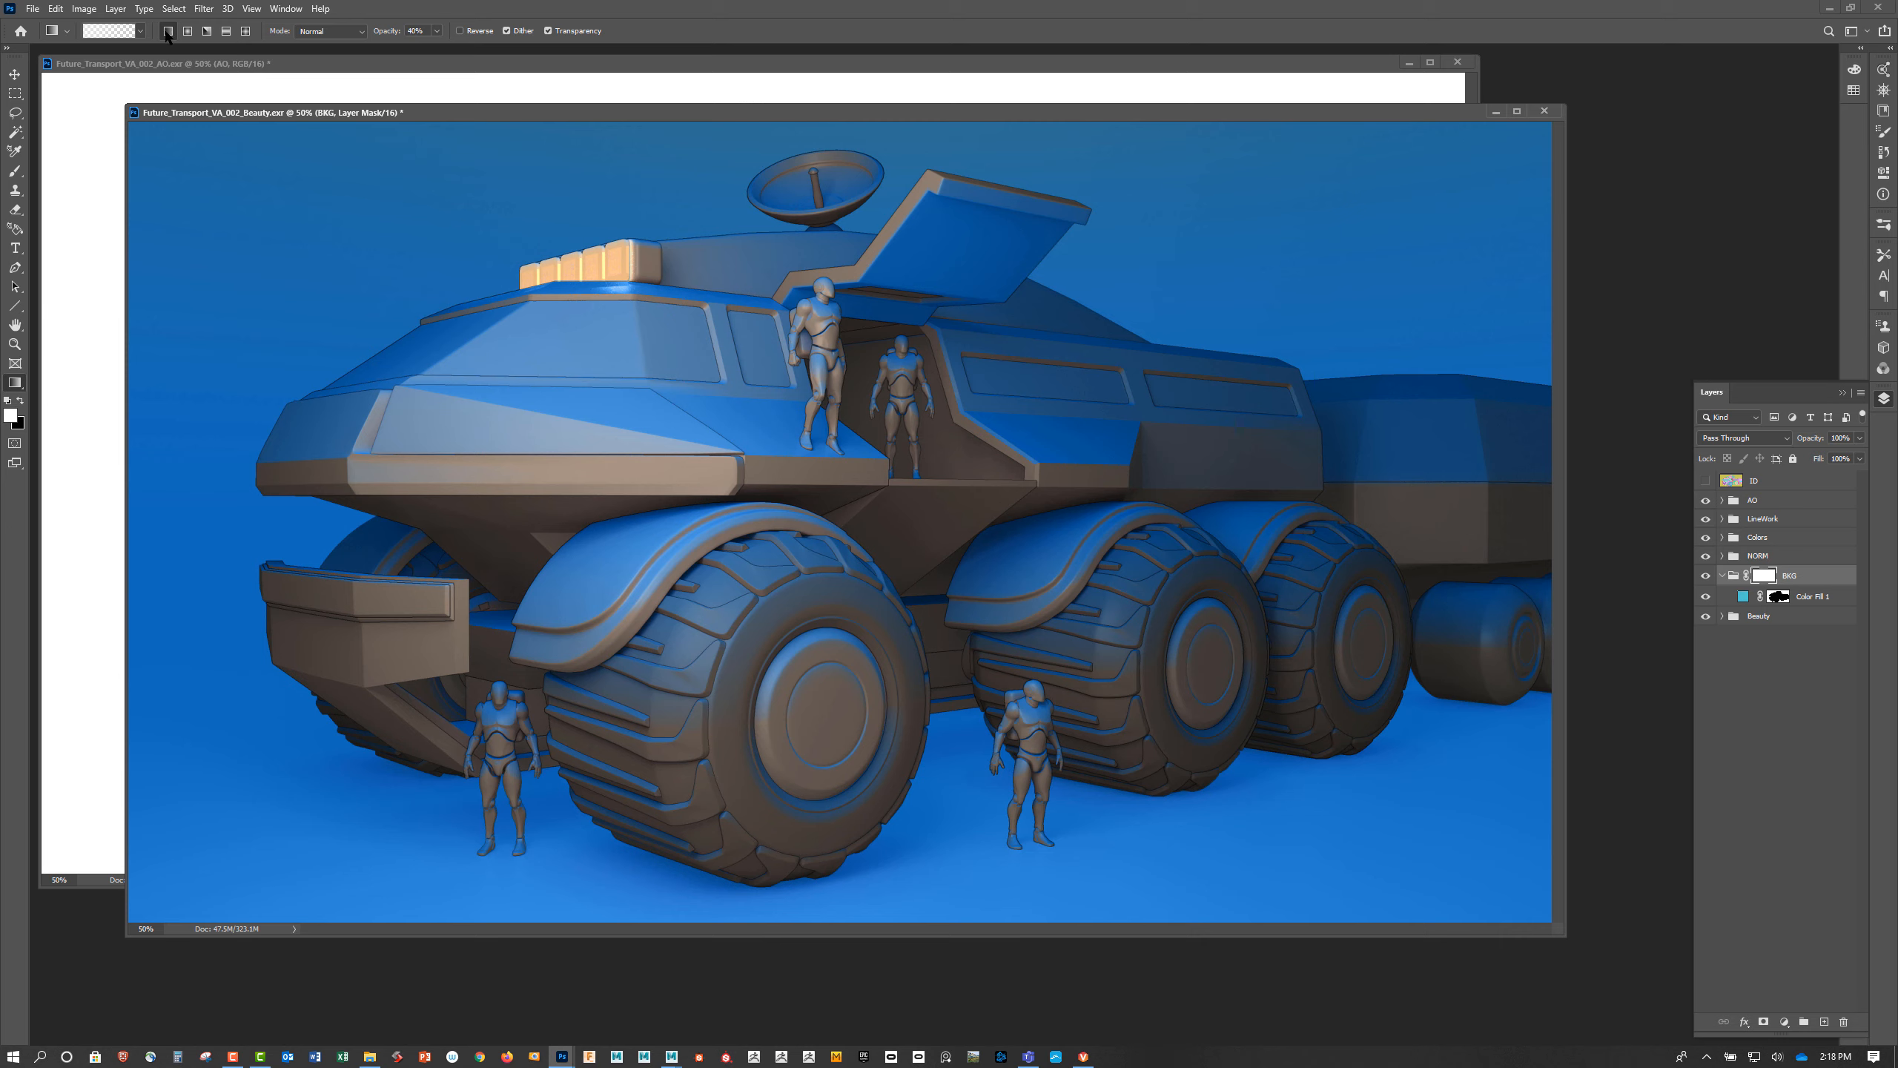
click(140, 32)
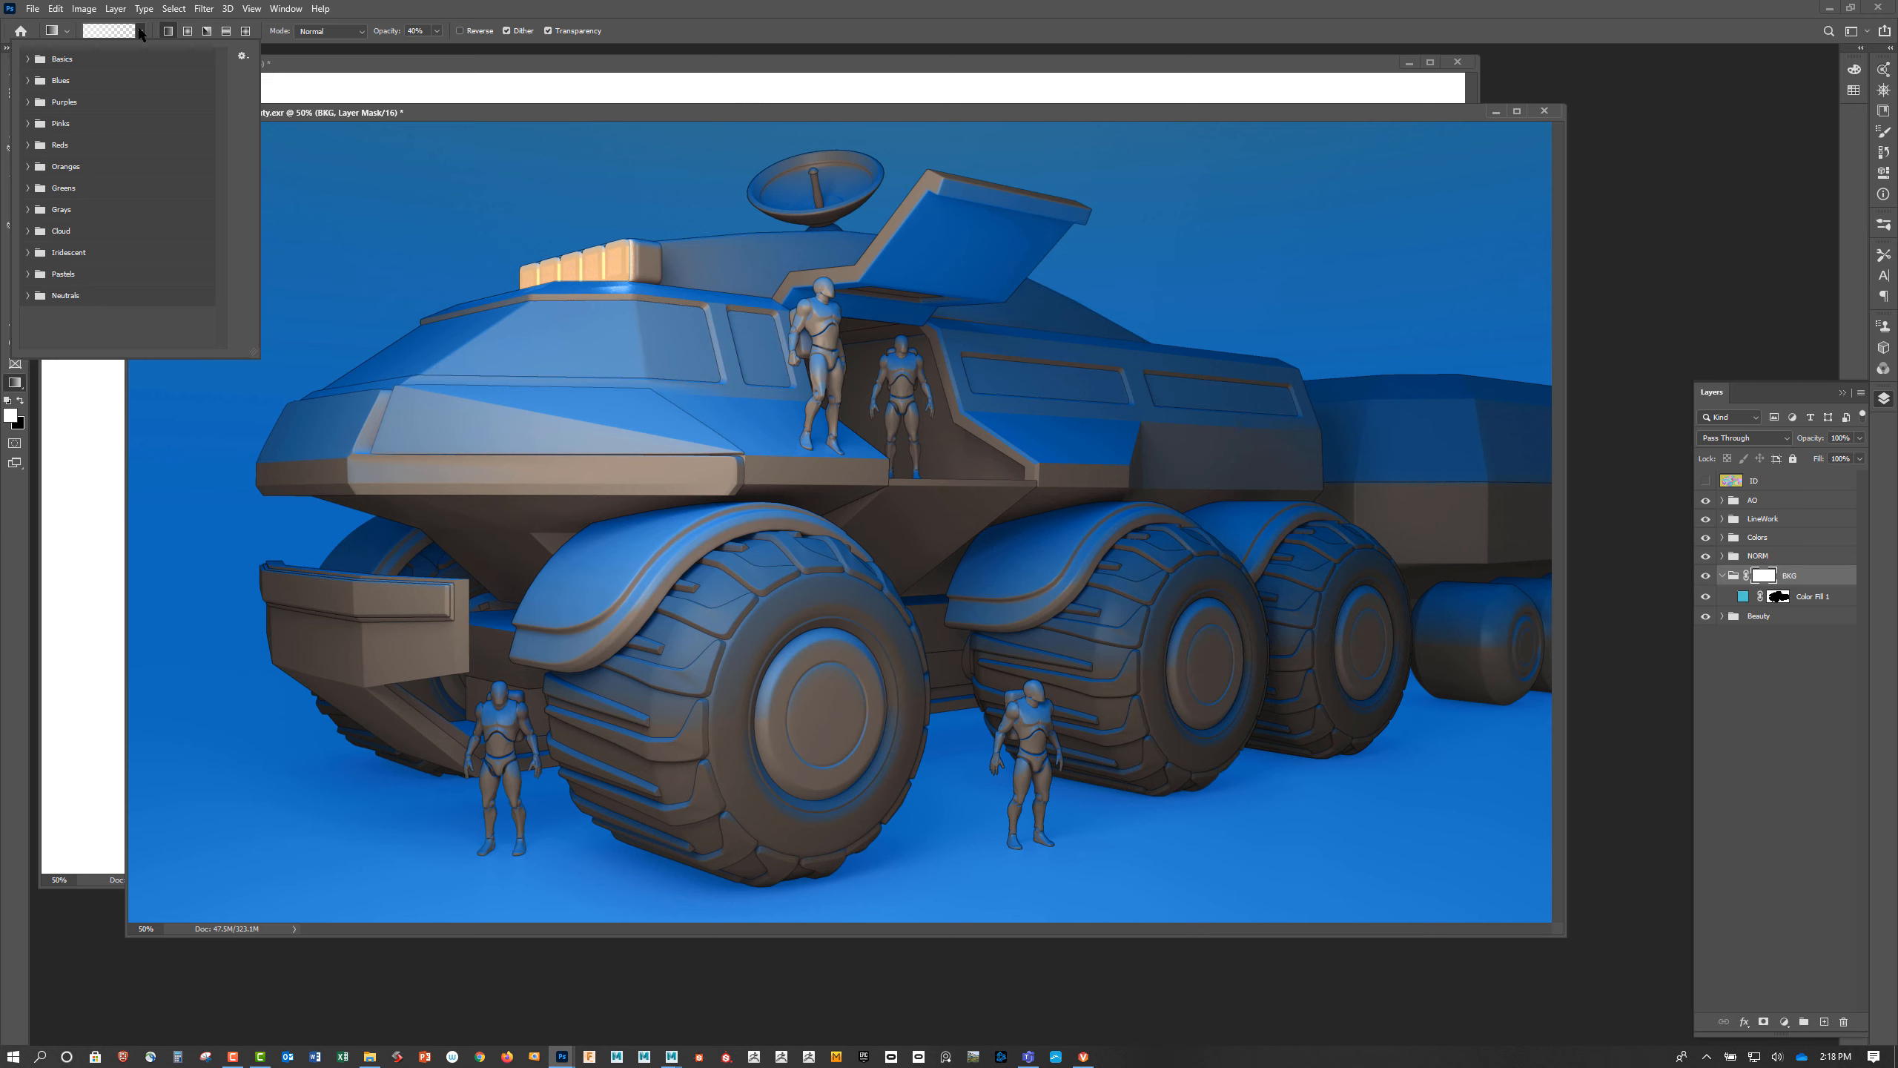
click(27, 59)
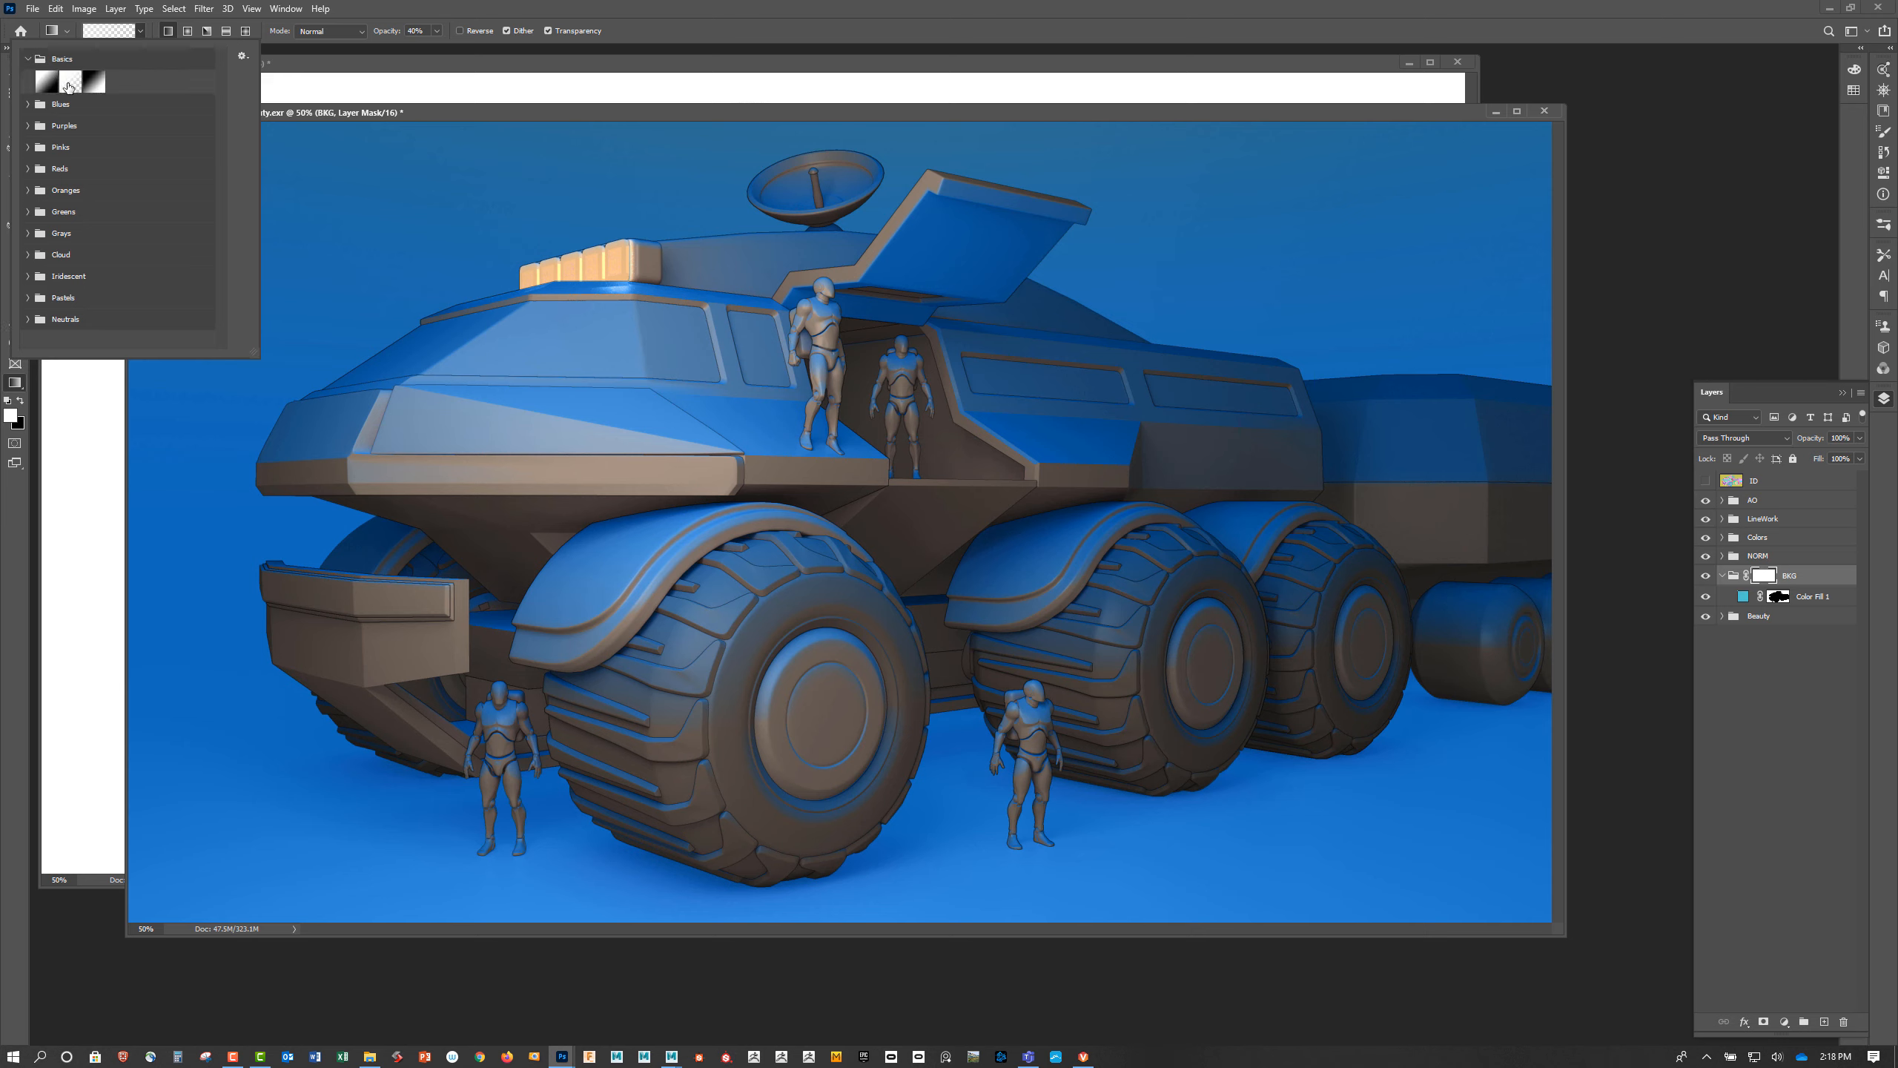
click(69, 83)
Close the Future_Transport_VA_002_AO.exr document without saving its changes
click(331, 65)
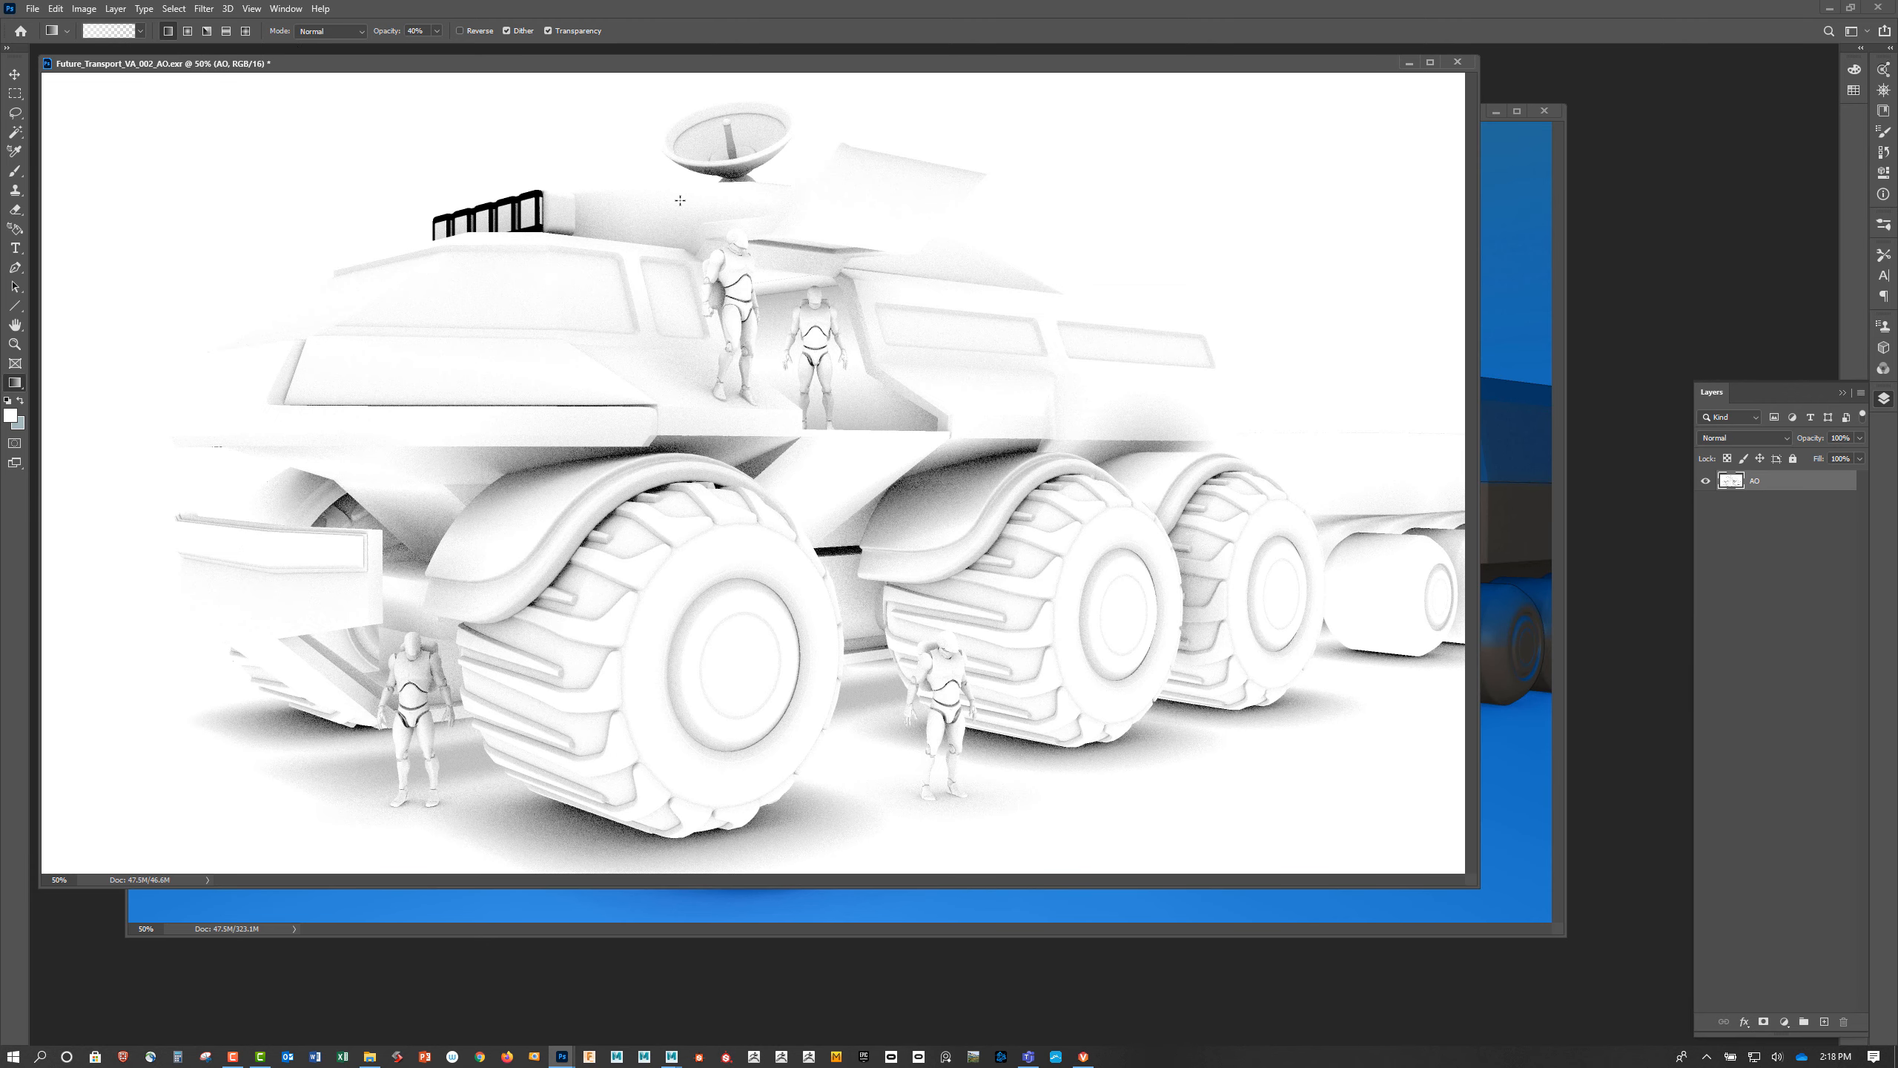
click(1456, 62)
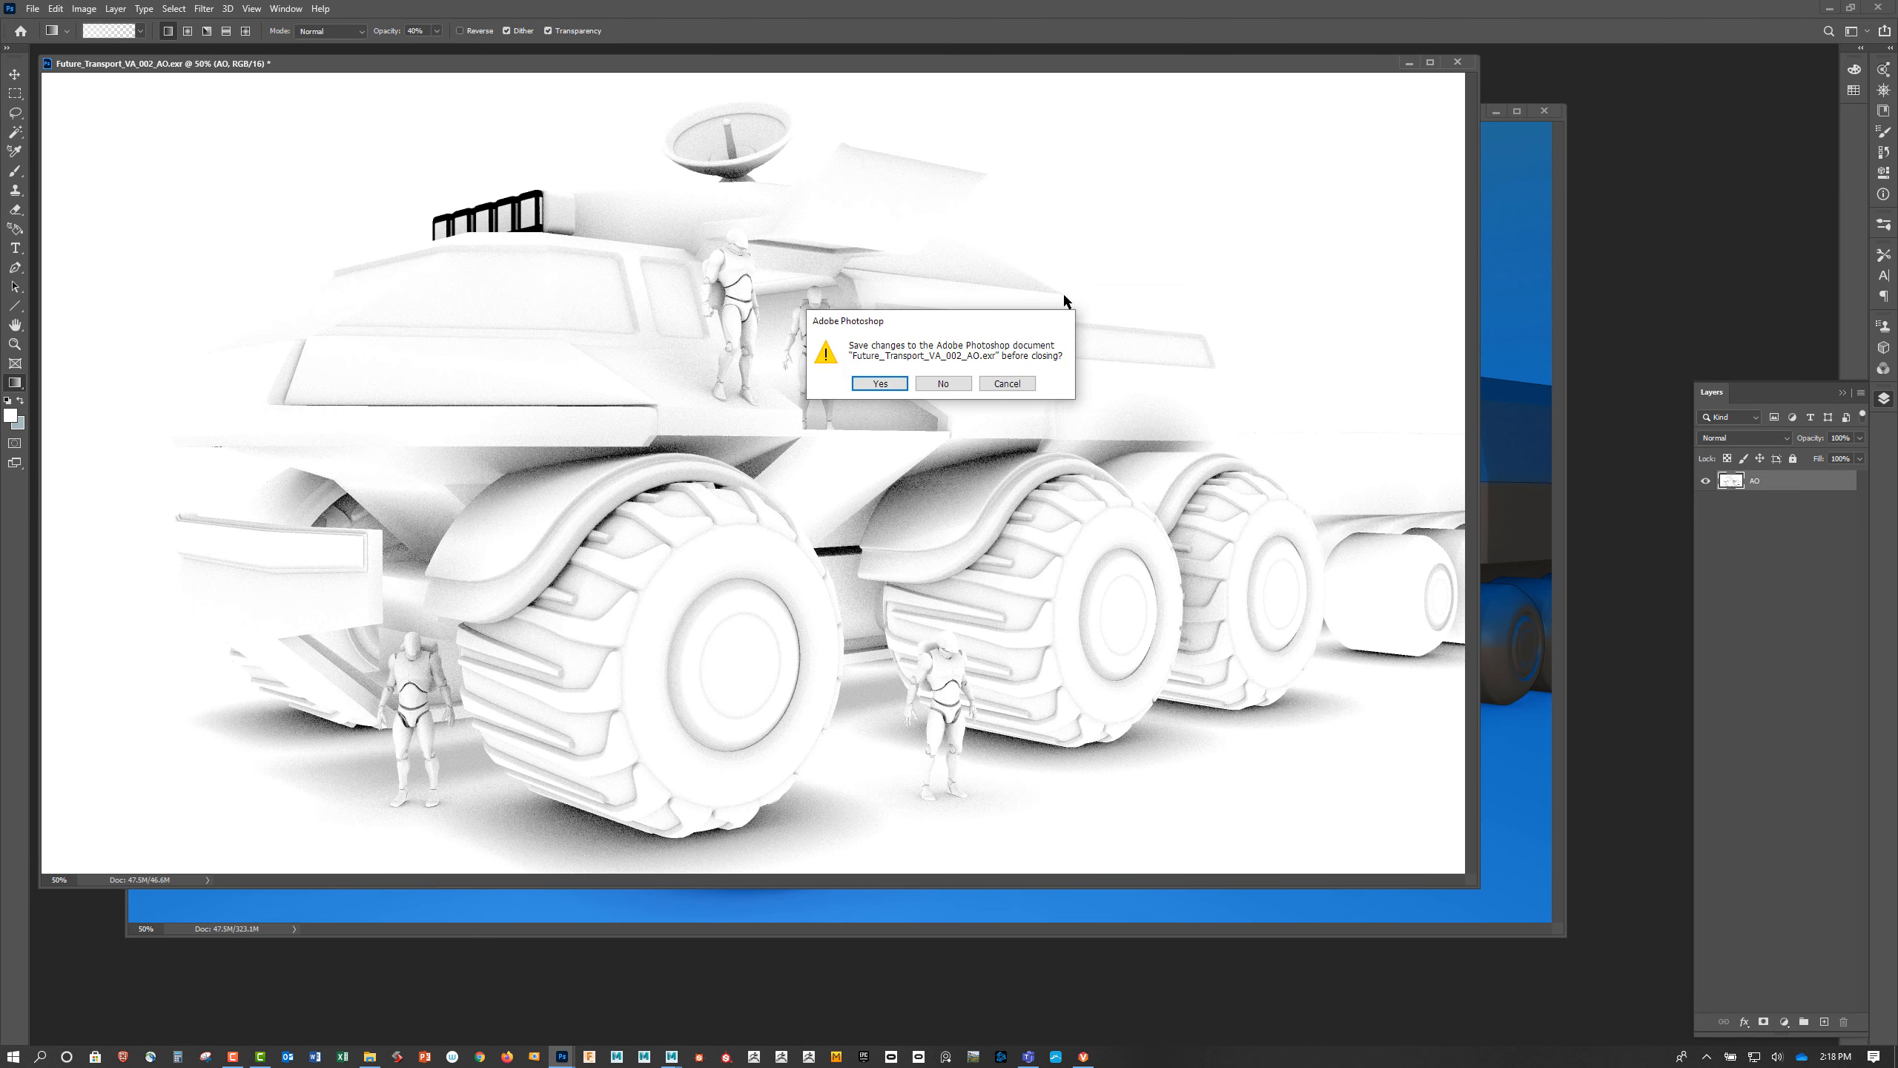
click(943, 383)
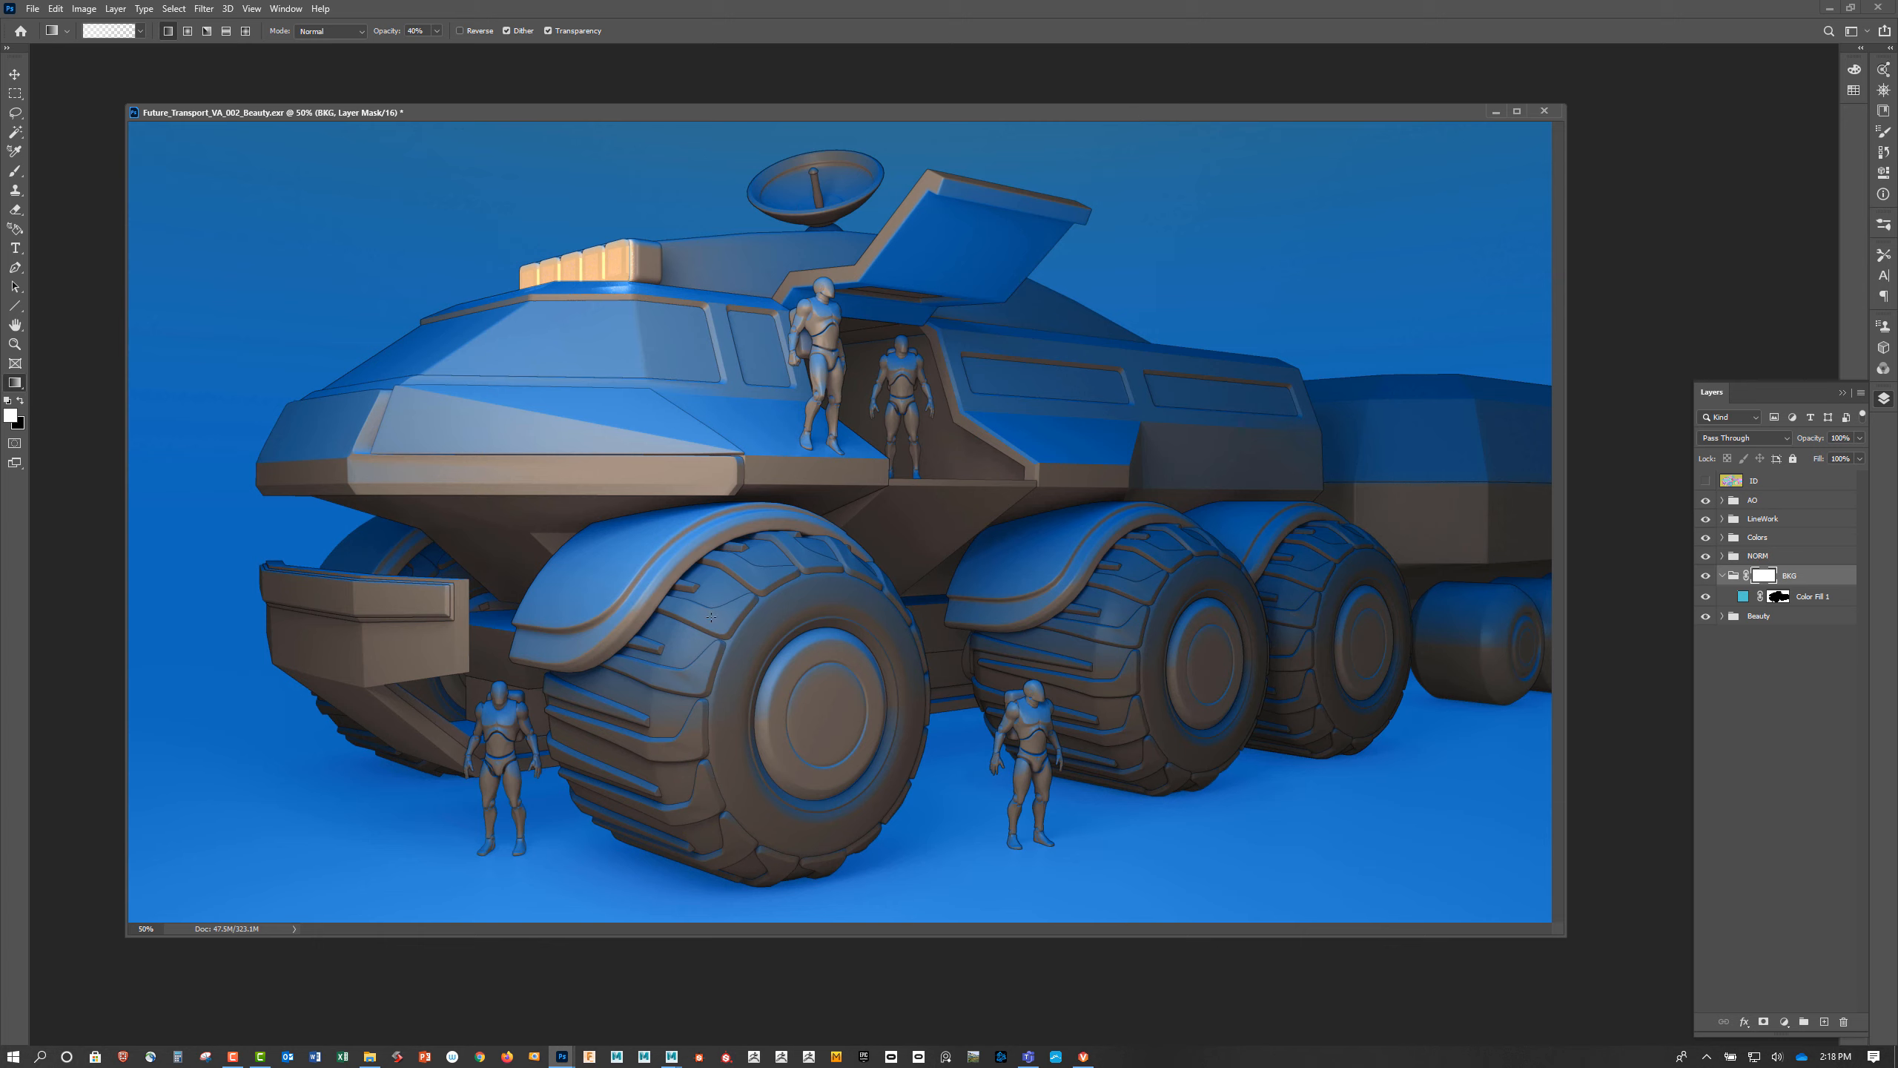
Fade the BKG group mask with two black 40% gradients running upward from the ground beside the vehicle
key(x)
drag(379, 771, 287, 259)
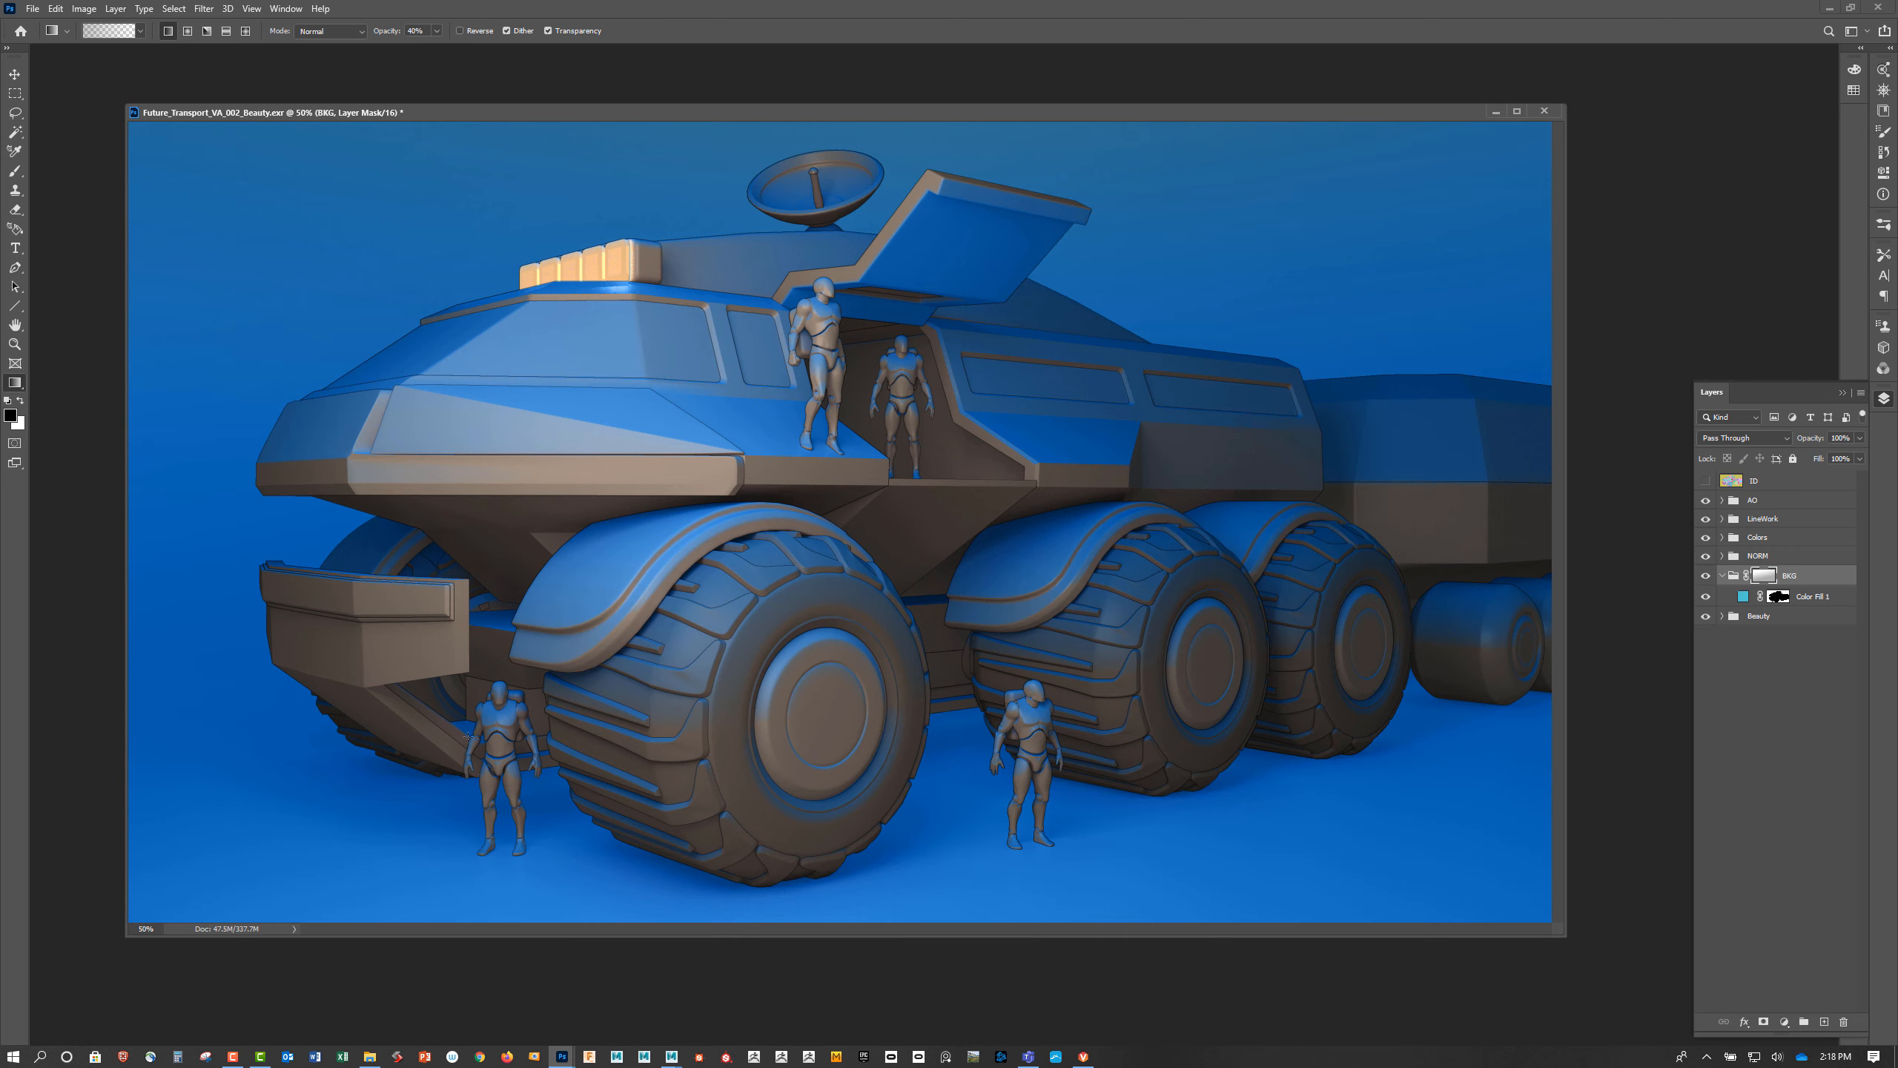
drag(434, 659, 399, 258)
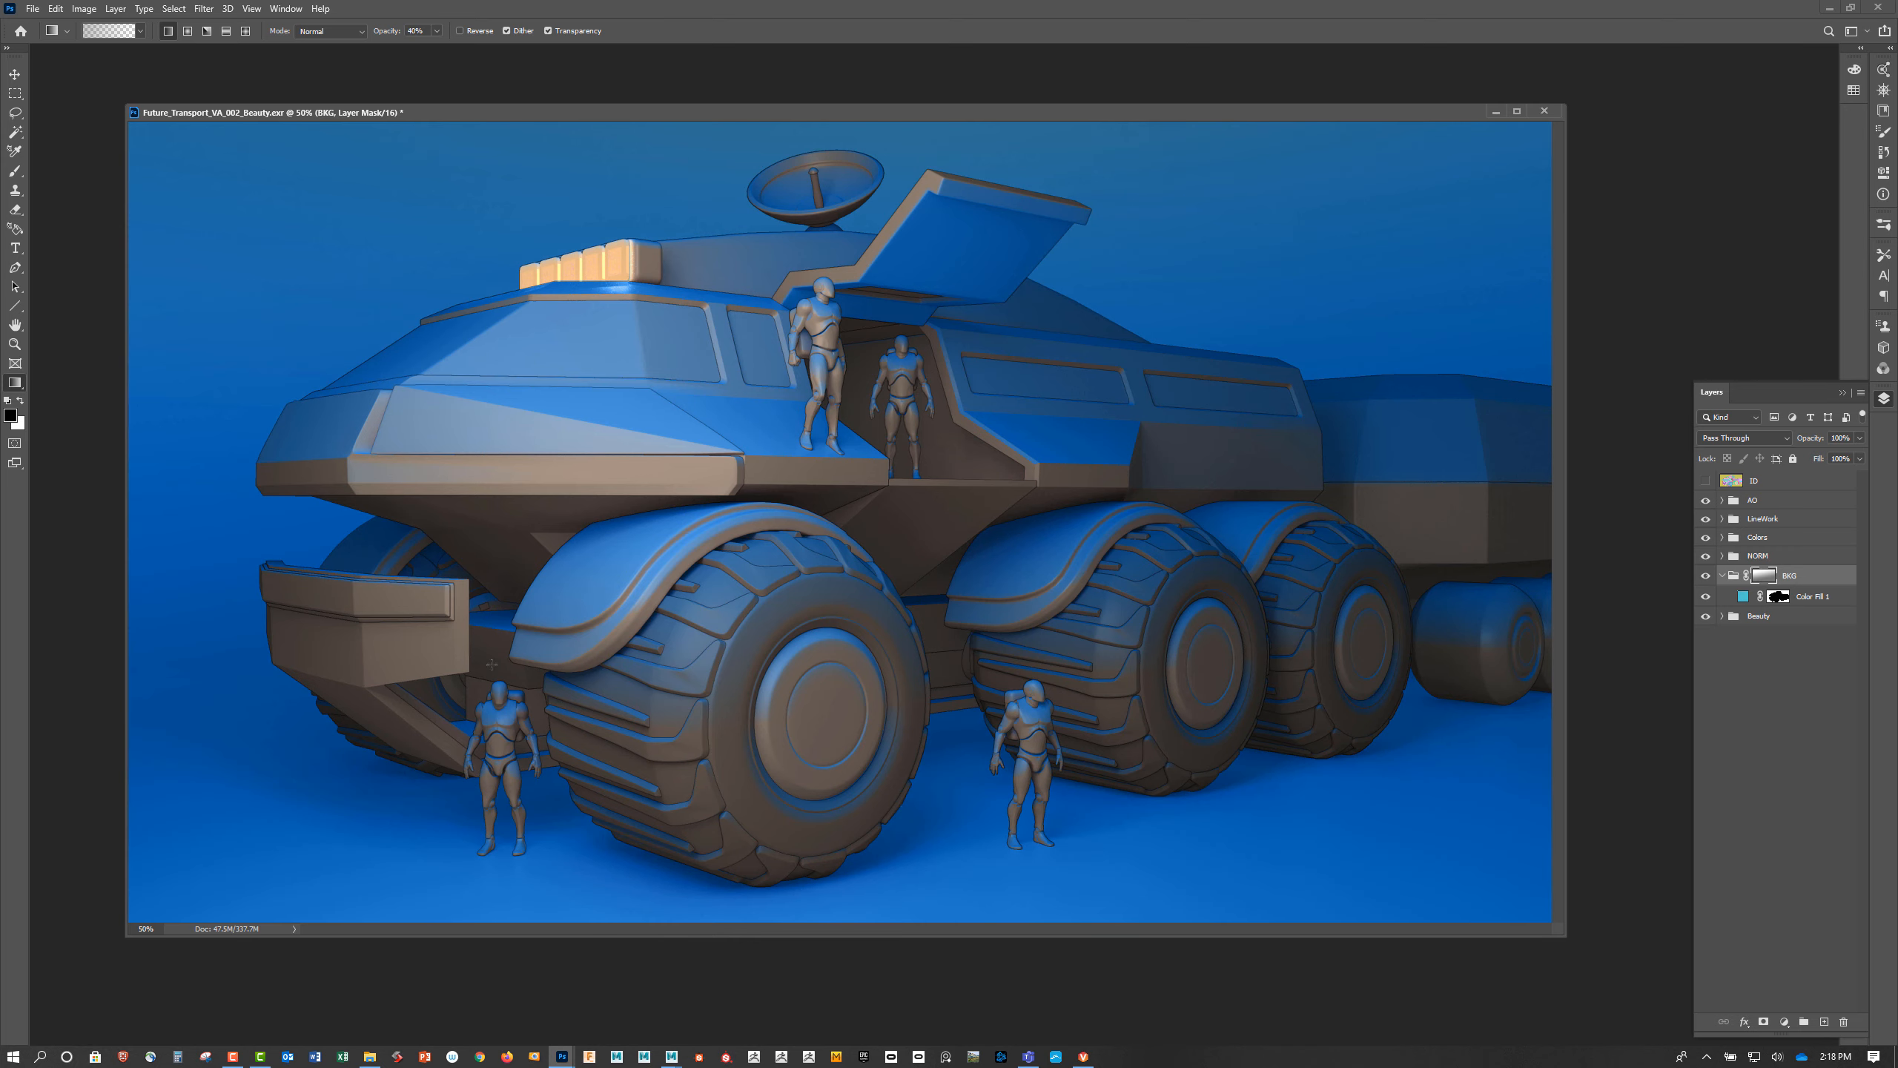
Raise the gradient opacity to 100% and darken the lower part of the BKG group mask with further upward gradients
click(434, 31)
drag(437, 52, 487, 52)
mouse_move(346, 520)
mouse_down()
mouse_move(358, 796)
mouse_move(372, 524)
mouse_up()
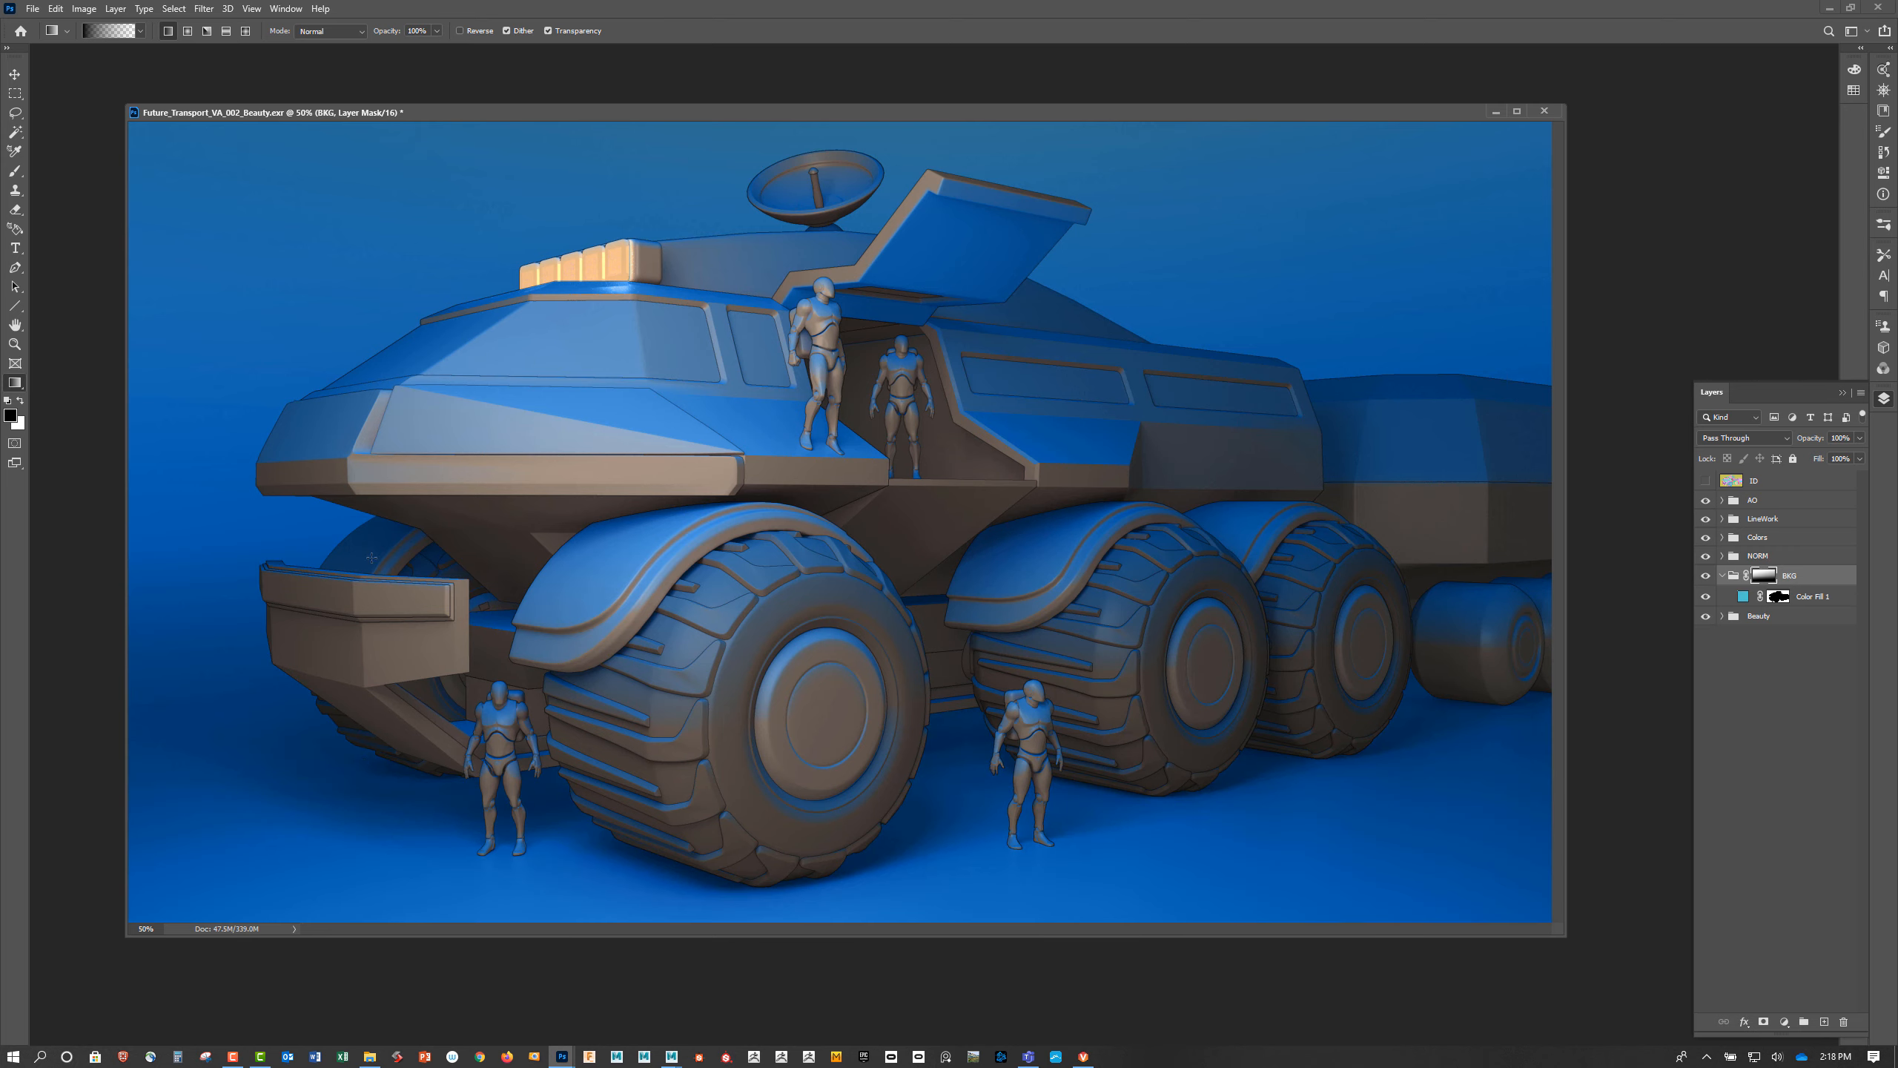
drag(388, 792, 372, 550)
mouse_move(424, 768)
mouse_down()
mouse_move(407, 472)
mouse_move(435, 464)
mouse_up()
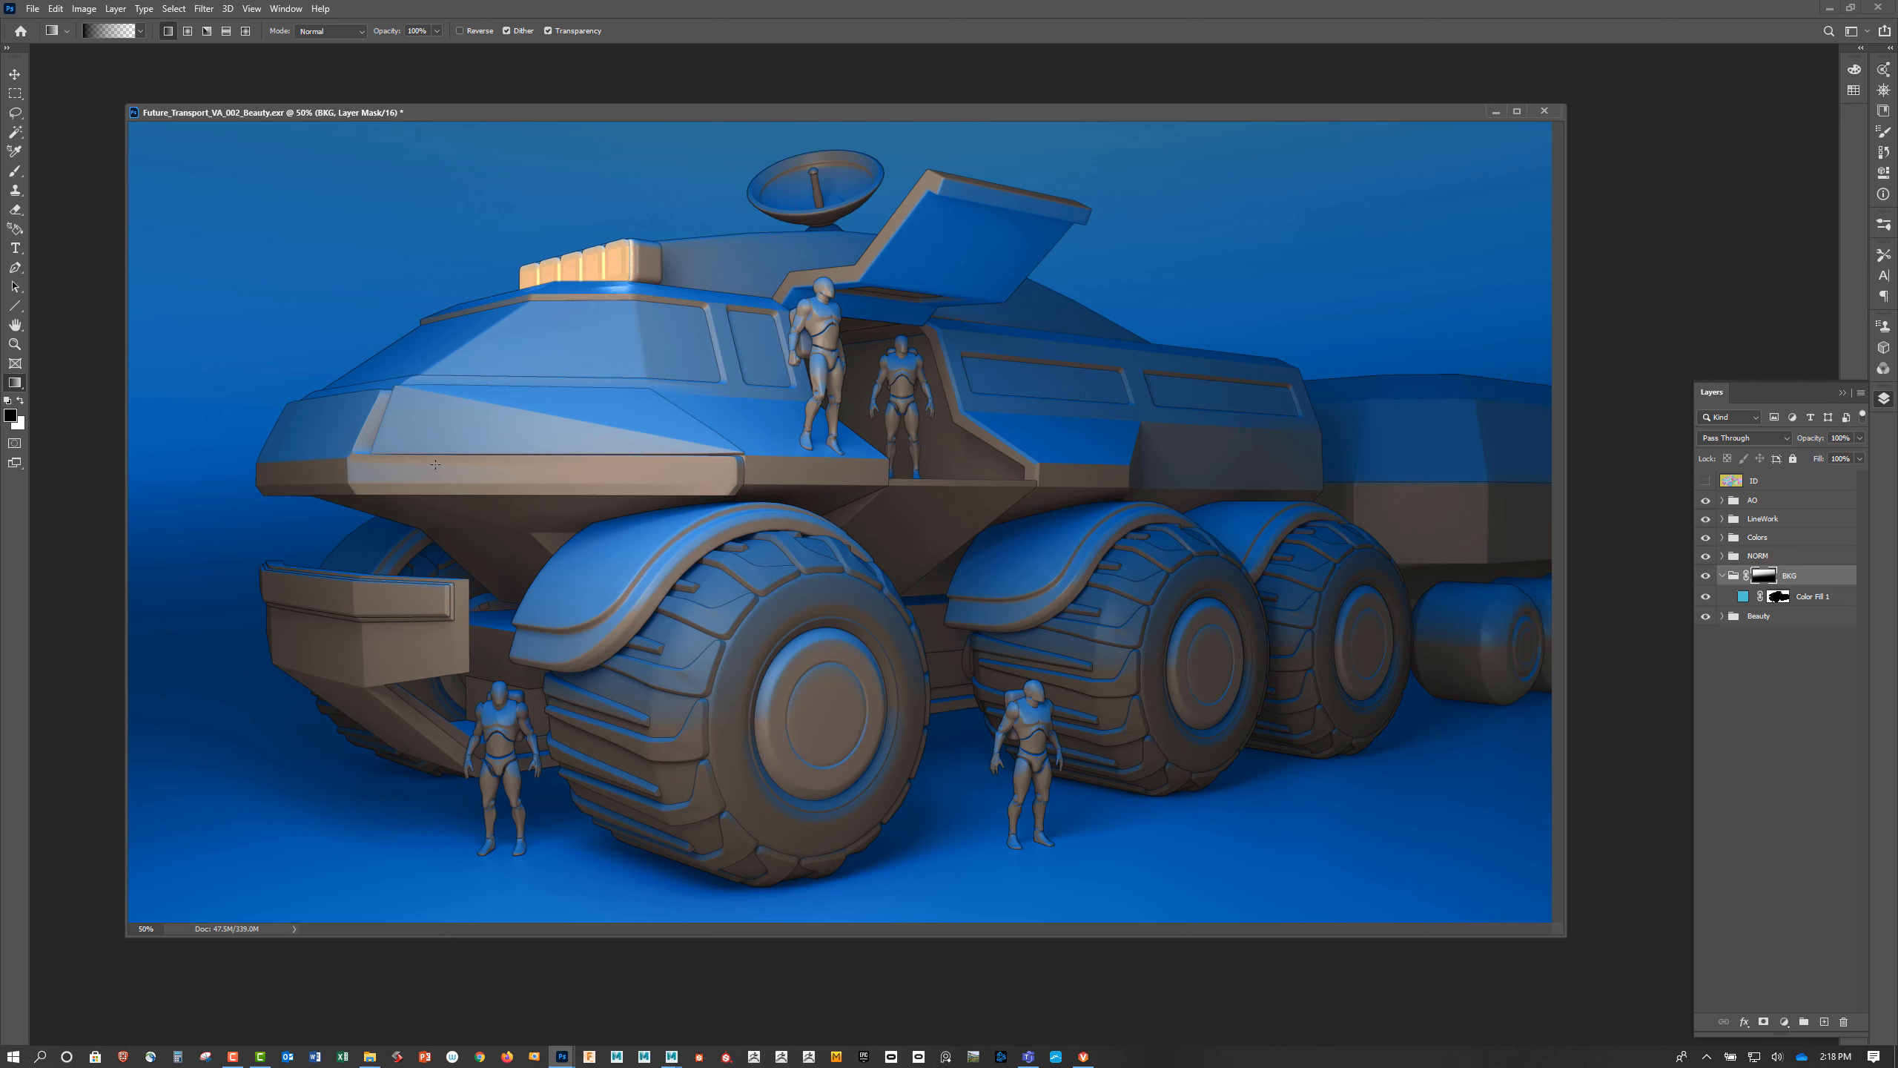
Lower the gradient opacity to 41%, soften the mask's lower area with two upward gradients, and compare with the BKG group hidden and shown
click(437, 31)
drag(440, 48, 394, 50)
drag(395, 50, 397, 48)
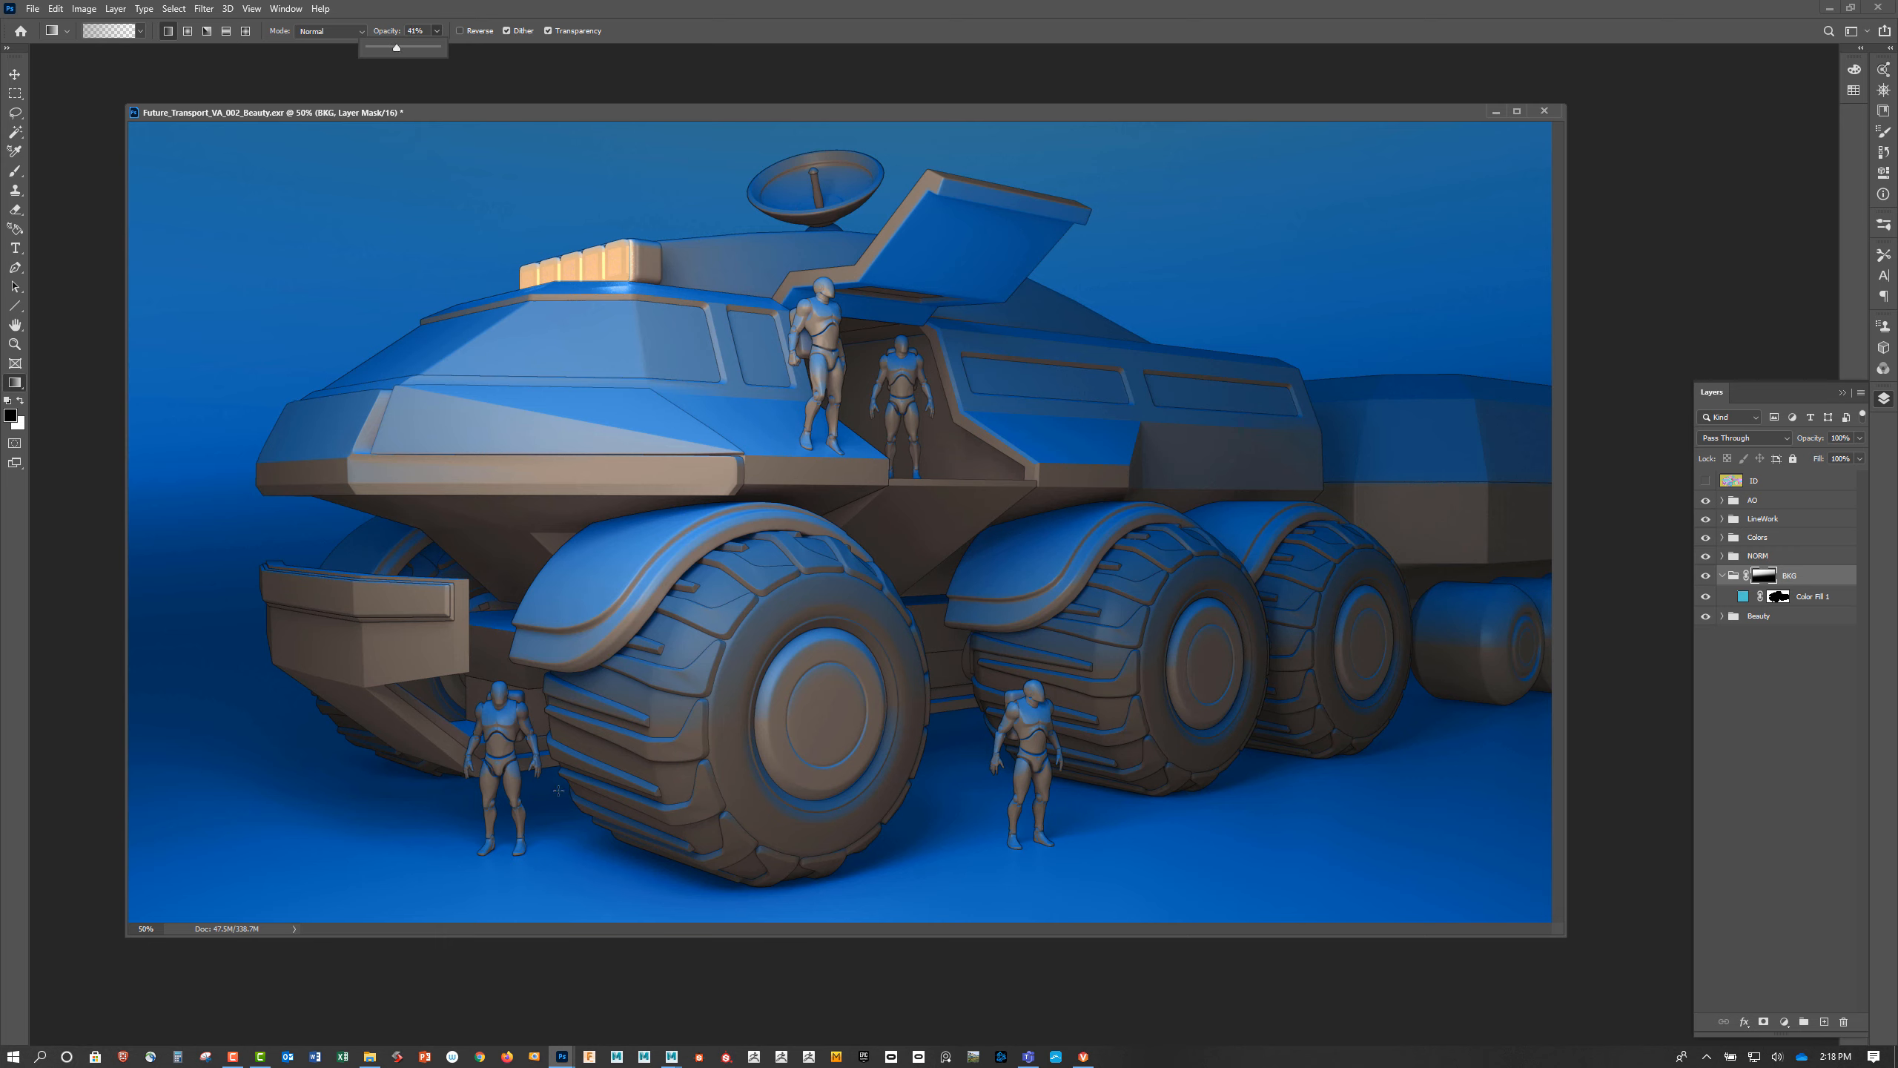
mouse_move(398, 877)
mouse_down()
mouse_move(415, 703)
mouse_move(396, 474)
mouse_move(382, 622)
mouse_up()
drag(446, 836, 446, 619)
click(1705, 575)
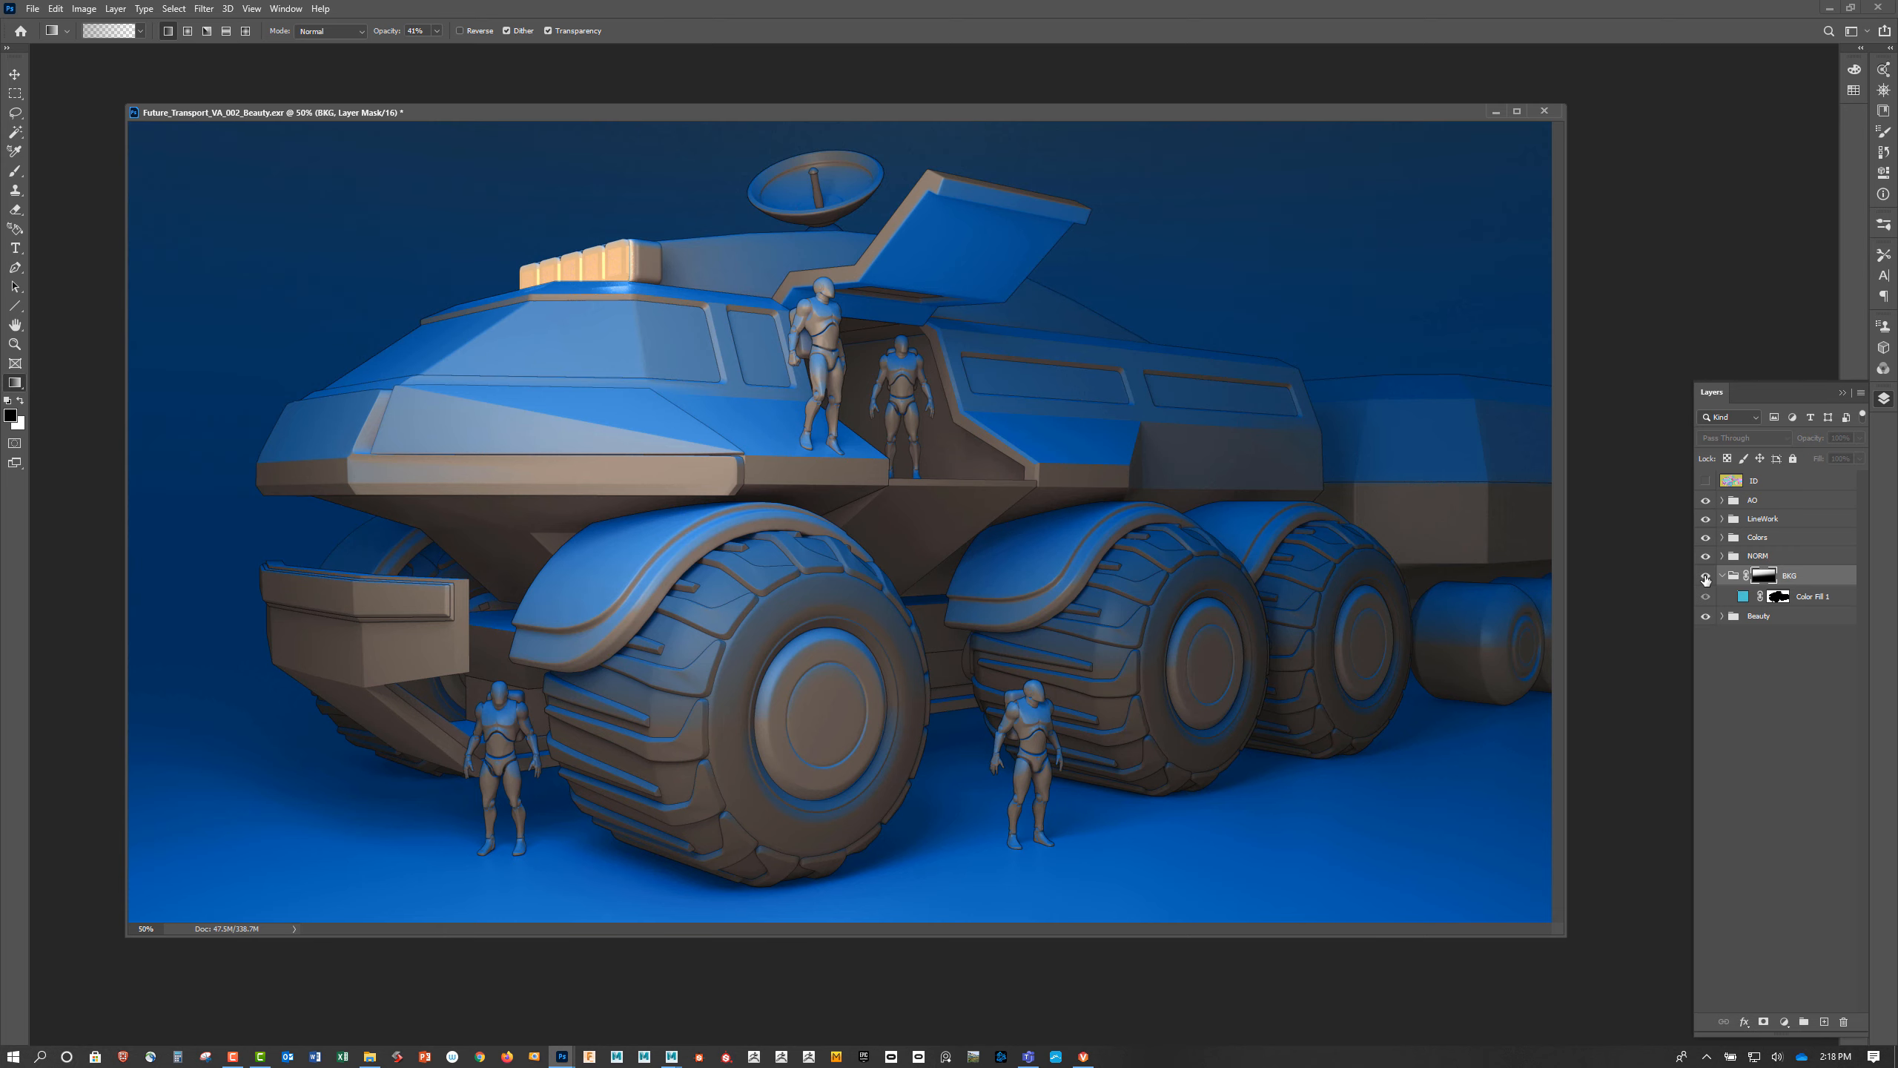
click(1705, 576)
click(1705, 575)
click(1705, 575)
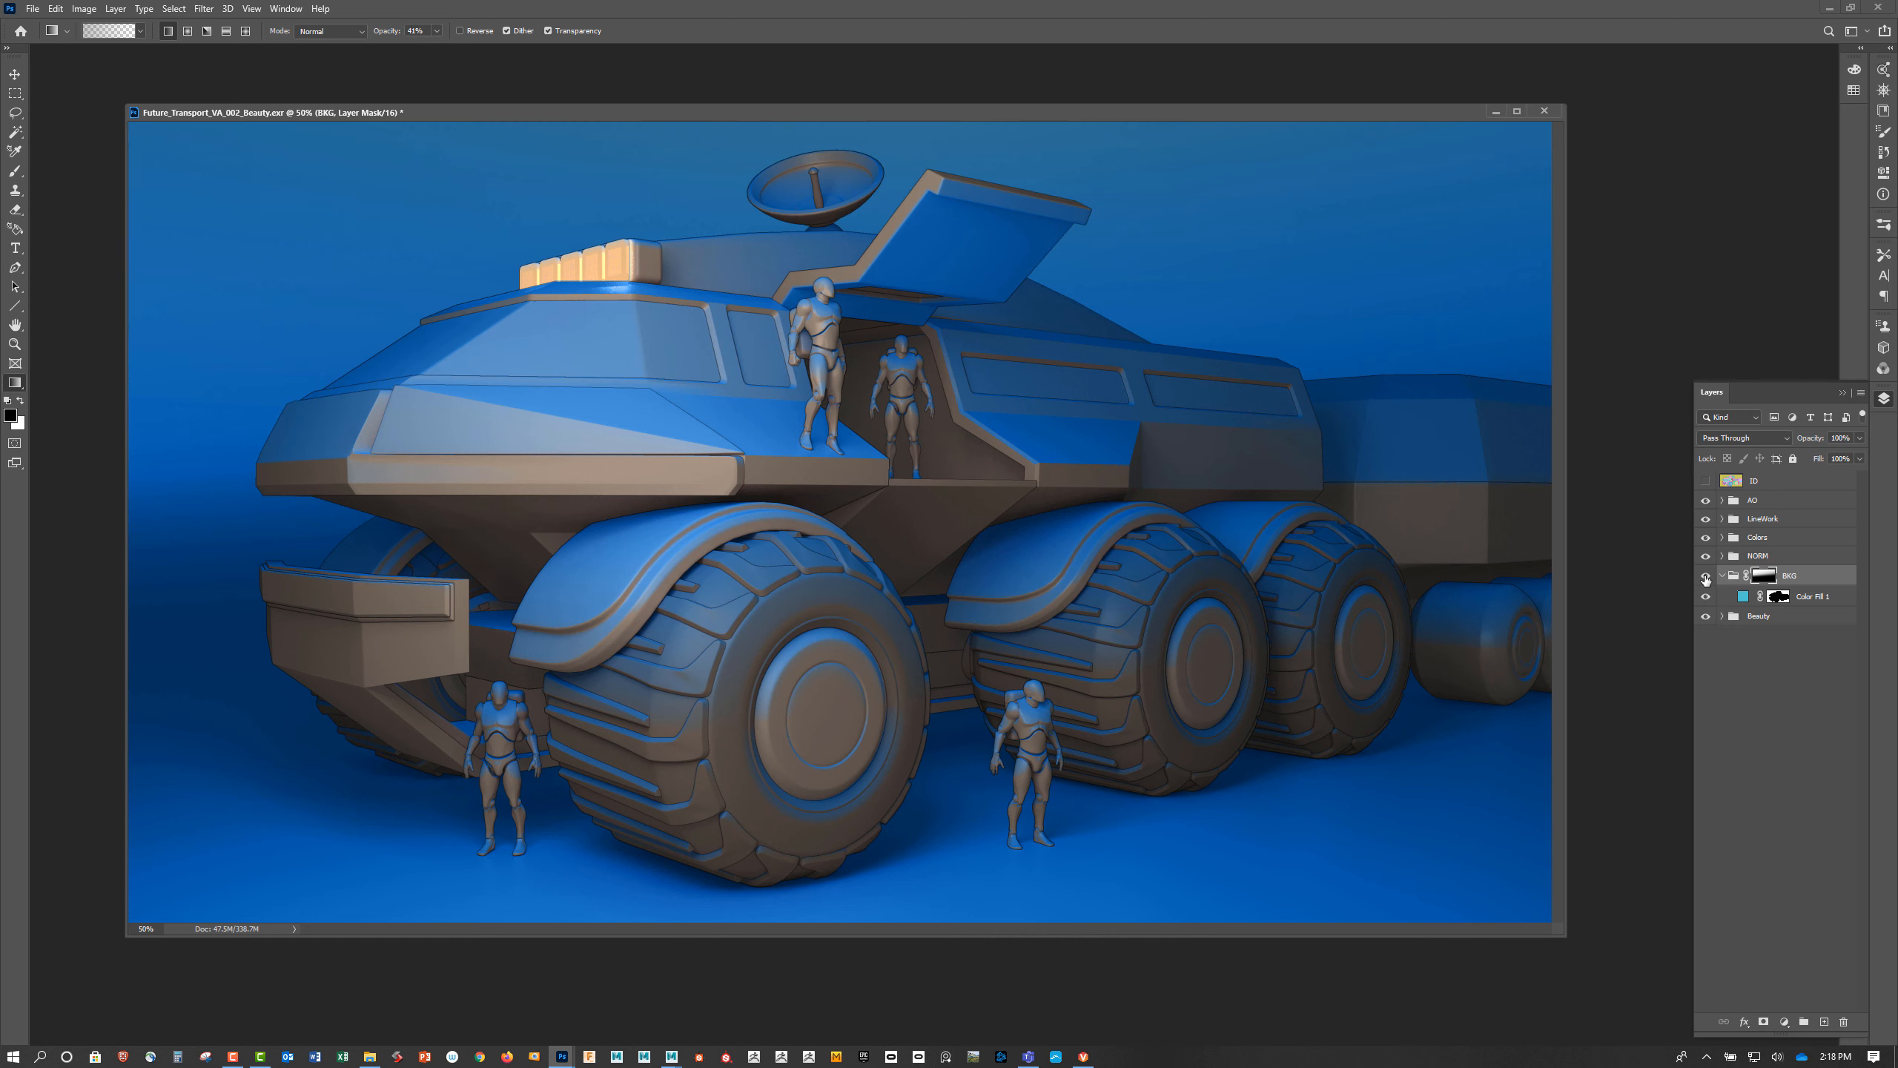
Change the background fill color to a crimson red, hex cd0e44
double_click(1742, 596)
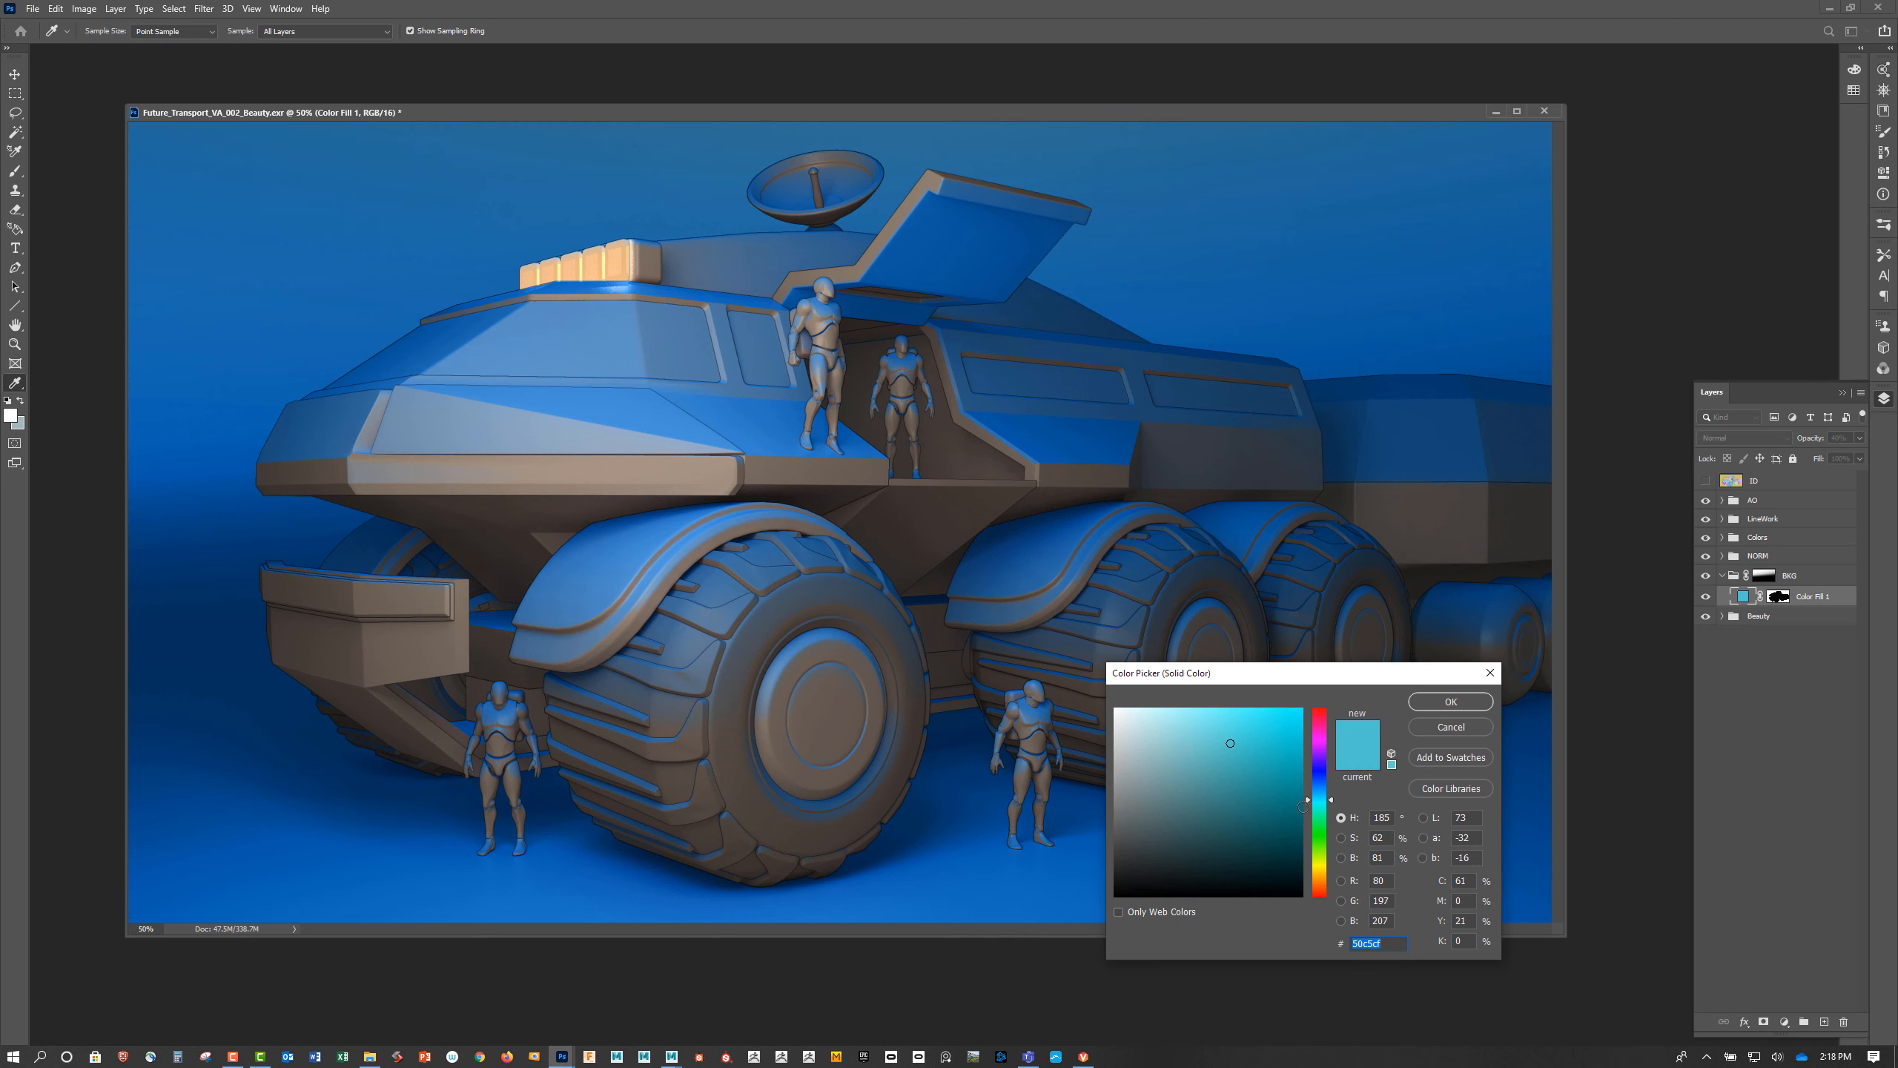
drag(1319, 811, 1319, 717)
click(1290, 744)
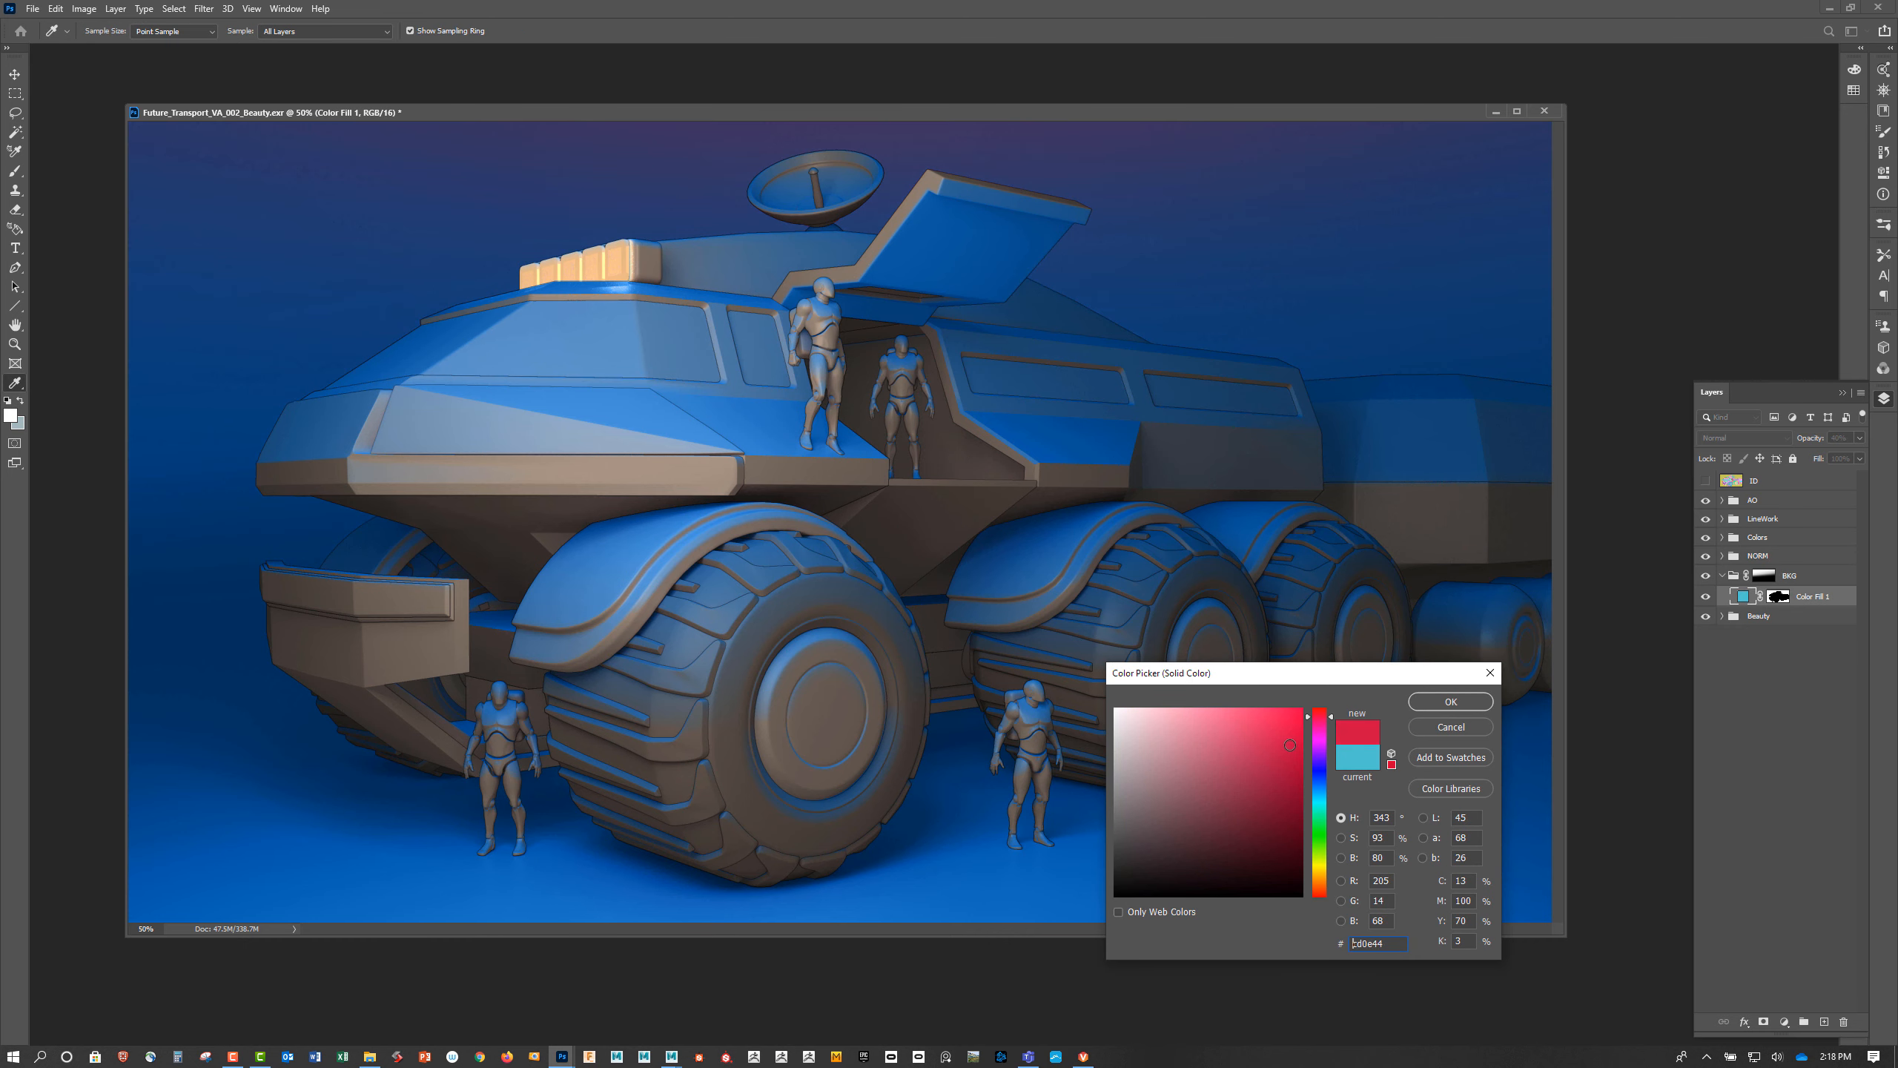
click(1432, 709)
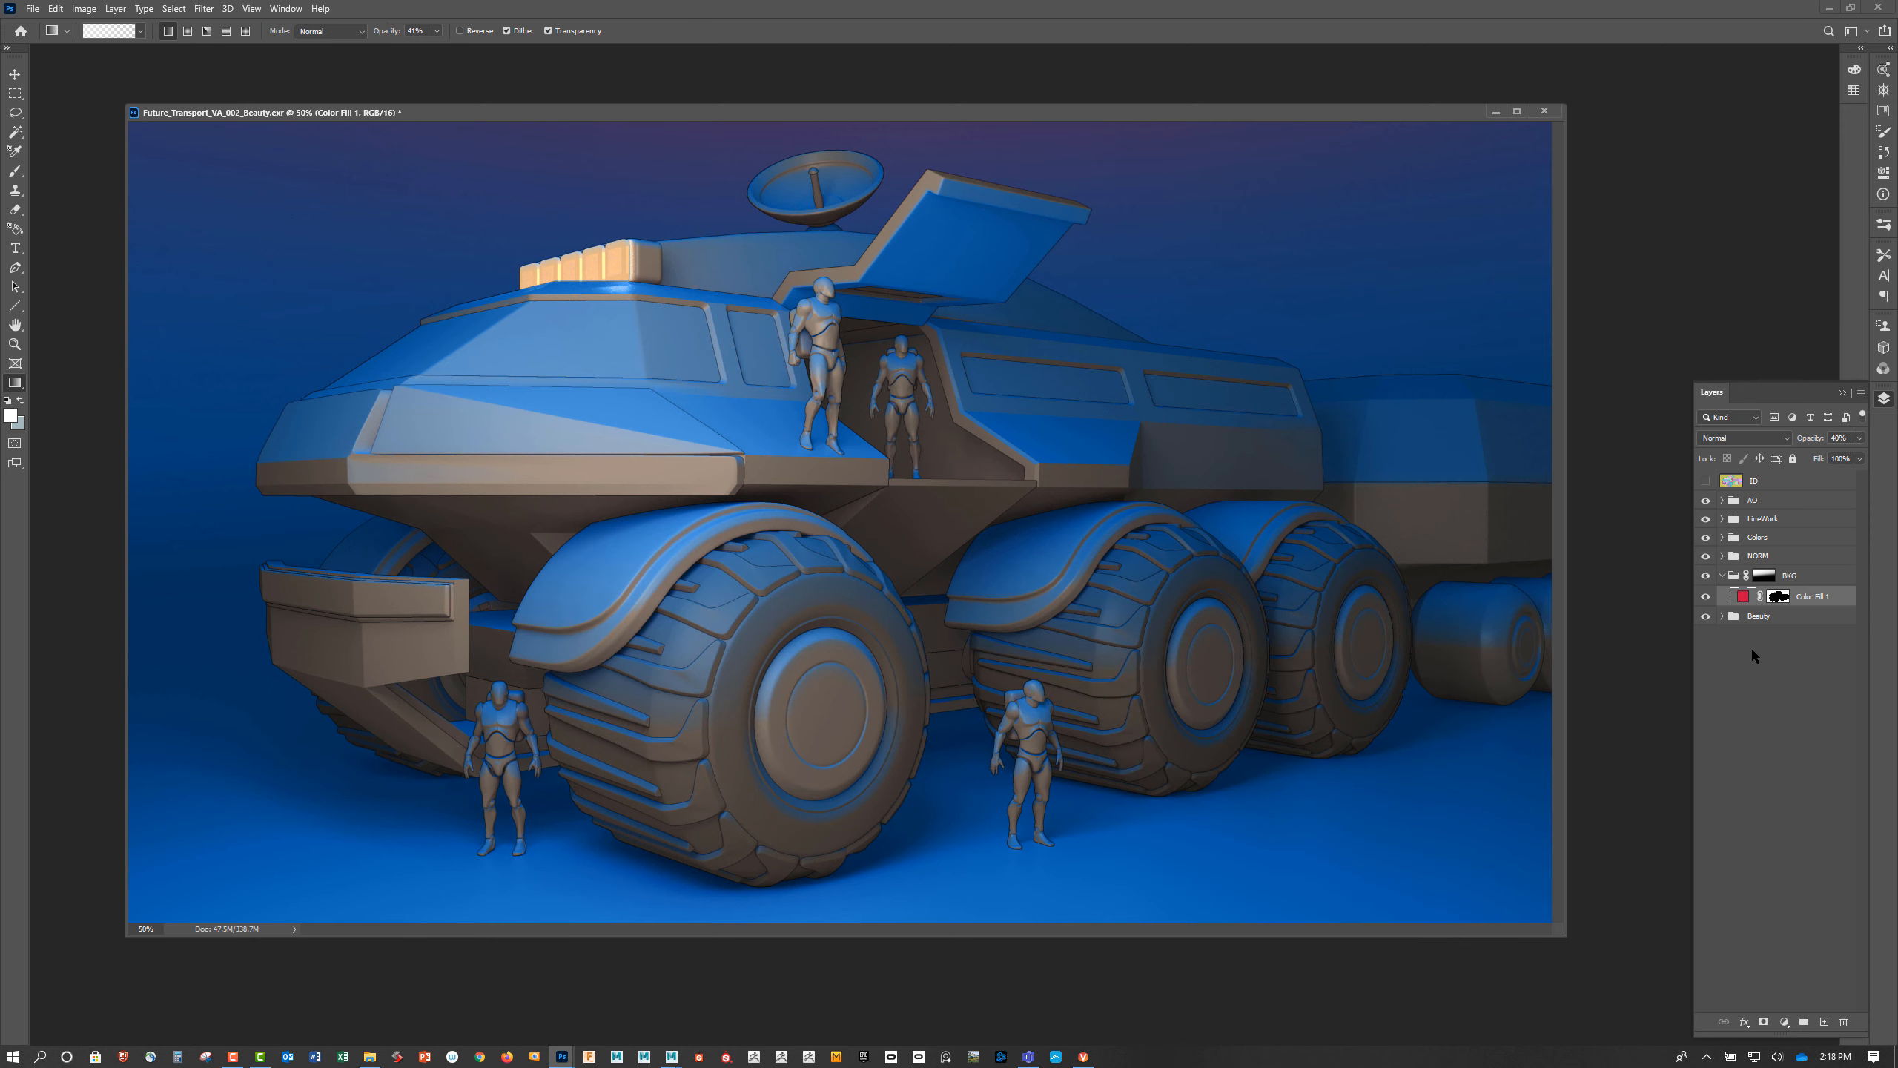
Fill the BKG group's mask with white and move the group above the Colors group, directly below LineWork
click(1765, 577)
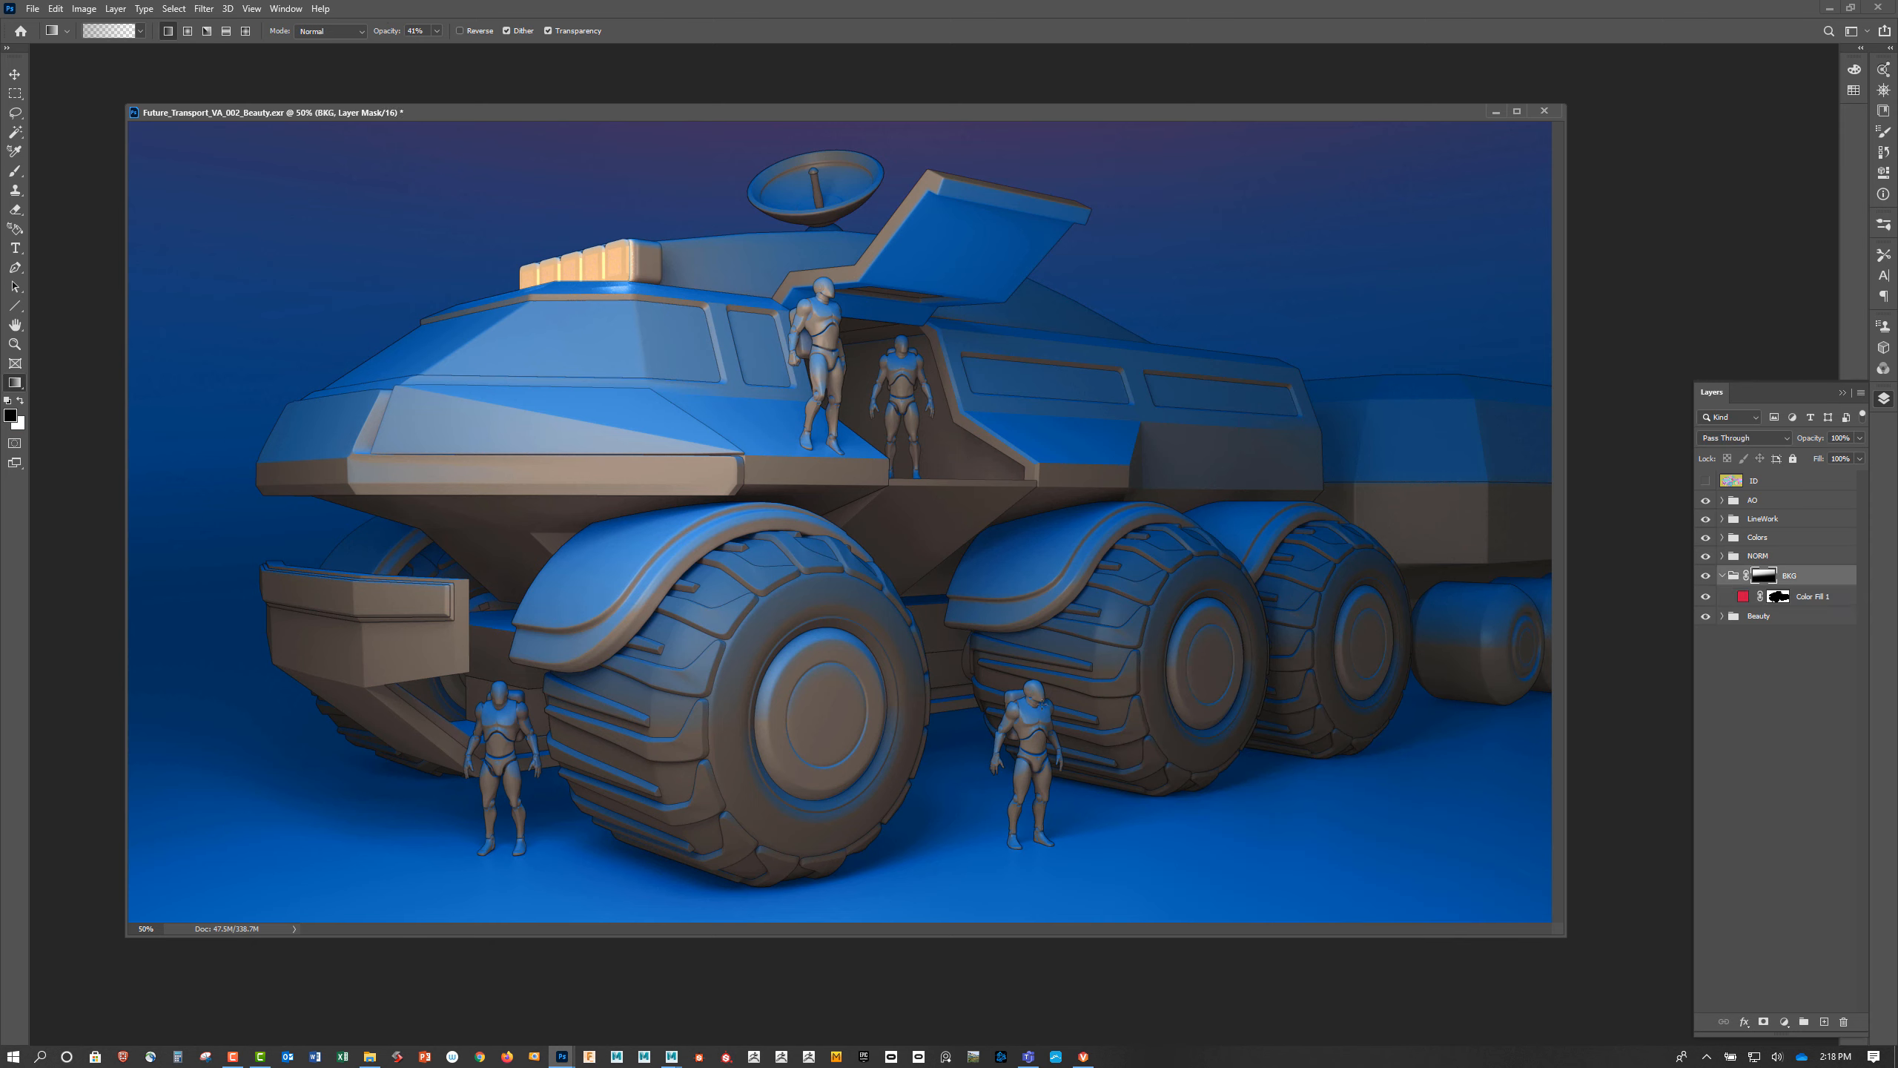
key(ctrl+BackSpace)
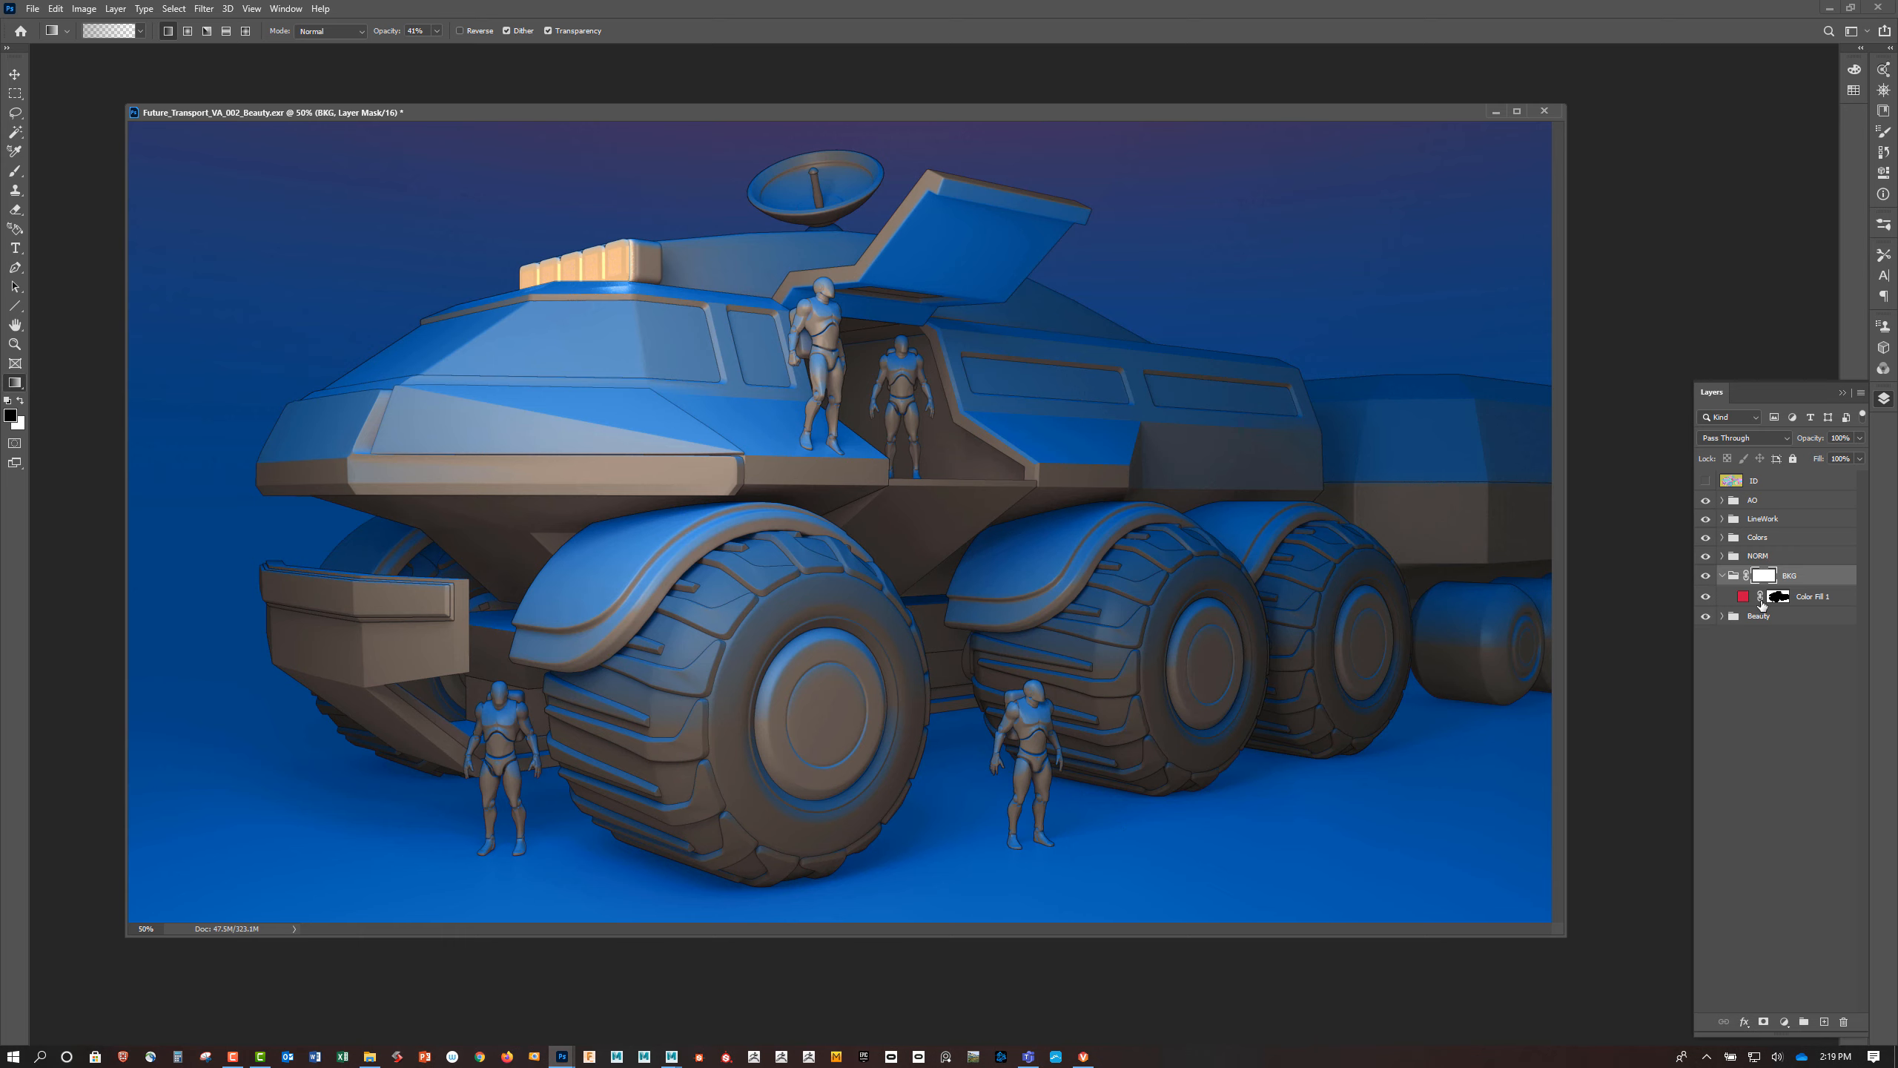
click(1722, 575)
drag(1760, 585, 1757, 532)
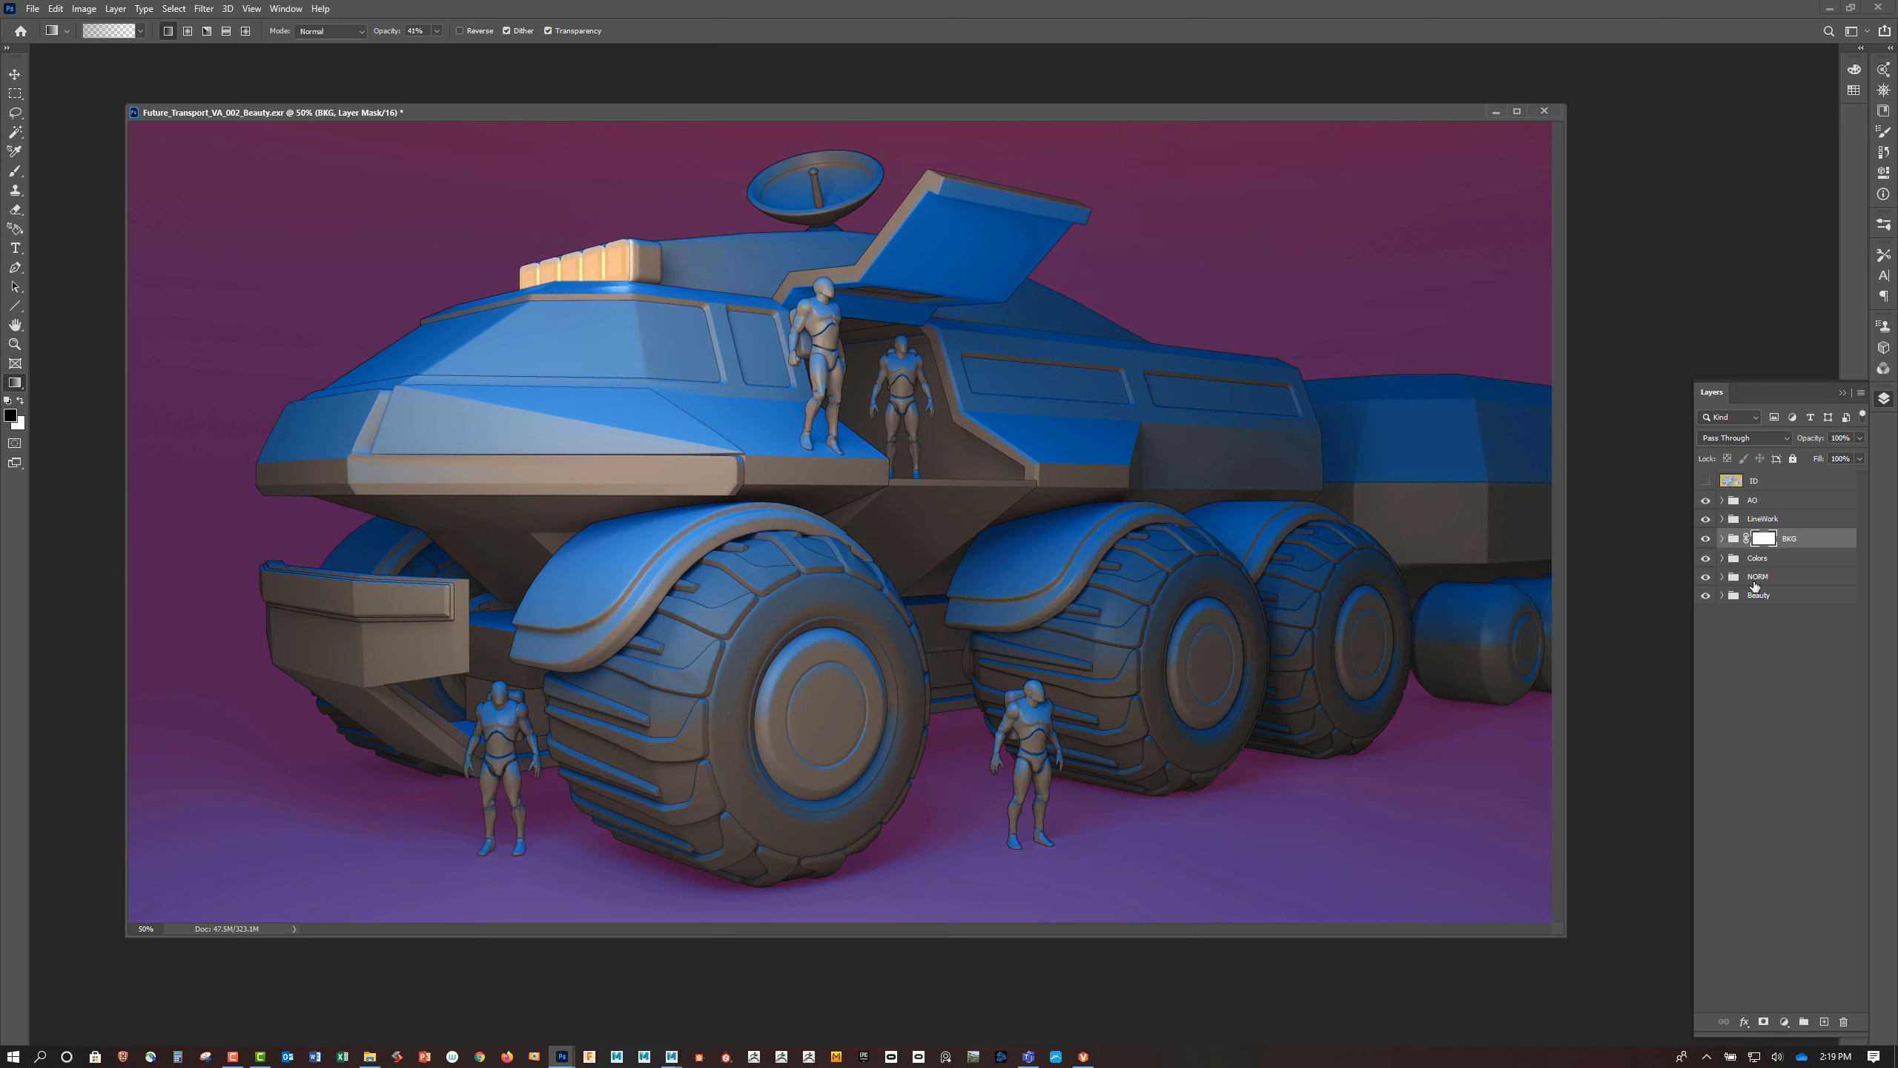
click(1722, 539)
Fade the BKG mask with three black gradients running upward from the ground and two running downward from the sky
drag(419, 800, 420, 456)
drag(476, 823, 476, 486)
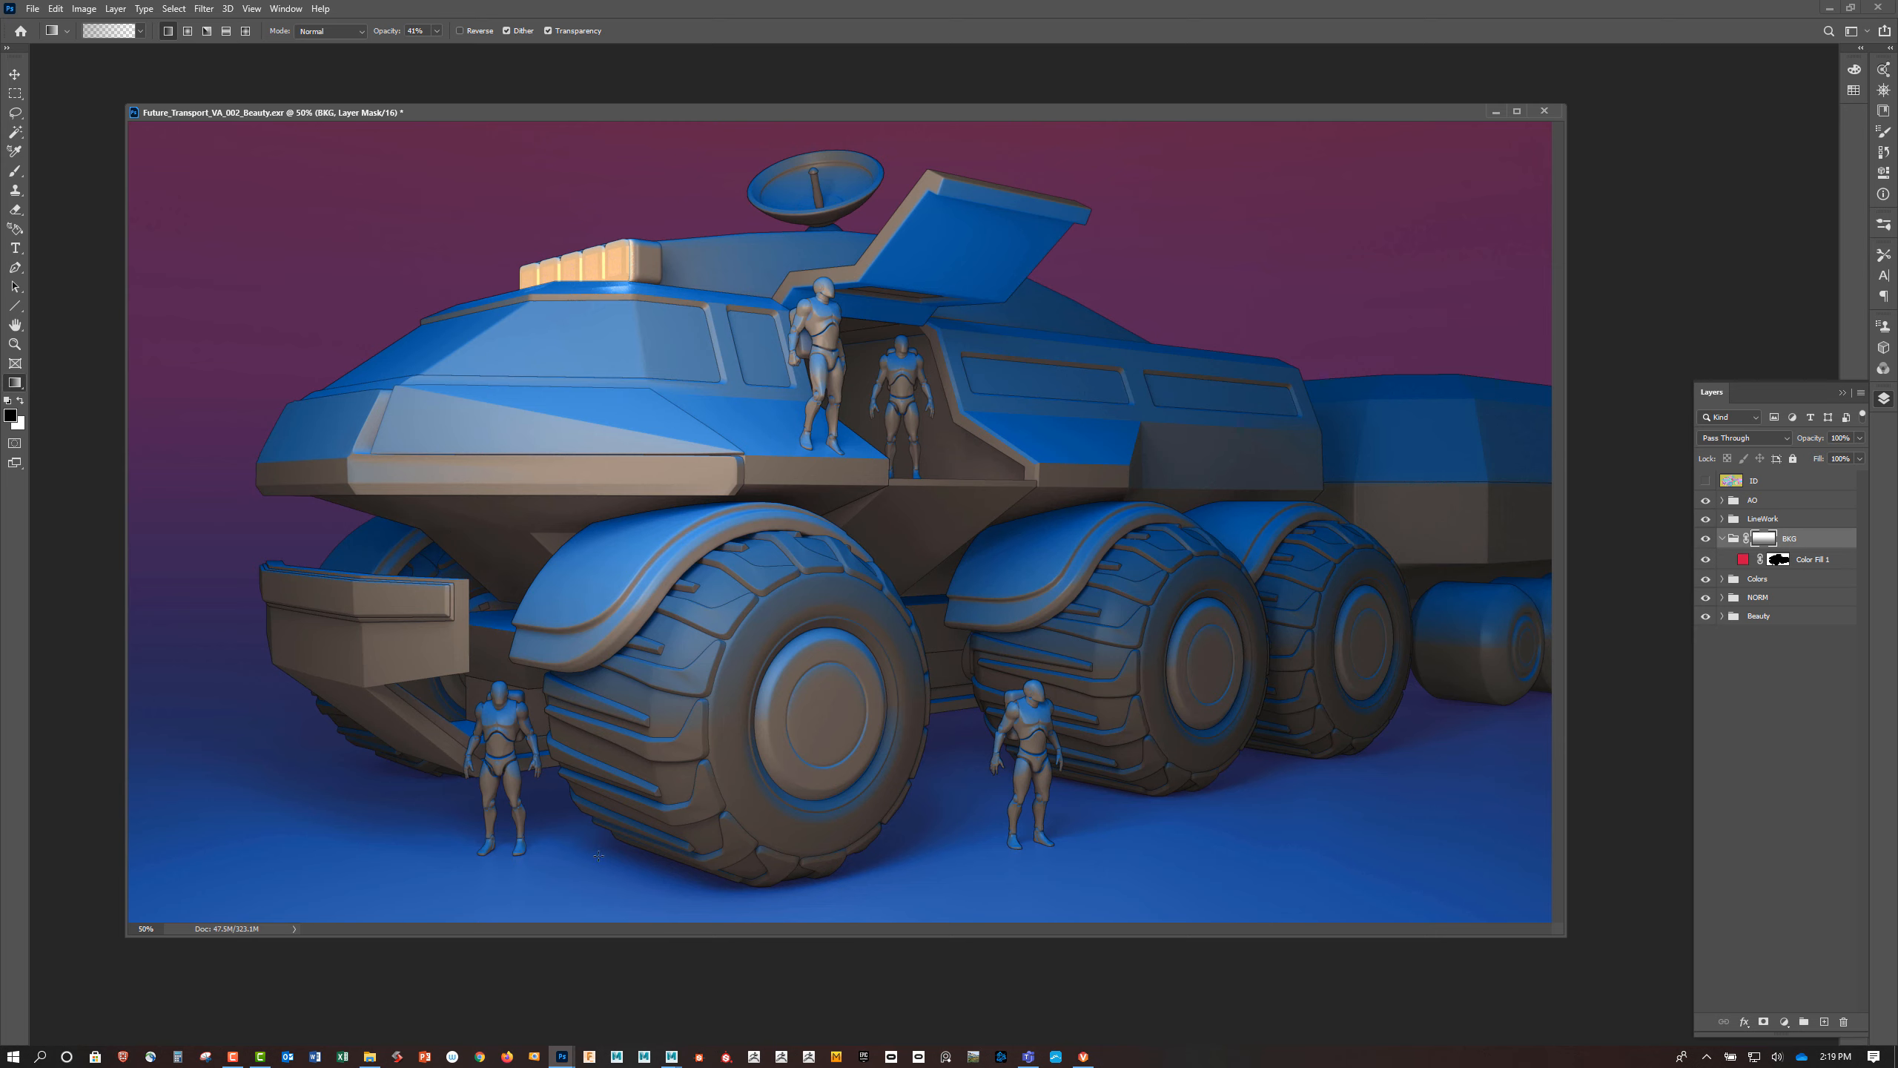
drag(570, 875, 570, 449)
drag(457, 137, 458, 303)
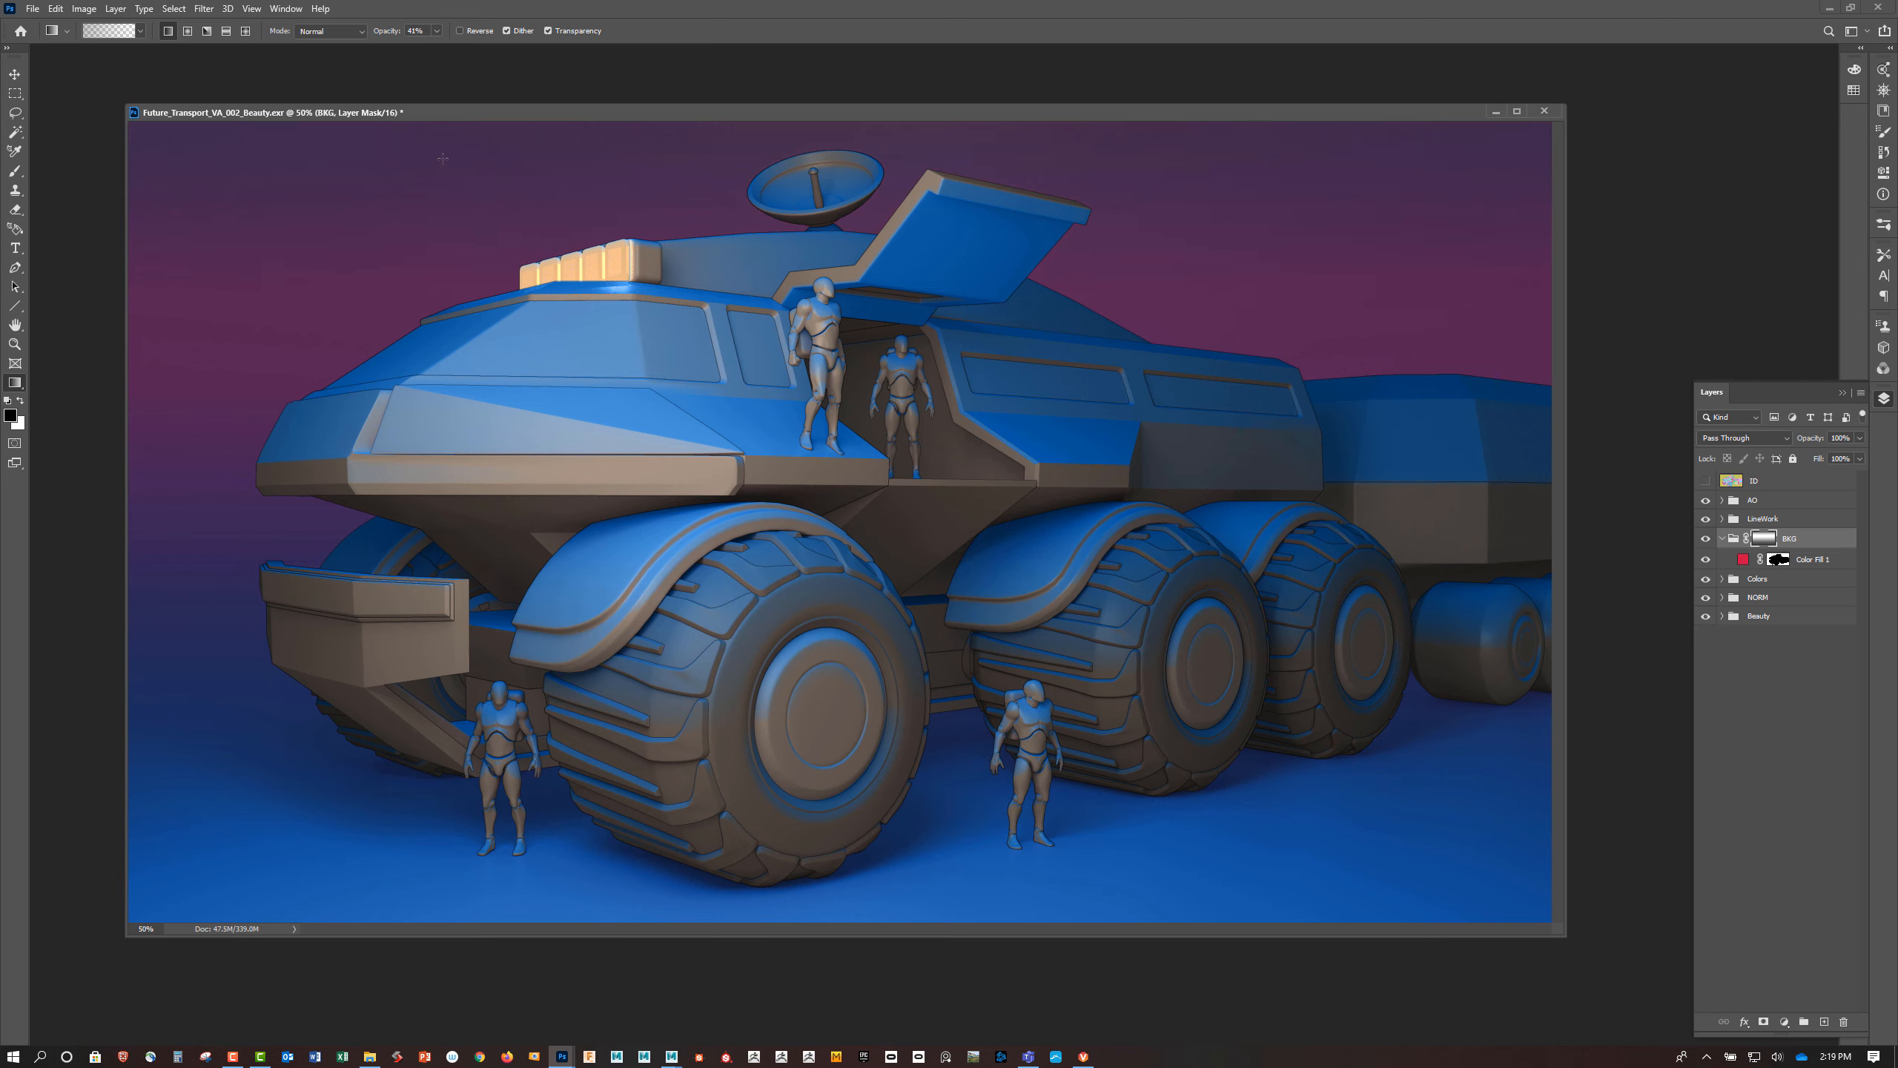
mouse_move(442, 238)
mouse_down()
mouse_move(444, 154)
mouse_move(442, 264)
mouse_up()
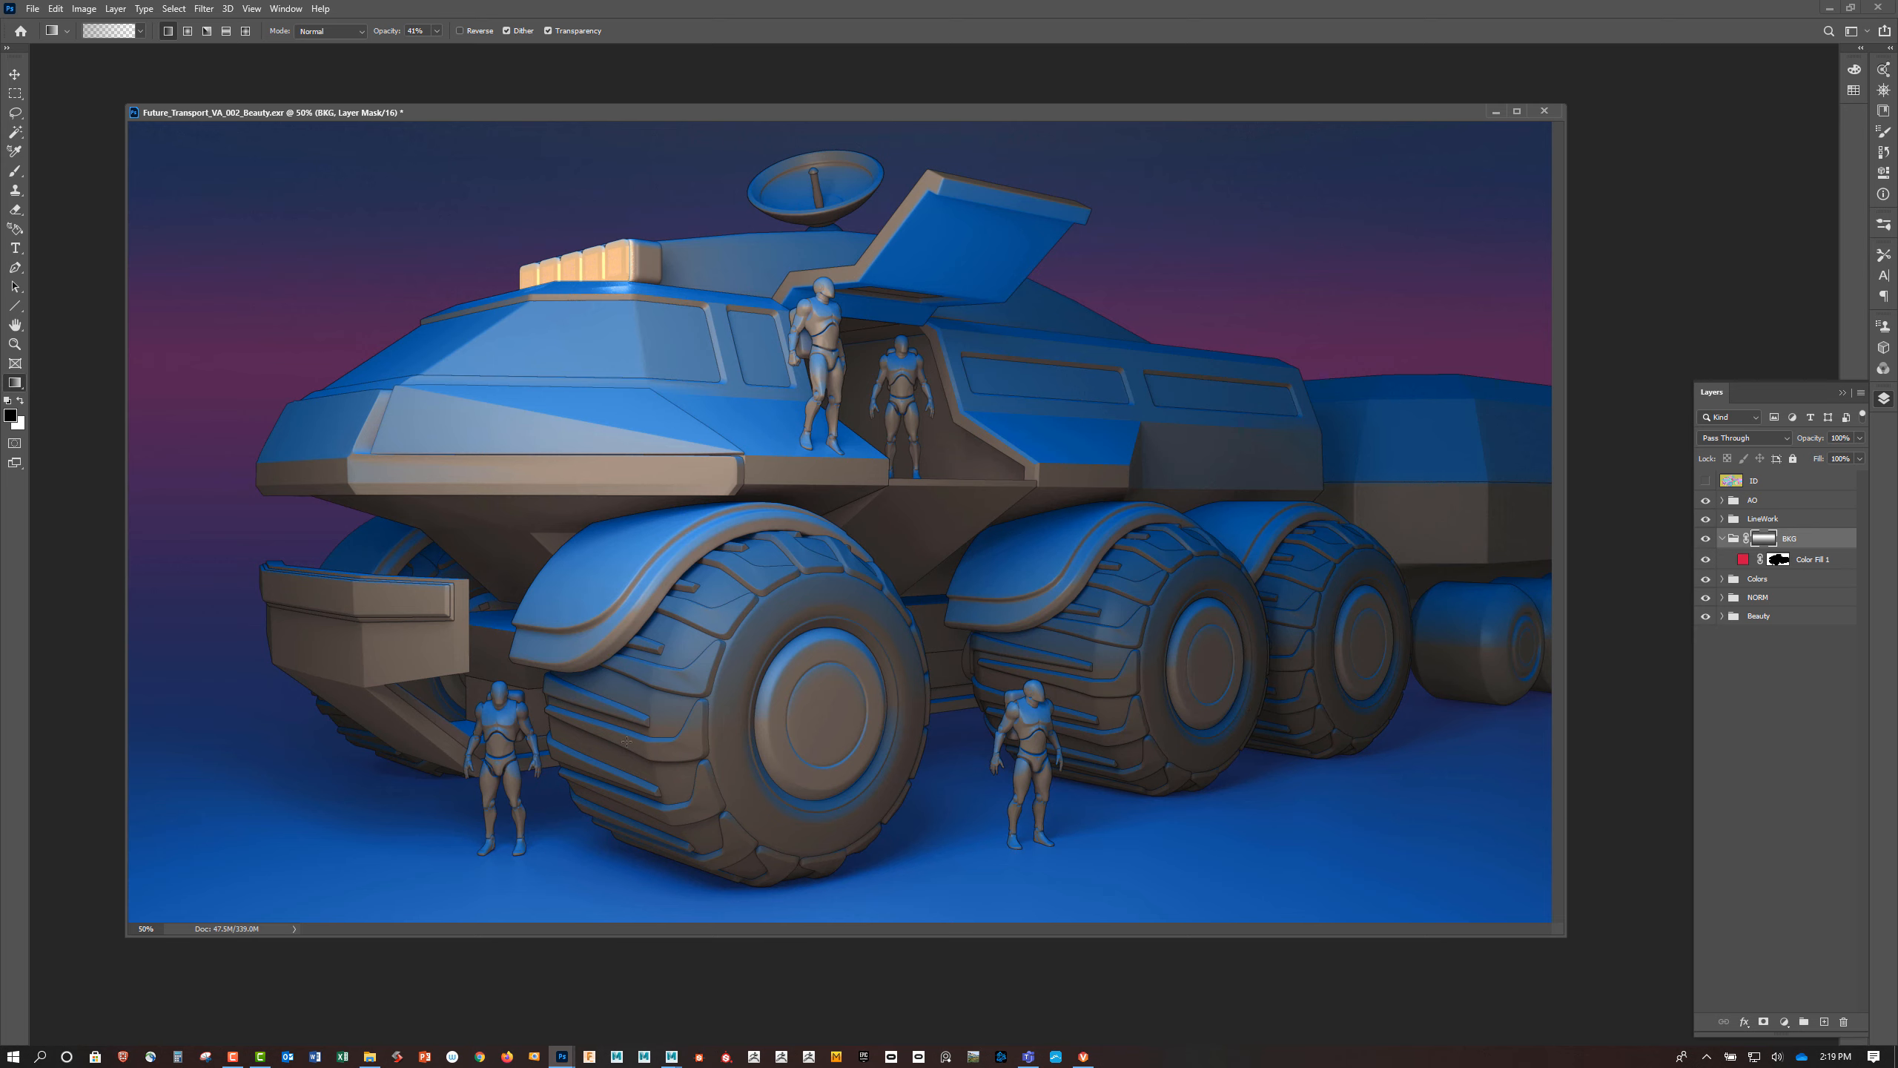
Open the depth pass Future_Transport_VA_002_Z.exr with its alpha data read as an alpha channel
click(33, 9)
click(48, 38)
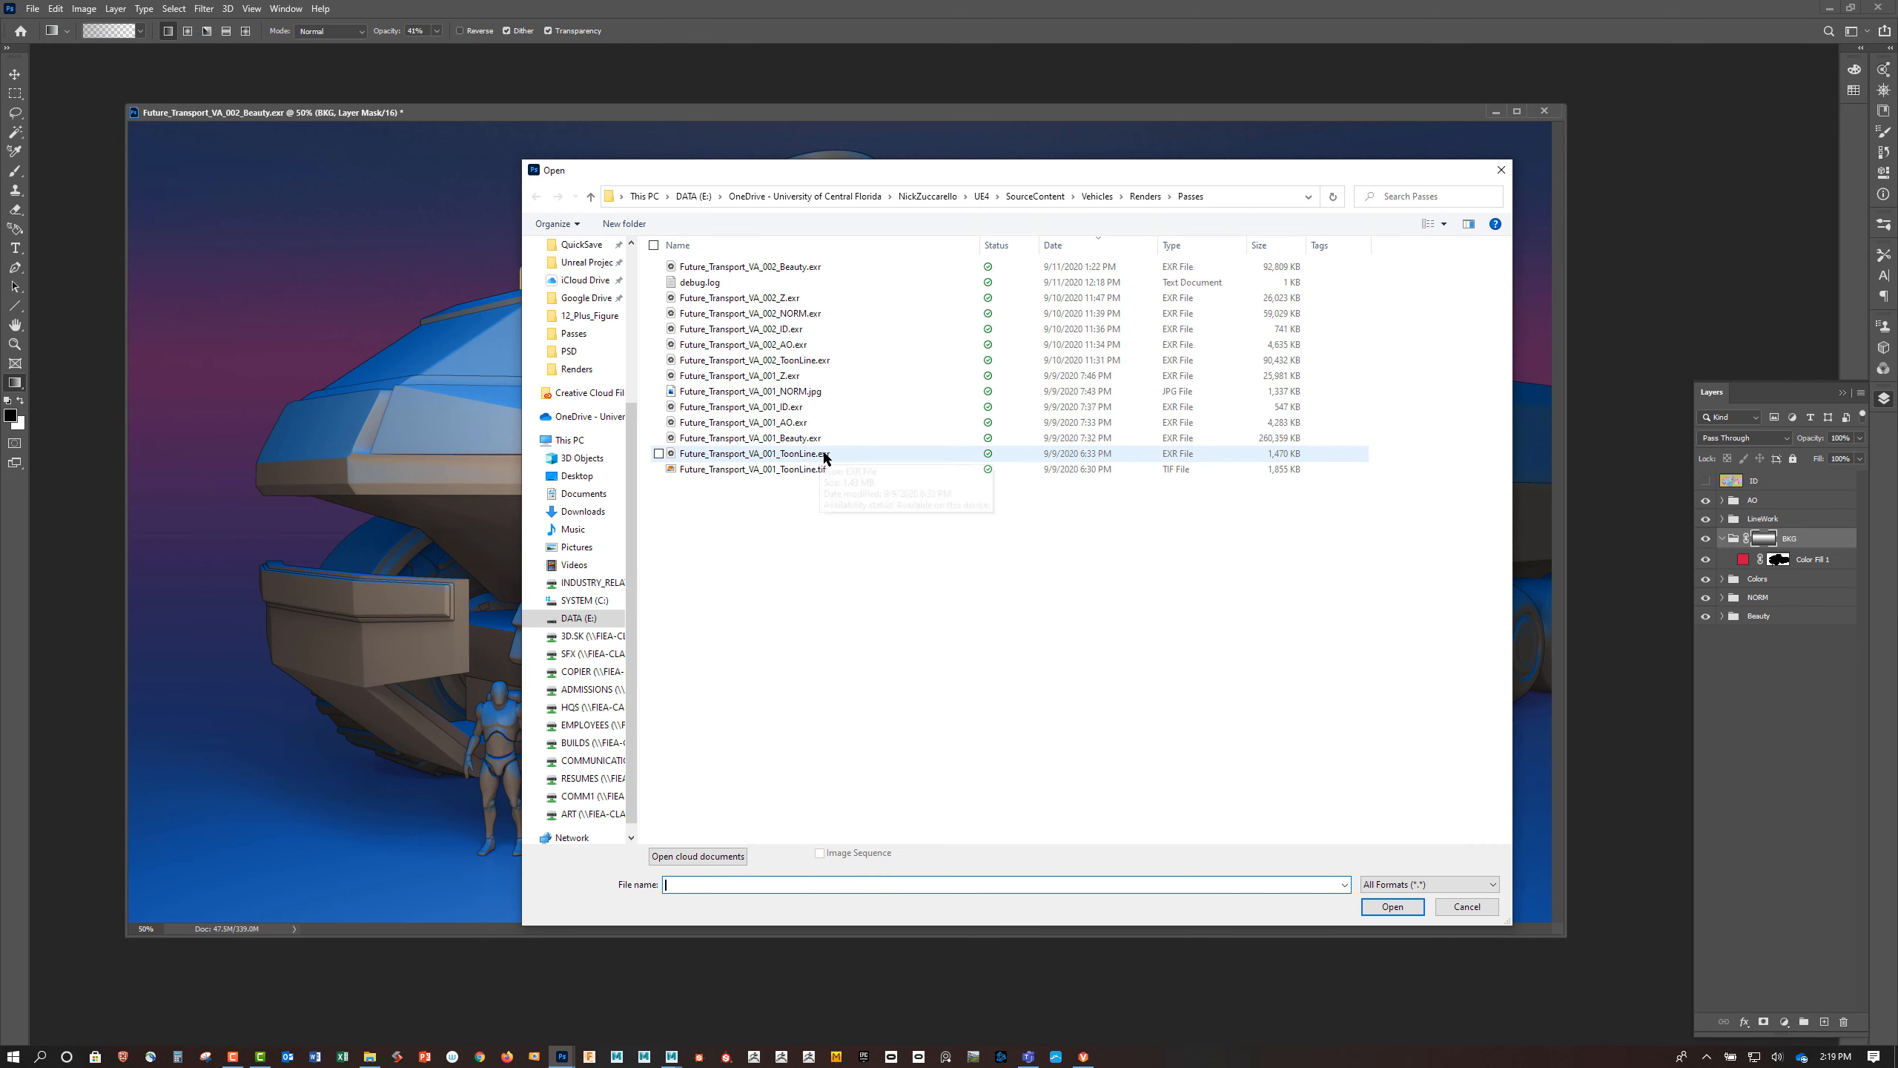
click(796, 299)
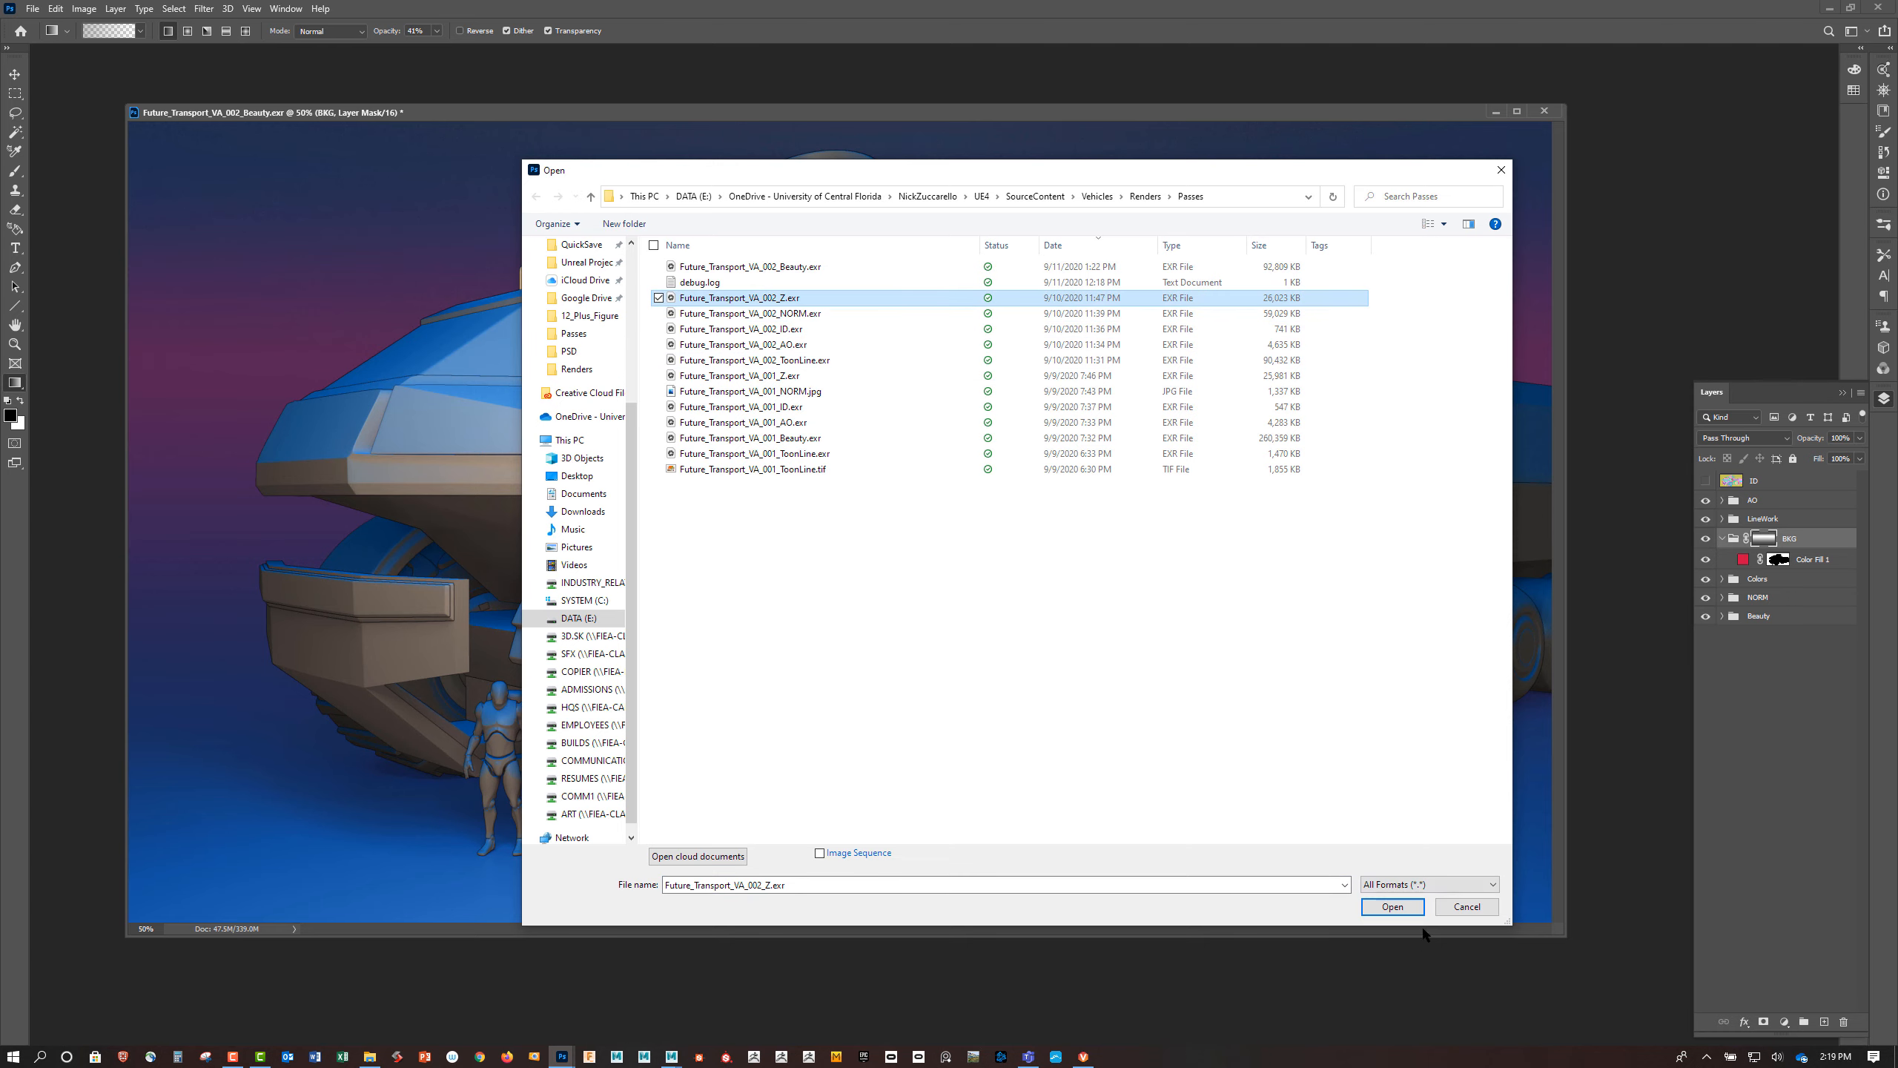
click(1396, 904)
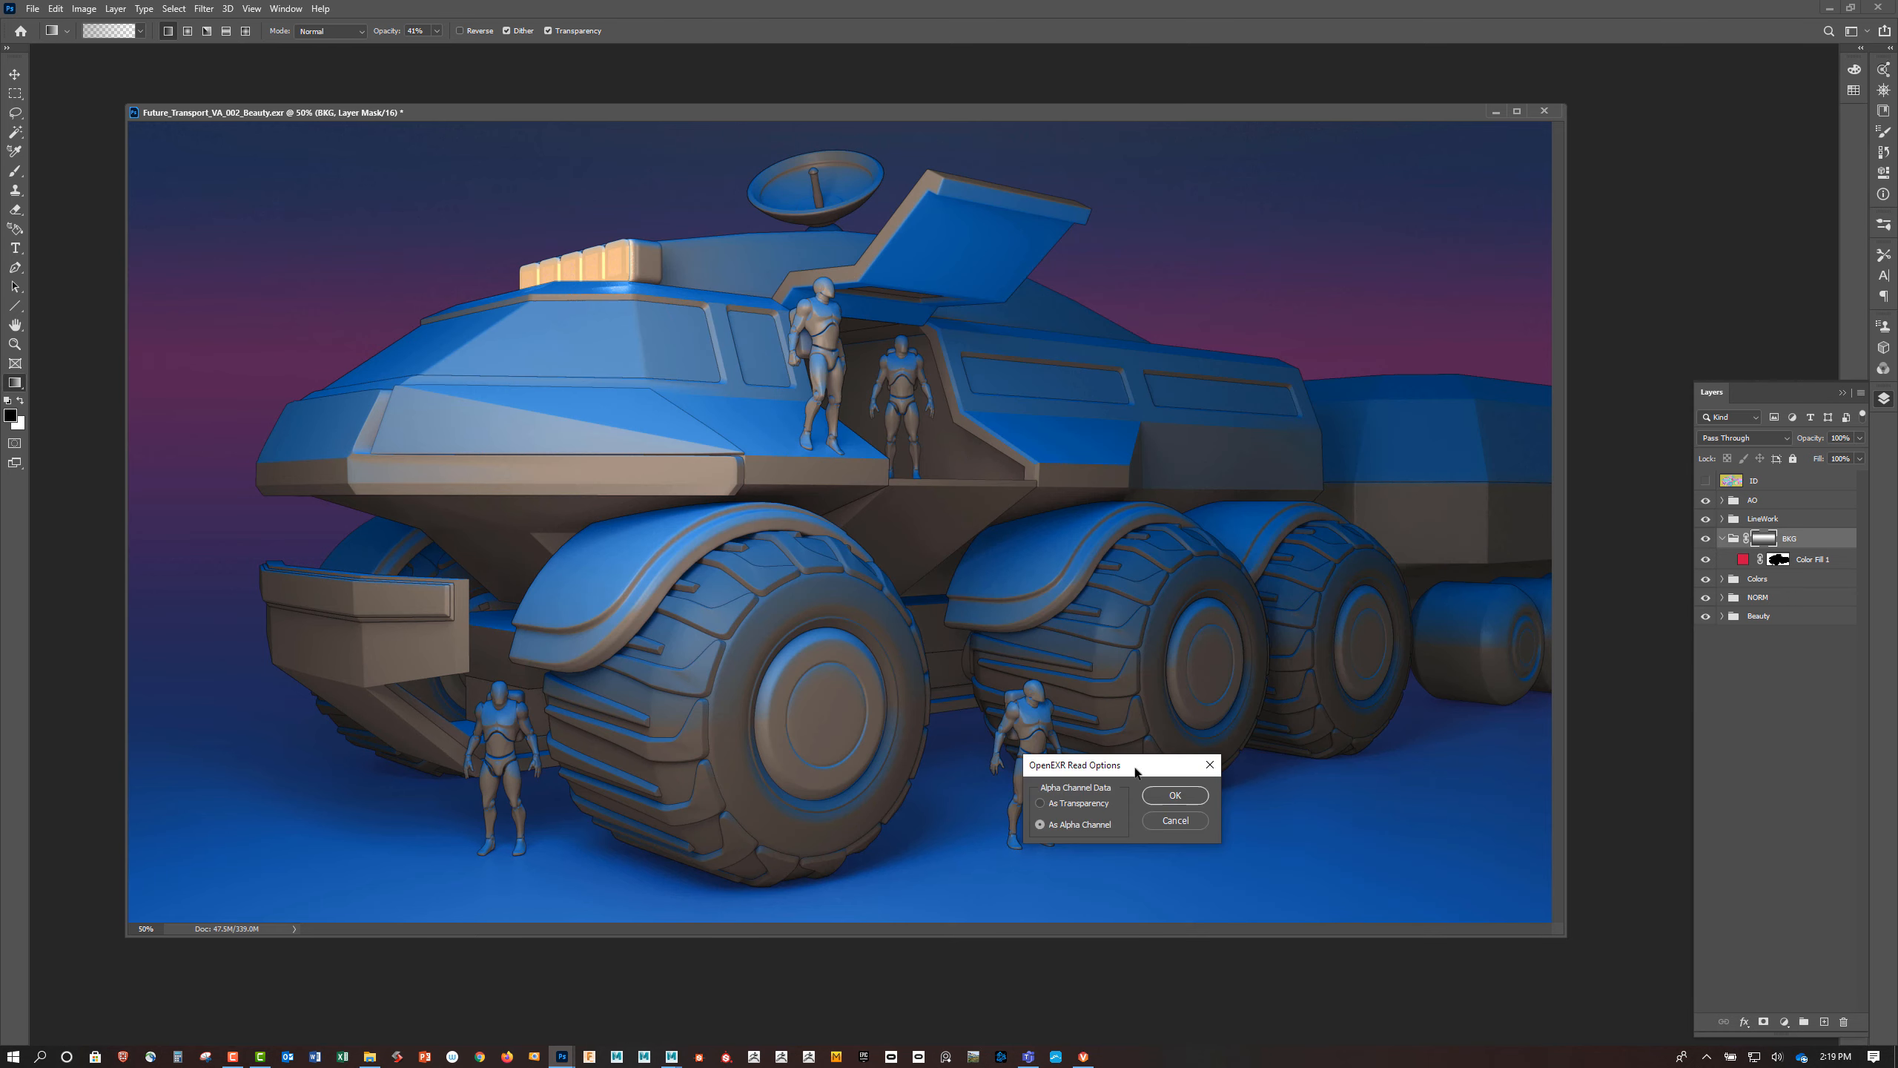
click(1175, 795)
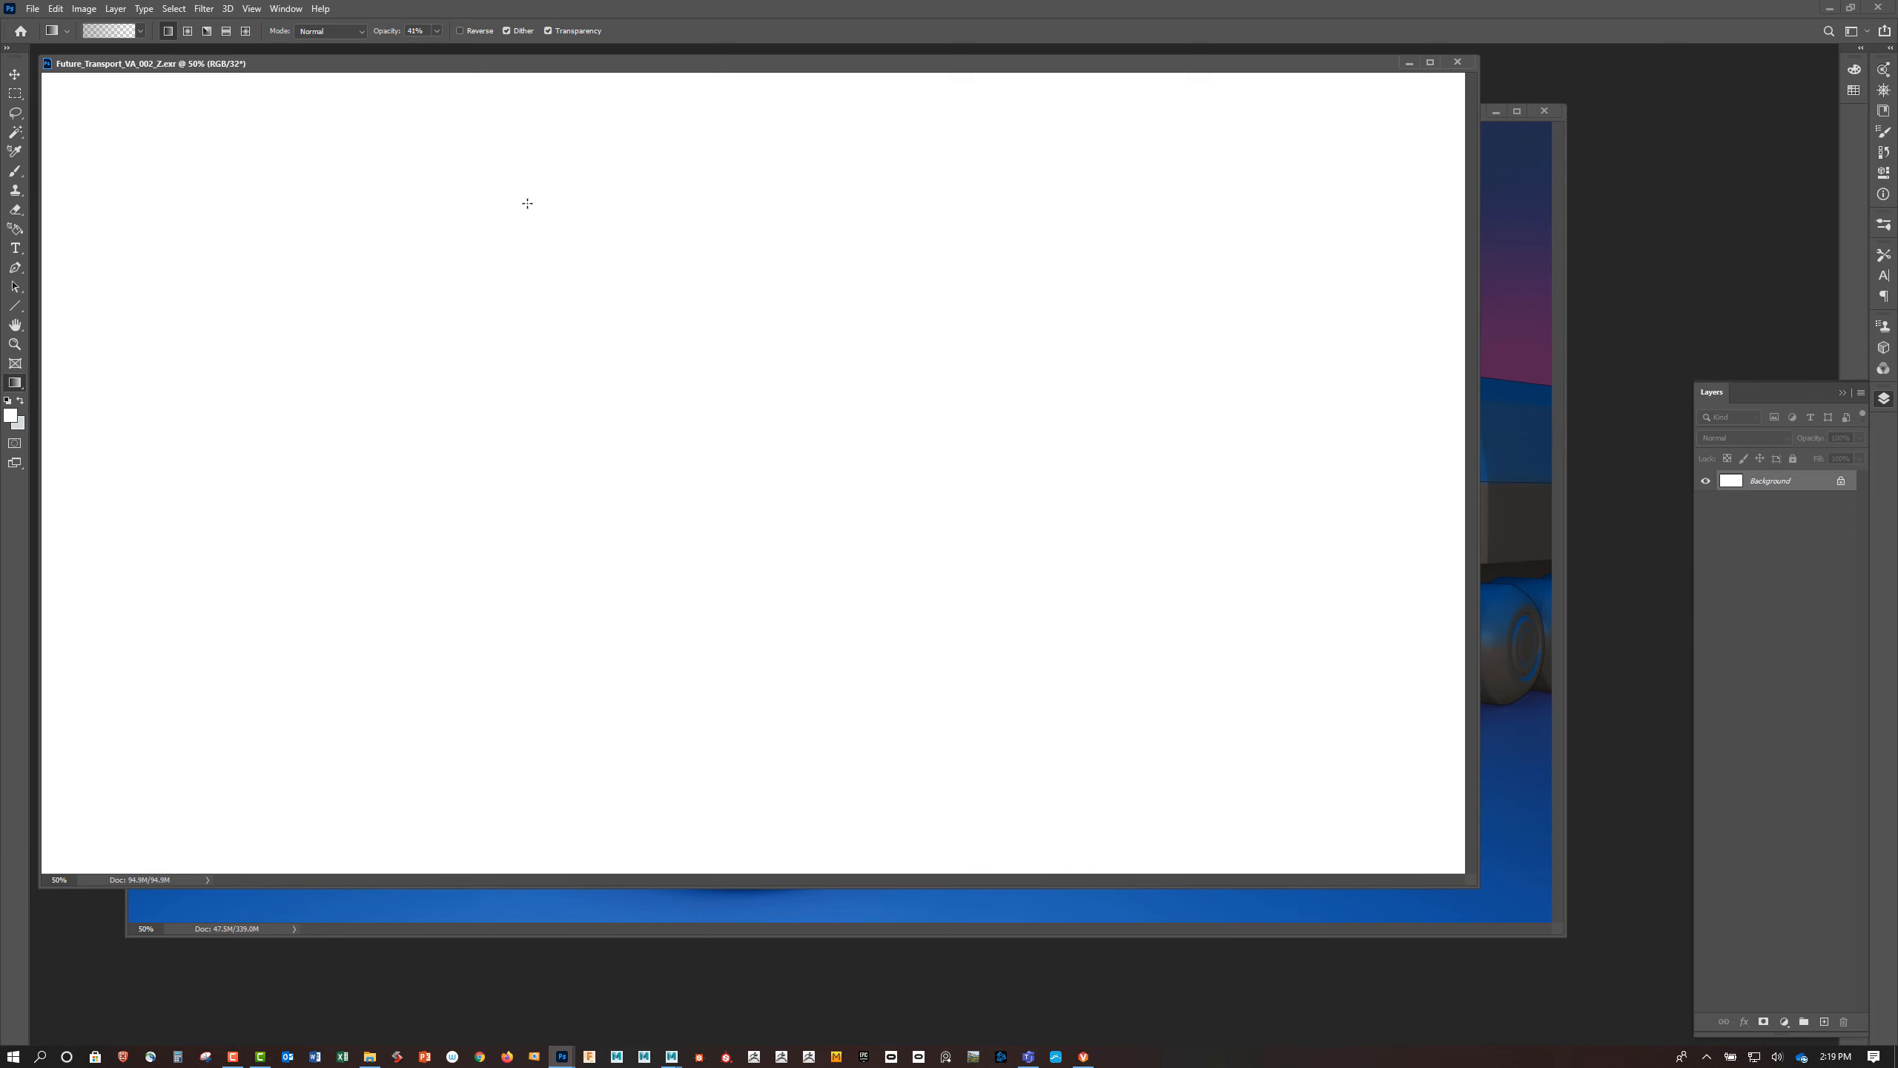
Move the depth pass window over the beauty document and start converting the depth pass to 16 Bits/Channel
drag(467, 67, 560, 177)
click(84, 9)
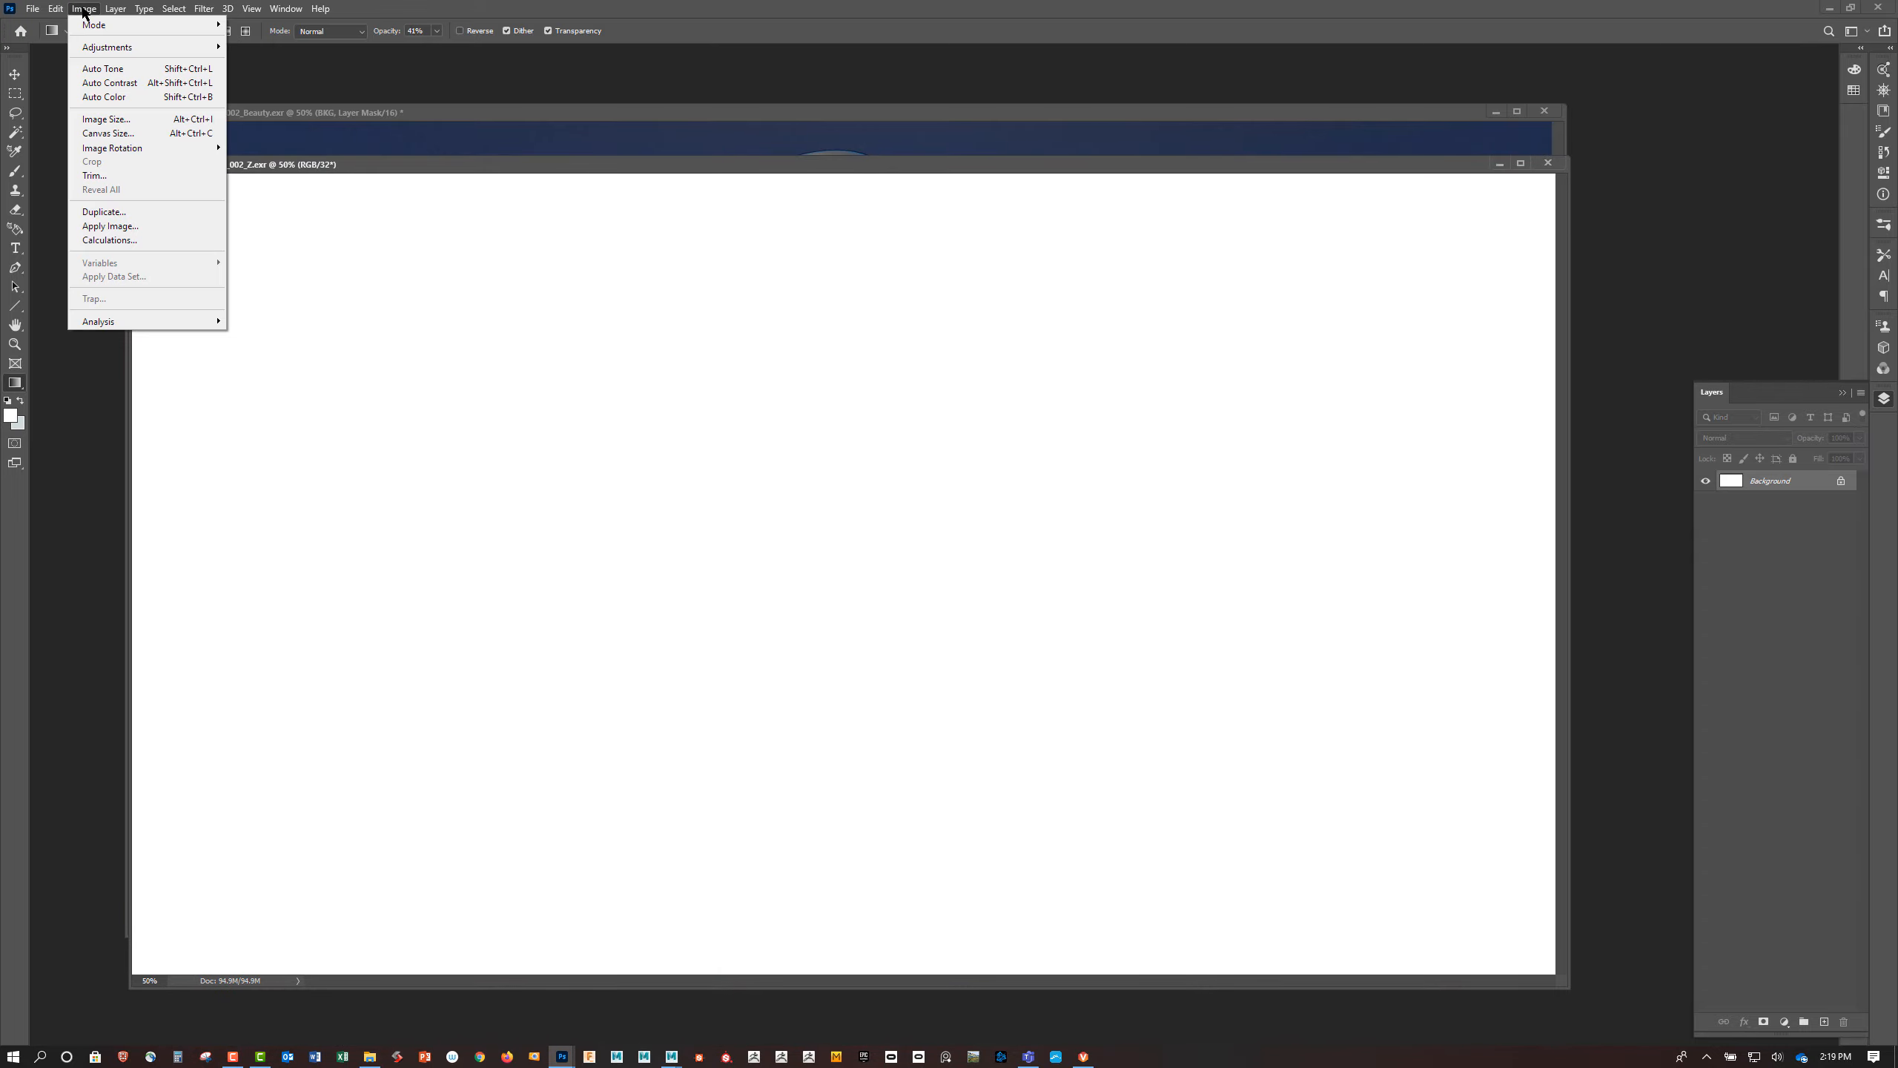
mouse_move(101, 24)
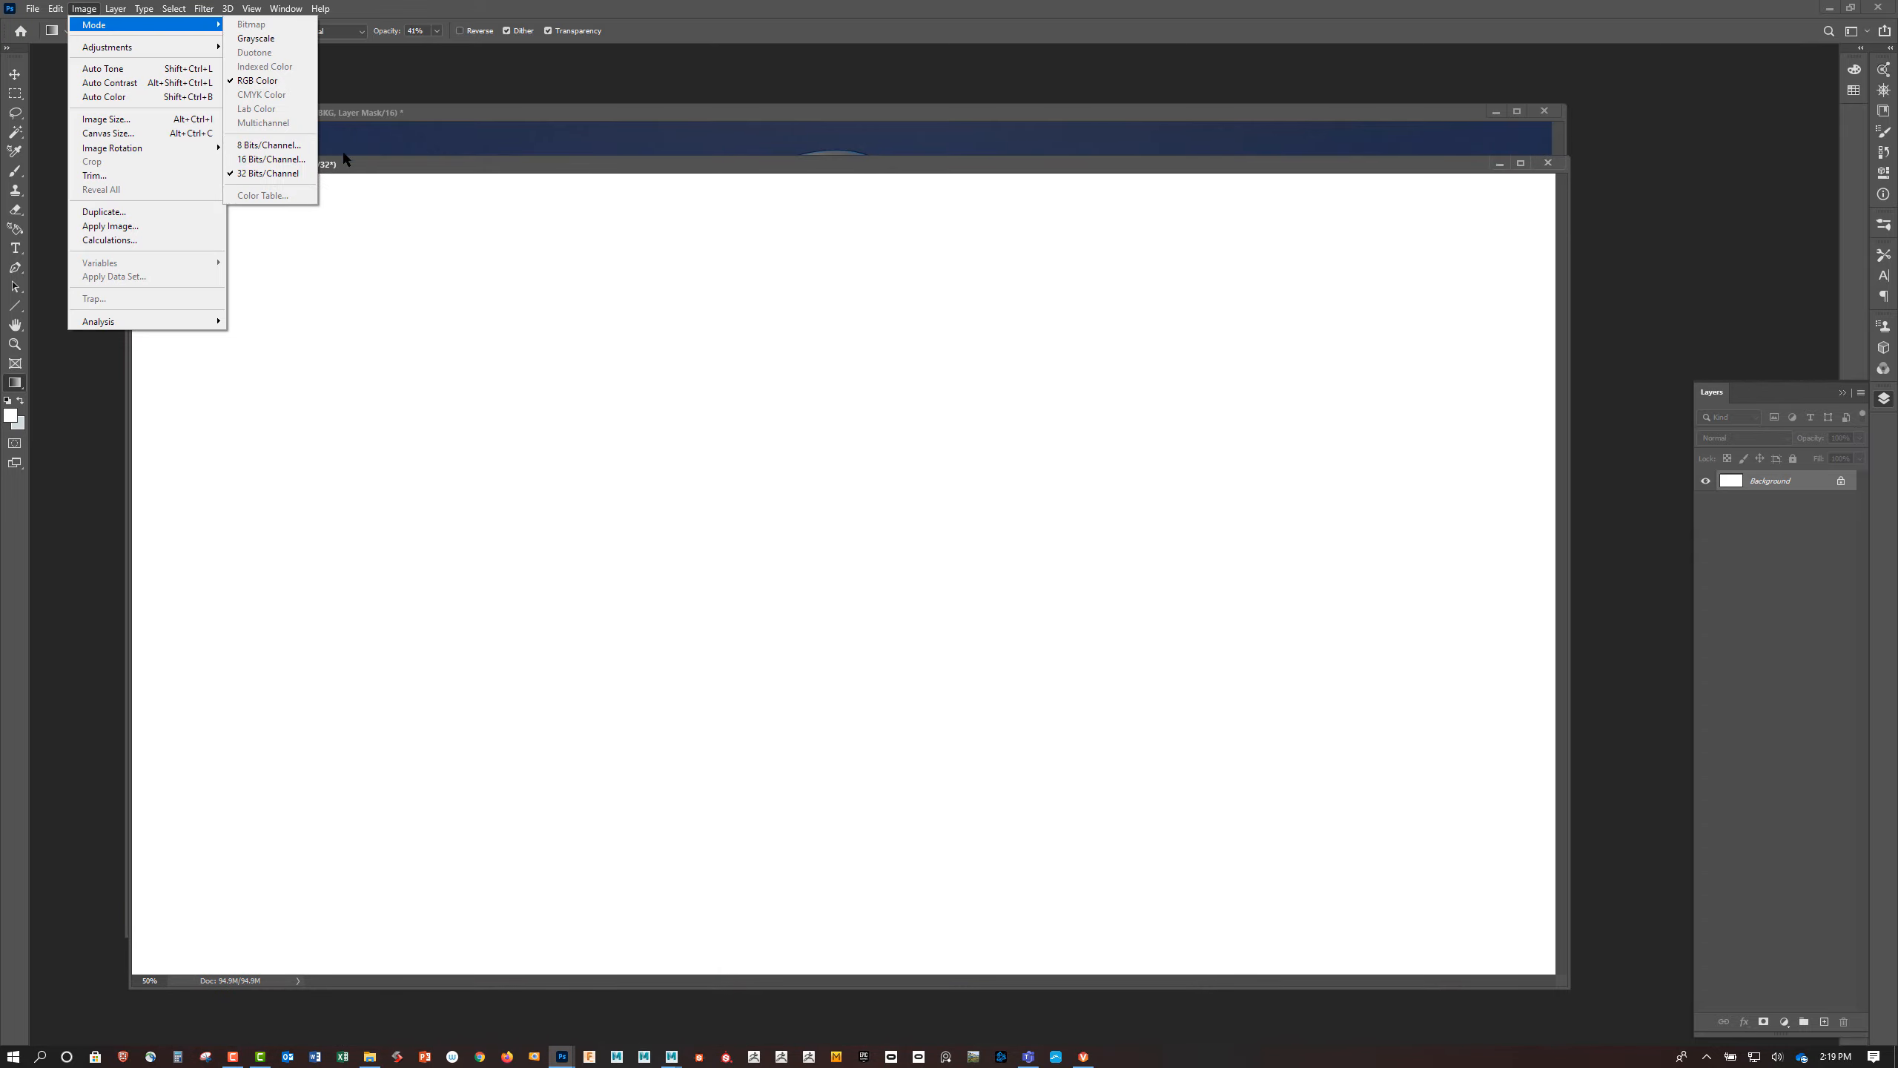
click(301, 166)
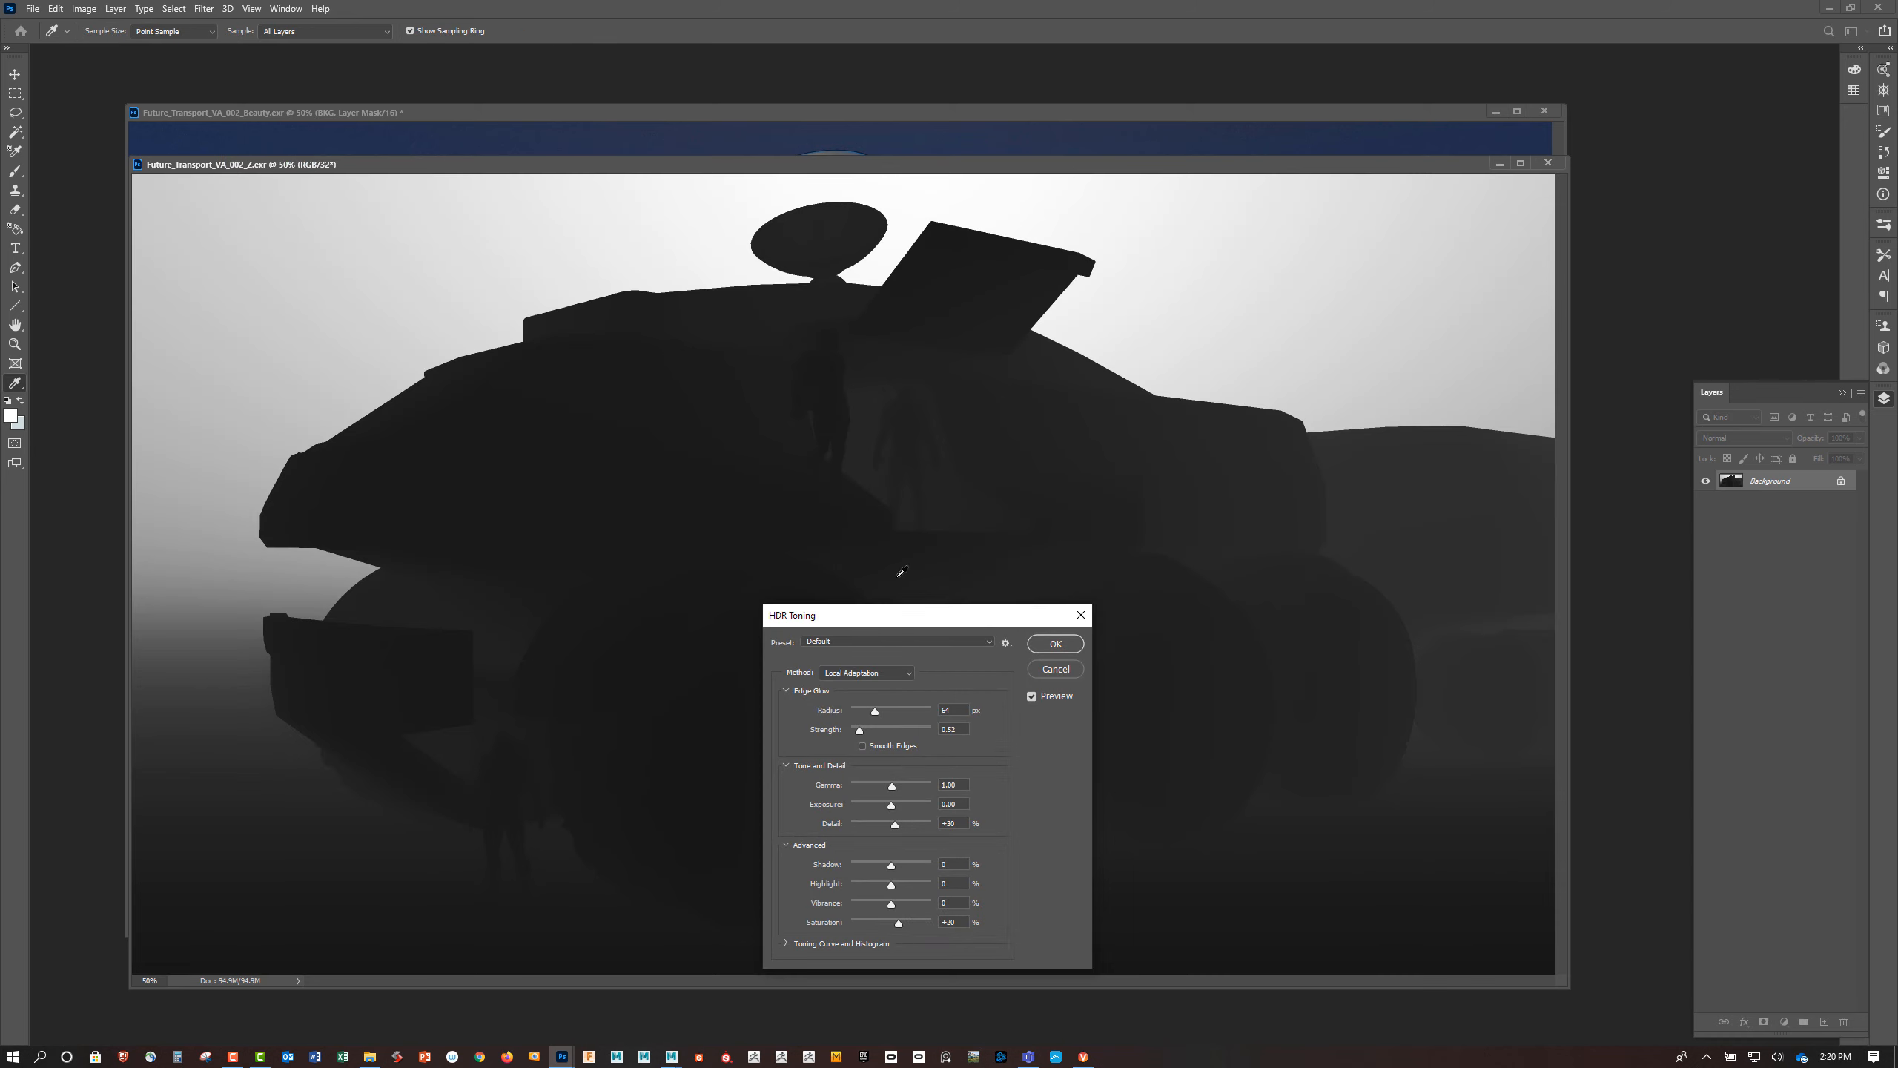
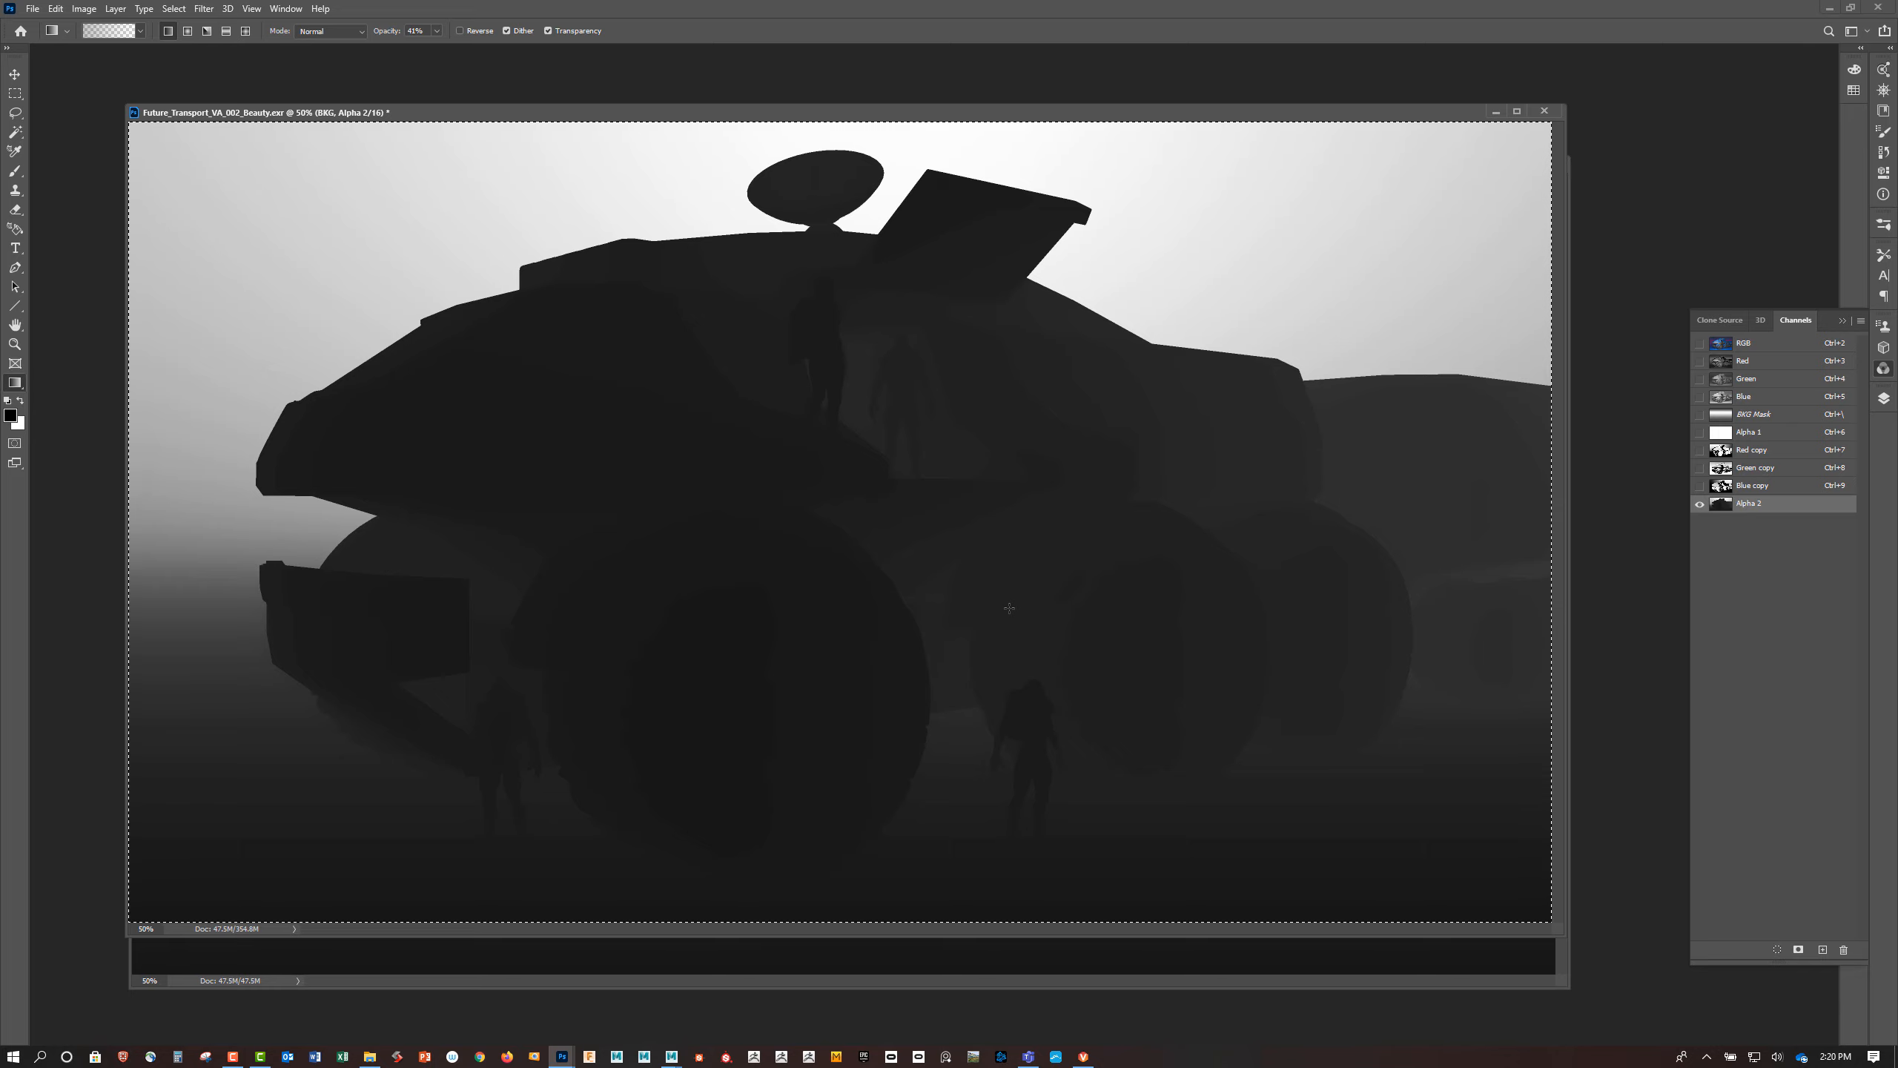
Increase the contrast of the Alpha 2 depth channel with Levels, using input values 13, 1.36 and 215
key(ctrl+l)
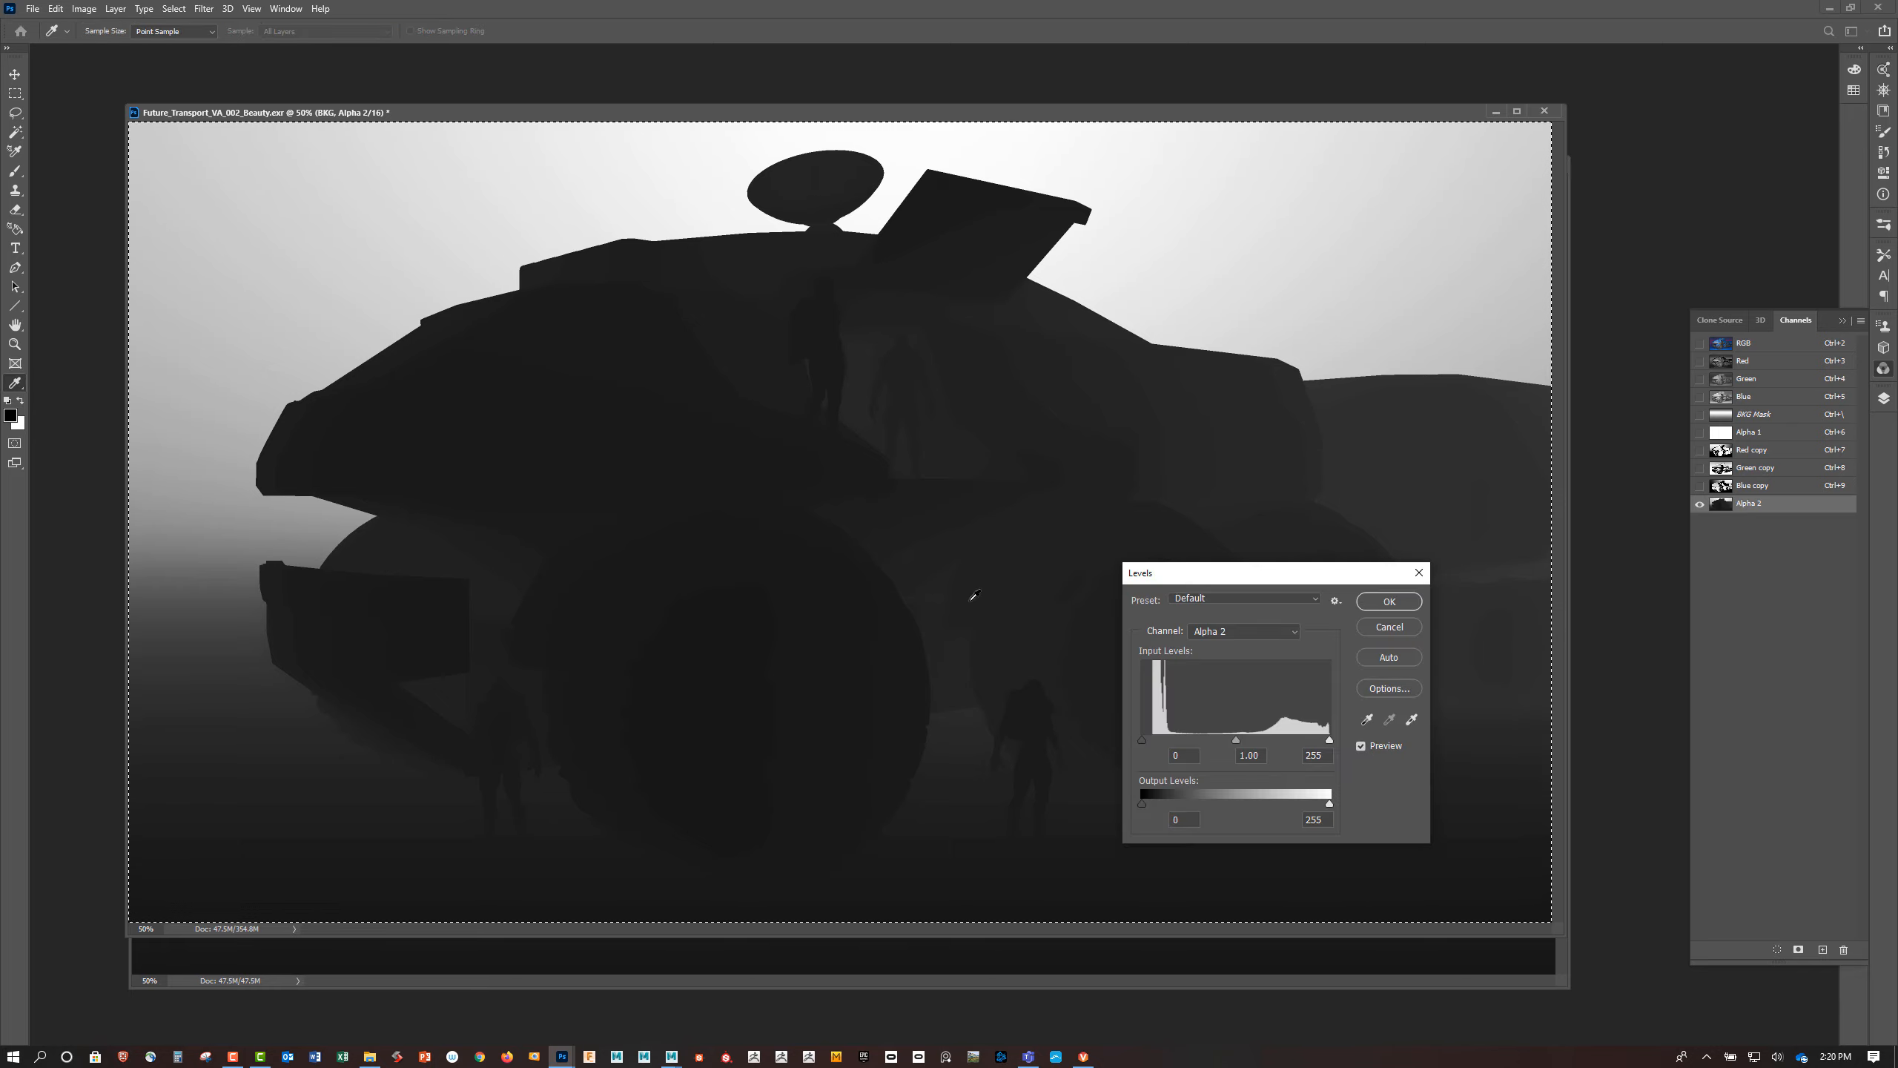
drag(1142, 740, 1210, 739)
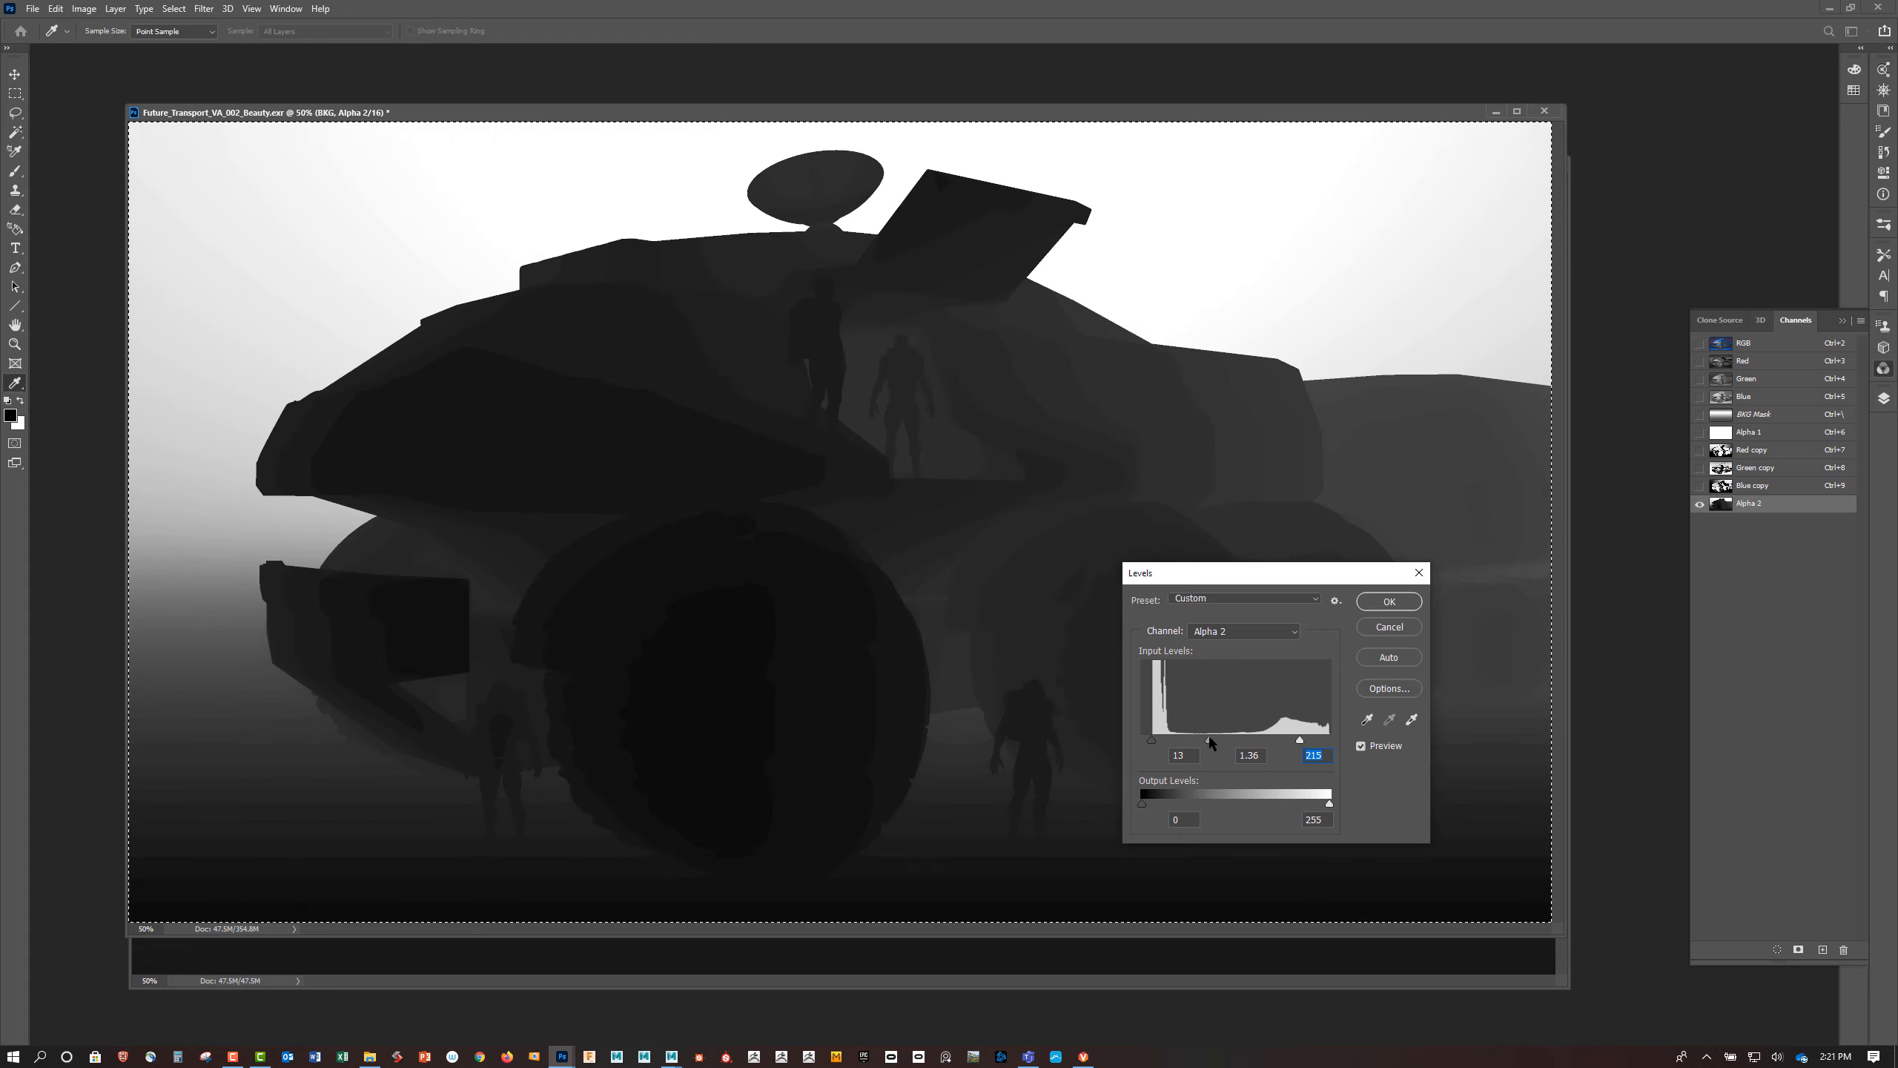
click(1389, 601)
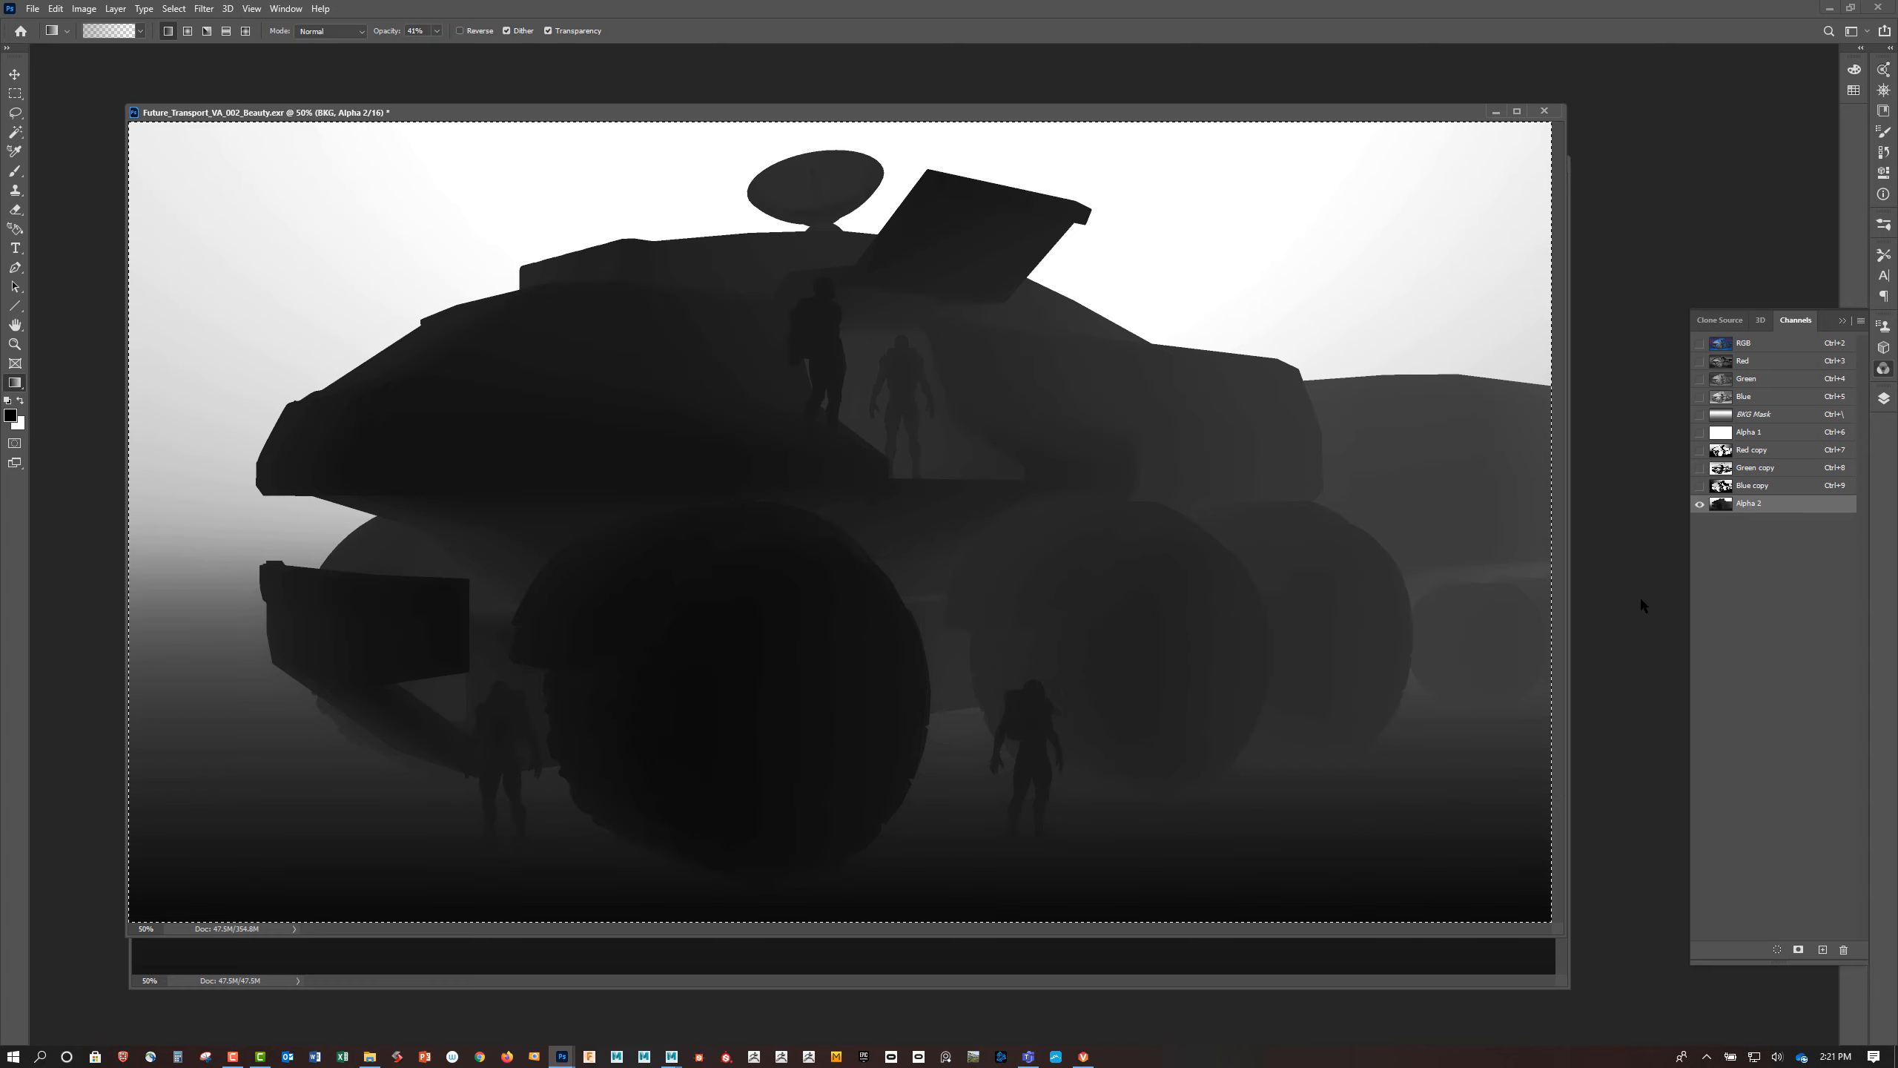
Load the Alpha 2 depth channel as a selection and create a group named FOG above the AO group
ctrl+click(1714, 507)
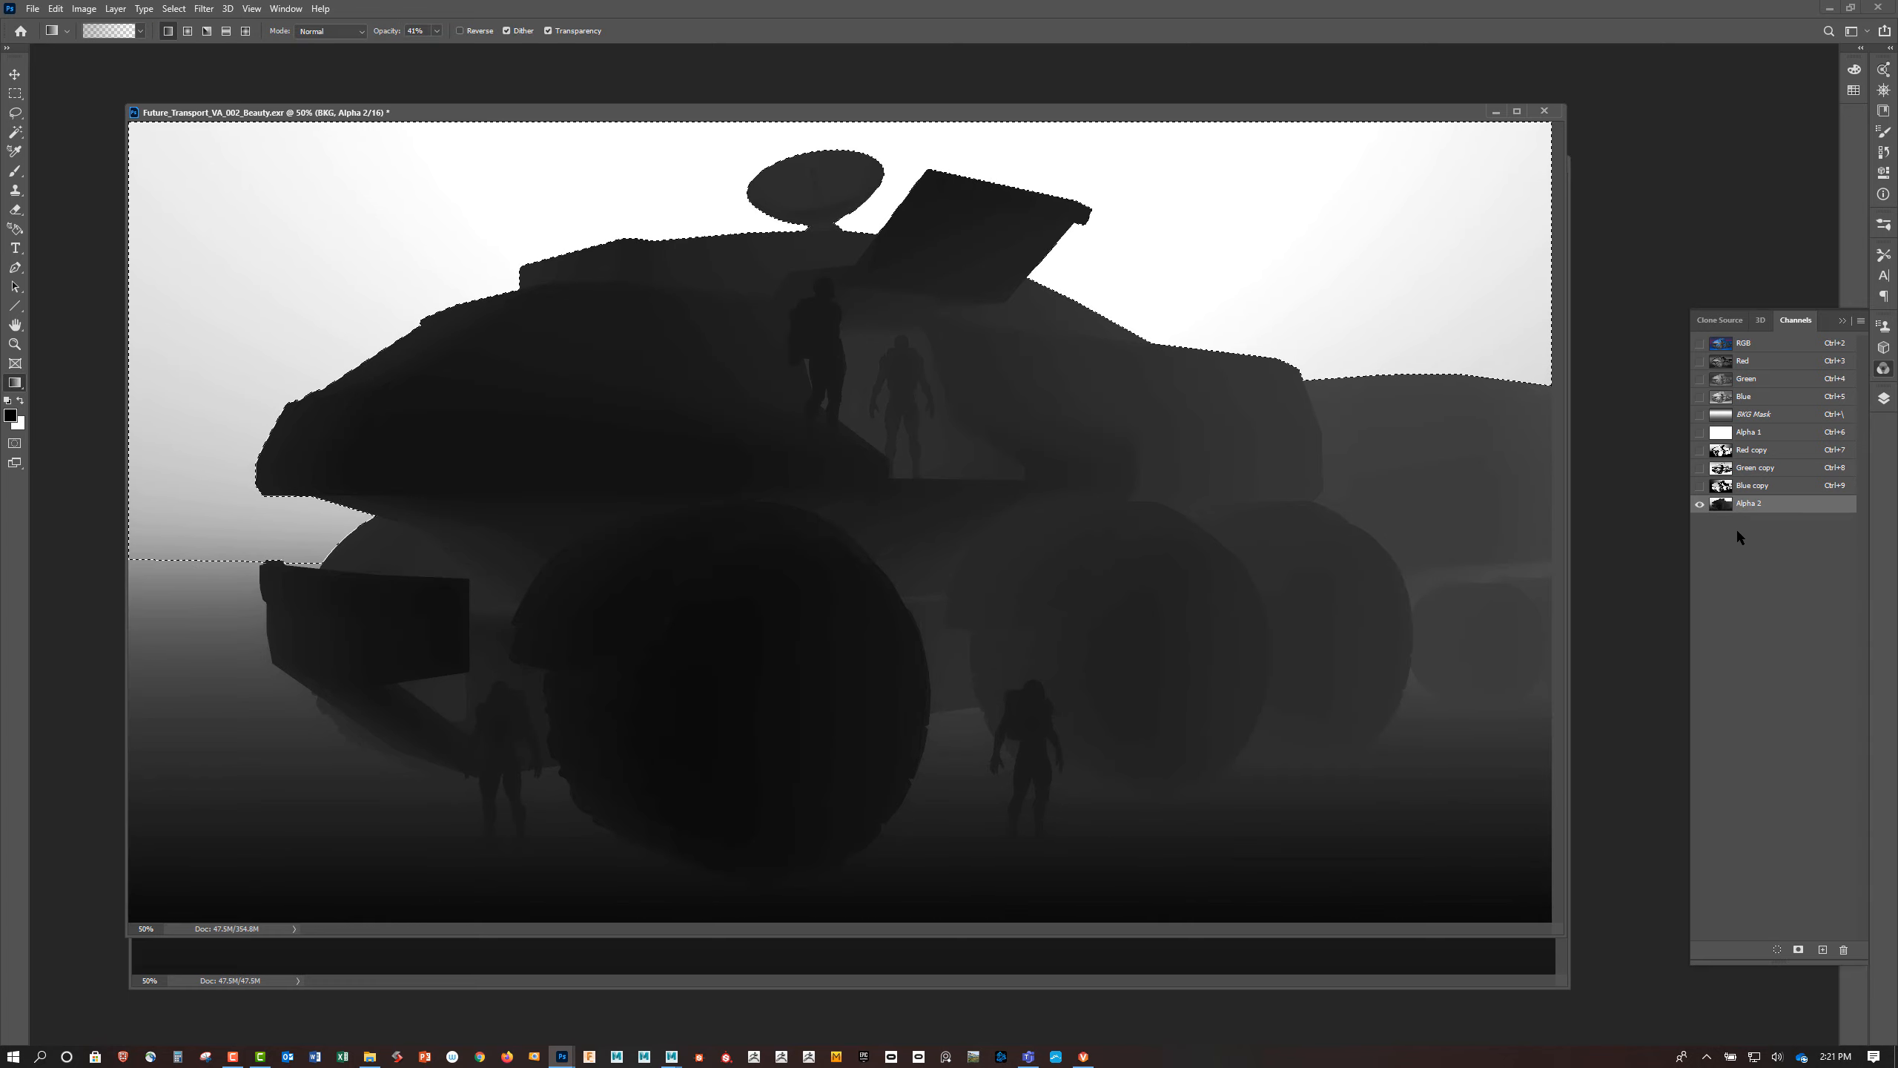
click(1882, 397)
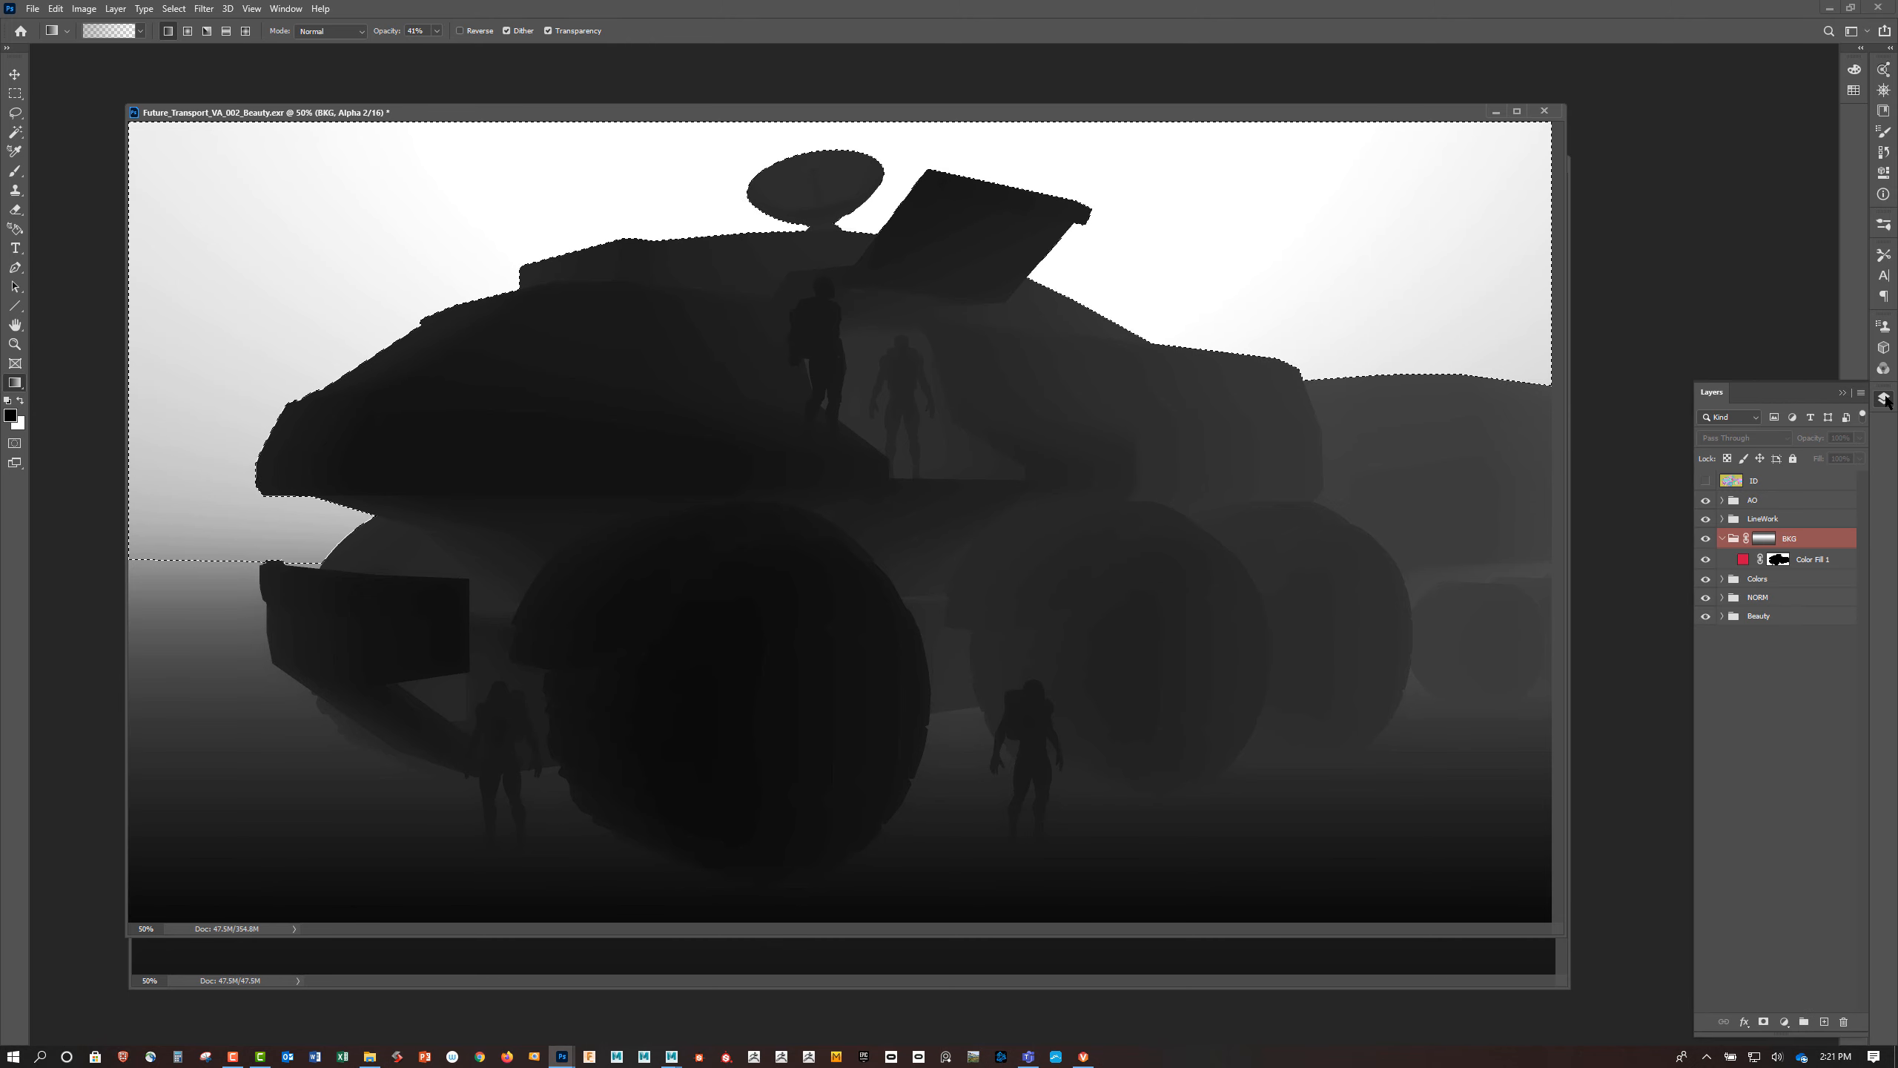
click(1780, 499)
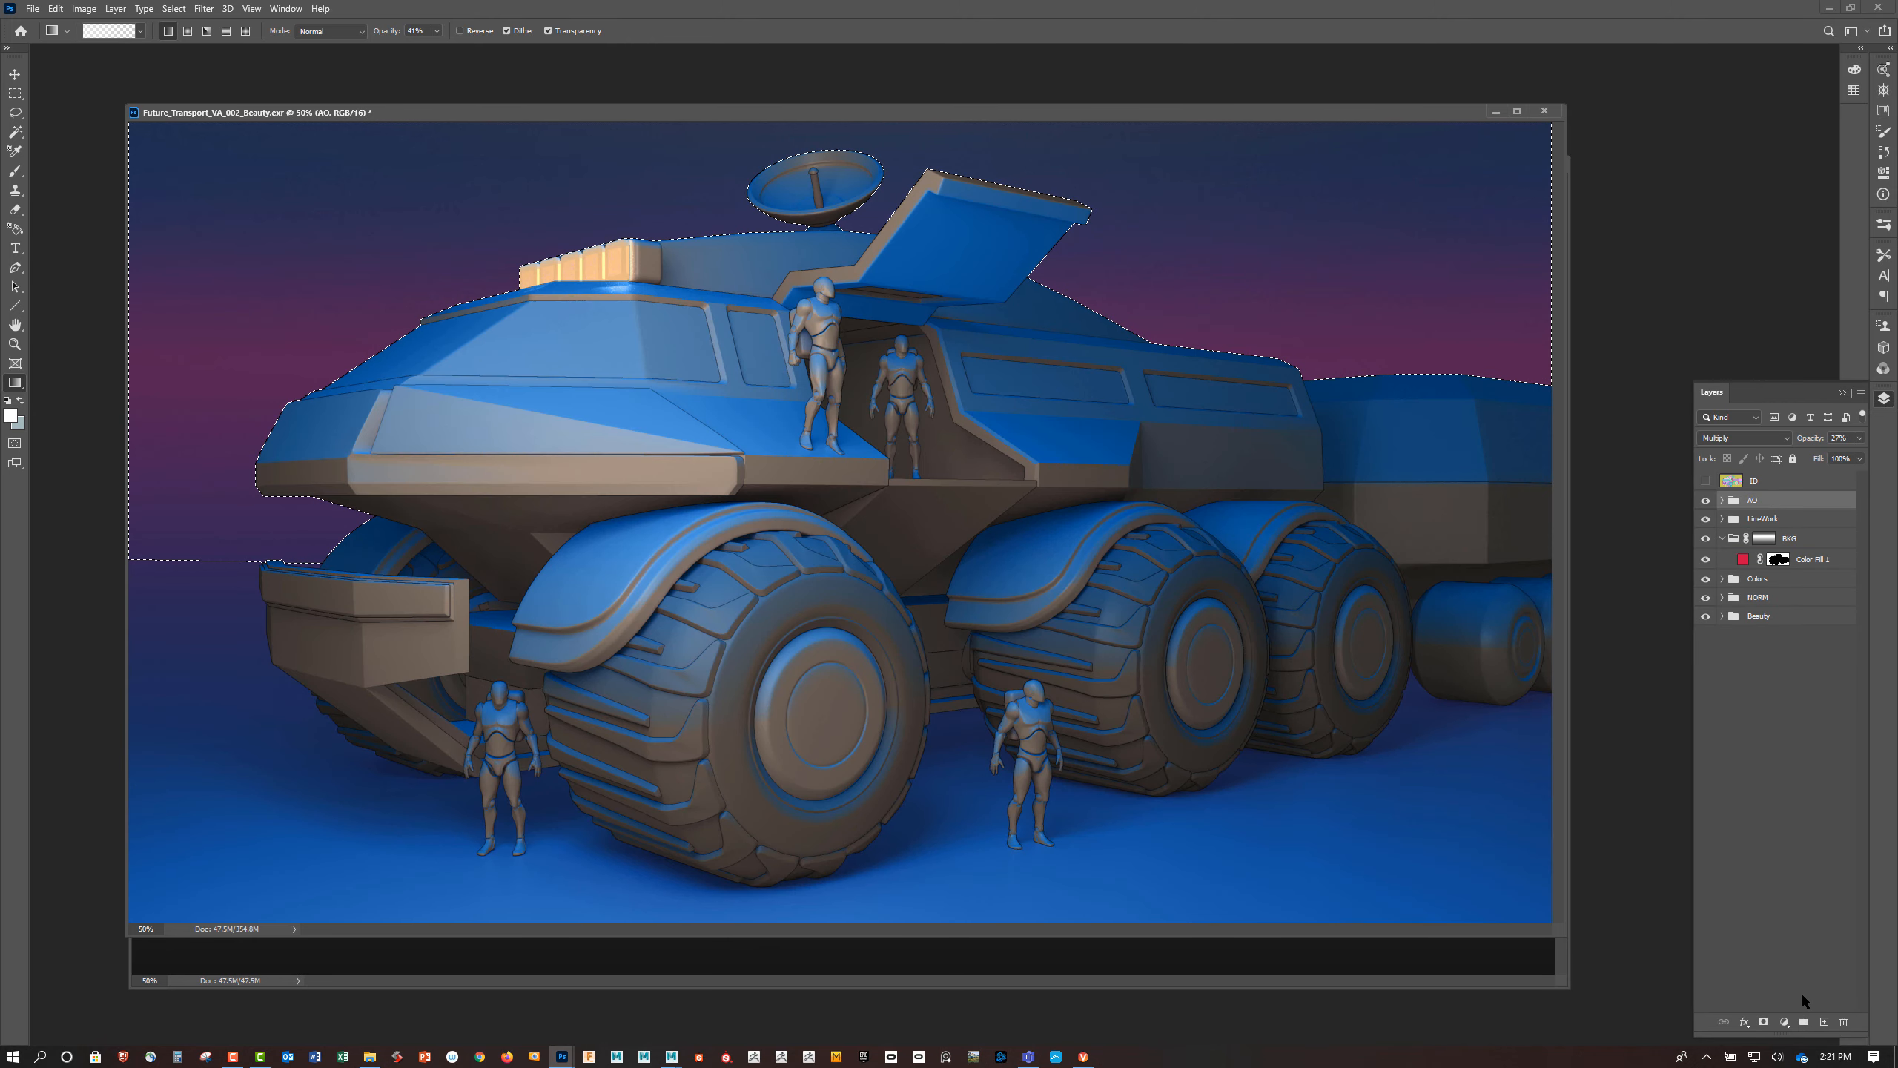
click(1804, 1021)
double_click(1780, 500)
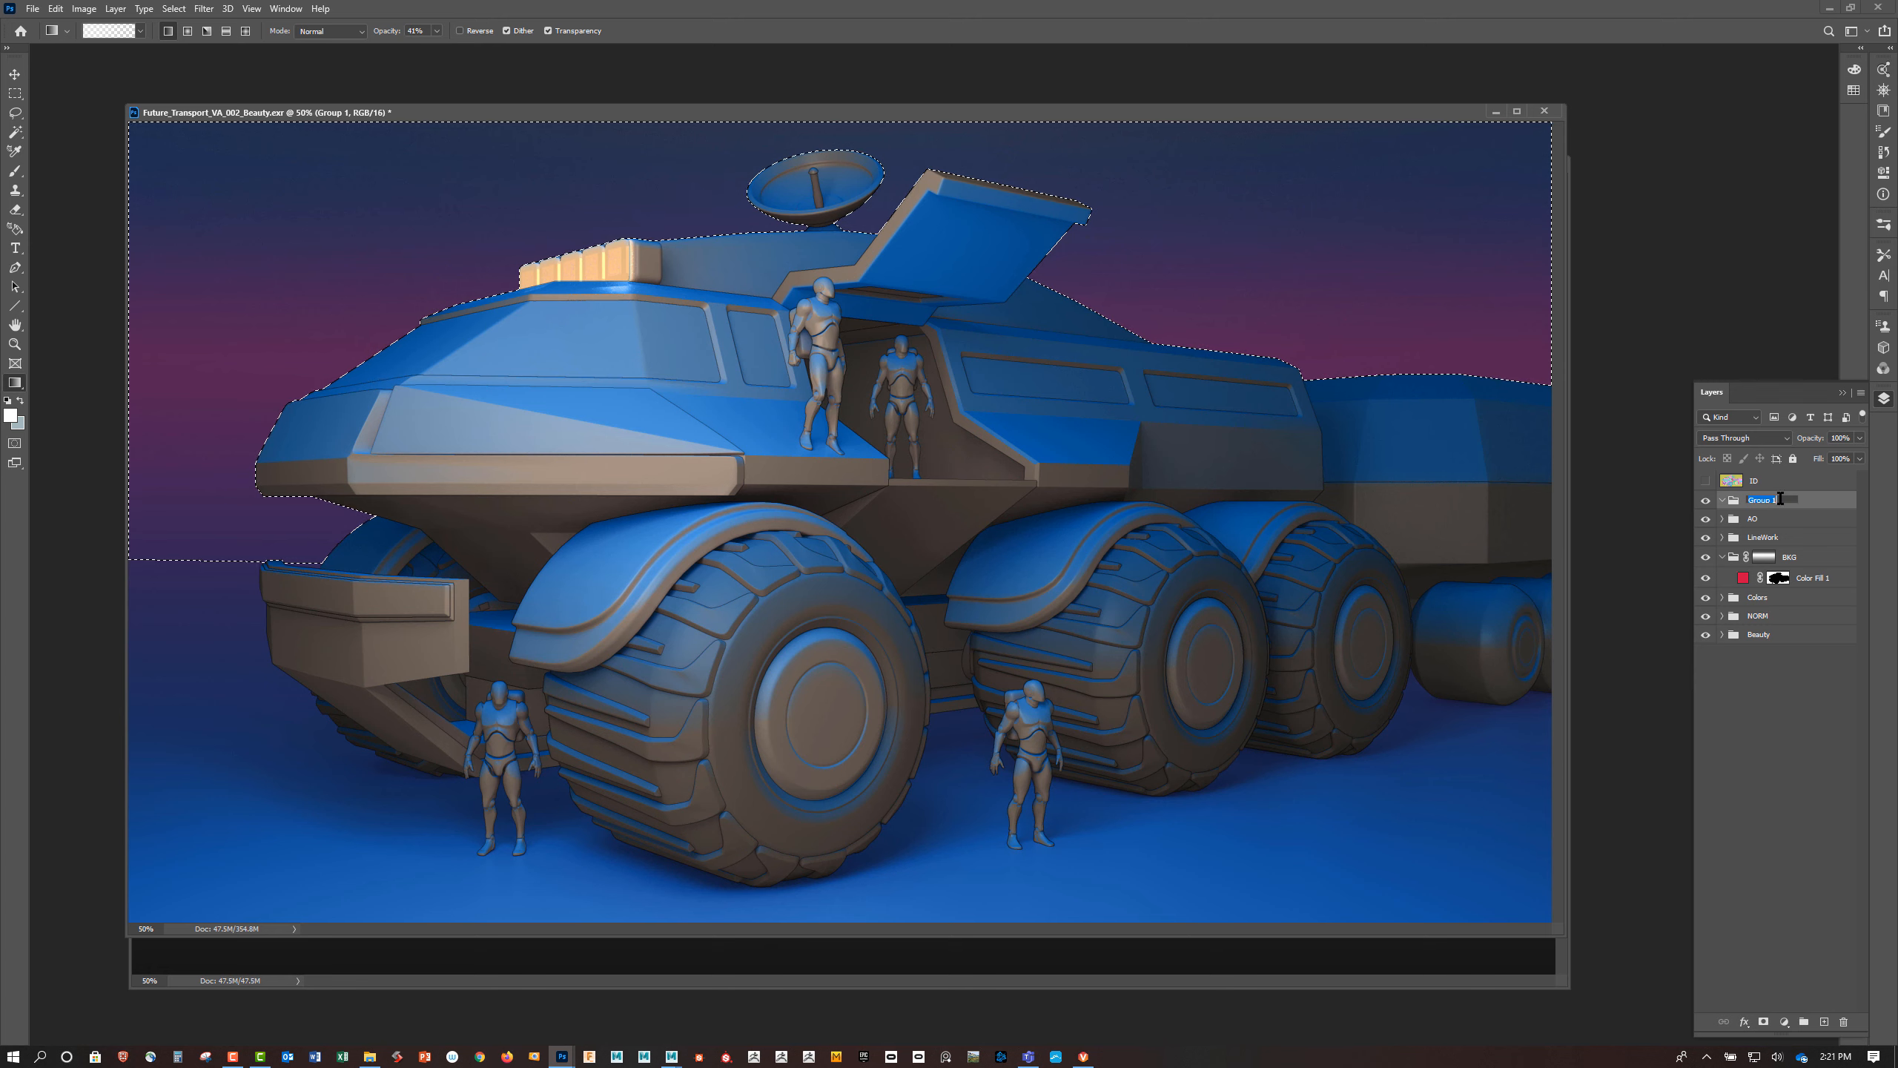
text(FOG)
key(Return)
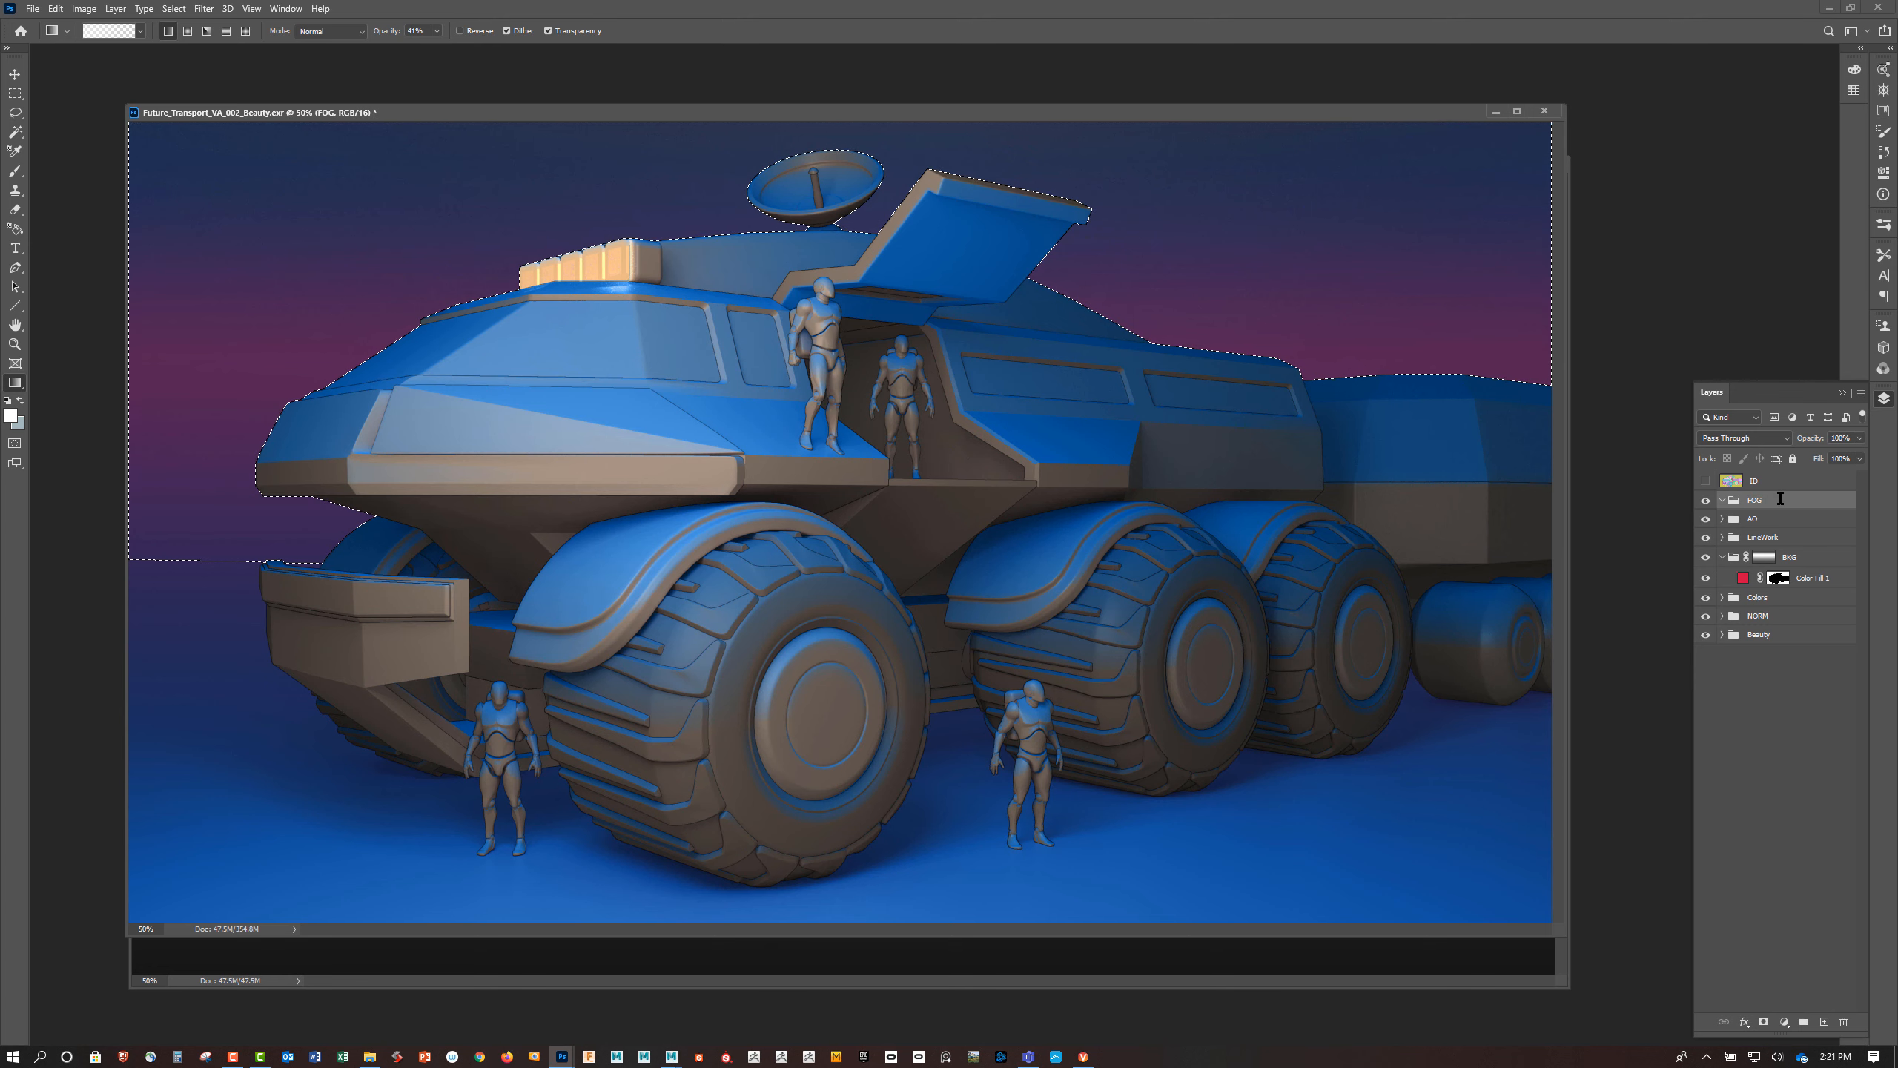
Add a solid color fill masked by the depth selection inside the FOG group, using green hex 2ccf4b
click(1785, 1022)
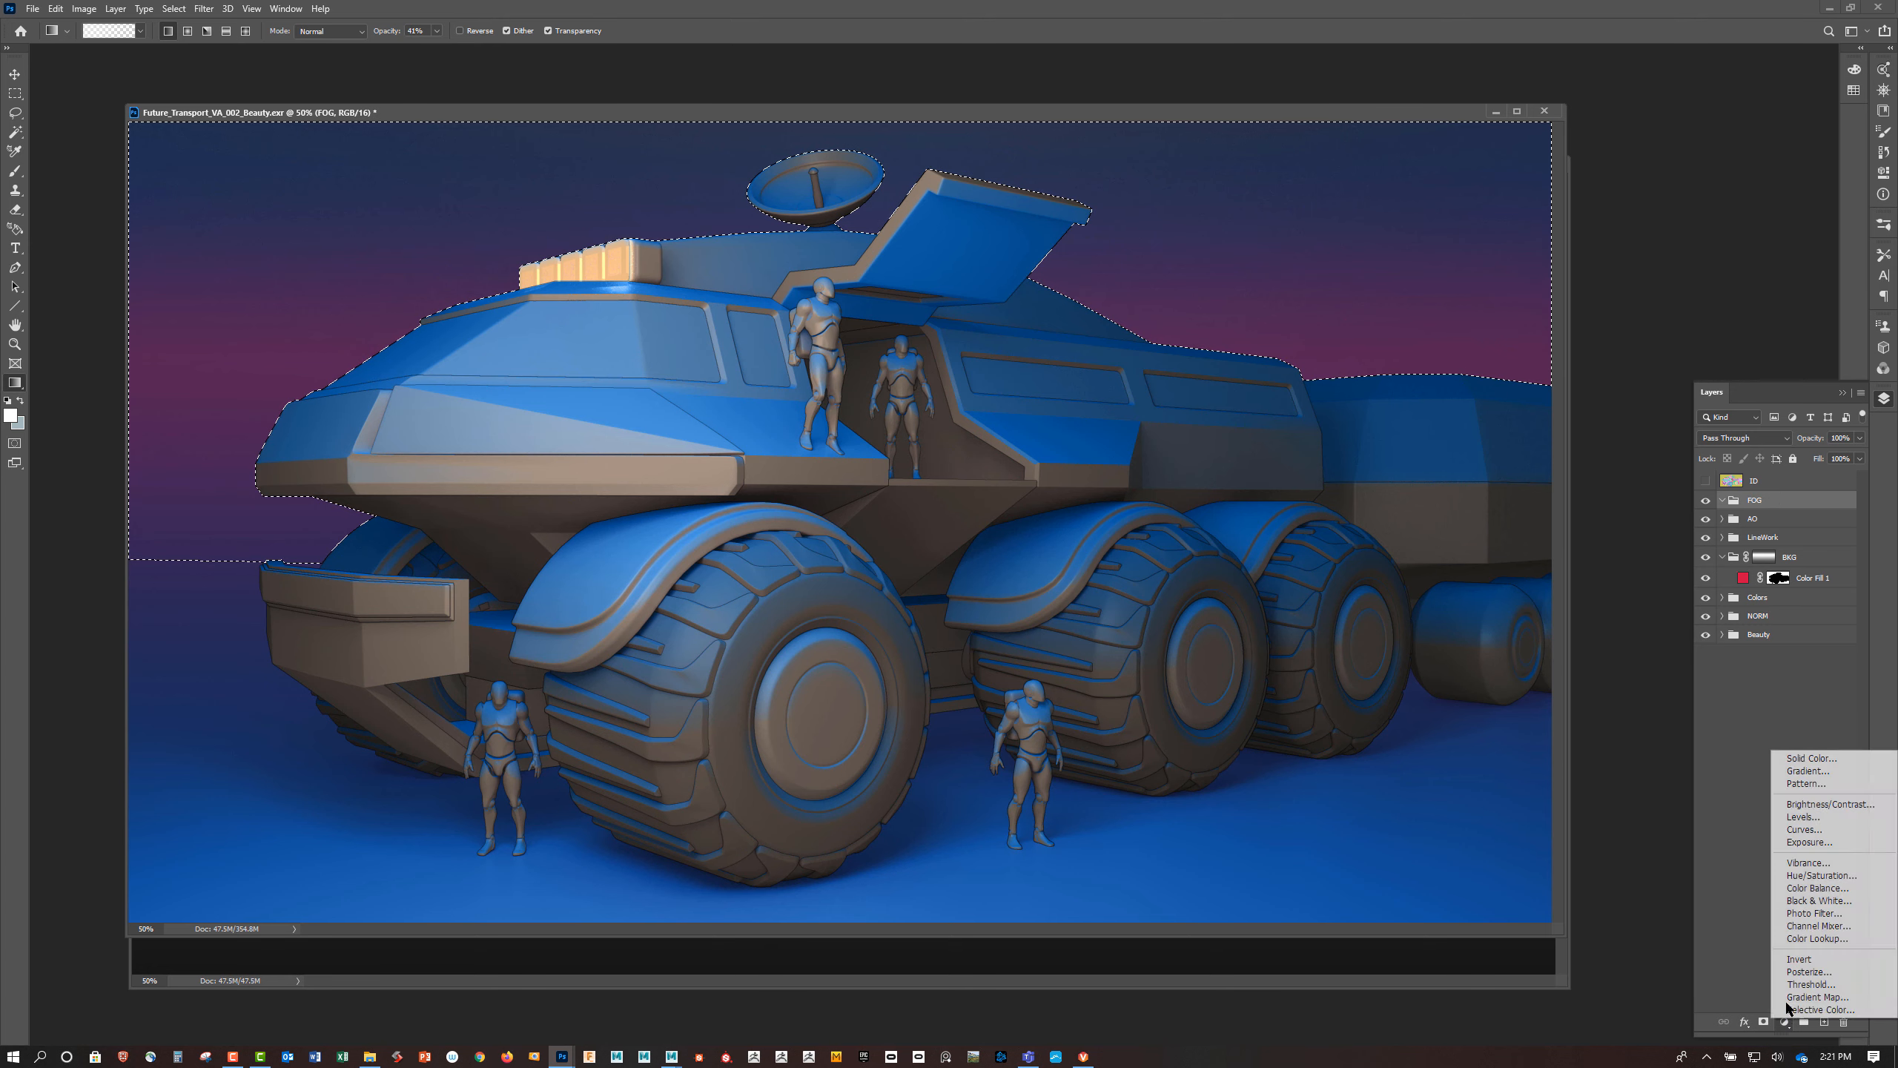
click(1845, 759)
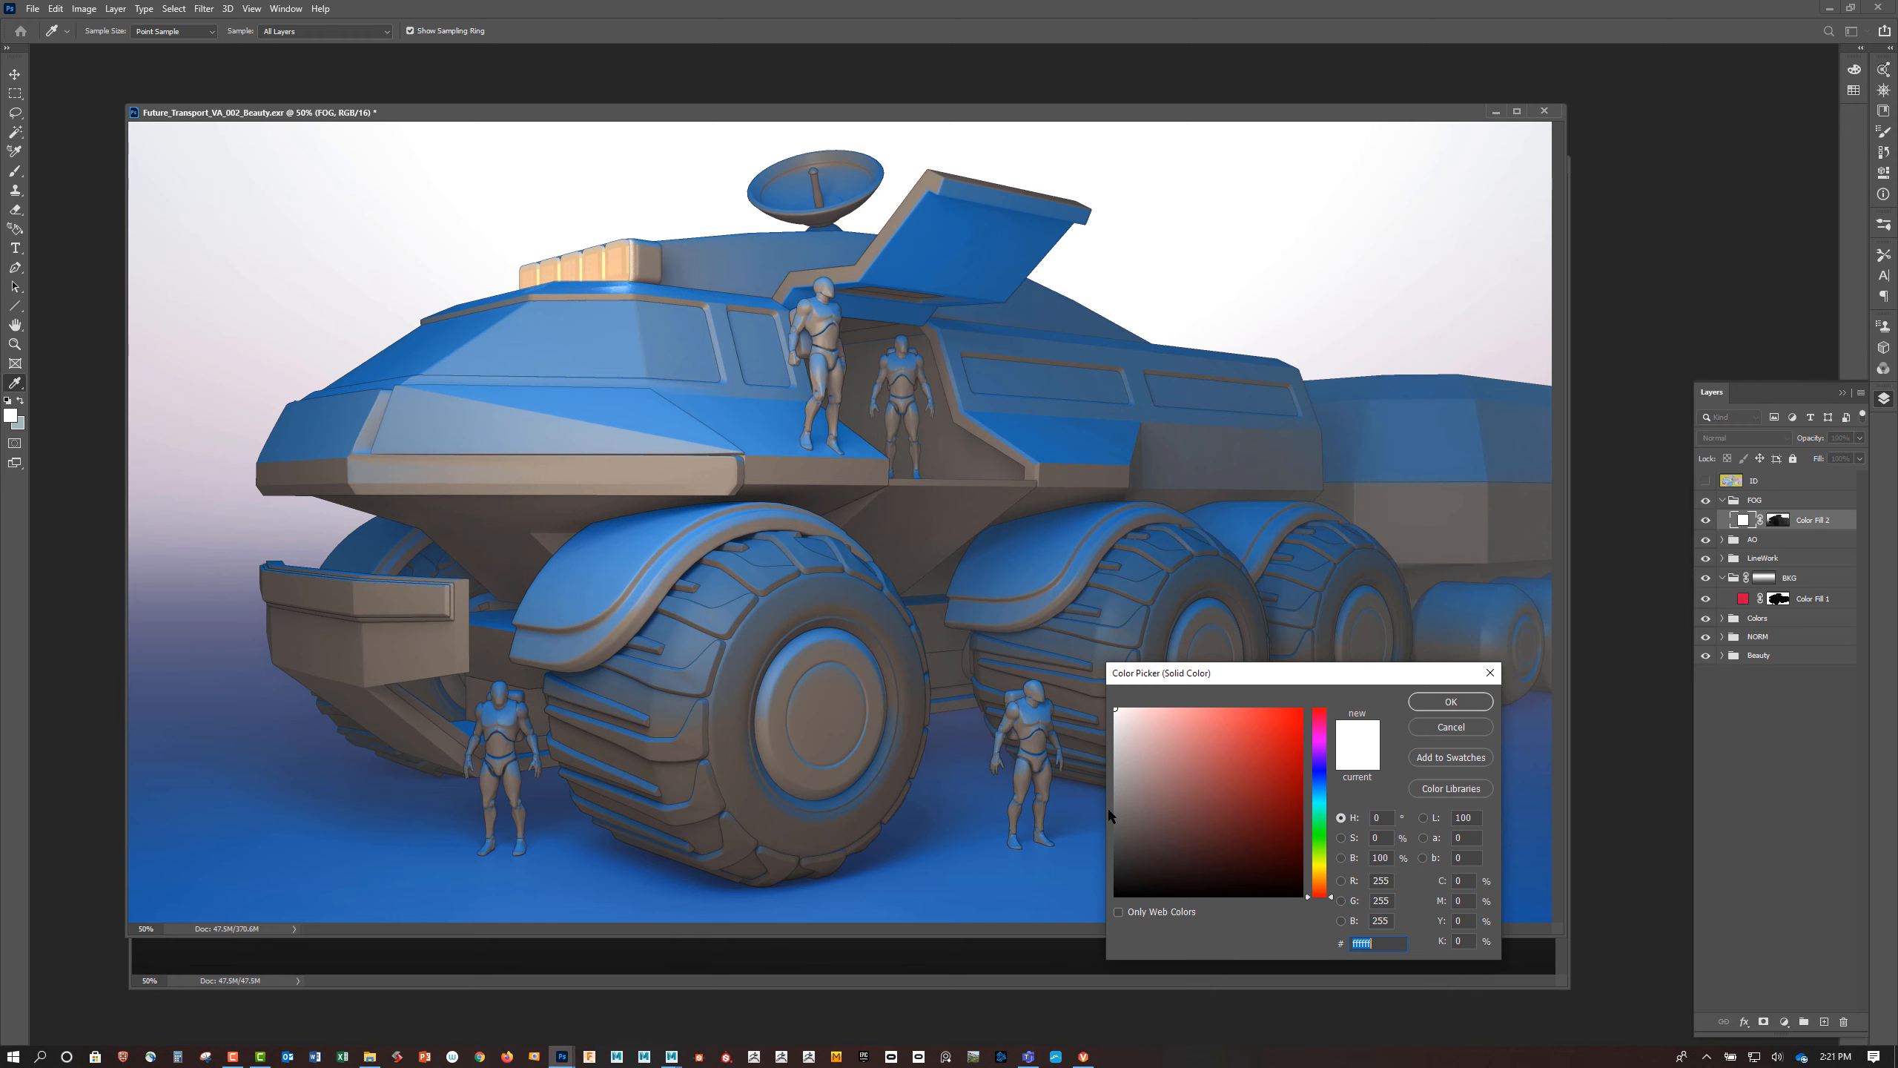
click(1319, 789)
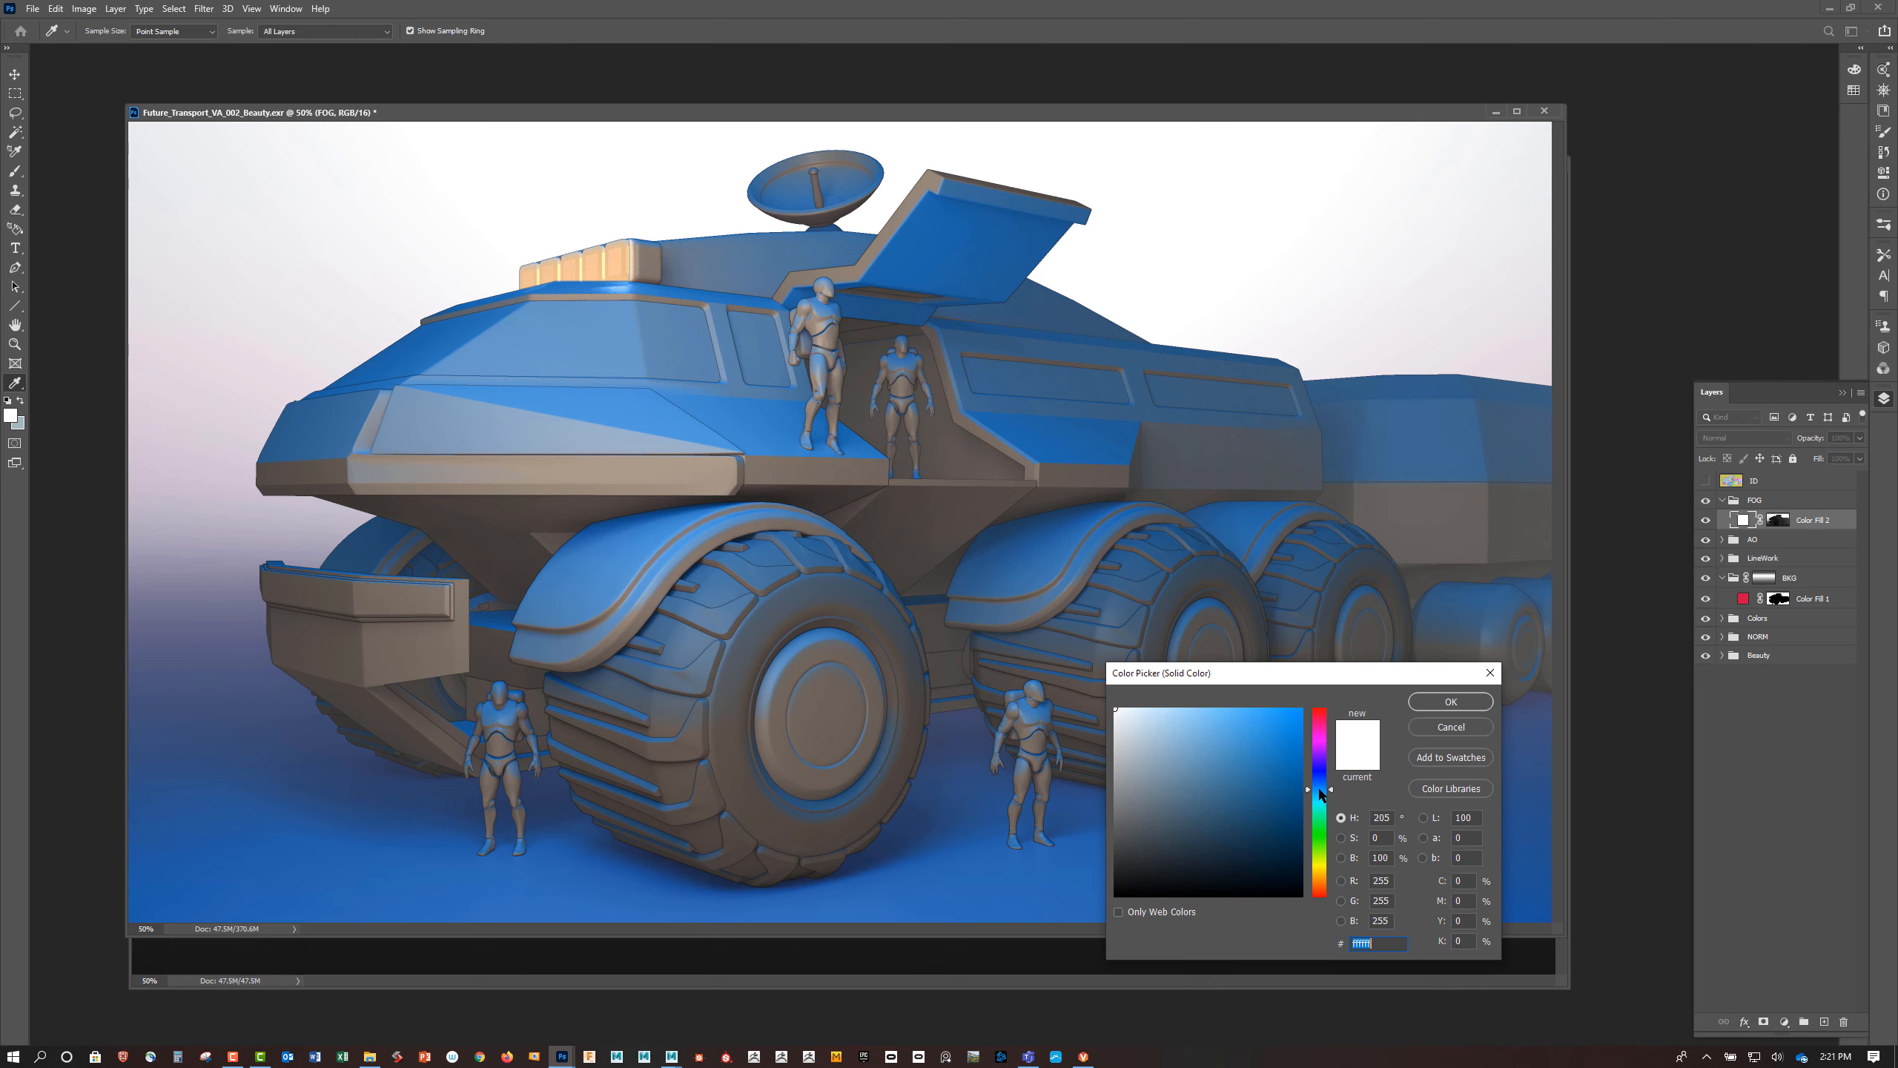
click(1247, 729)
click(1207, 723)
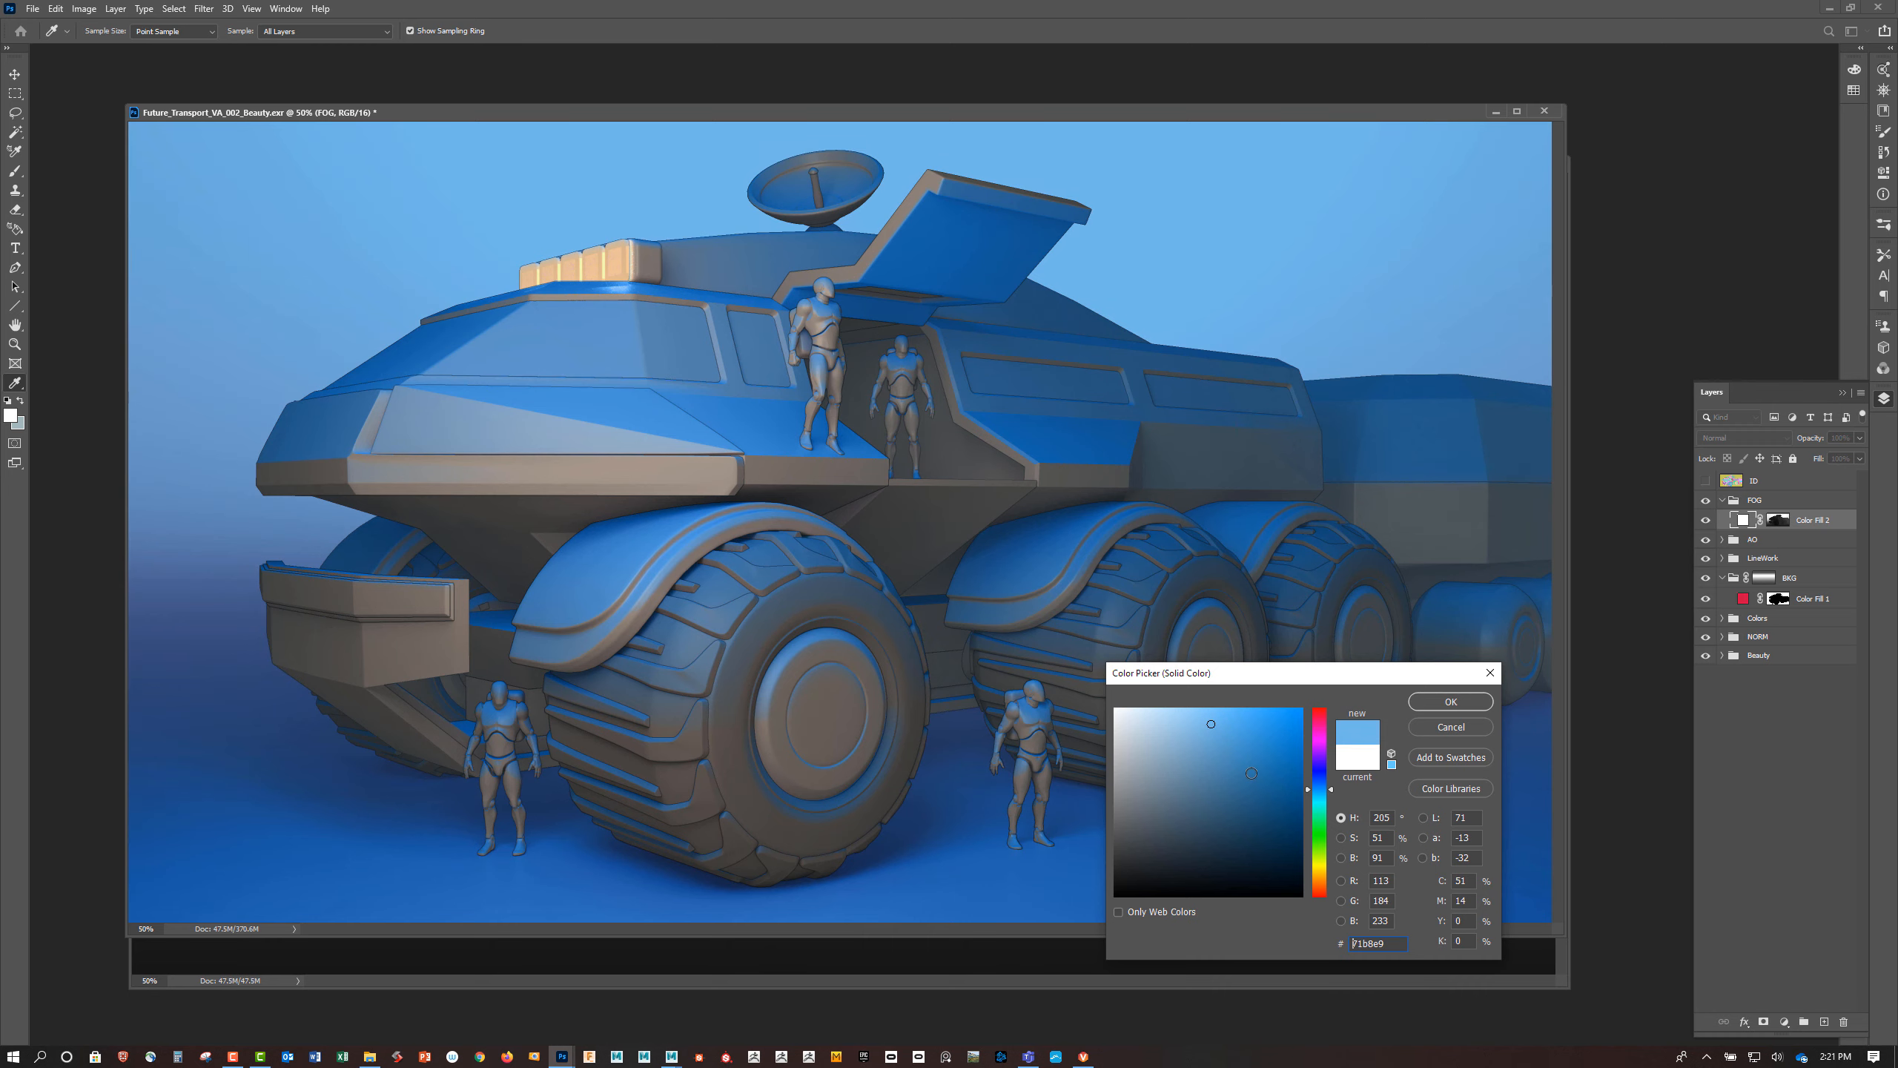
click(1319, 822)
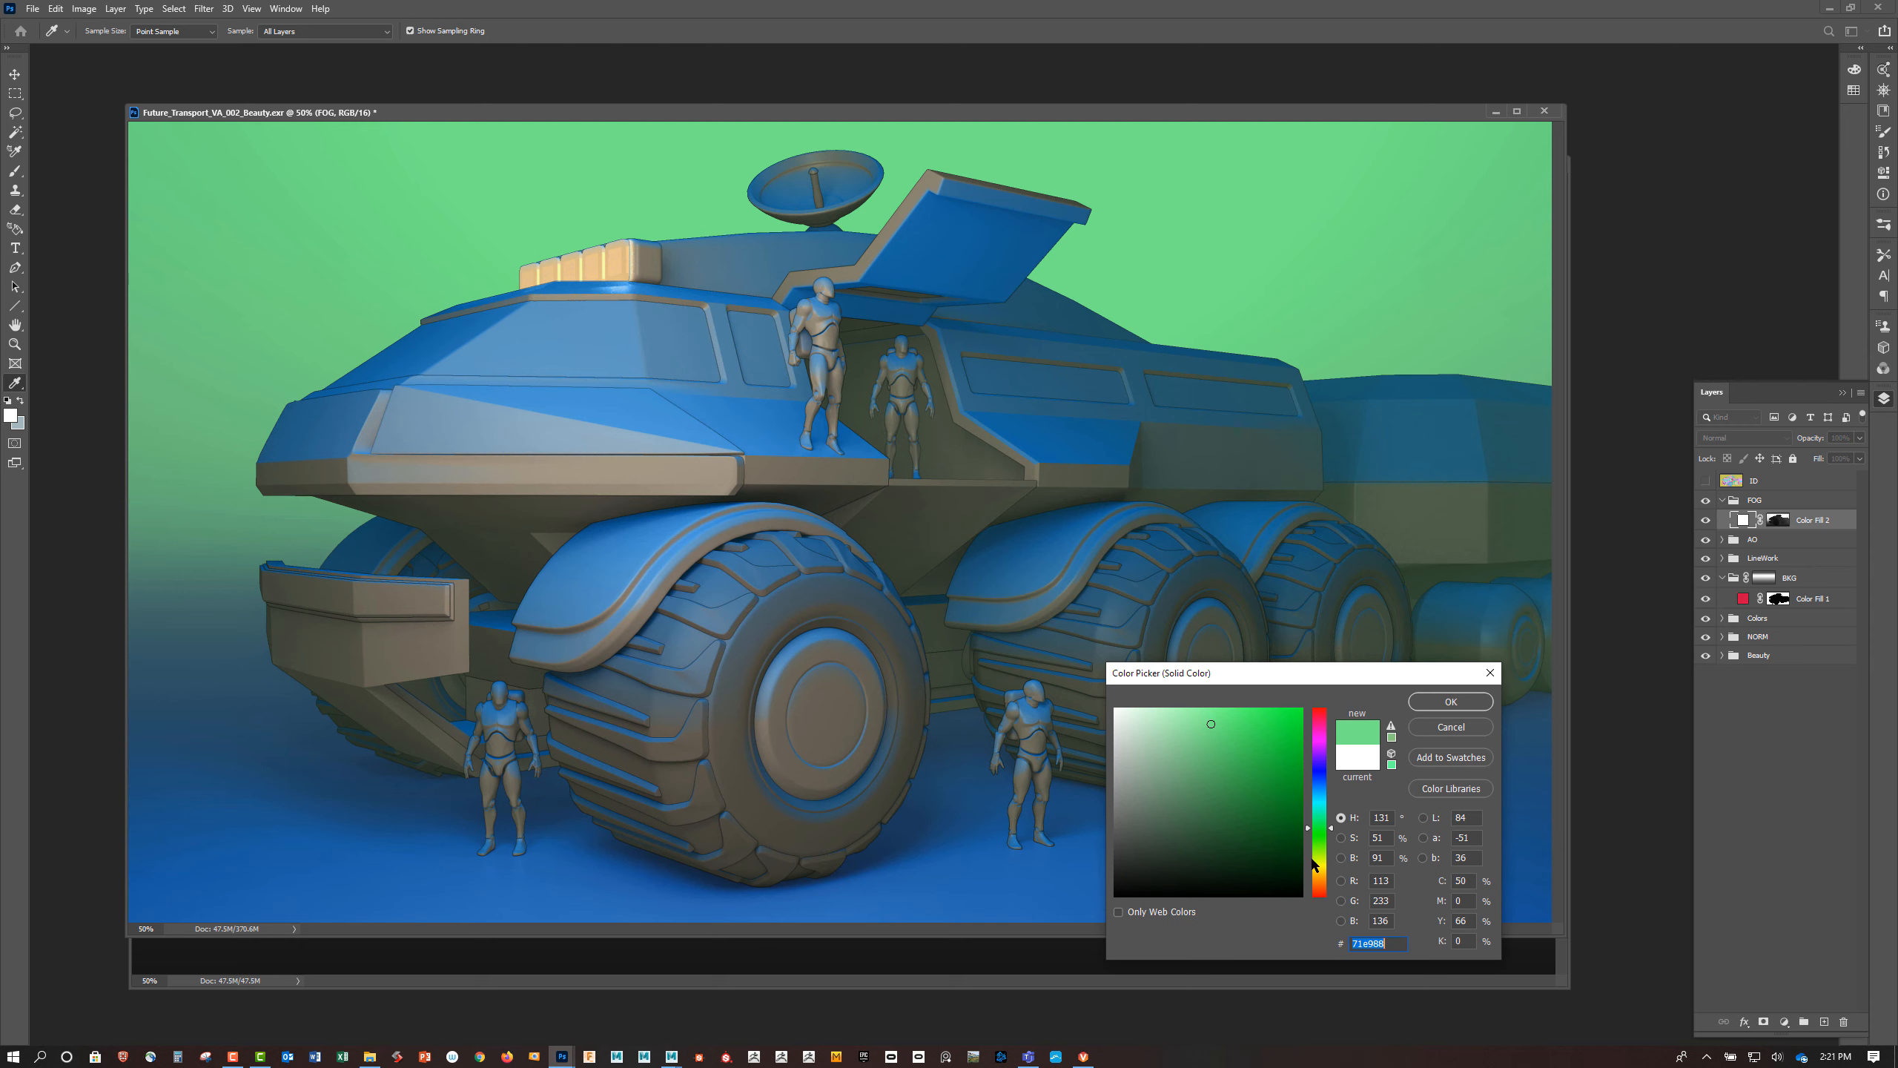
drag(1246, 736, 1257, 734)
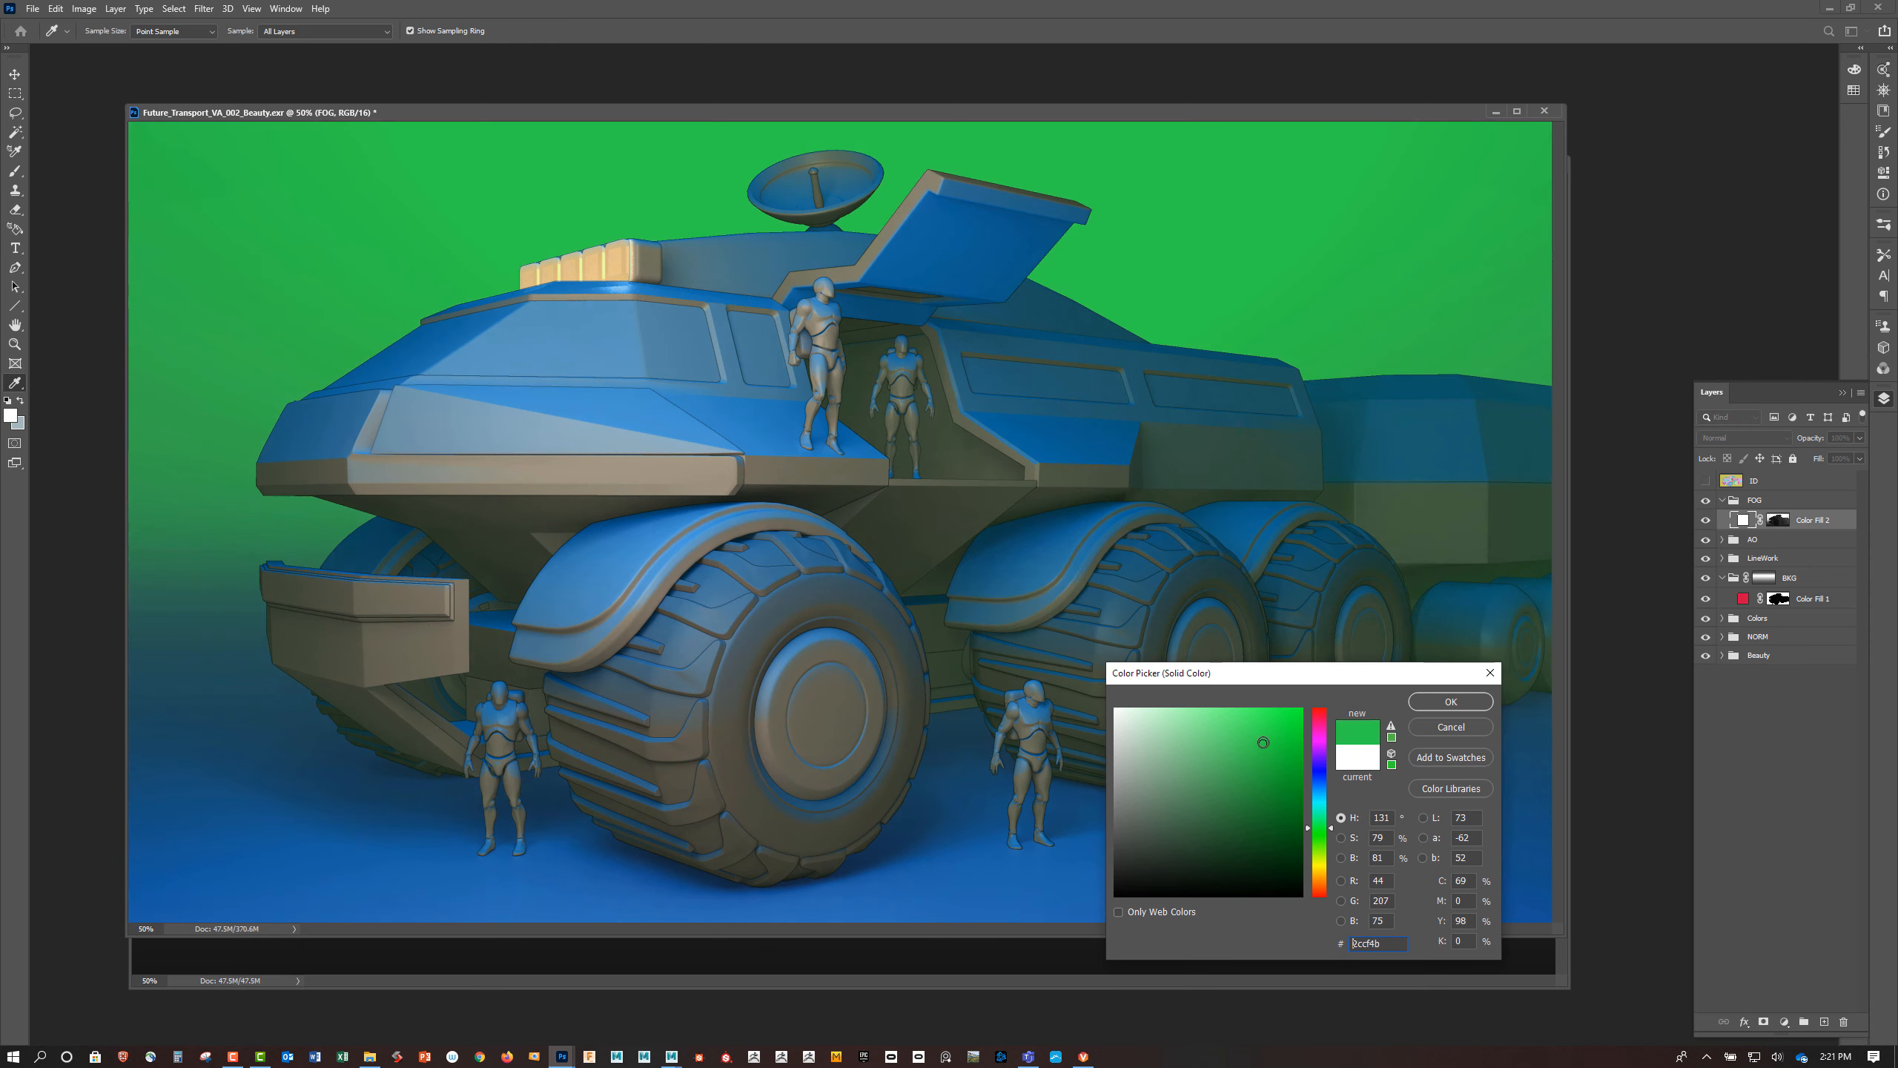
click(1429, 702)
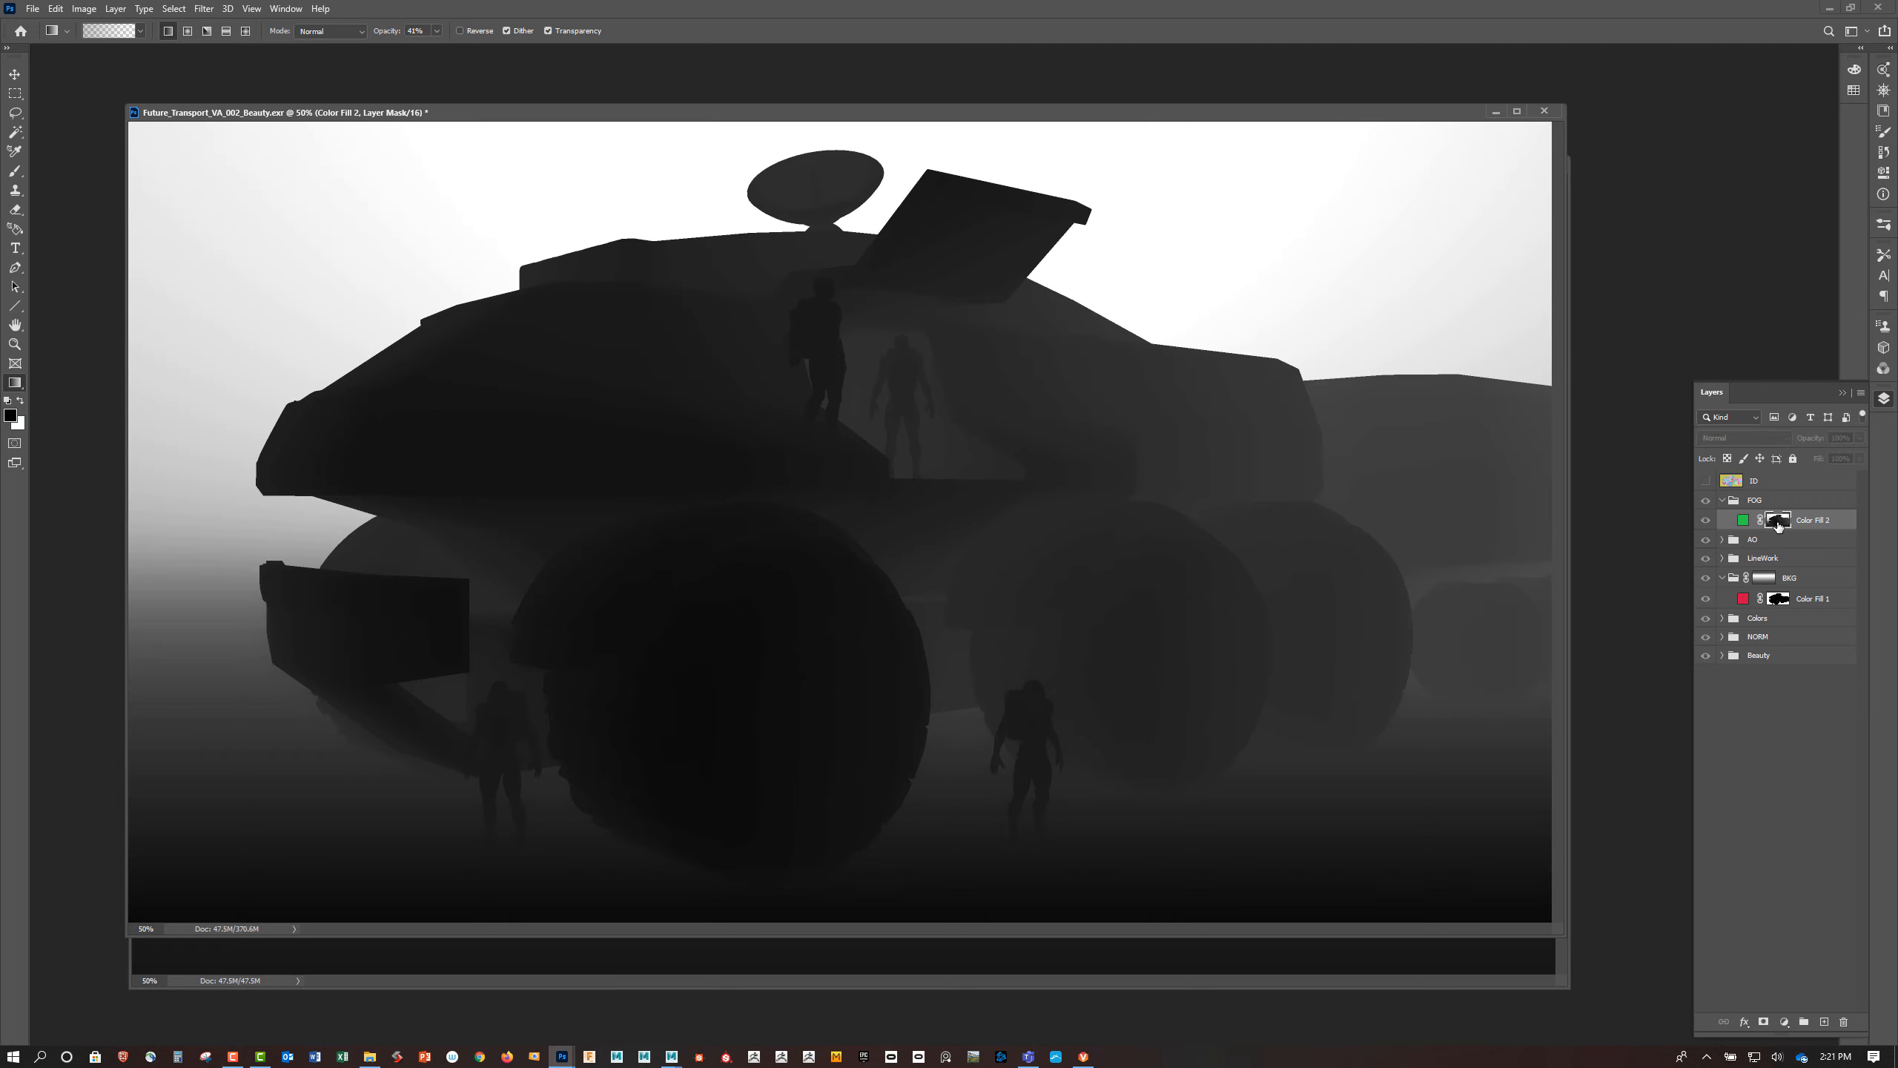
Inspect the green fog fill's mask and brighten it with Levels, using black input 7, midtone 1.69 and a lowered white input
alt+click(1784, 524)
alt+click(1771, 524)
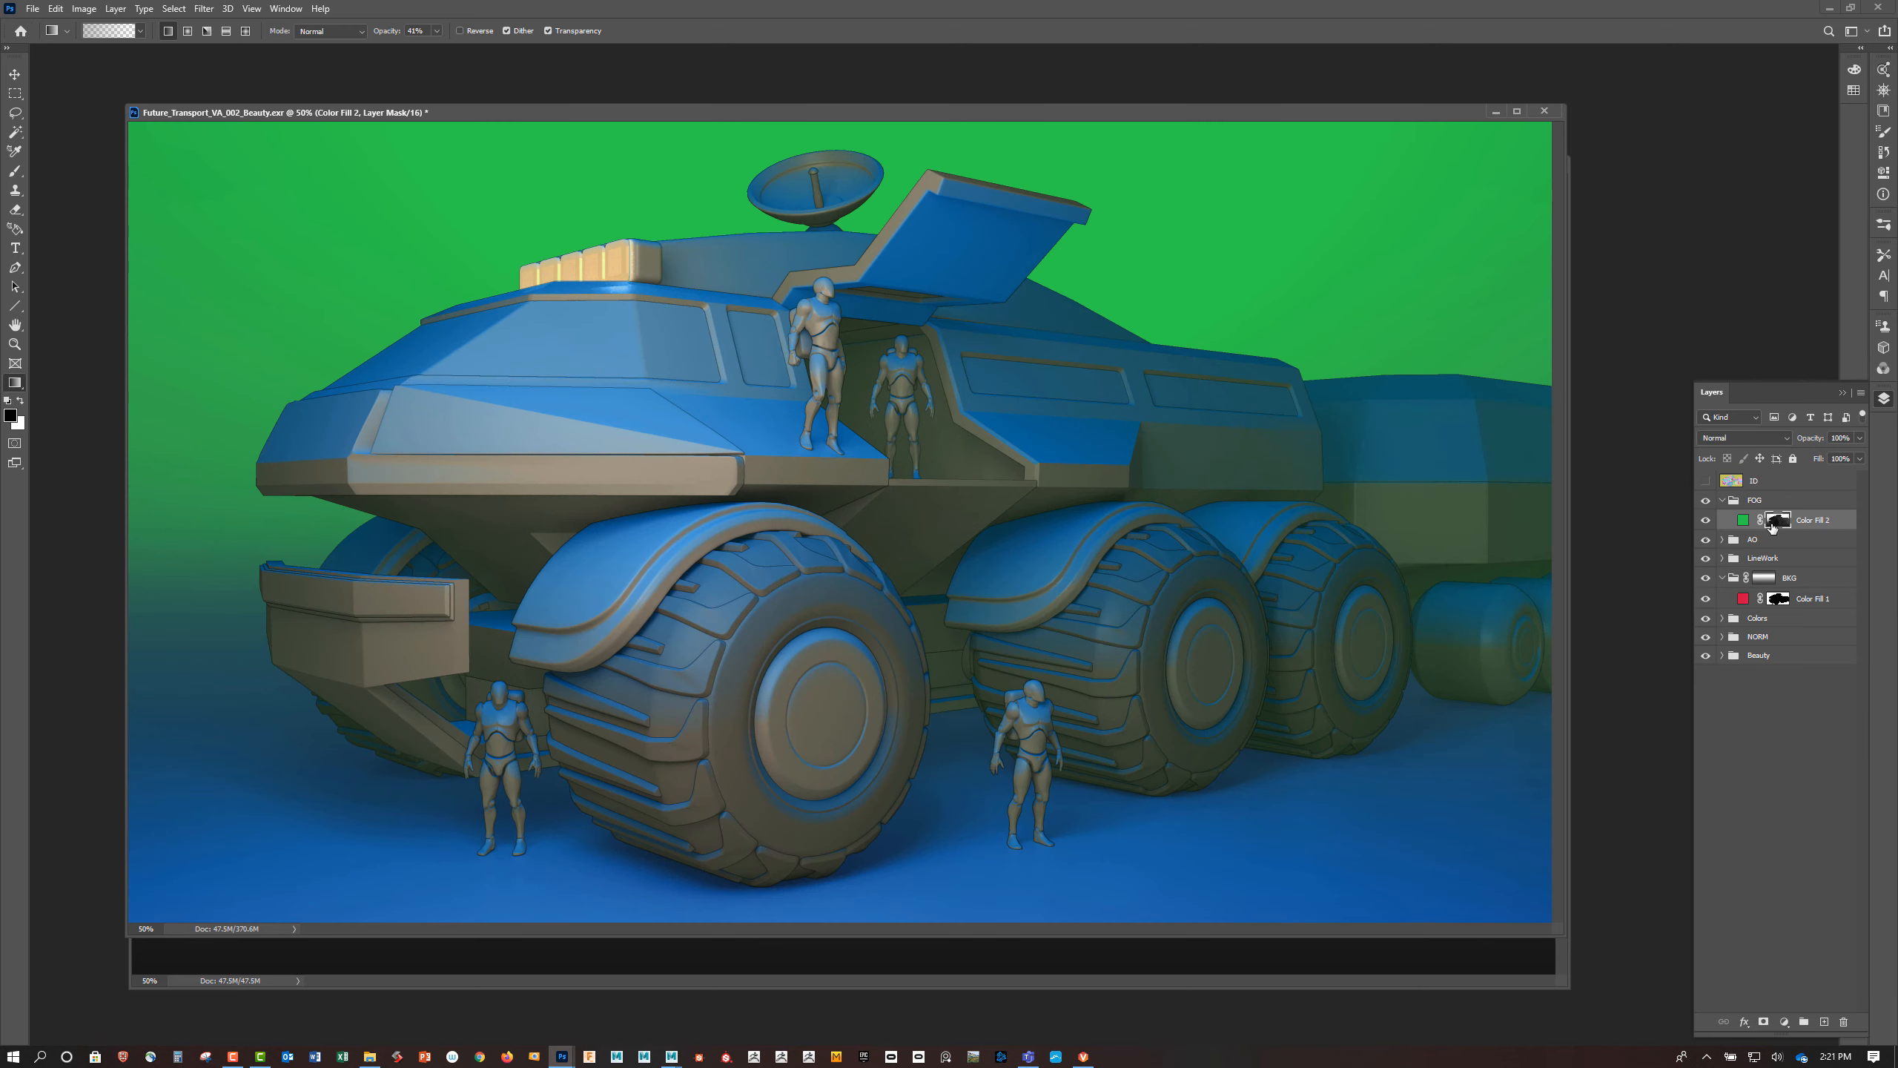
key(ctrl+l)
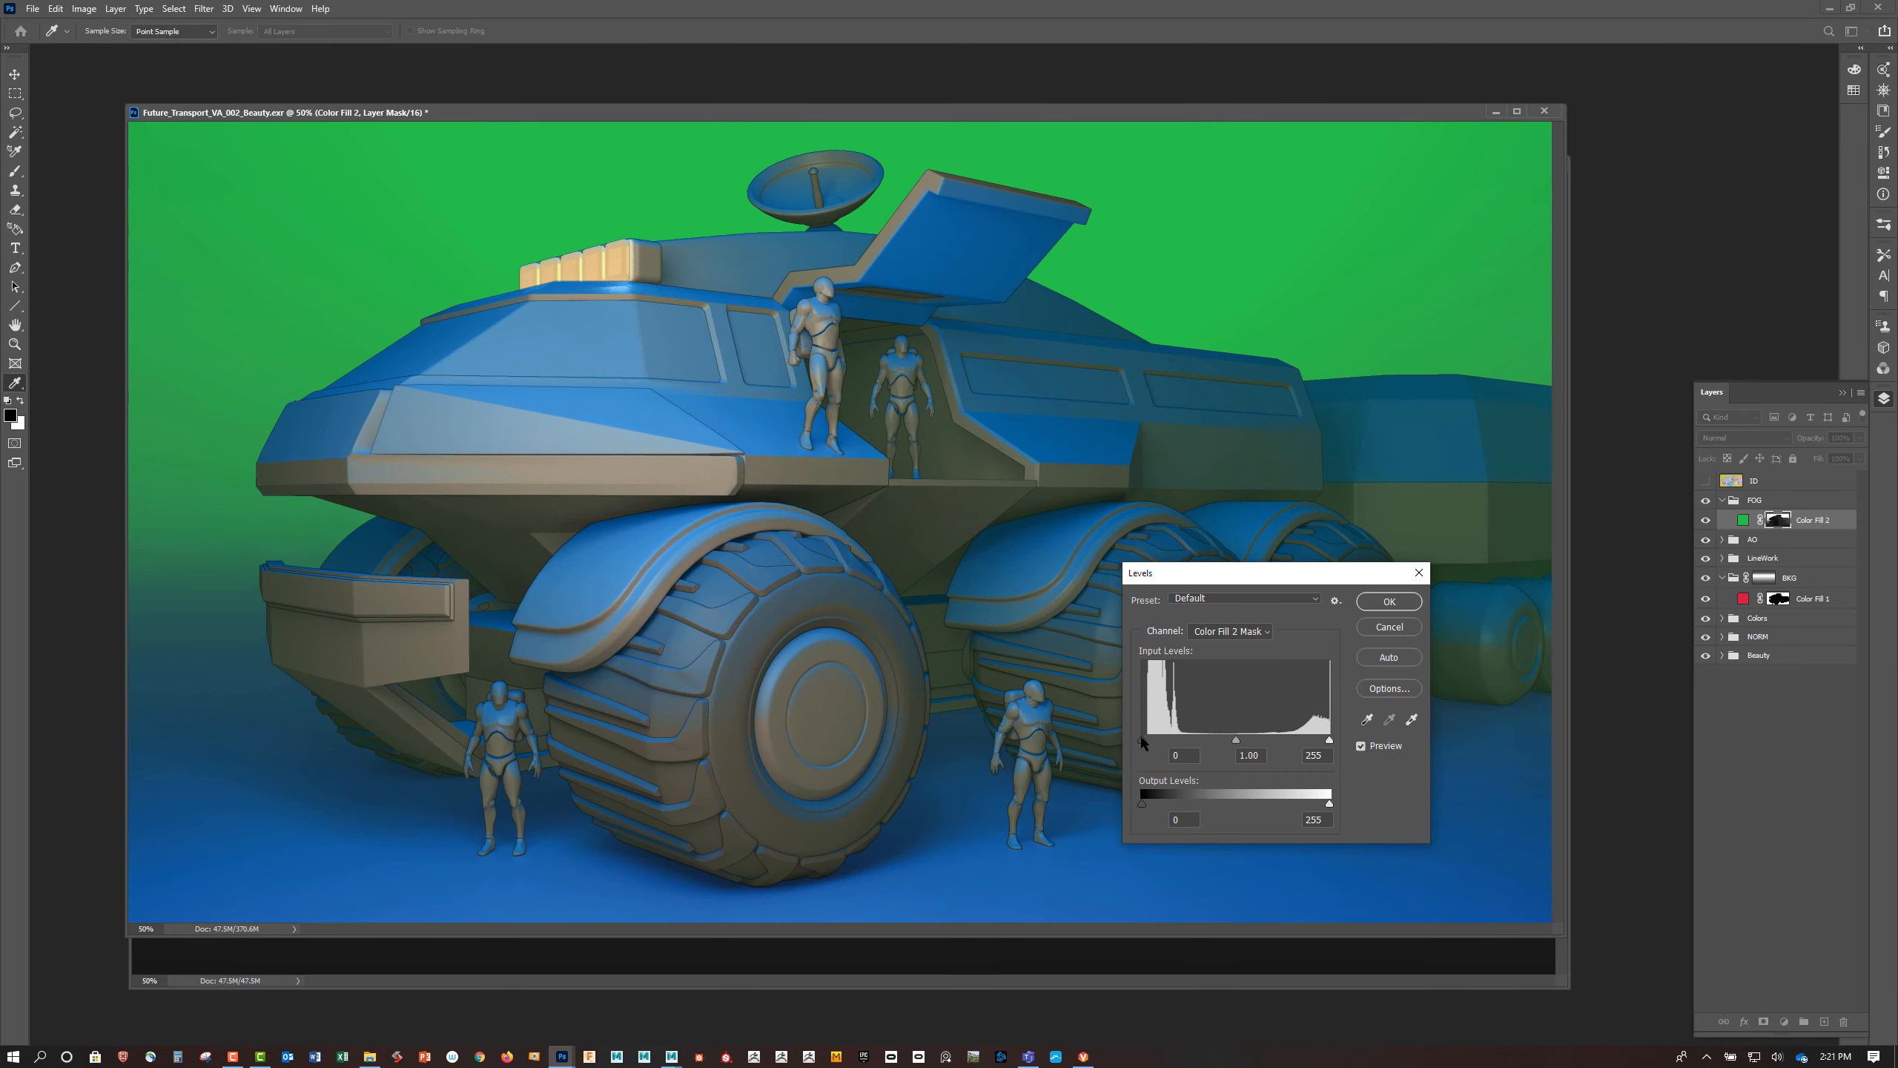
mouse_move(1141, 739)
mouse_down()
mouse_move(1209, 742)
mouse_move(1124, 733)
mouse_up()
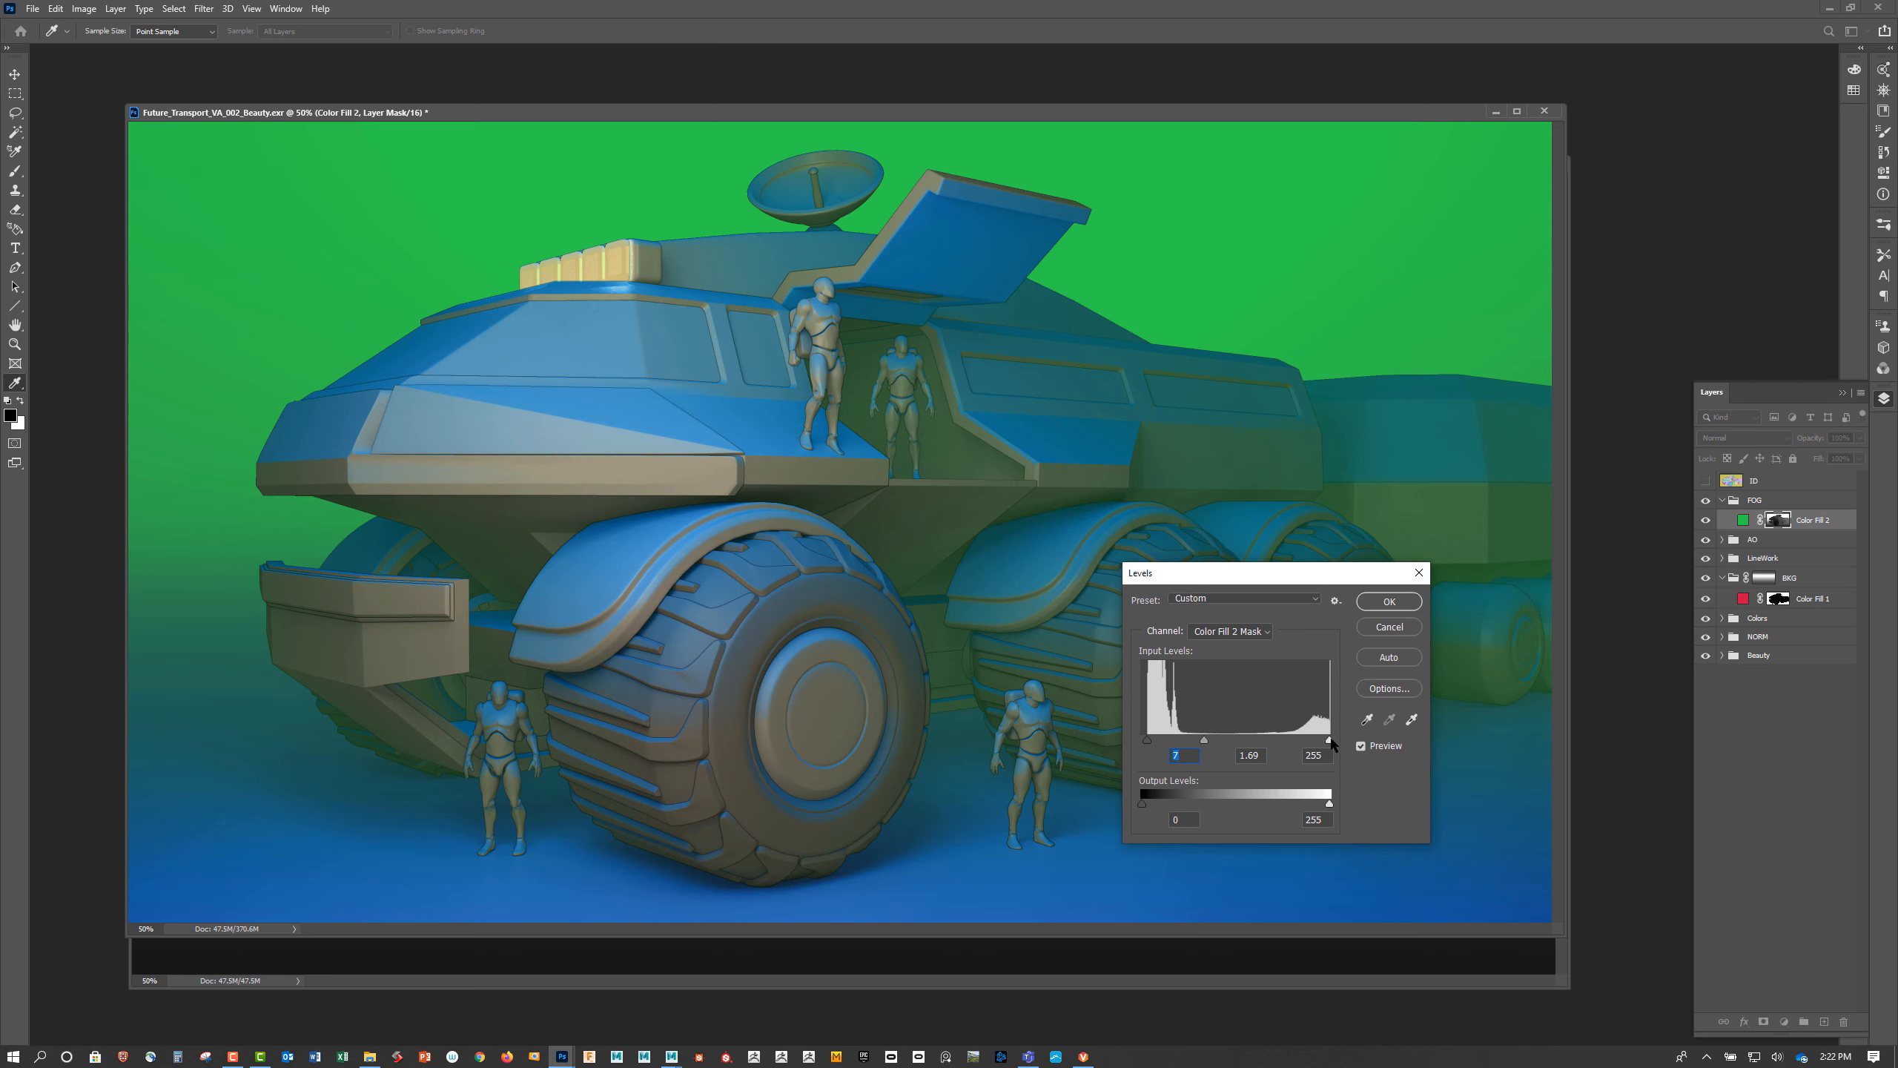
mouse_move(1329, 741)
mouse_down()
mouse_move(1267, 740)
mouse_move(1303, 742)
mouse_up()
click(1388, 601)
Set the green fog fill's blend mode to Screen
key(g)
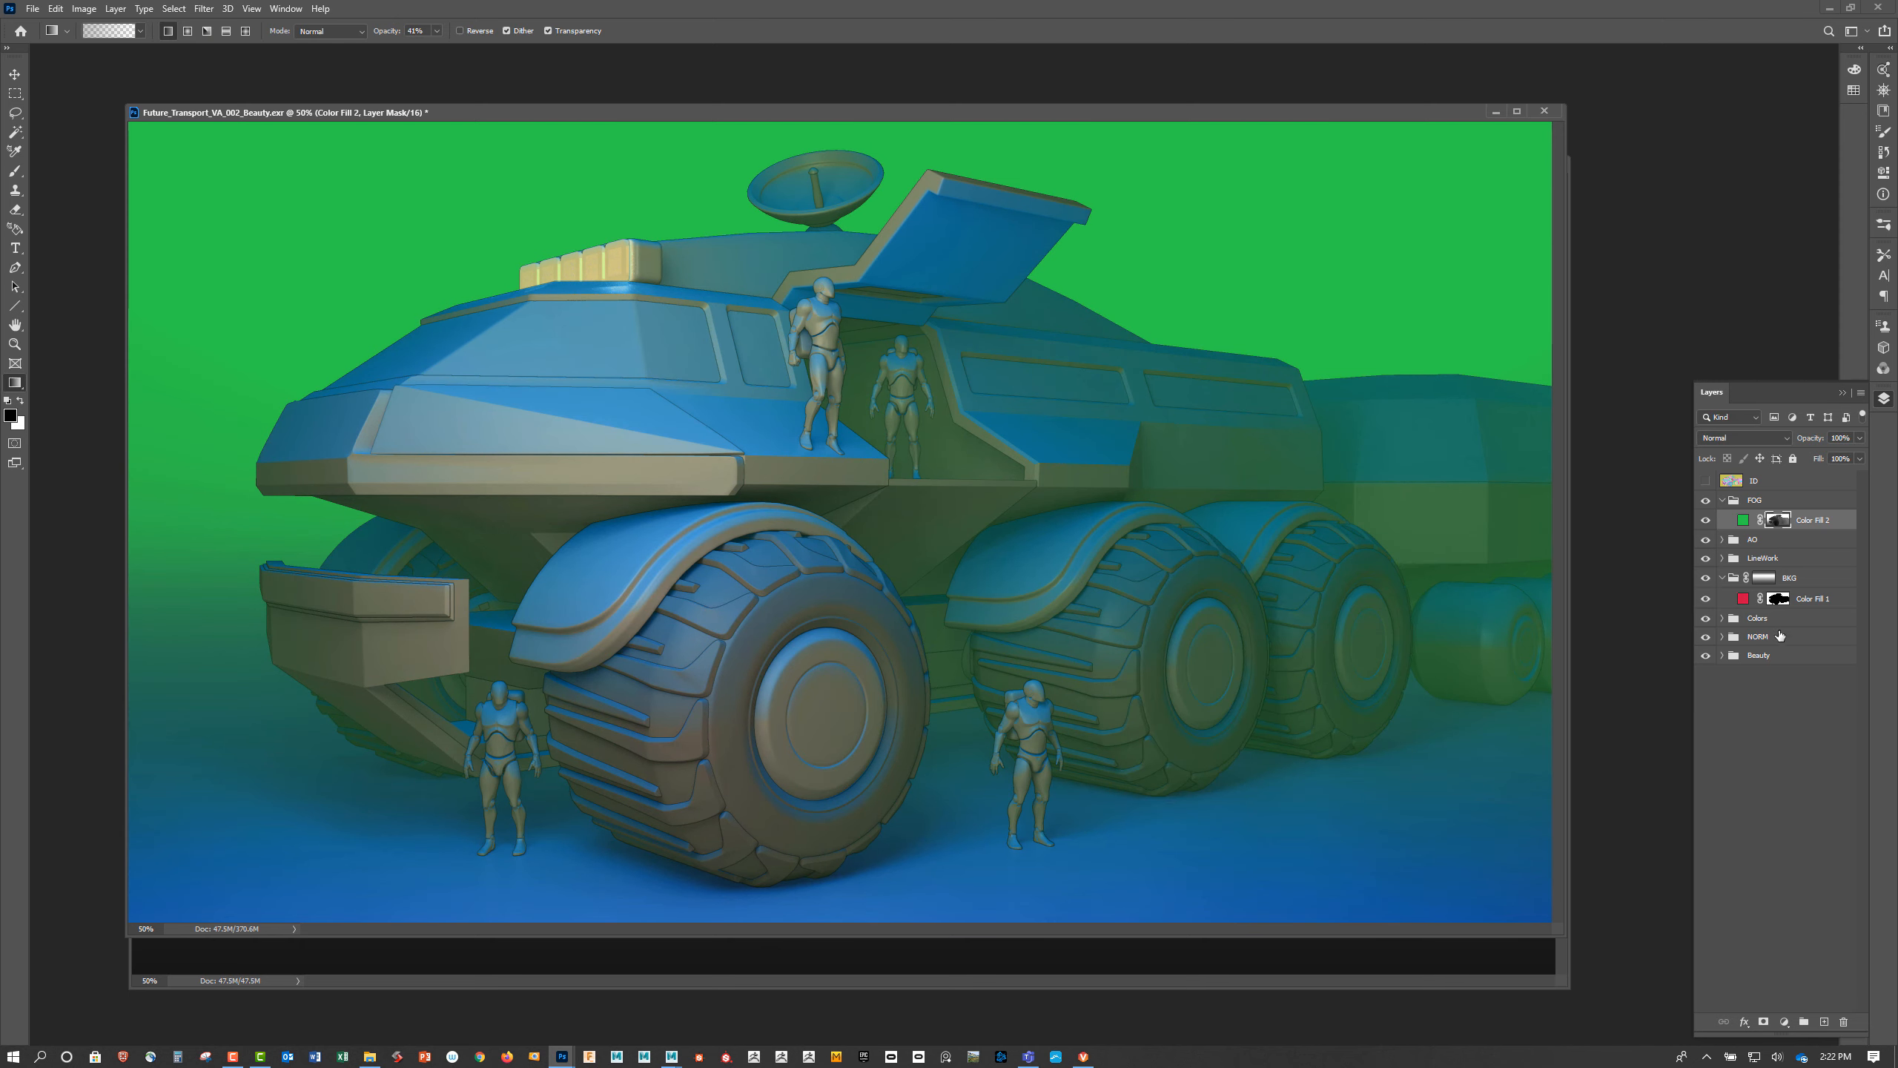
click(1773, 439)
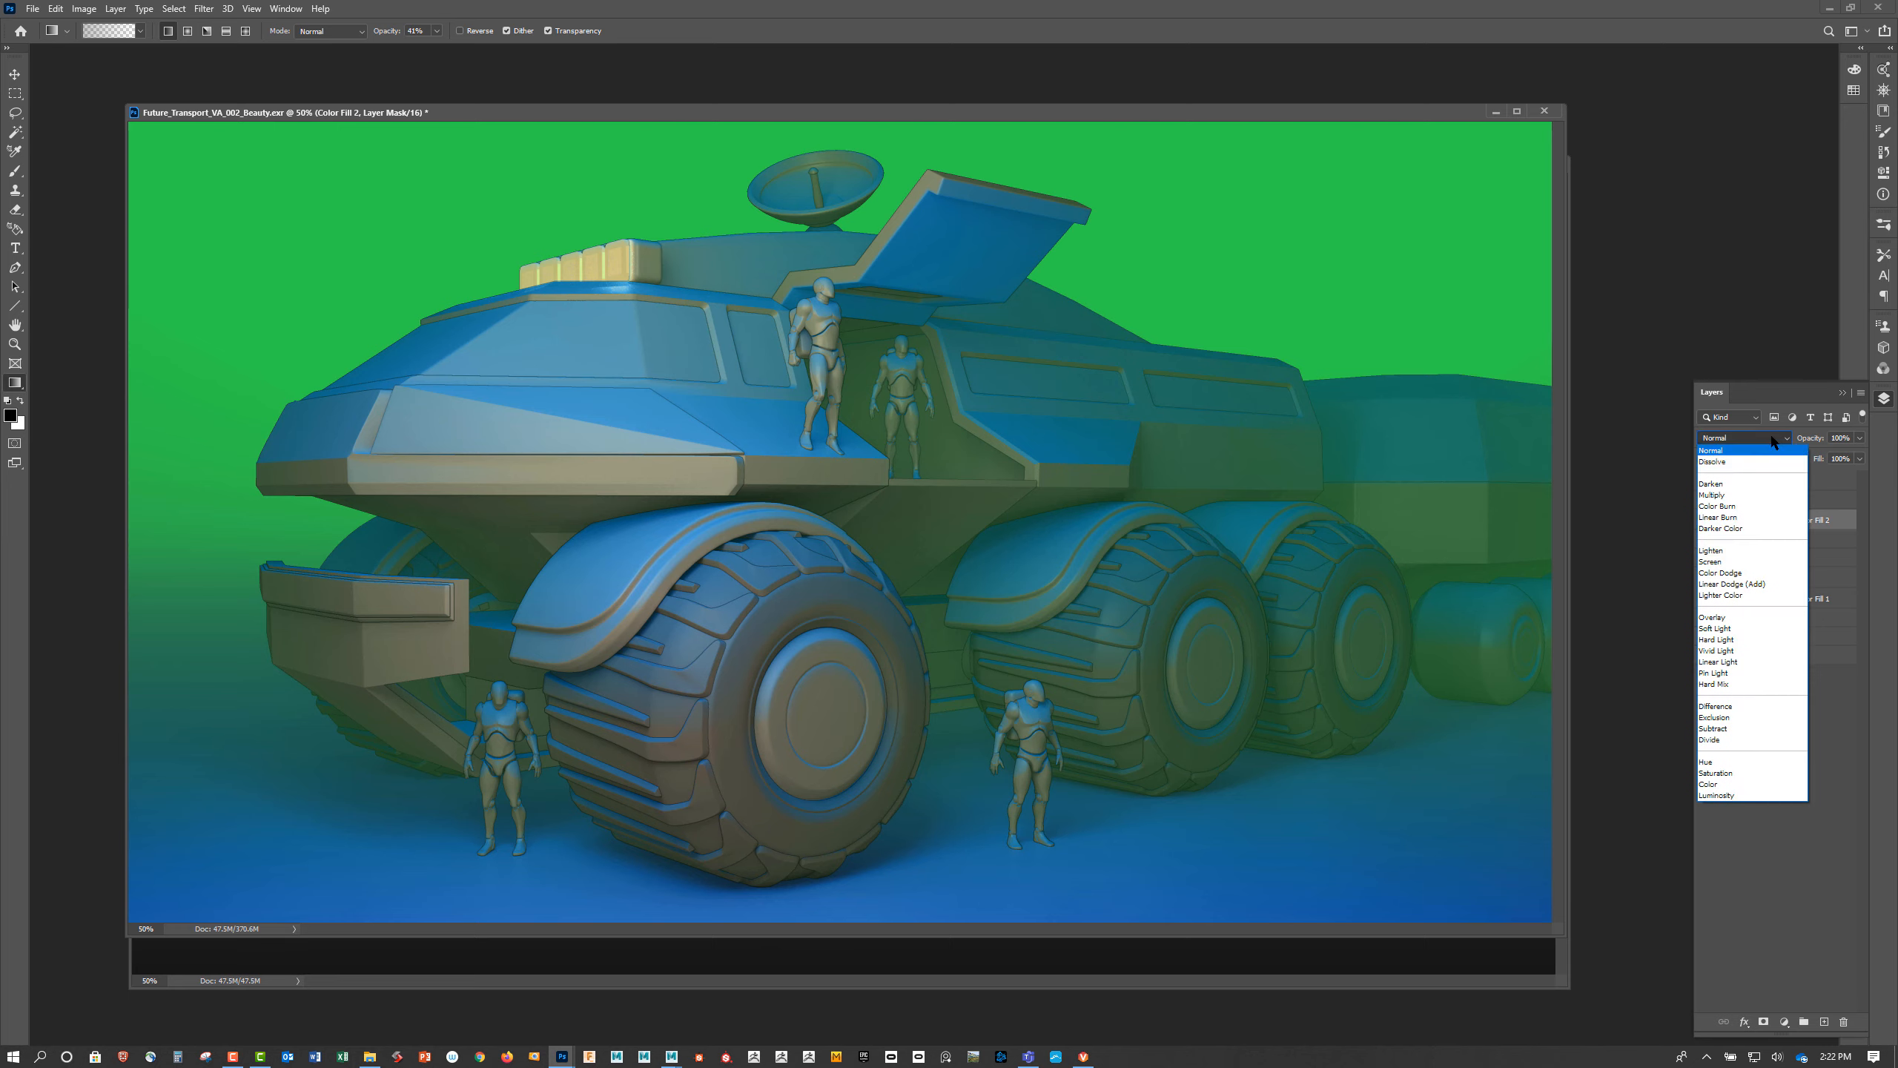
click(1711, 561)
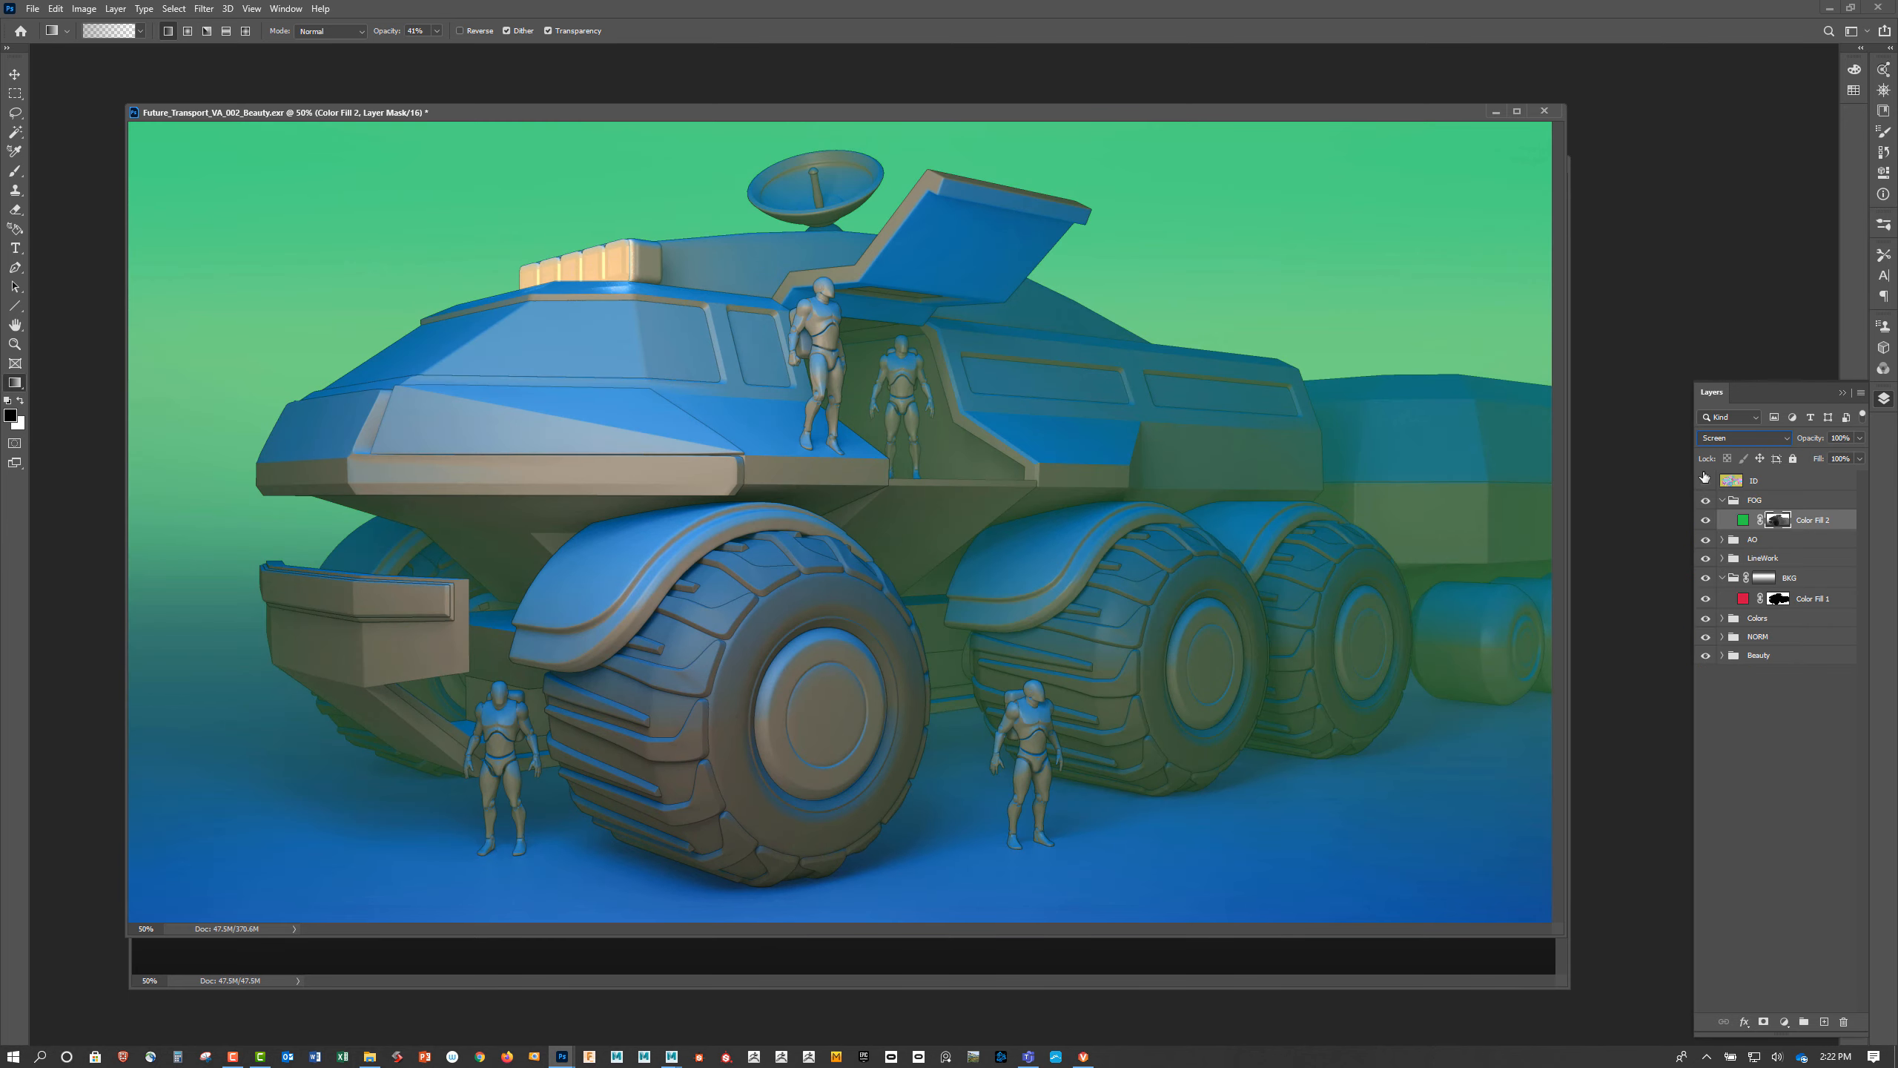
Try the Color Dodge blend mode on the fog fill, comparing it with the neighbouring modes, and return it to Screen
click(1760, 438)
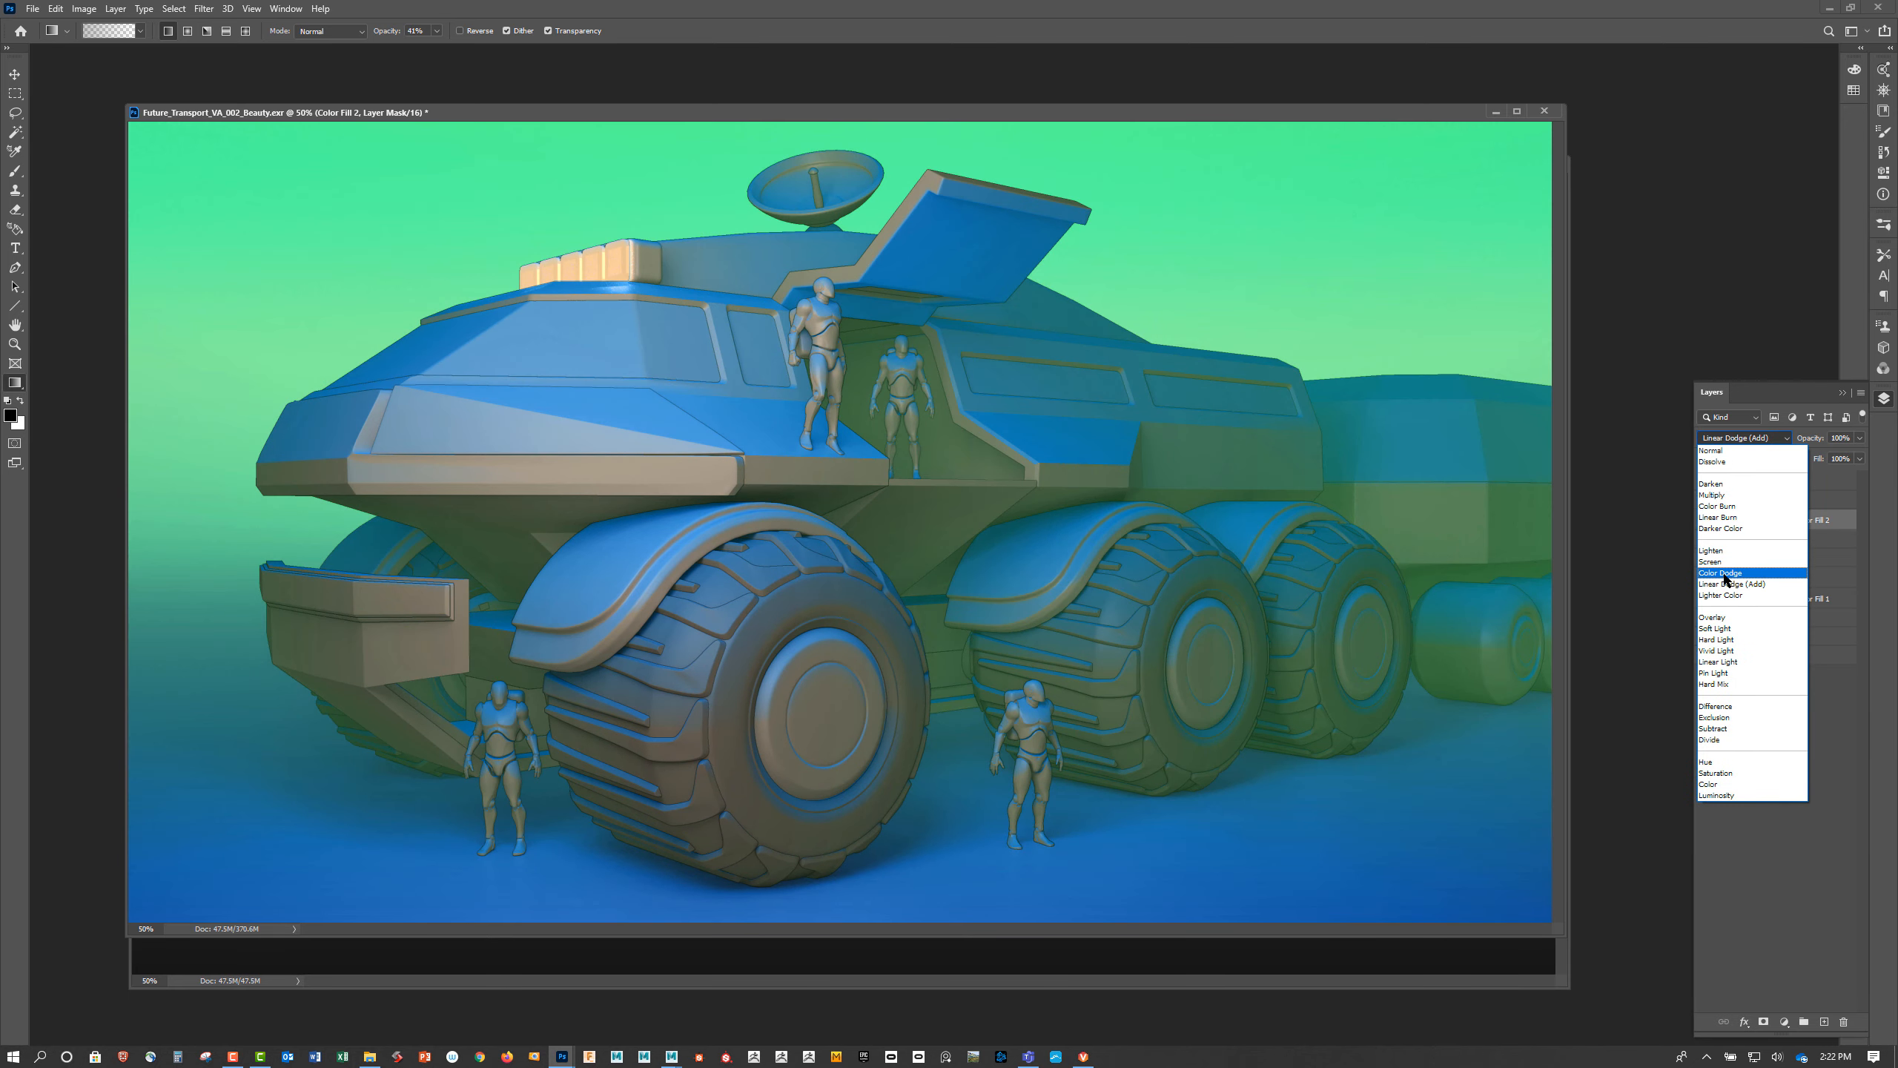
click(1723, 577)
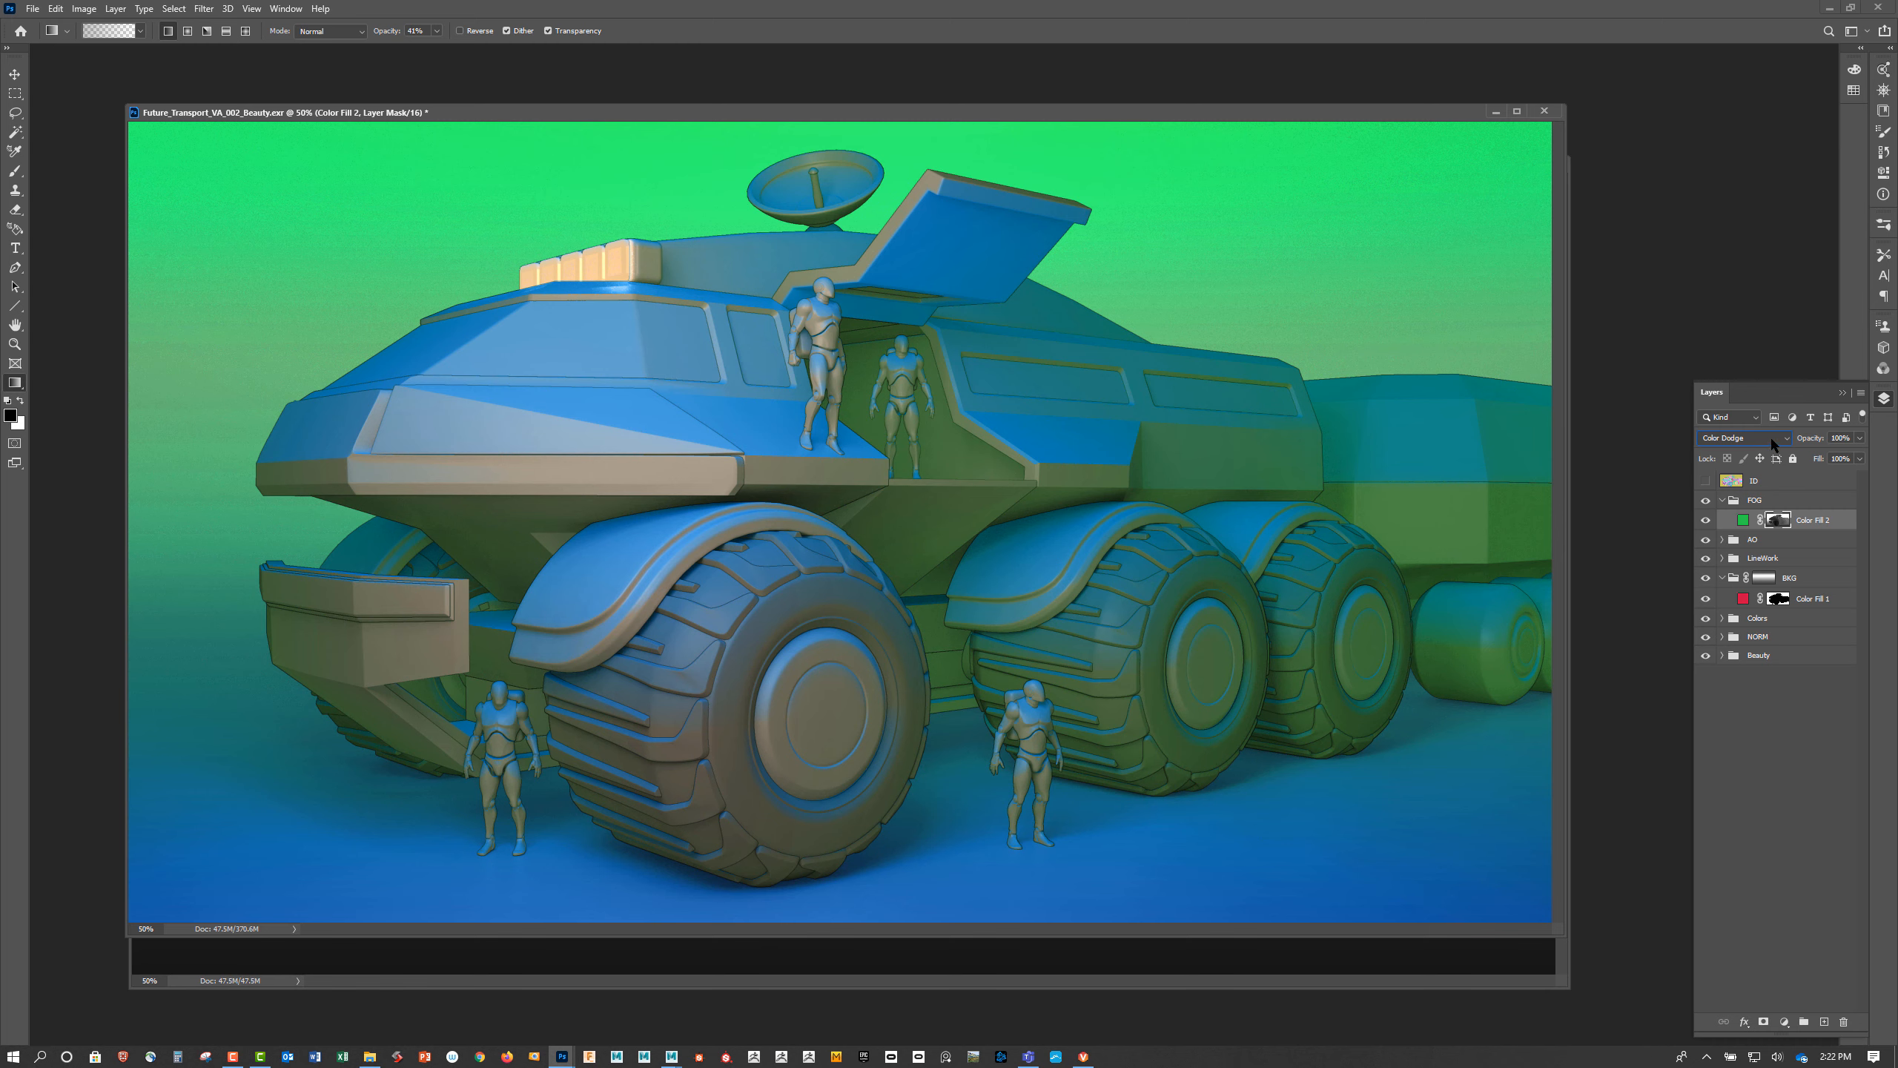
click(1772, 441)
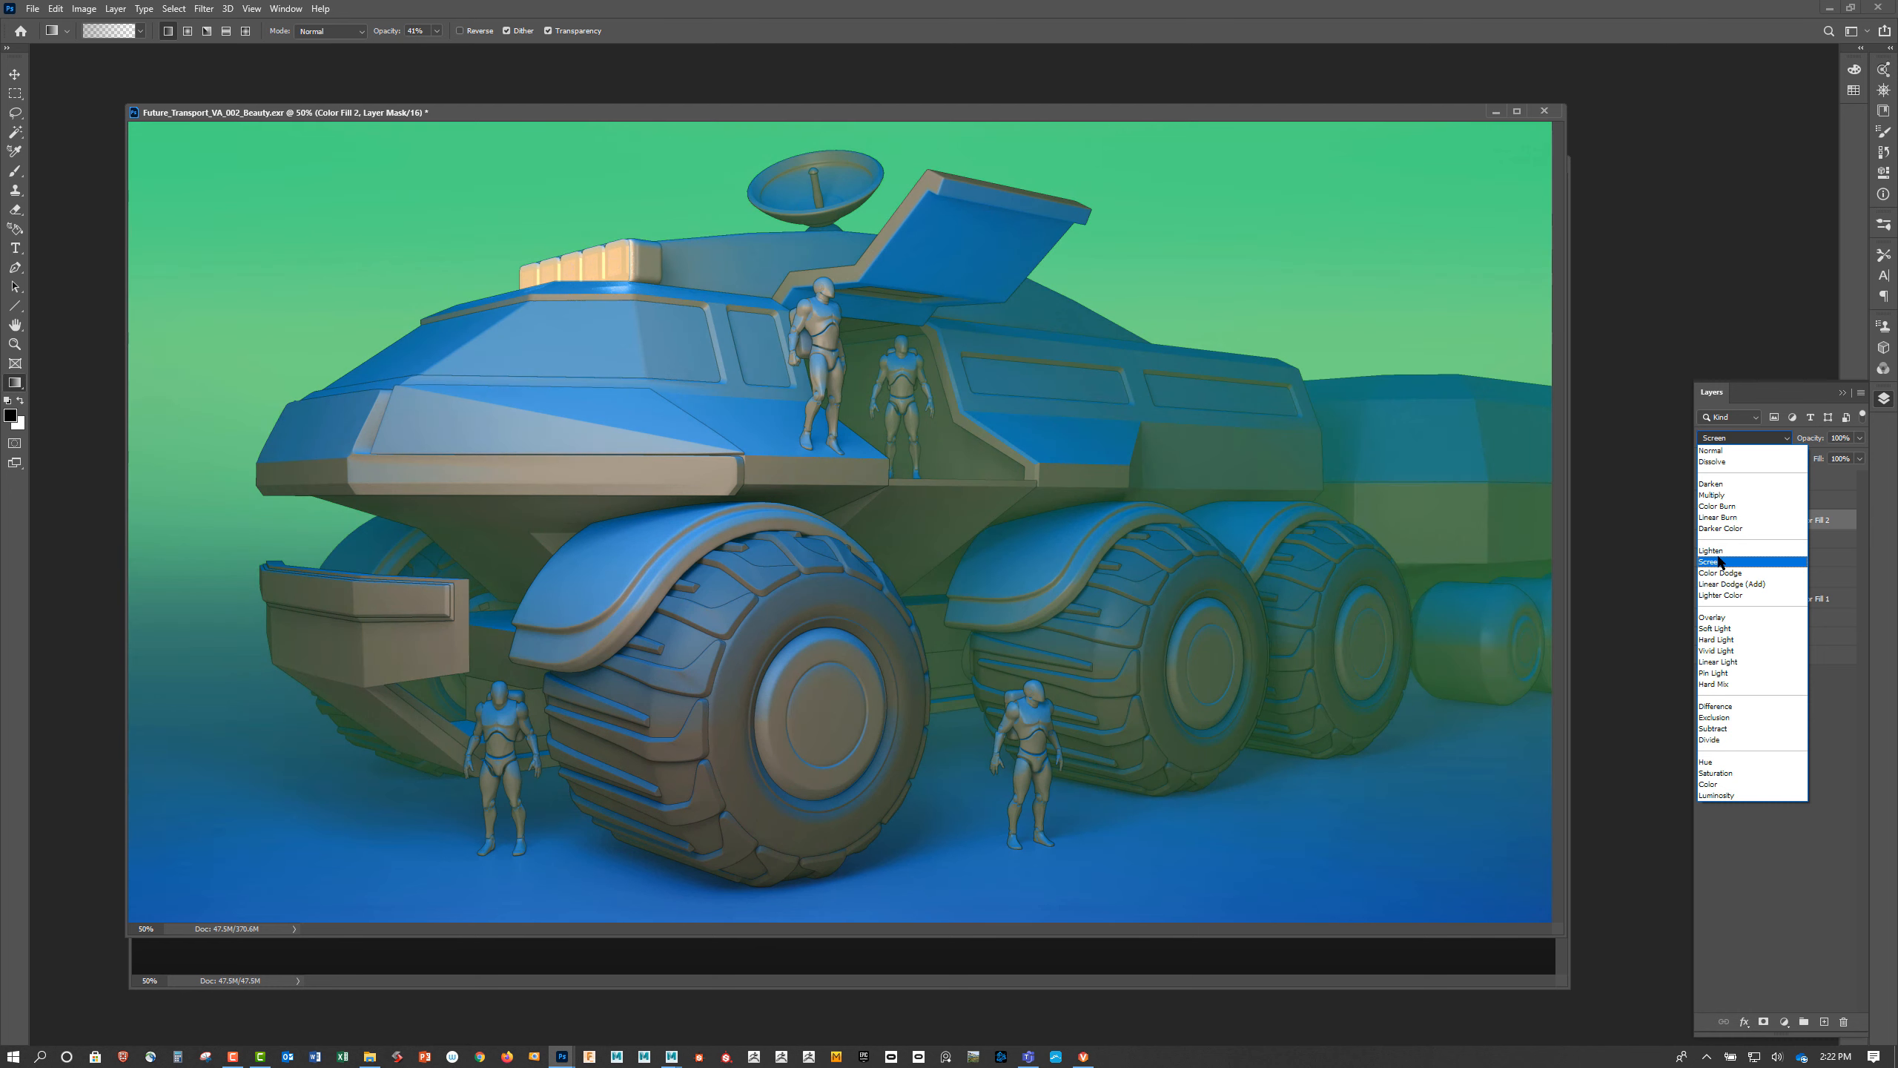
click(1718, 561)
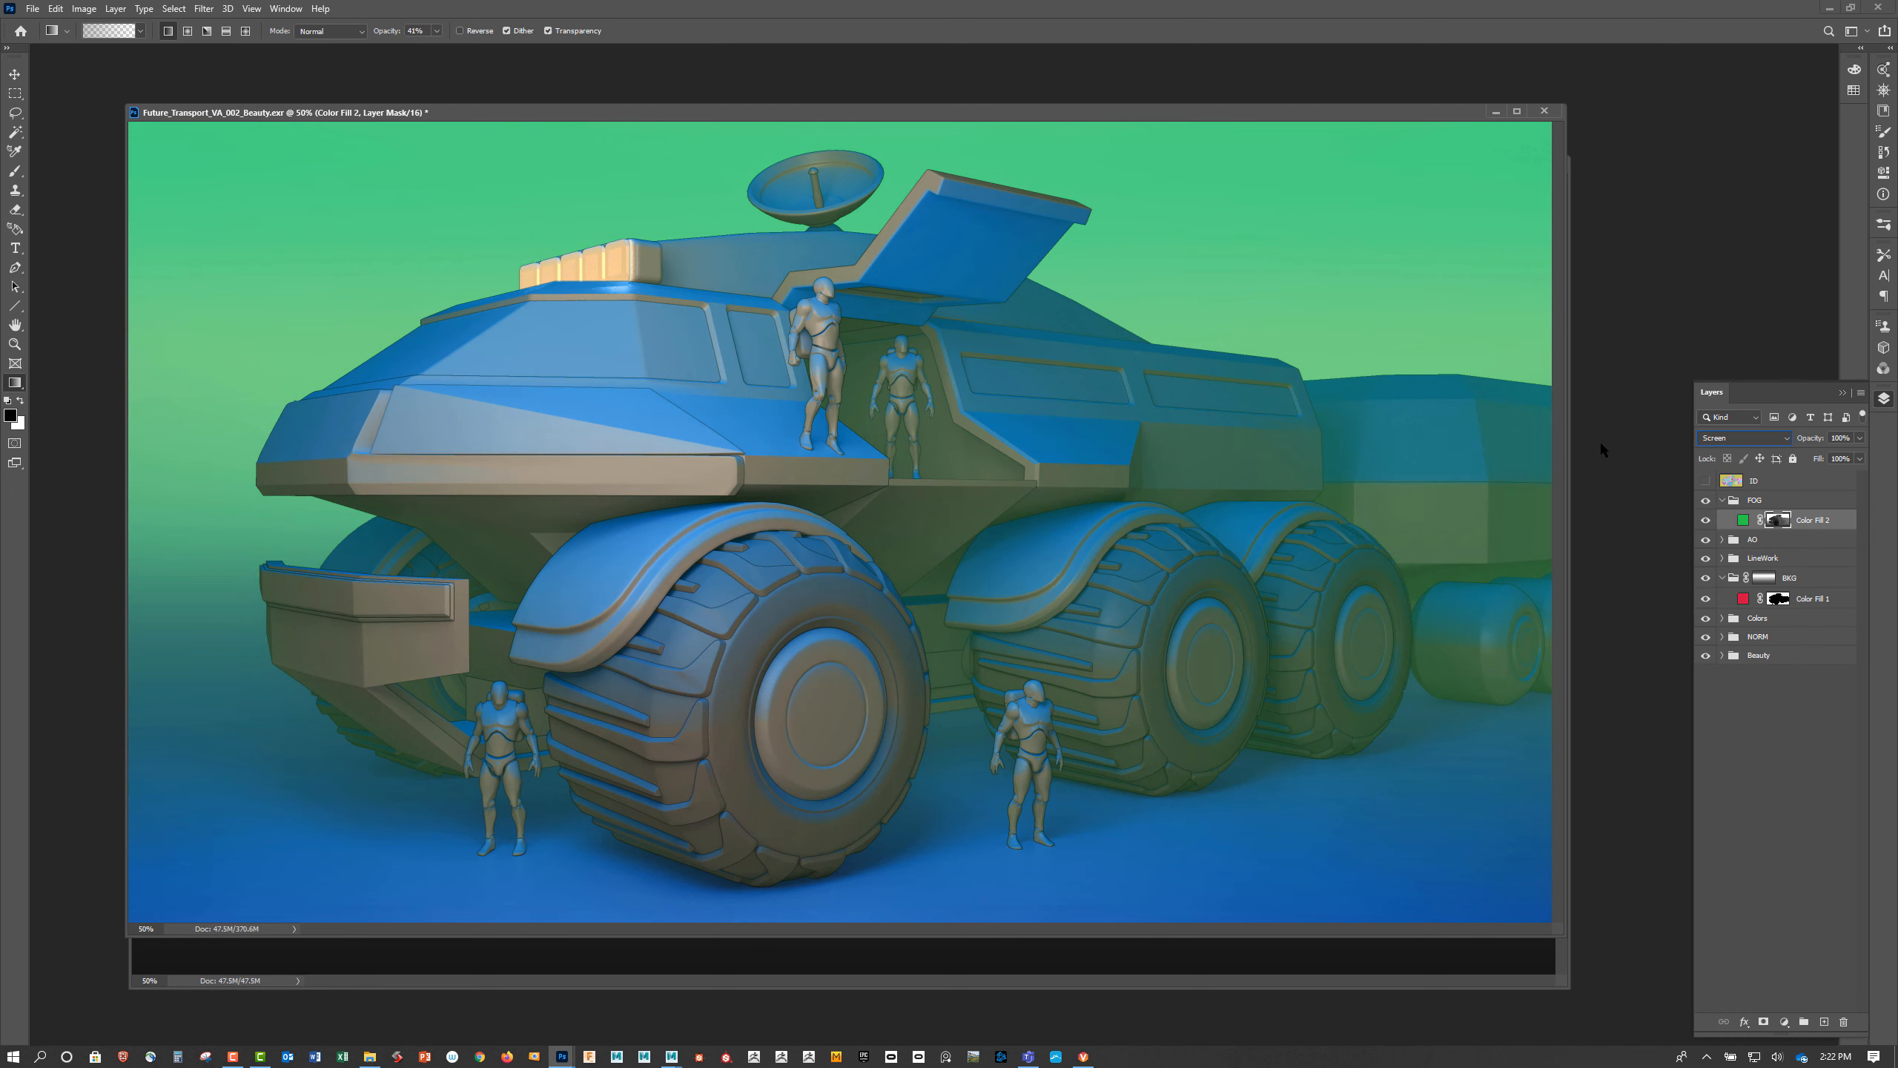
Change the fog fill's color to orange, hex cf932c
double_click(1743, 521)
click(1319, 799)
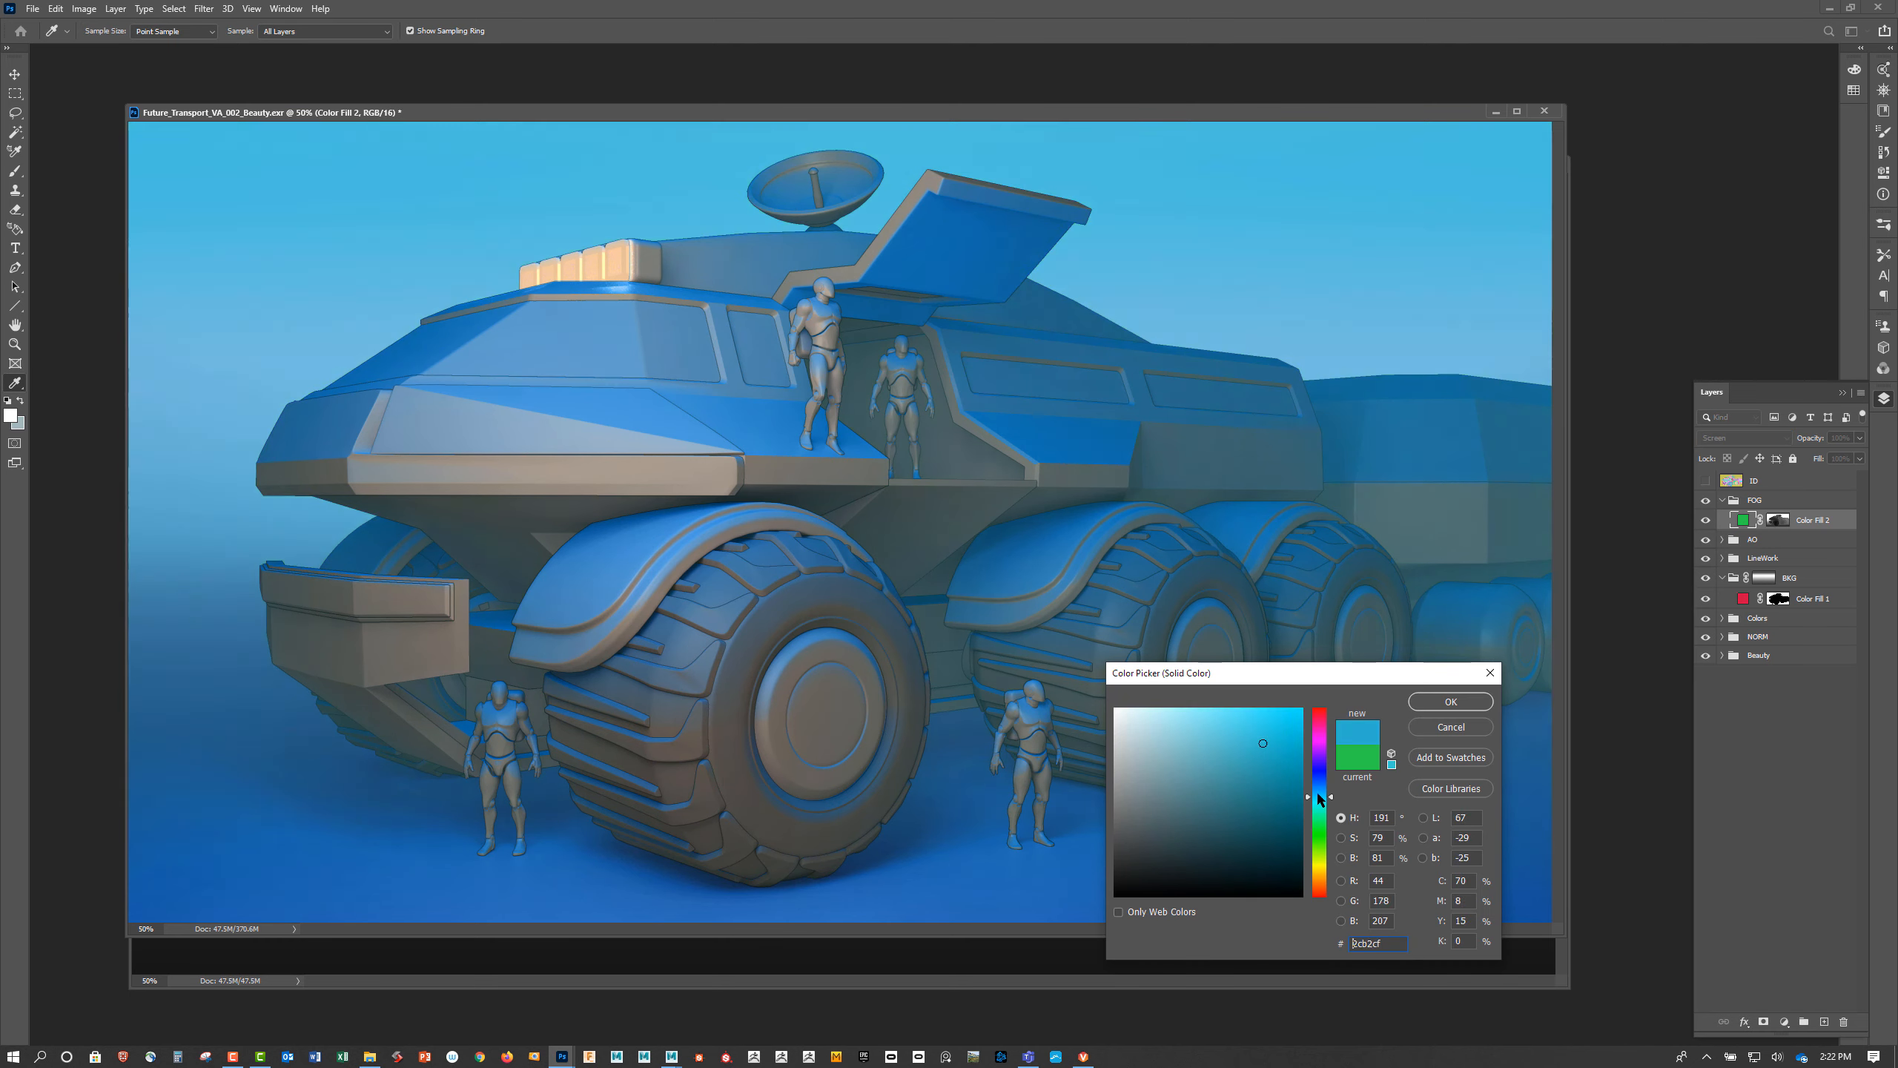
drag(1320, 799, 1341, 885)
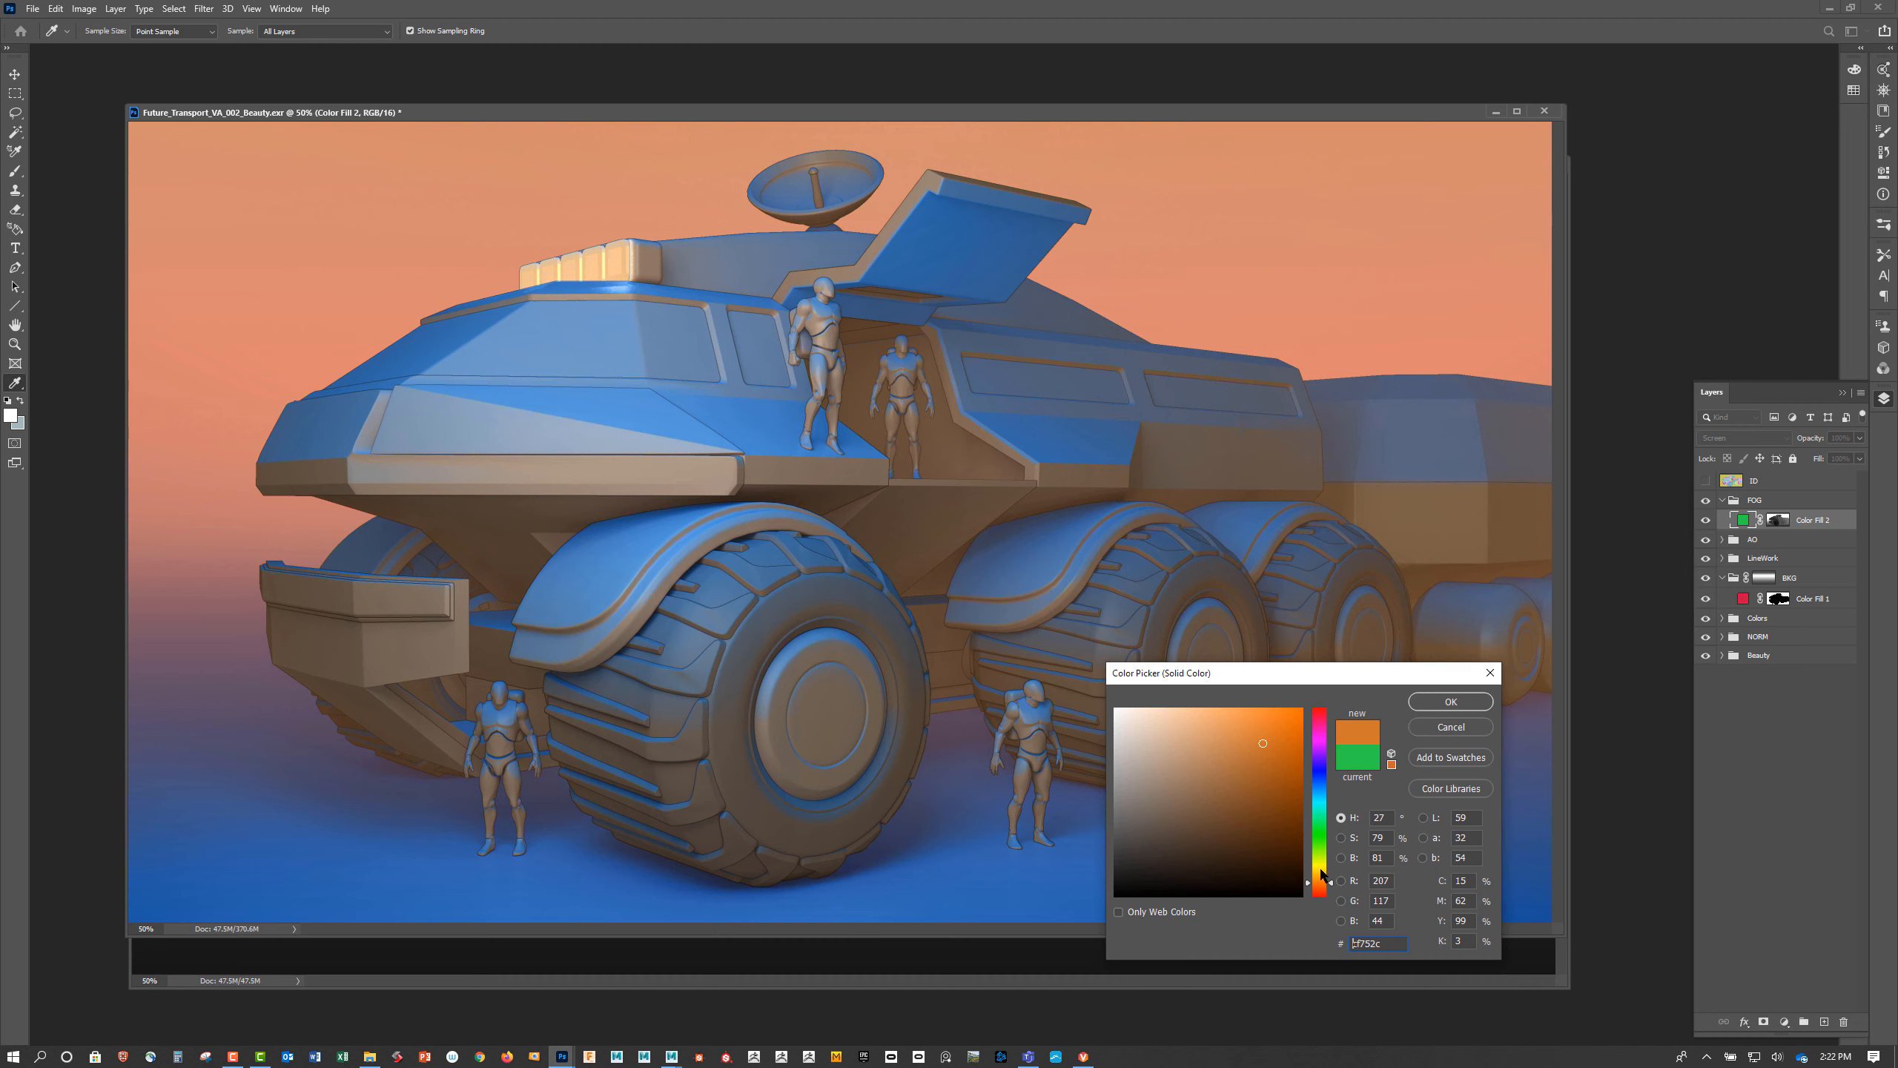
drag(1331, 885, 1330, 877)
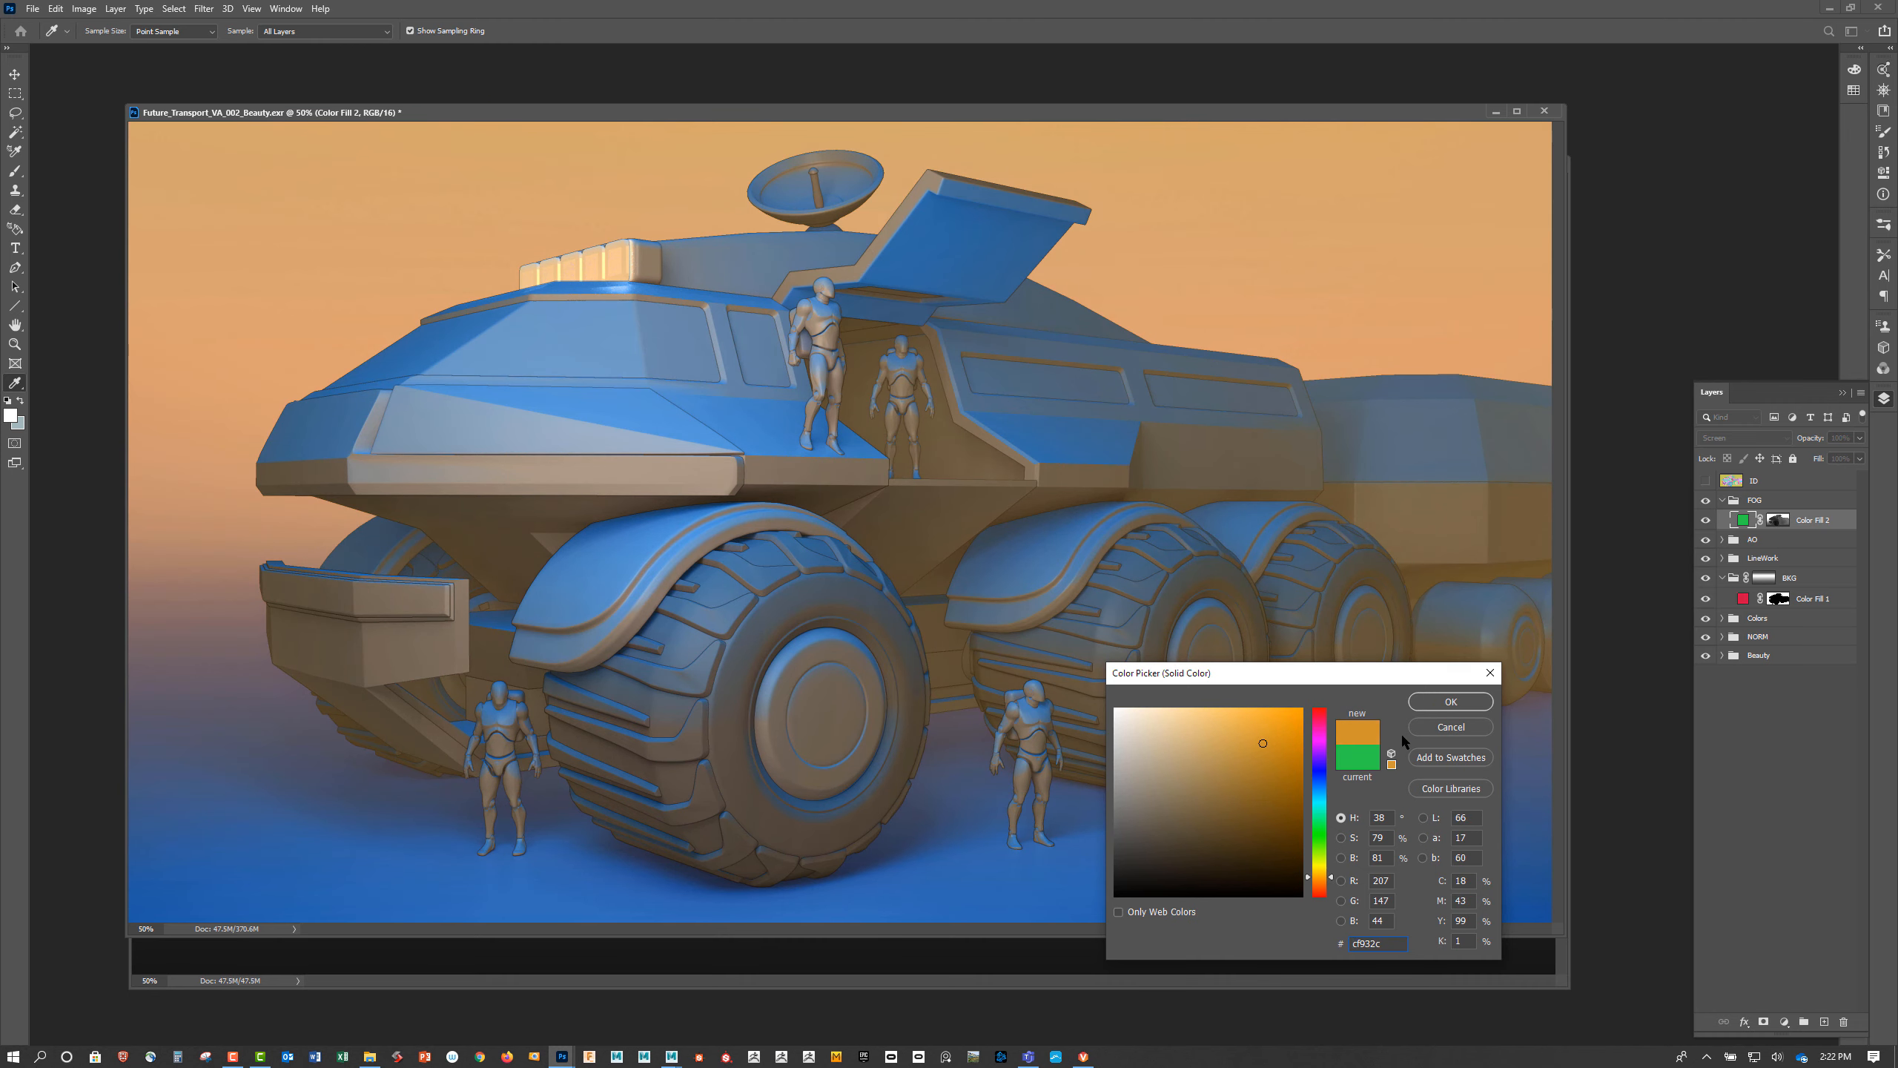
click(1449, 702)
Add a layer mask to the FOG group and fade out the fog in the upper sky with foreground-to-transparent gradients
click(1780, 505)
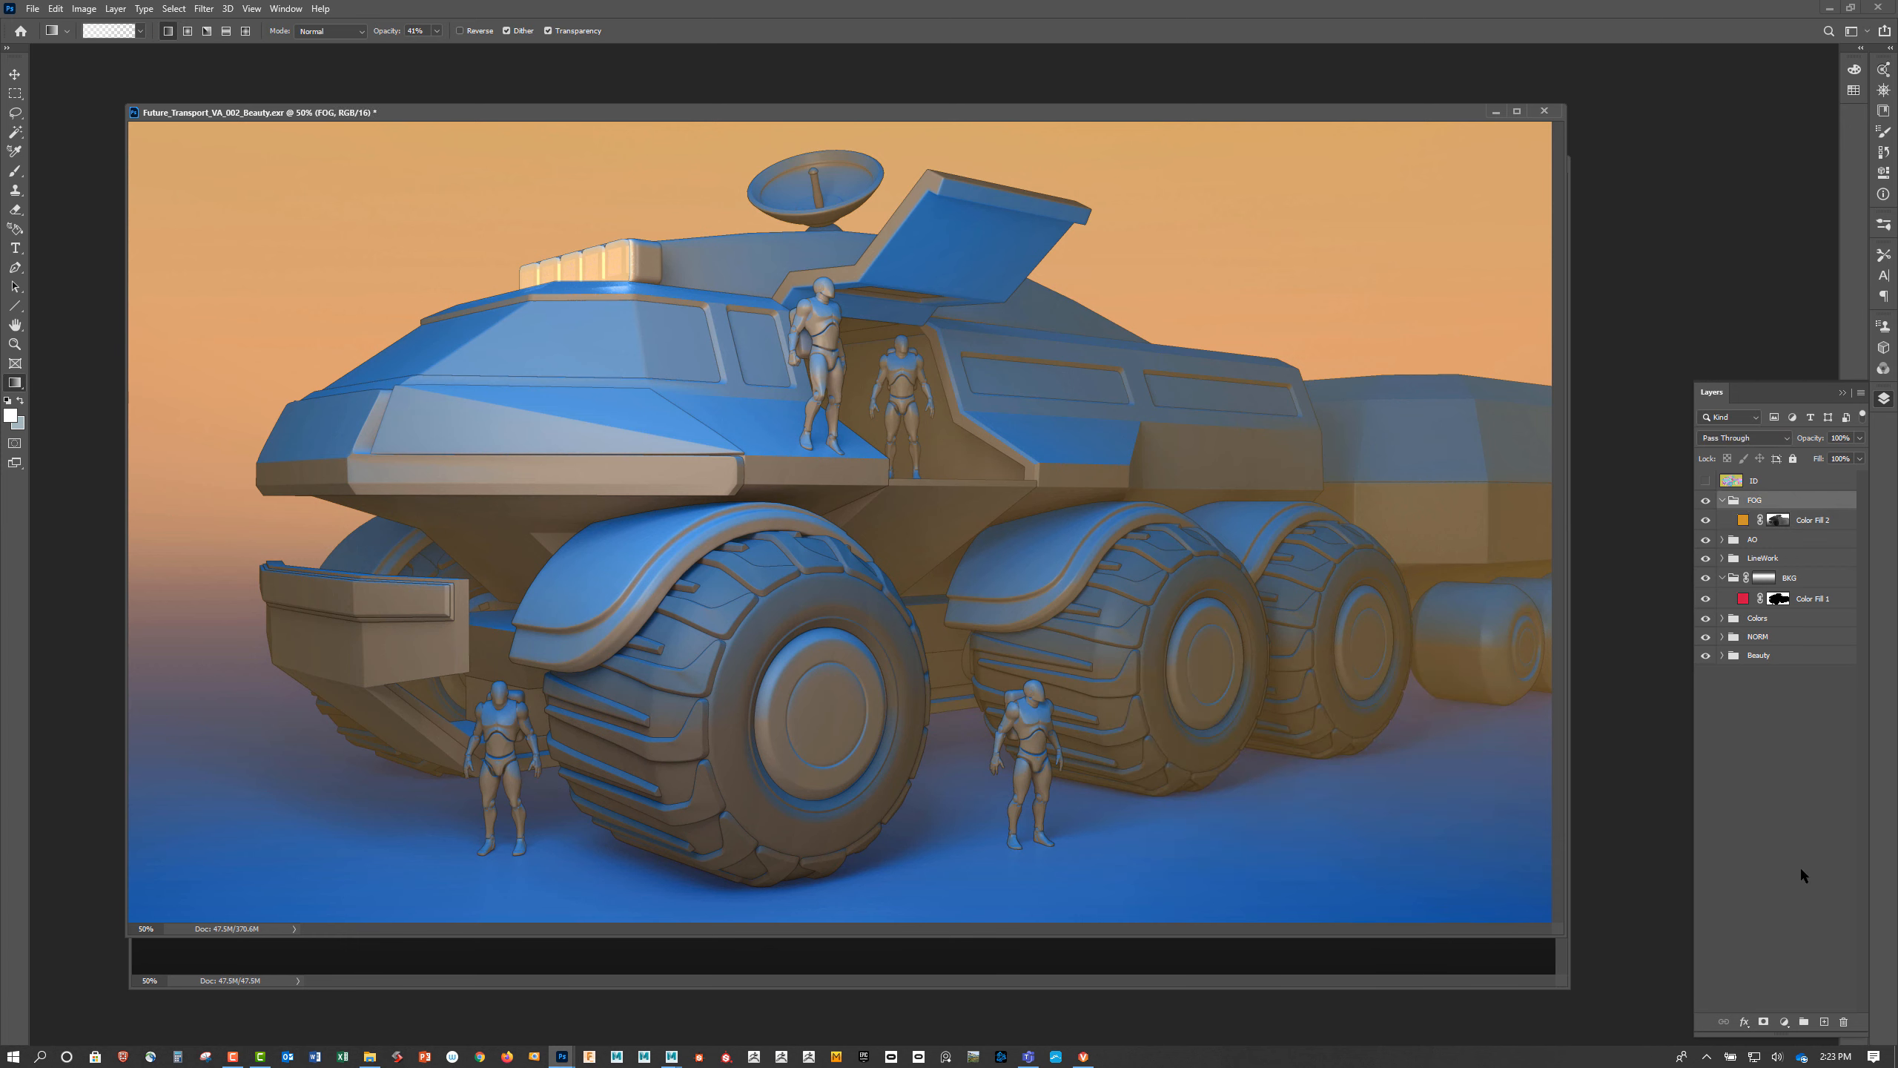
click(1764, 1021)
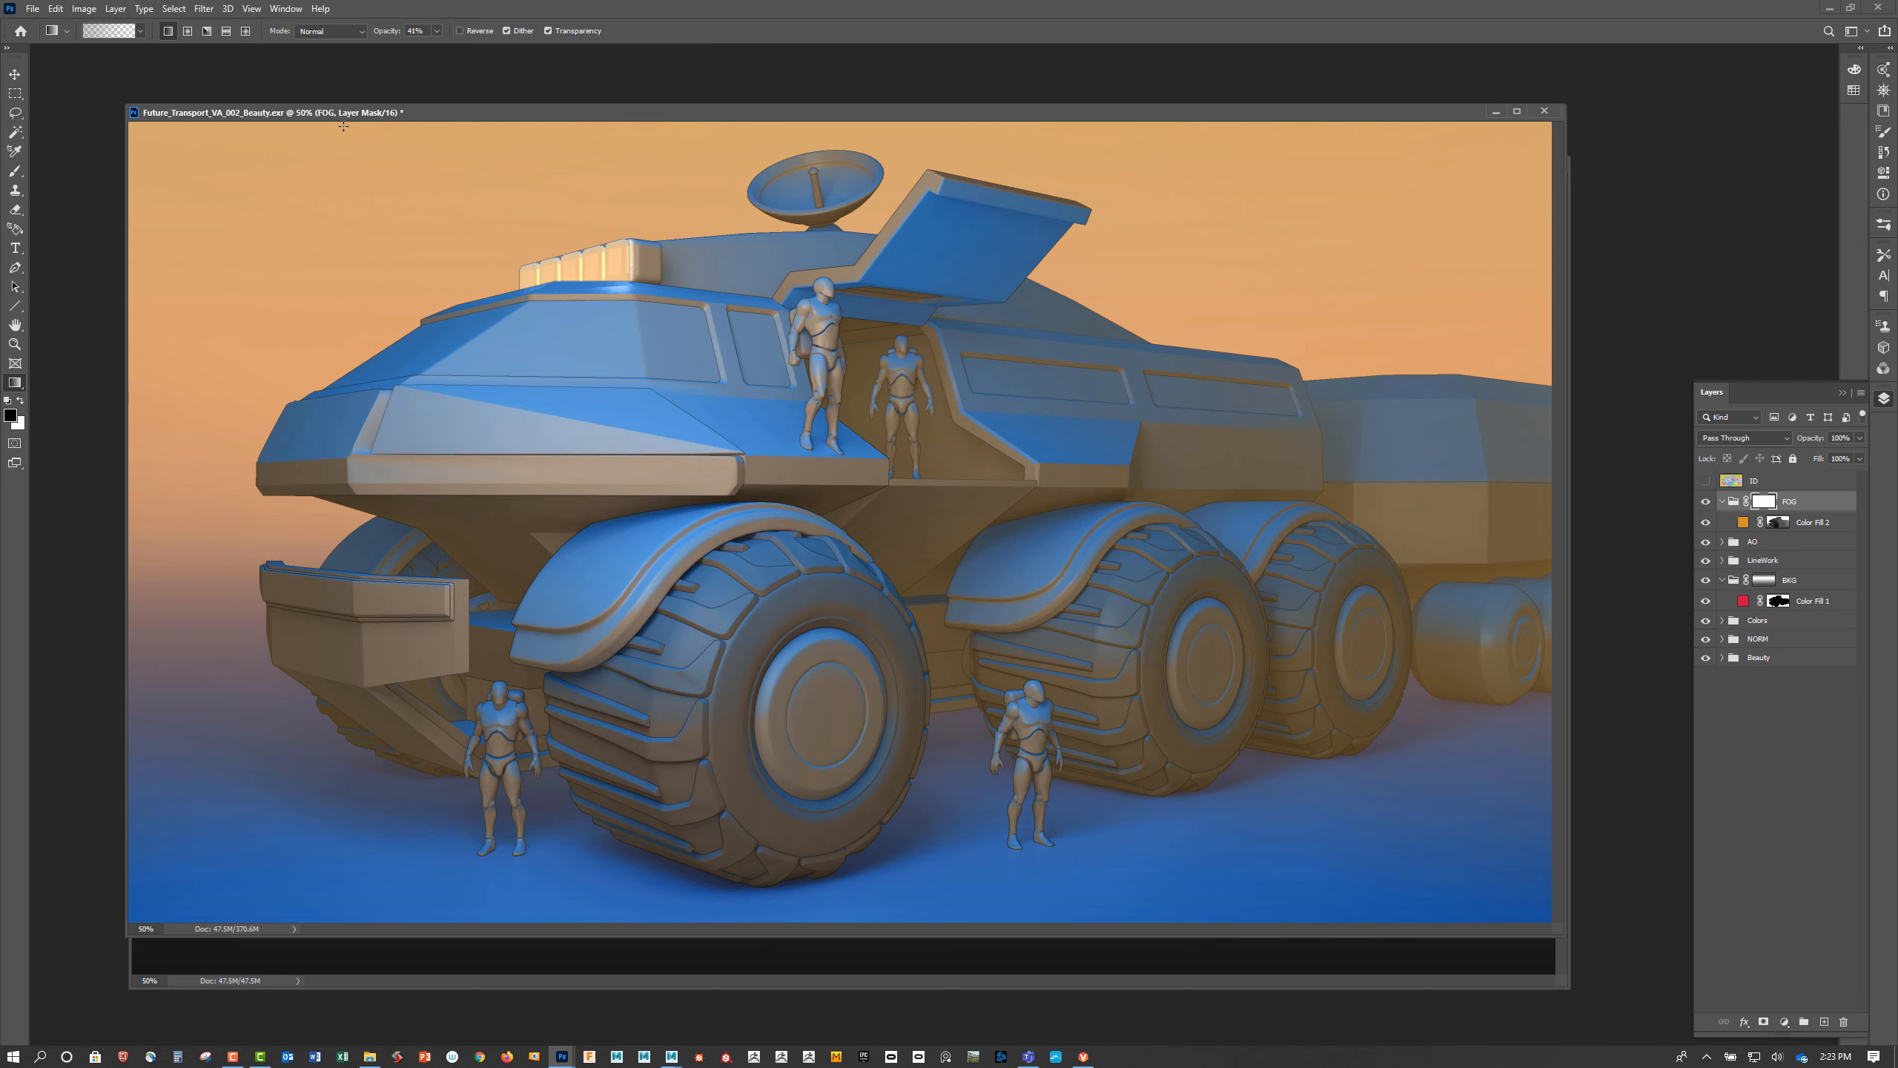
click(140, 30)
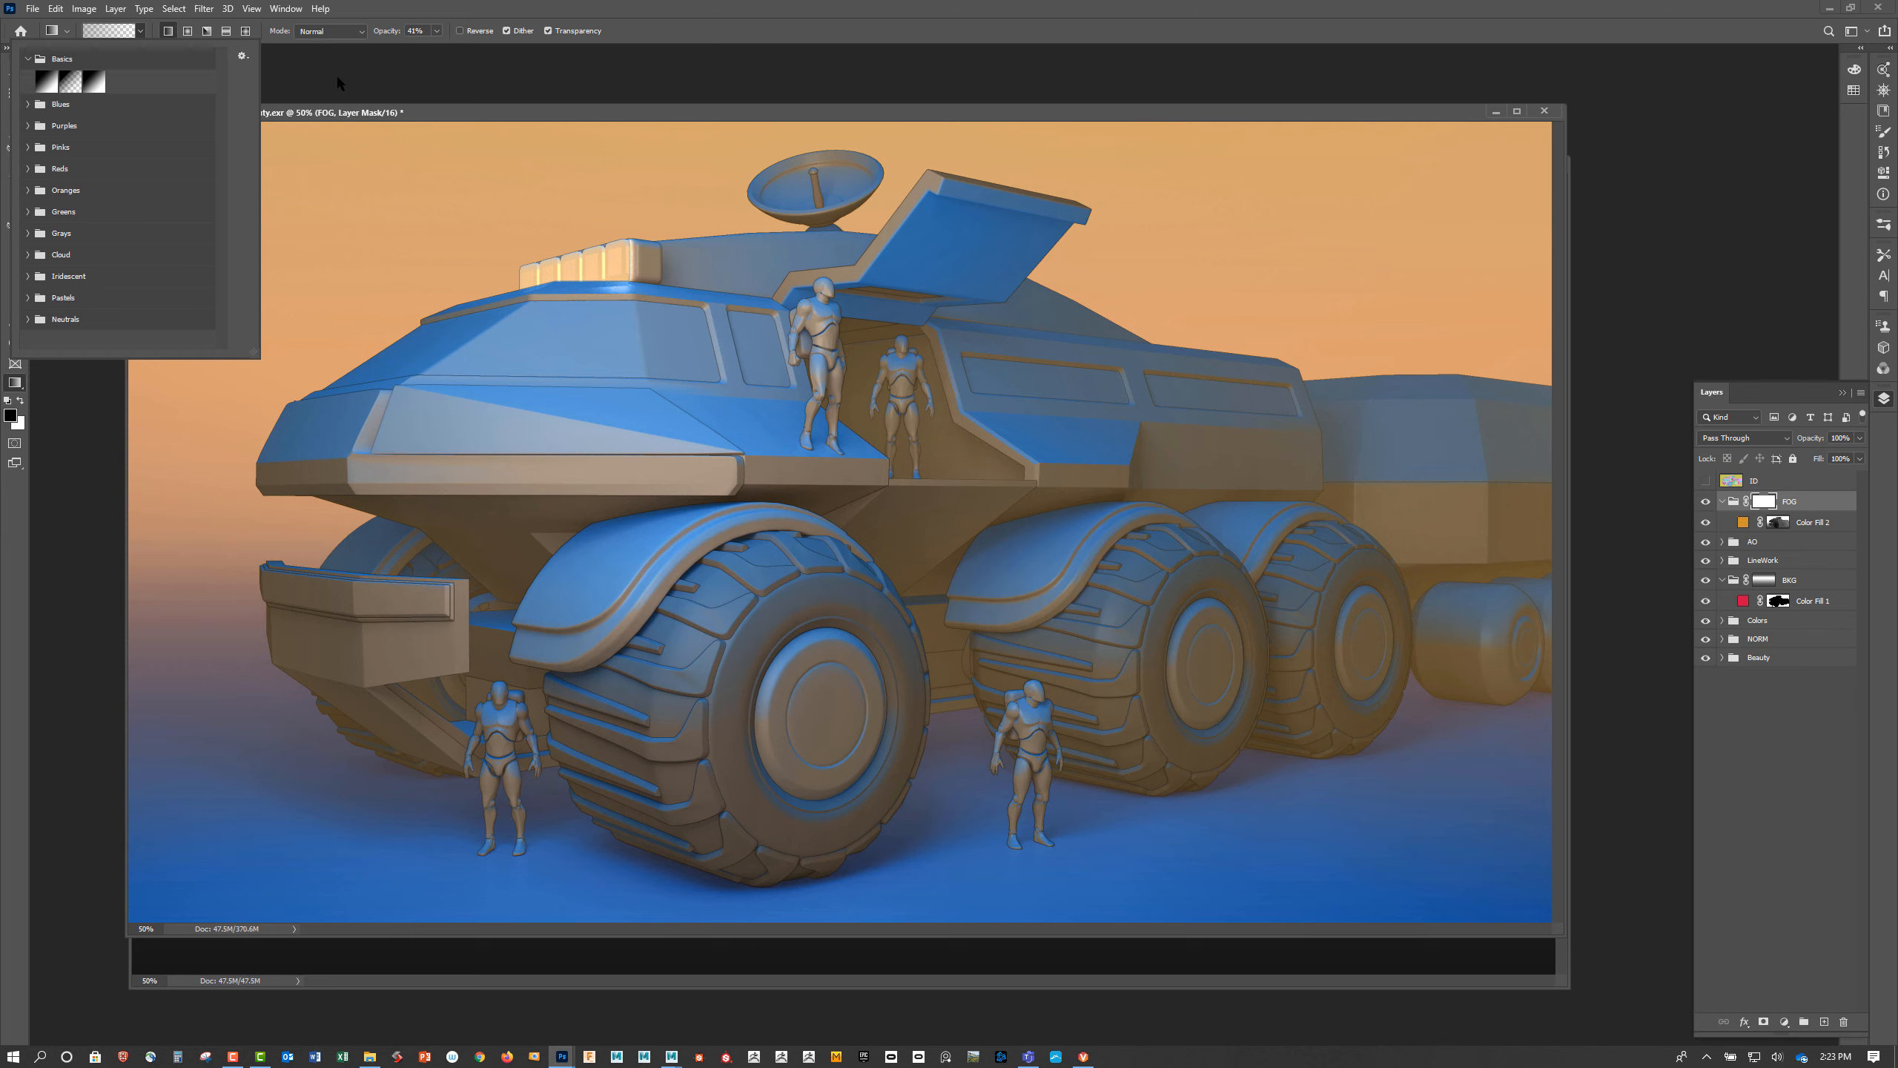
click(285, 112)
drag(490, 154, 490, 327)
drag(501, 153, 546, 557)
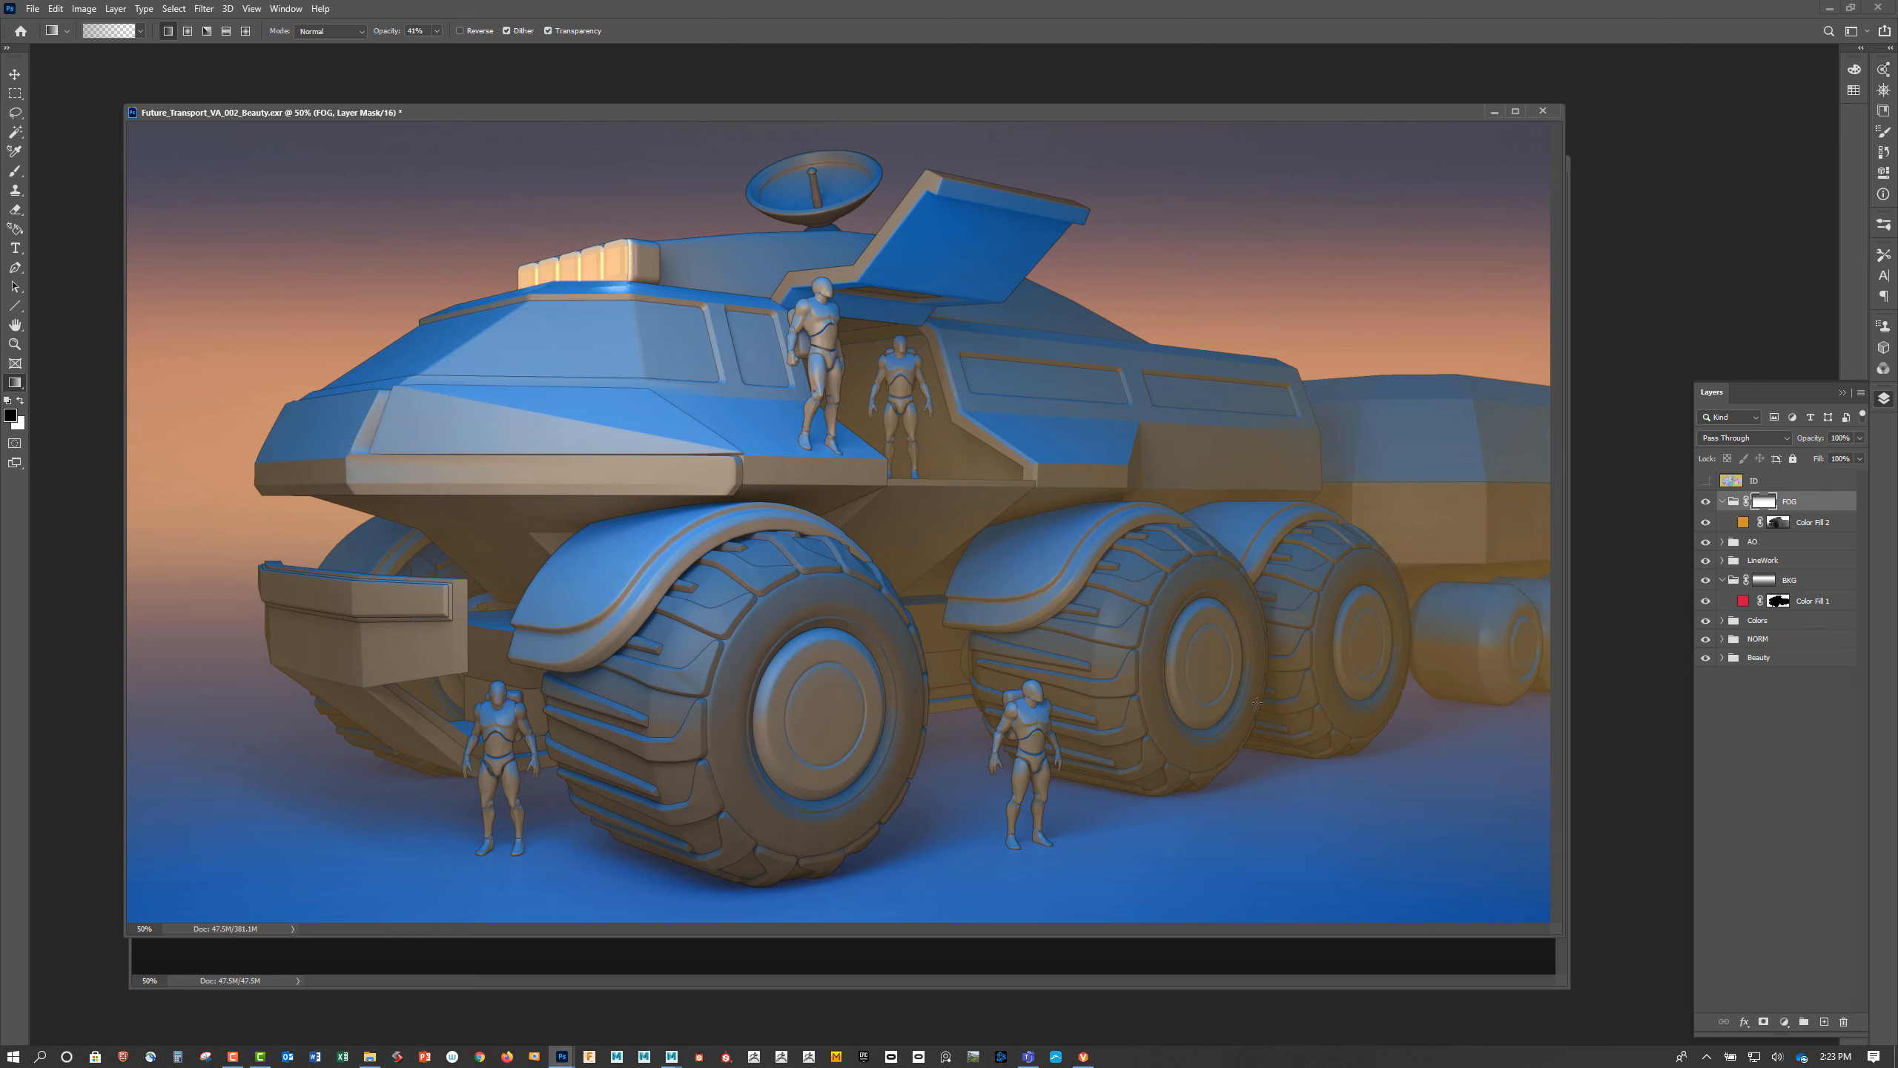
Close the Z pass document and reposition the composite's document window
click(1540, 988)
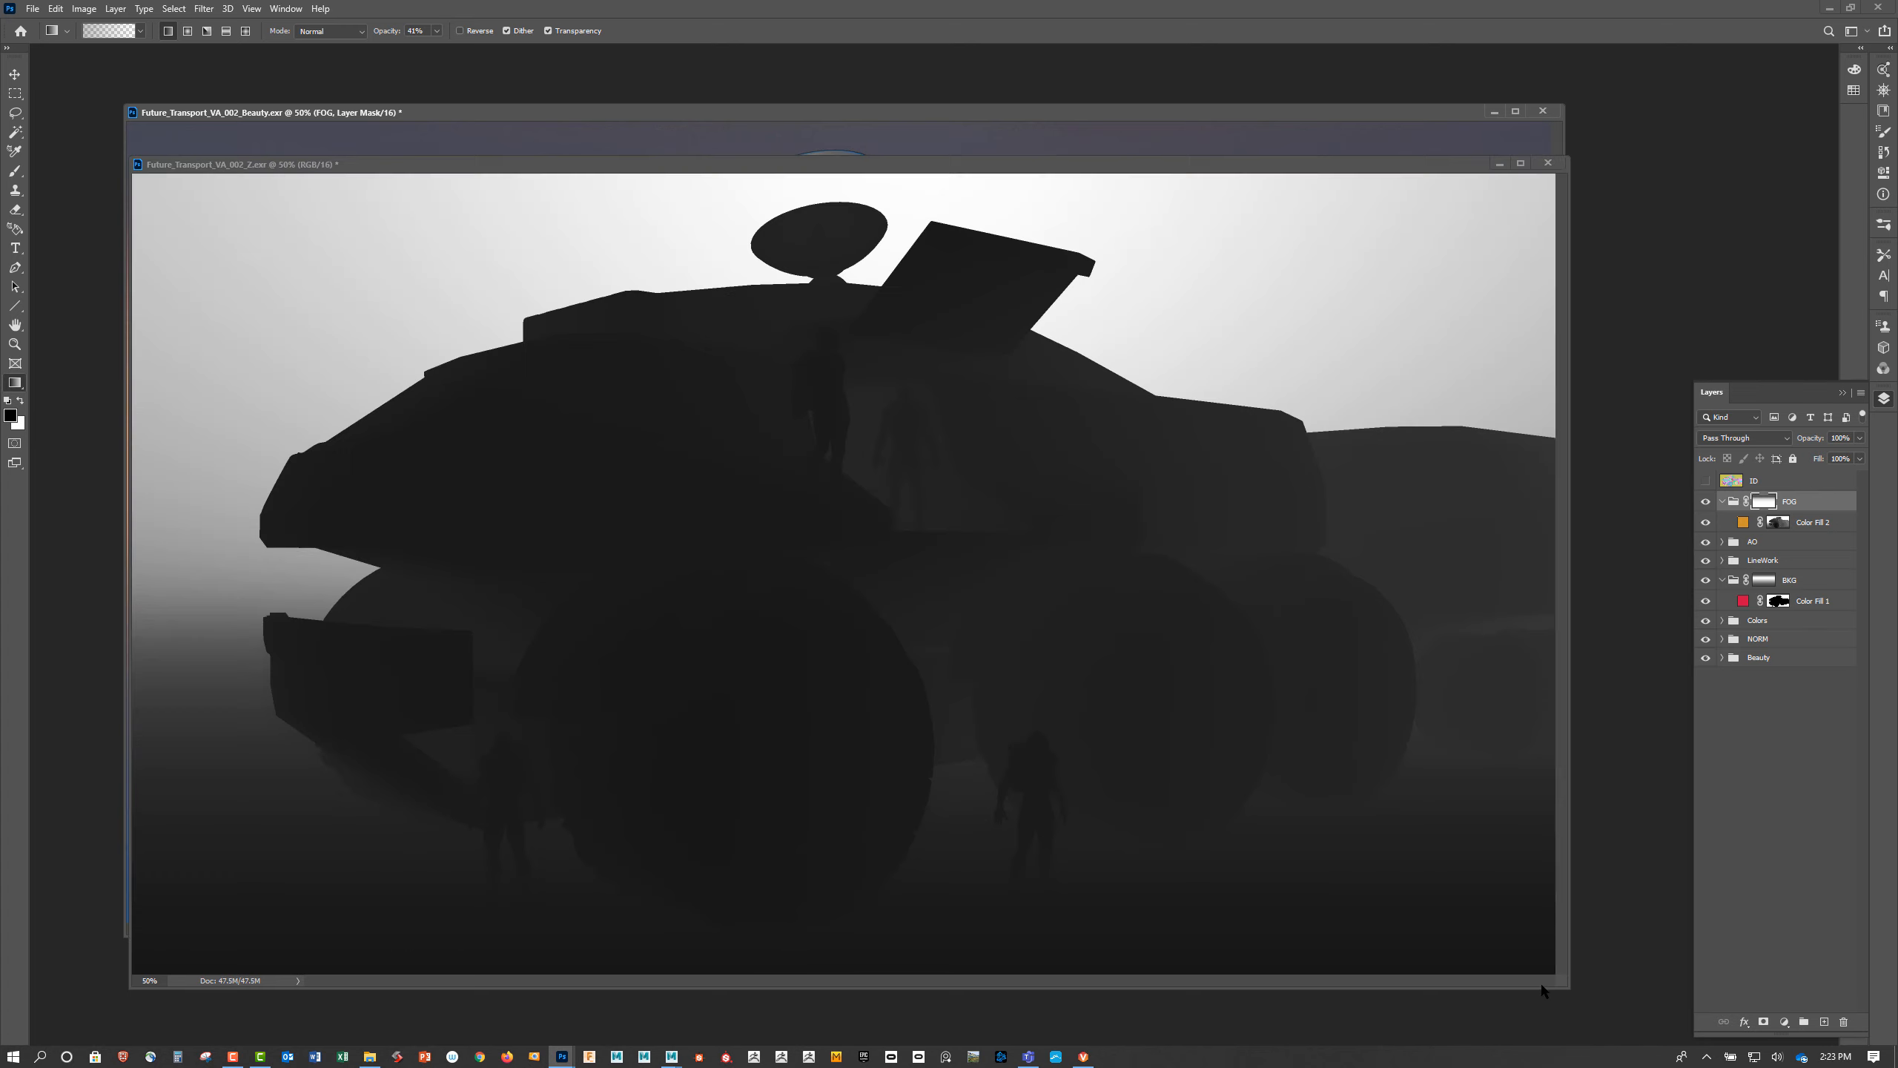
click(1559, 165)
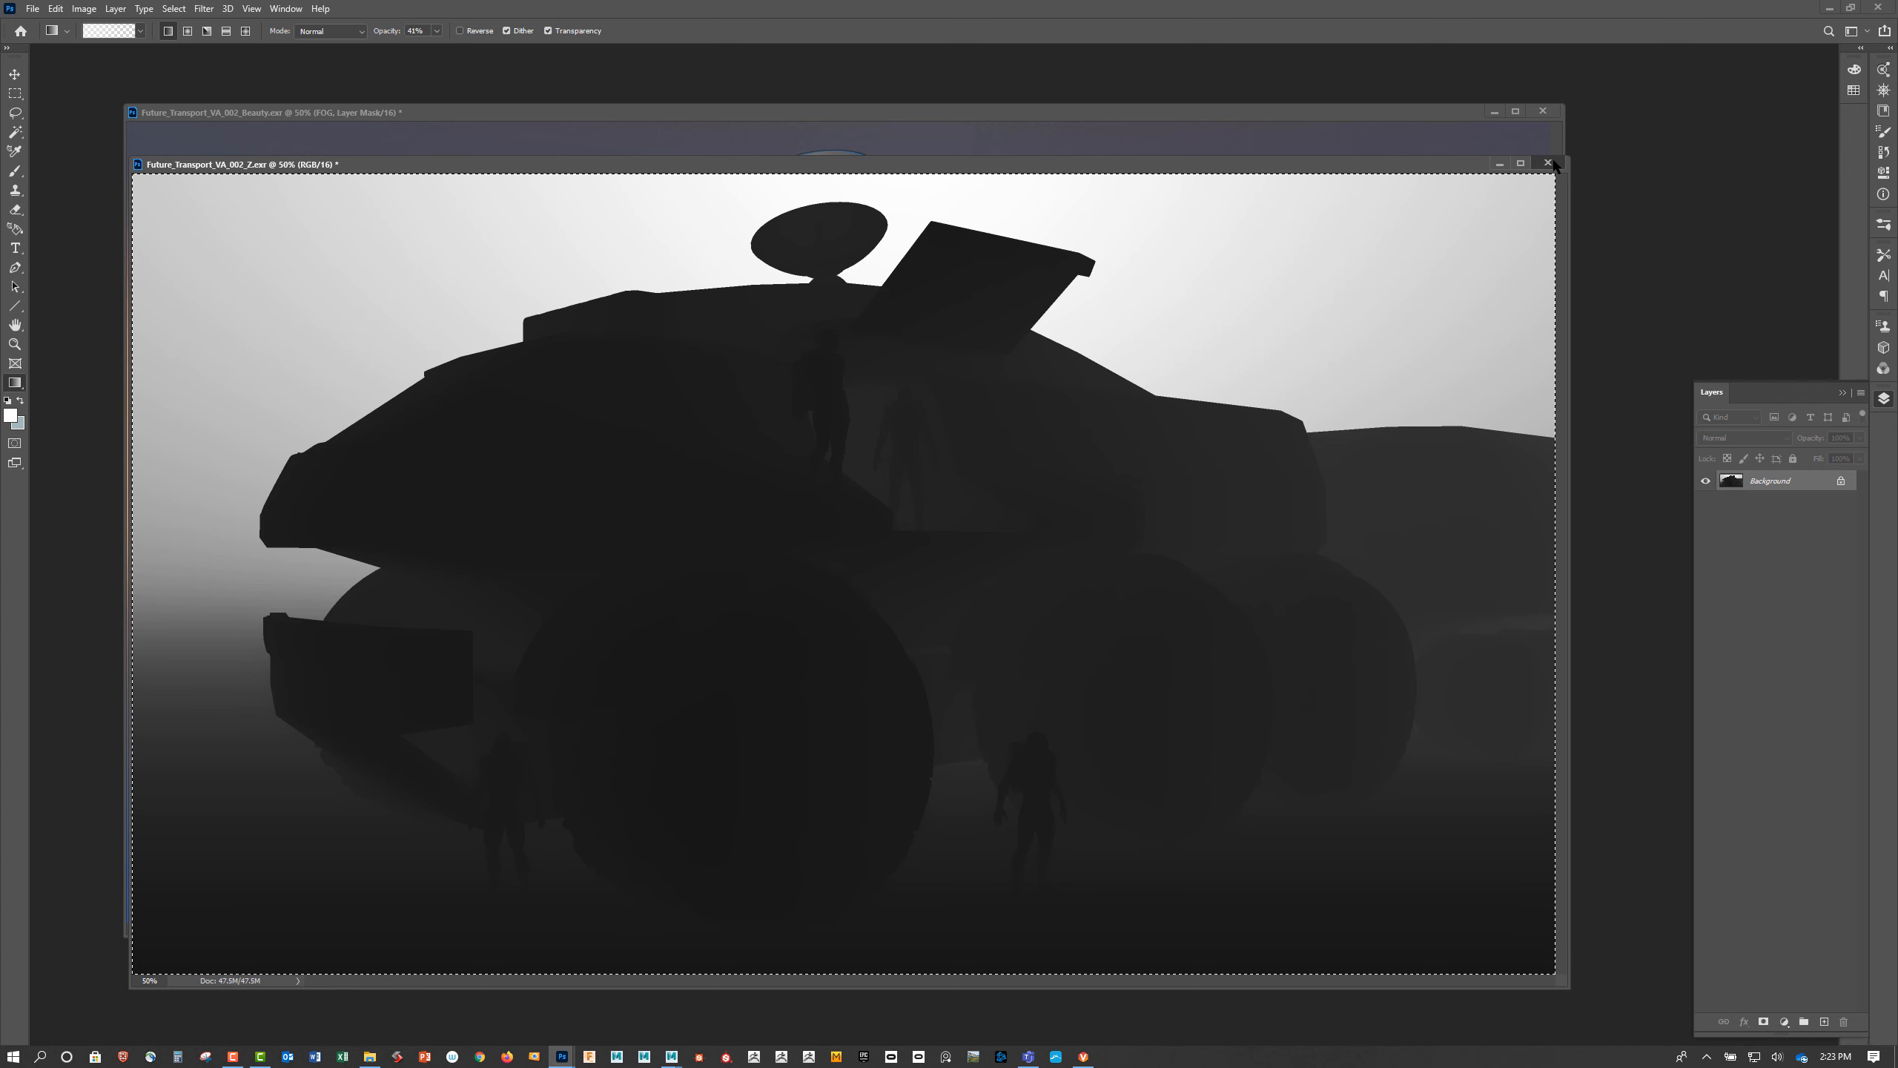
click(952, 389)
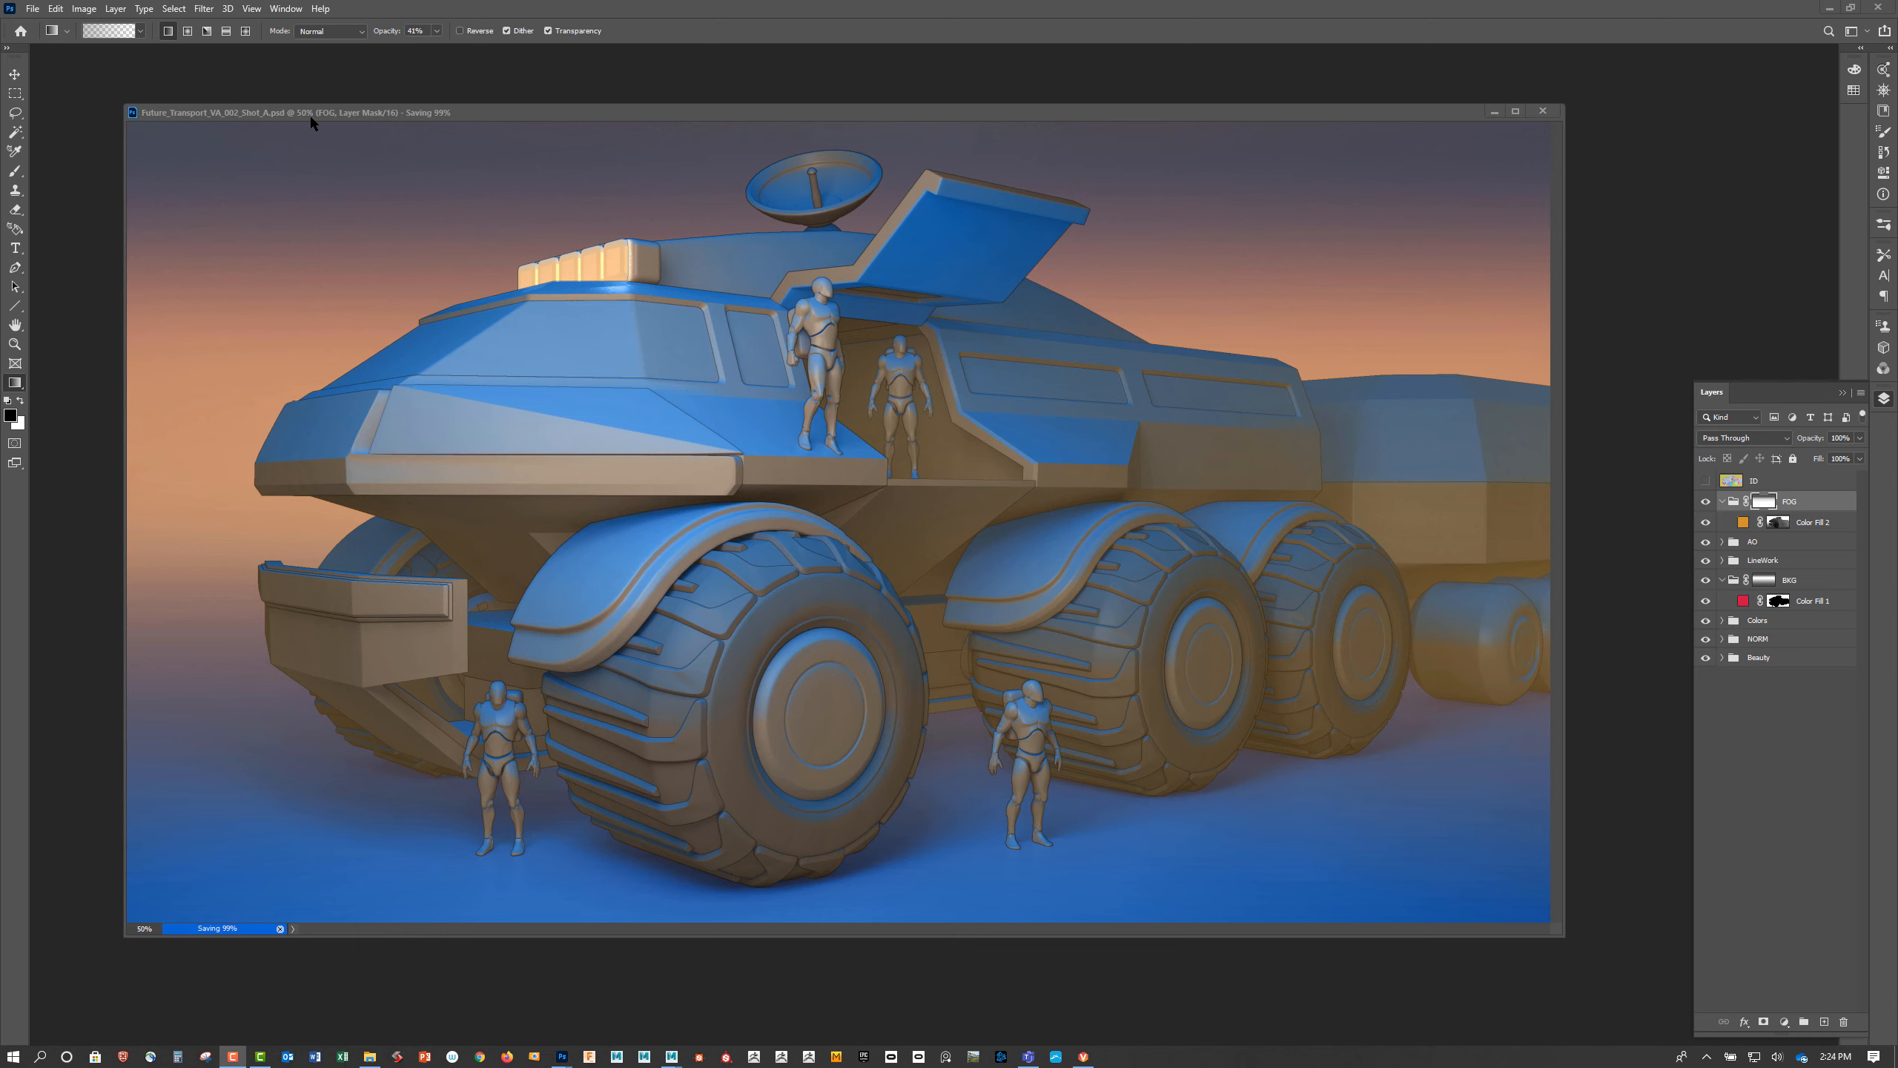
drag(312, 115, 291, 105)
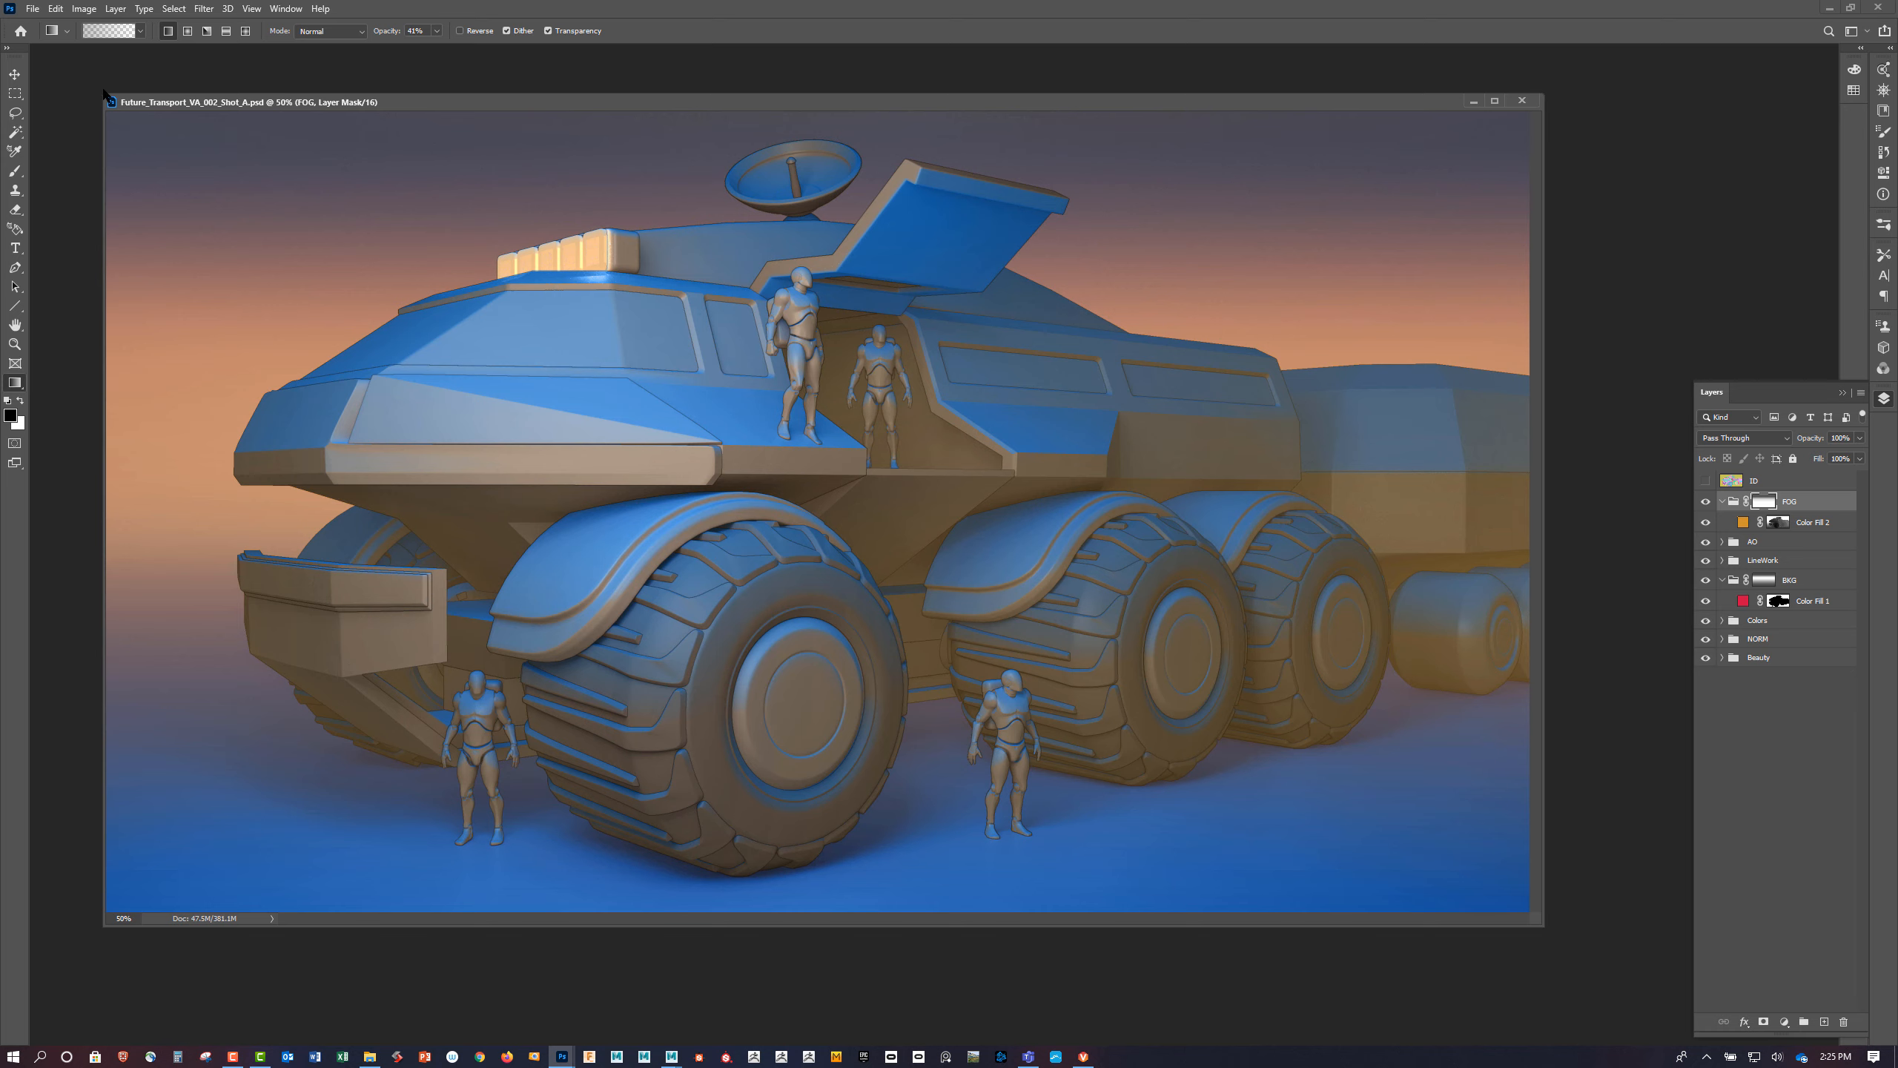
Open Future_Transport_VA_002_ToonLine.exr with its alpha read as an alpha channel, and place its window so the composite stays reachable
click(31, 9)
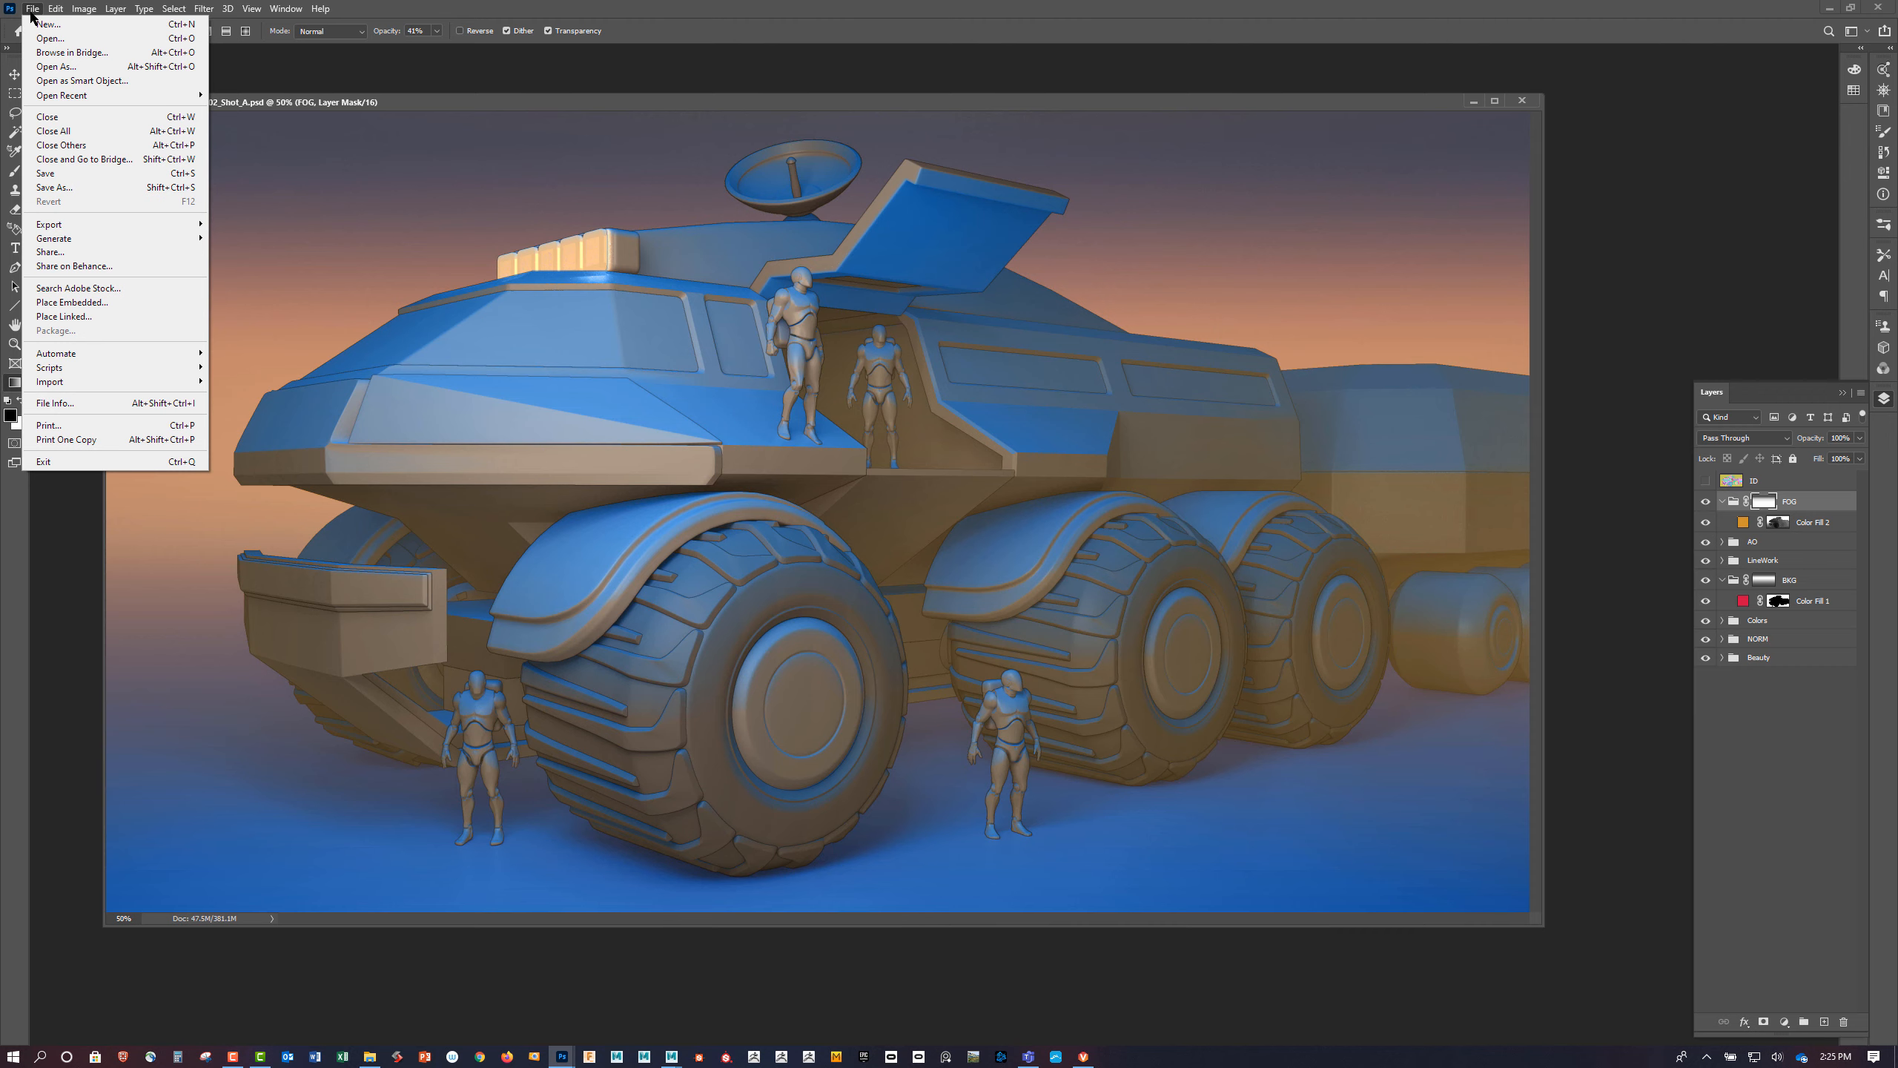
click(57, 39)
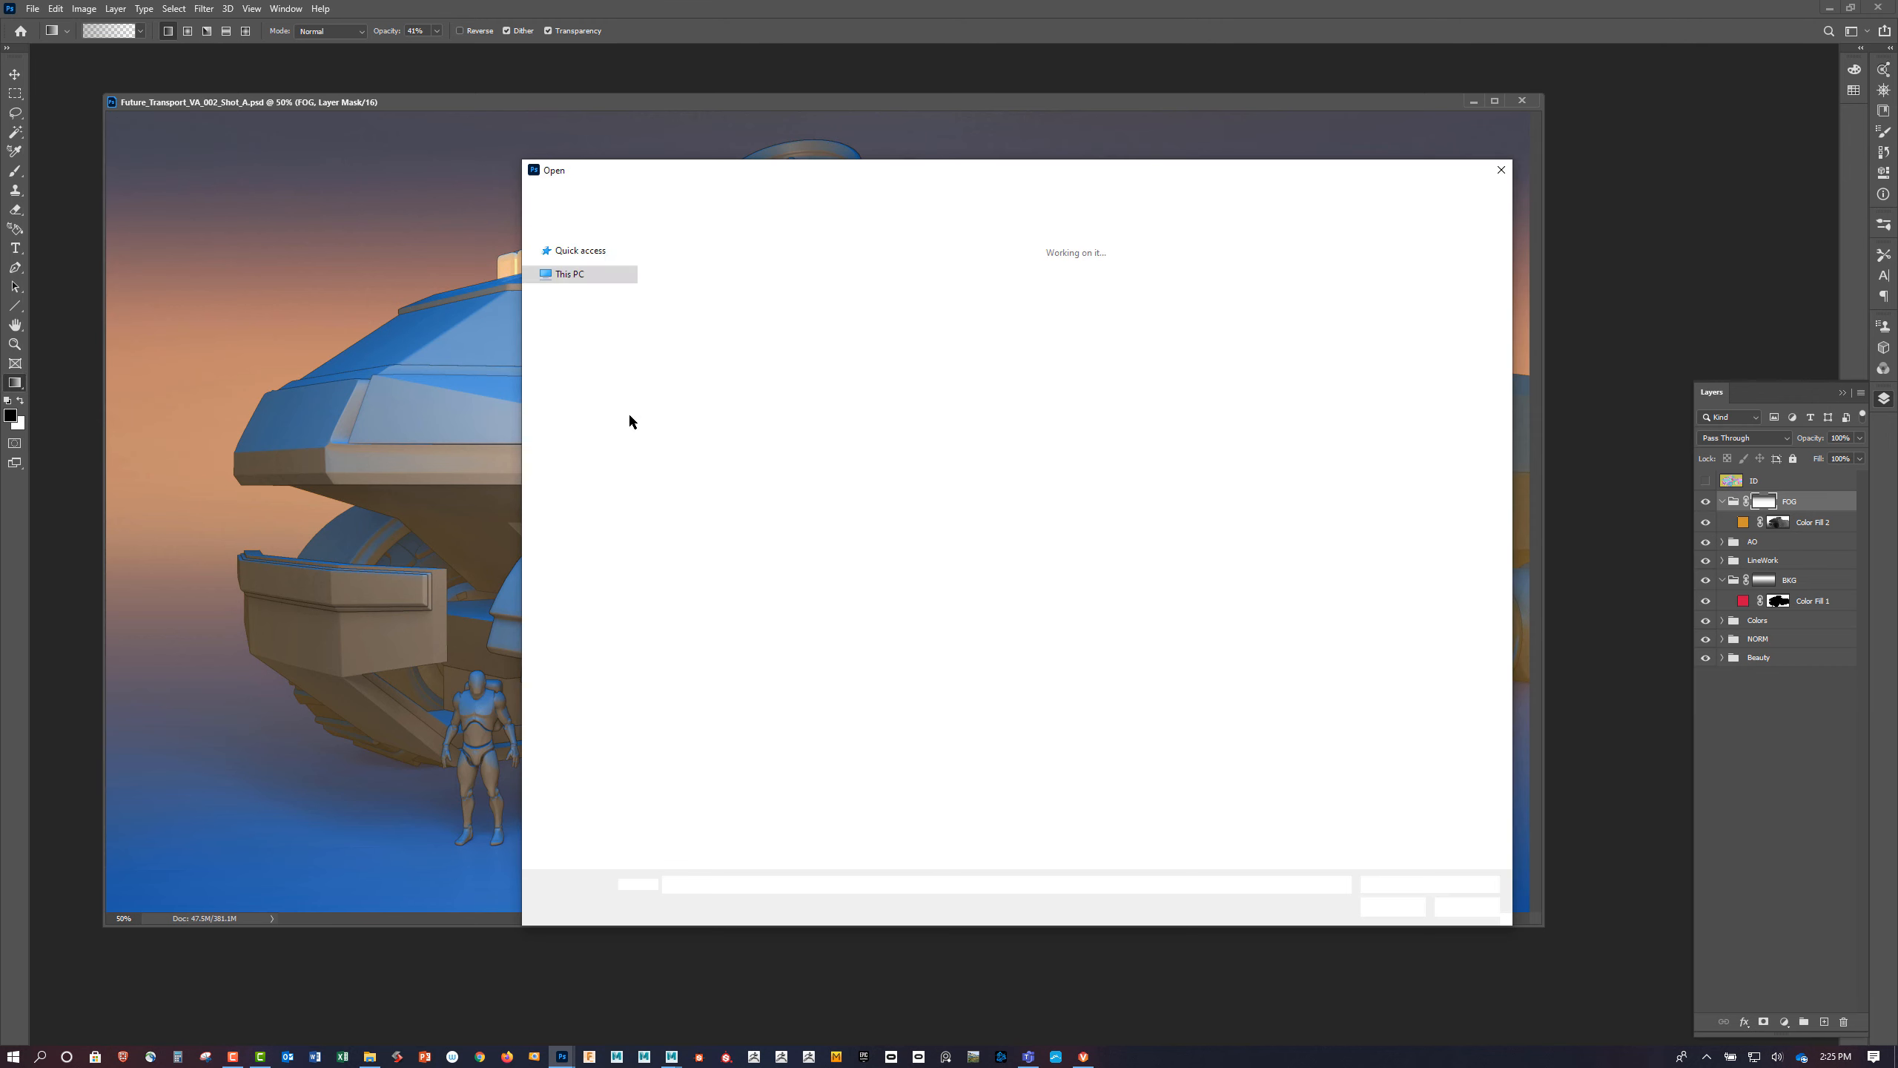
double_click(695, 295)
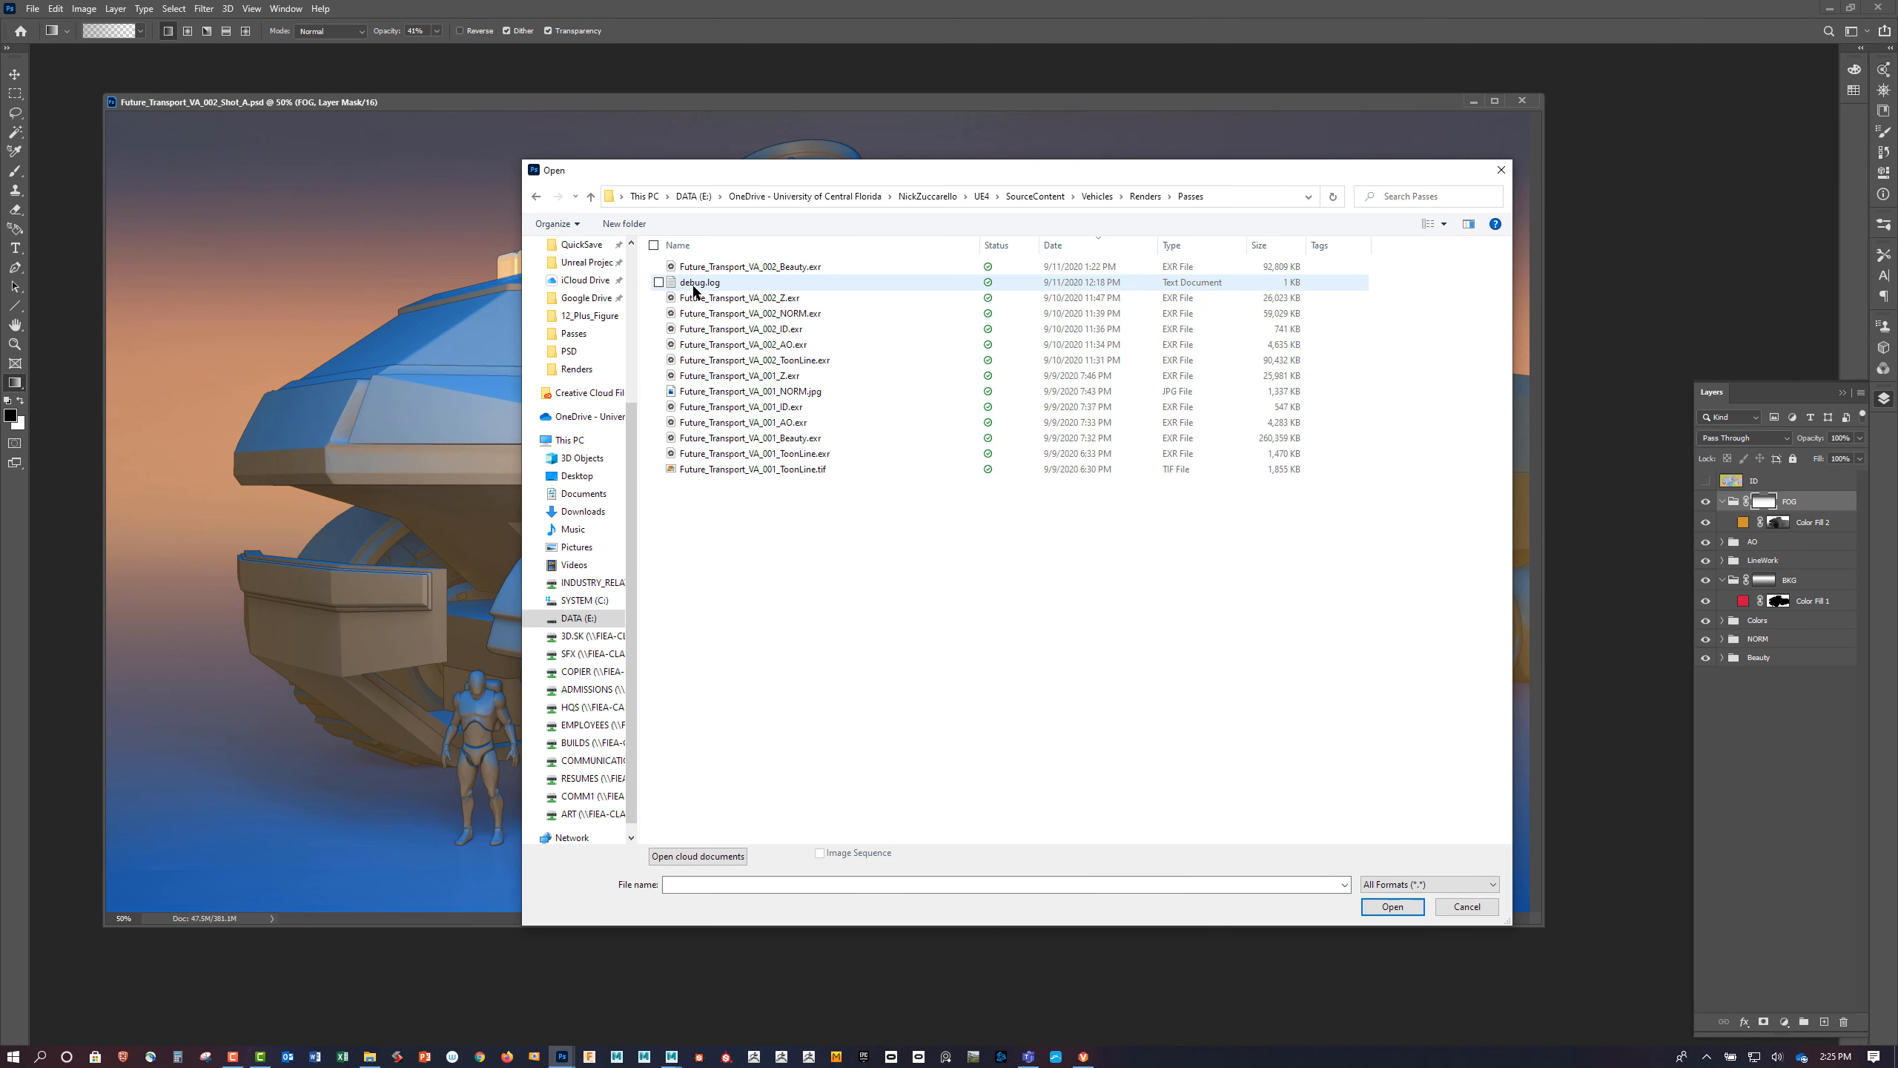
click(817, 361)
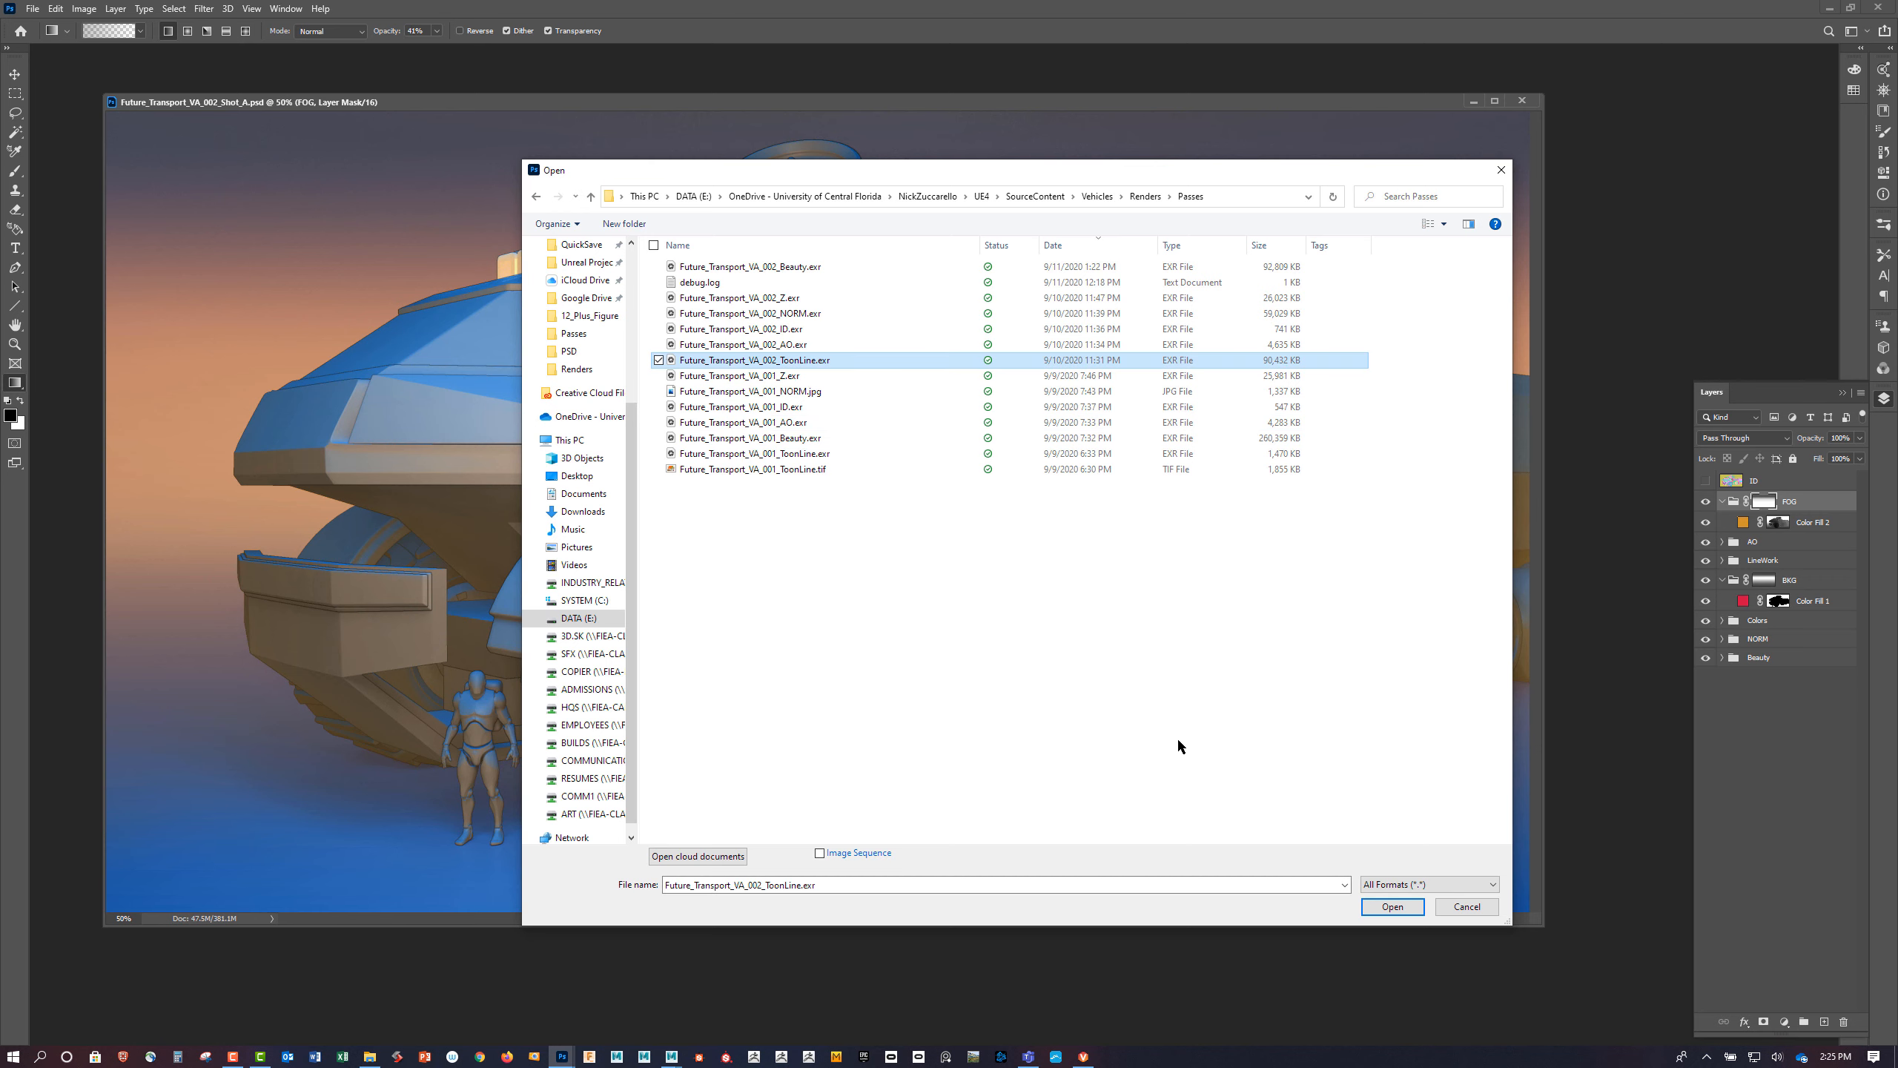
click(1382, 907)
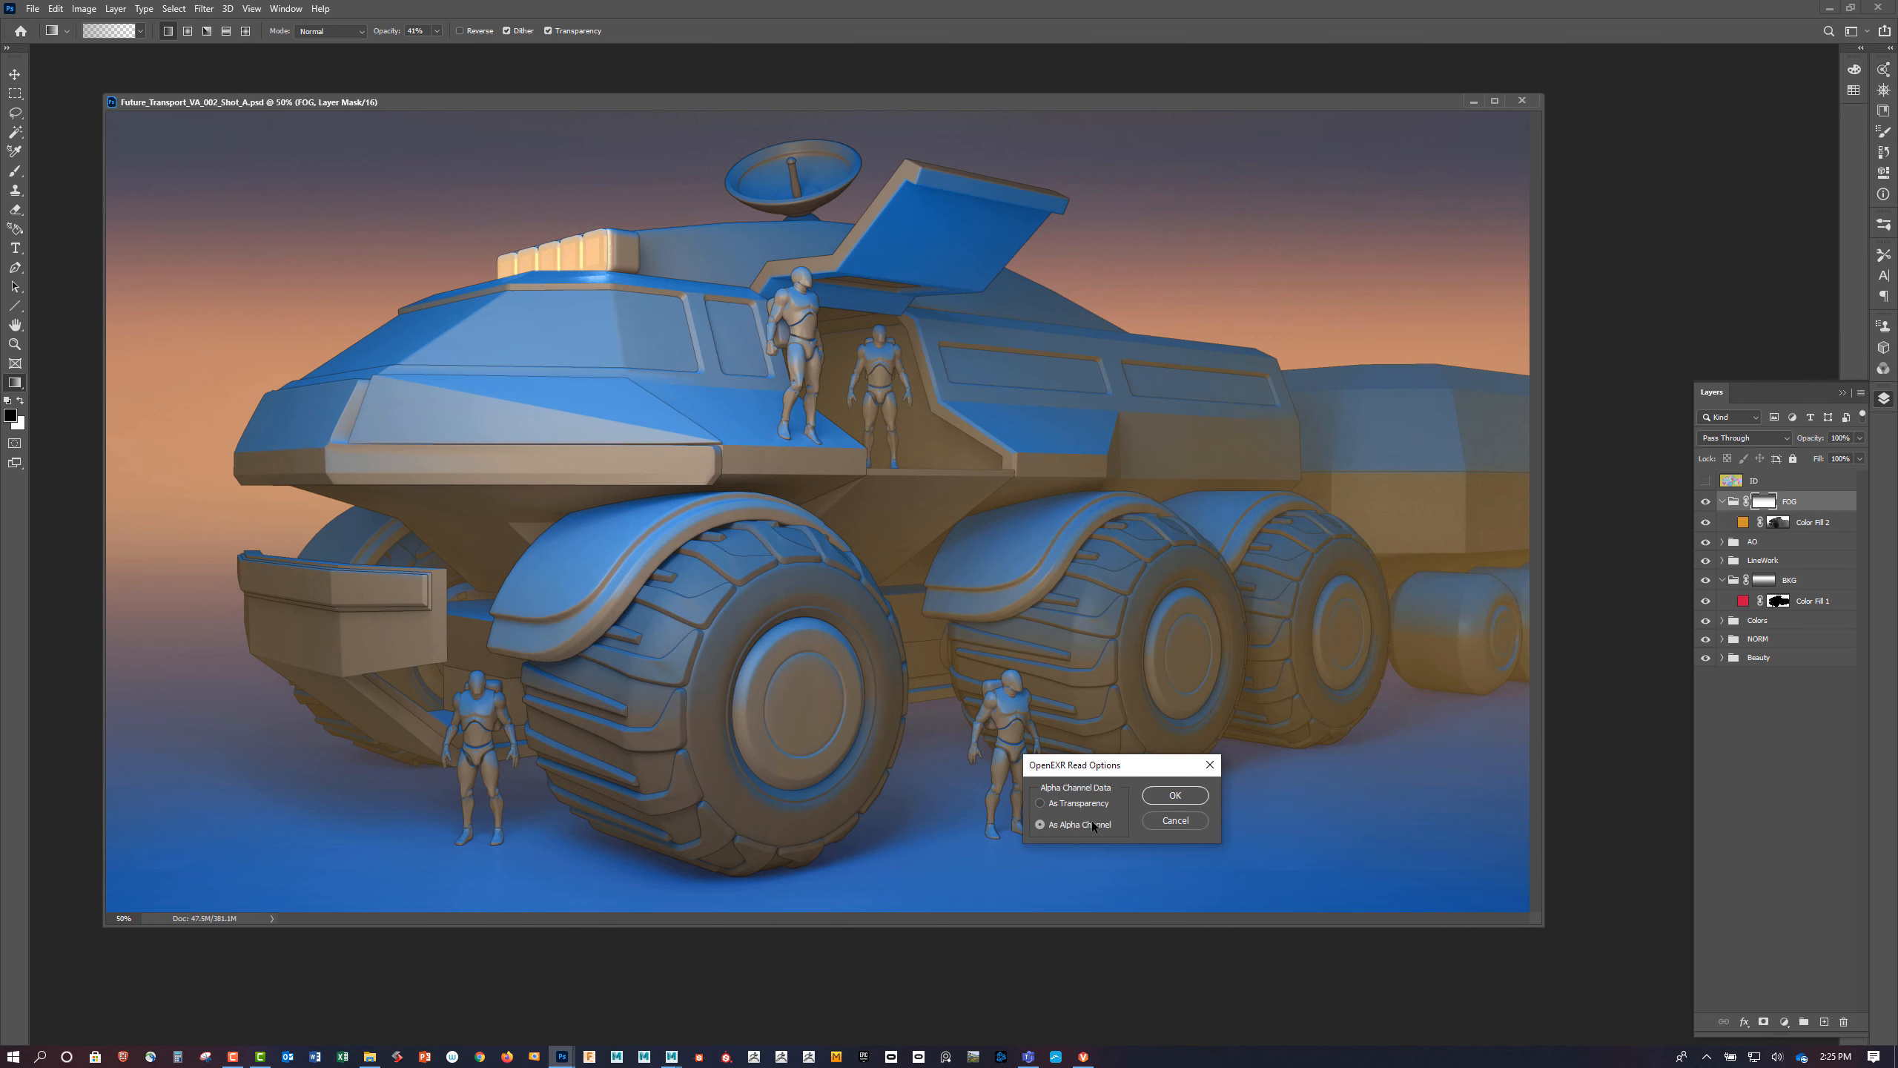
click(1173, 795)
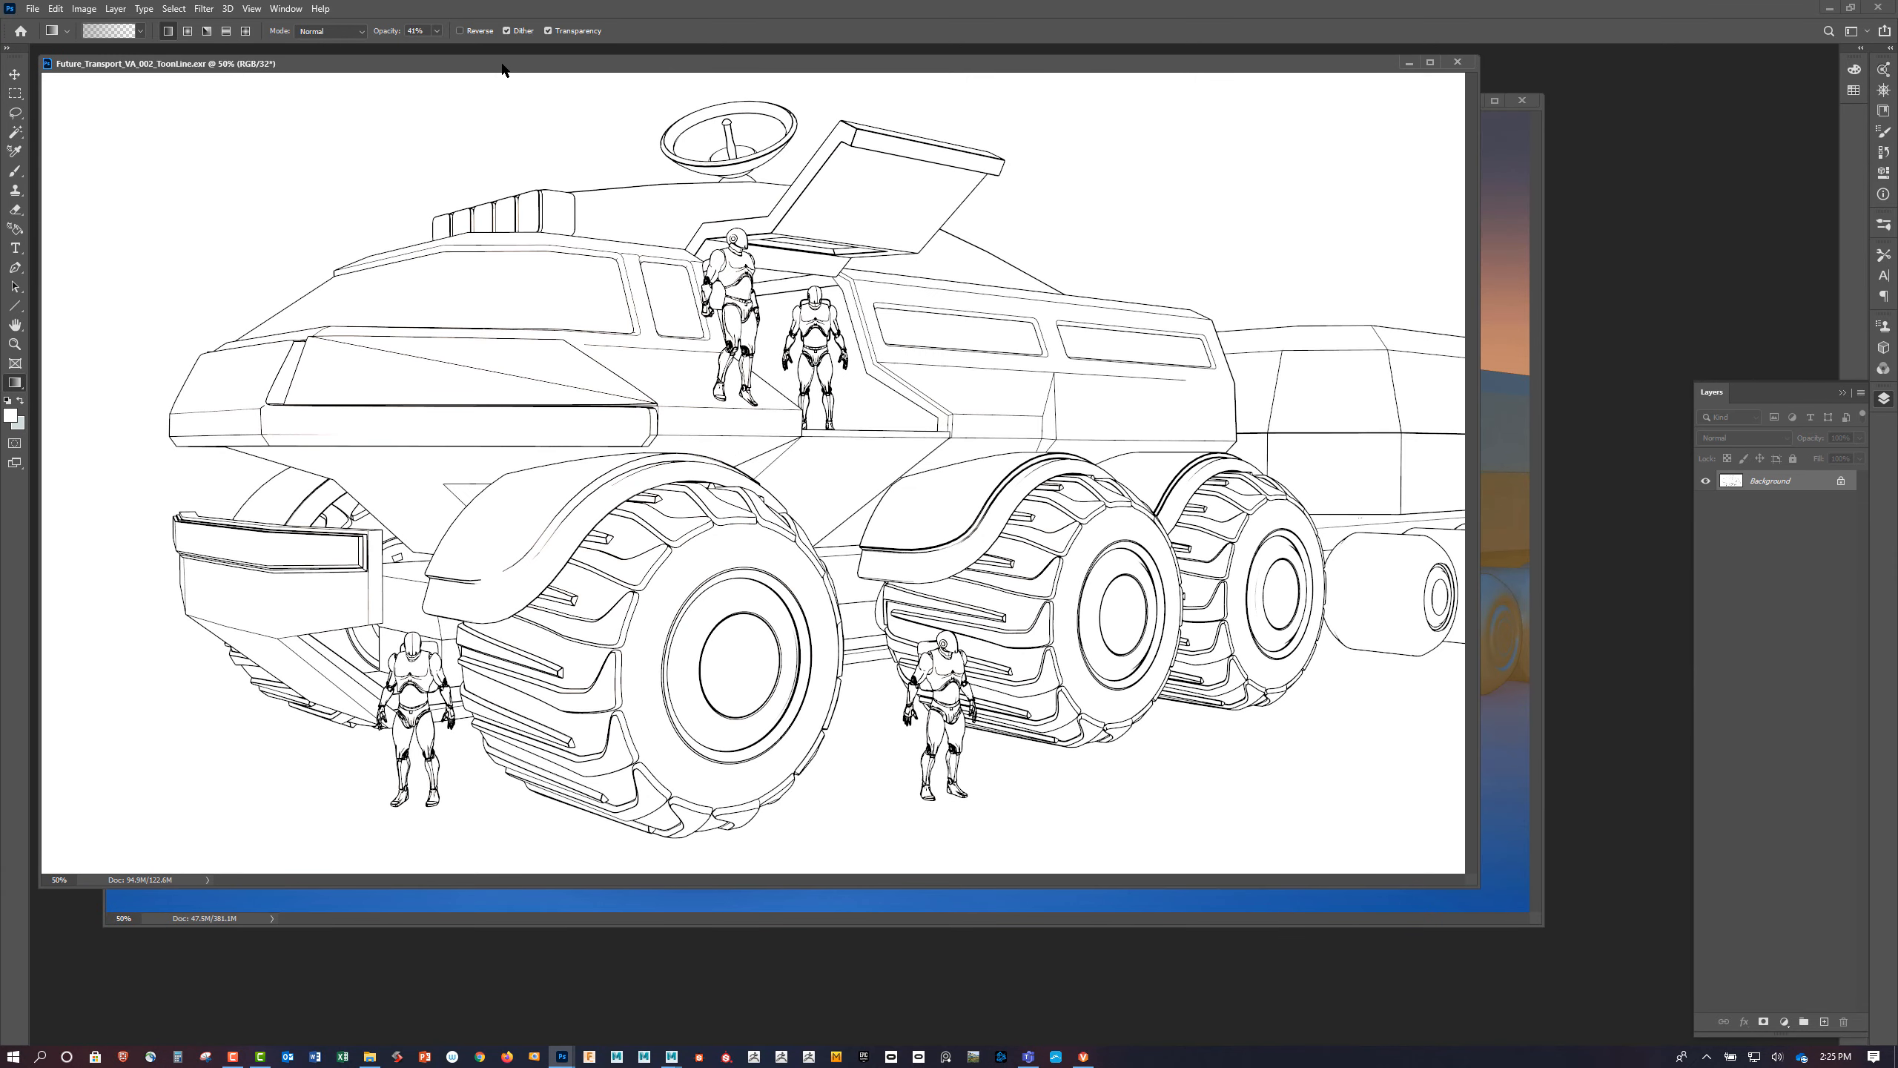
drag(502, 70, 584, 174)
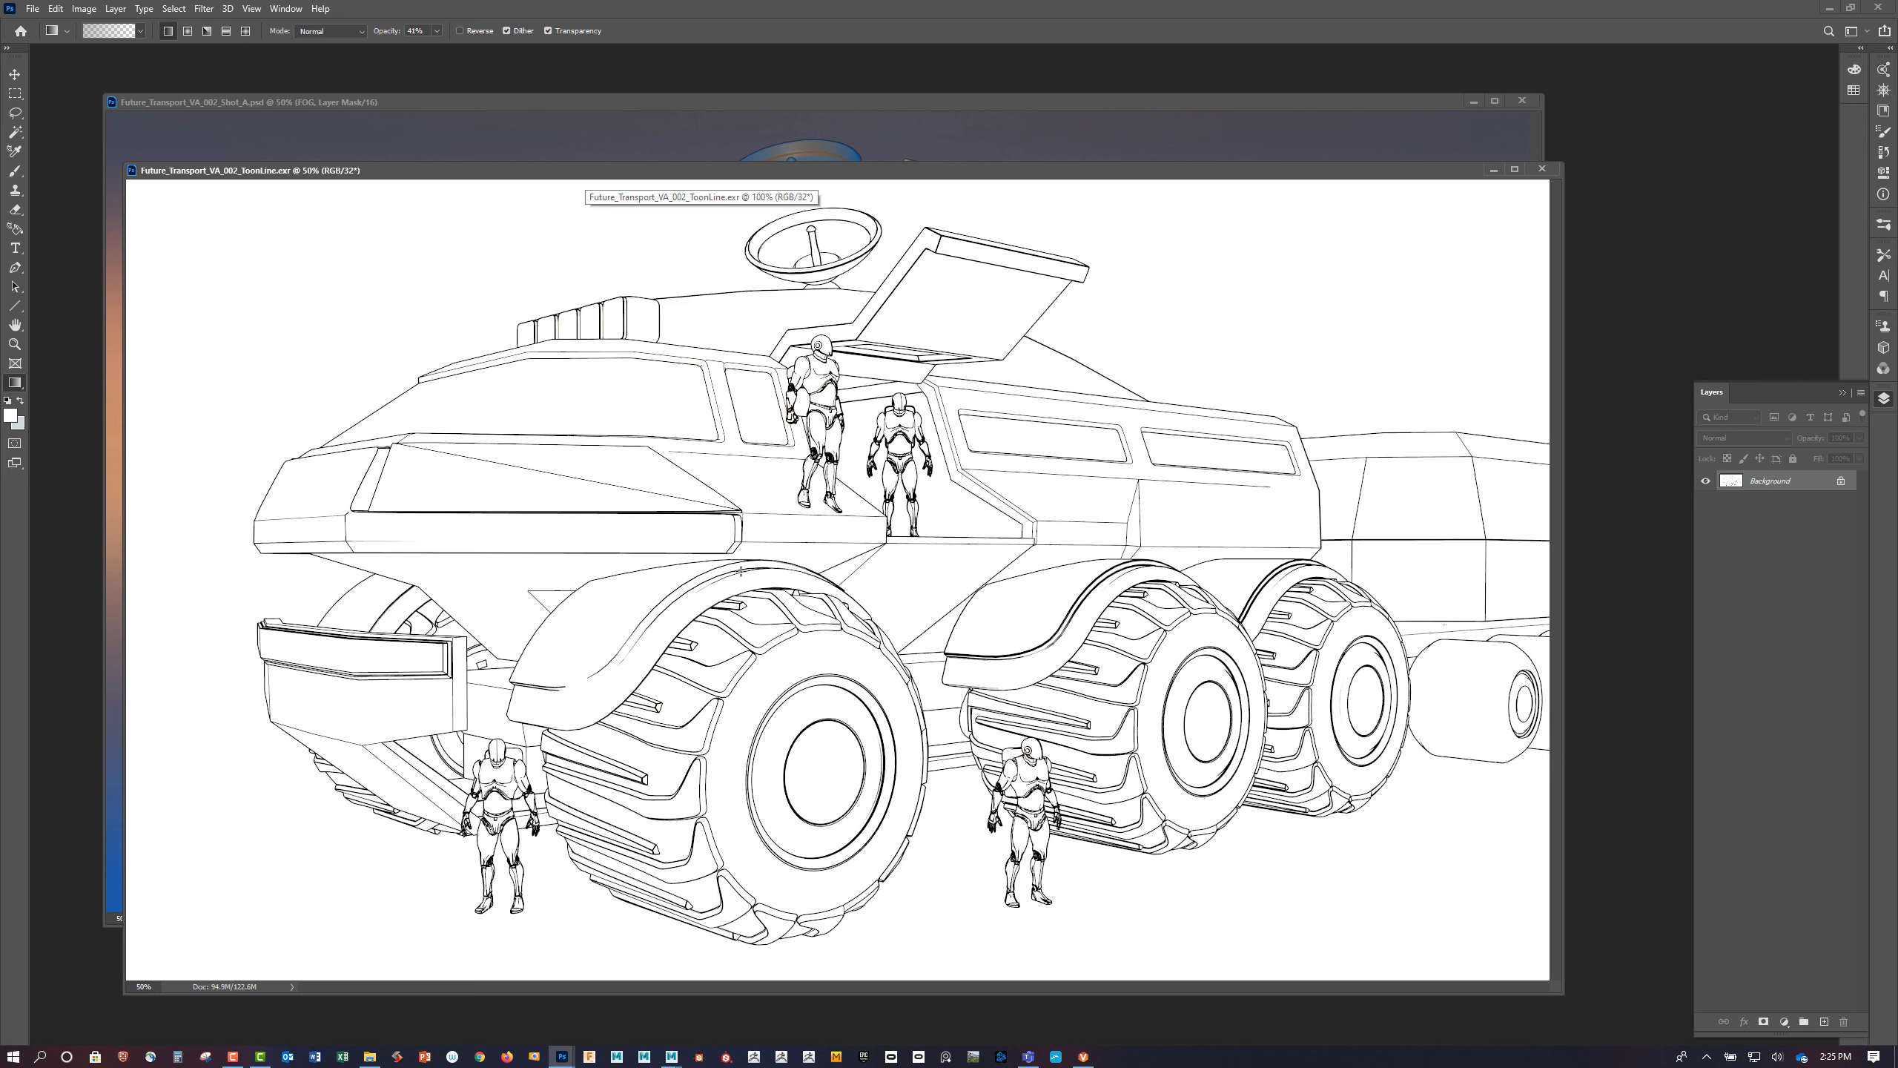
Convert the toon line render to 16 bits per channel, using the Exposure and Gamma method for HDR toning
click(84, 8)
mouse_move(104, 24)
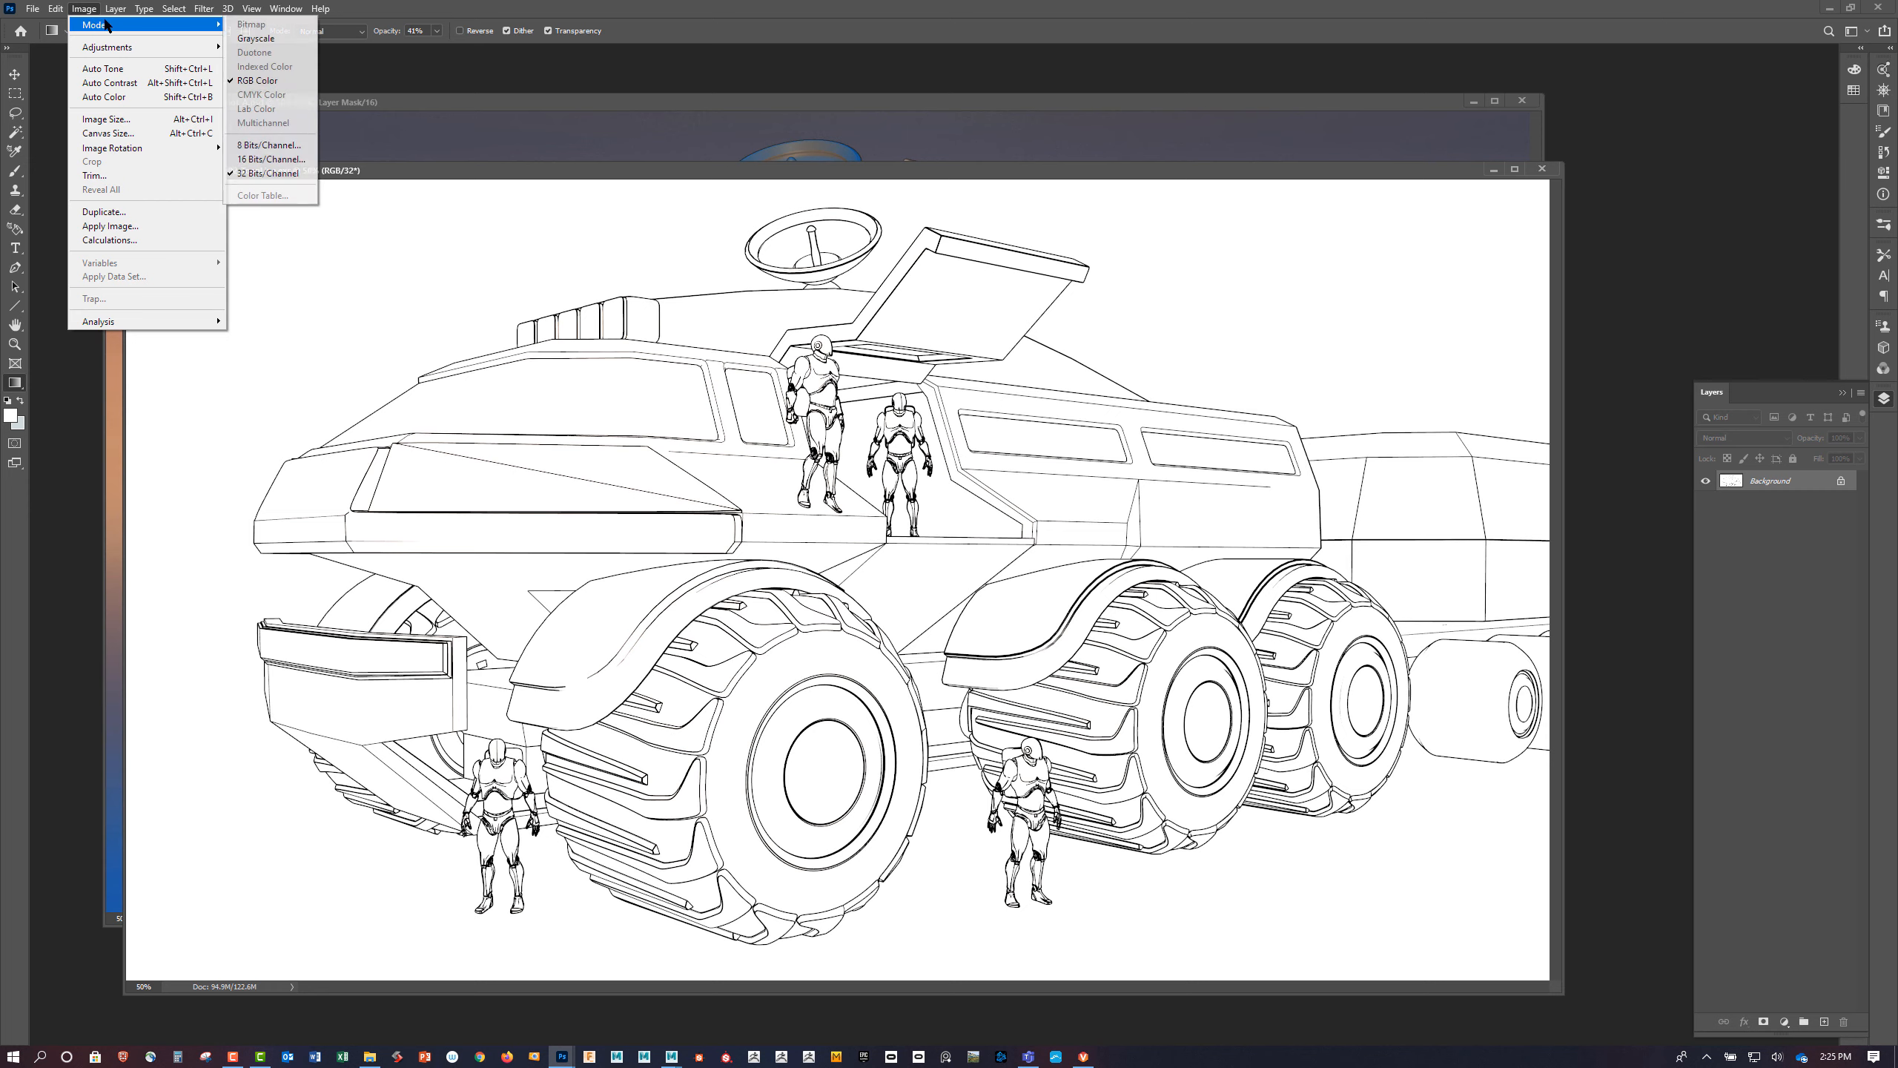
click(271, 159)
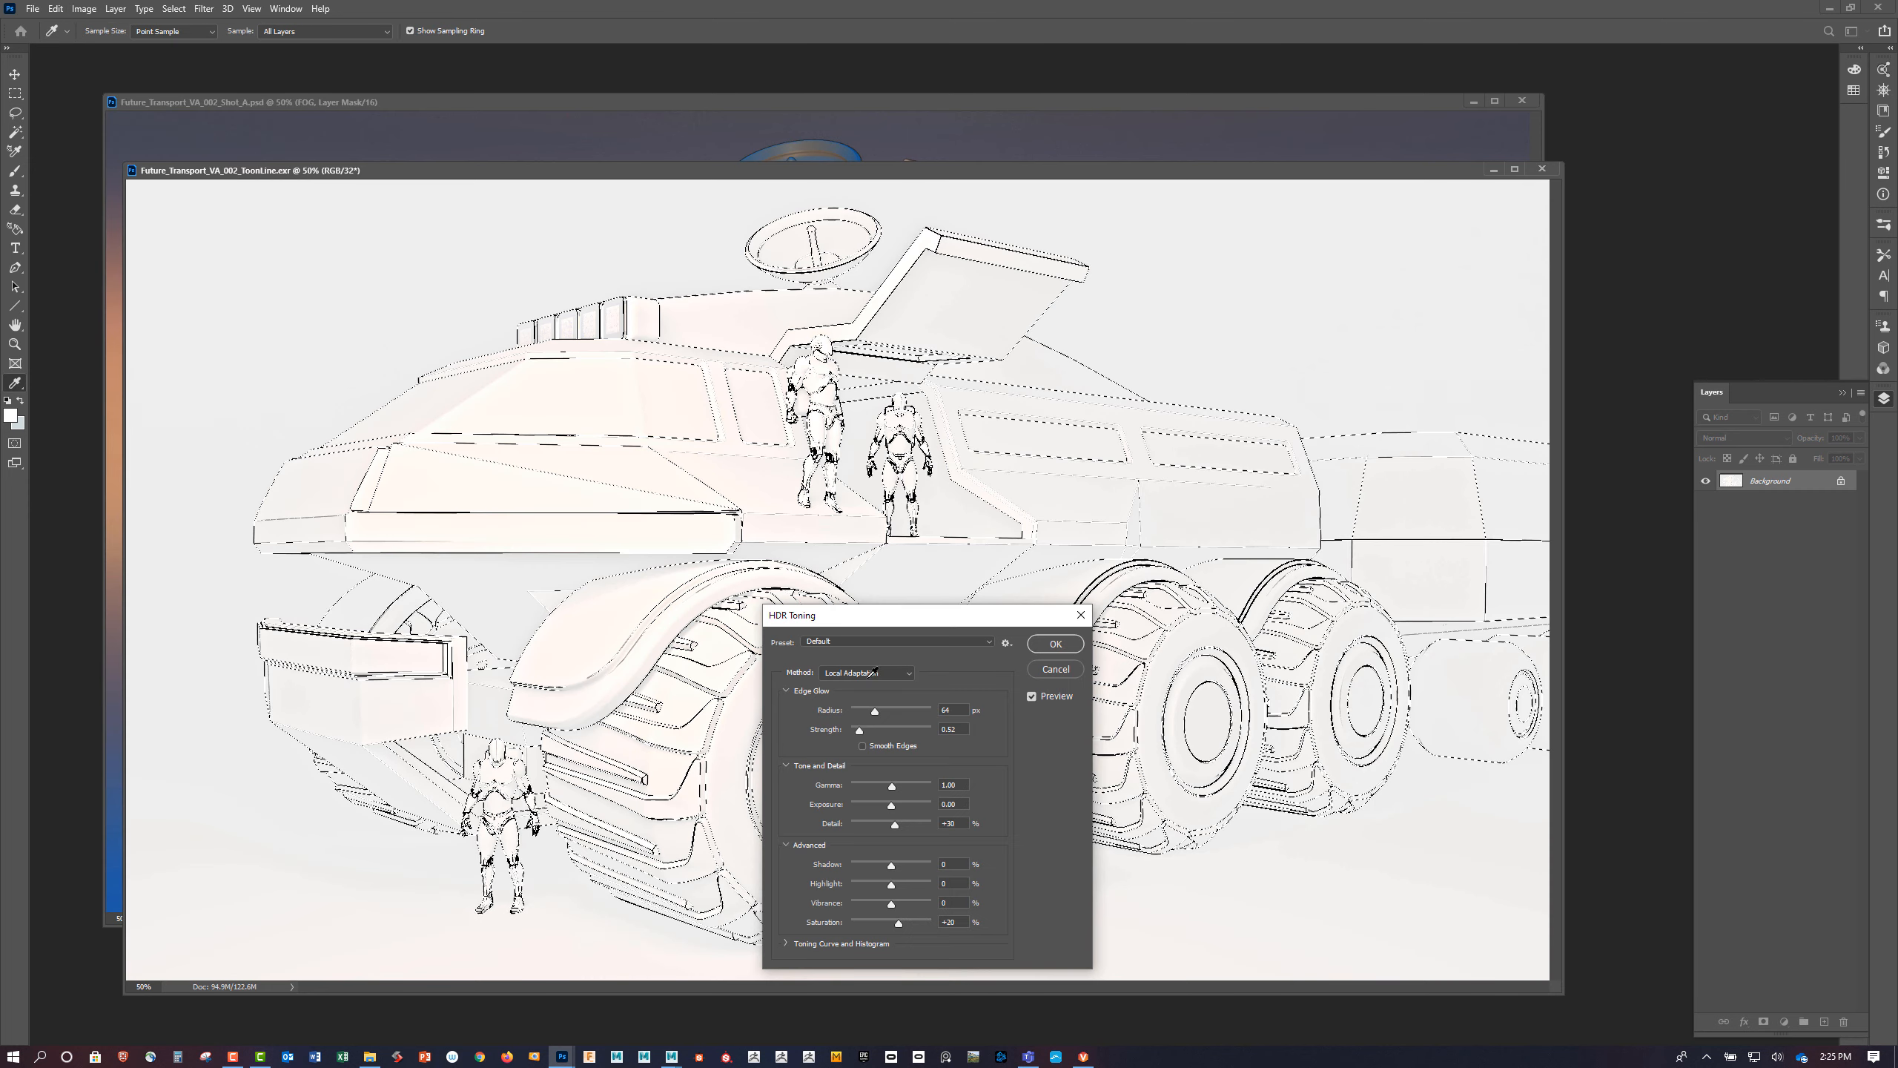
click(873, 673)
click(869, 686)
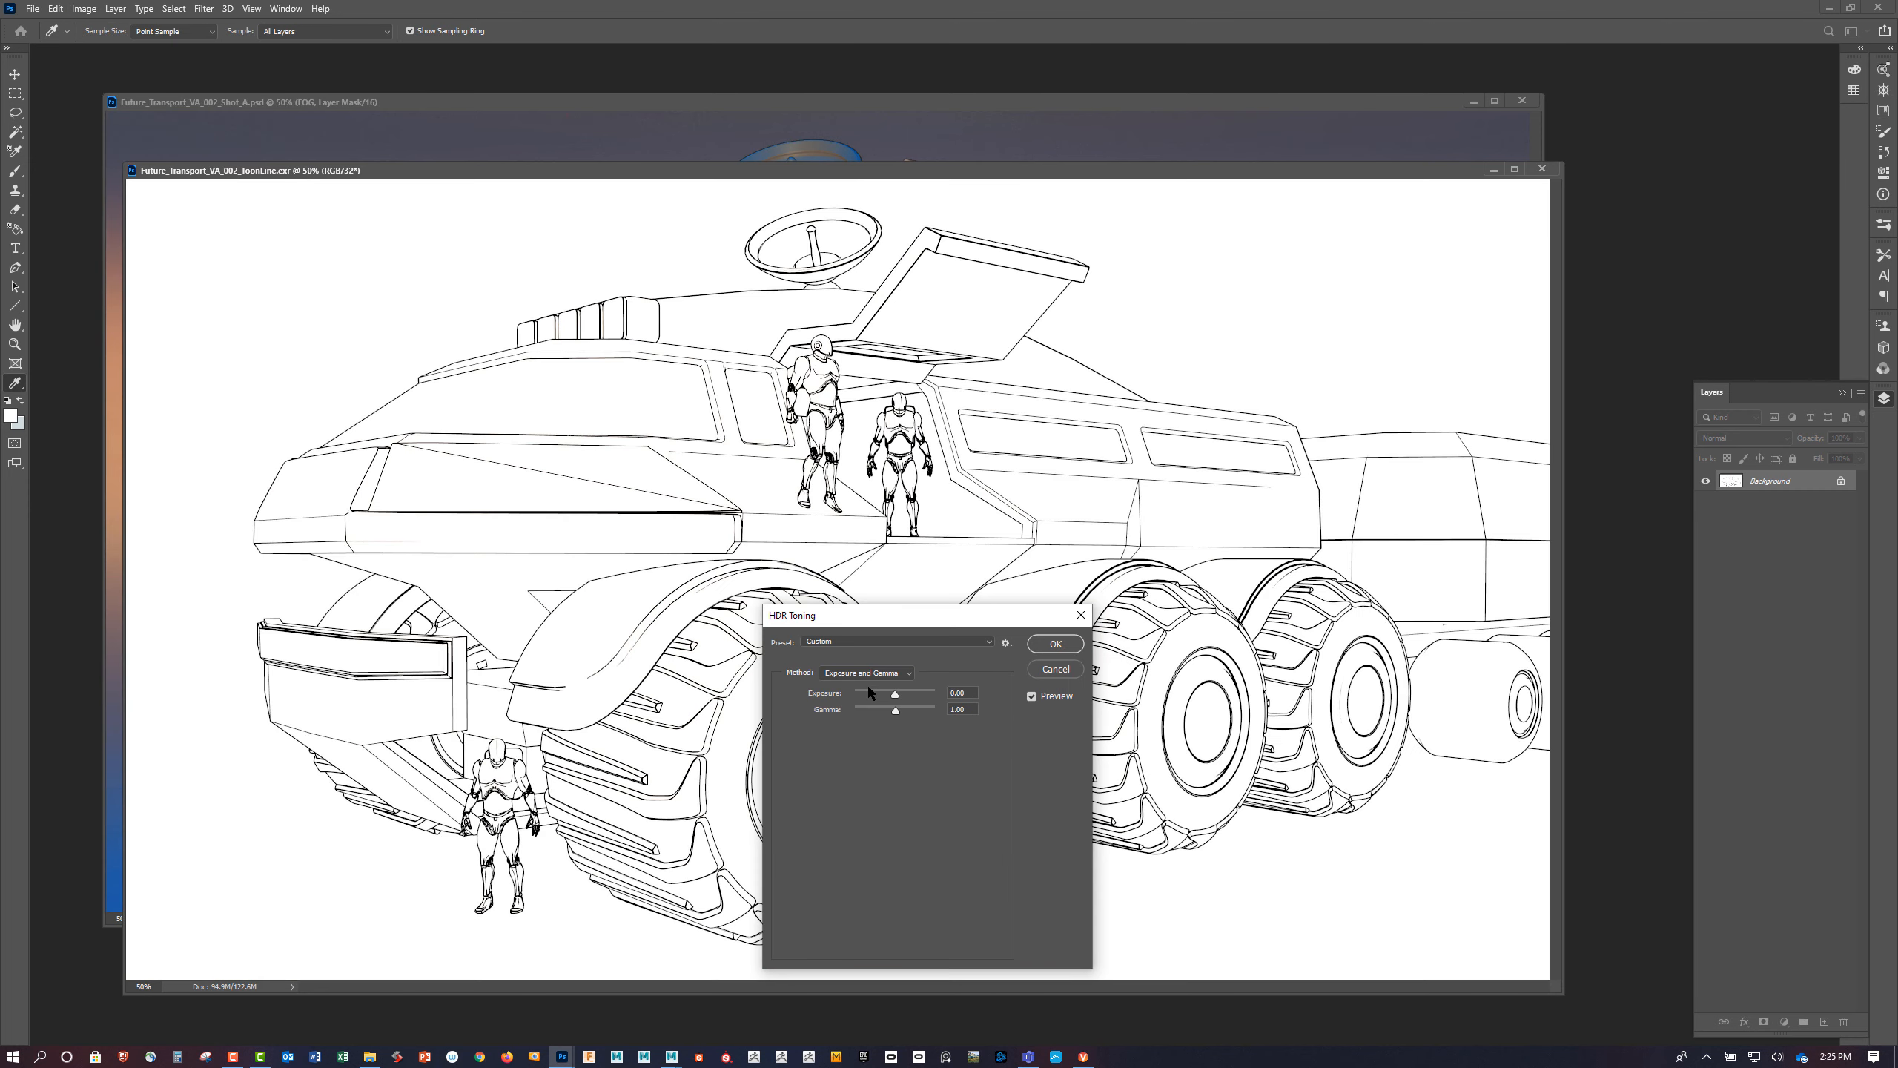
click(1068, 645)
key(g)
Turn the toon line document's Background into a regular layer named ToonLines
double_click(1783, 482)
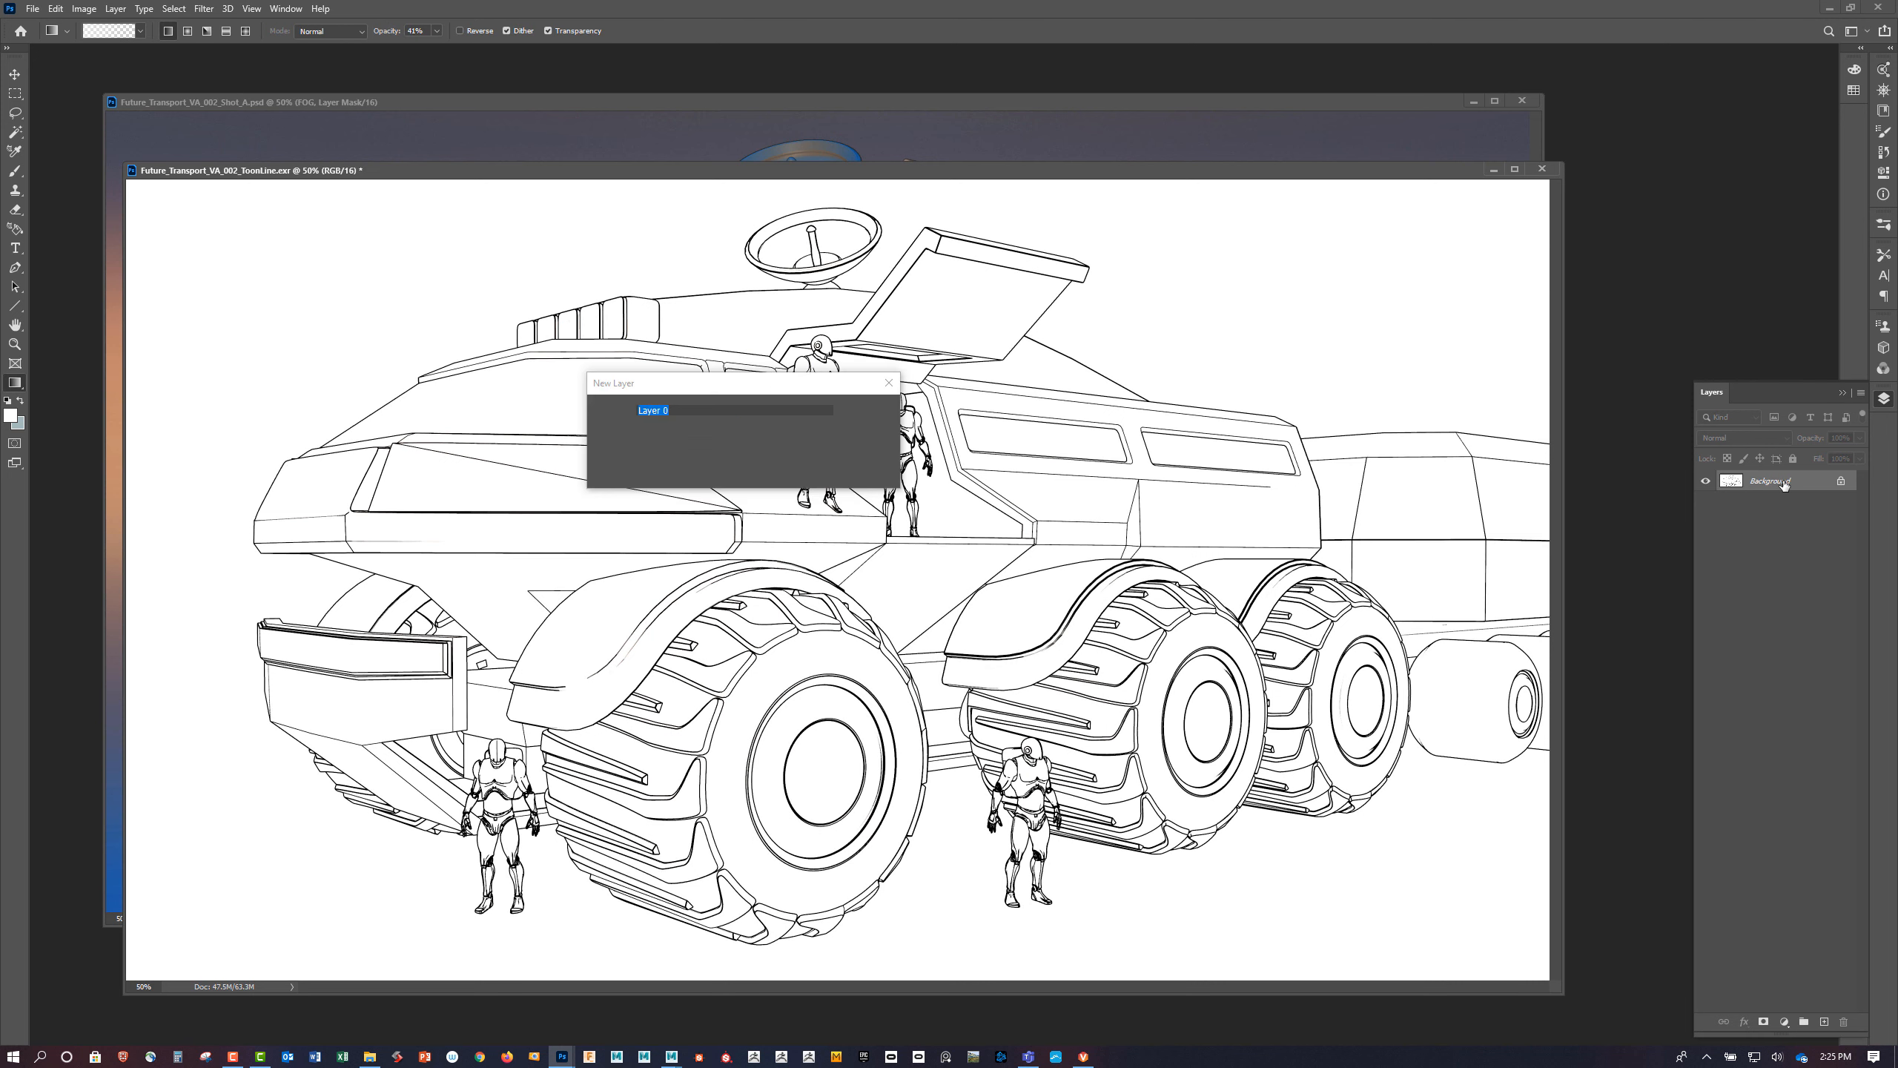
text(Line)
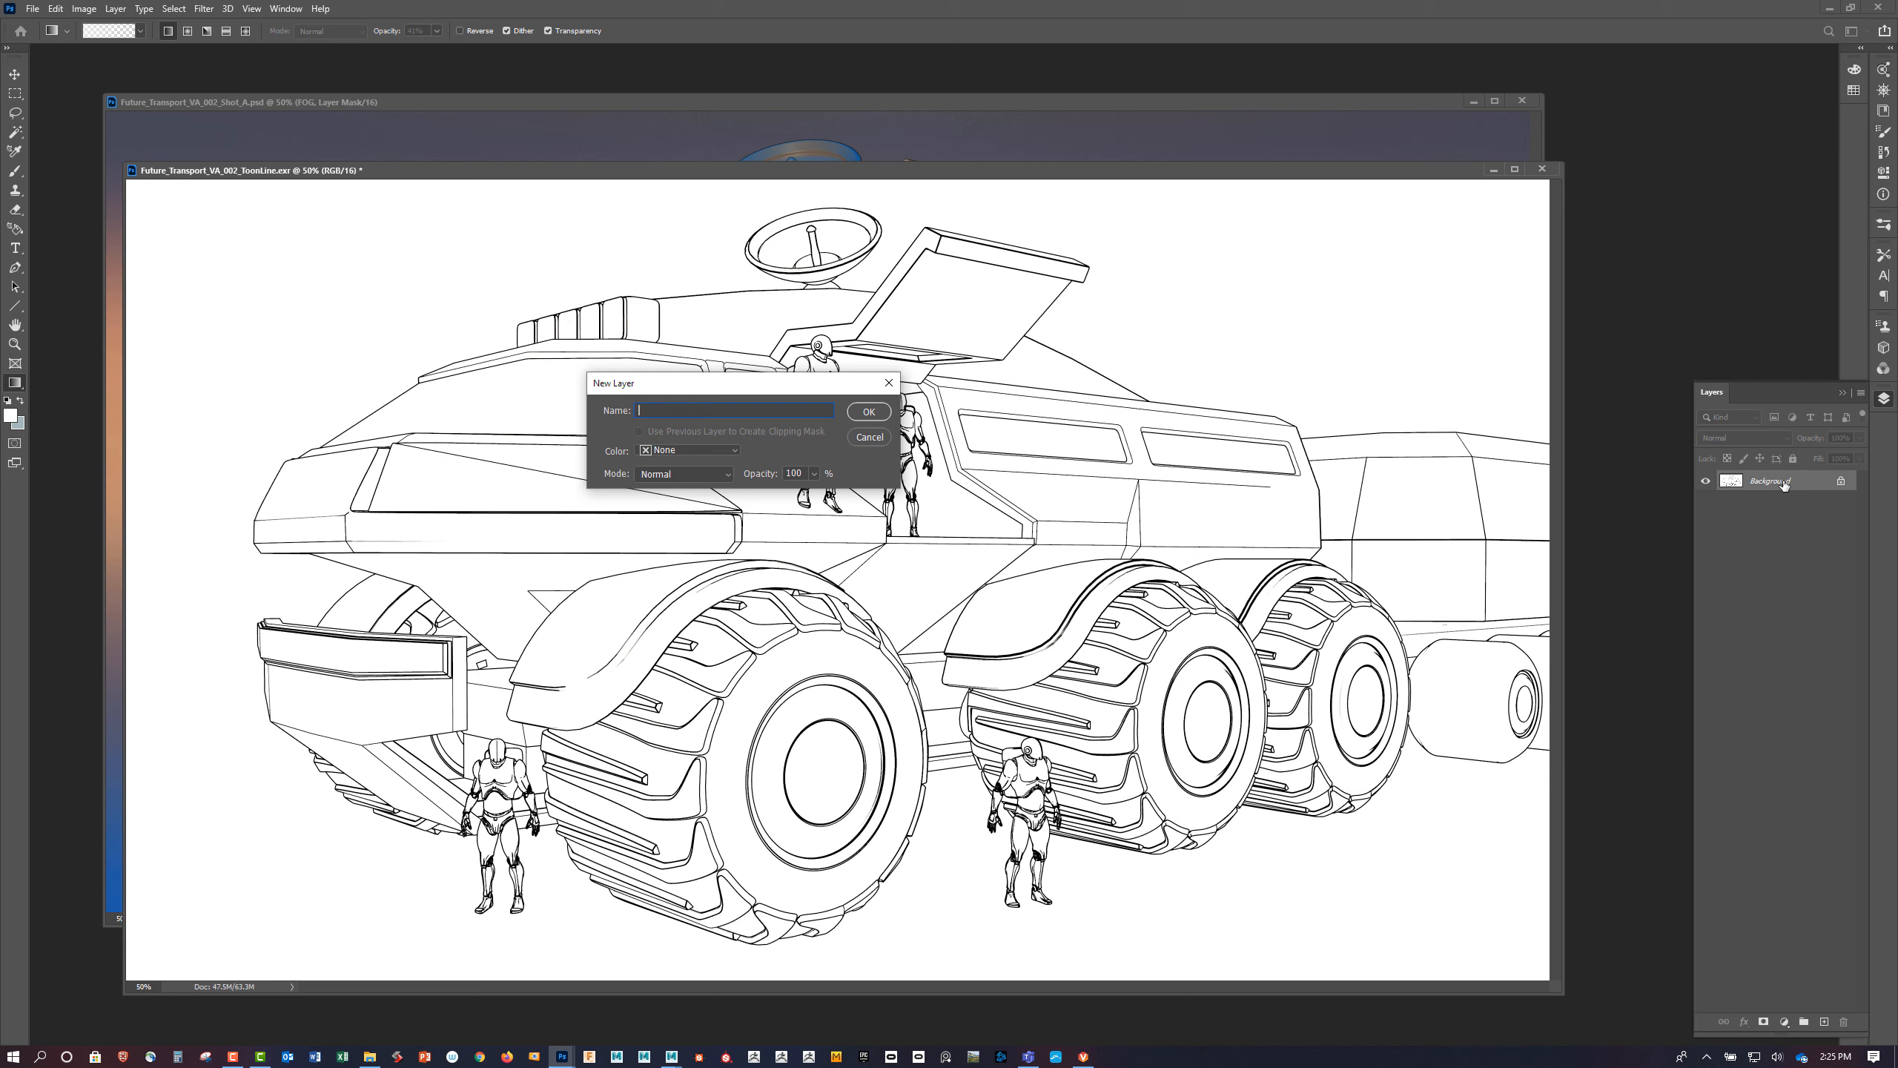
text(ToonLines)
key(Return)
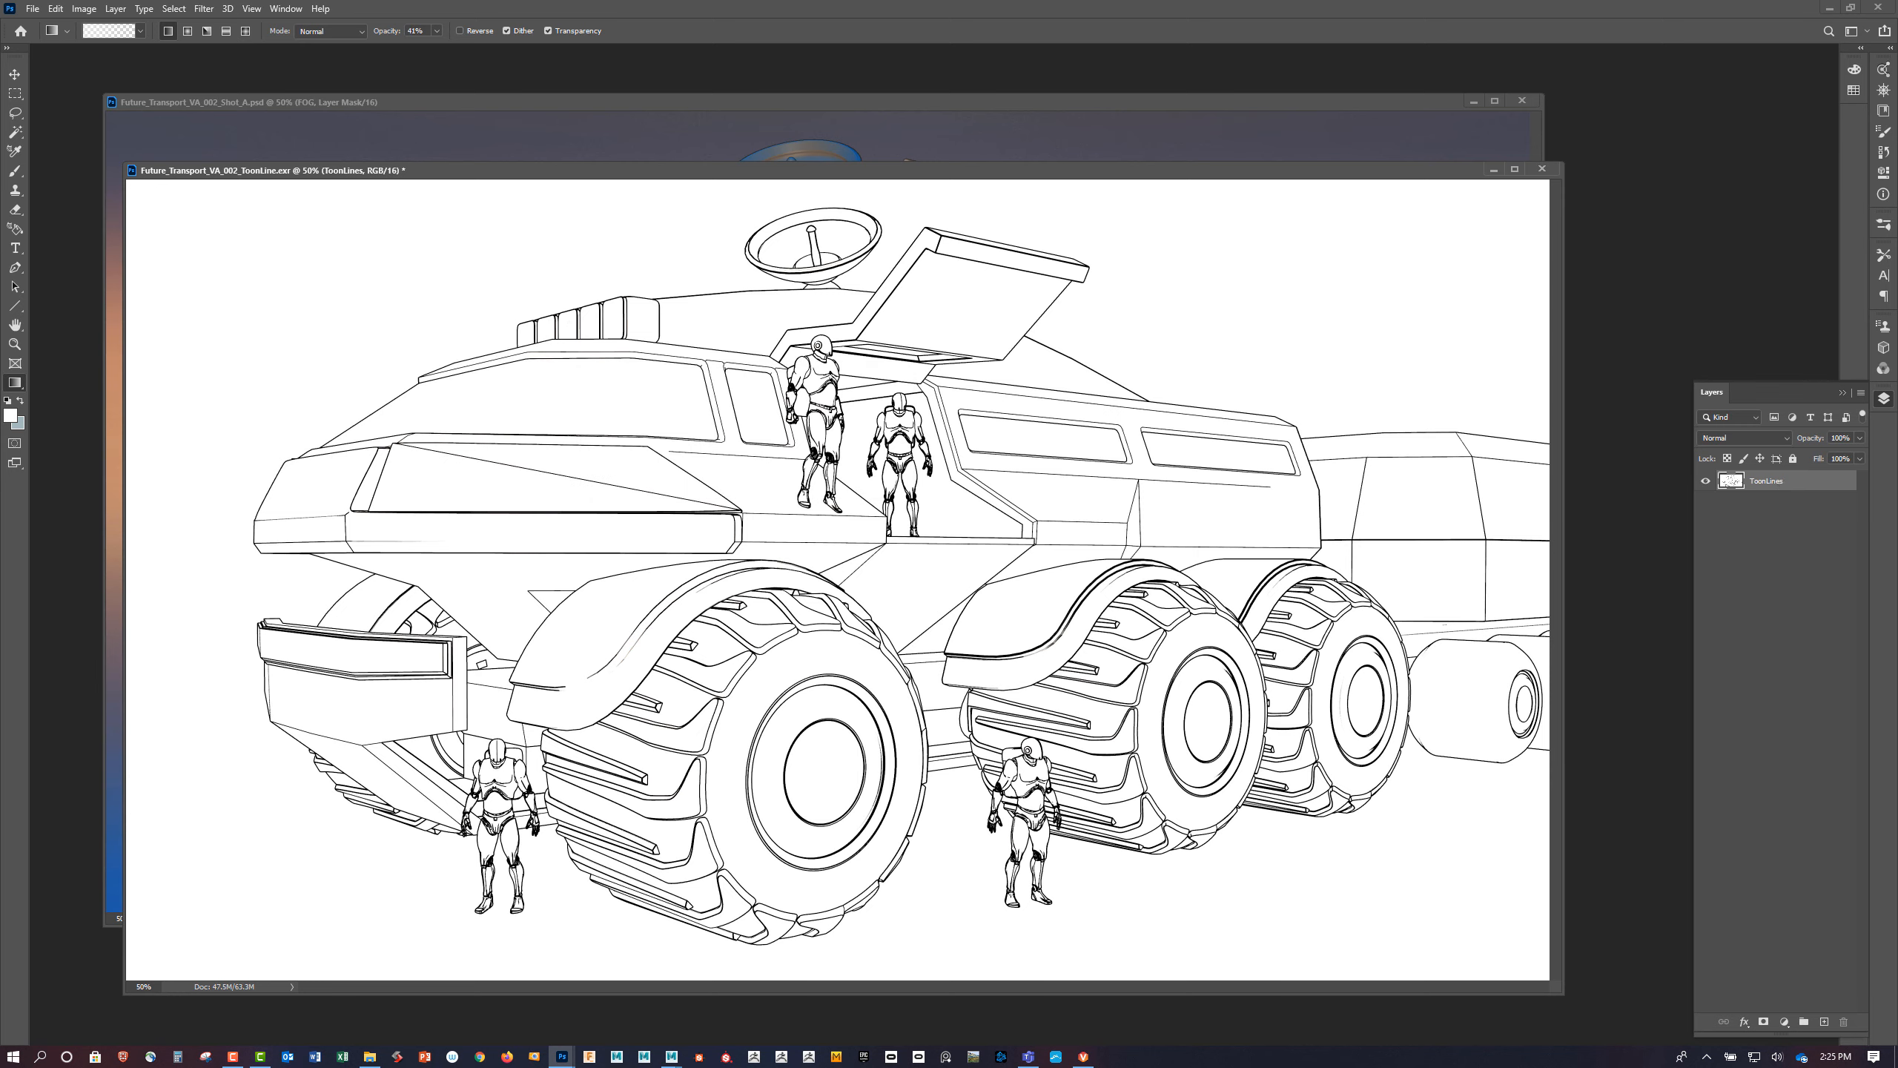
Copy the ToonLines layer into the Shot_A composite, put it in the LineWork group and expand that group
key(v)
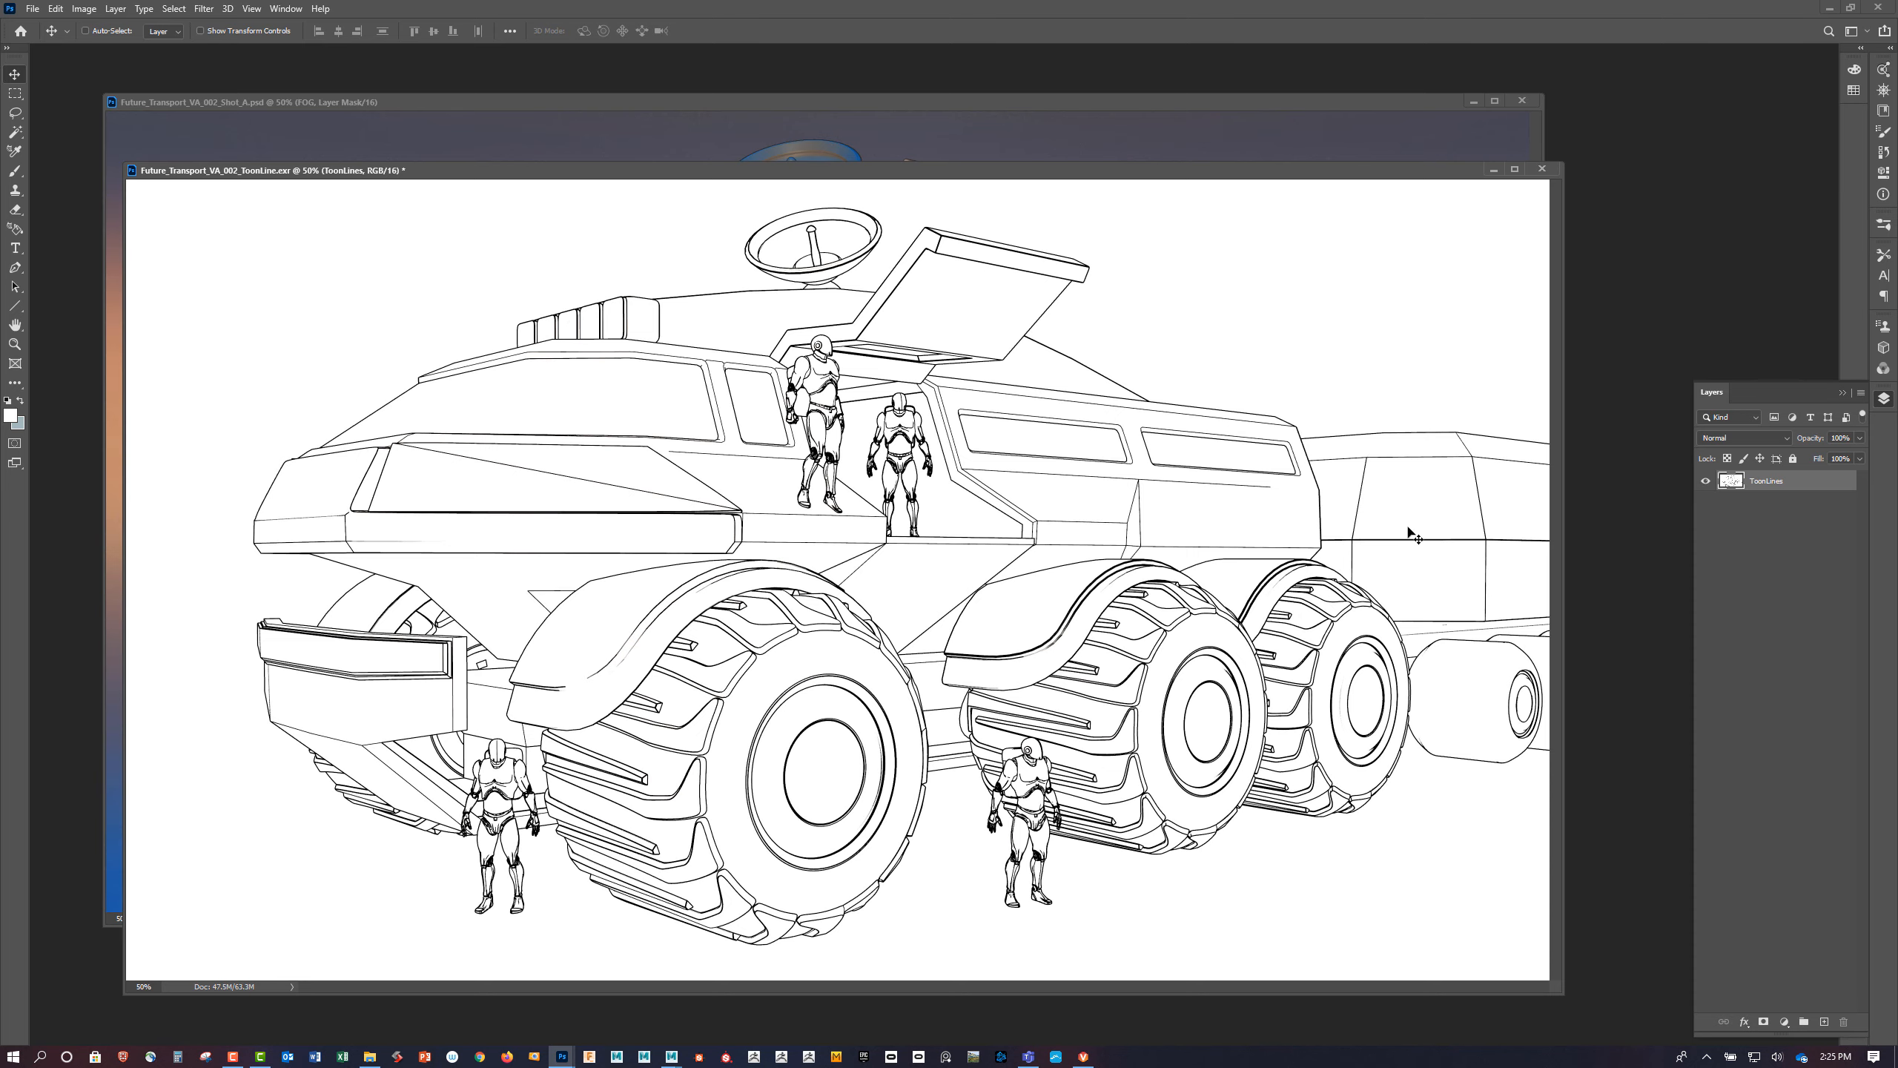
drag(1406, 530, 1208, 143)
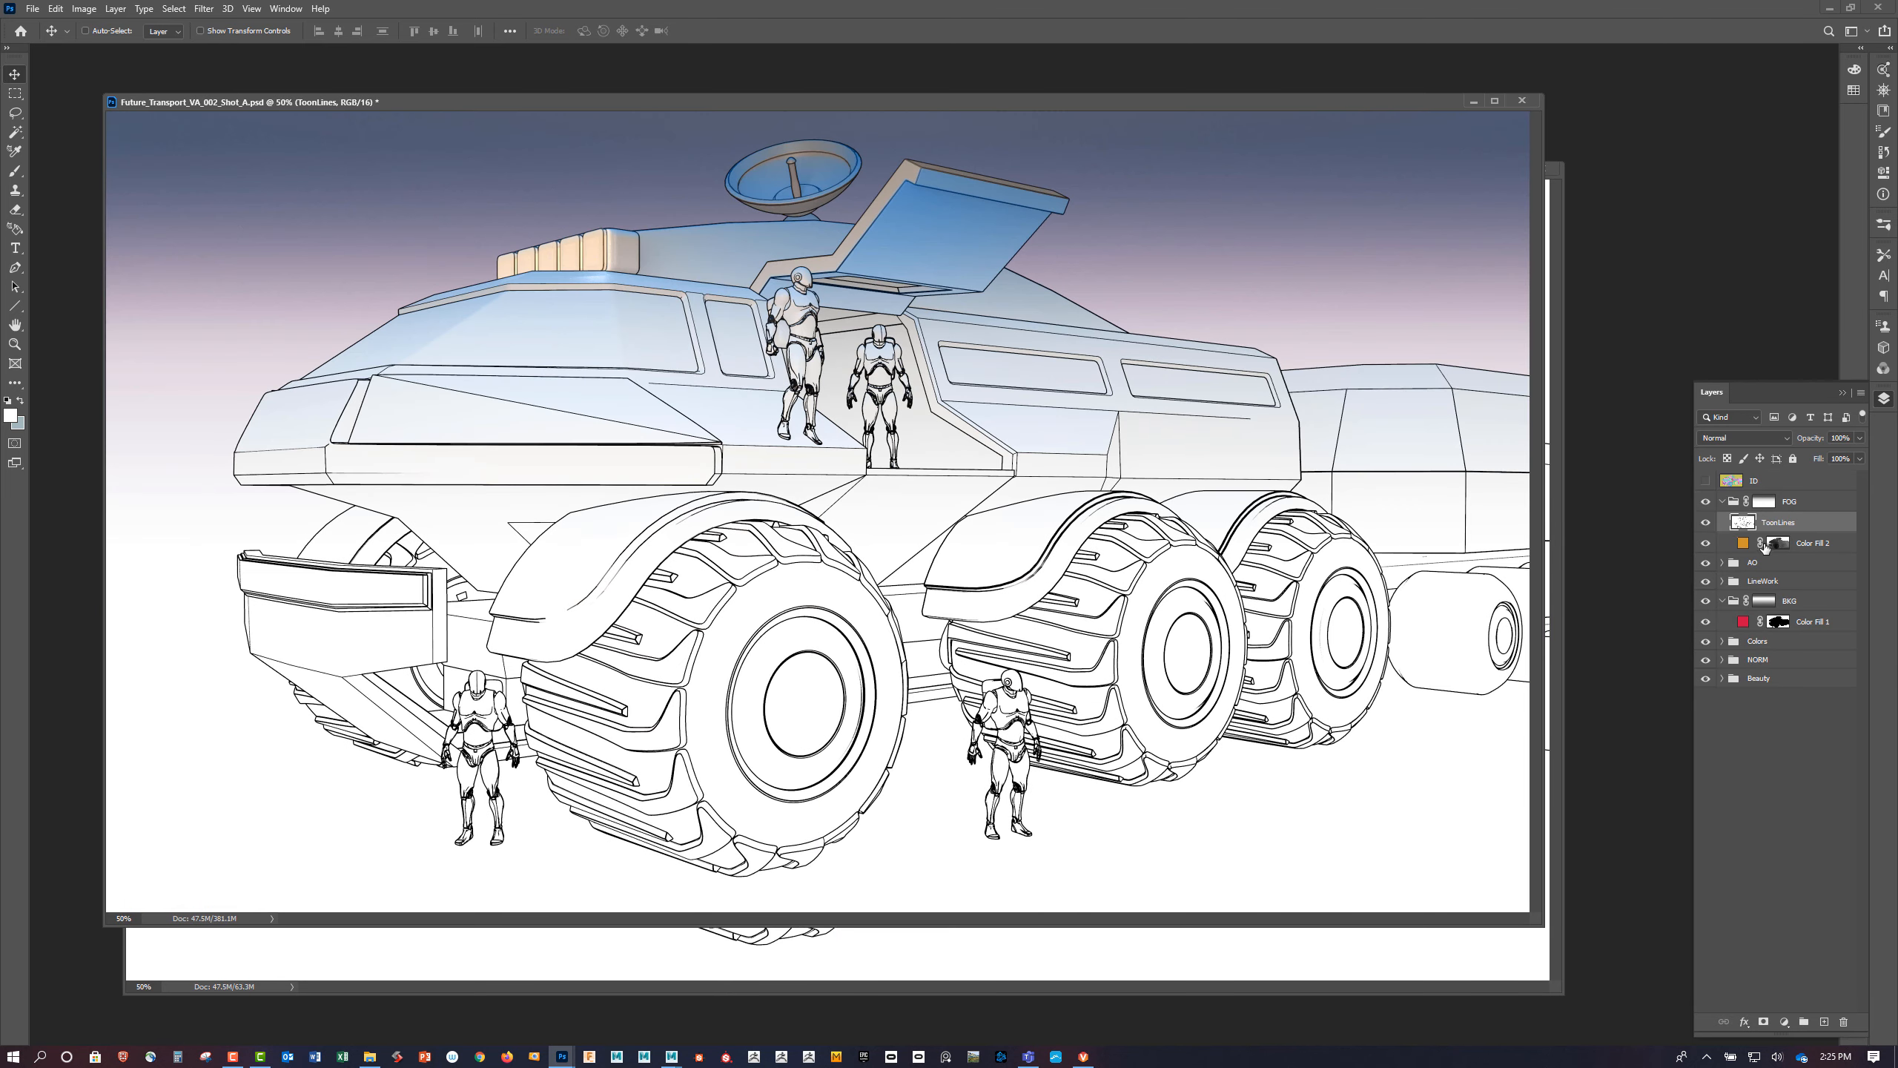
drag(1797, 520, 1782, 584)
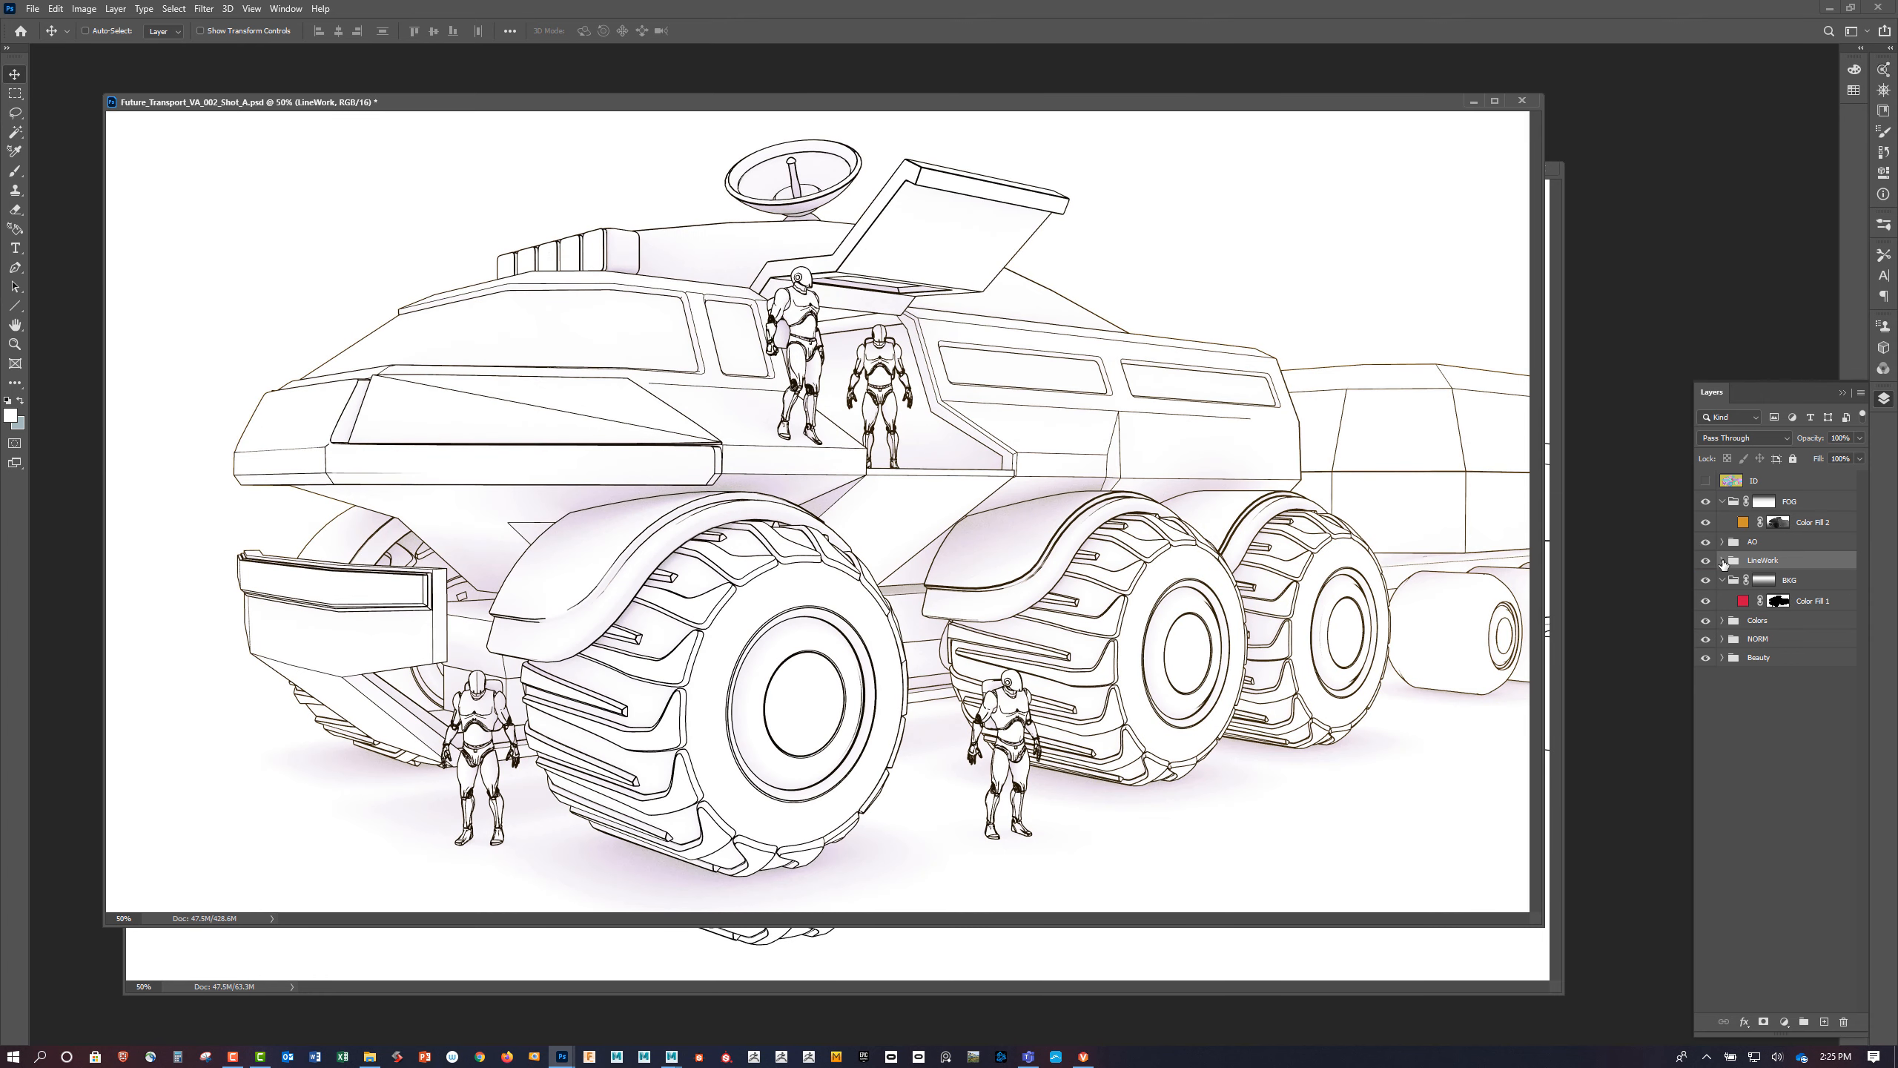
click(1722, 561)
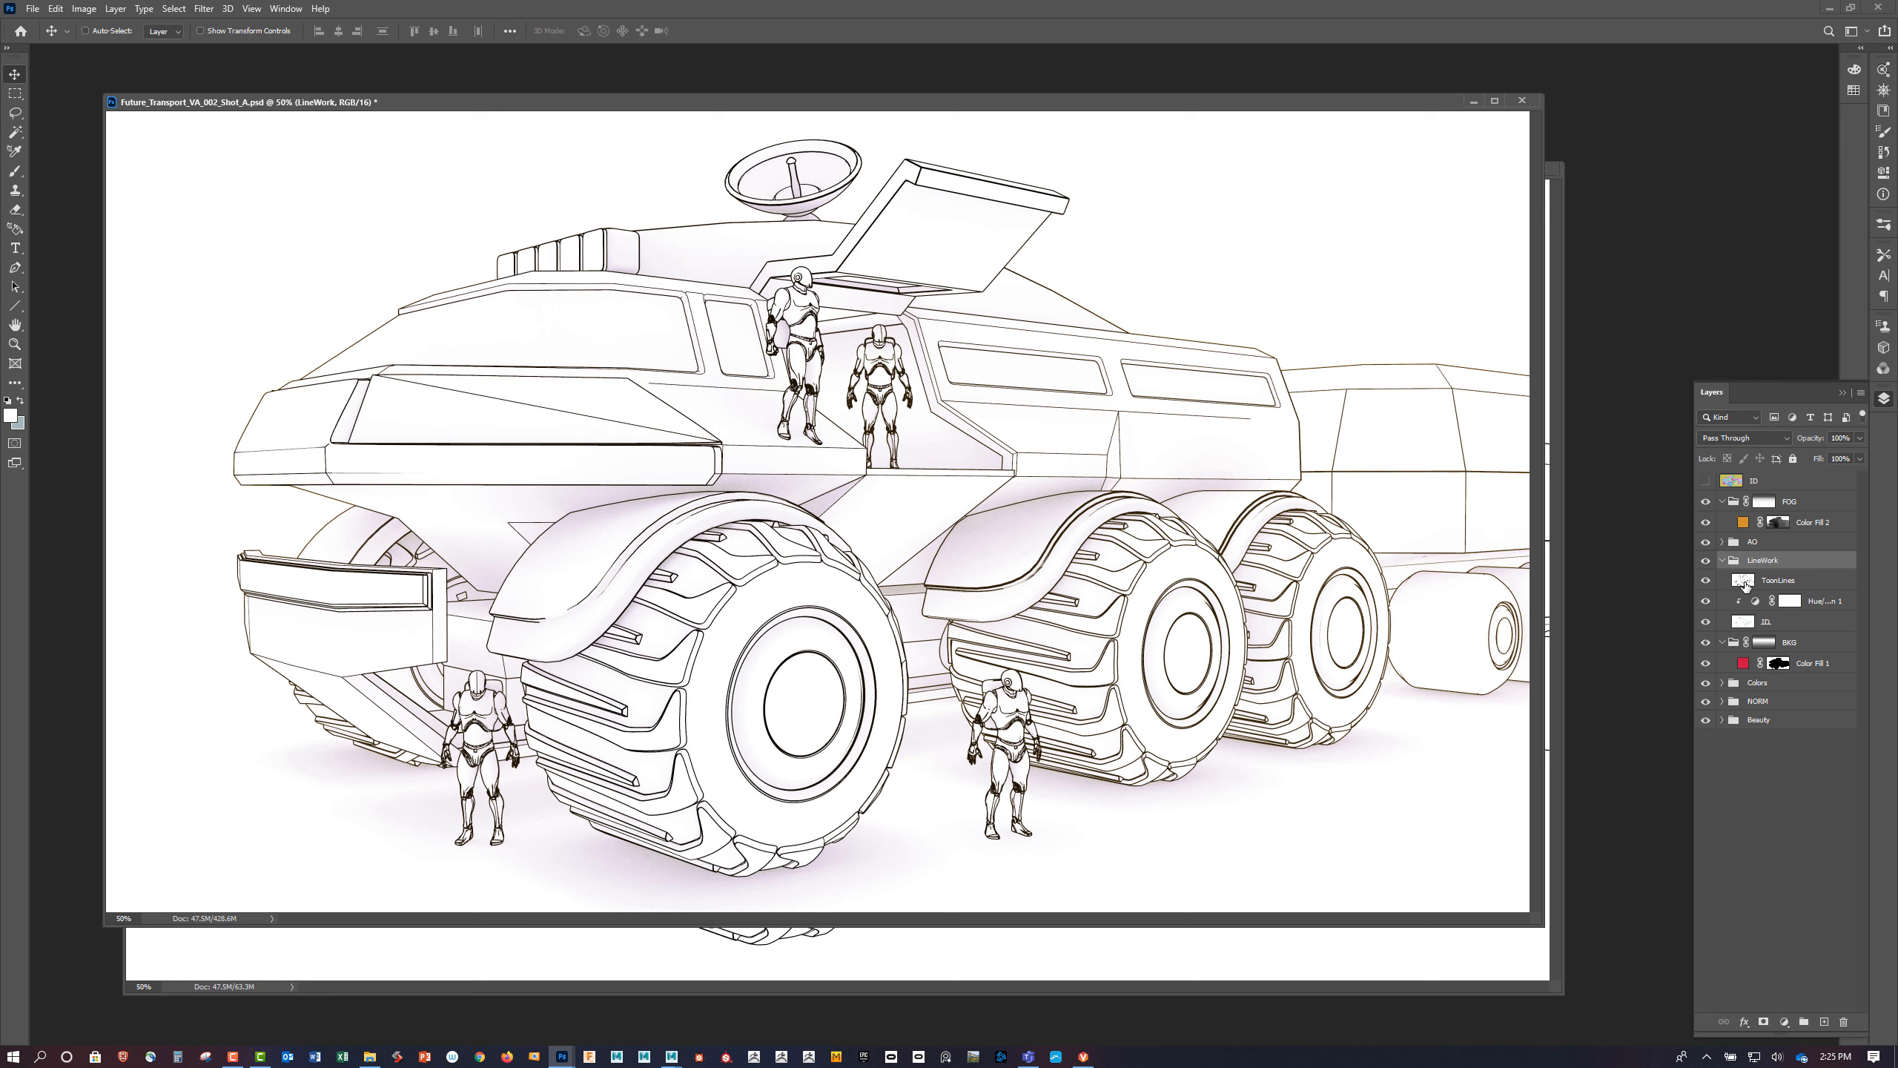
Move the ToonLines layer to the bottom of the LineWork group, and select the group
click(1744, 585)
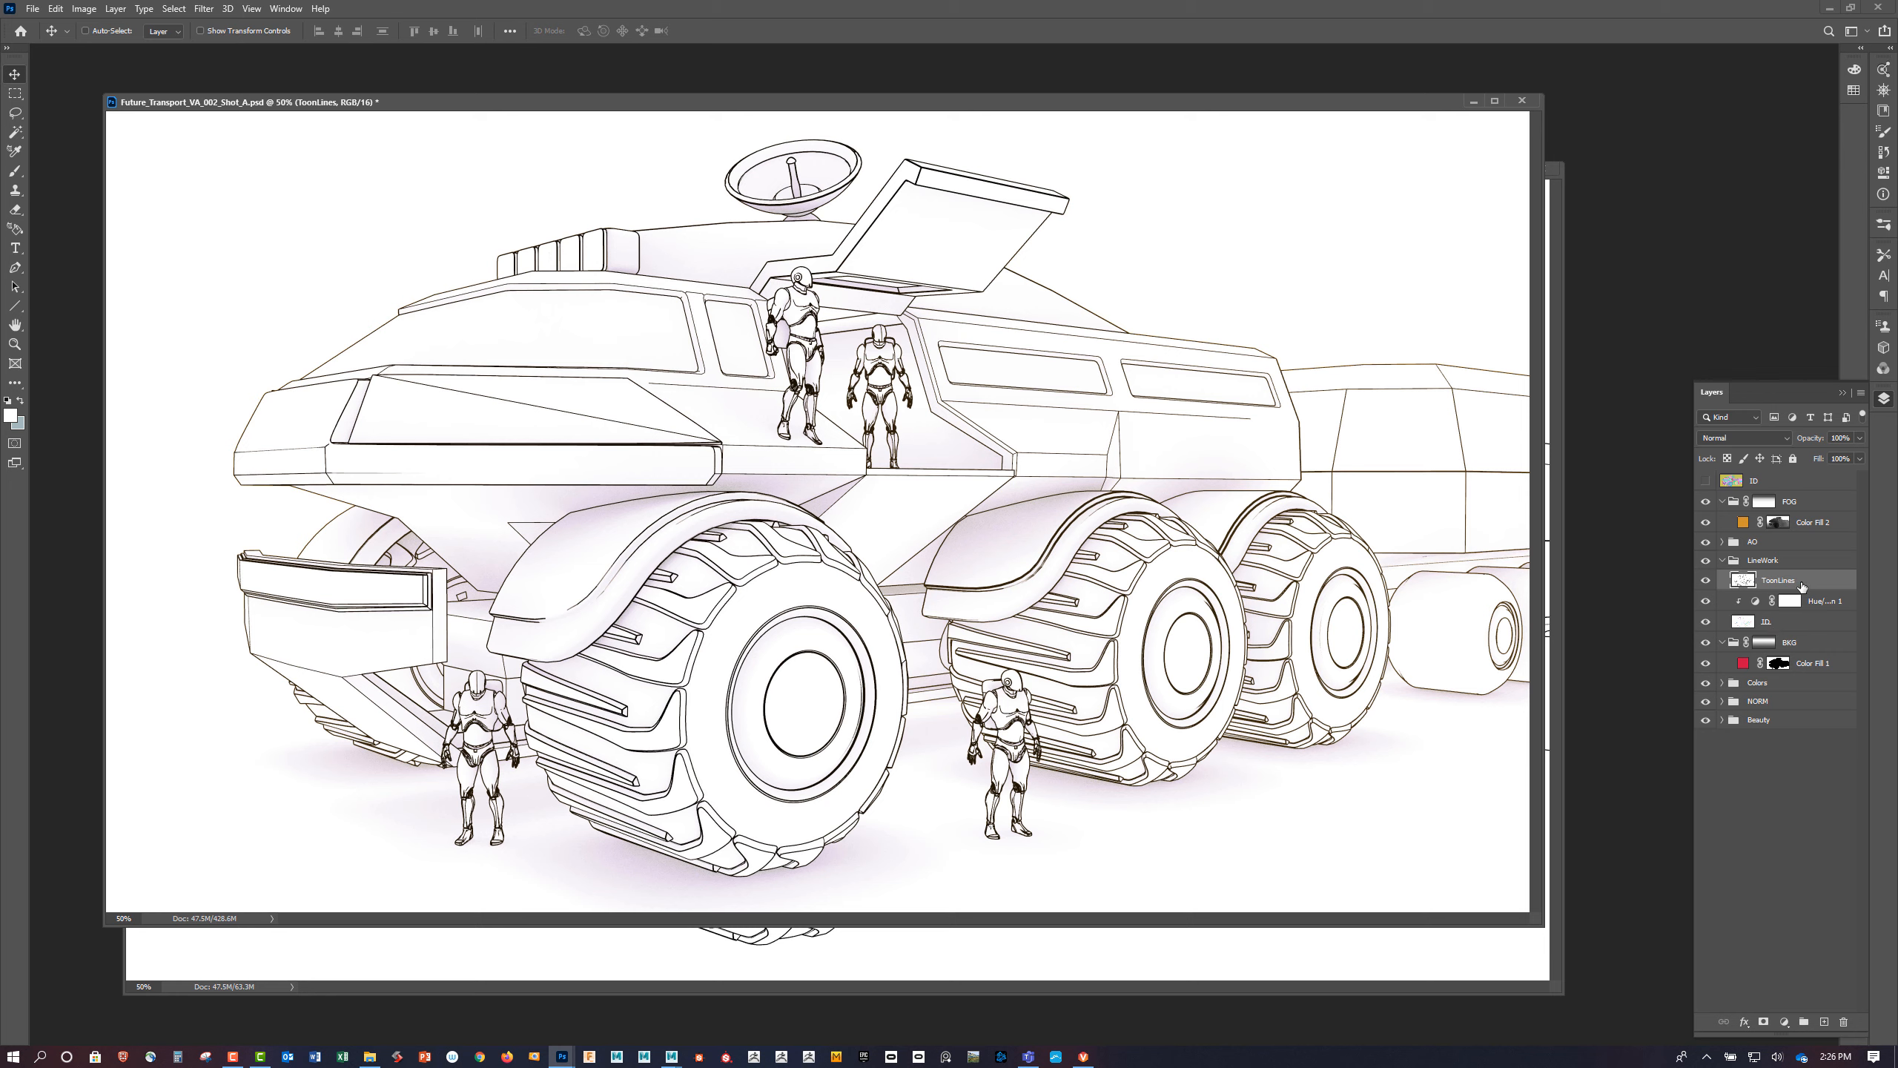
drag(1801, 586, 1797, 629)
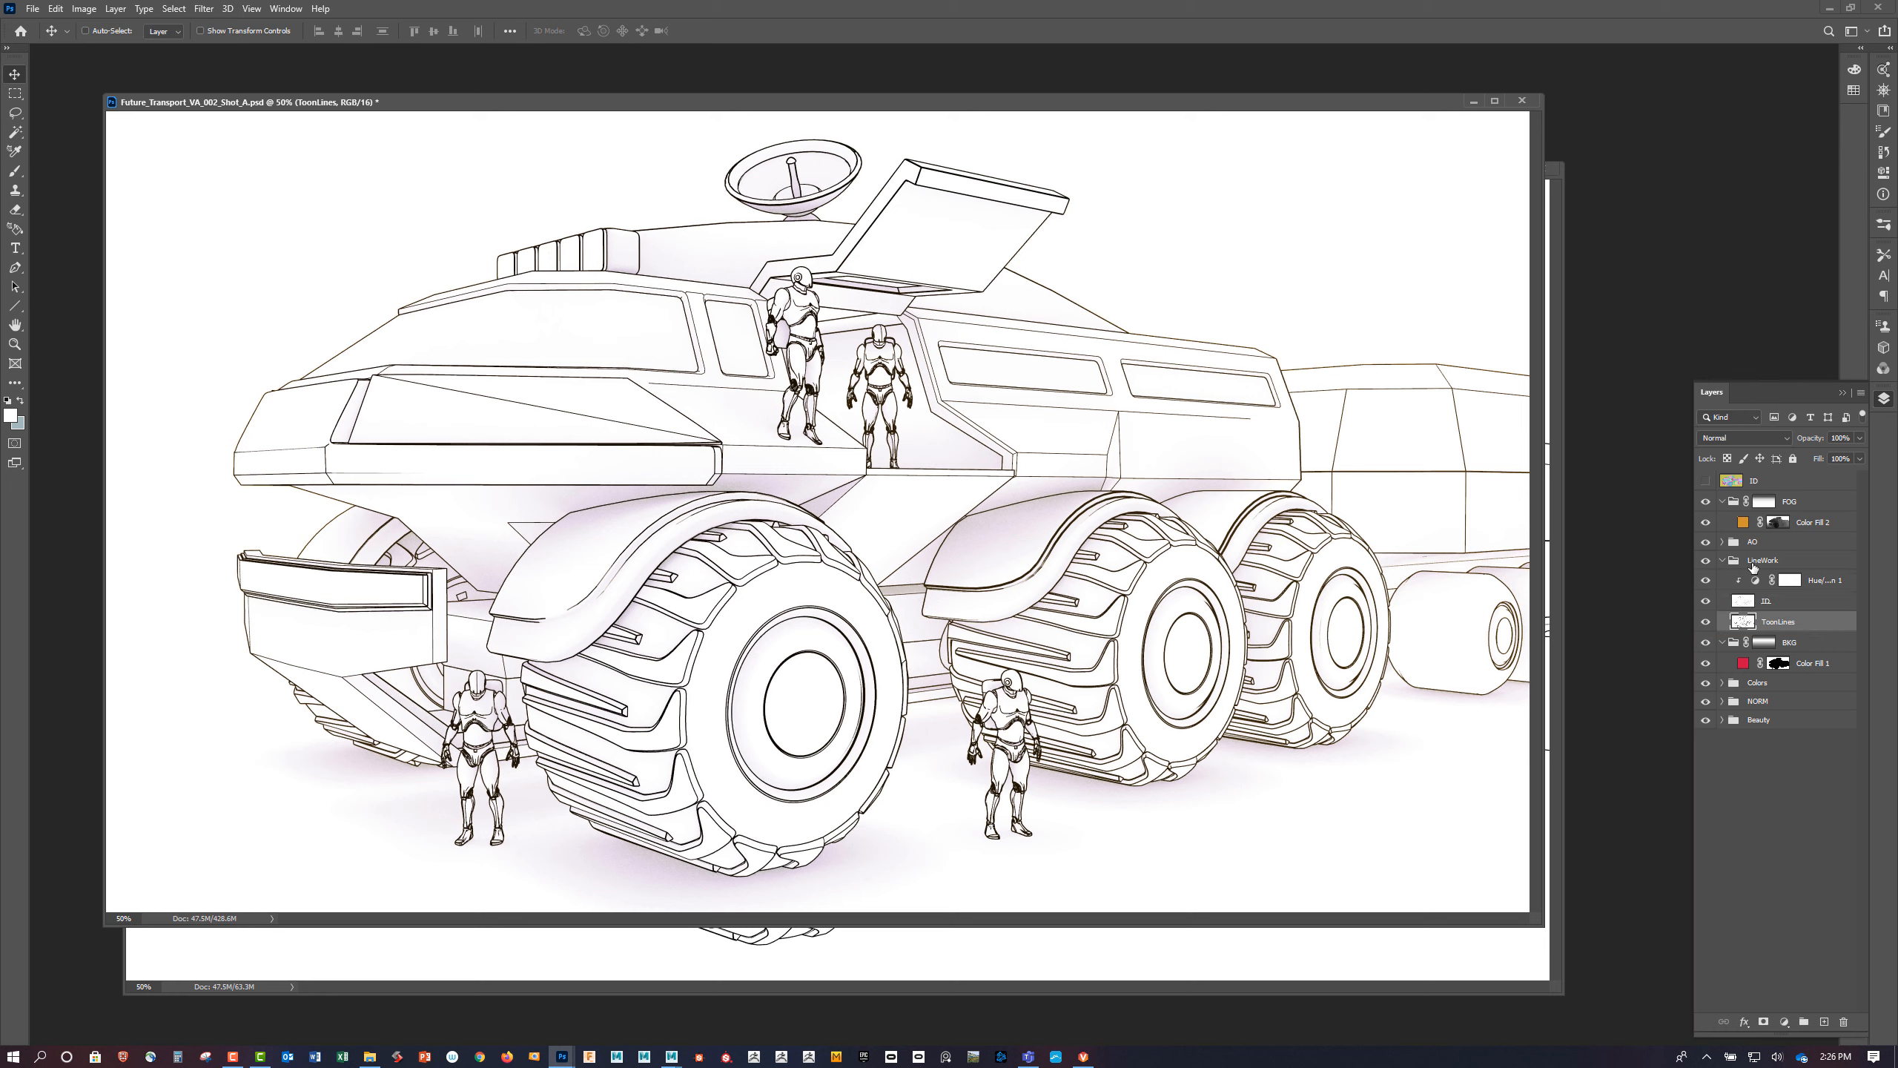
click(1763, 562)
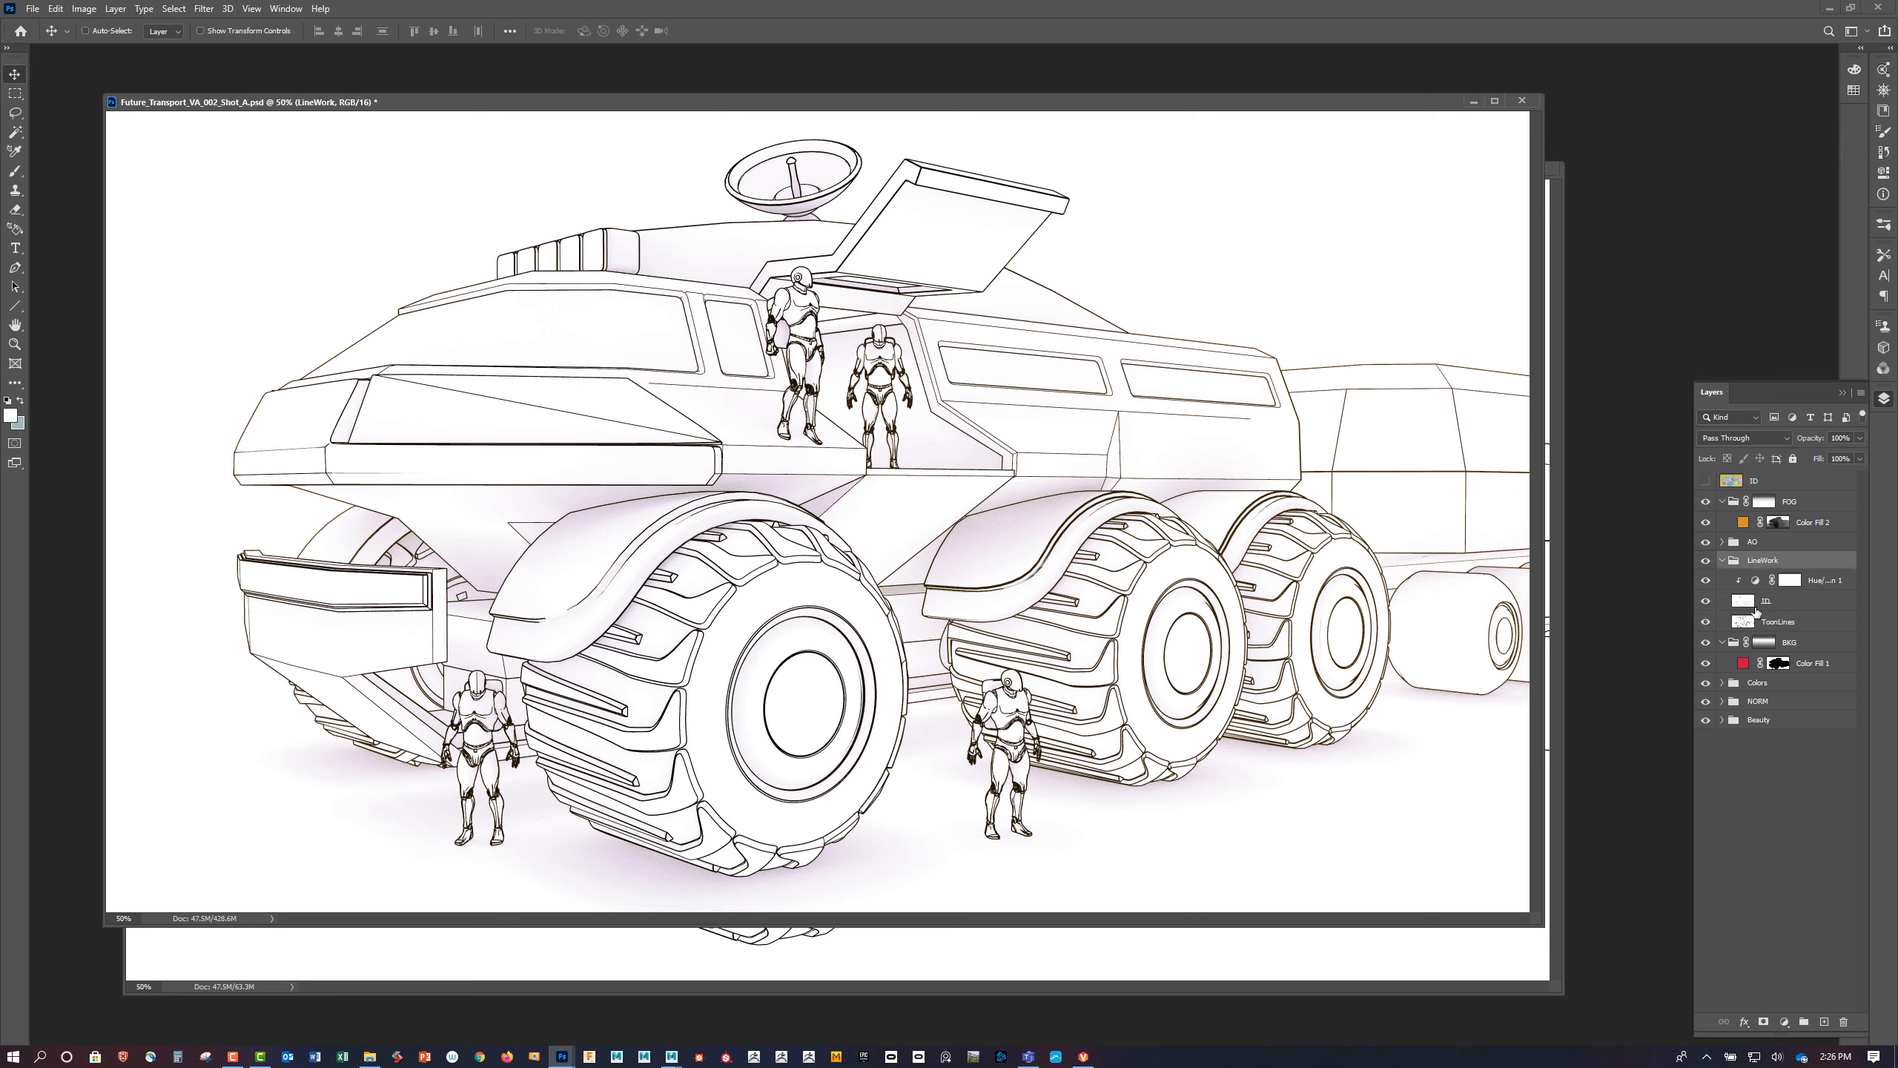
Clip the ID layer and the Hue/Saturation adjustment to the ToonLines layer in the LineWork group
click(1757, 623)
click(1766, 603)
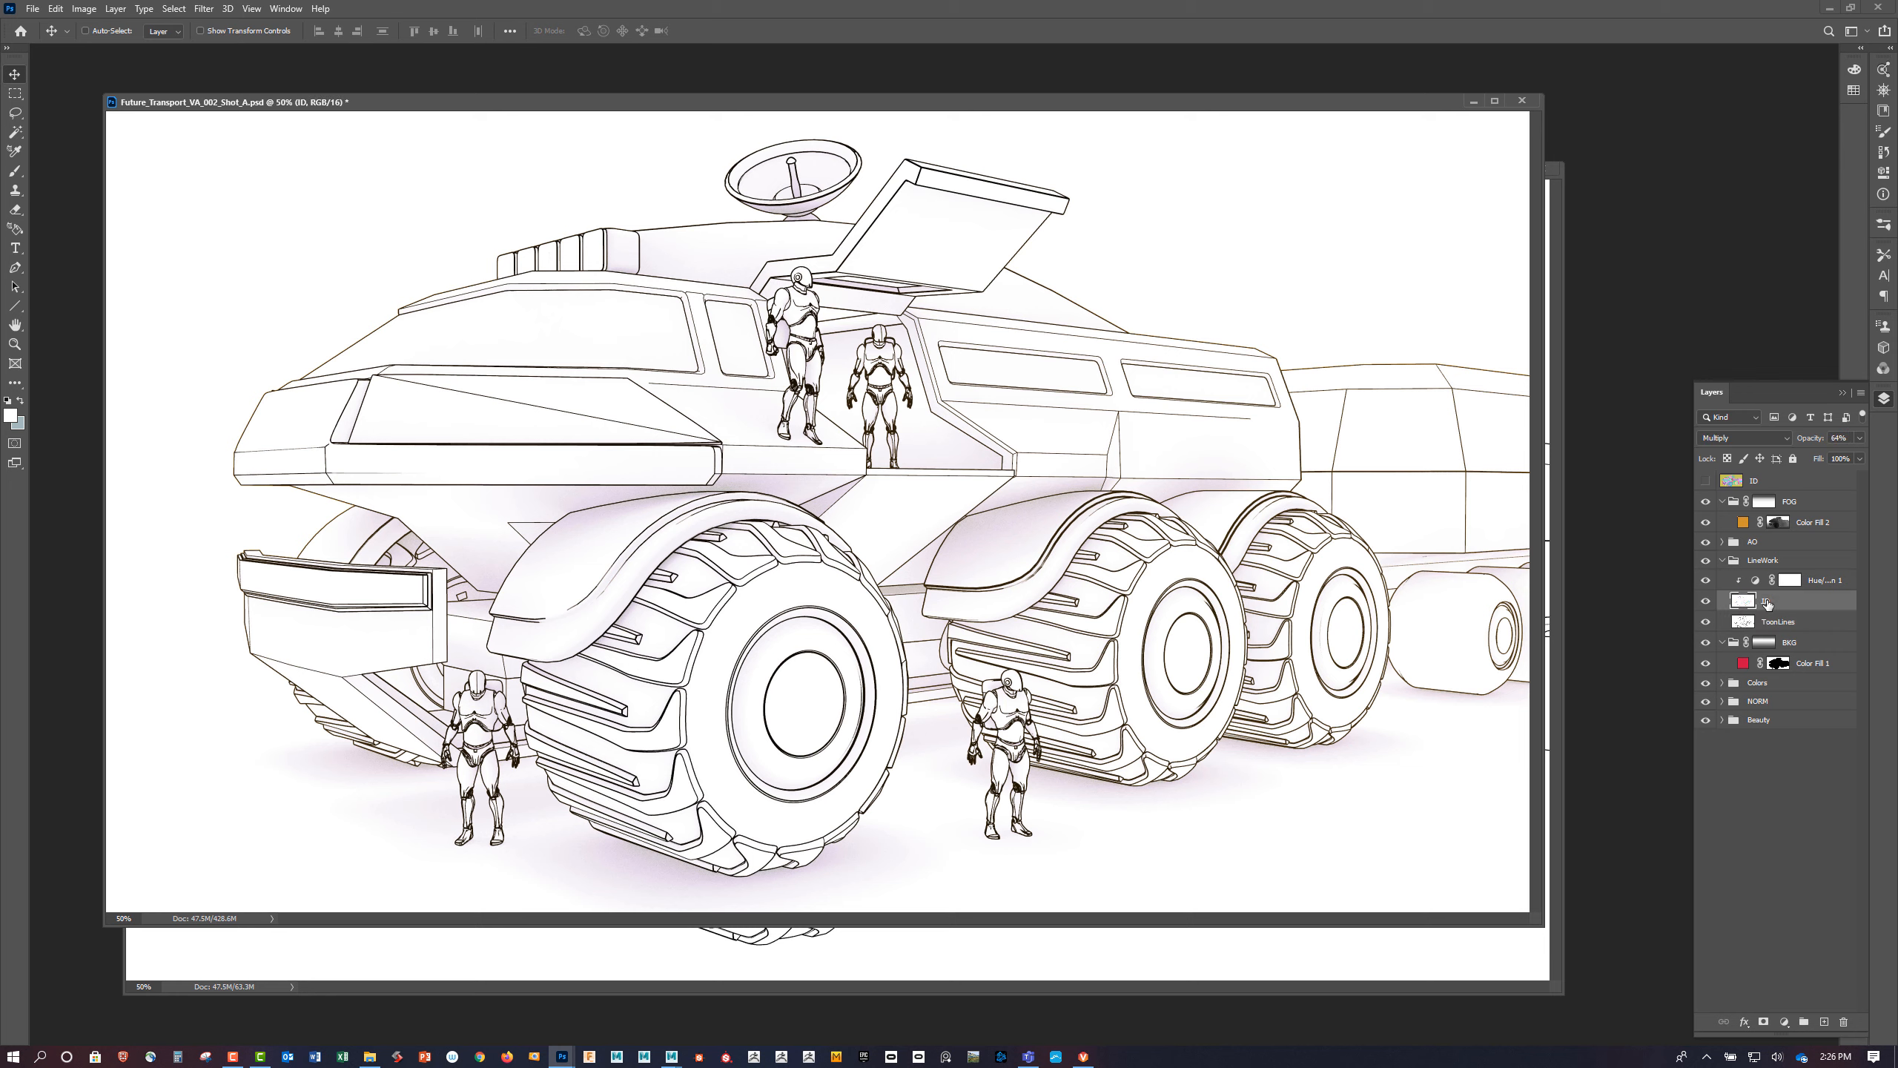
click(1771, 621)
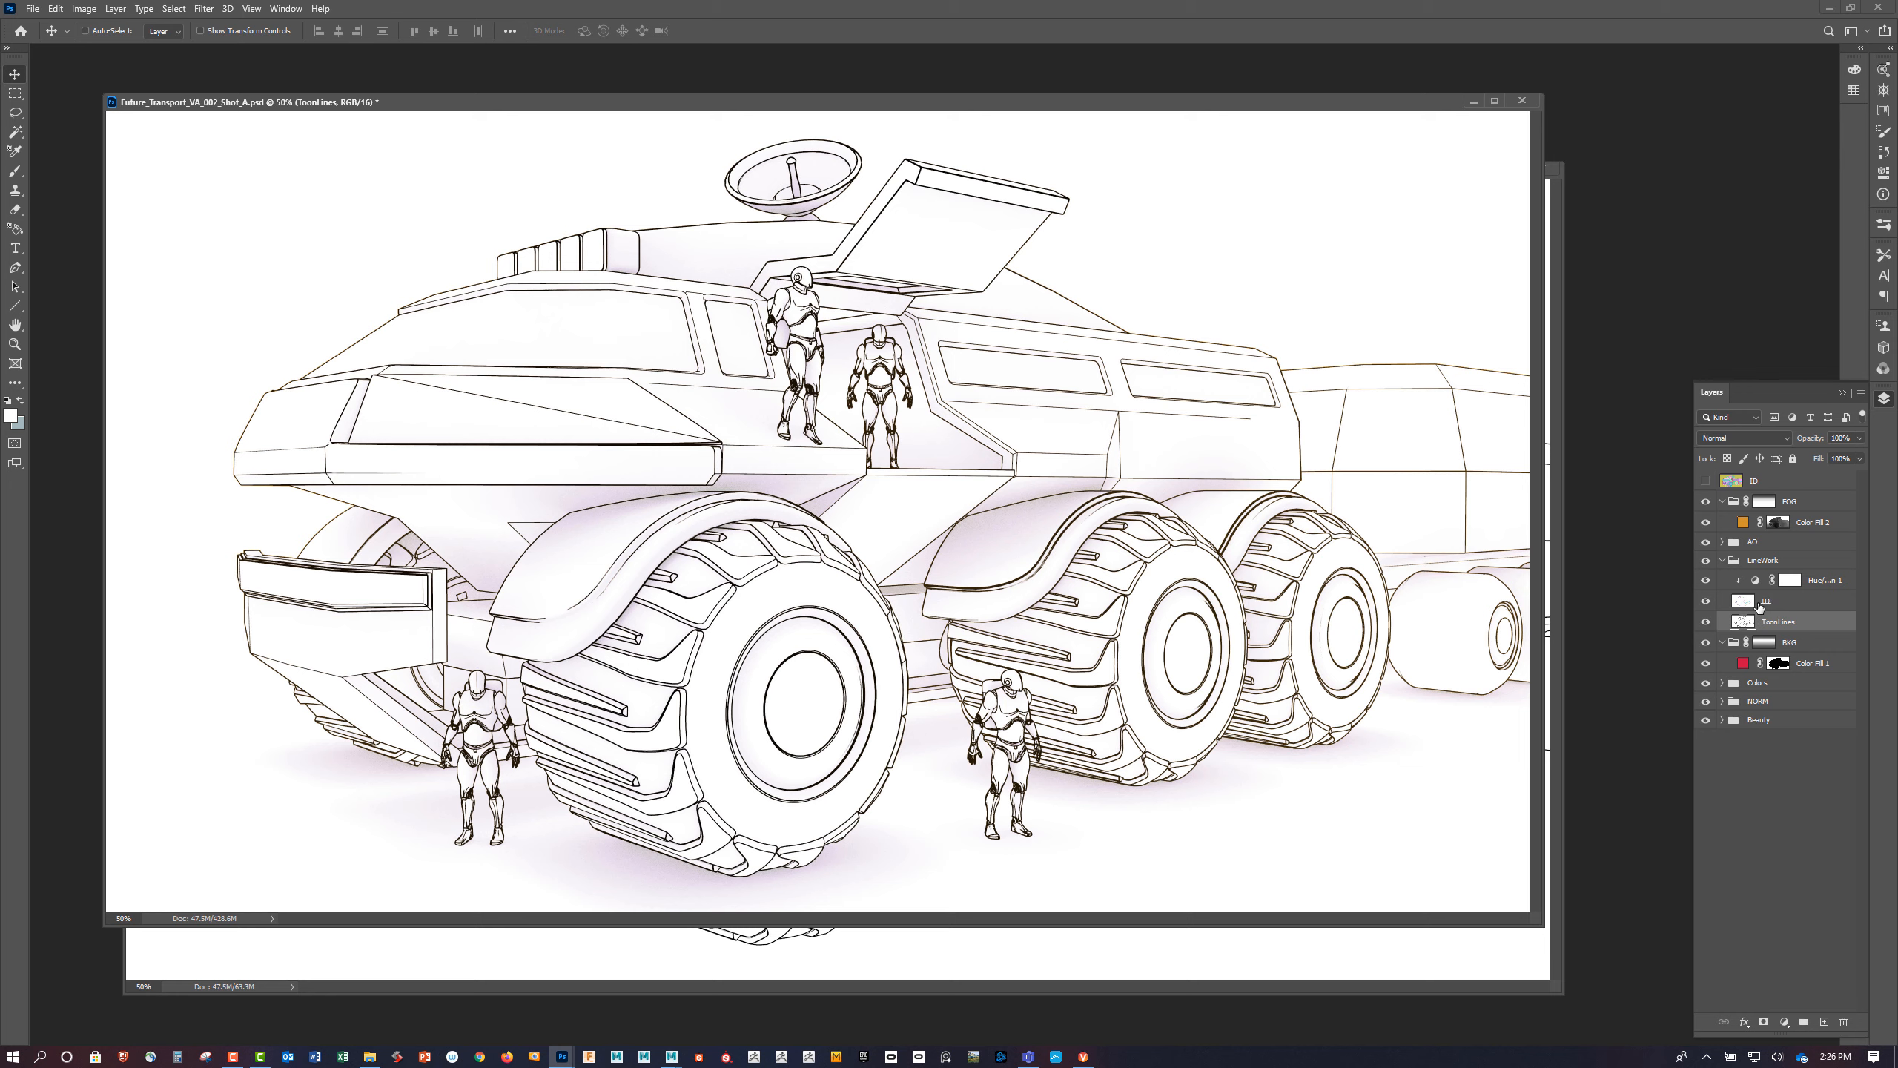
click(1759, 604)
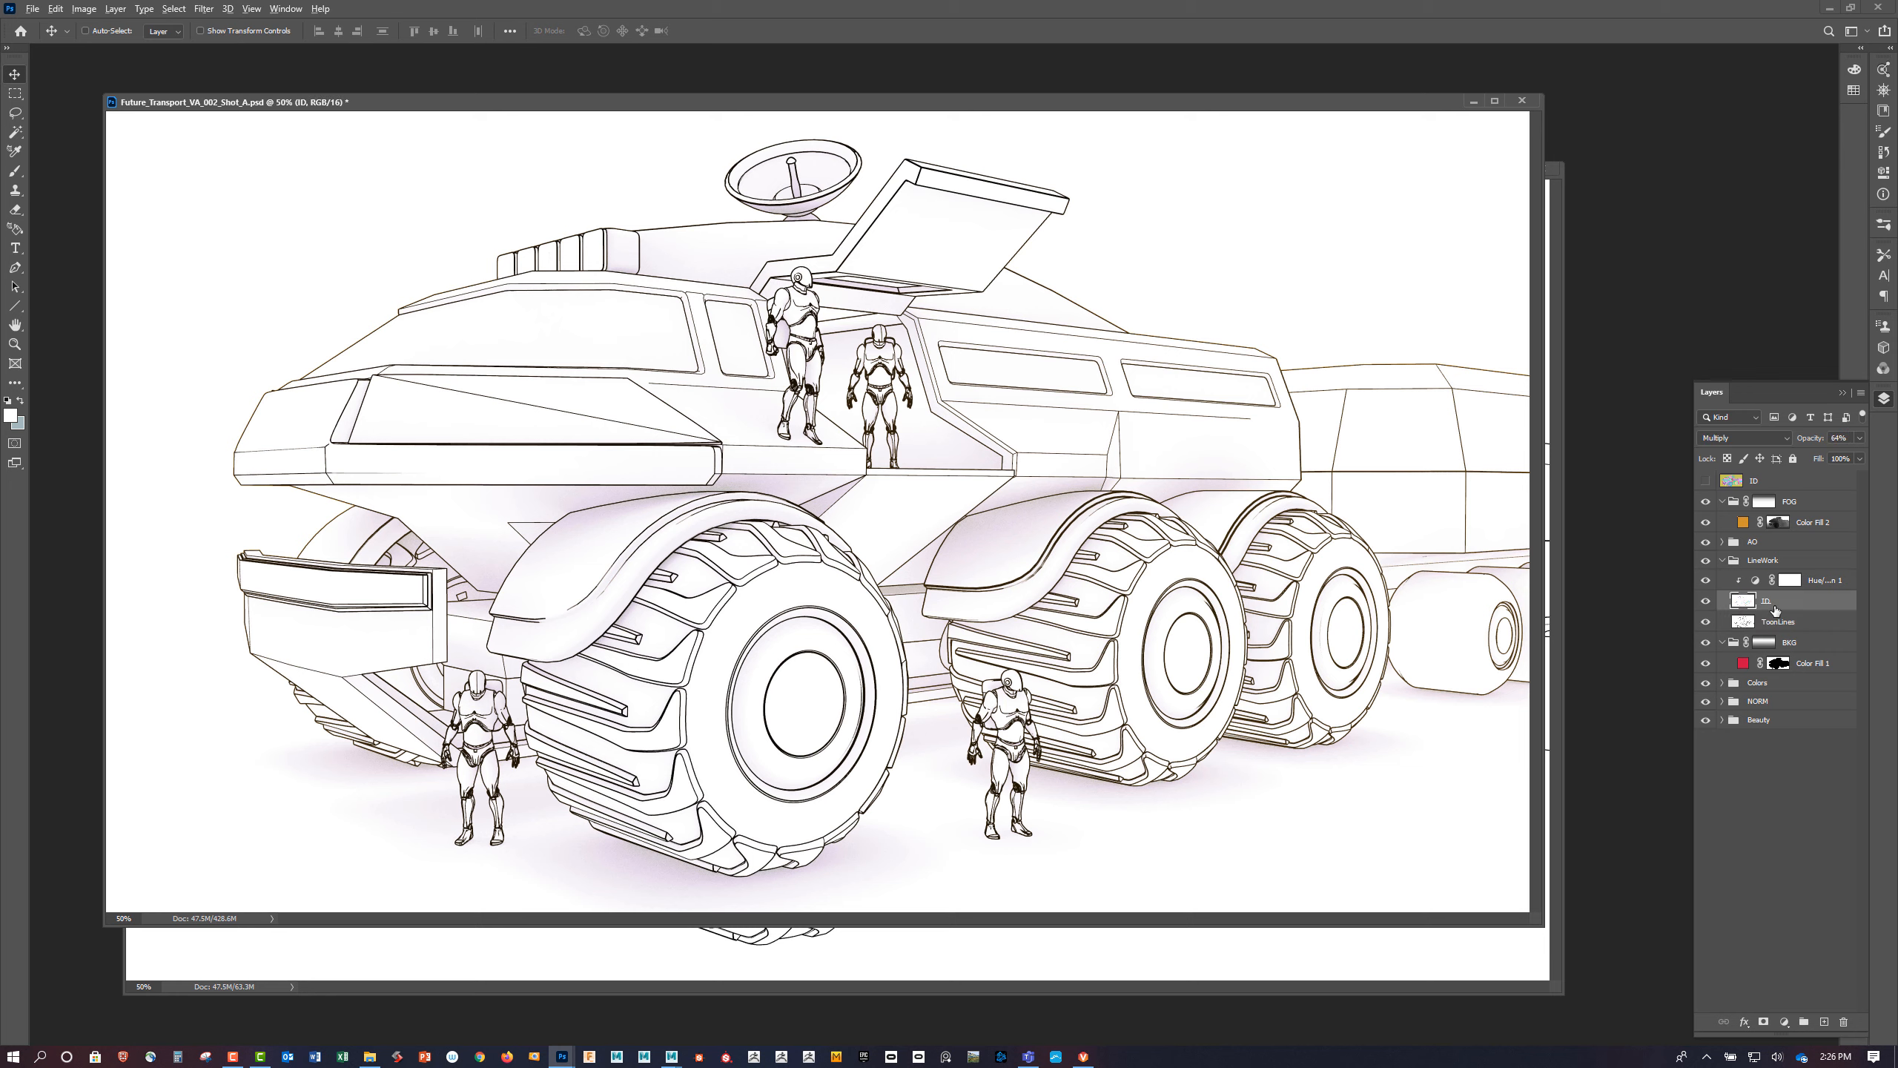
alt+click(1780, 606)
alt+click(1805, 586)
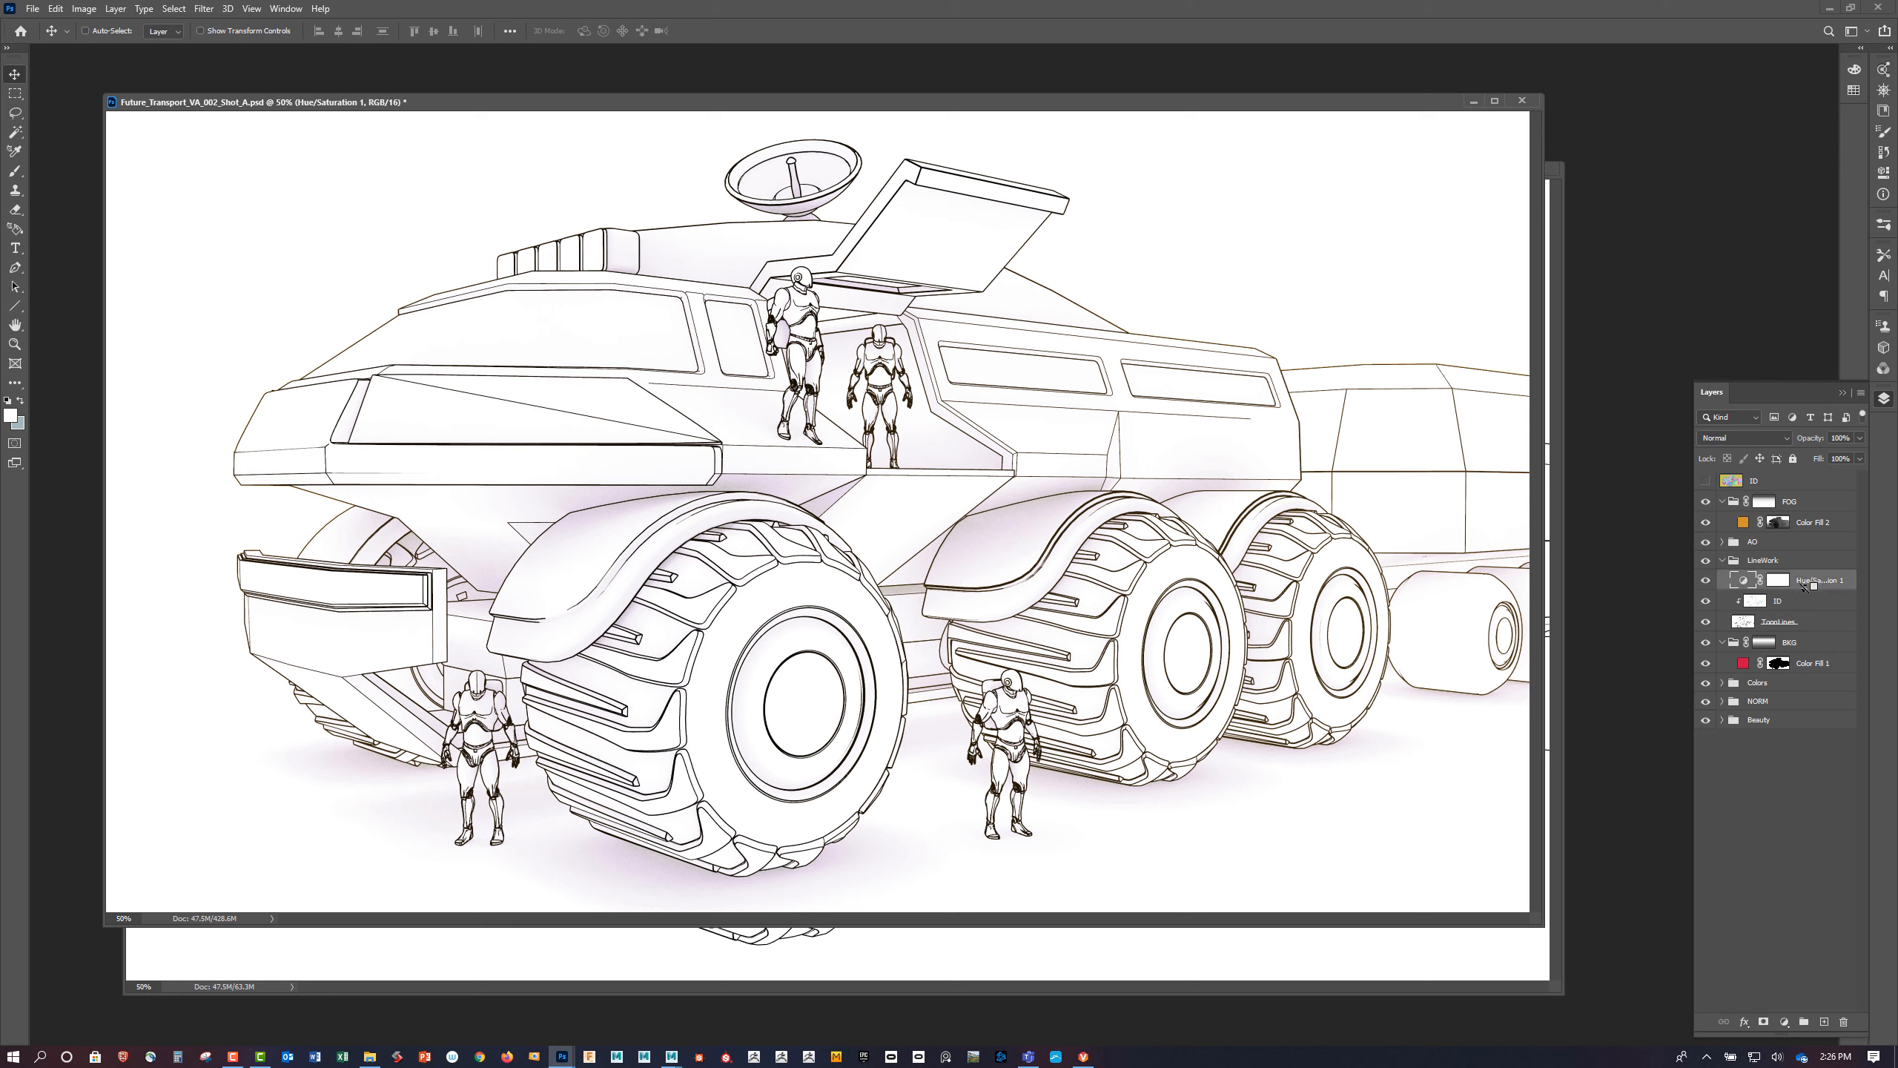
alt+click(1807, 587)
click(1746, 621)
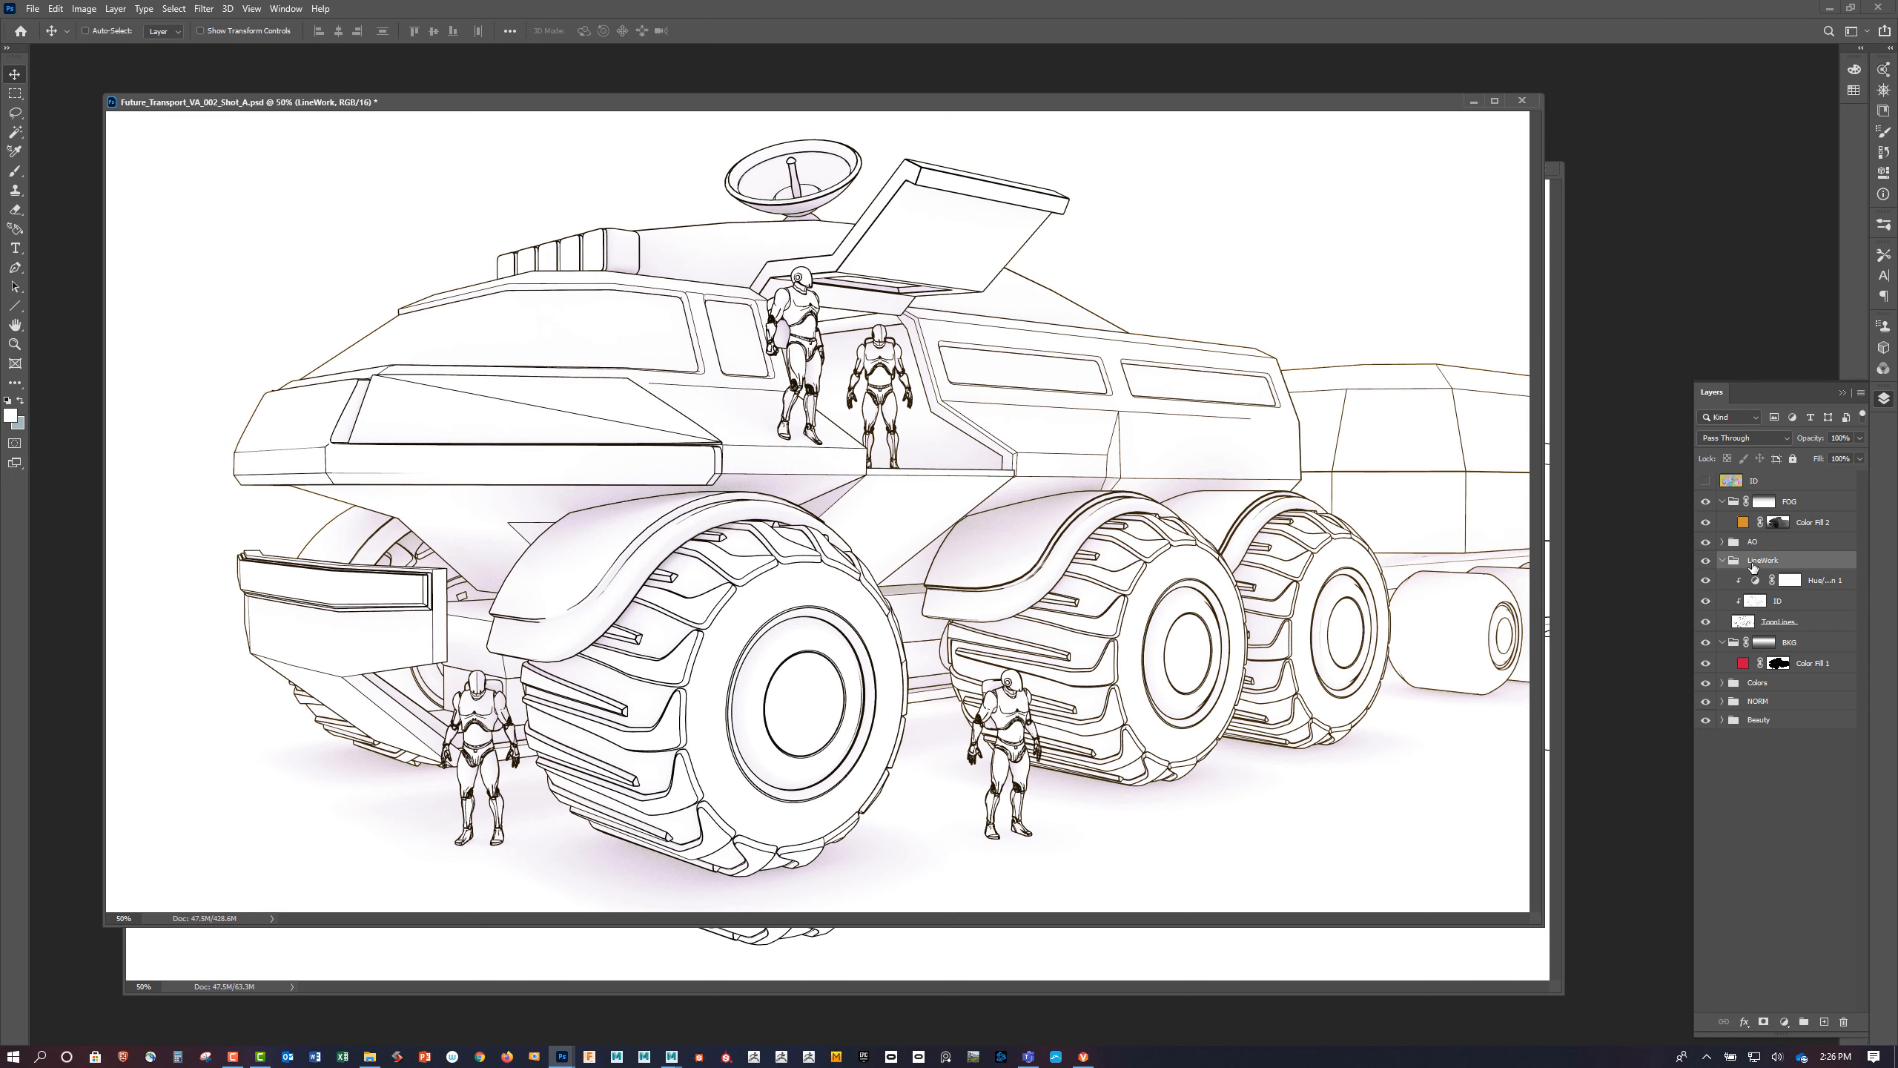
Set the LineWork group to Multiply blending at 80% opacity and collapse the group
click(1750, 562)
click(1744, 438)
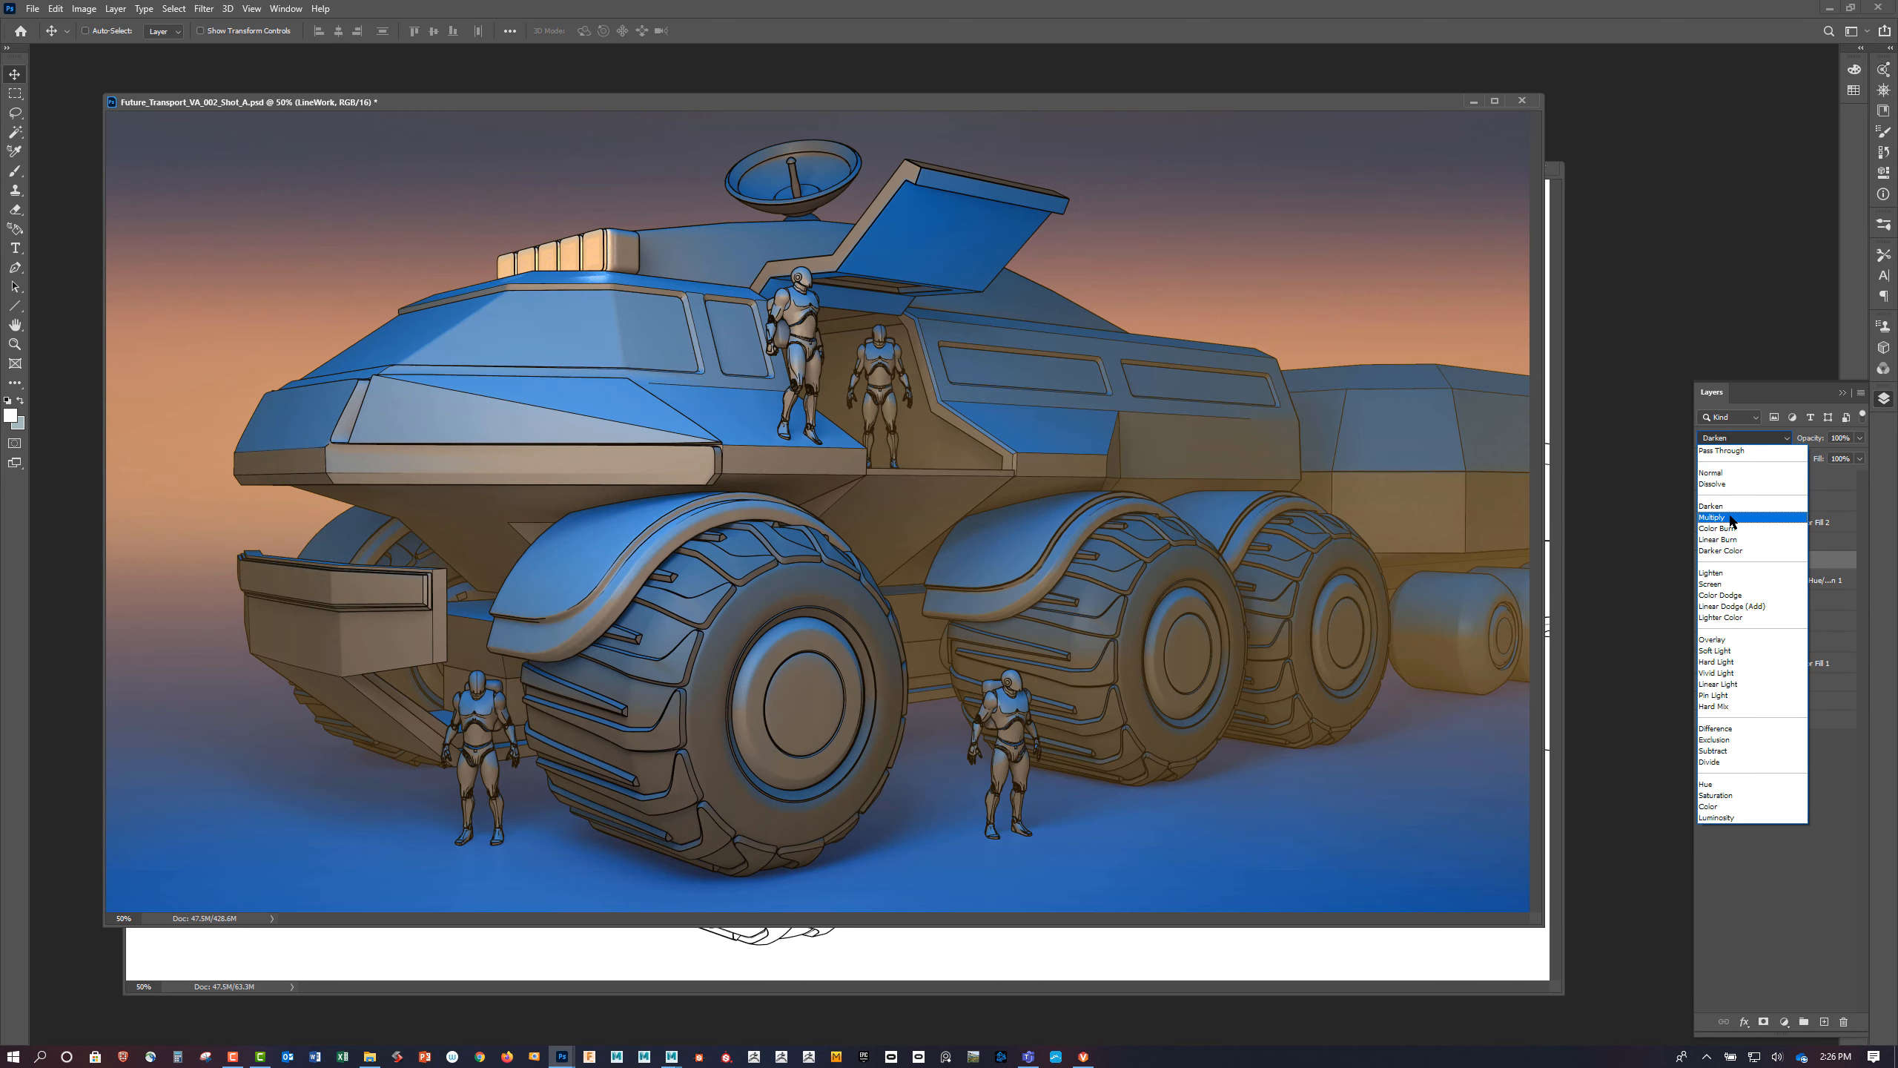
click(1731, 507)
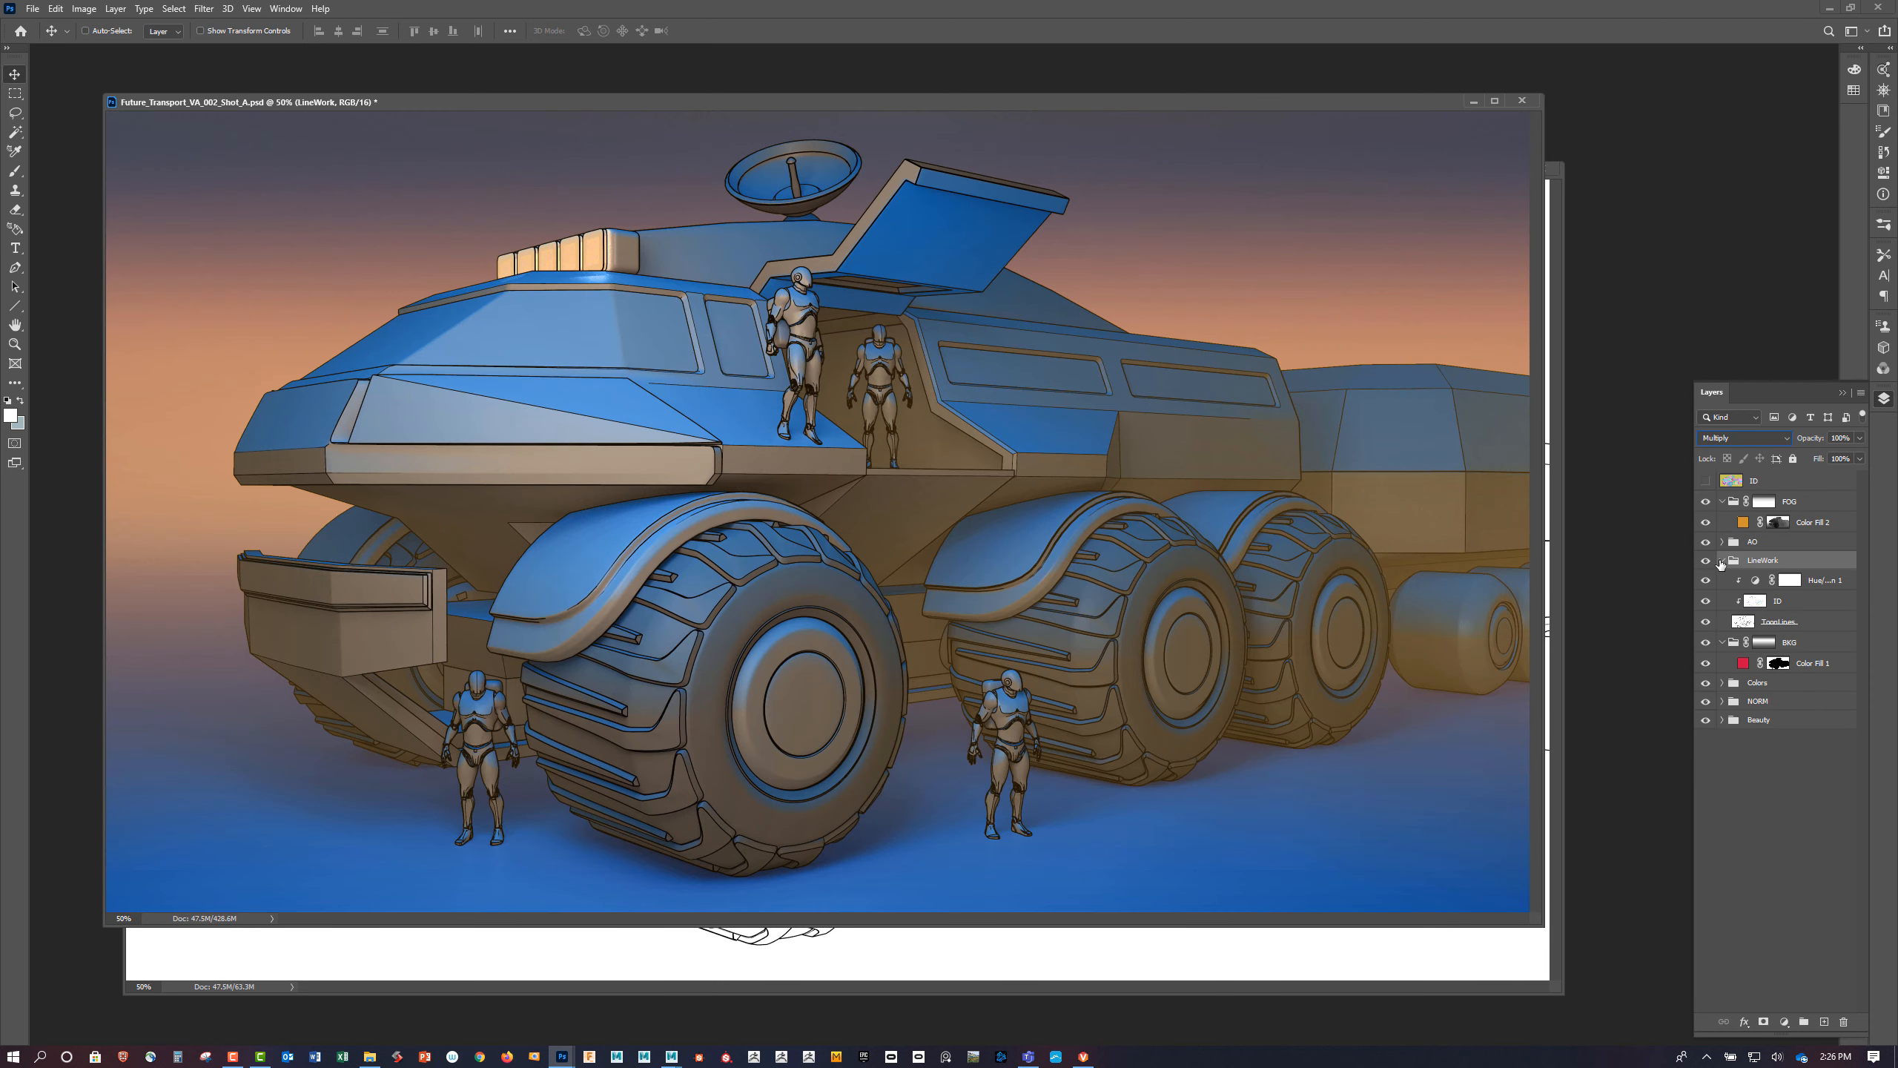
click(1722, 561)
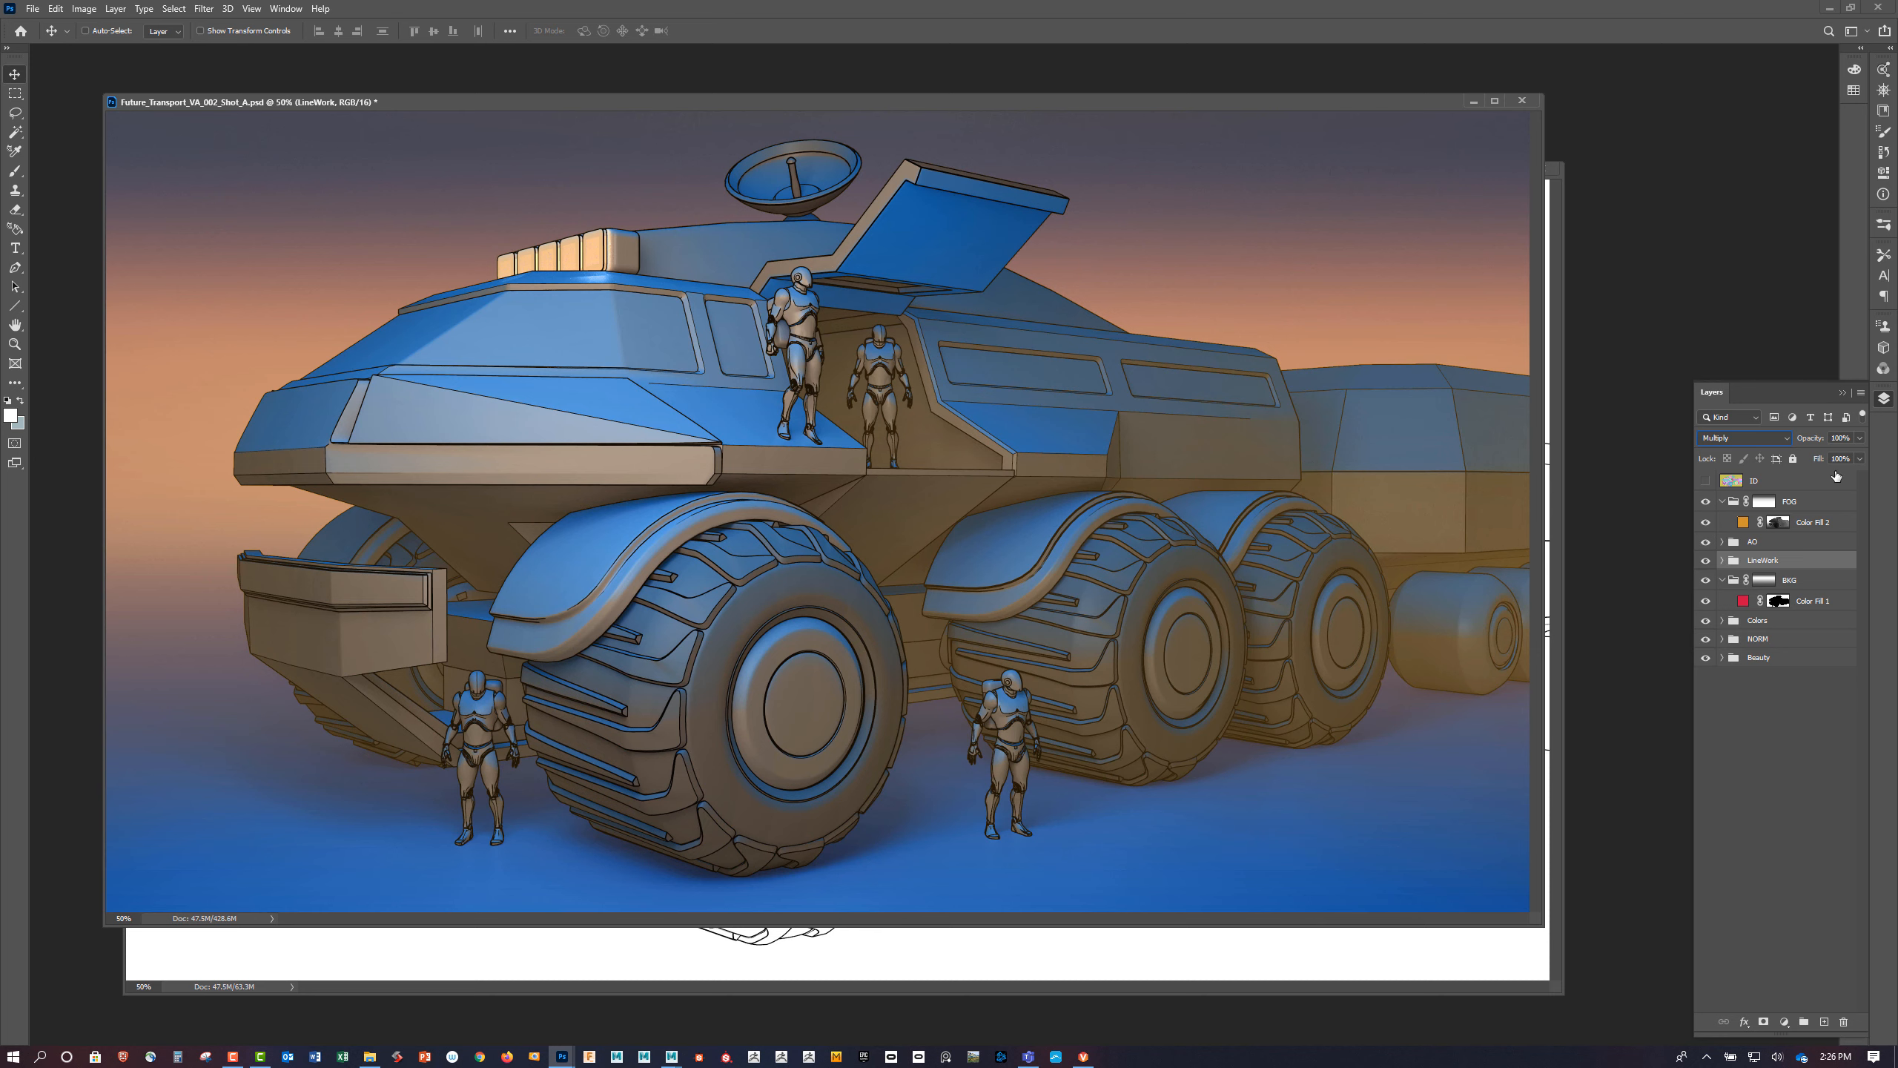
click(1859, 438)
mouse_move(1861, 454)
mouse_down()
mouse_move(1823, 458)
mouse_move(1859, 456)
mouse_up()
drag(1837, 465, 1846, 465)
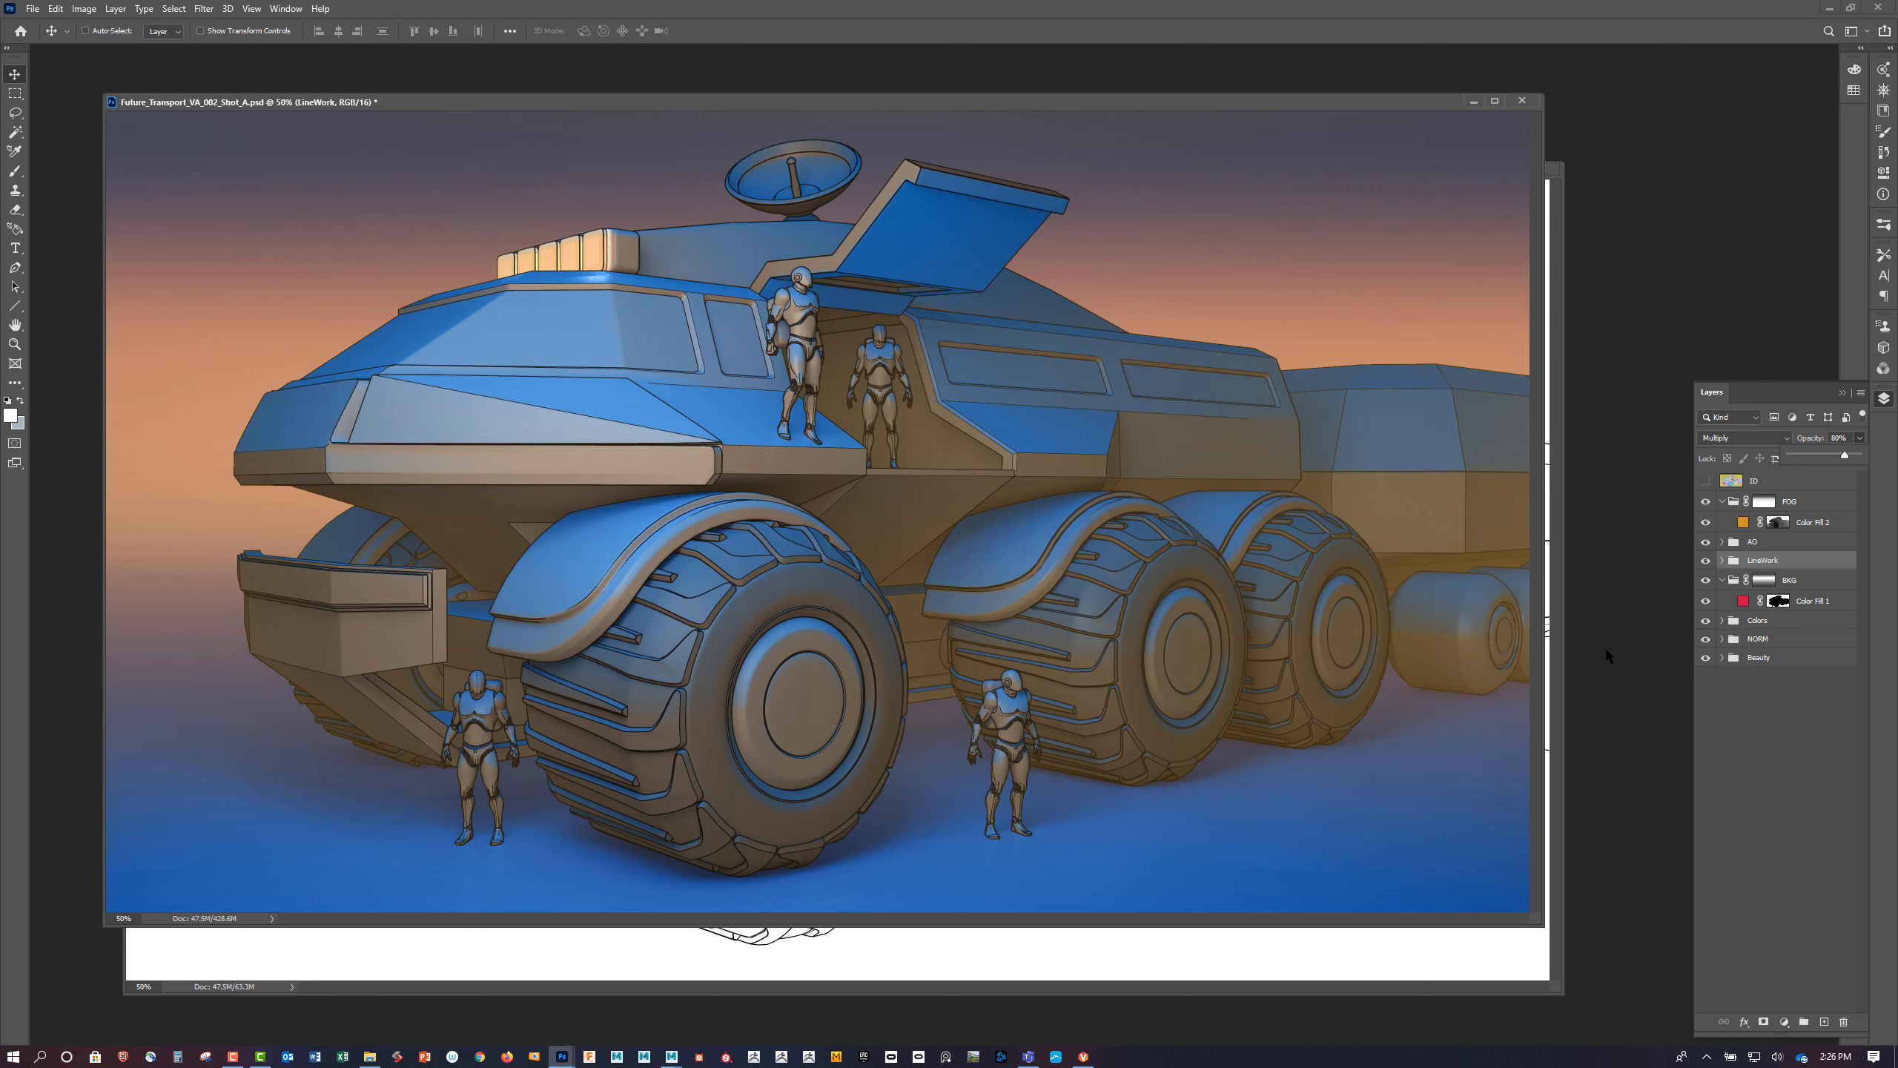
Hide and show the FOG group to compare the image with and without fog, and collapse the group
click(1706, 502)
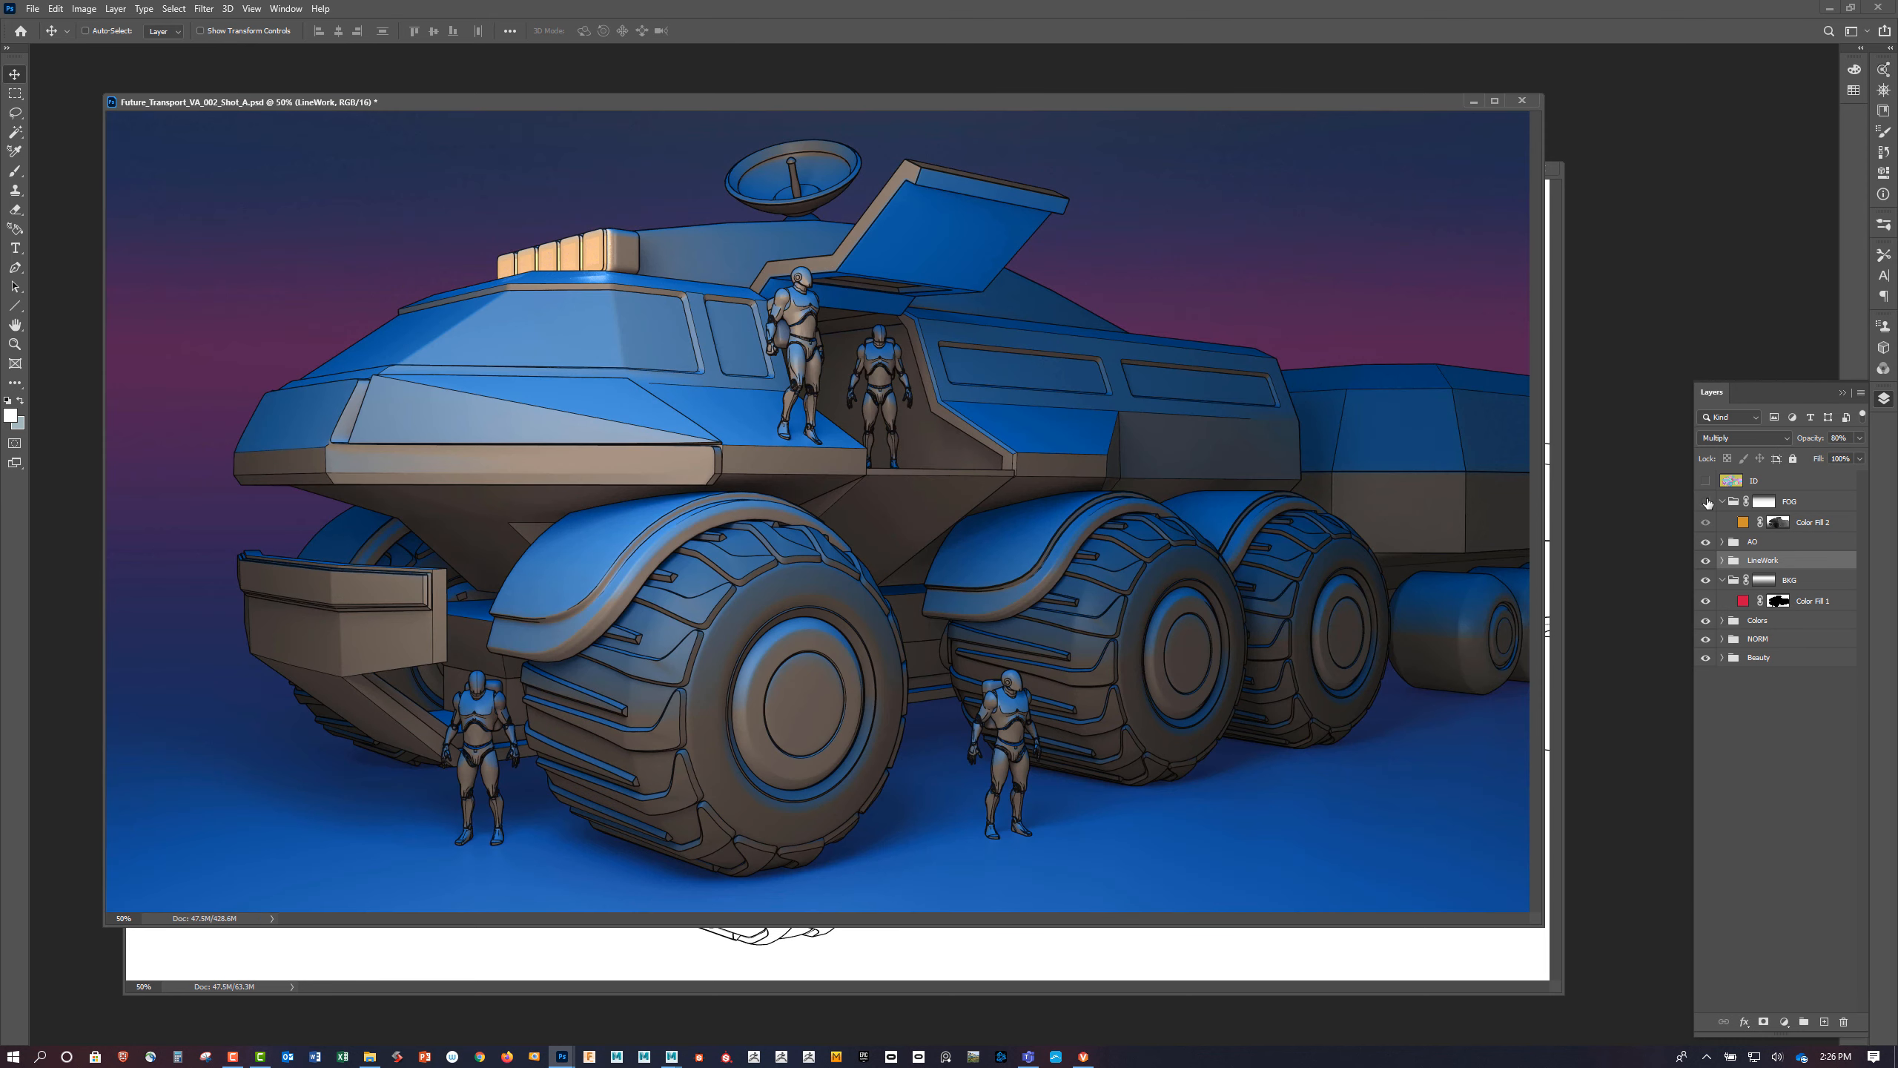
click(1706, 502)
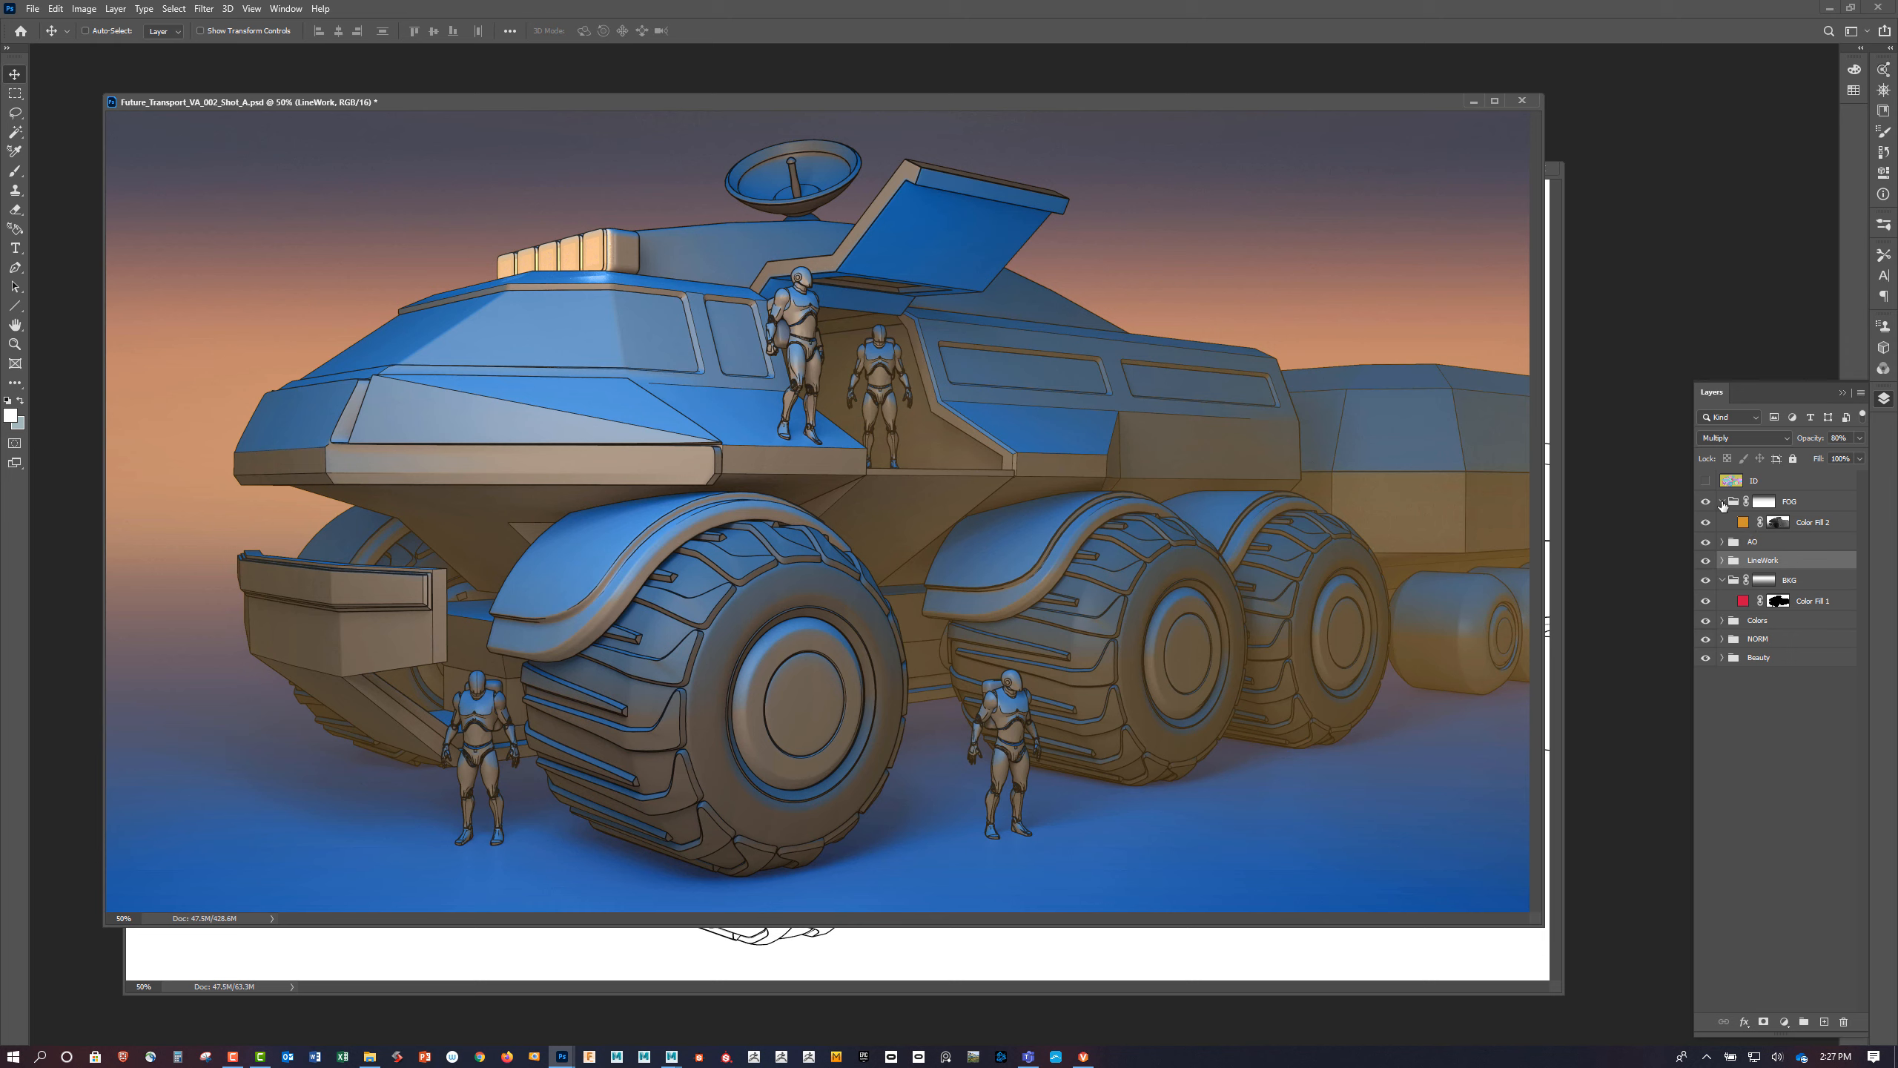
click(1723, 503)
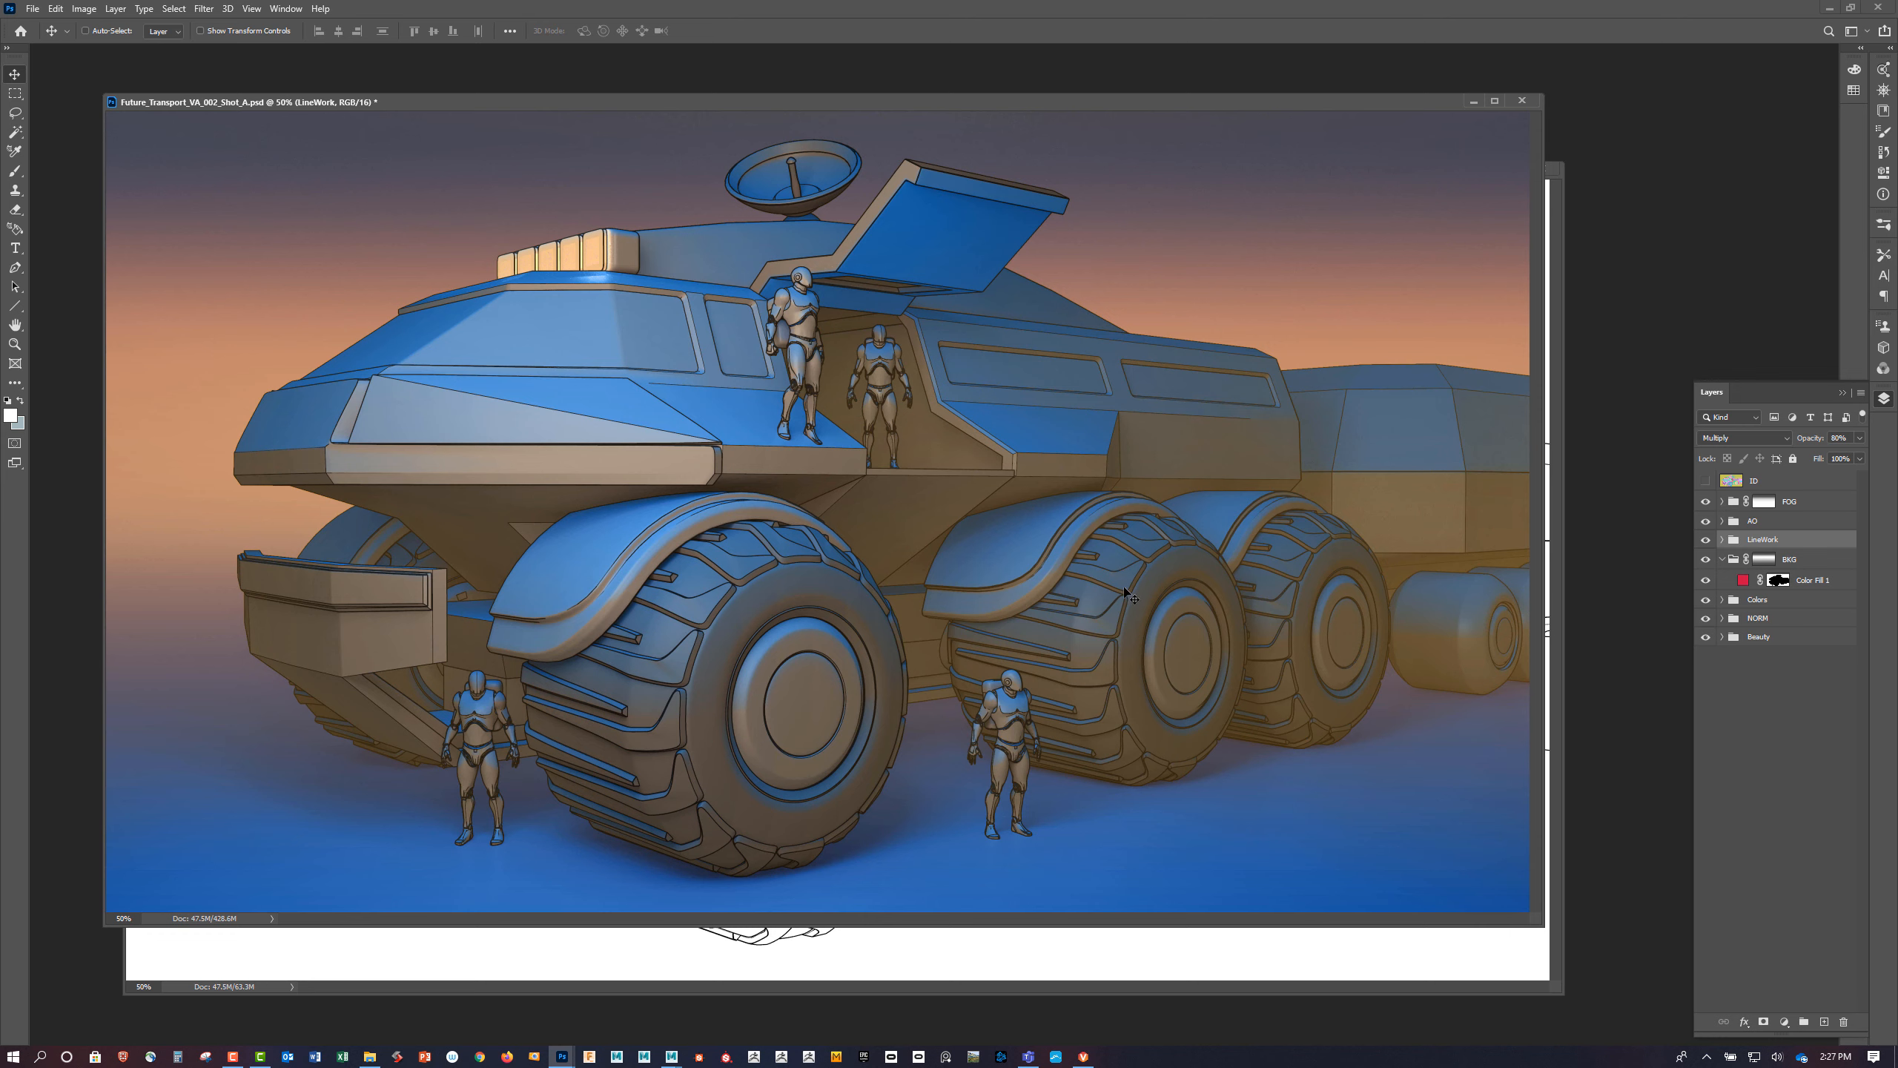
Copy the entire canvas merged and paste it as a new layer directly above the FOG group
key(ctrl)
key(ctrl+a)
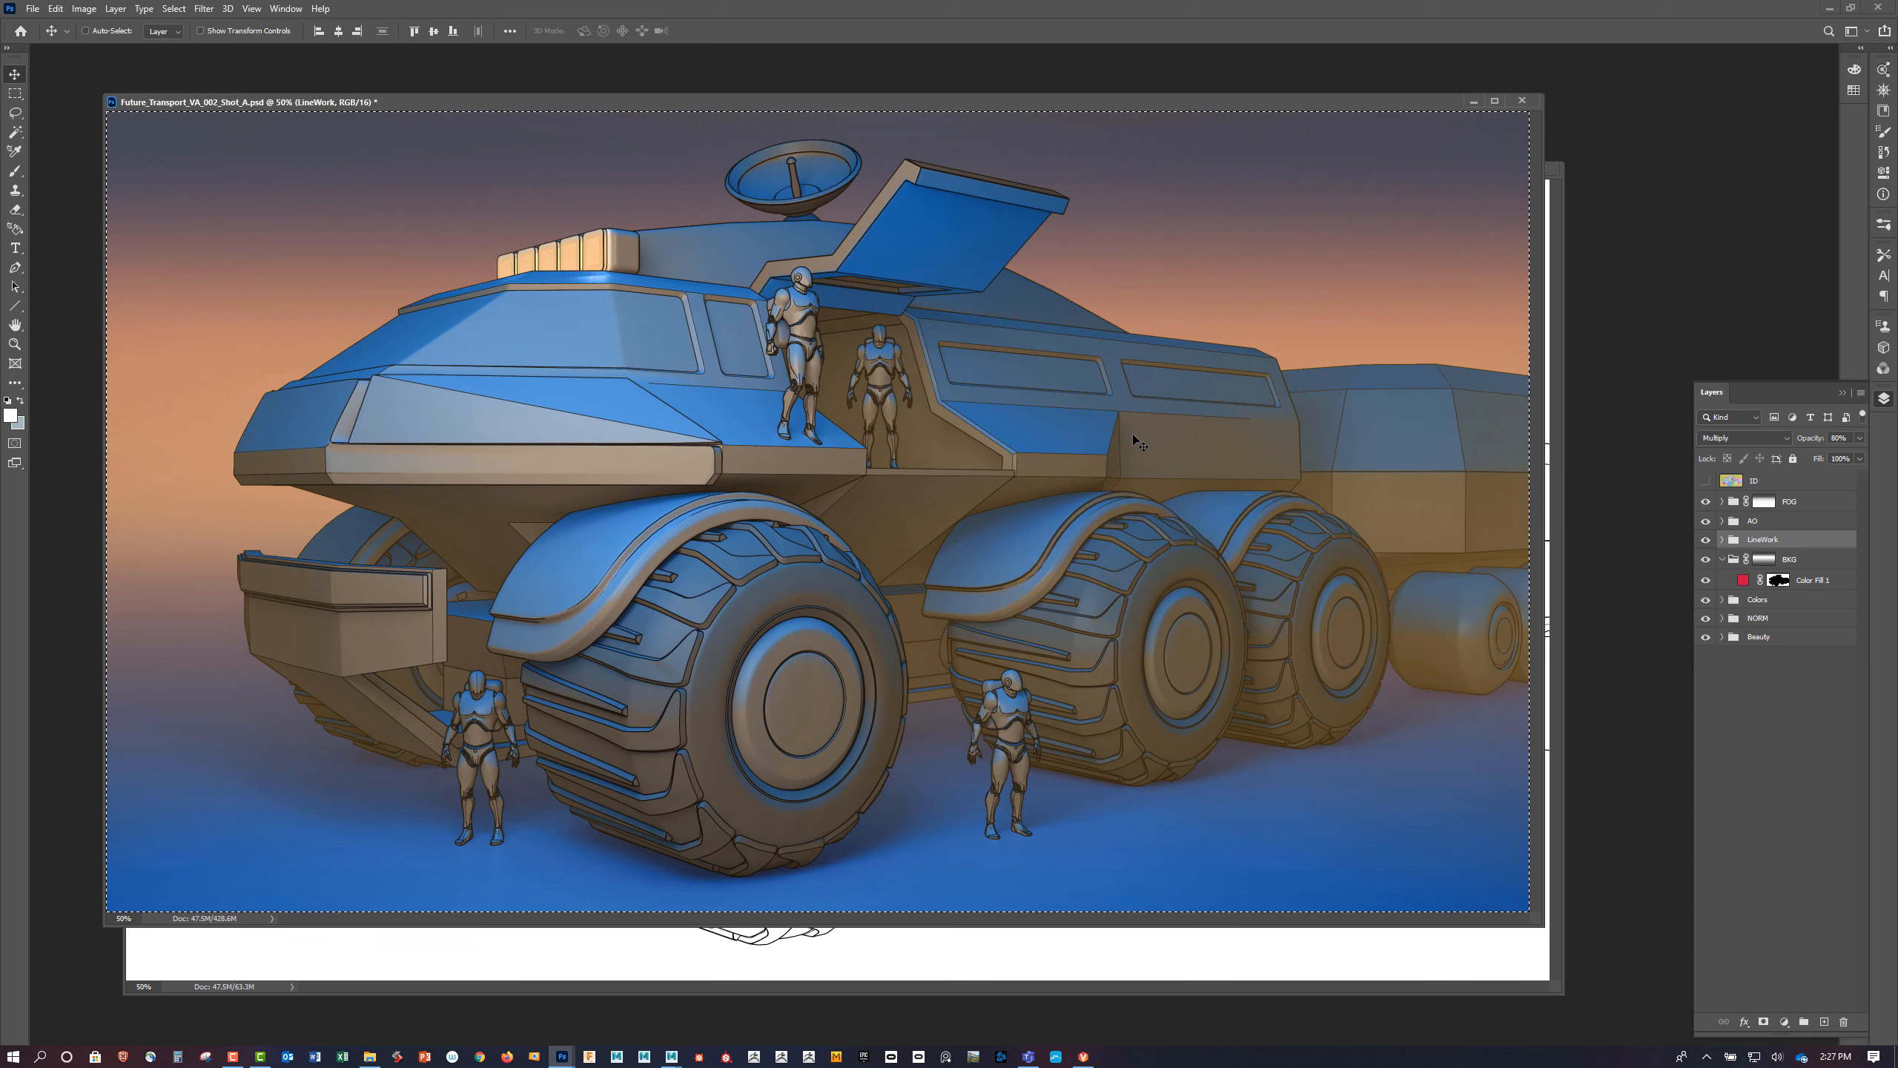
key(ctrl)
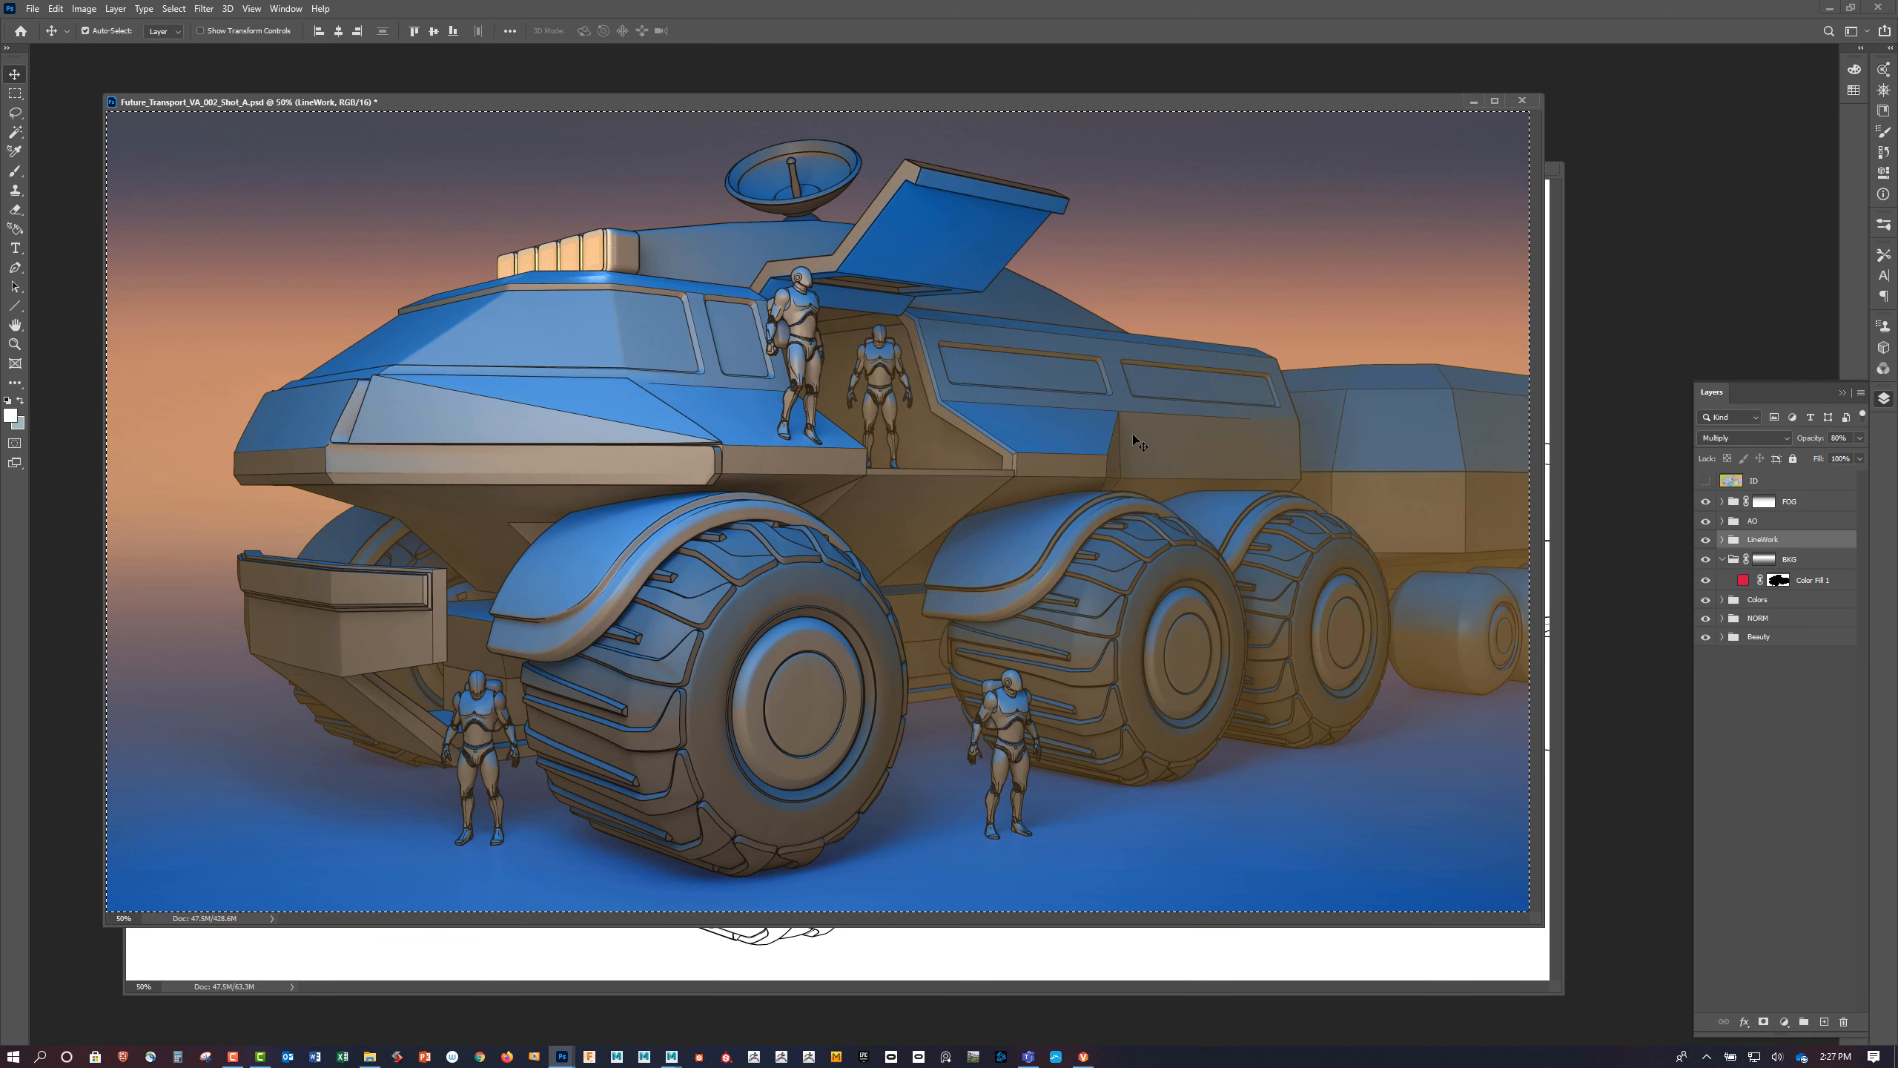
click(54, 9)
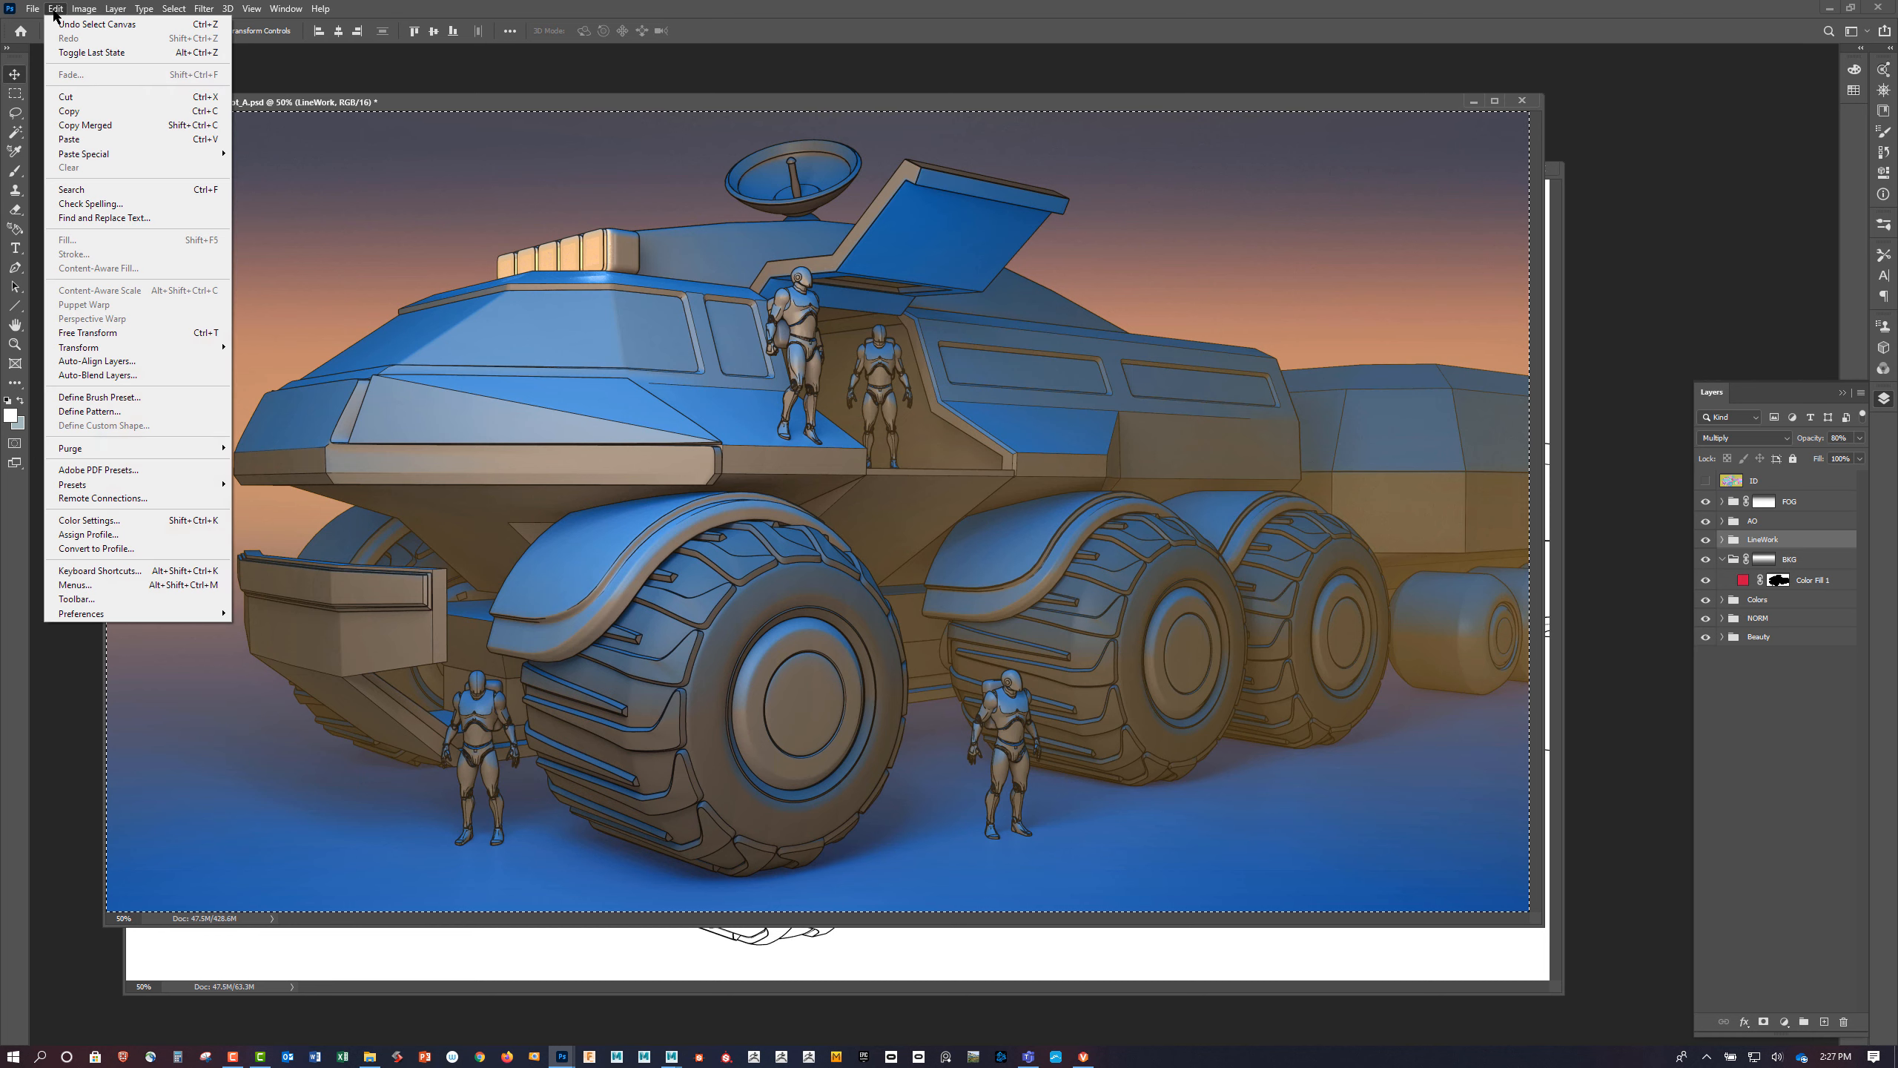
click(120, 125)
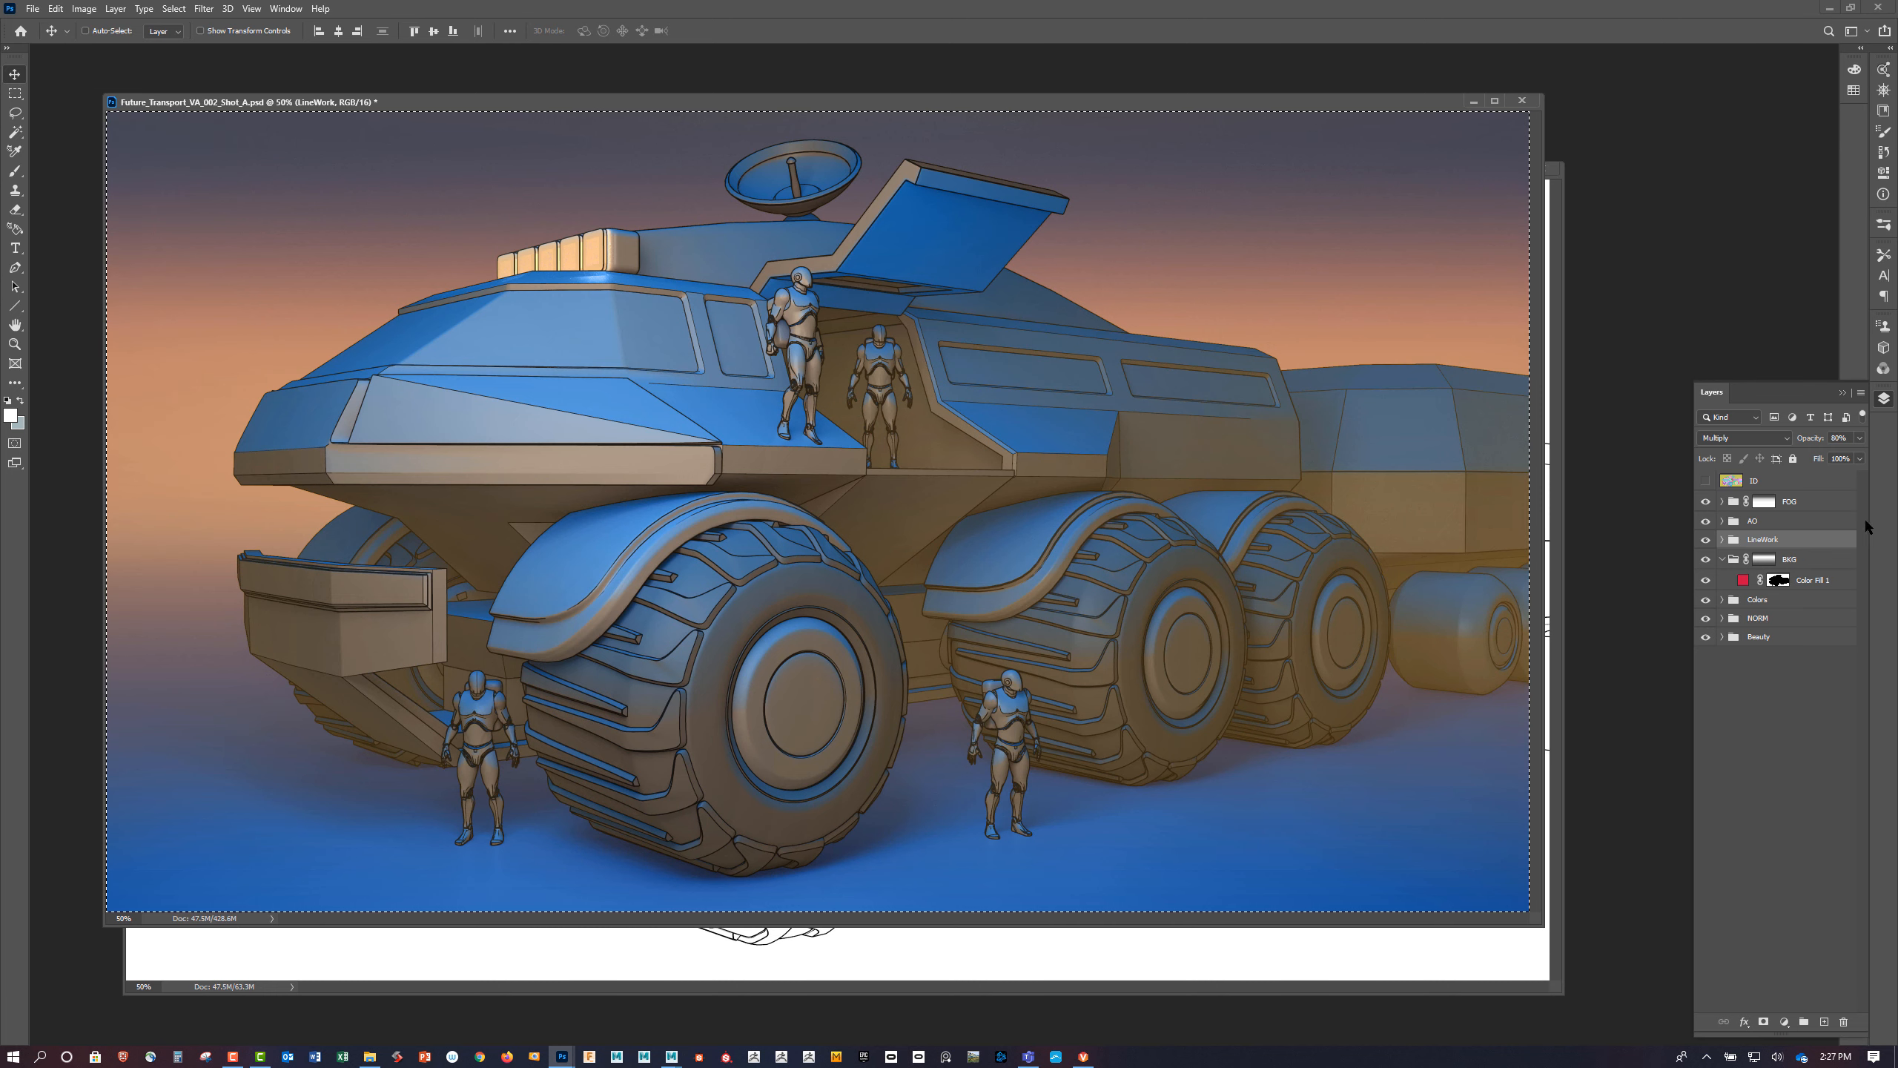
click(1800, 501)
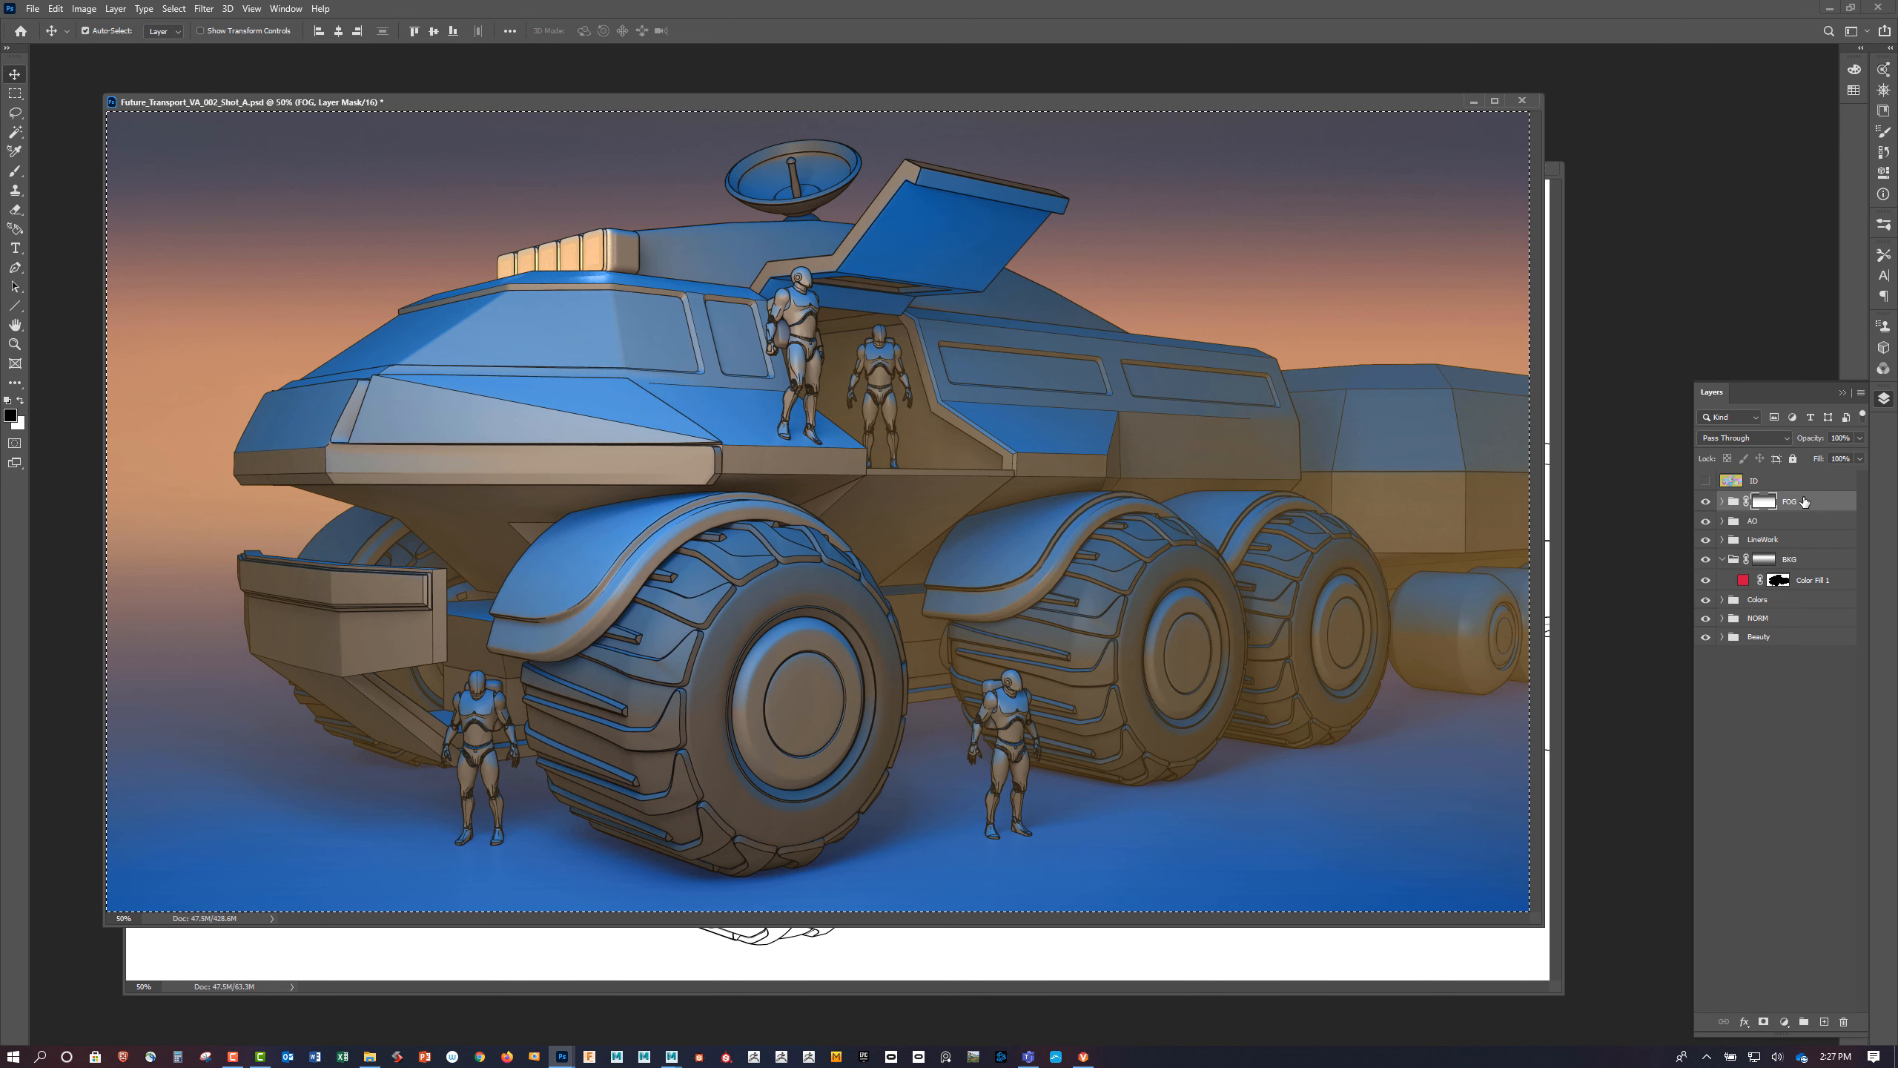
key(ctrl+v)
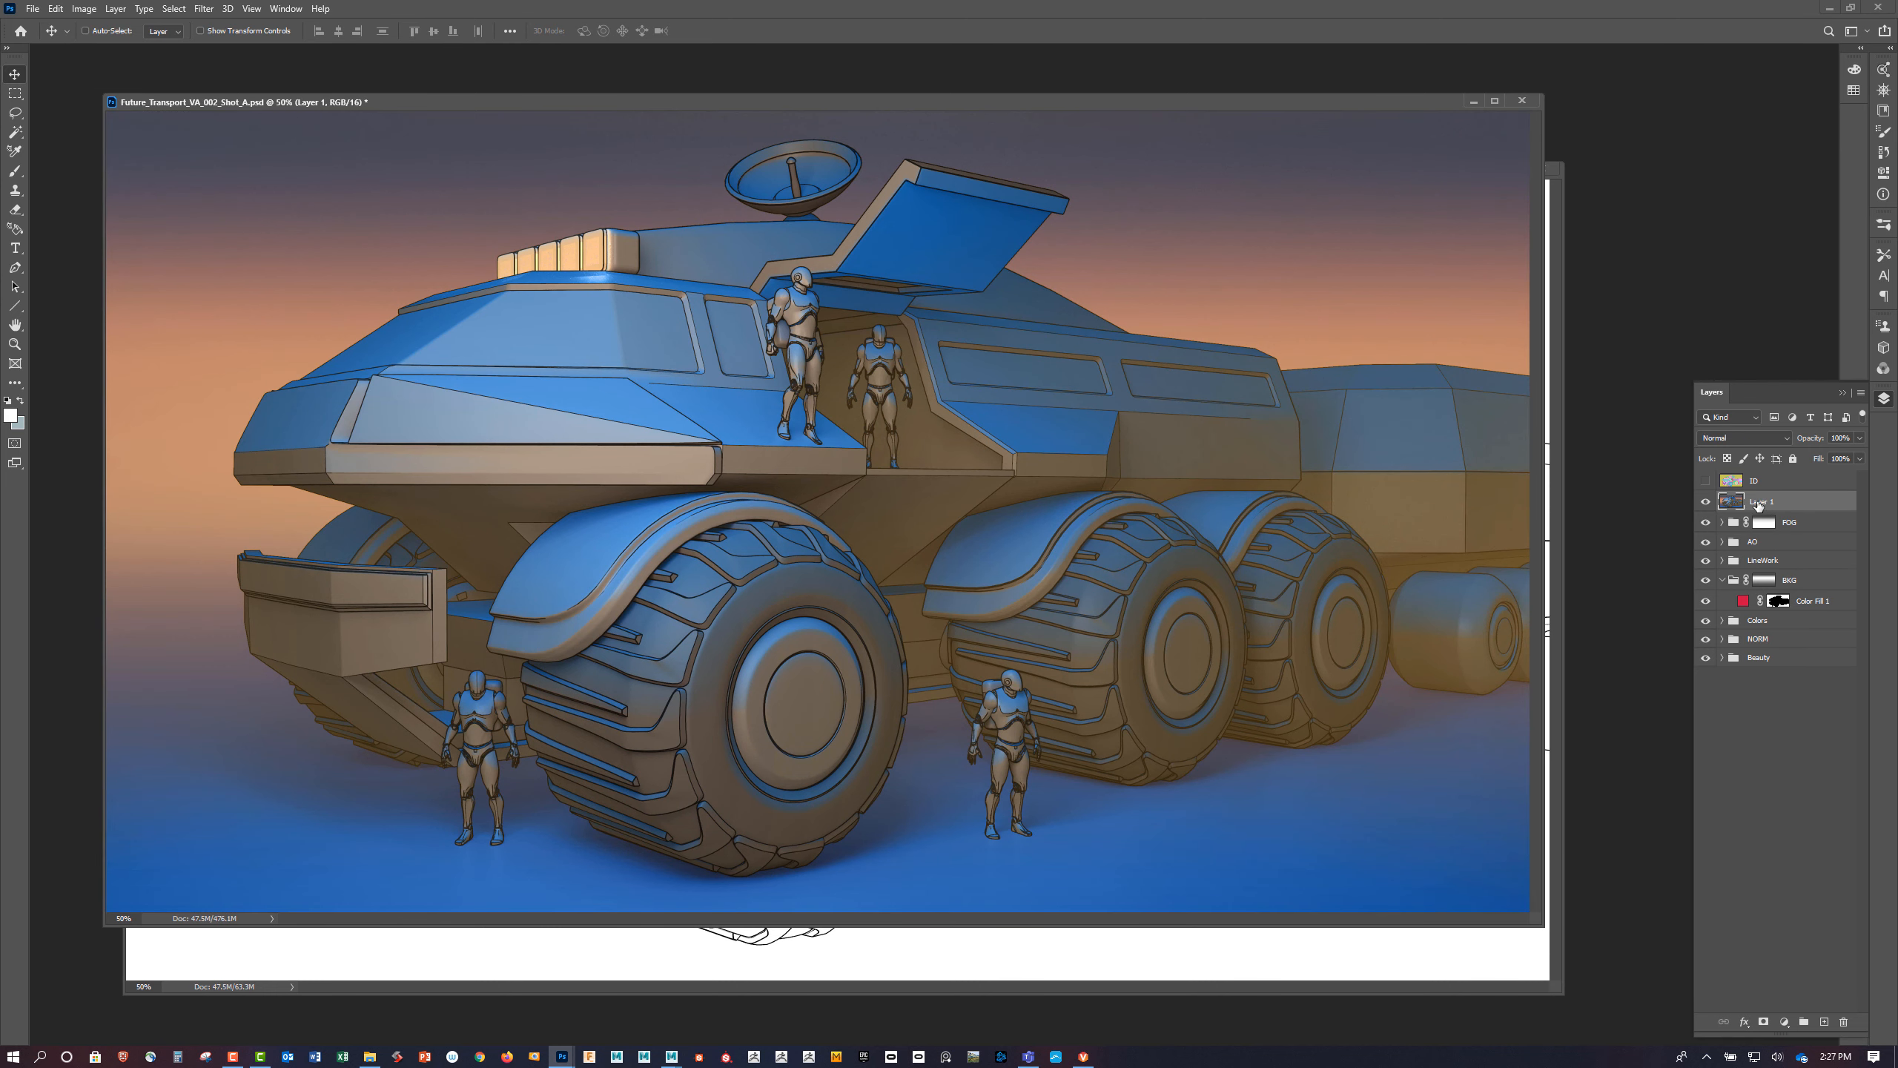
Rename the pasted layer Blur and apply a Gaussian Blur with a slightly increased radius to it
double_click(1760, 502)
text(Blur)
key(Return)
click(203, 9)
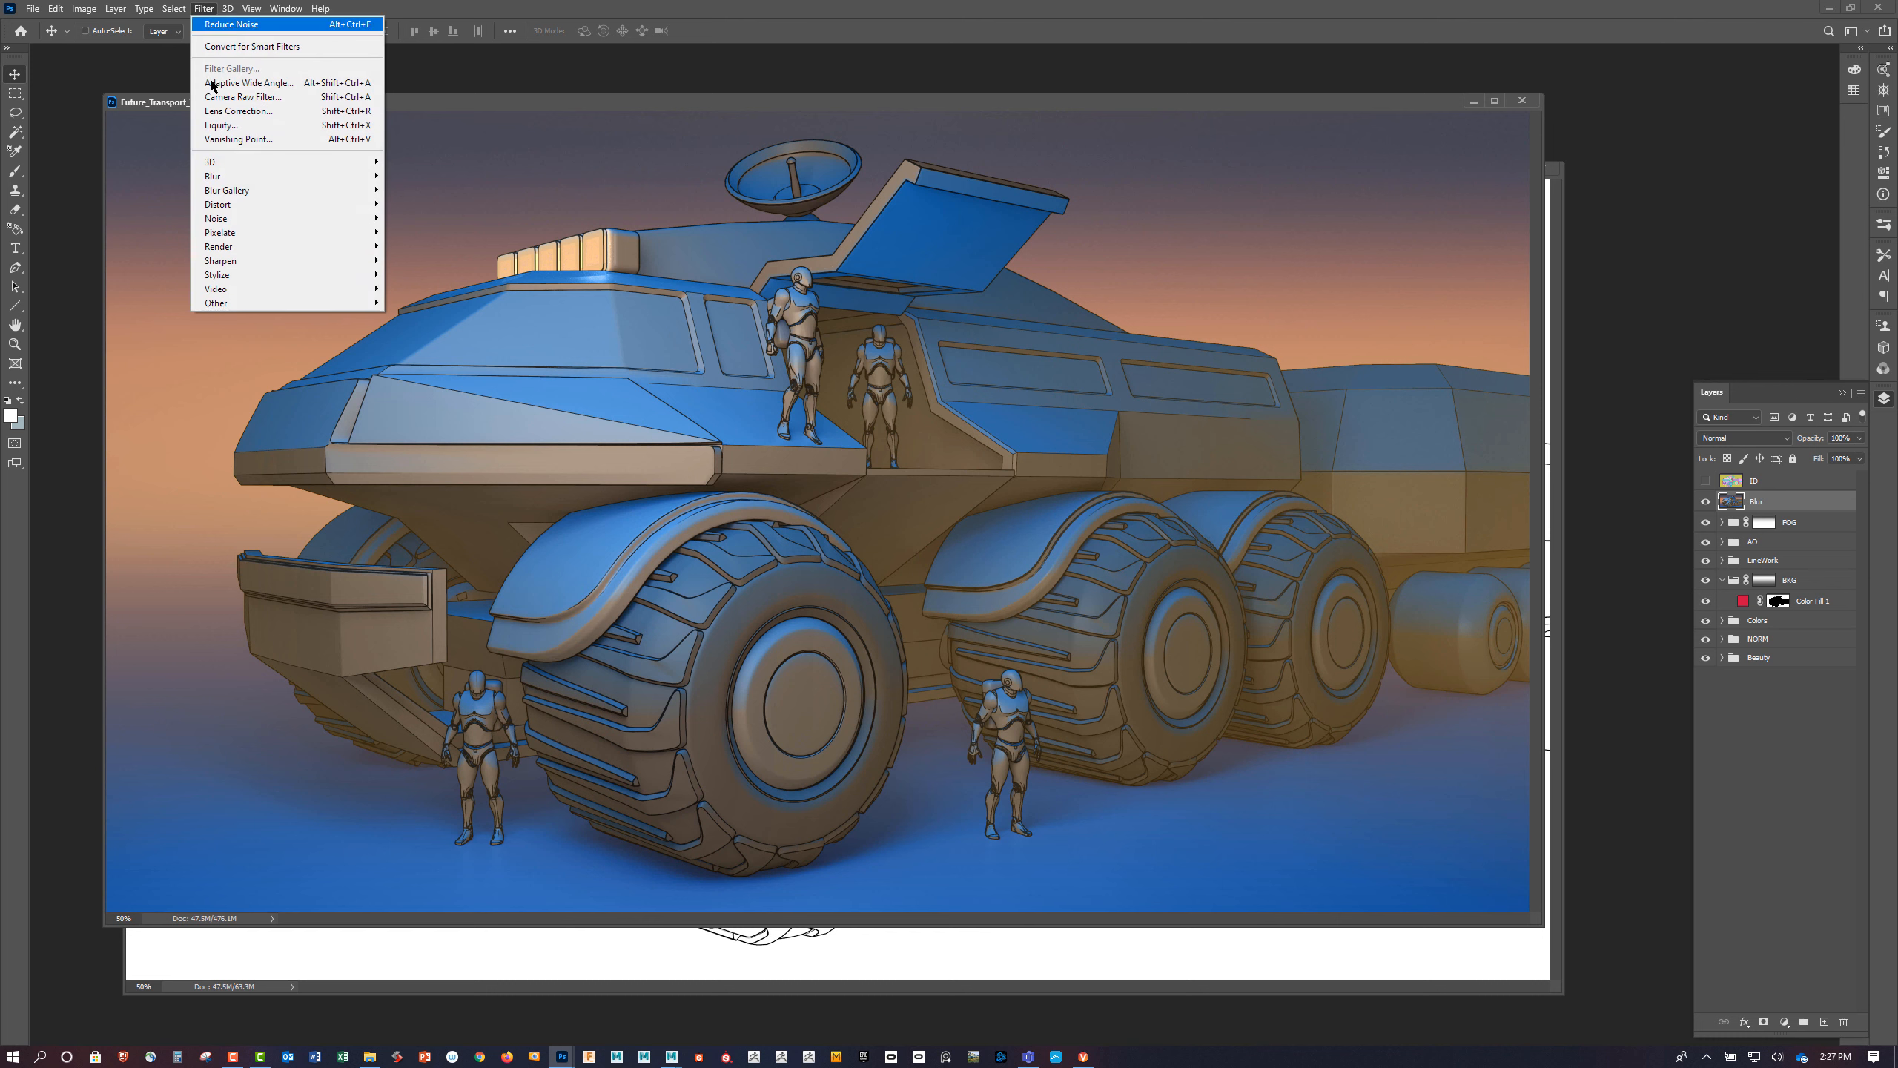
mouse_move(240, 180)
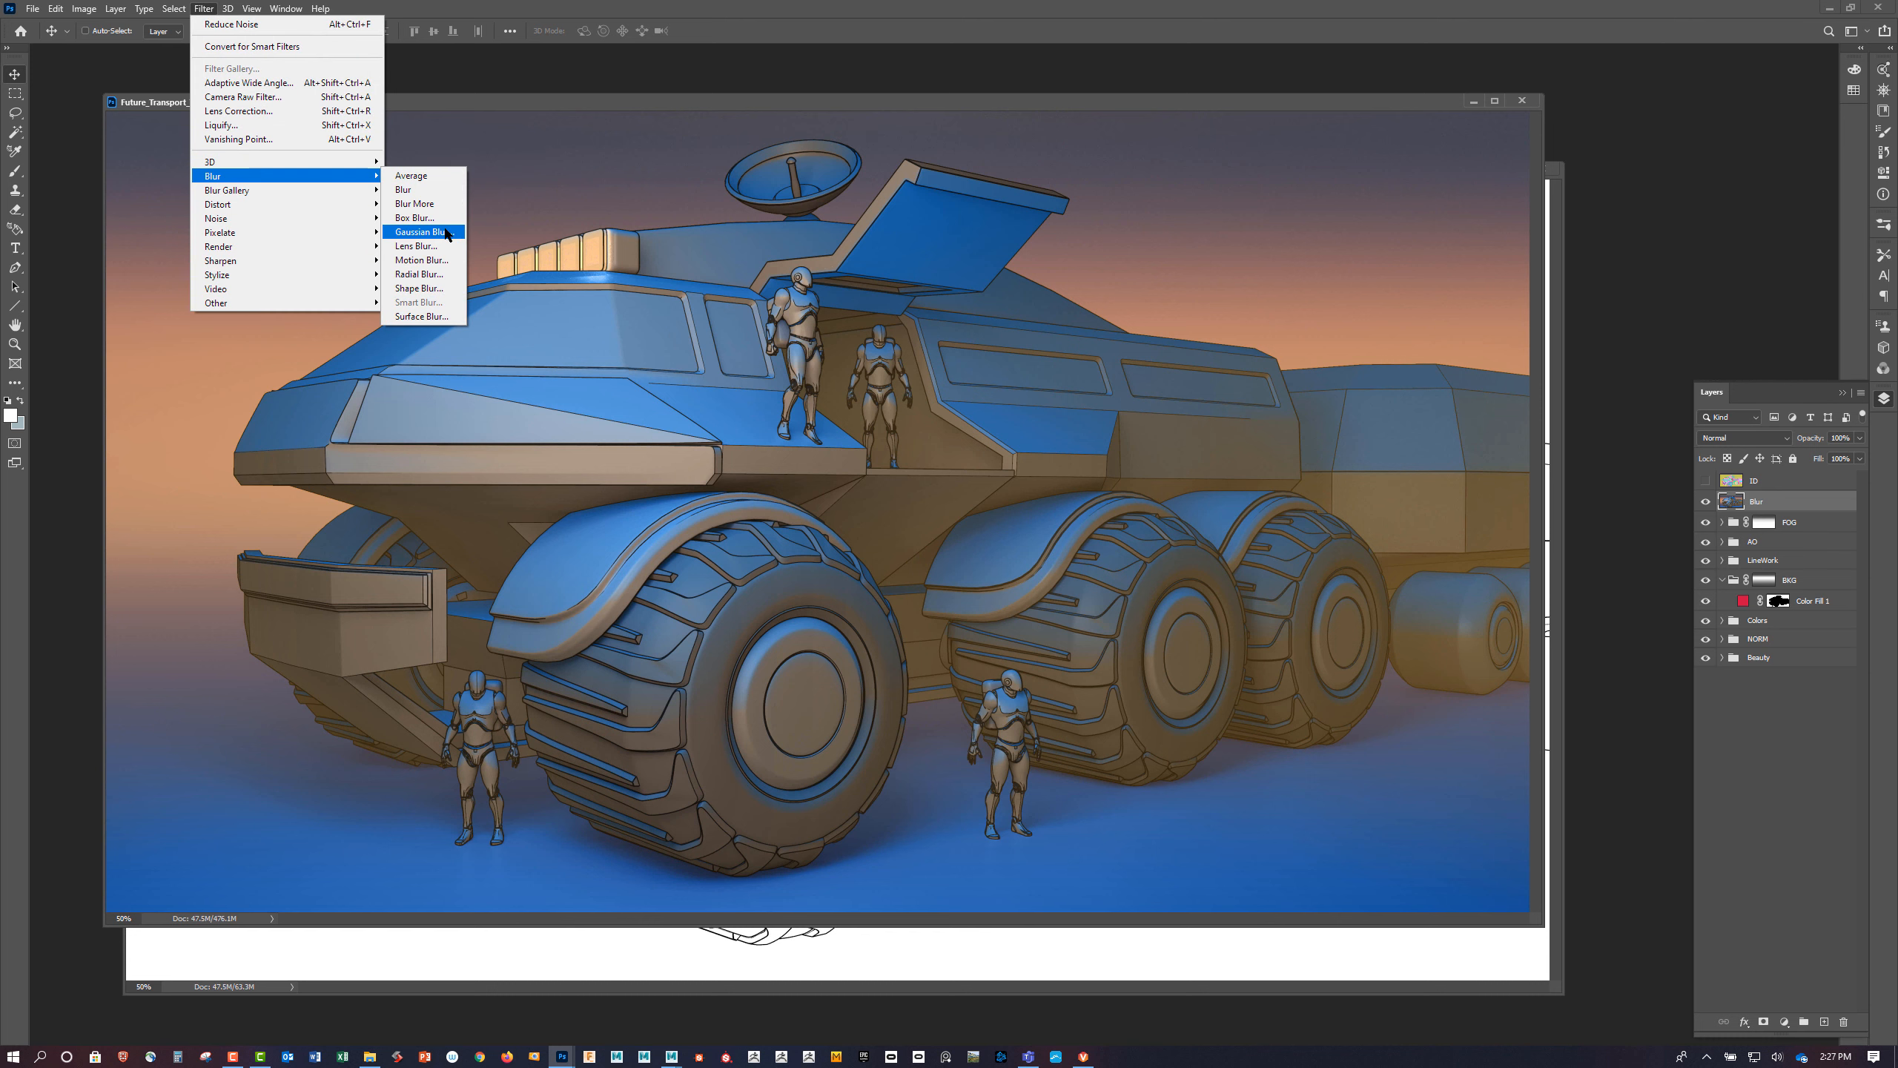
click(448, 233)
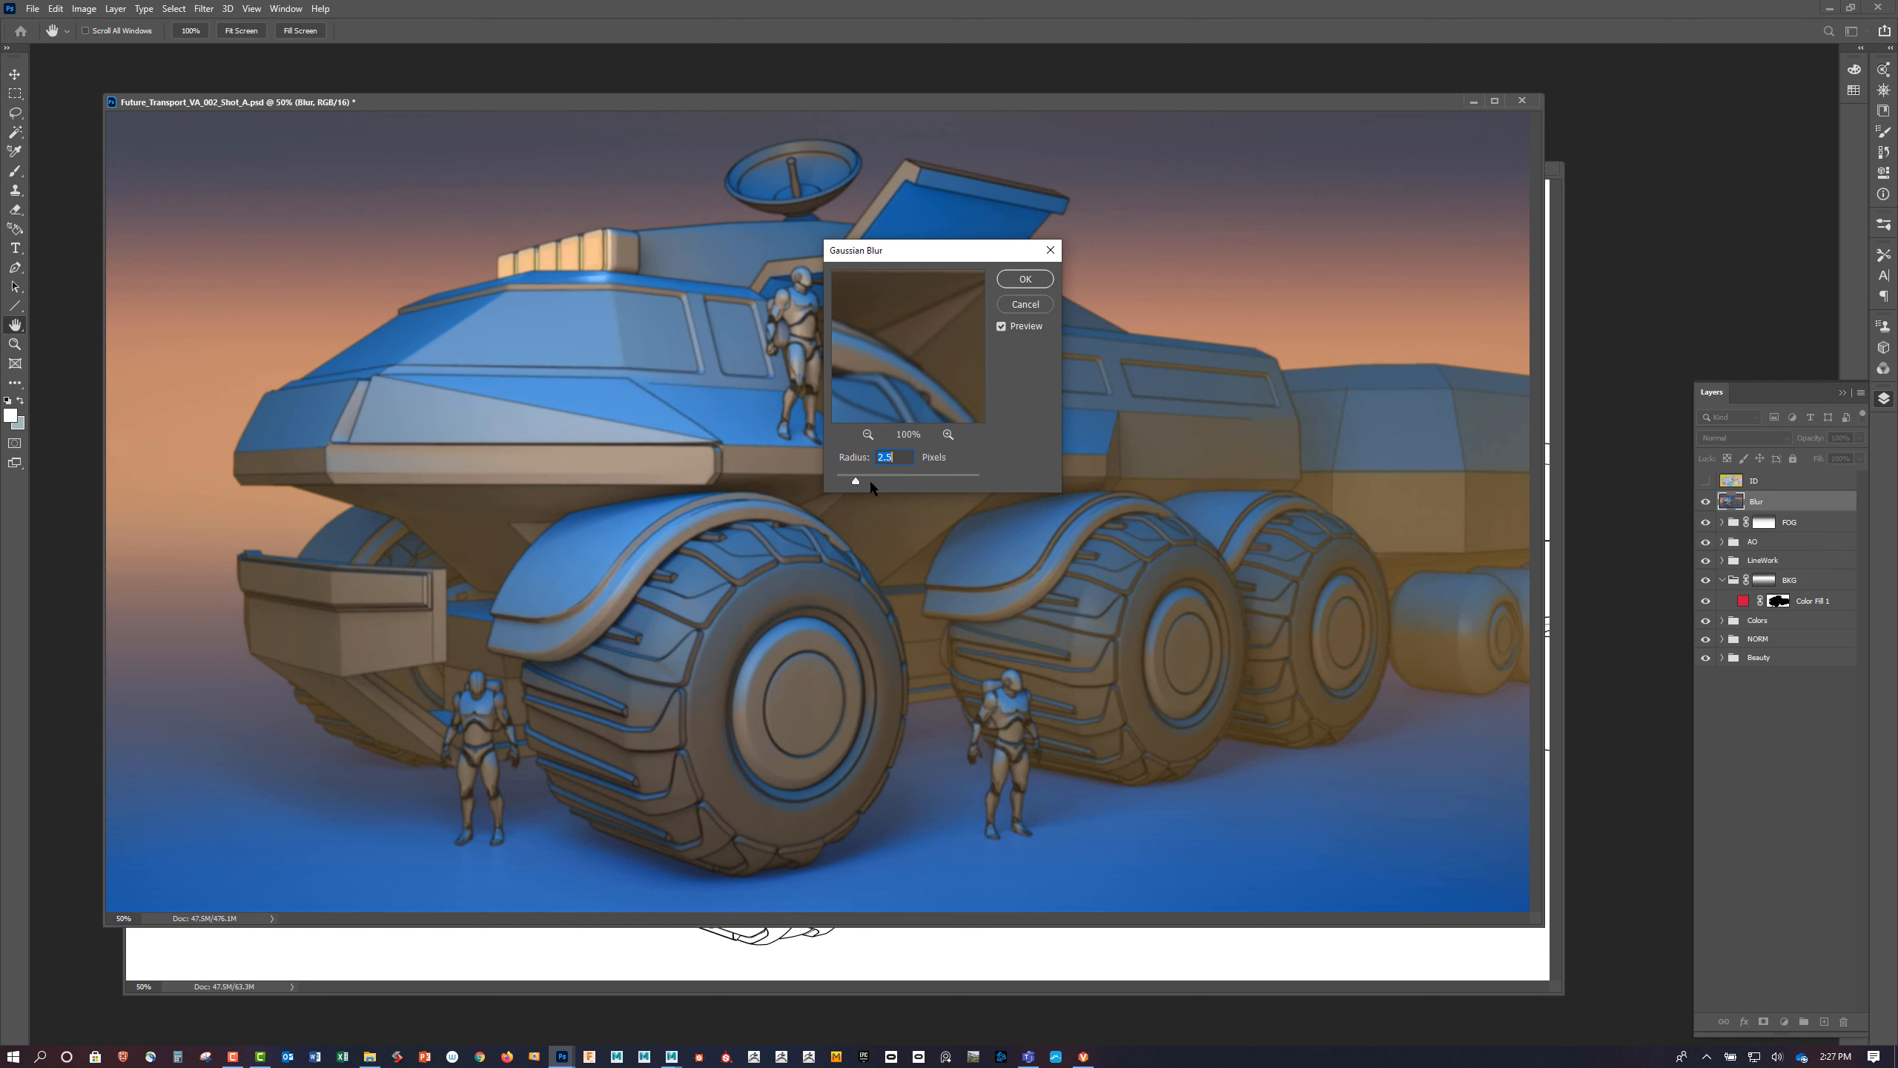
drag(855, 484, 858, 485)
key(Return)
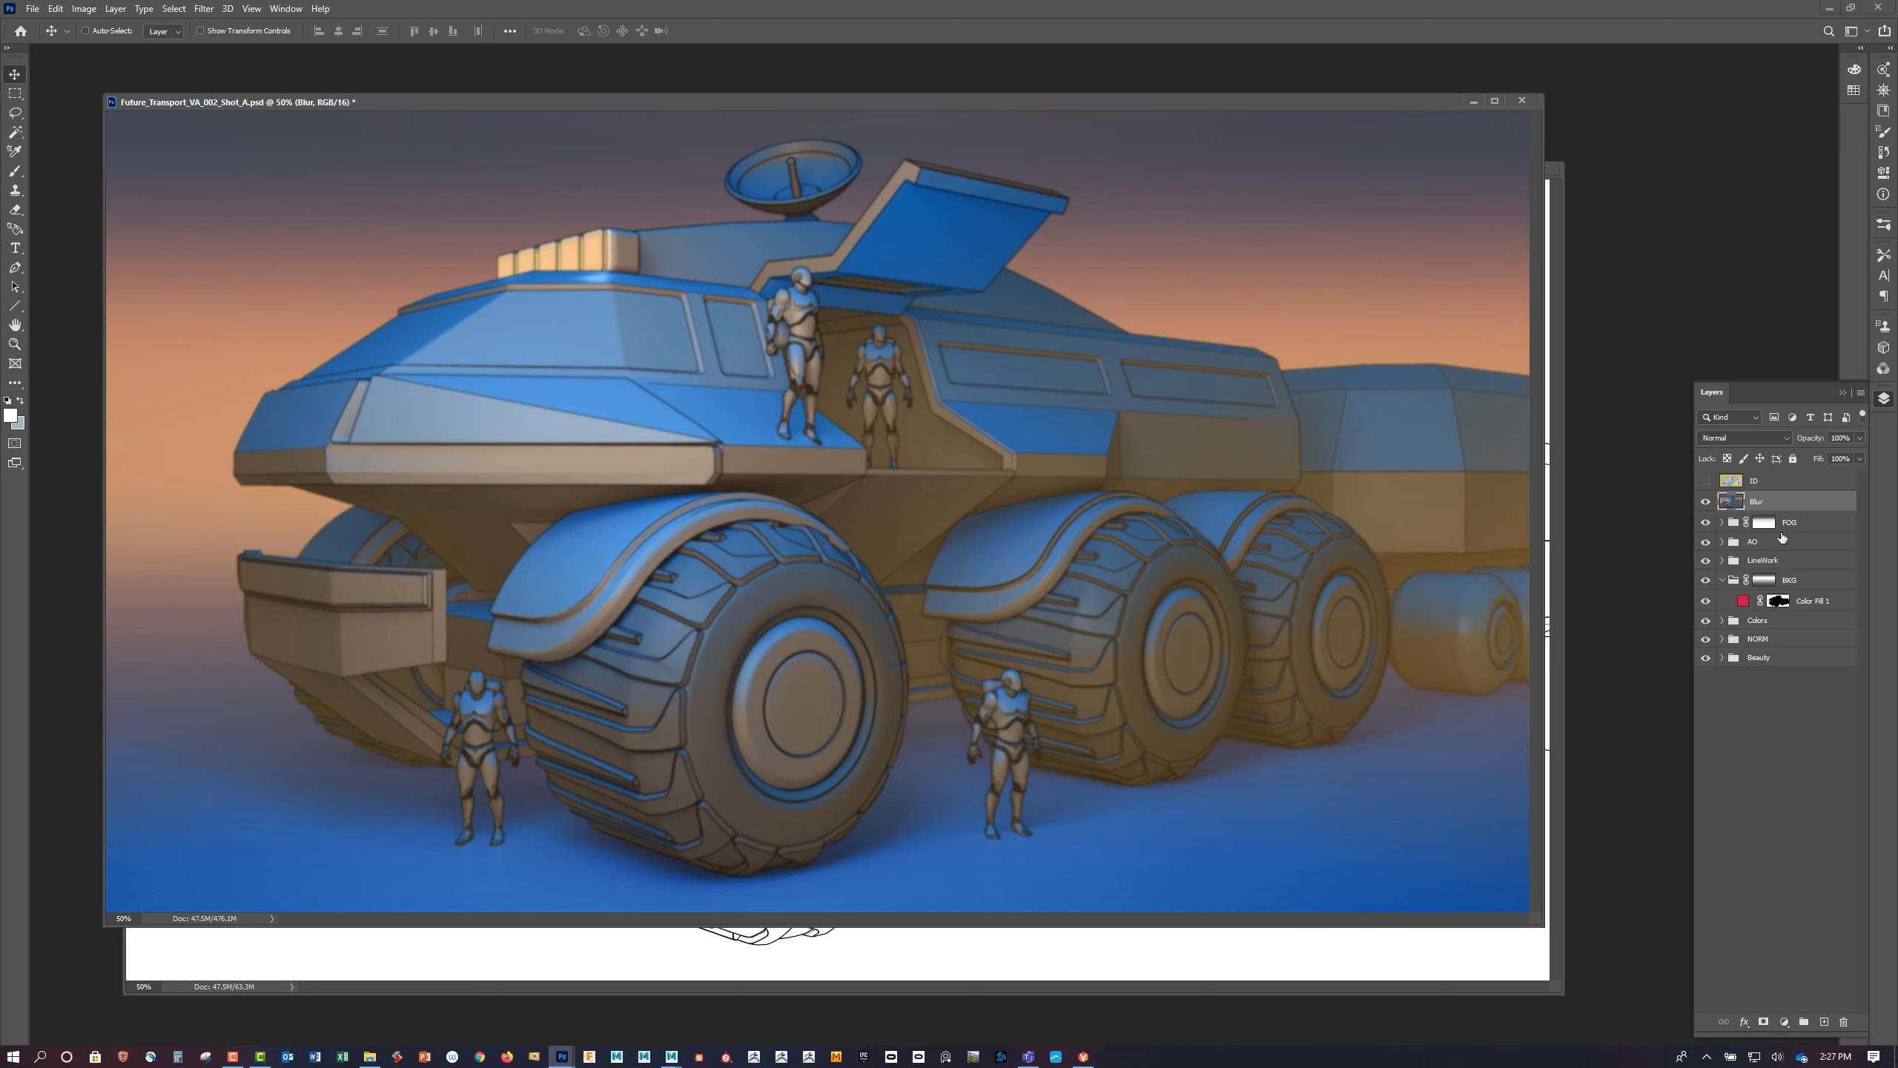
Load the FOG group's Color Fill 2 mask as a selection and add it as a mask to the Blur layer
click(1721, 522)
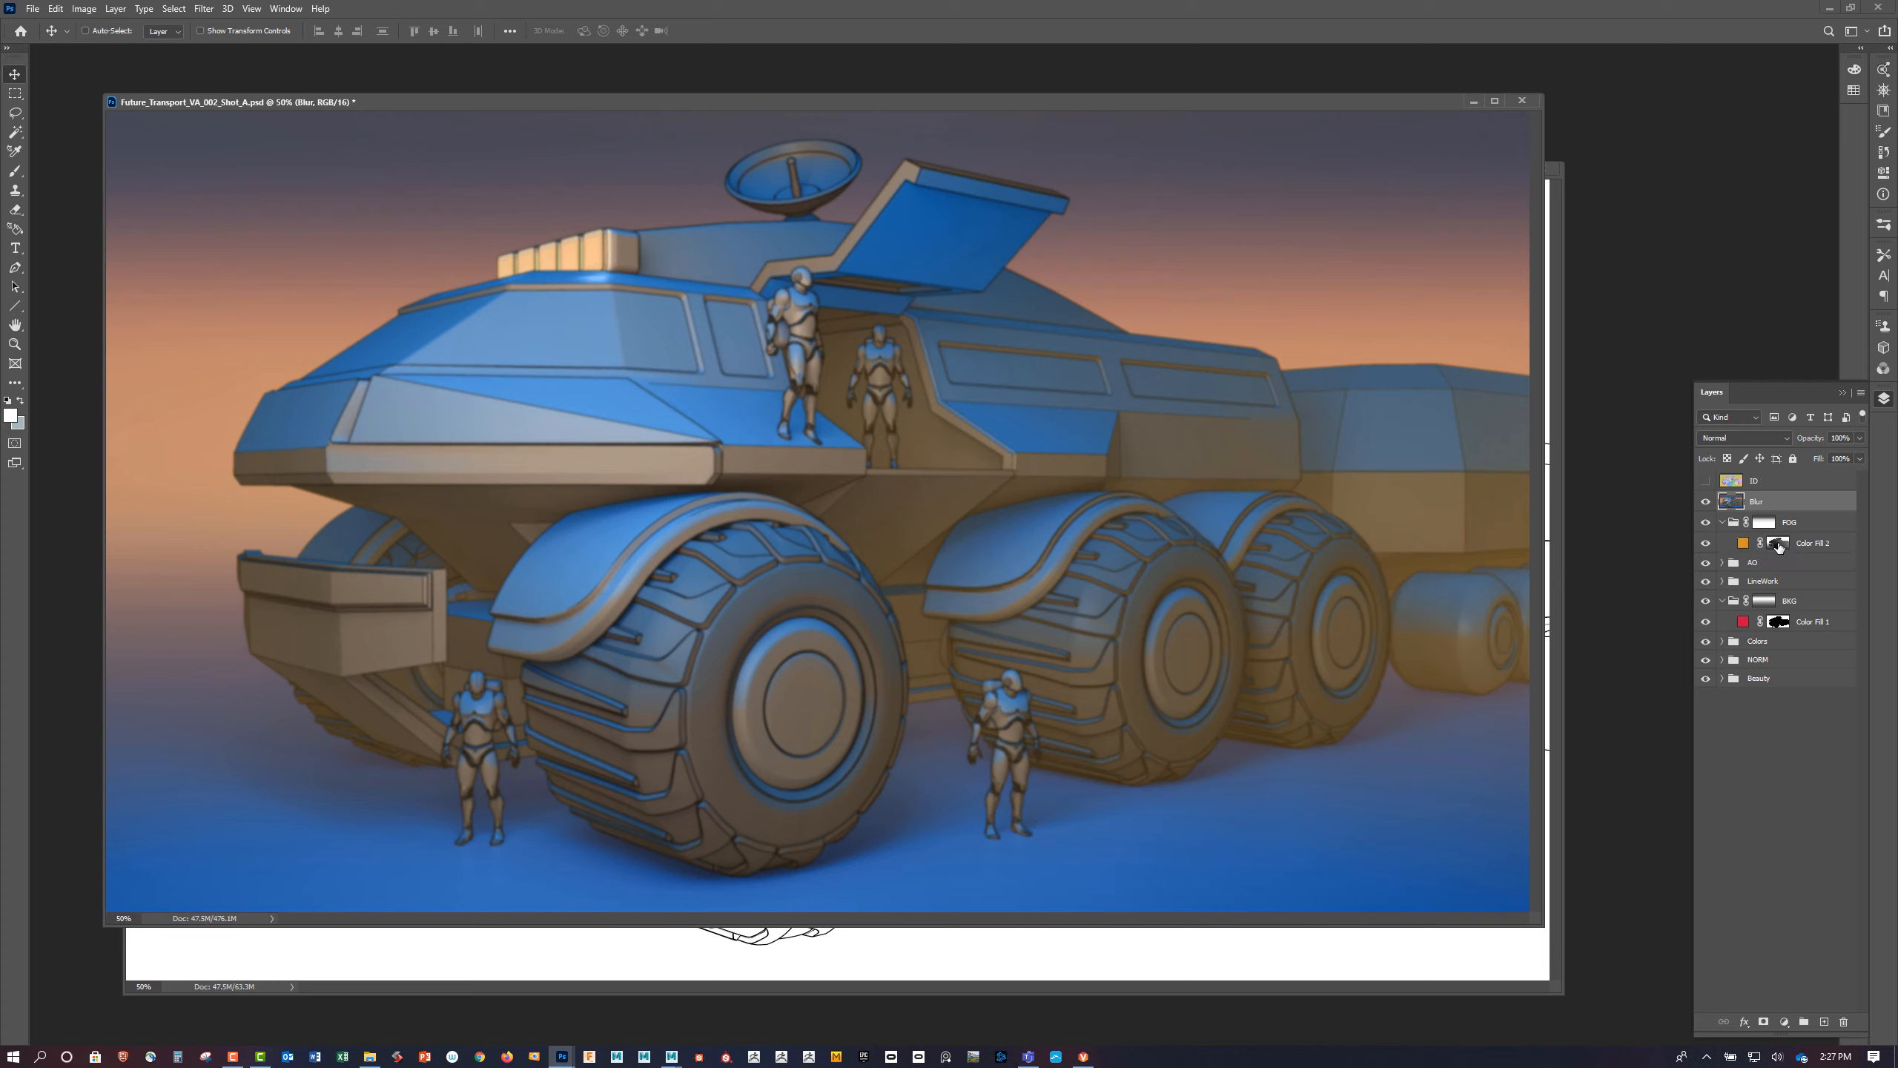
ctrl+click(1779, 546)
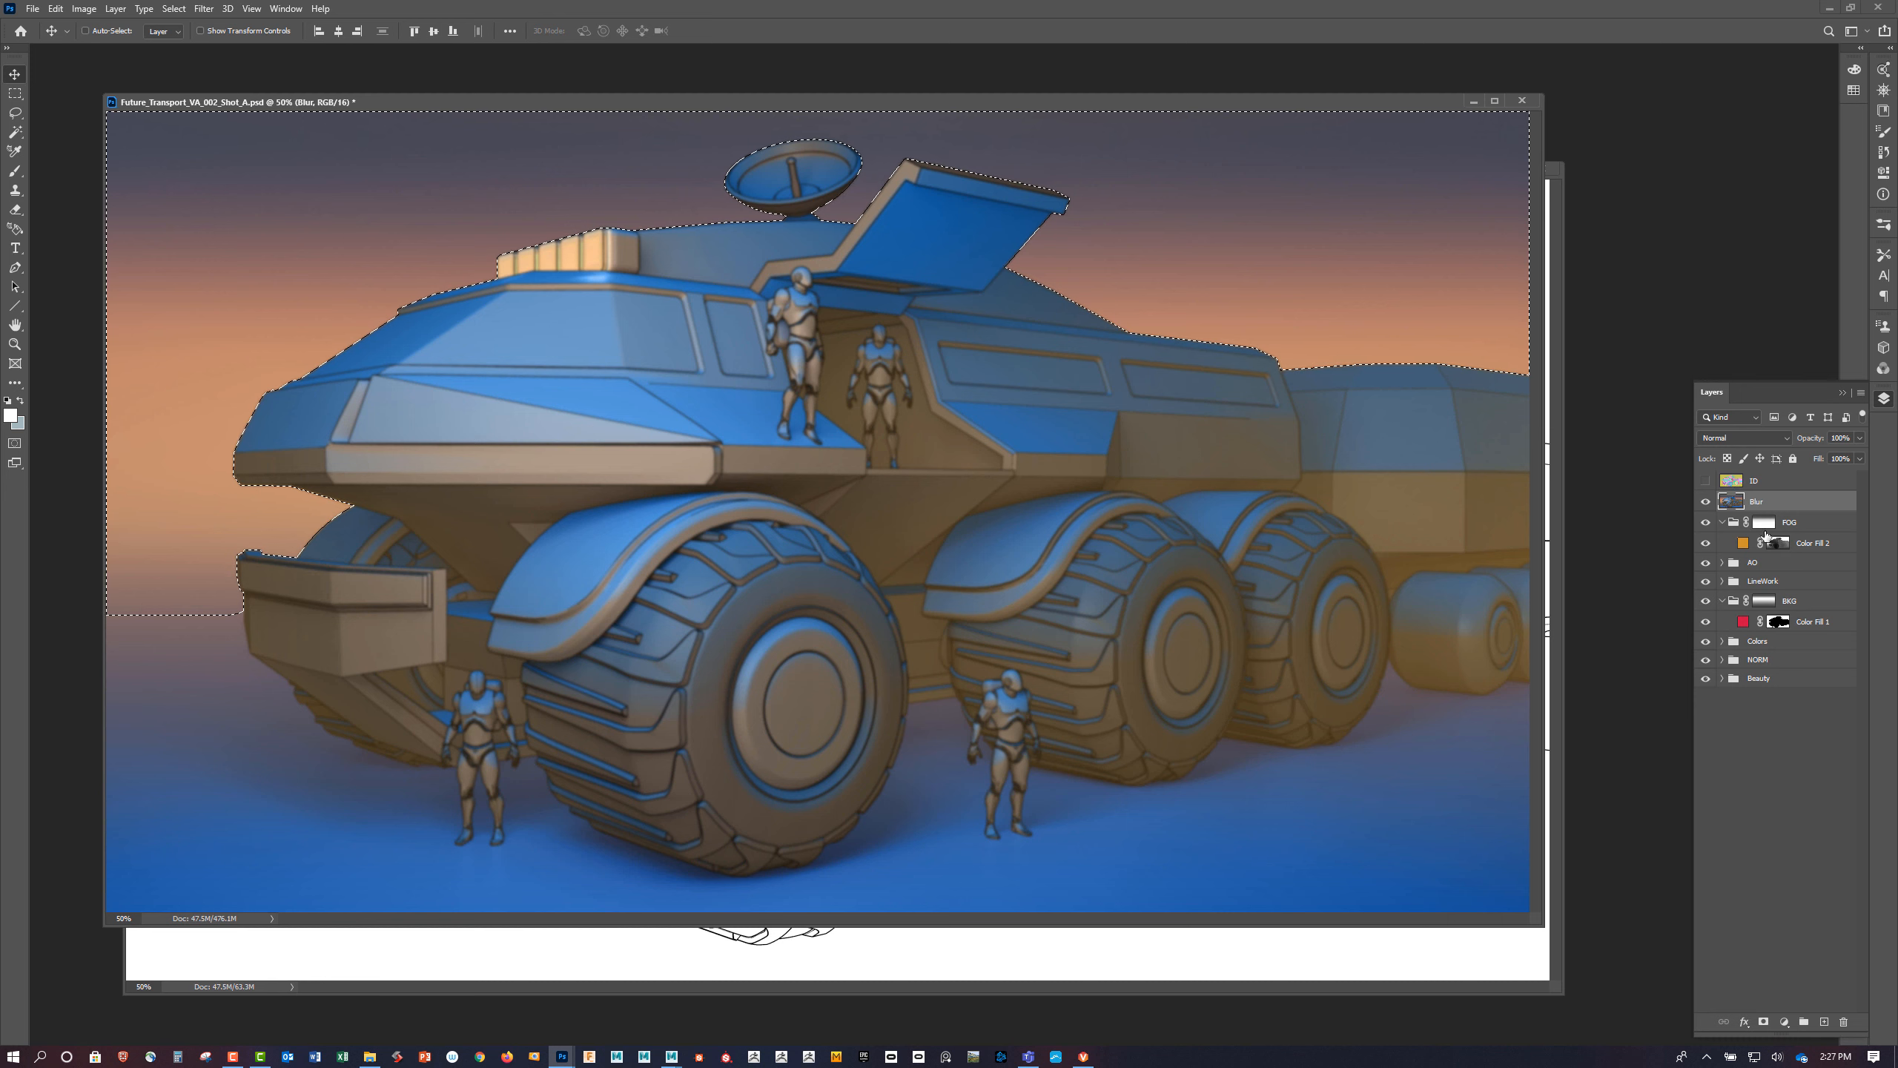
click(1764, 1021)
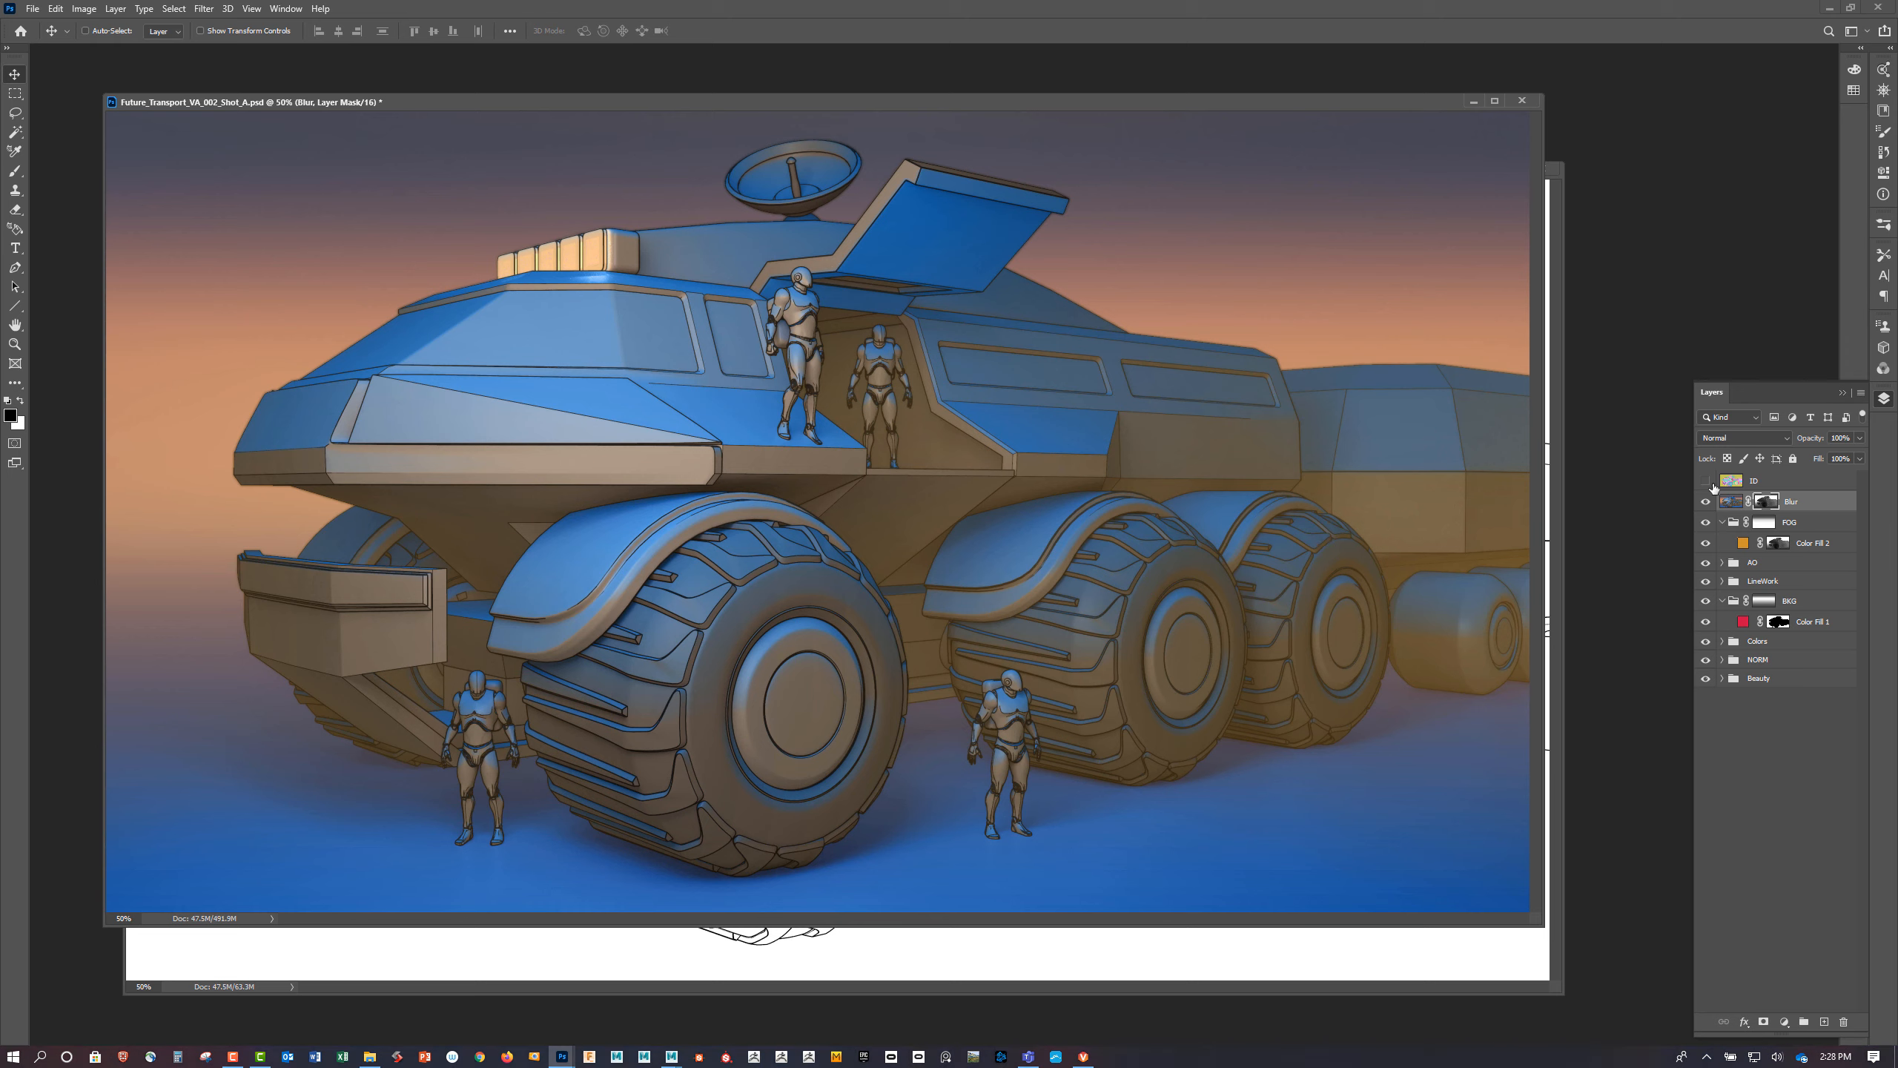
Target the Blur layer's image instead of its mask and reapply the last Gaussian Blur
click(1731, 504)
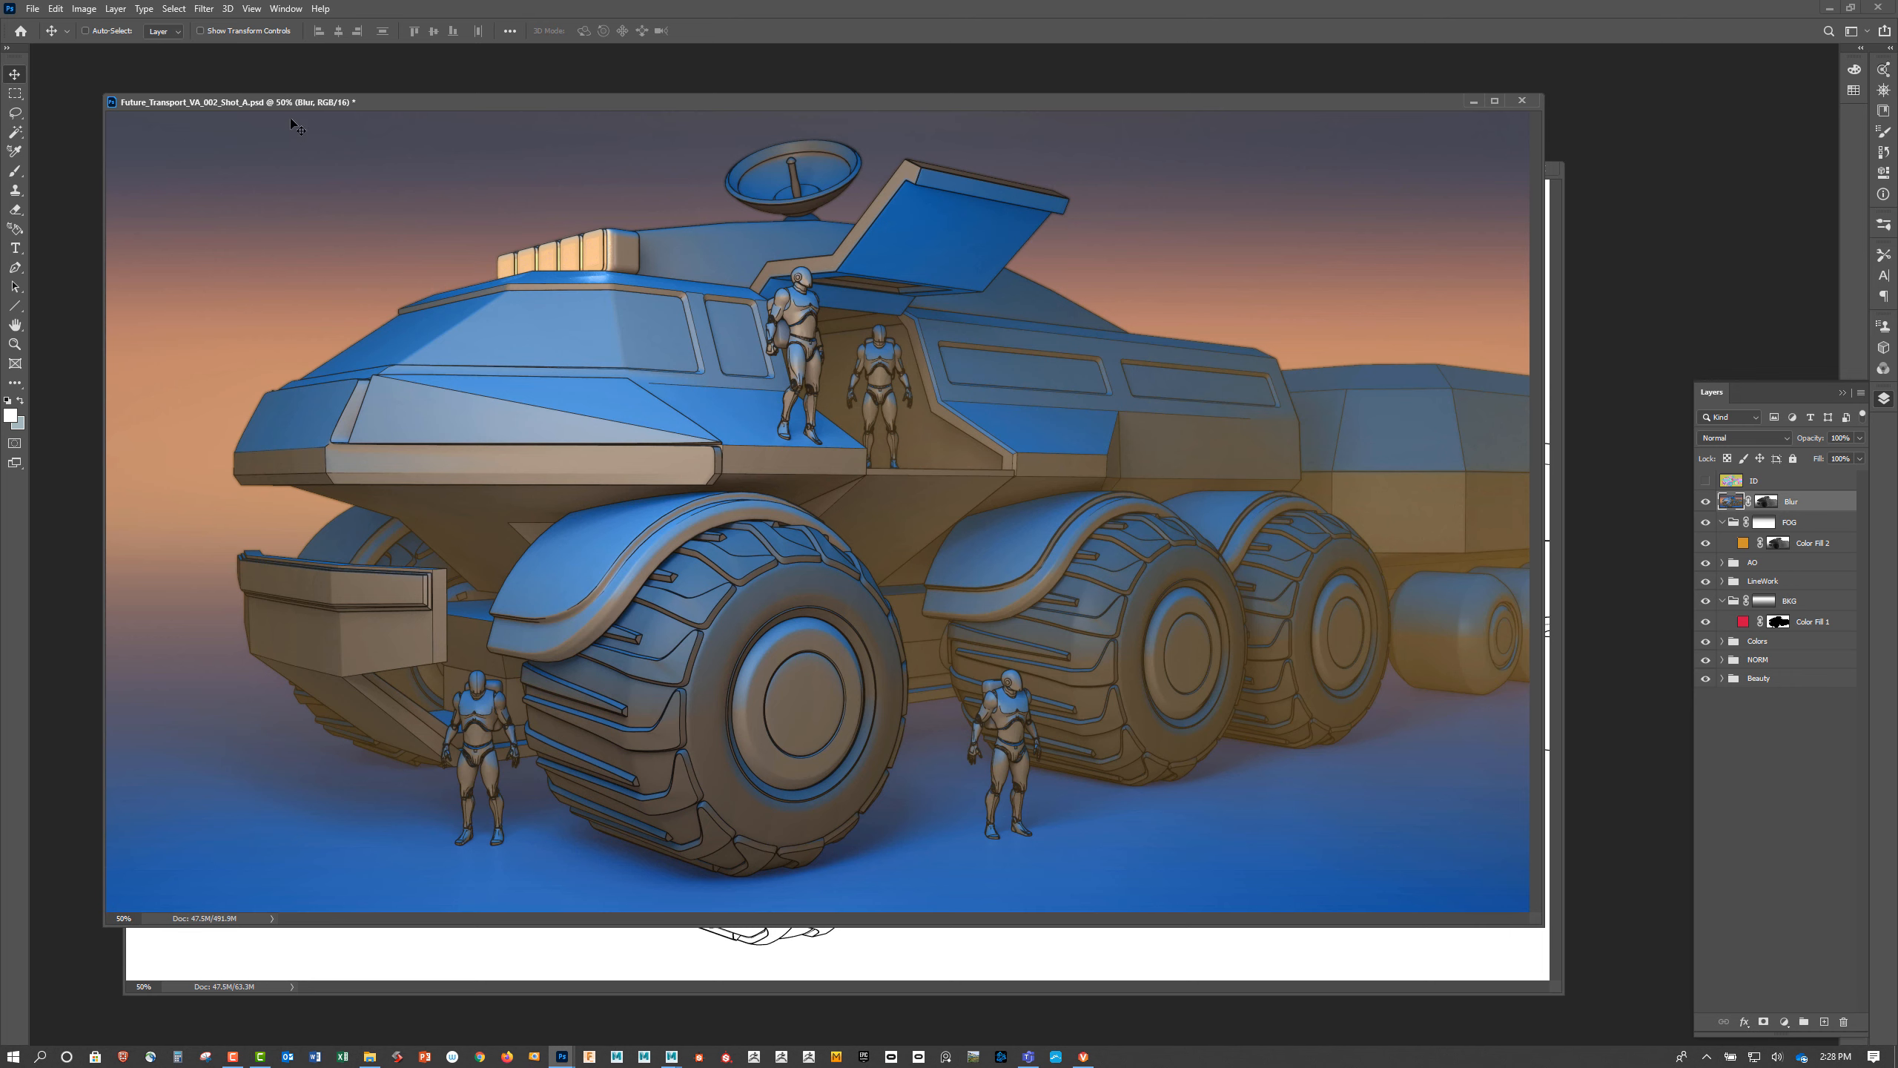
click(204, 8)
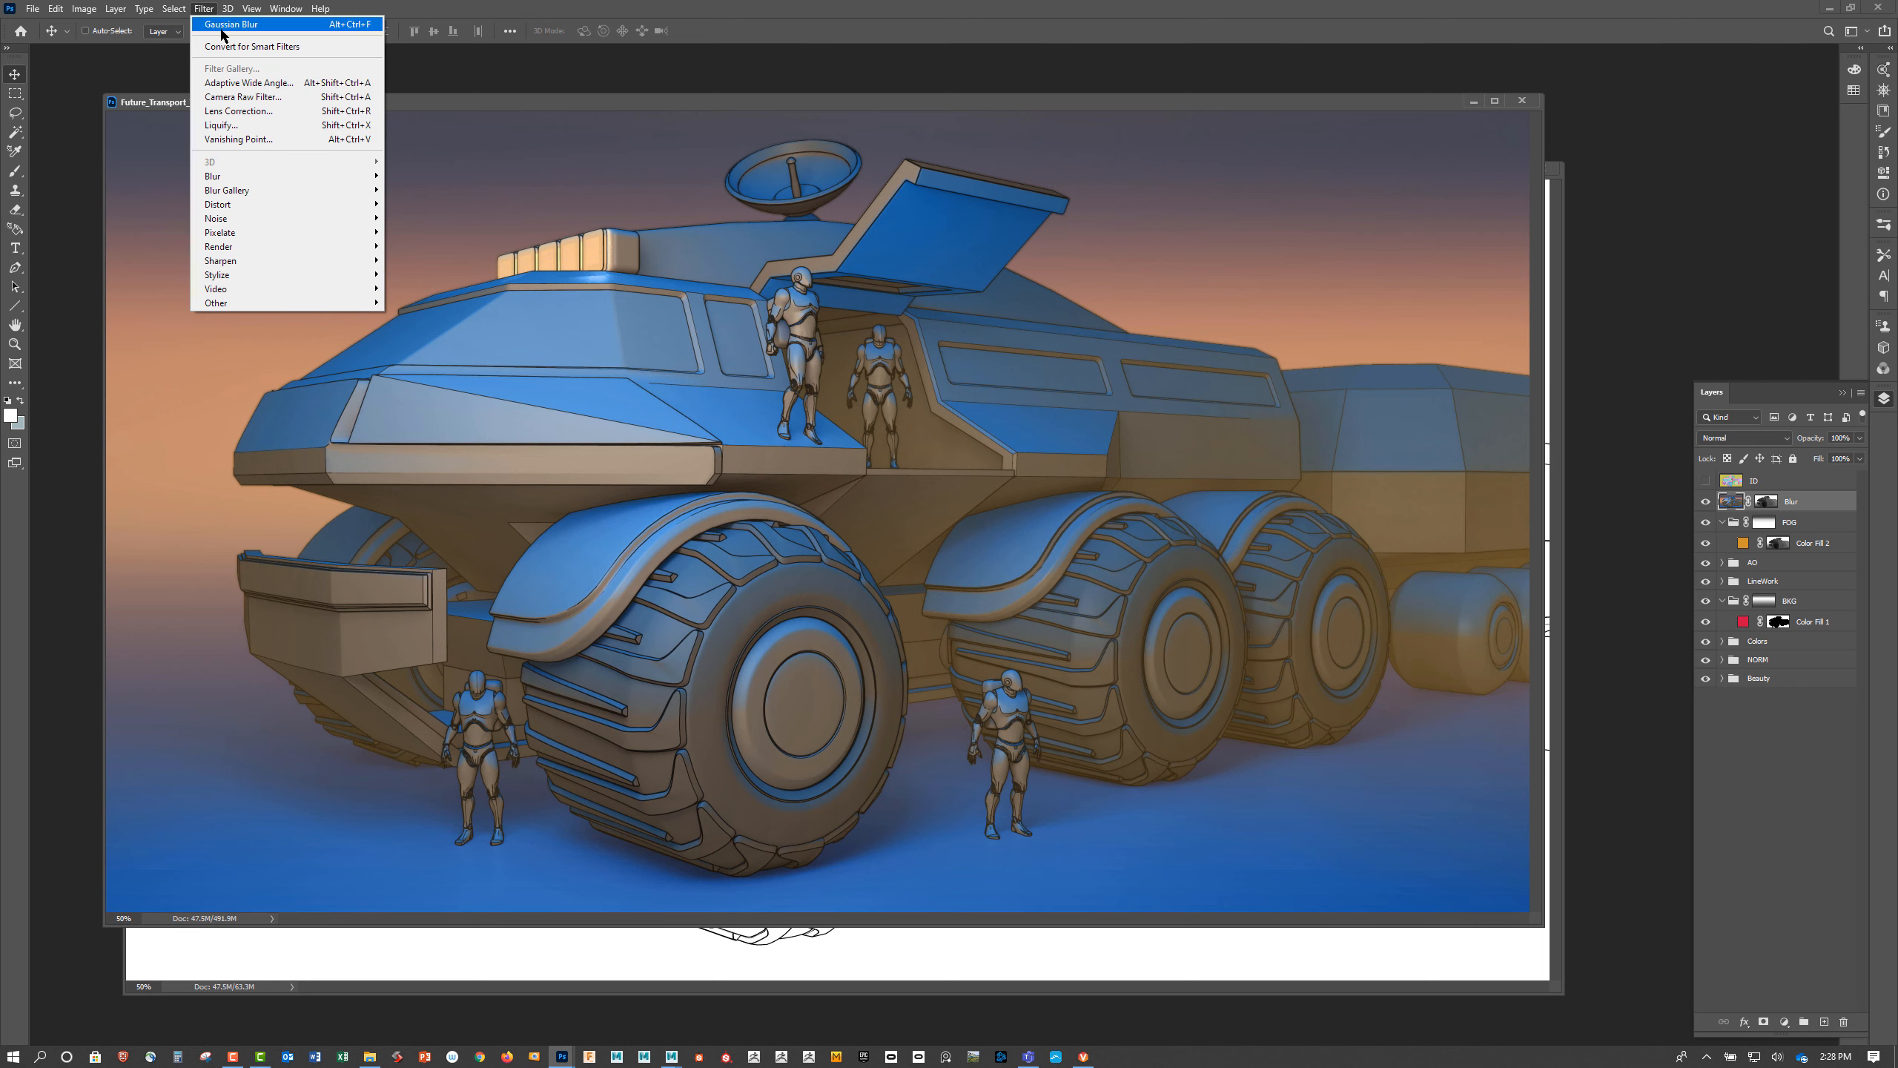
click(221, 25)
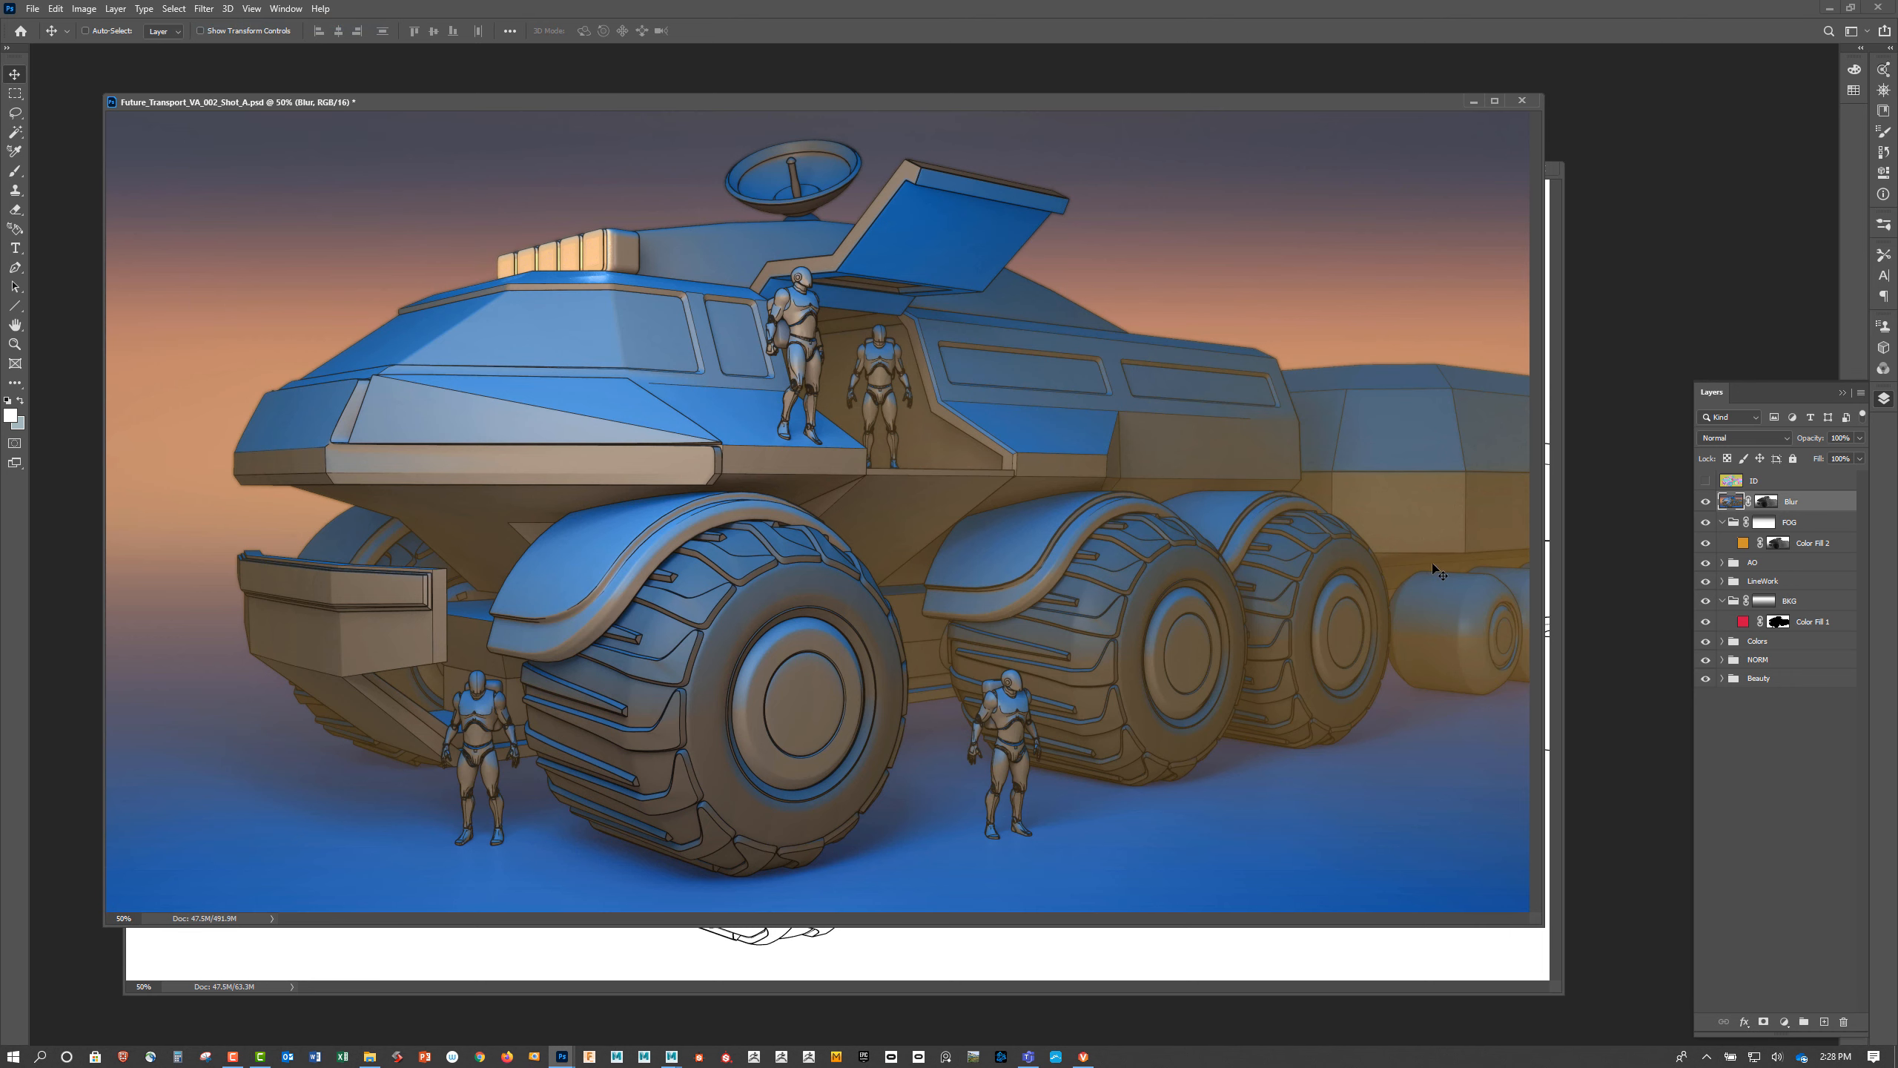
Close the ToonLine document without saving and shift the Shot_A document window slightly
click(1559, 254)
click(1542, 168)
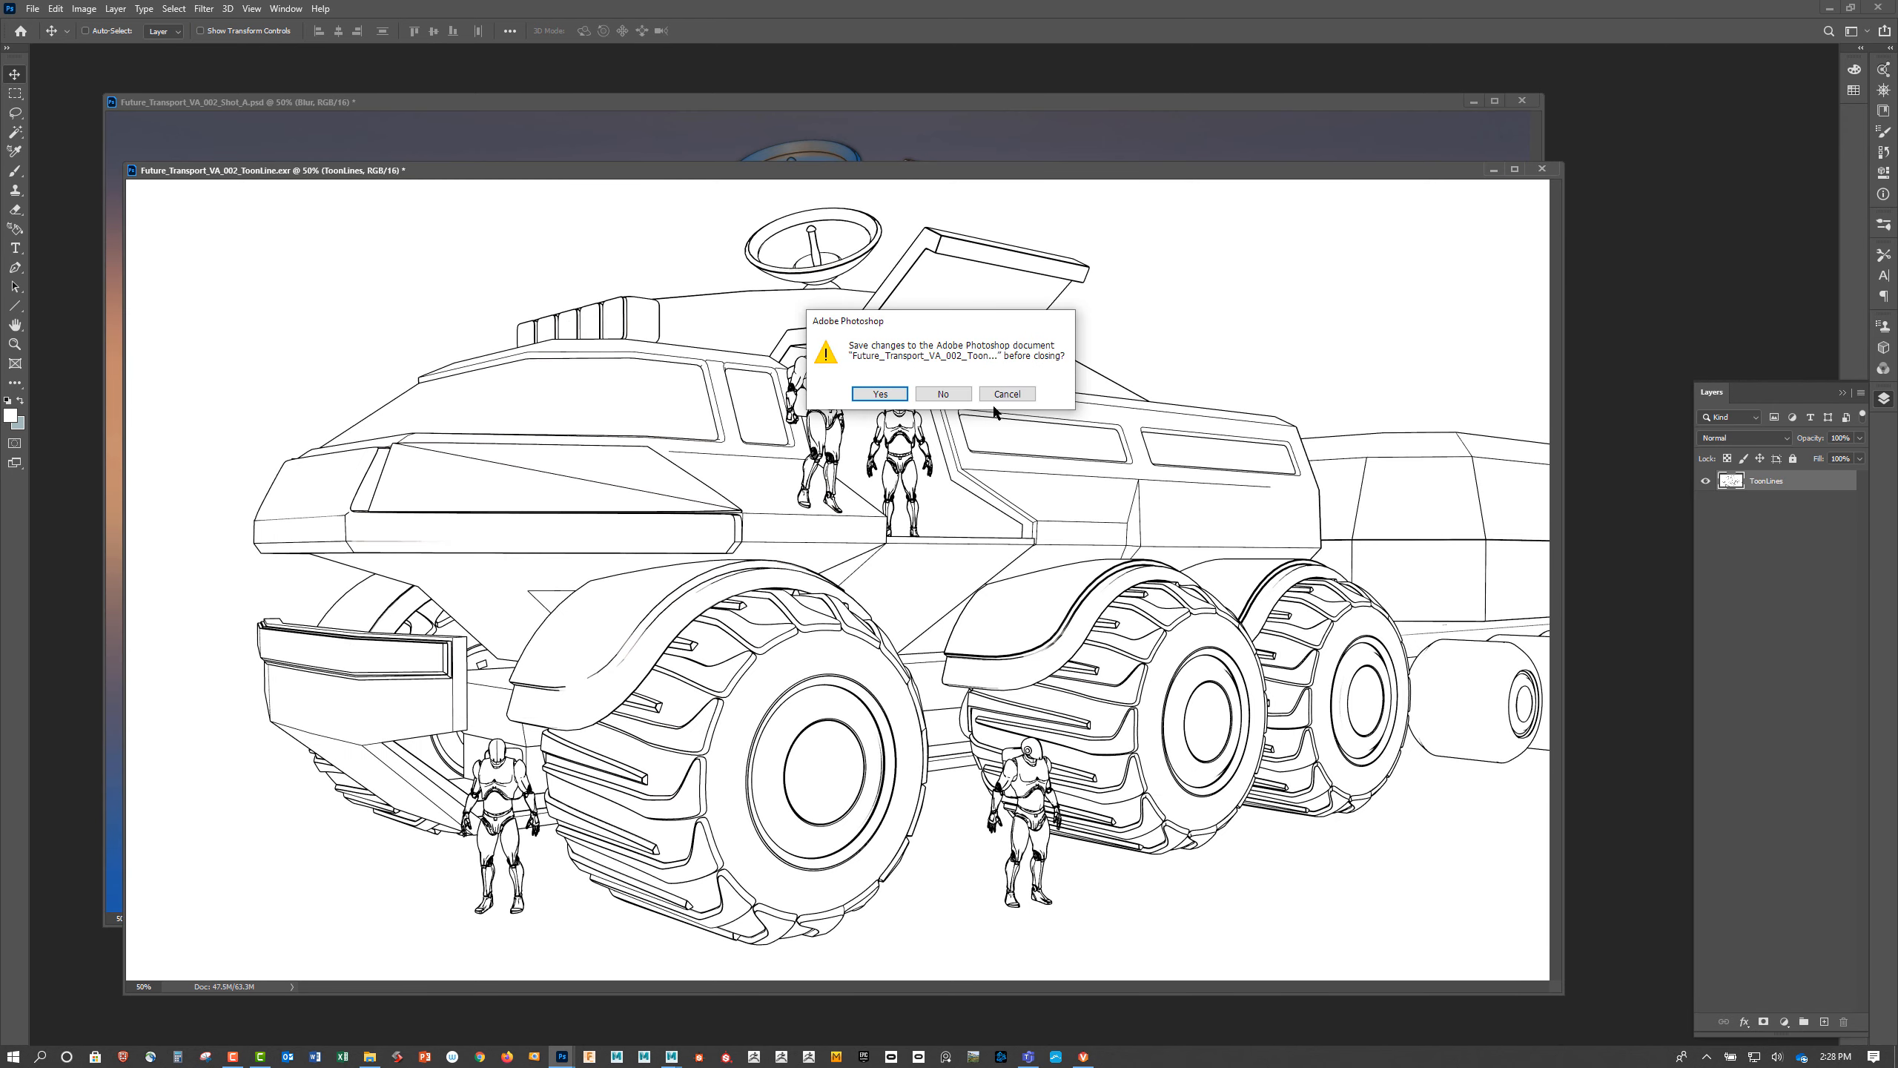
click(943, 393)
mouse_move(940, 111)
mouse_down()
mouse_move(988, 107)
mouse_move(951, 126)
mouse_up()
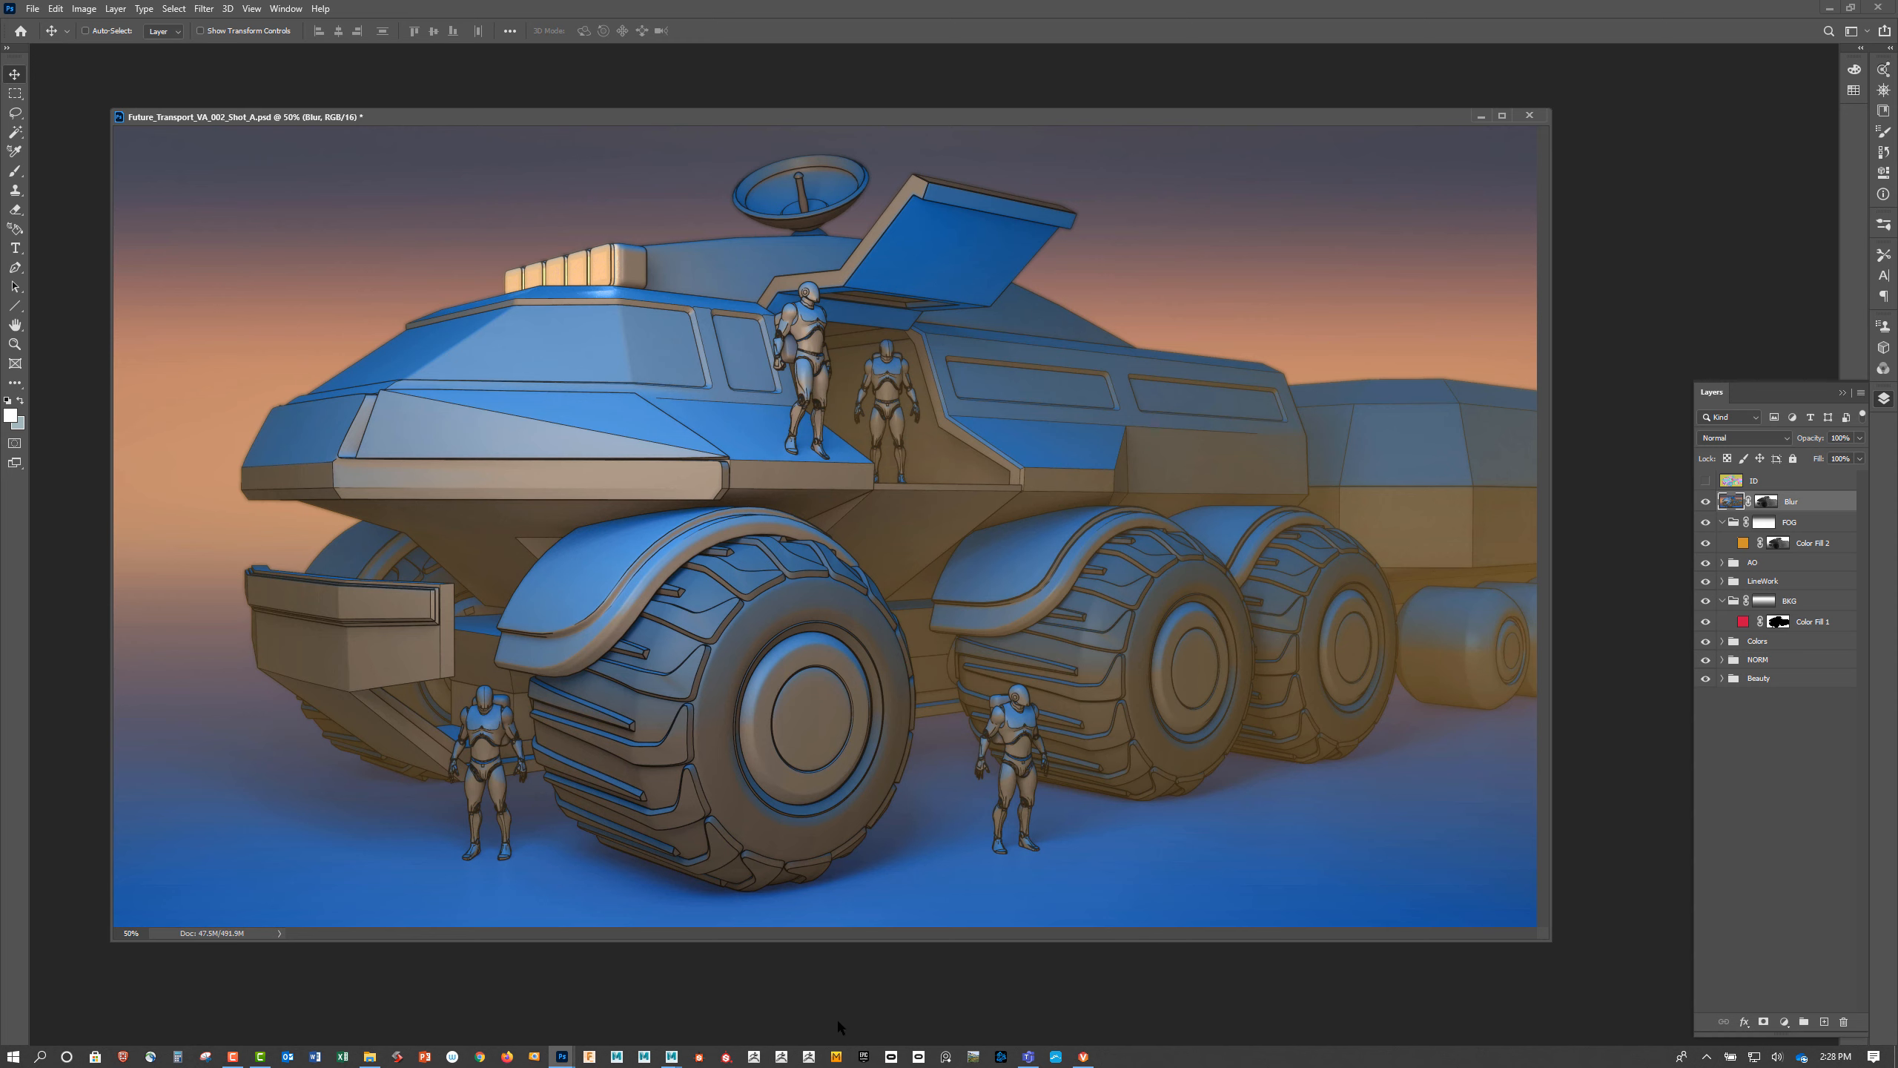
Switch to the Future_Transport_VA_001 scene in Maya, open the Hypershade and list the Arnold shaders
mouse_move(674, 1057)
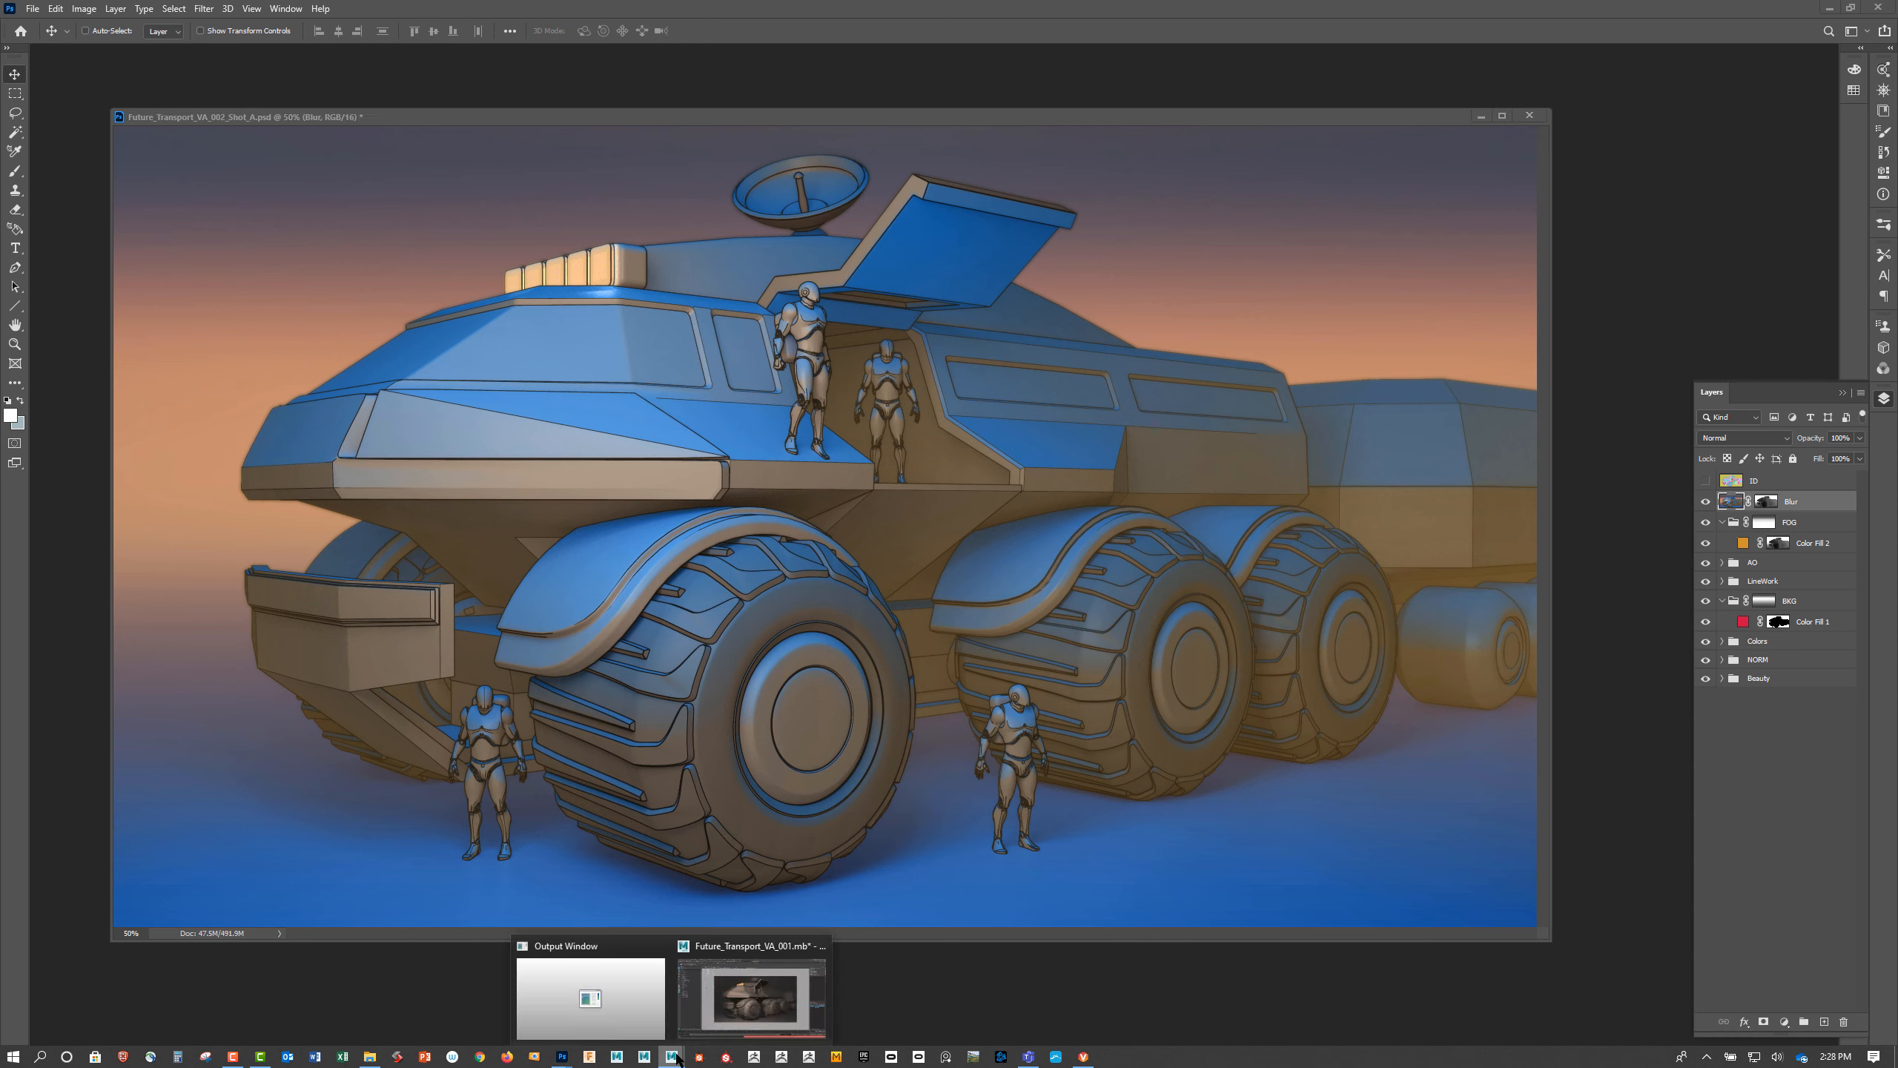
click(751, 998)
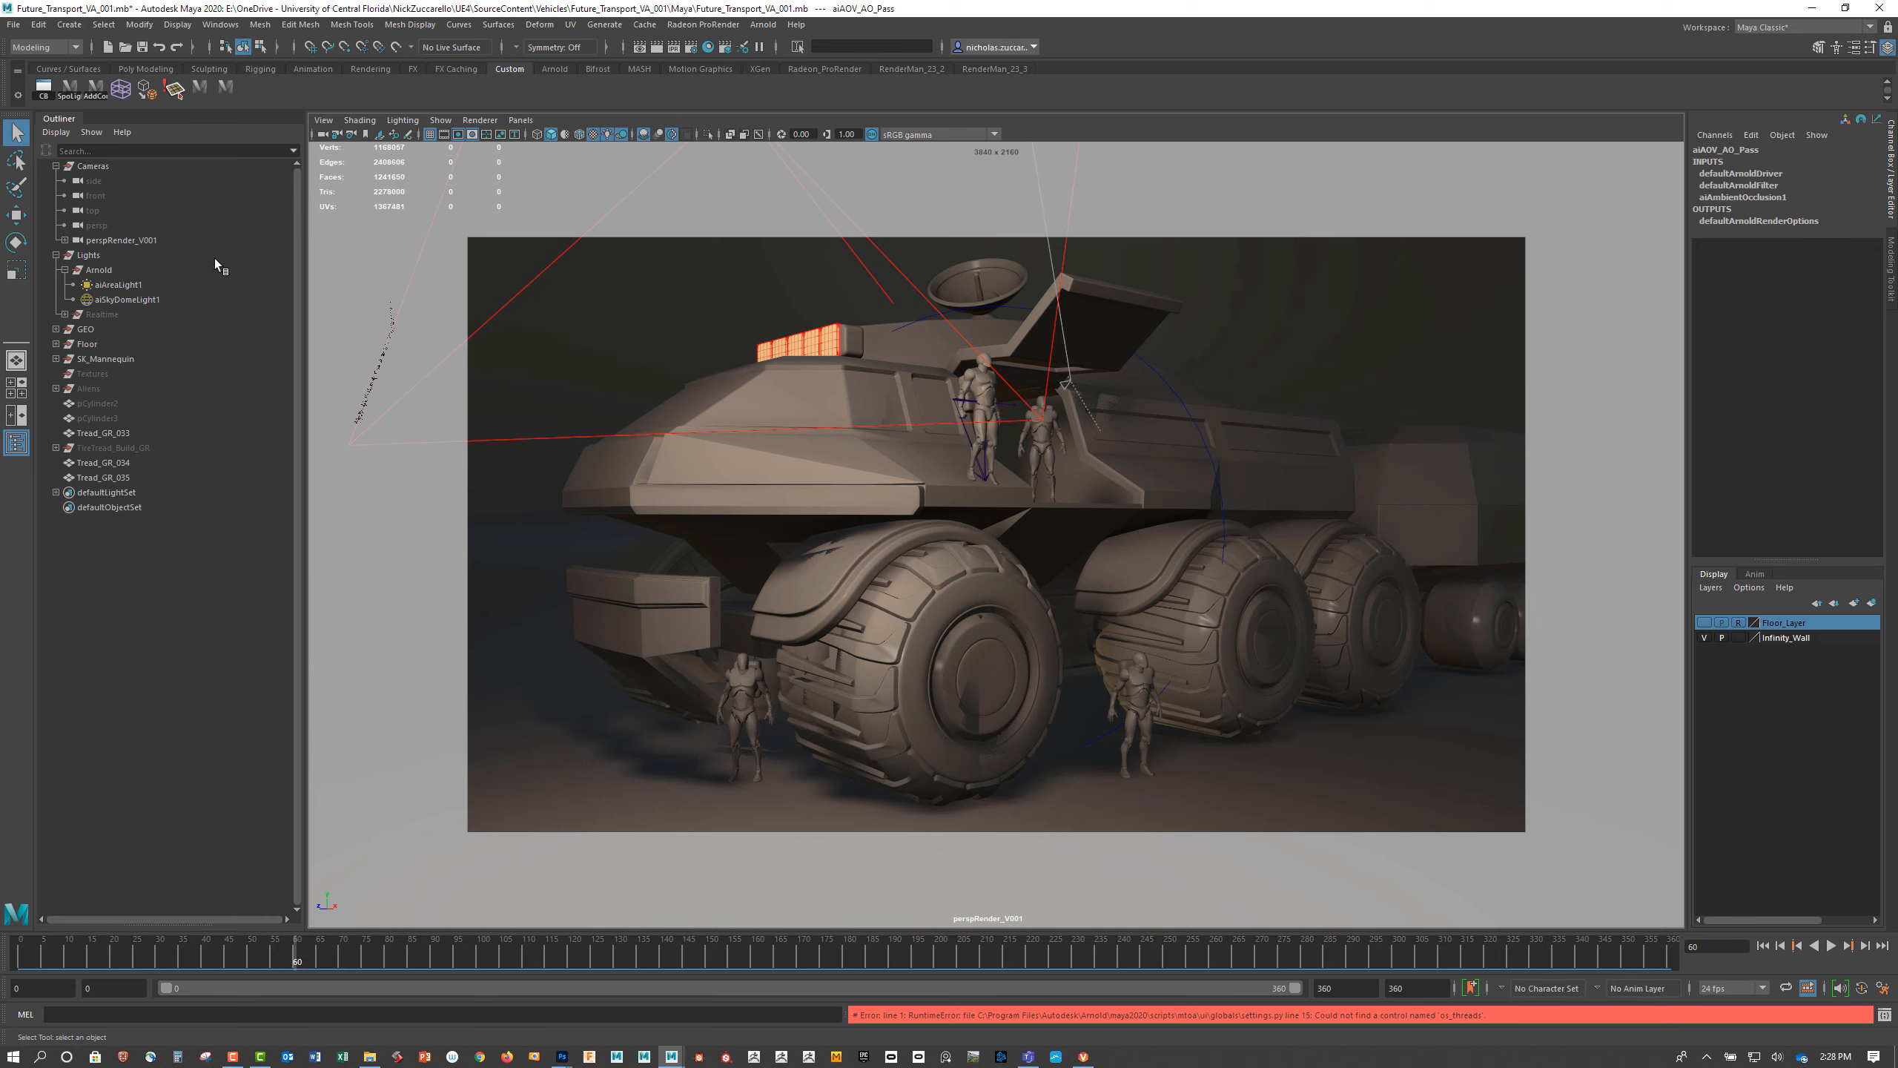
click(707, 47)
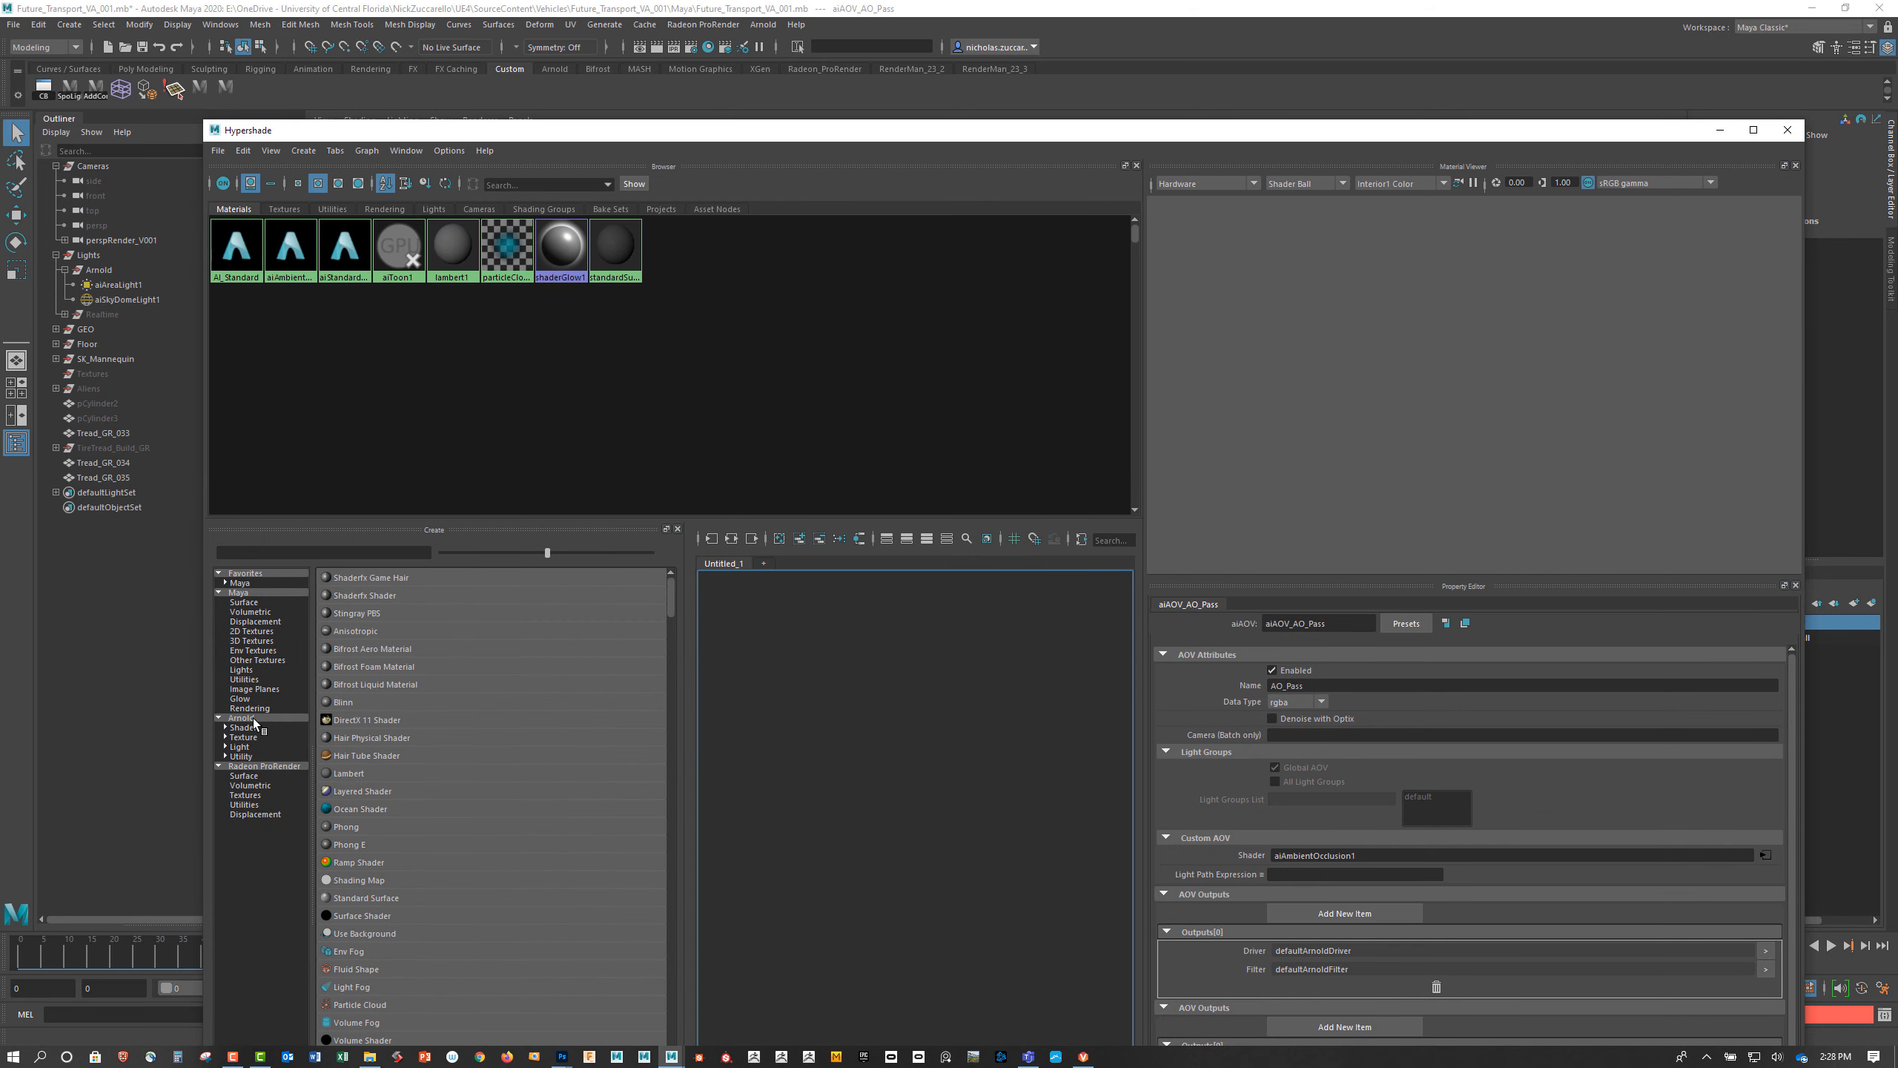
click(255, 720)
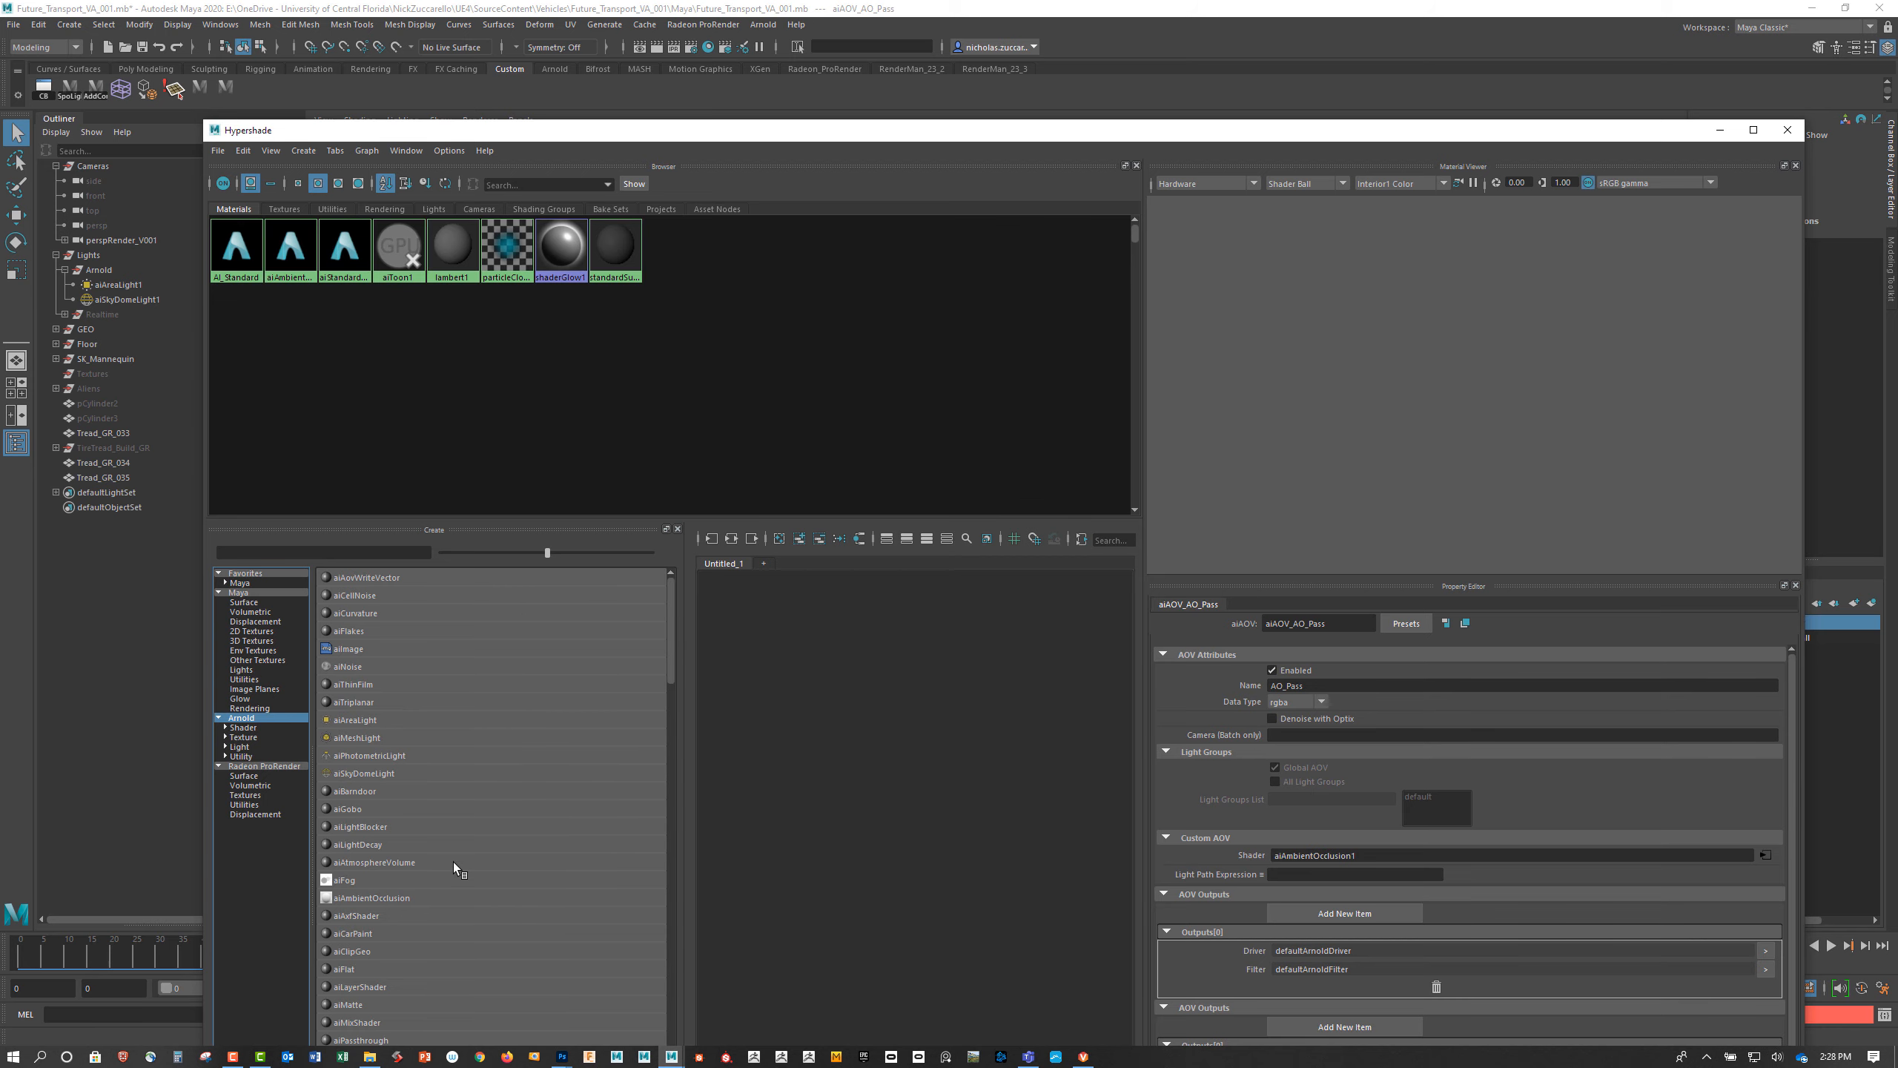
click(245, 727)
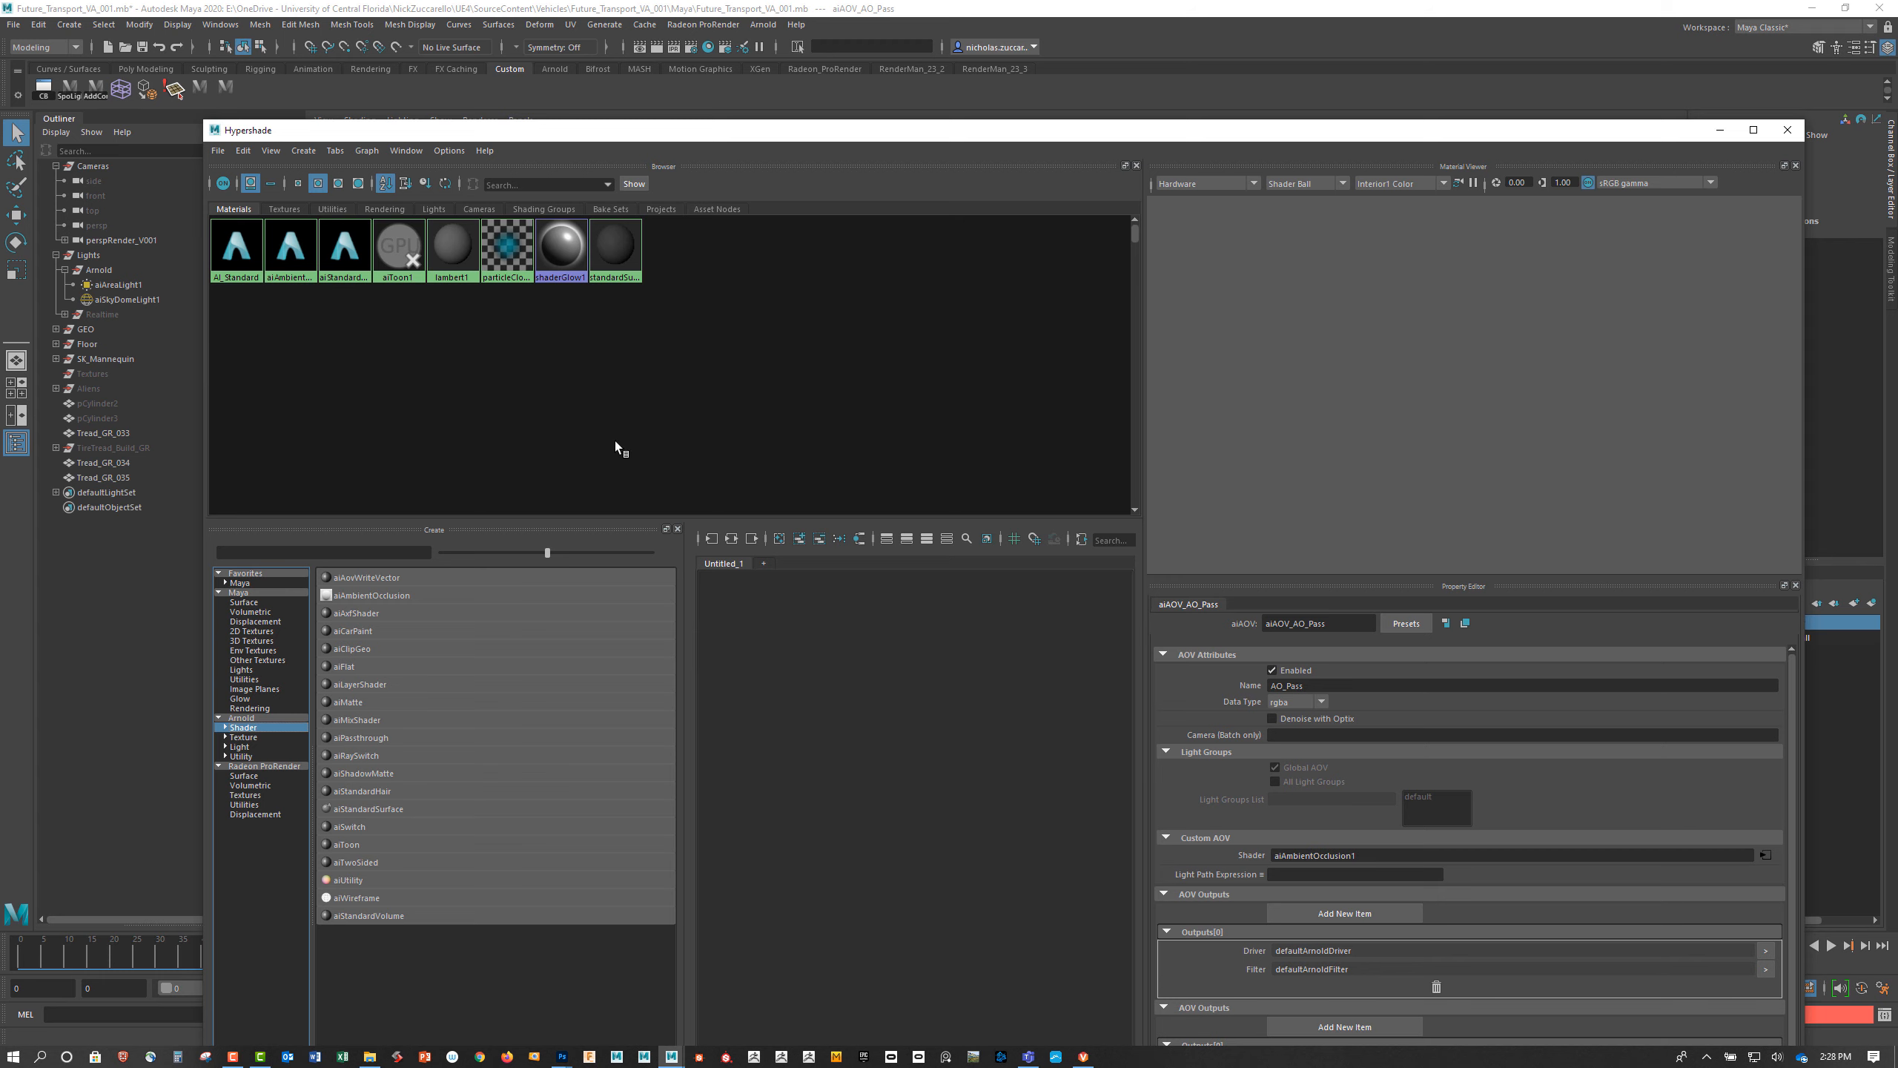
Review the aiToon1 shader's edge, silhouette, base, specular and emission attributes, and close the Attribute Editor and Hypershade
double_click(399, 247)
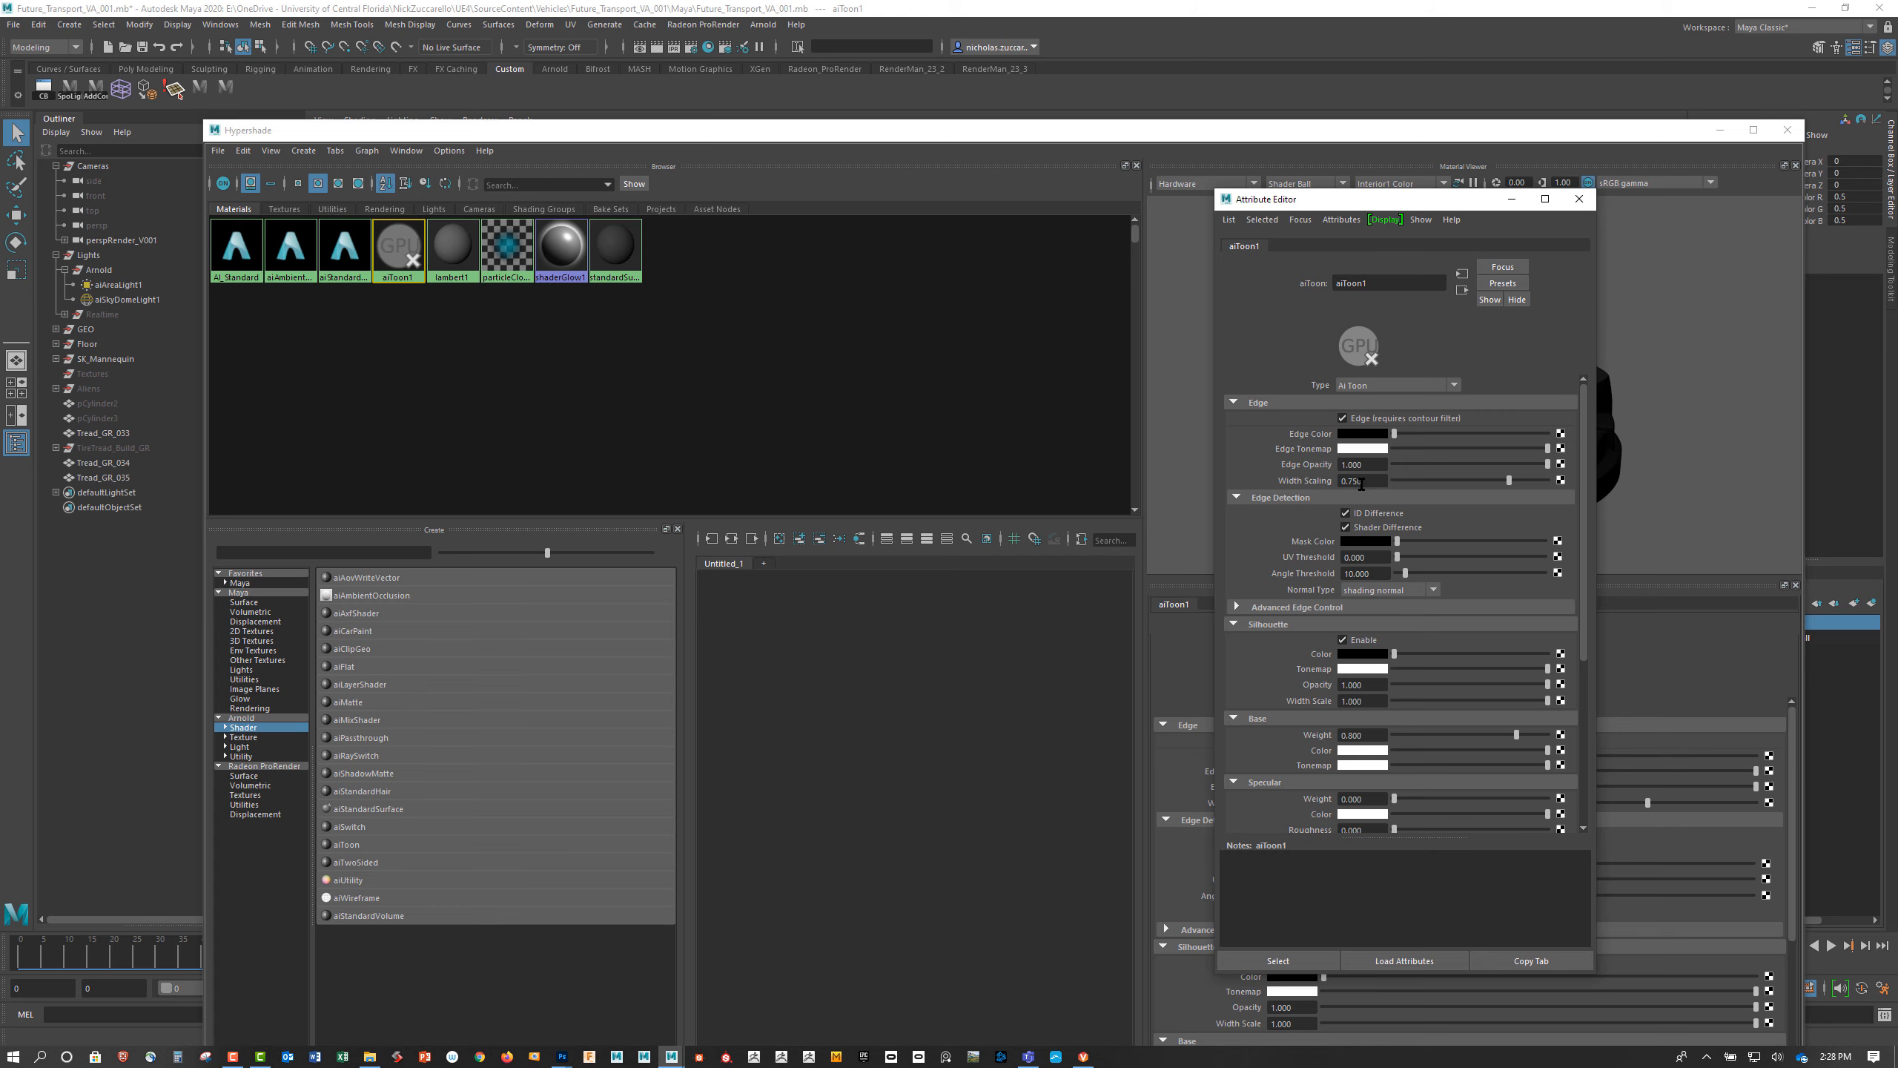
scroll(1345, 774, down, 3)
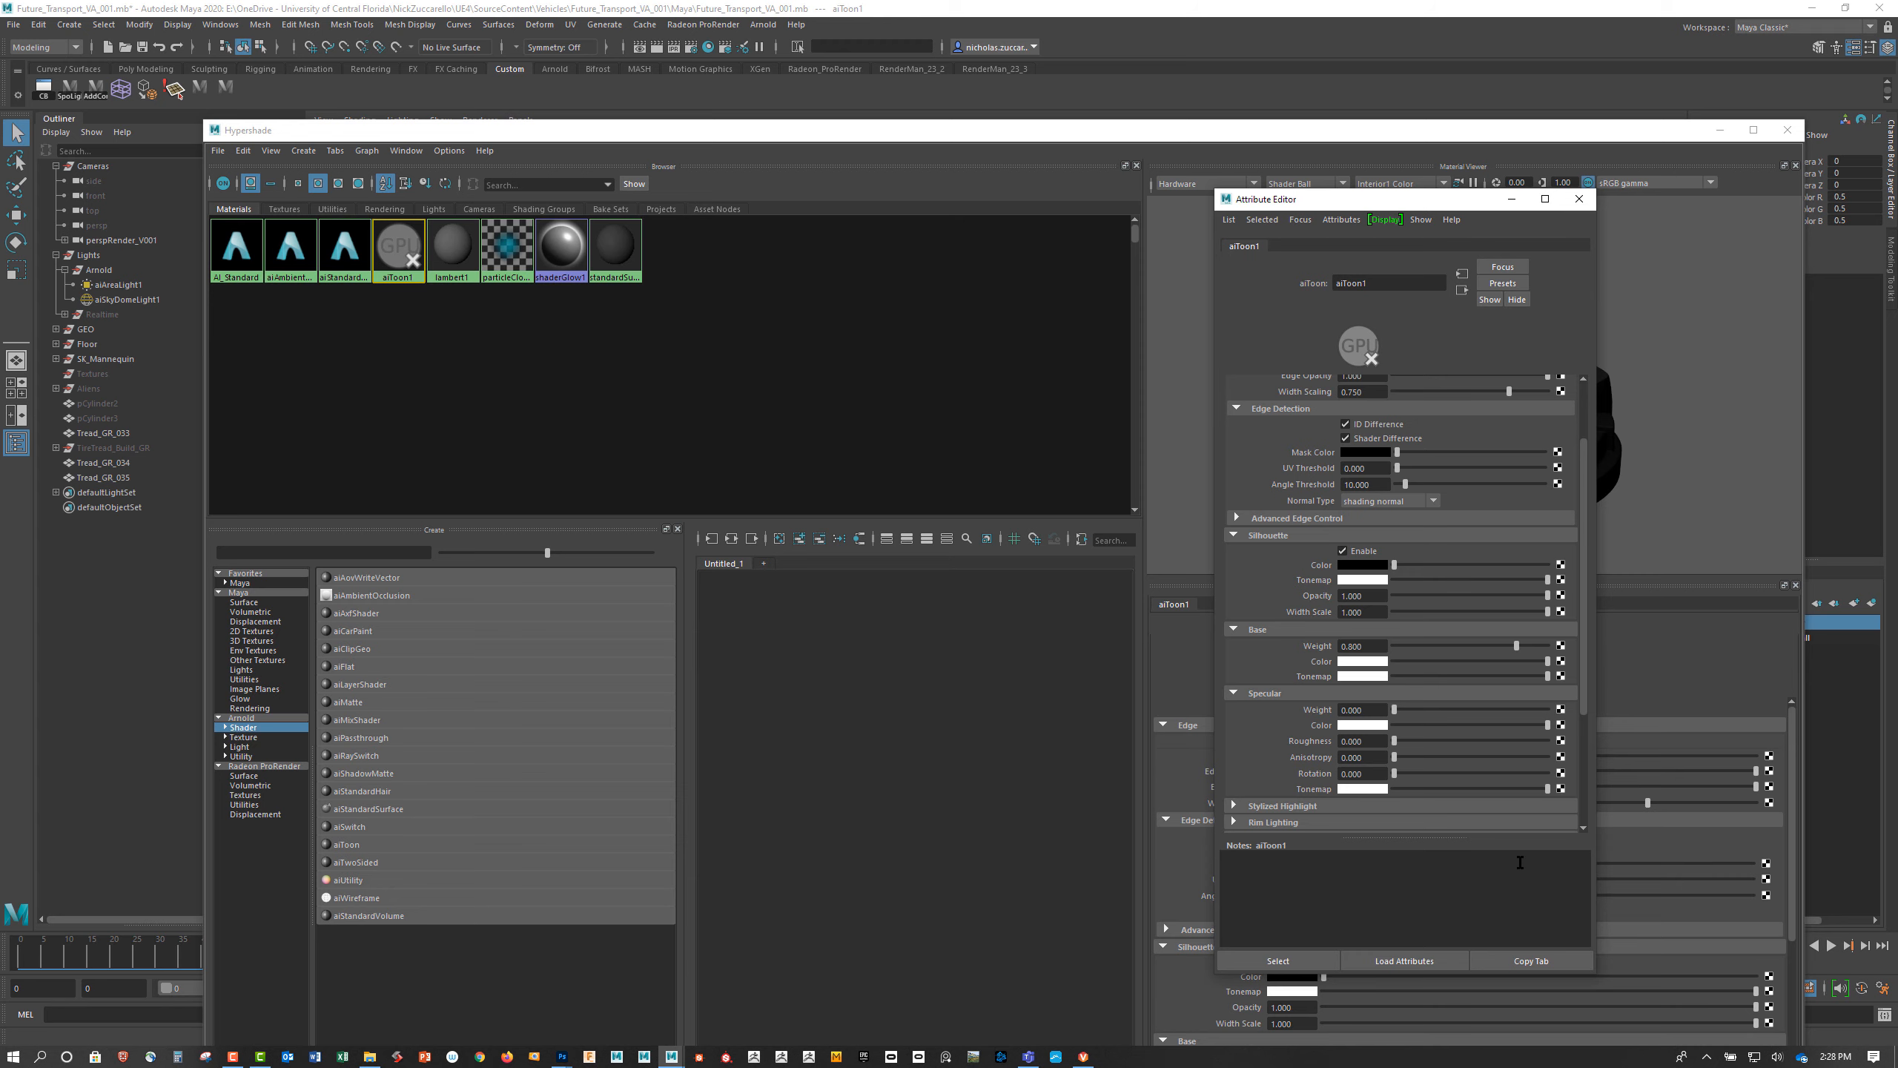
drag(1582, 671, 1586, 770)
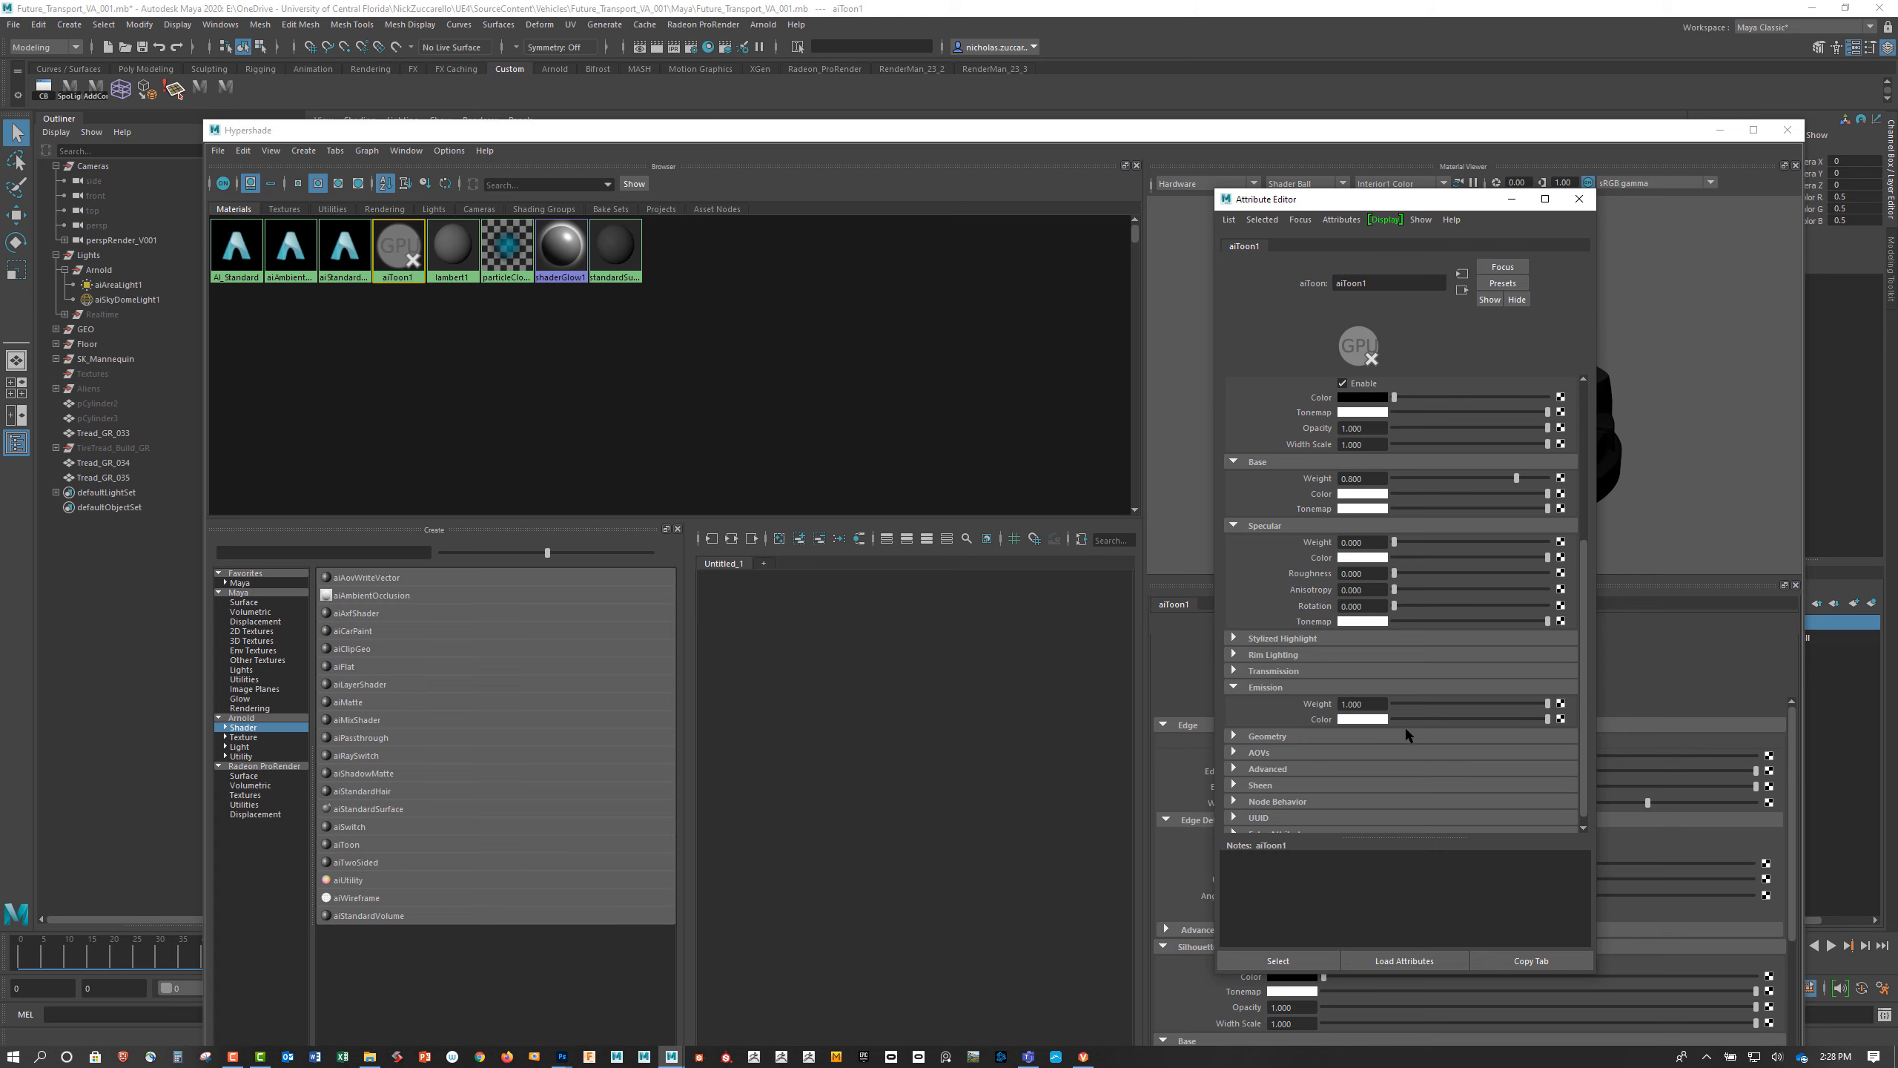
scroll(1442, 674, up, 2)
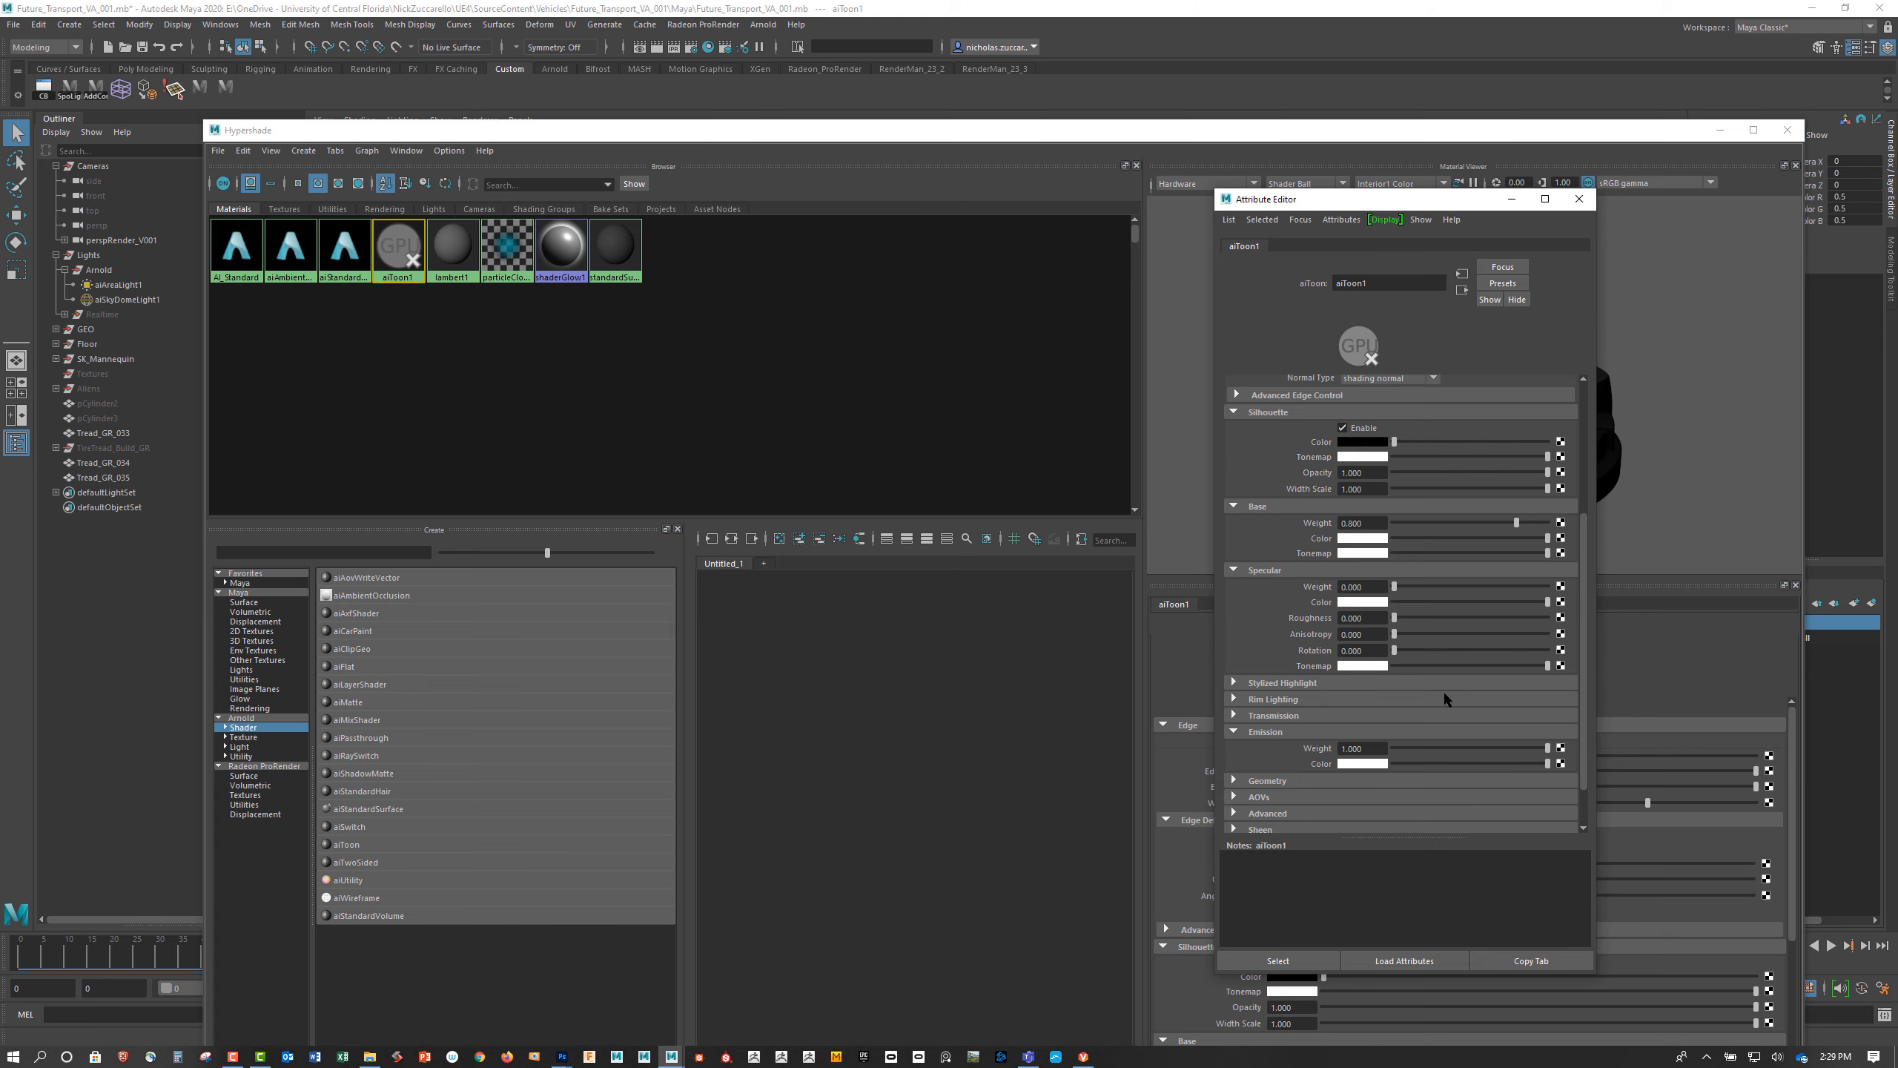
scroll(1444, 690, up, 3)
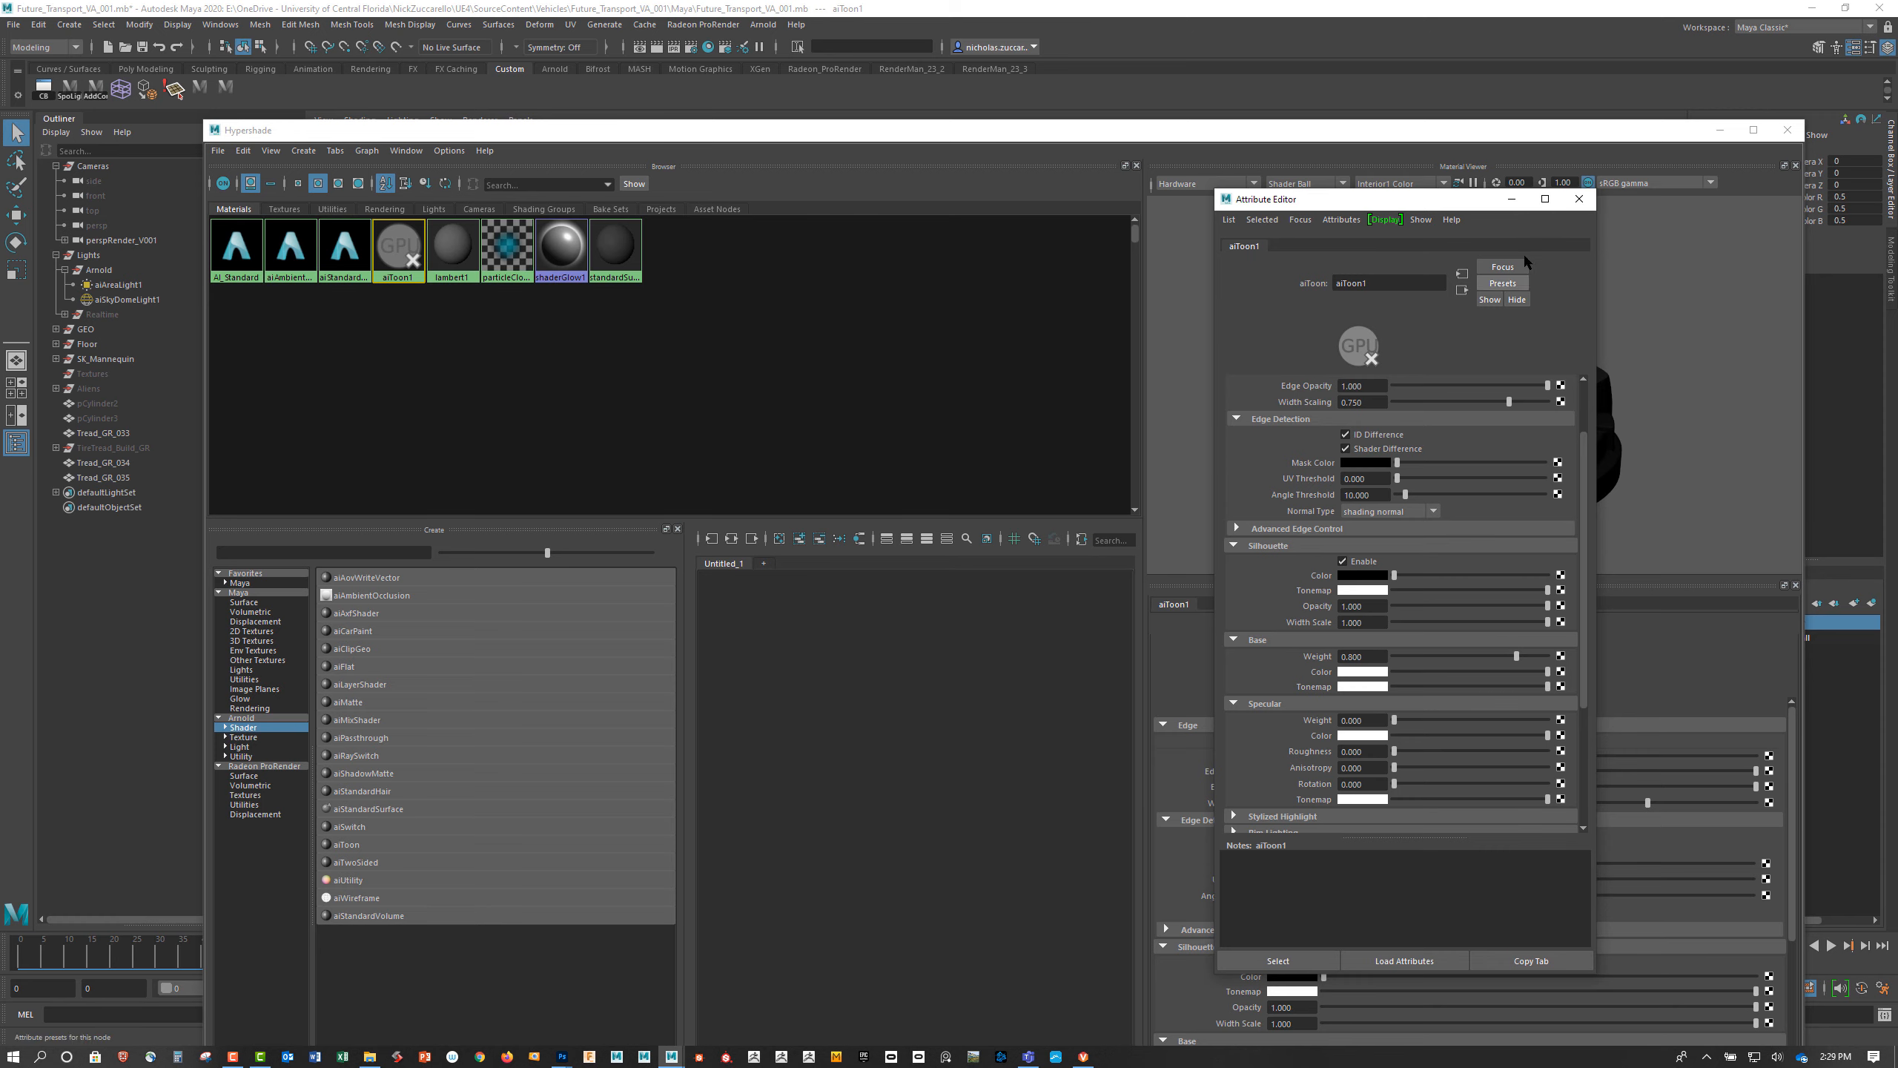
click(1579, 199)
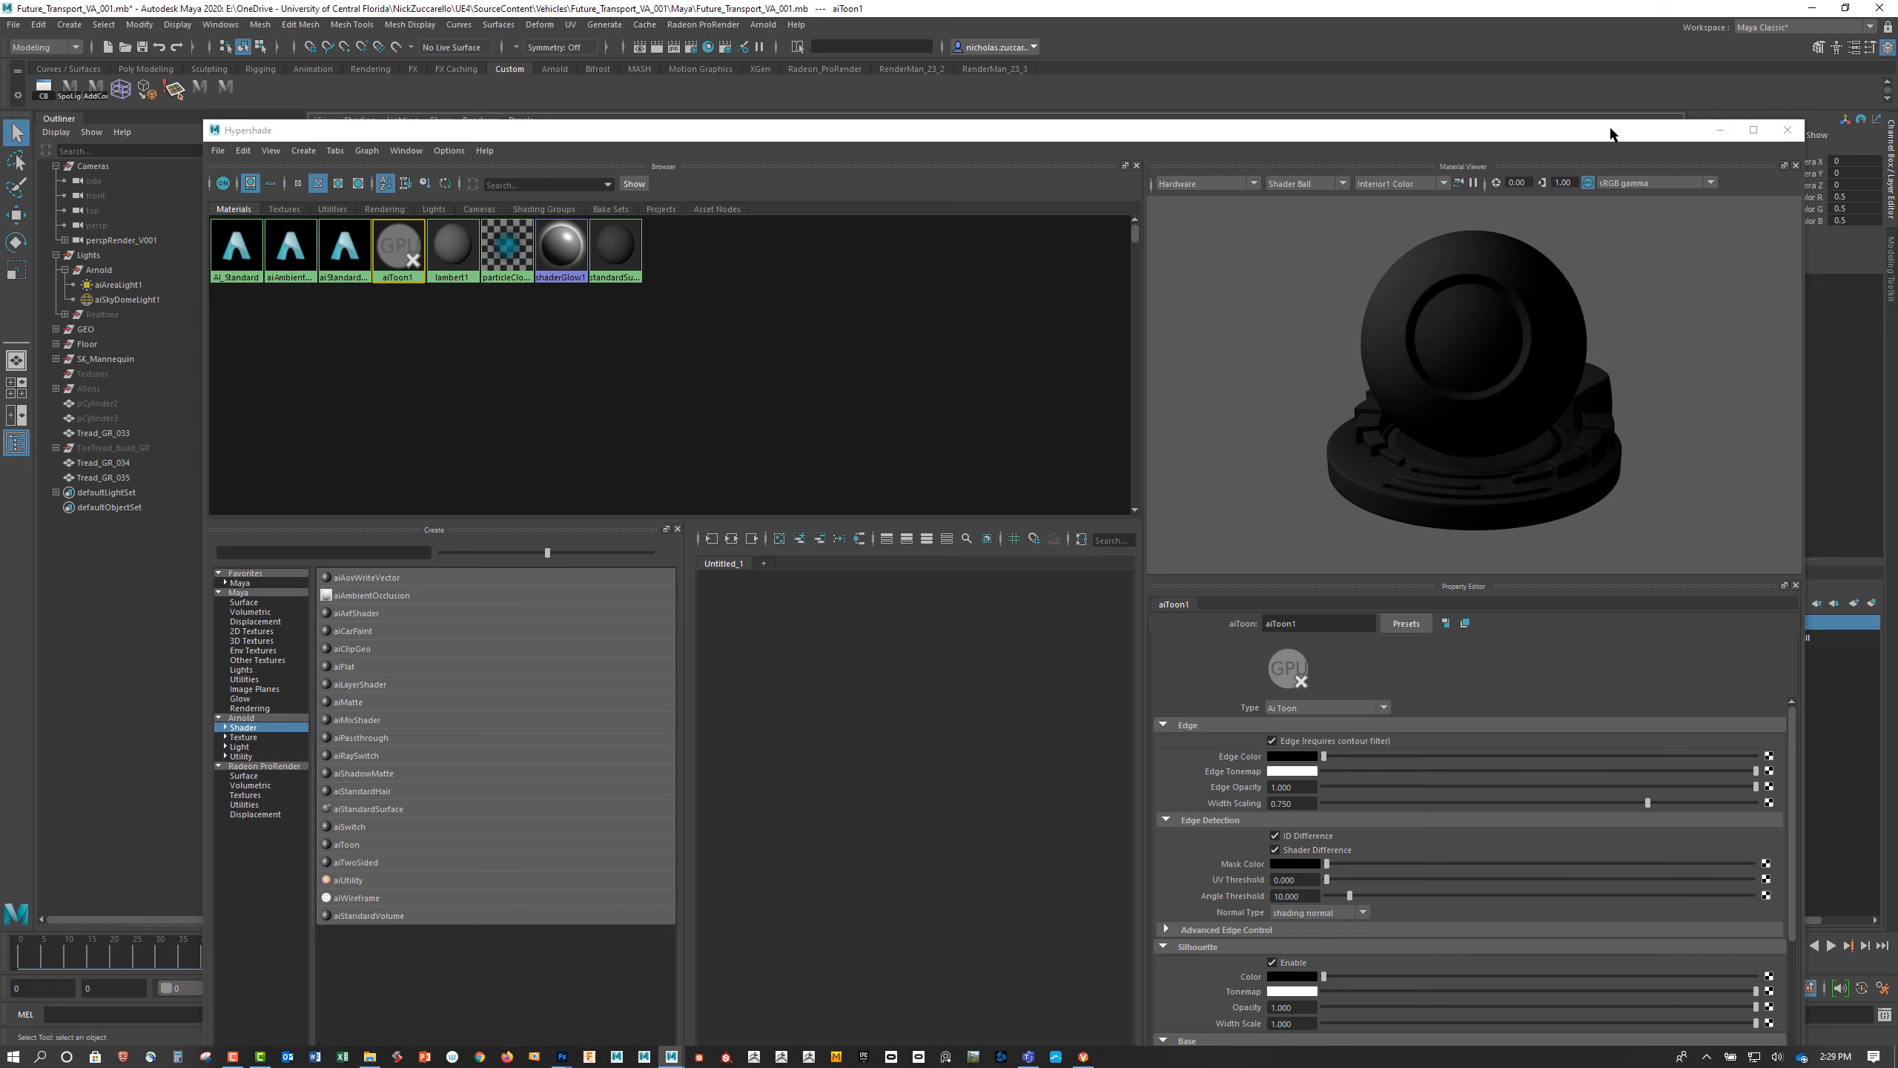
drag(1610, 127, 1616, 127)
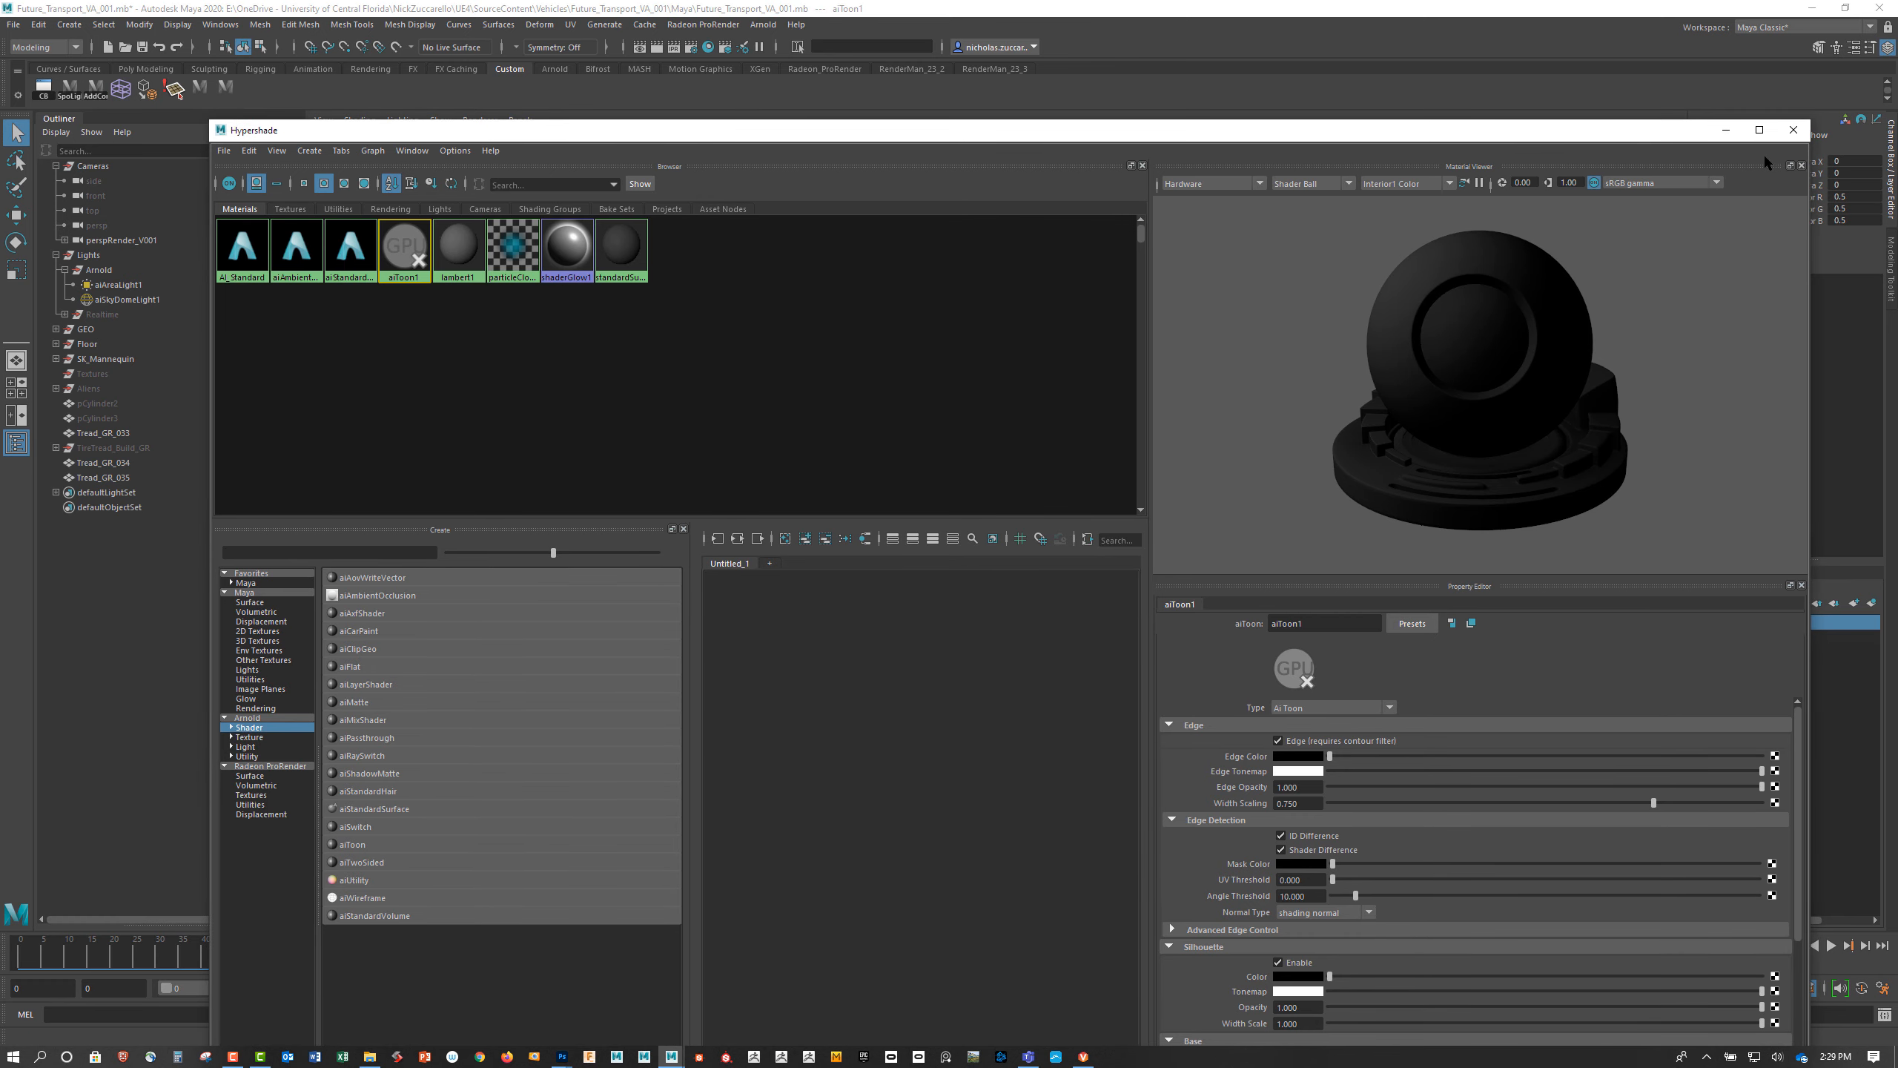
click(1793, 129)
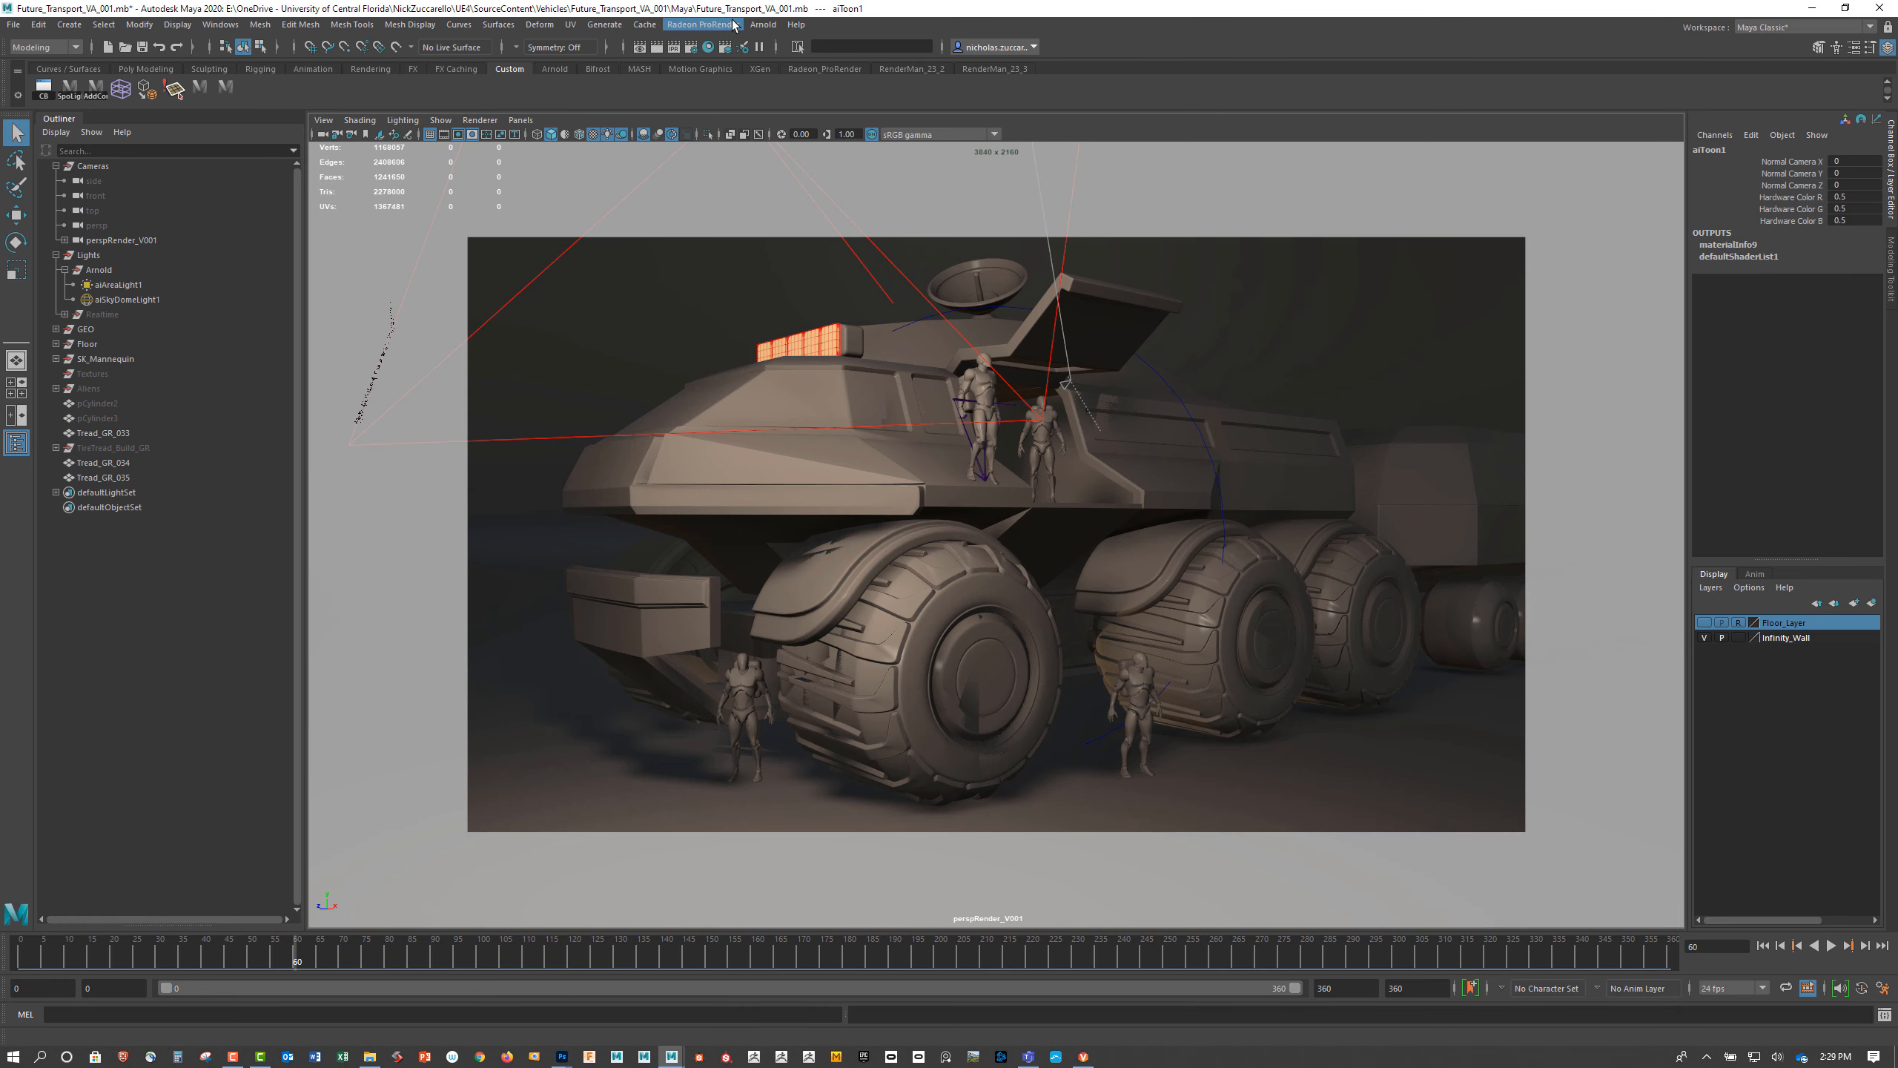
Set the Arnold renderer's sampling filter type to contour in the Render Settings
click(691, 47)
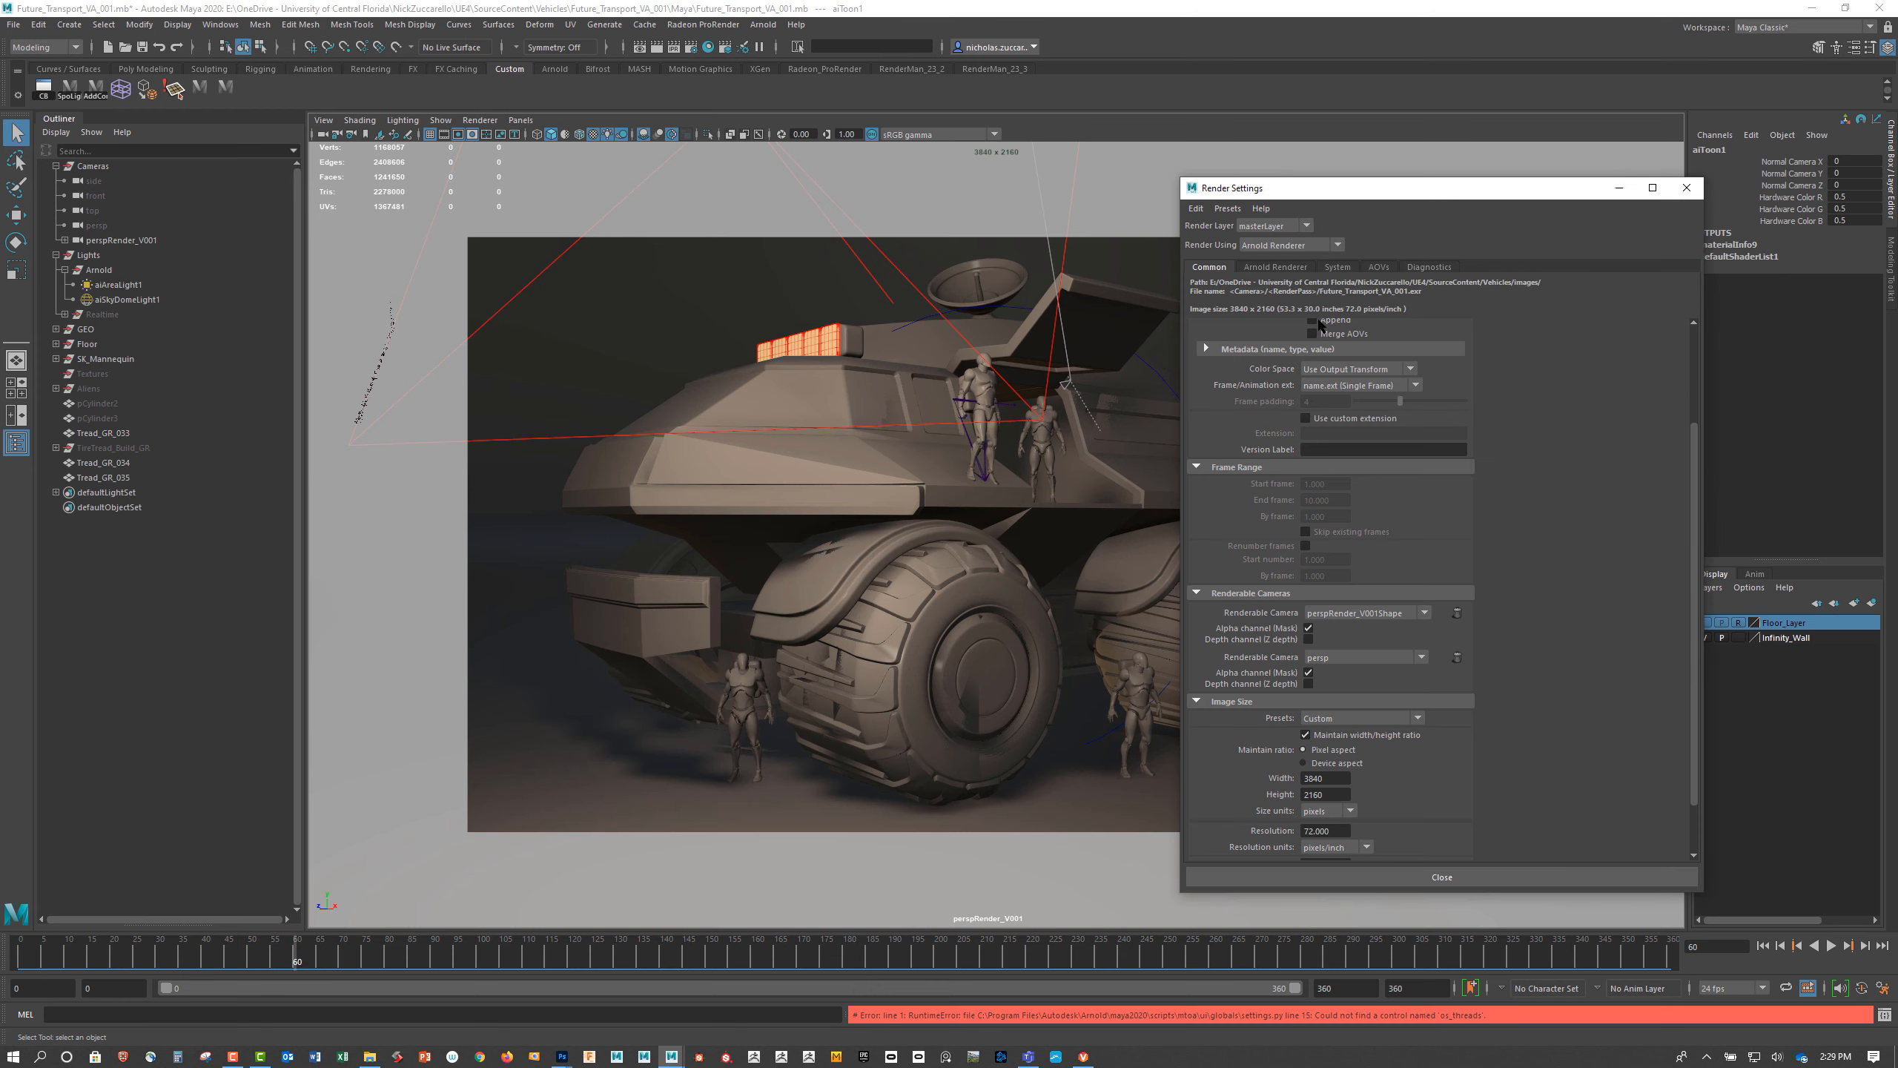
click(1276, 268)
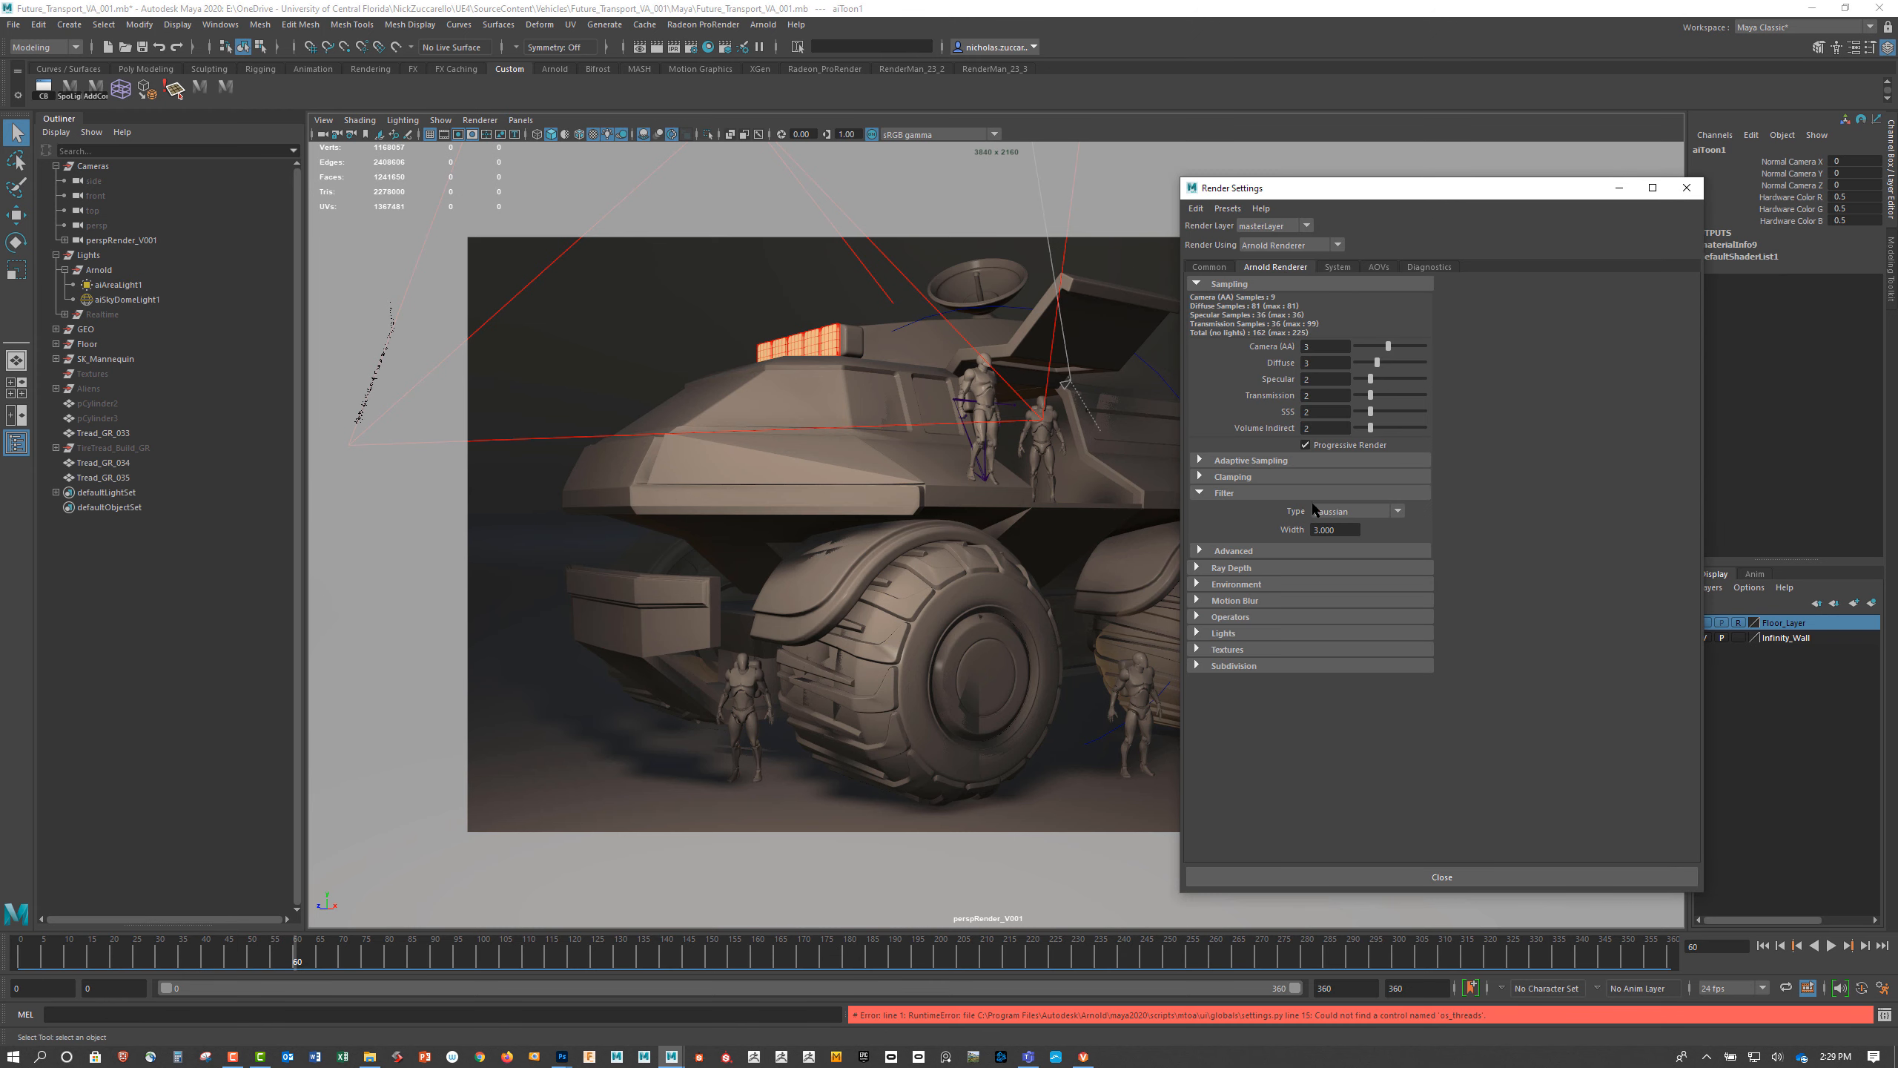
click(1371, 509)
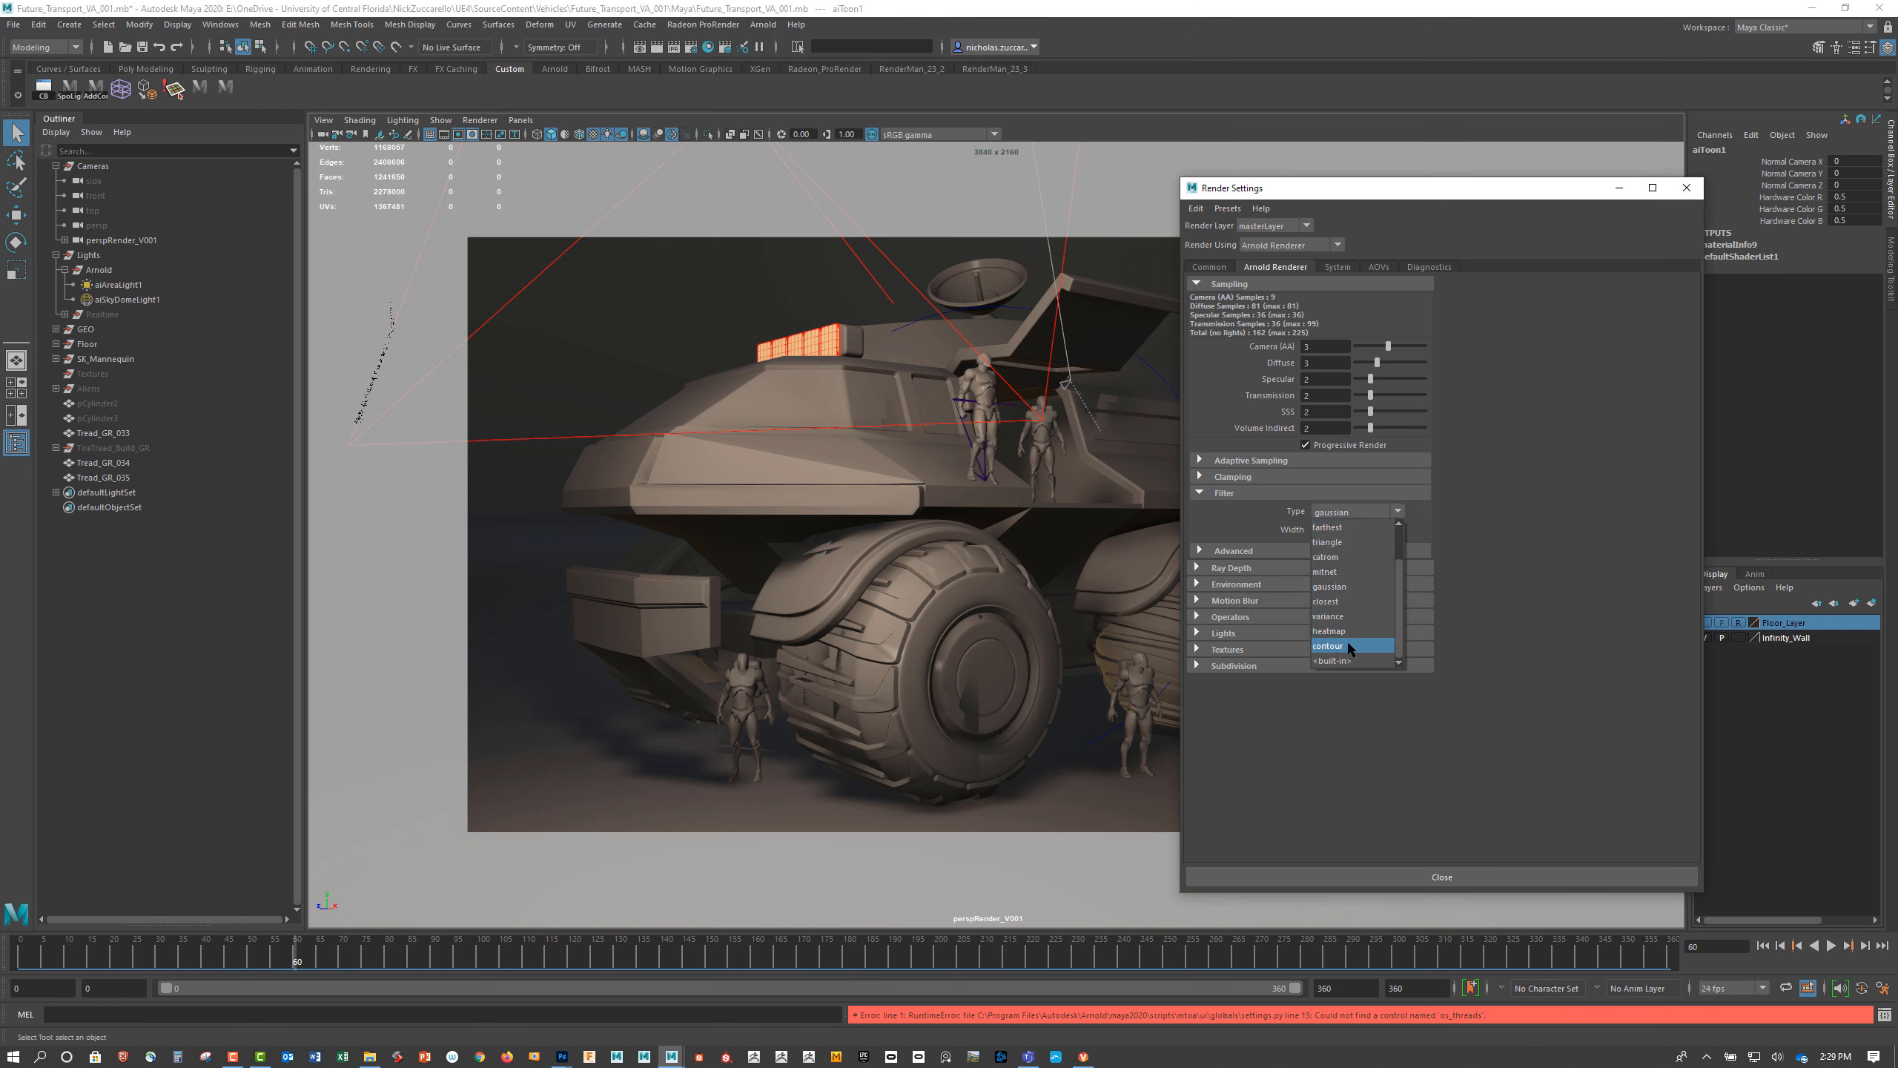
click(1347, 646)
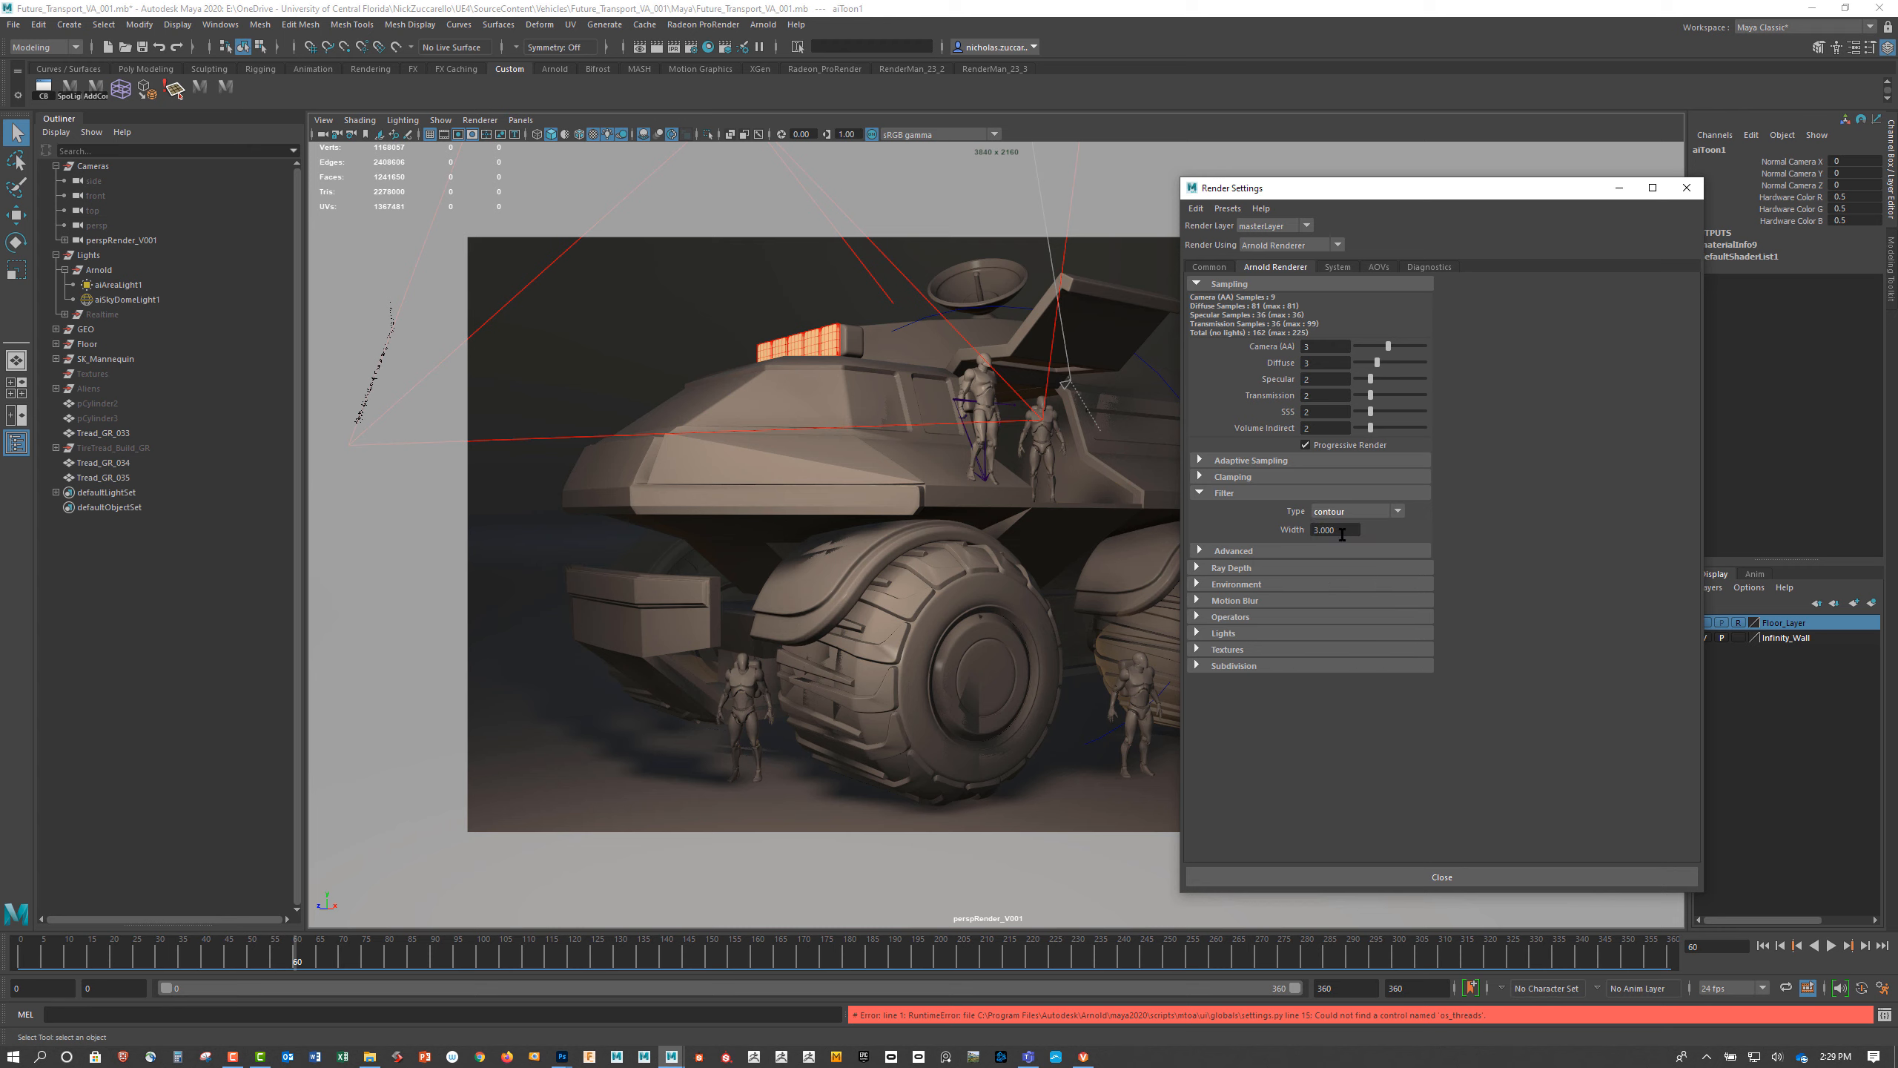
click(1685, 188)
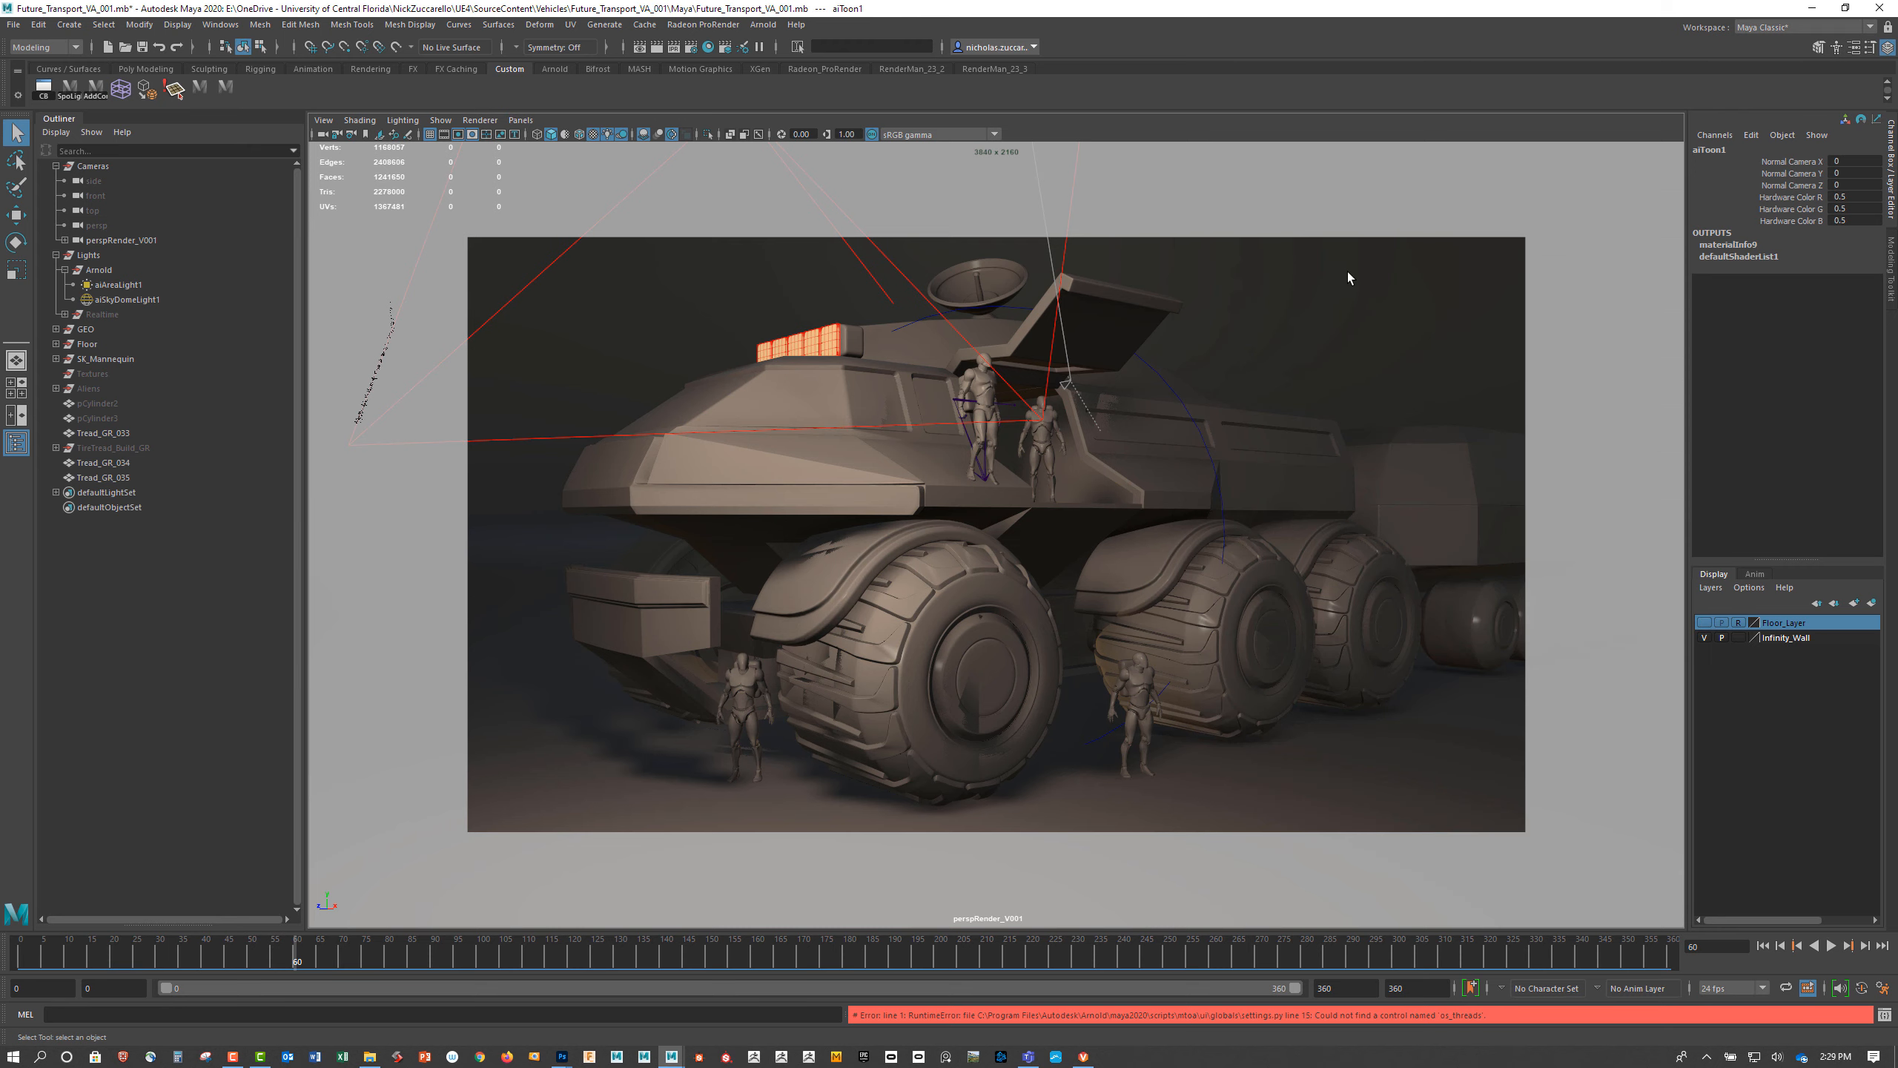
Switch to the Shot_A document in Photoshop and add a layer named FX above Blur with Color Dodge blending
click(1294, 182)
click(1811, 7)
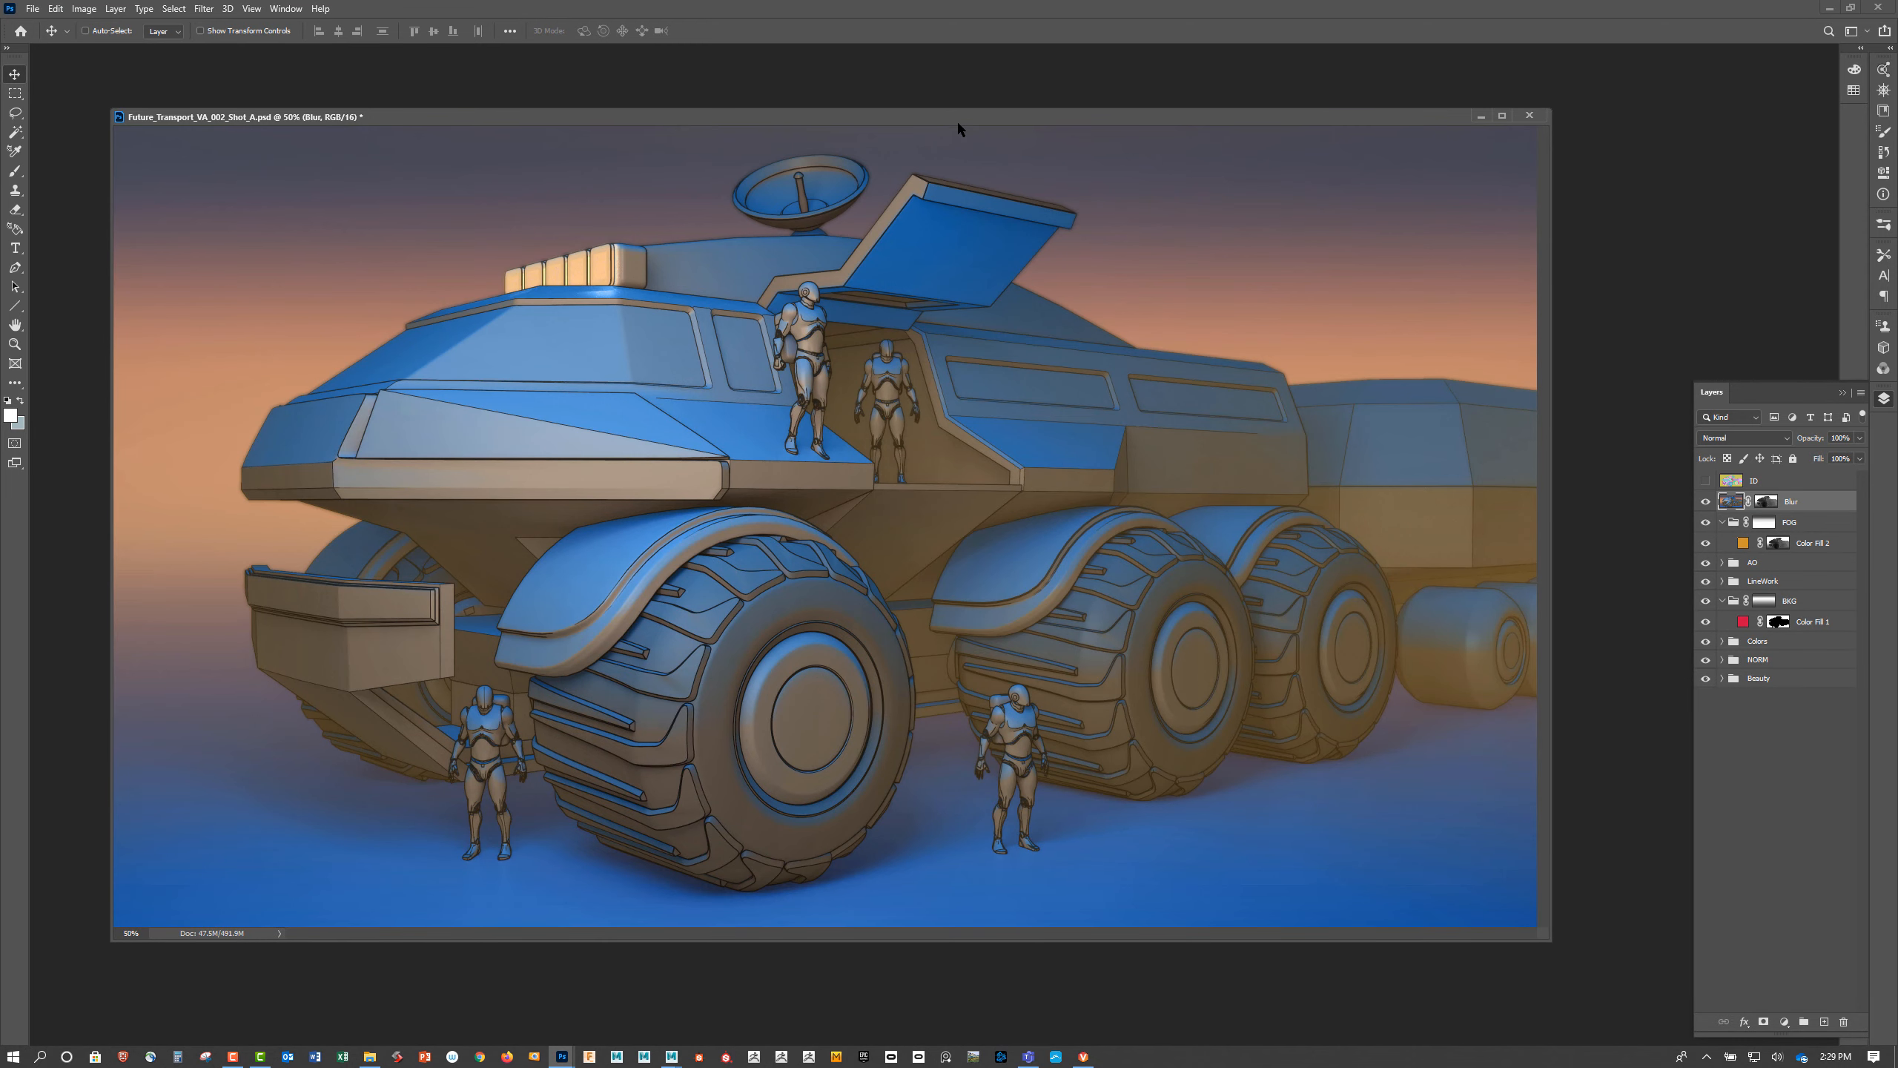
drag(958, 127, 992, 142)
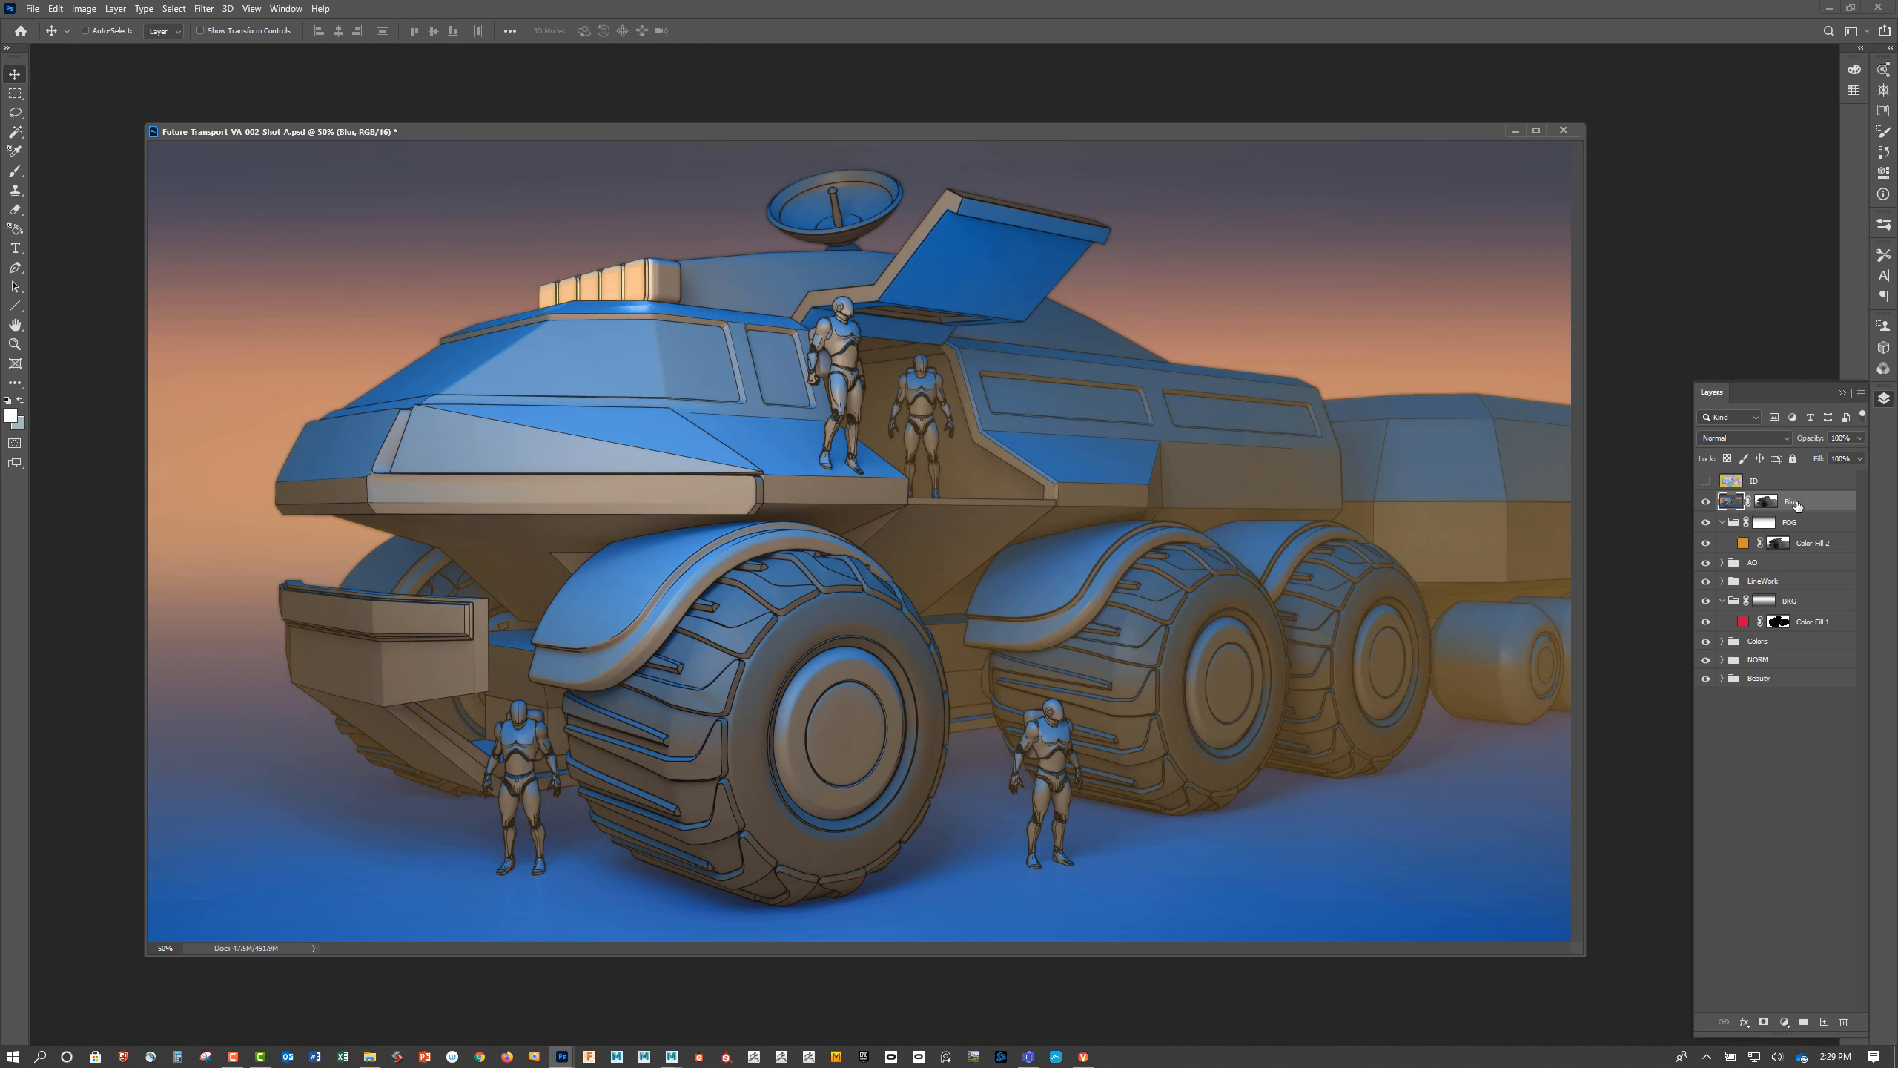
click(1821, 1021)
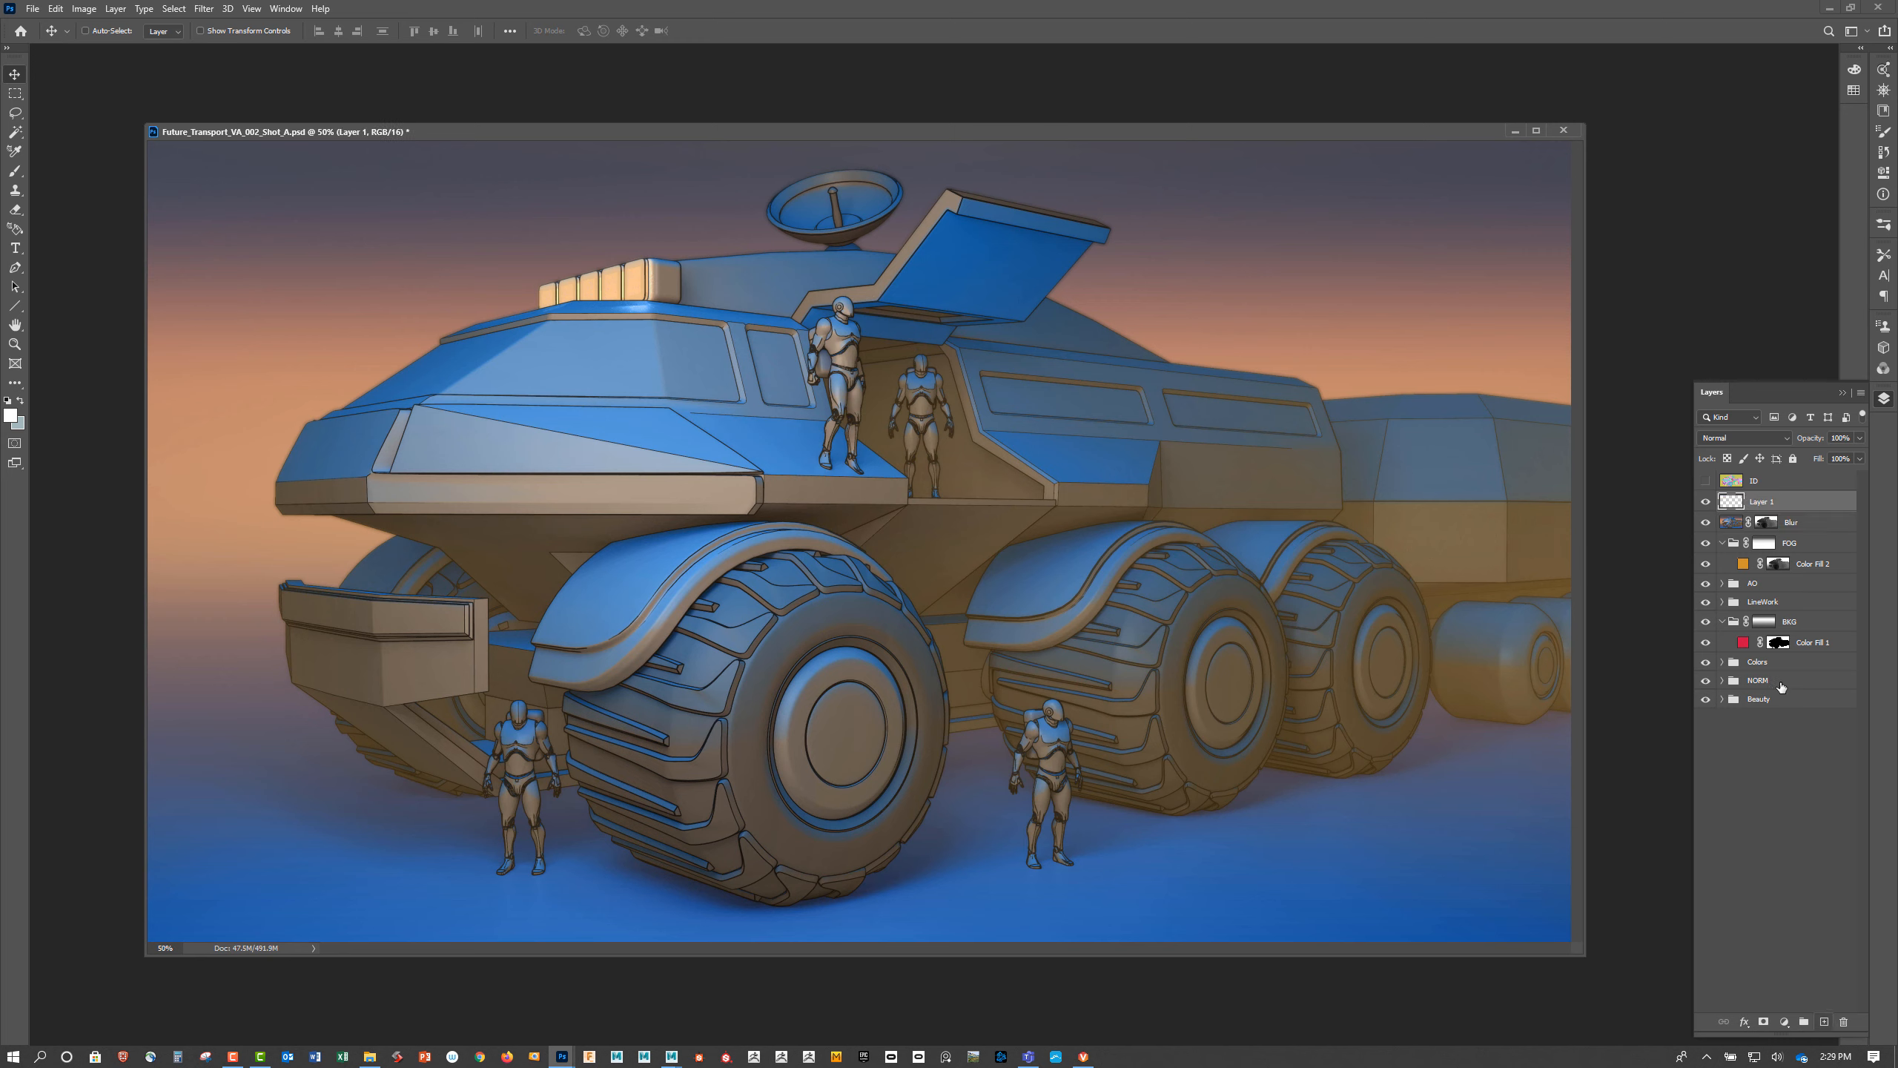
double_click(1777, 501)
text(FX)
key(Return)
click(1780, 440)
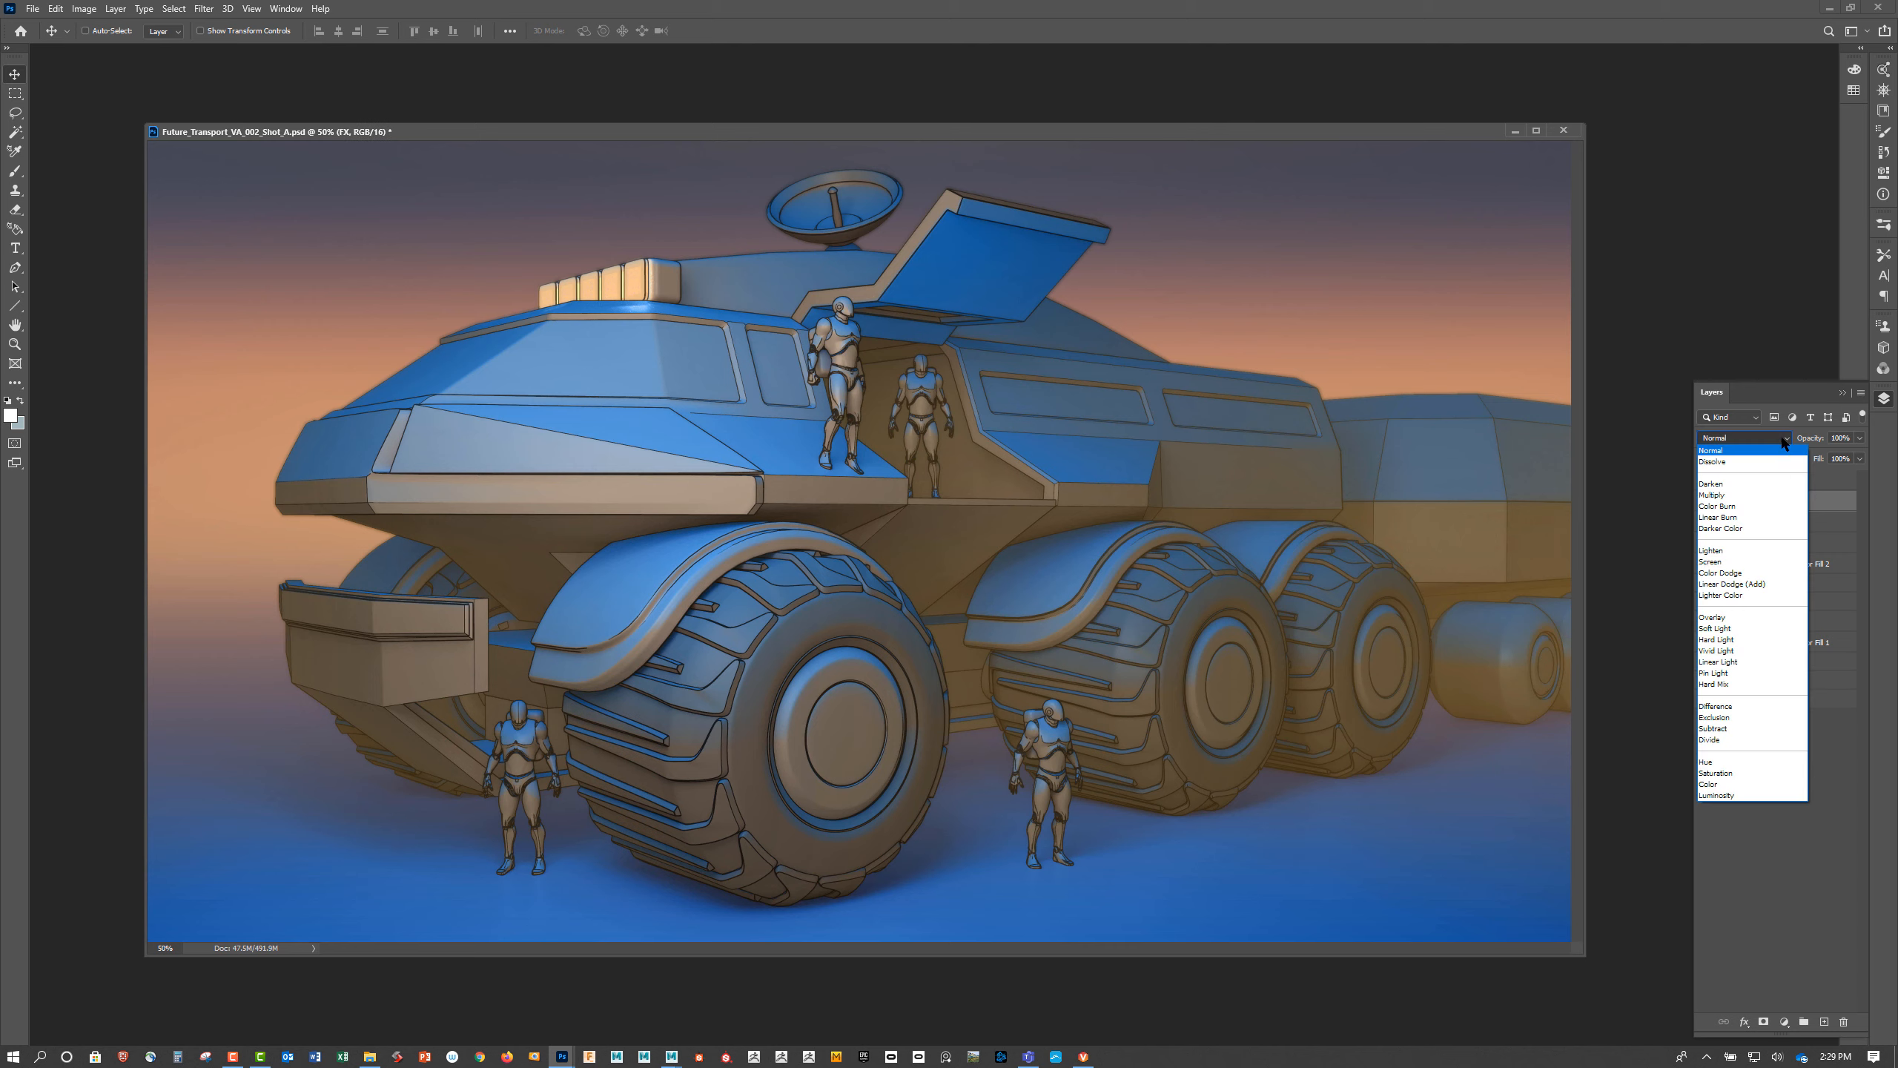
click(1749, 573)
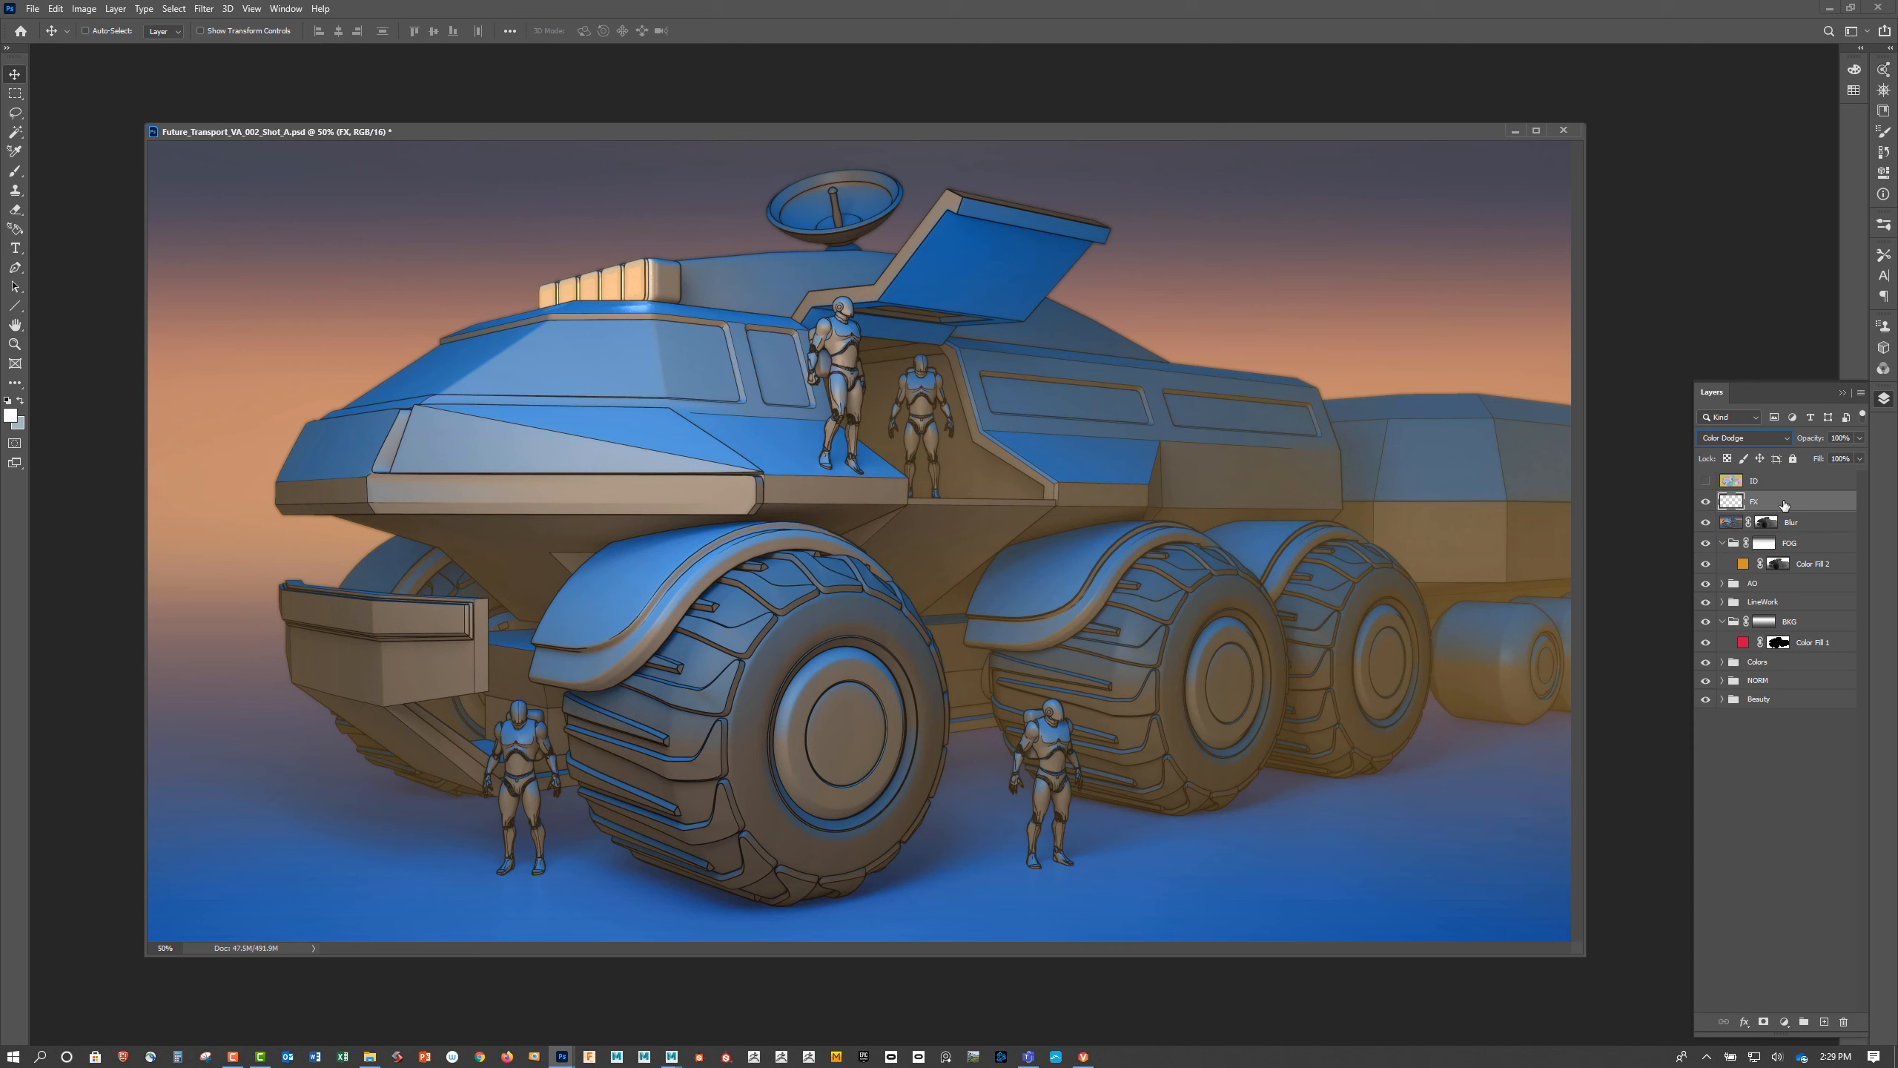
Choose the Airbrush Glow brush preset and enlarge the brush
click(15, 170)
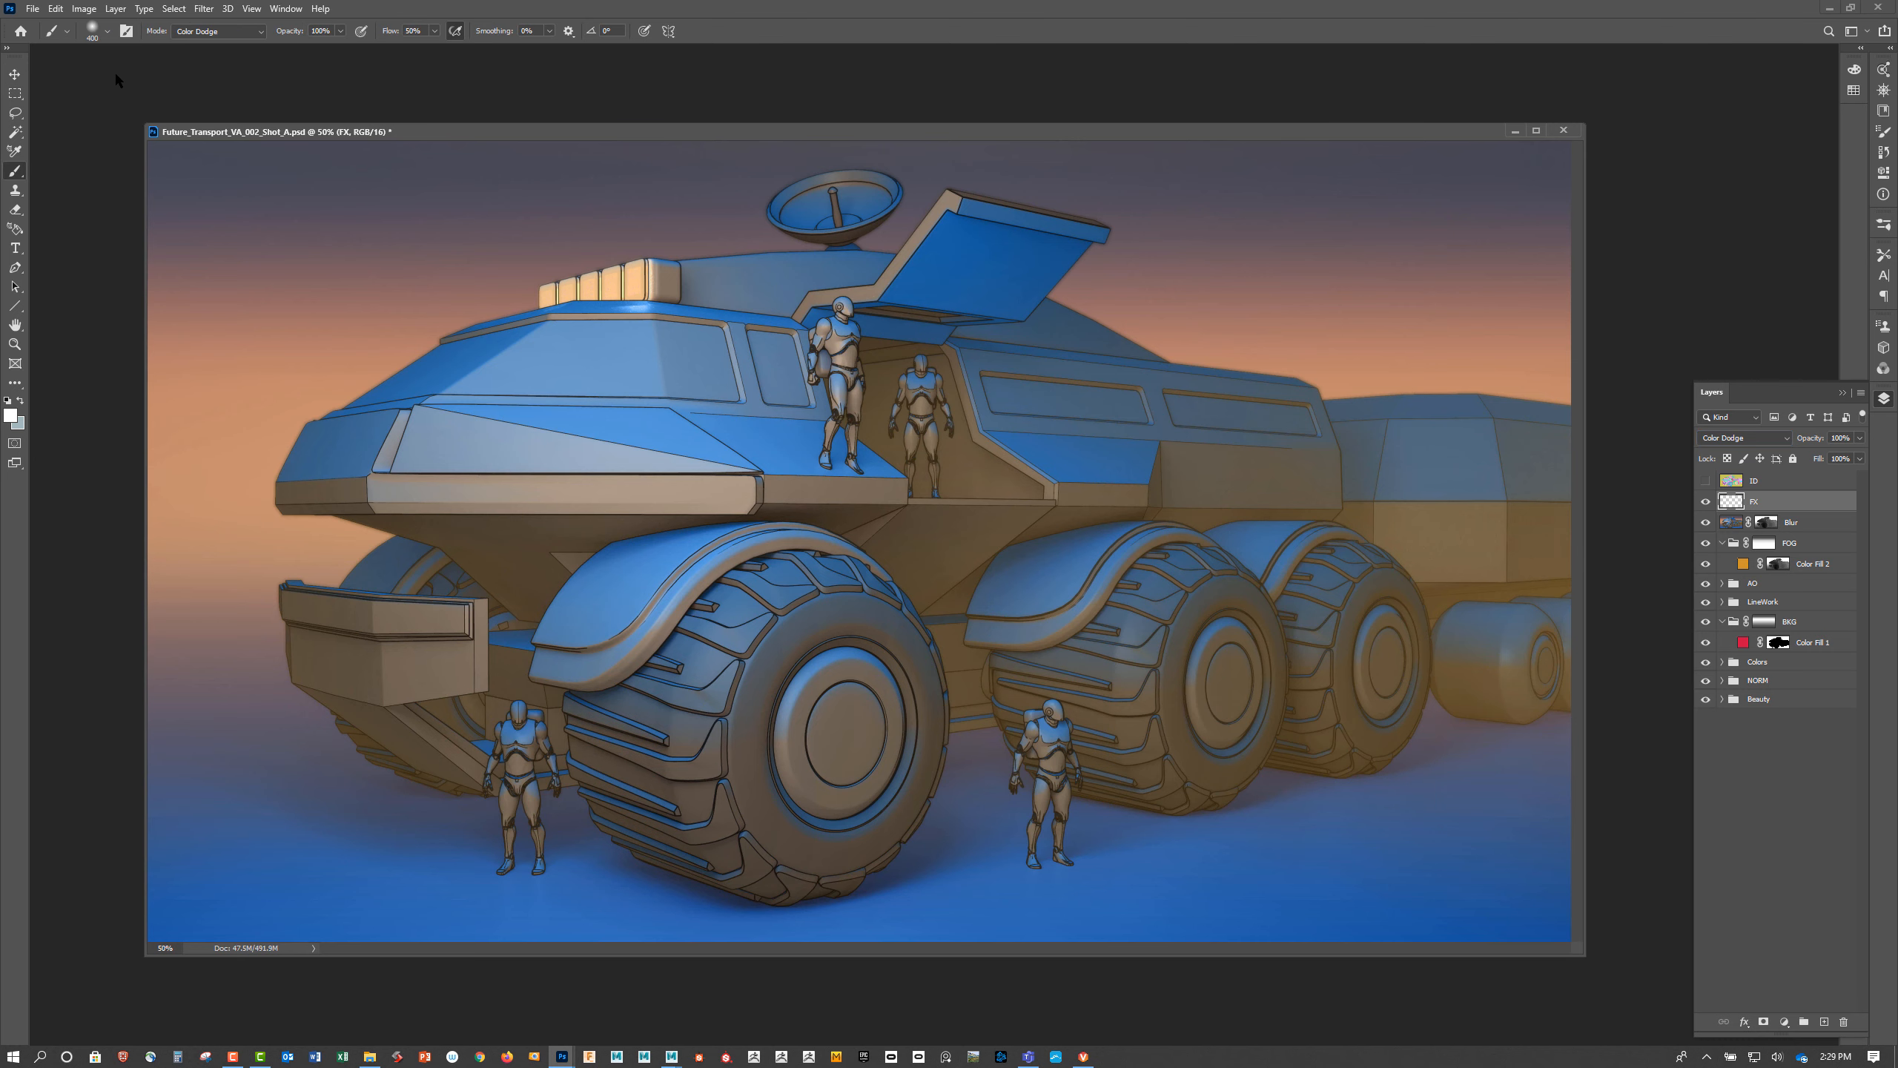
click(66, 30)
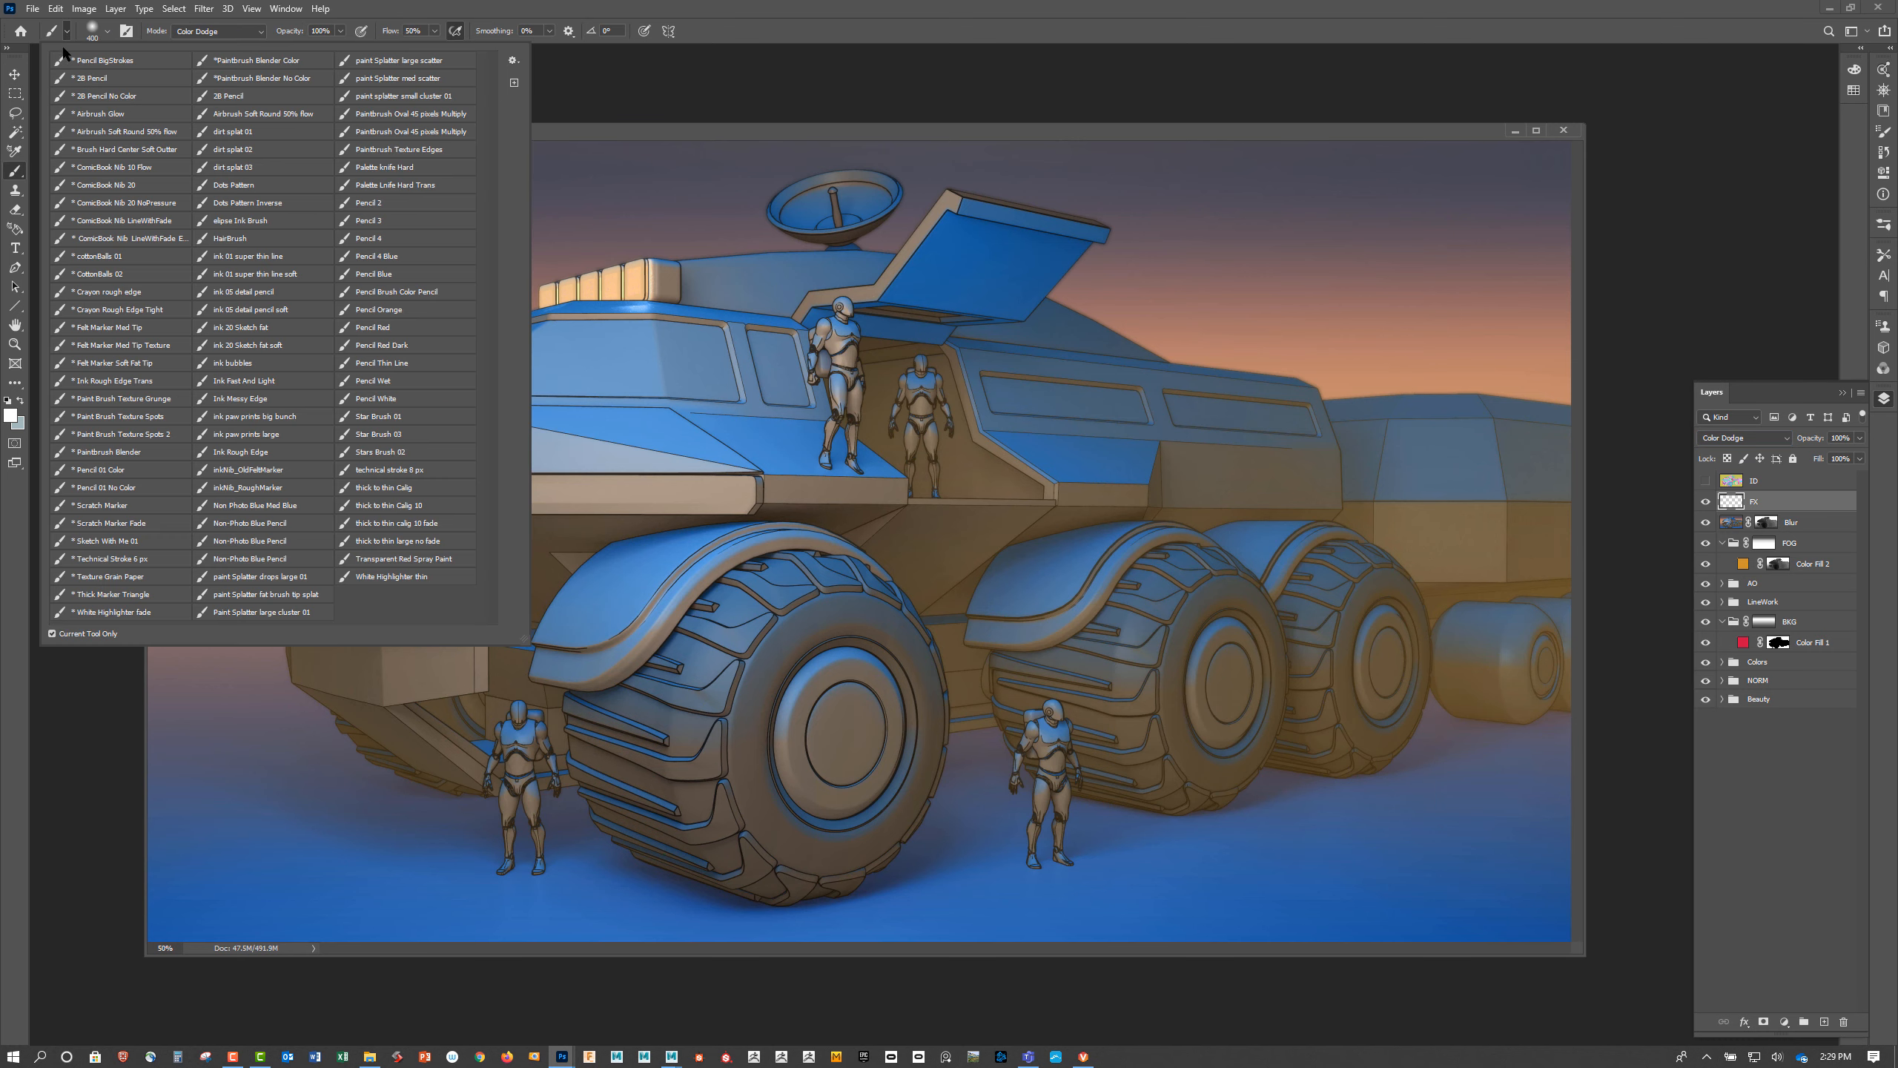
click(159, 112)
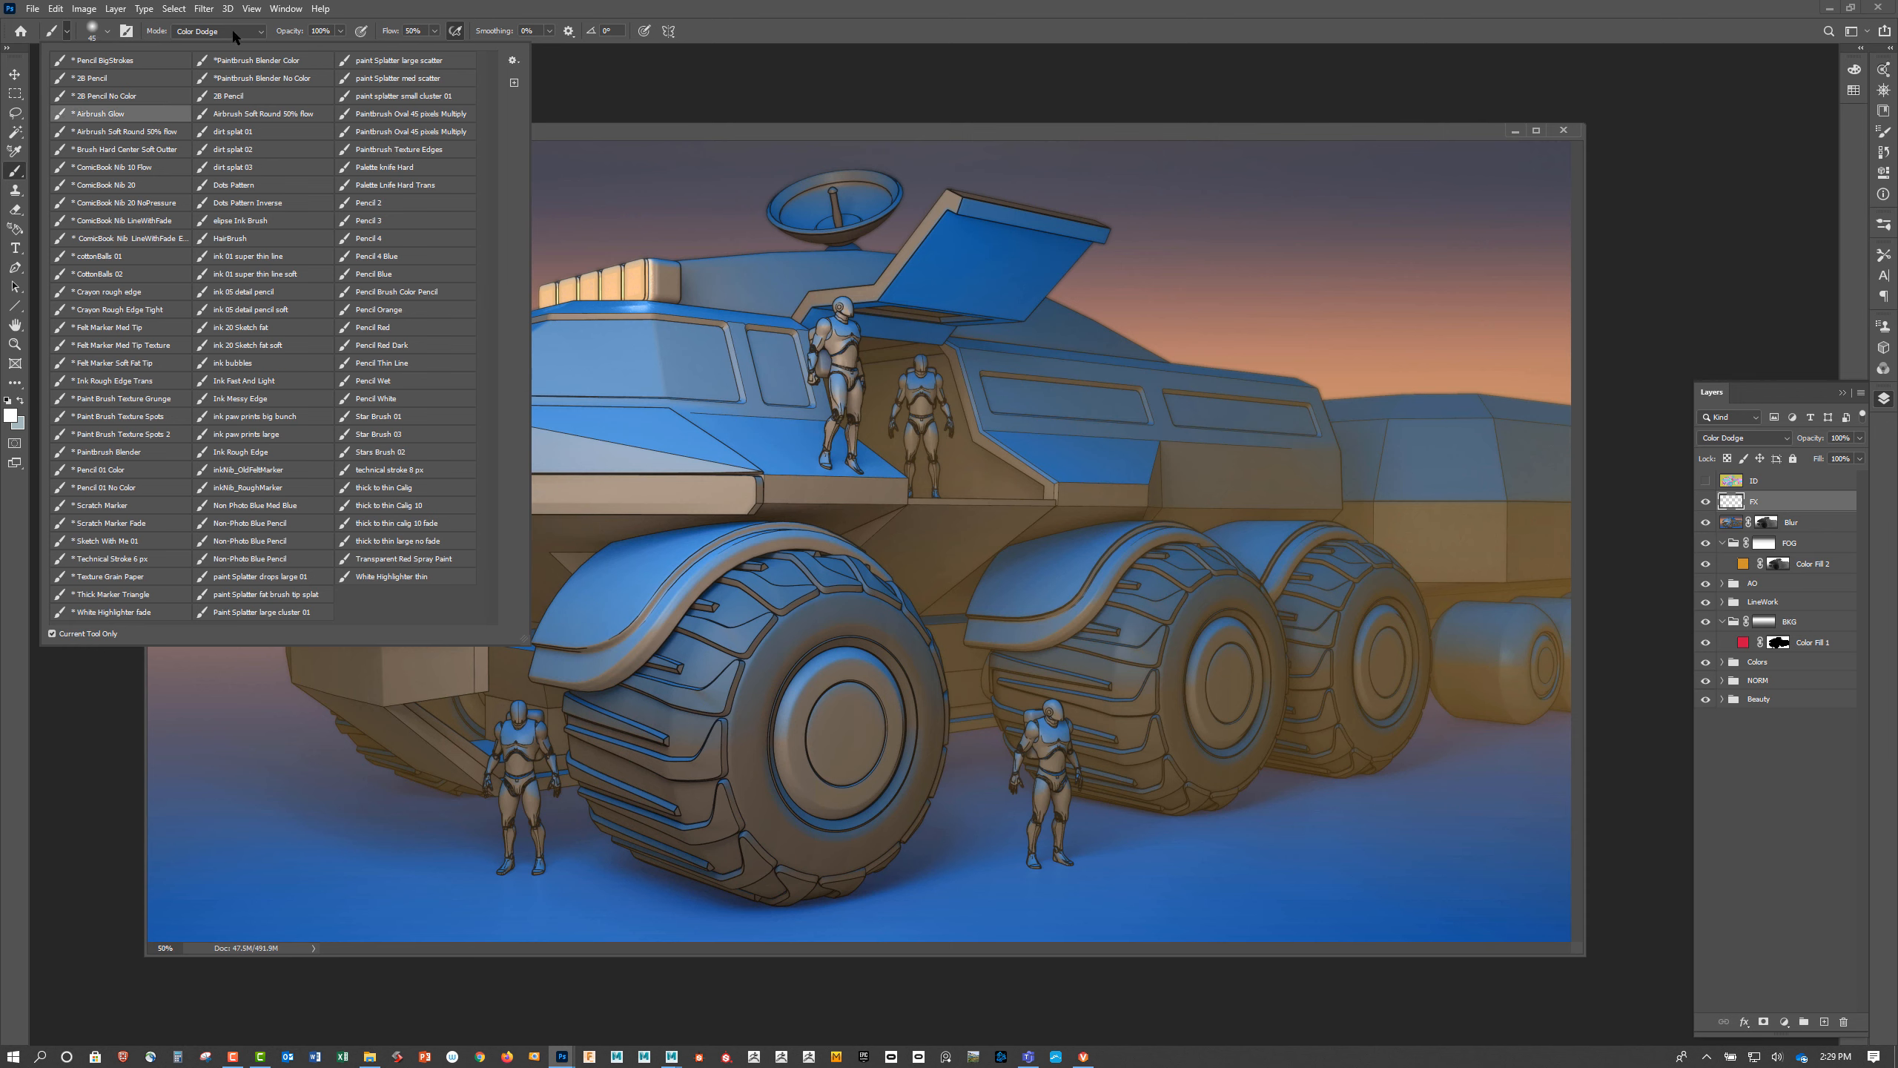
click(899, 86)
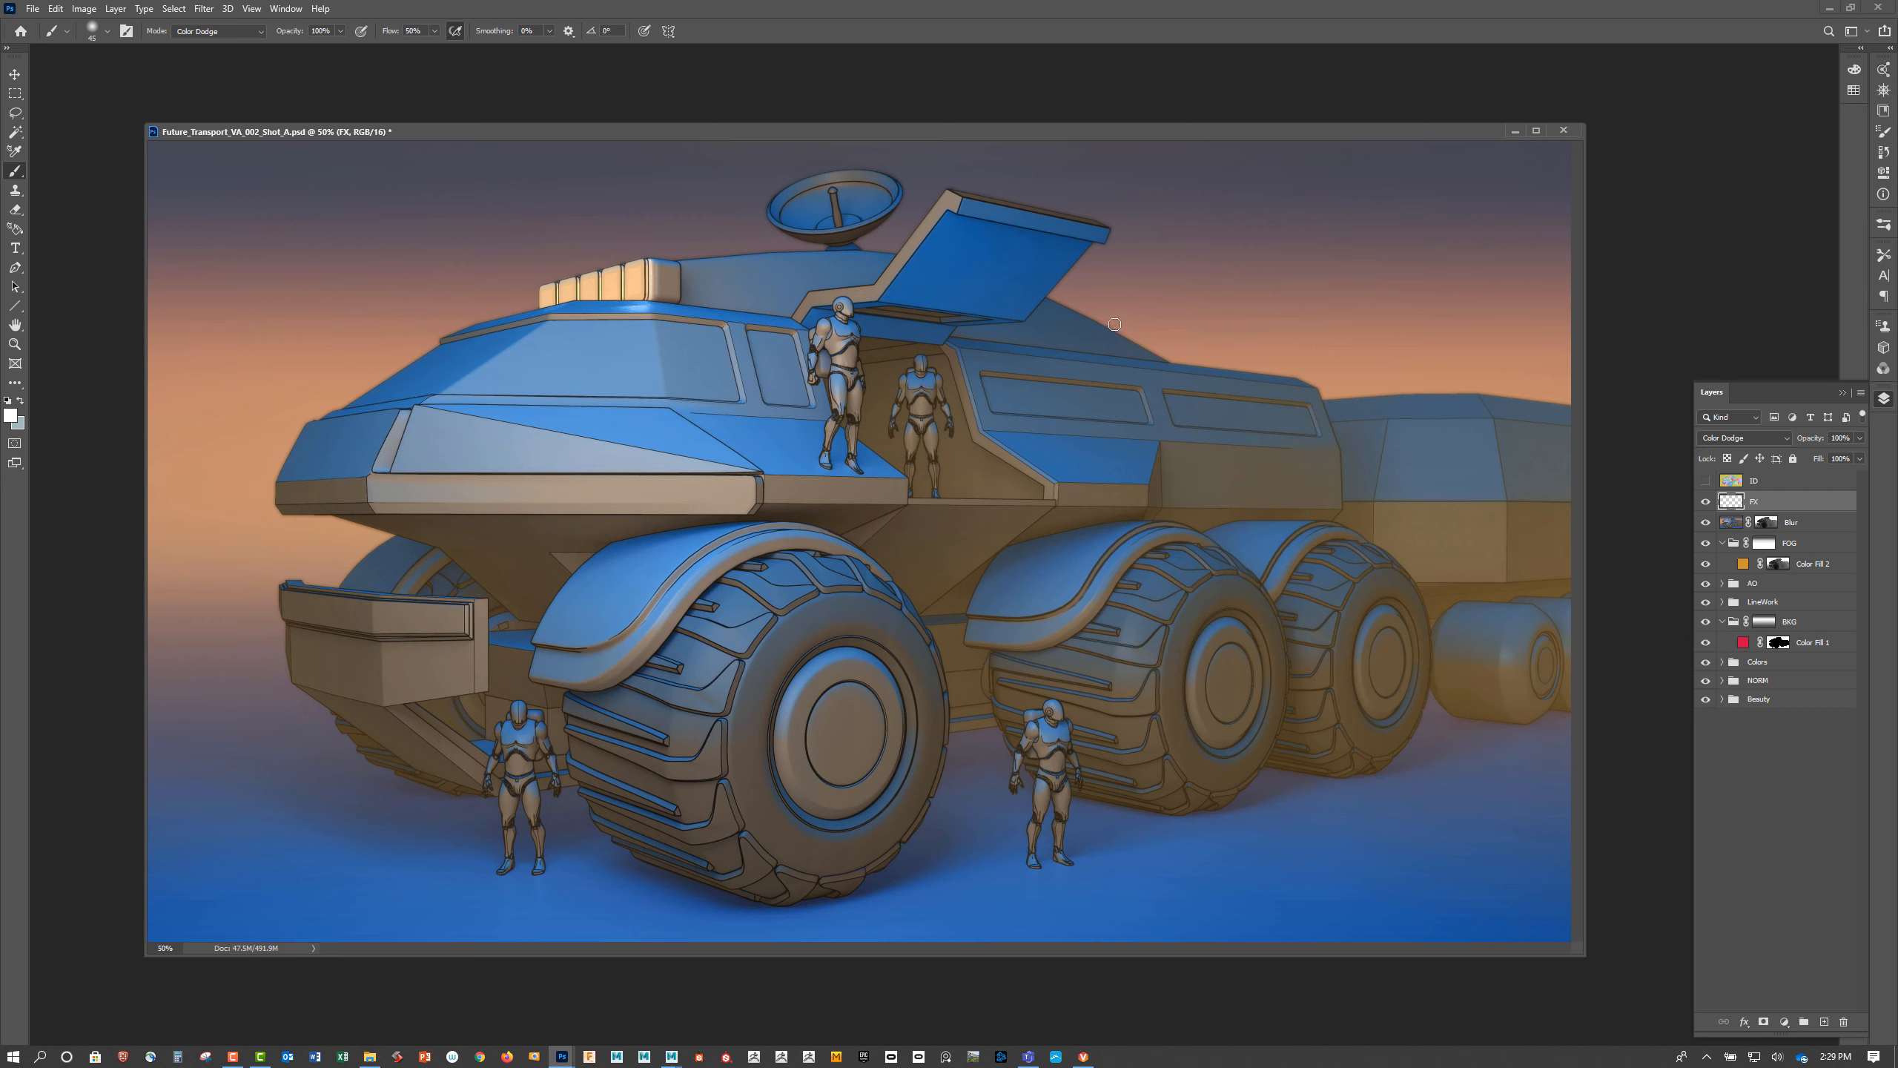
key(bracketright)
key(bracketright)
key(bracketright)
key(bracketright)
Sample the roof lights' colour and shift the foreground colour to a deeper, more saturated orange for the brush
alt+click(635, 276)
key(n)
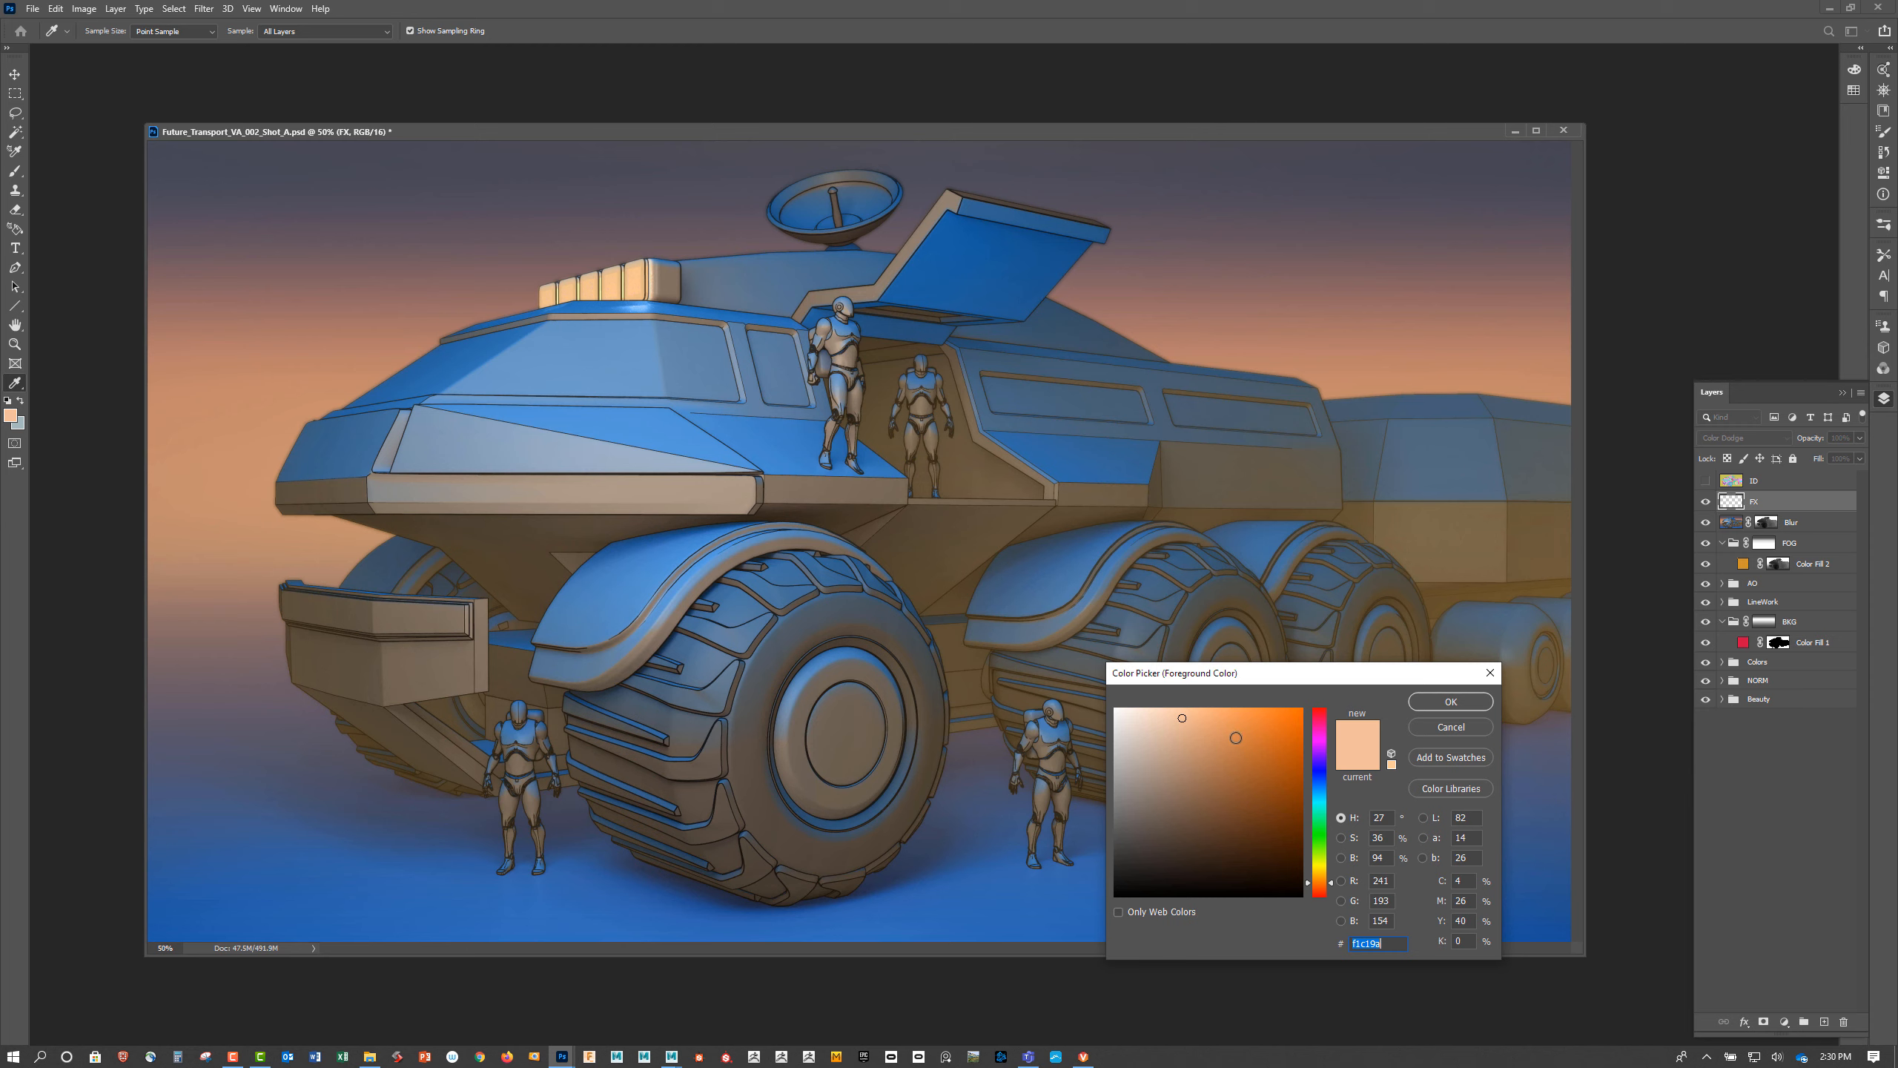
click(1262, 744)
click(1259, 743)
drag(1261, 744, 1271, 741)
click(1483, 702)
key(b)
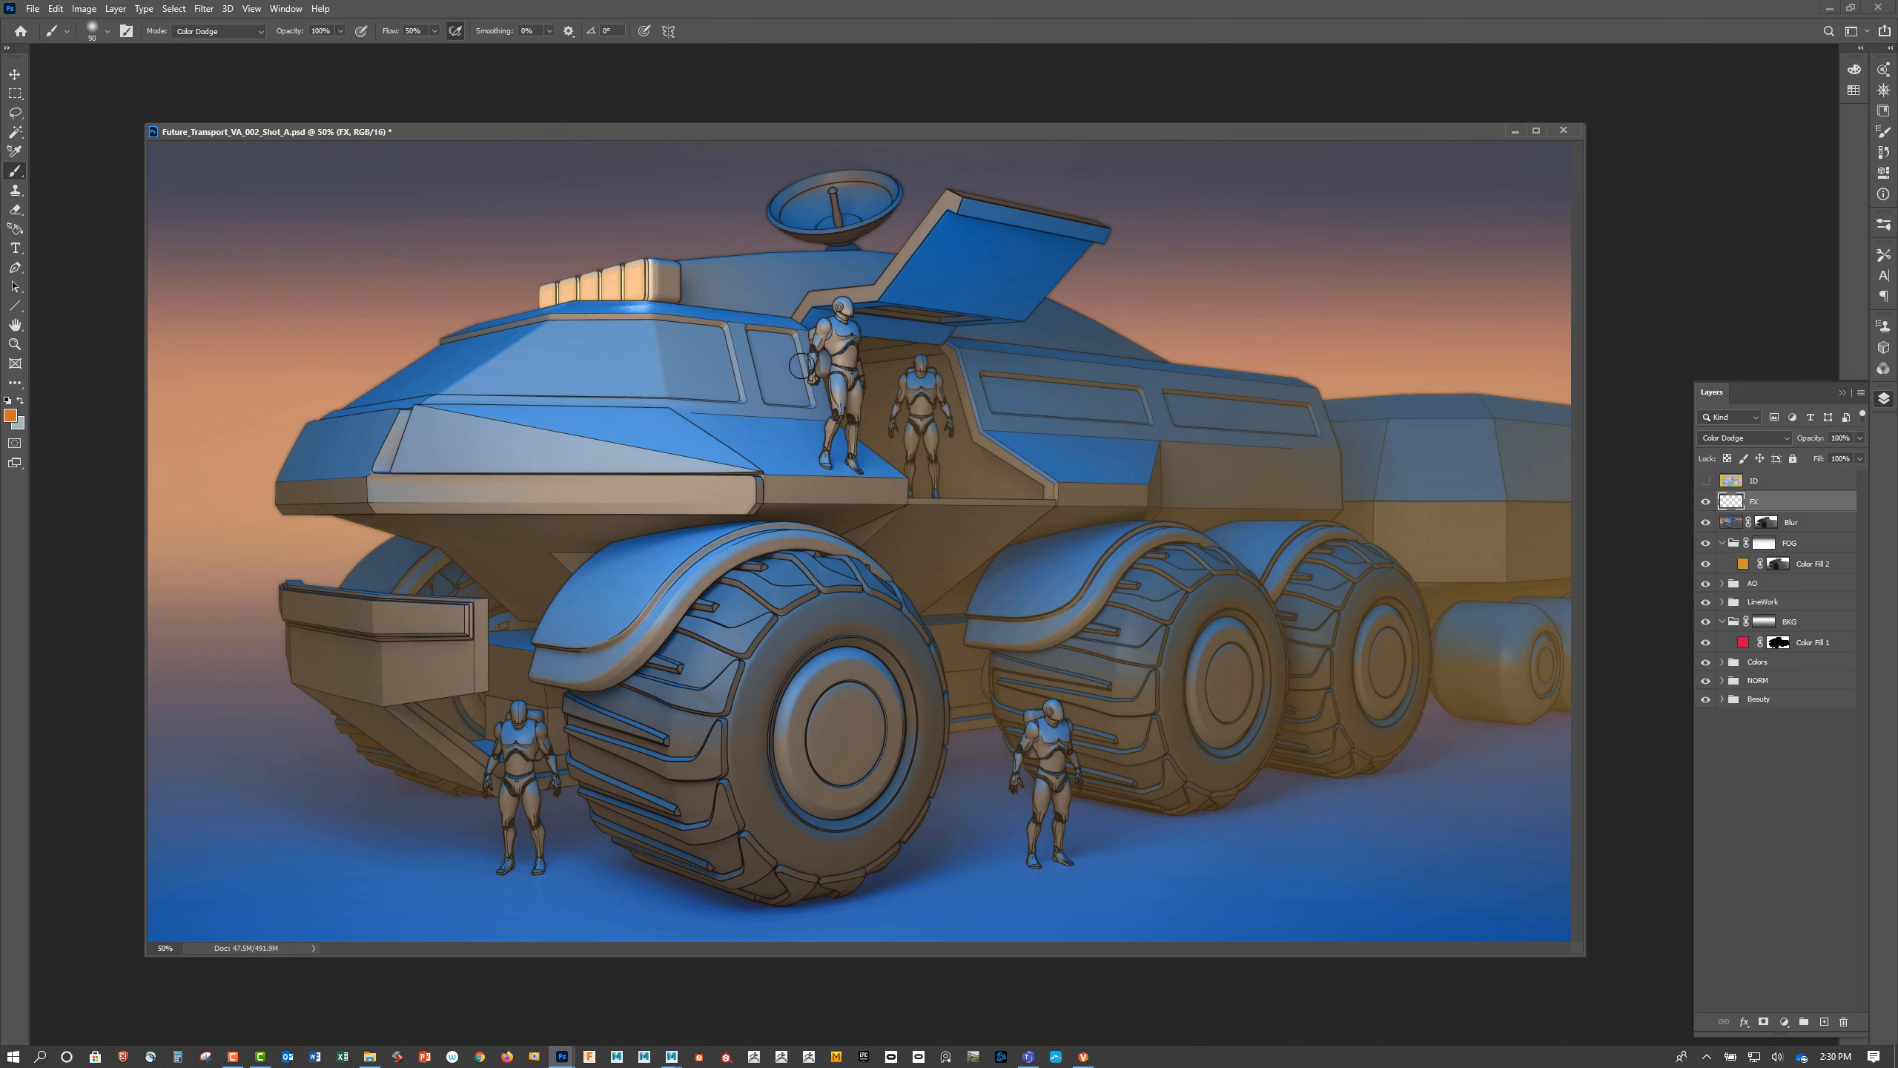
Paint an orange glow over the roof light bar on the FX layer with an enlarged brush
key(bracketright)
key(bracketright)
key(bracketright)
key(bracketright)
key(bracketright)
key(bracketright)
key(bracketright)
key(bracketright)
mouse_move(613, 285)
mouse_down()
mouse_move(655, 273)
mouse_move(594, 281)
mouse_move(657, 274)
mouse_move(600, 285)
mouse_up()
Paint wider orange glows along the vehicle's nose, near the front wheel and behind the rear roofline with a larger brush
key(bracketright)
key(bracketright)
key(bracketright)
key(bracketright)
key(bracketright)
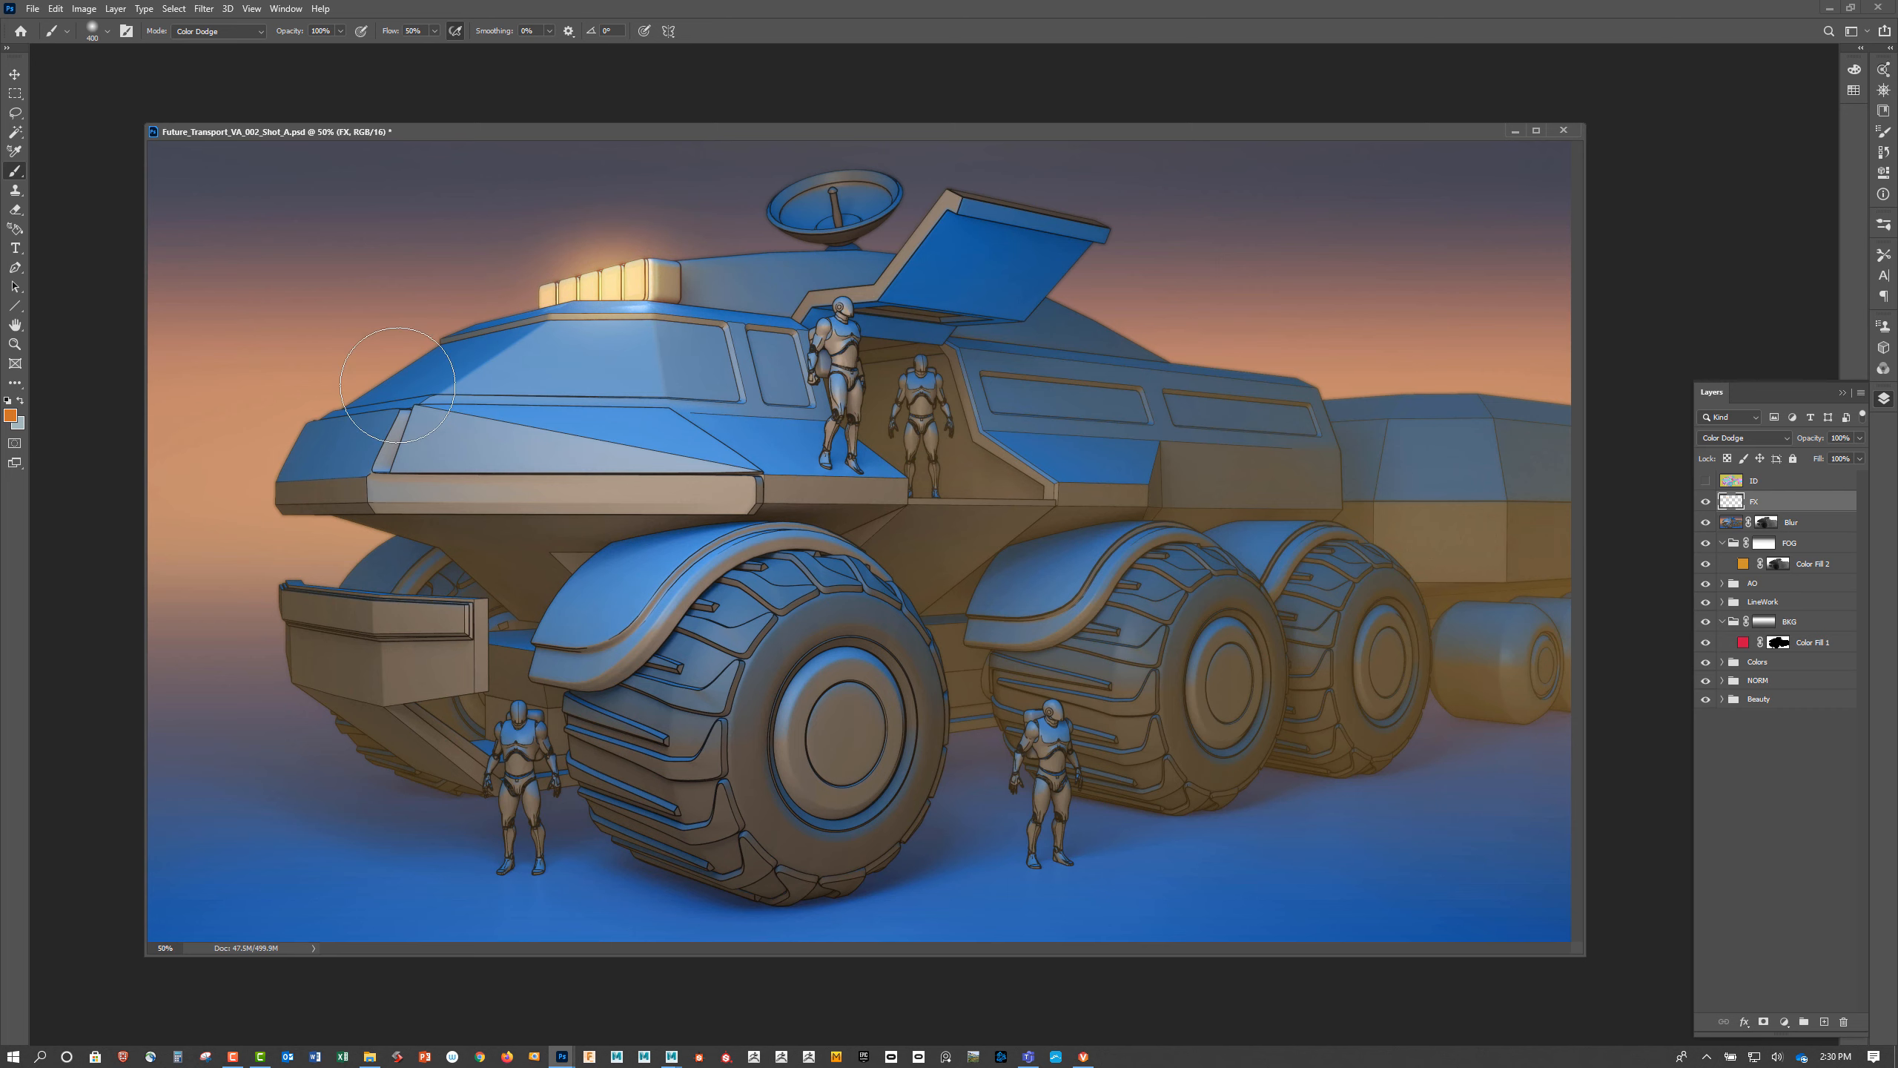
drag(375, 386, 373, 382)
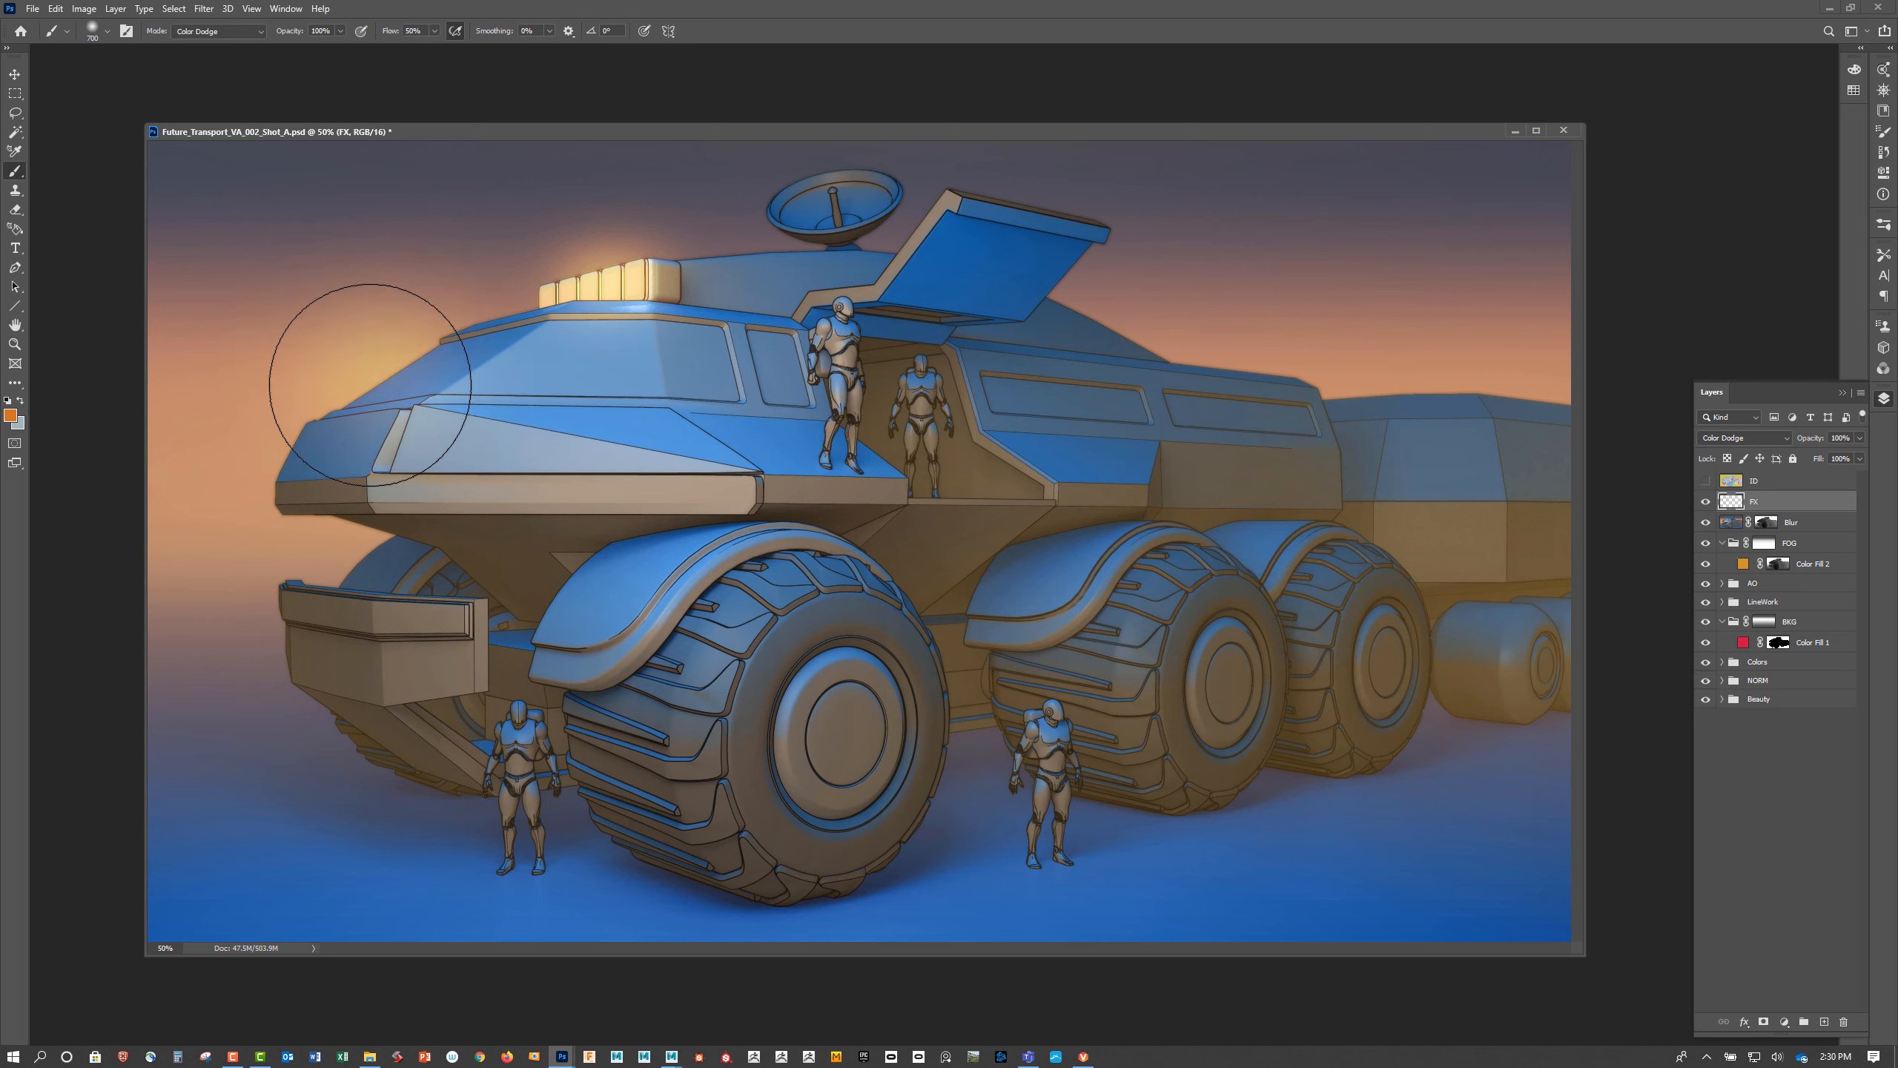
click(386, 531)
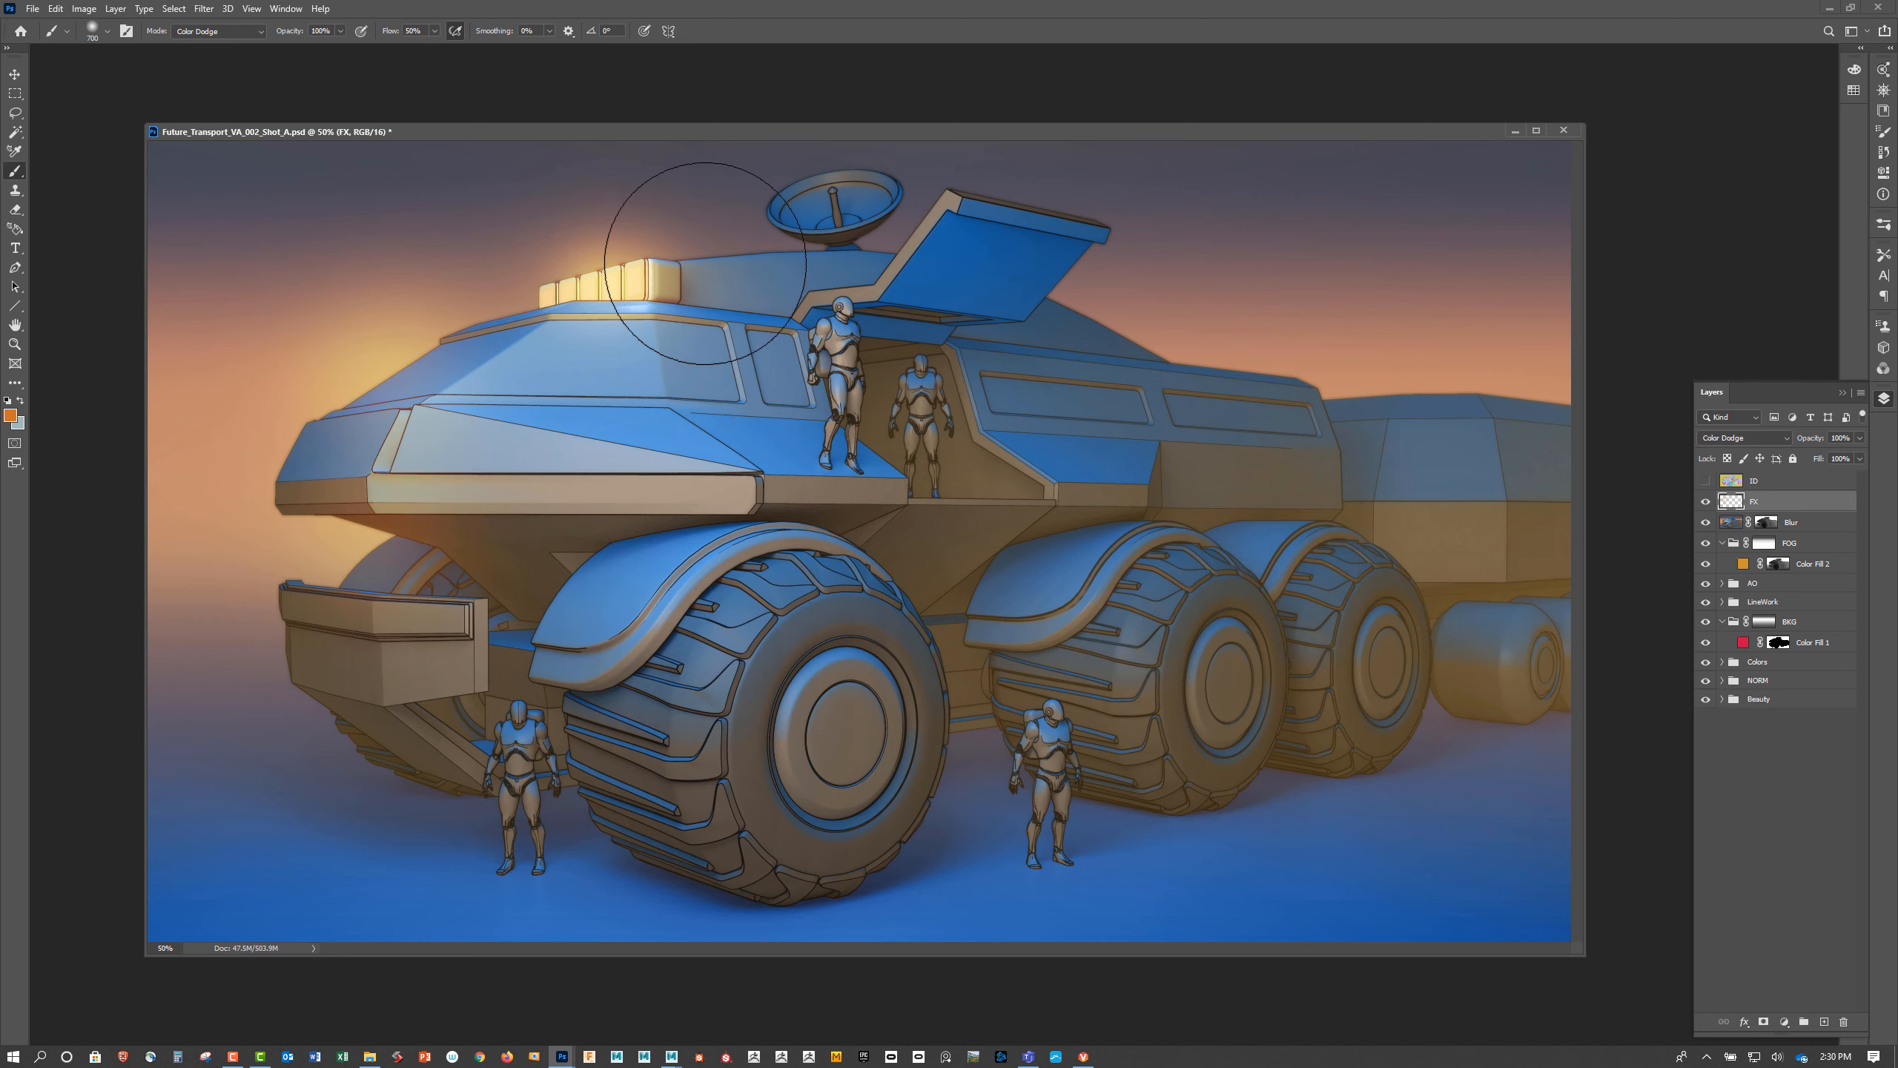
mouse_move(1003, 274)
mouse_down()
mouse_move(1050, 246)
mouse_move(1156, 360)
mouse_move(1129, 291)
mouse_move(1173, 348)
mouse_move(1191, 339)
mouse_move(1173, 351)
mouse_up()
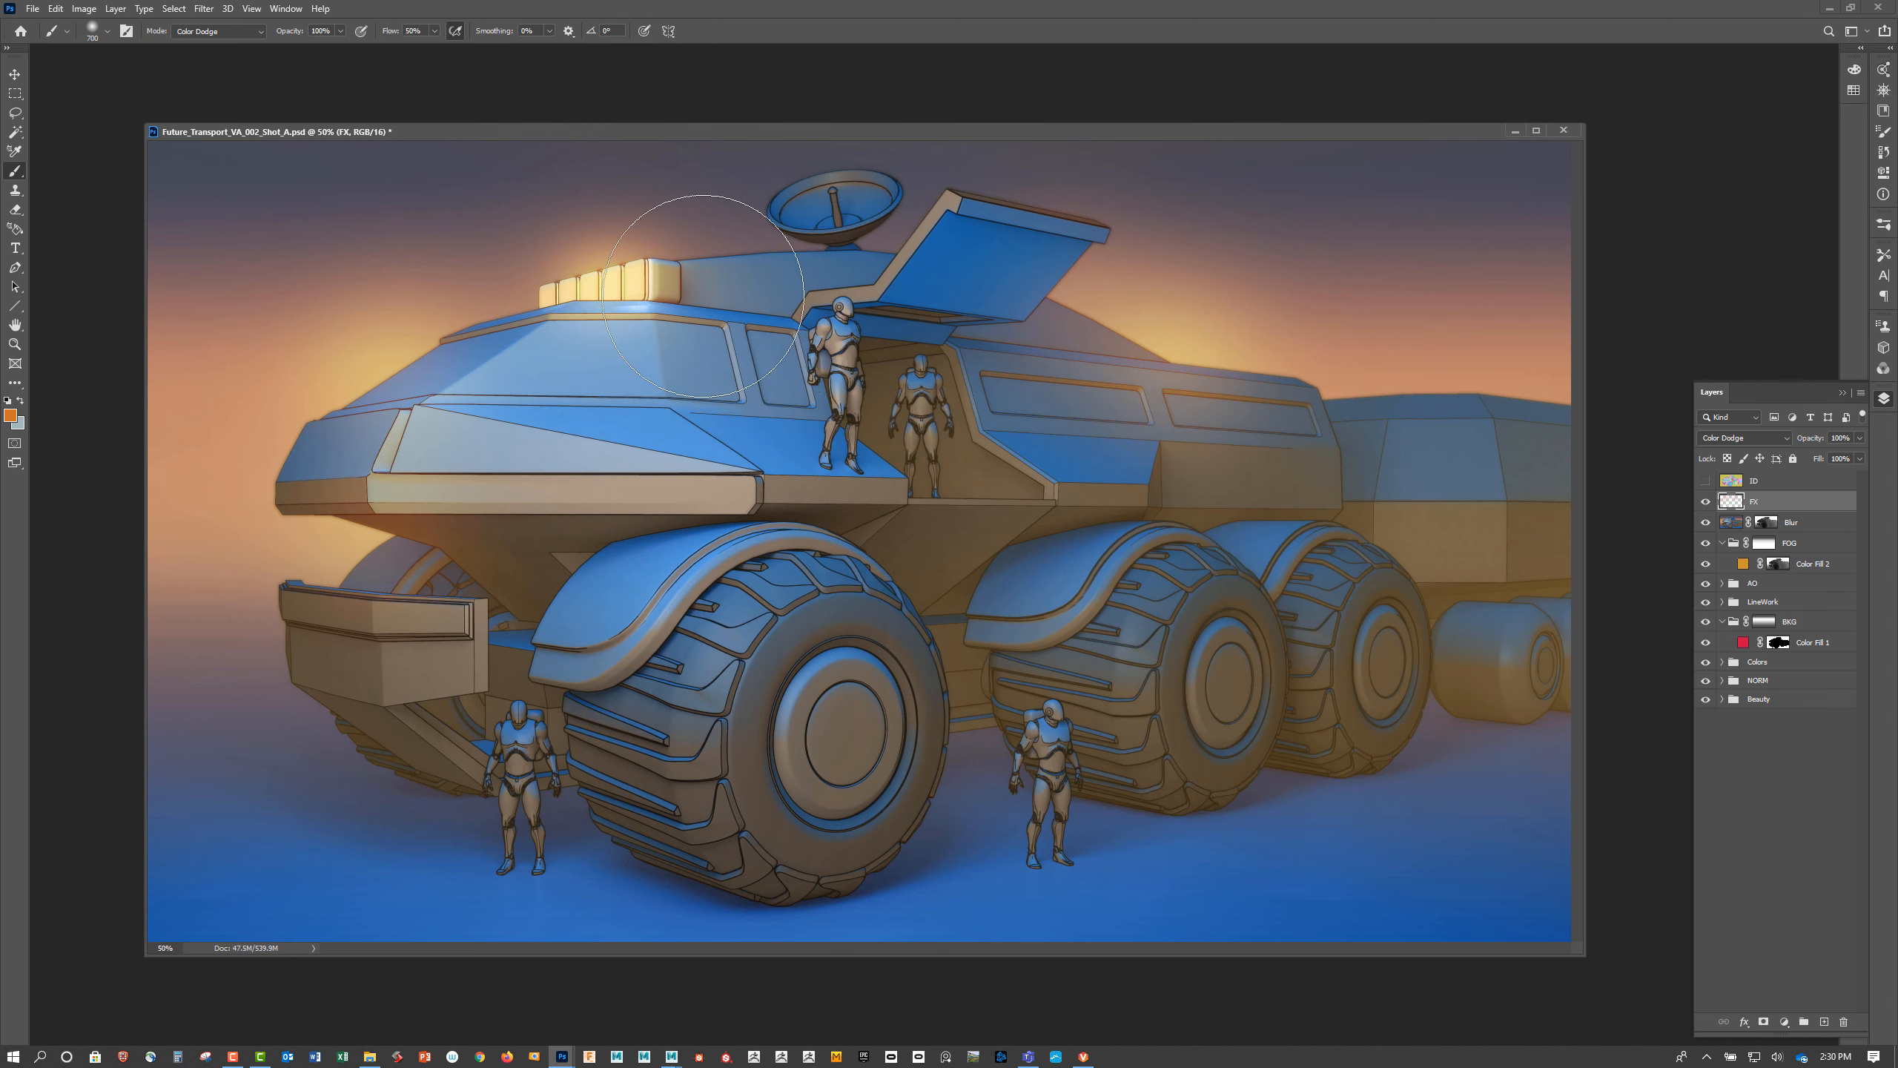
Intensify the glows above the roof lights and behind the rear roofline with the brush reduced to 500 px
key(bracketleft)
key(bracketleft)
drag(543, 280, 625, 263)
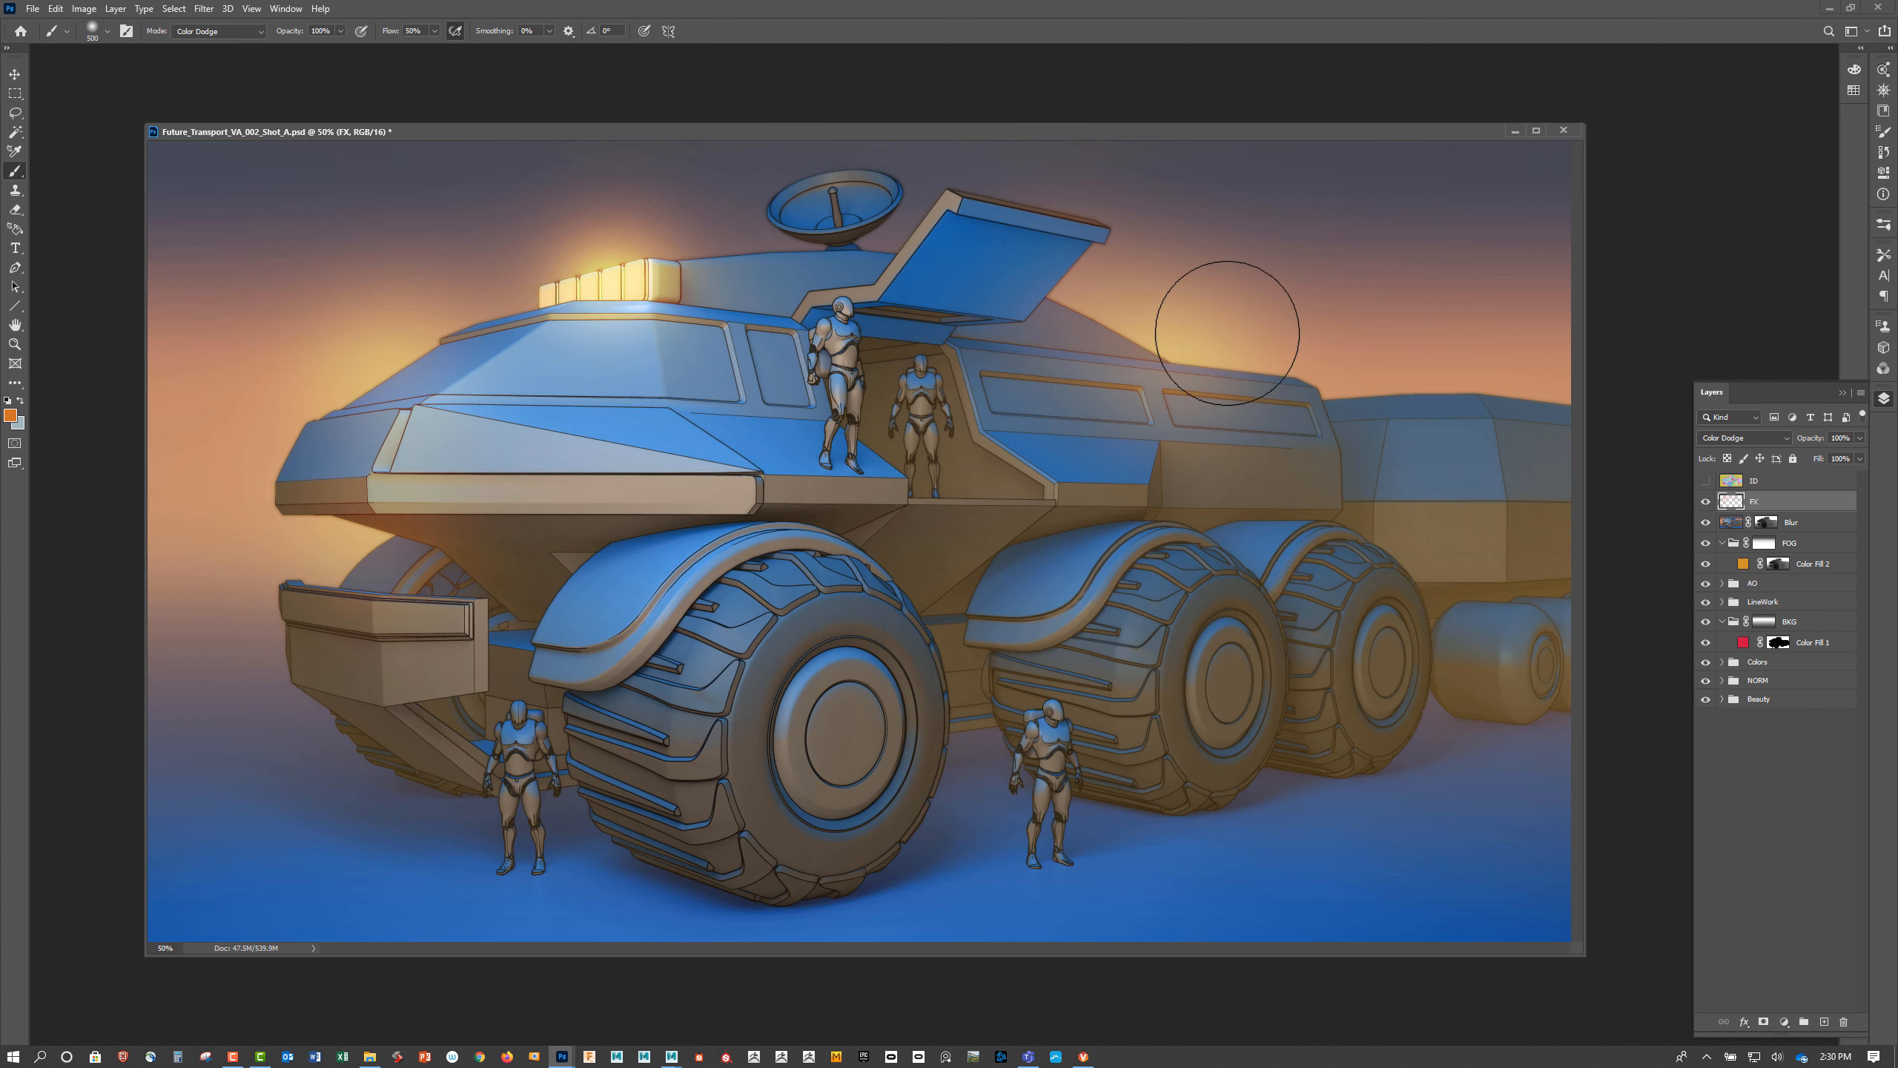
click(1159, 347)
Shrink the glow brush and paint a small orange glow with an upward beam on the dish antenna's tip
key(bracketleft)
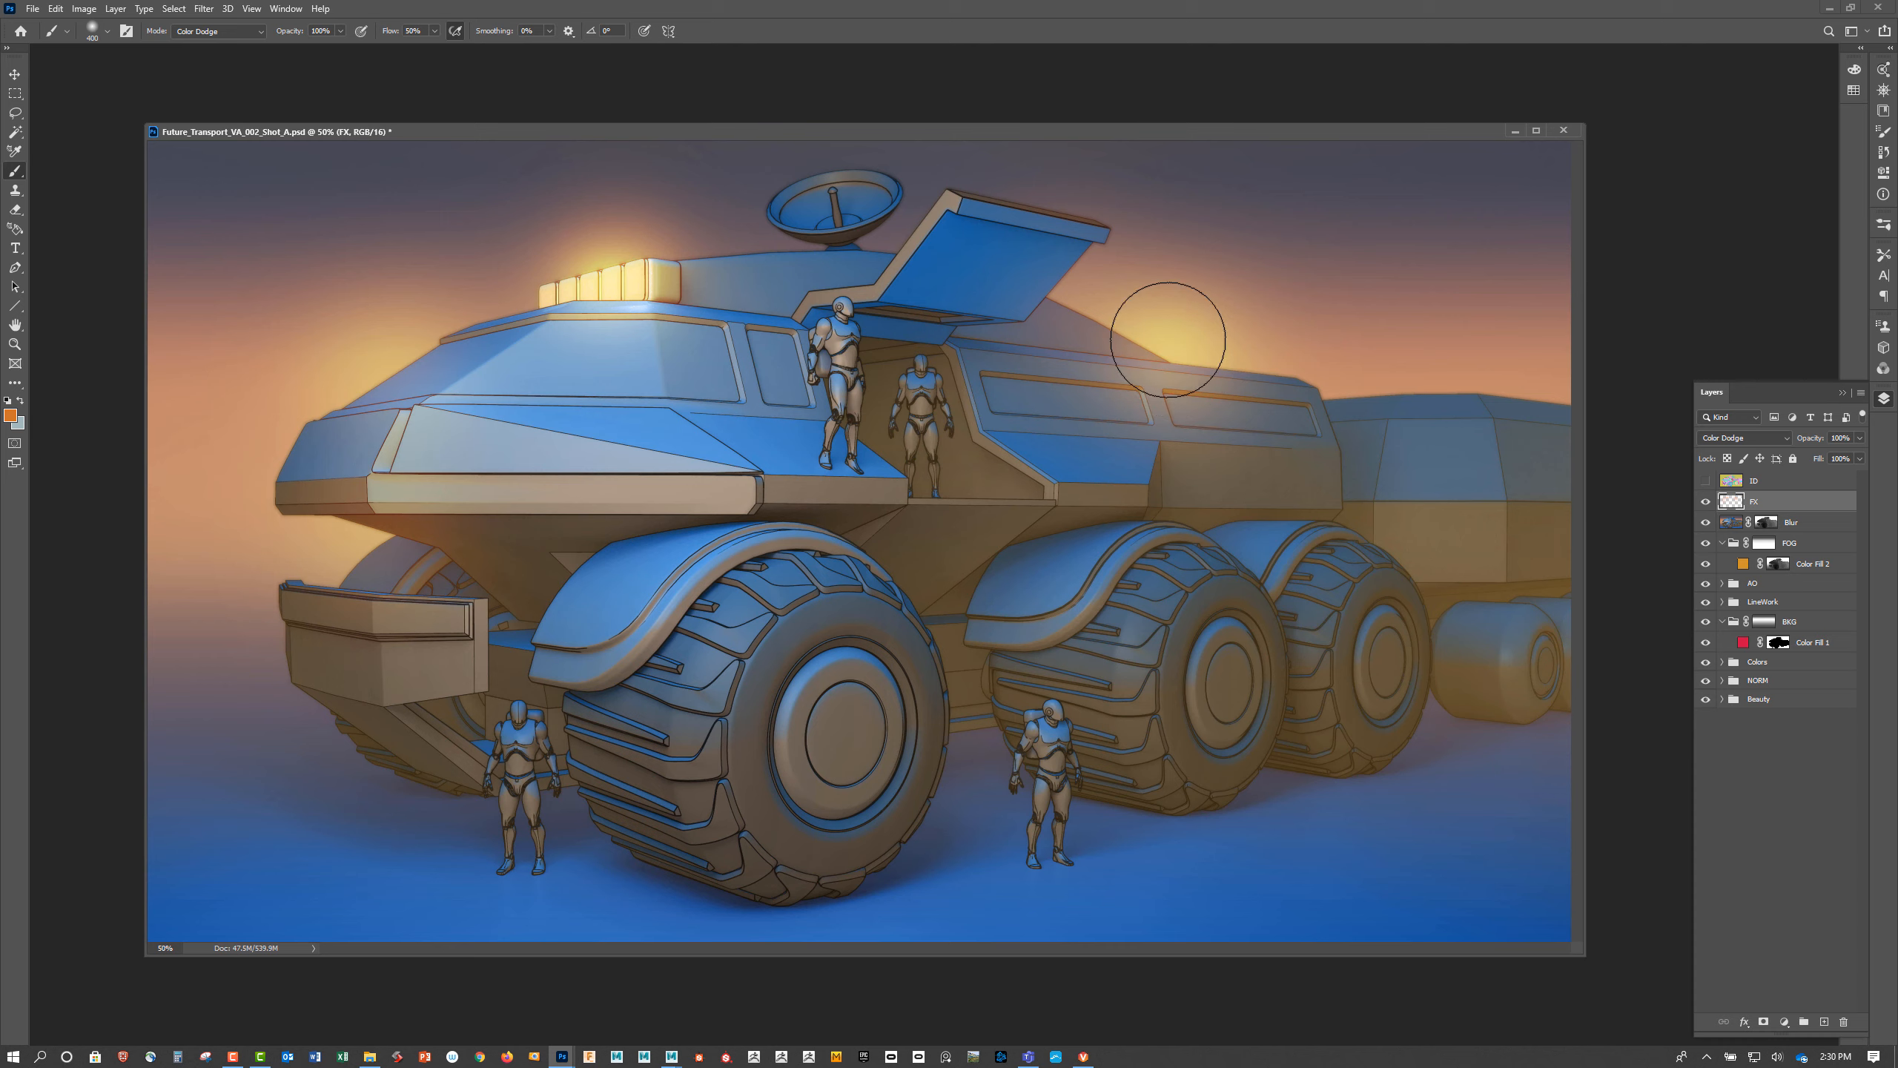
key(bracketleft)
key(bracketleft)
key(bracketleft)
key(bracketleft)
key(bracketleft)
key(bracketleft)
key(bracketleft)
key(bracketleft)
key(bracketleft)
key(bracketleft)
key(bracketleft)
key(bracketleft)
drag(833, 190, 825, 147)
key(bracketleft)
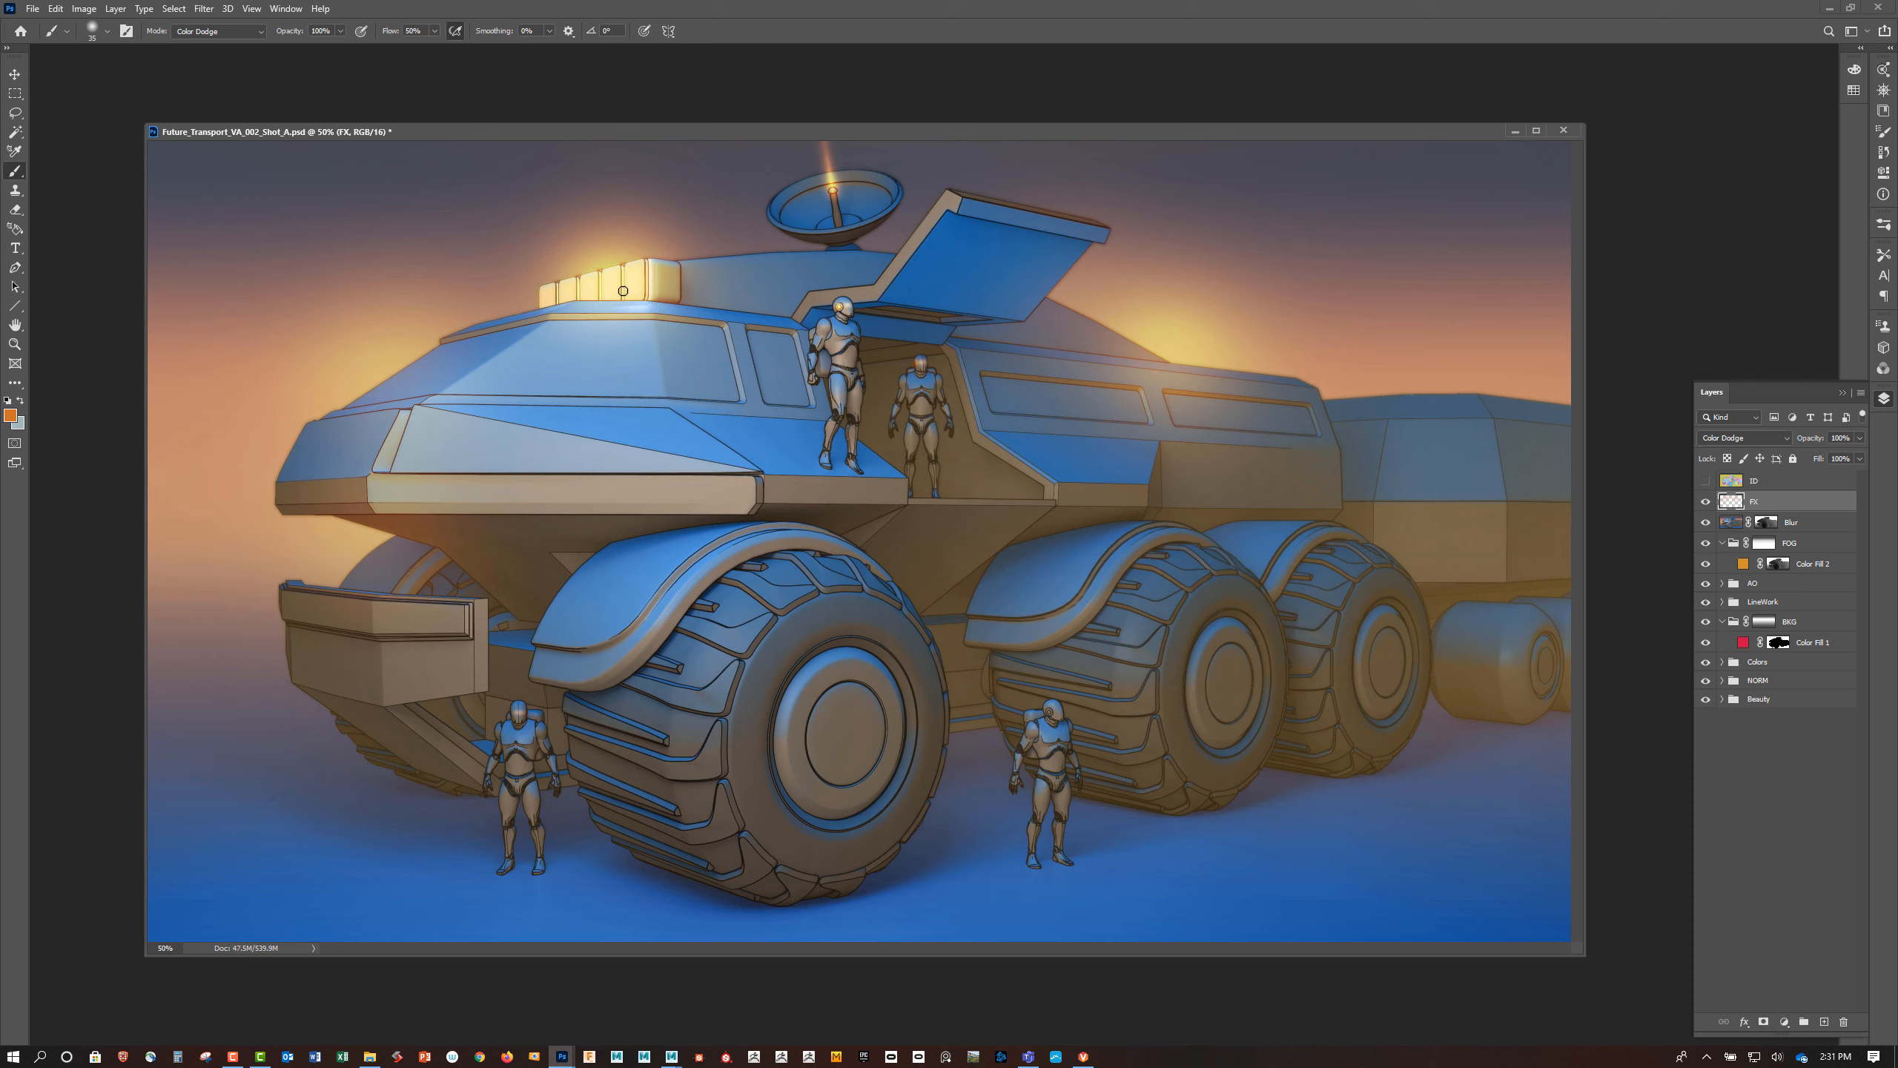
key(bracketright)
key(bracketright)
key(bracketright)
key(bracketright)
key(bracketright)
Expand the LineWork group and add a clipped layer named HanDrawn Line directly above the toon lines layer
click(1722, 622)
click(1727, 608)
click(1722, 603)
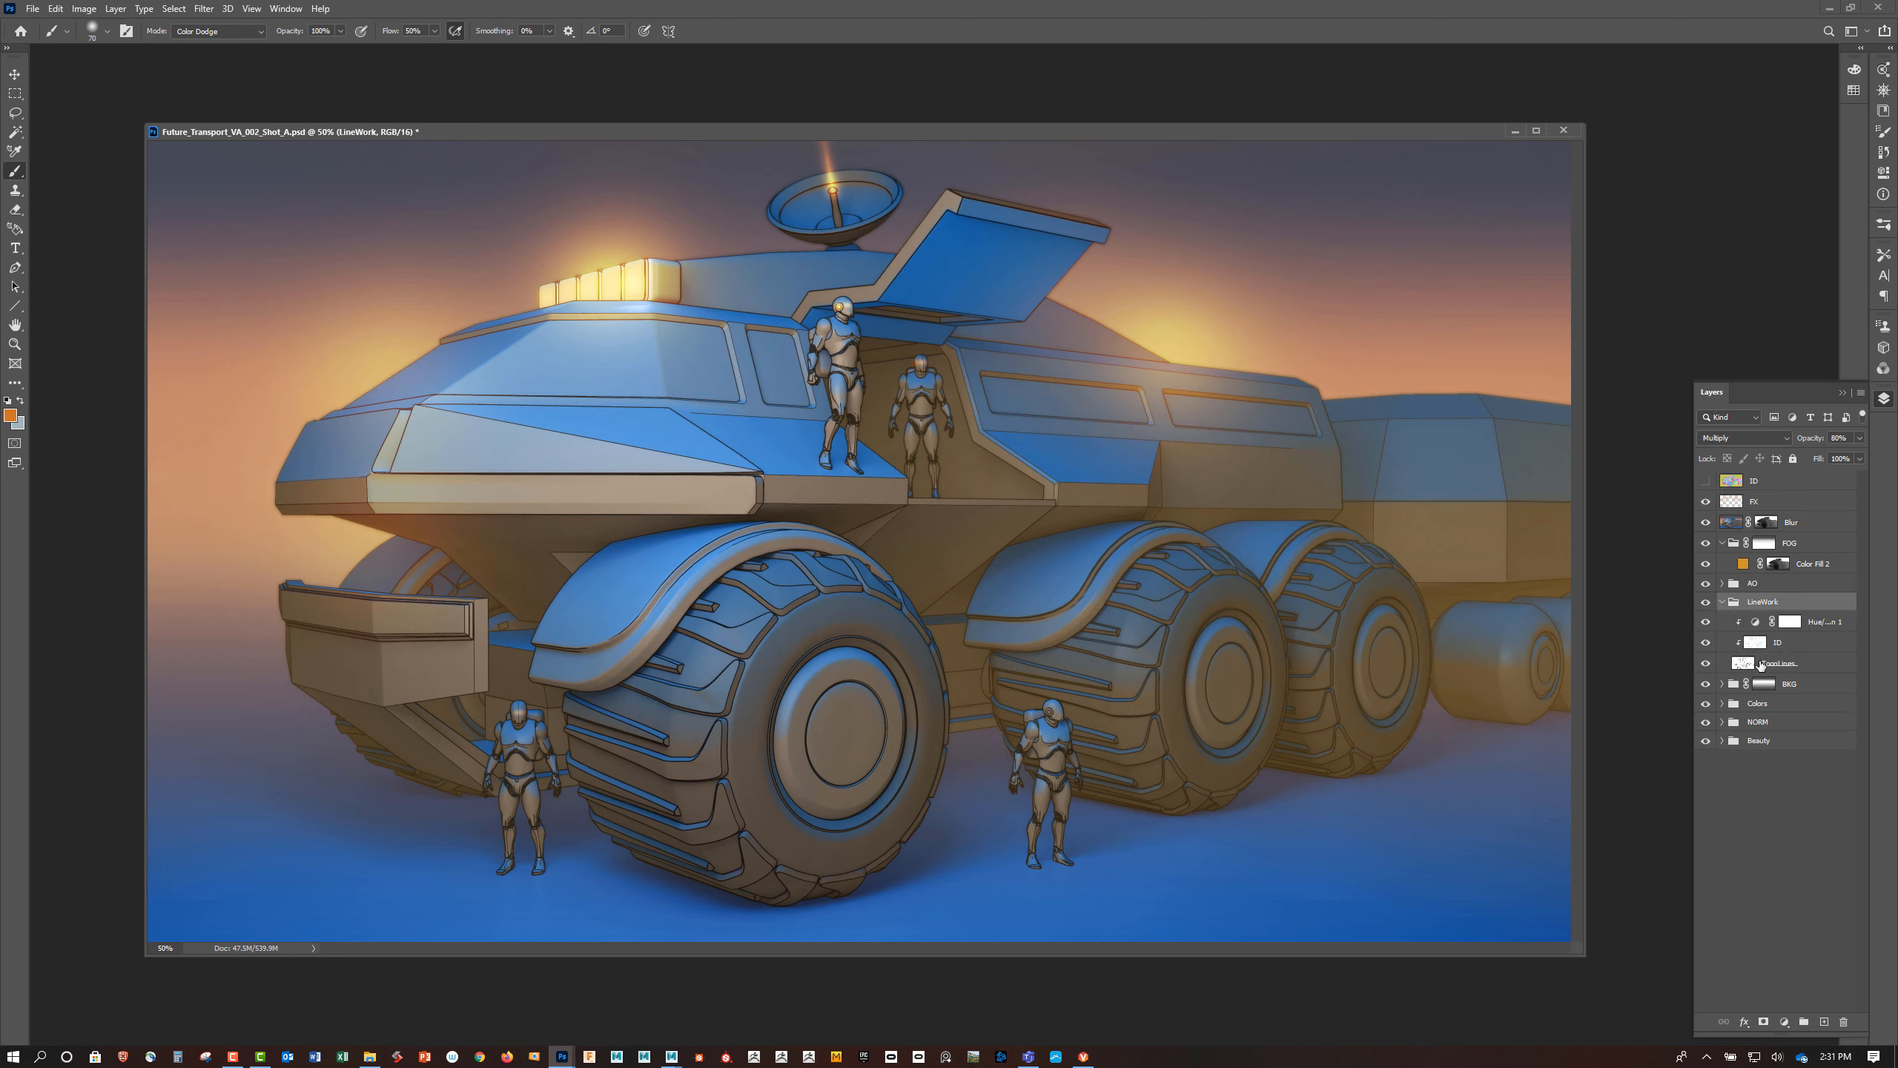
click(1744, 663)
click(1824, 1021)
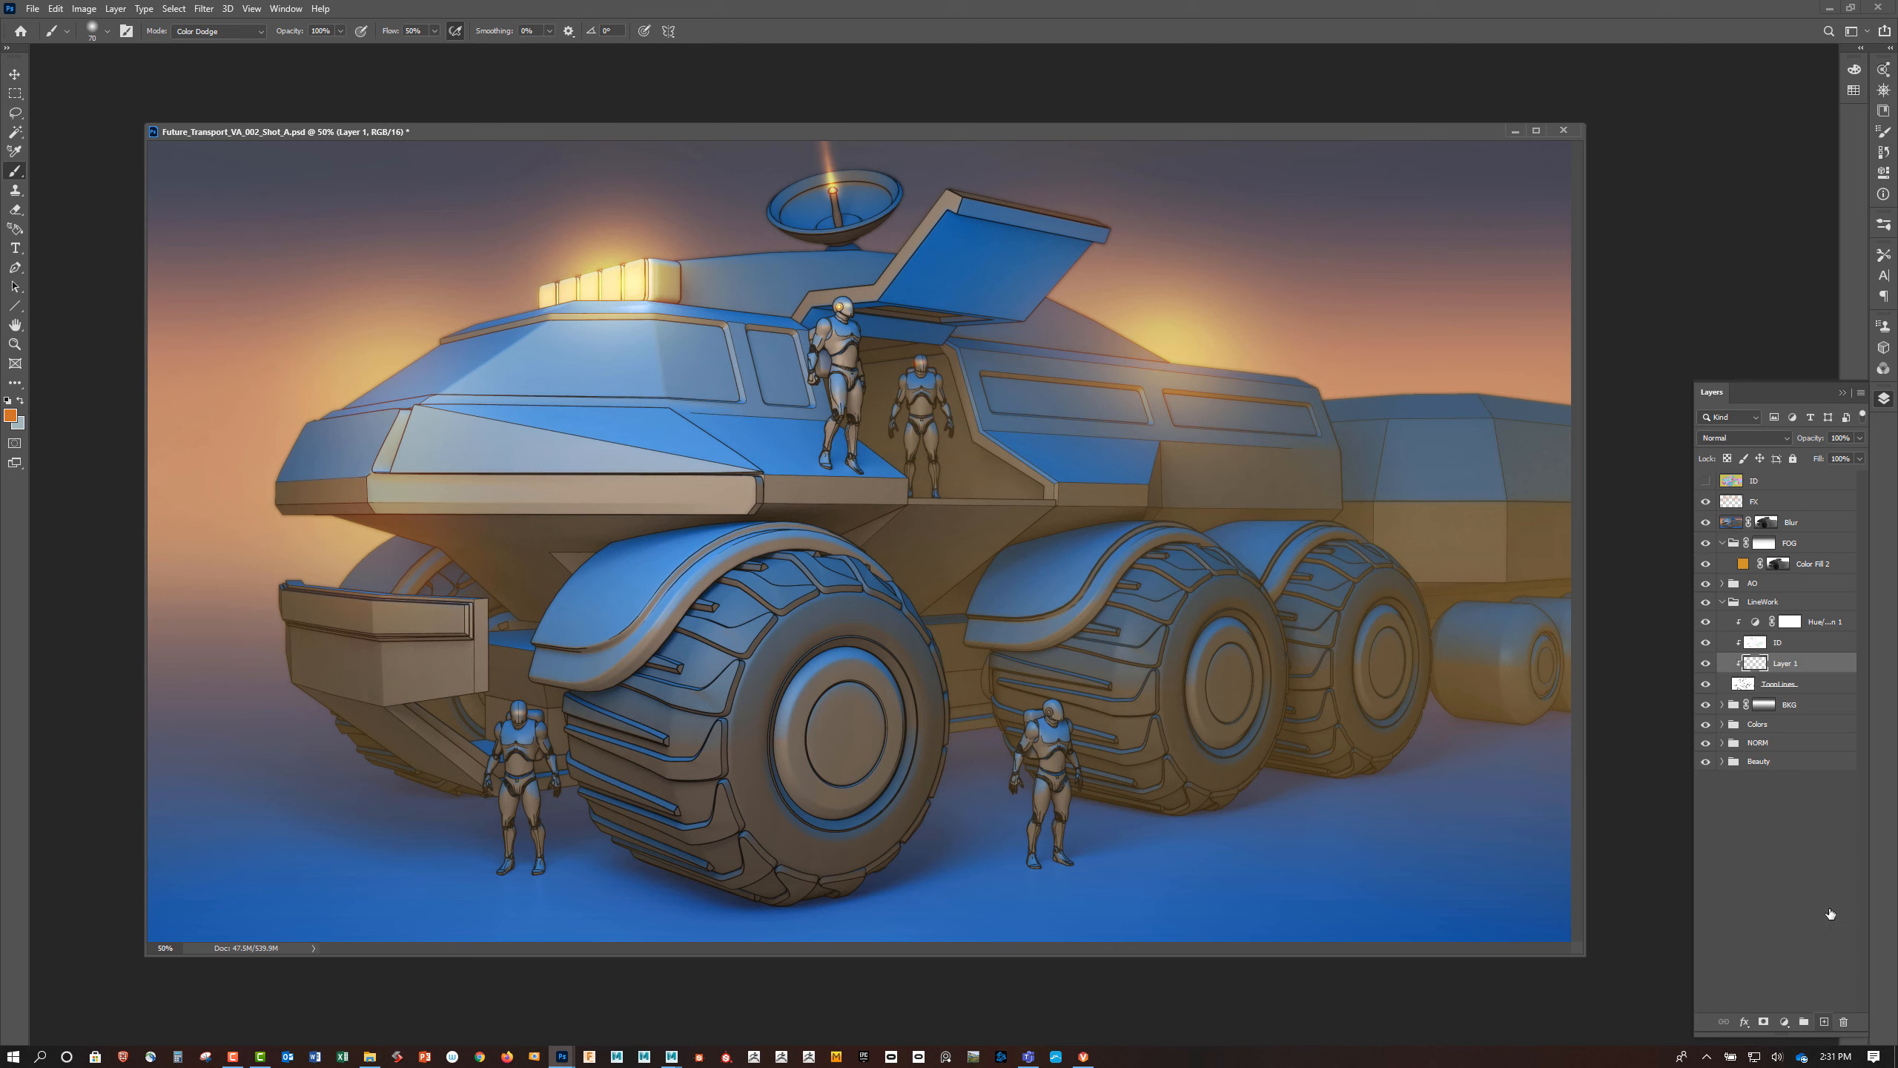
double_click(1788, 664)
text(HanDrawn Line)
key(Return)
Choose the ComicBook Nib 20 brush preset, reduce it to a thin tip and reset the painting colour to black
click(57, 31)
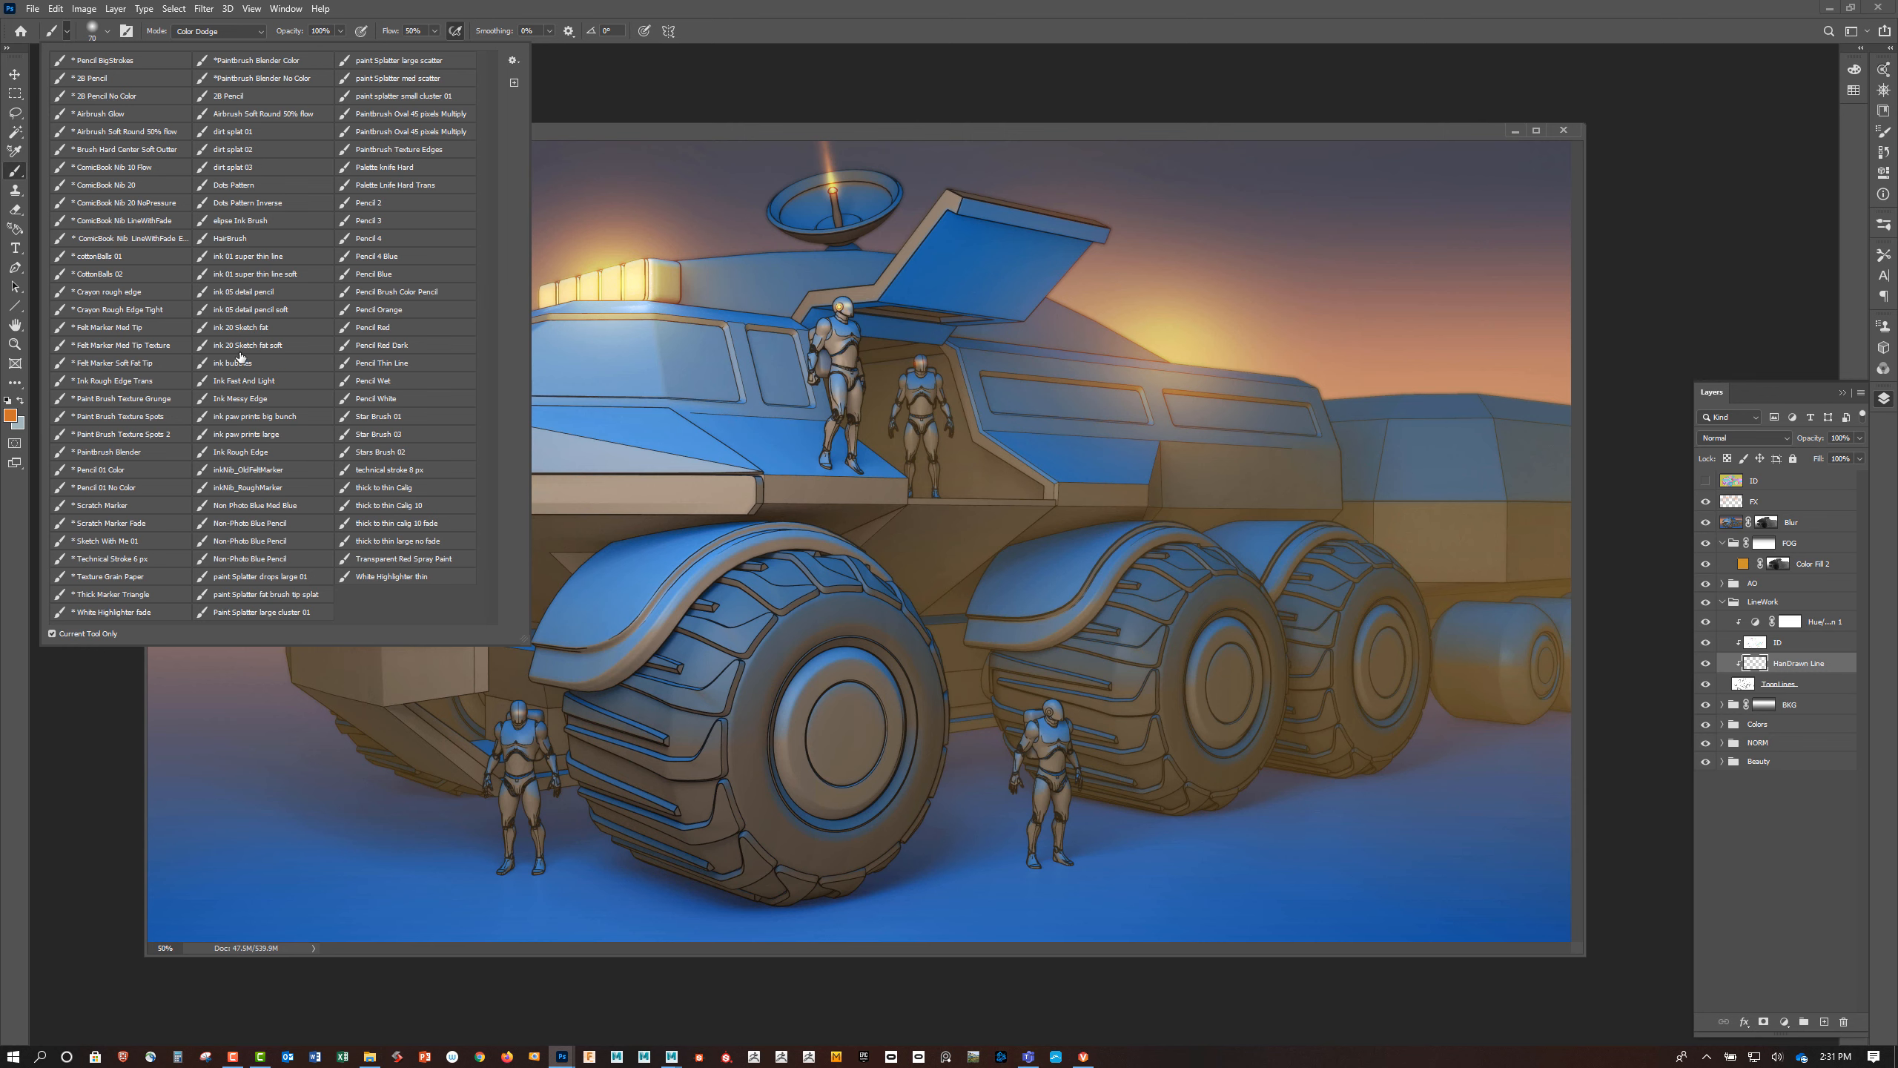
click(133, 187)
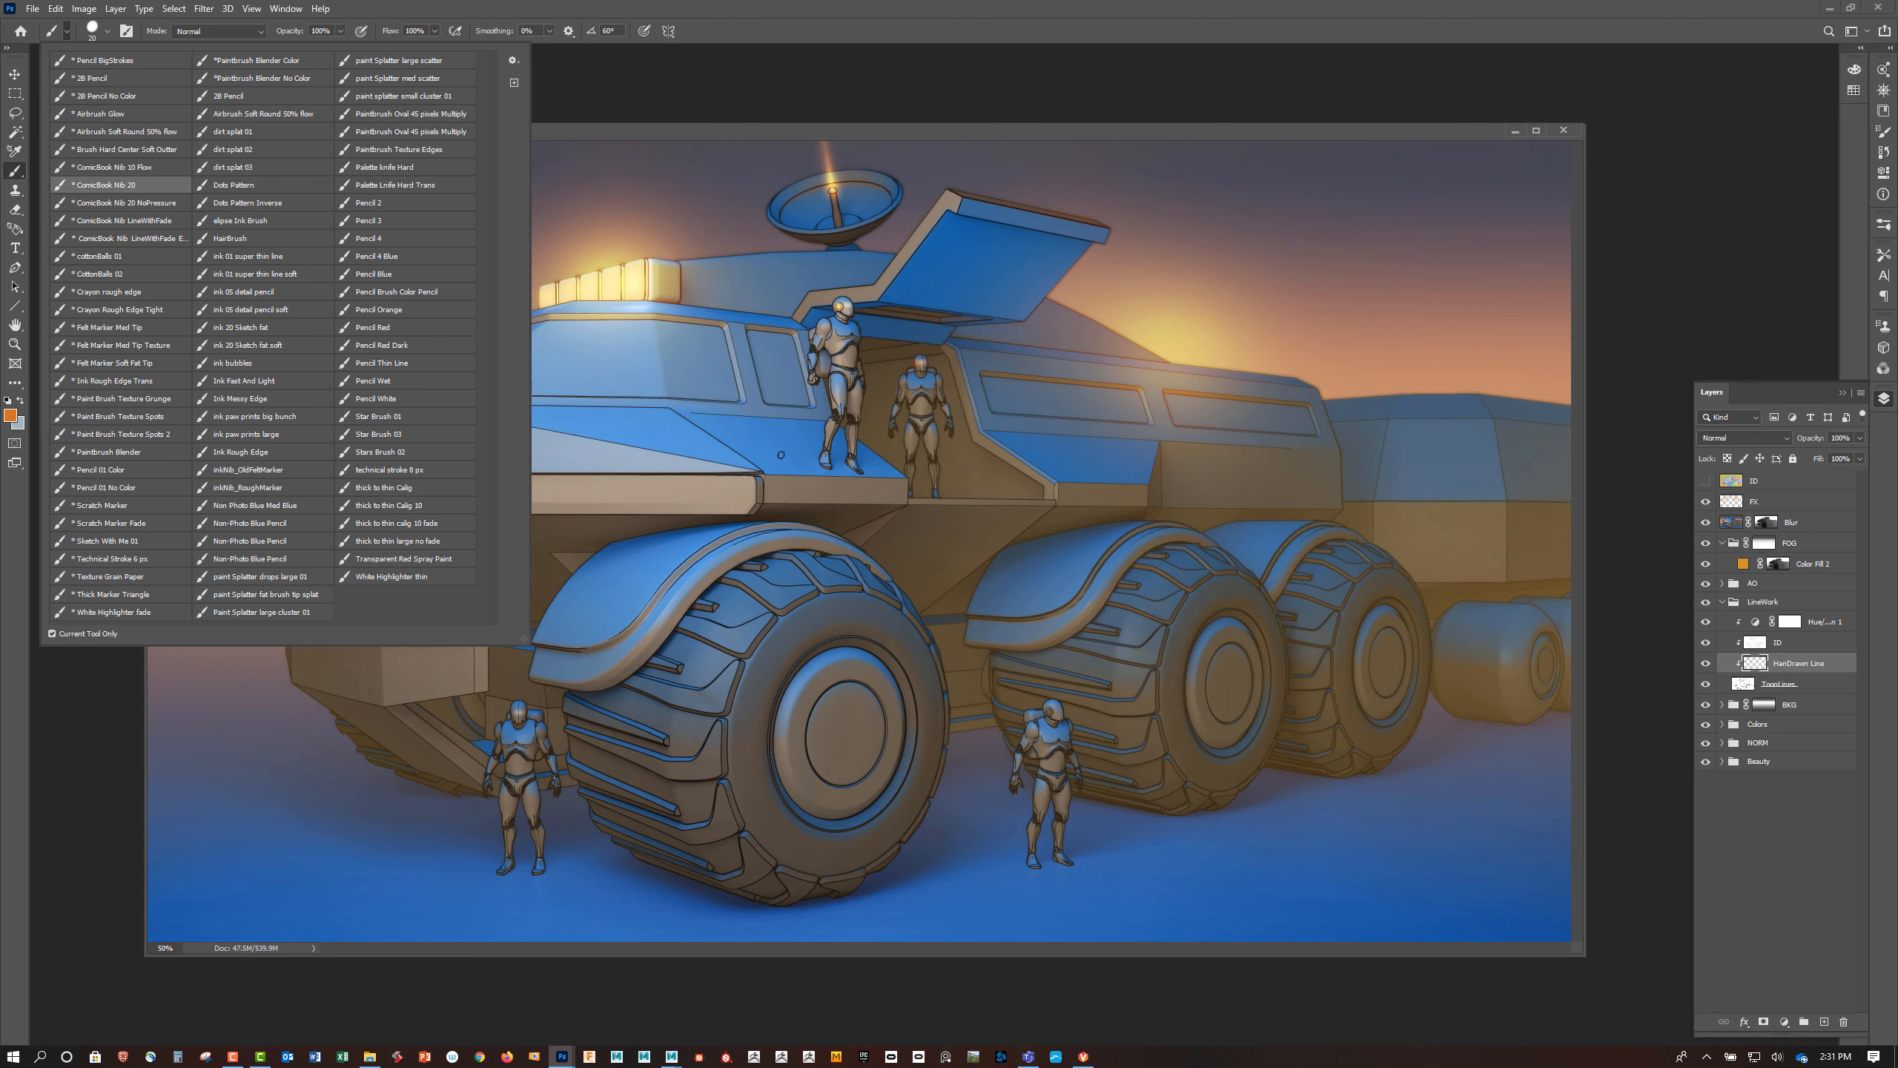
key(bracketleft)
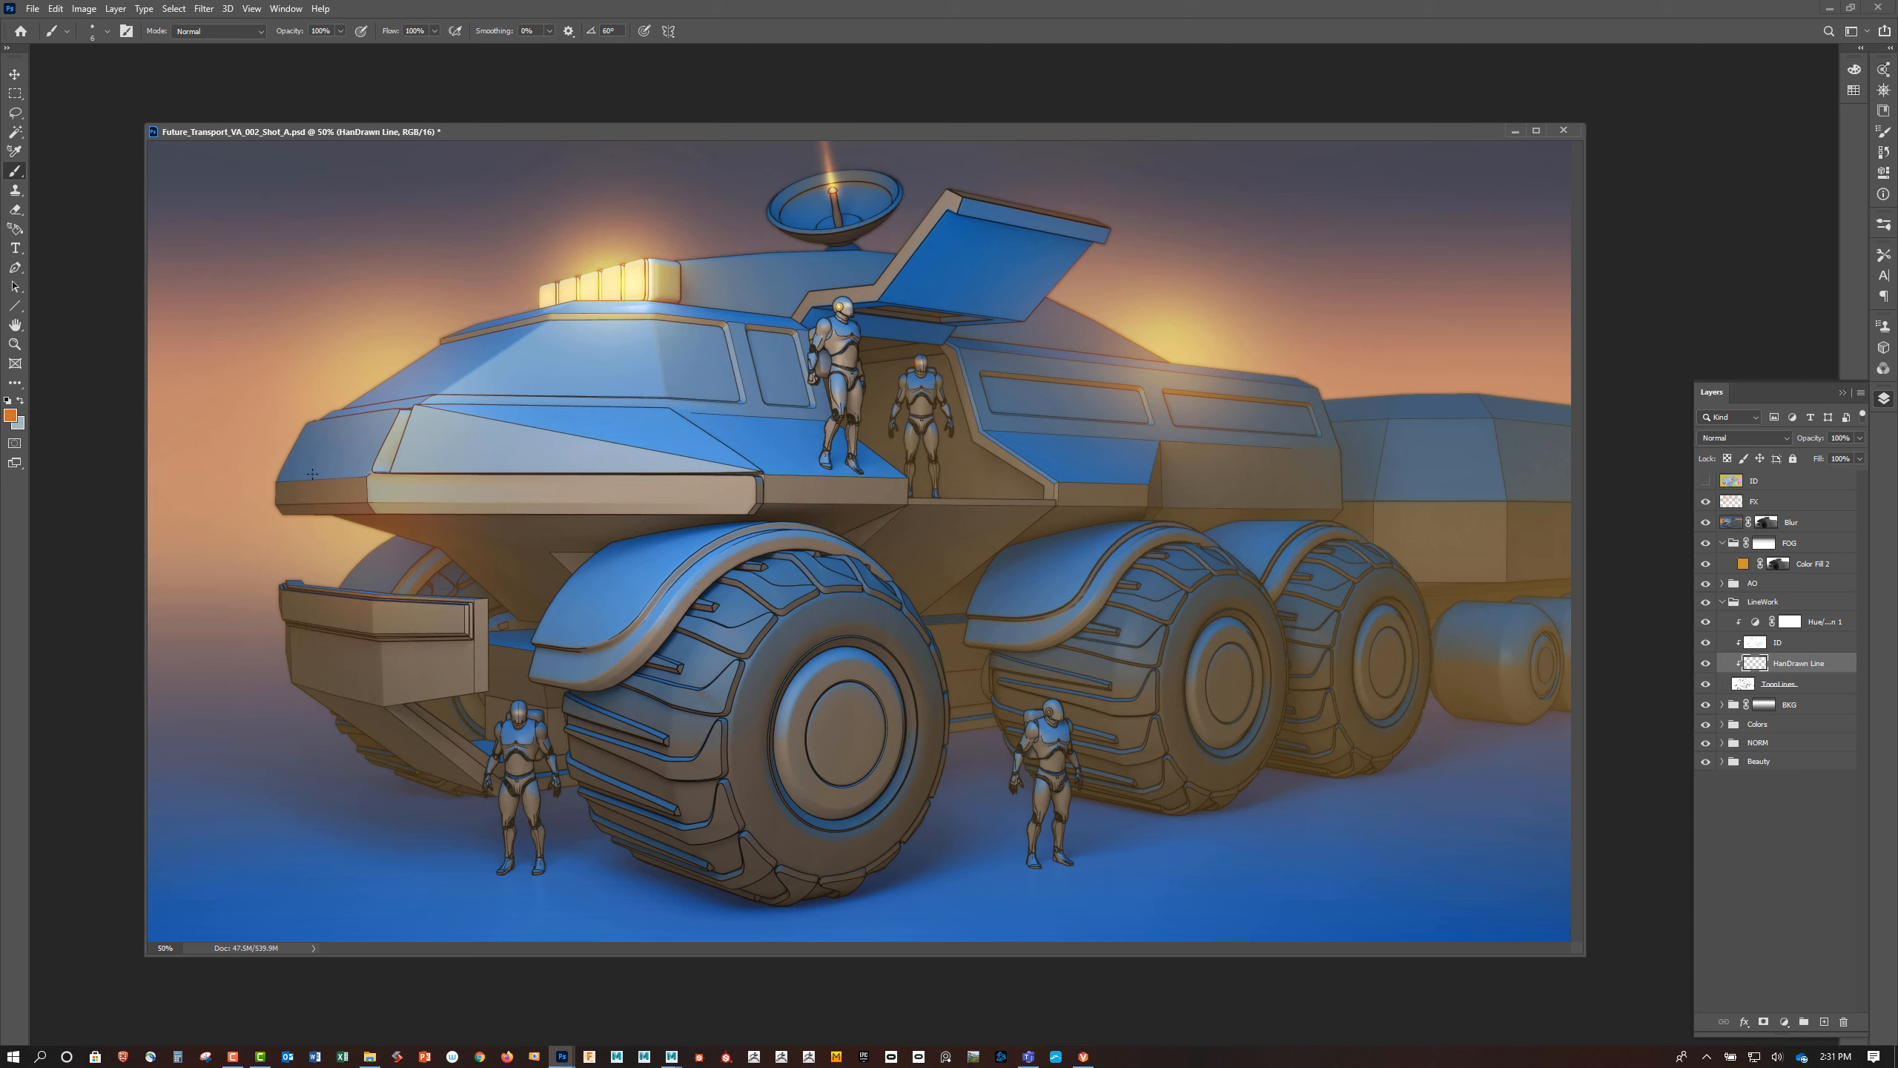
key(d)
Ink a straight panel line along the vehicle's lower side, redoing misplaced strokes, and switch to the eraser at the open doorway
shift+click(875, 454)
key(ctrl+z)
shift+click(1340, 483)
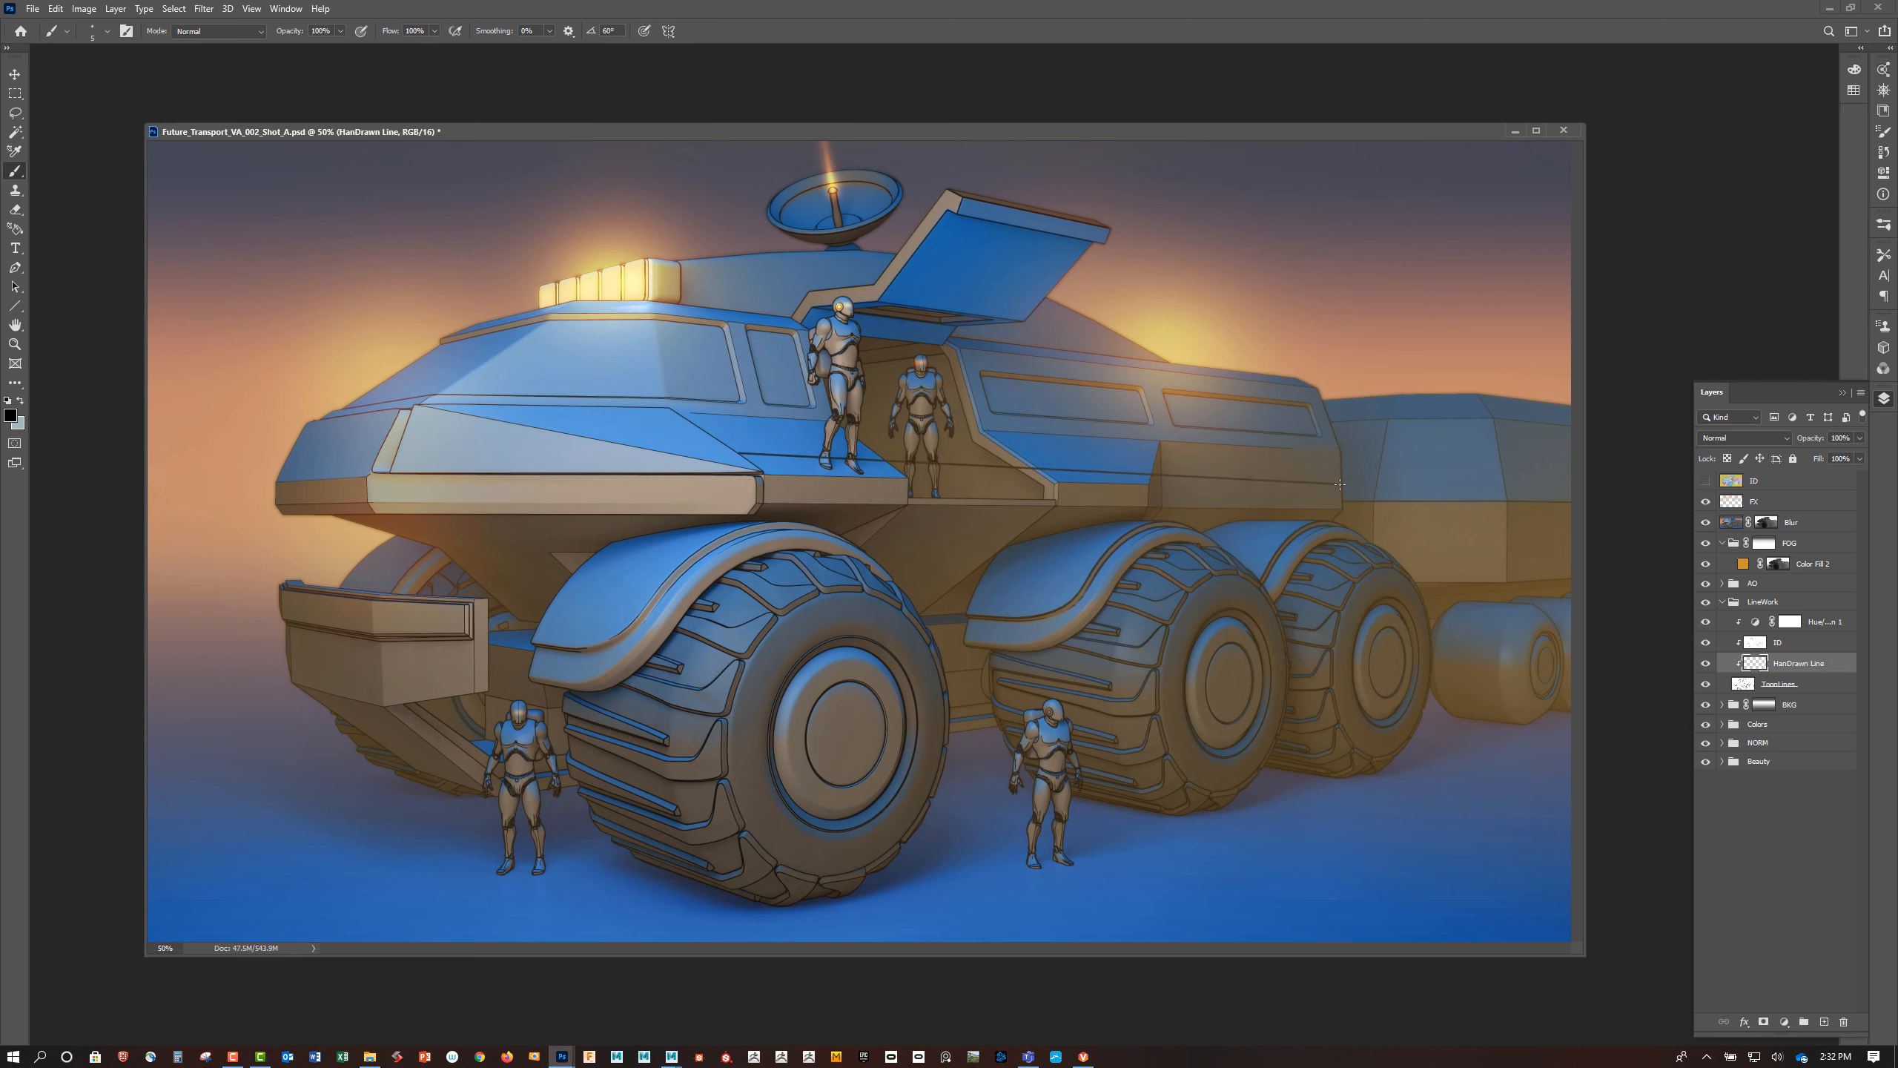
key(ctrl+z)
shift+click(1151, 471)
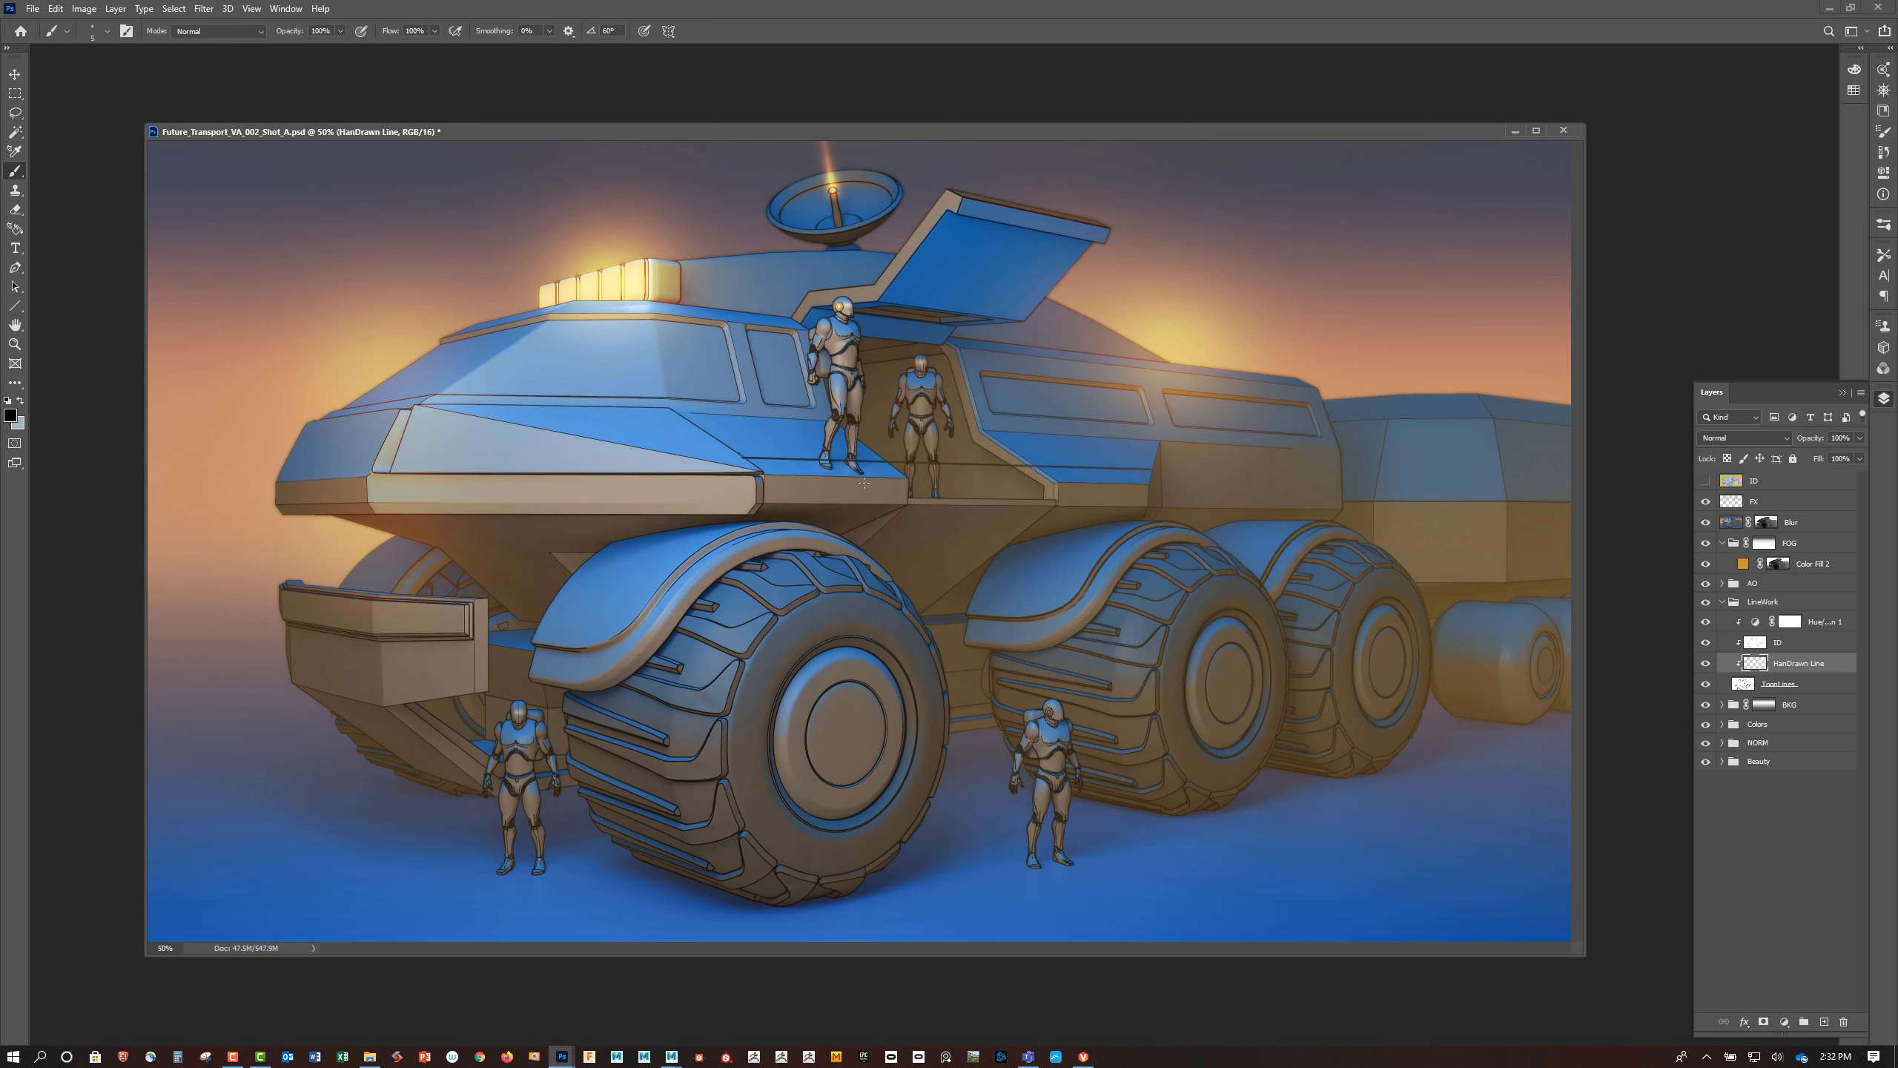
key(e)
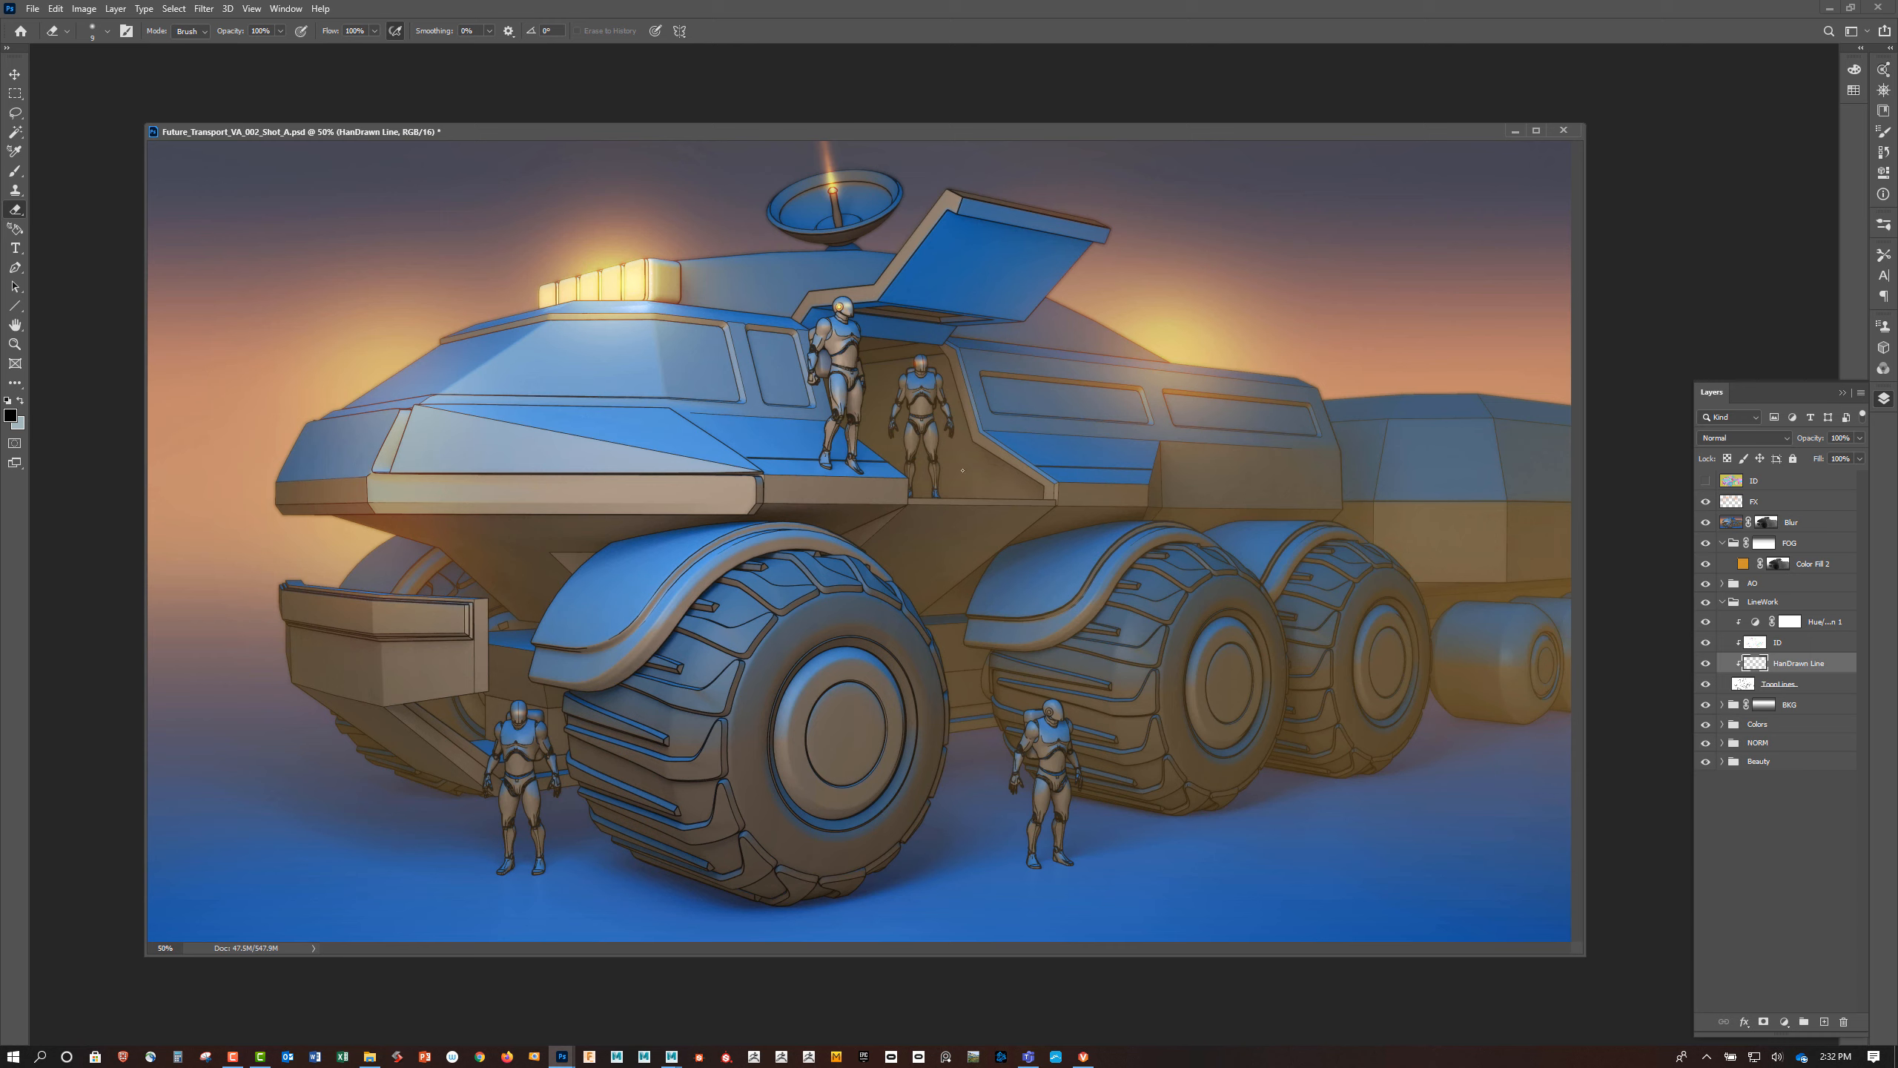
Draw a second straight panel line above it with the Line tool, adjusting its weight, and erase it over the standing robot
key(l)
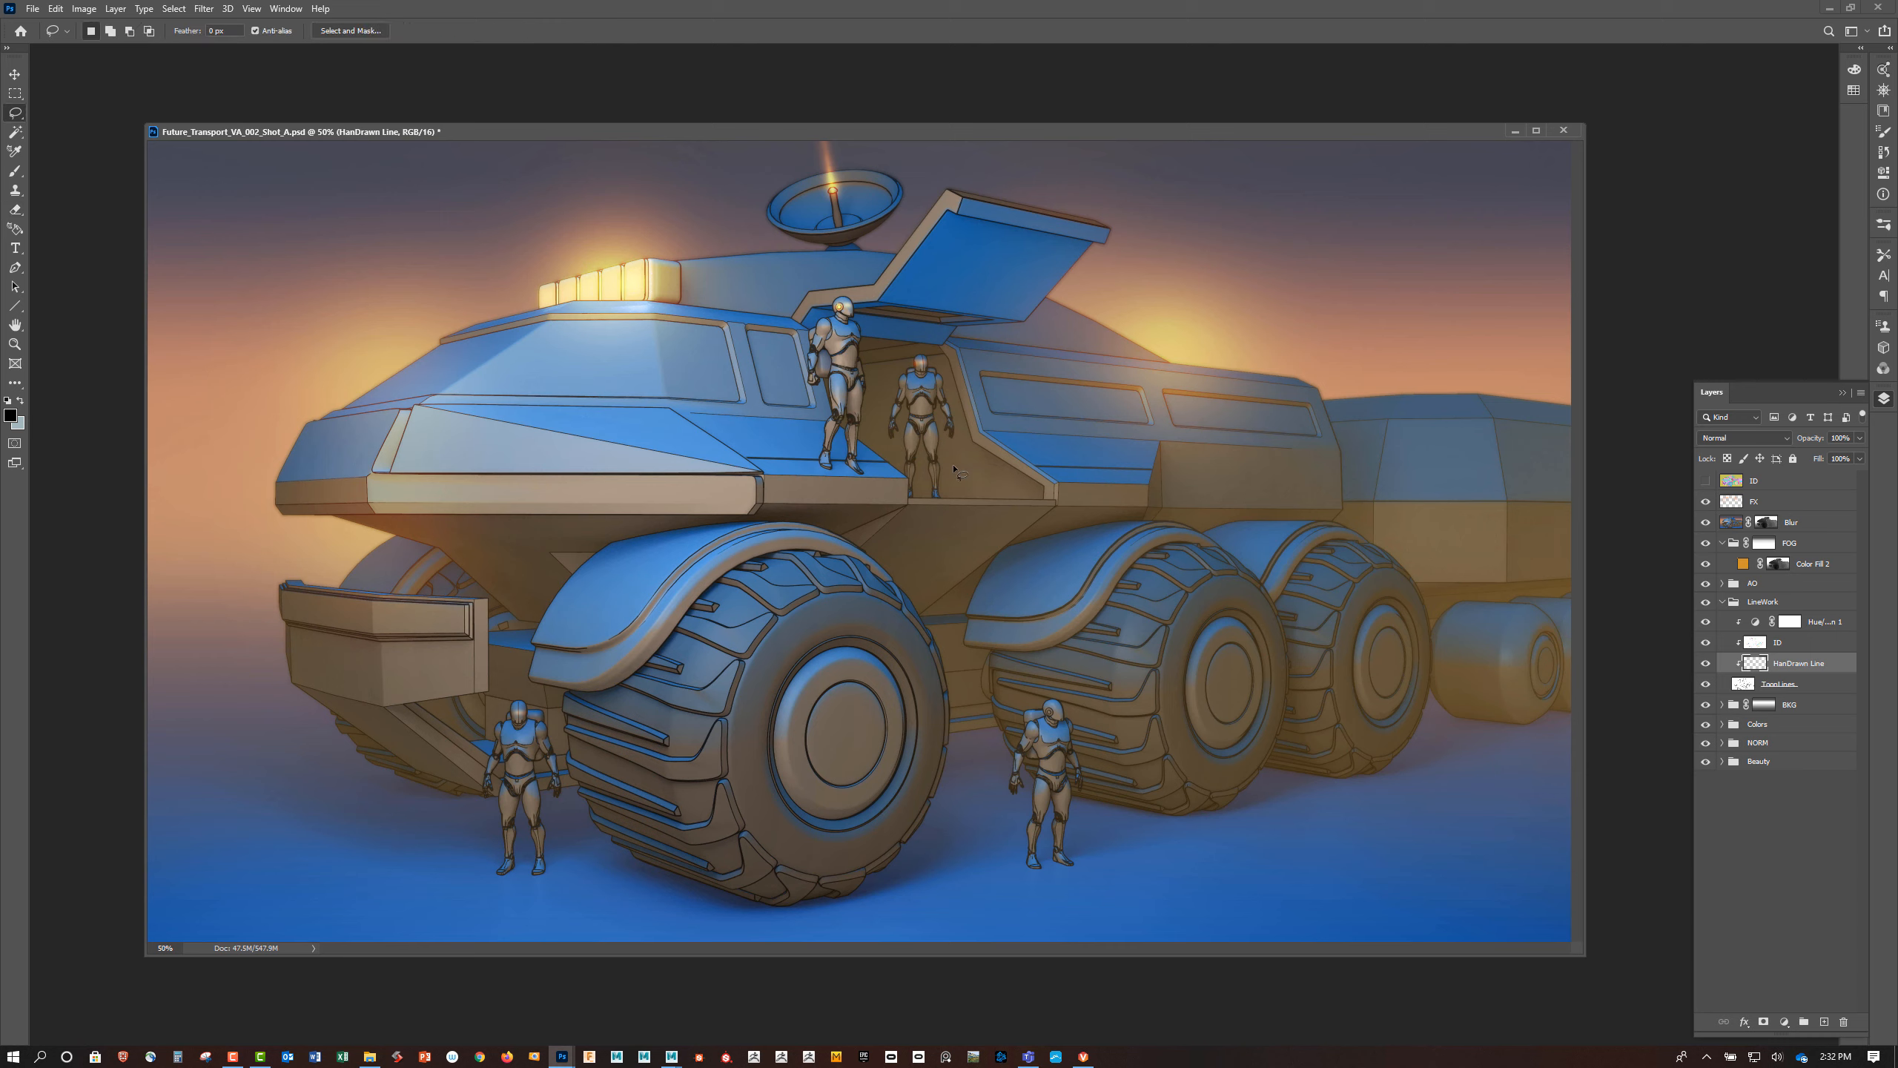
click(17, 307)
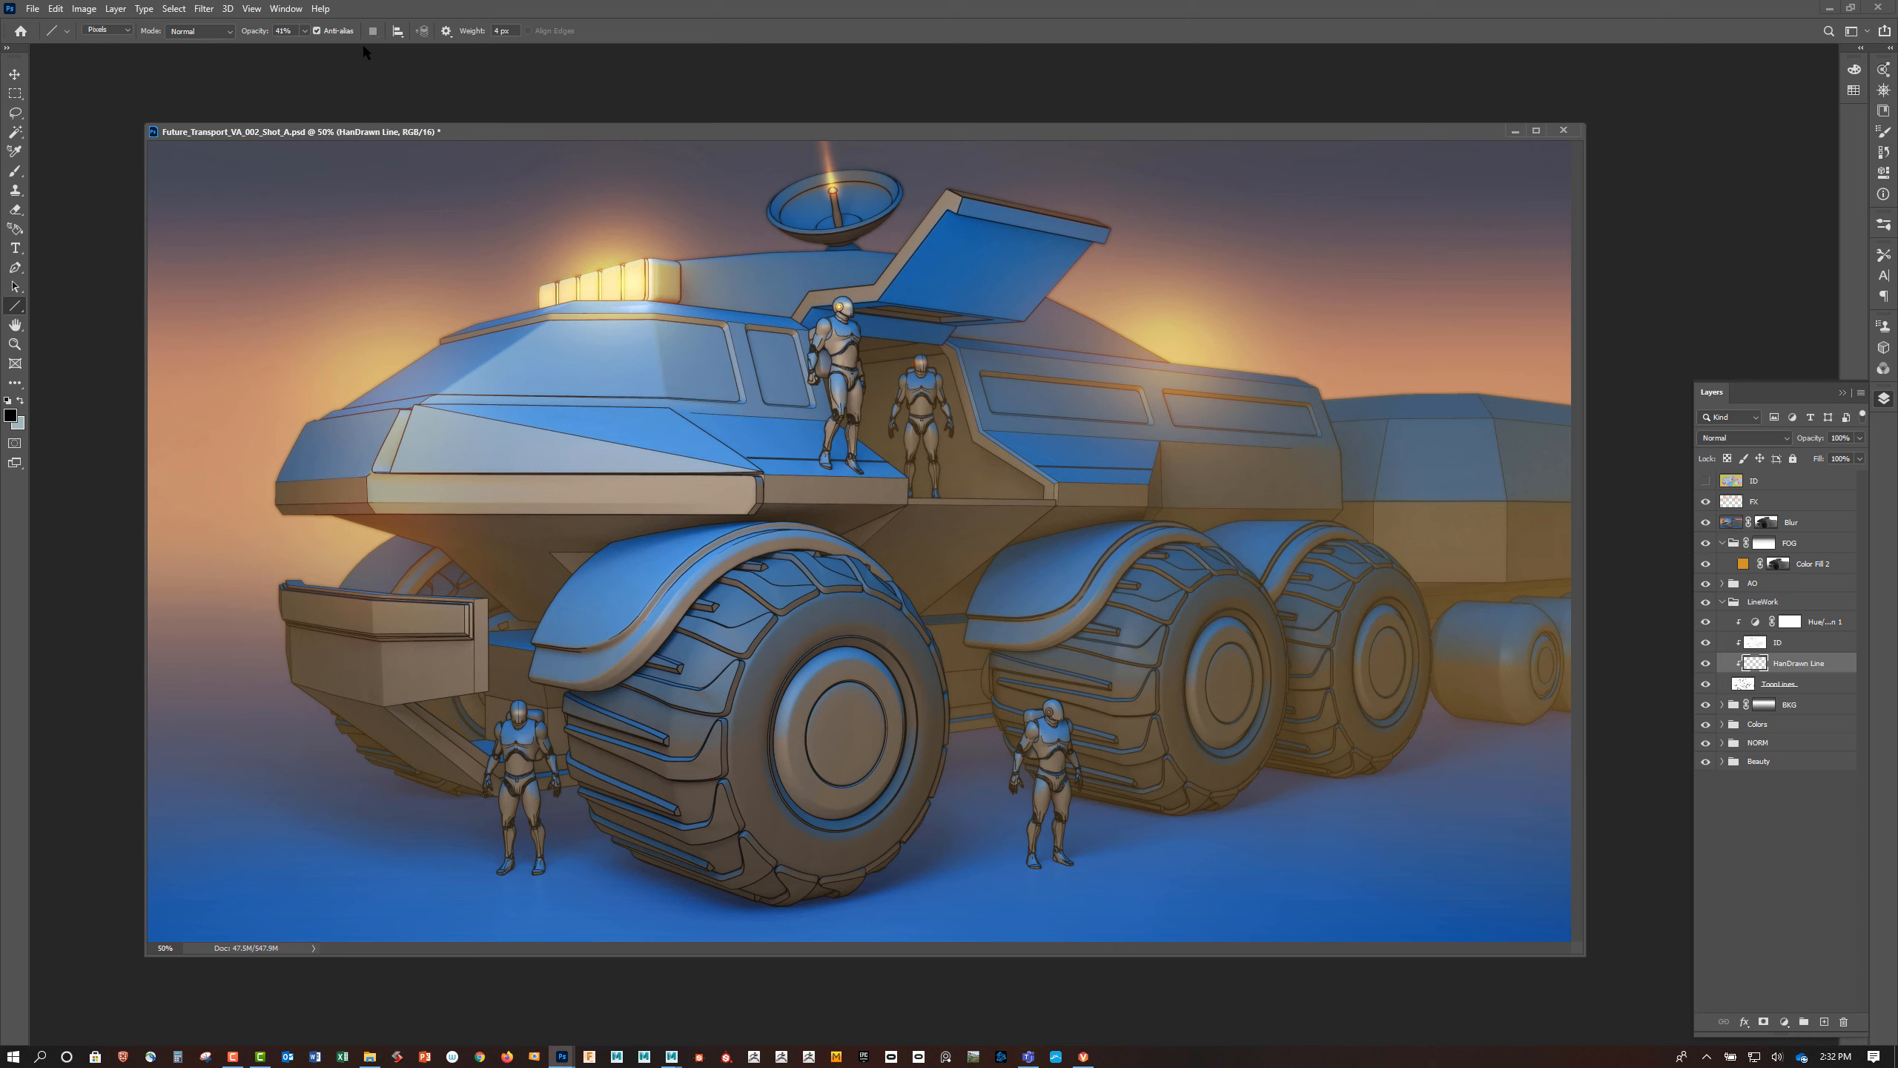
drag(514, 33, 491, 32)
drag(706, 431, 1254, 454)
click(514, 31)
drag(711, 434, 1155, 450)
key(e)
drag(826, 438, 861, 439)
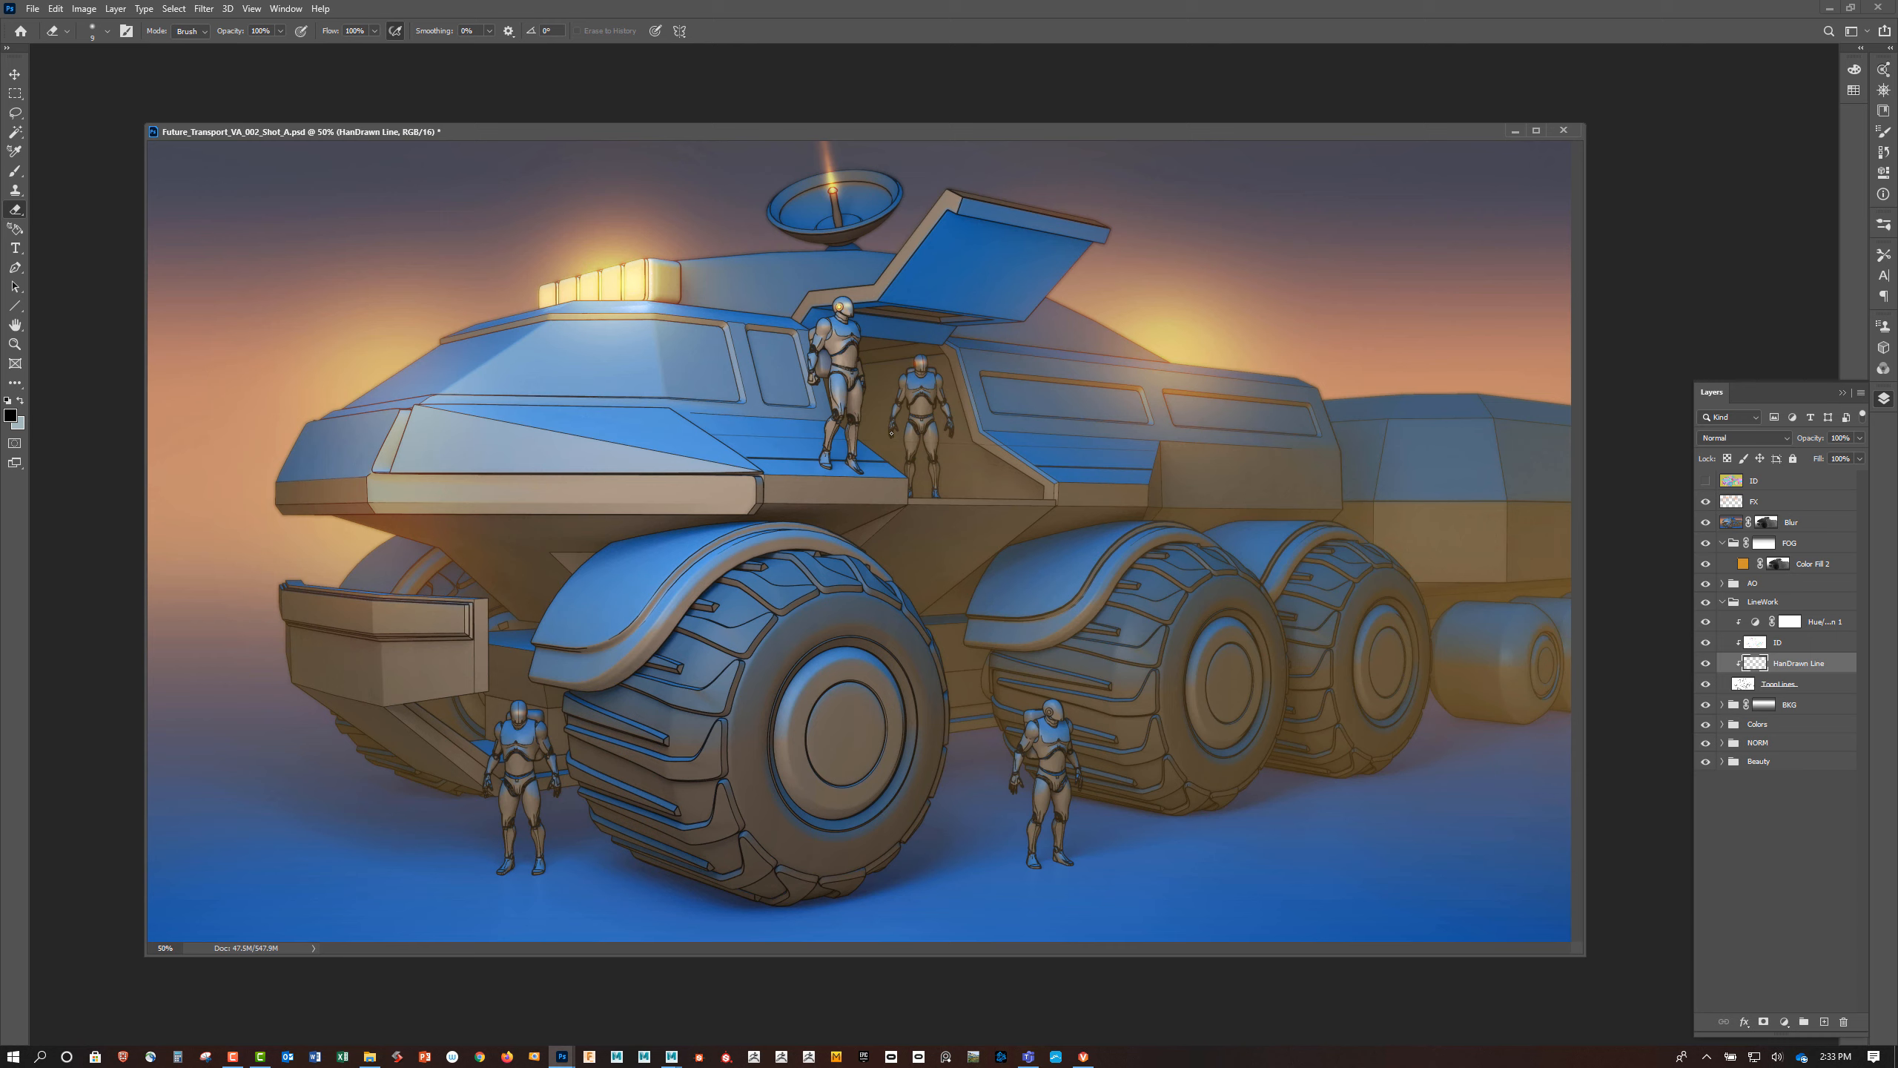
Brush straight ink lines on the front cabin around the windshield's sloping edge, undoing the misplaced stroke
key(b)
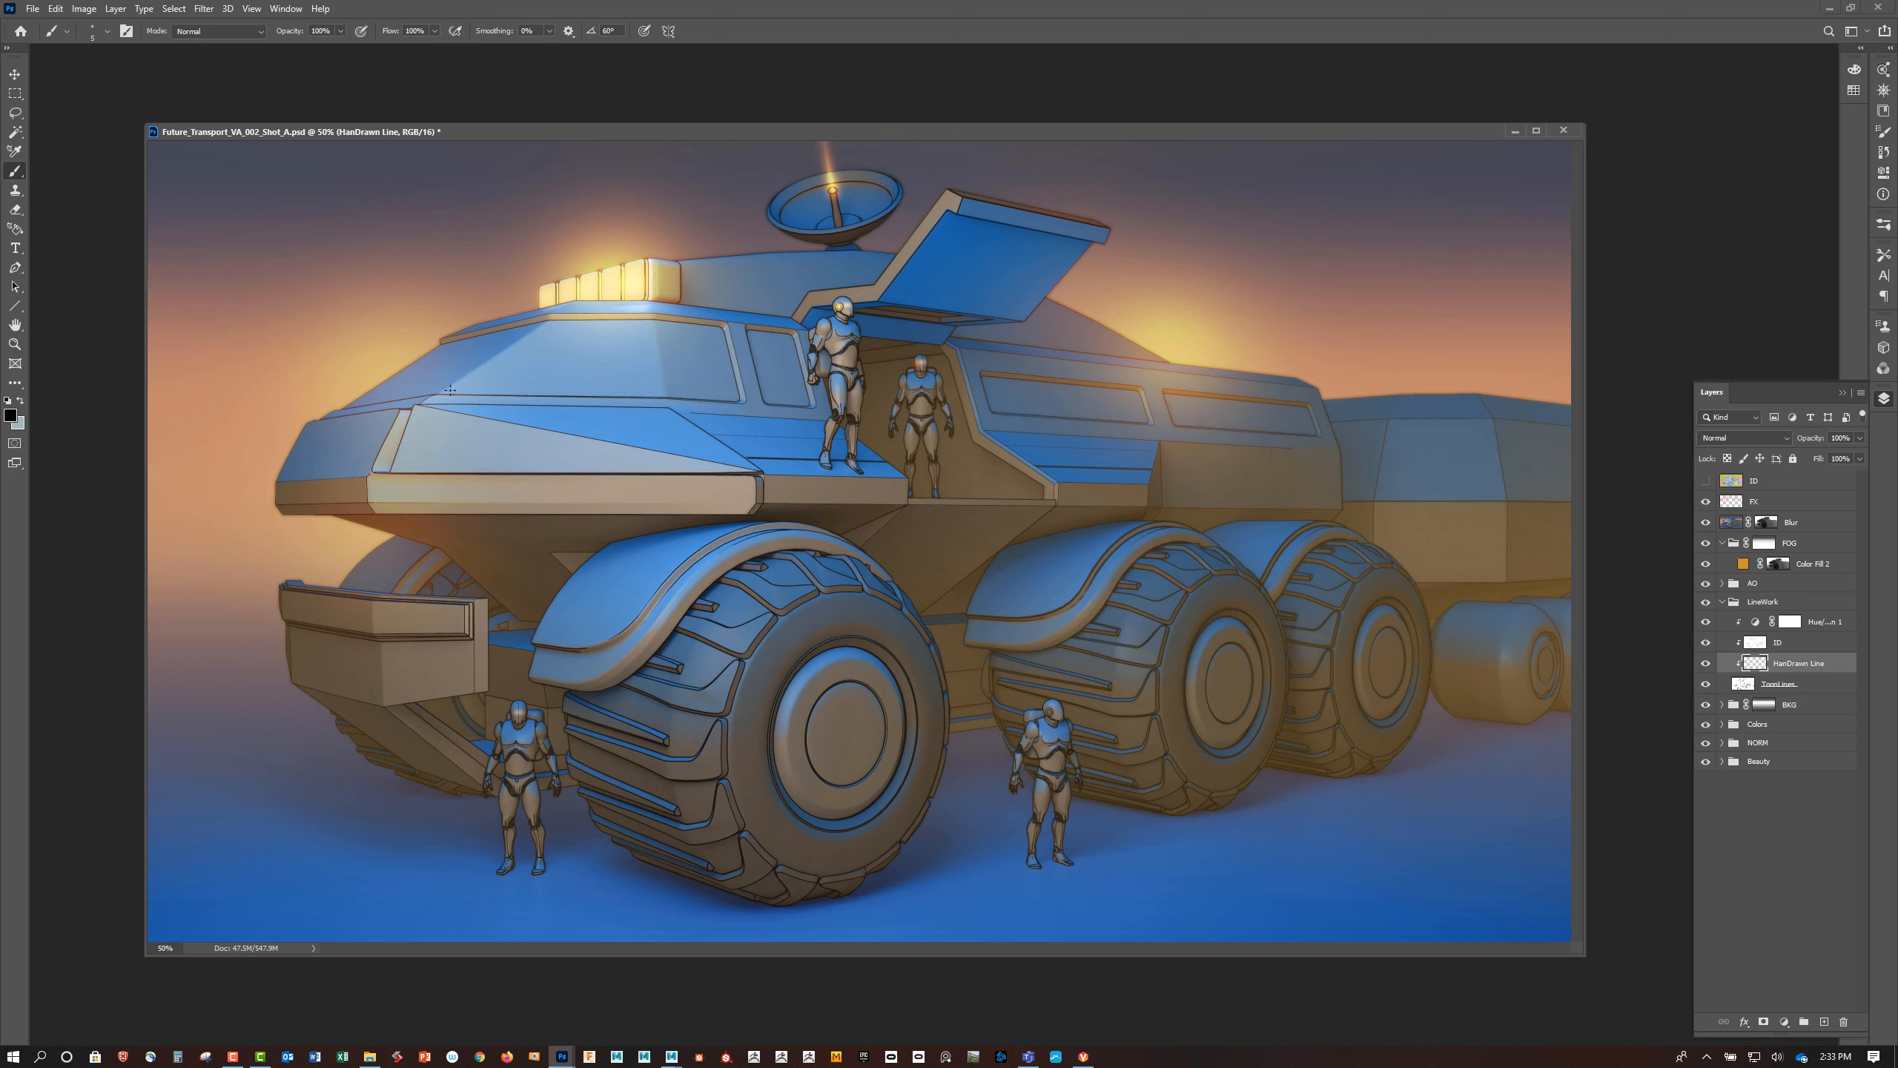
shift+click(544, 323)
key(ctrl+z)
Switch to the eraser and enlarge its tip for cleaning up lines around the cabin roof
key(e)
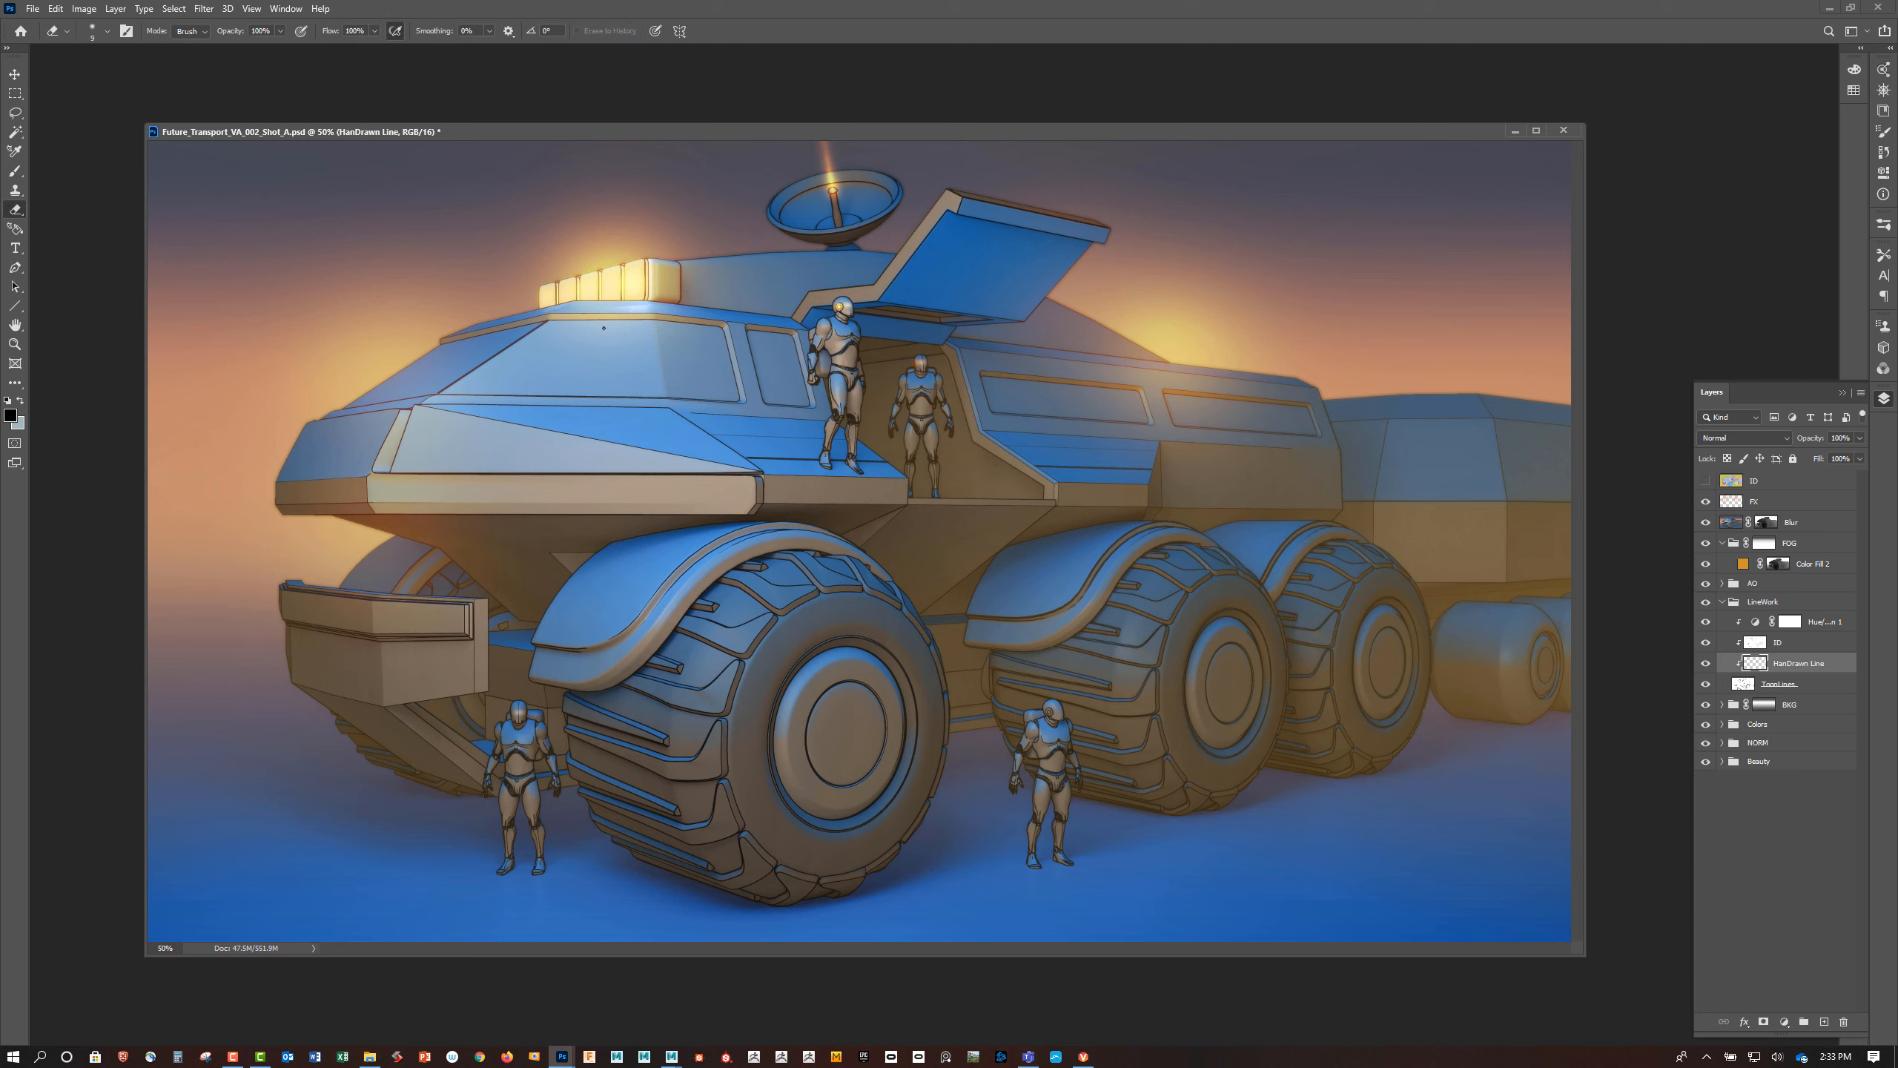
key(bracketright)
key(bracketright)
key(bracketright)
key(bracketright)
key(bracketright)
key(bracketright)
key(bracketright)
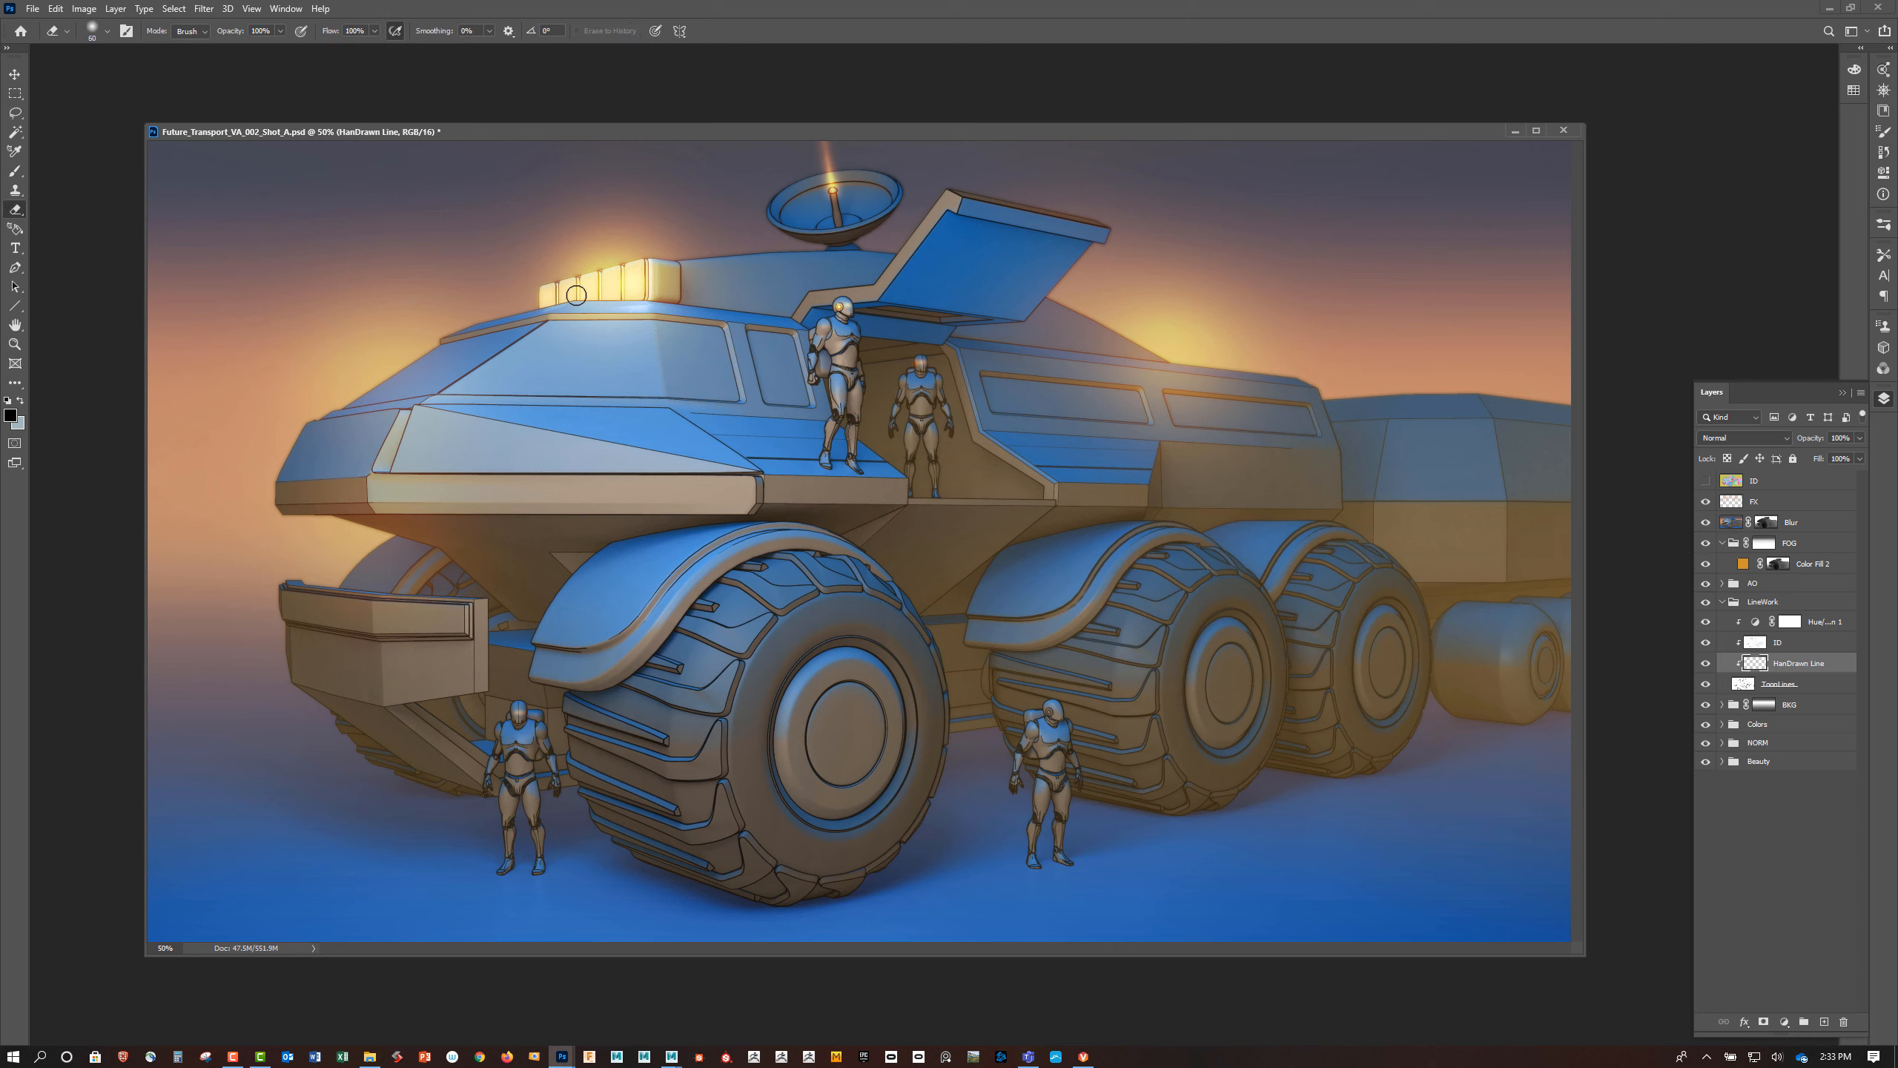